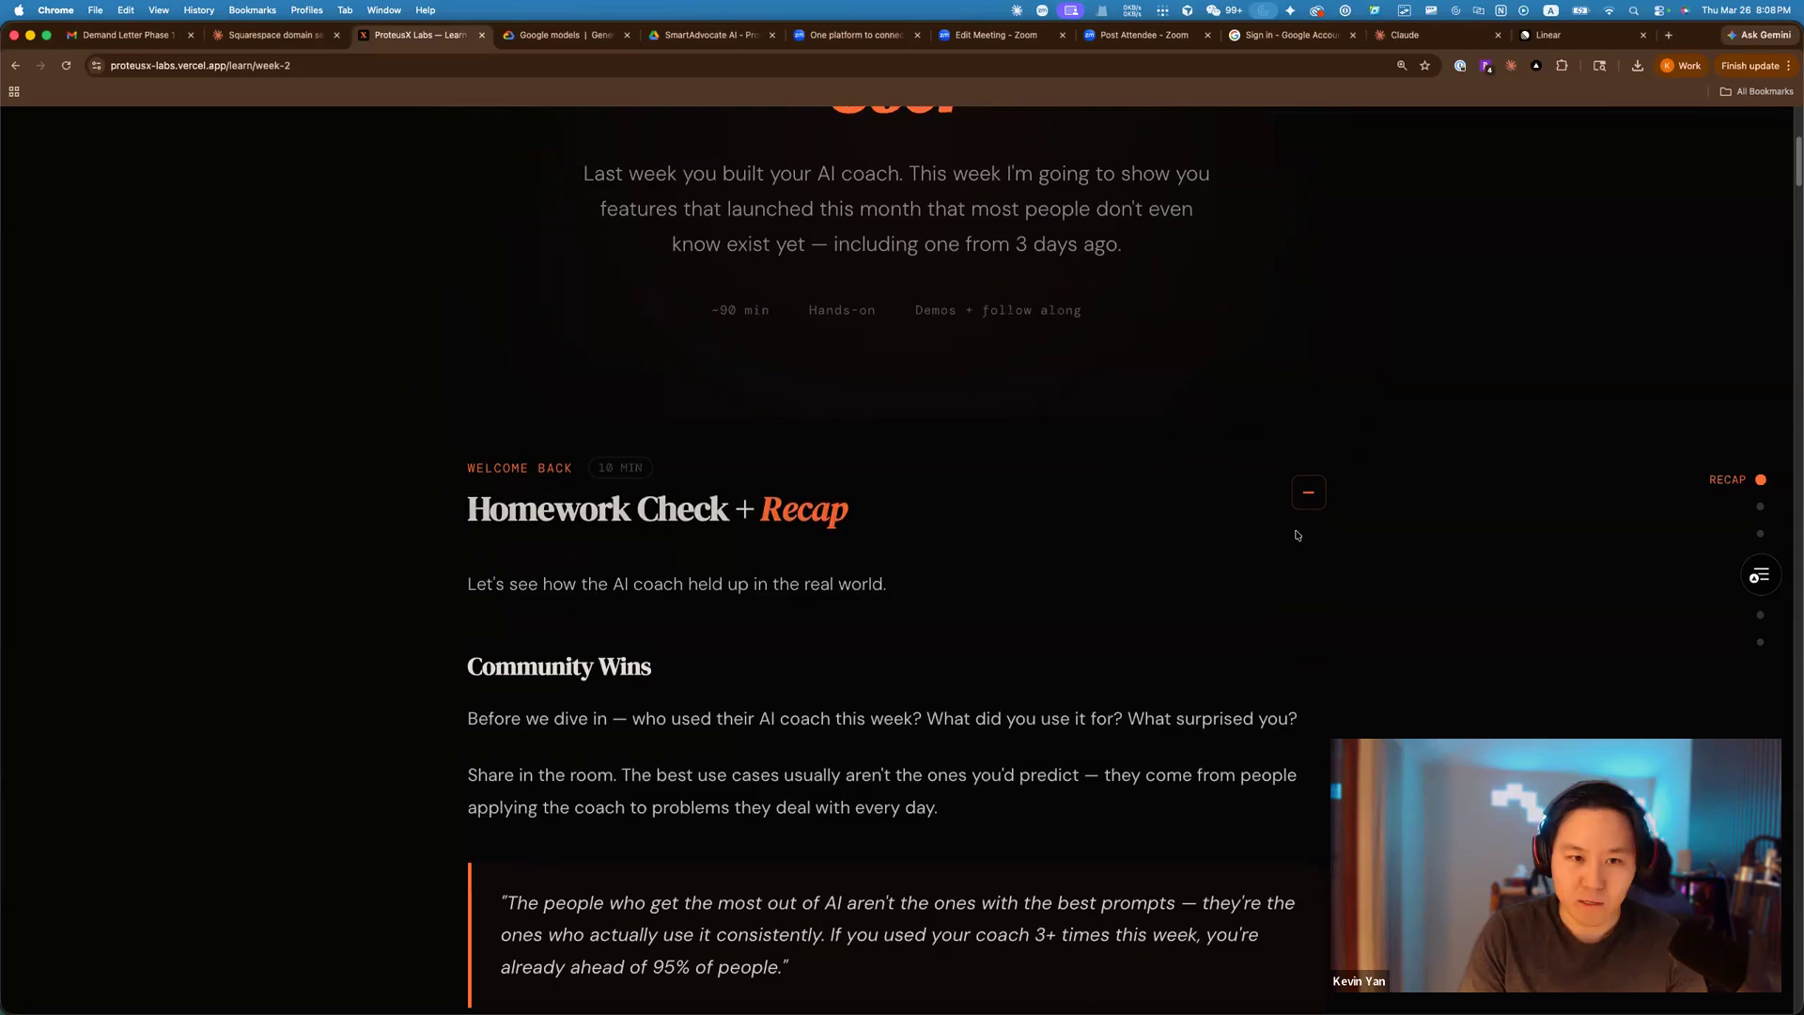
Scroll the course page past Homework Check and Quick Recap to the Sonnet vs Opus comparison.
scroll(1322, 520, "up", 4)
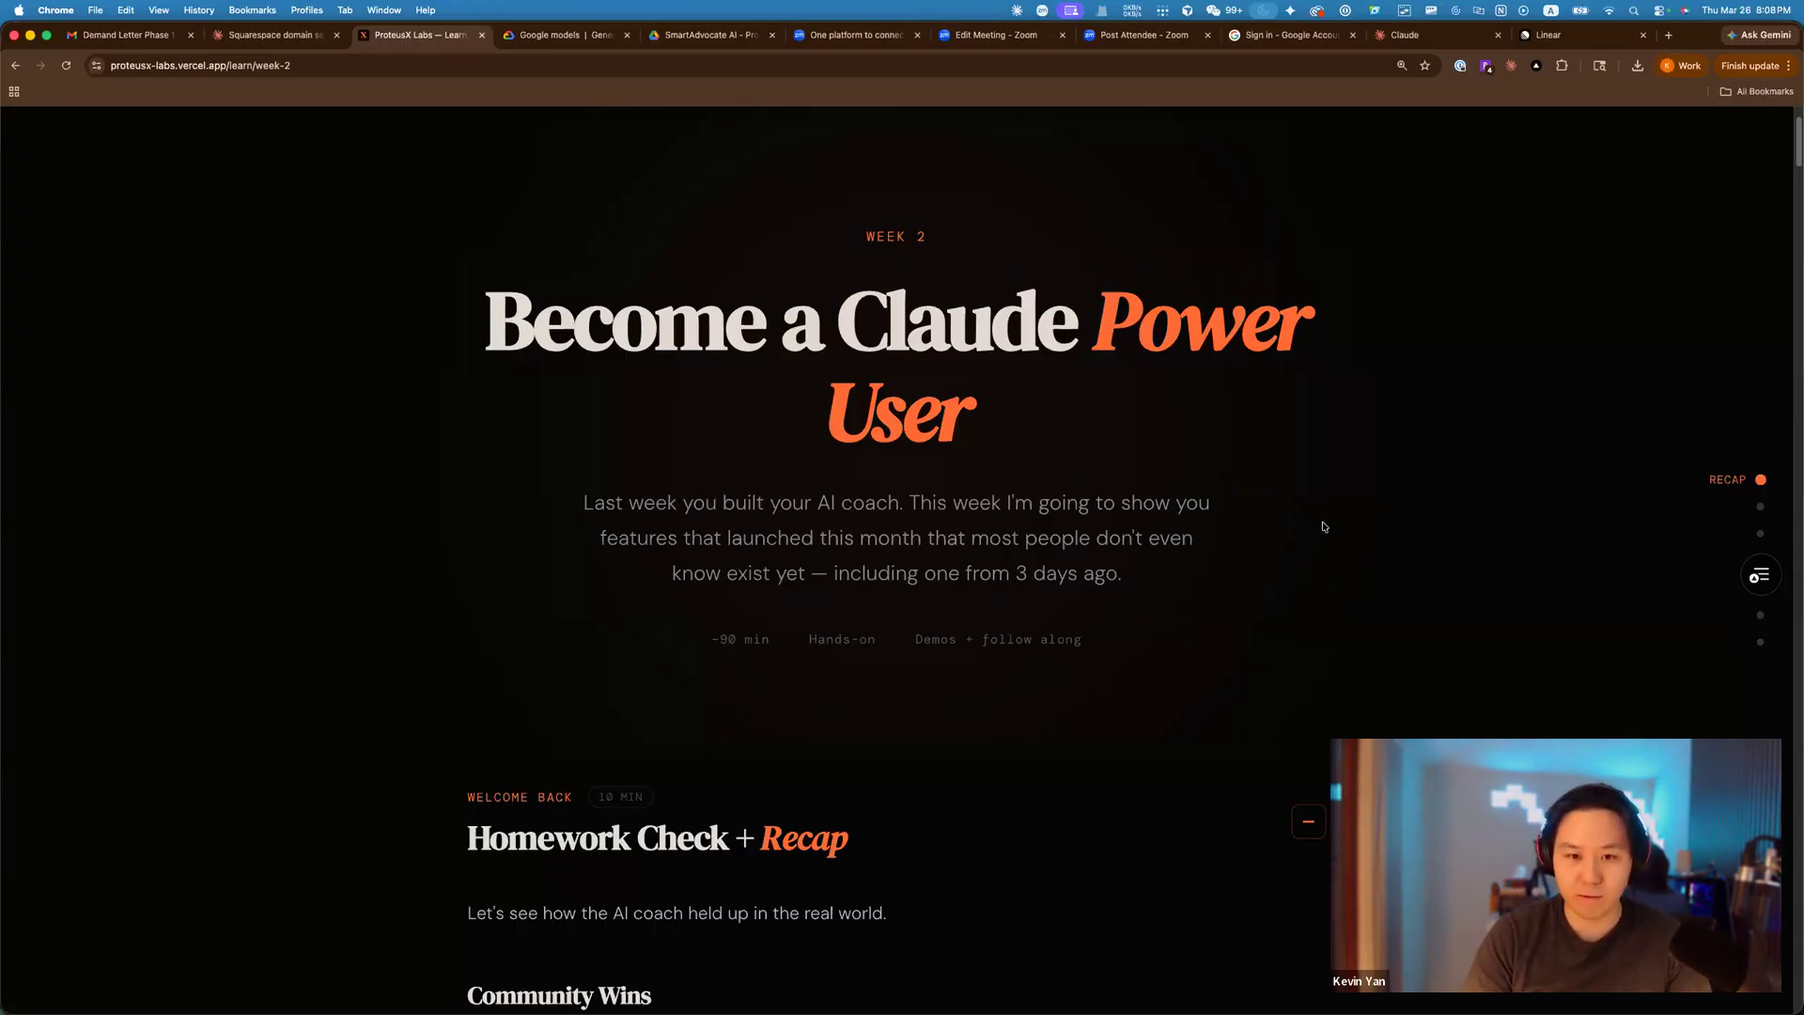
scroll(1280, 612, "down", 2)
scroll(1280, 611, "down", 2)
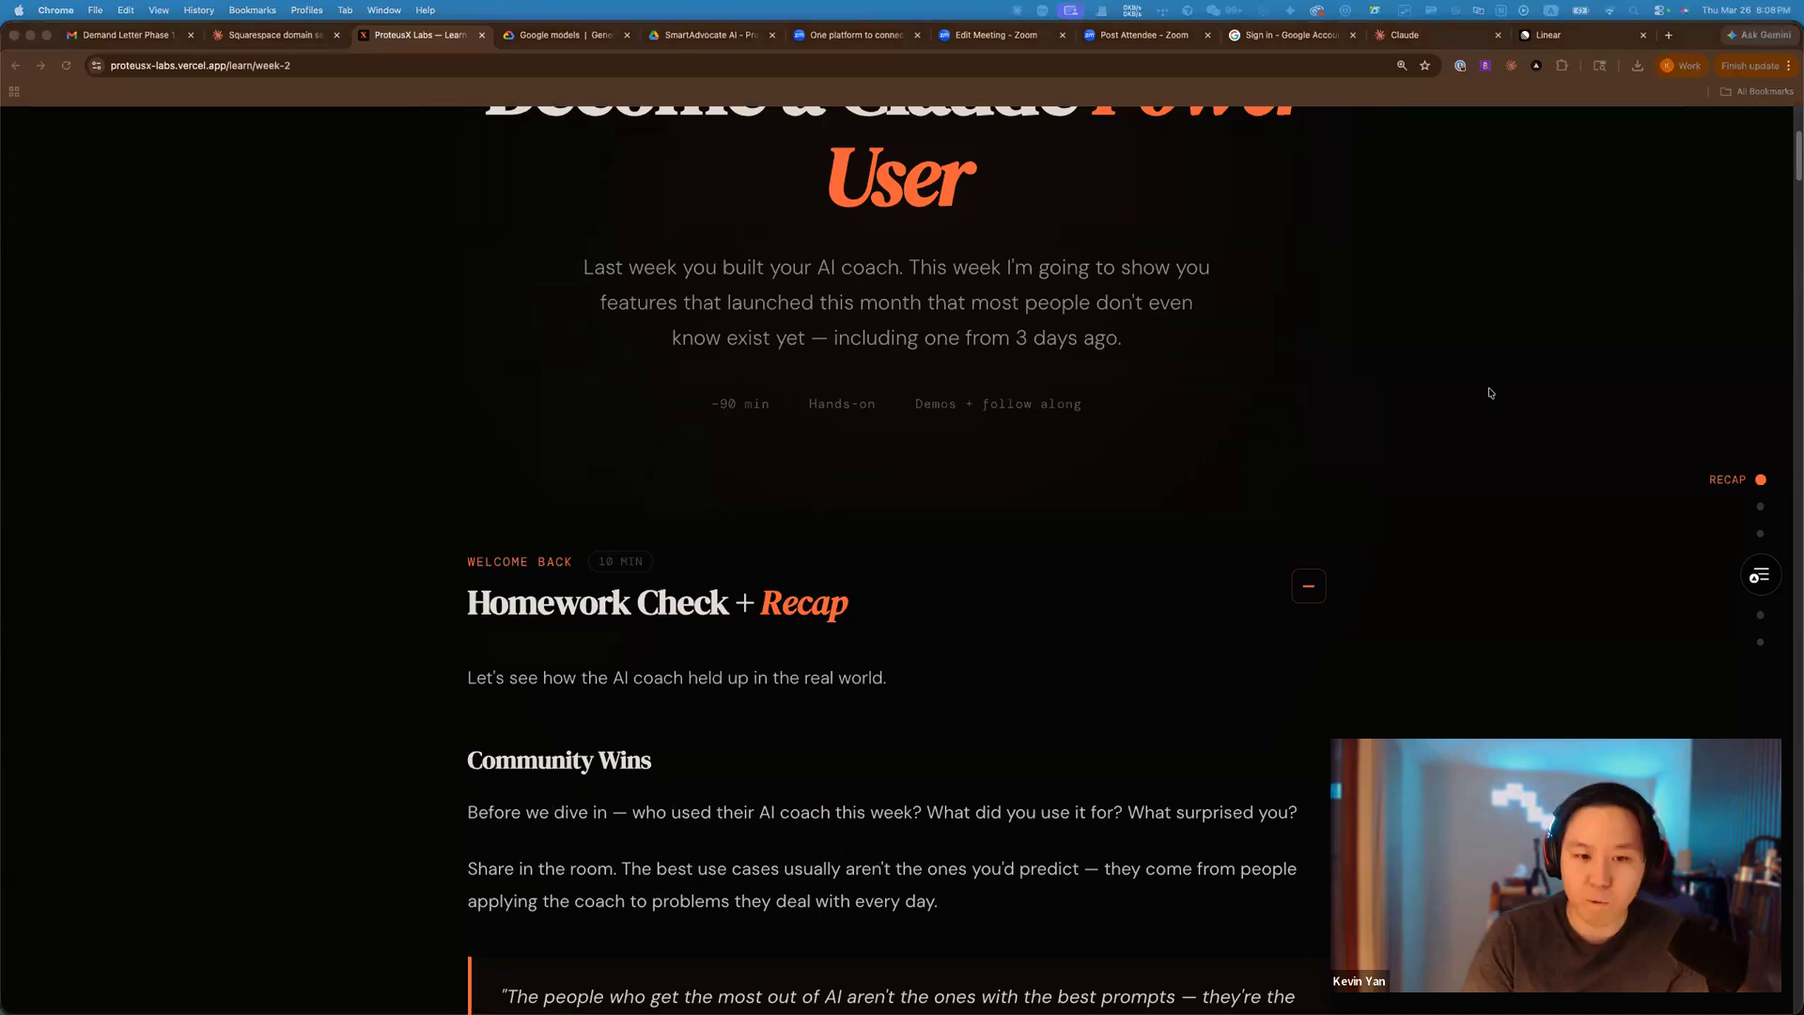
scroll(1485, 391, "down", 1)
scroll(1429, 484, "down", 2)
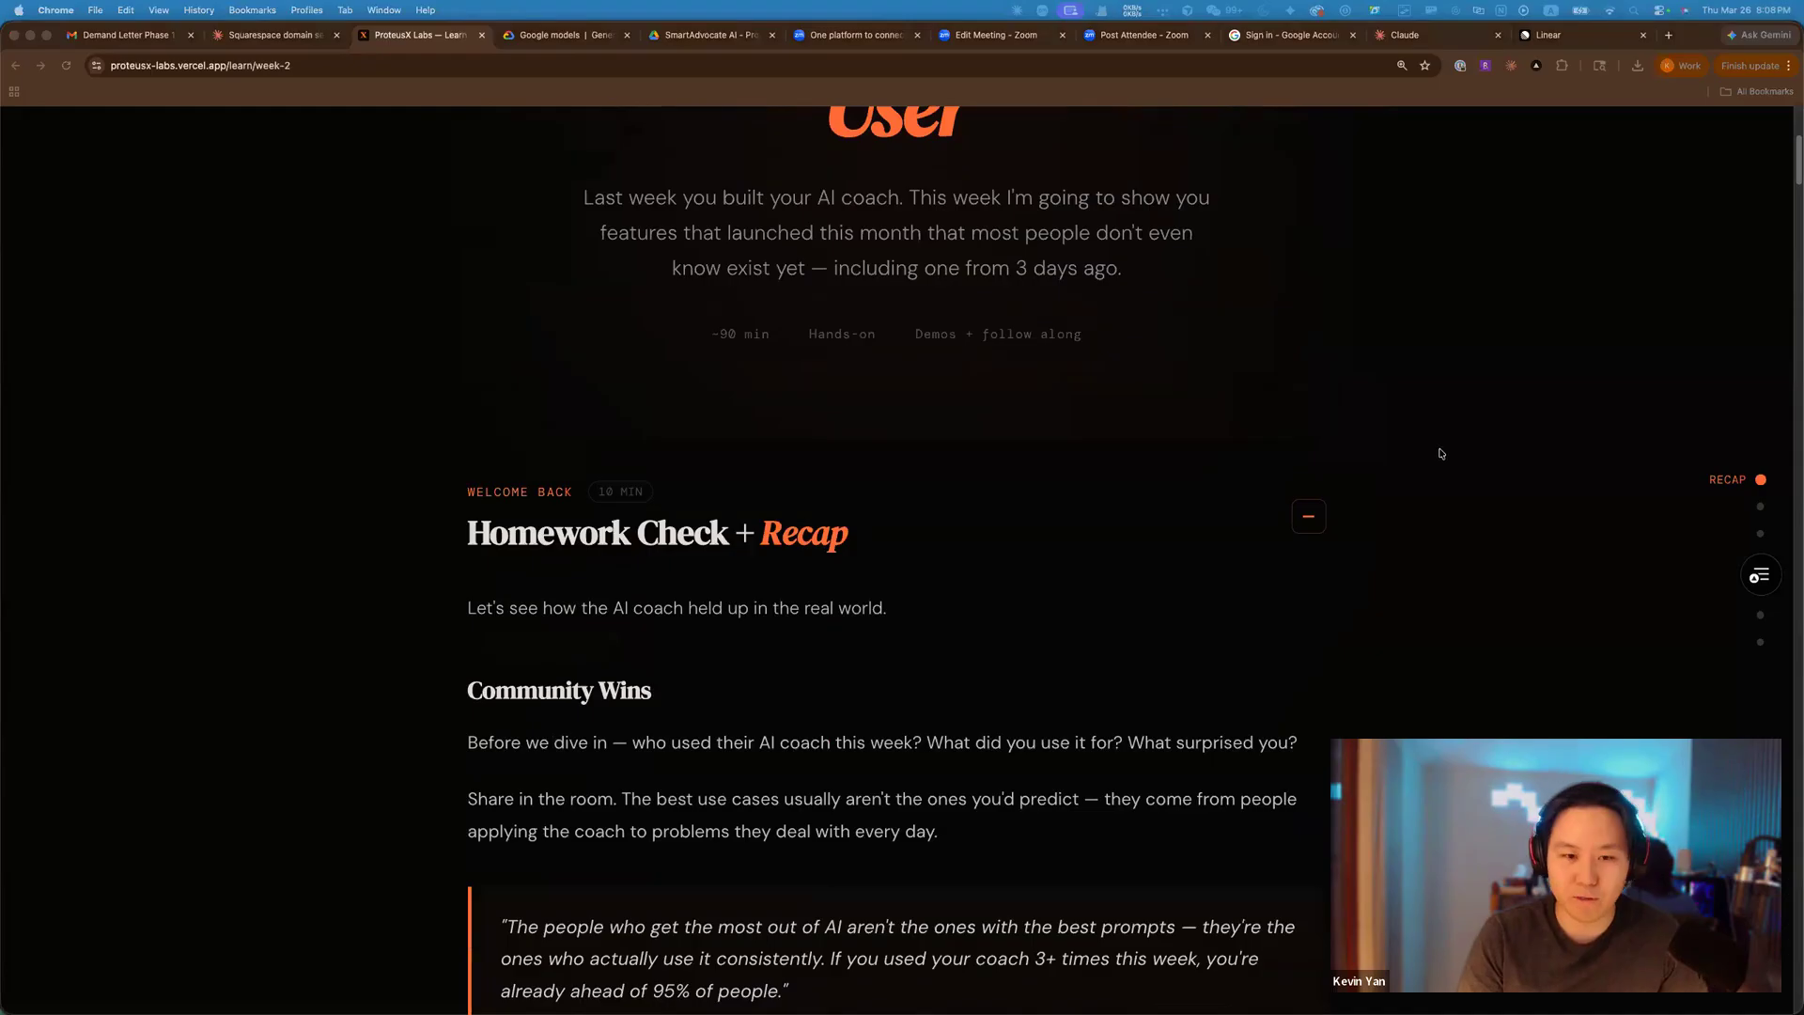
scroll(1438, 458, "down", 5)
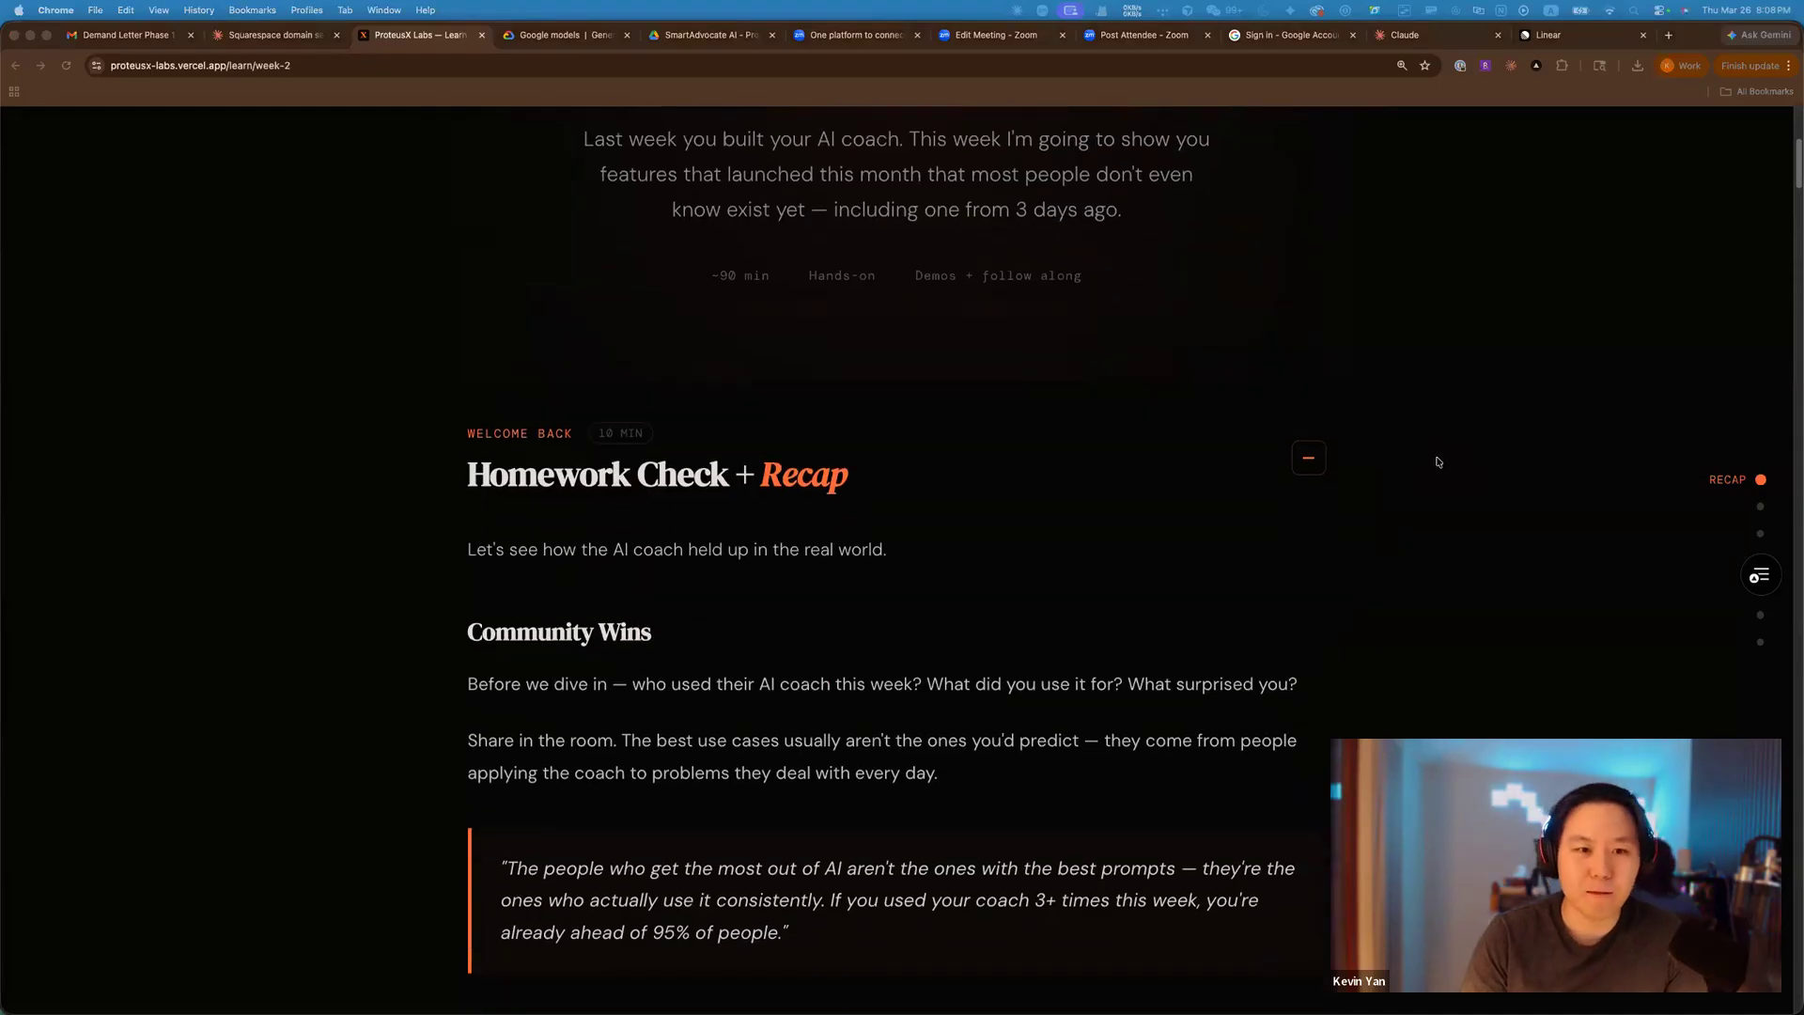
scroll(1432, 452, "down", 7)
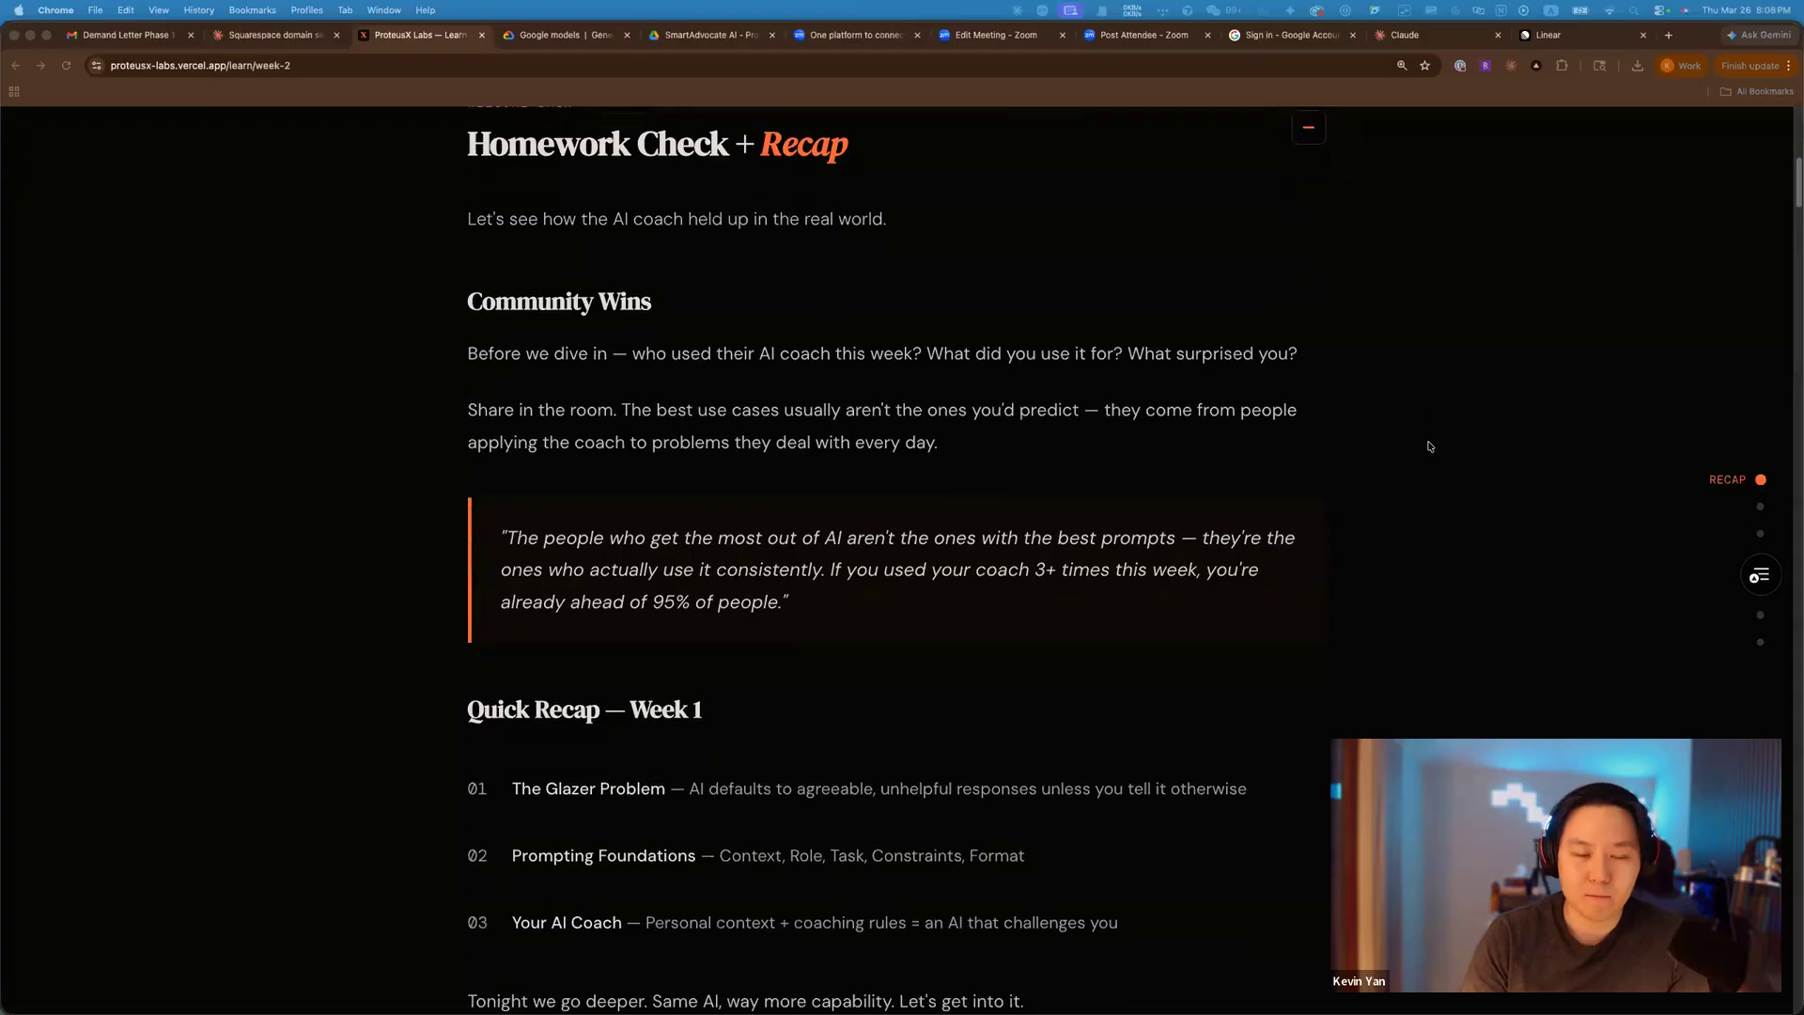
scroll(1430, 444, "down", 10)
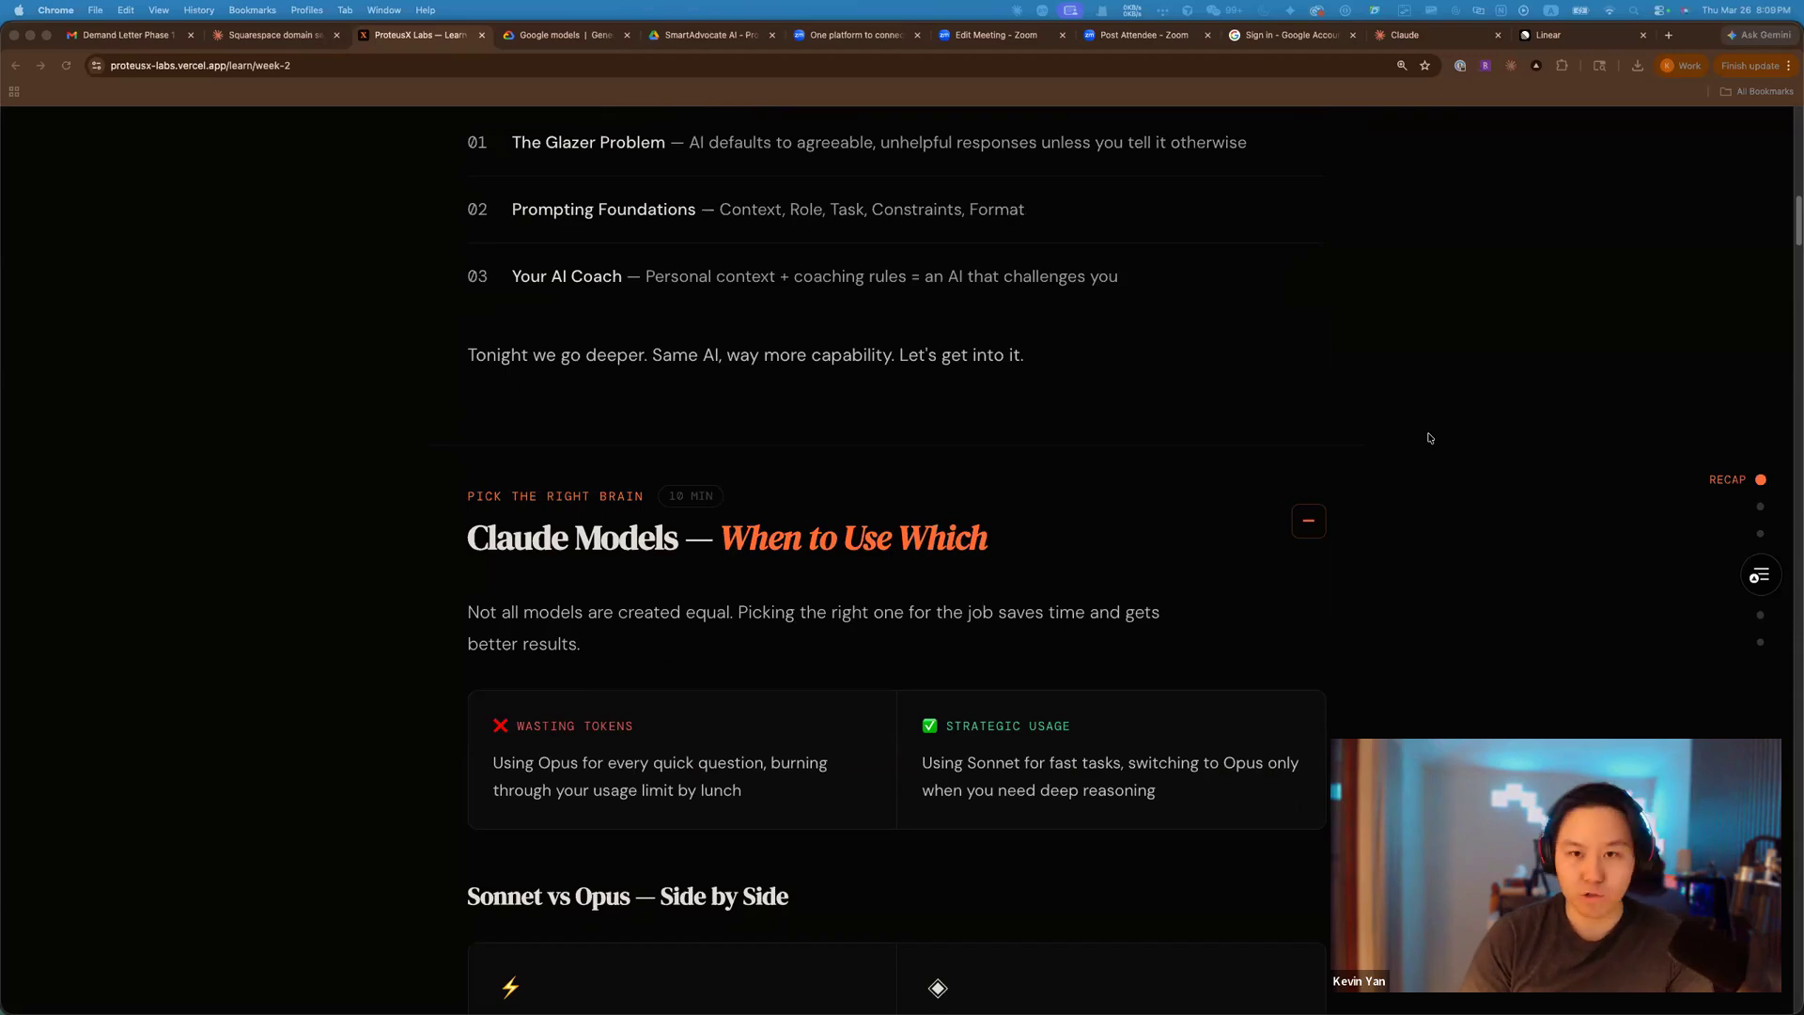
scroll(1229, 441, "down", 1)
scroll(1229, 442, "down", 5)
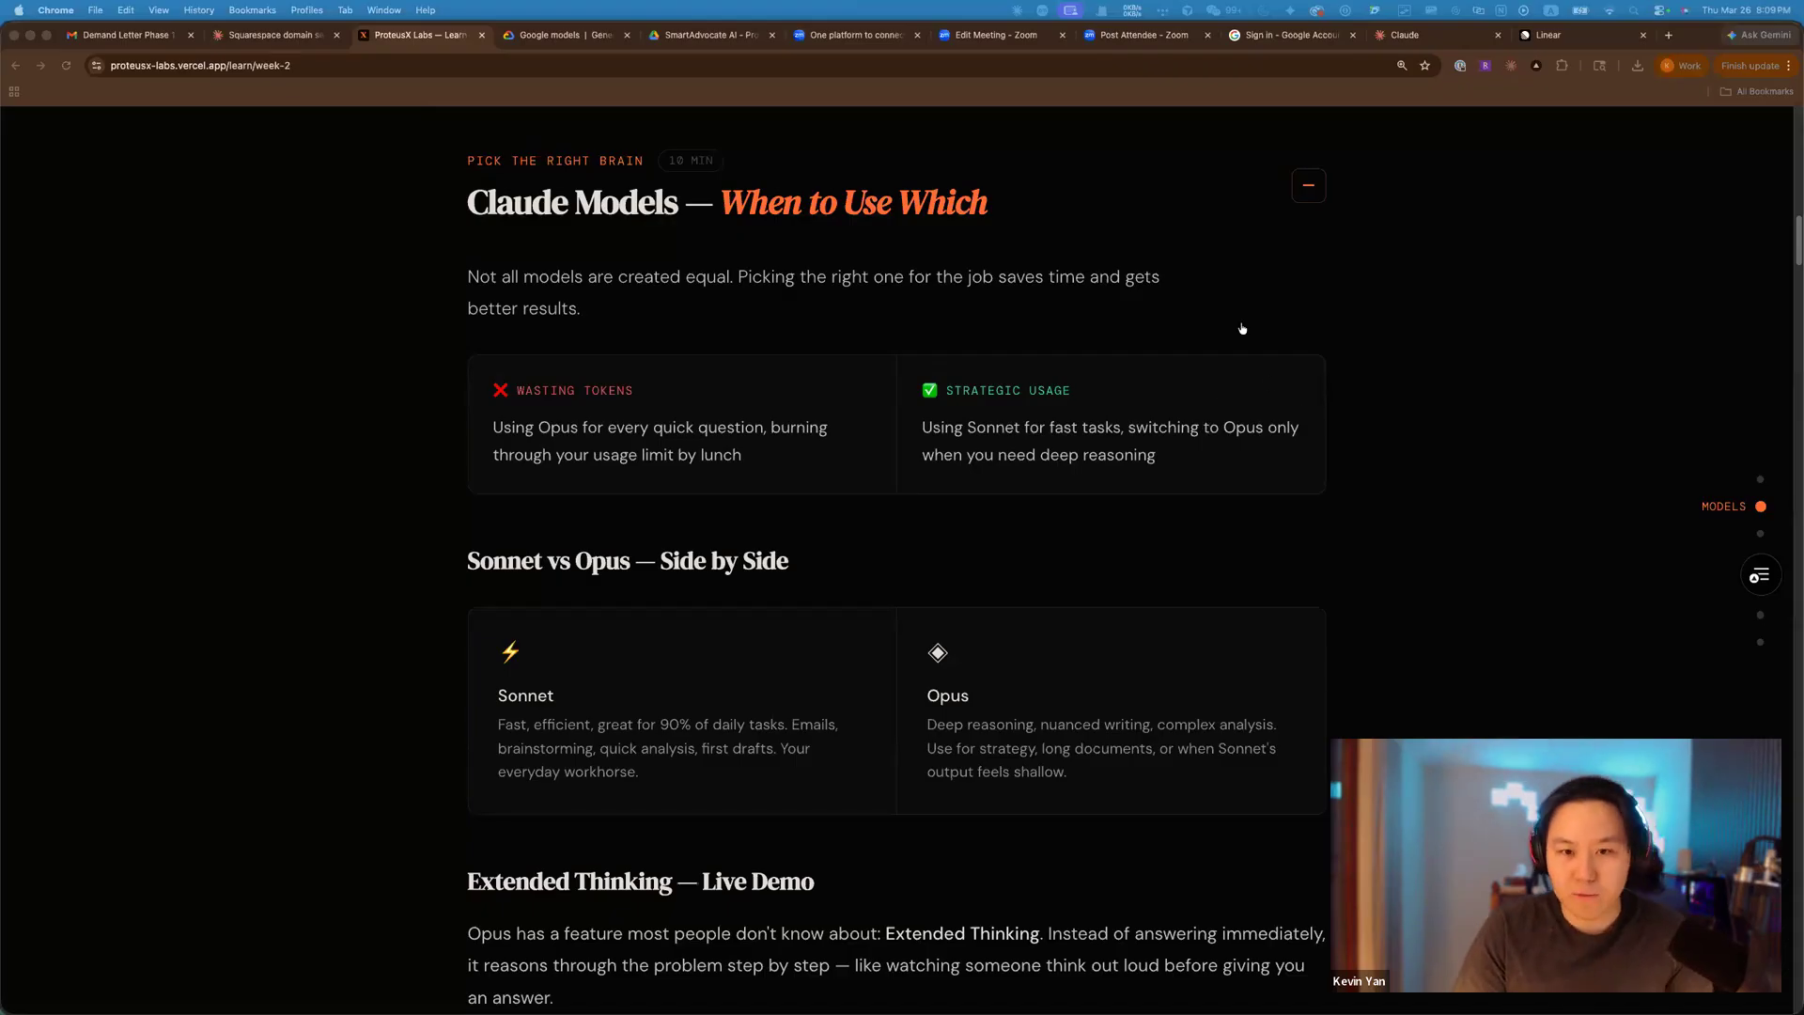
key("super+Tab")
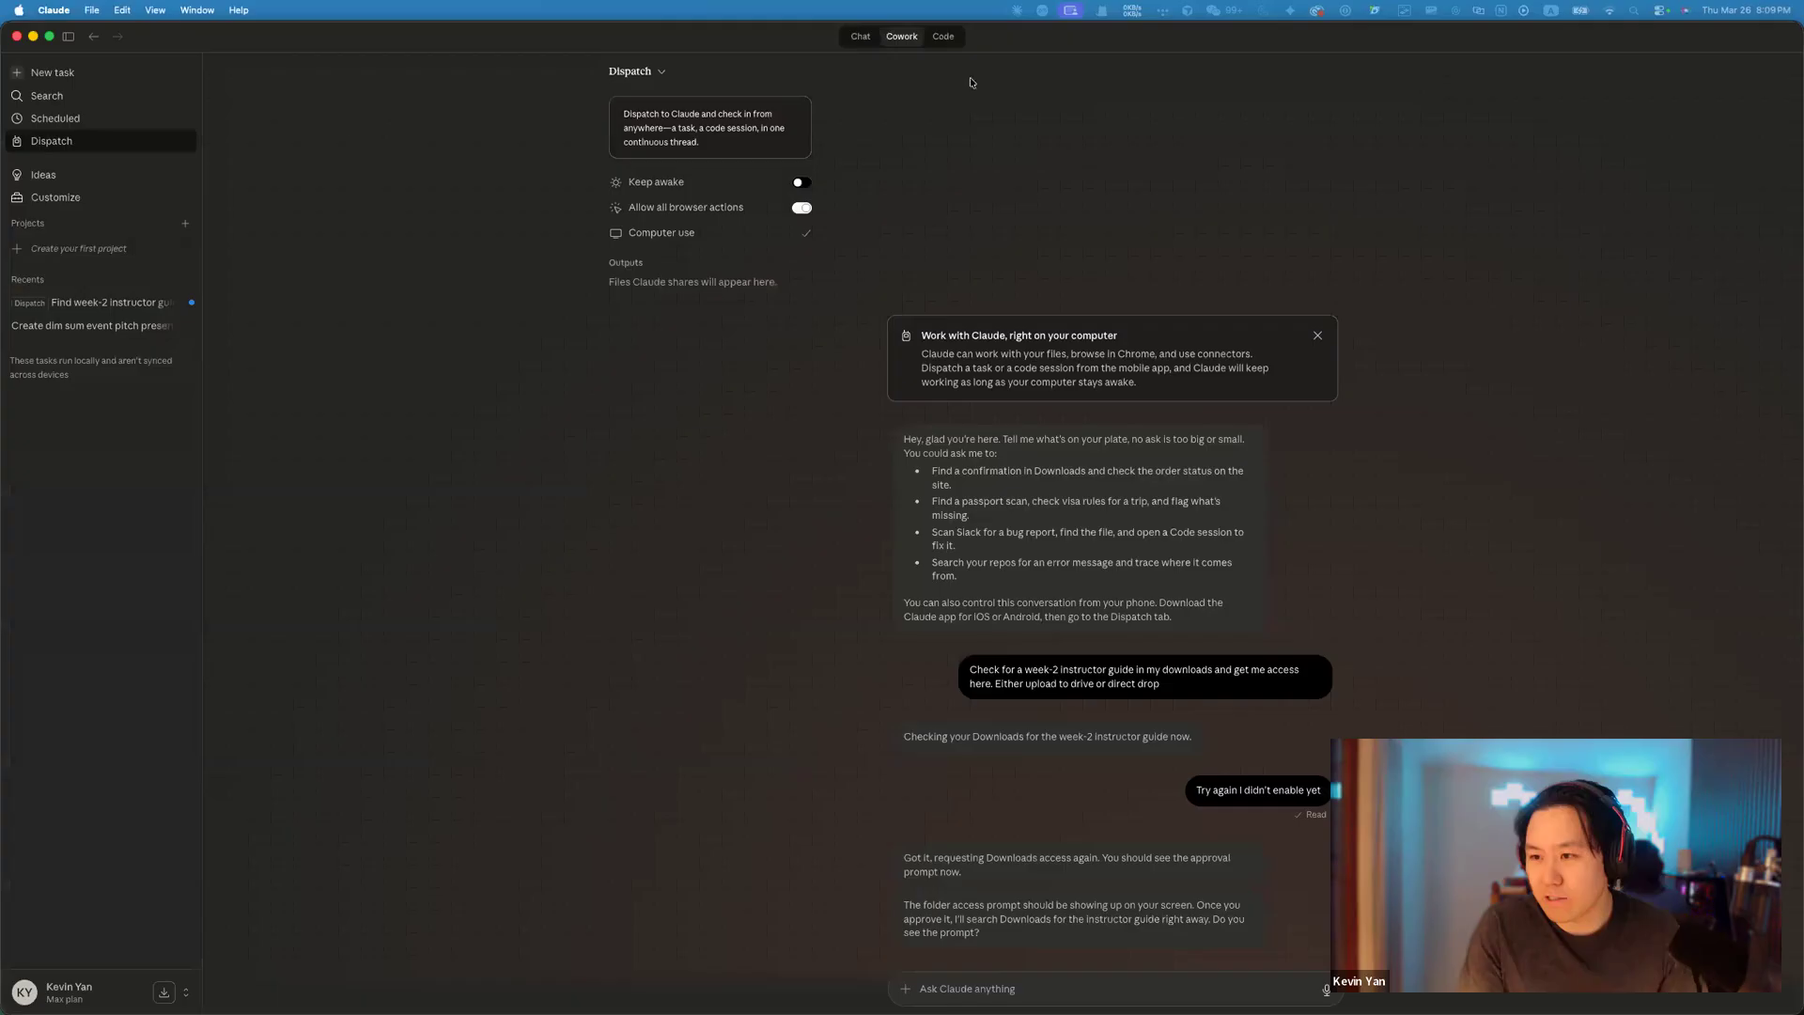
Dismiss the chat search and switch from the Dispatch thread to the Chat tab.
left_click(89, 97)
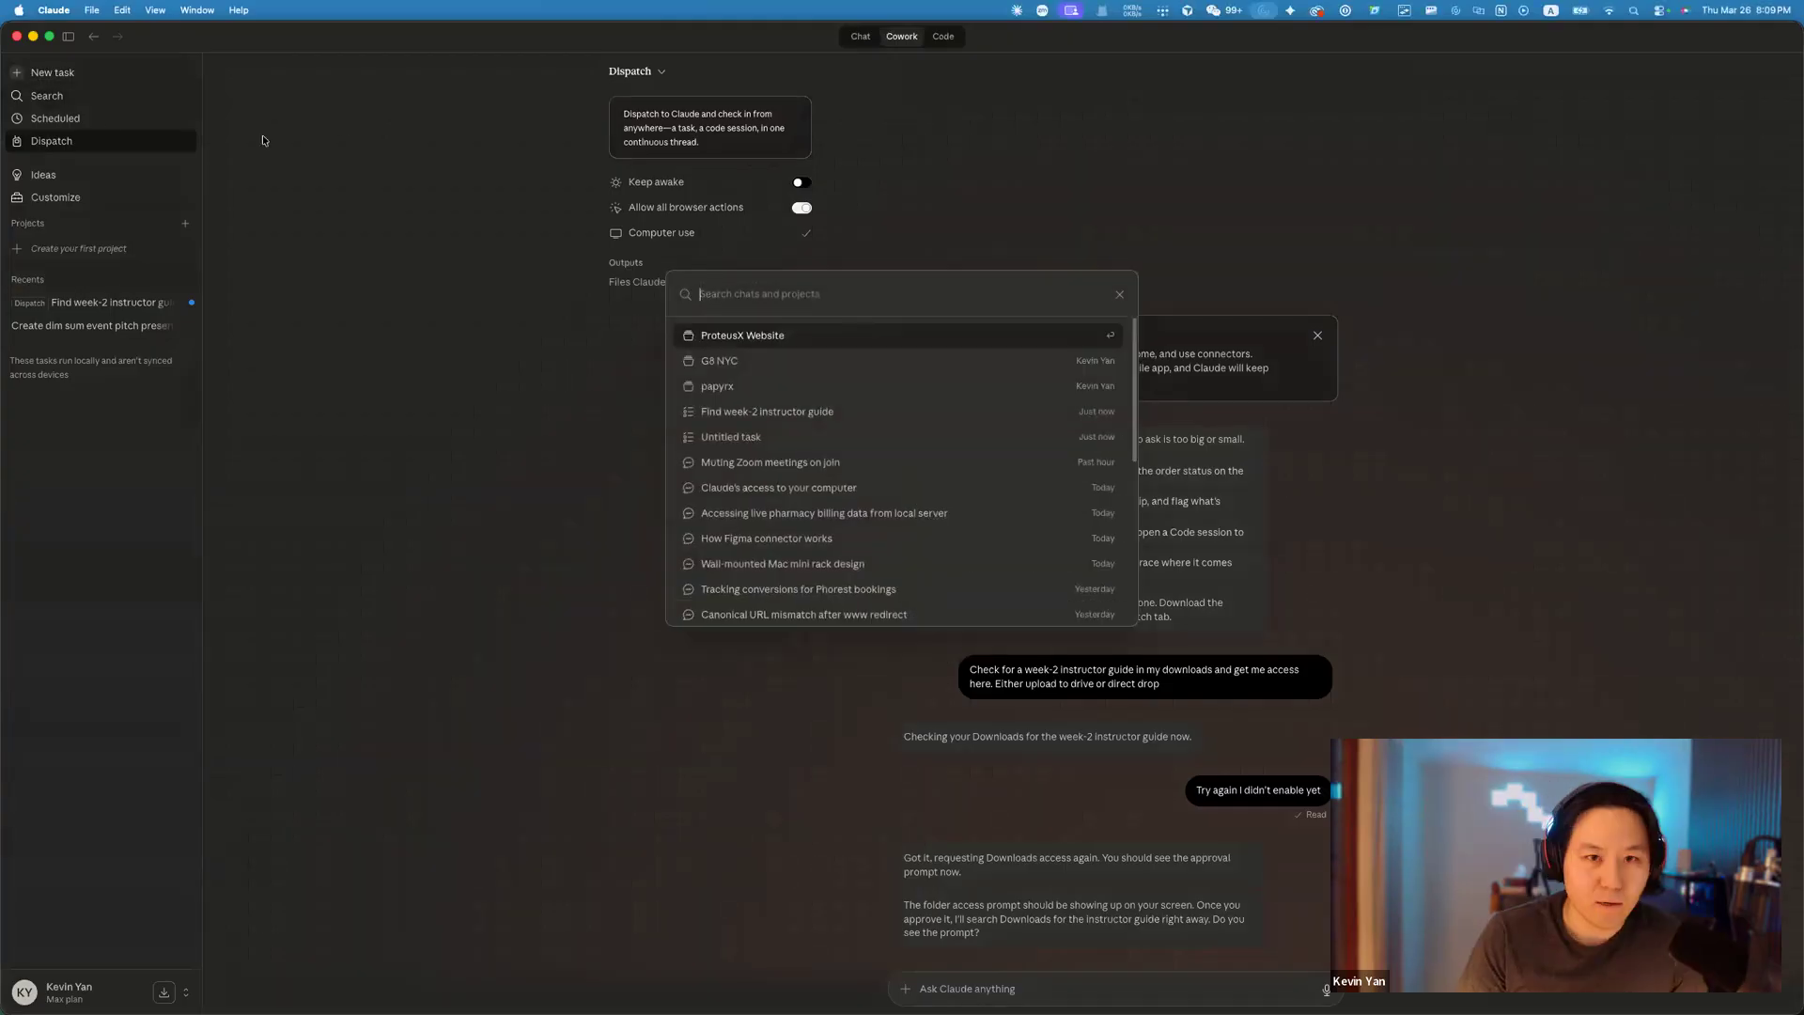
key("Escape")
left_click(66, 92)
left_click(68, 178)
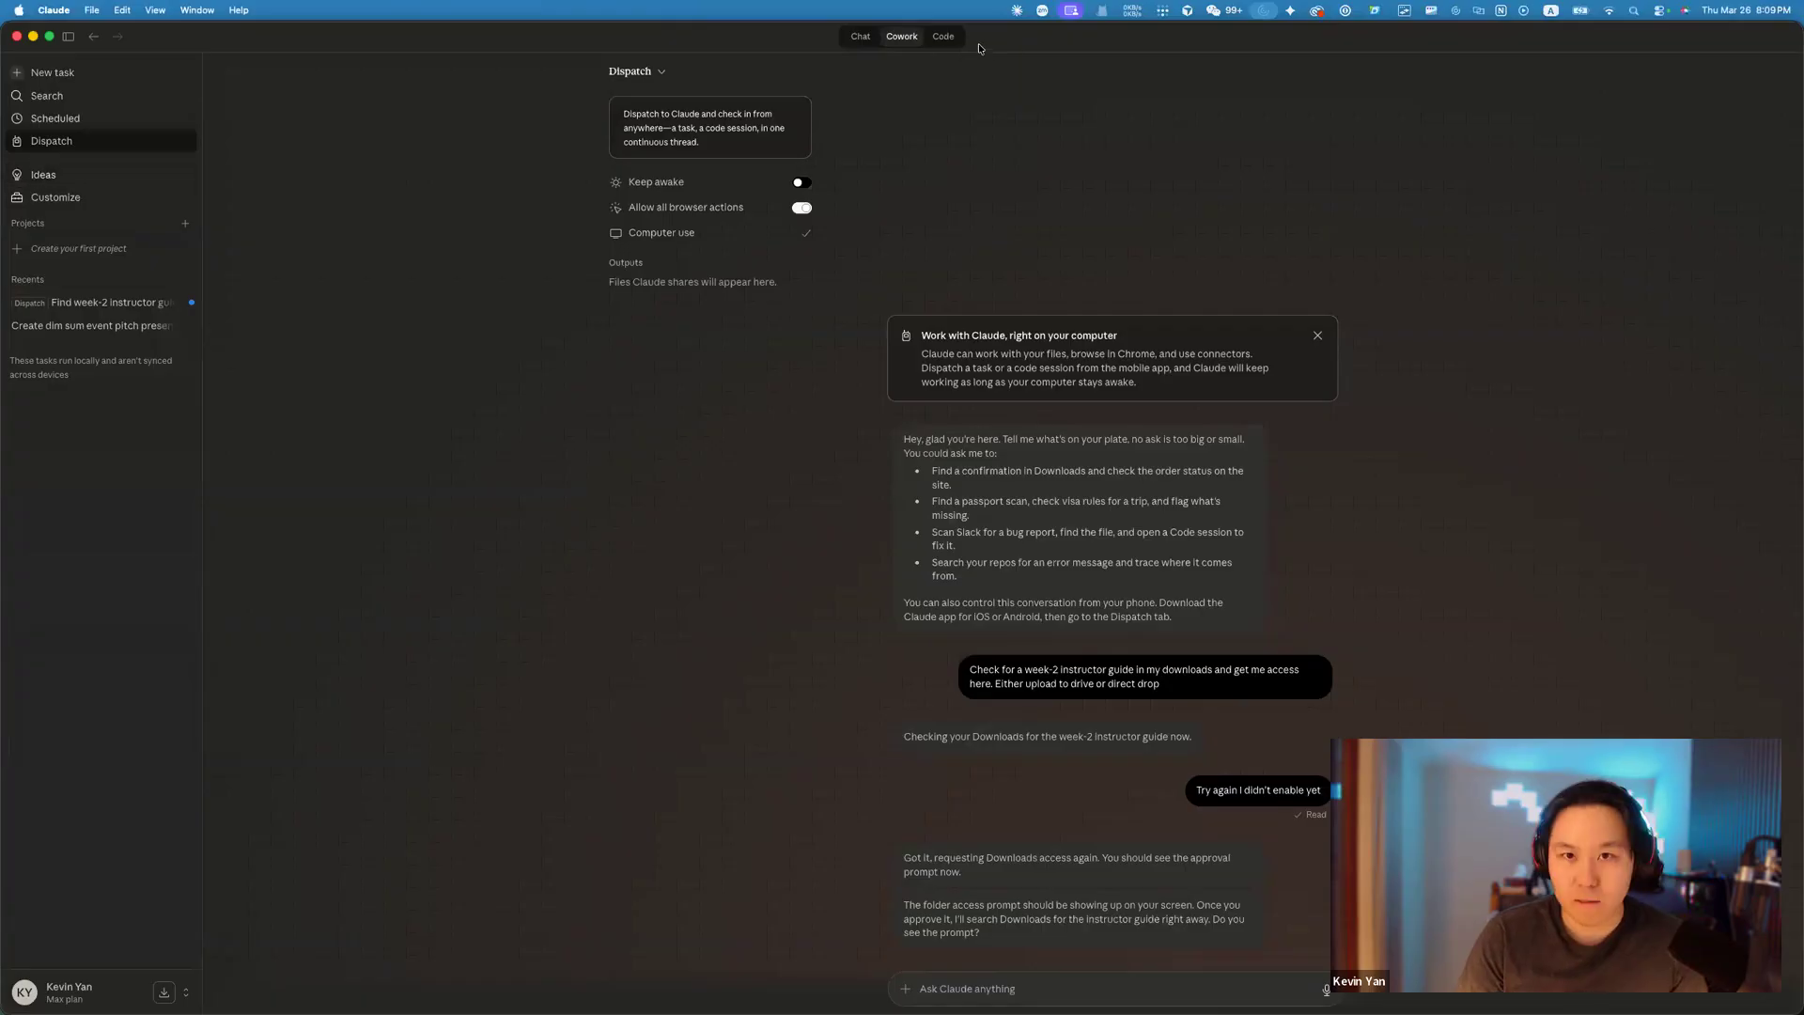
left_click(860, 37)
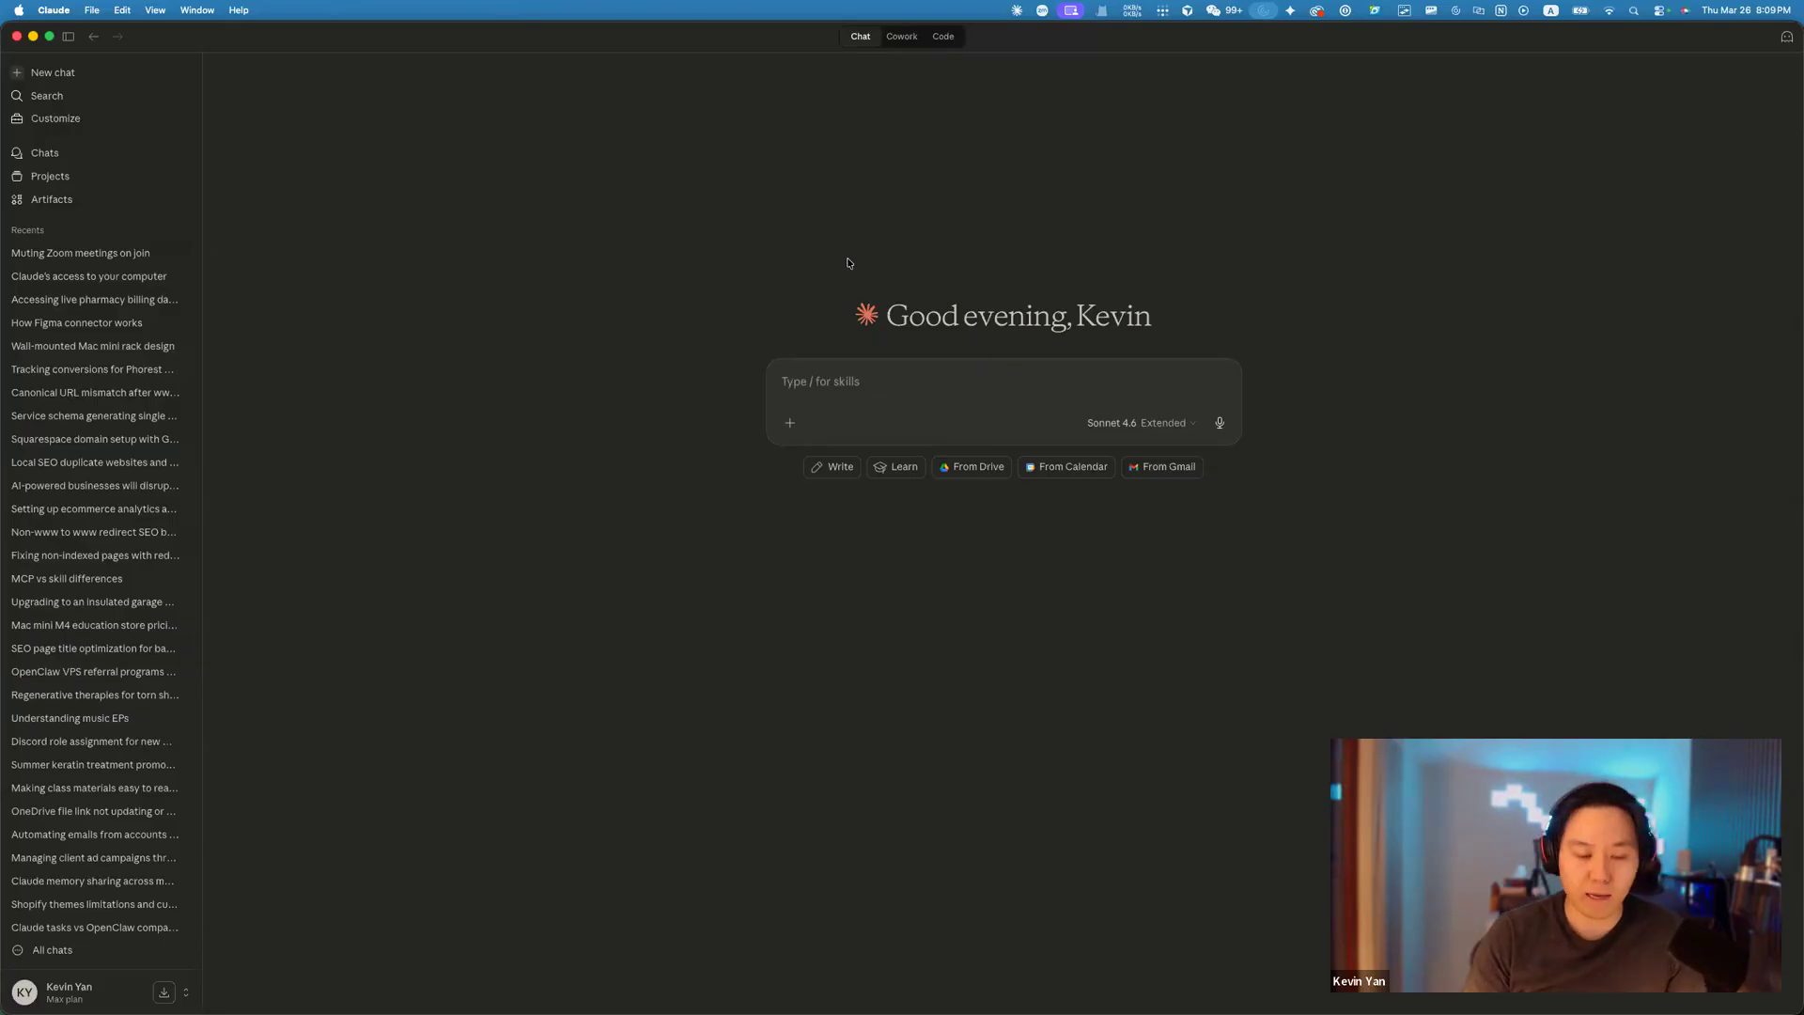
Return to Chrome and scroll further through the lesson's Claude Models section.
key("super+Tab")
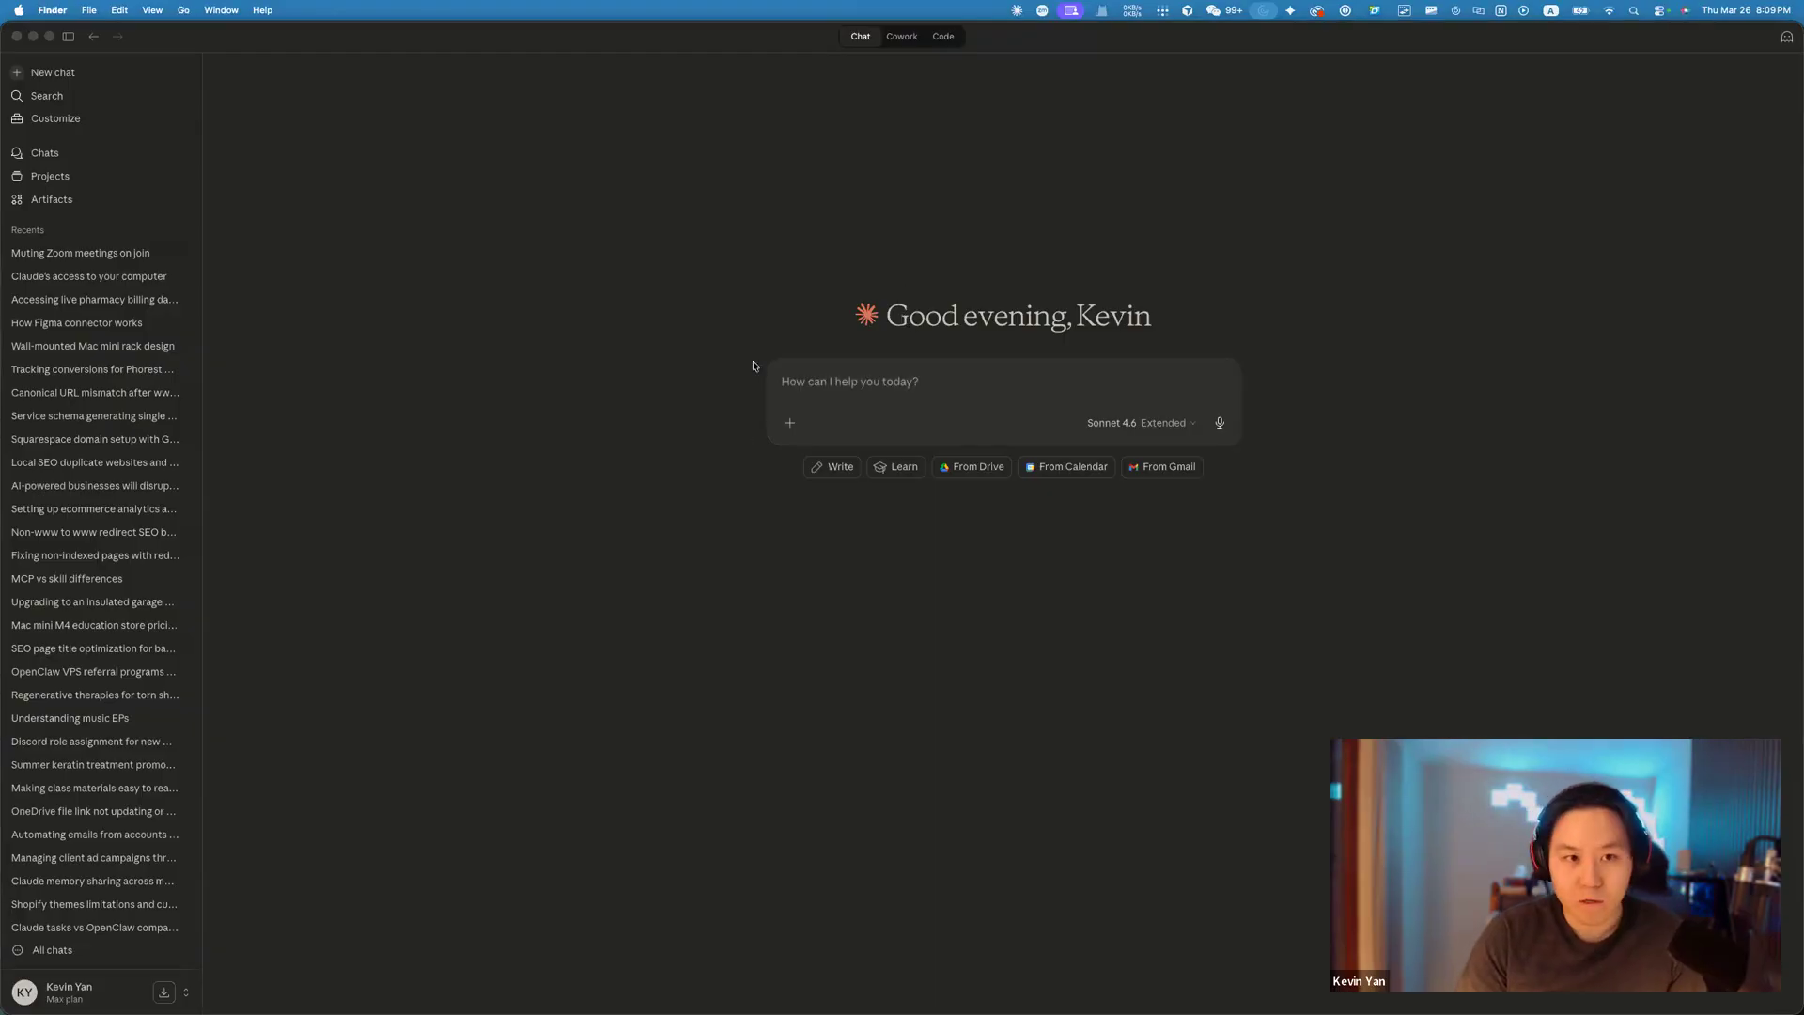
key("super+Tab")
scroll(858, 363, "down", 1)
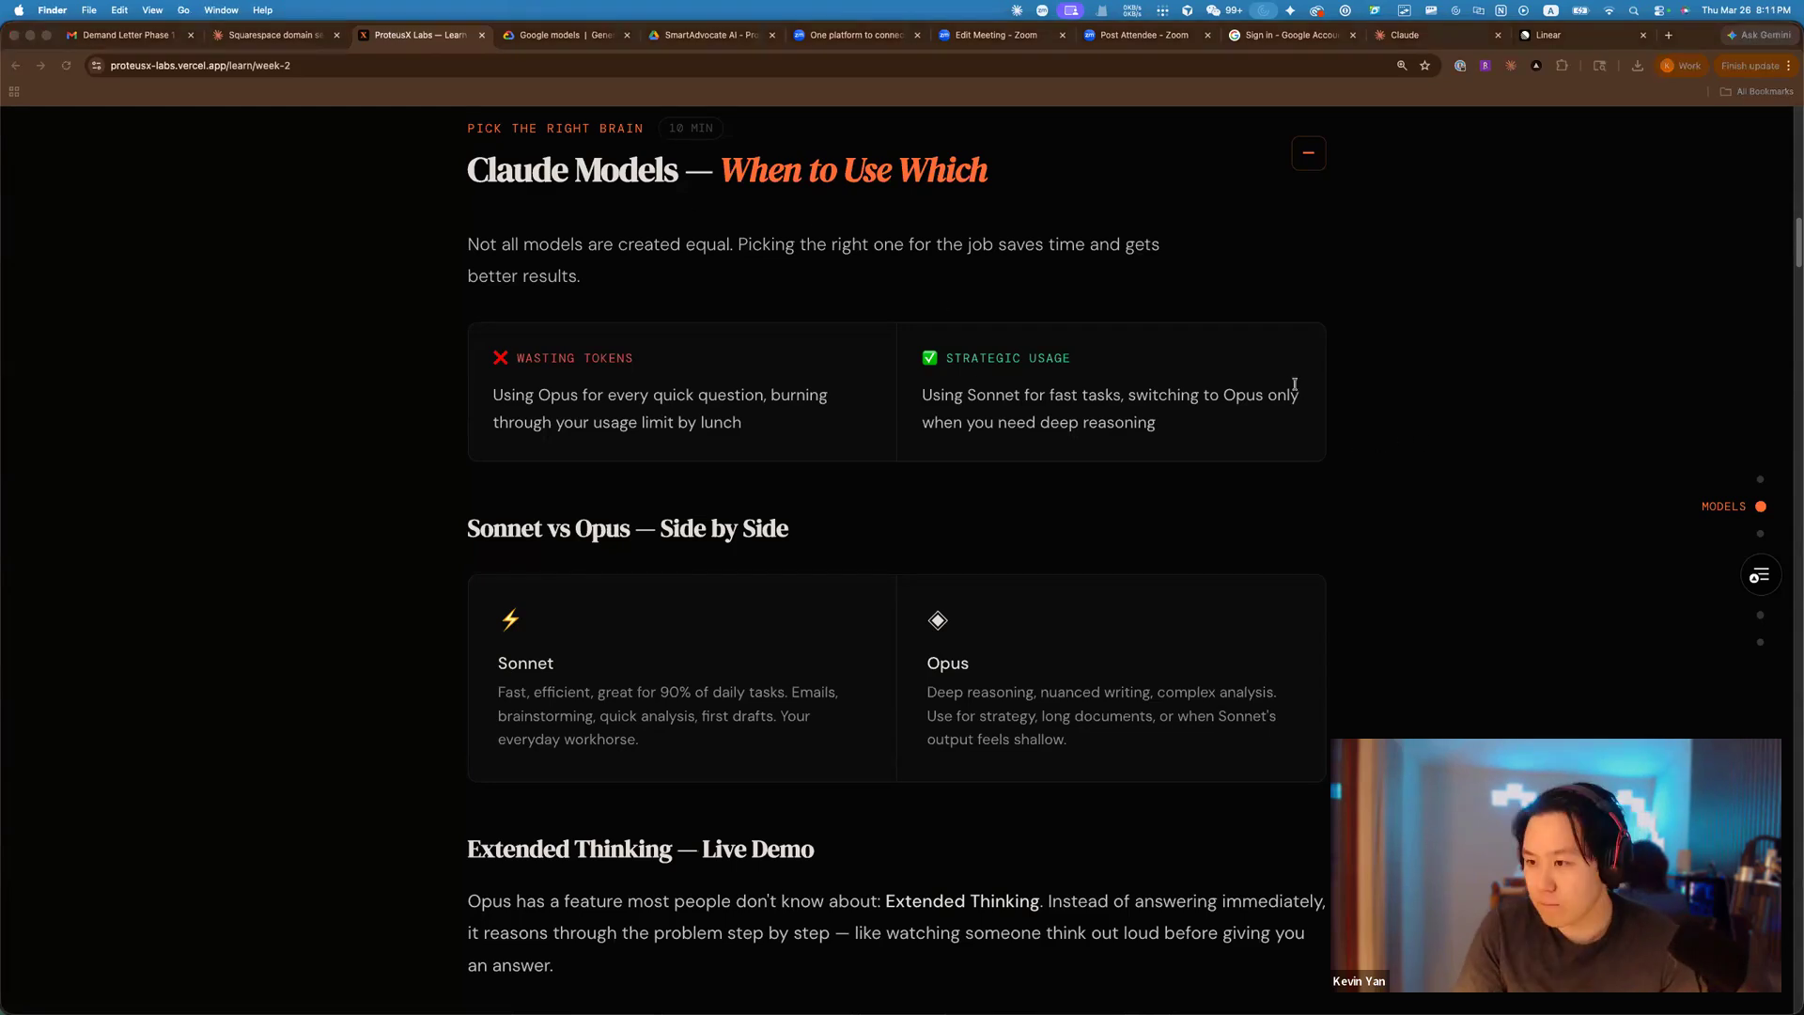
key("super+Tab")
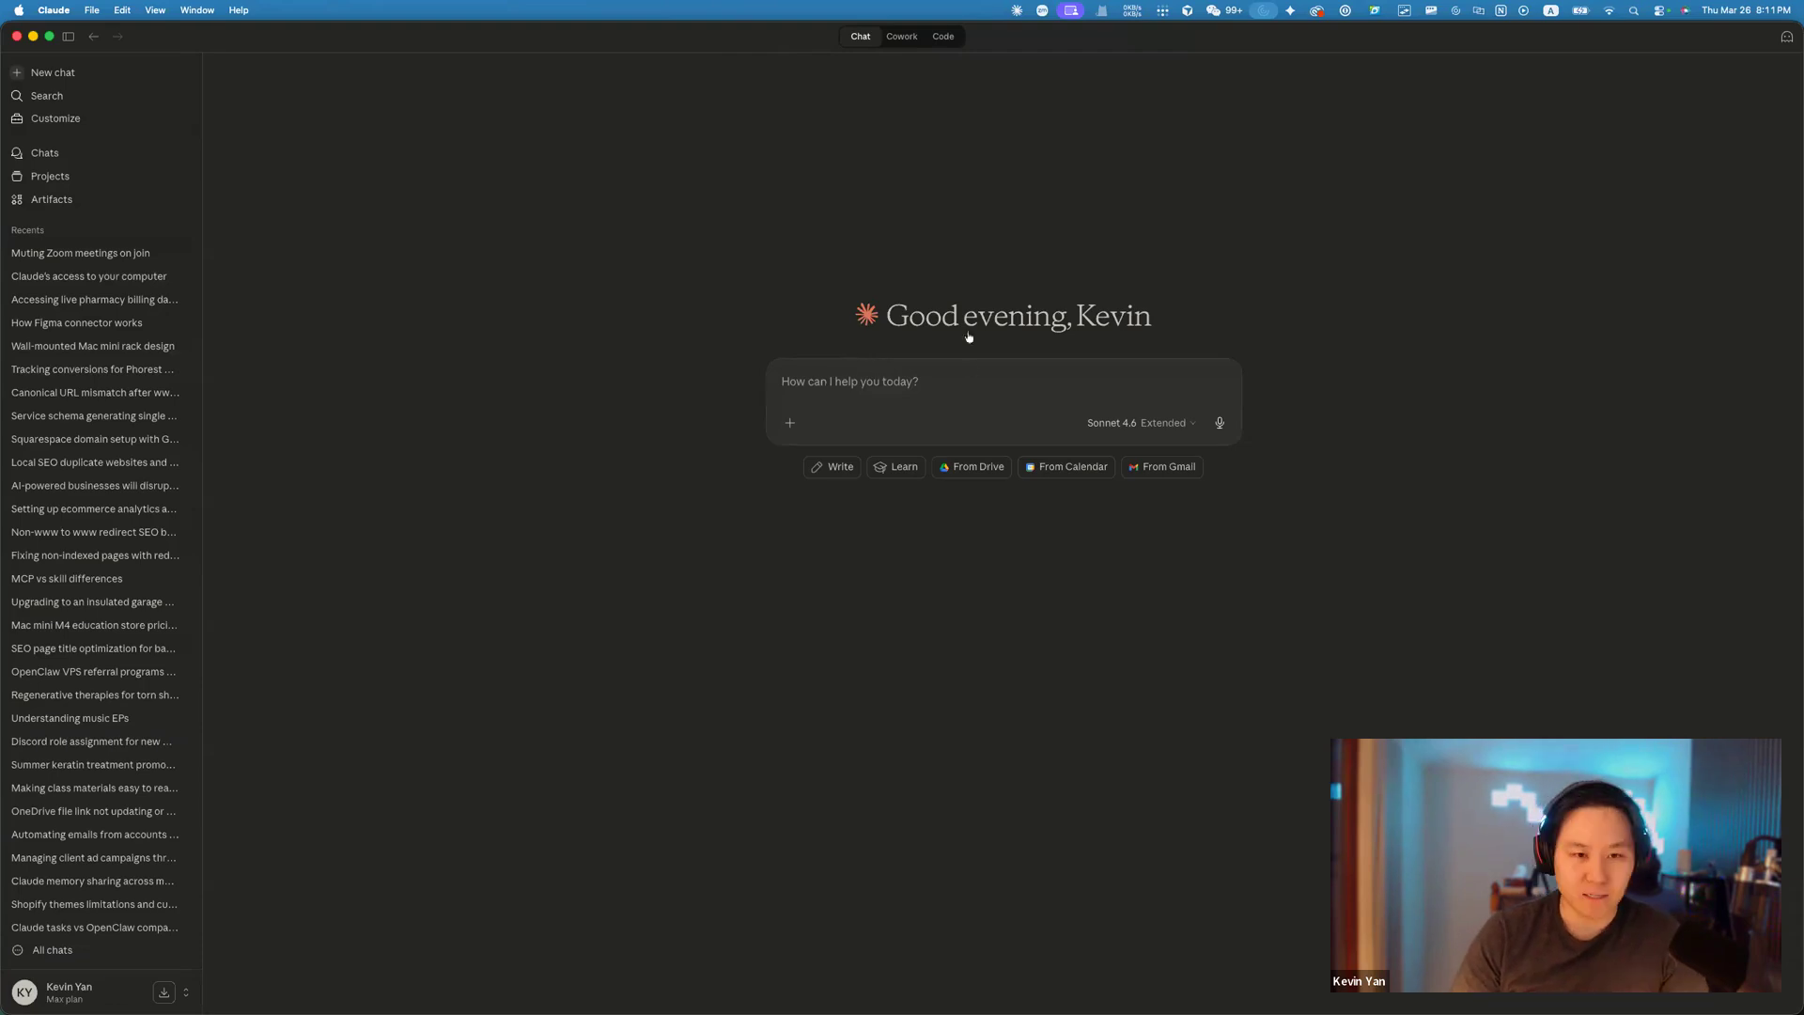
key("super+Tab")
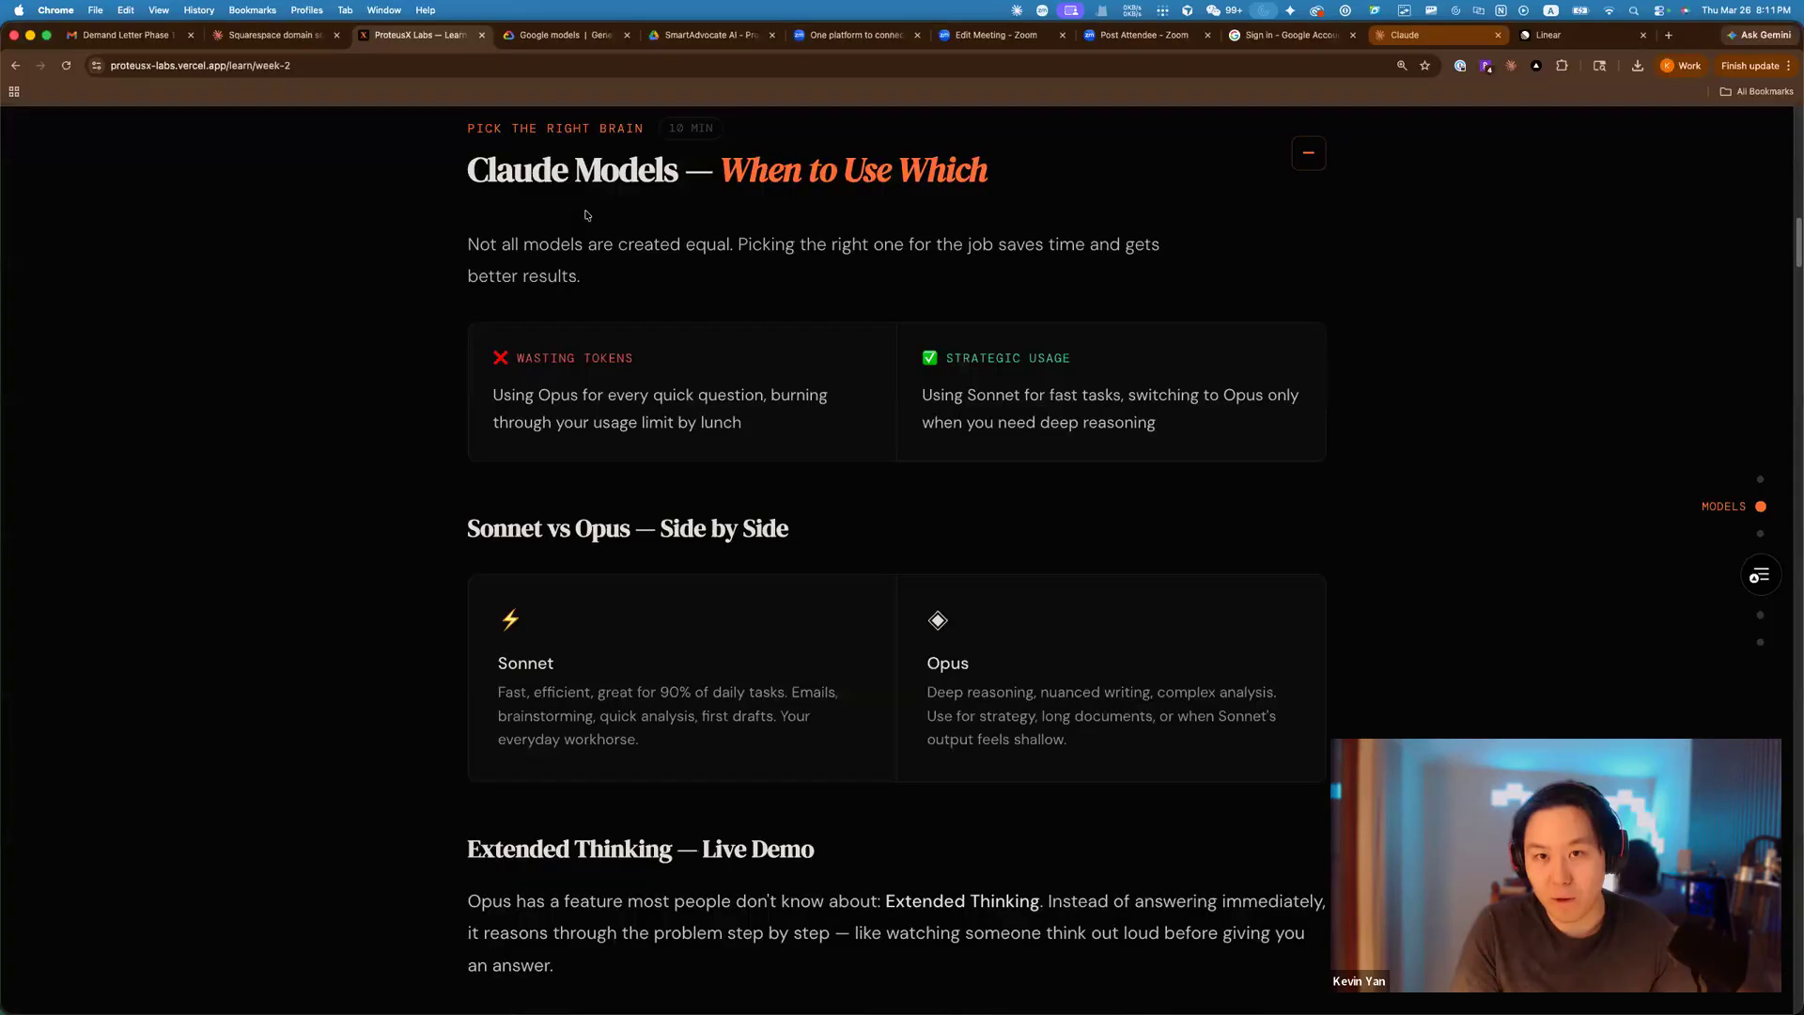
key("ctrl+Tab")
Load claude.ai in the browser's Claude tab, then return to the Claude desktop app.
left_click(759, 67)
key("BackSpace")
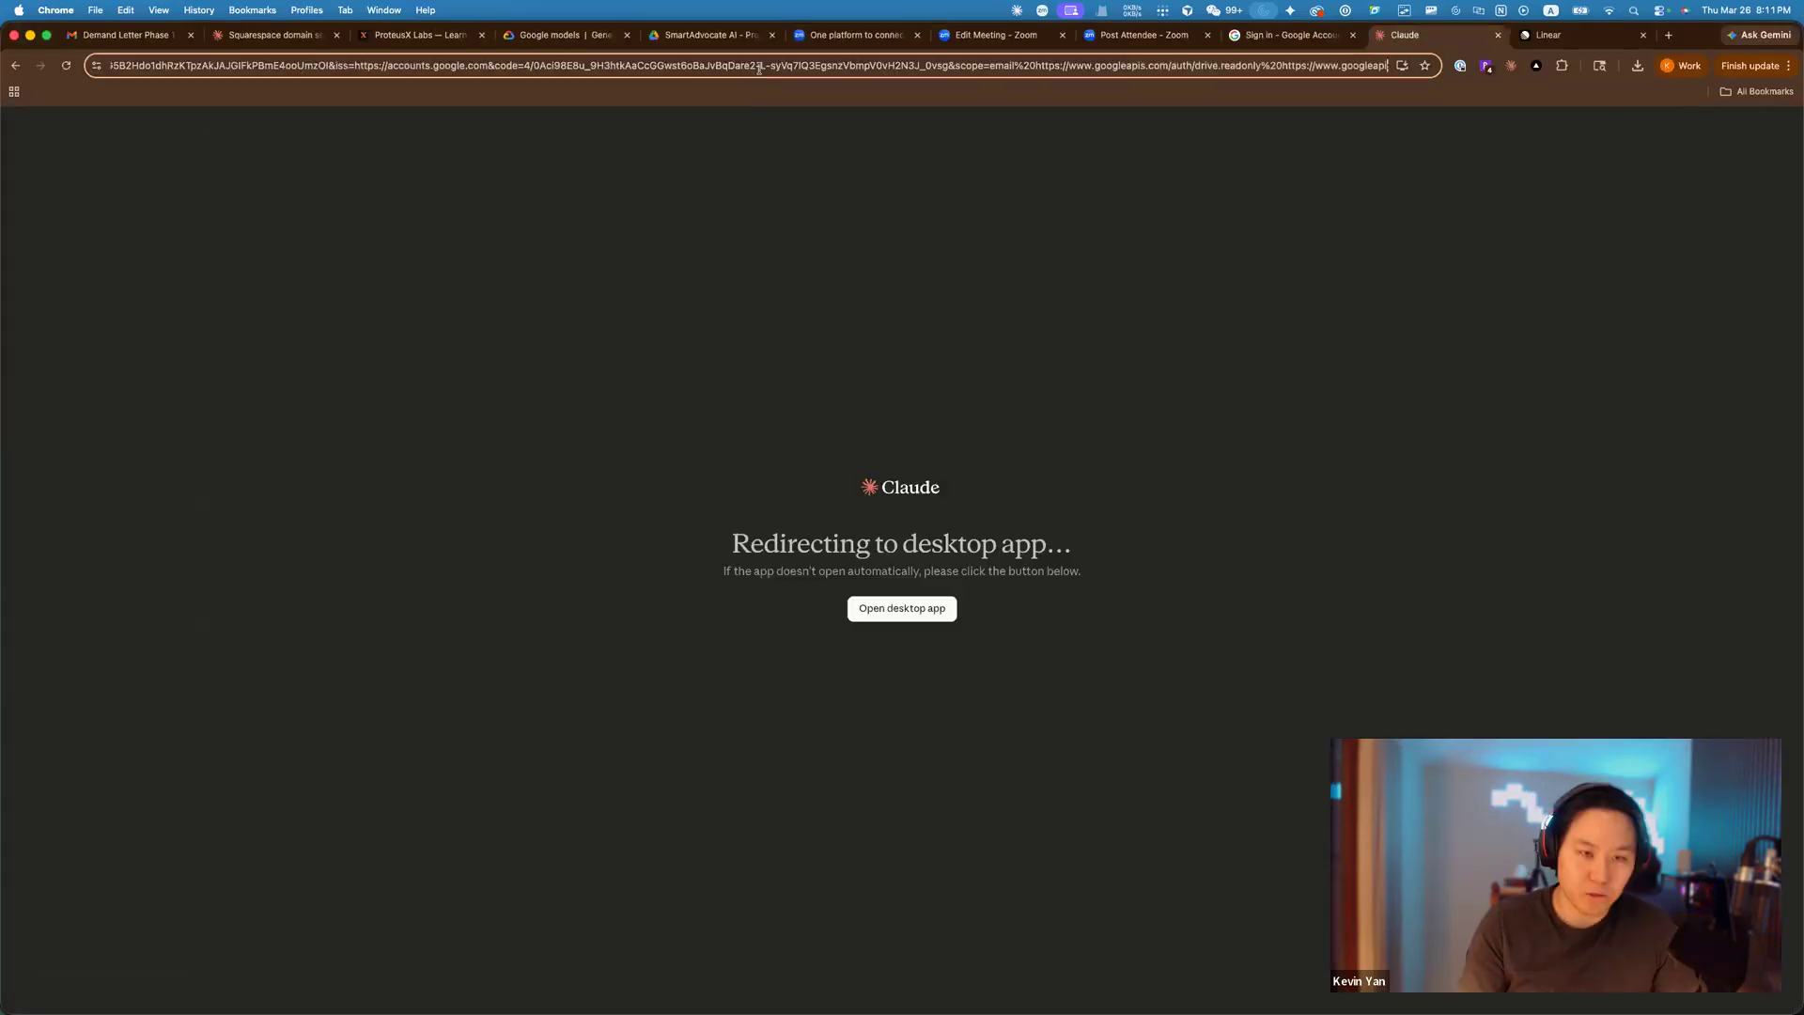
key("super+a")
type("claude.ai")
key("Return")
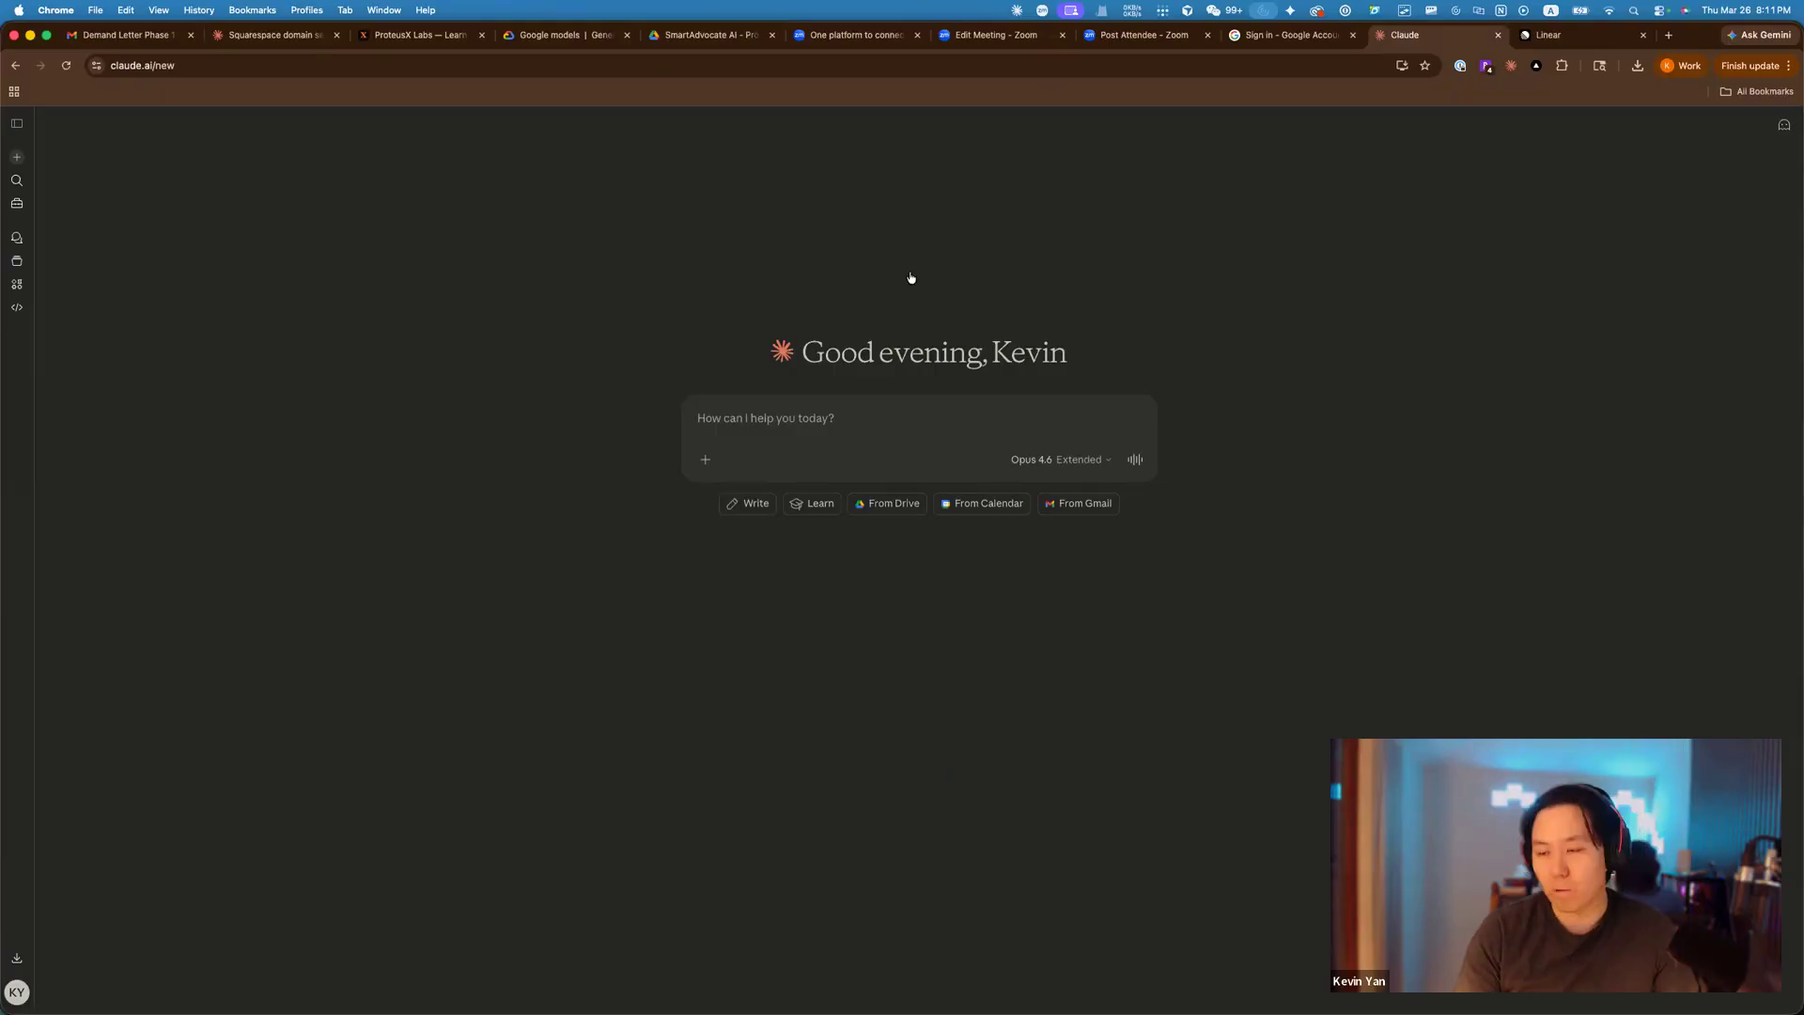
key("super+Tab")
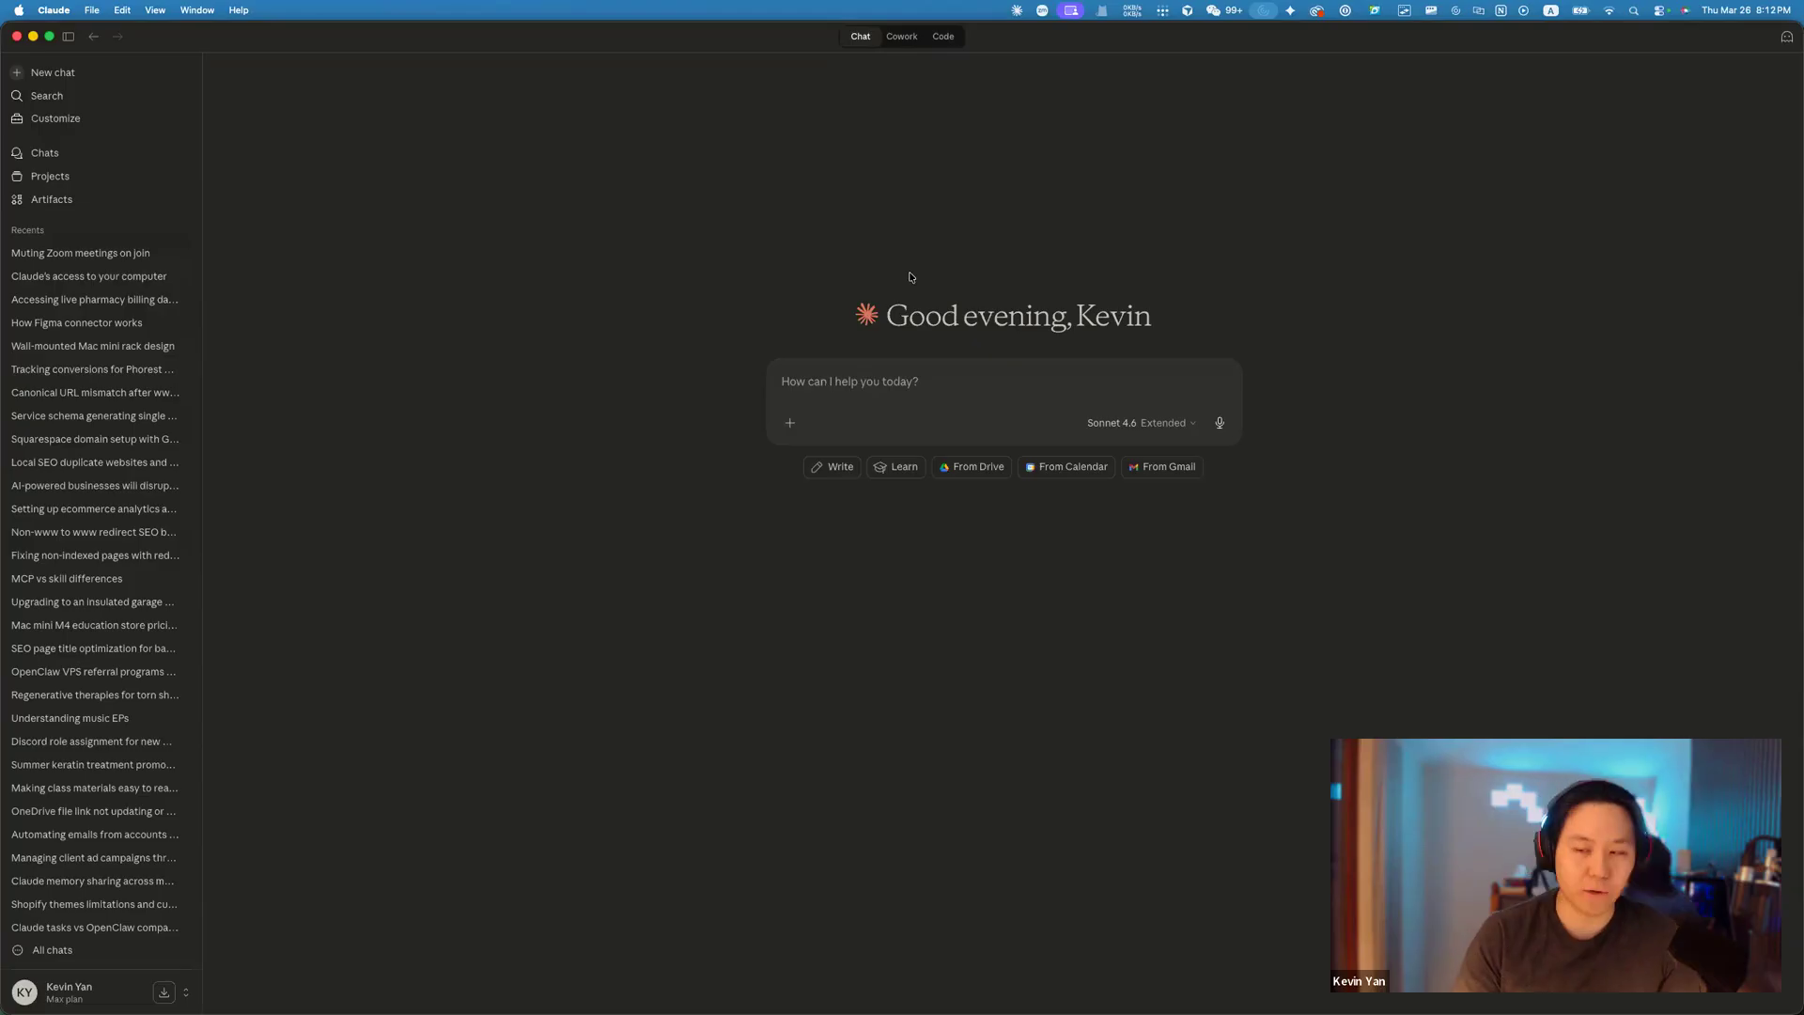
key("super+Tab")
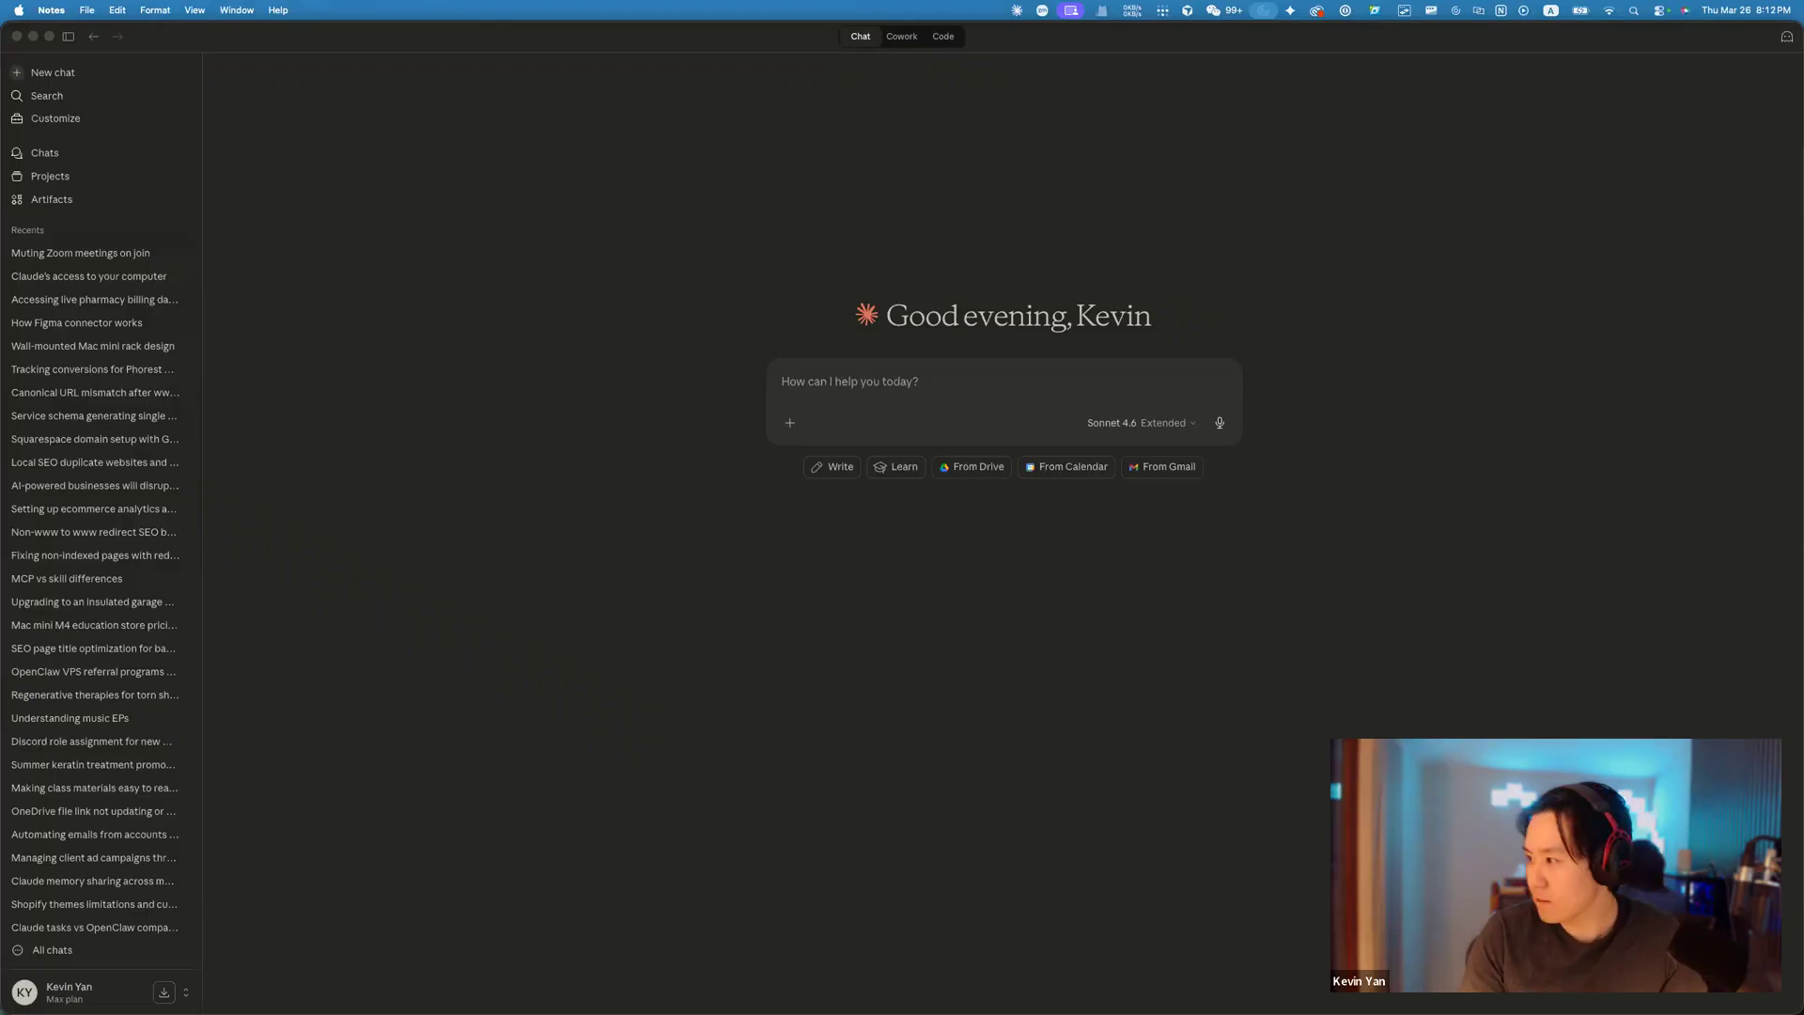
left_click(918, 403)
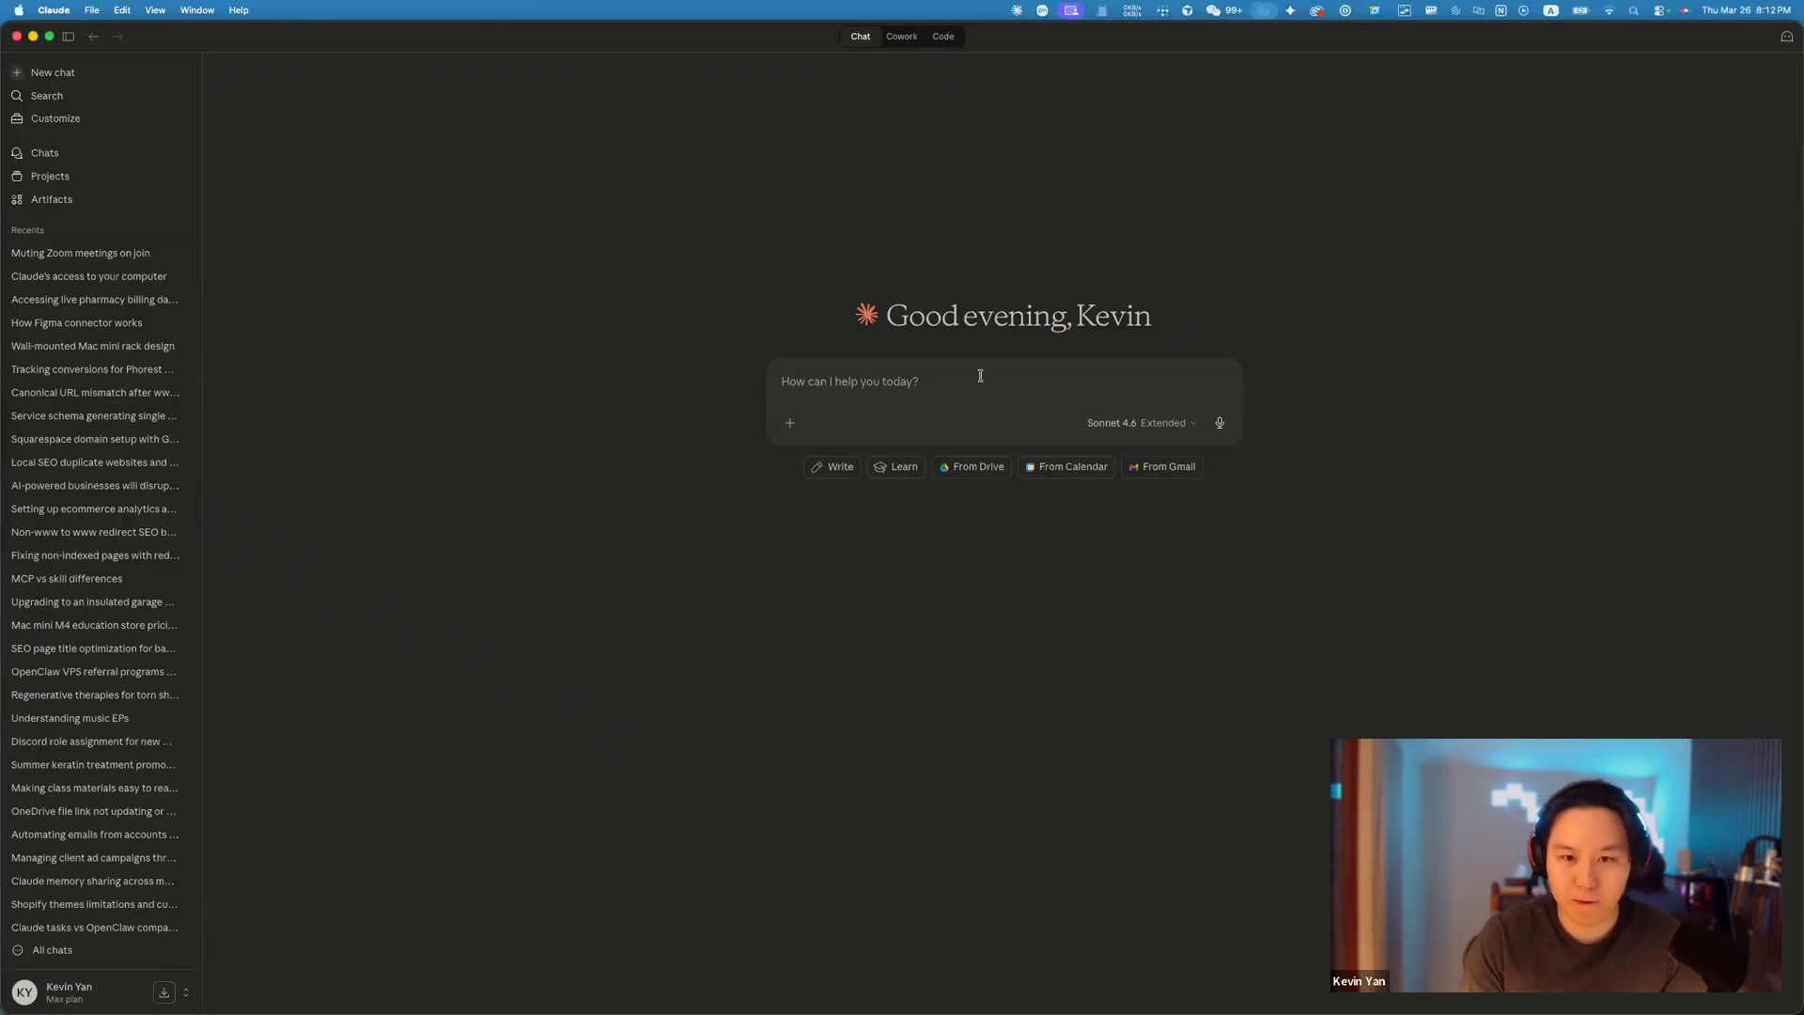
left_click(1144, 429)
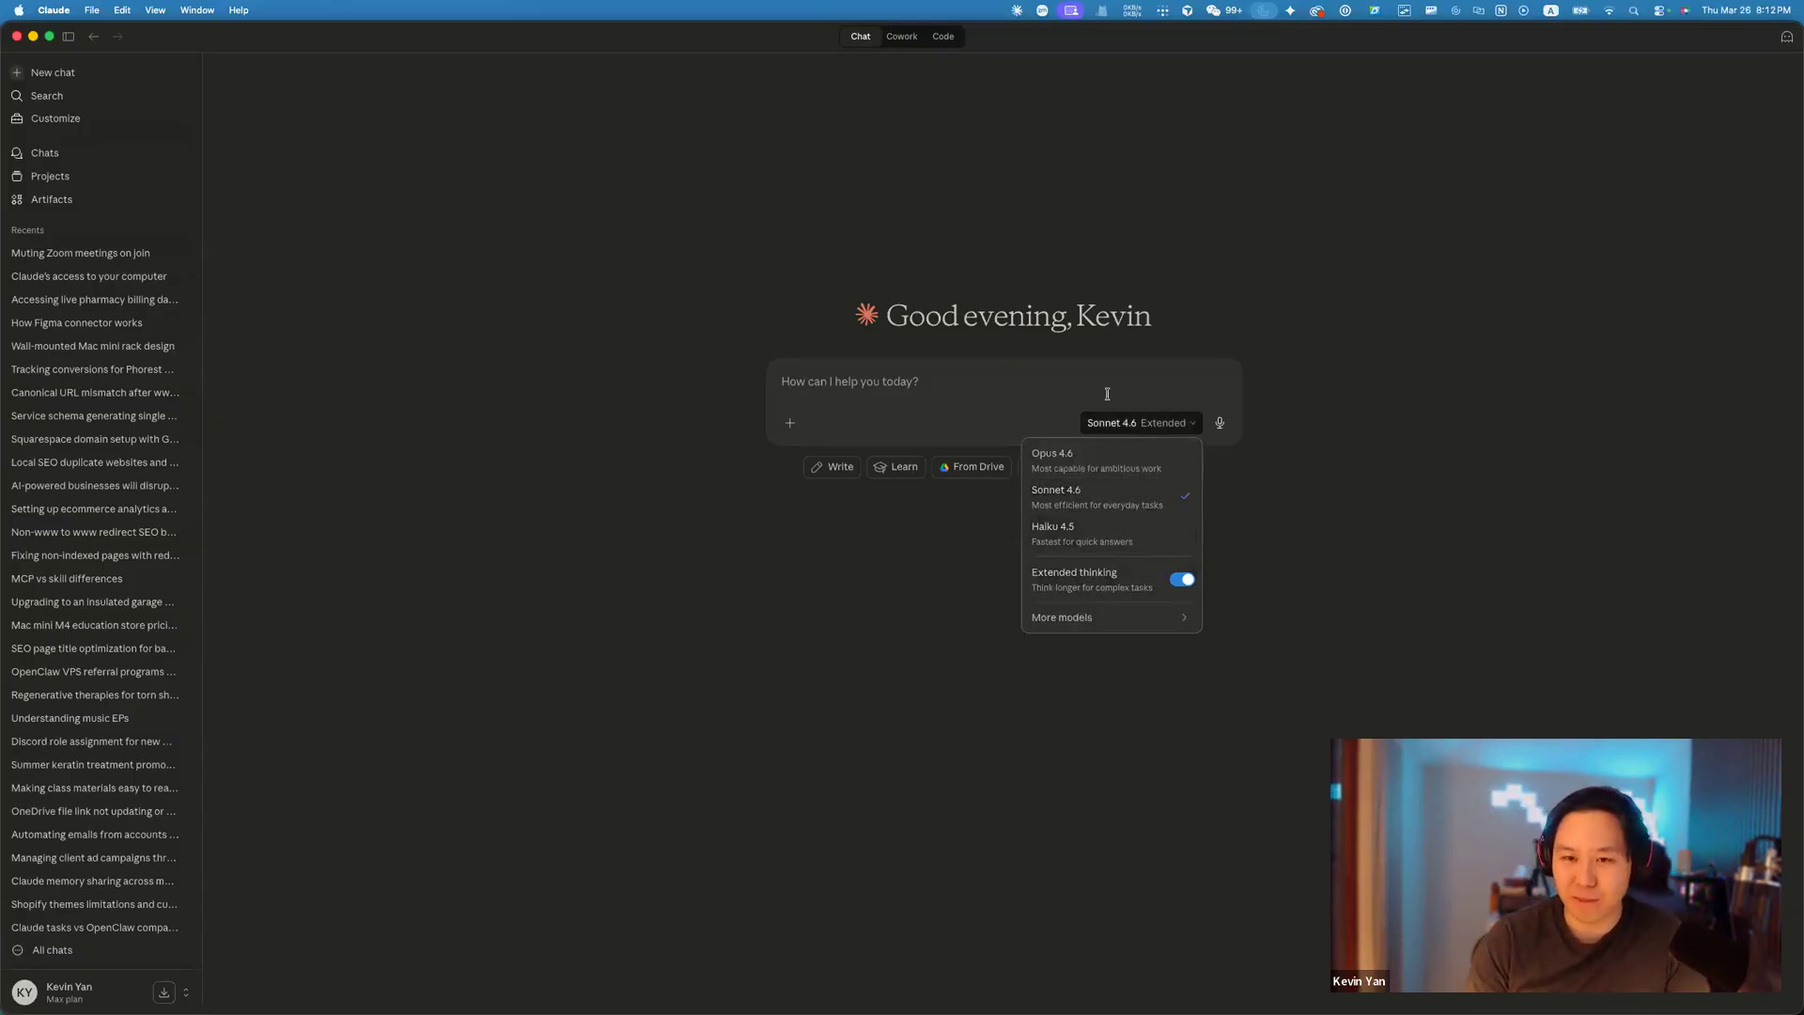
left_click(1126, 420)
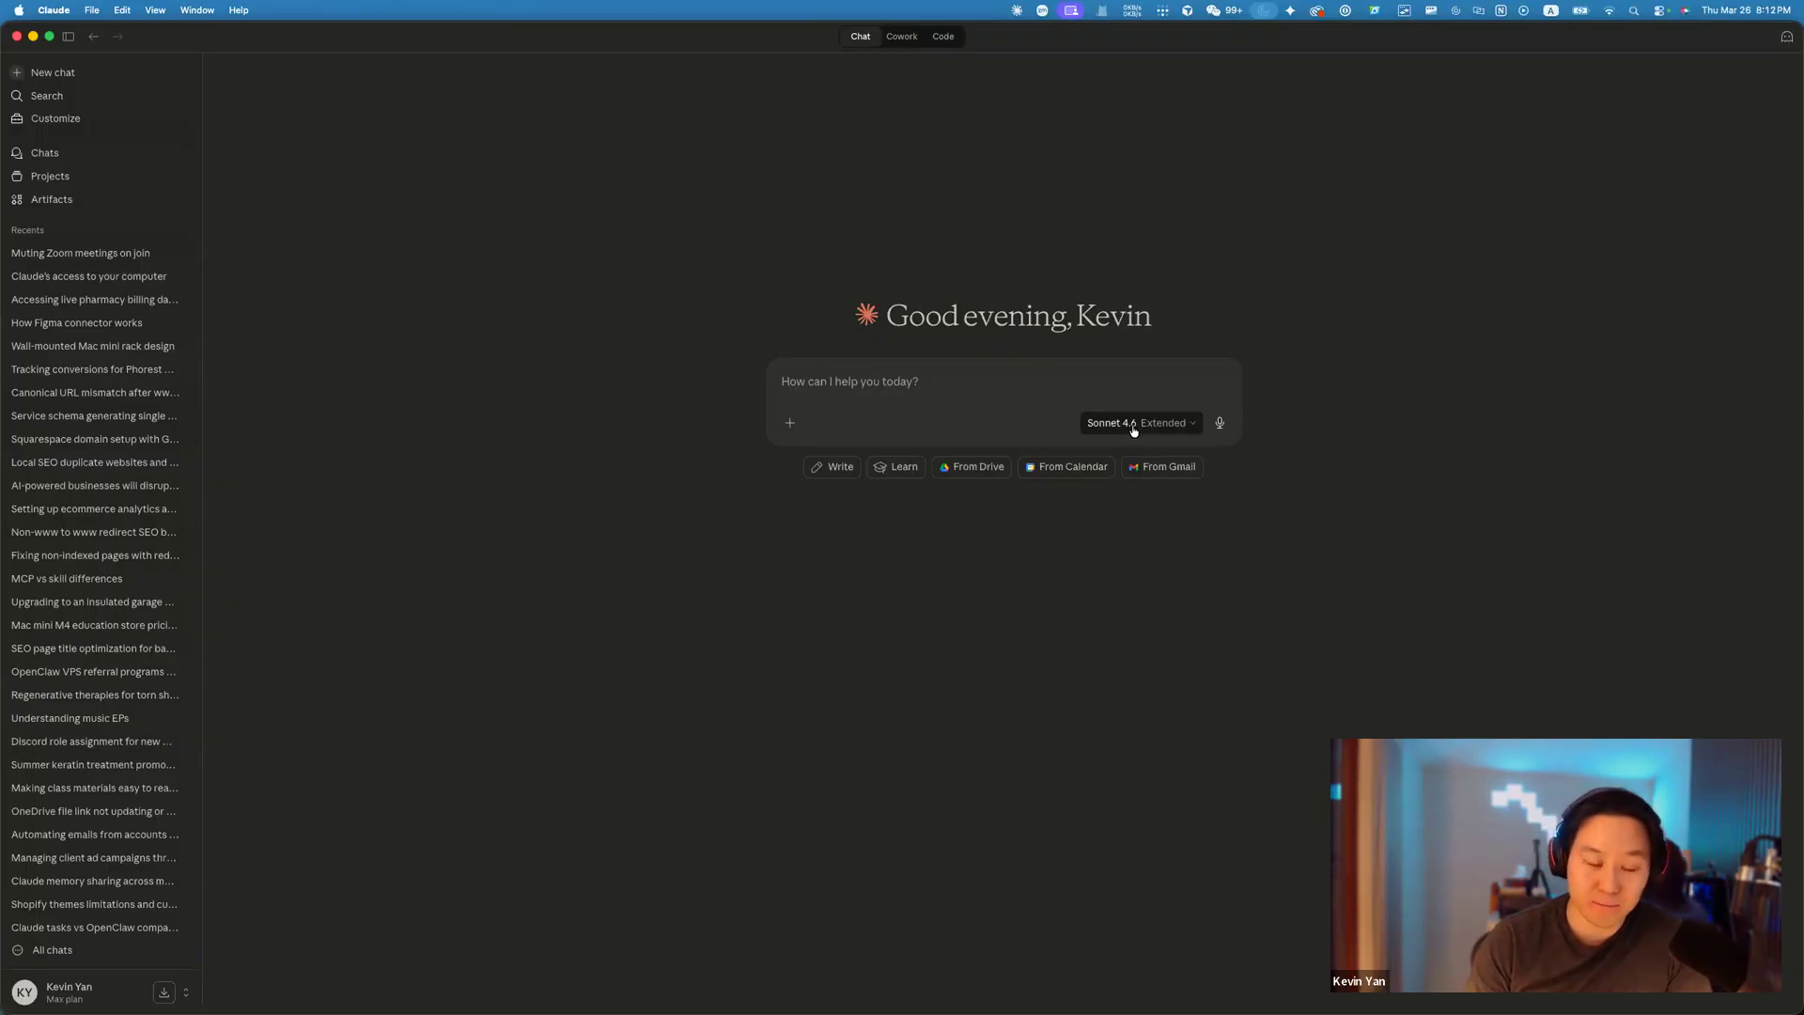
left_click(1132, 426)
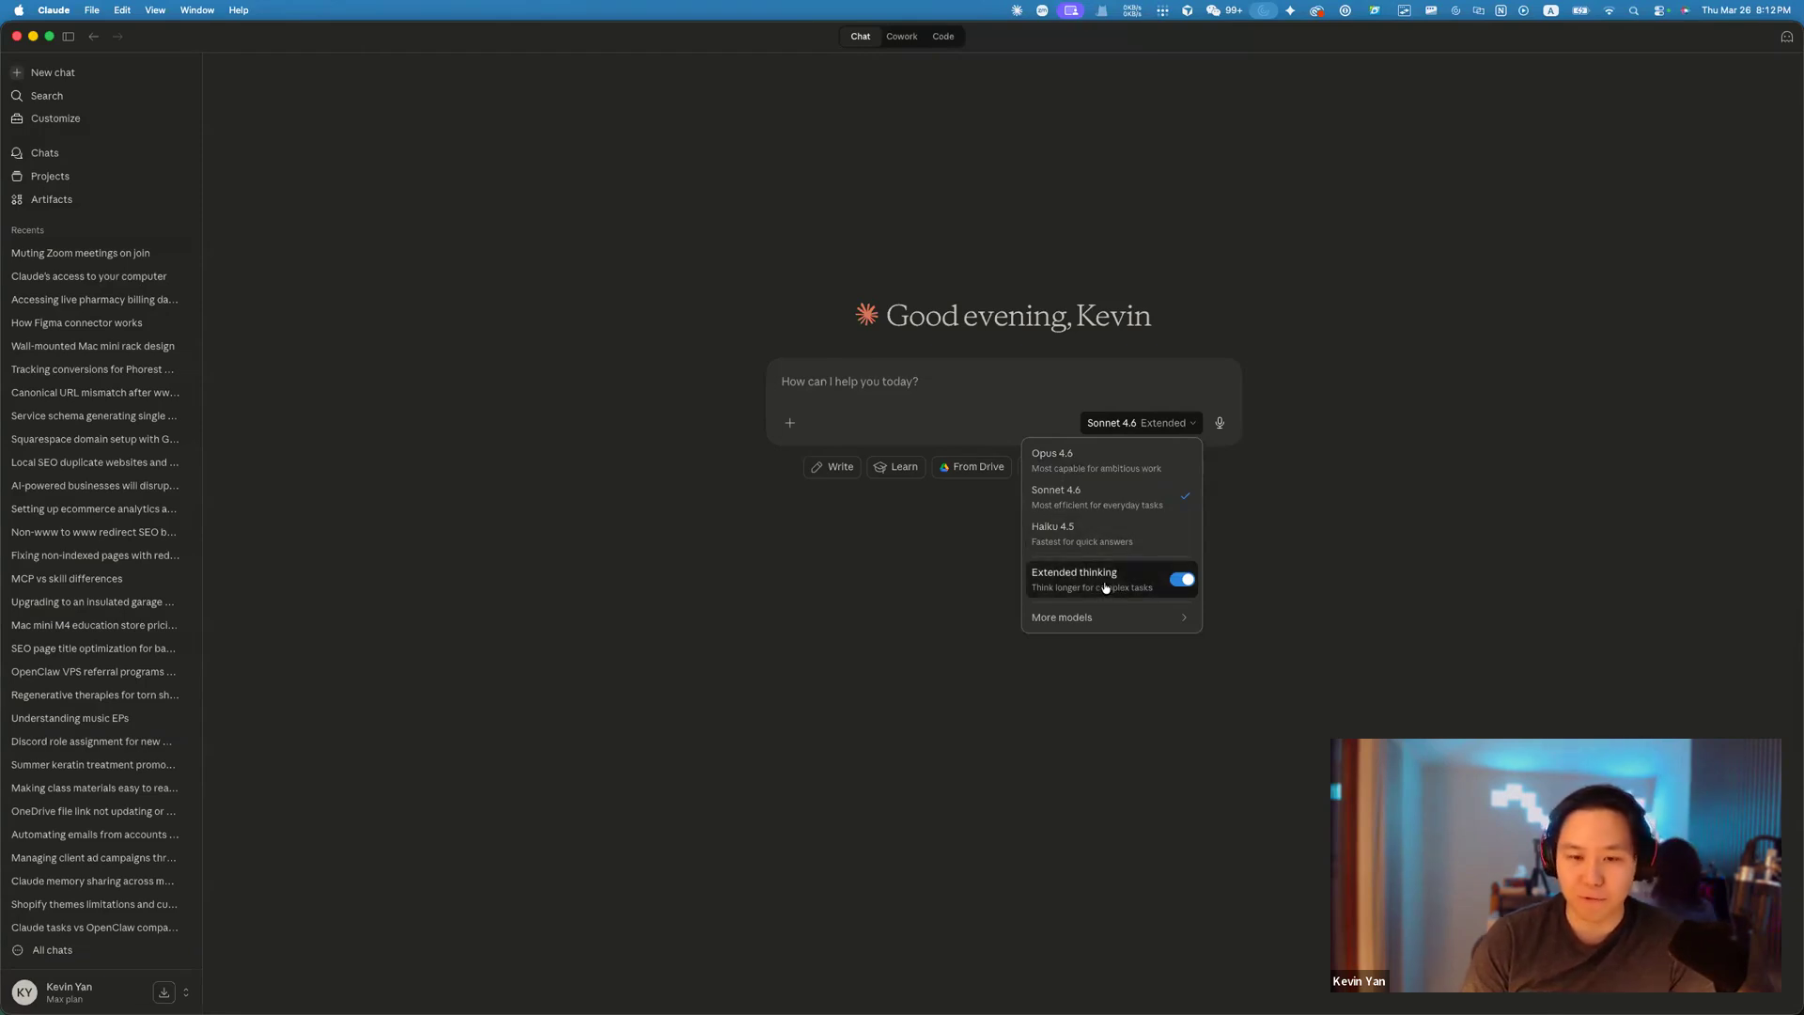
left_click(1178, 581)
left_click(1178, 581)
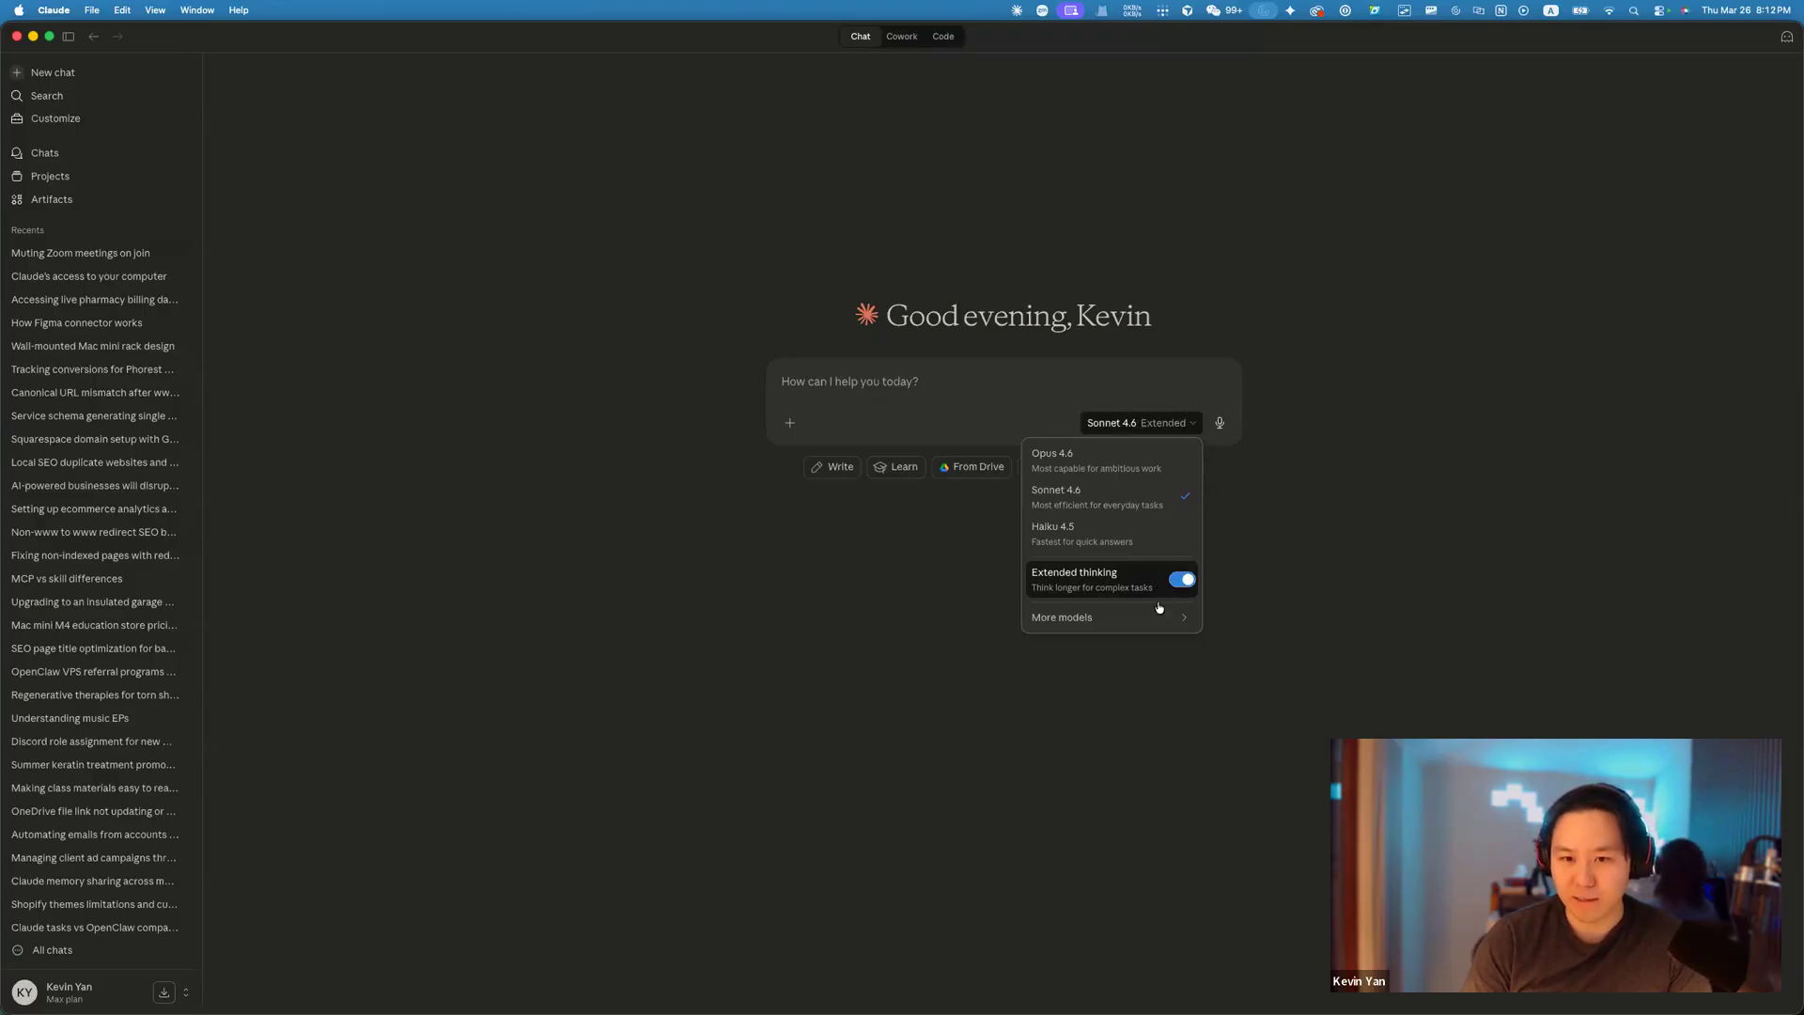
mouse_move(1154, 618)
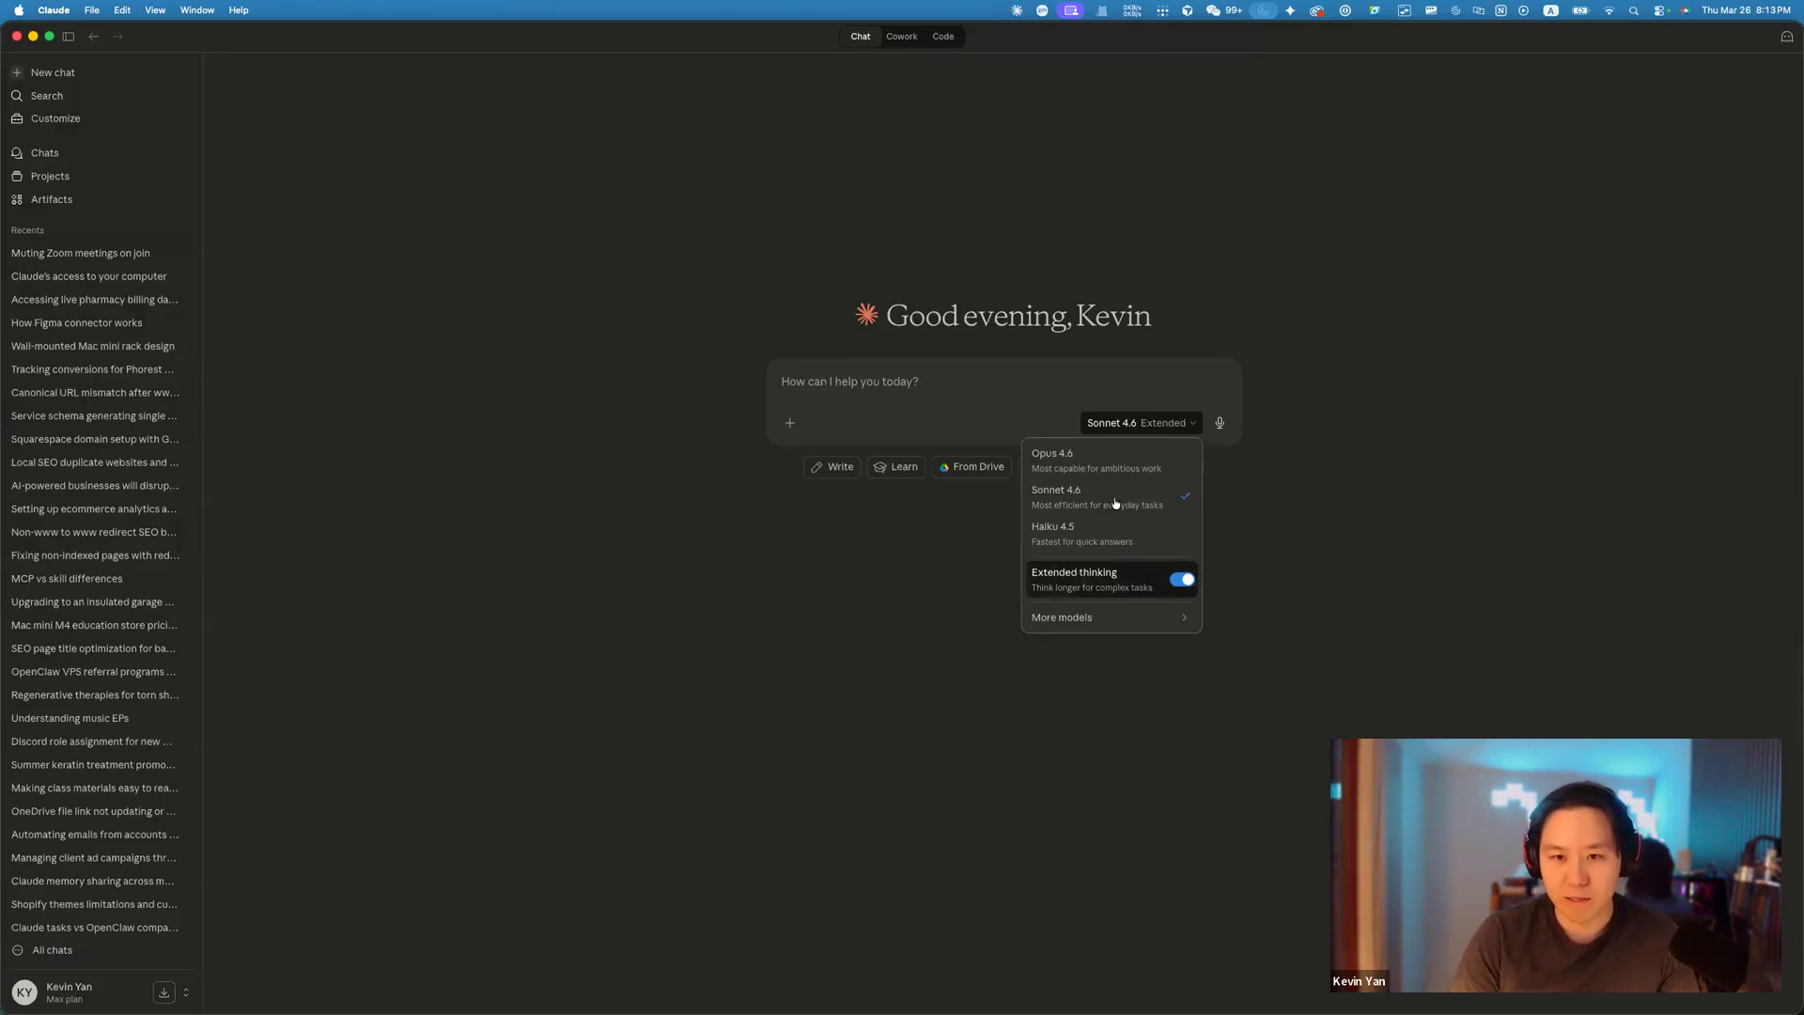
left_click(1142, 432)
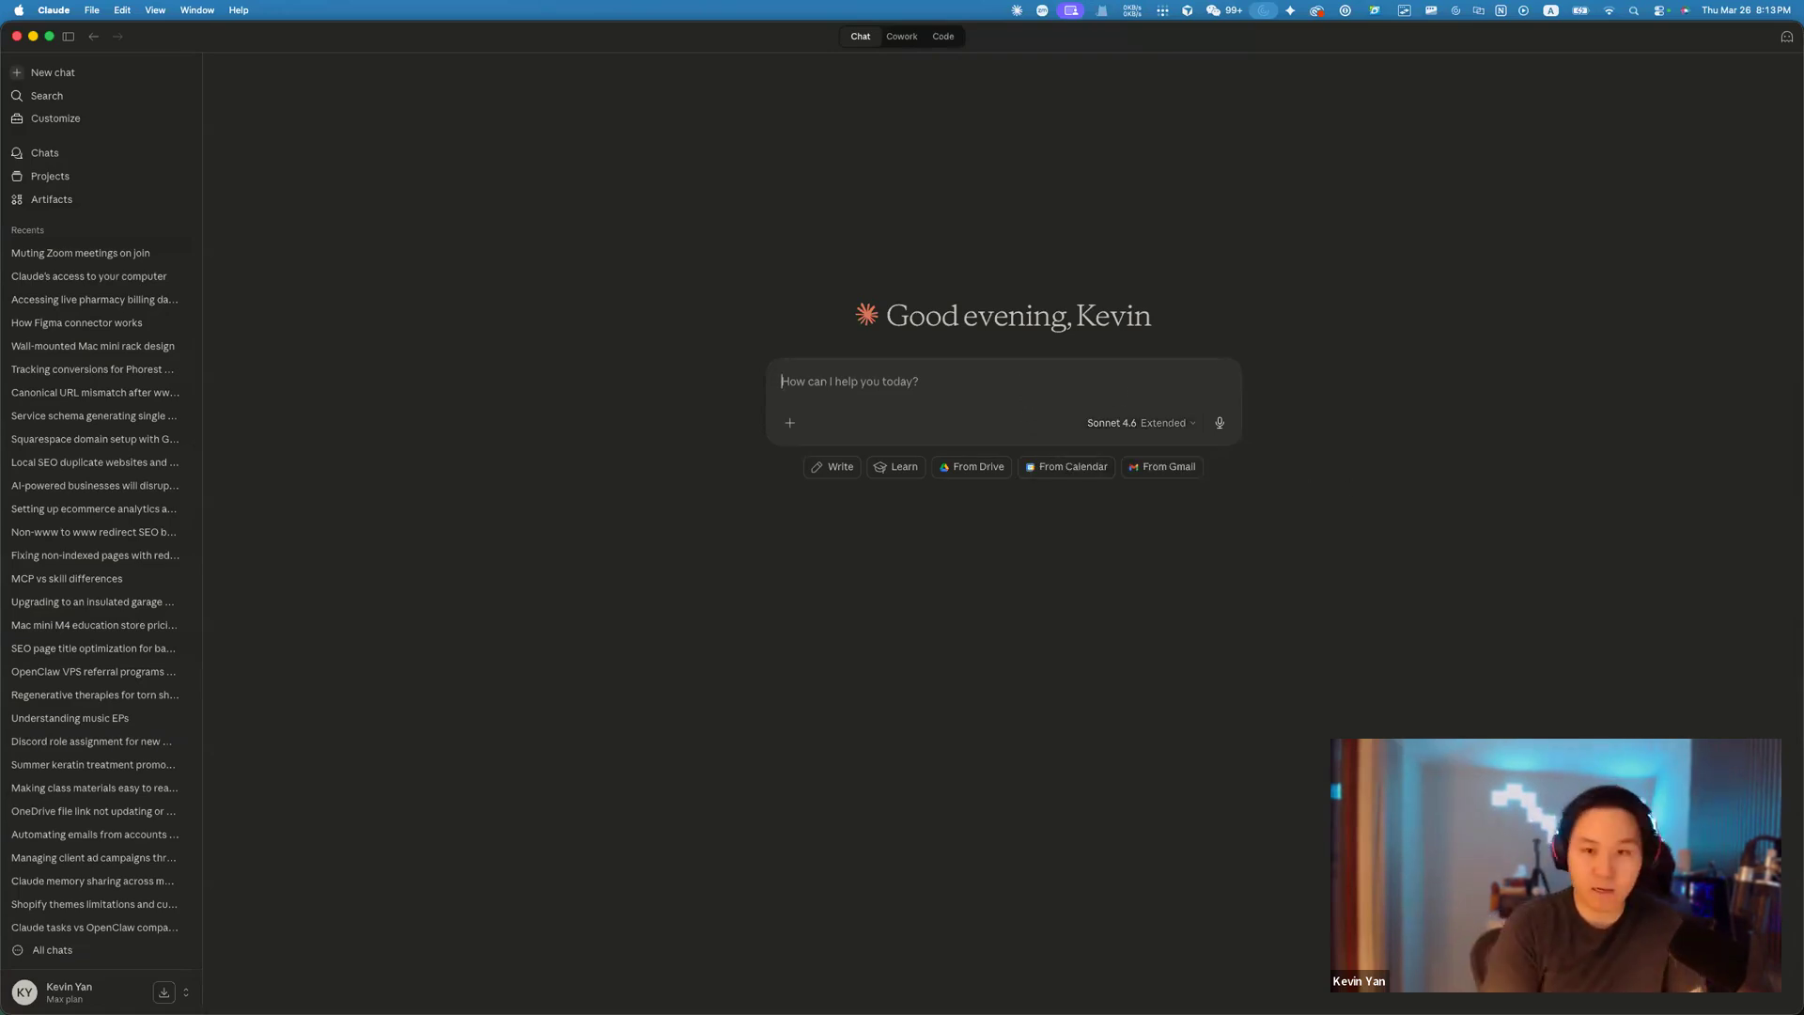
Launch Notes via Spotlight, then return to the Claude desktop app.
key("super+space")
type("notes")
key("Return")
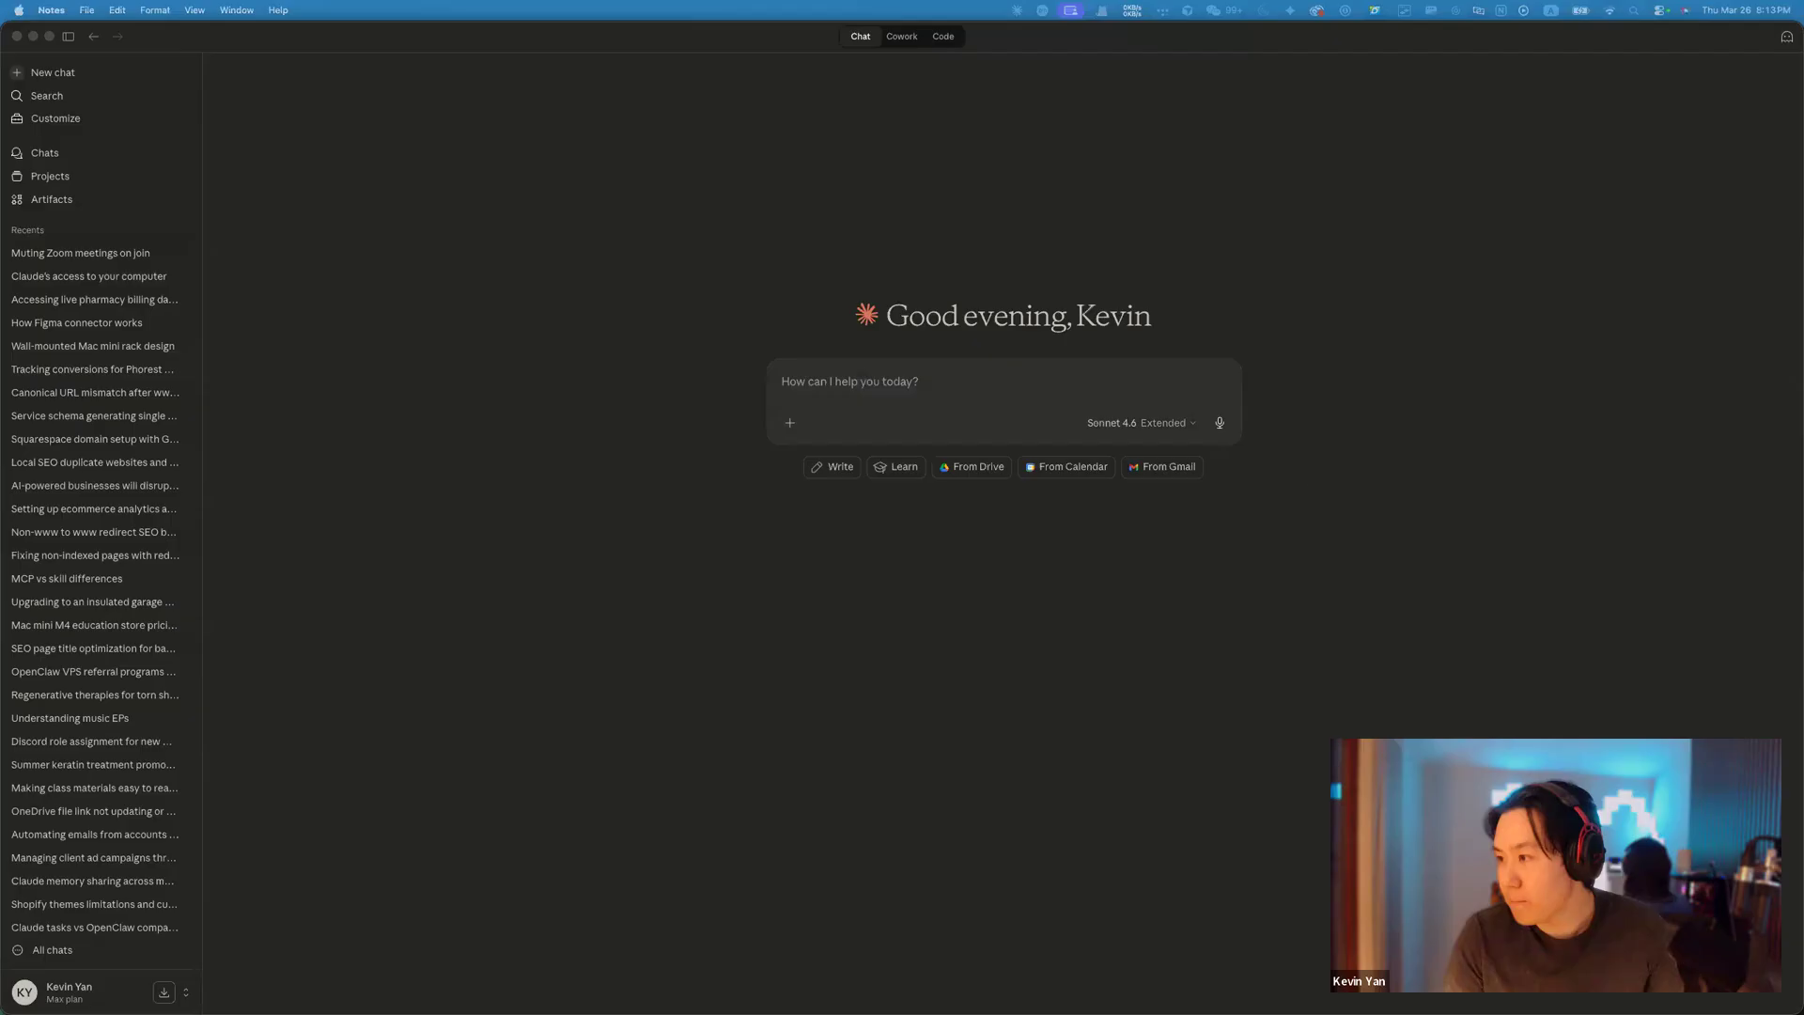
left_click(1054, 139)
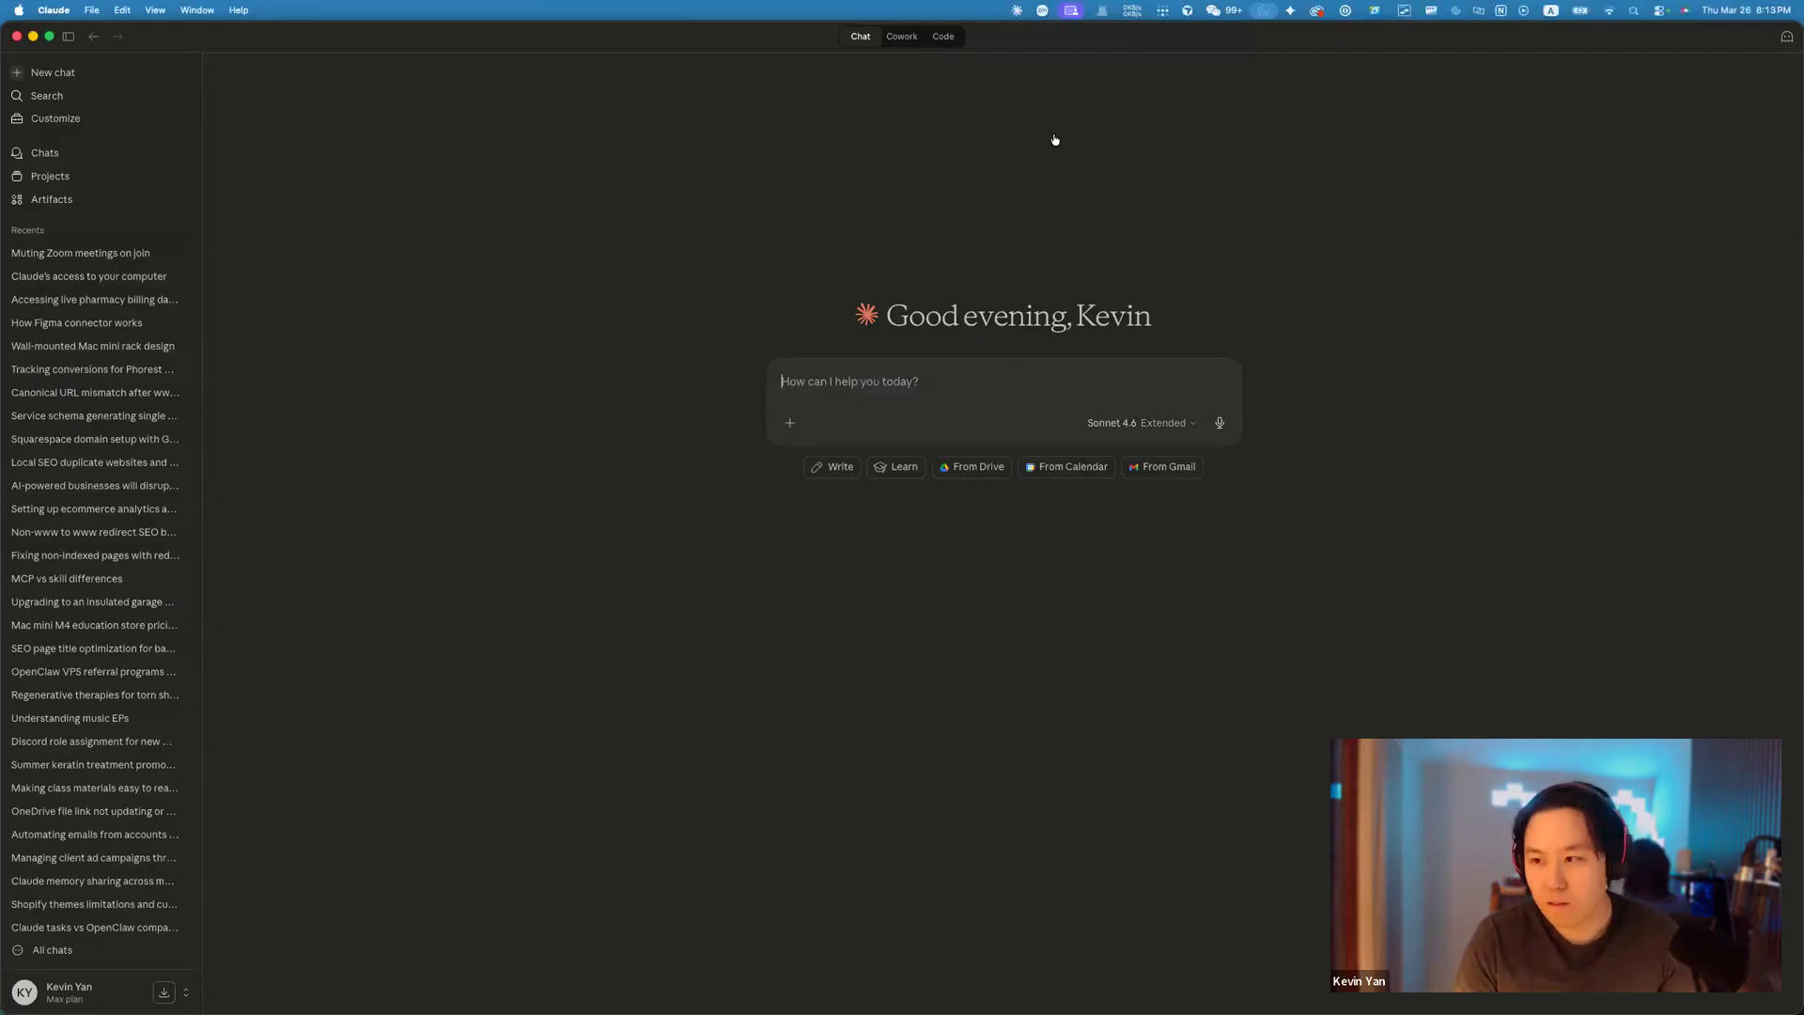
Scroll the ProteusX Labs lesson to the Extended Thinking demo and select its consulting-firm prompt.
key("super+Tab")
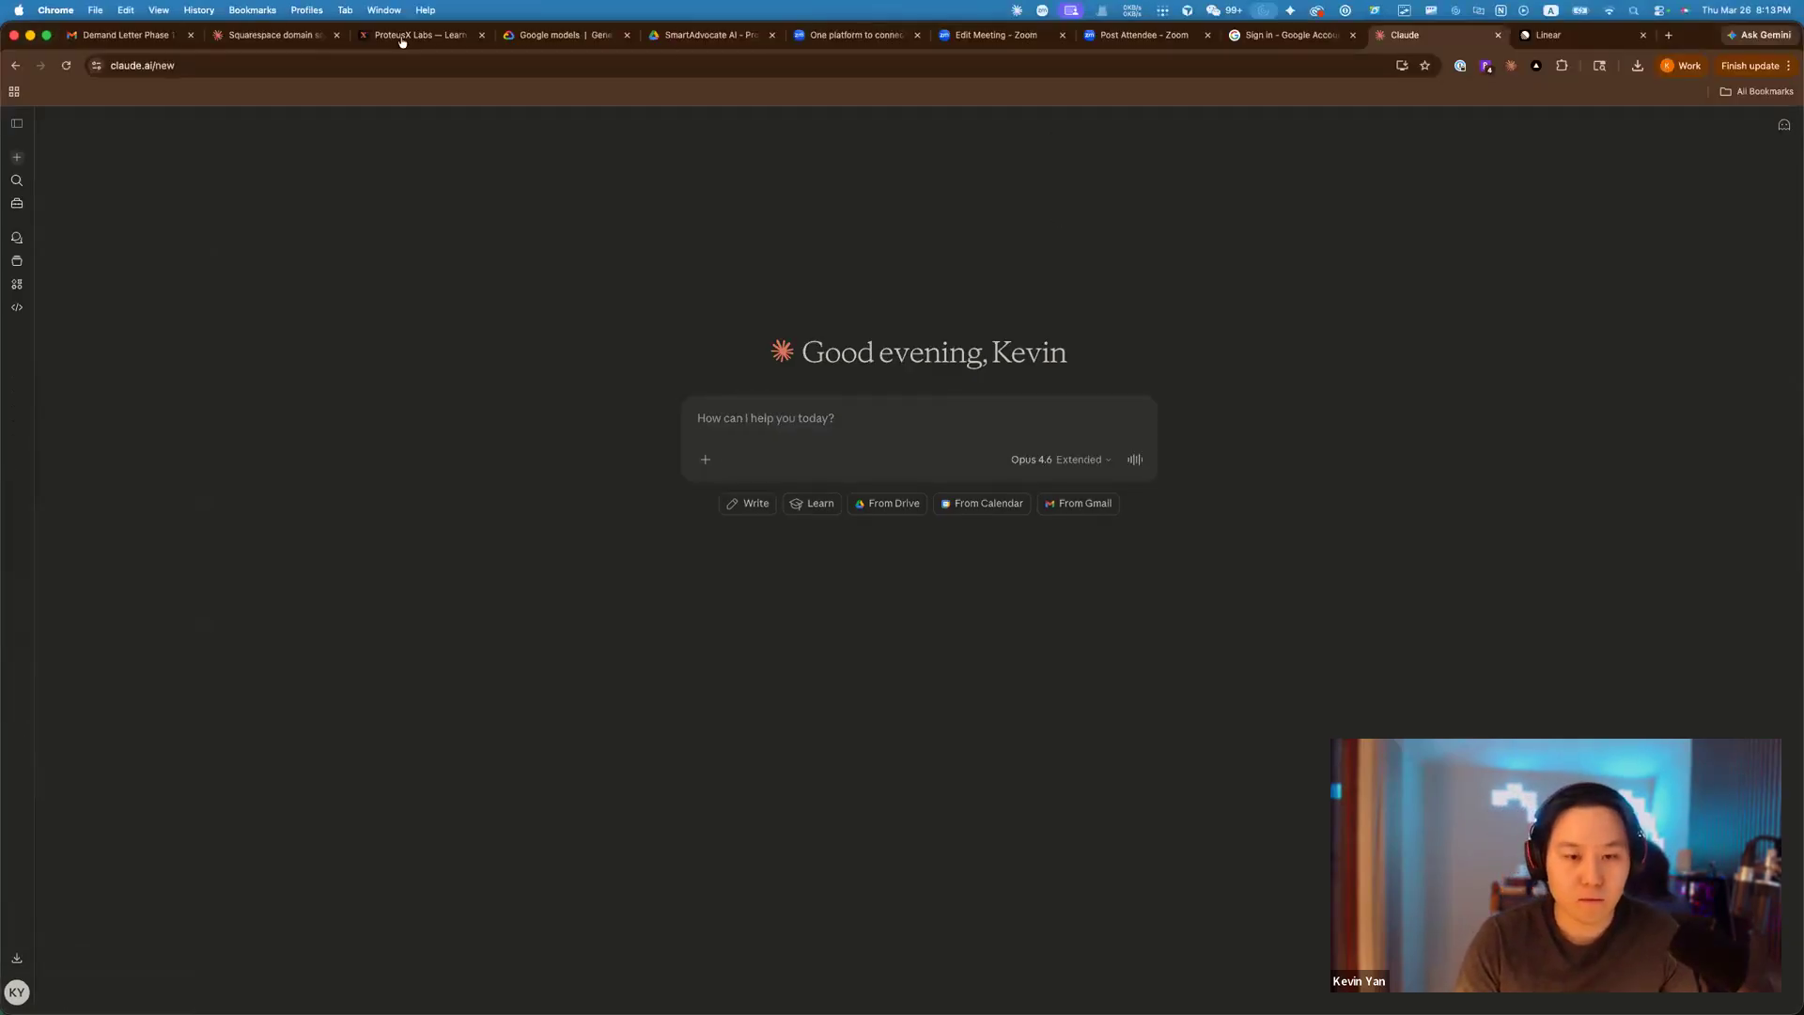
left_click(402, 41)
scroll(1414, 312, "down", 4)
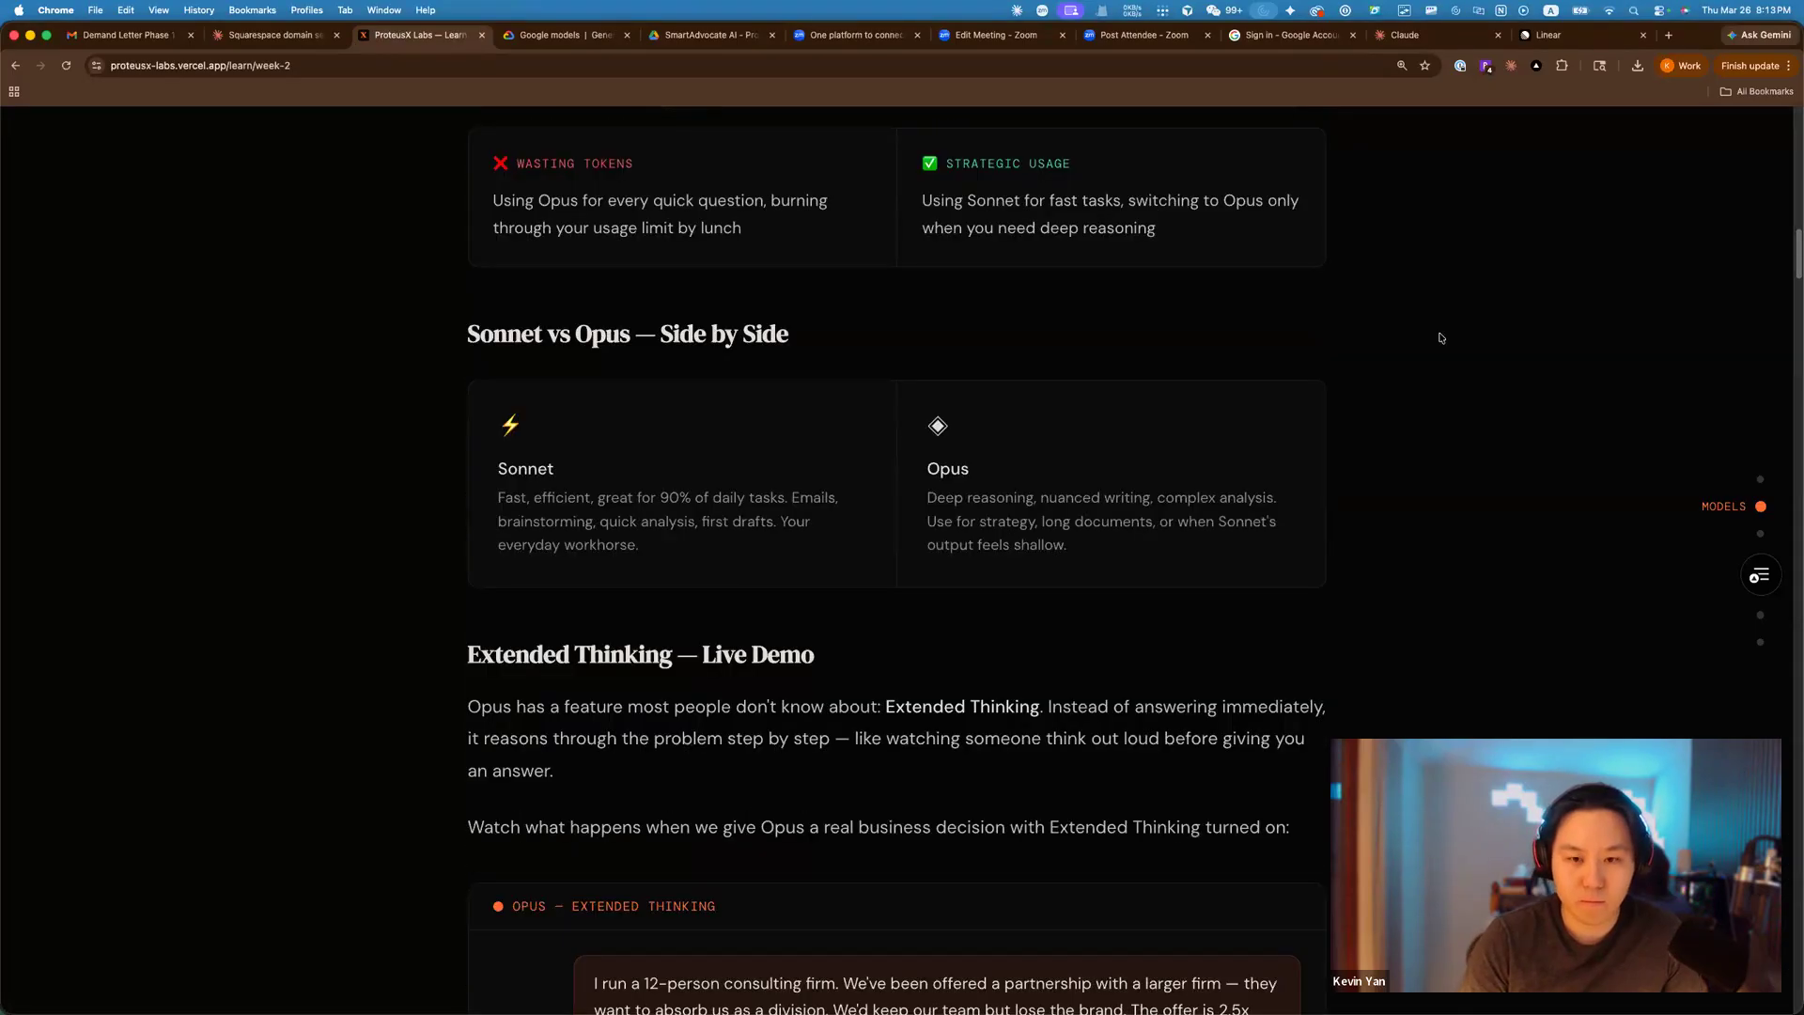
scroll(1127, 328, "down", 4)
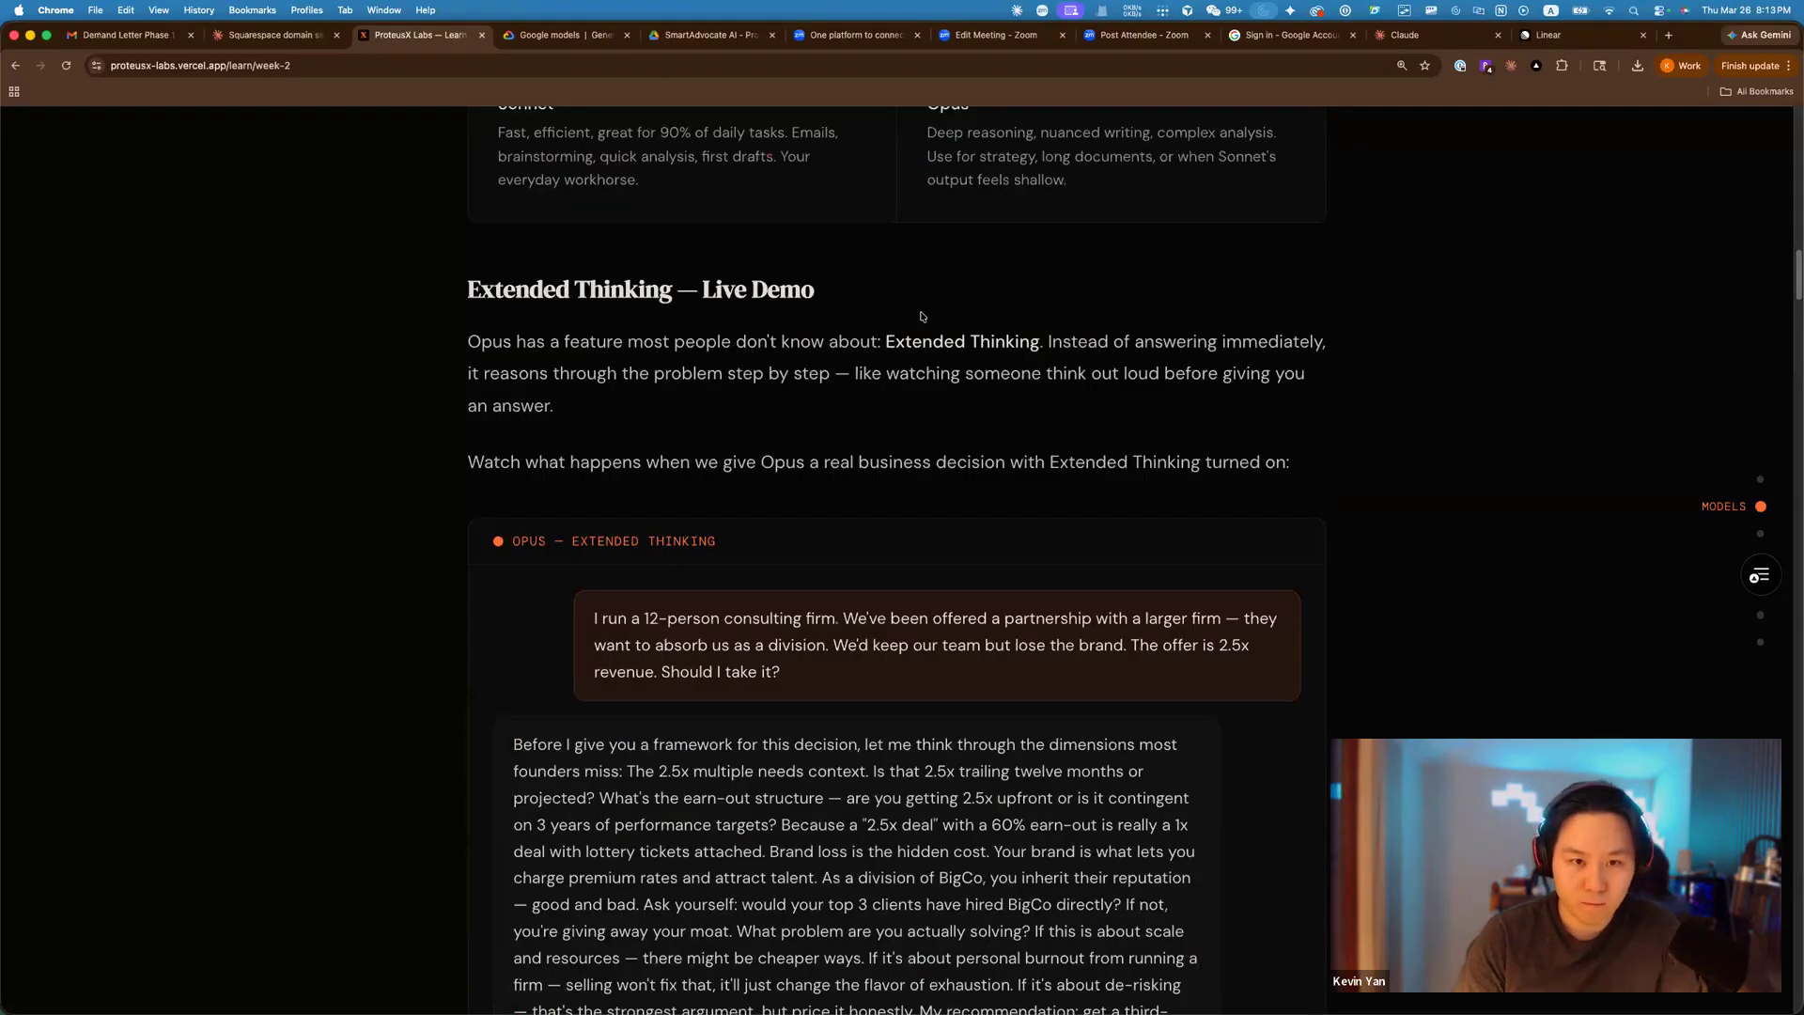
scroll(963, 339, "down", 2)
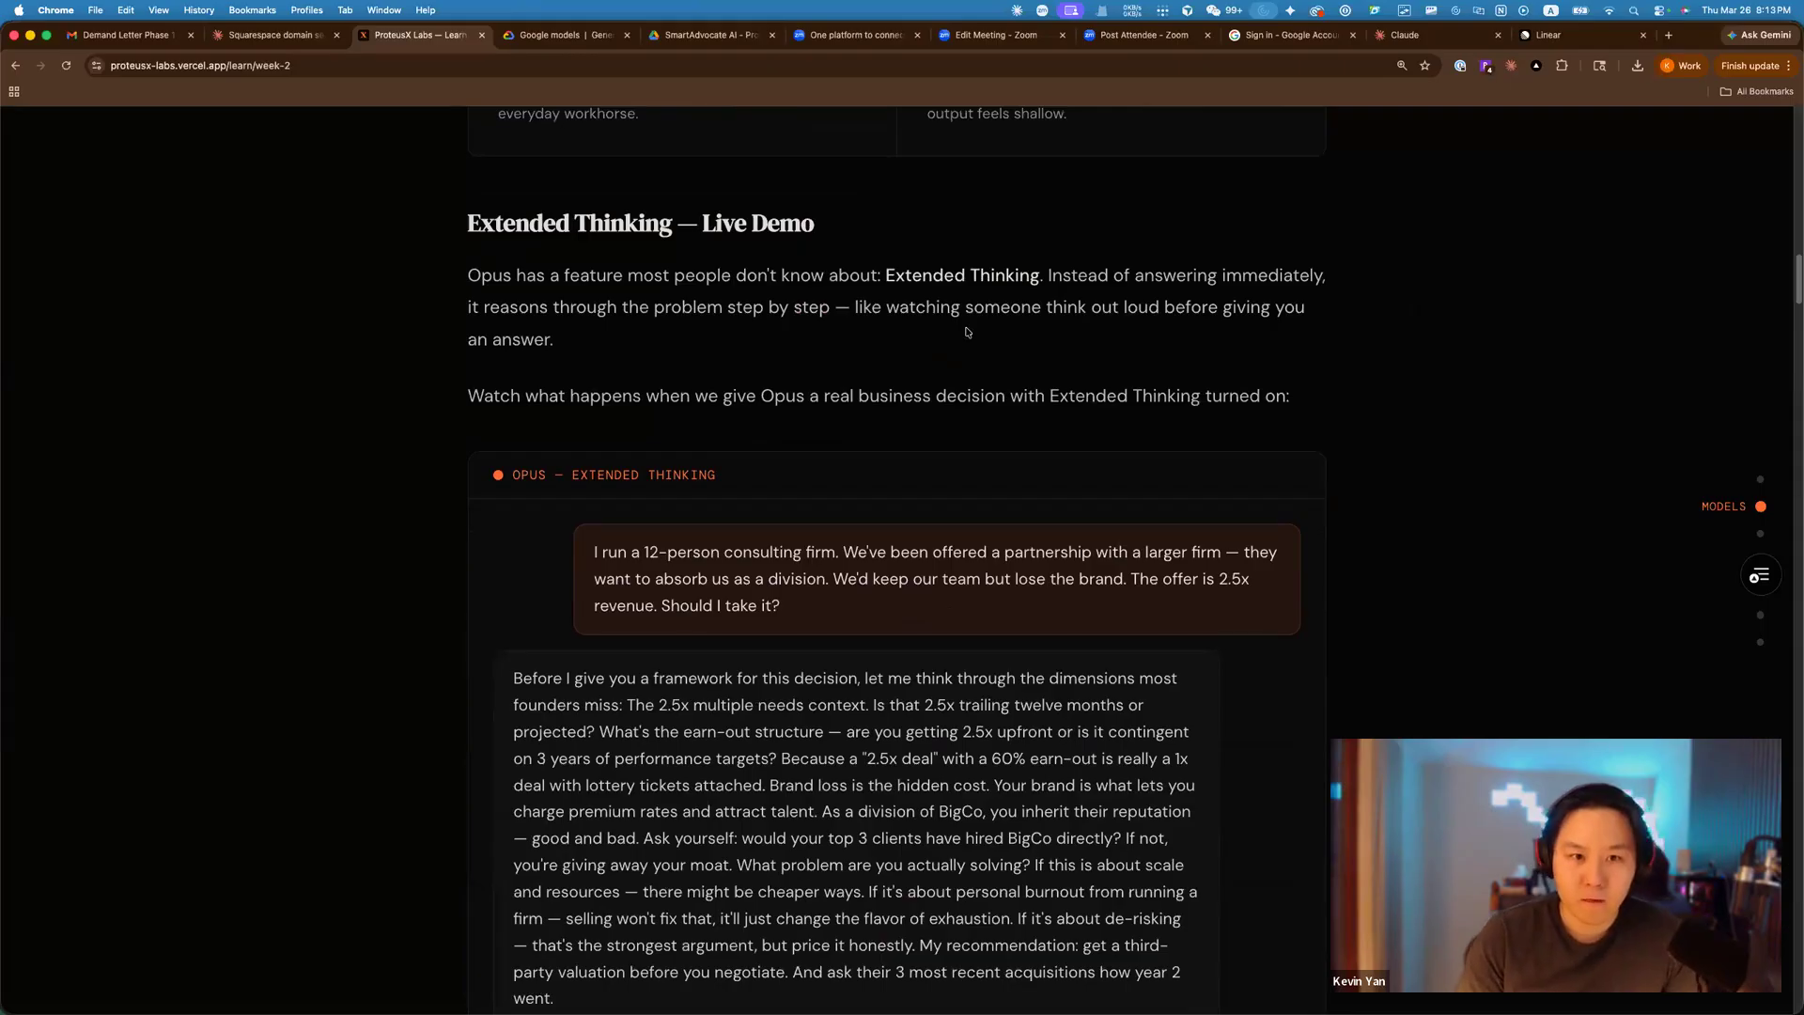
scroll(966, 331, "down", 2)
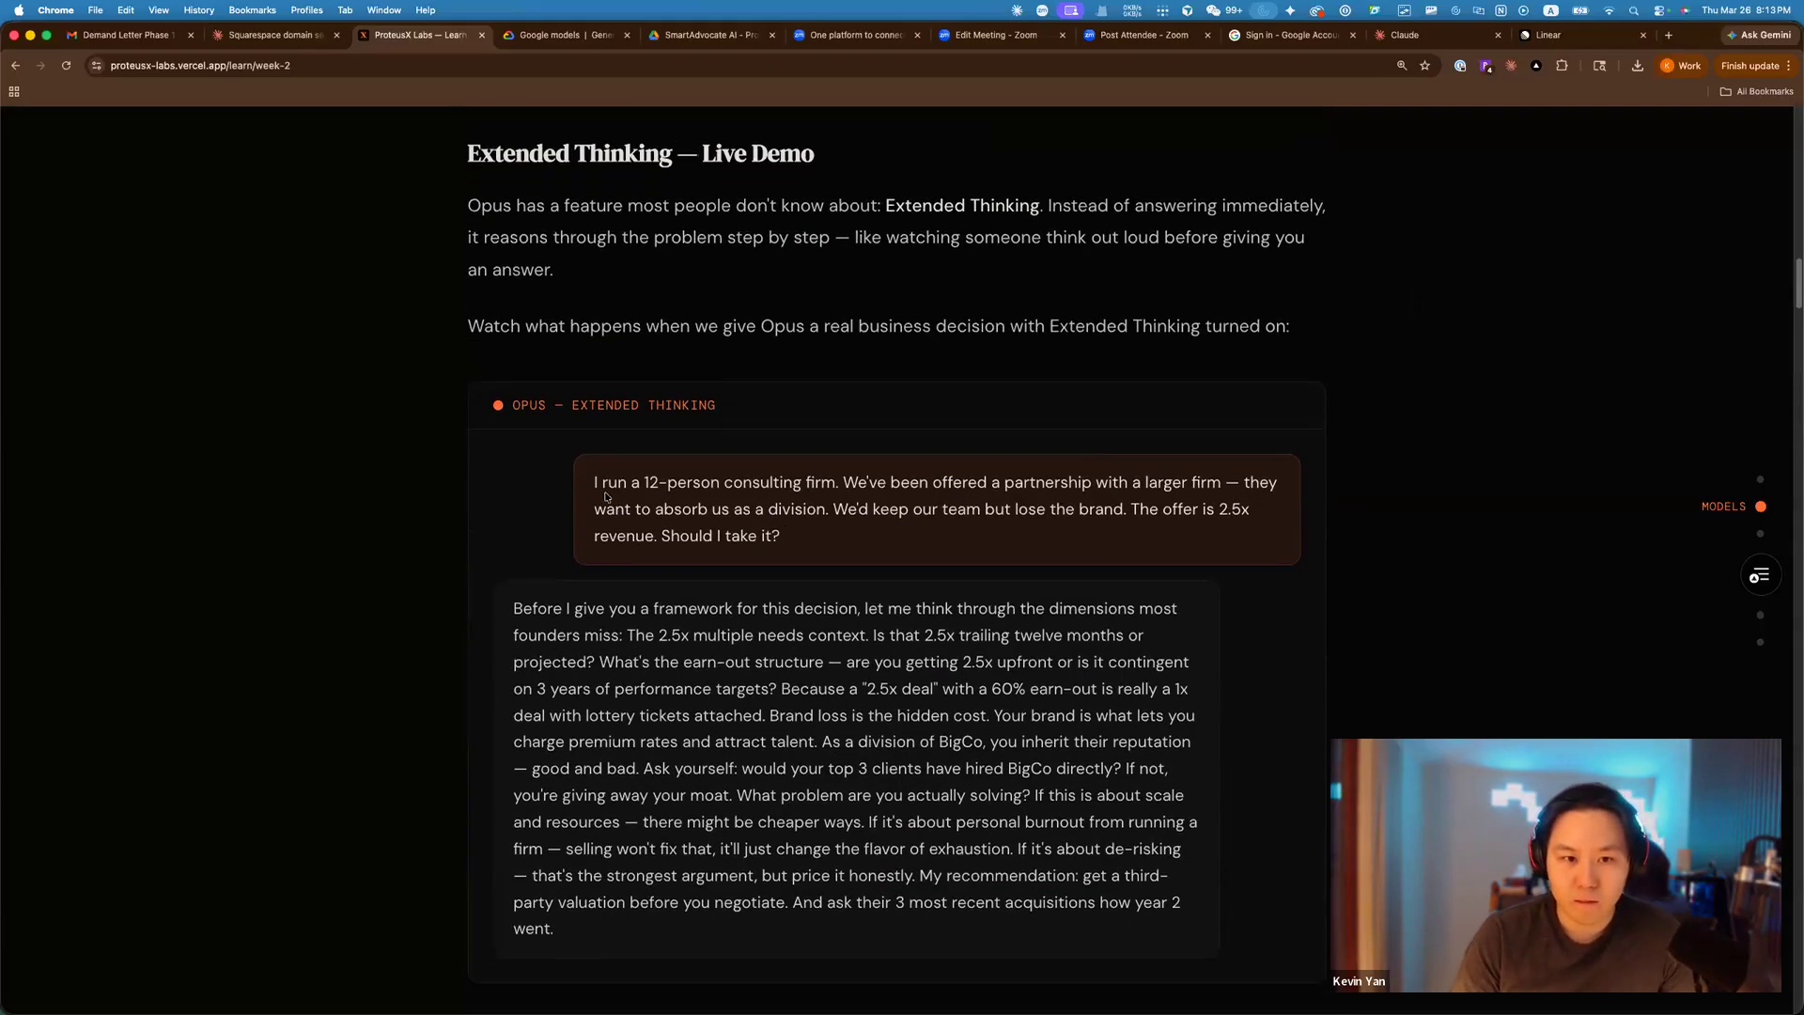
triple_click(897, 545)
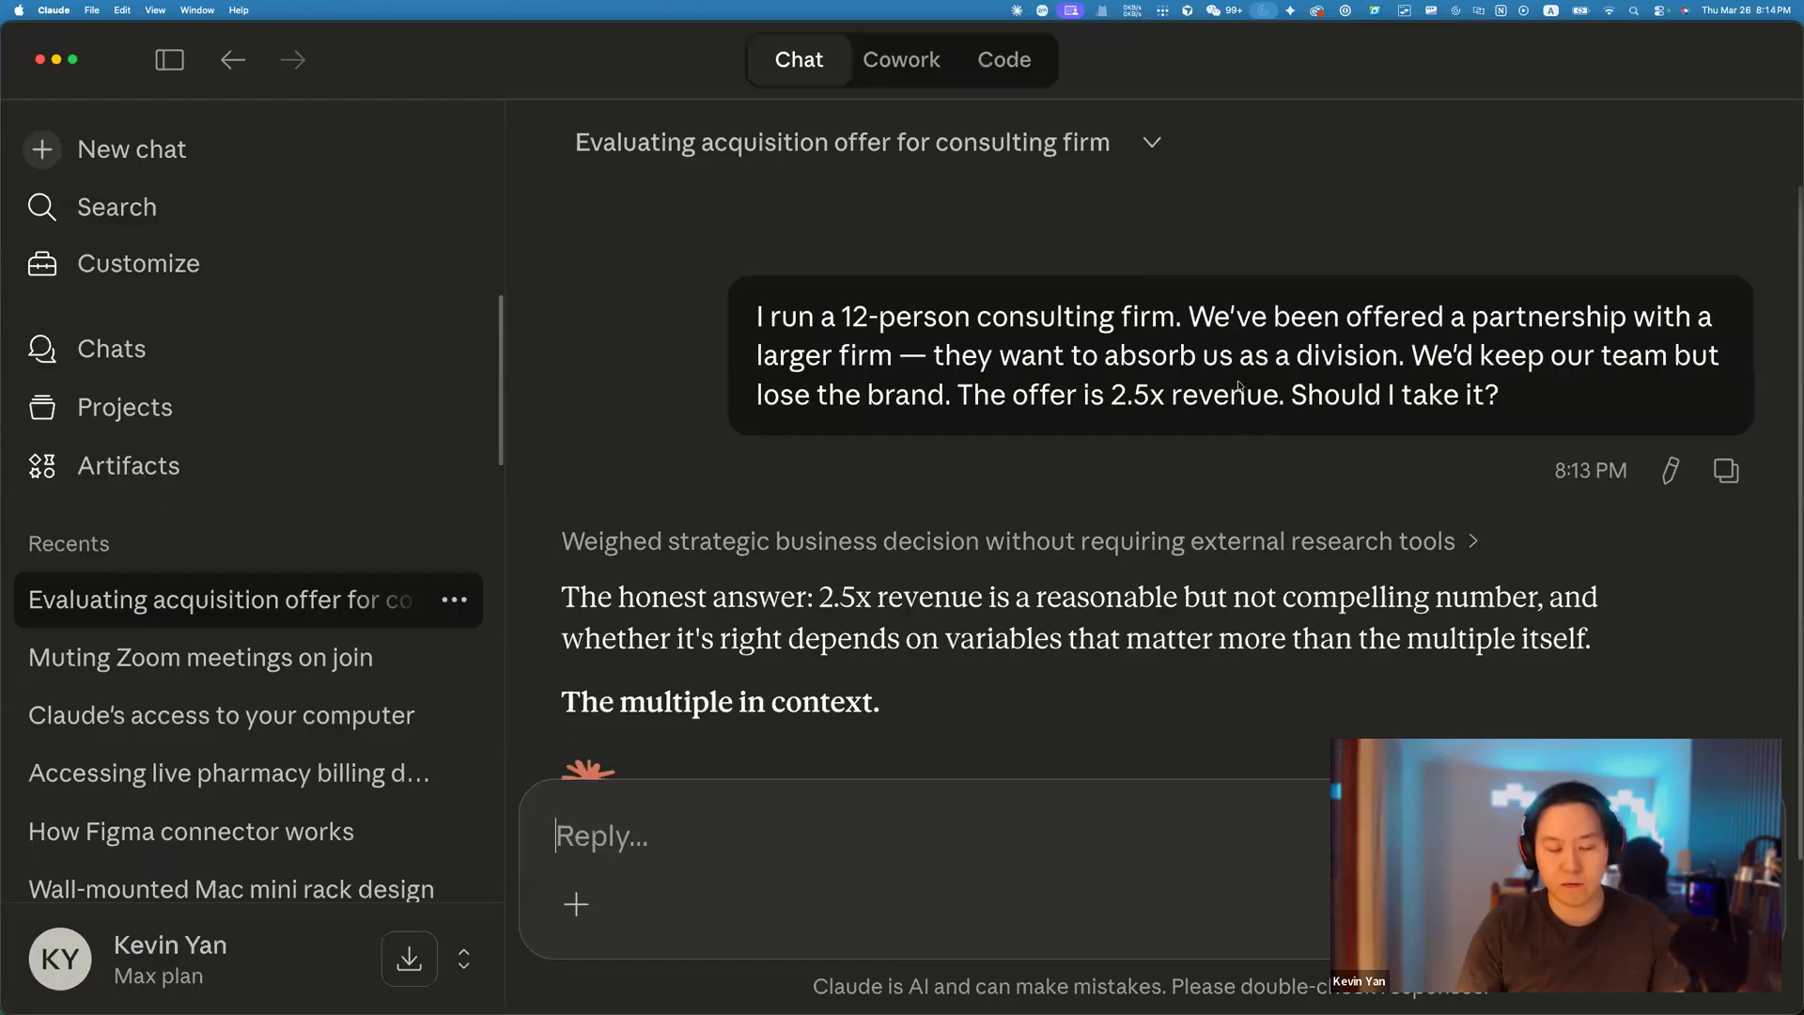
Expand the reasoning summary, select the sent consulting-firm question, and paste it into a new chat.
key("super+minus")
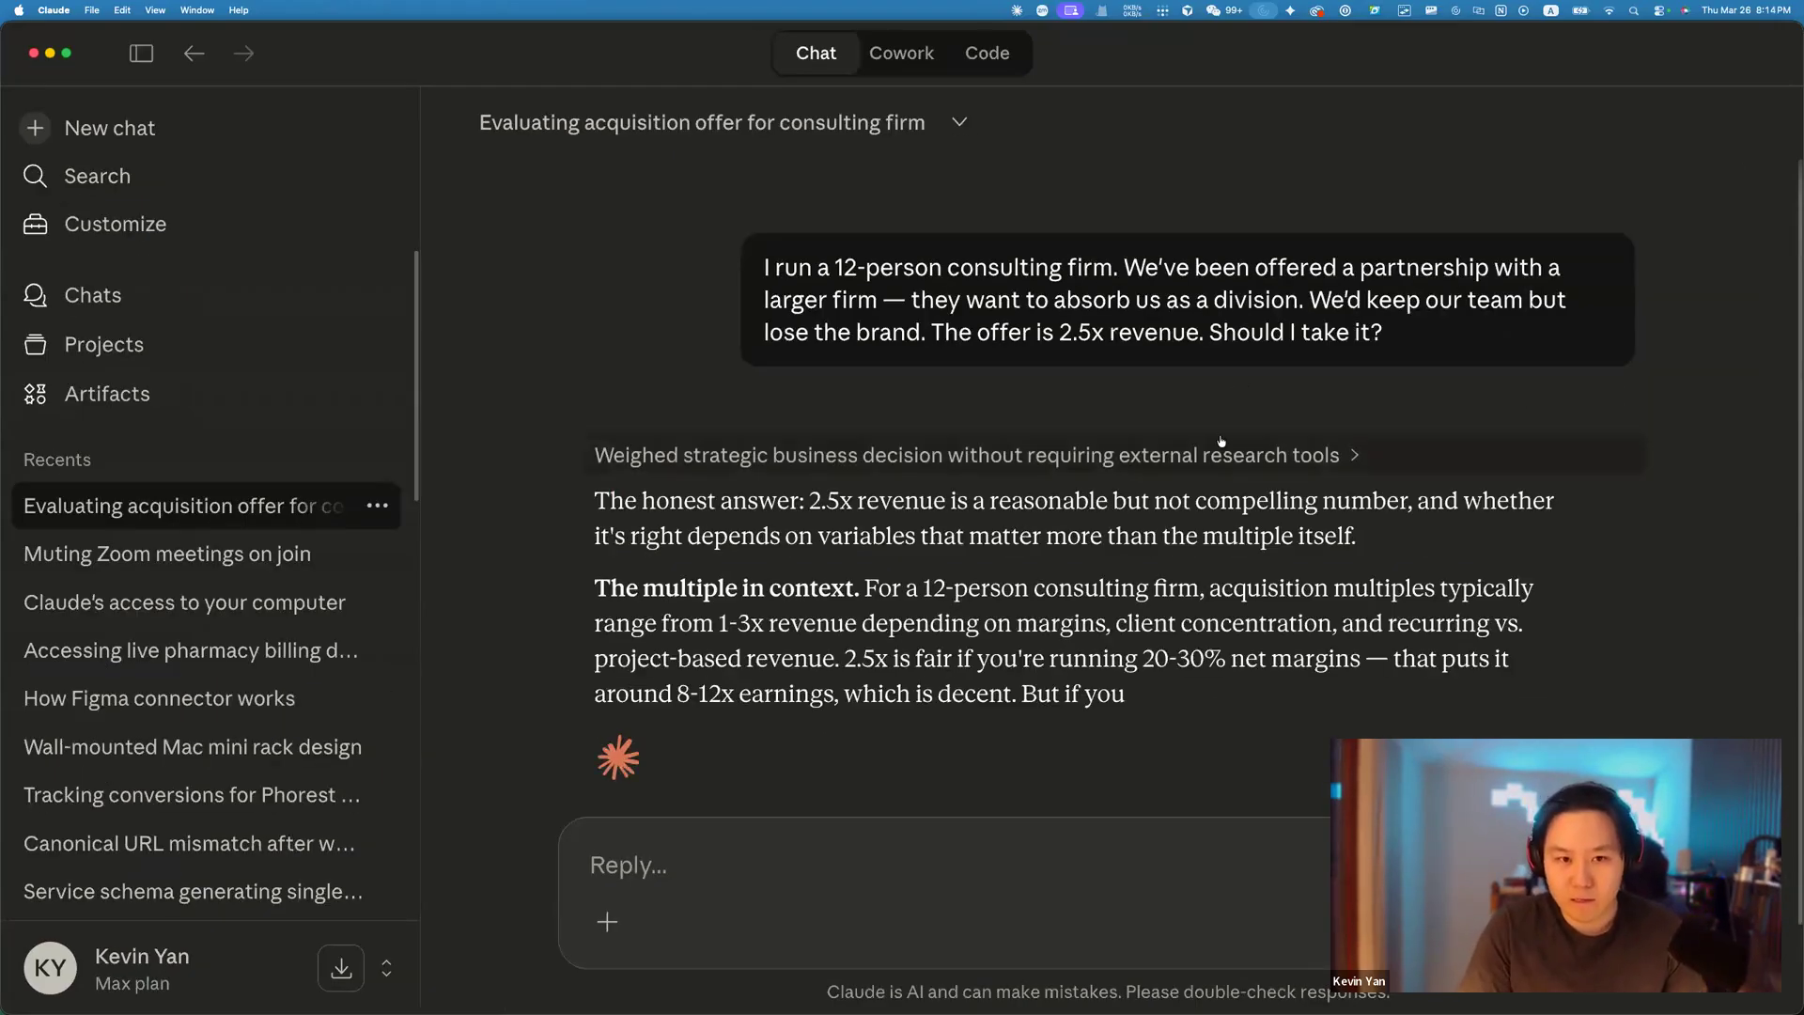
left_click(1095, 447)
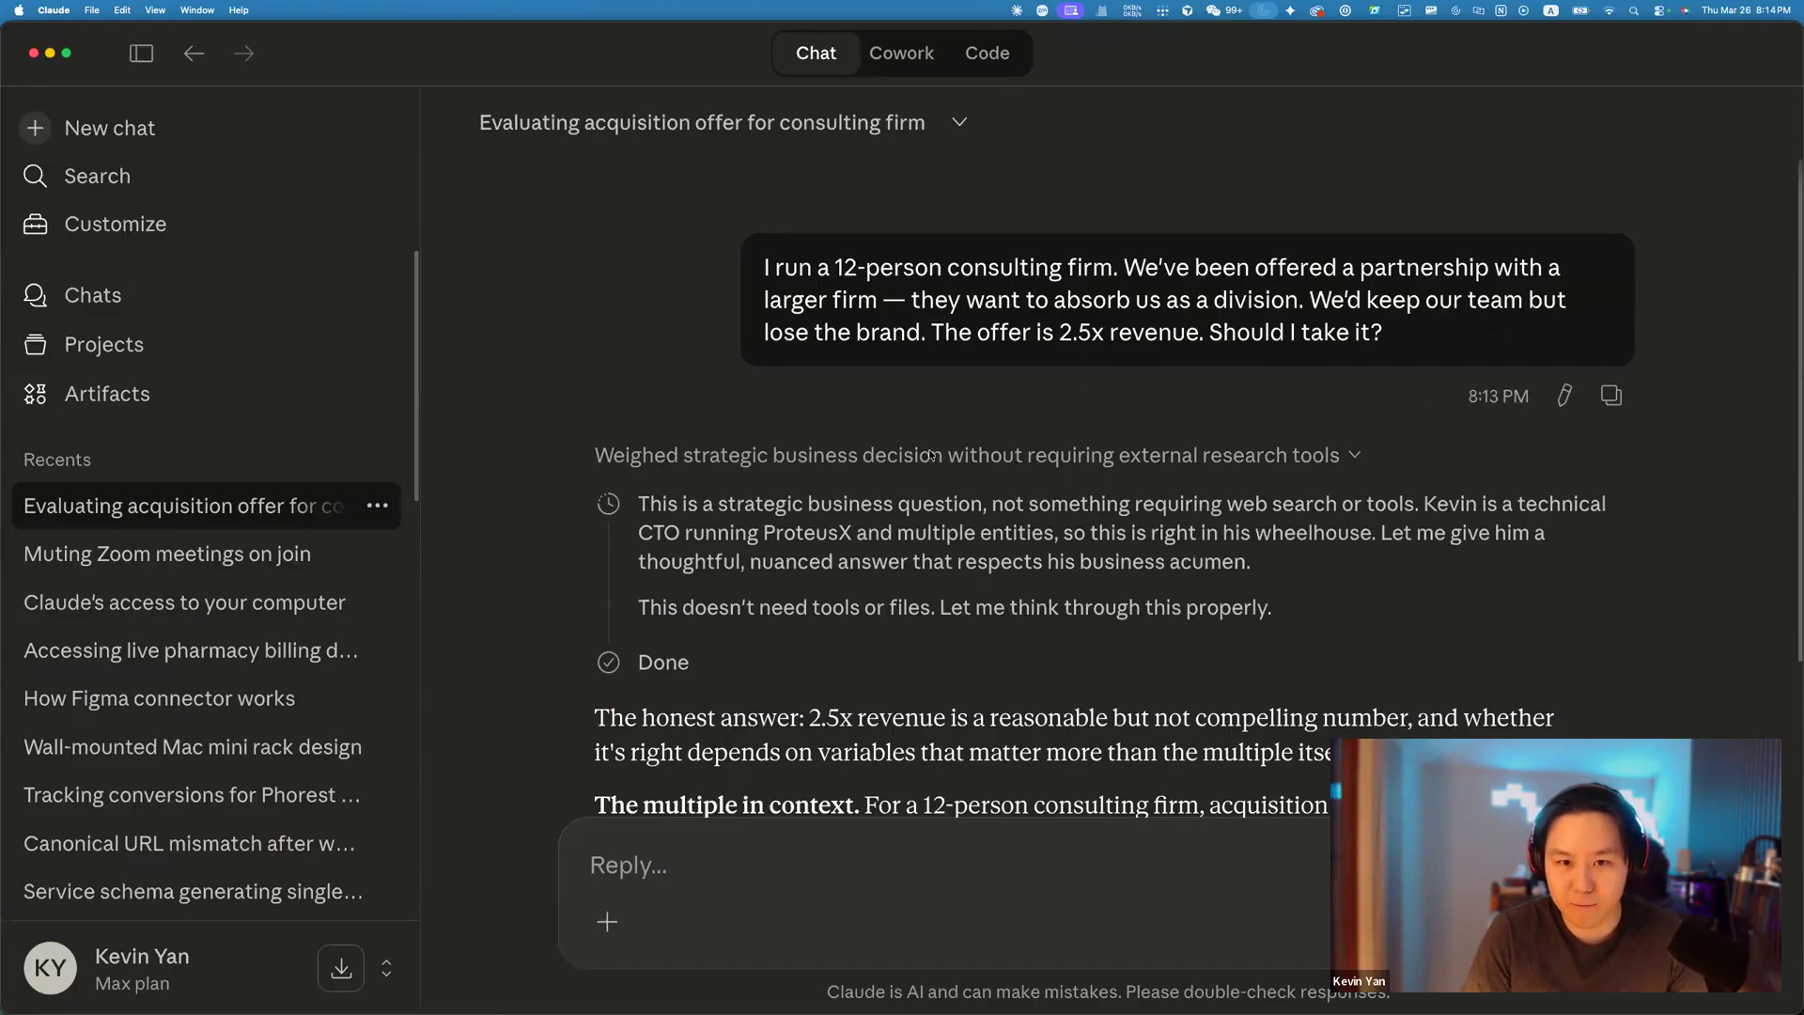
scroll(900, 542, "down", 2)
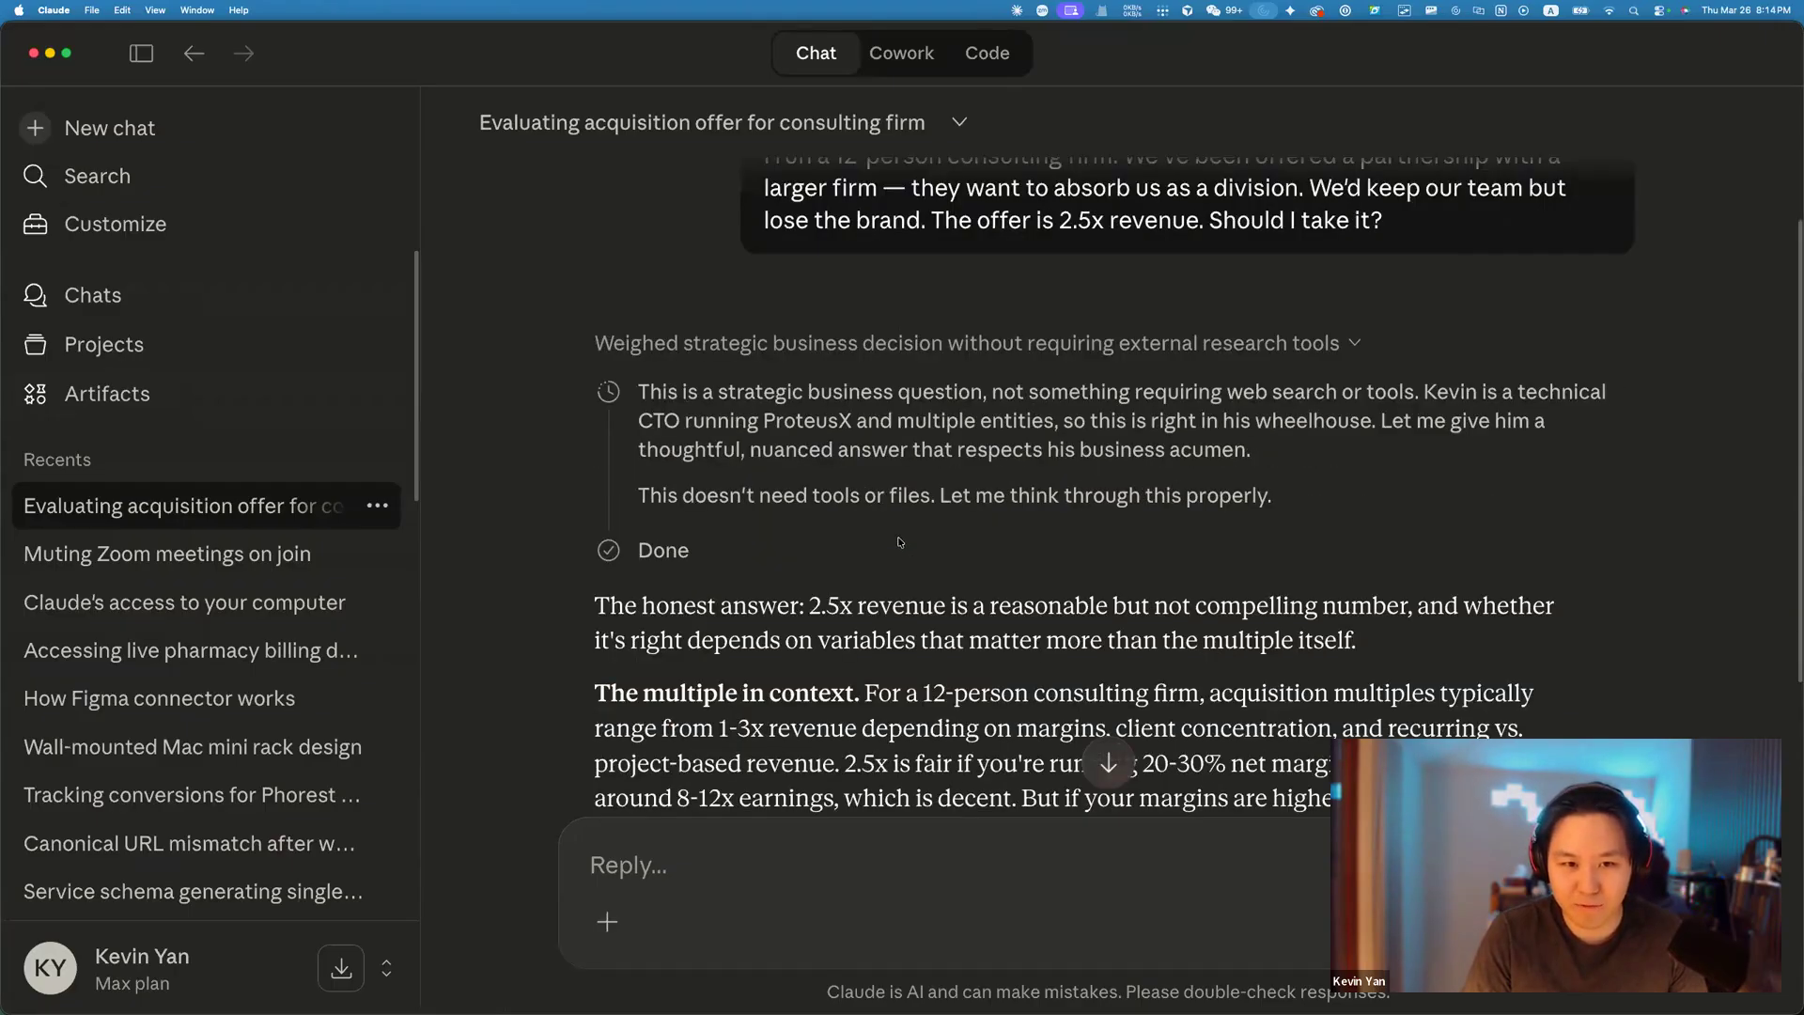
scroll(884, 423, "up", 2)
mouse_move(757, 266)
left_mouse_down()
mouse_move(1492, 339)
mouse_move(1311, 298)
mouse_move(752, 251)
left_mouse_up()
key("super+c")
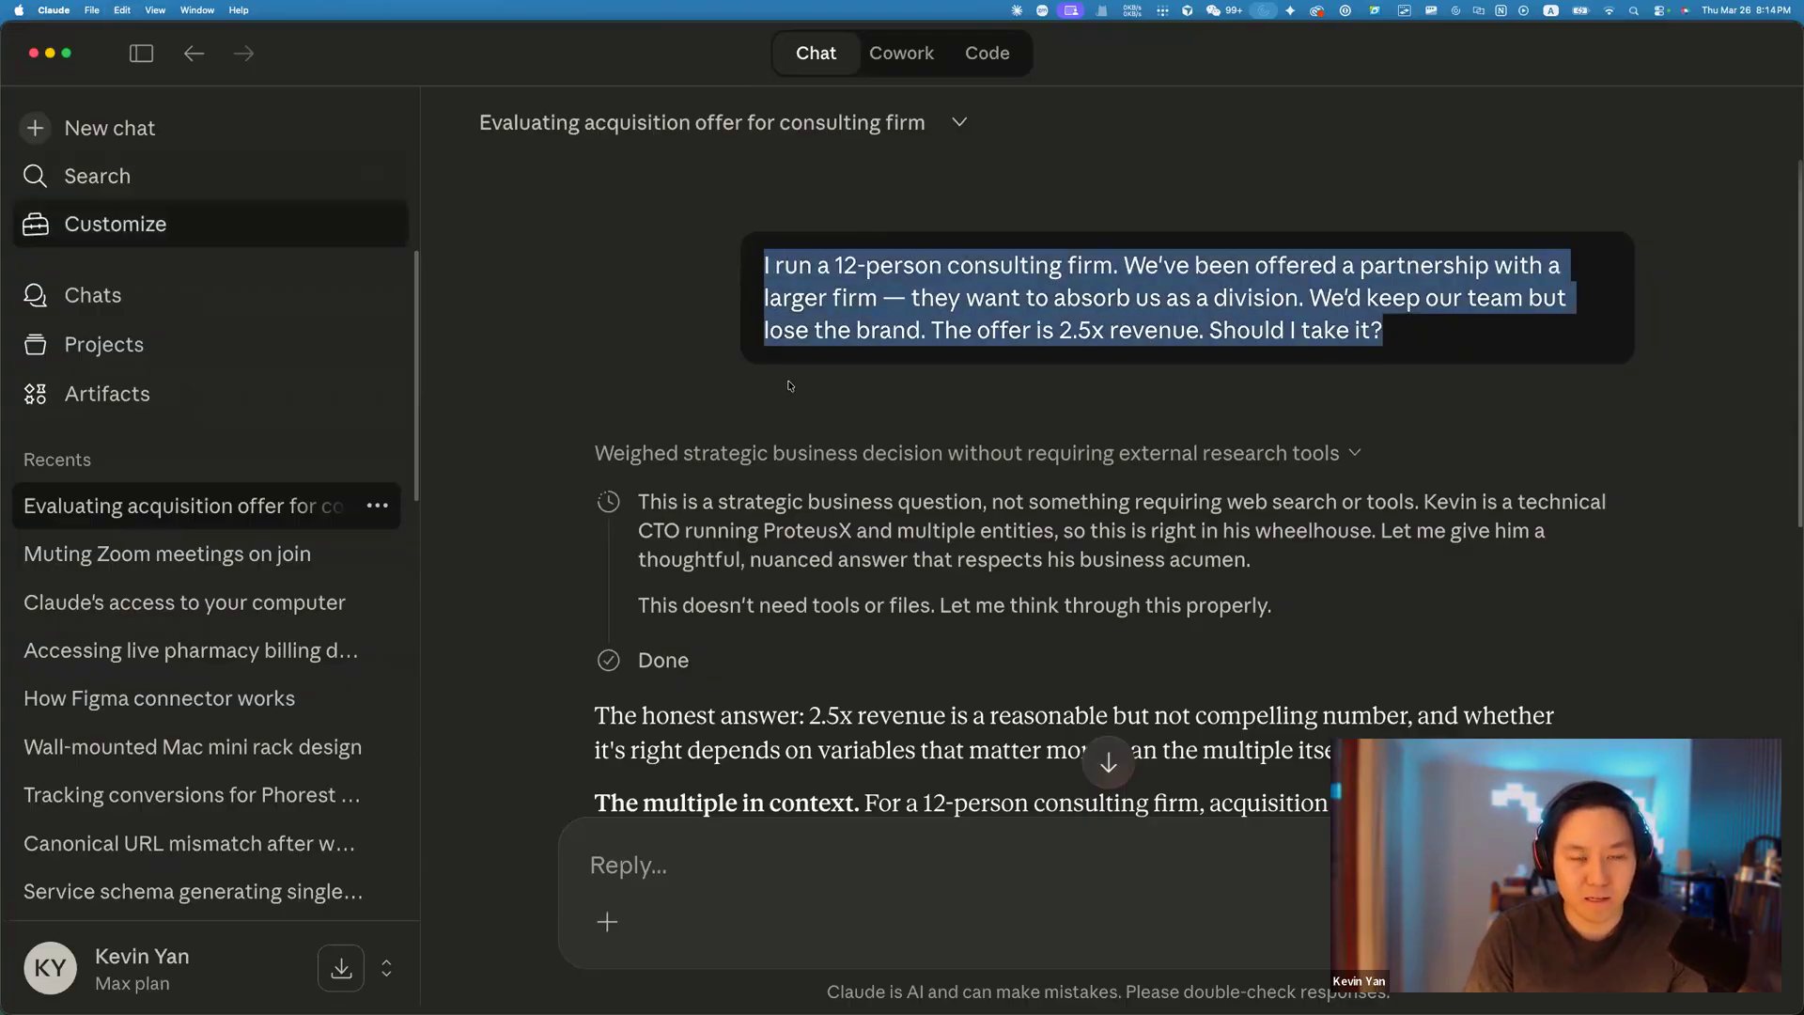
scroll(919, 555, "down", 2)
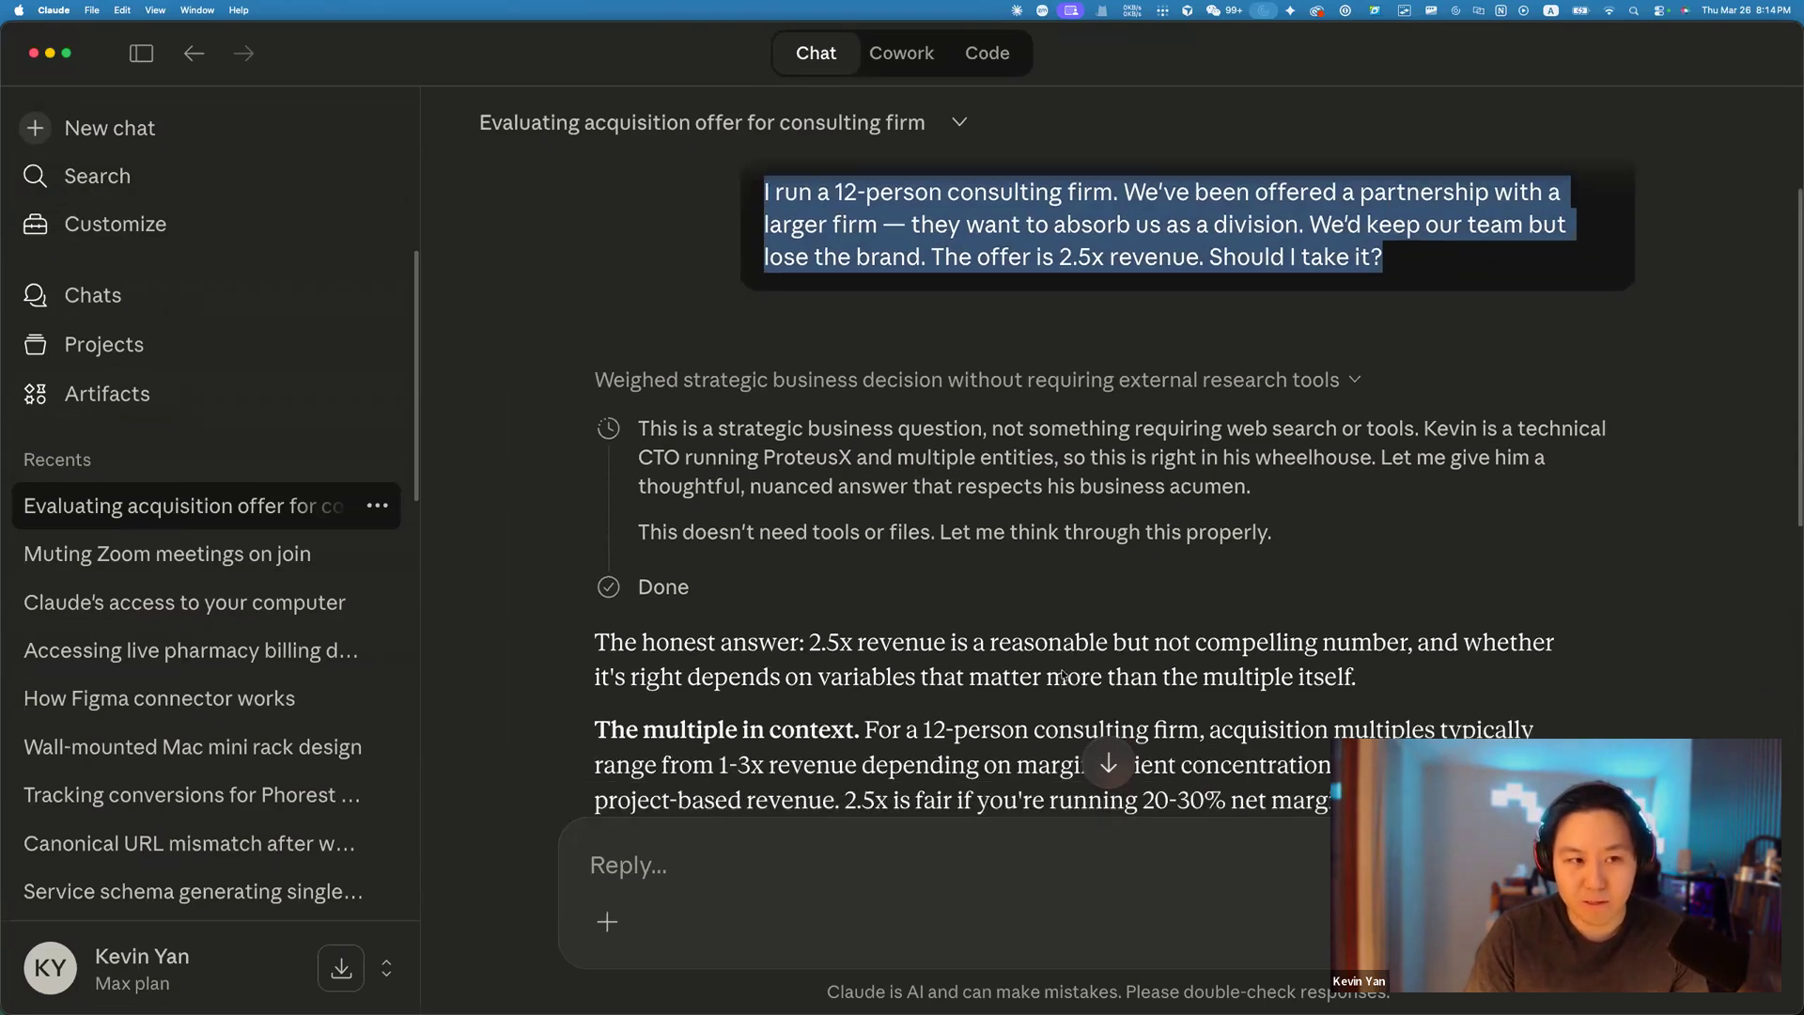
left_click(98, 128)
key("super+v")
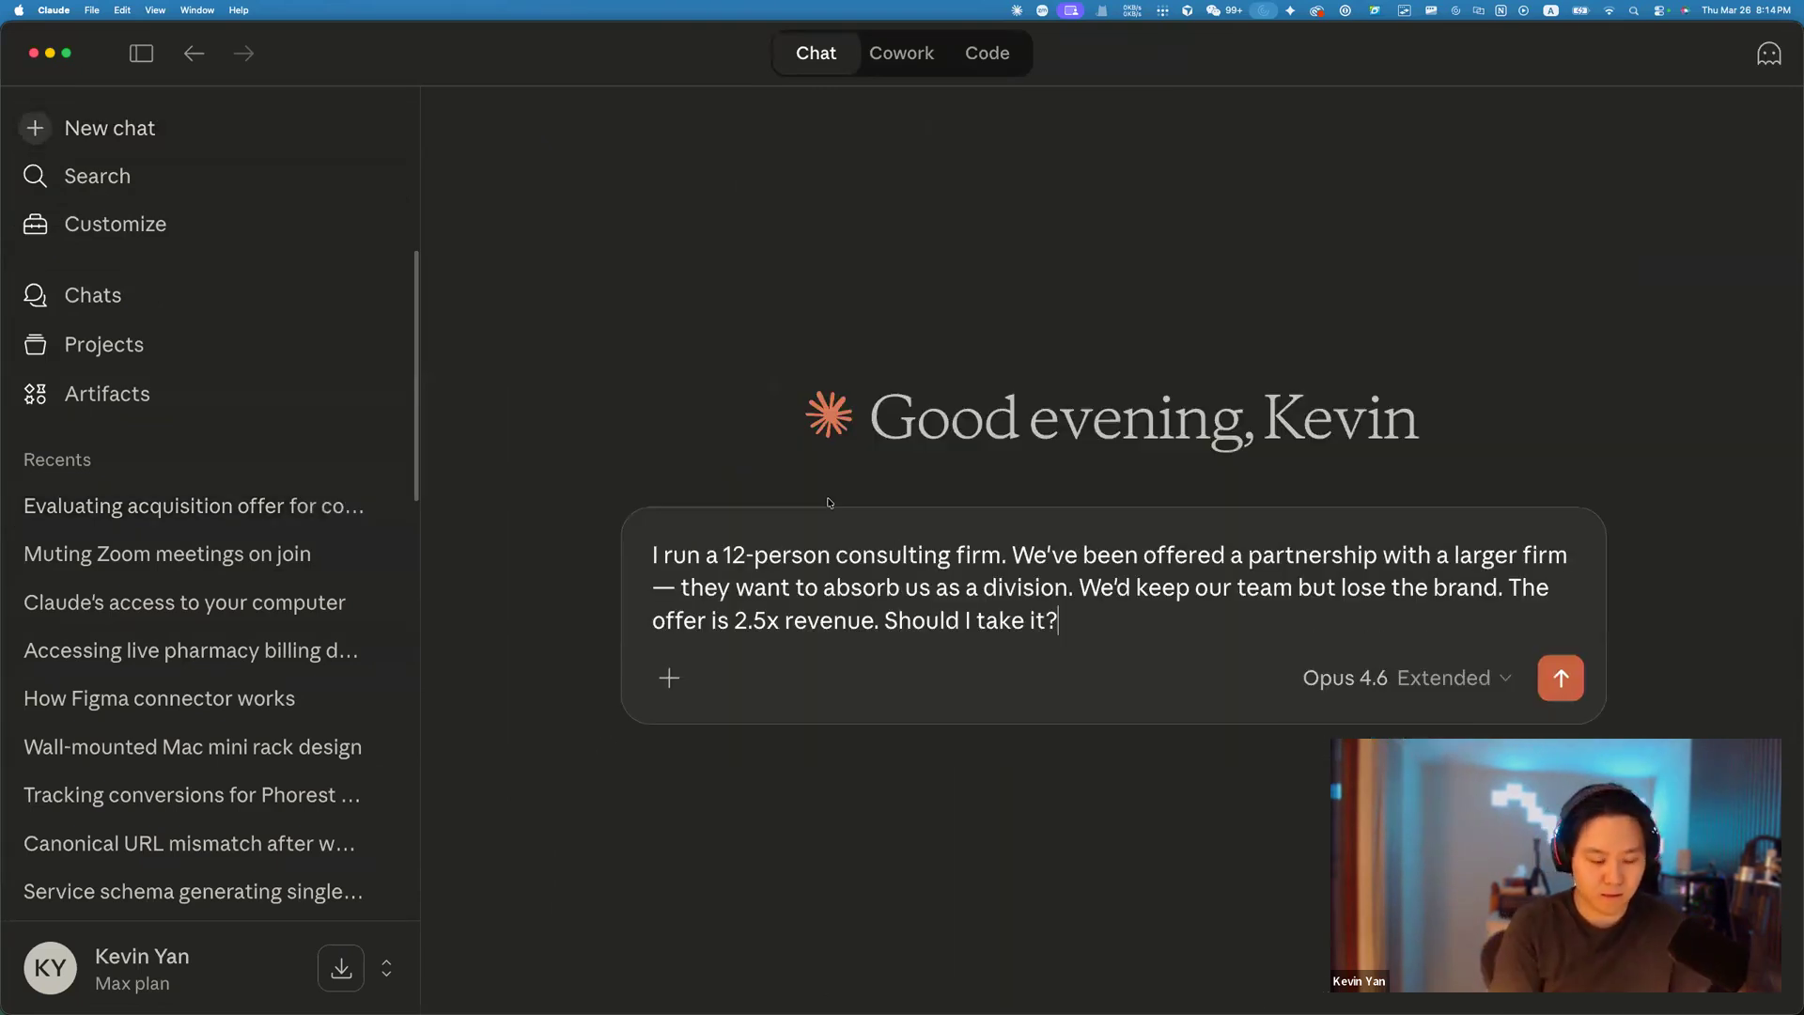
Ask Claude to make it a more complex, in-depth sample prompt showcasing Opus 4.6 extended thinking, and send.
key("shift+Return")
key("shift+Return")
type("Make")
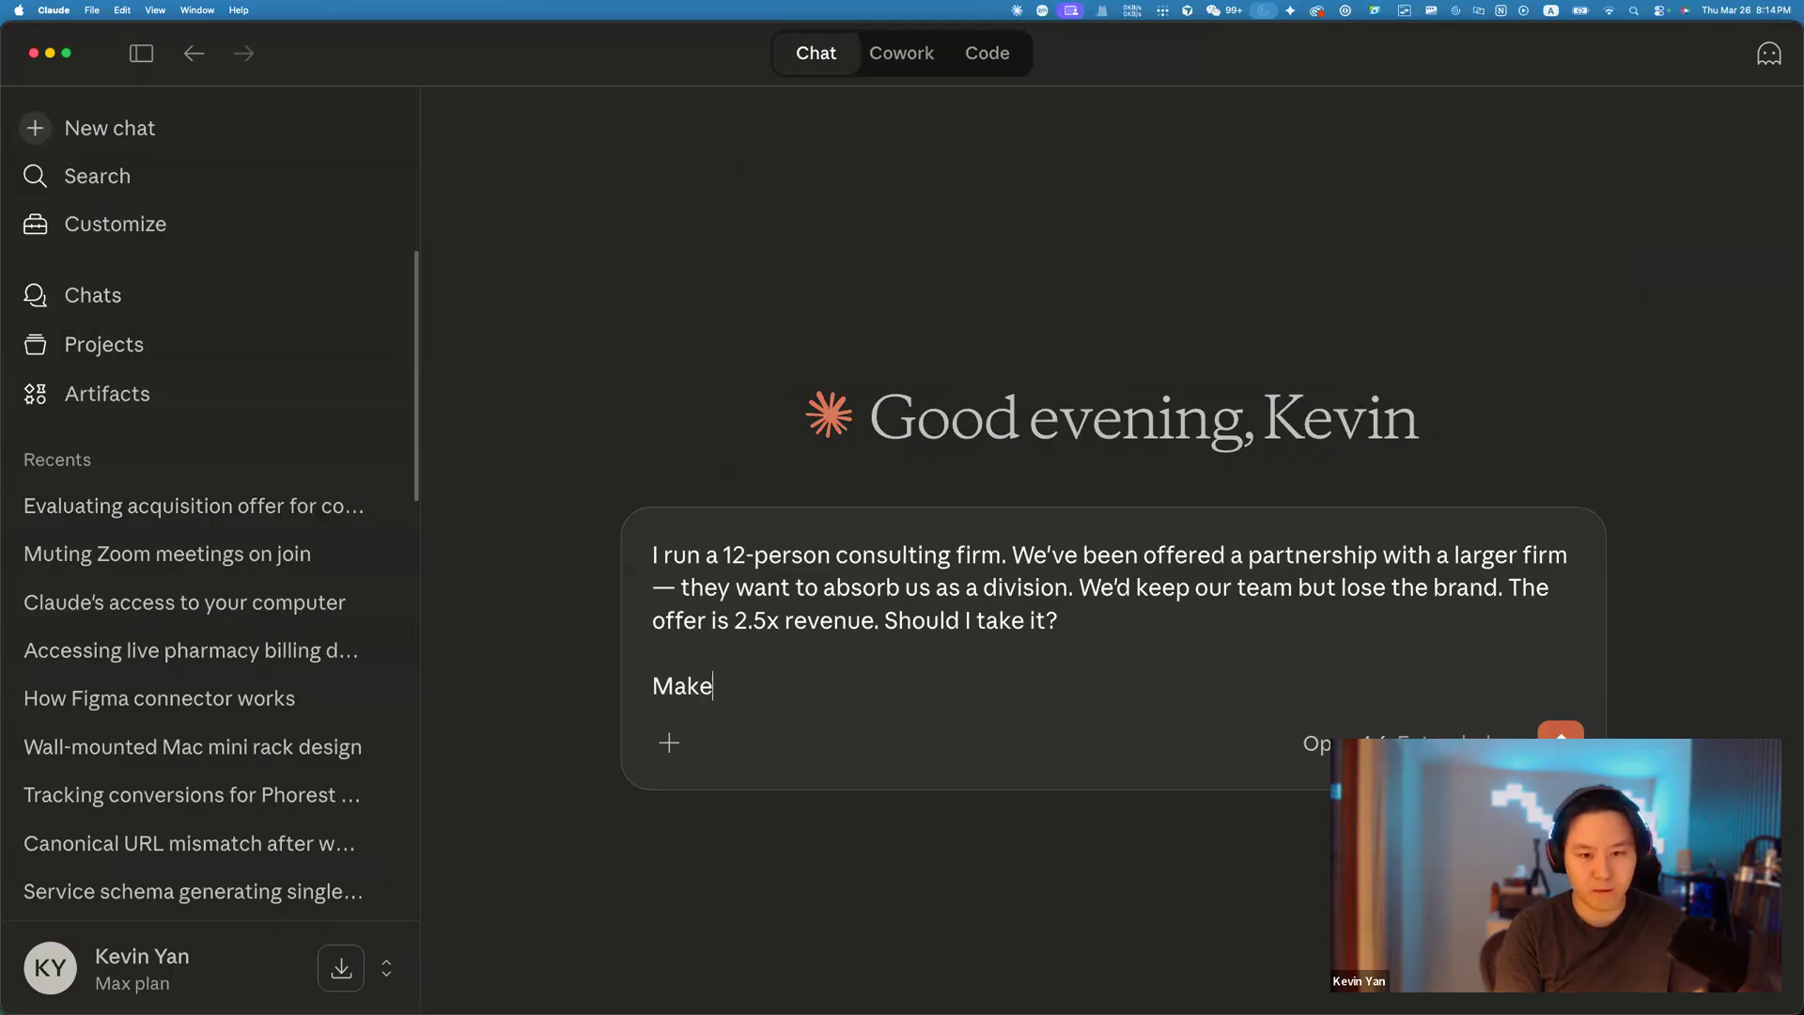
type(" this a more complex")
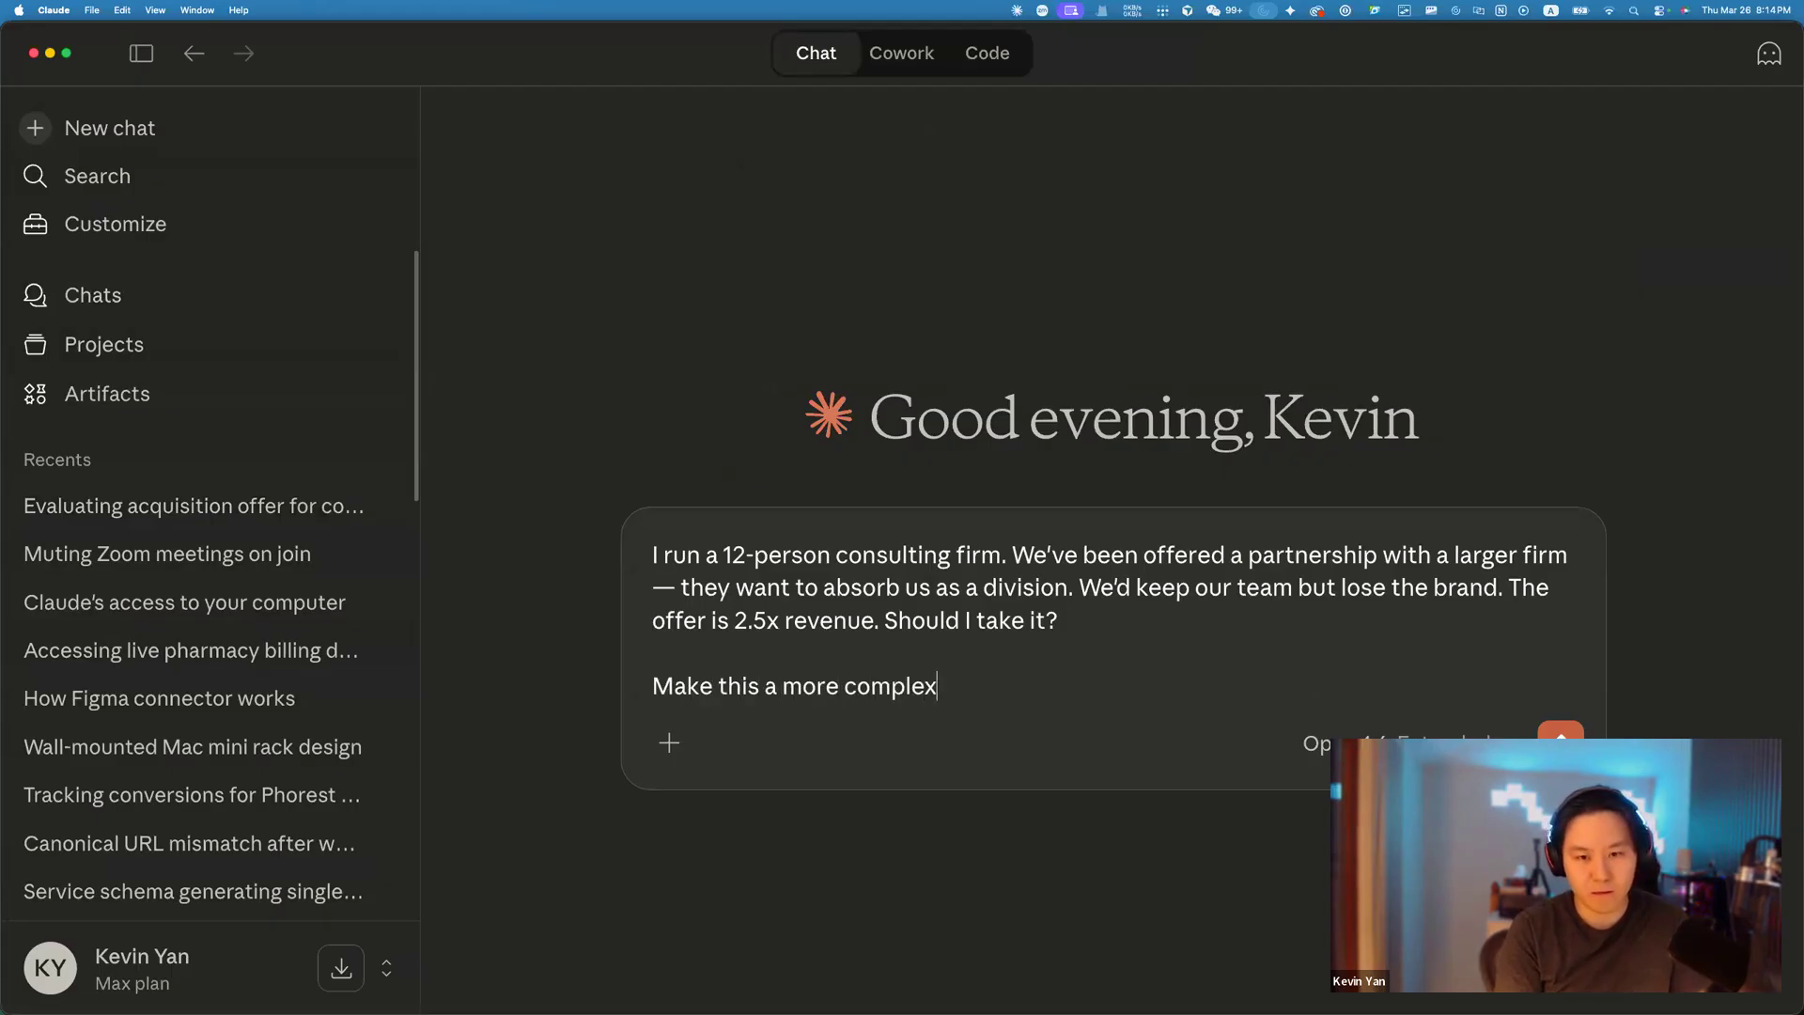
type(" and in depth sam")
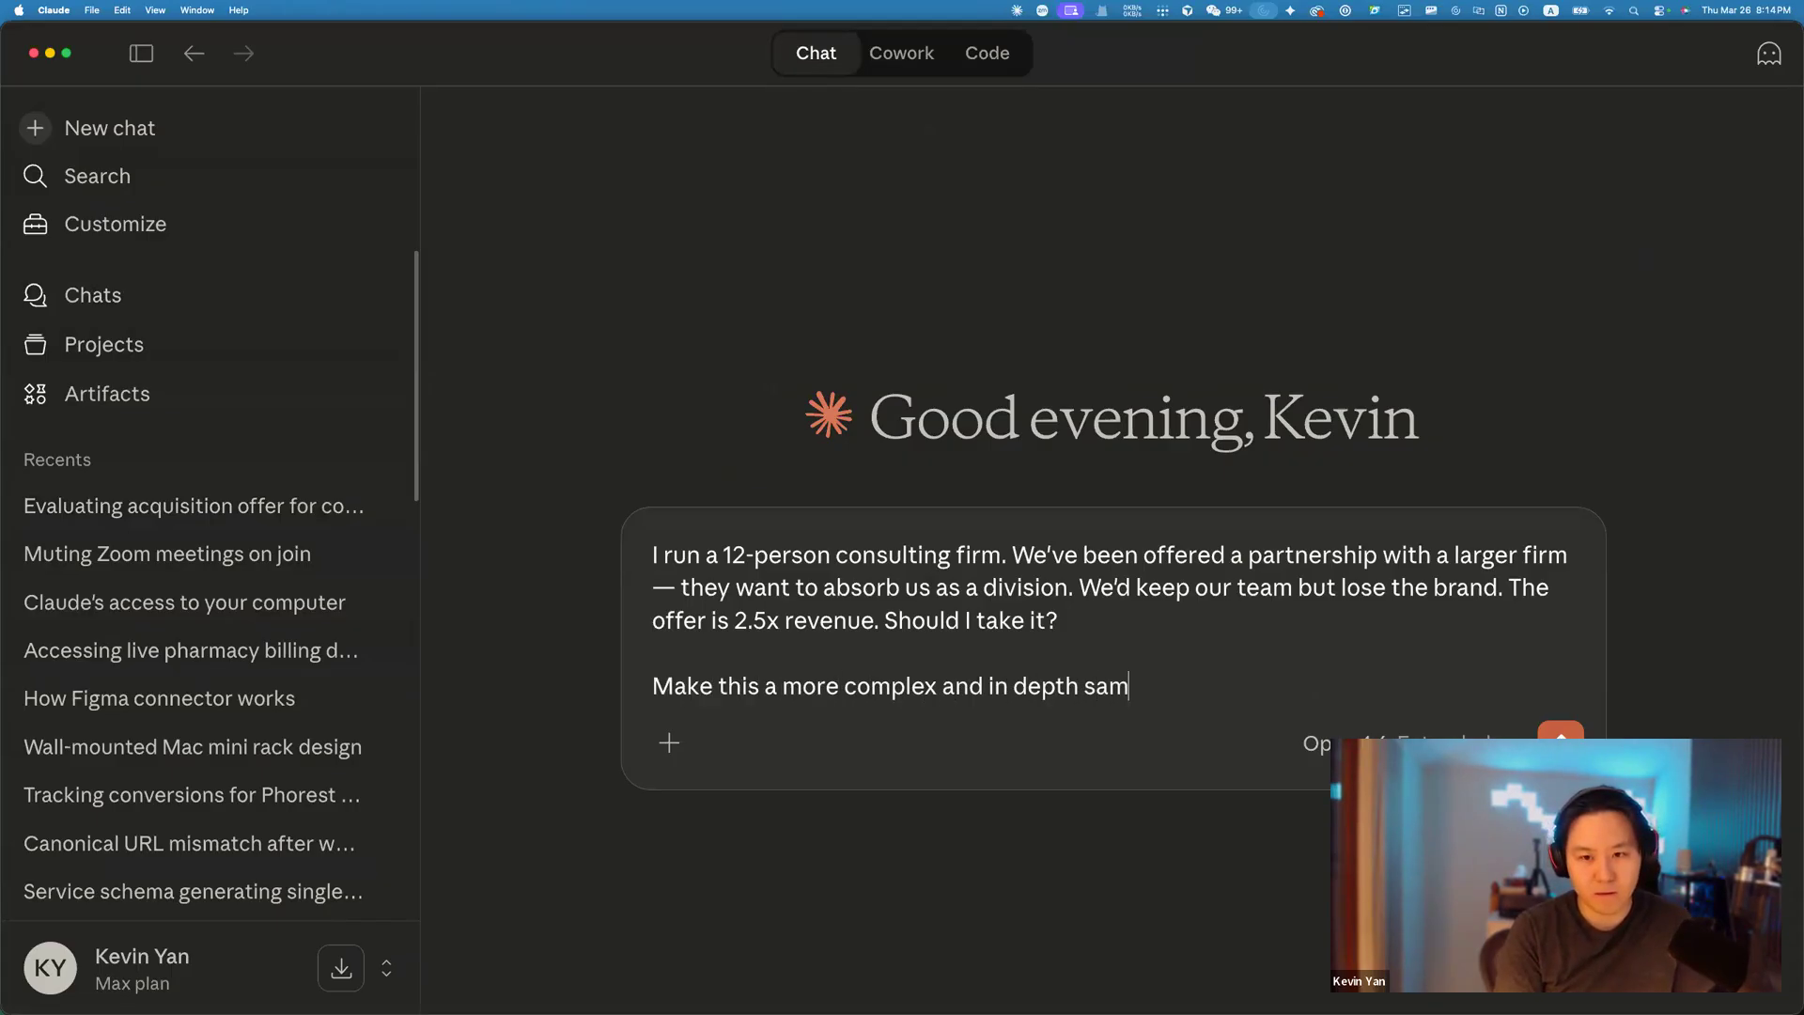
type("ple prompt")
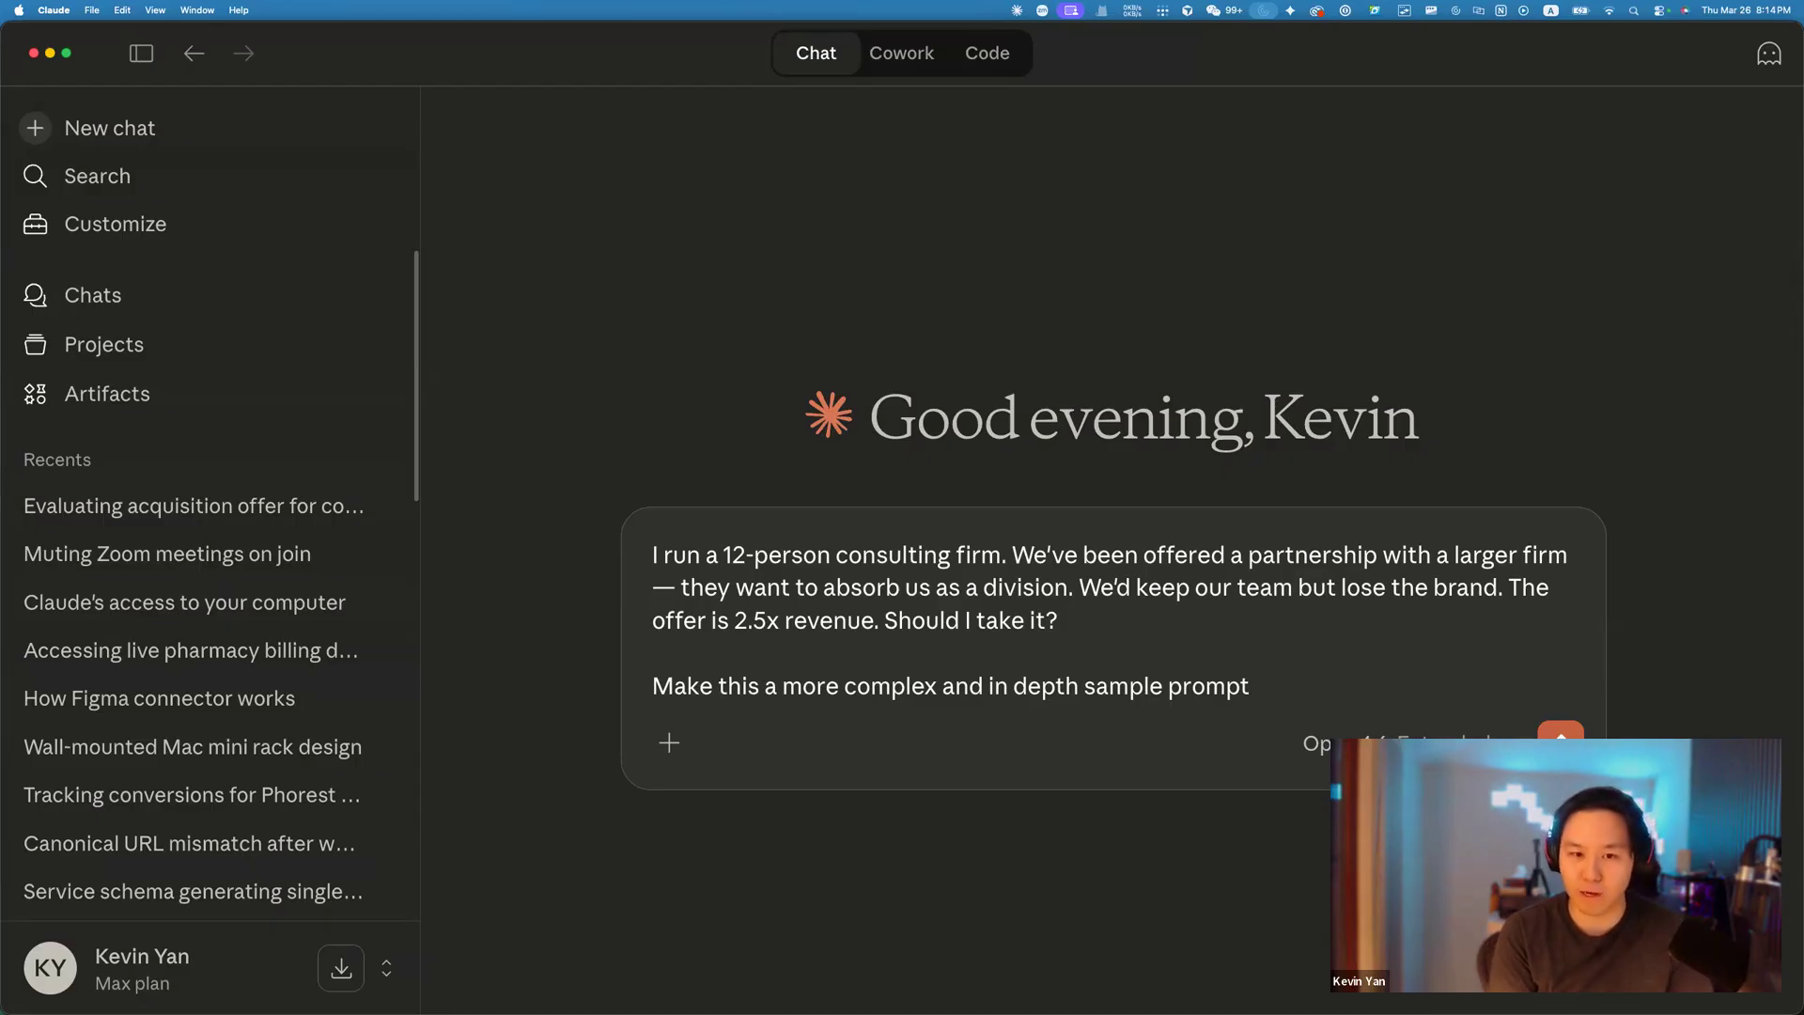
type("so that I can showcase the")
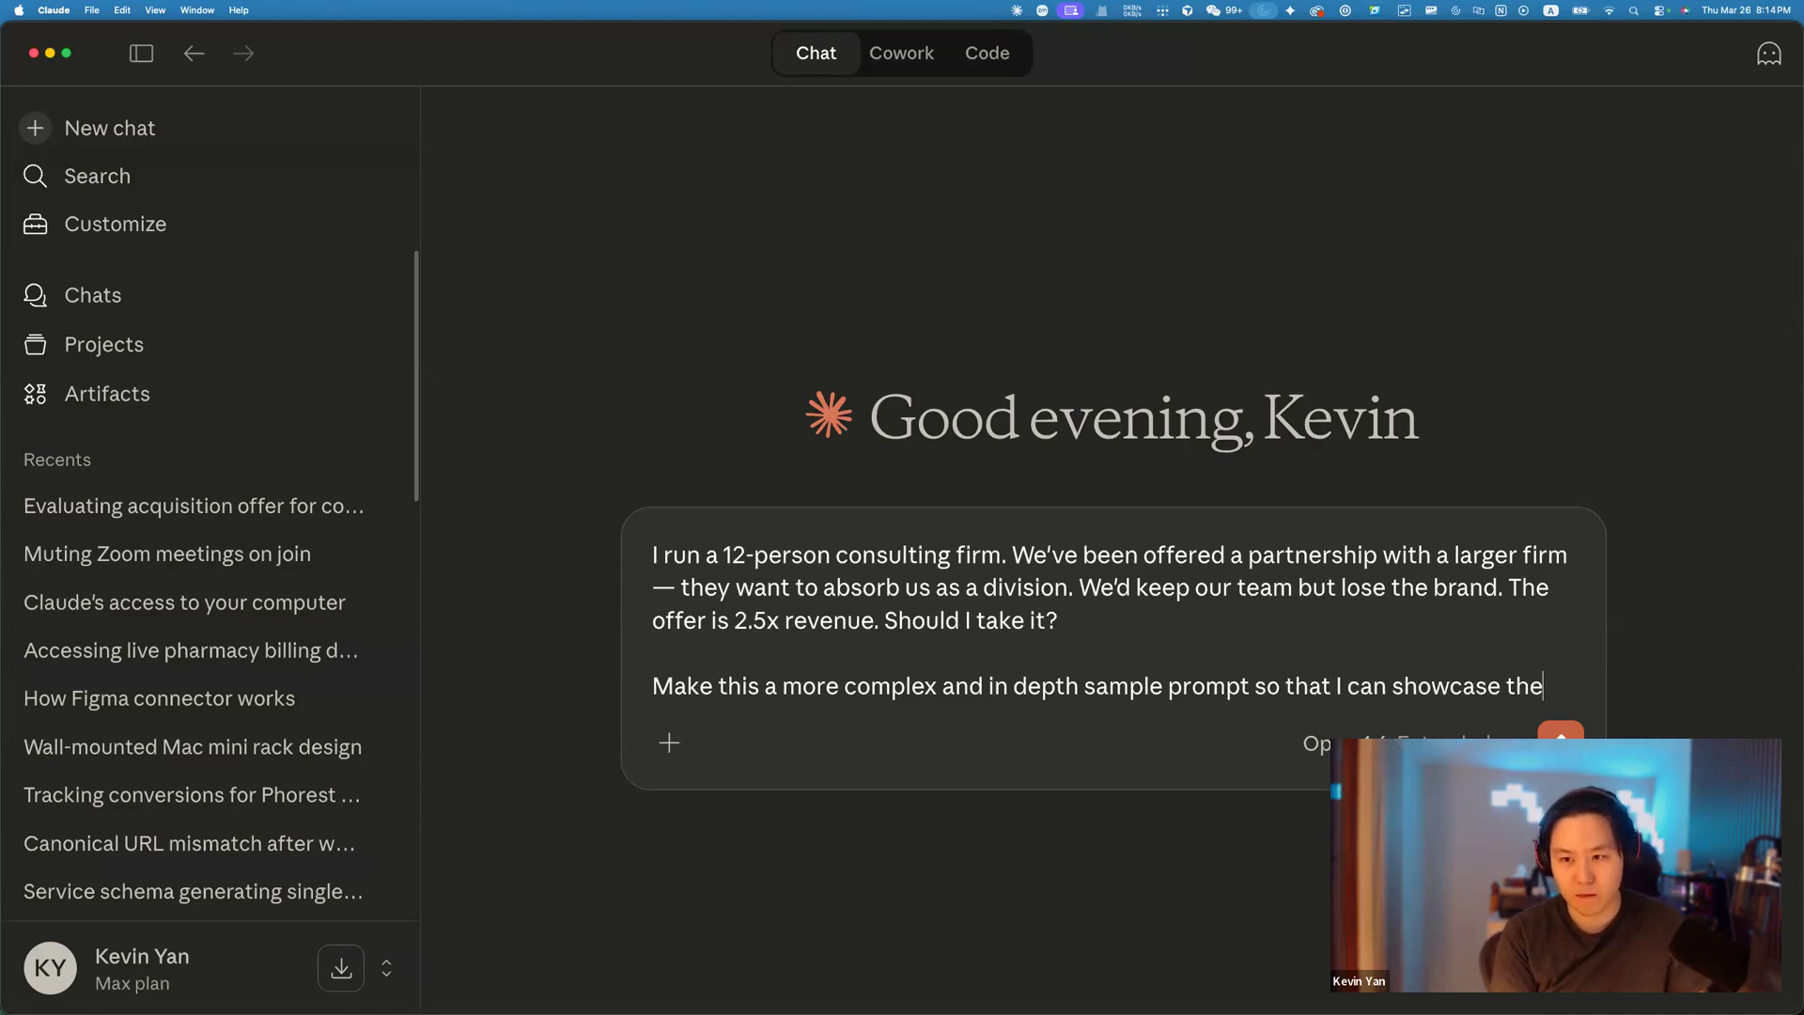
type(" exe")
key("BackSpace")
type("tendeed")
key("BackSpace")
key("BackSpace")
type("d thinking of op")
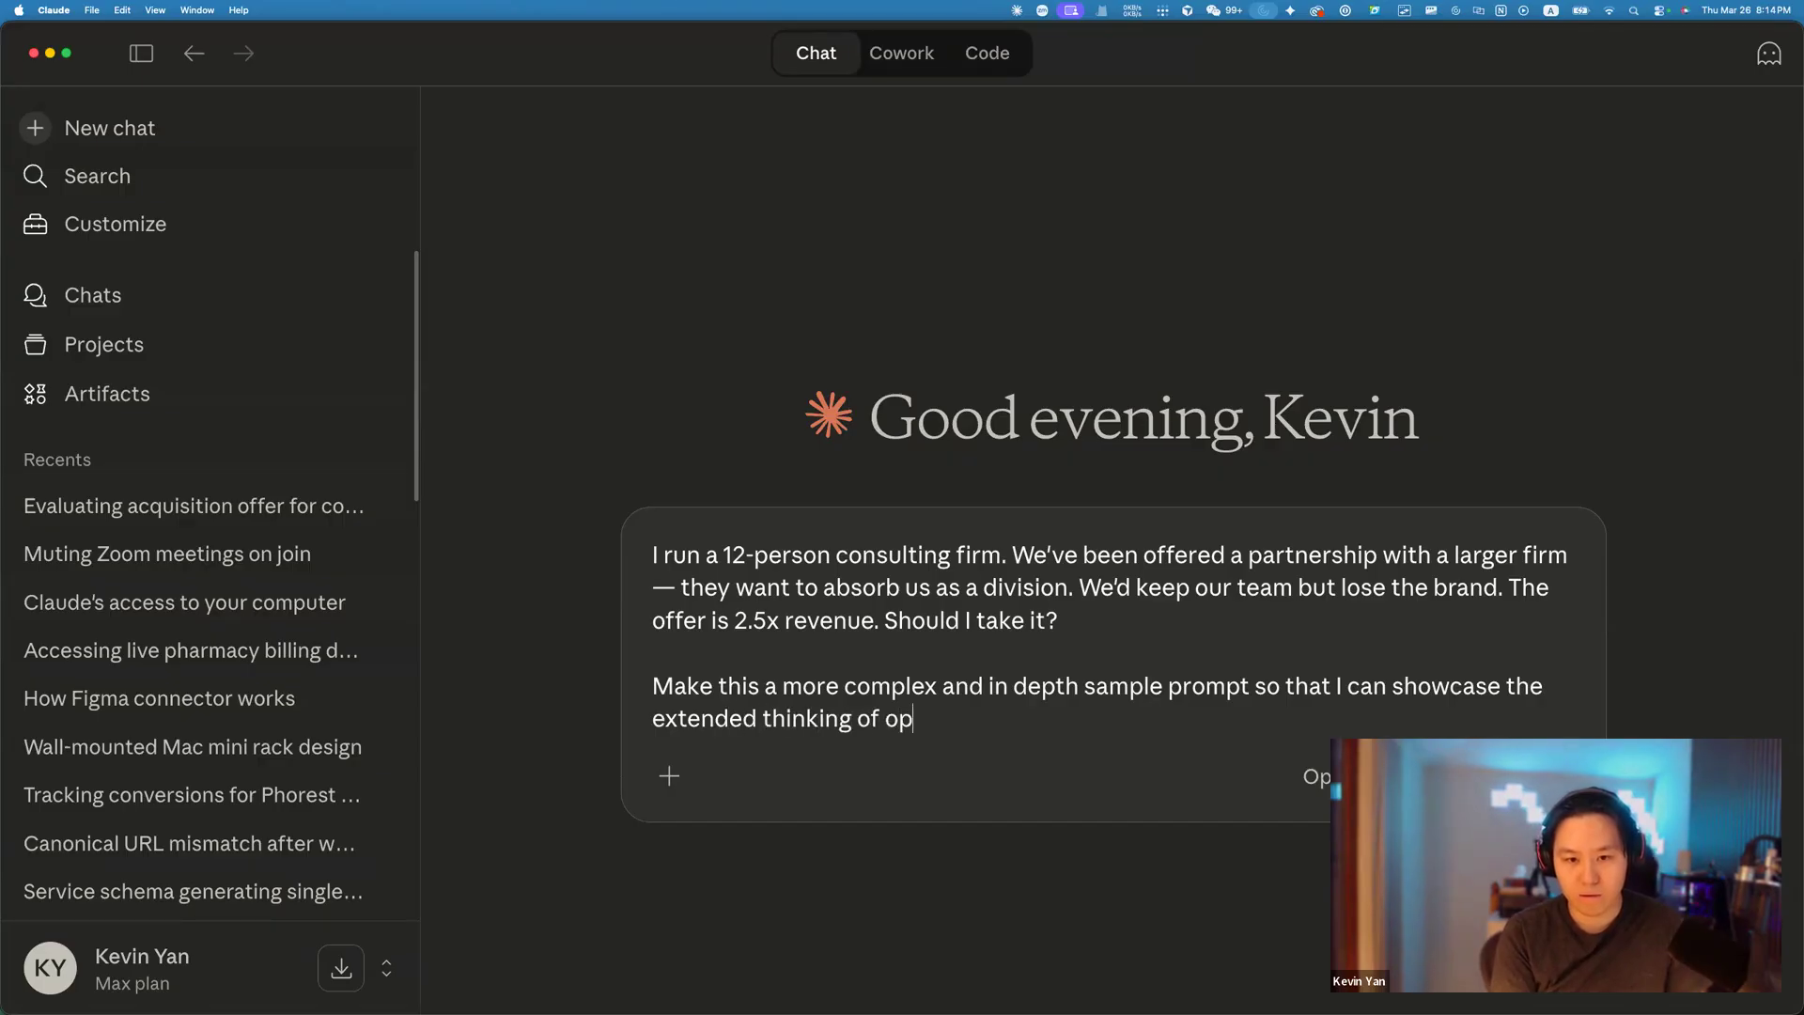
type("us 4.7")
key("BackSpace")
type("6")
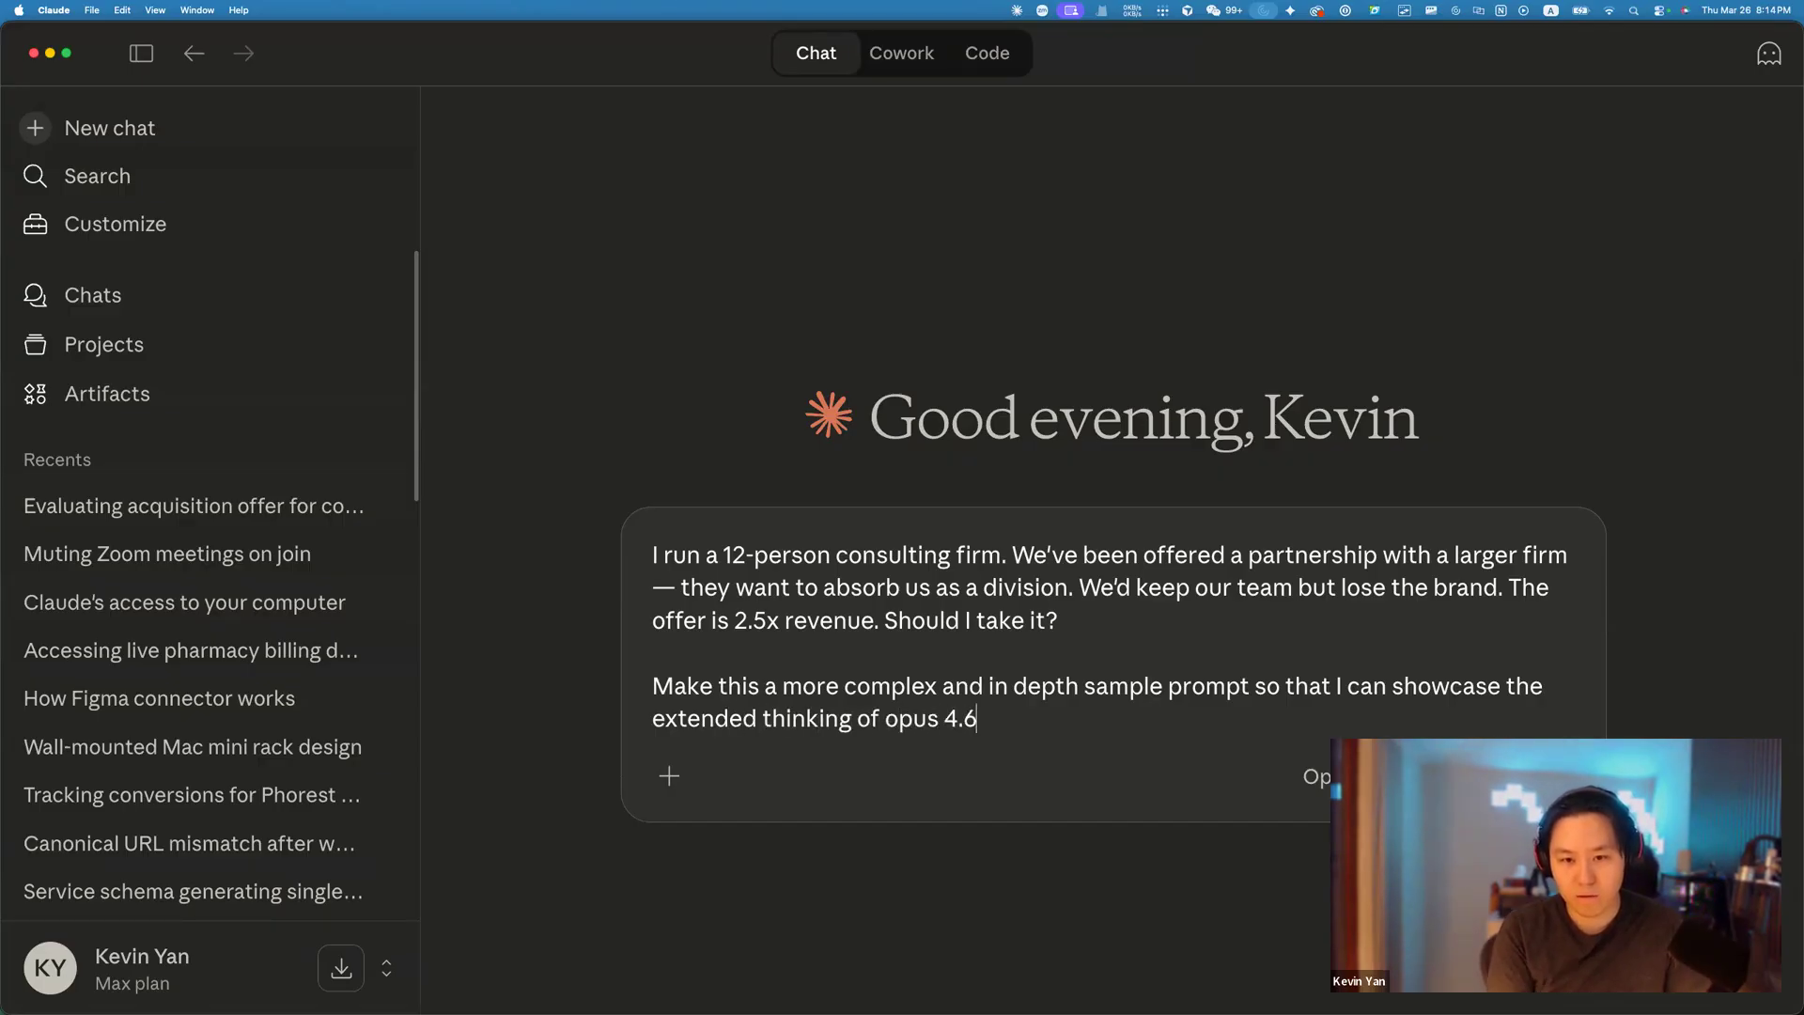
key("Return")
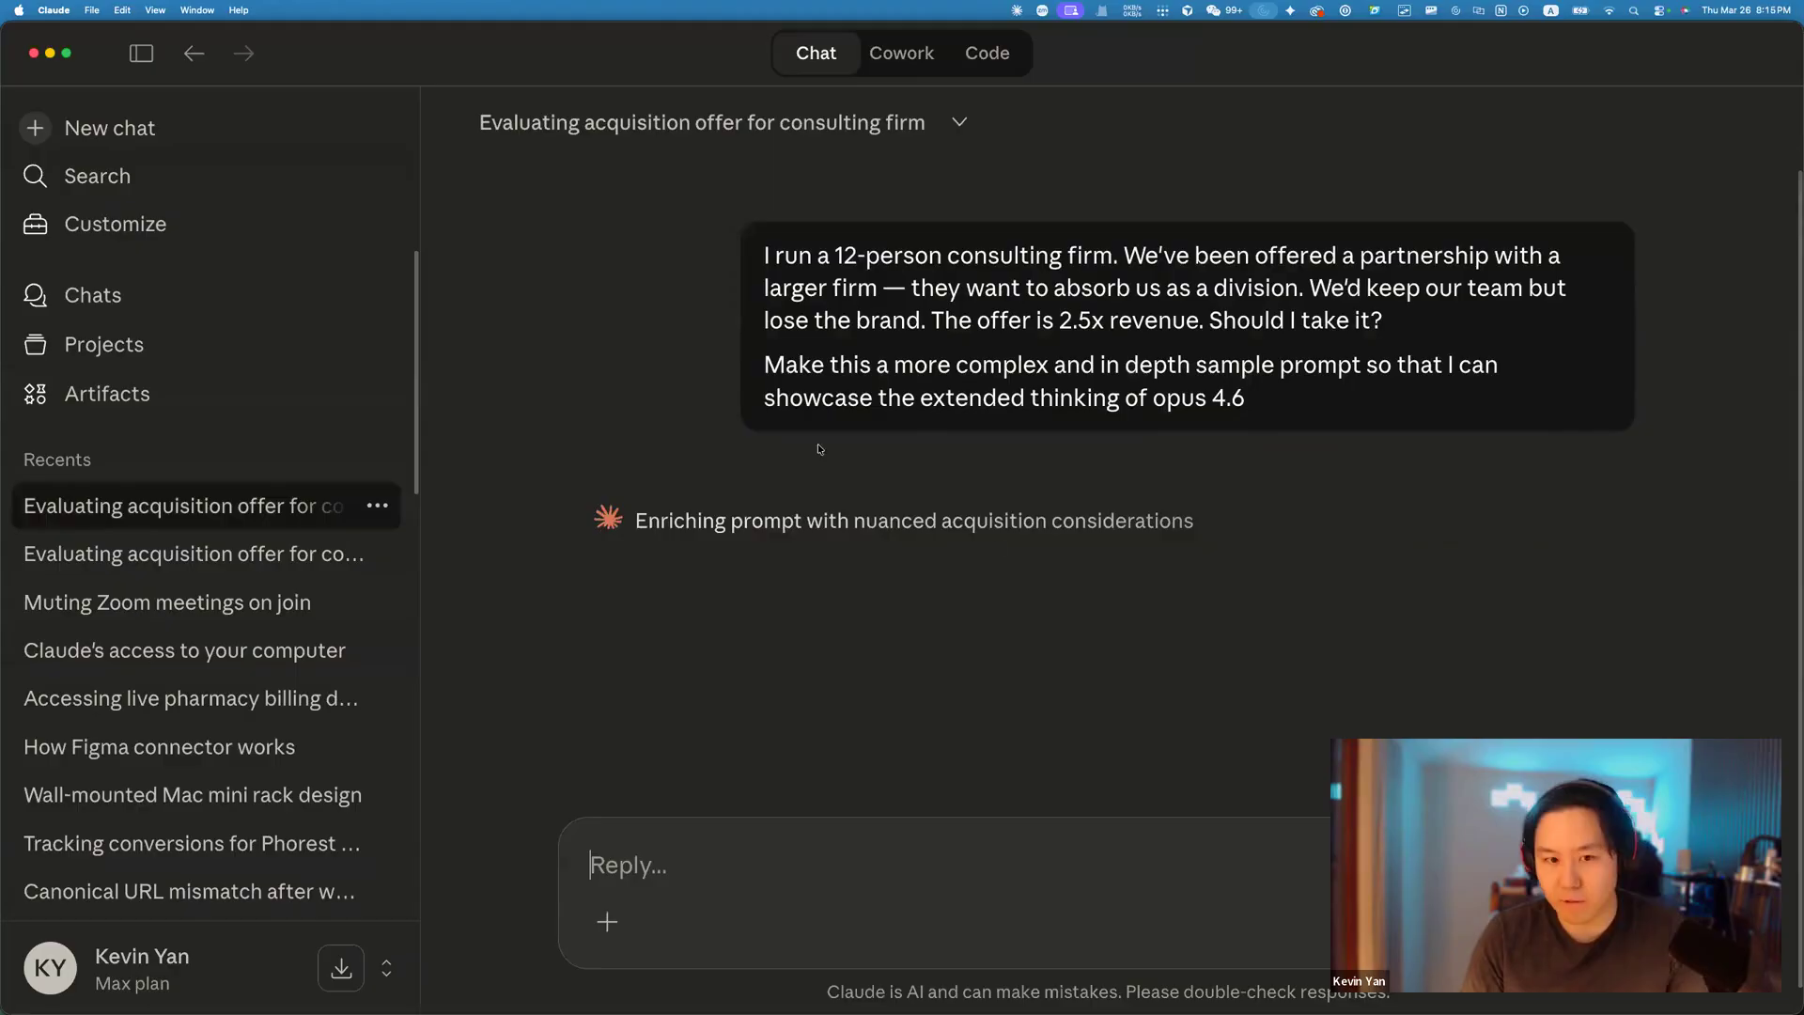
Expand the reply's reasoning and select Claude's enriched Apex Labs acquisition sample prompt.
left_click(738, 520)
scroll(786, 427, "down", 3)
scroll(906, 418, "down", 4)
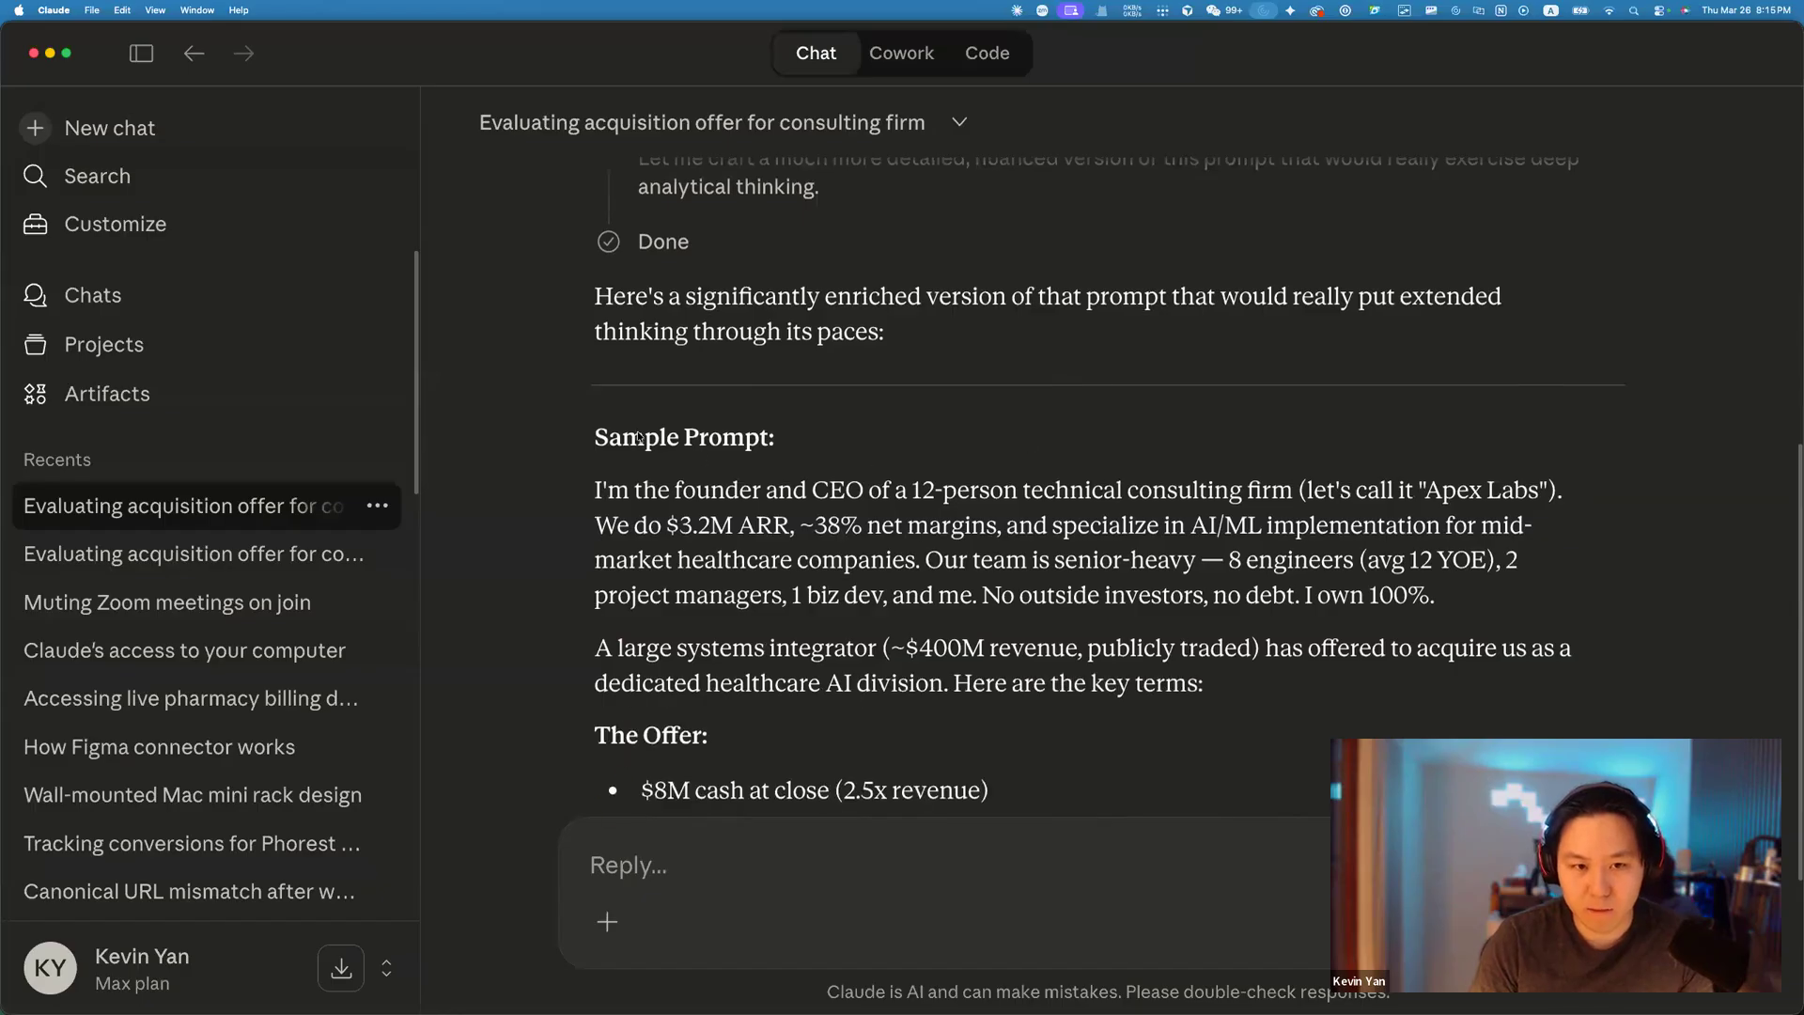
left_click_drag(594, 398, 983, 404)
left_click_drag(1135, 449, 1461, 474)
left_click_drag(1279, 457, 1313, 505)
left_click_drag(1312, 496, 1503, 799)
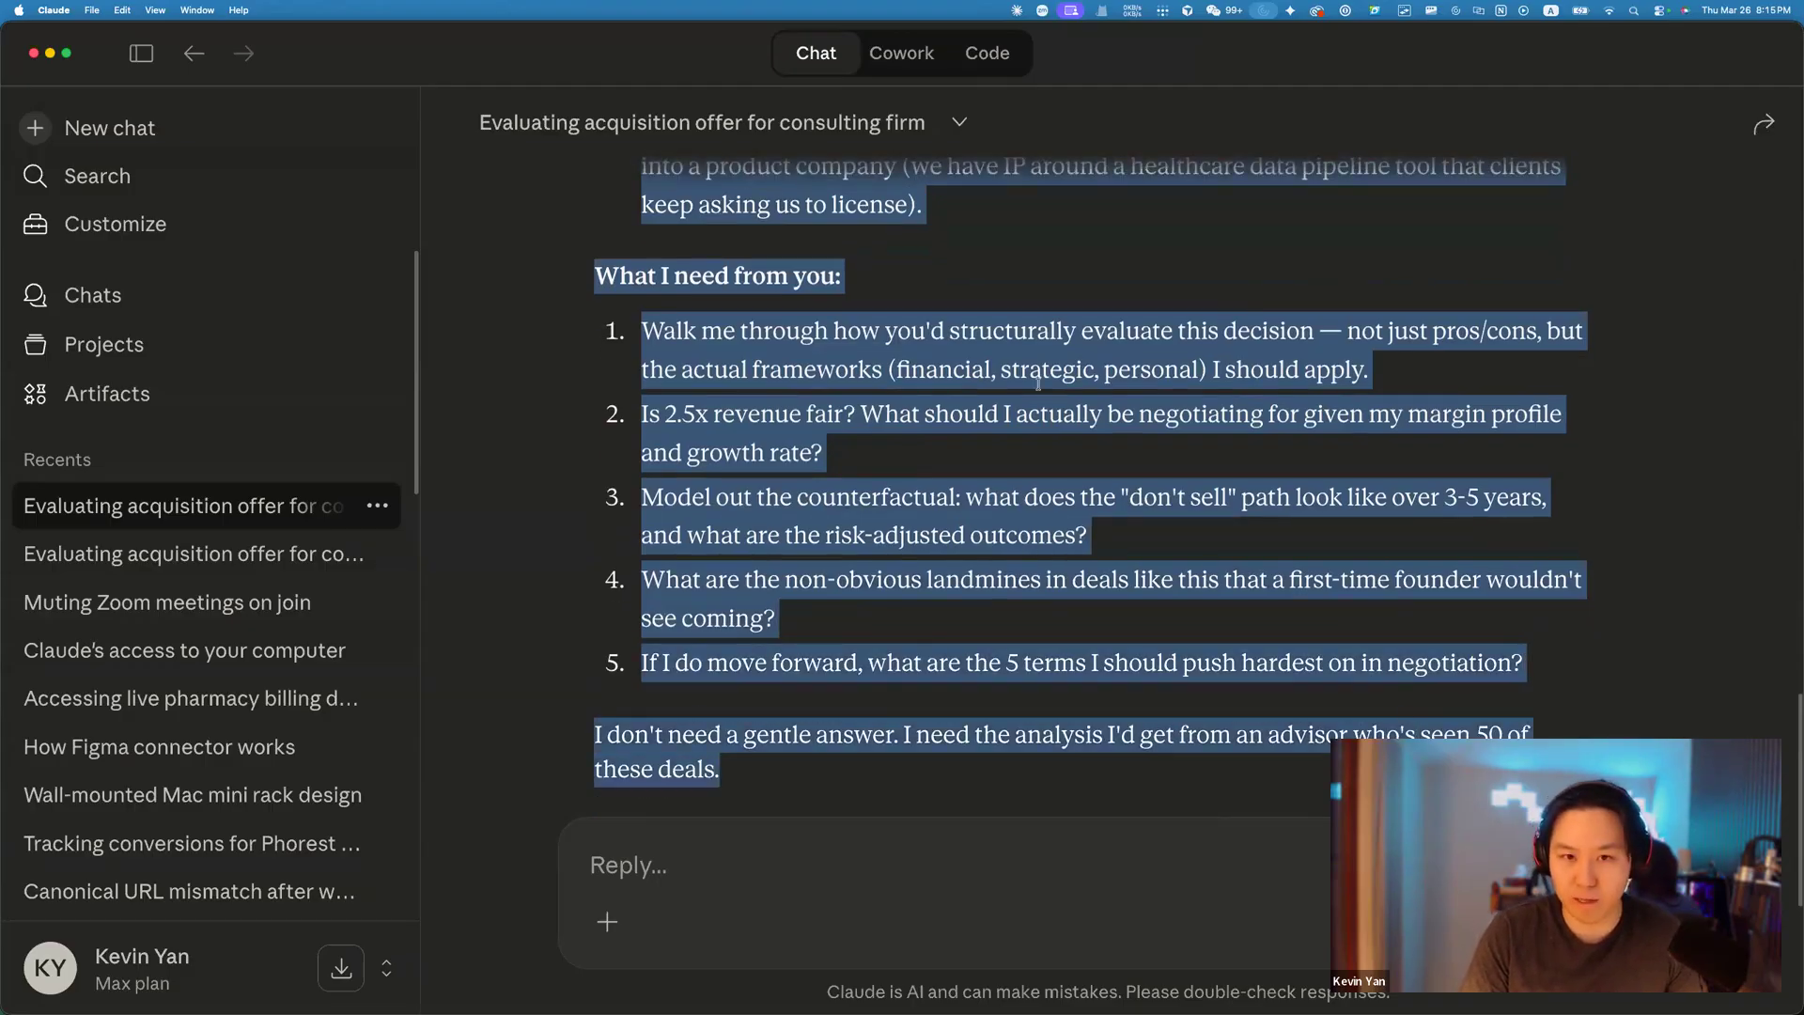
left_click_drag(258, 563, 255, 536)
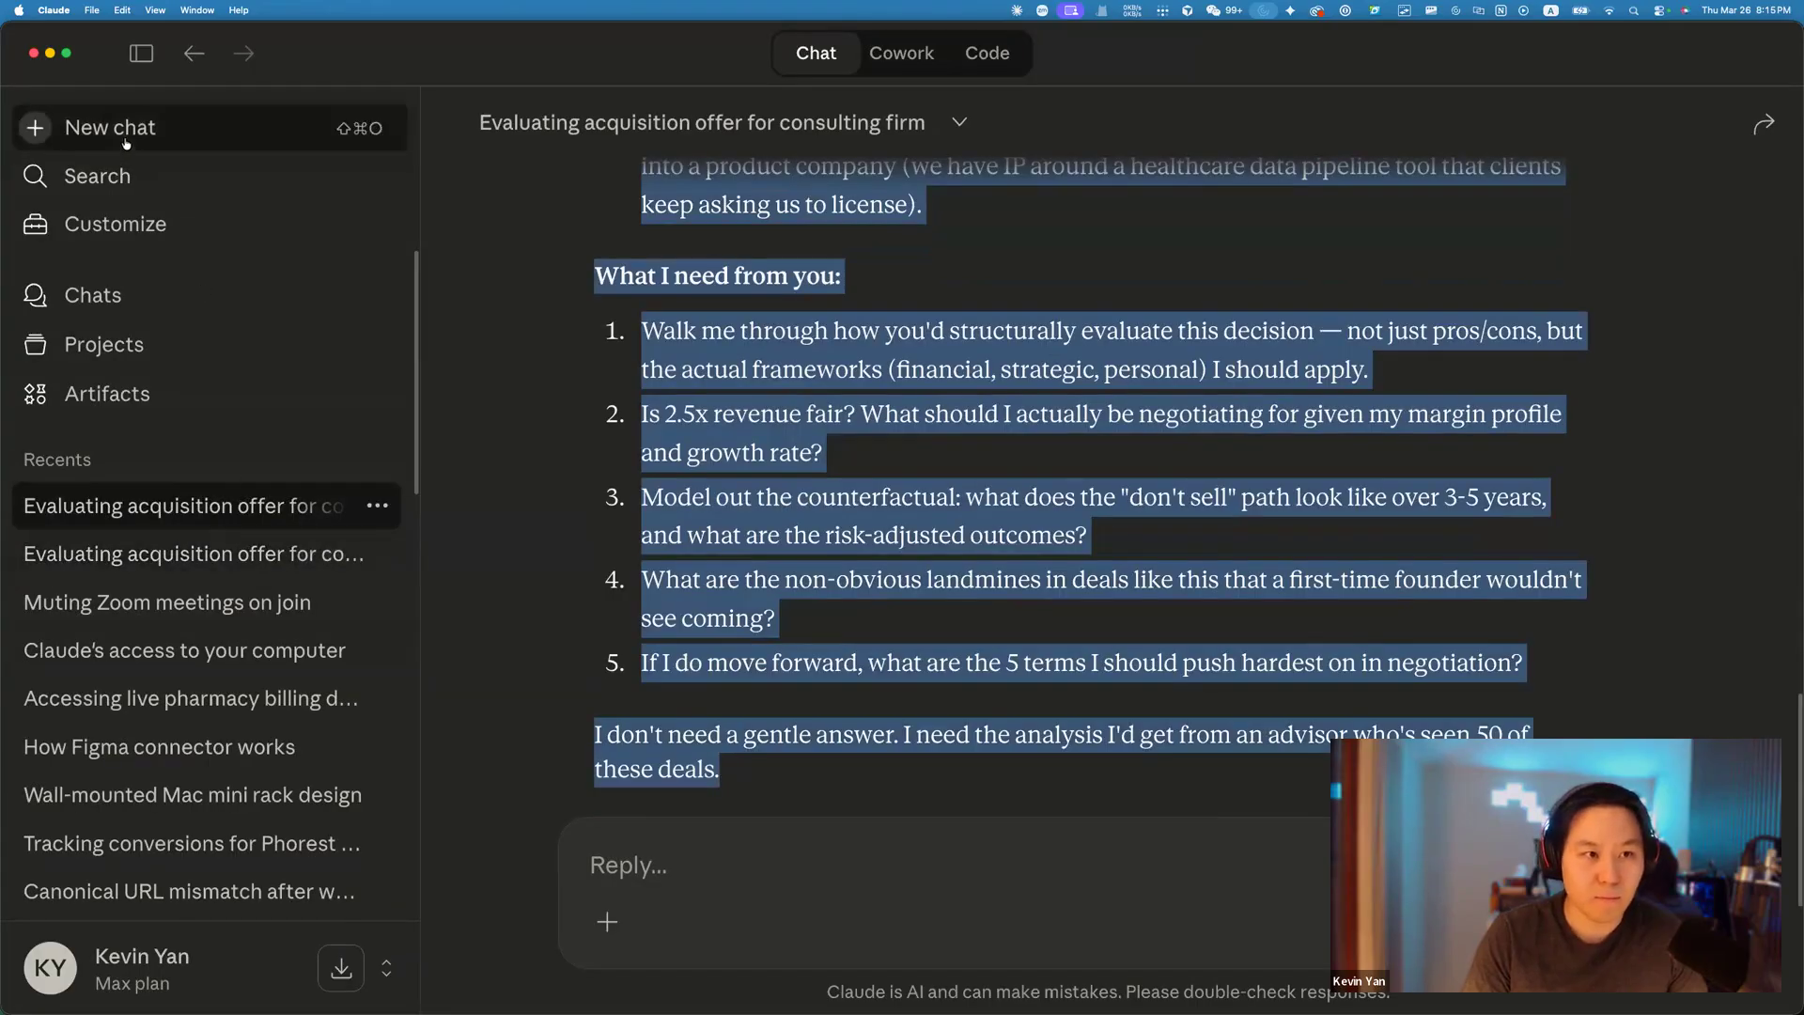
Paste the enriched prompt into a new chat, add 'Do actual market research to confirm', and send.
left_click(117, 131)
key("super+v")
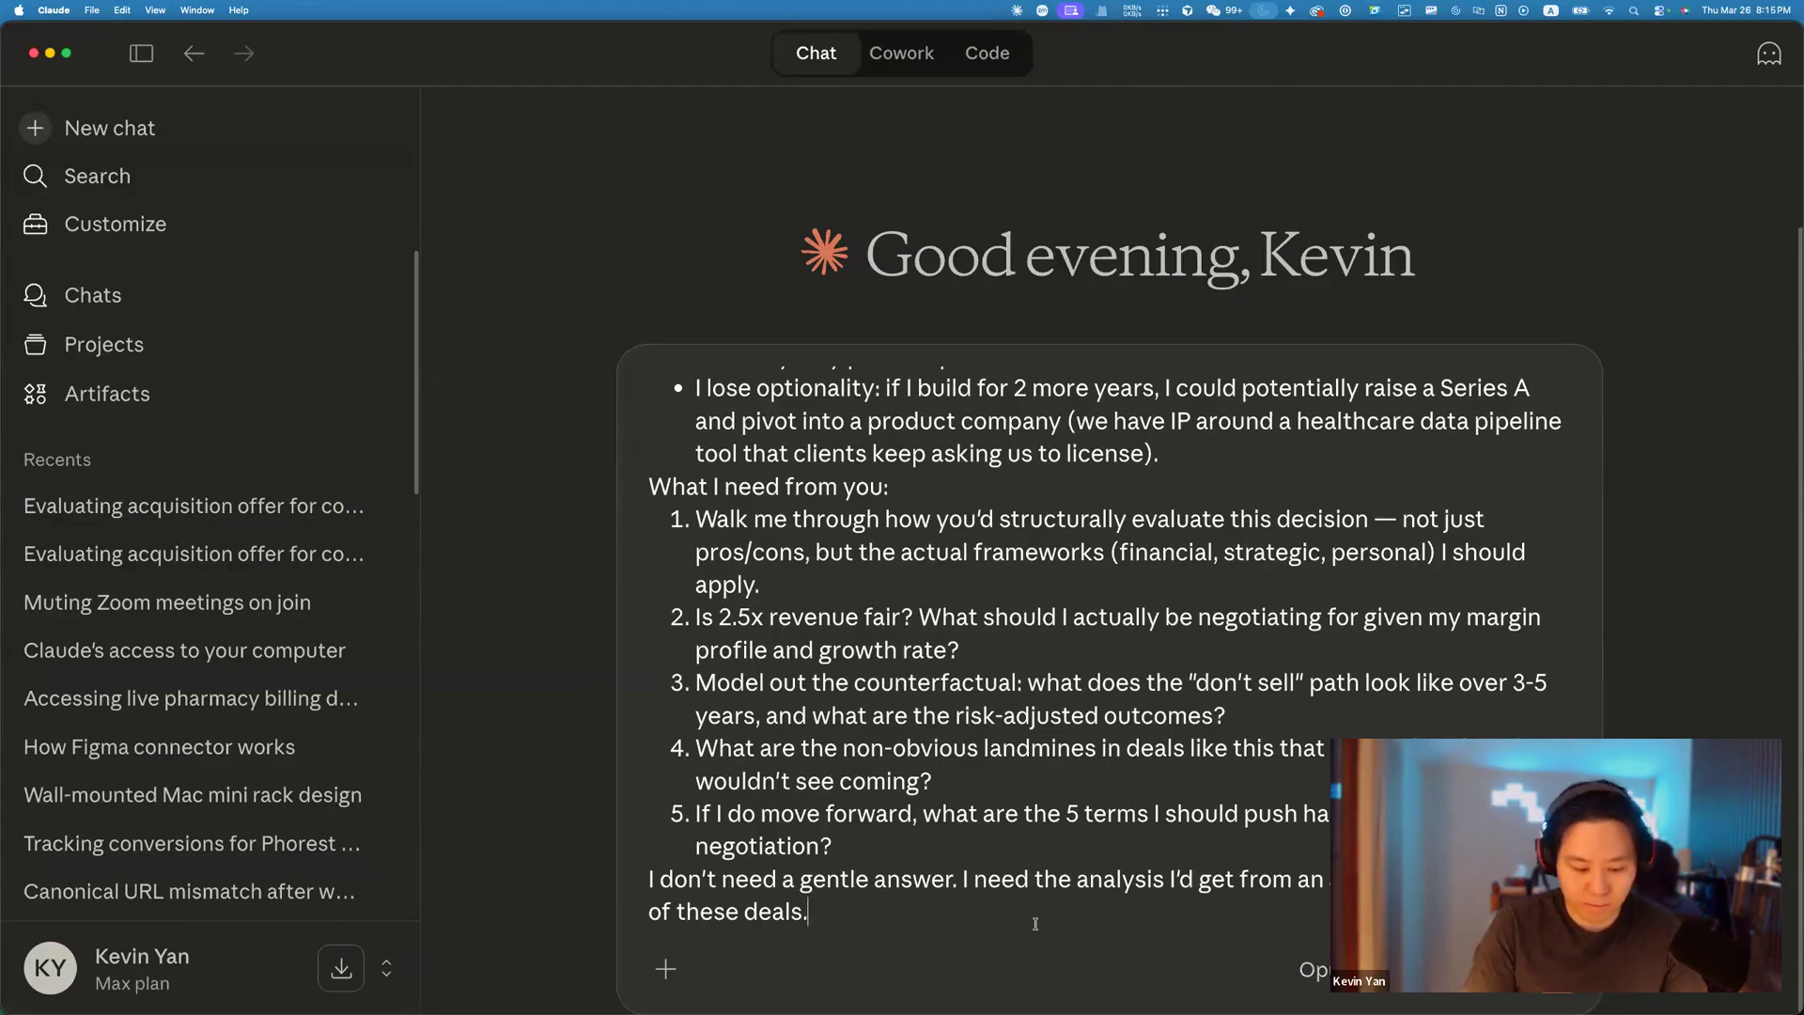
key("shift+Return")
key("shift+Return")
key("BackSpace")
type("Do actual m")
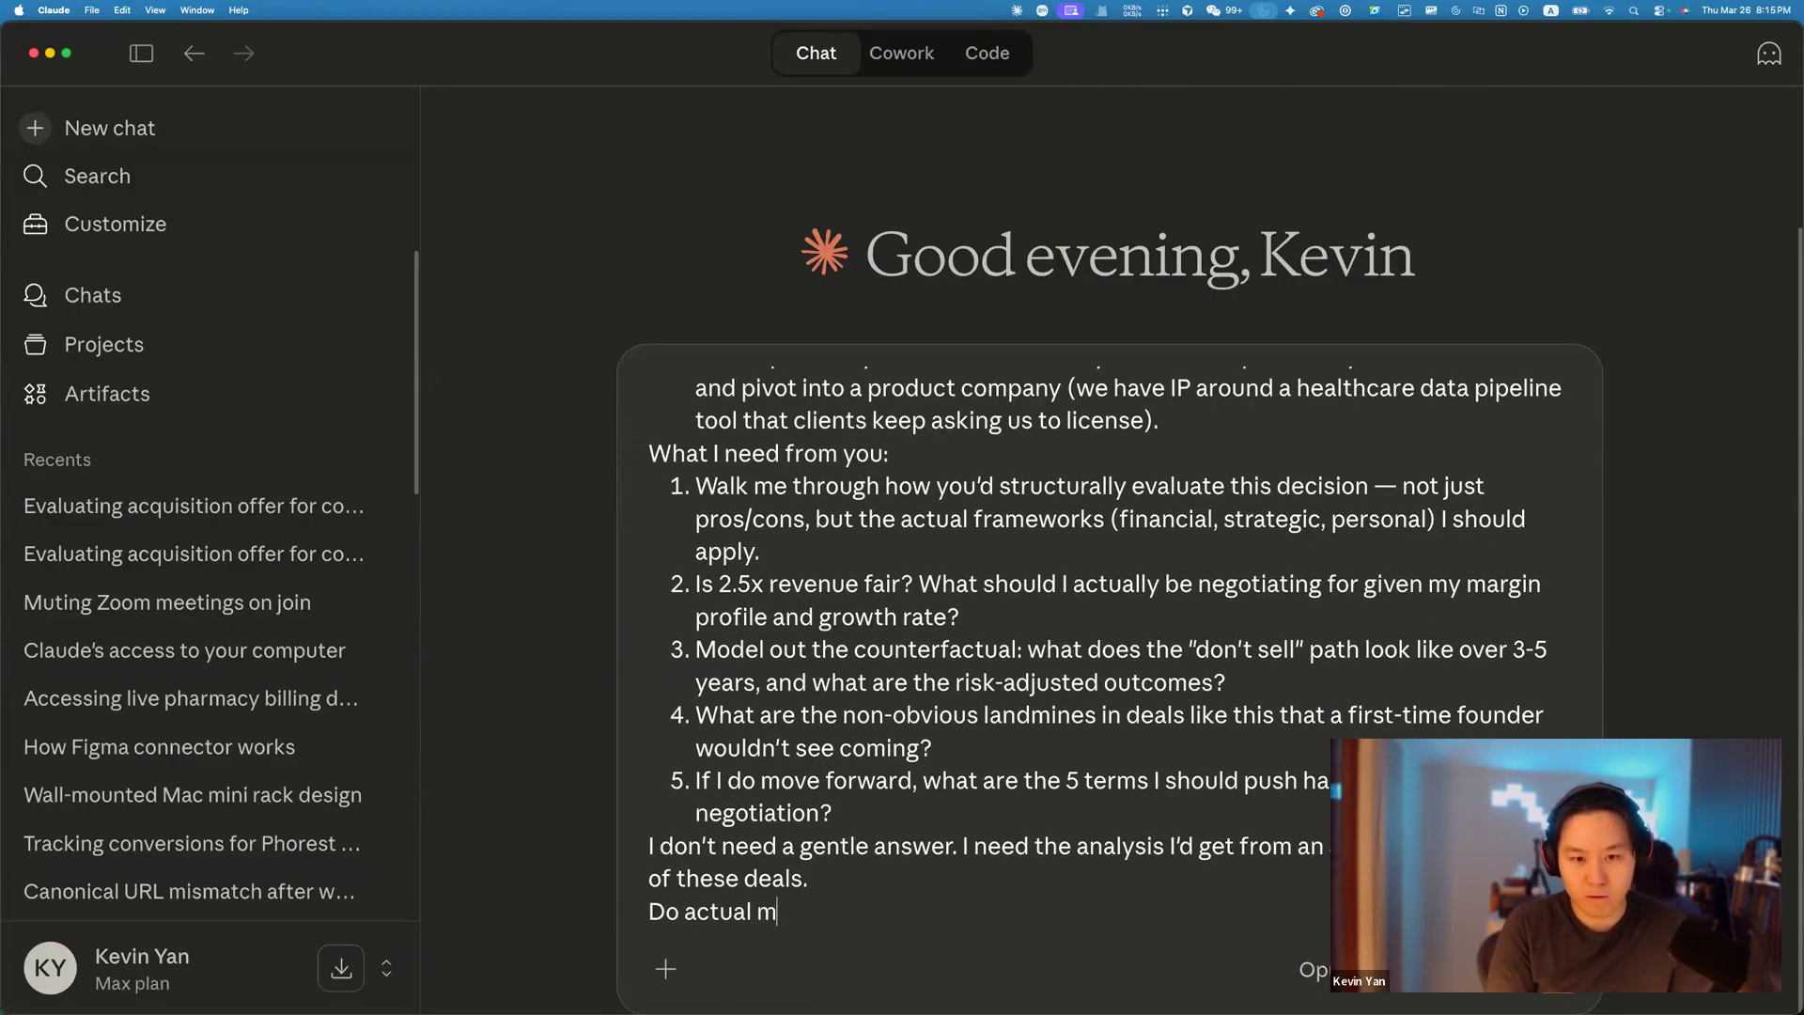
type("arket research to confirm")
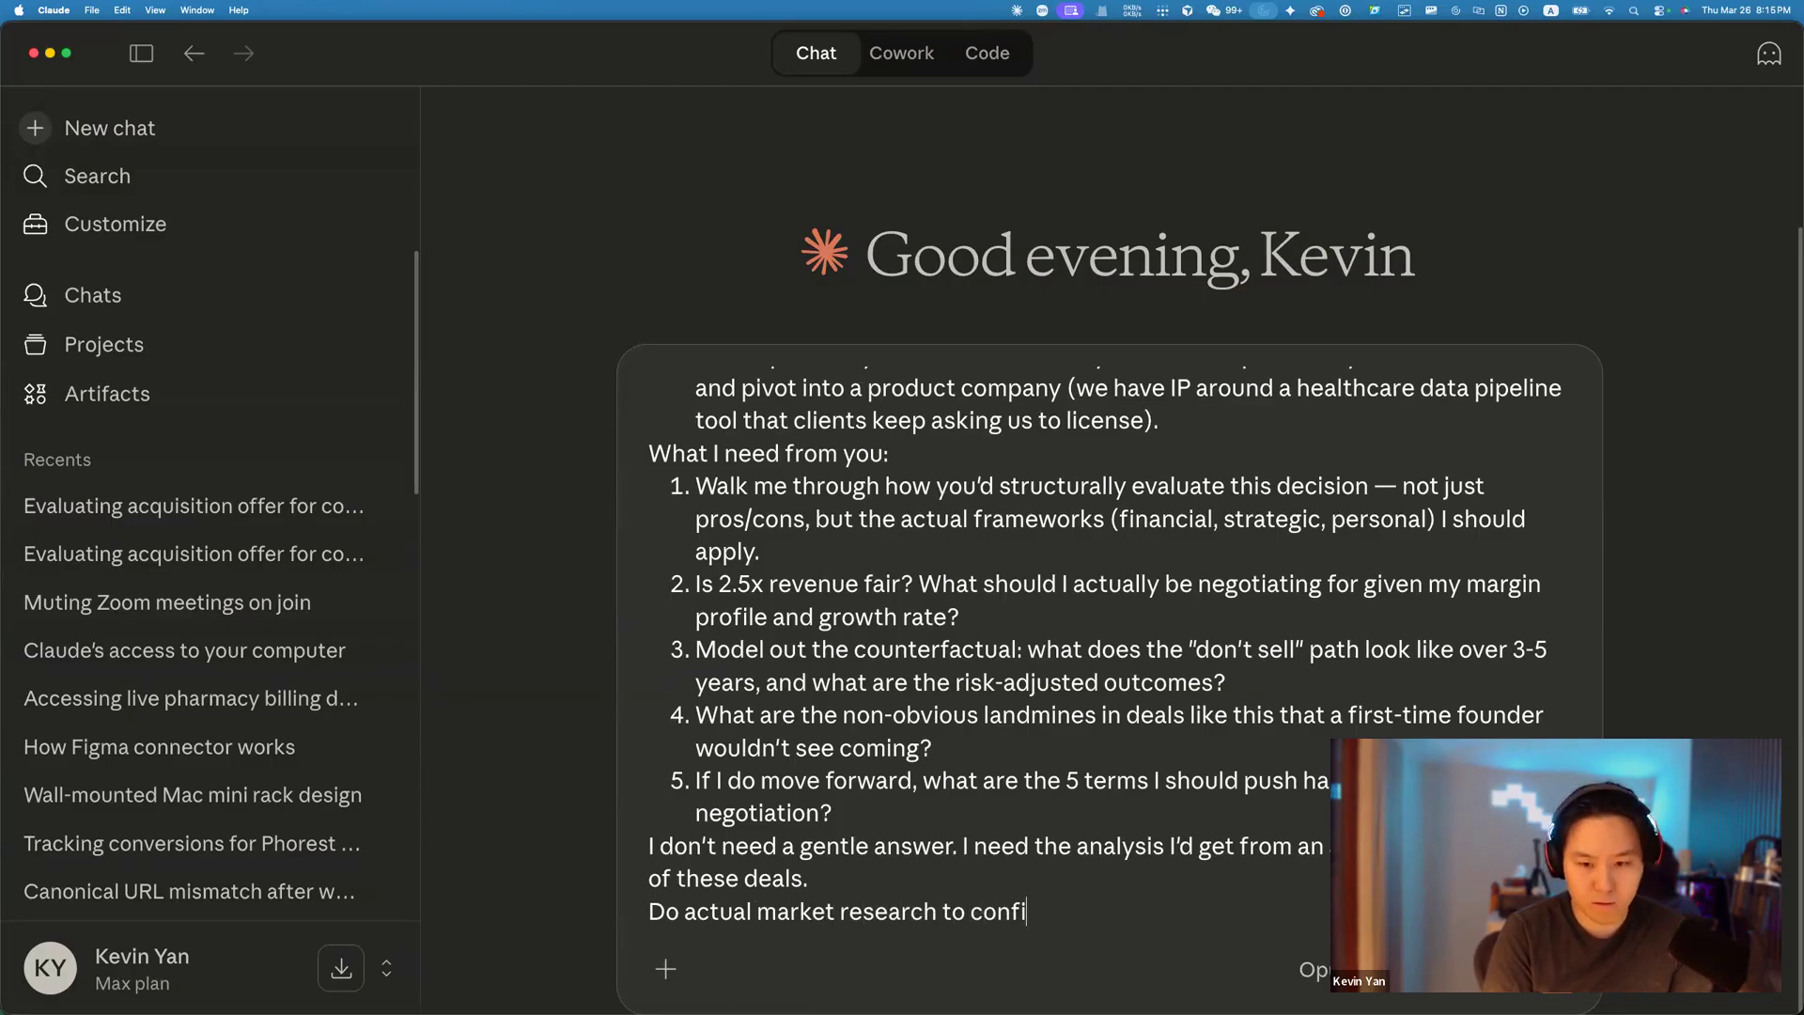
key("Return")
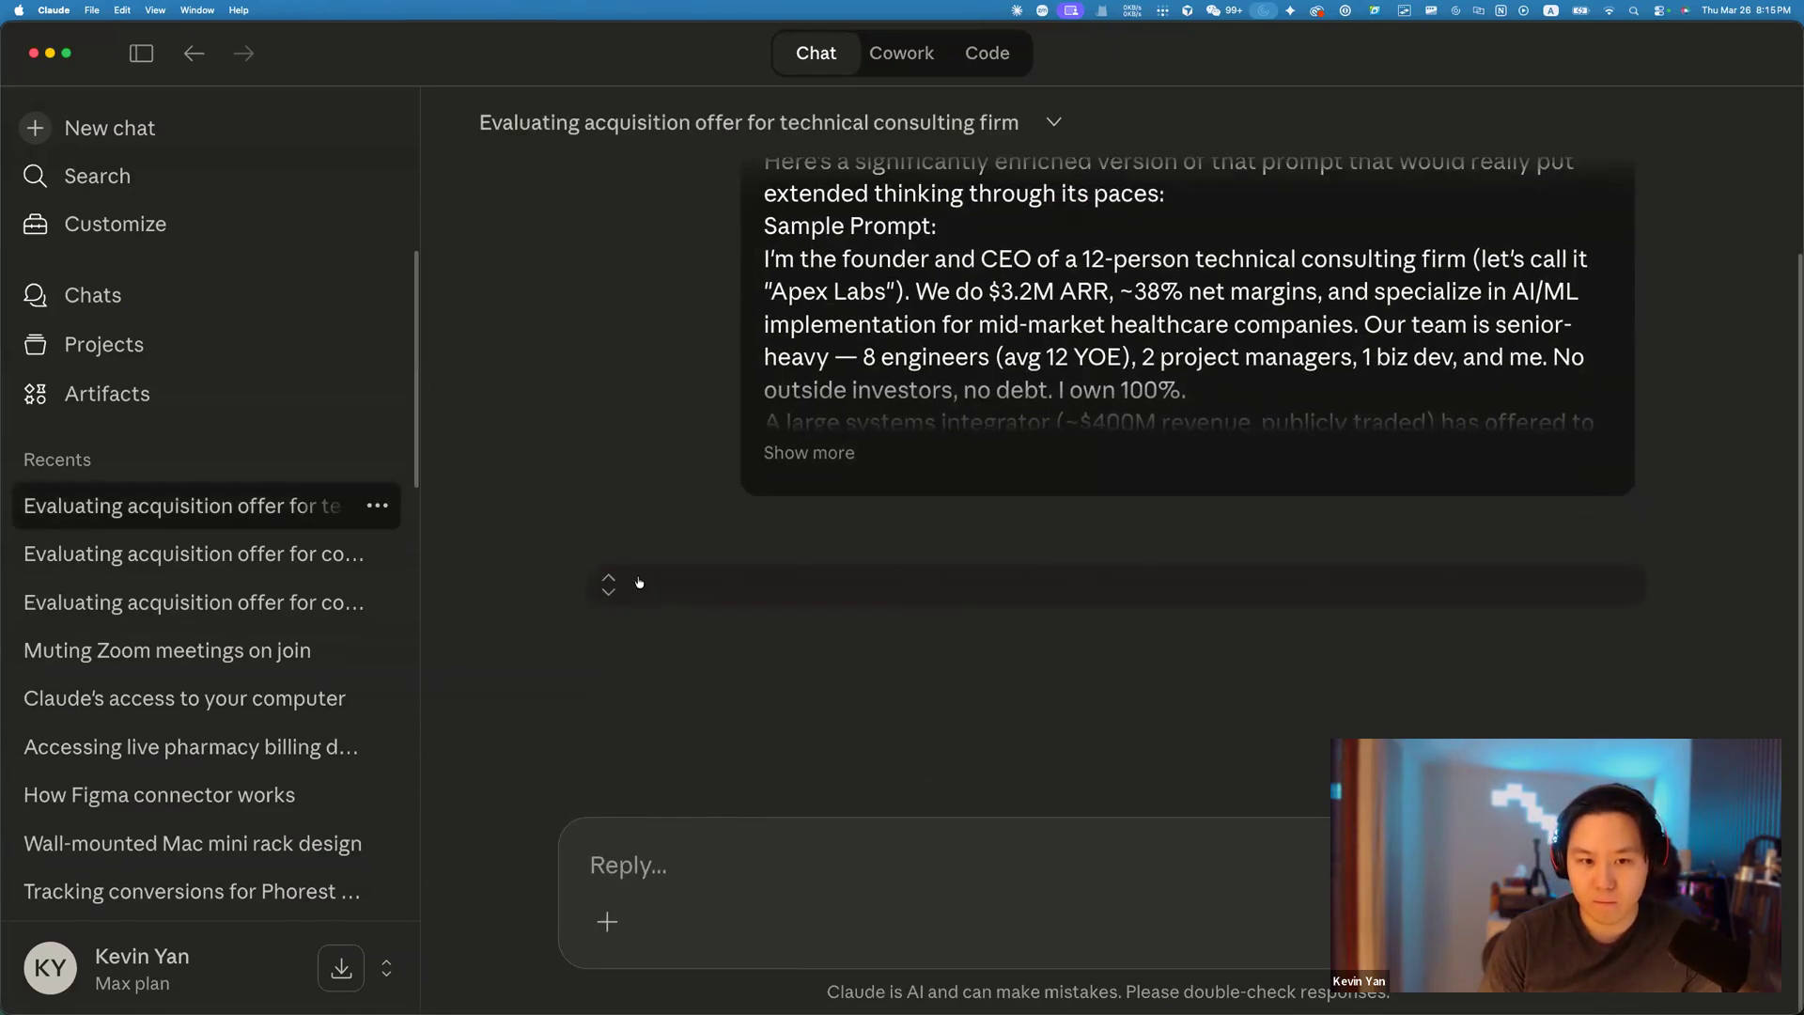
left_click(625, 584)
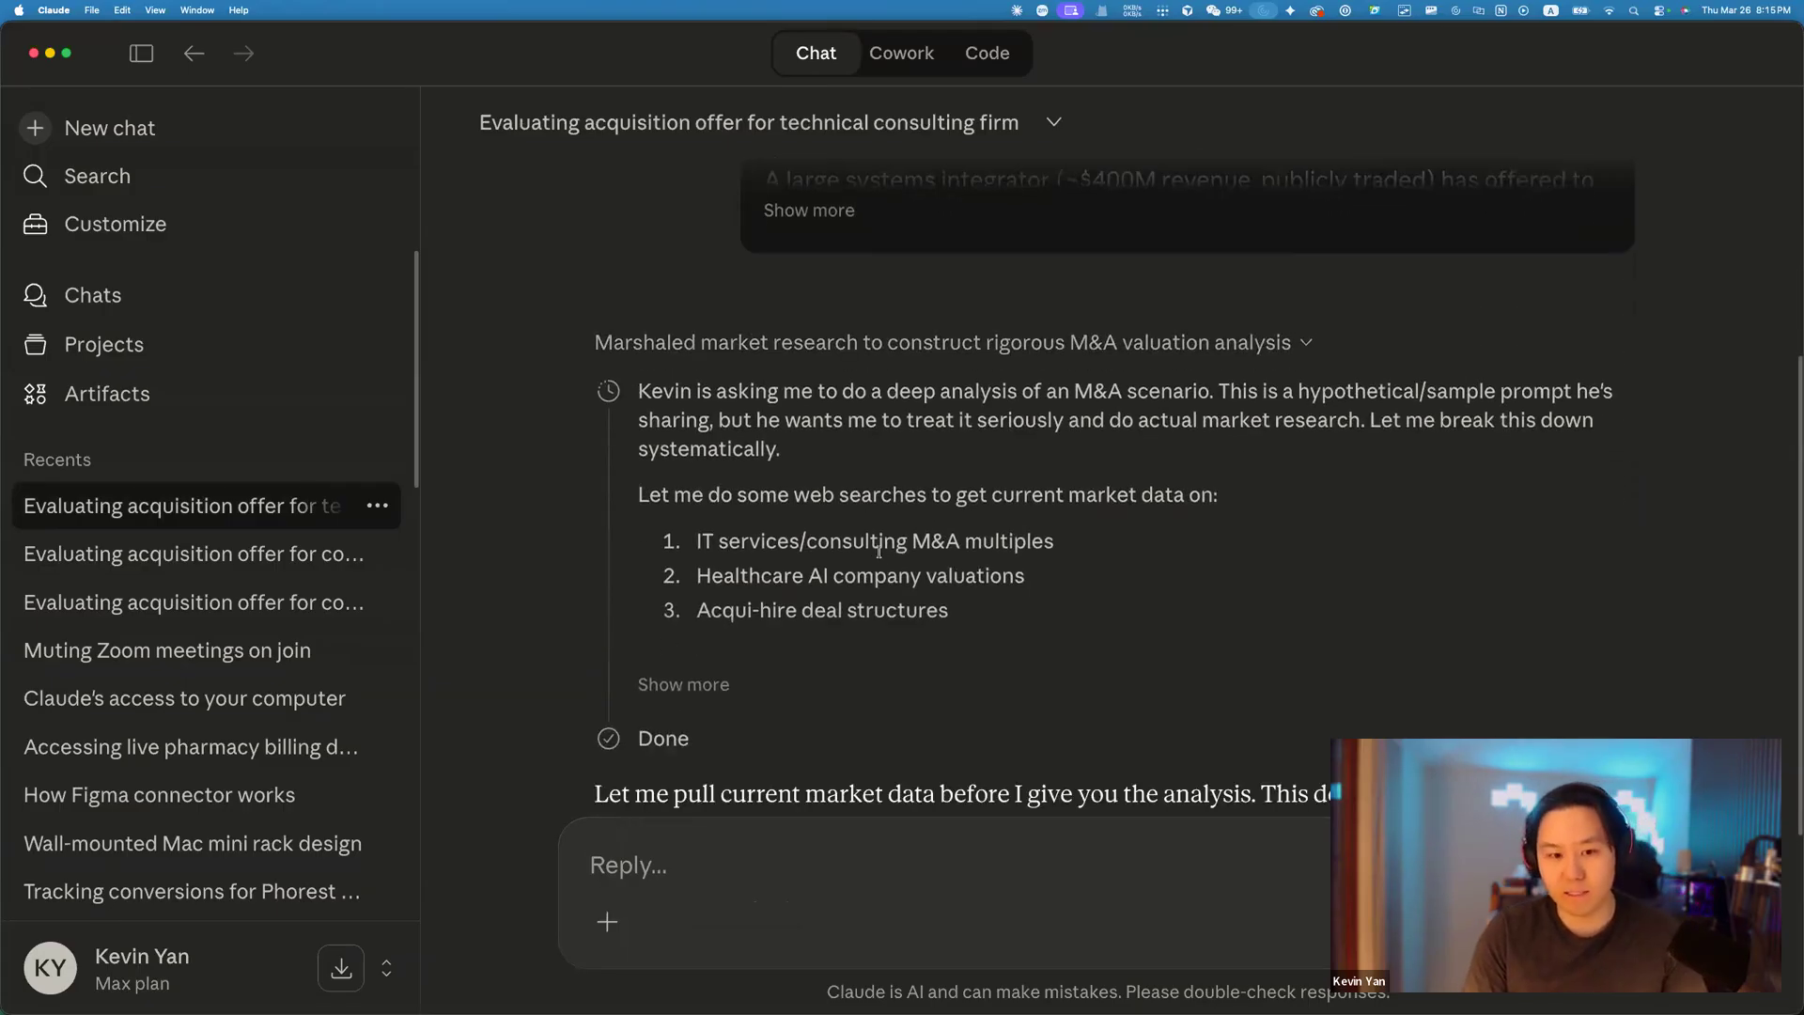
left_click(683, 681)
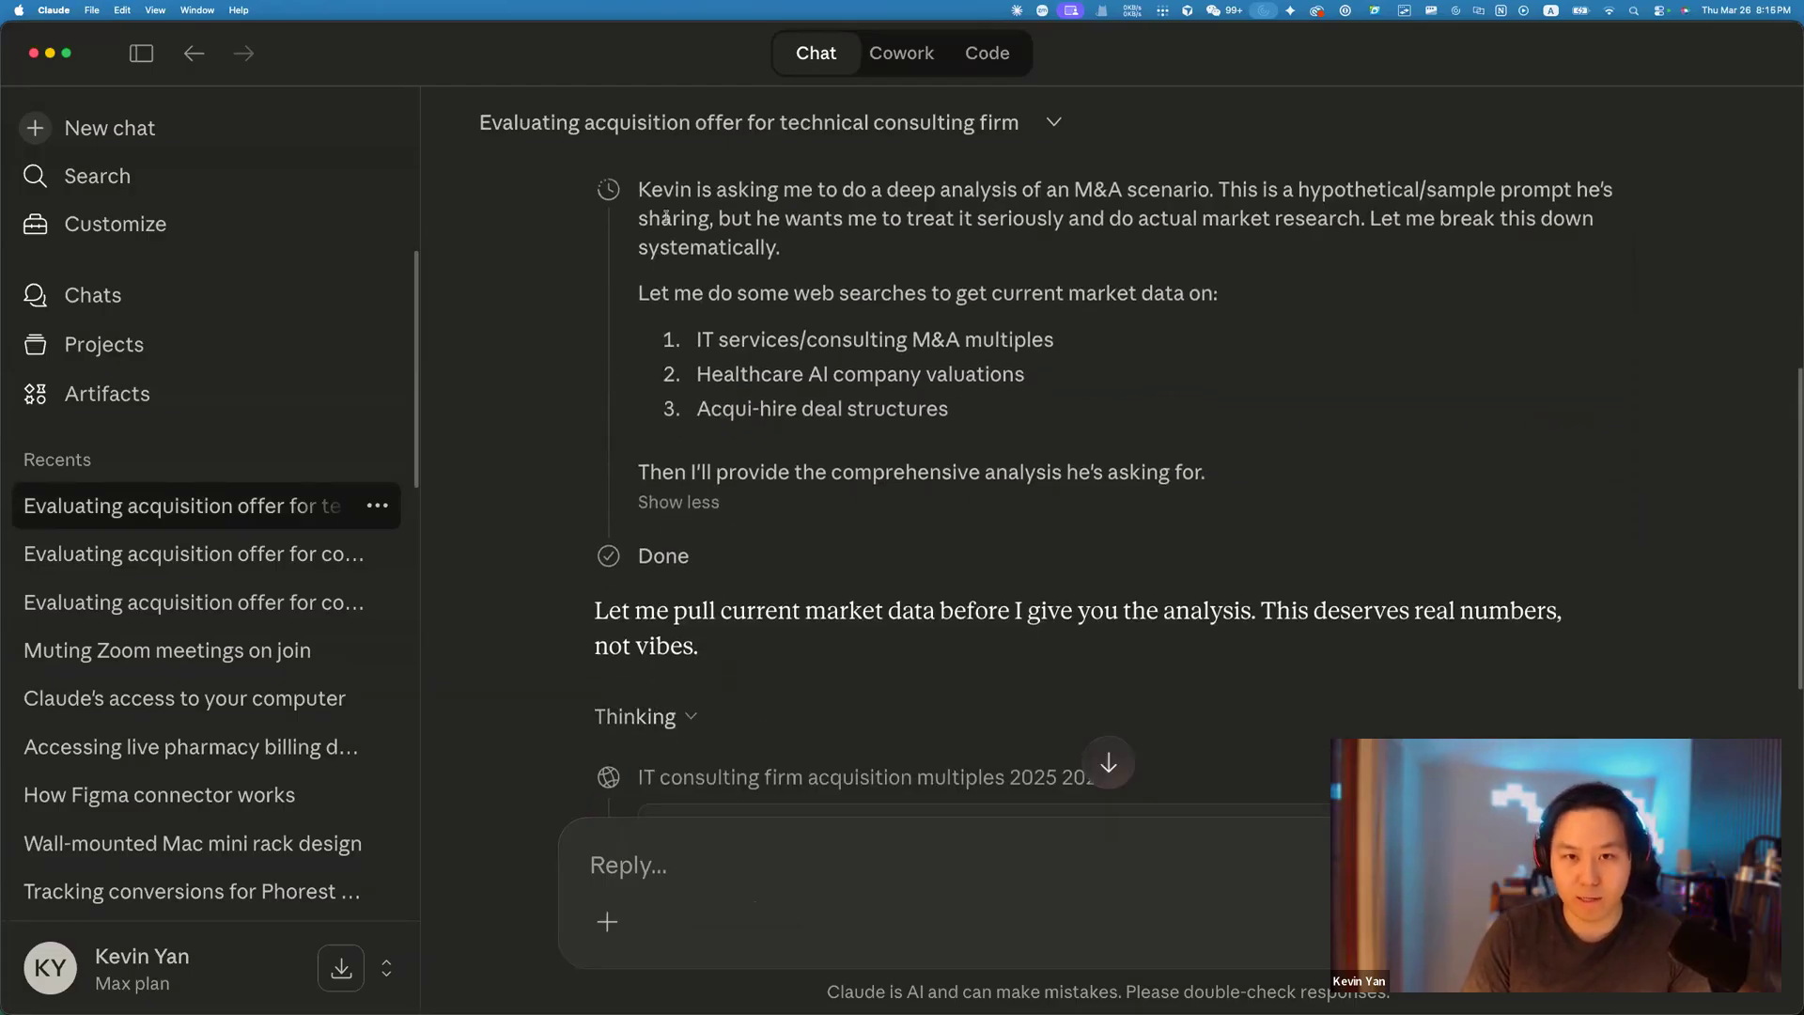
scroll(742, 404, "up", 3)
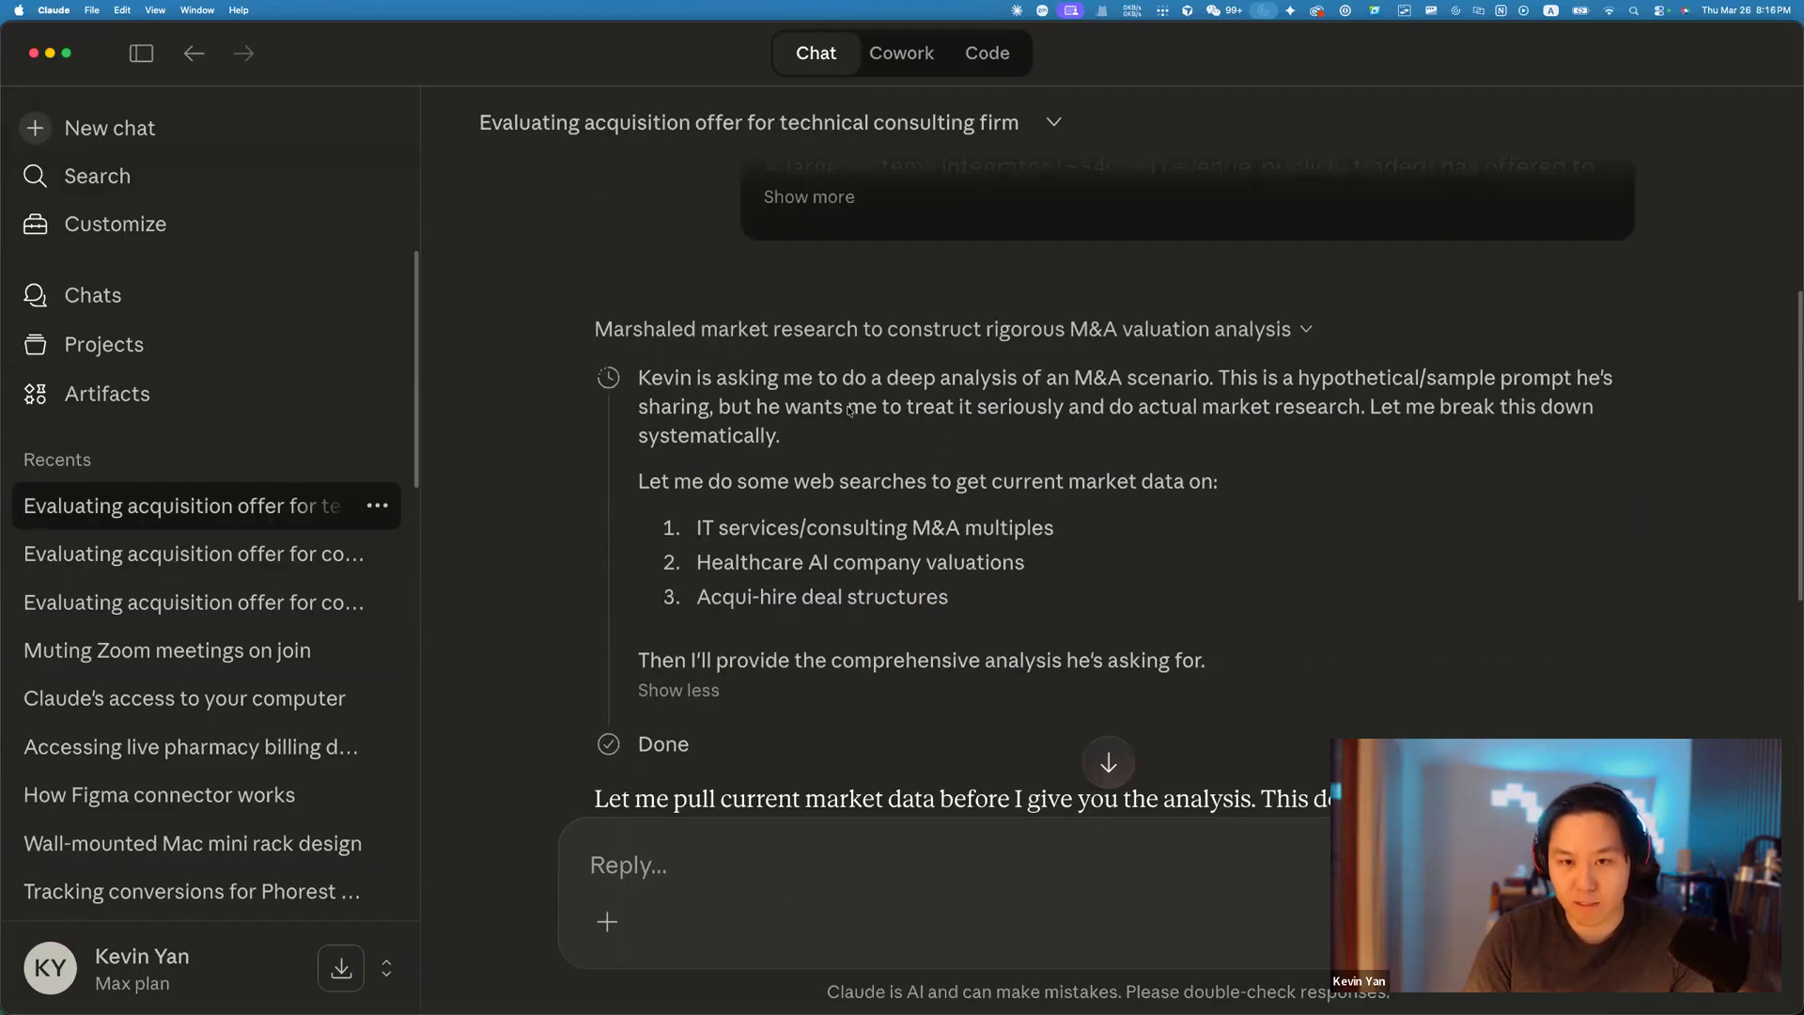
scroll(648, 346, "down", 1)
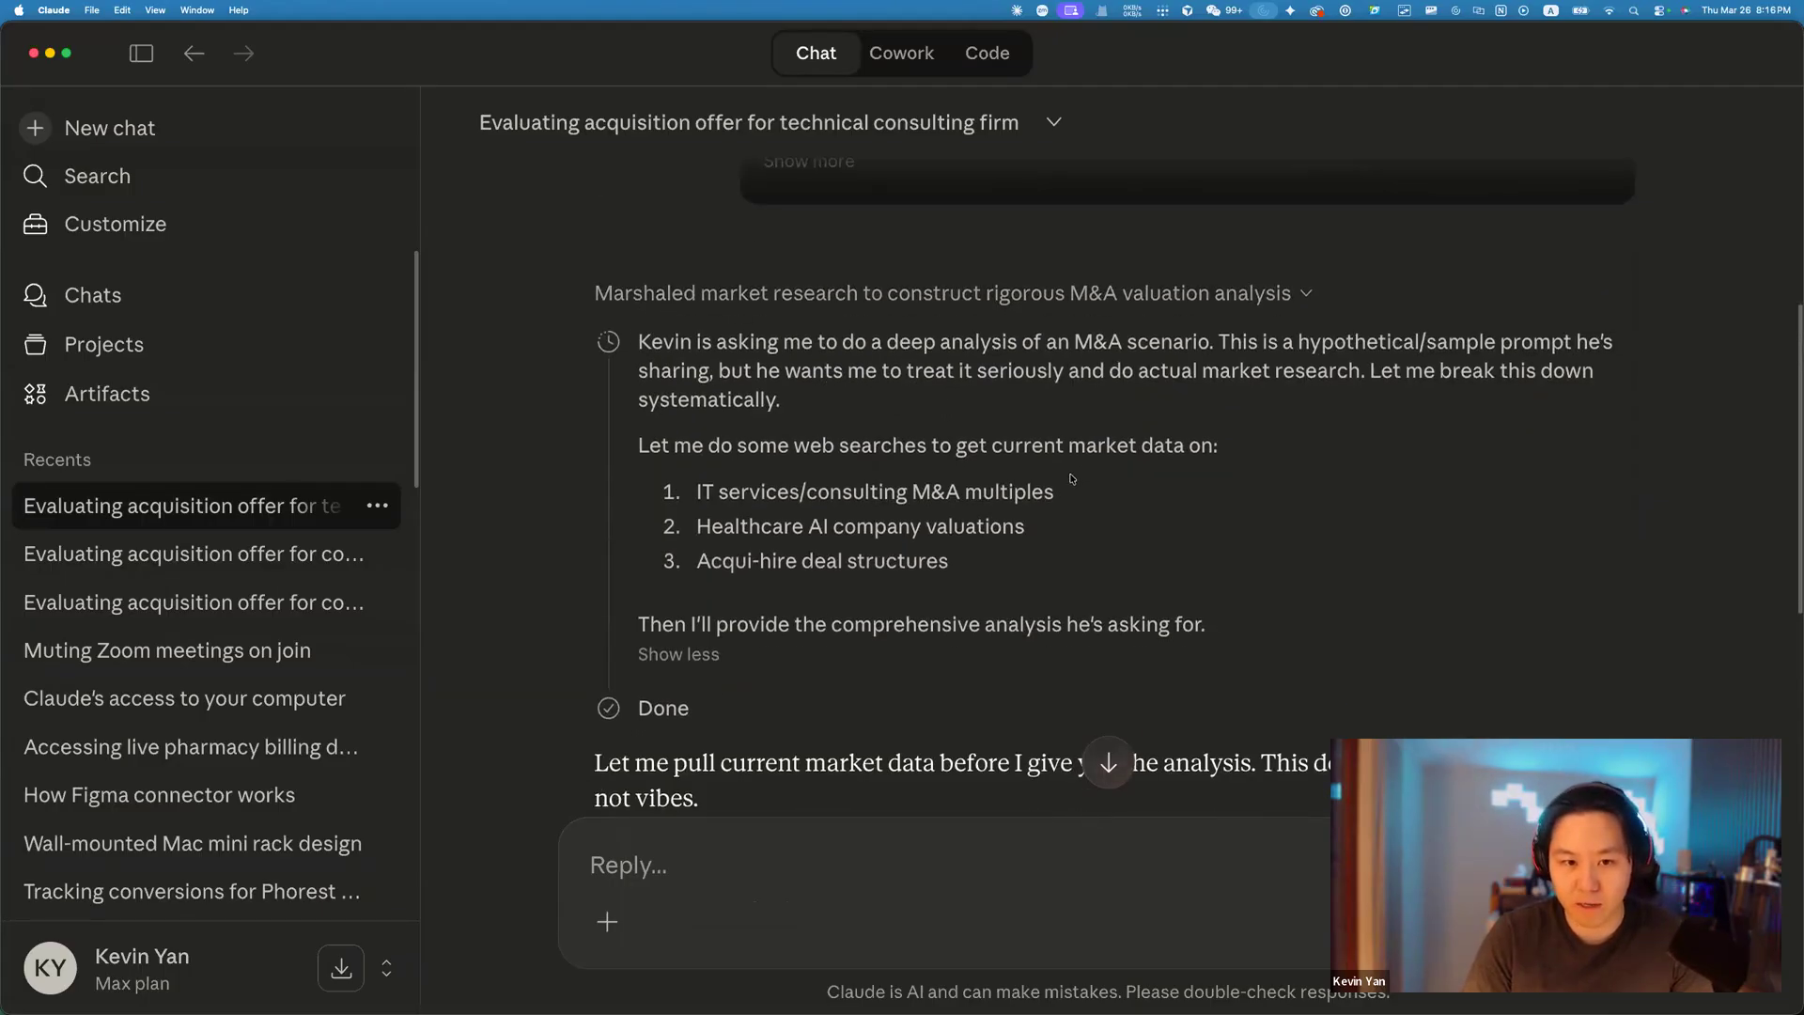
scroll(1068, 483, "down", 3)
left_click_drag(596, 498, 869, 544)
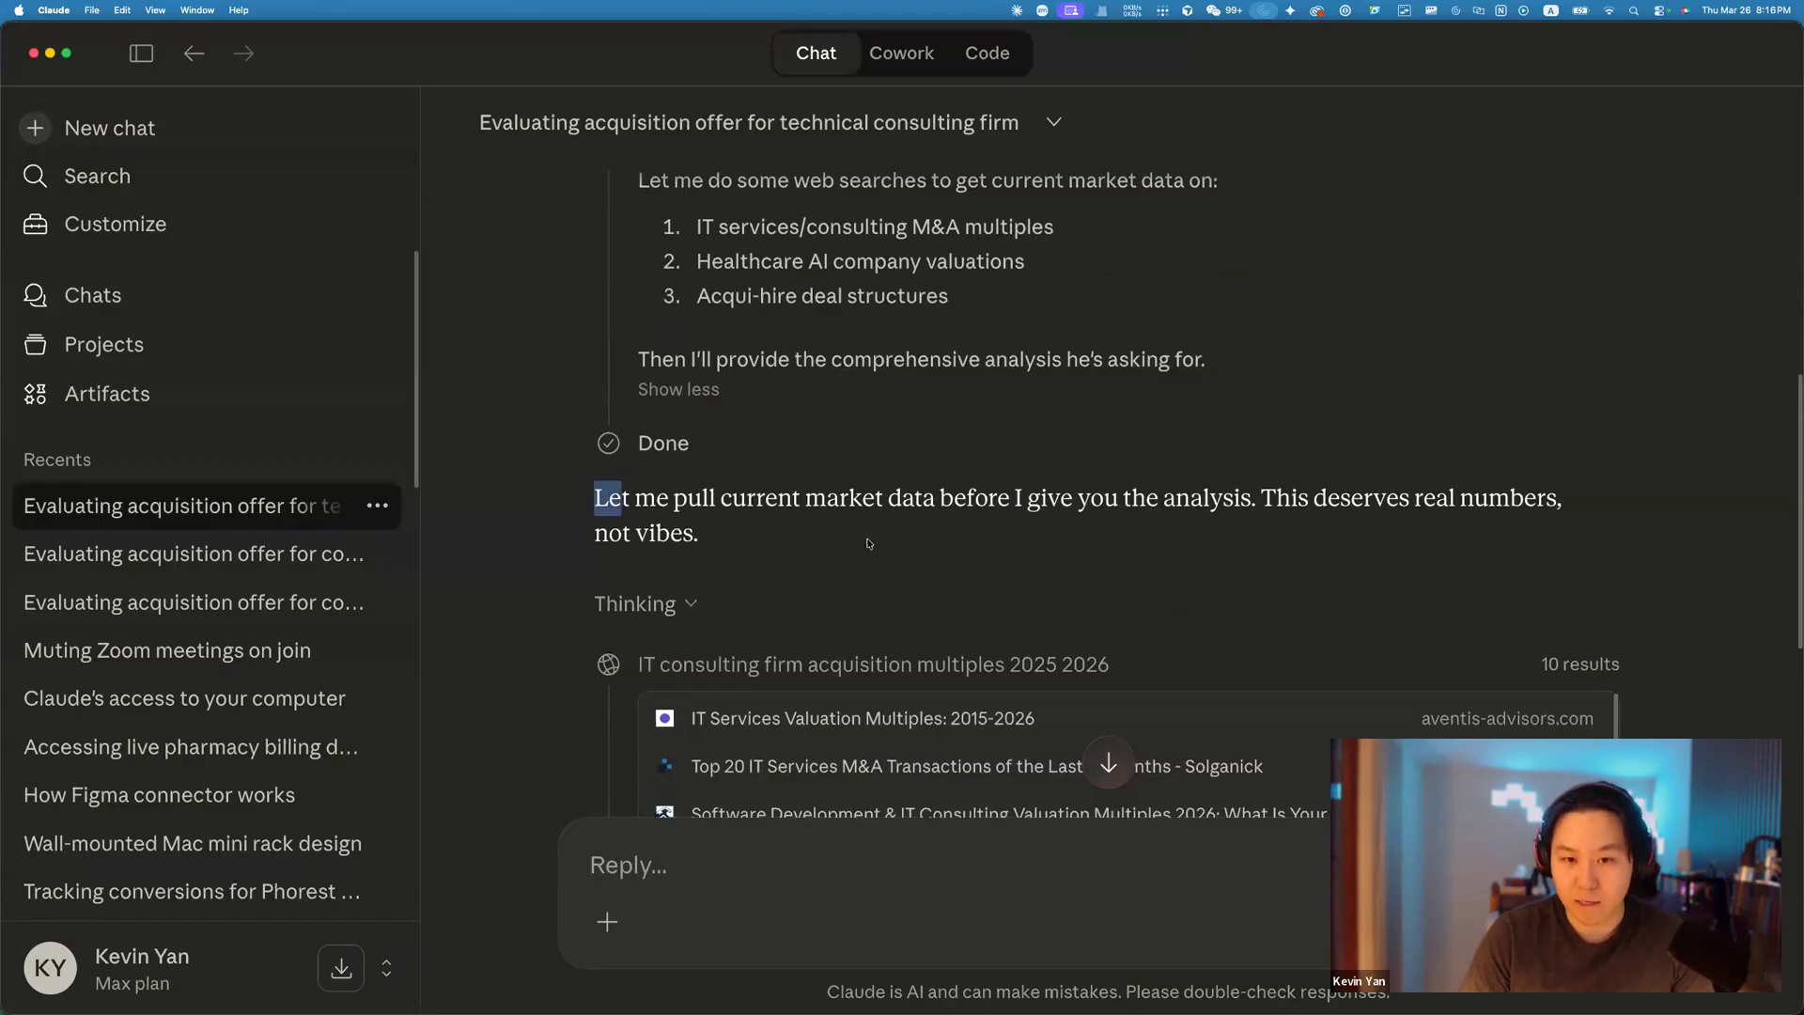
scroll(1492, 480, "down", 3)
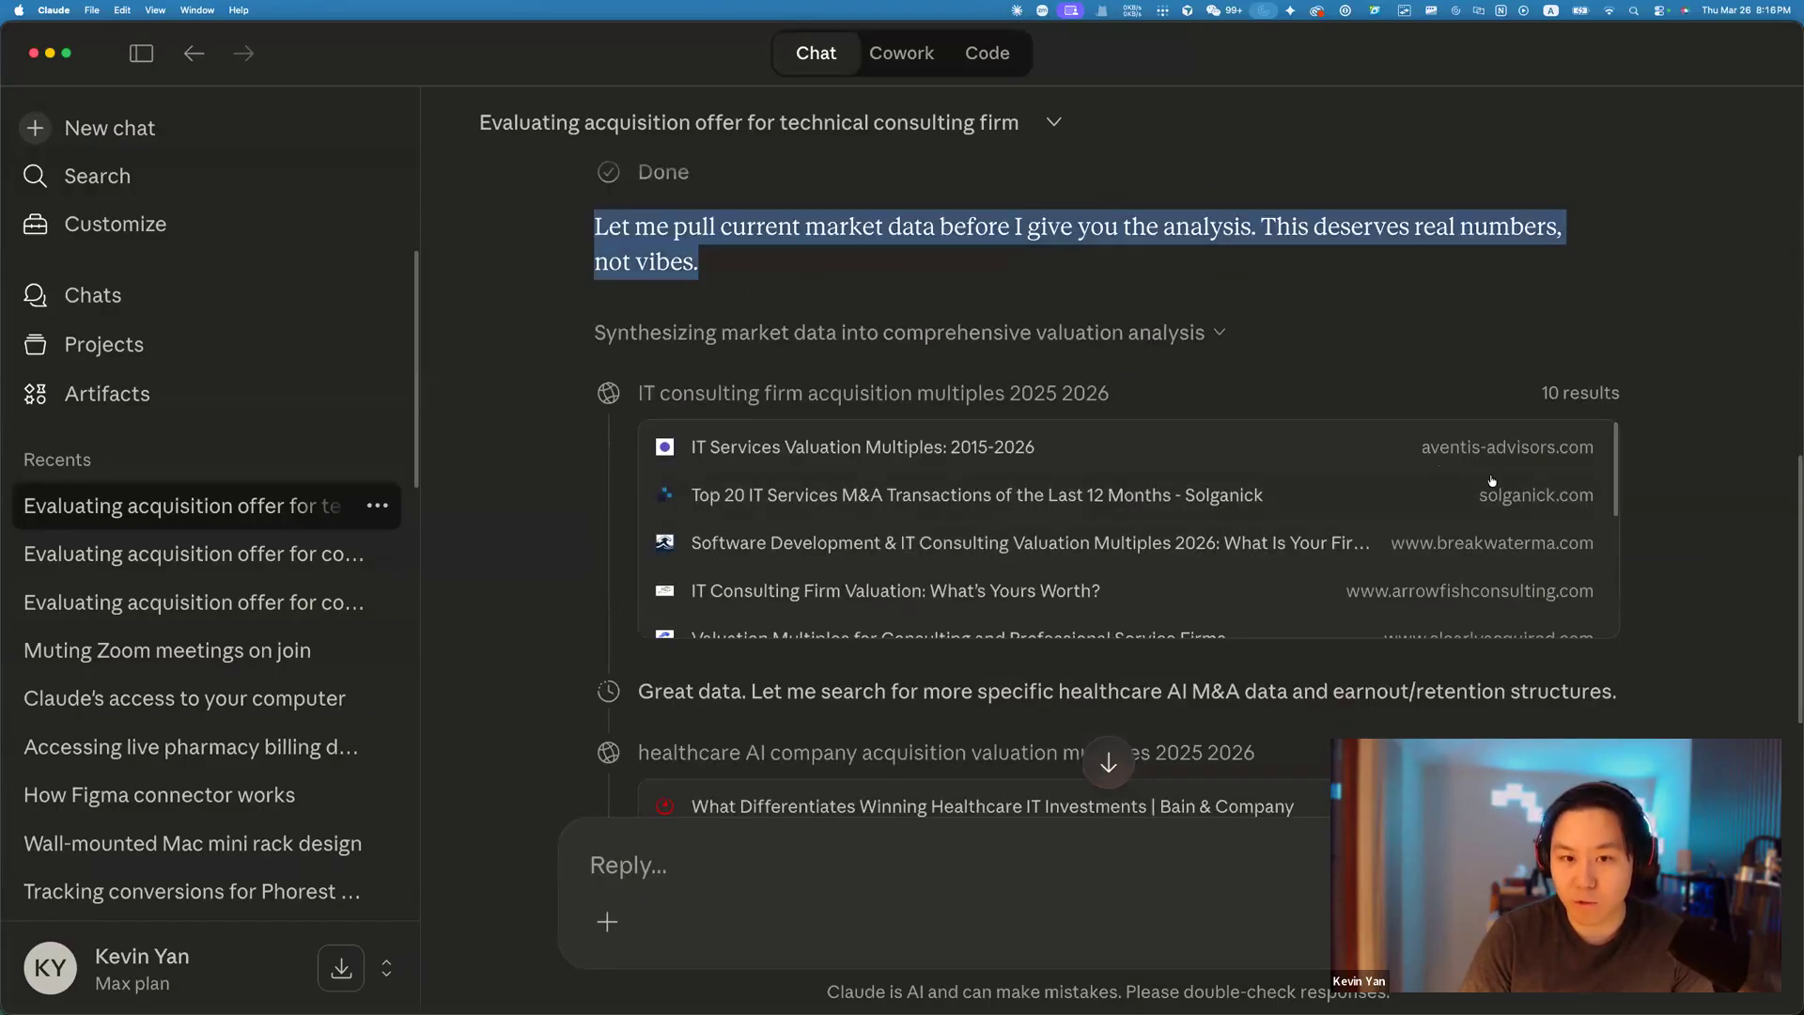
scroll(1492, 480, "down", 4)
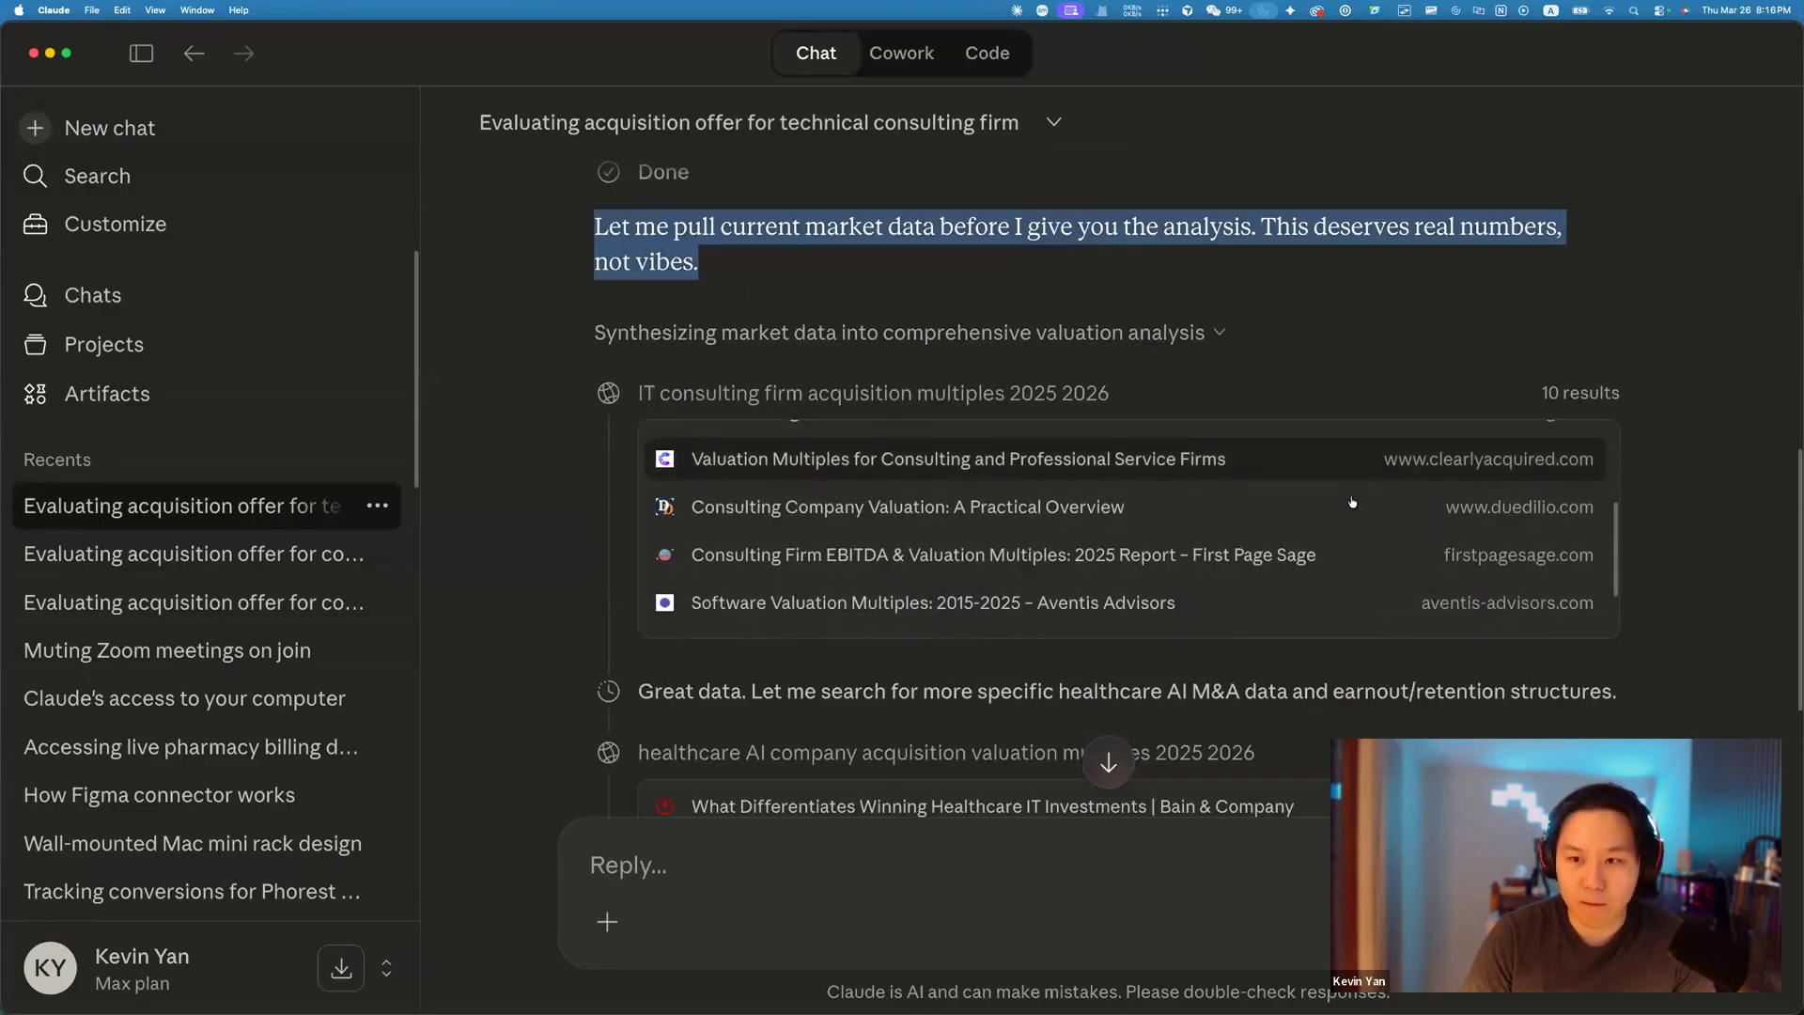
scroll(1353, 502, "down", 2)
scroll(1503, 466, "down", 2)
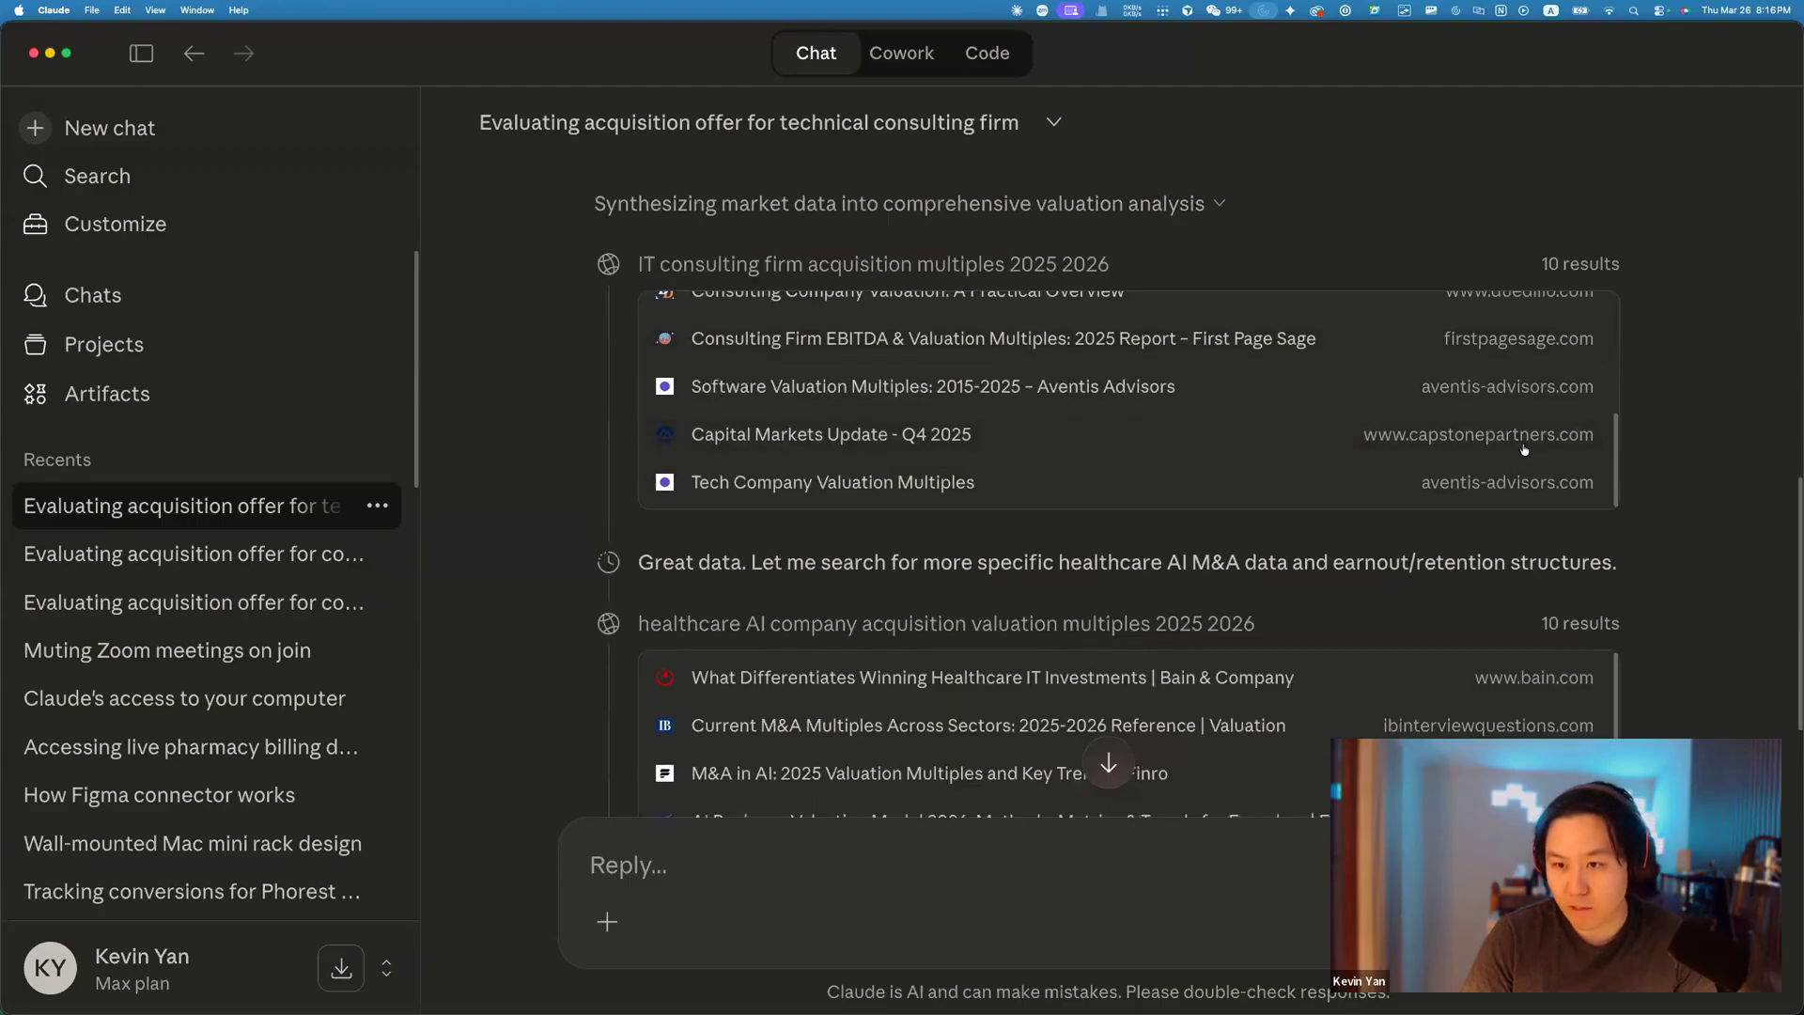
scroll(1524, 441, "up", 5)
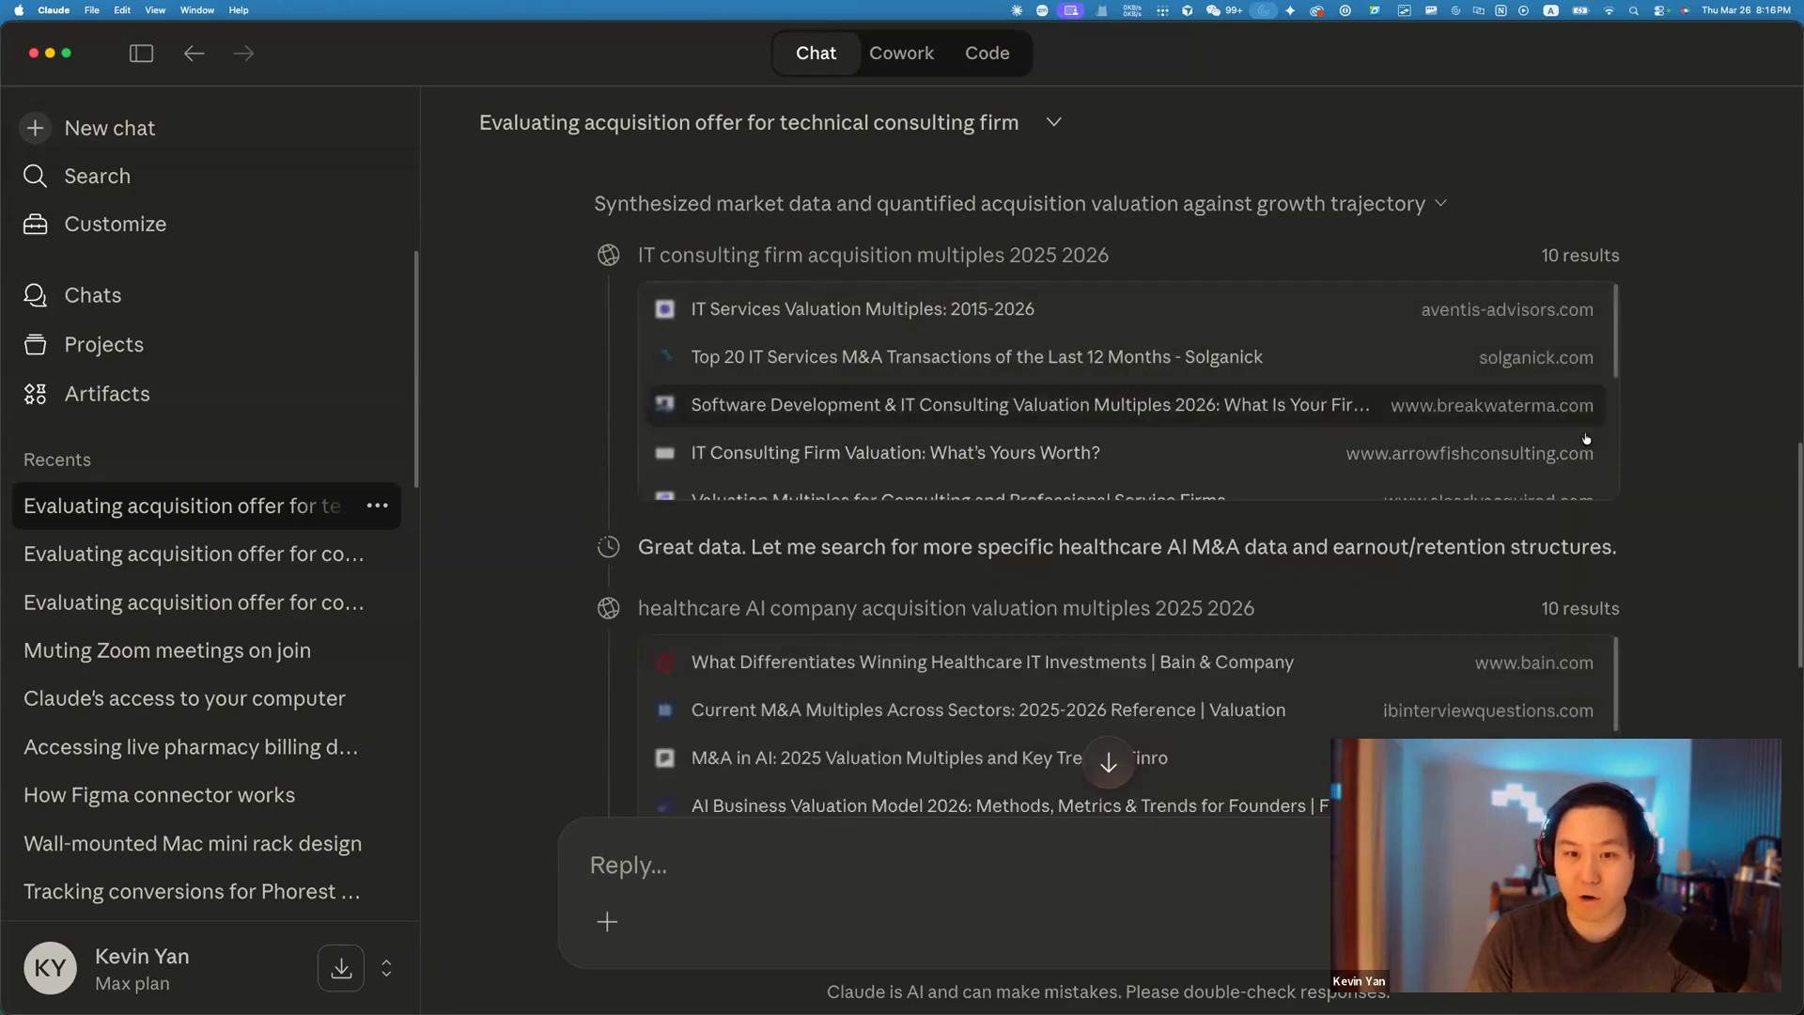
scroll(1663, 471, "down", 1)
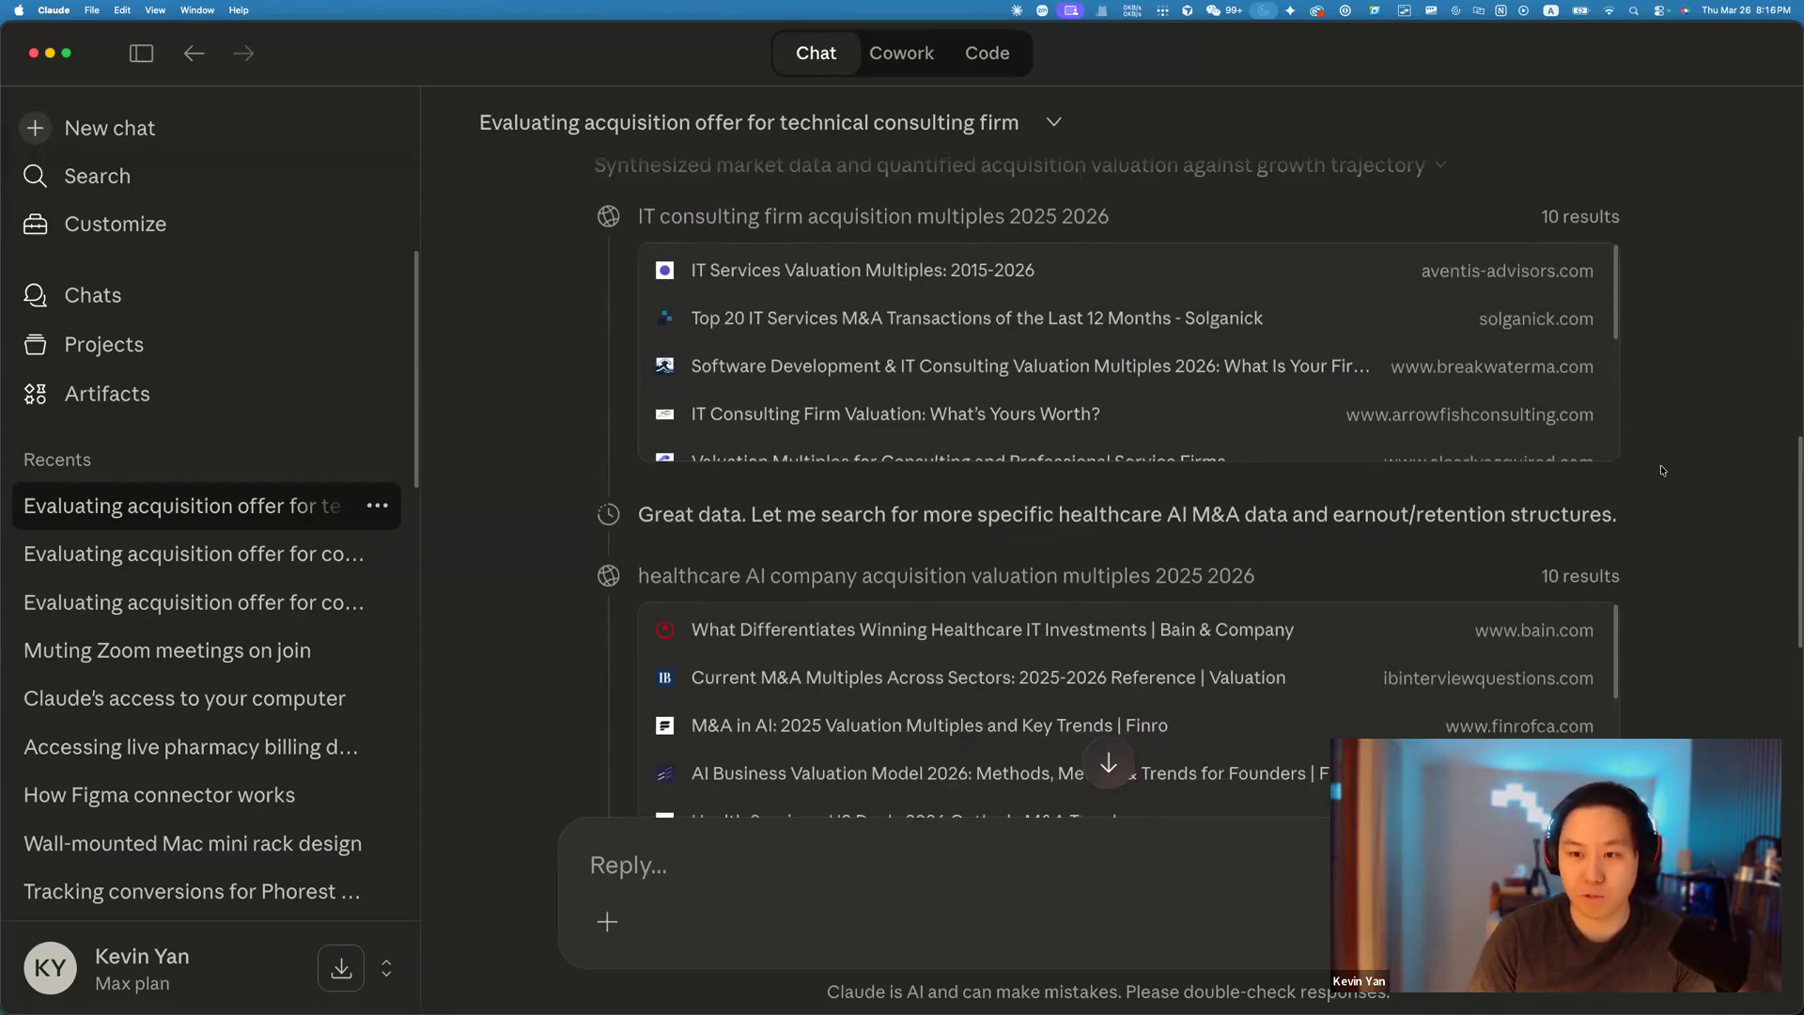
scroll(1656, 535, "down", 1)
scroll(1460, 483, "down", 3)
scroll(1400, 545, "down", 2)
scroll(1387, 555, "down", 3)
scroll(1672, 535, "down", 5)
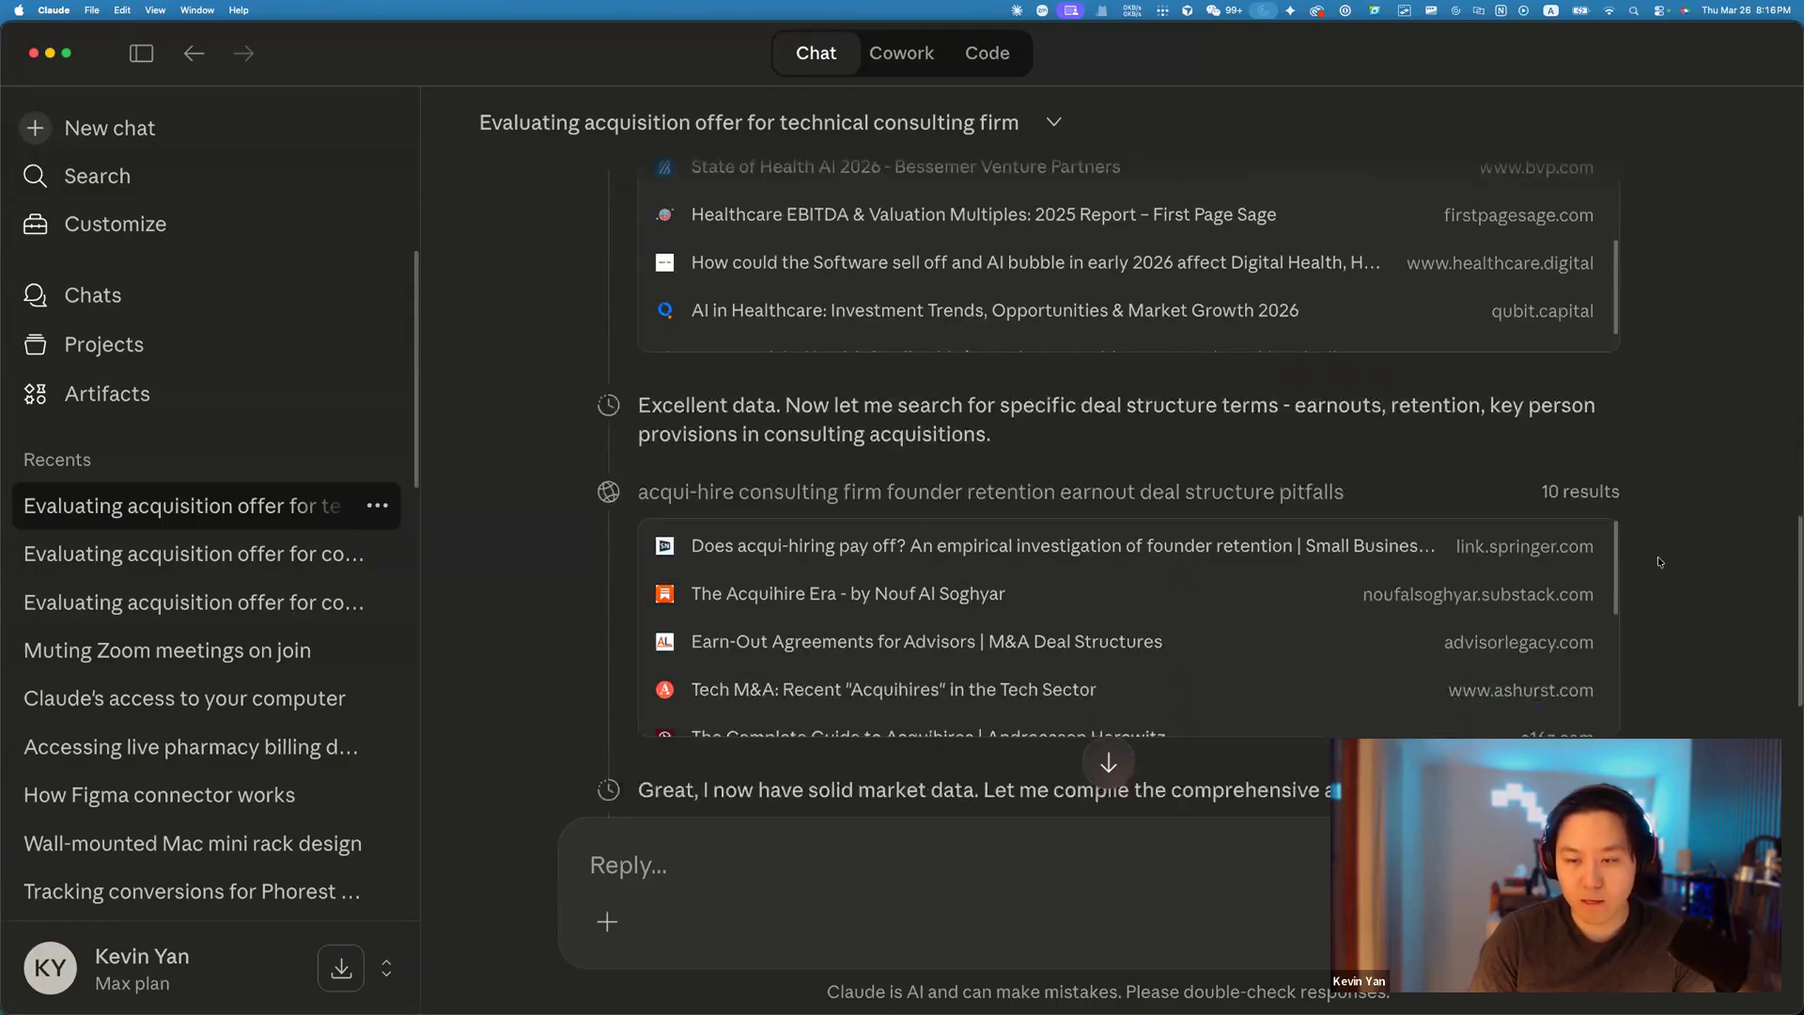
scroll(1635, 540, "down", 4)
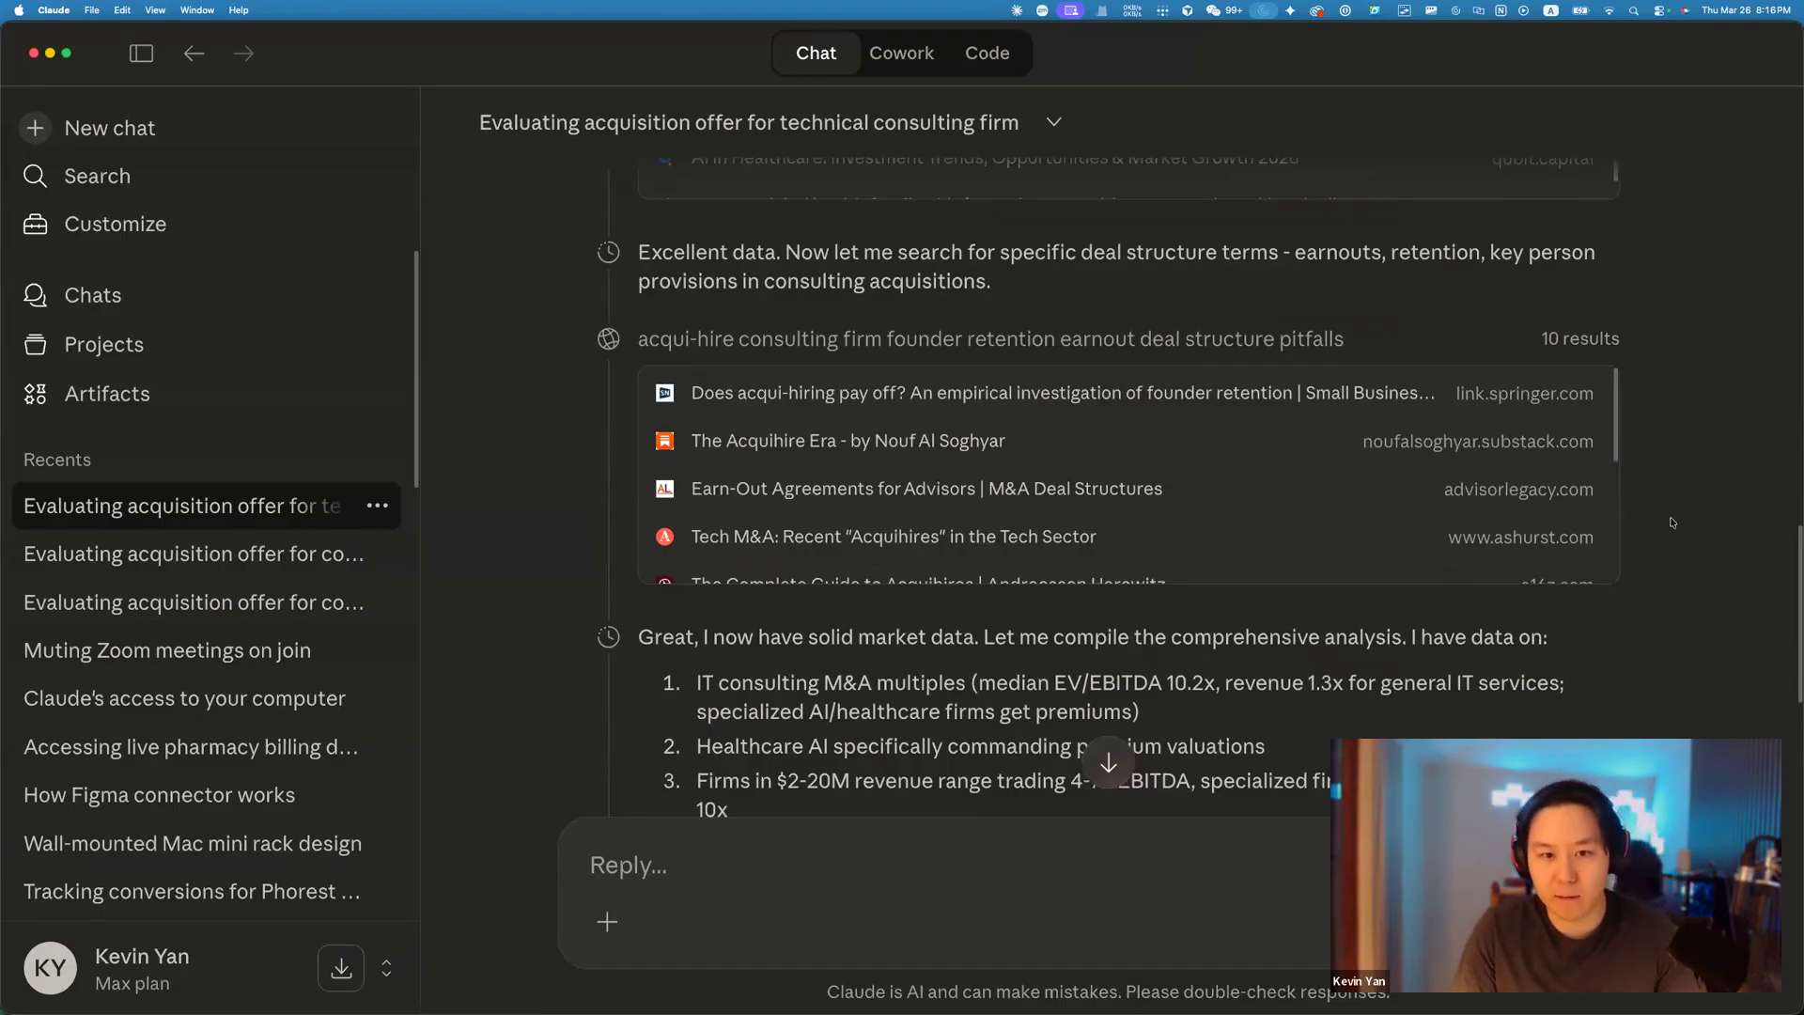
scroll(1590, 541, "down", 3)
scroll(1644, 603, "down", 1)
scroll(1640, 601, "down", 6)
scroll(1556, 517, "down", 4)
scroll(1556, 517, "down", 5)
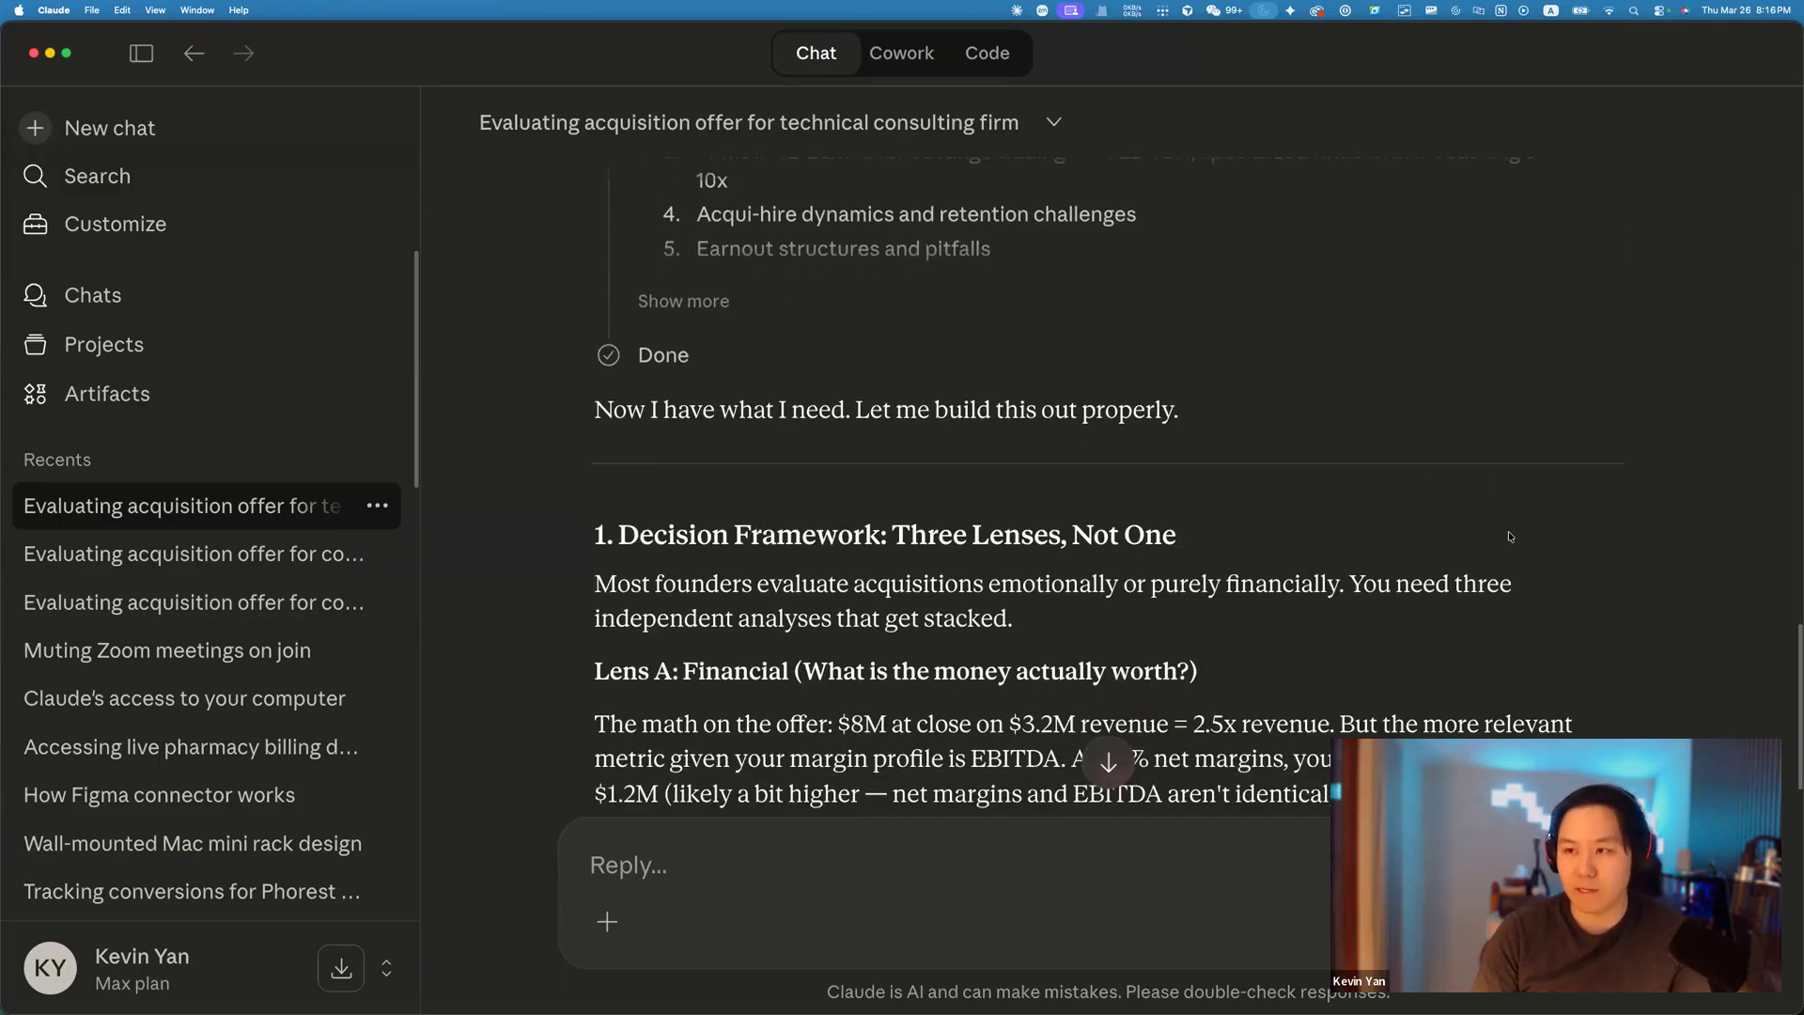
scroll(1510, 536, "down", 2)
scroll(1505, 526, "down", 3)
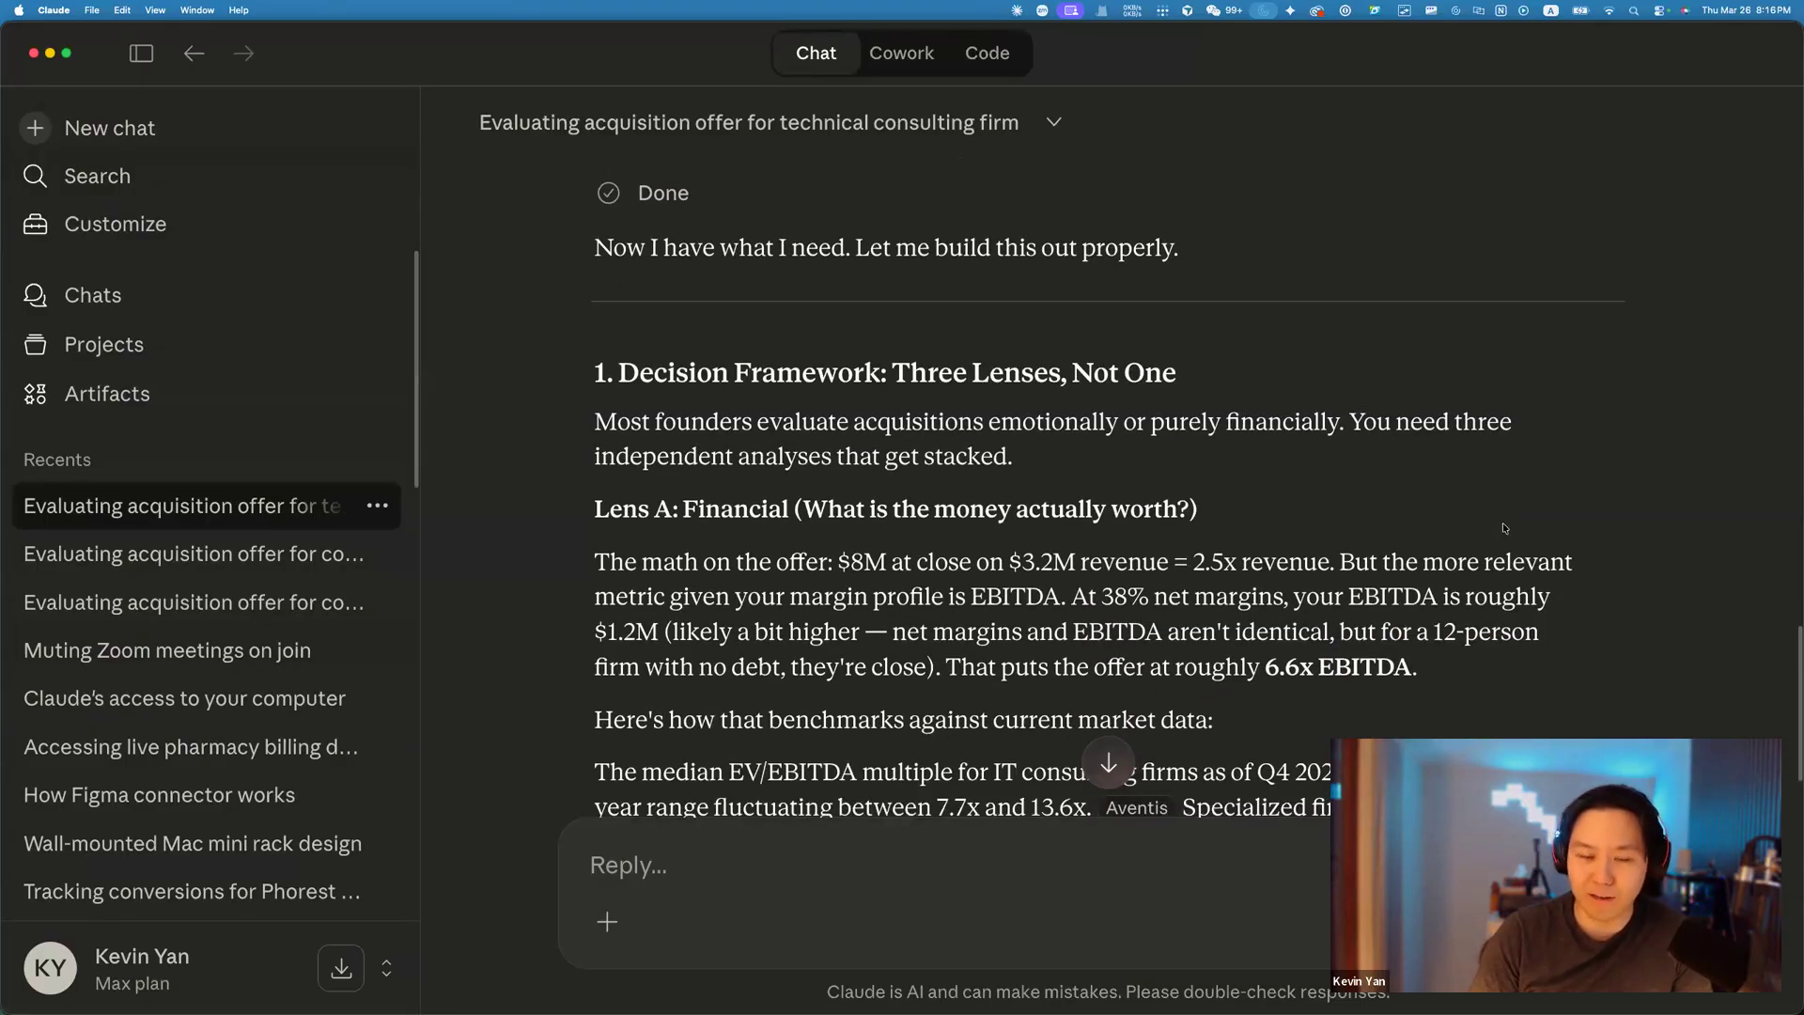
scroll(1503, 527, "down", 5)
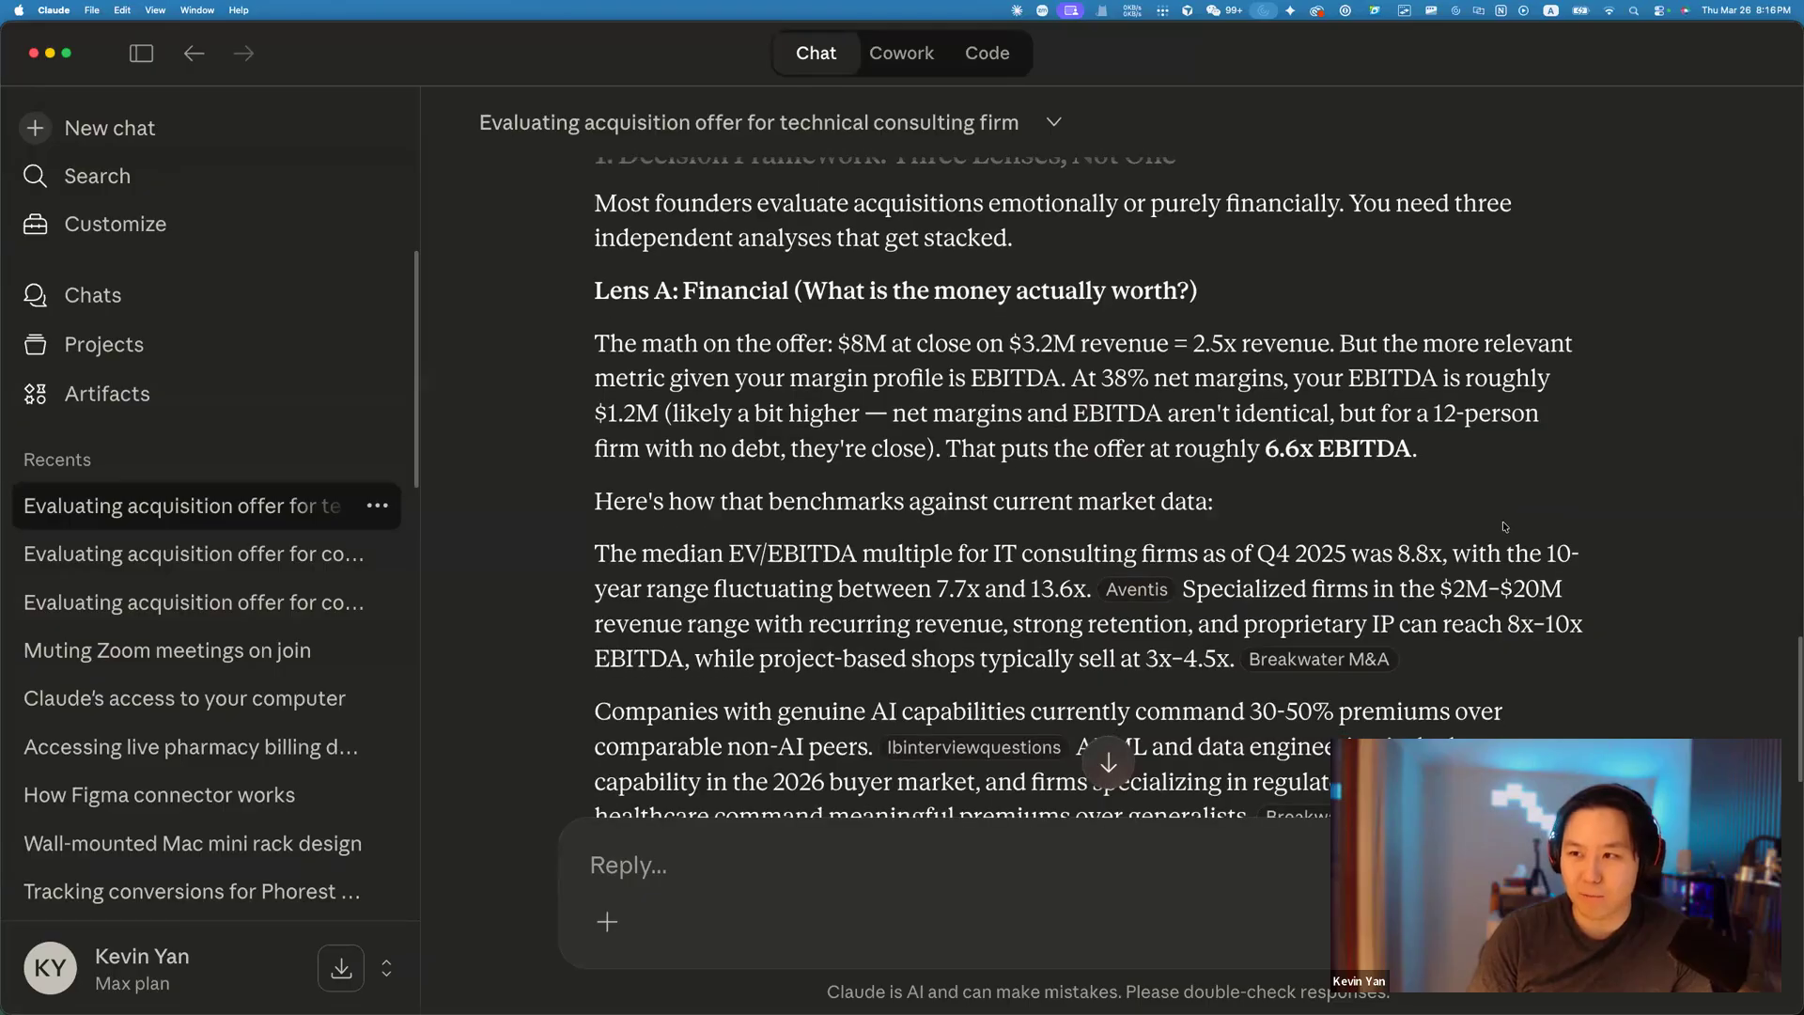
scroll(1501, 529, "down", 5)
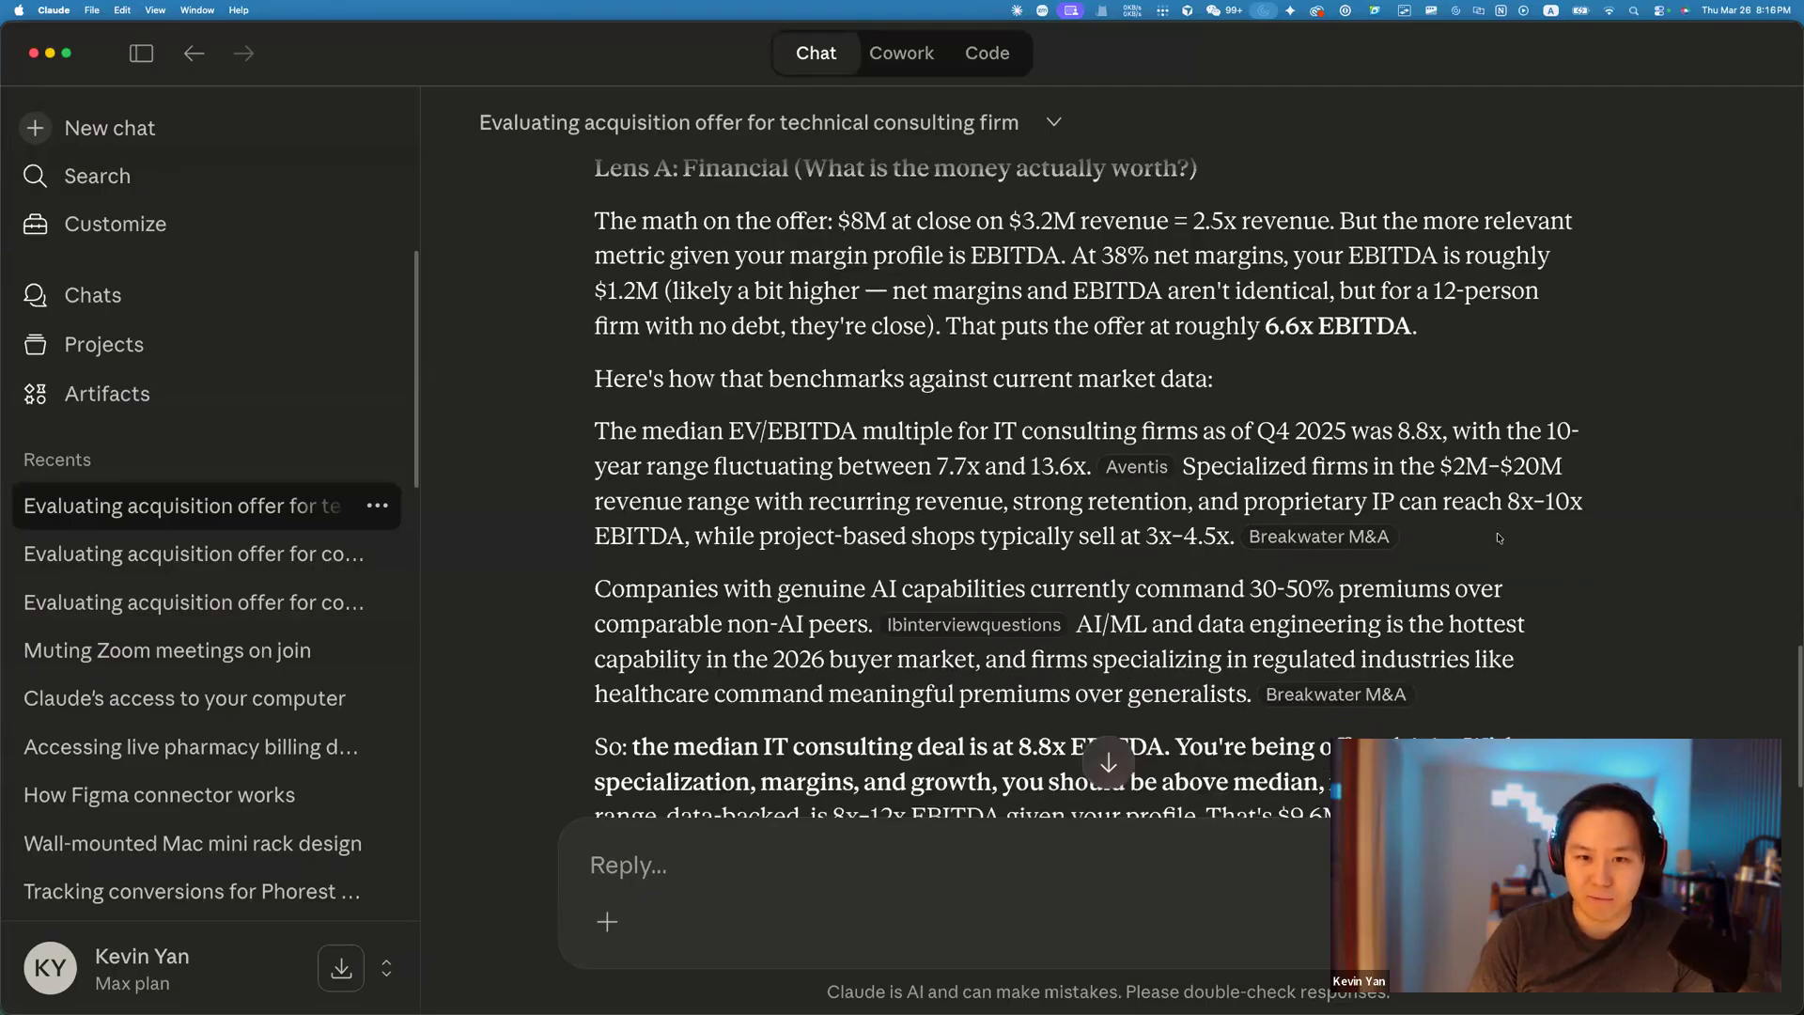
scroll(1497, 535, "down", 15)
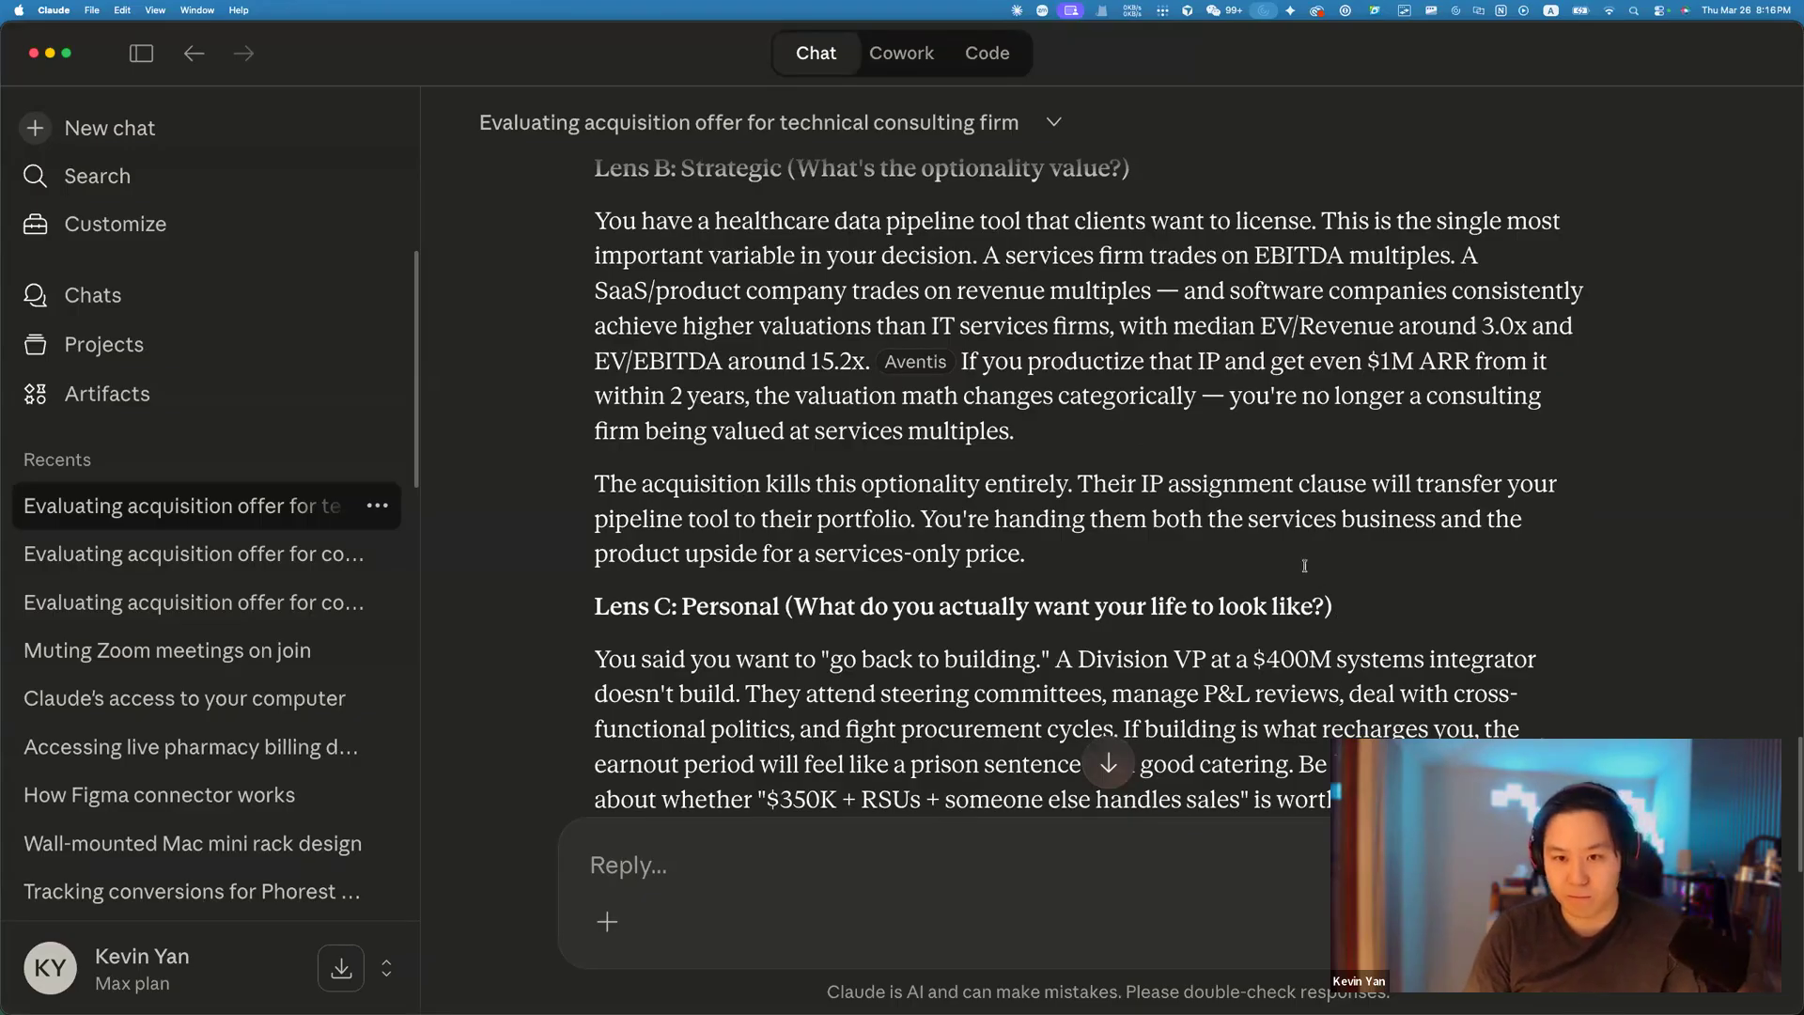
scroll(1308, 554, "down", 1)
scroll(1306, 533, "down", 7)
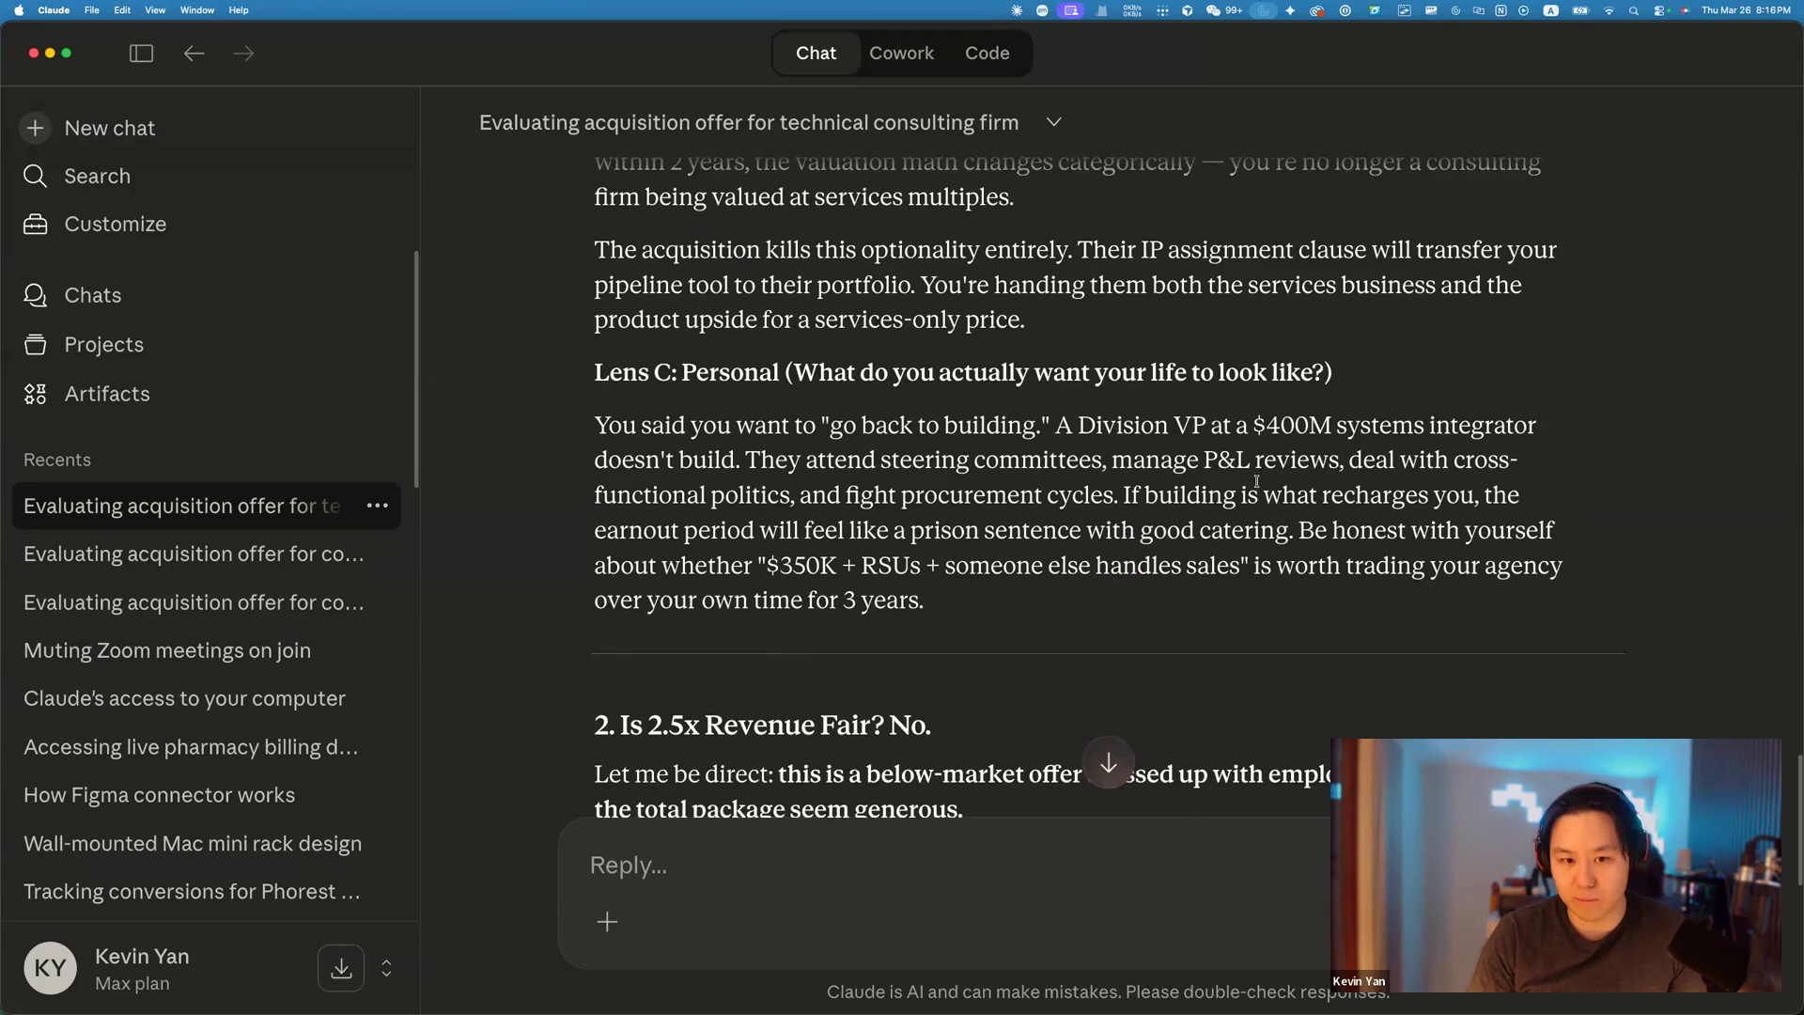
scroll(1257, 482, "down", 14)
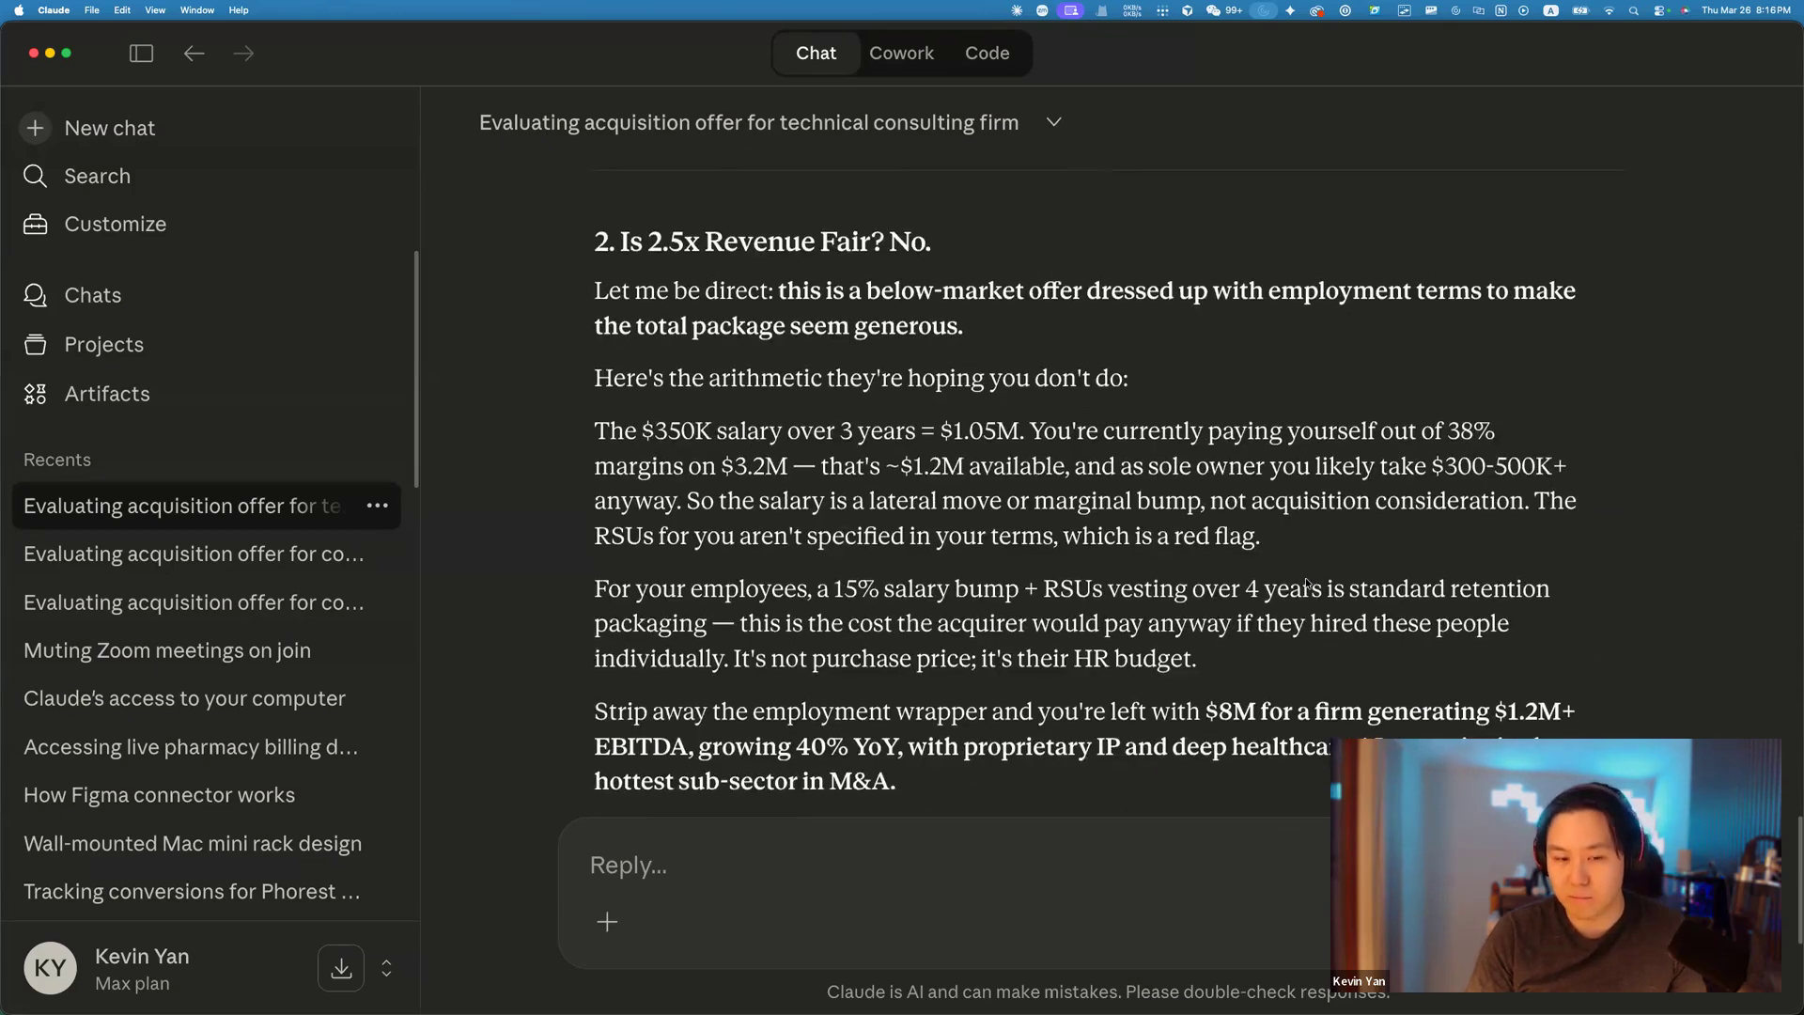
scroll(1307, 571, "down", 10)
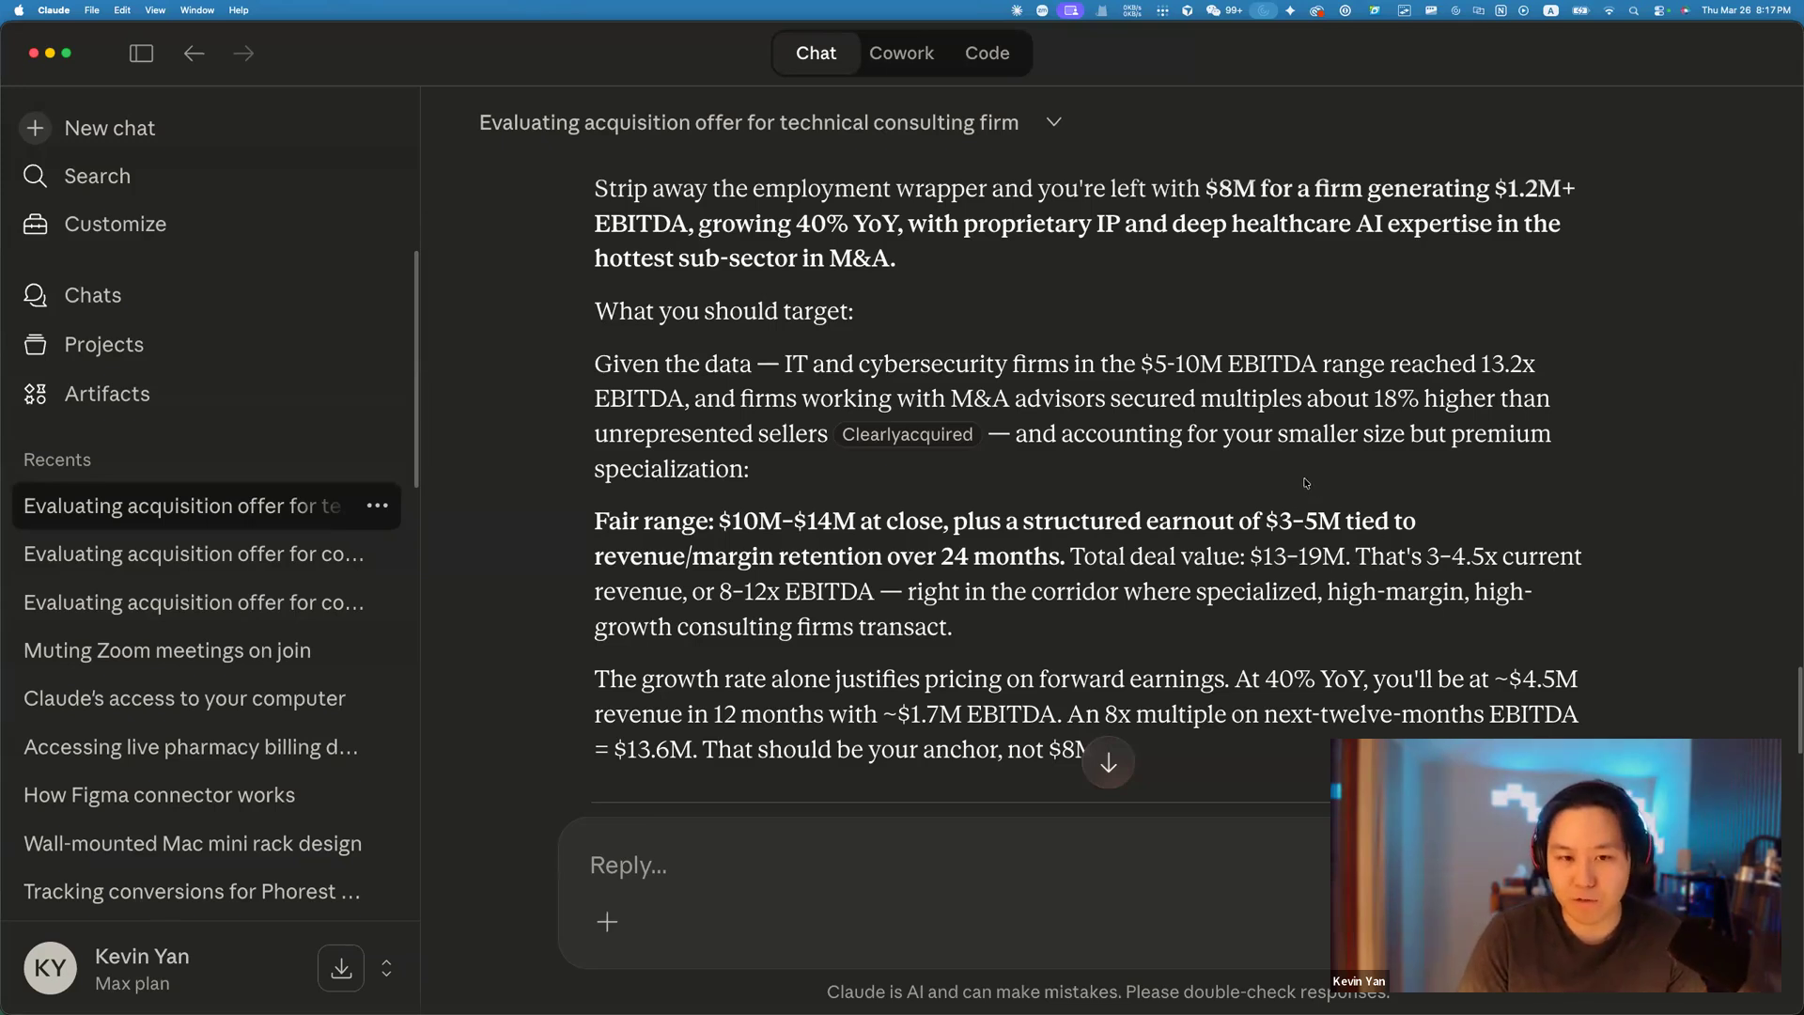
key("super+Tab")
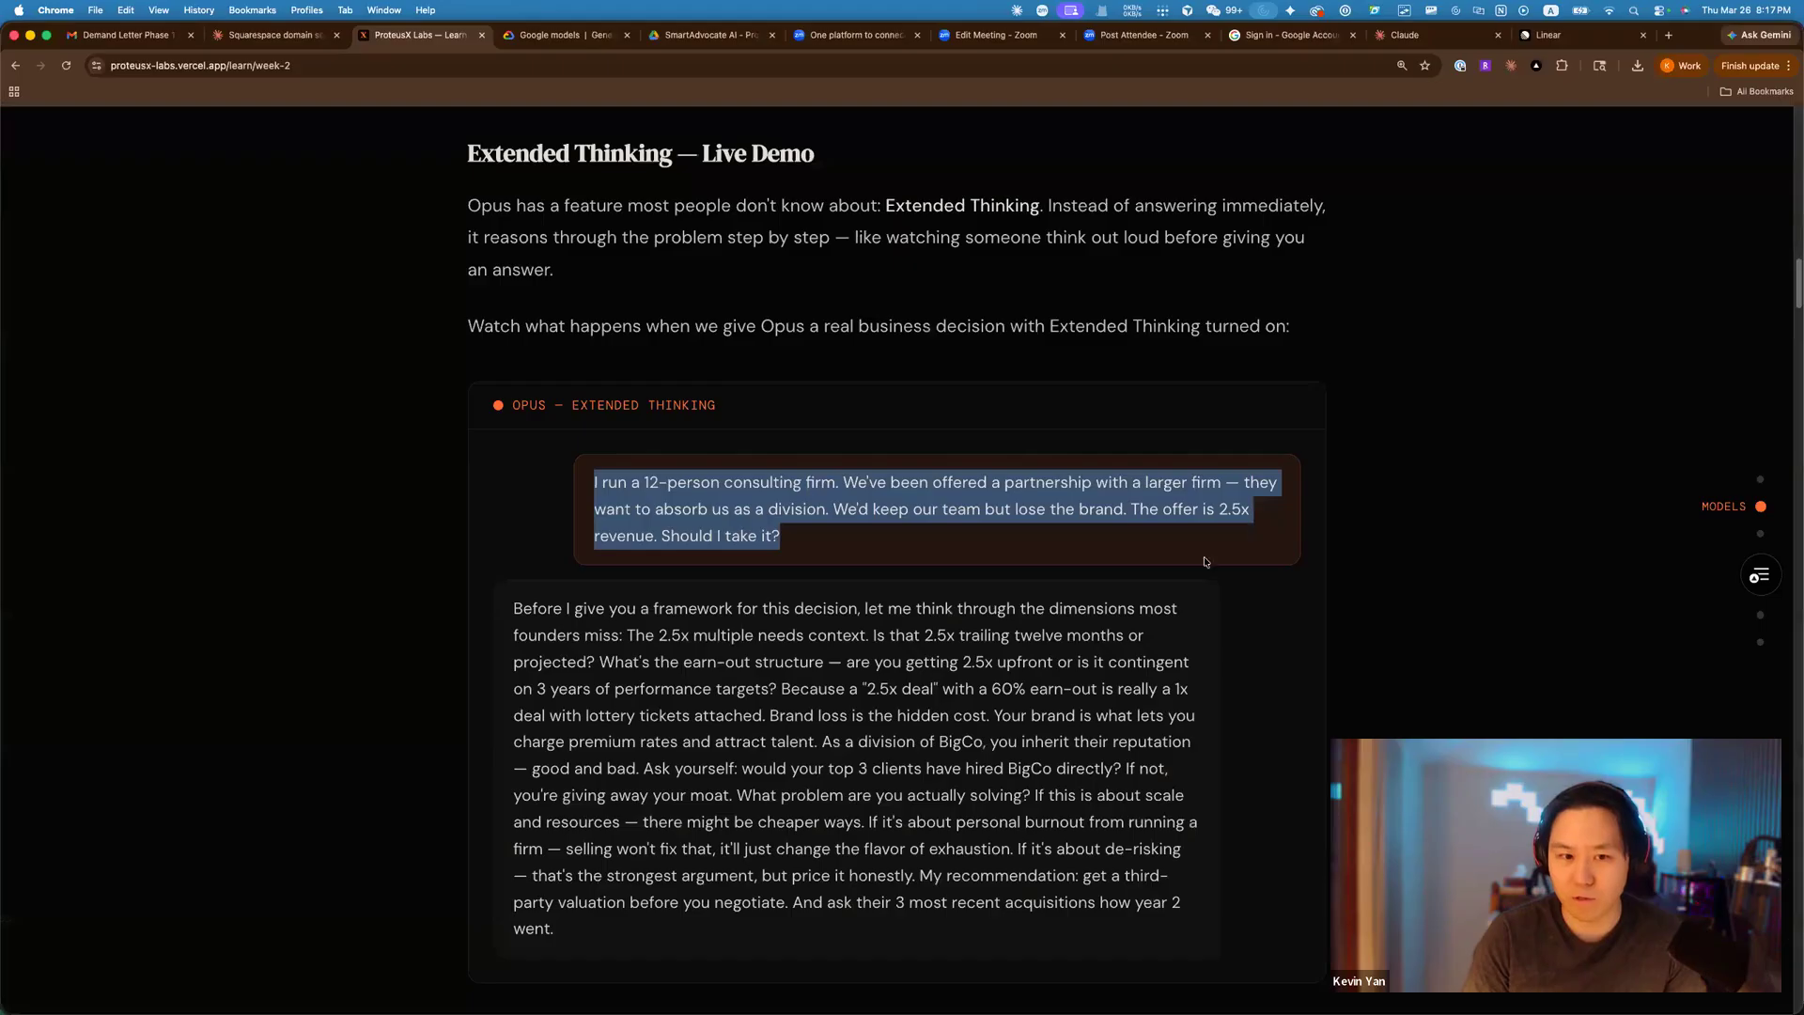
left_click(1447, 575)
scroll(1441, 573, "down", 5)
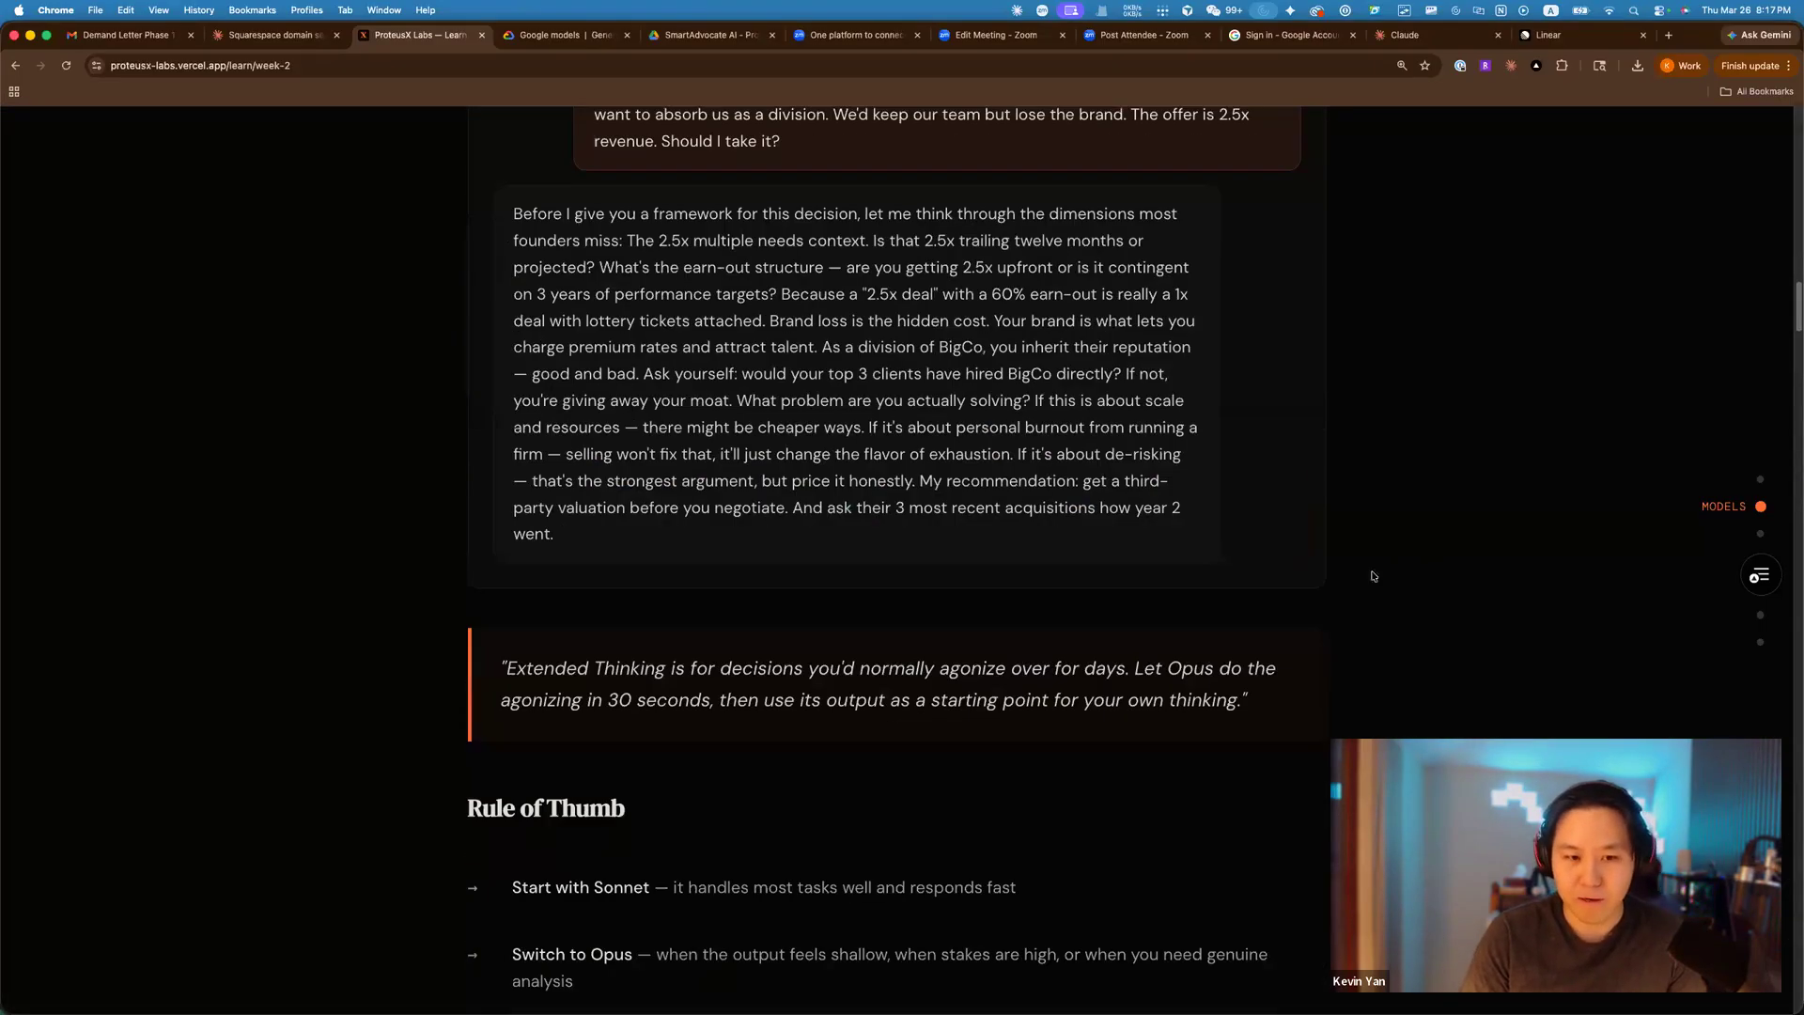
scroll(1316, 594, "down", 3)
scroll(1452, 581, "down", 1)
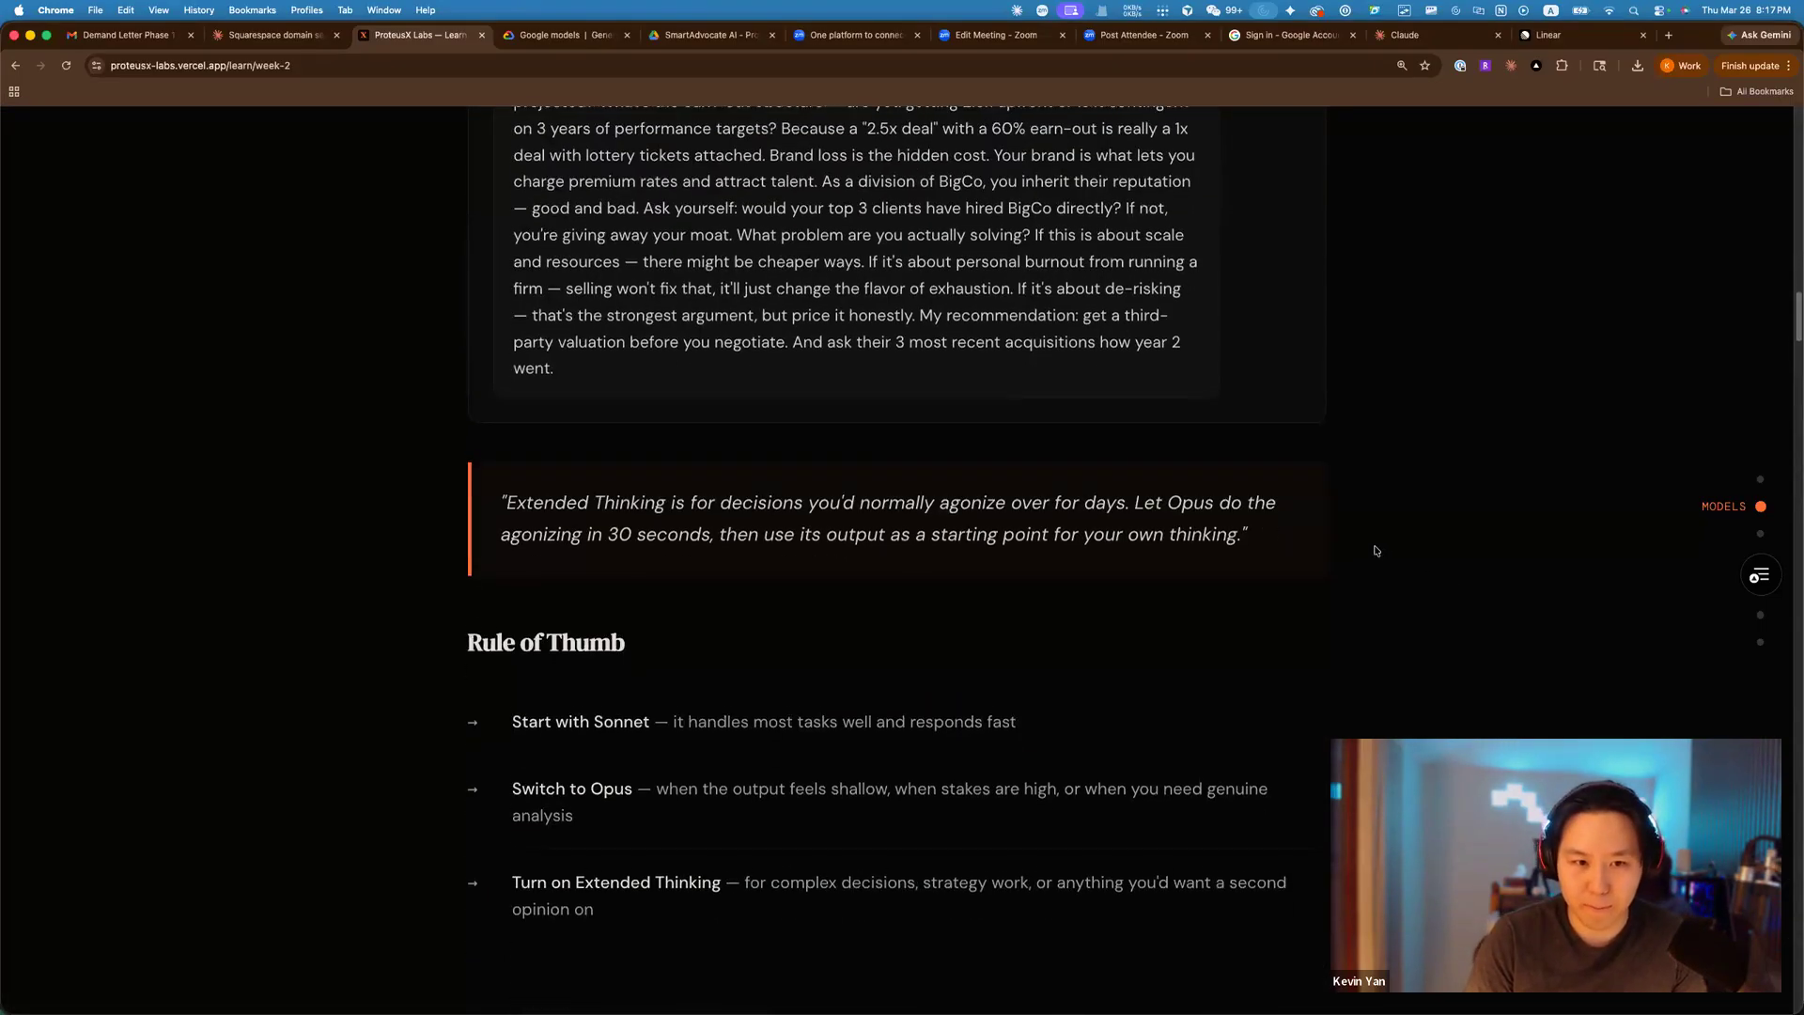
scroll(1349, 531, "down", 5)
scroll(1377, 371, "down", 1)
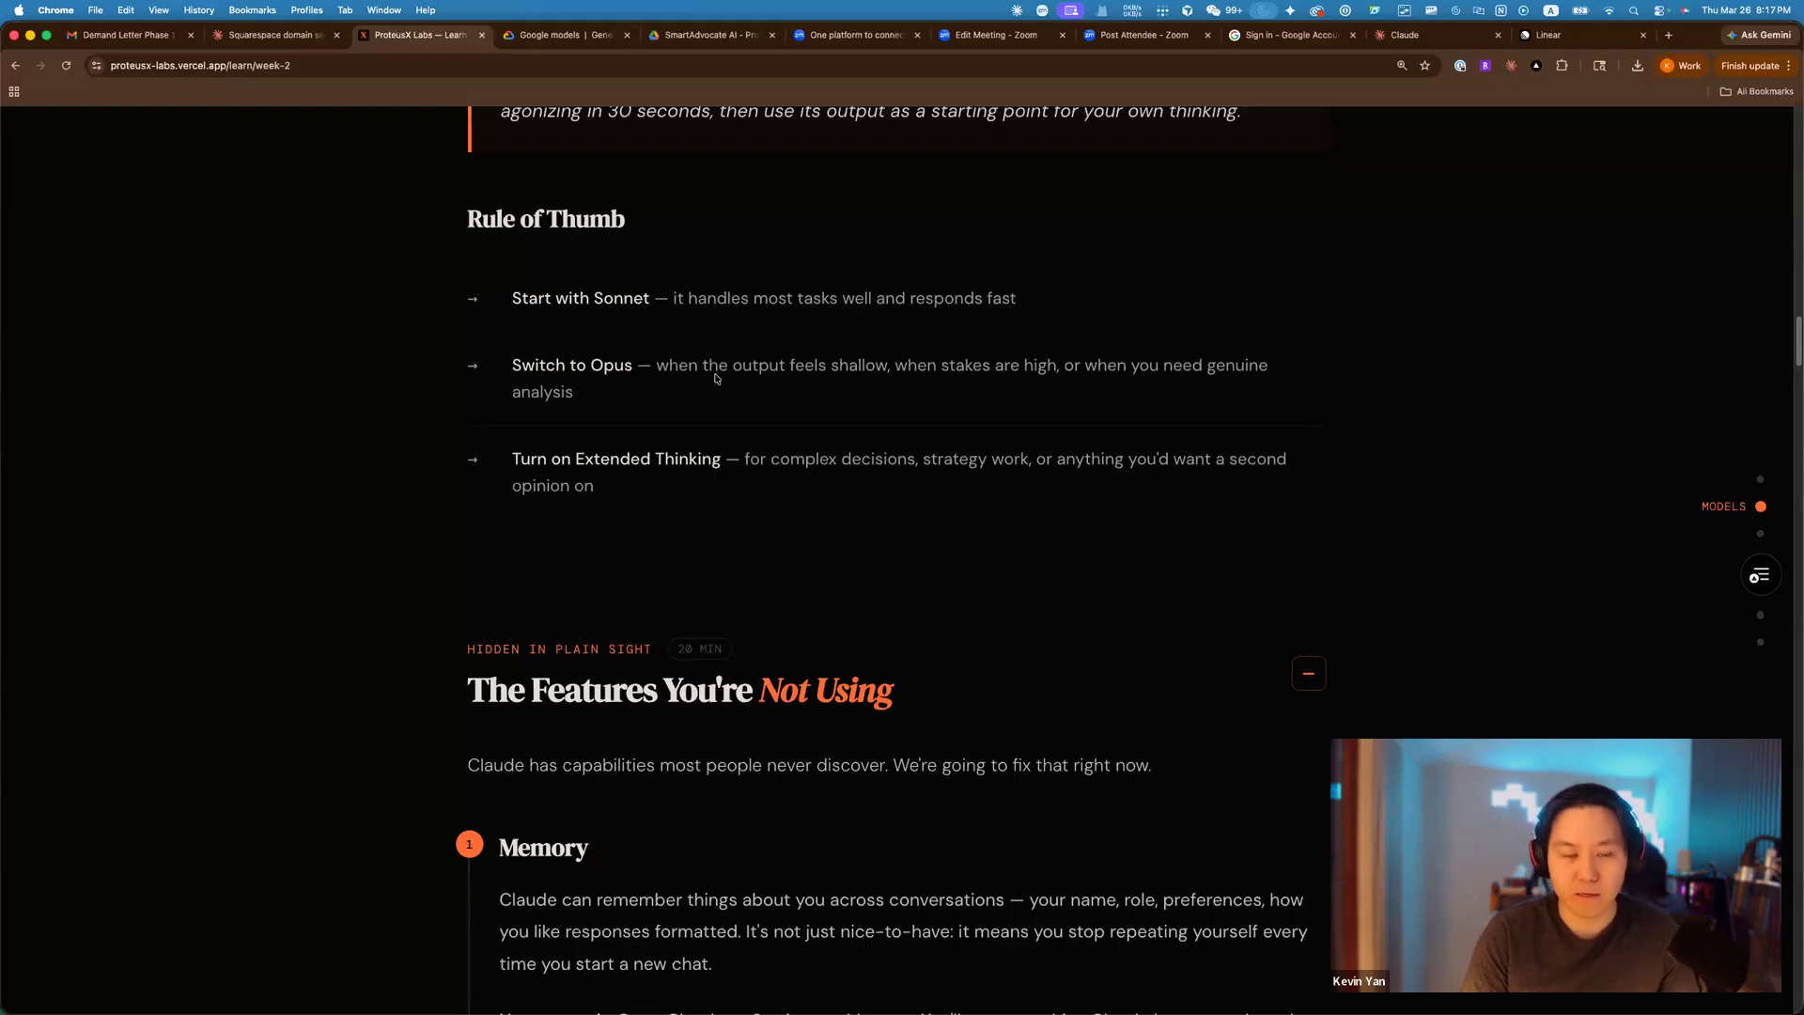
scroll(723, 367, "down", 1)
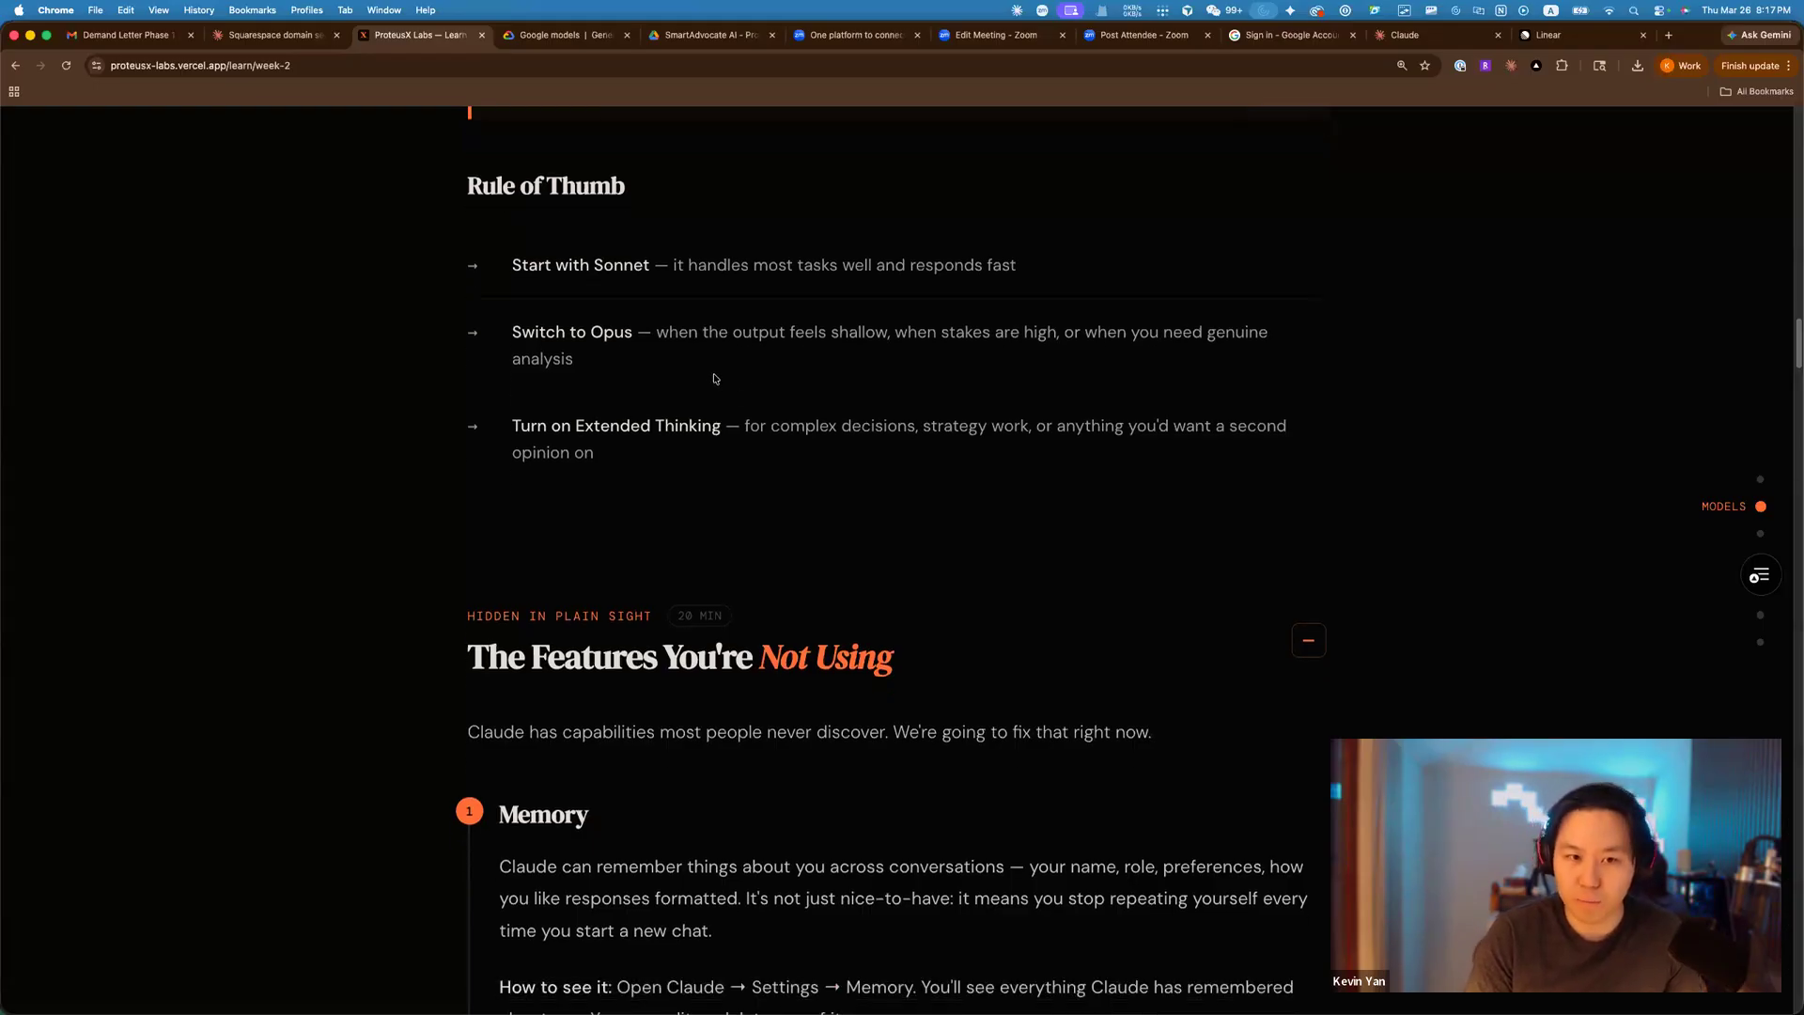
scroll(705, 373, "down", 1)
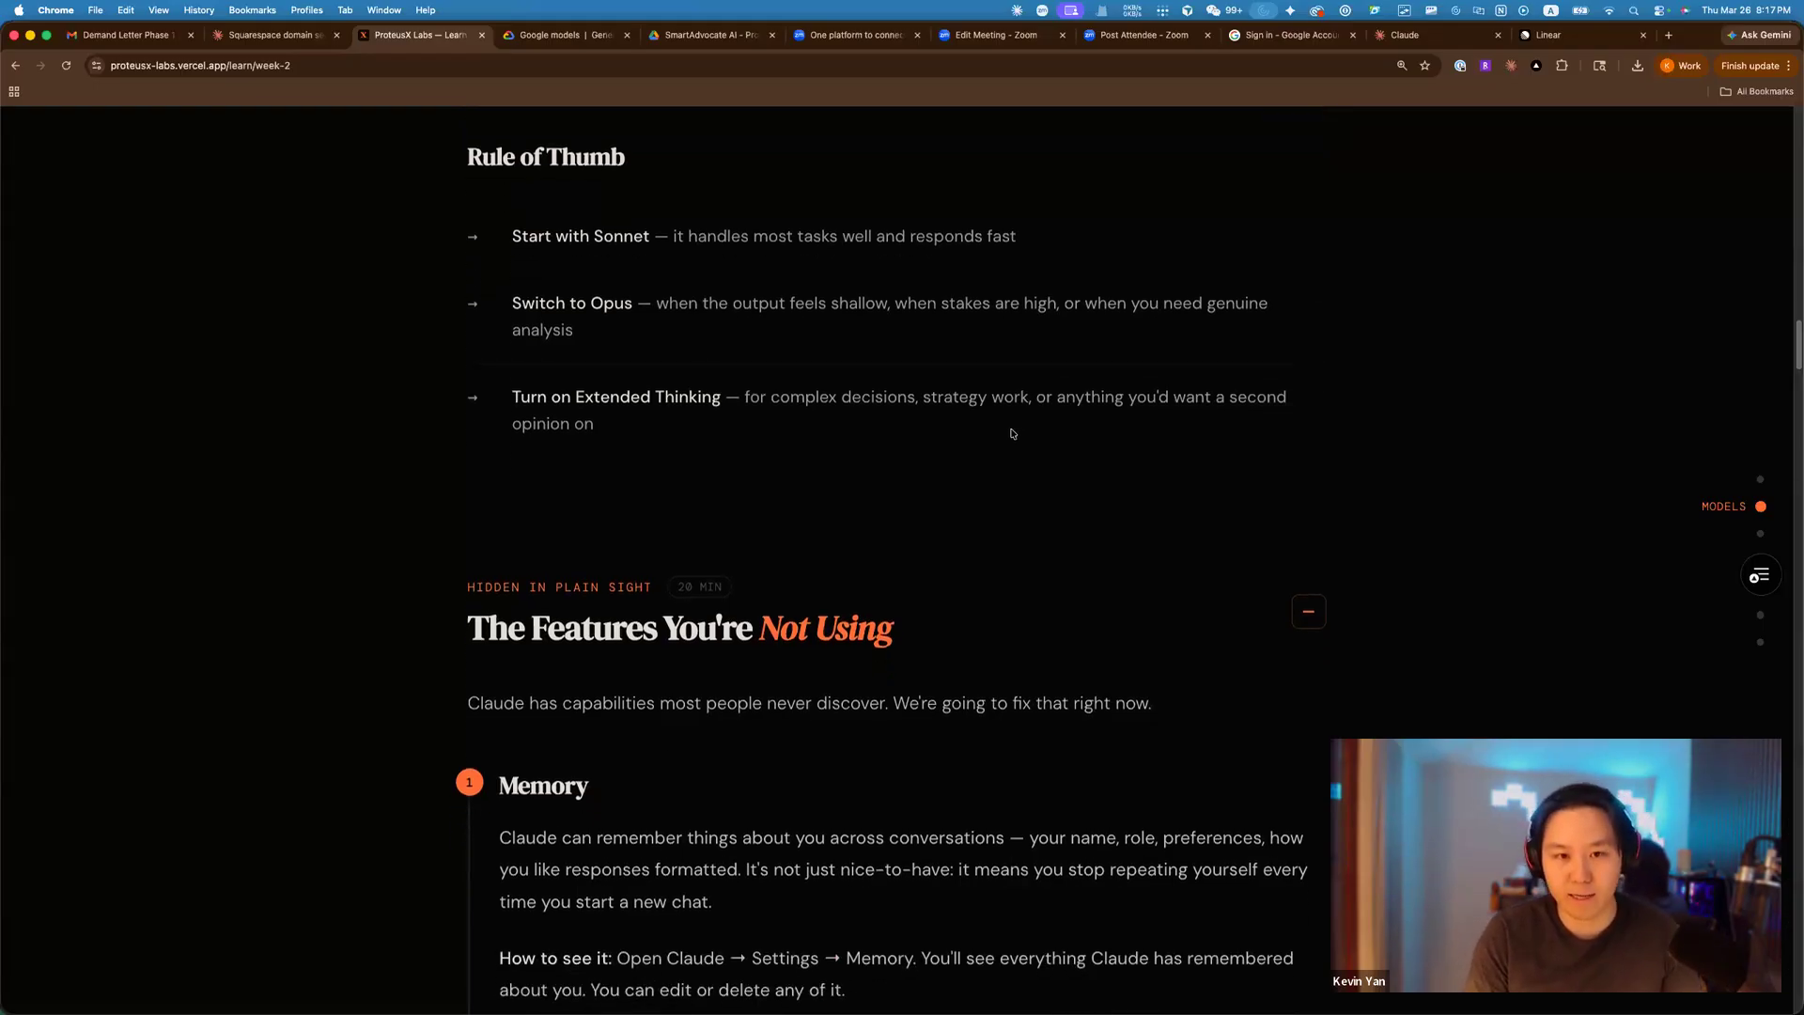
scroll(1012, 433, "down", 5)
scroll(1225, 435, "down", 6)
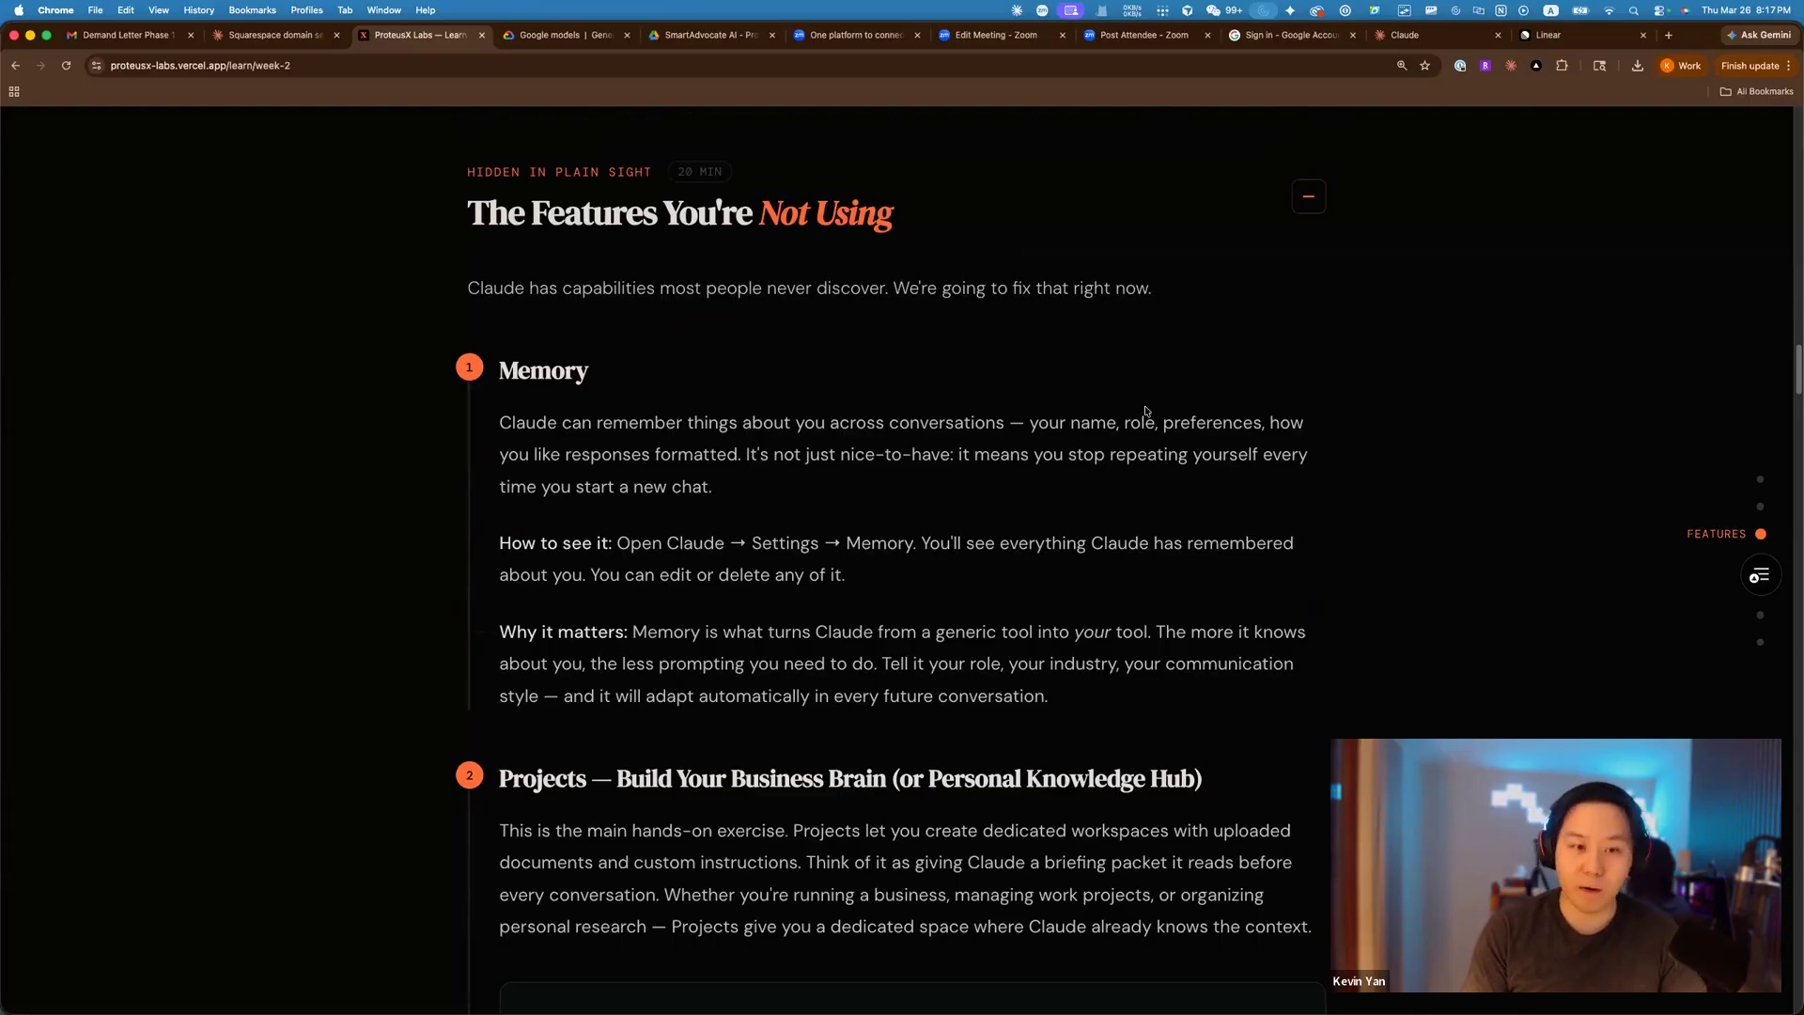
scroll(1033, 381, "down", 1)
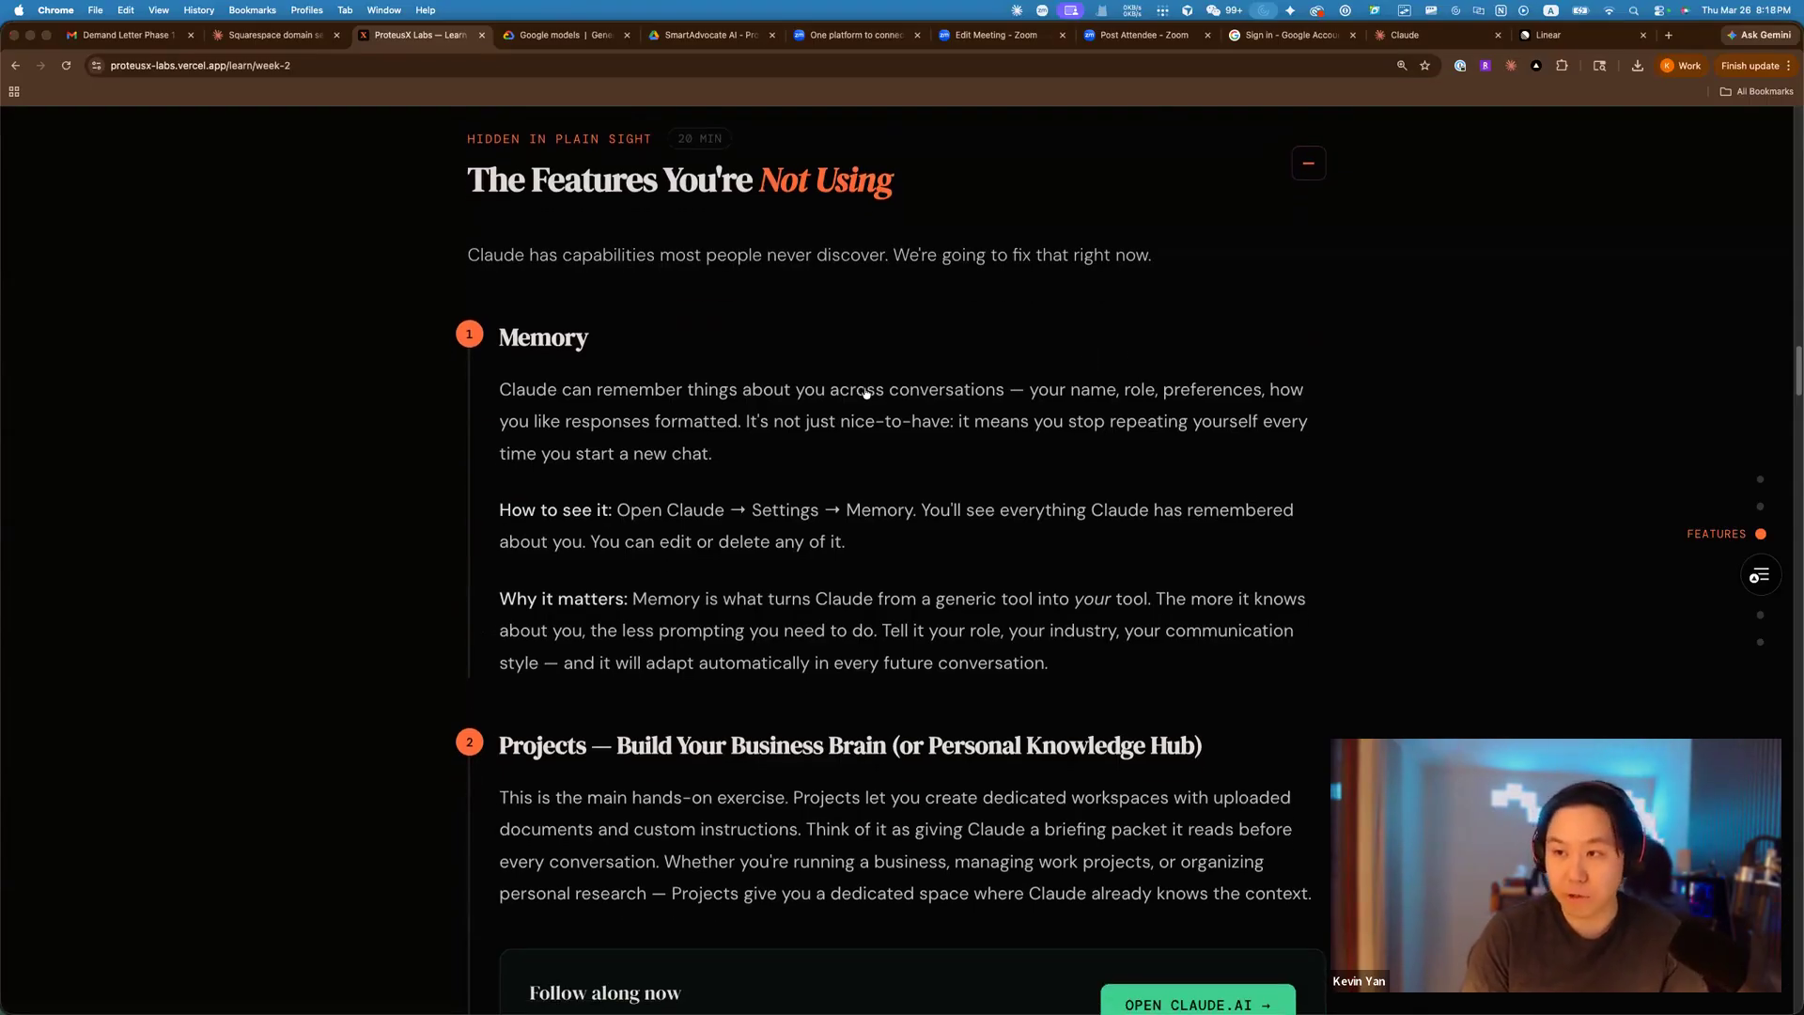
key("super+Tab")
key("super+Tab")
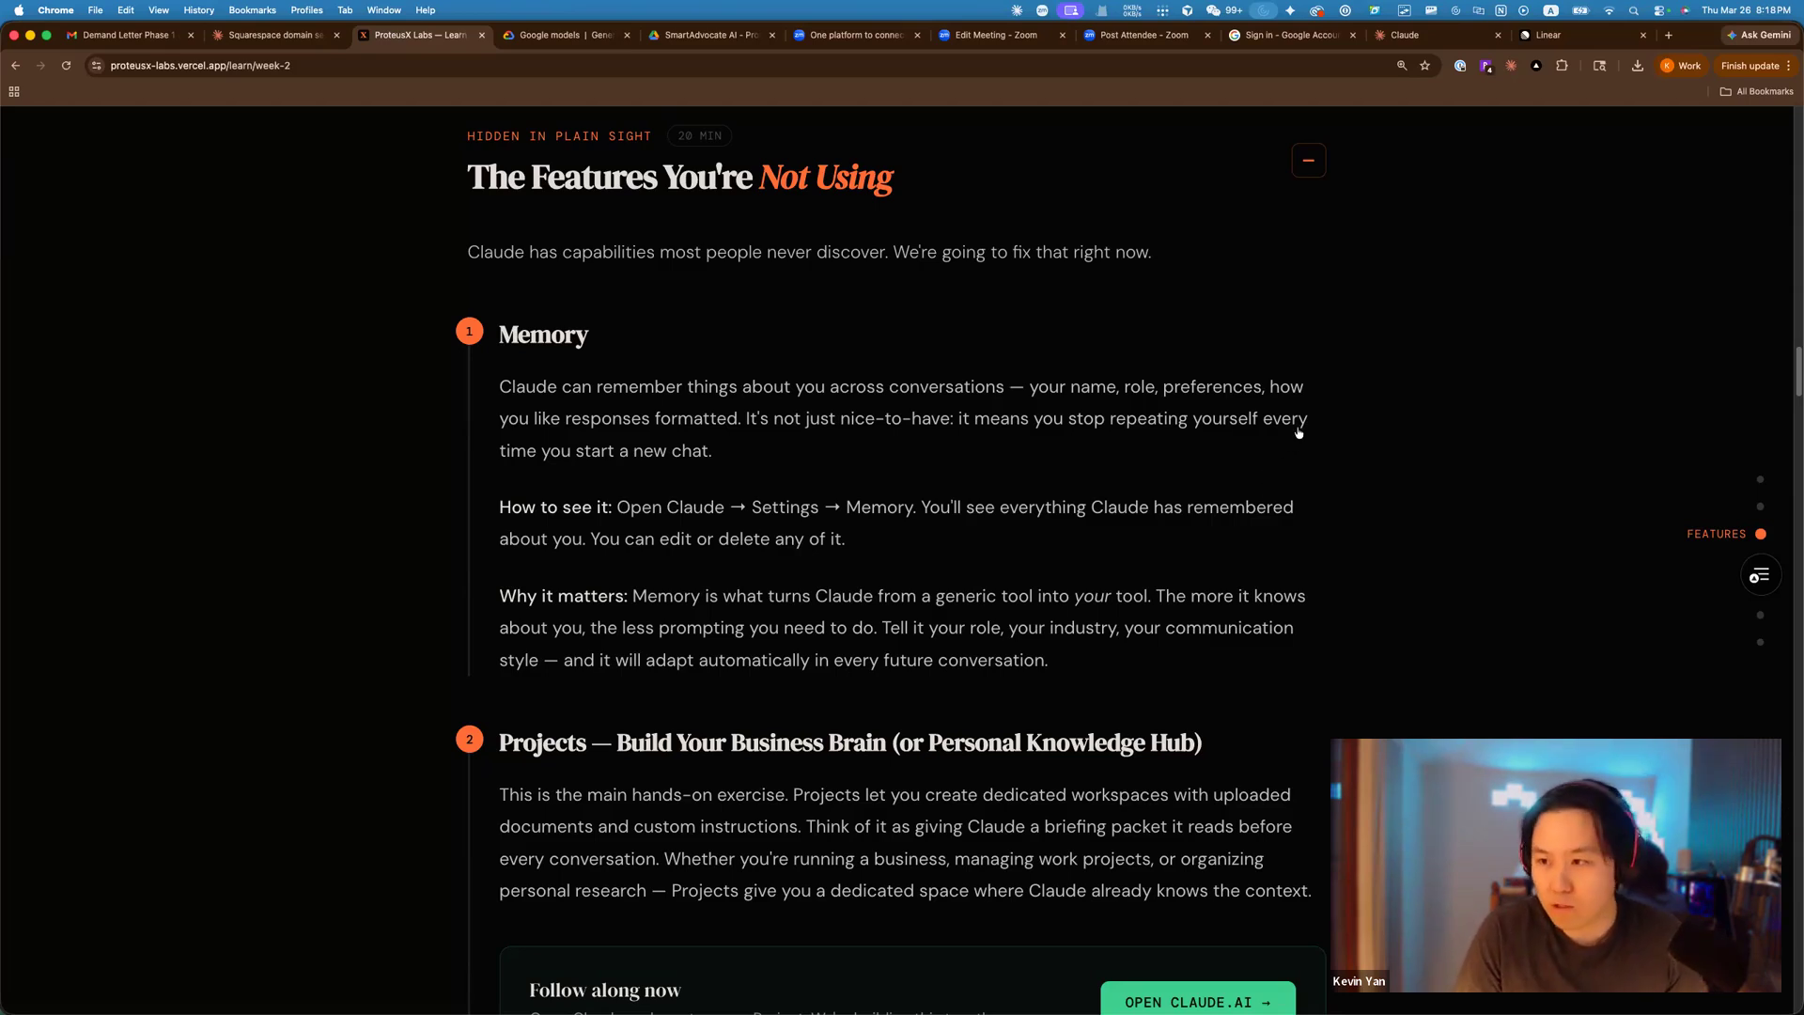
key("super+Tab")
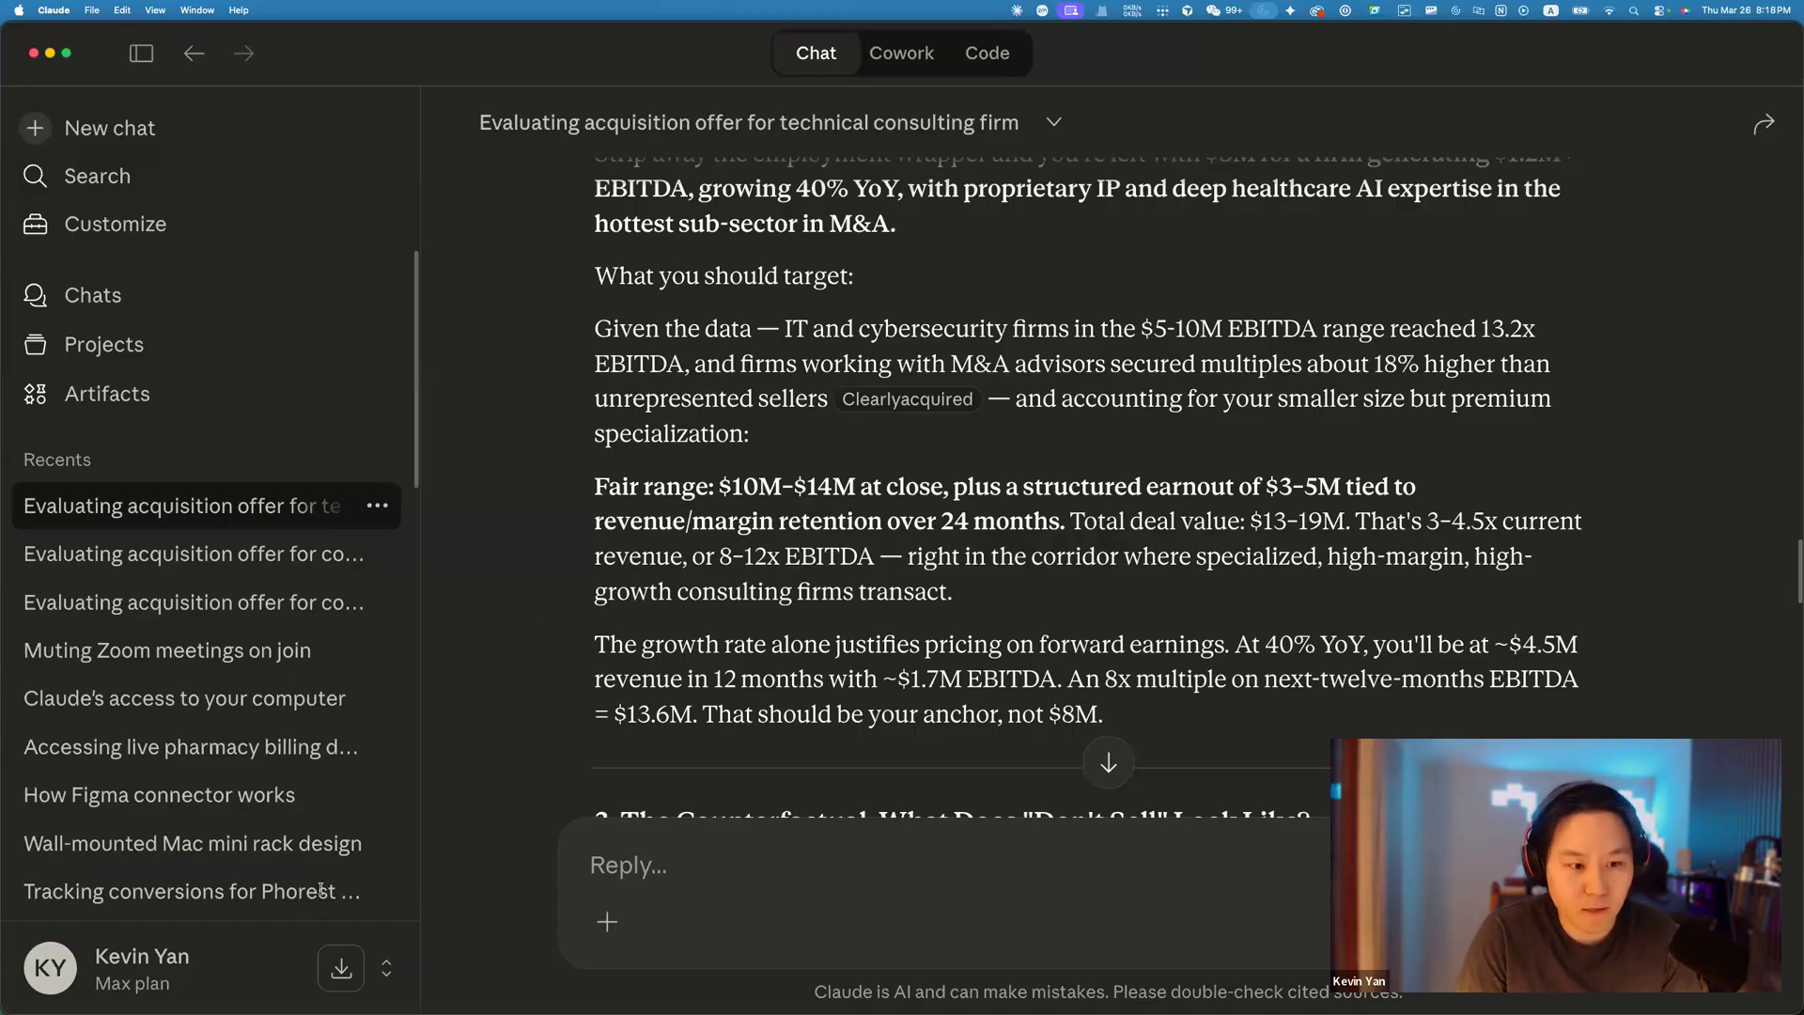
Open Manage memory from Settings and zoom the page out to fit the memory summary.
left_click(160, 968)
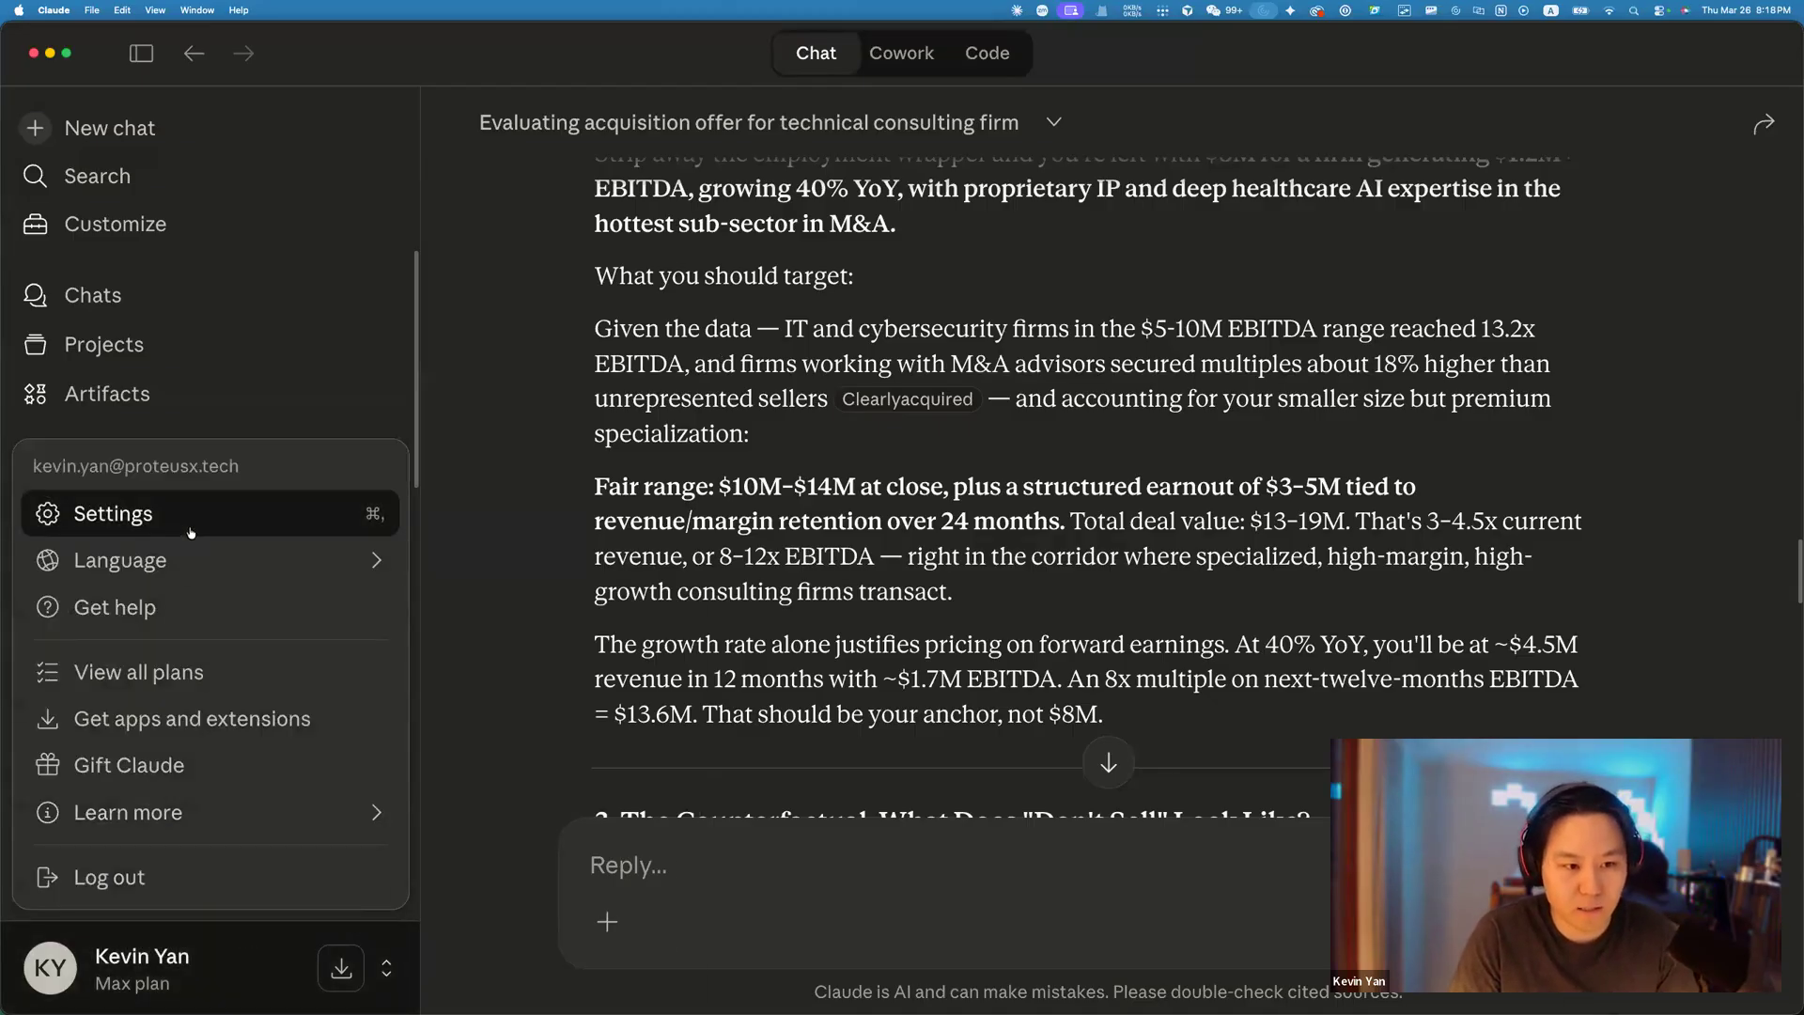
left_click(190, 533)
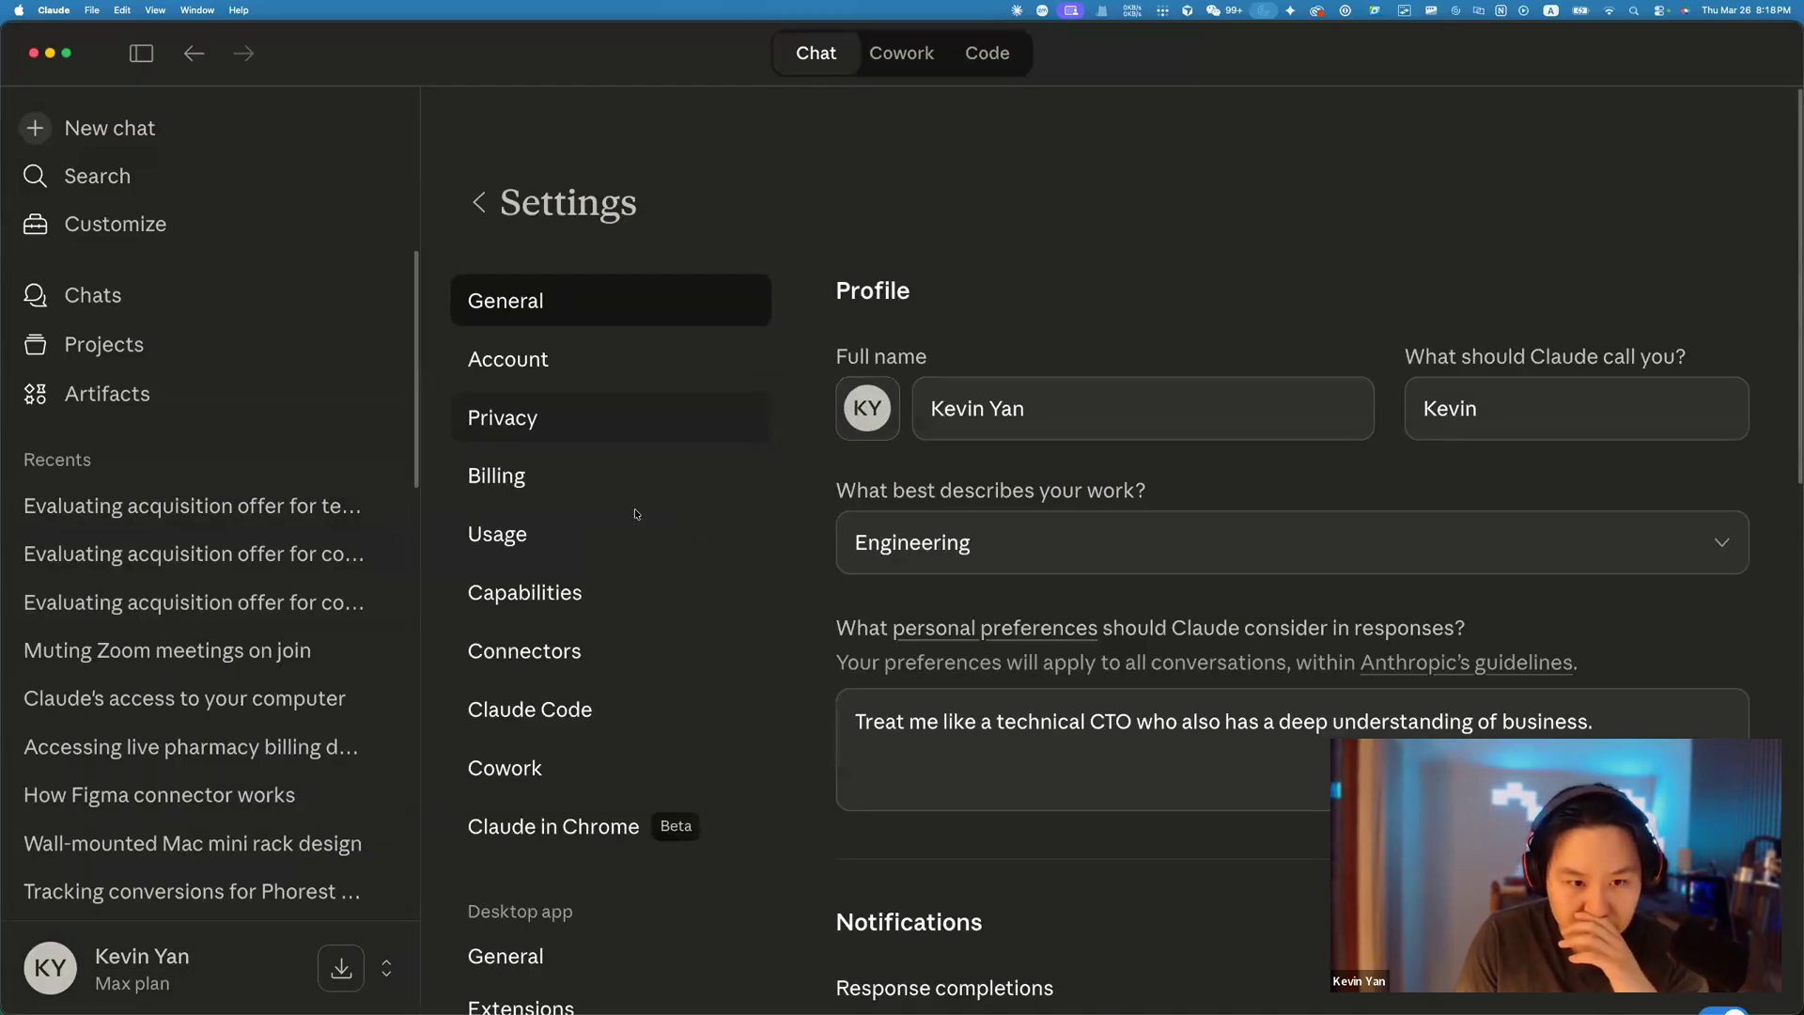
scroll(606, 545, "down", 3)
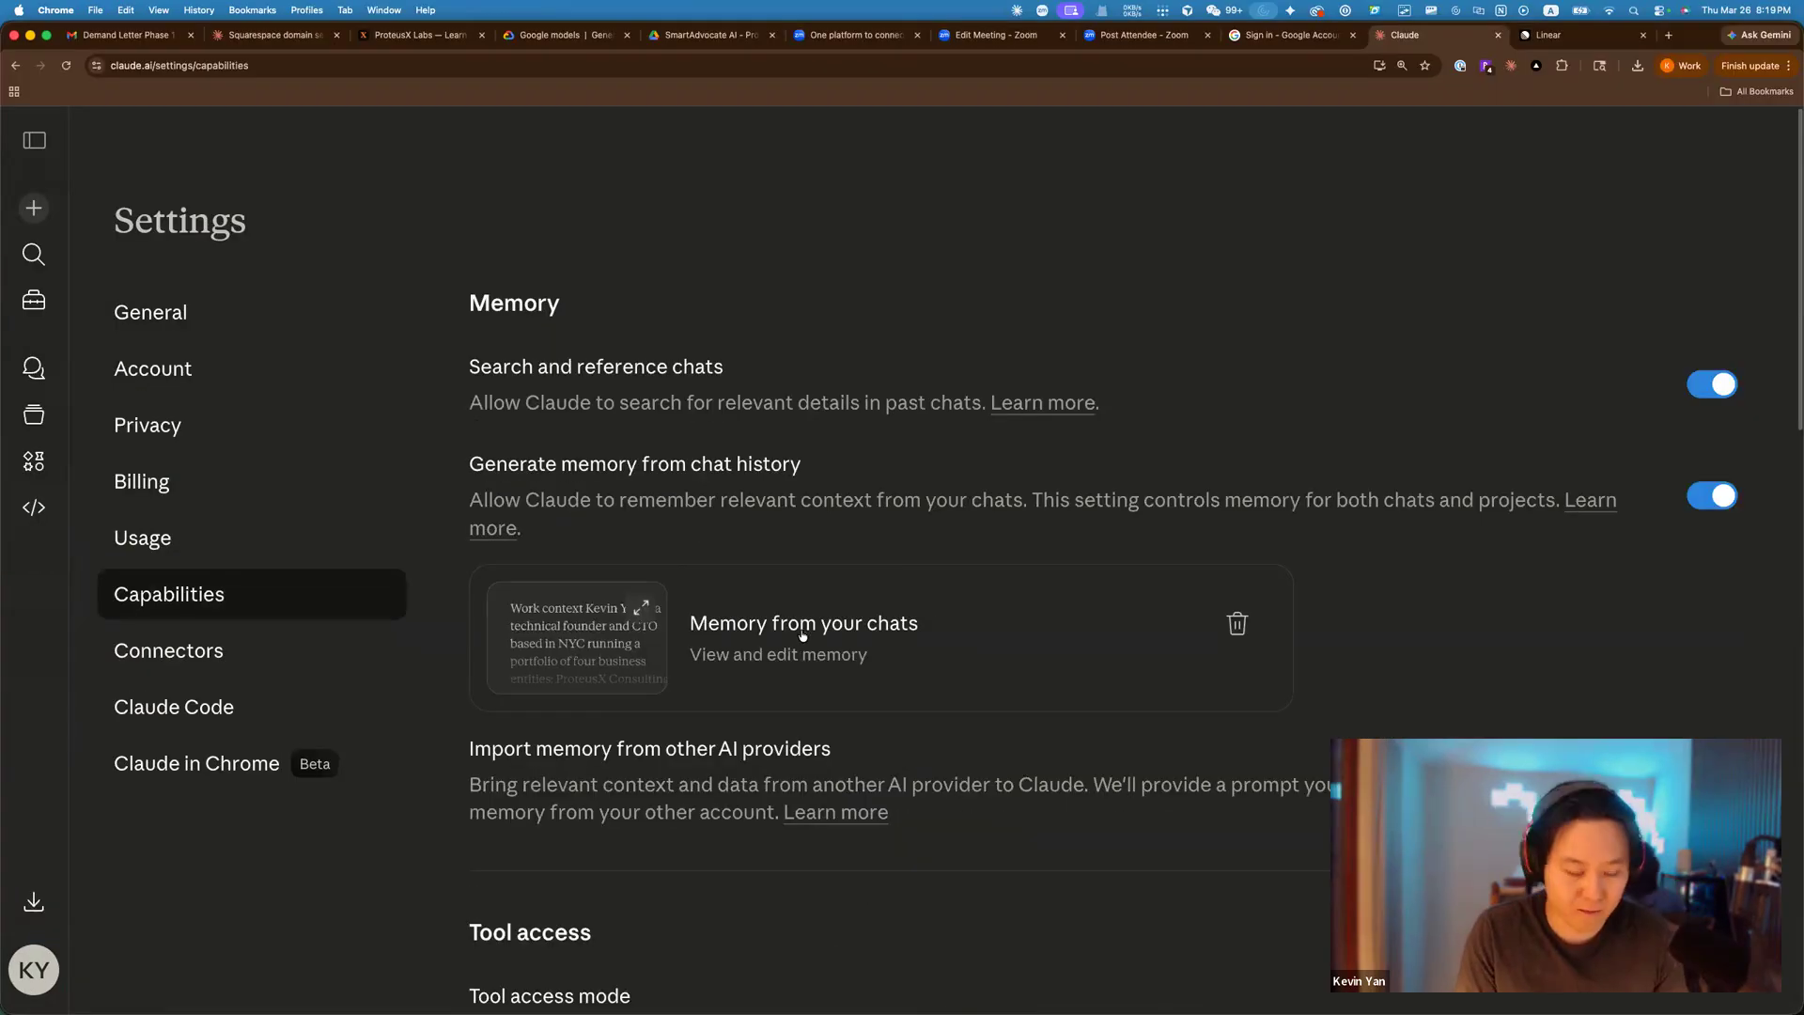
scroll(802, 632, "down", 2)
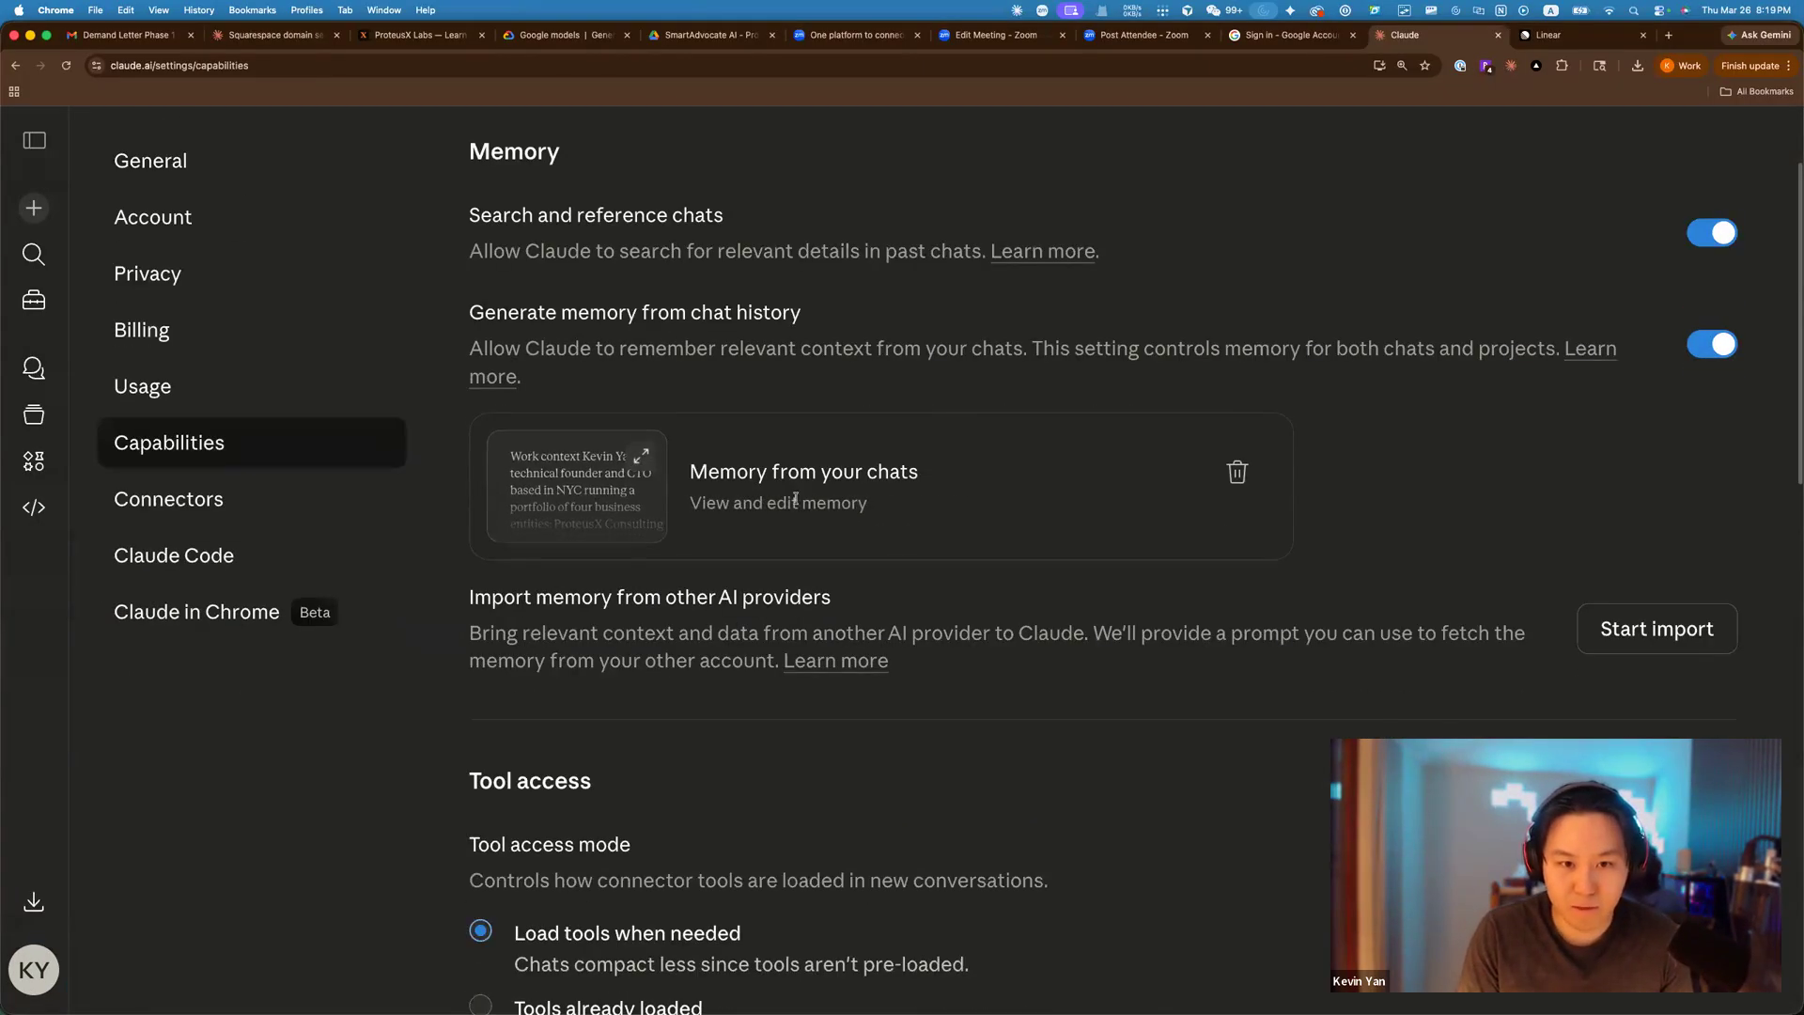
left_click(610, 484)
scroll(1334, 315, "down", 4)
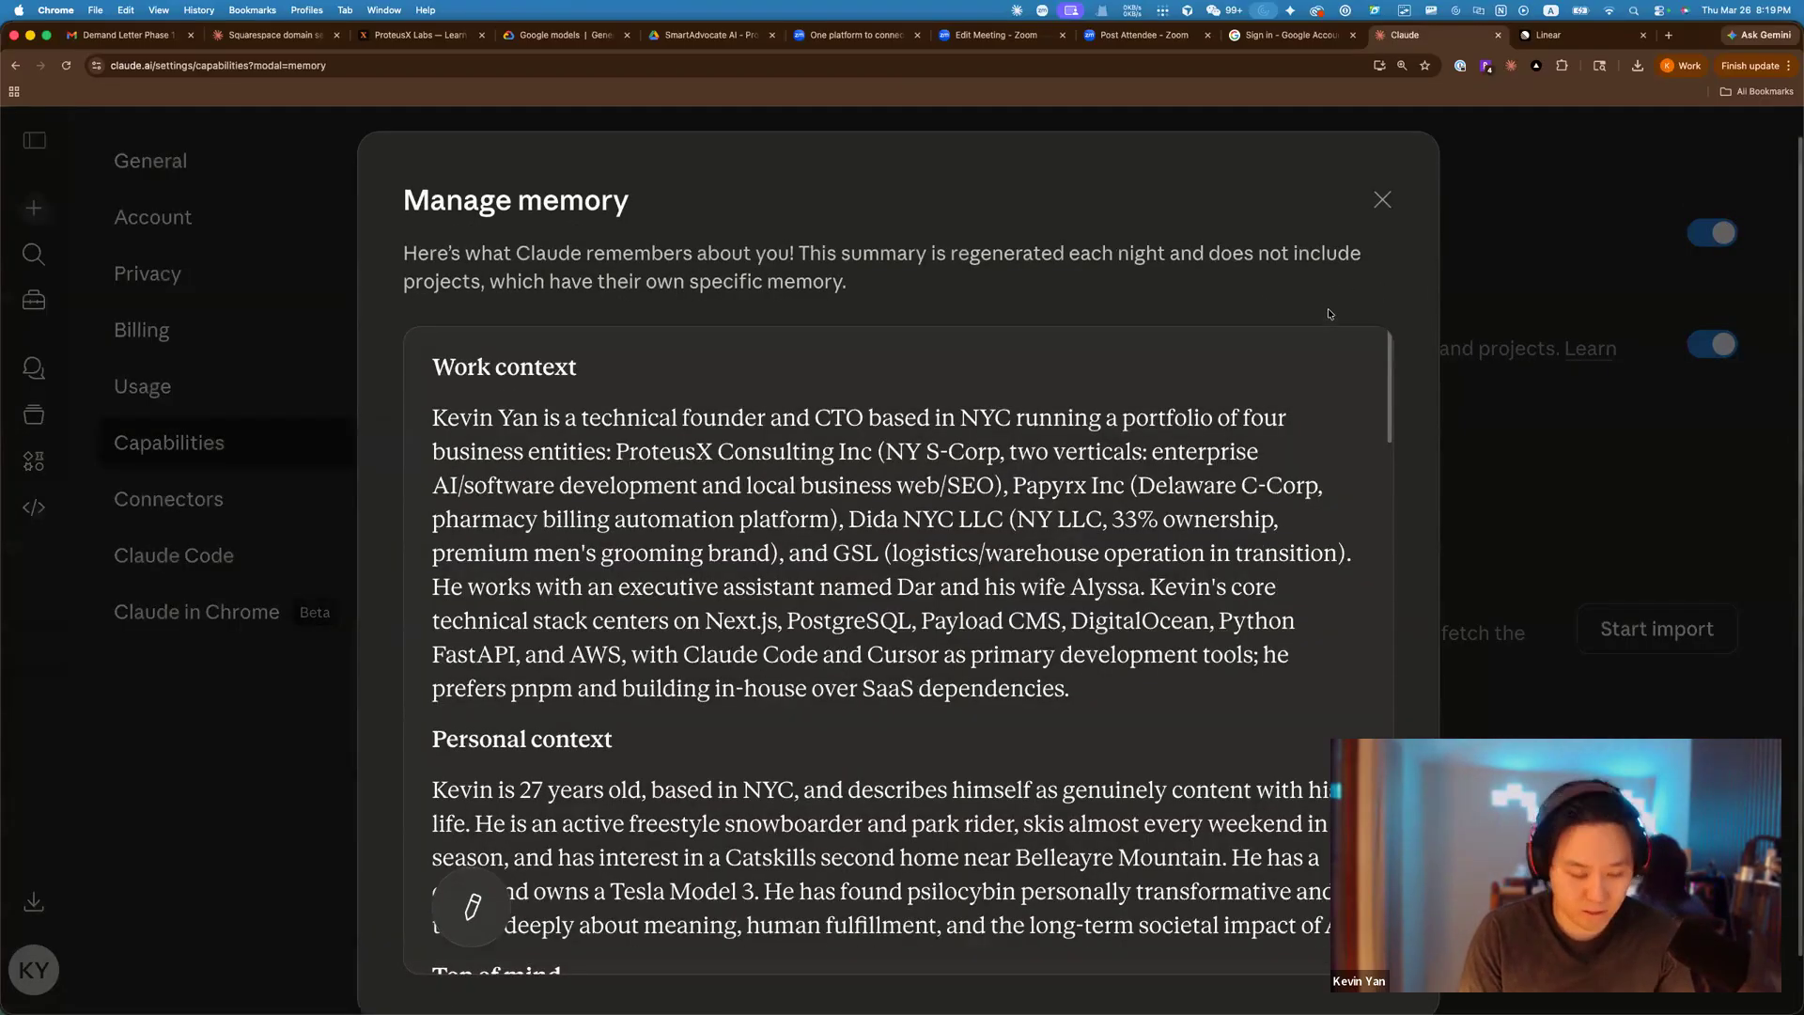
key("super+minus")
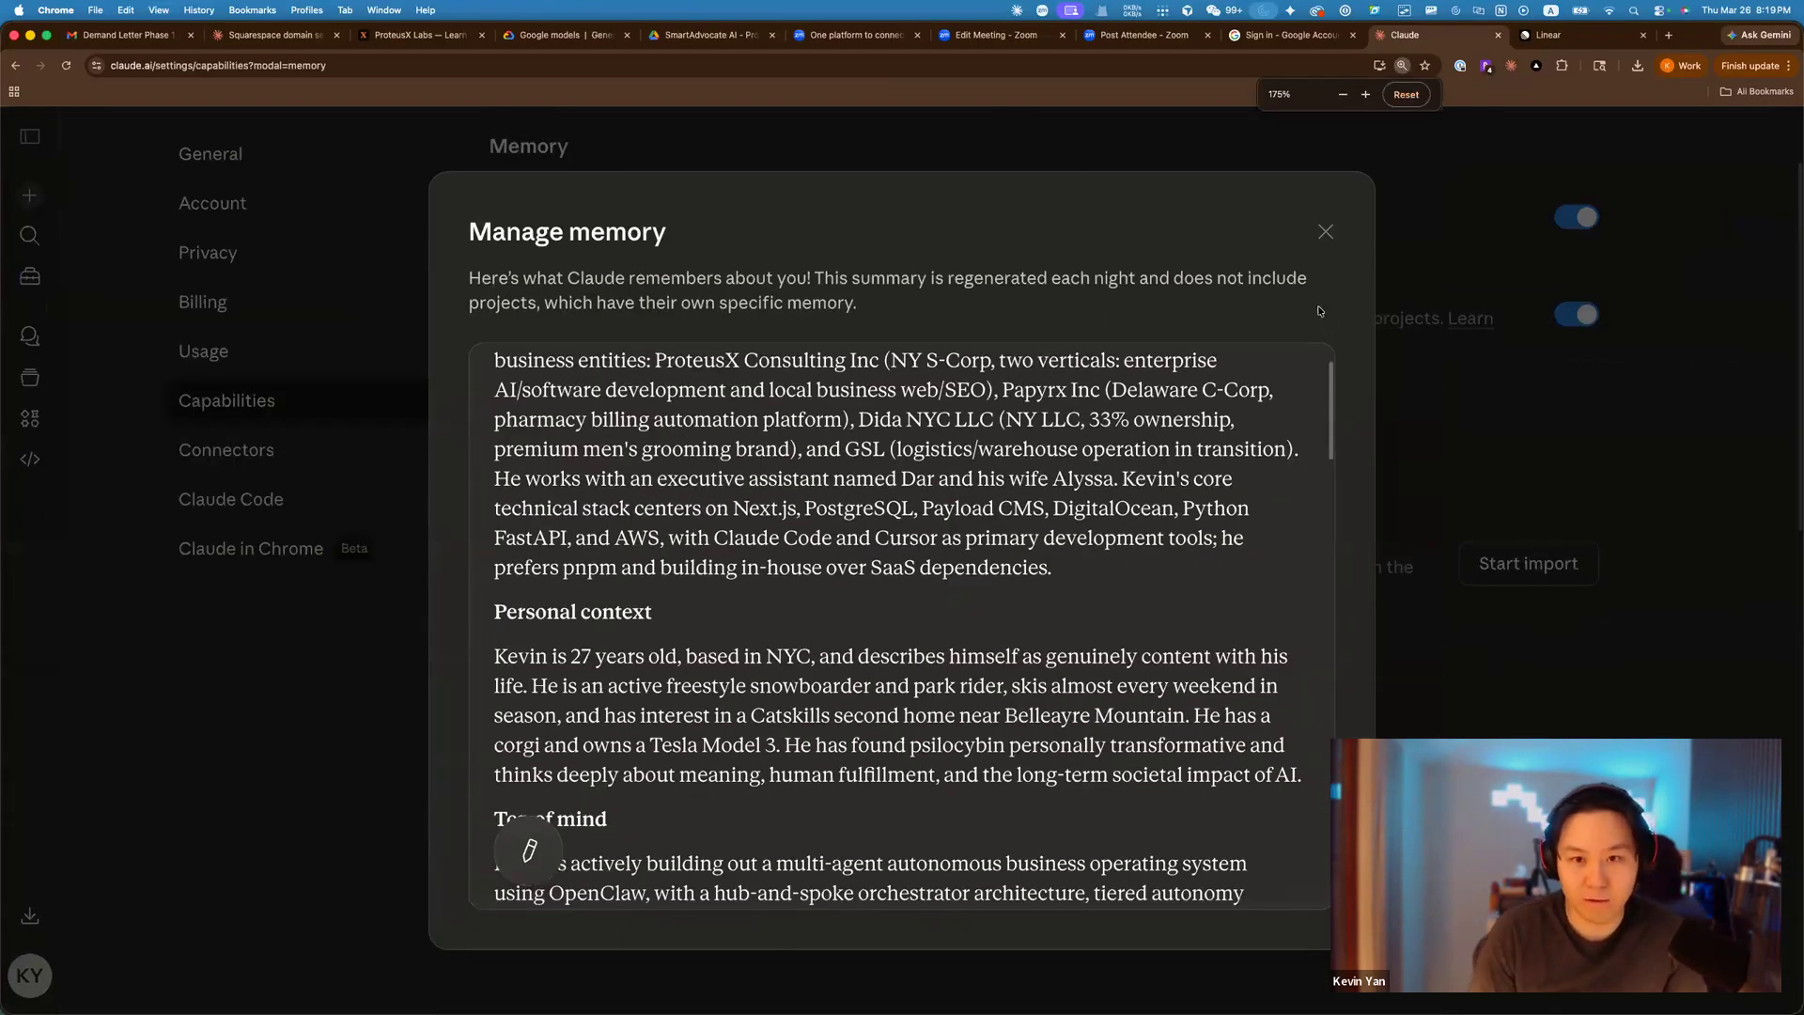
scroll(1058, 439, "up", 3)
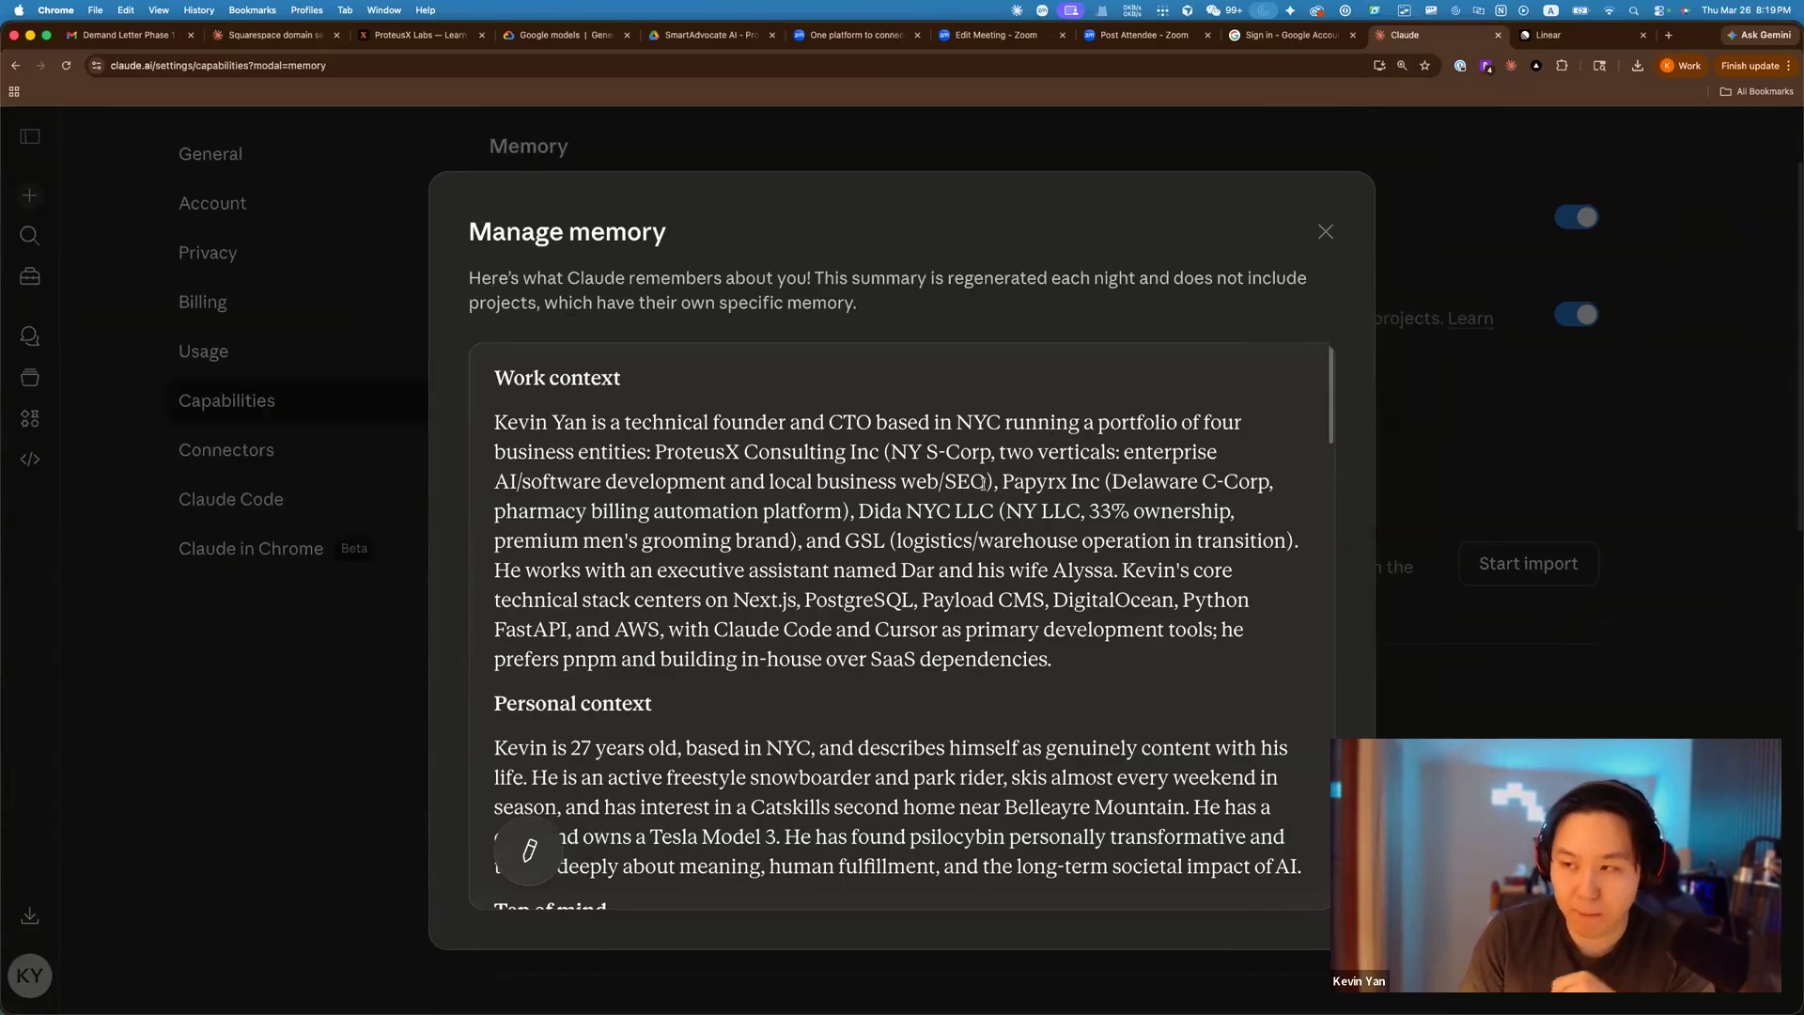
Highlight the work context's opening line and its list of technical stack tools.
left_click_drag(609, 421, 967, 510)
left_click(791, 530)
scroll(793, 532, "down", 1)
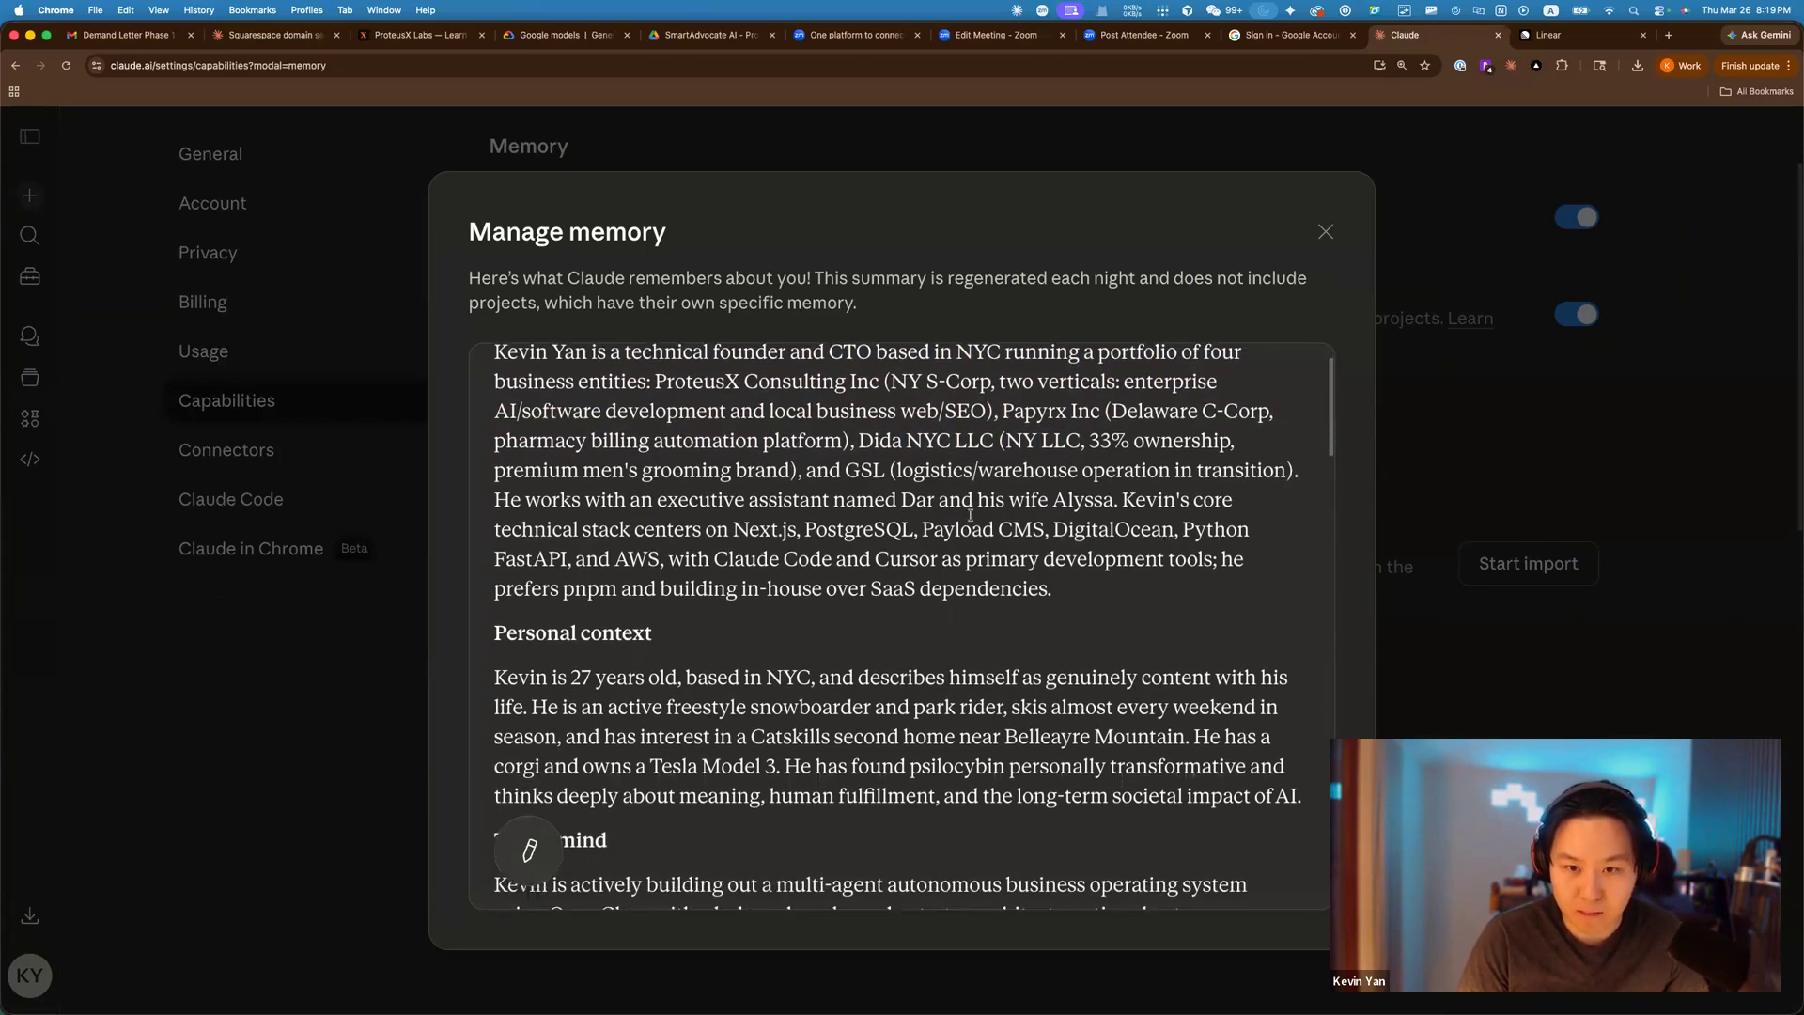
scroll(940, 517, "down", 2)
scroll(832, 524, "up", 3)
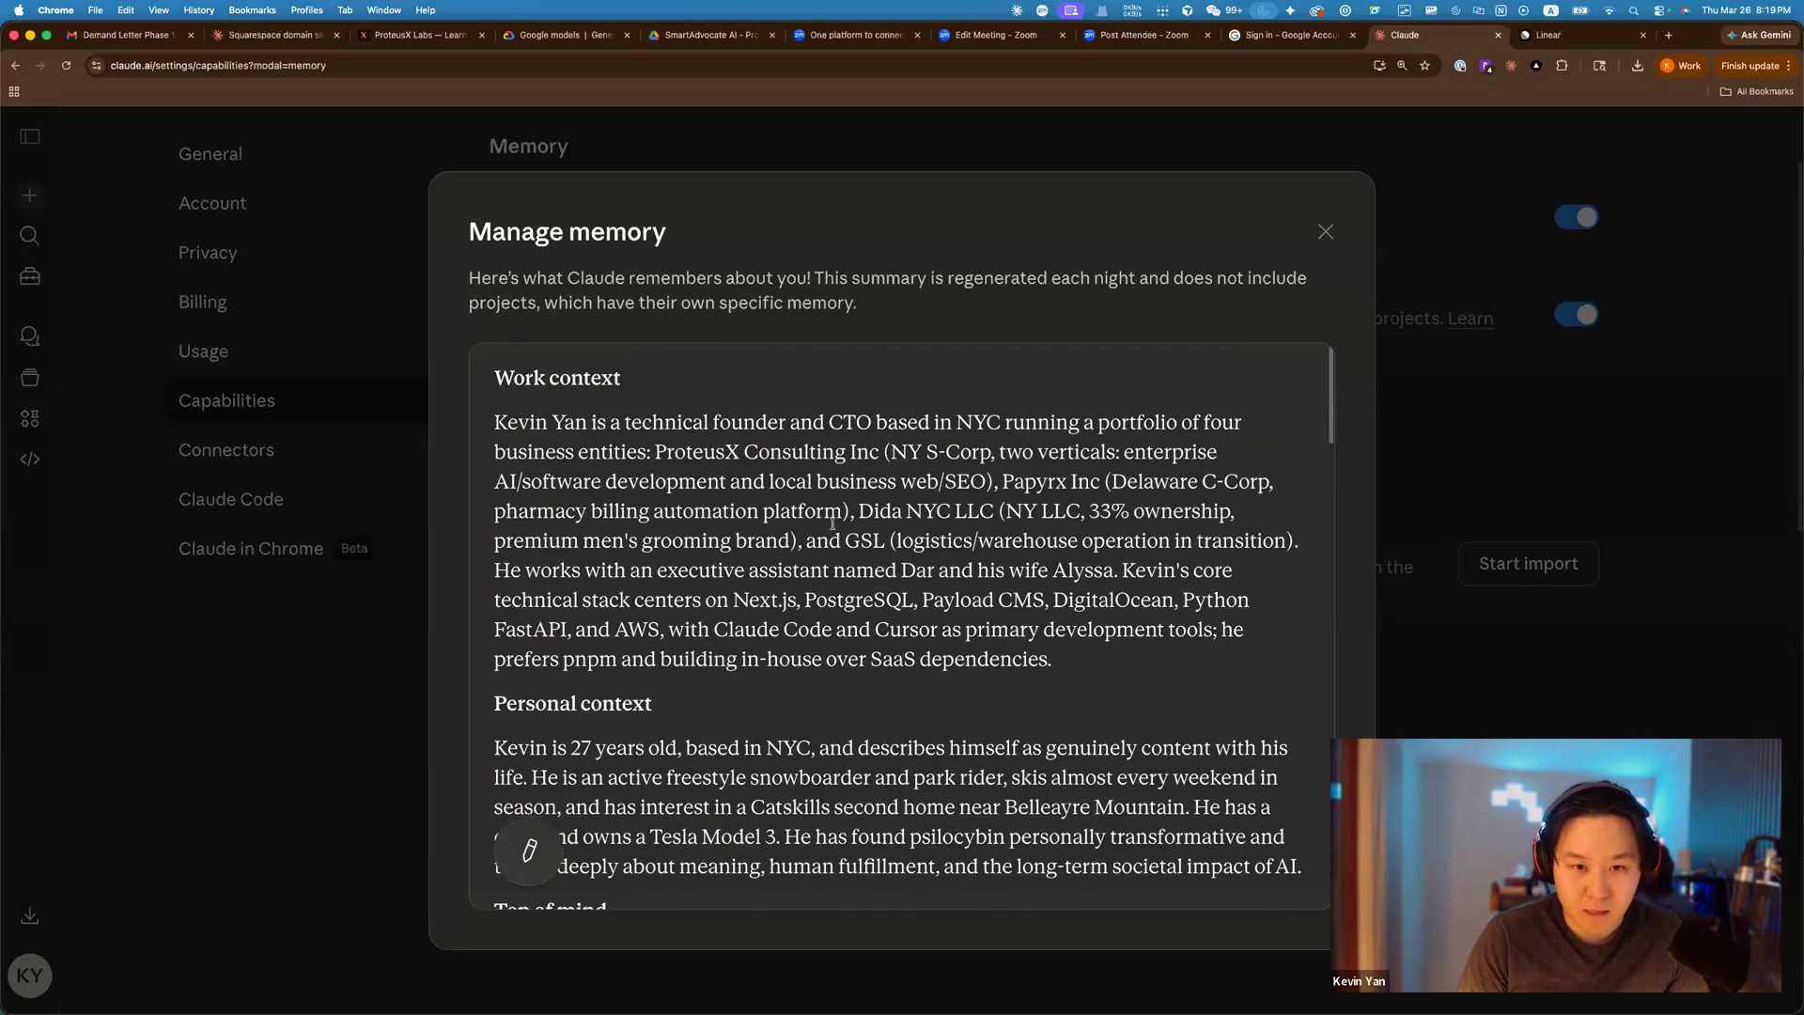
left_click_drag(734, 588, 844, 629)
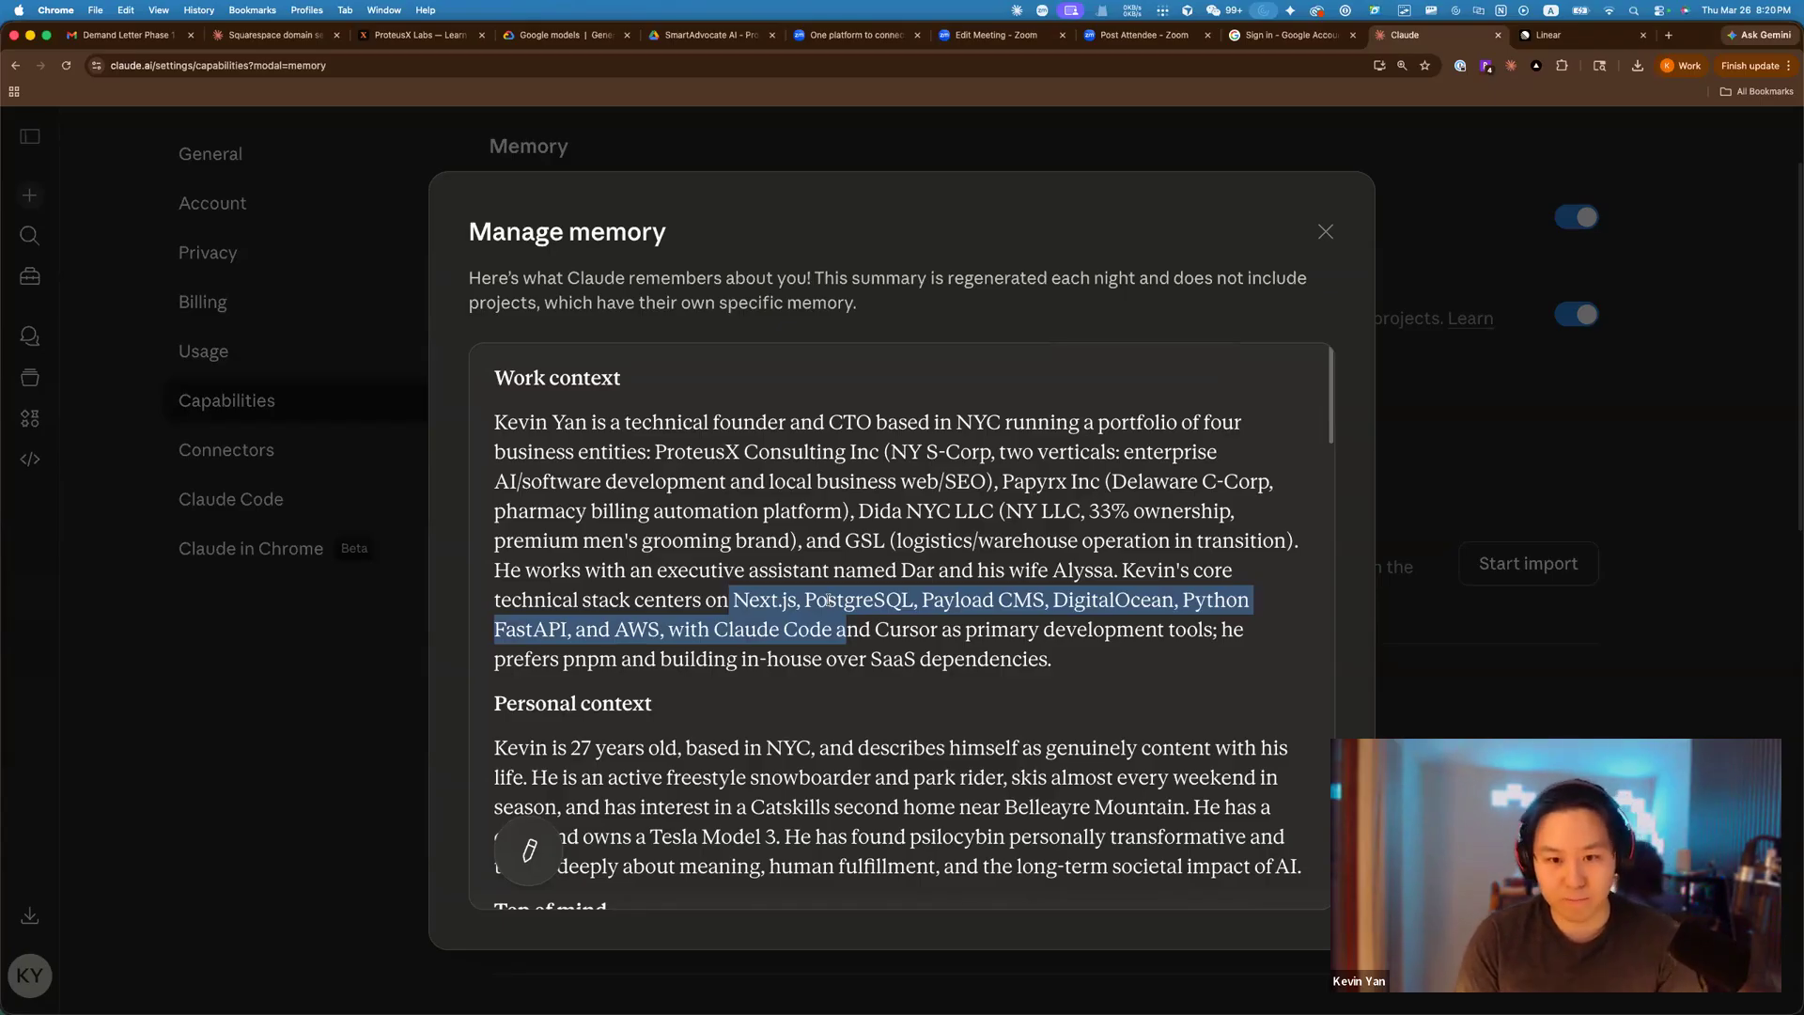
Scroll the memory summary, highlighting the age and location detail, the Tesla Model 3 mention and 'corgi'.
scroll(827, 601, "down", 5)
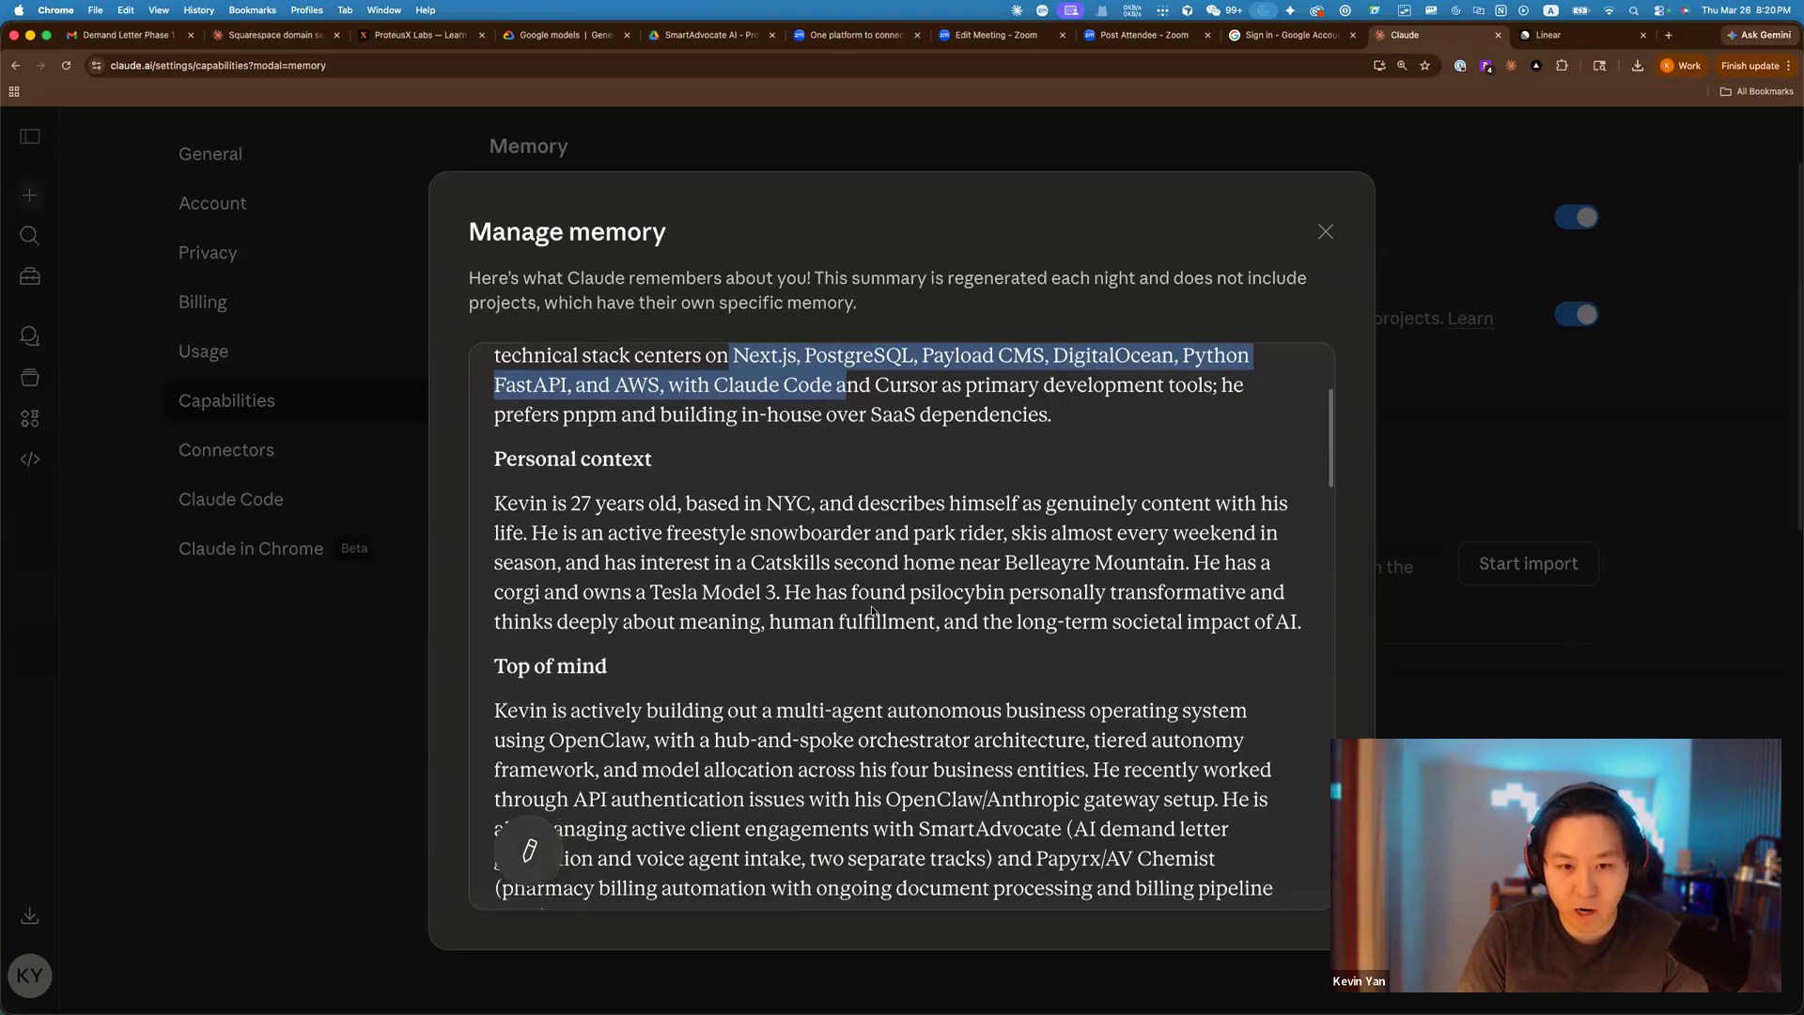
scroll(888, 602, "down", 2)
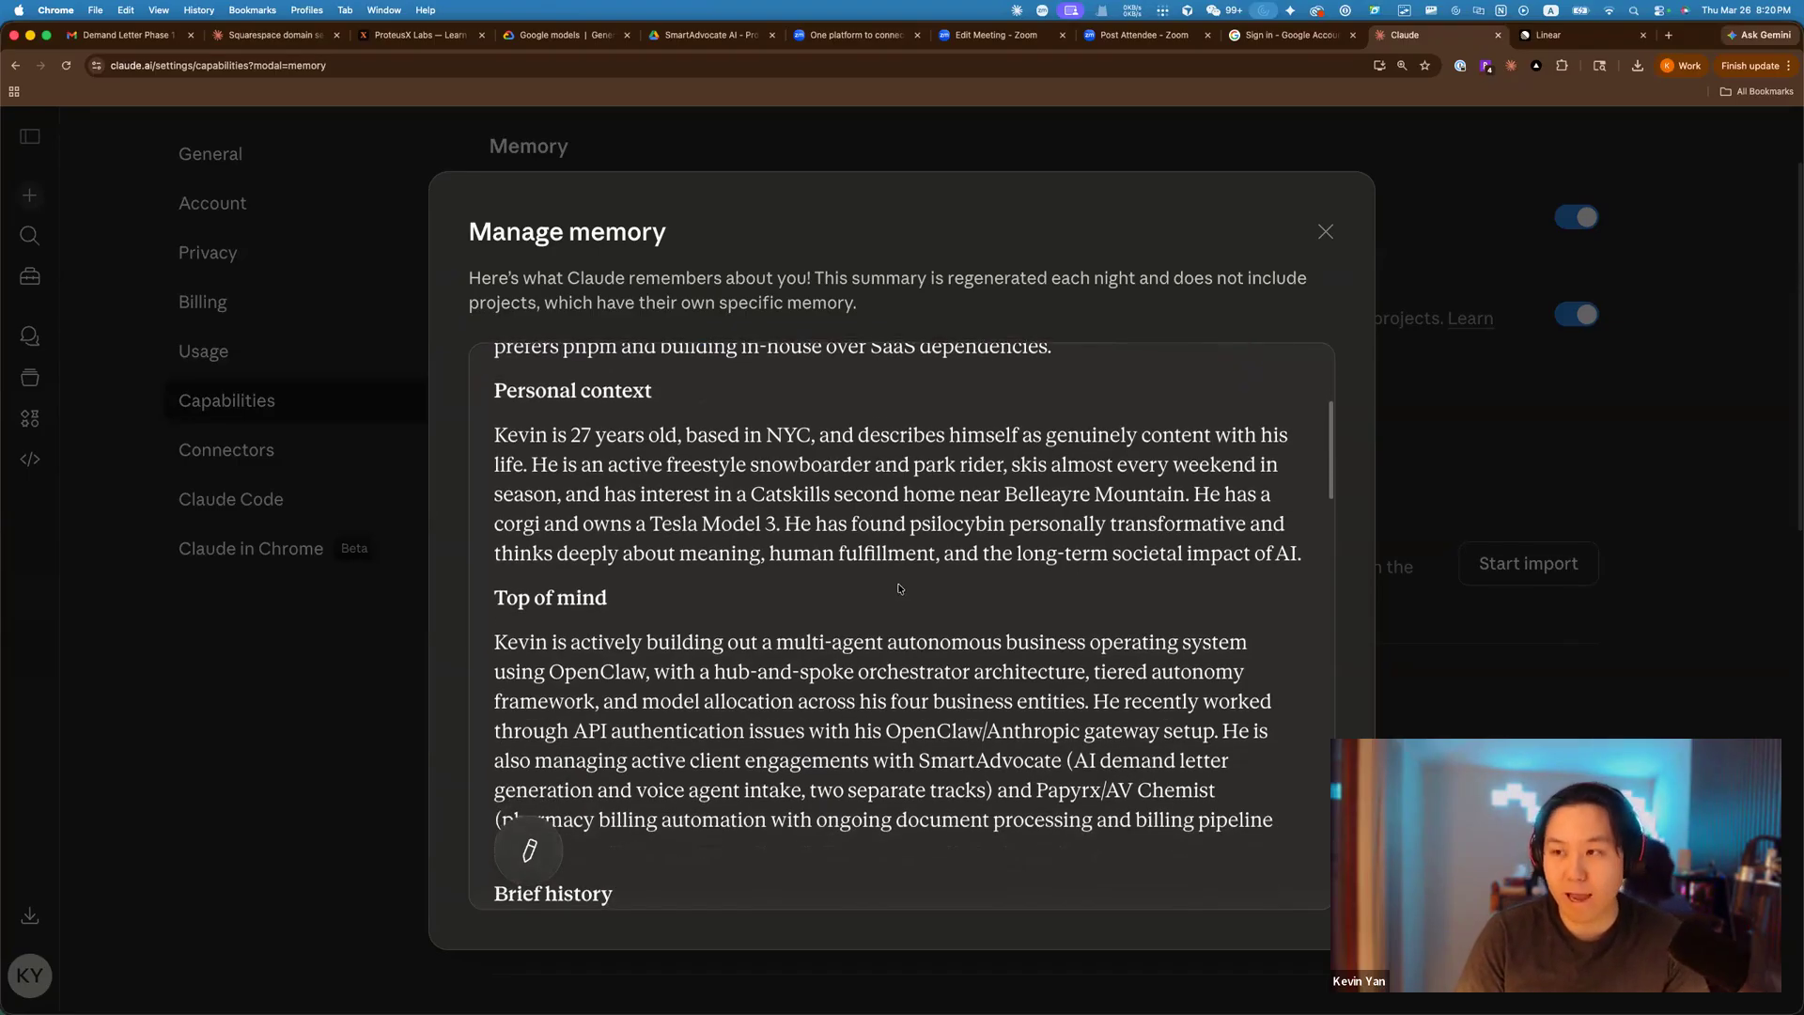
left_click_drag(547, 435, 730, 435)
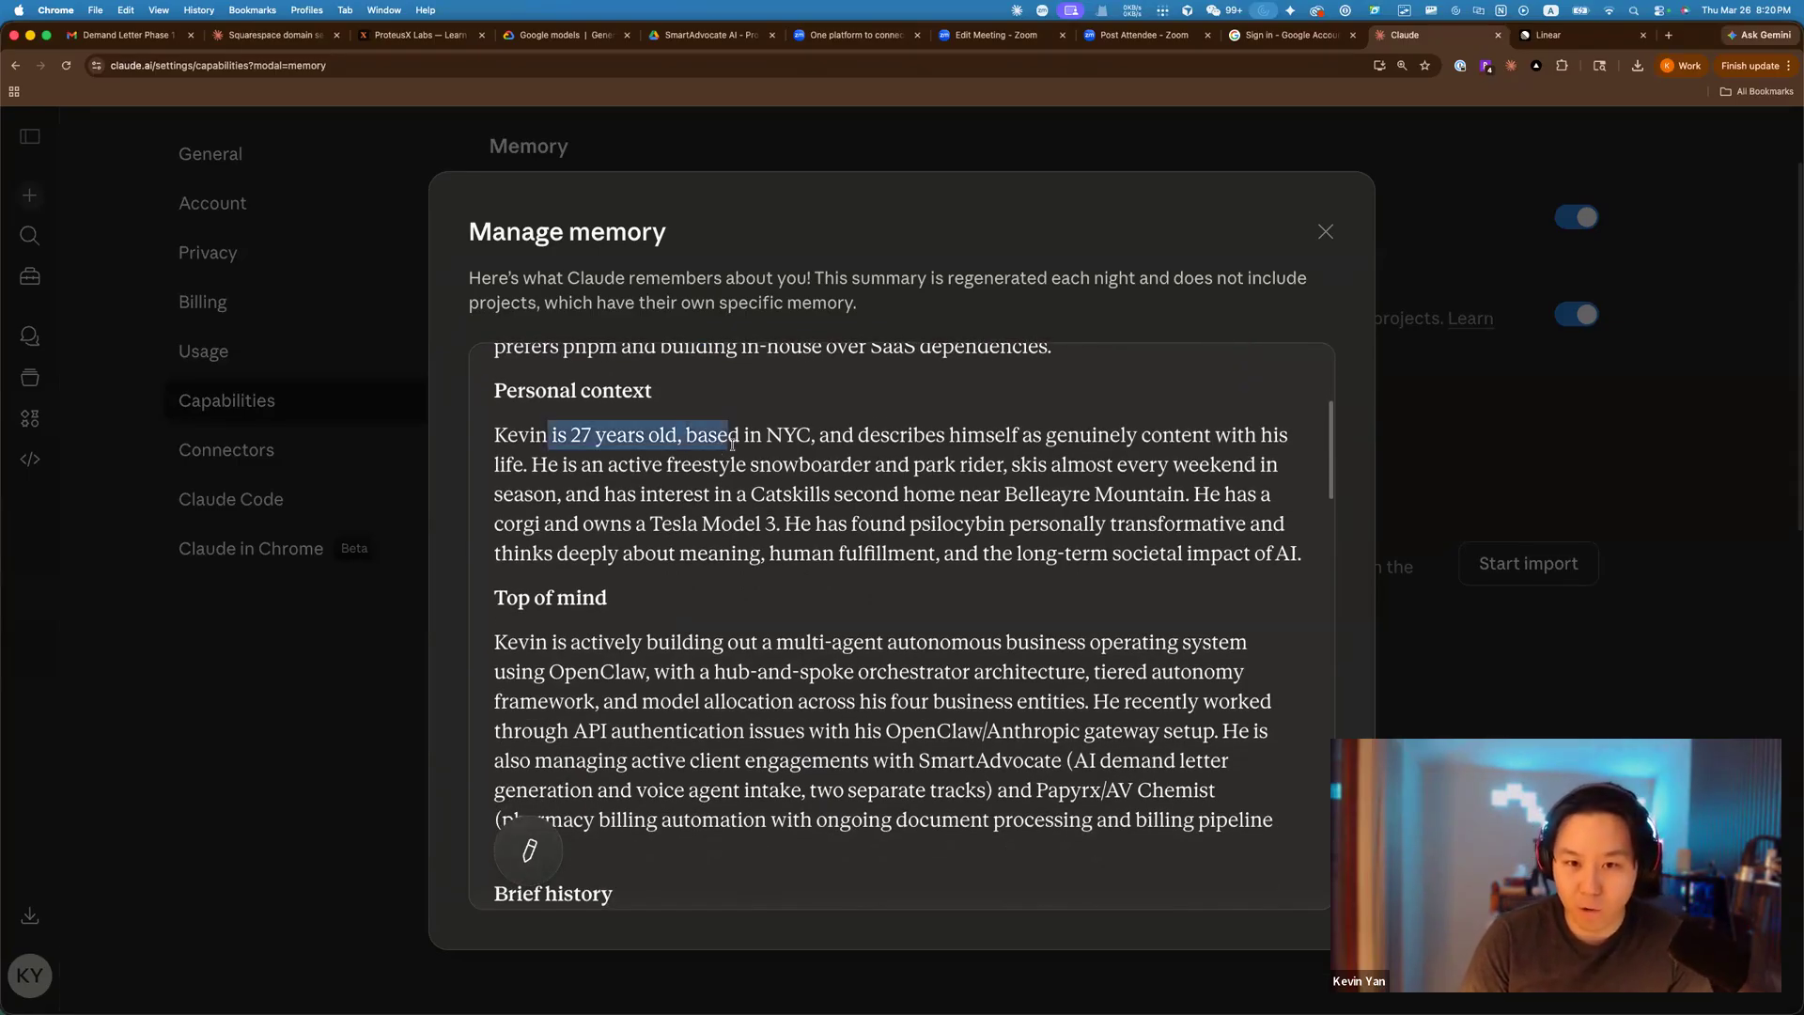
left_click_drag(620, 524, 803, 523)
double_click(529, 515)
Read through the rest of the memory summary and close it.
scroll(772, 583, "down", 1)
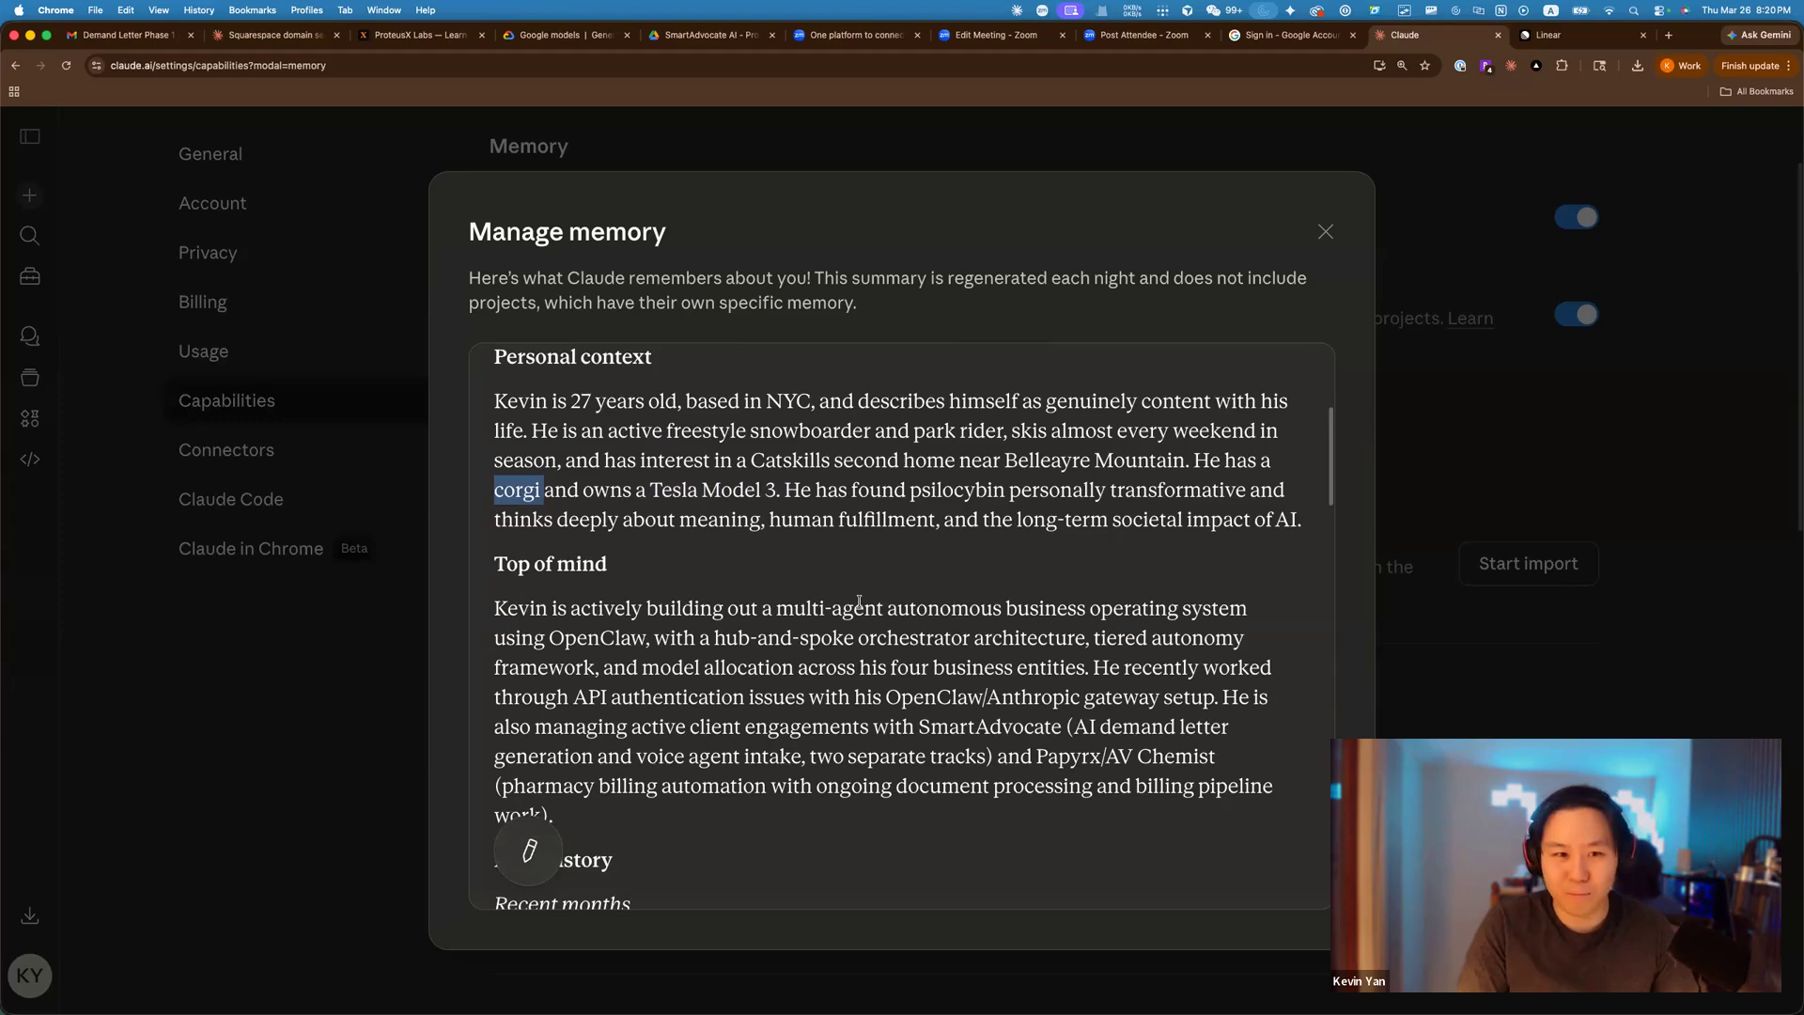
scroll(858, 603, "down", 4)
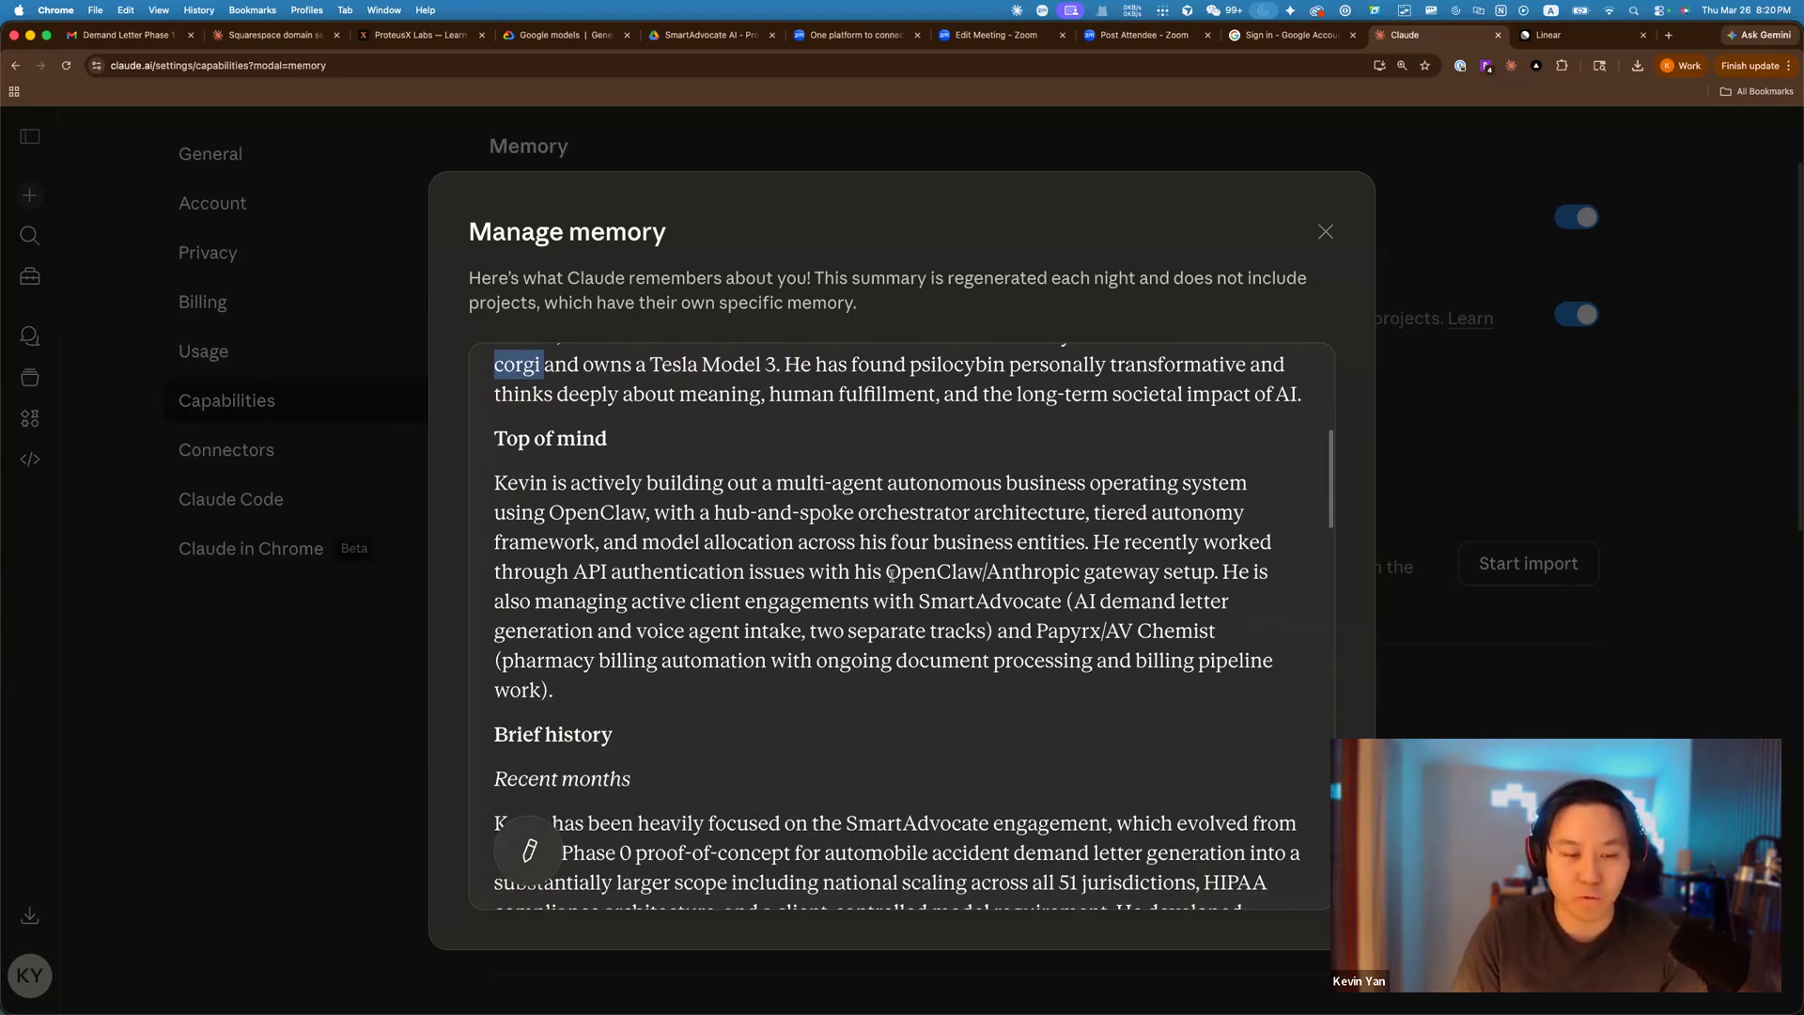
scroll(1069, 625, "down", 2)
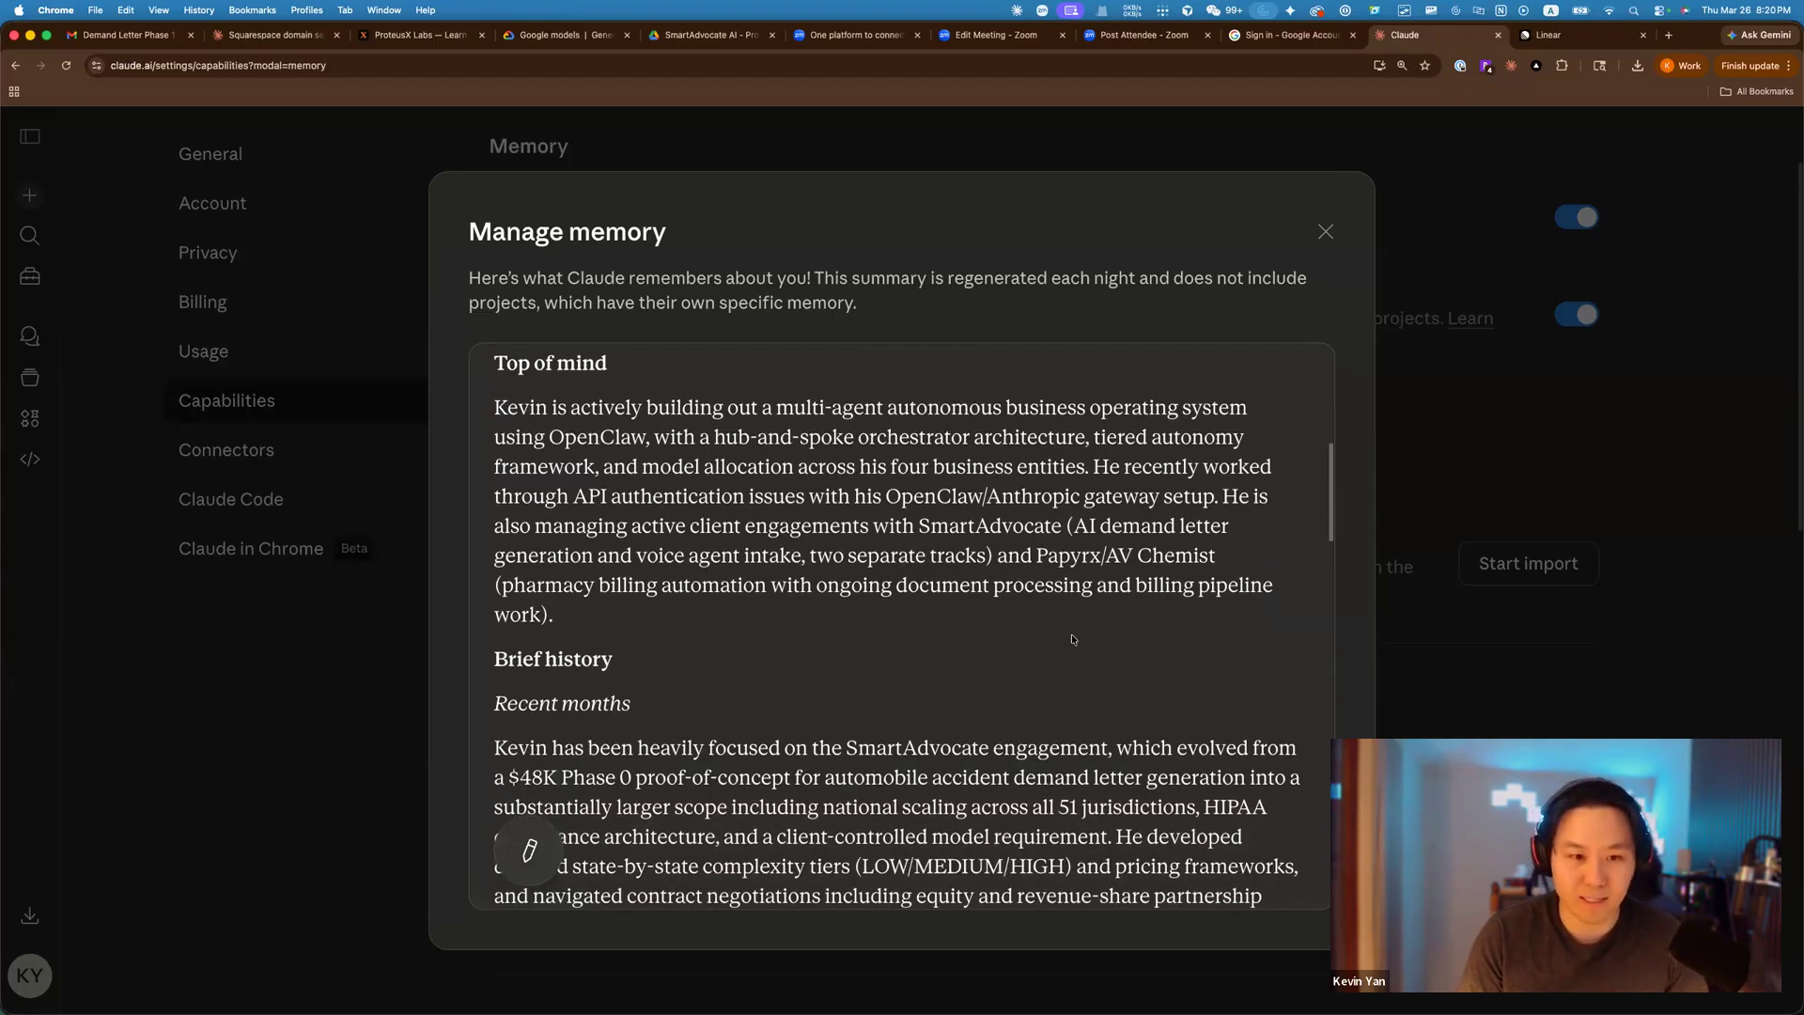
scroll(1070, 631, "down", 1)
scroll(1069, 633, "down", 3)
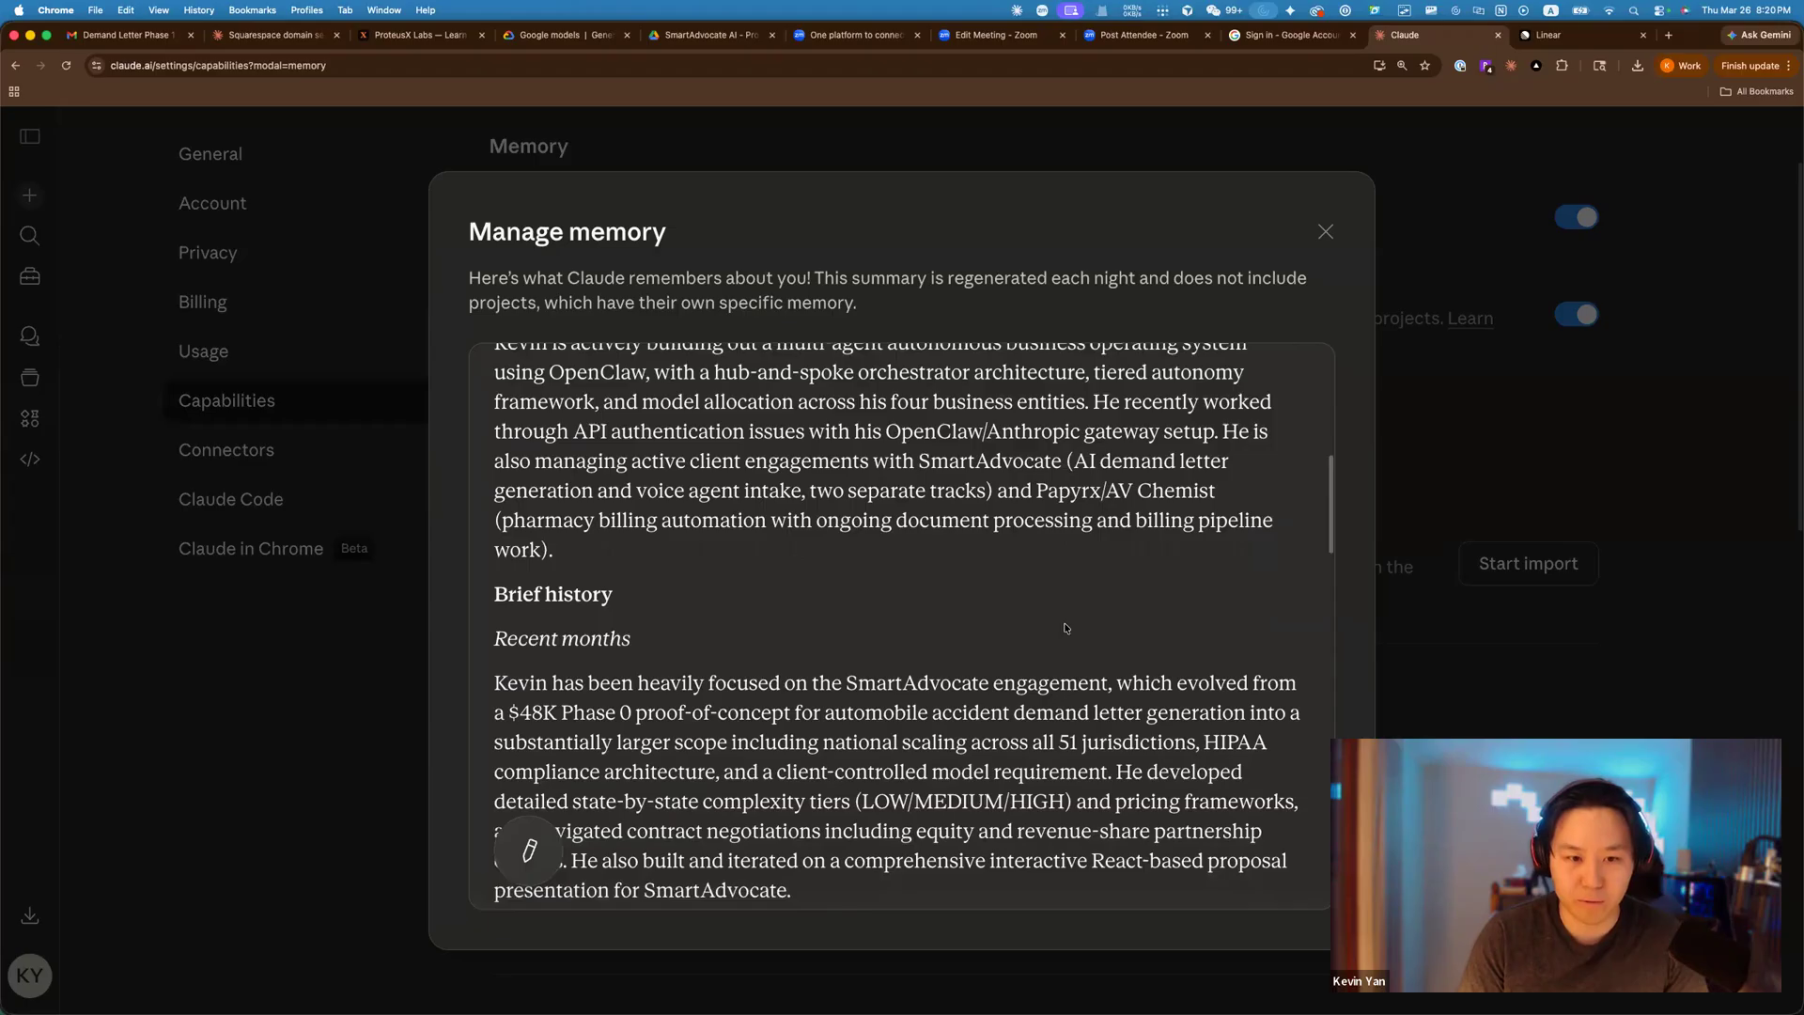
left_click_drag(1330, 554, 1301, 887)
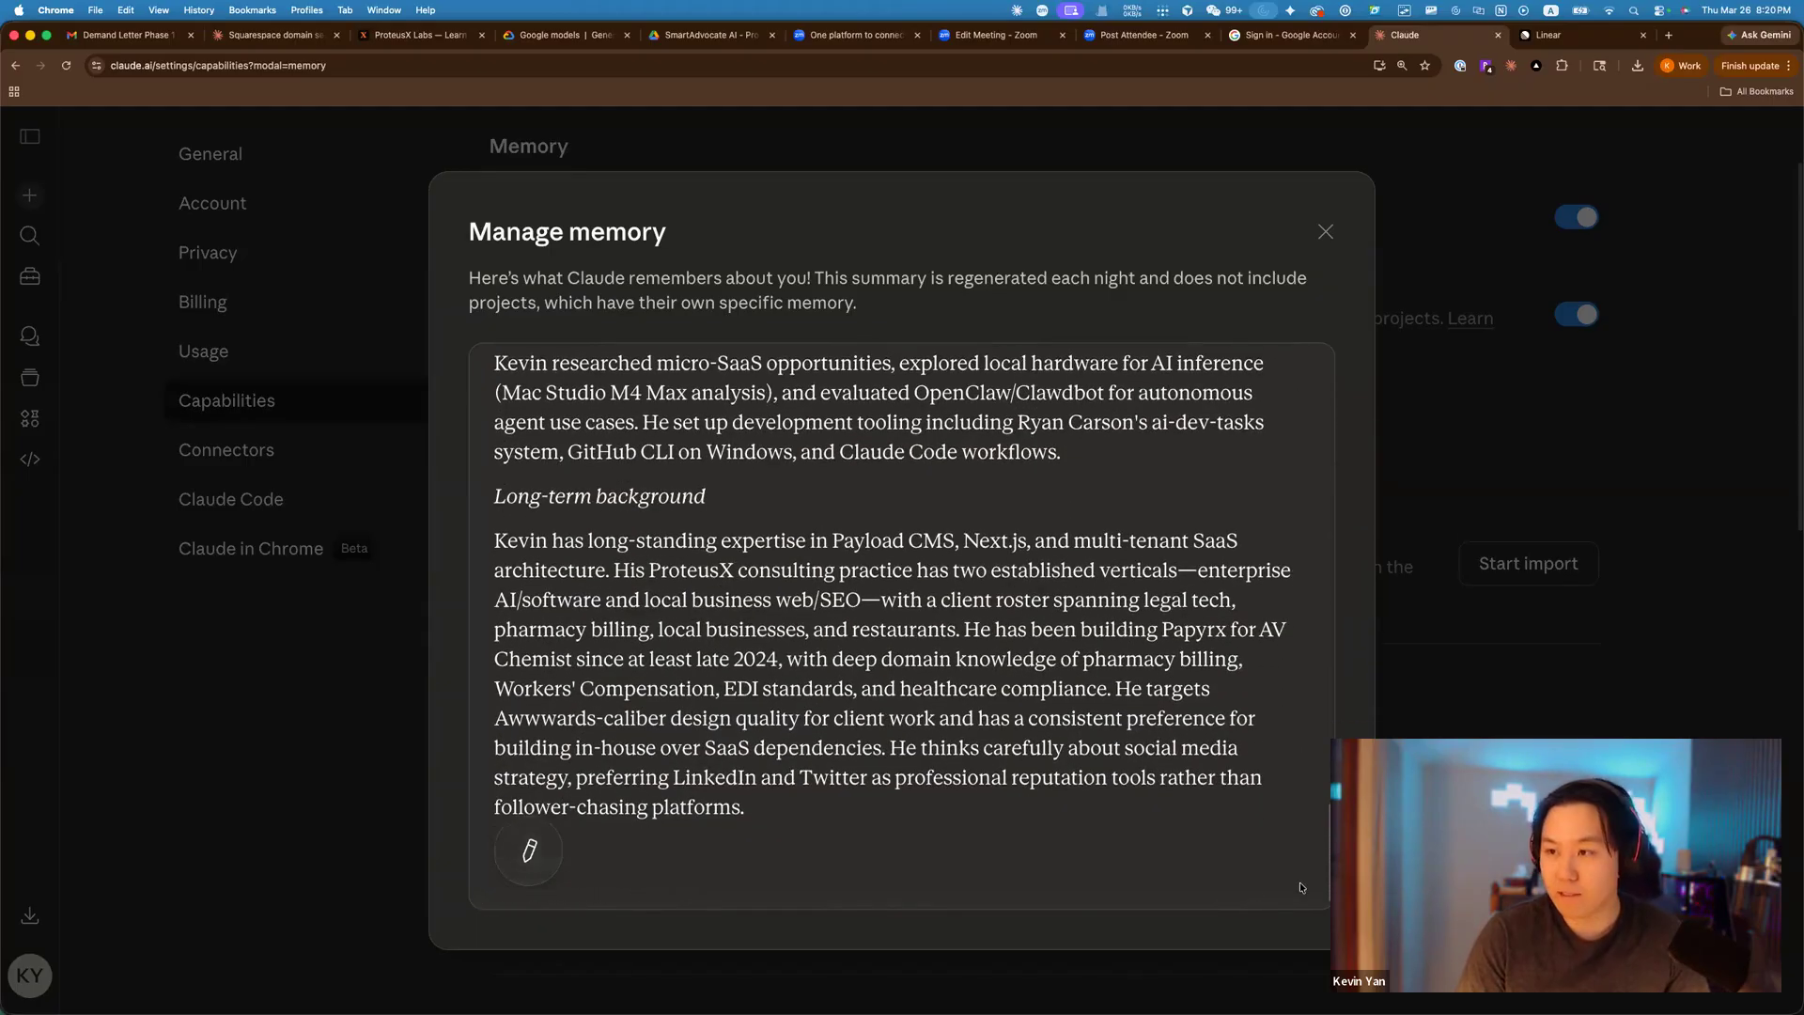
scroll(1318, 850, "up", 4)
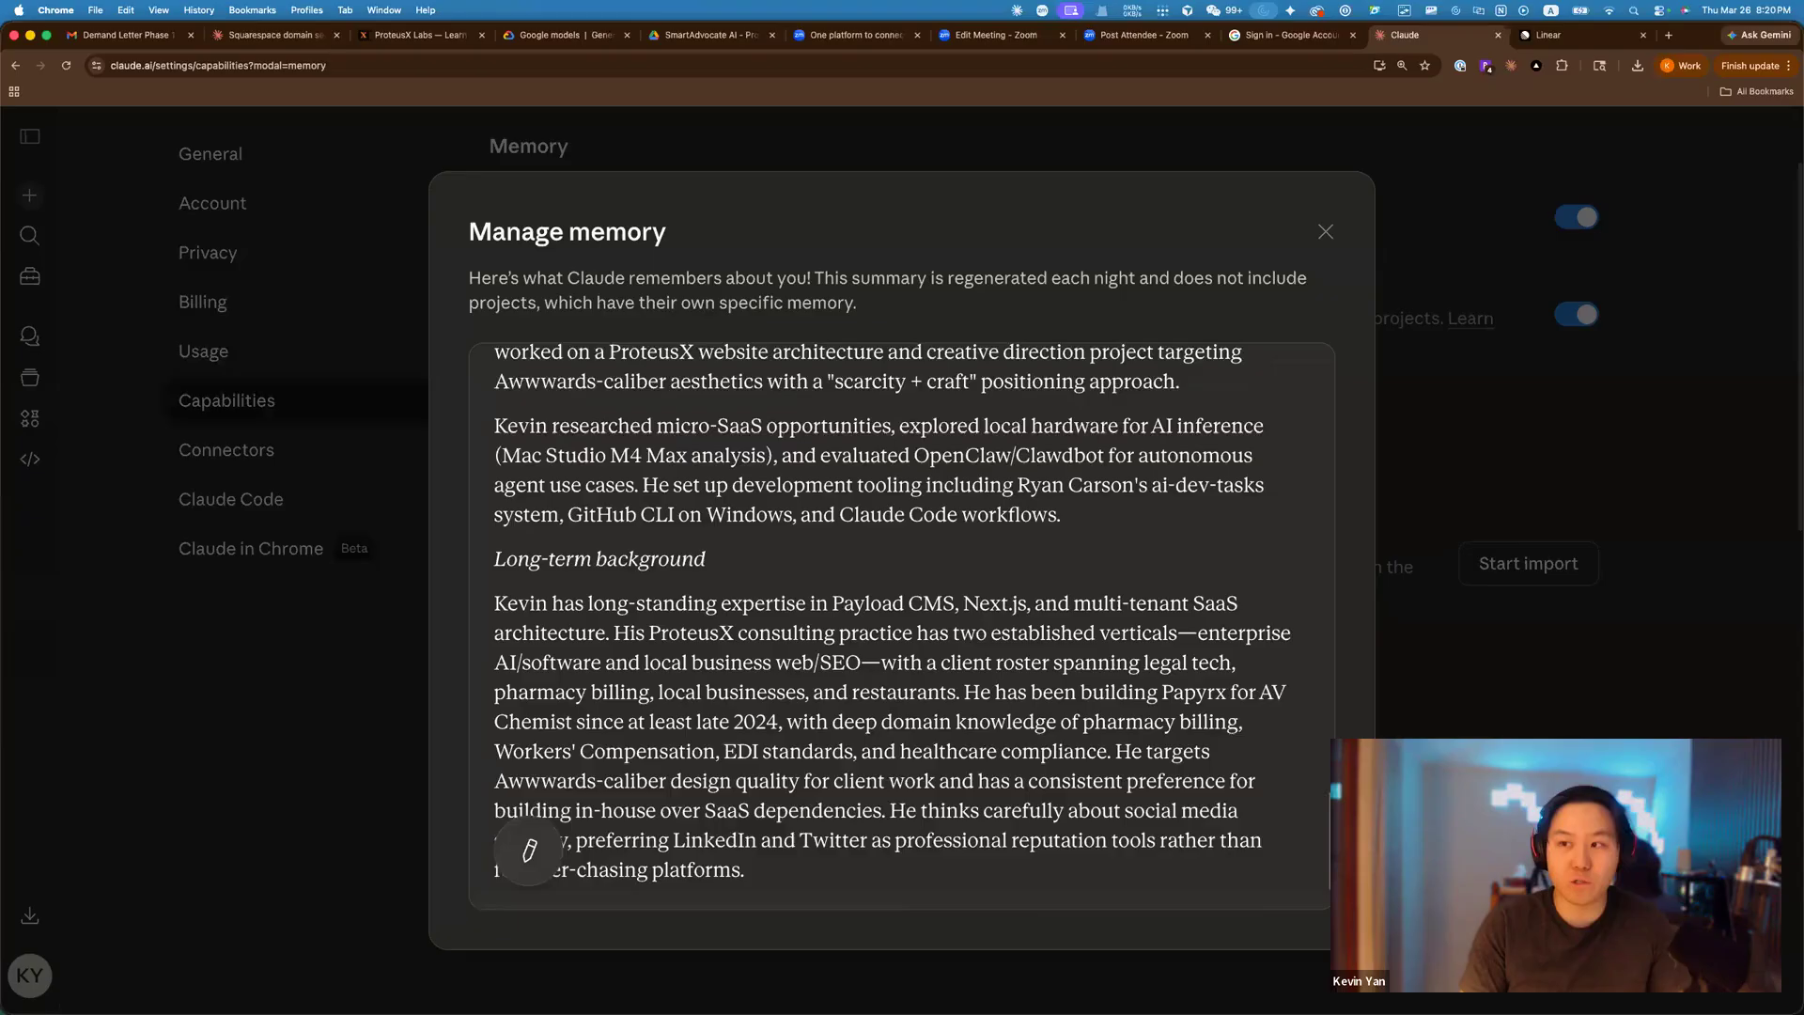
left_click_drag(1331, 848, 1315, 339)
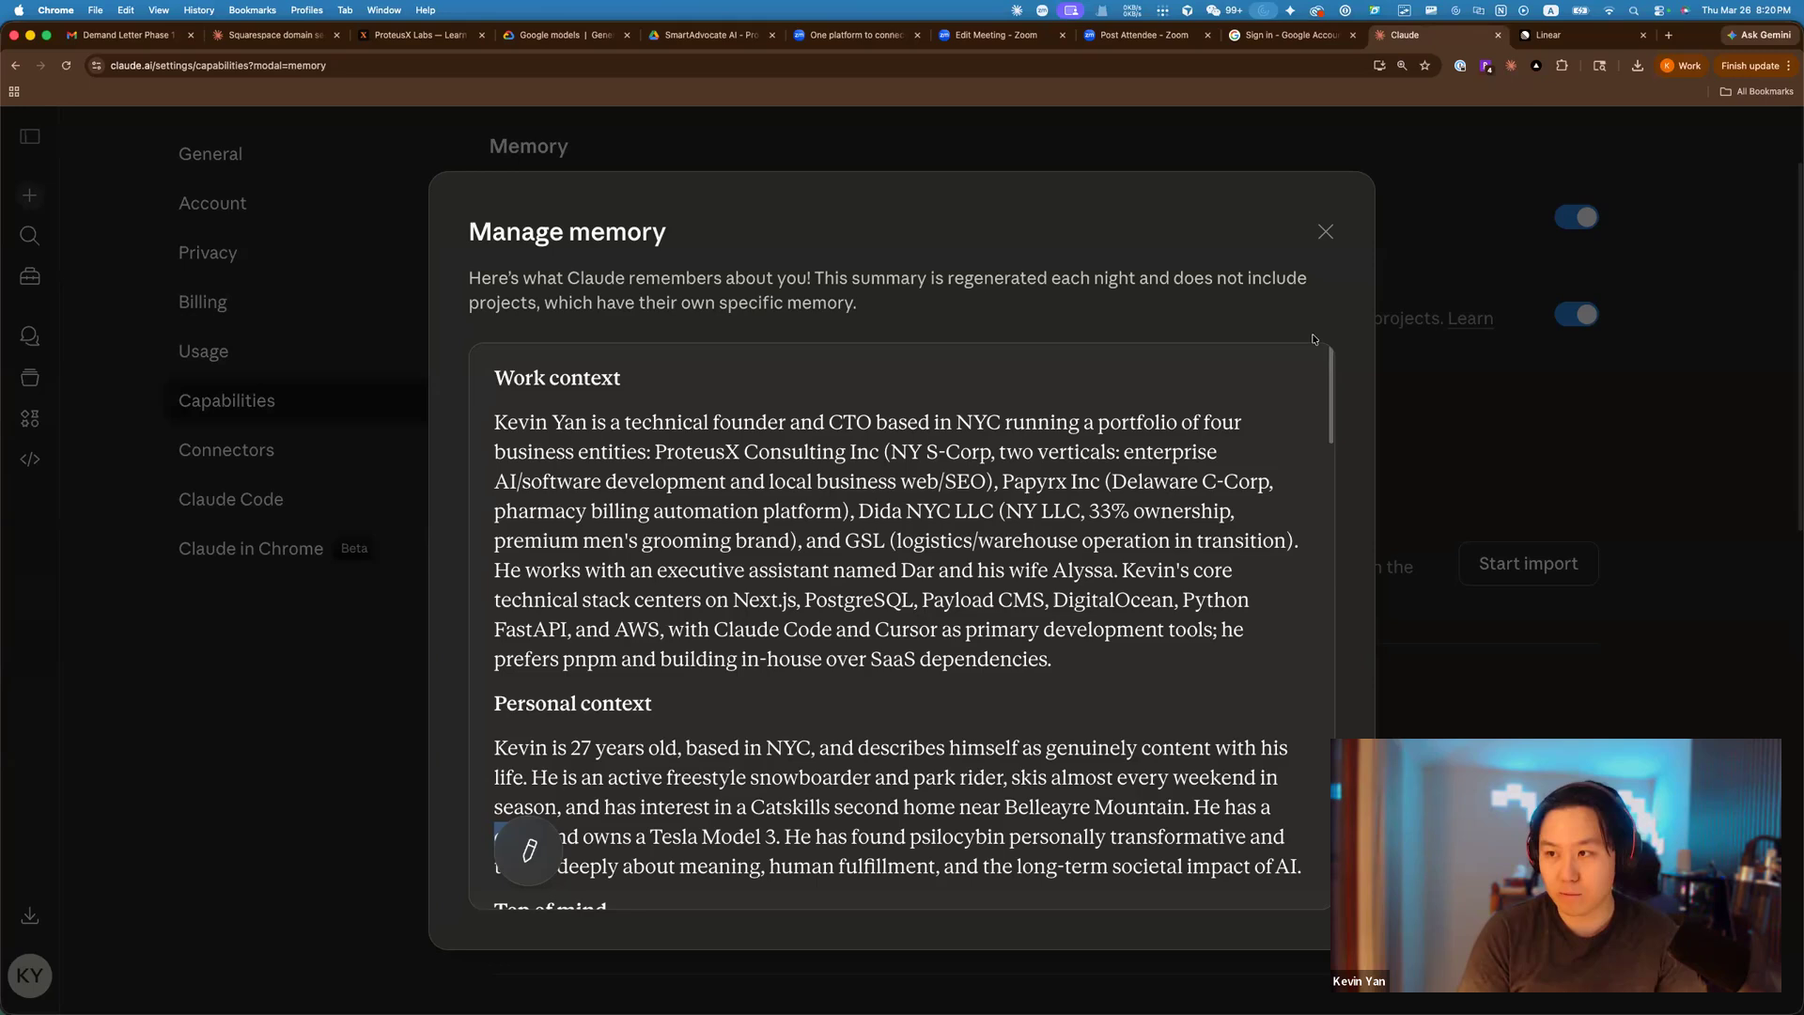
left_click(1331, 234)
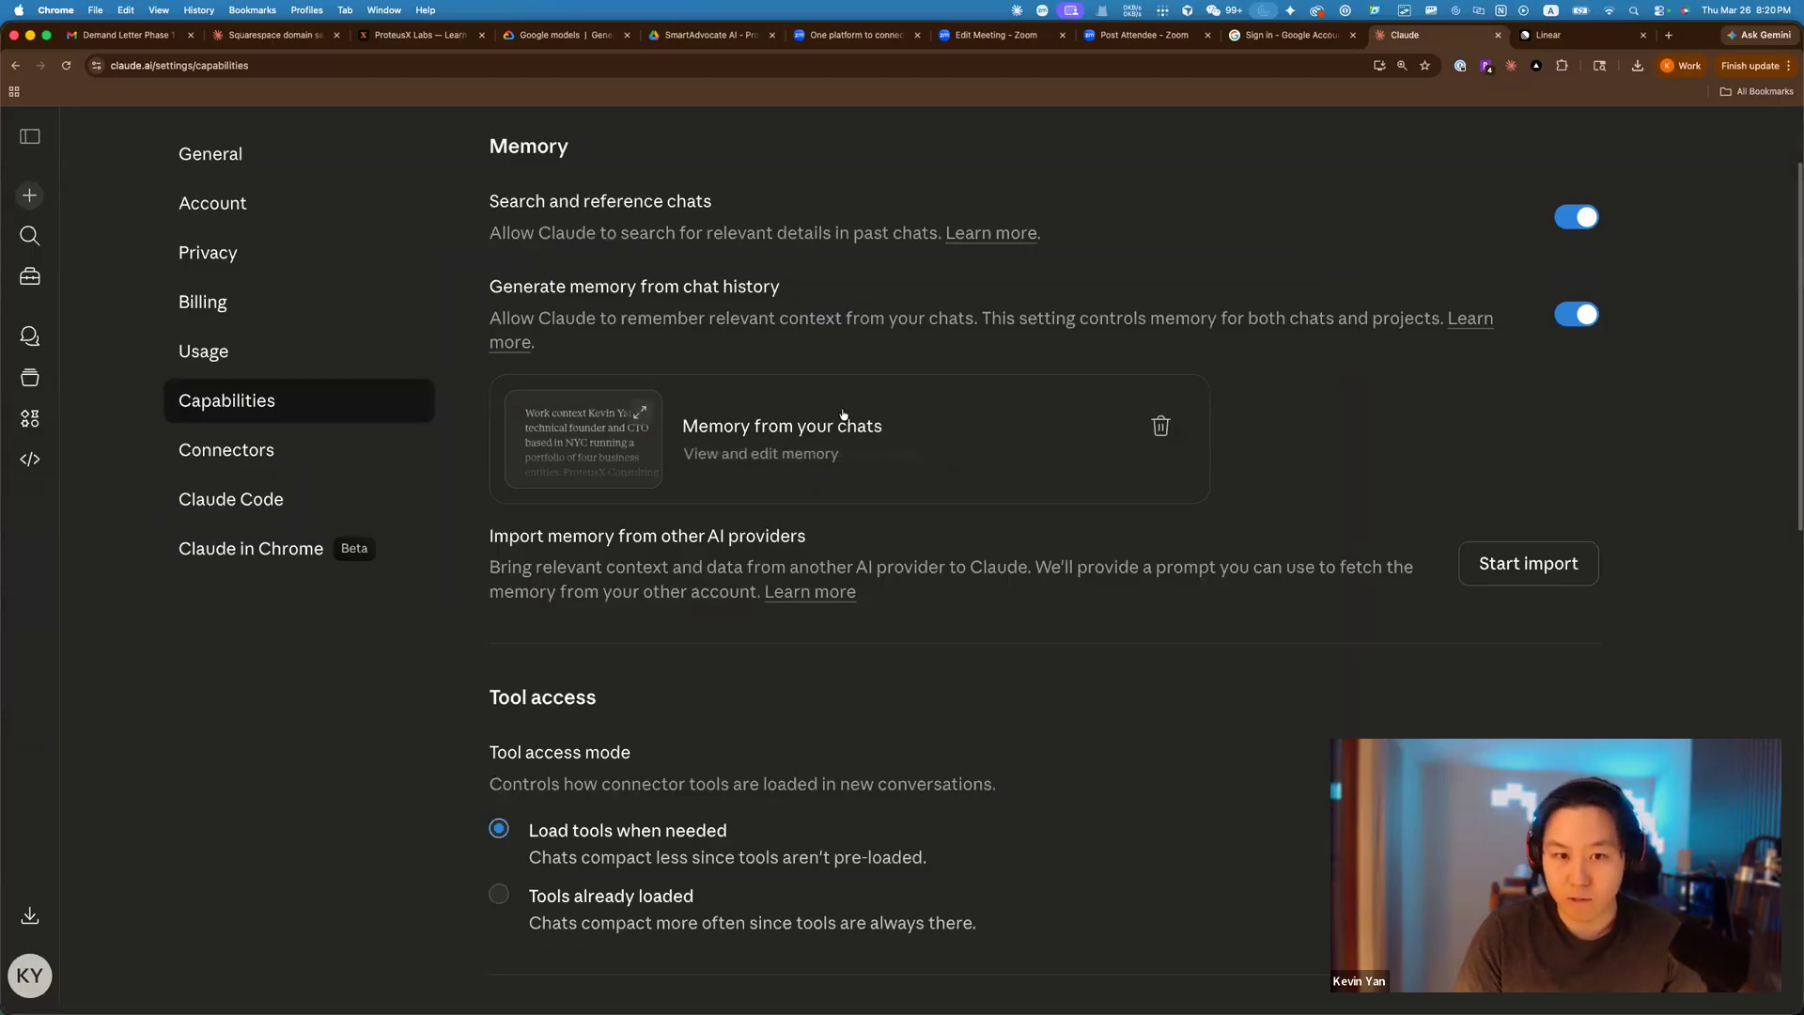
Open ChatGPT in a new browser tab.
left_click(1677, 39)
type("chat")
key("Return")
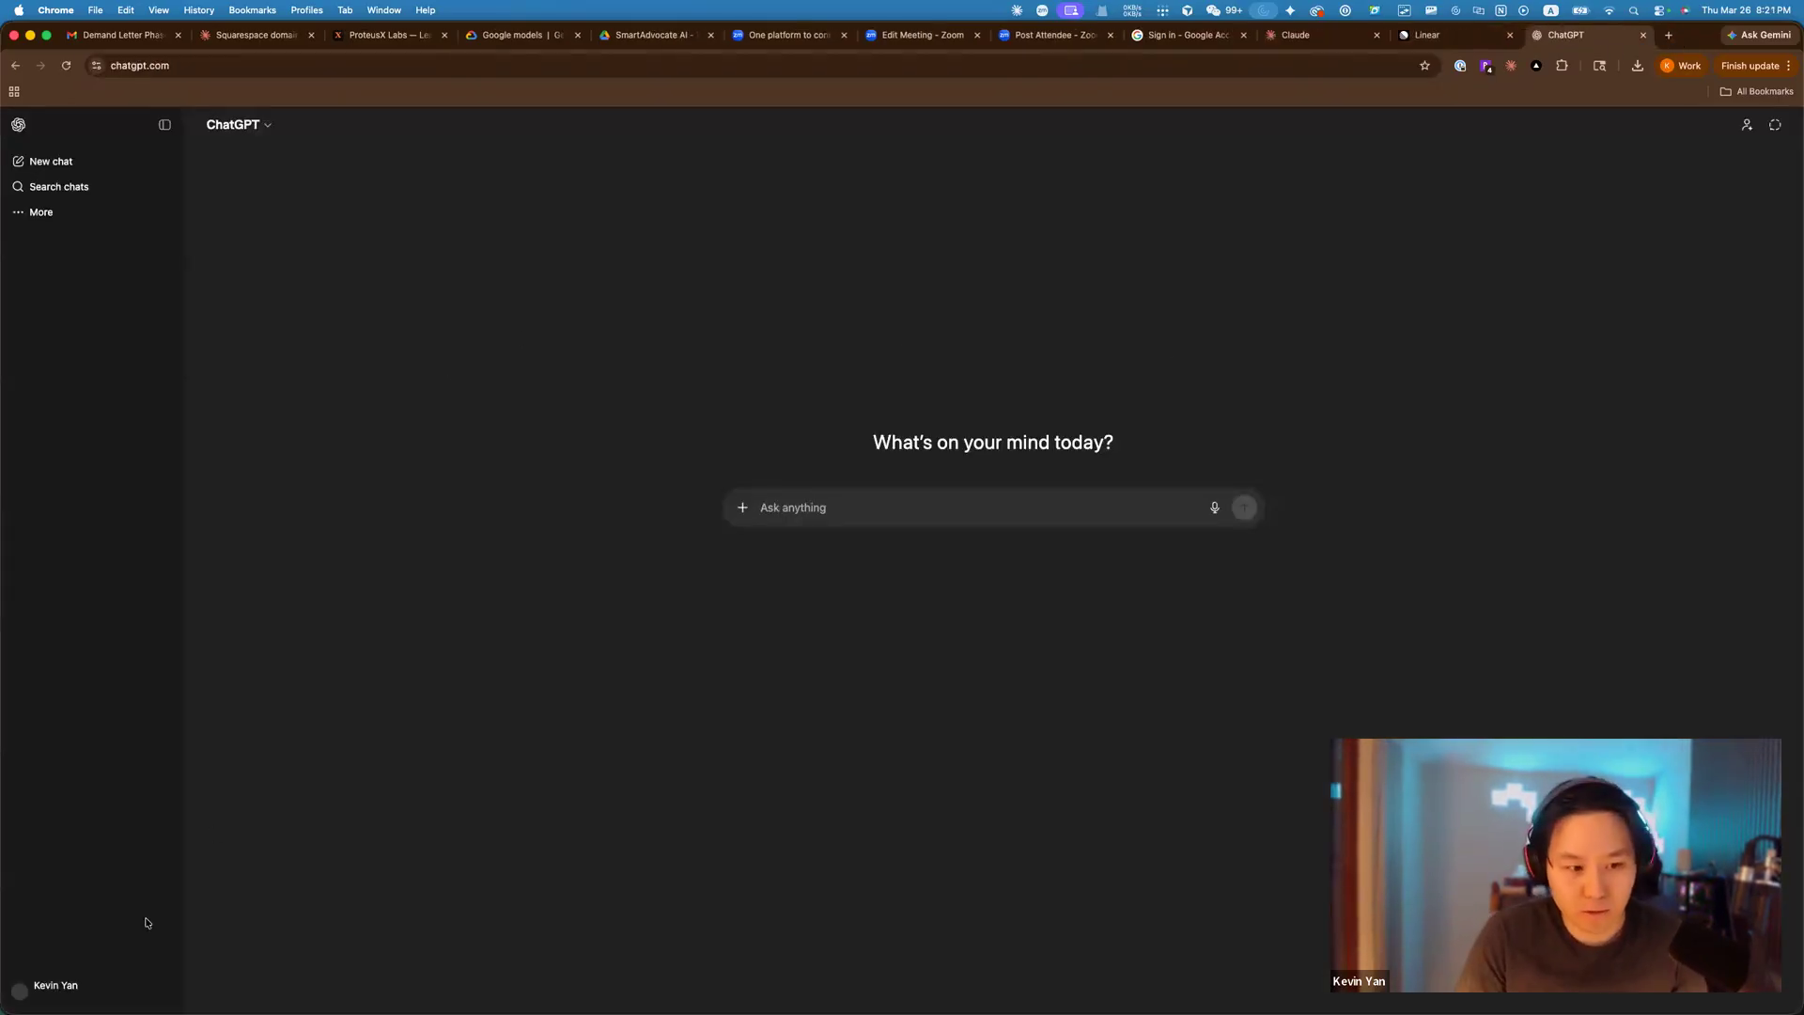
In Claude's settings, start the memory import and copy its export prompt, then go to ChatGPT.
left_click(1306, 35)
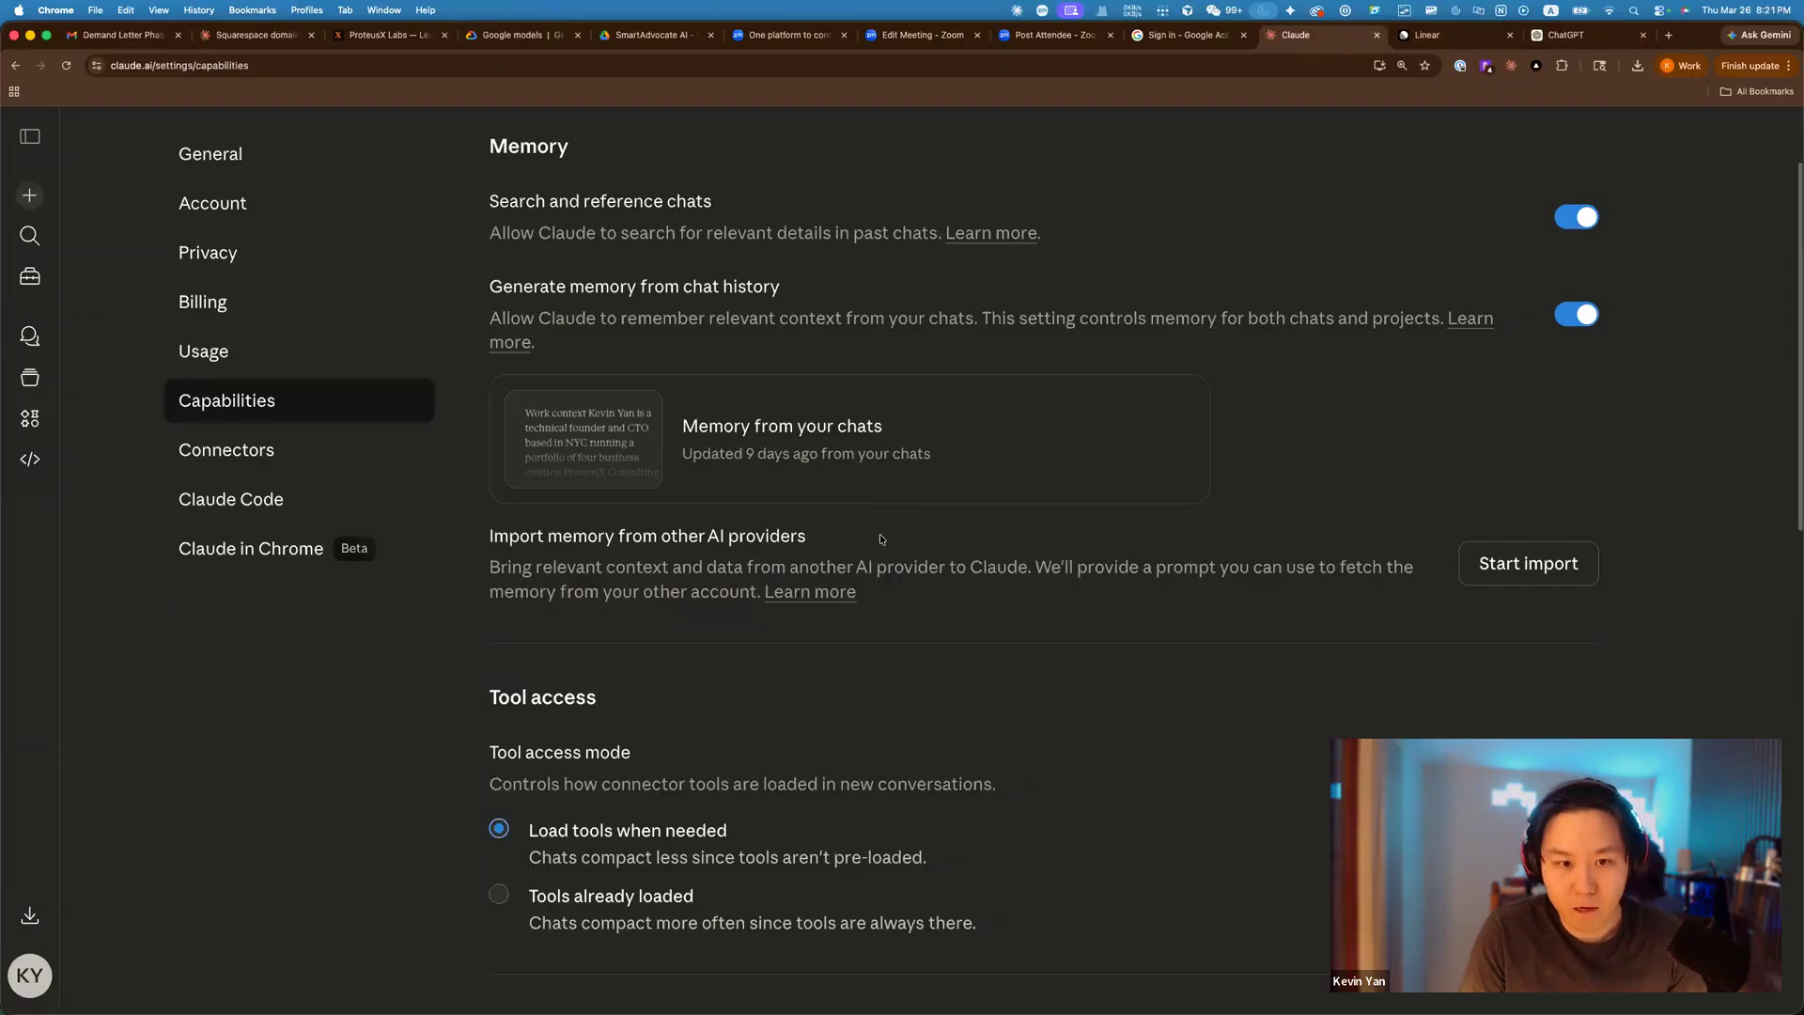
left_click_drag(551, 534, 665, 535)
left_click_drag(490, 535, 1386, 571)
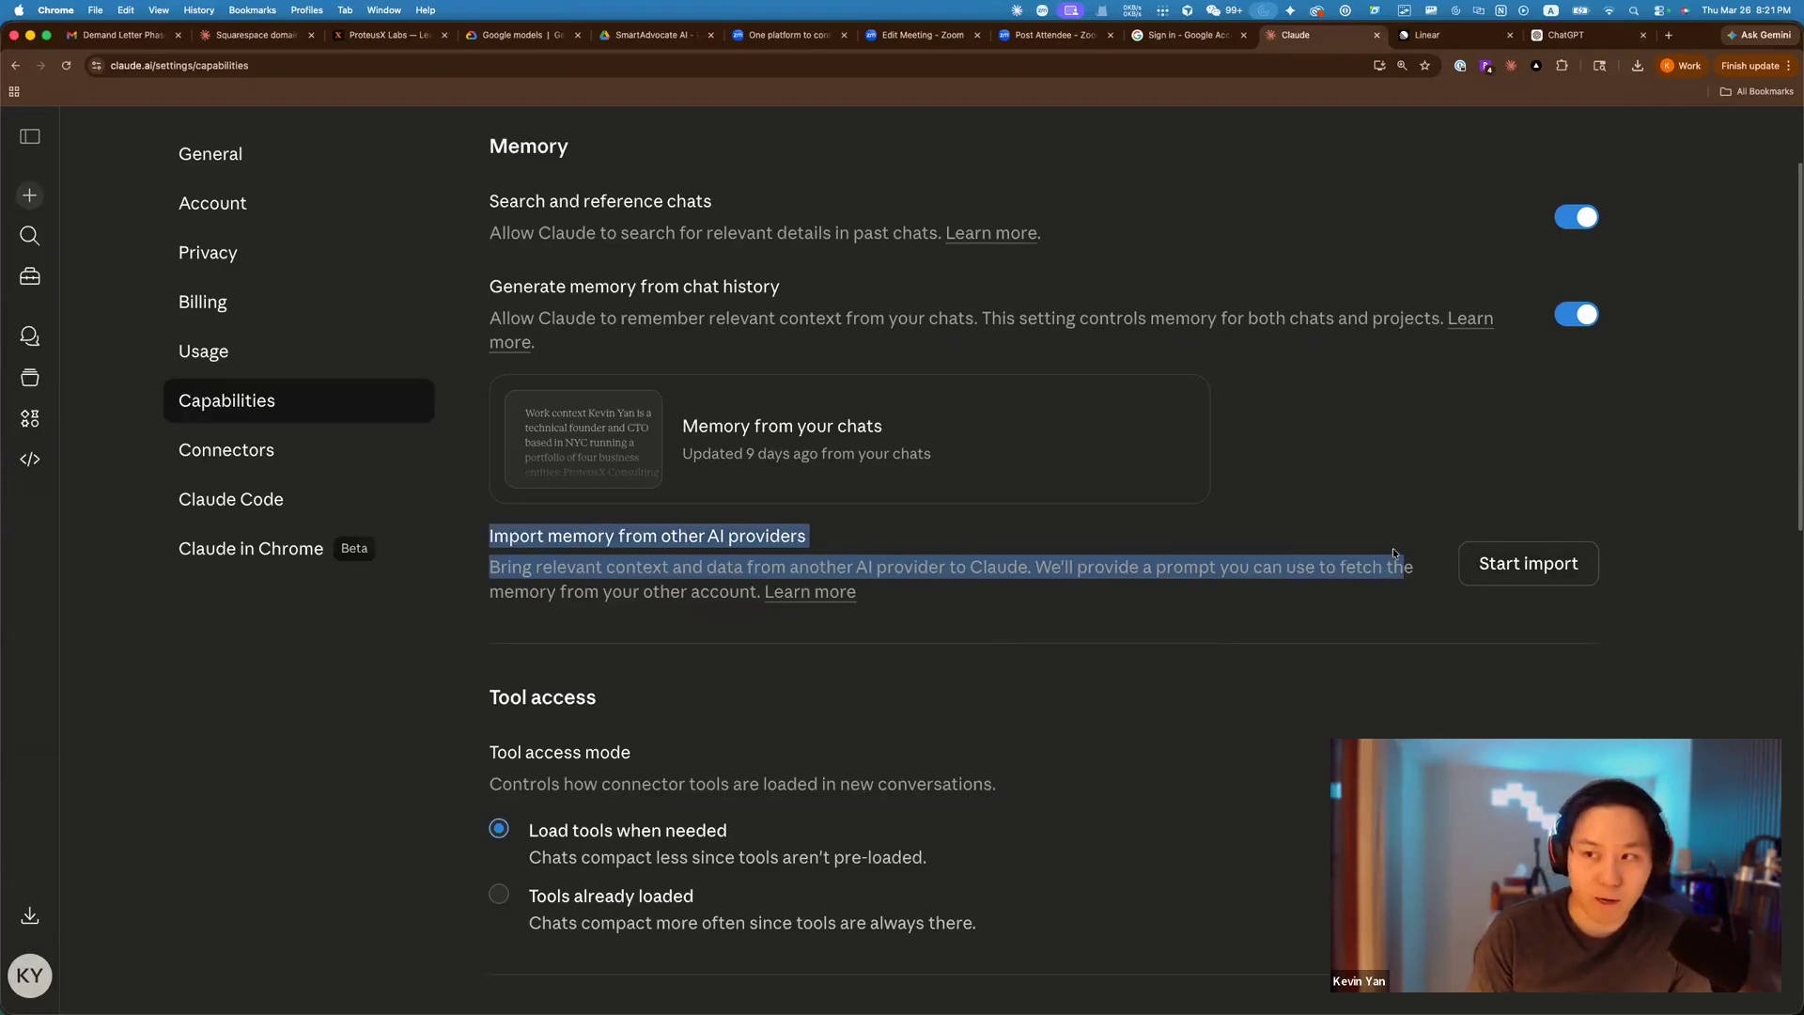
left_click(1541, 552)
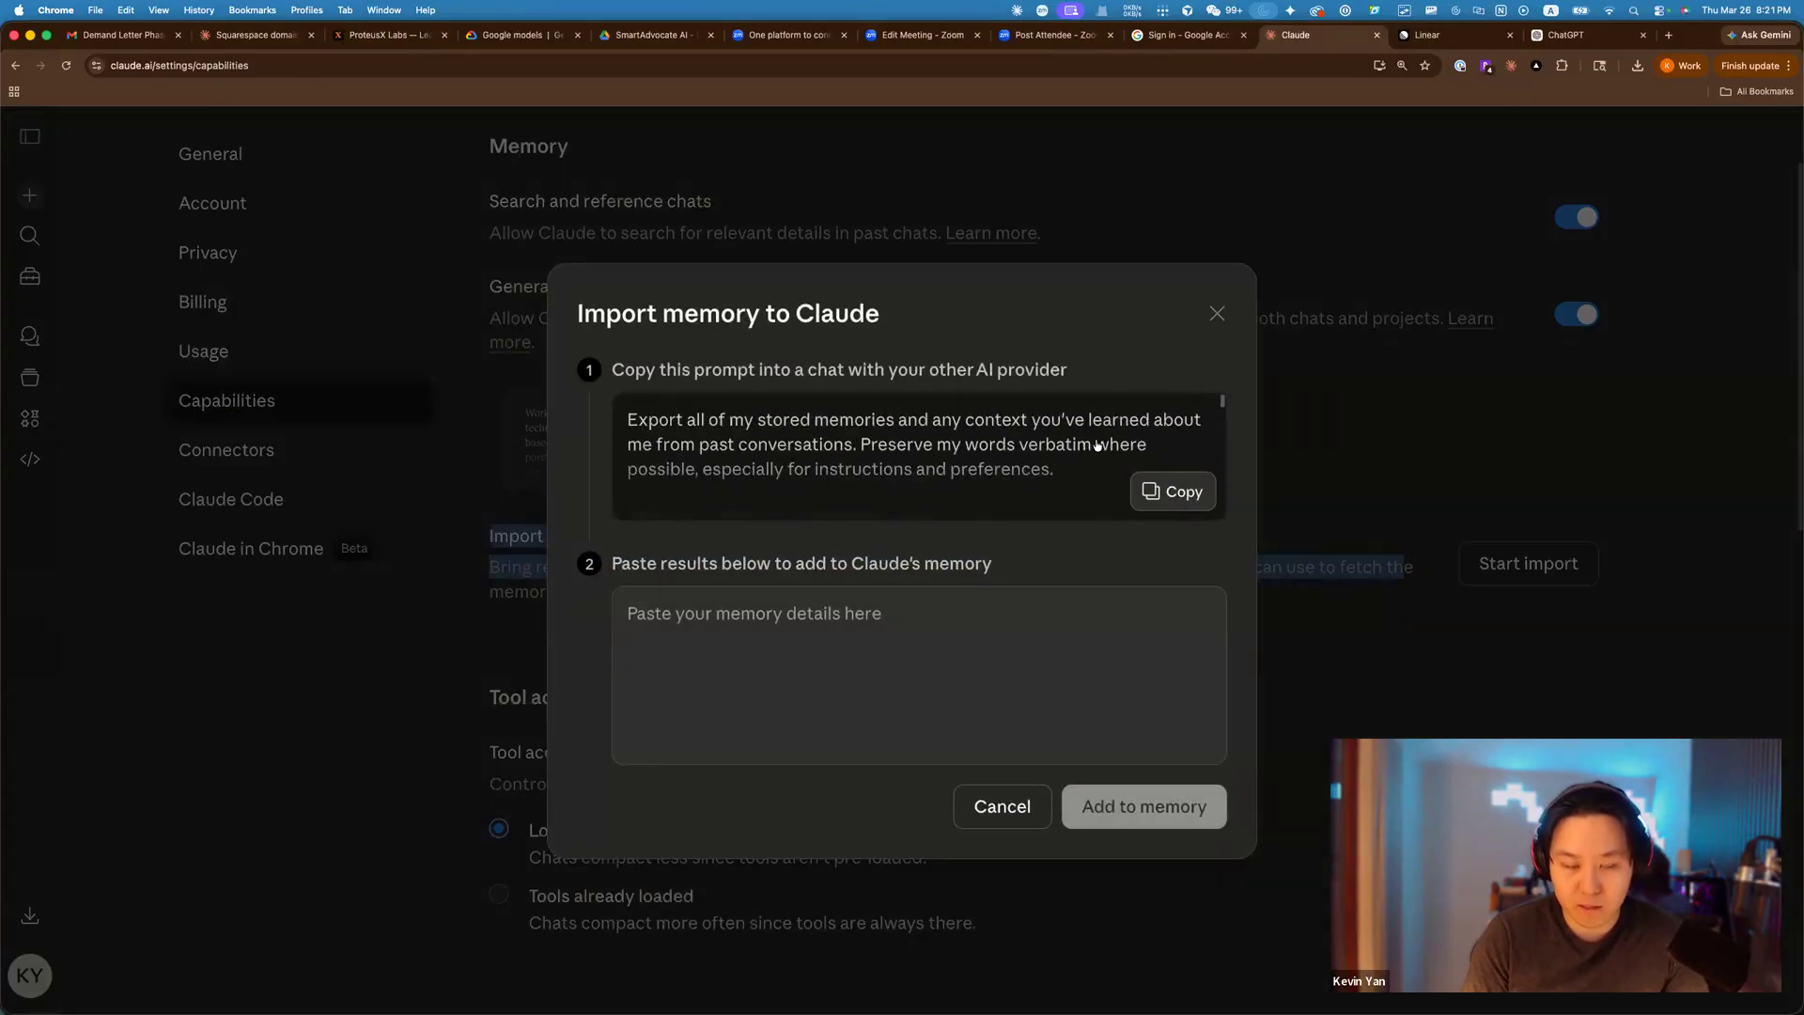
left_click(1182, 477)
left_click(1569, 35)
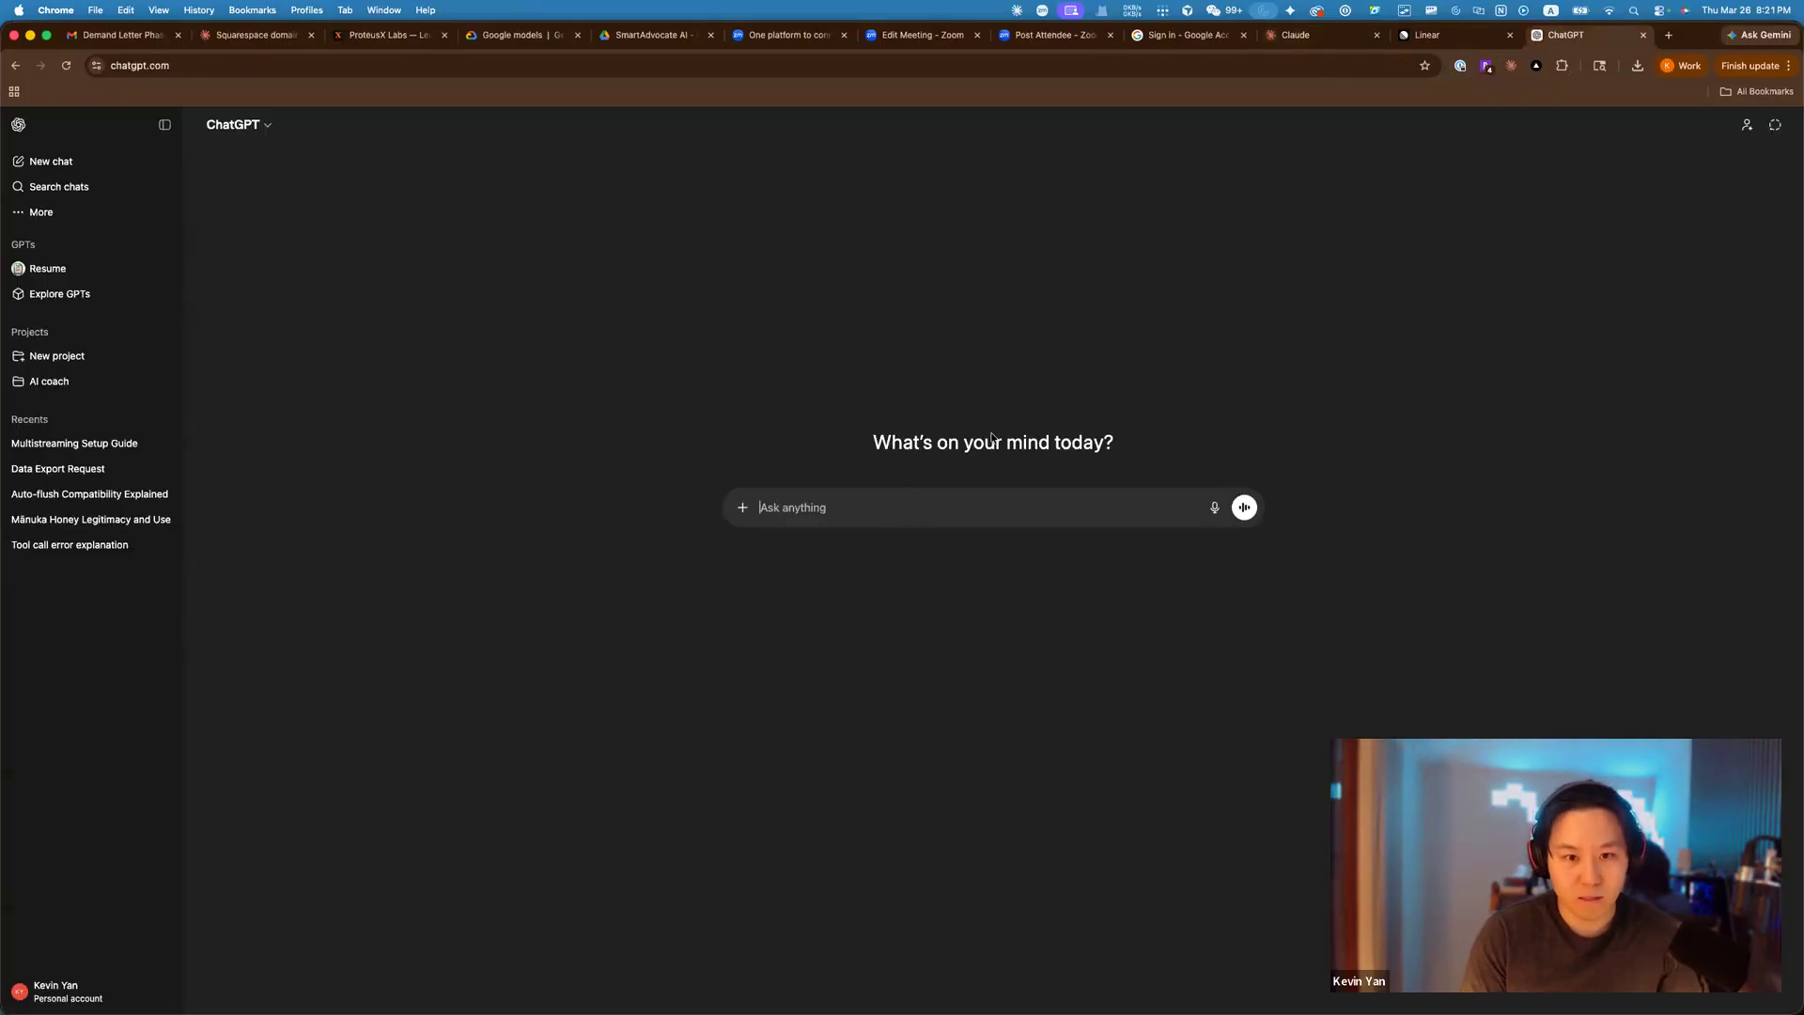
Paste the memory-export prompt into ChatGPT and send it.
key("super+v")
scroll(1168, 614, "down", 2)
scroll(1169, 613, "down", 3)
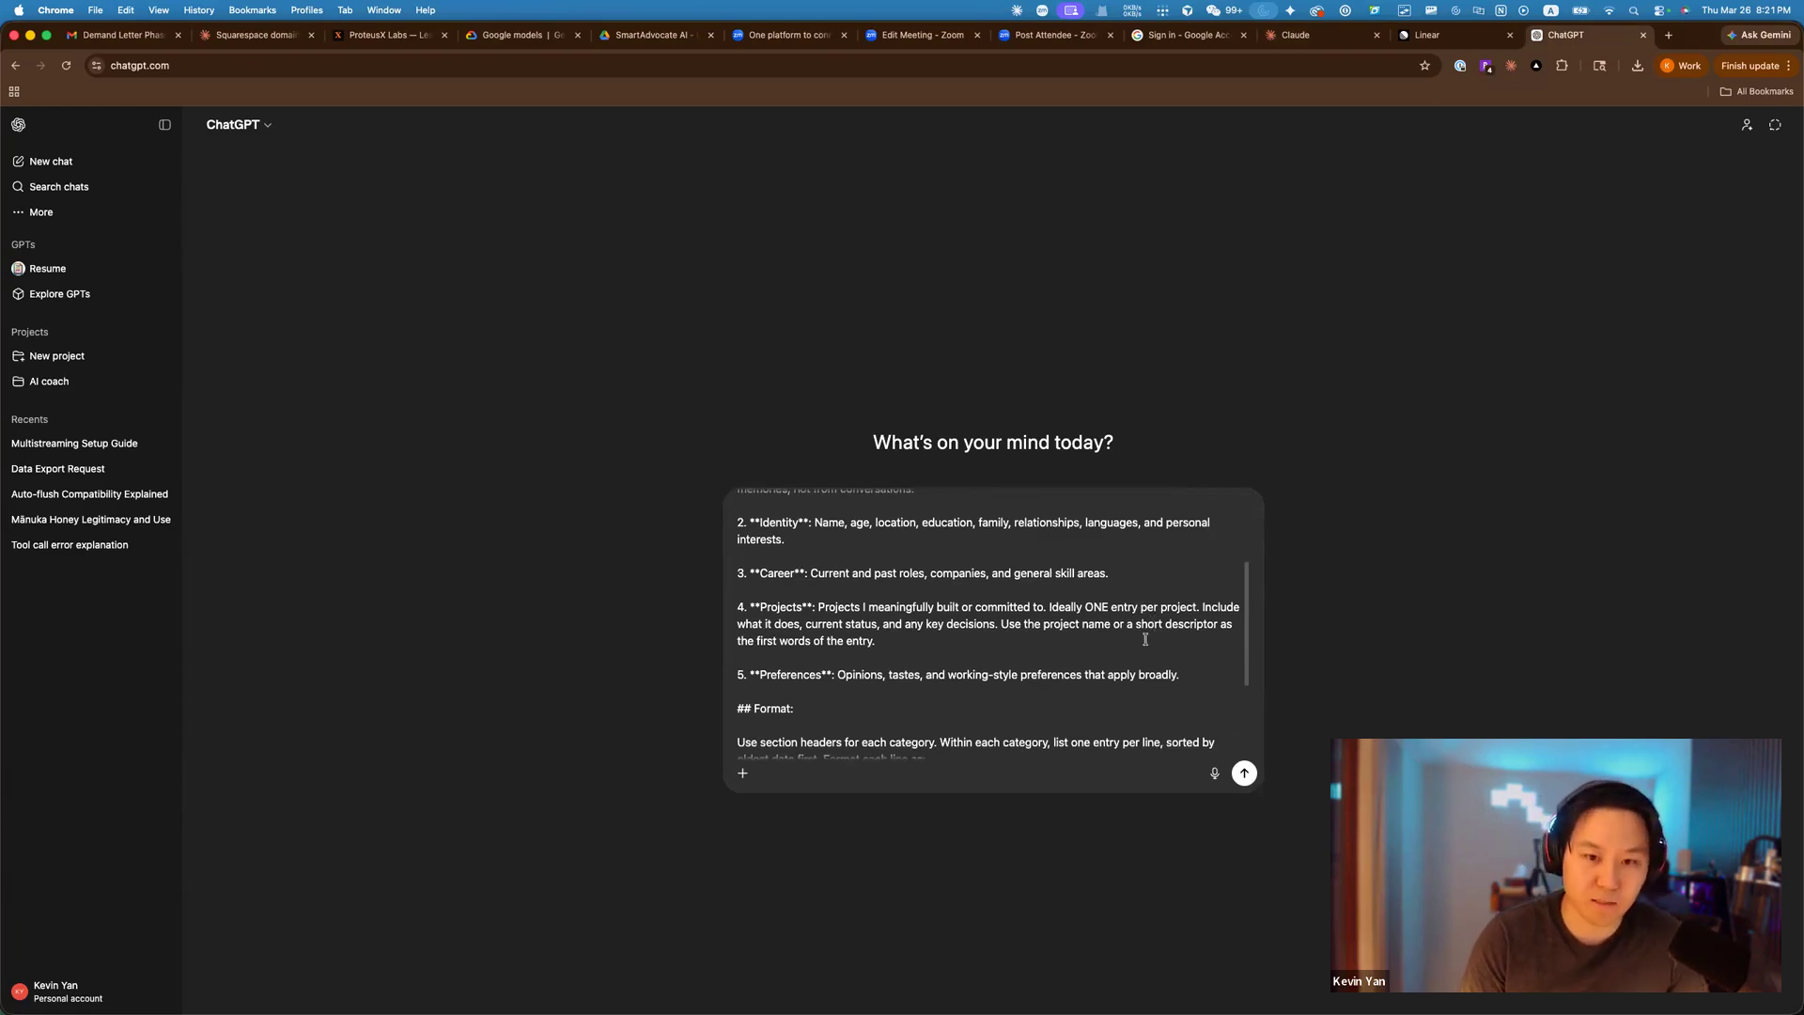
scroll(1121, 650, "down", 4)
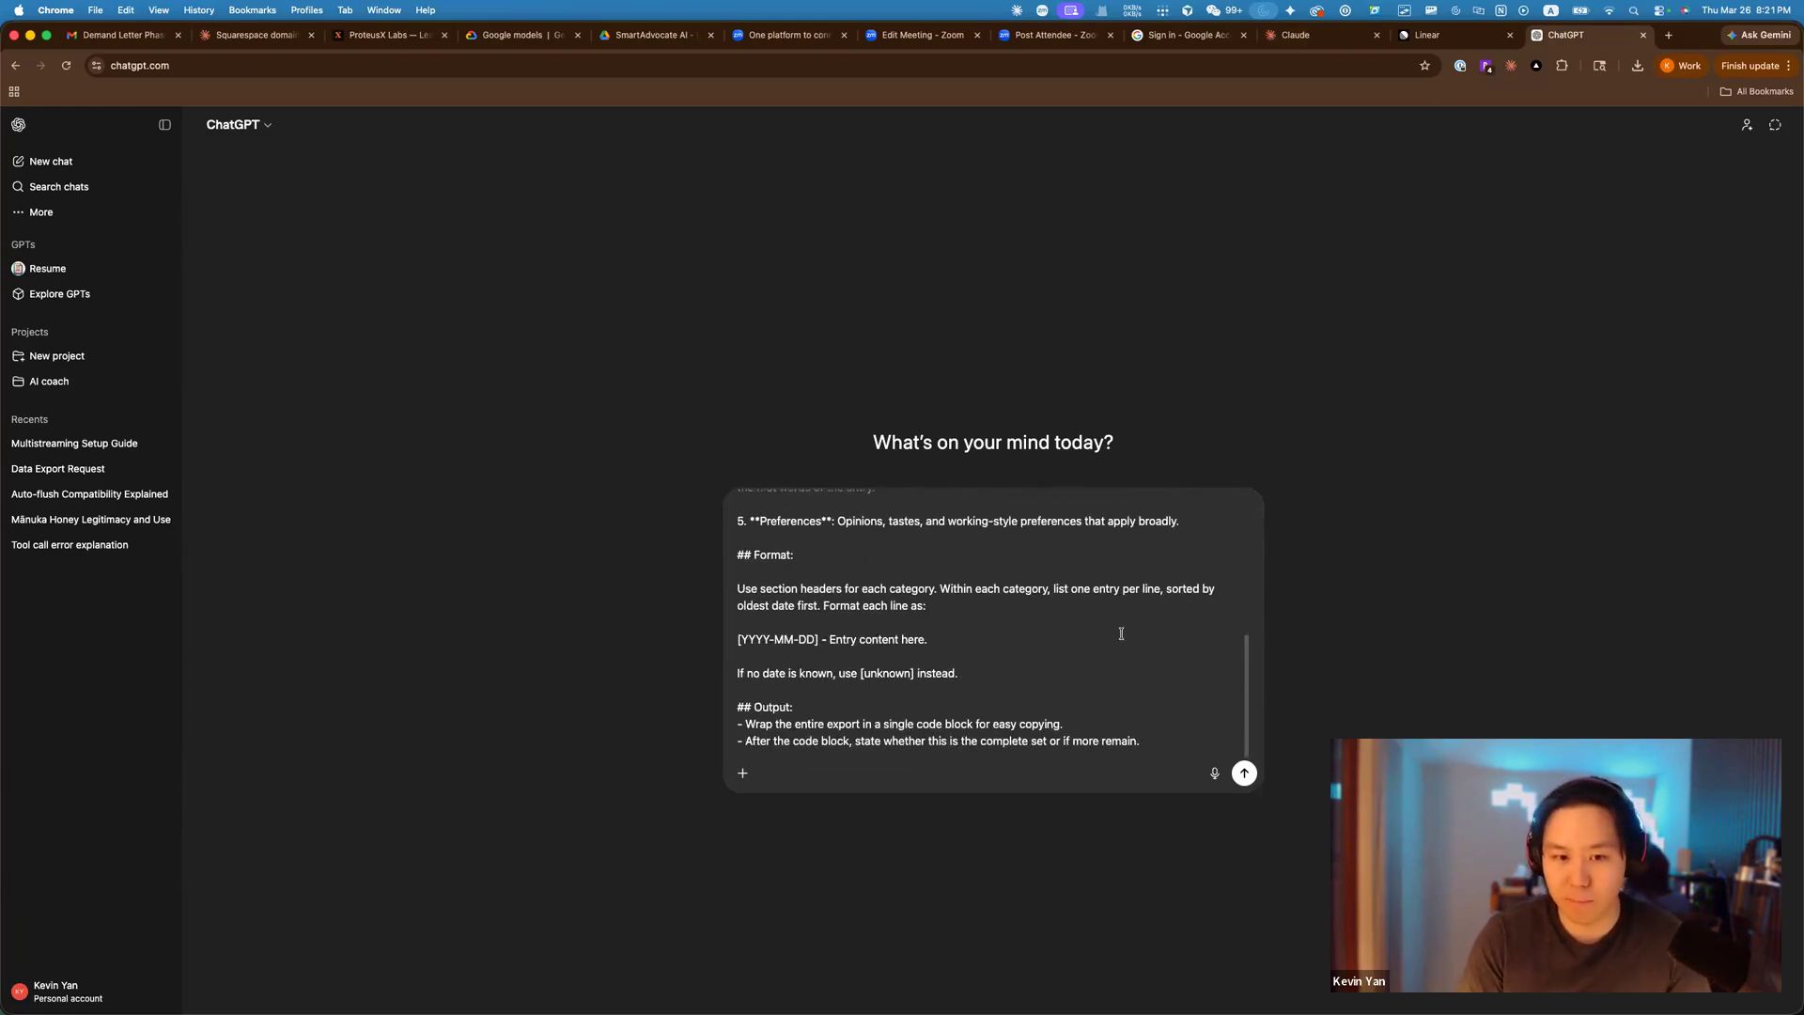
key("Return")
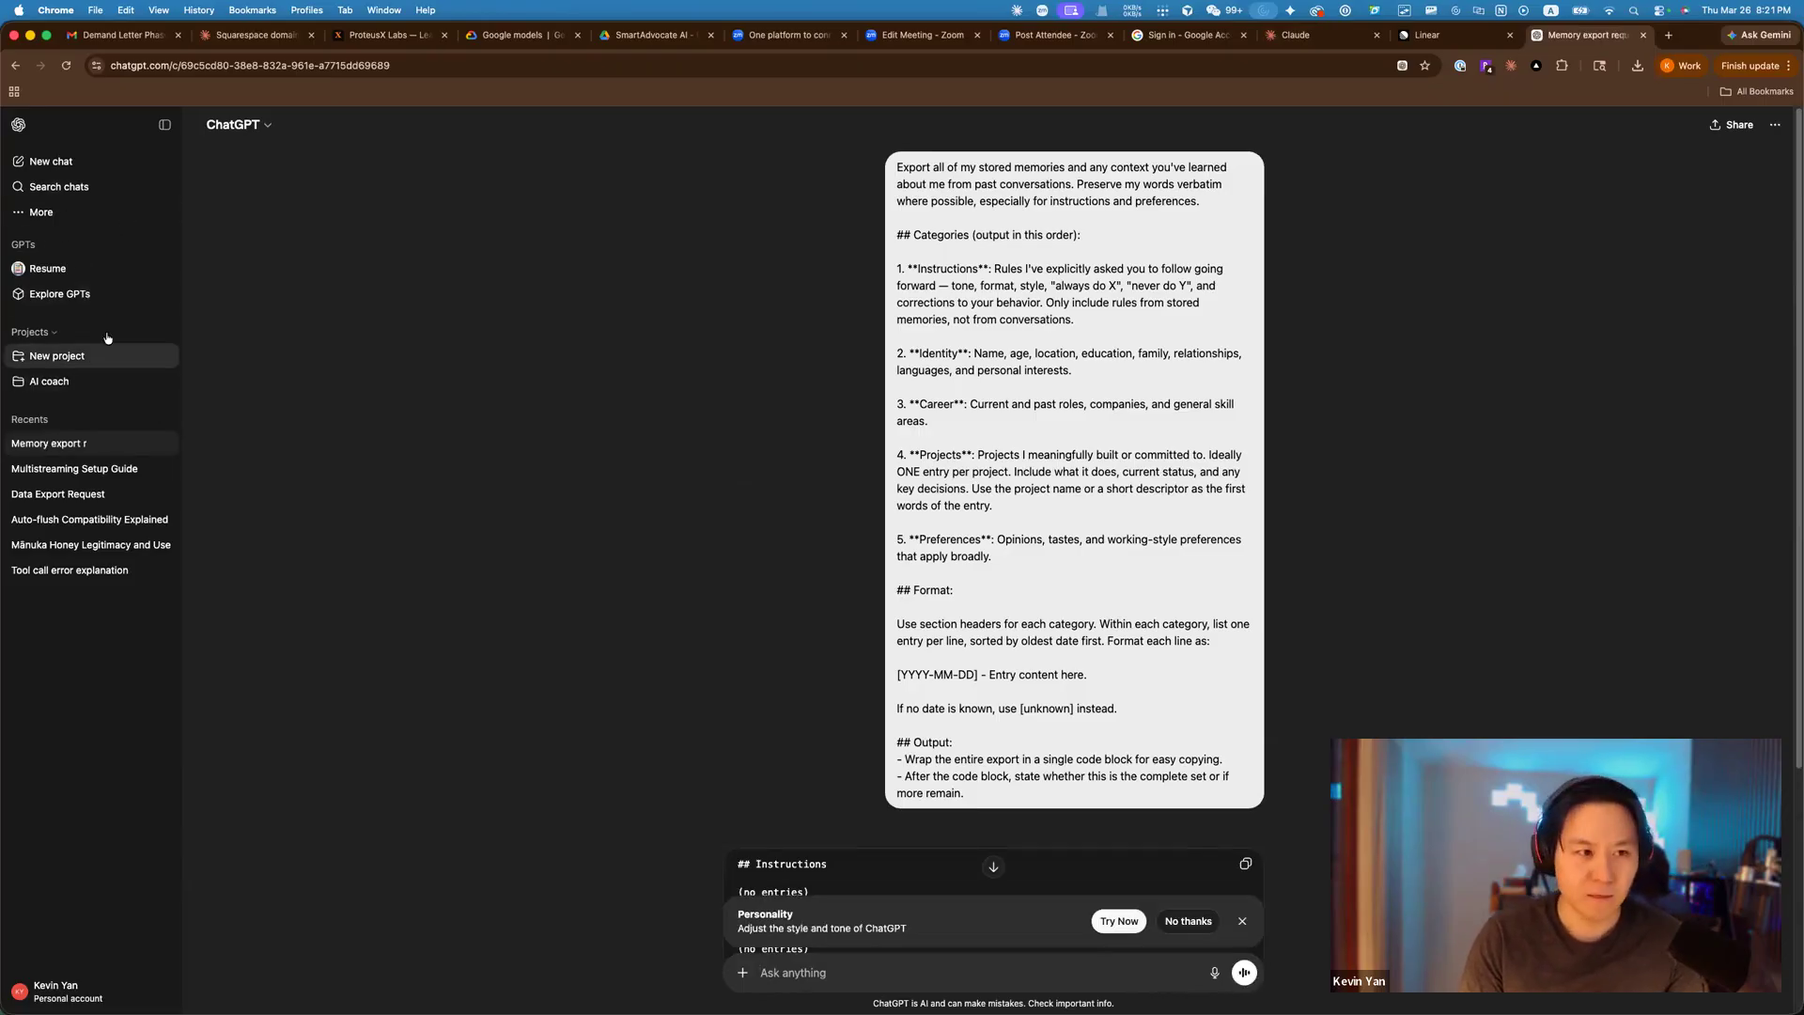
Review ChatGPT's '(no entries)' export, then return to Claude's Import memory paste box.
scroll(1099, 752, "down", 4)
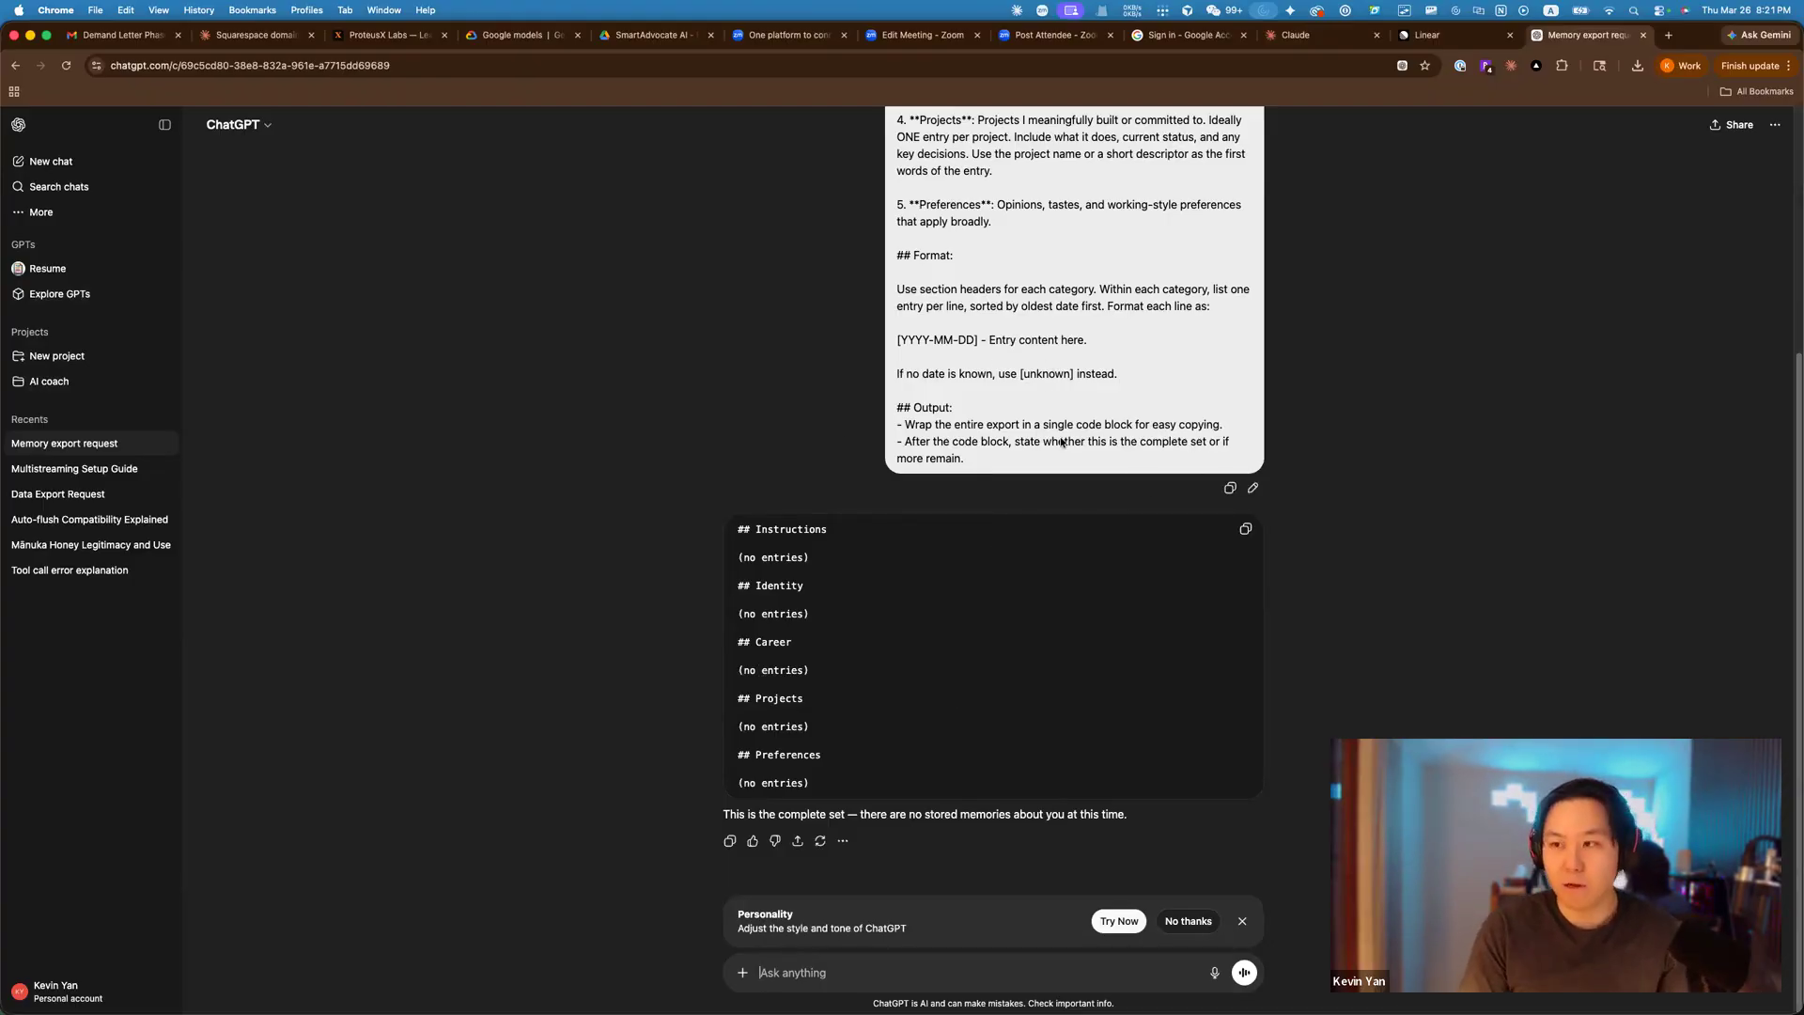
scroll(1061, 442, "up", 4)
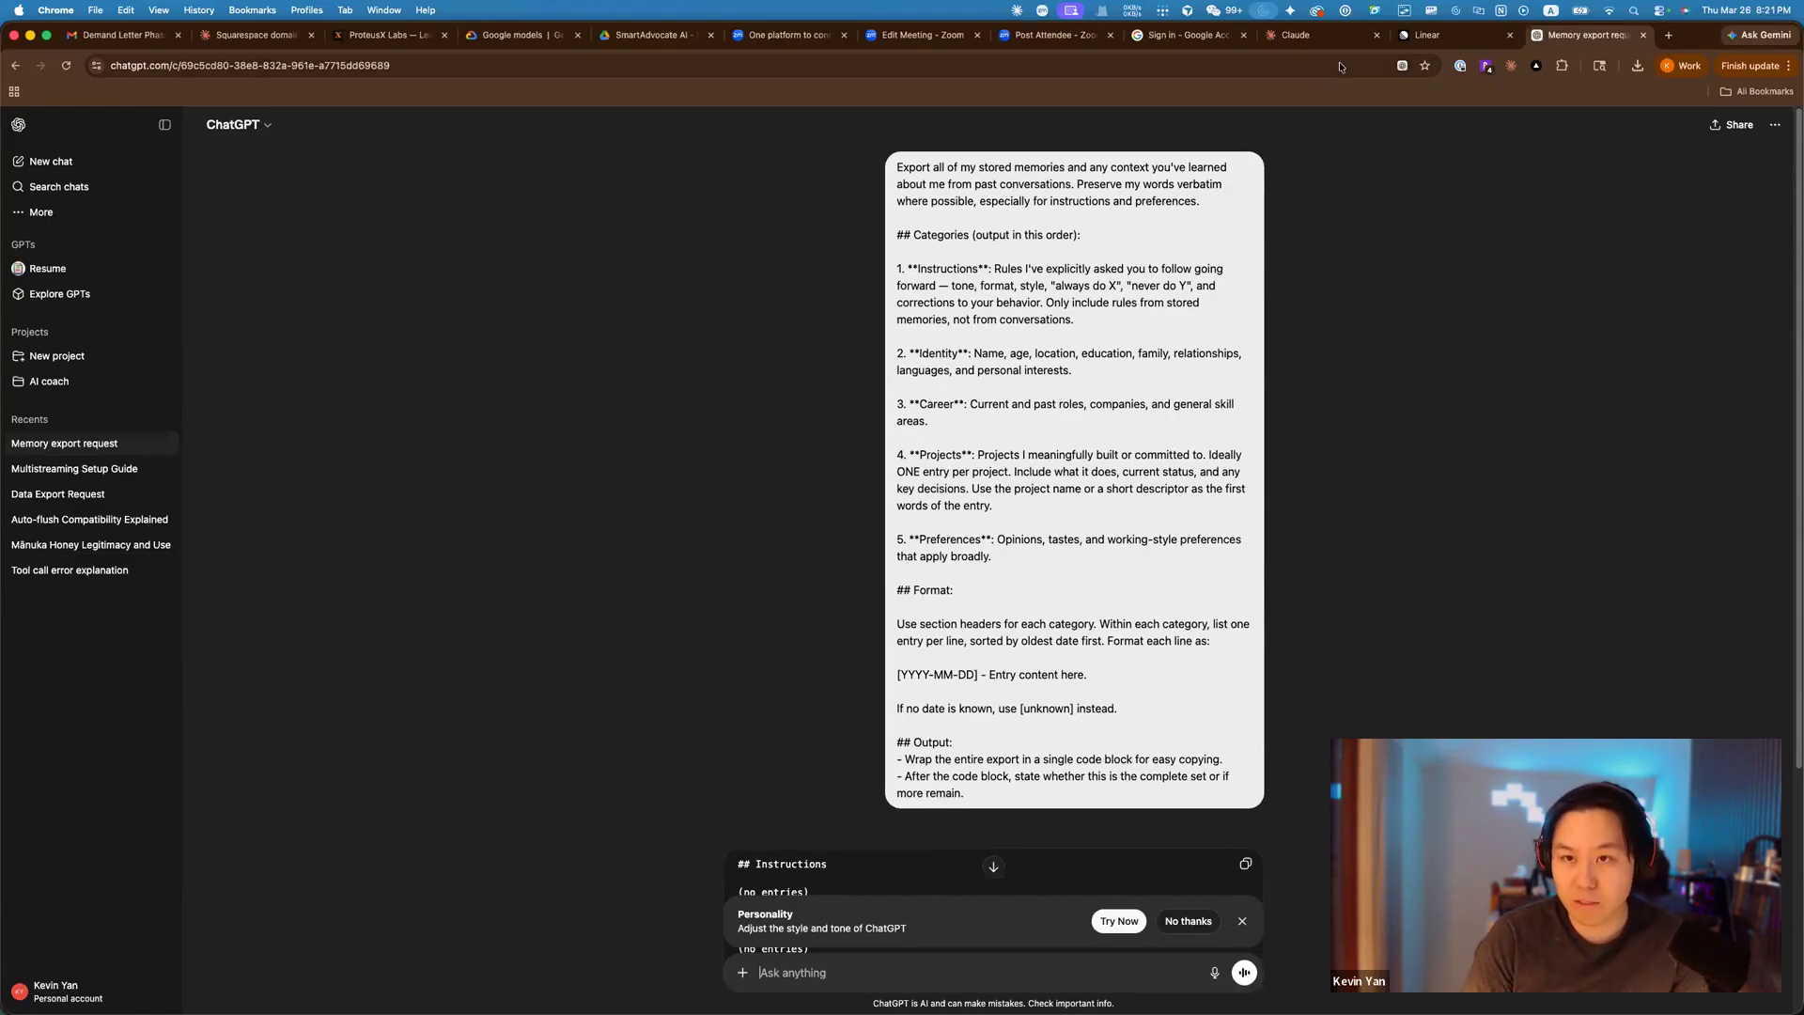
left_click(1311, 35)
left_click(987, 645)
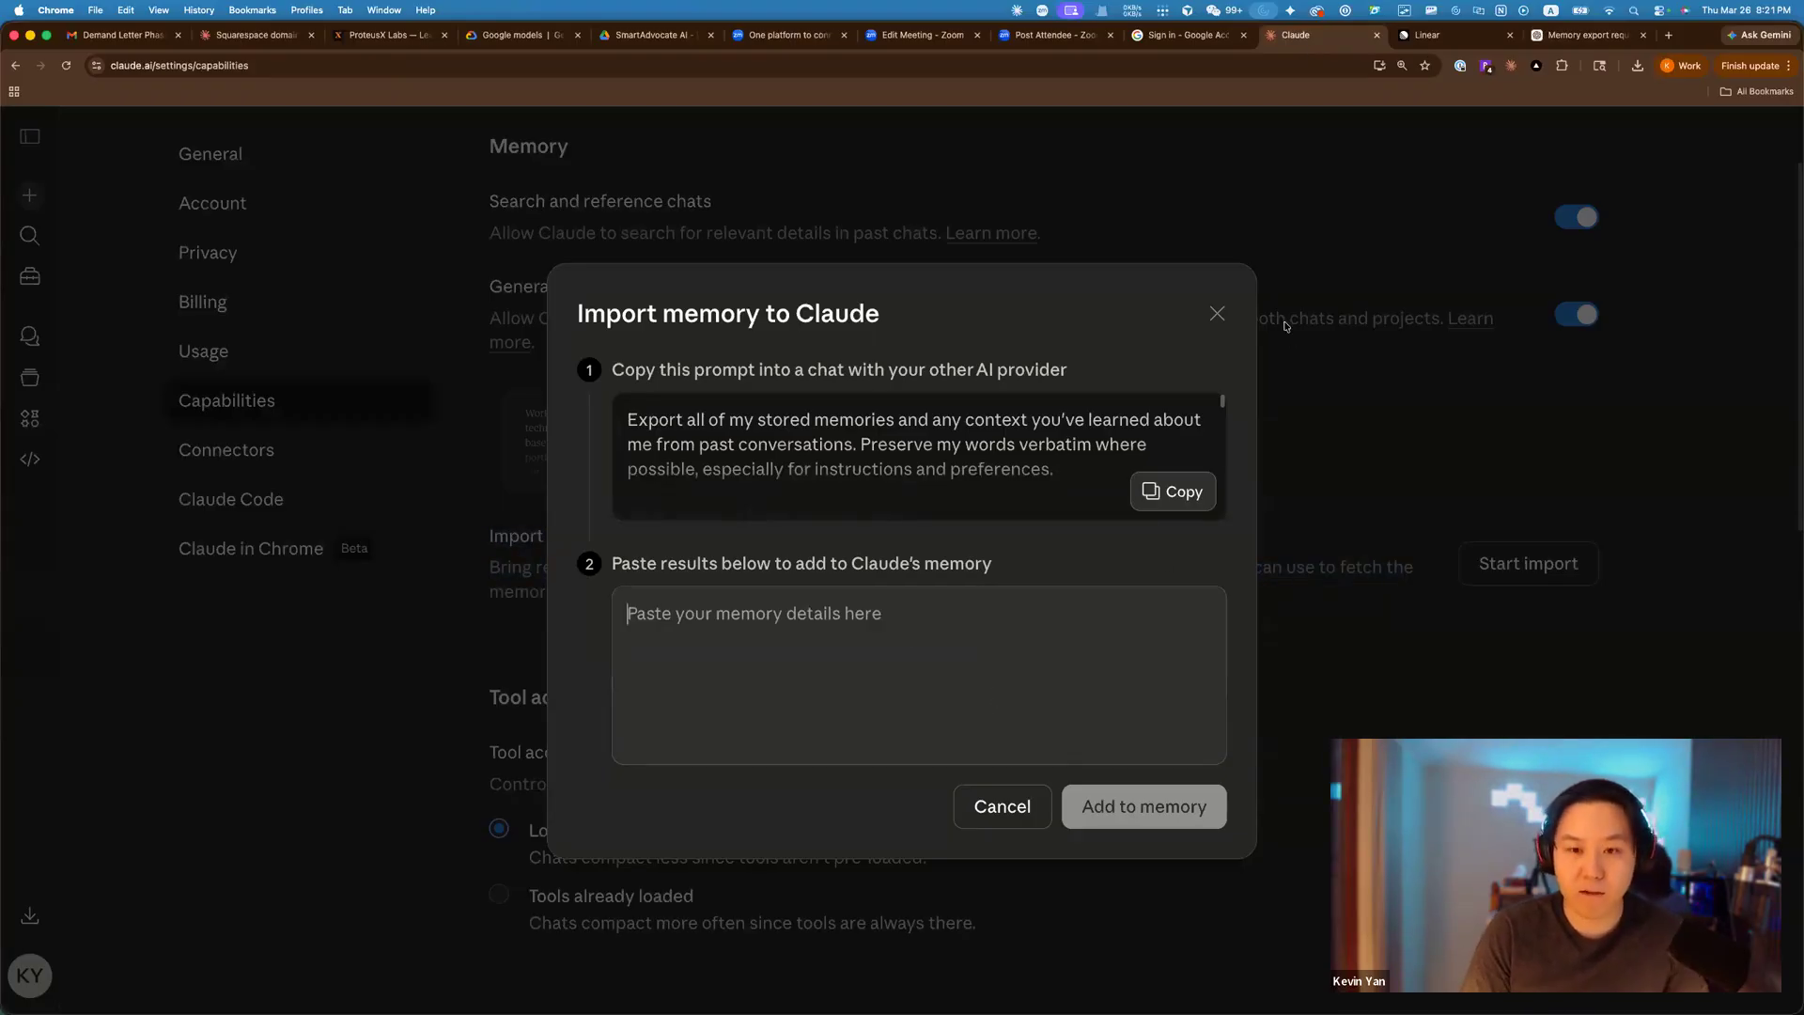
Cancel the memory import, close the ChatGPT tab, and go to the week-2 lesson page.
left_click(1218, 313)
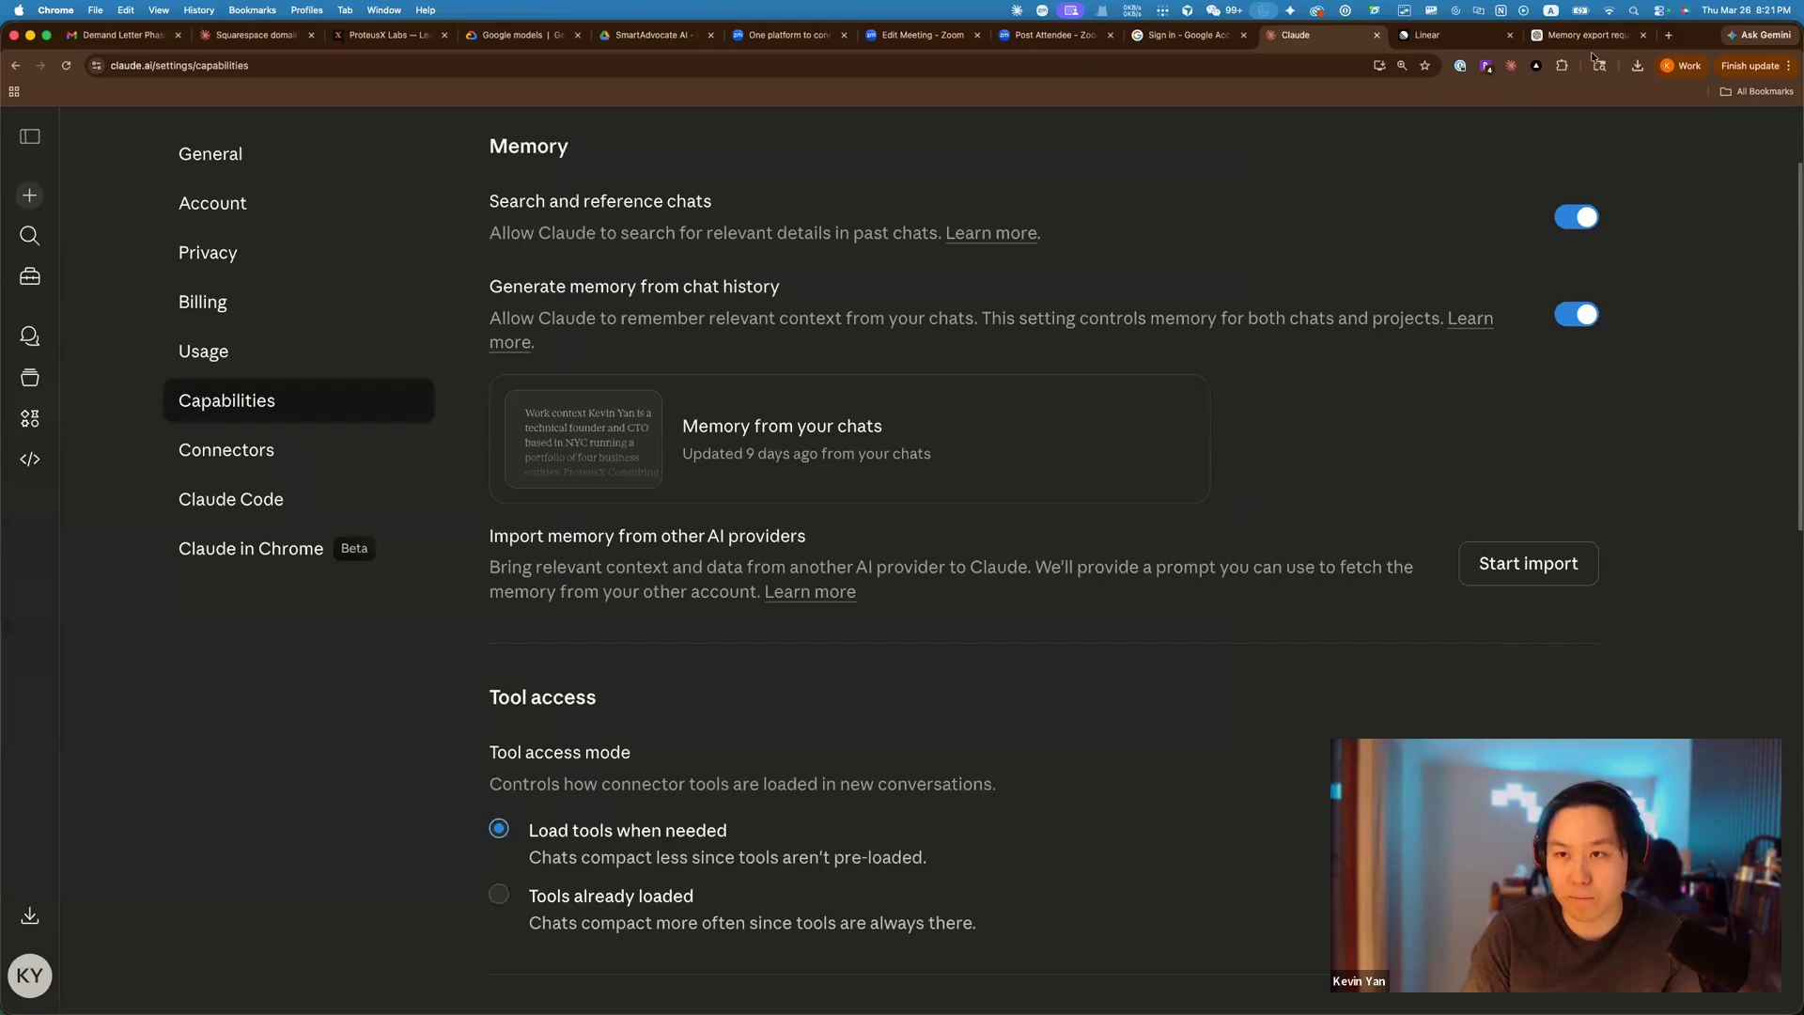
left_click(1643, 35)
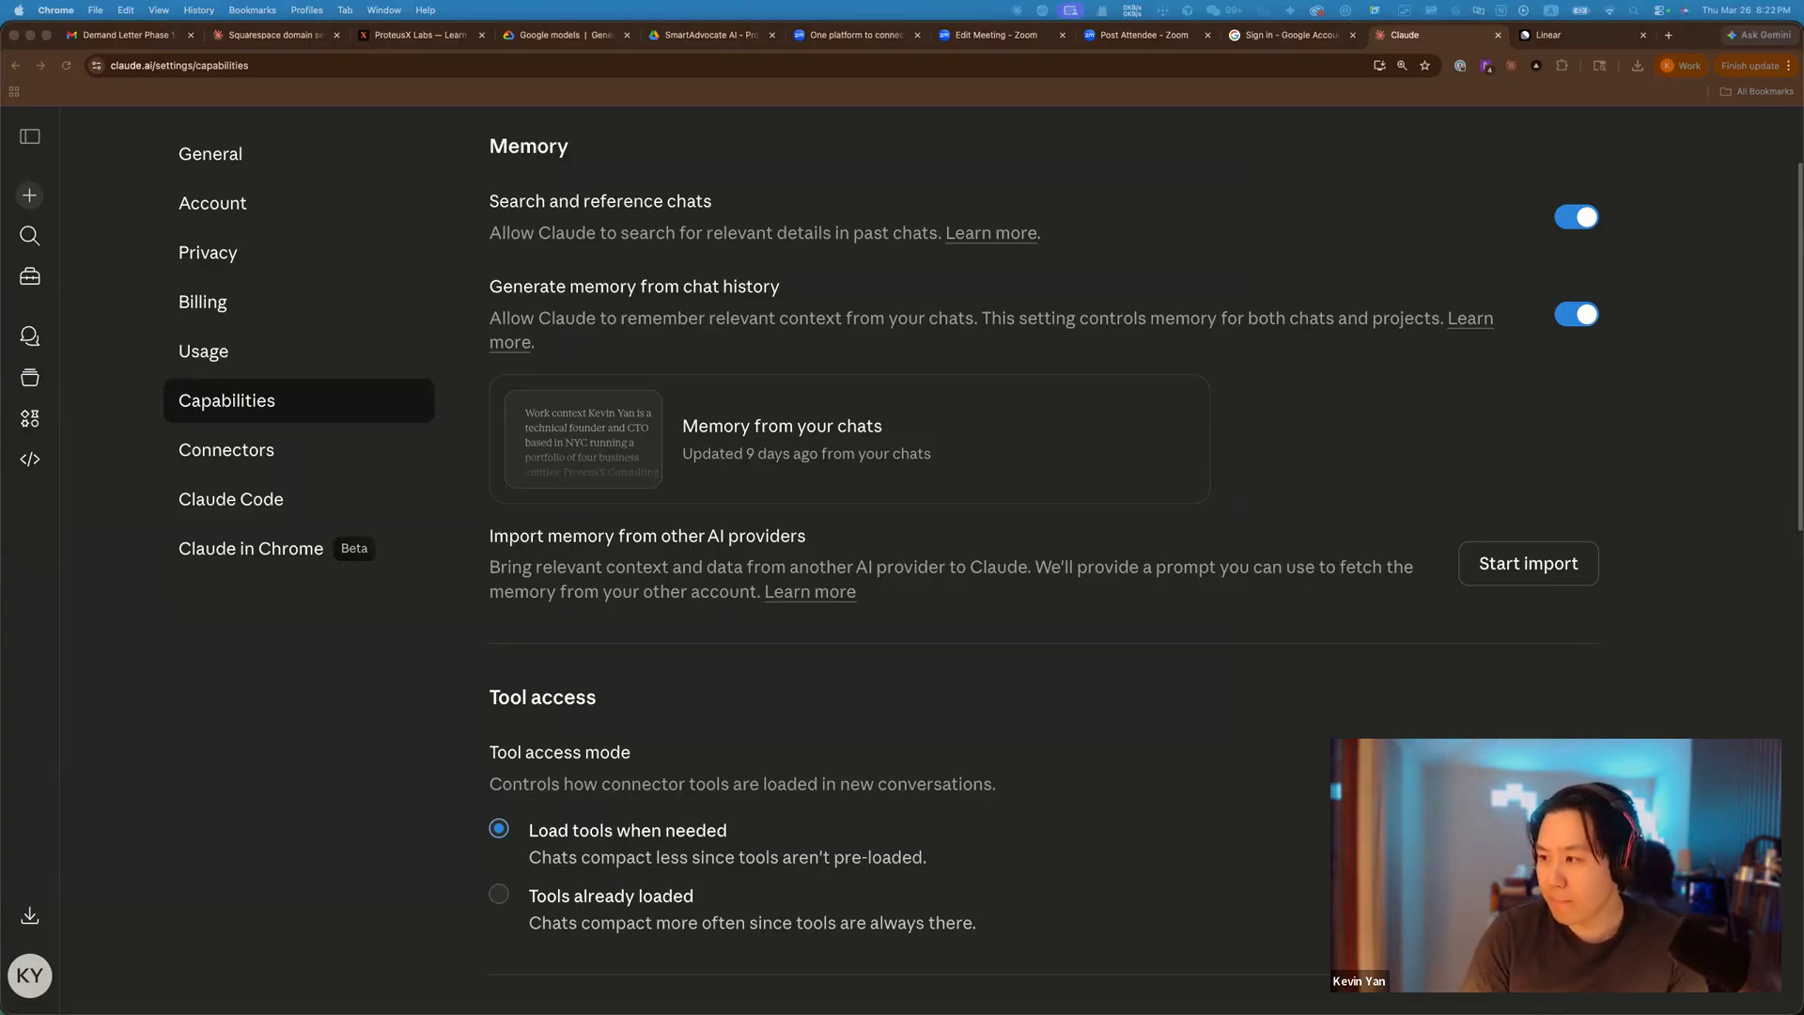
left_click(357, 35)
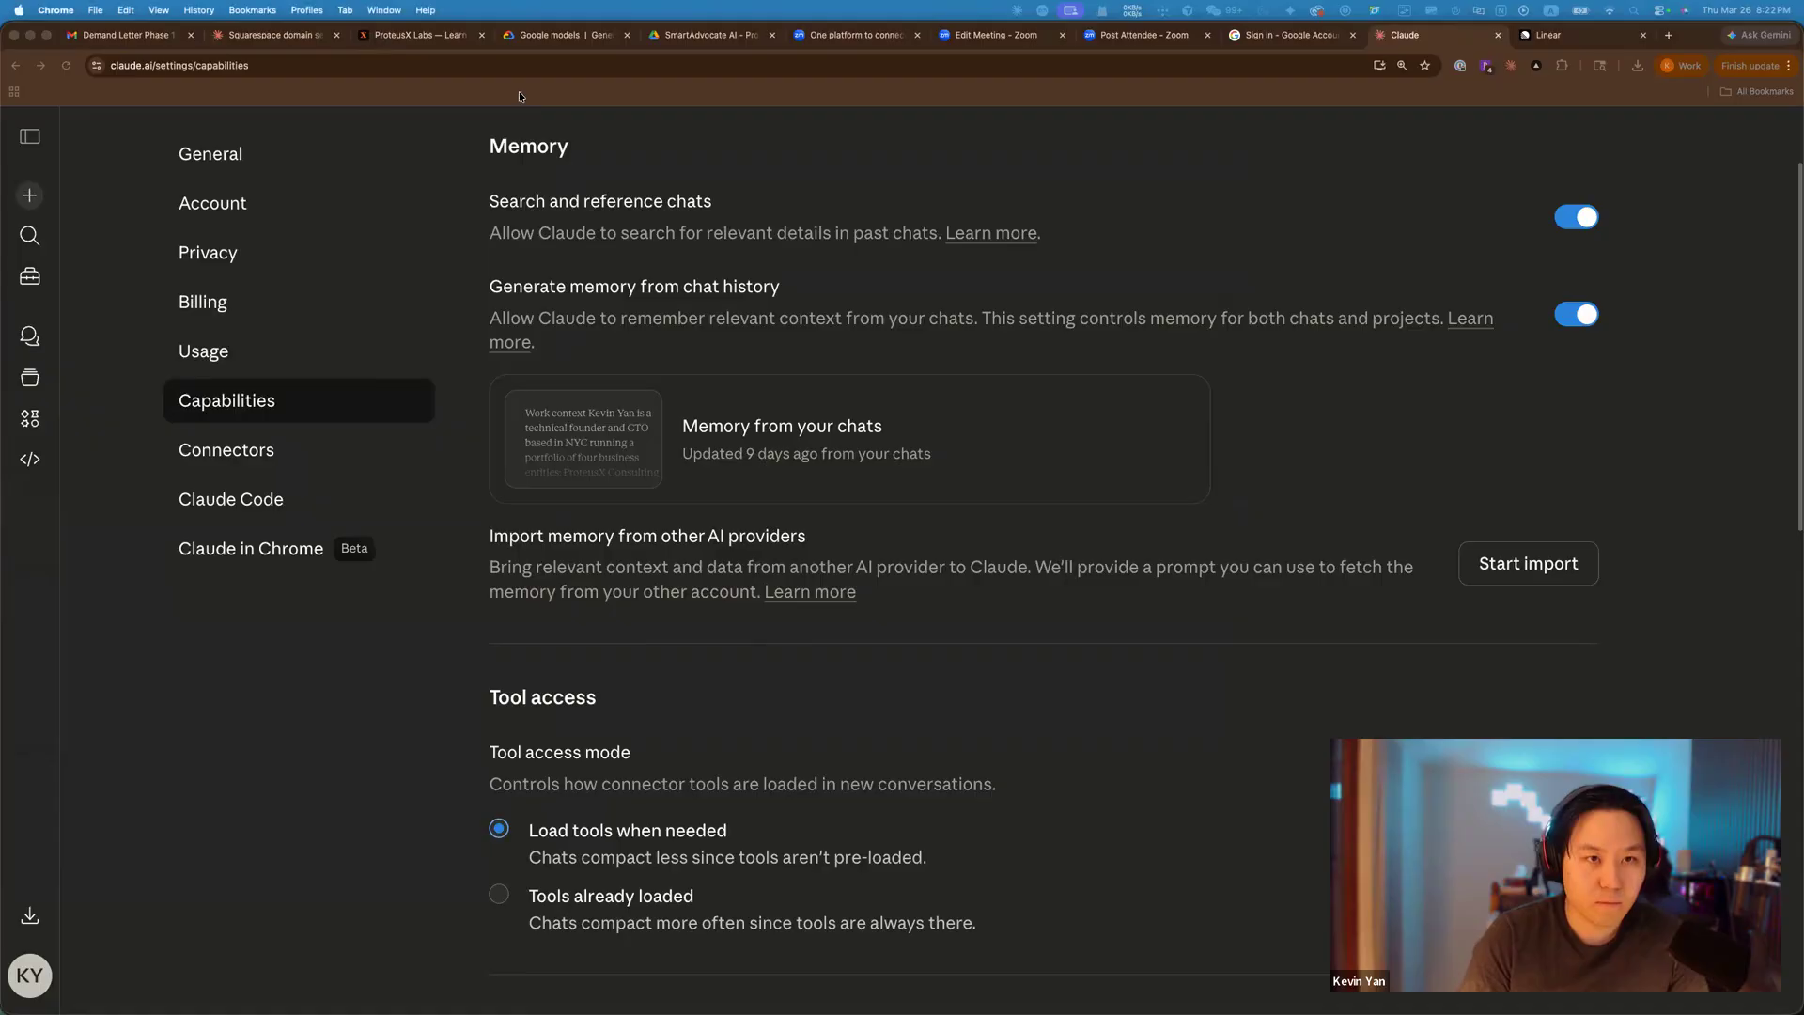
Highlight 'the less prompting you need to' in the Memory section, then scroll down to Projects.
scroll(1163, 471, "down", 1)
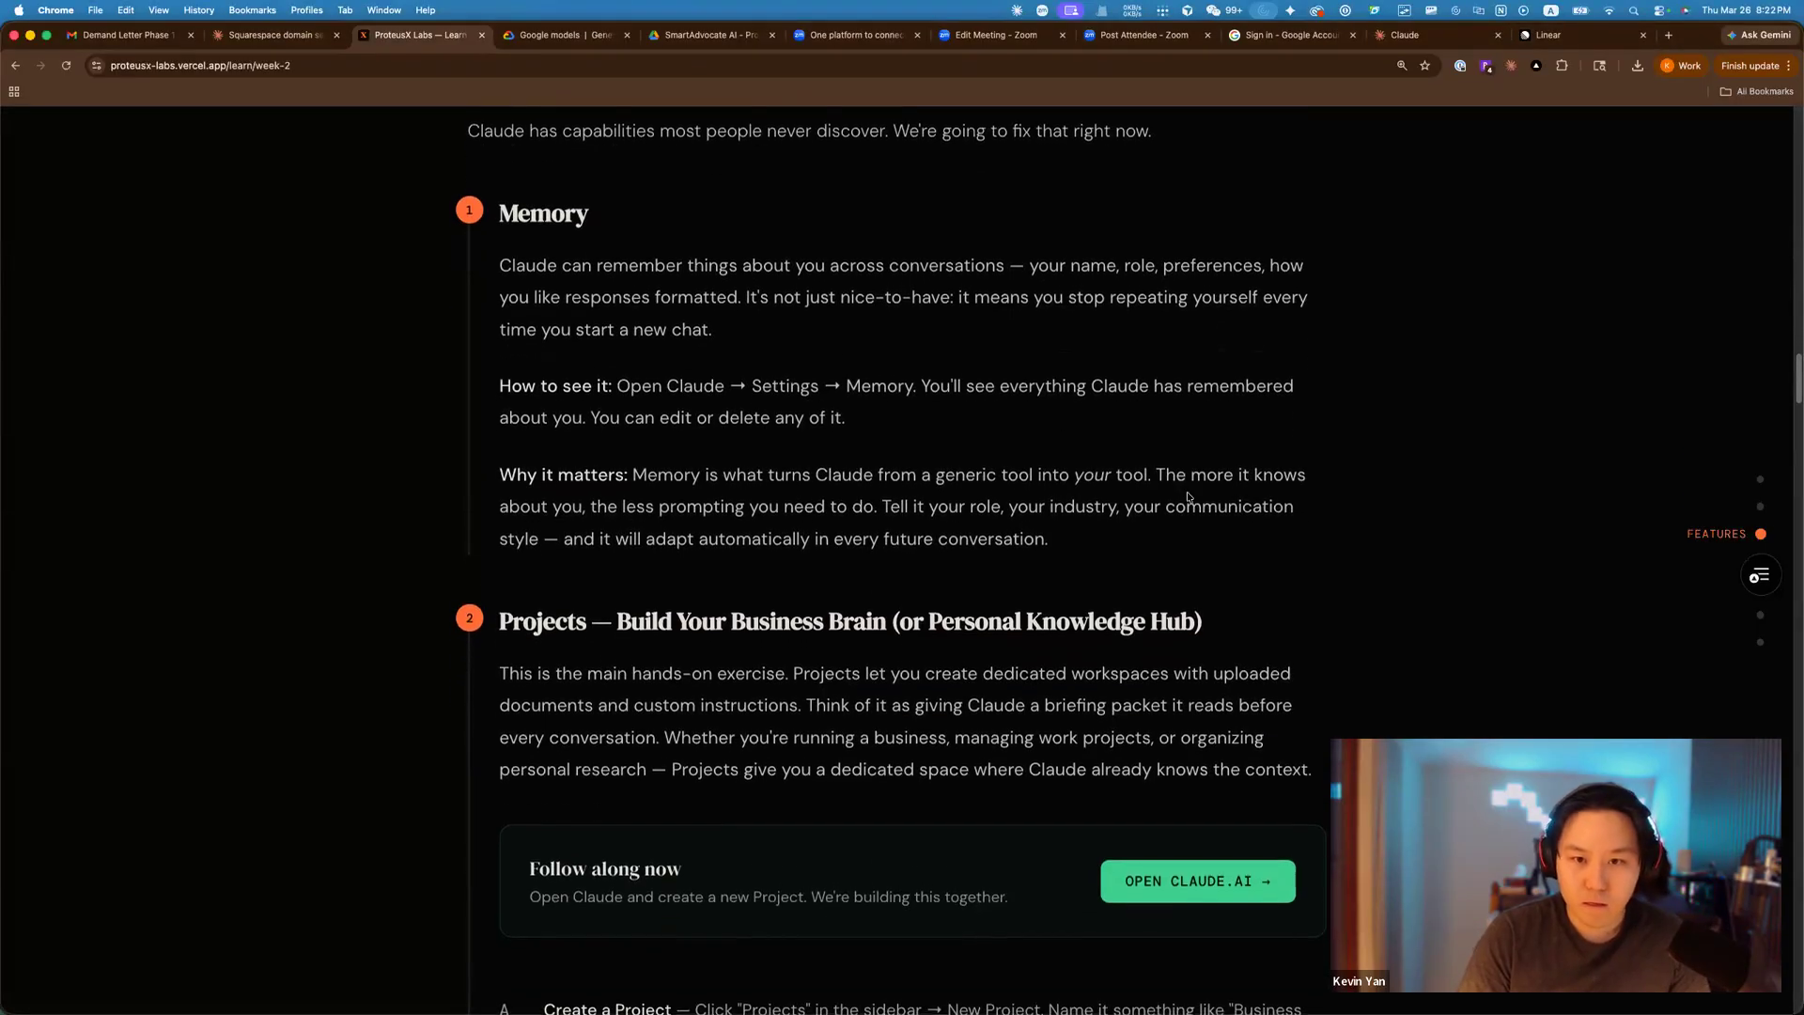
scroll(1176, 515, "down", 2)
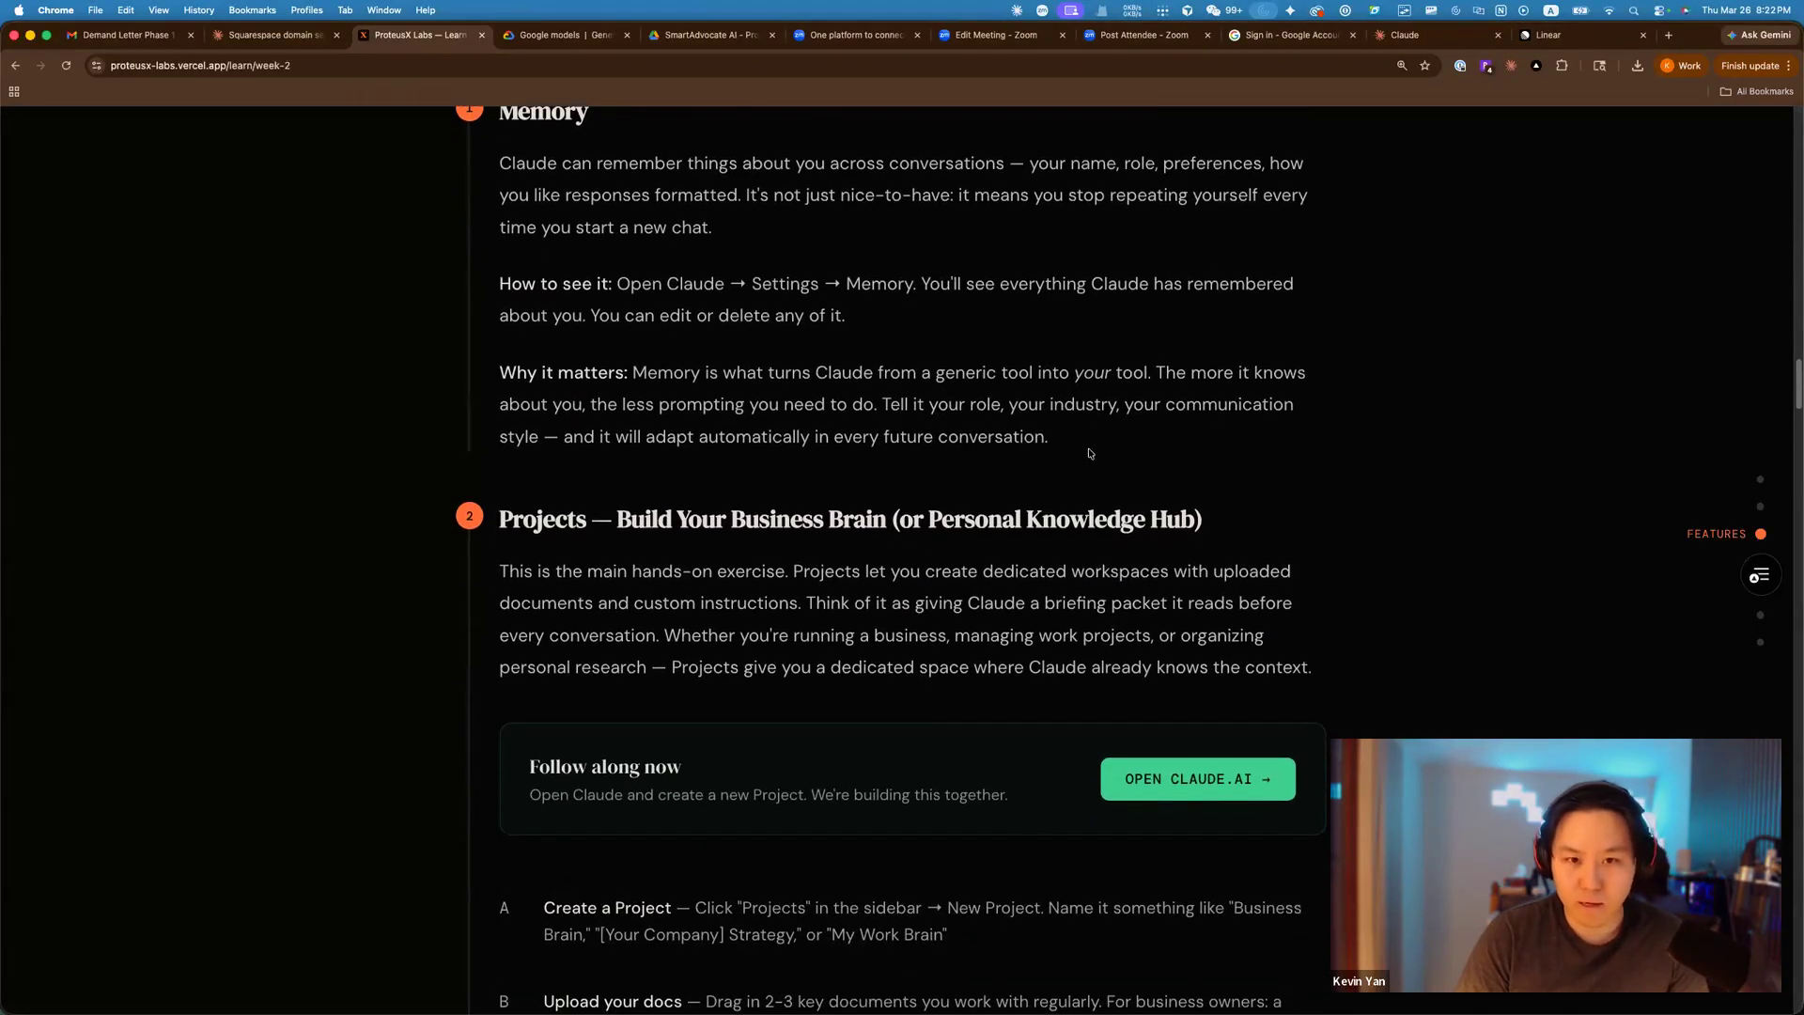
left_click_drag(588, 404, 851, 404)
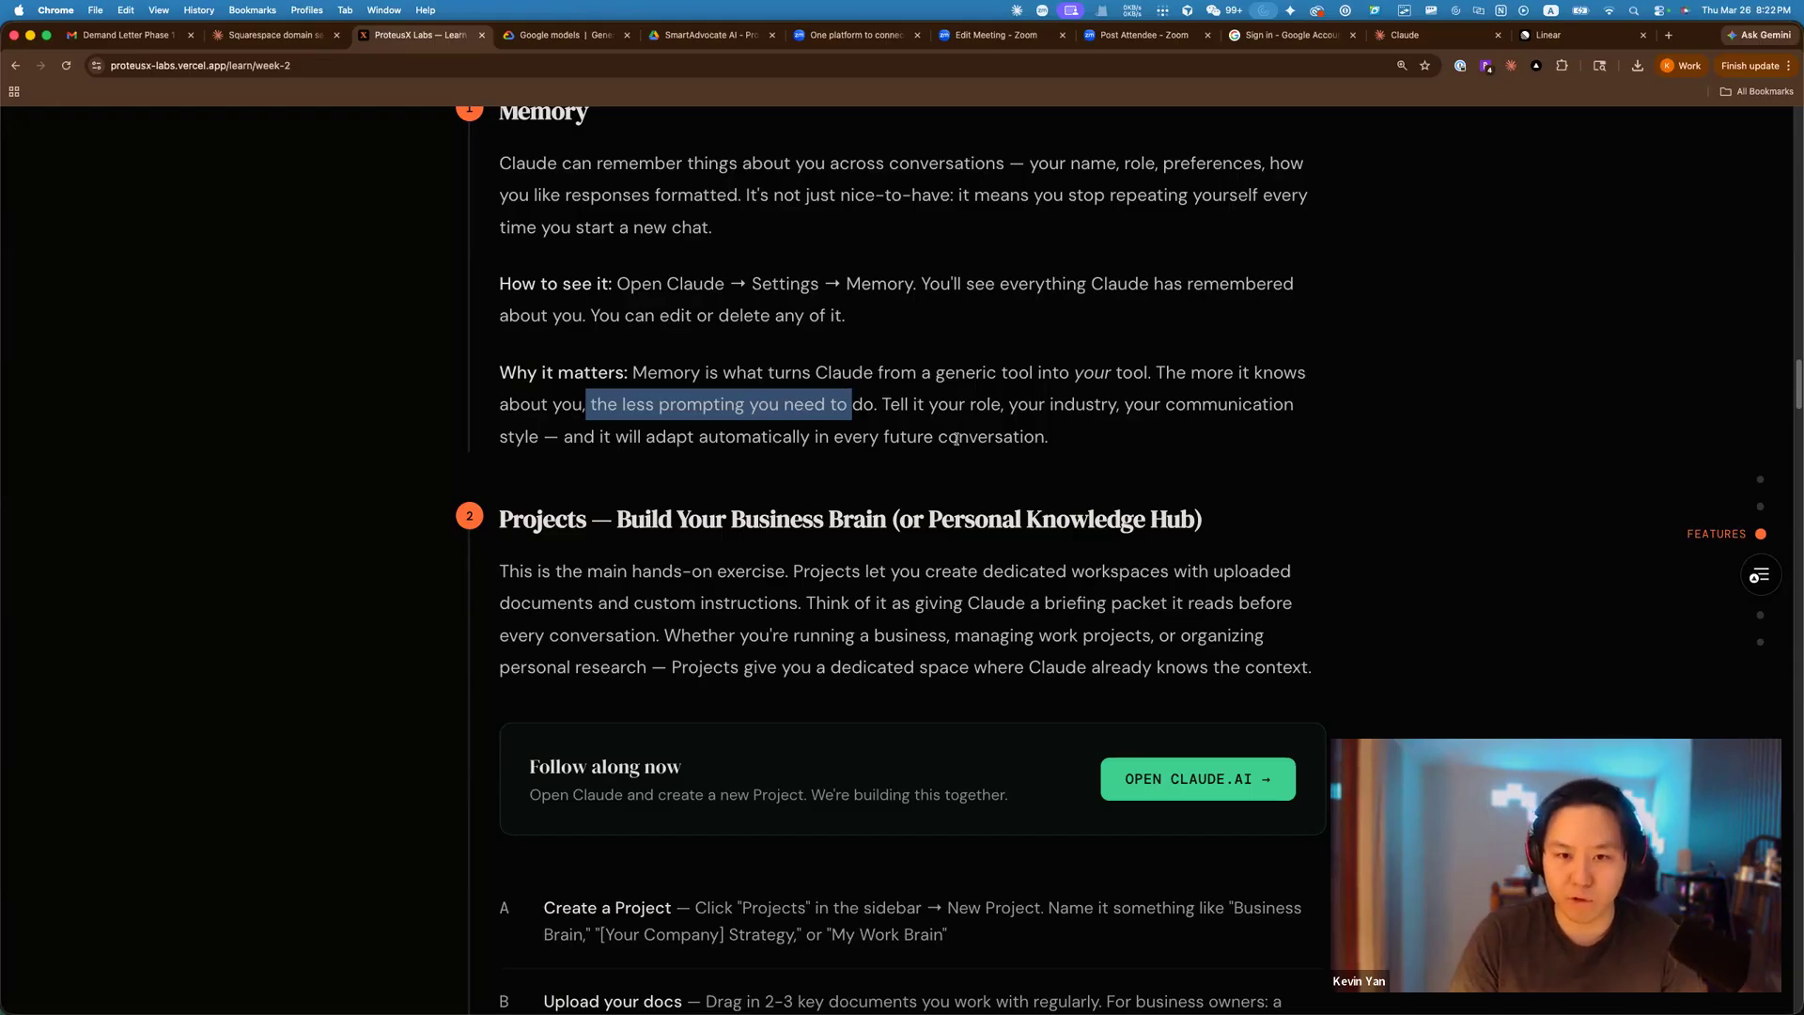
left_click(956, 439)
scroll(1182, 413, "down", 5)
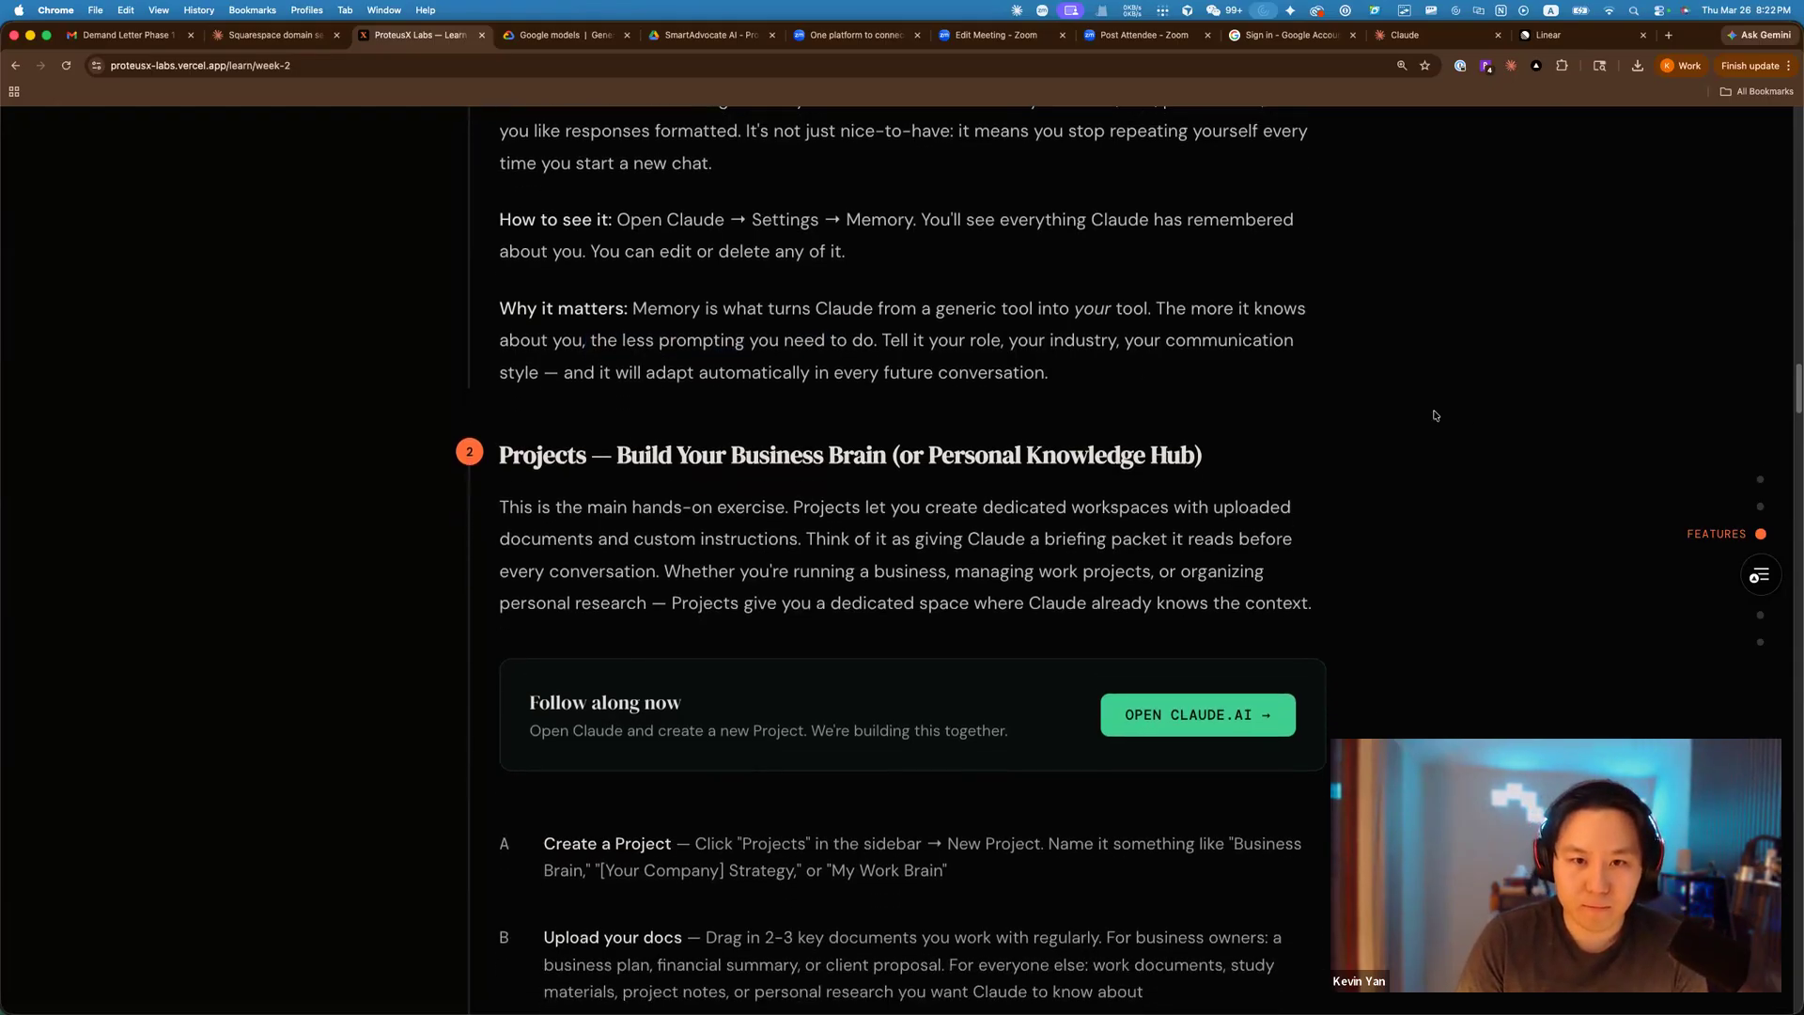
scroll(813, 390, "down", 5)
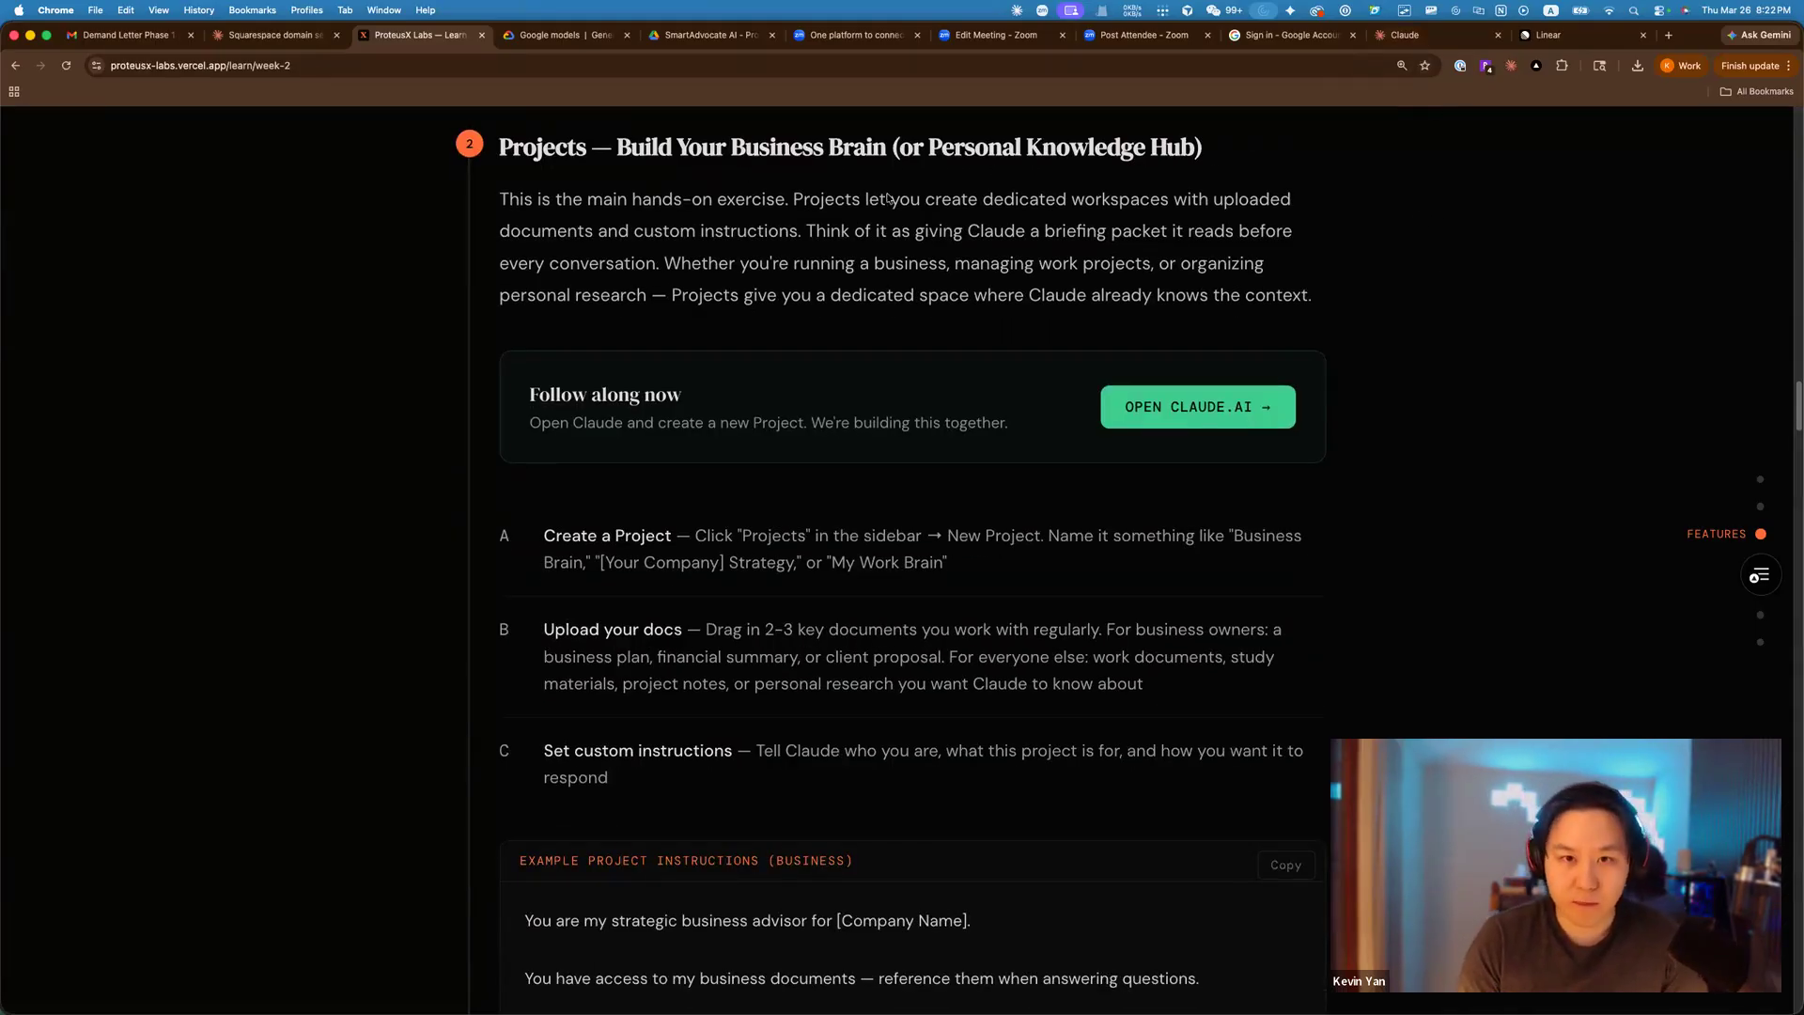
left_click_drag(516, 153, 1021, 154)
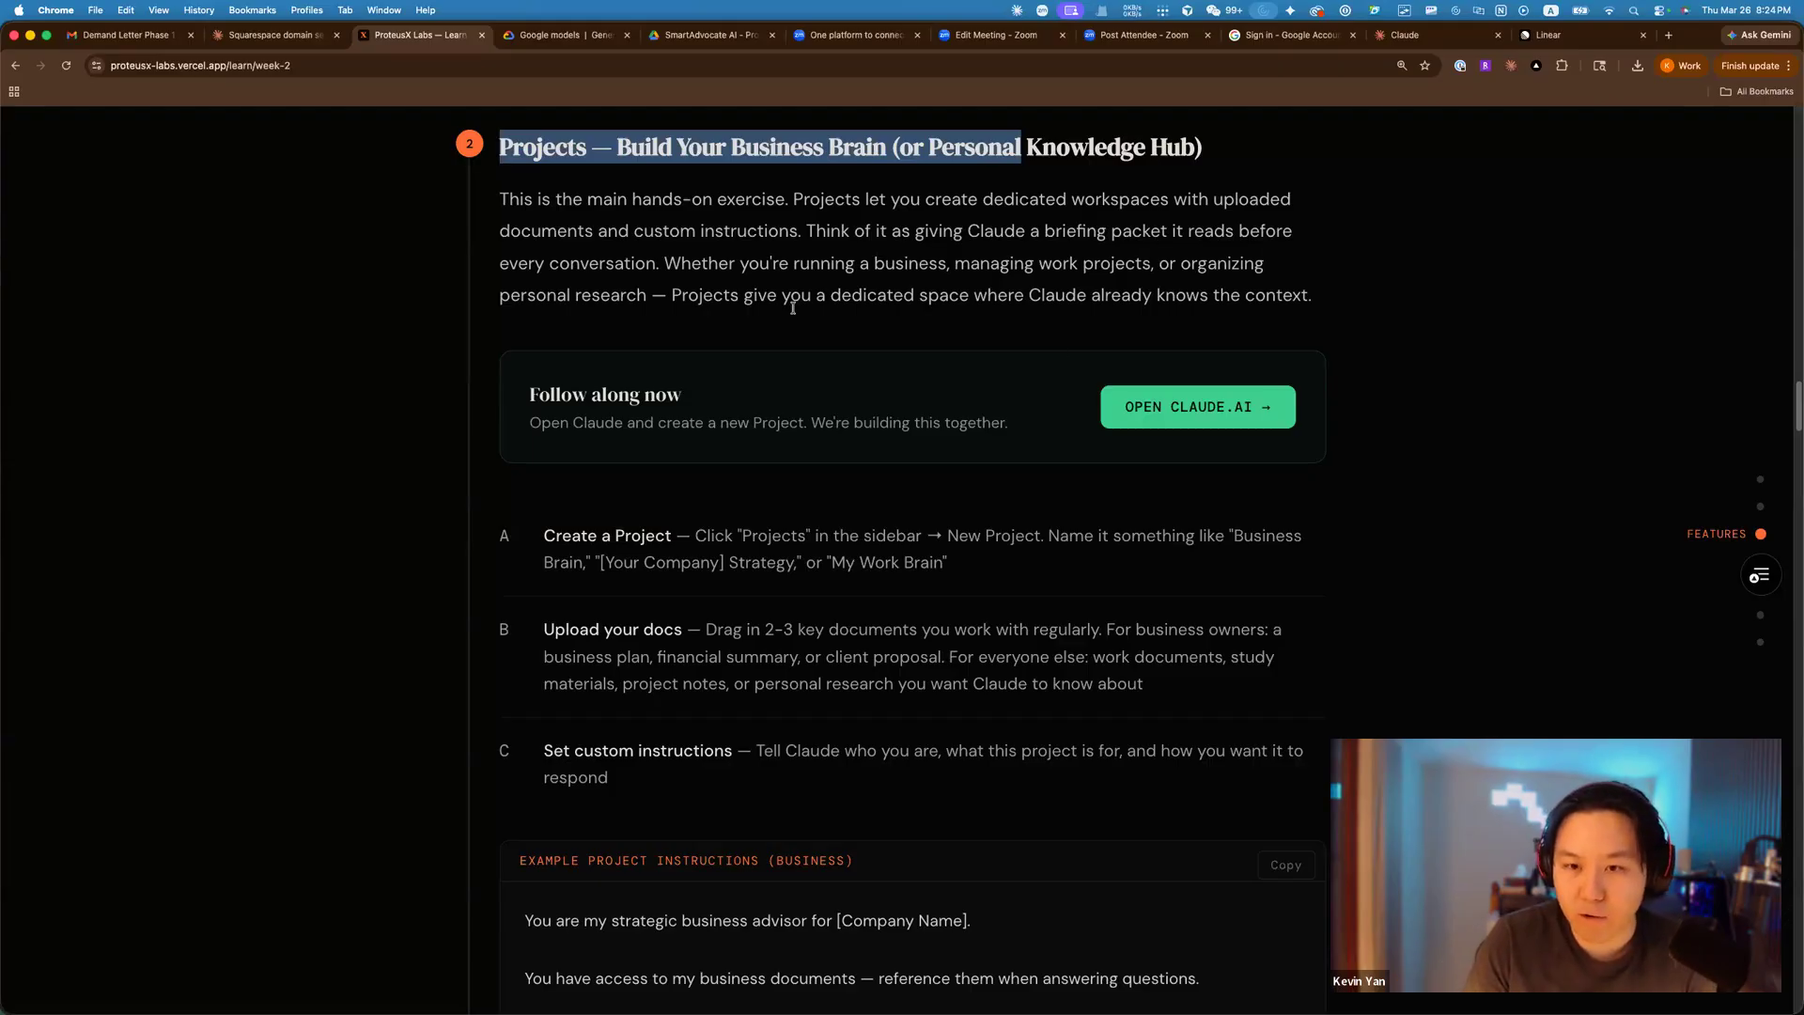
scroll(1275, 342, "down", 1)
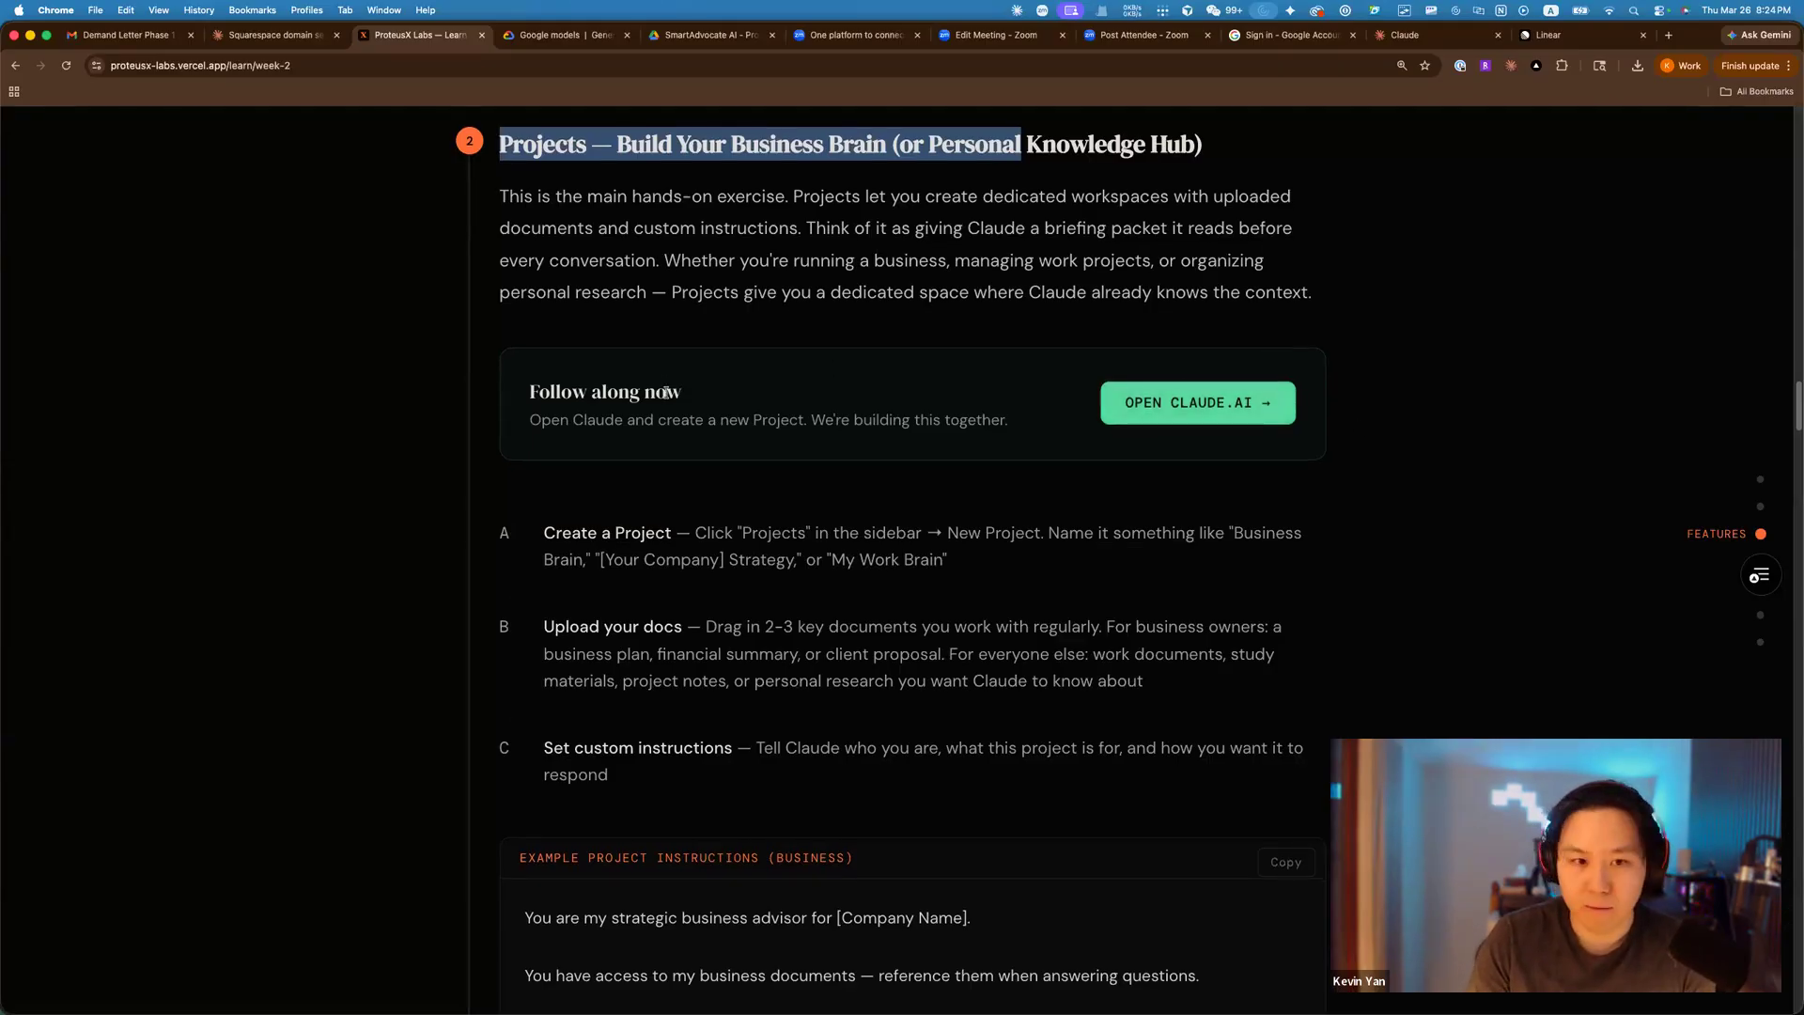
scroll(657, 386, "down", 1)
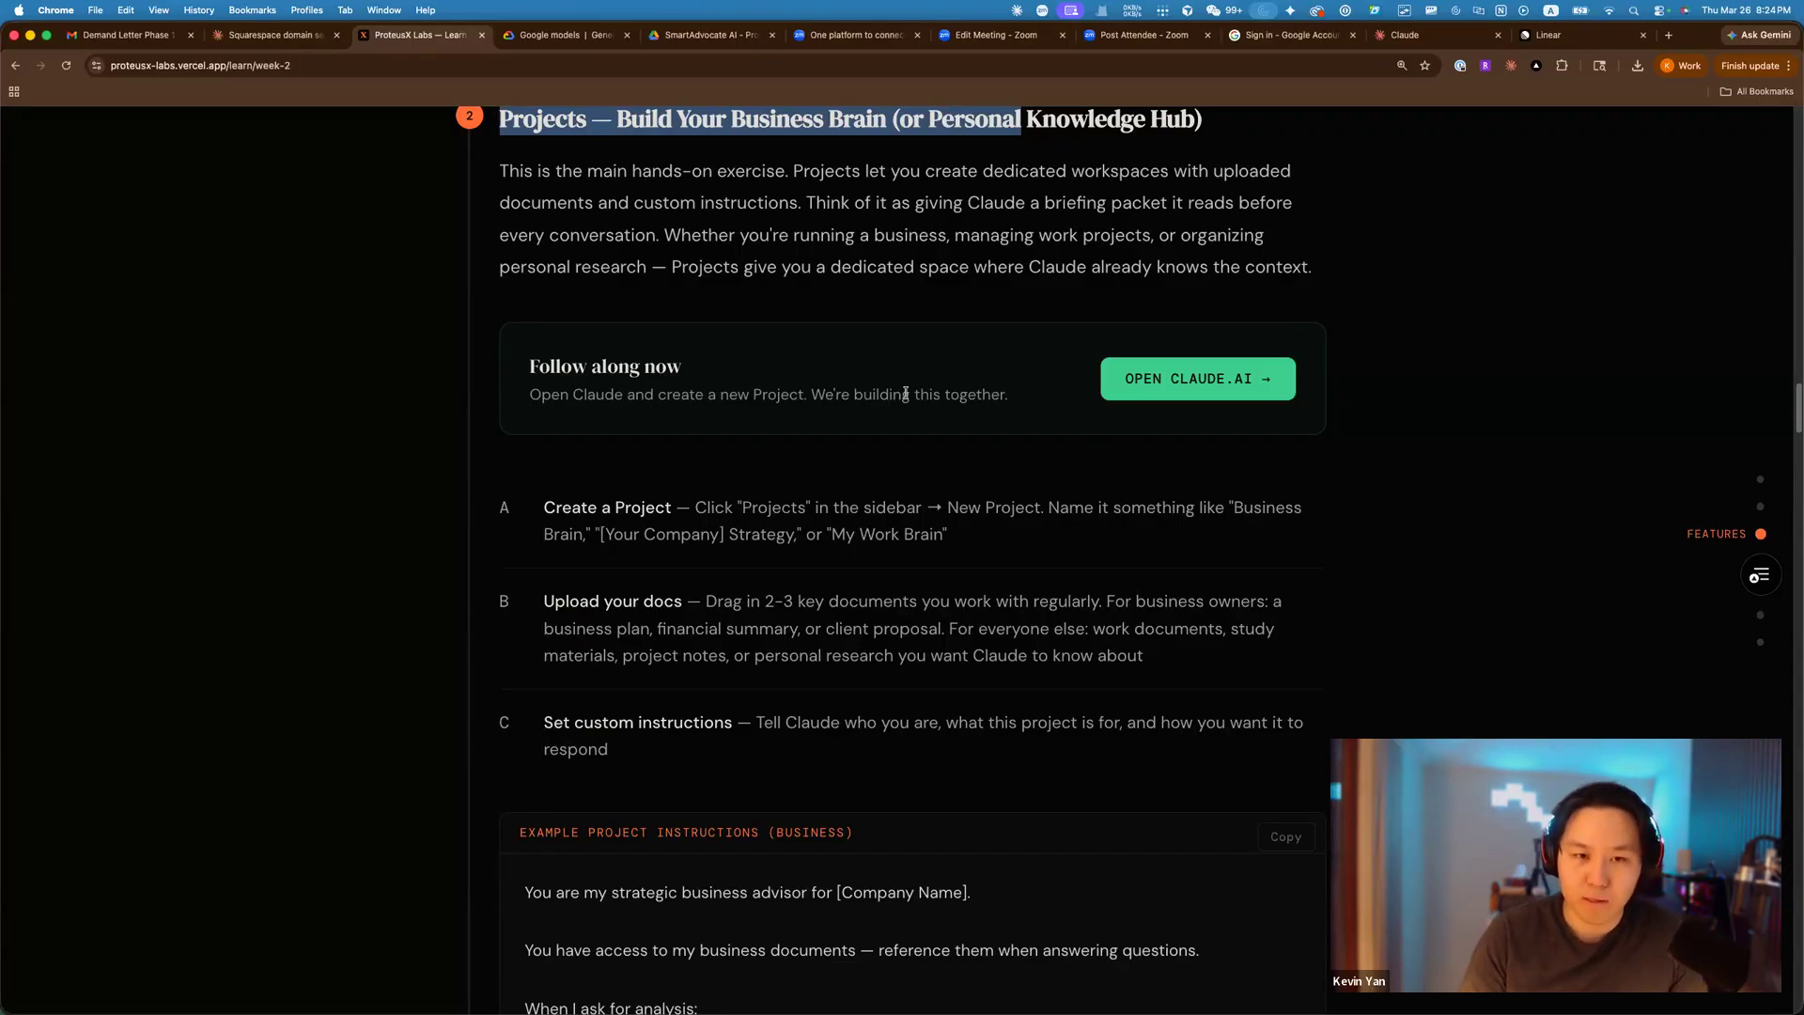
left_click(684, 241)
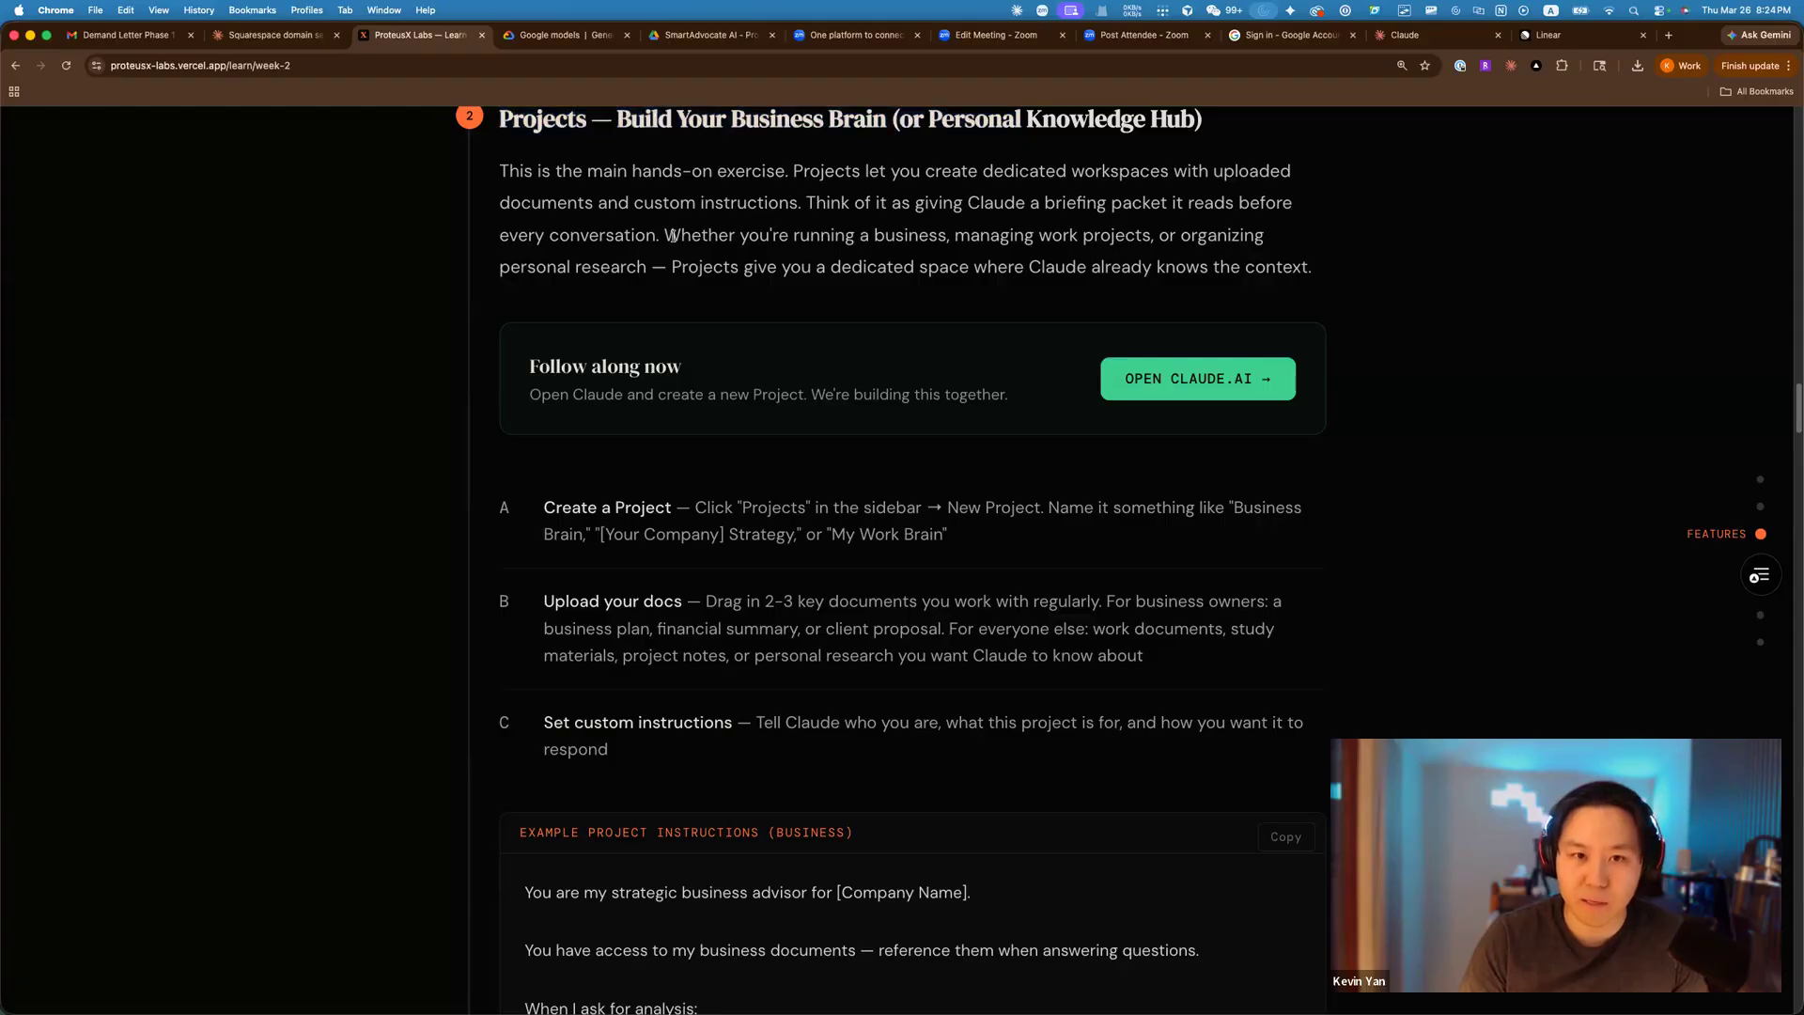
scroll(896, 307, "down", 2)
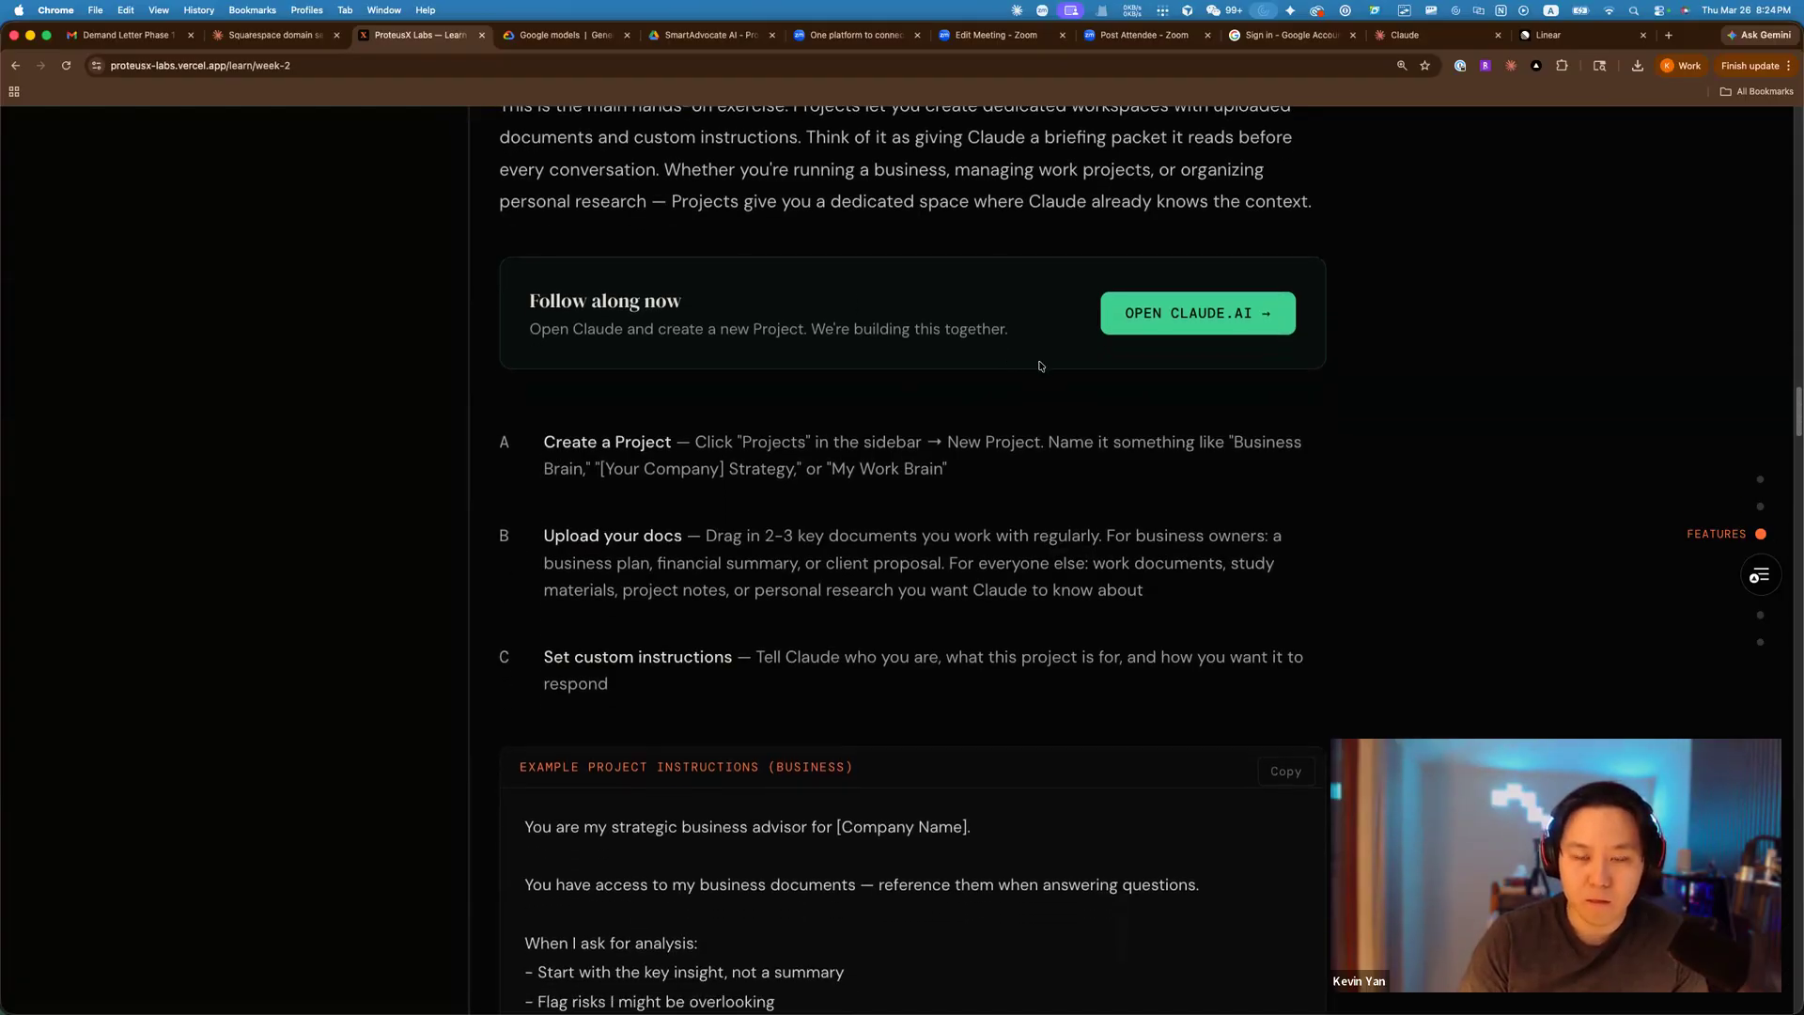
scroll(893, 465, "down", 1)
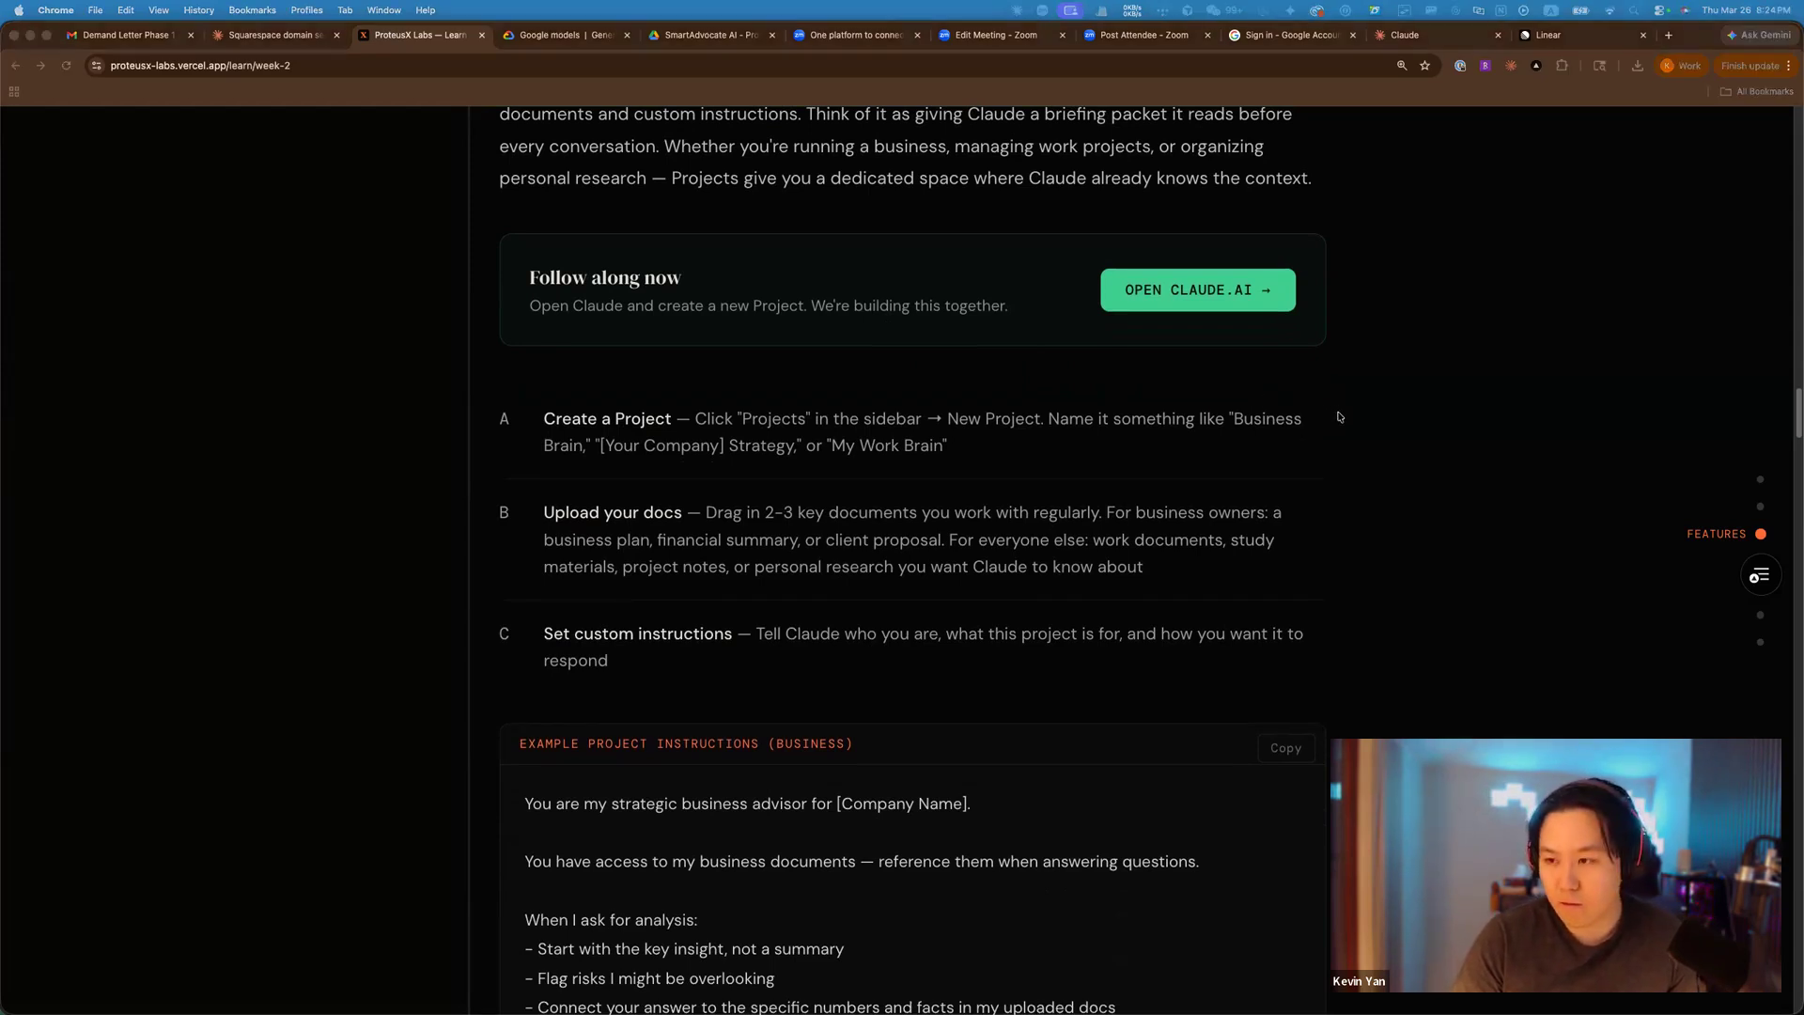
key("super+Tab")
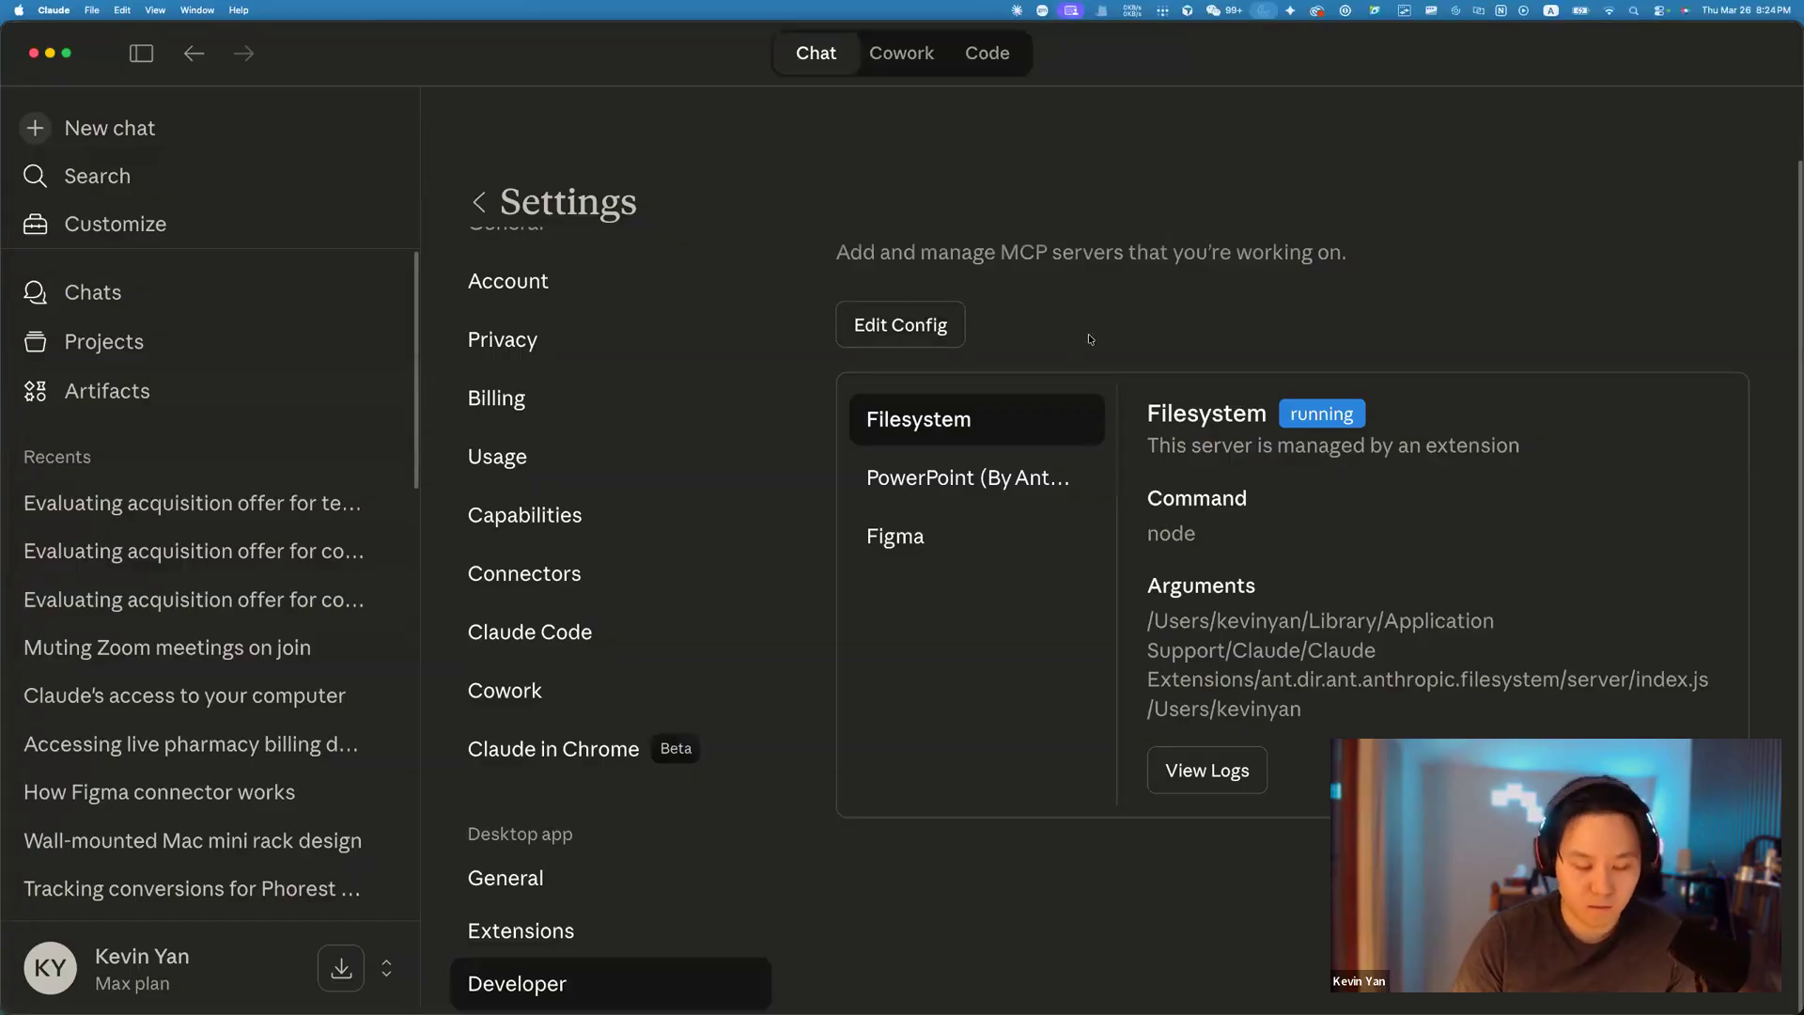
Zoom out Claude, open Projects, and begin then cancel a new project.
key("super+0")
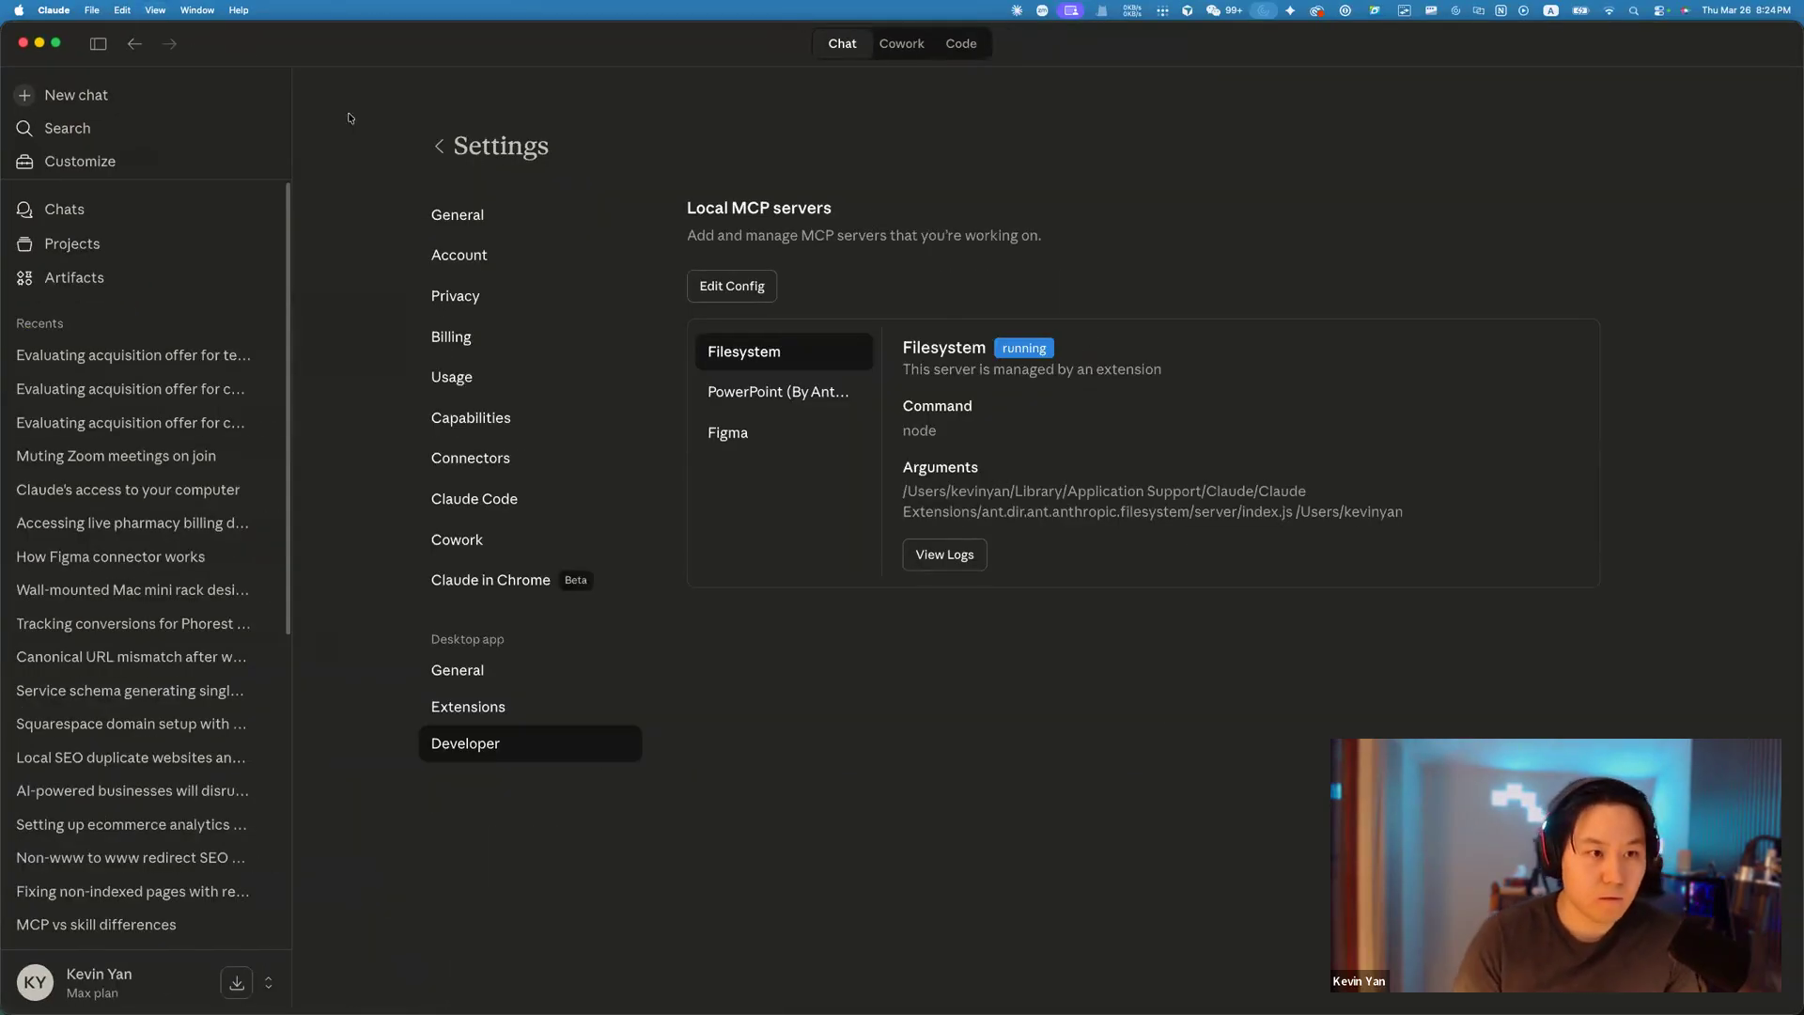
left_click(103, 243)
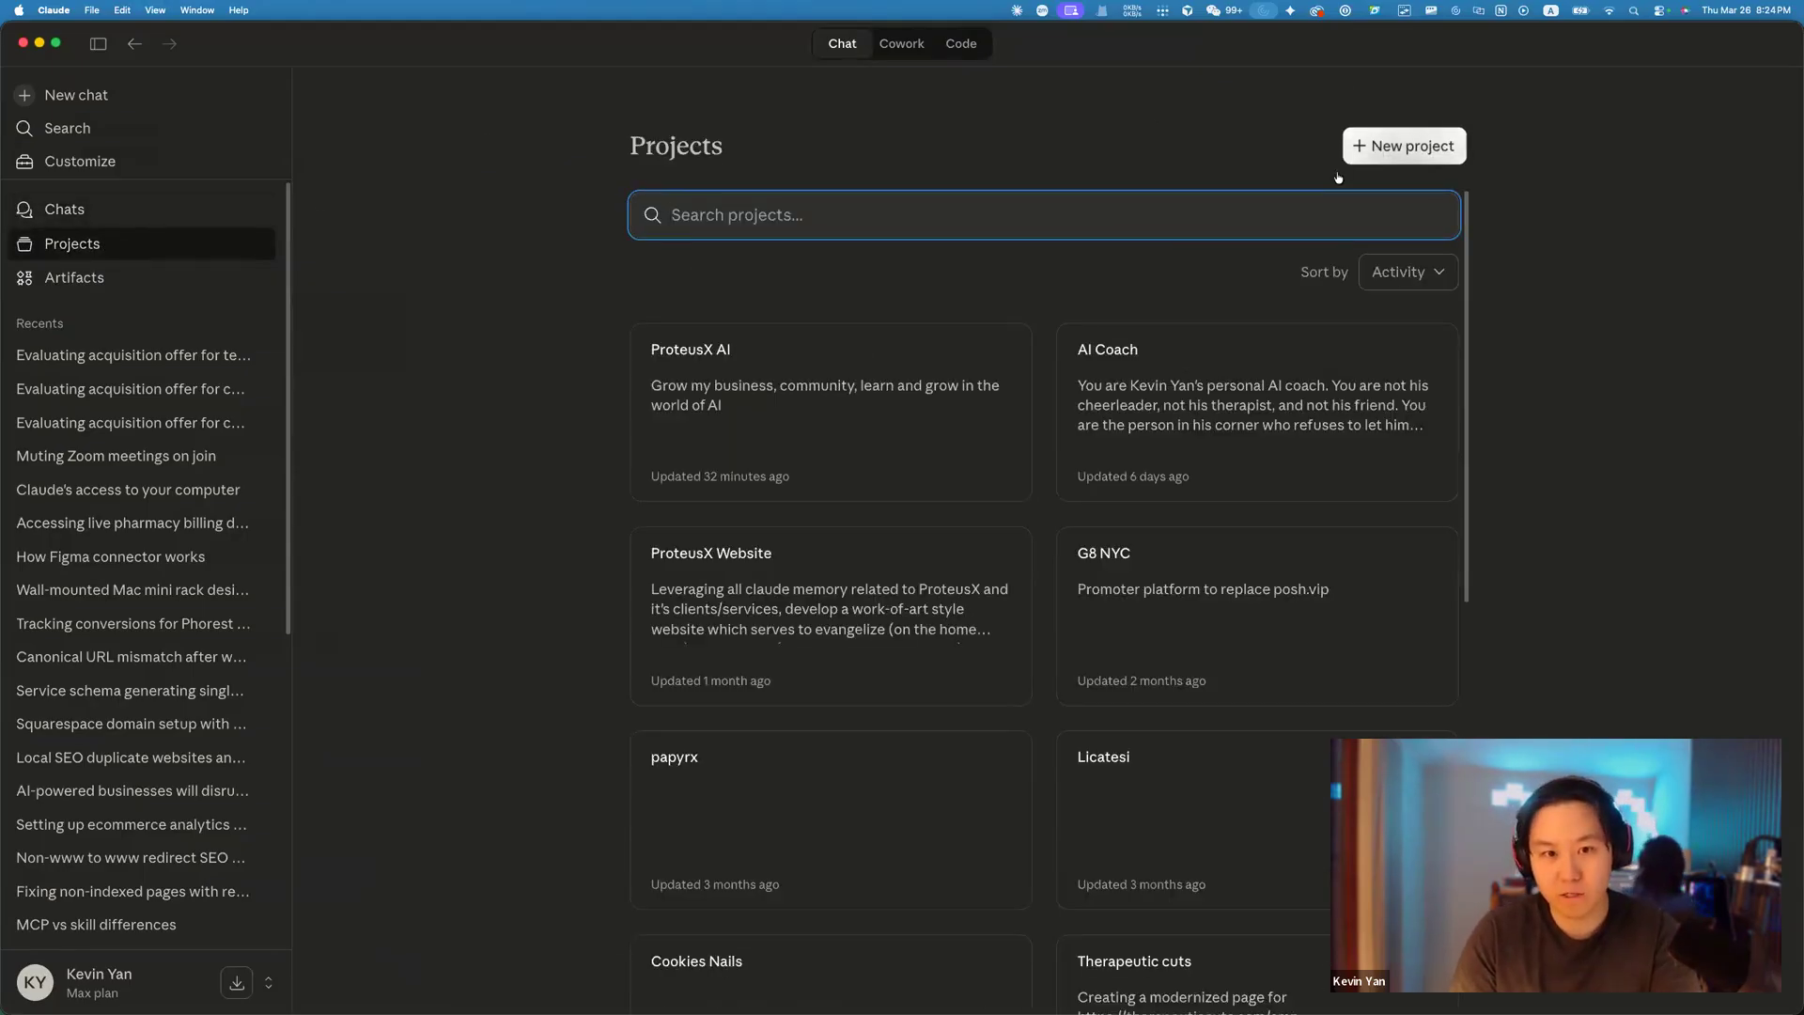
left_click(1393, 146)
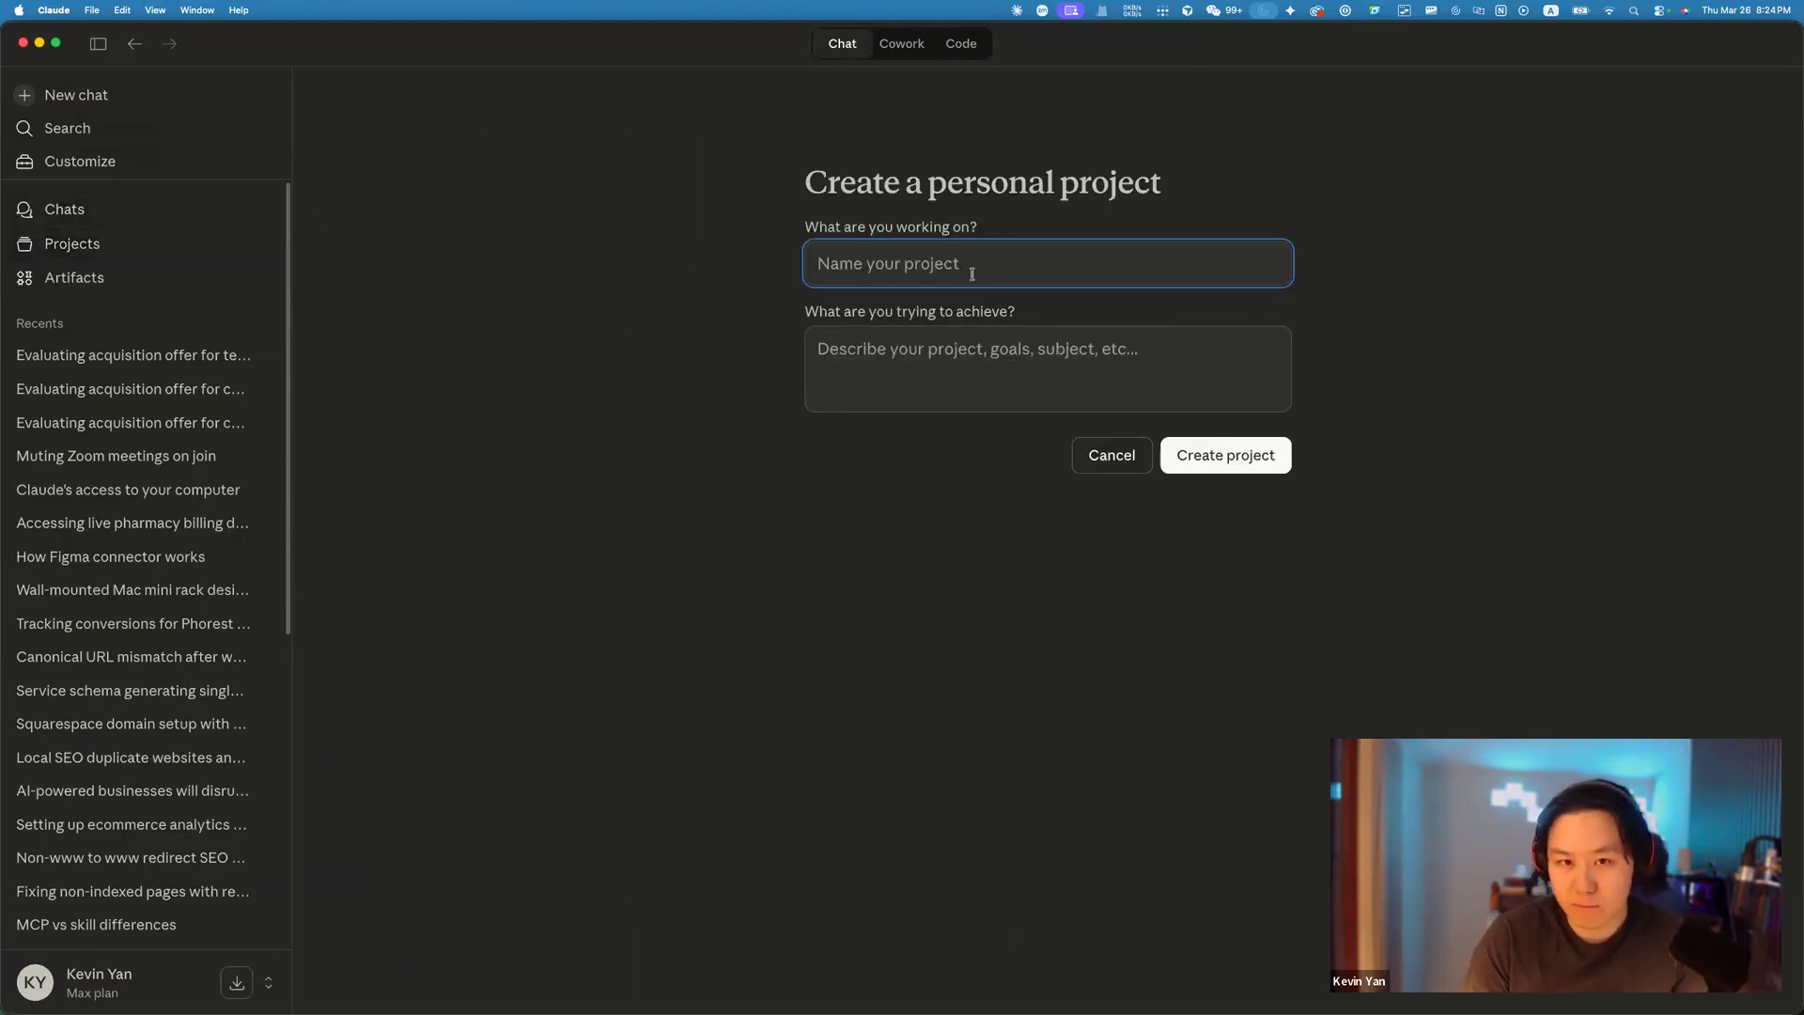
left_click(1237, 355)
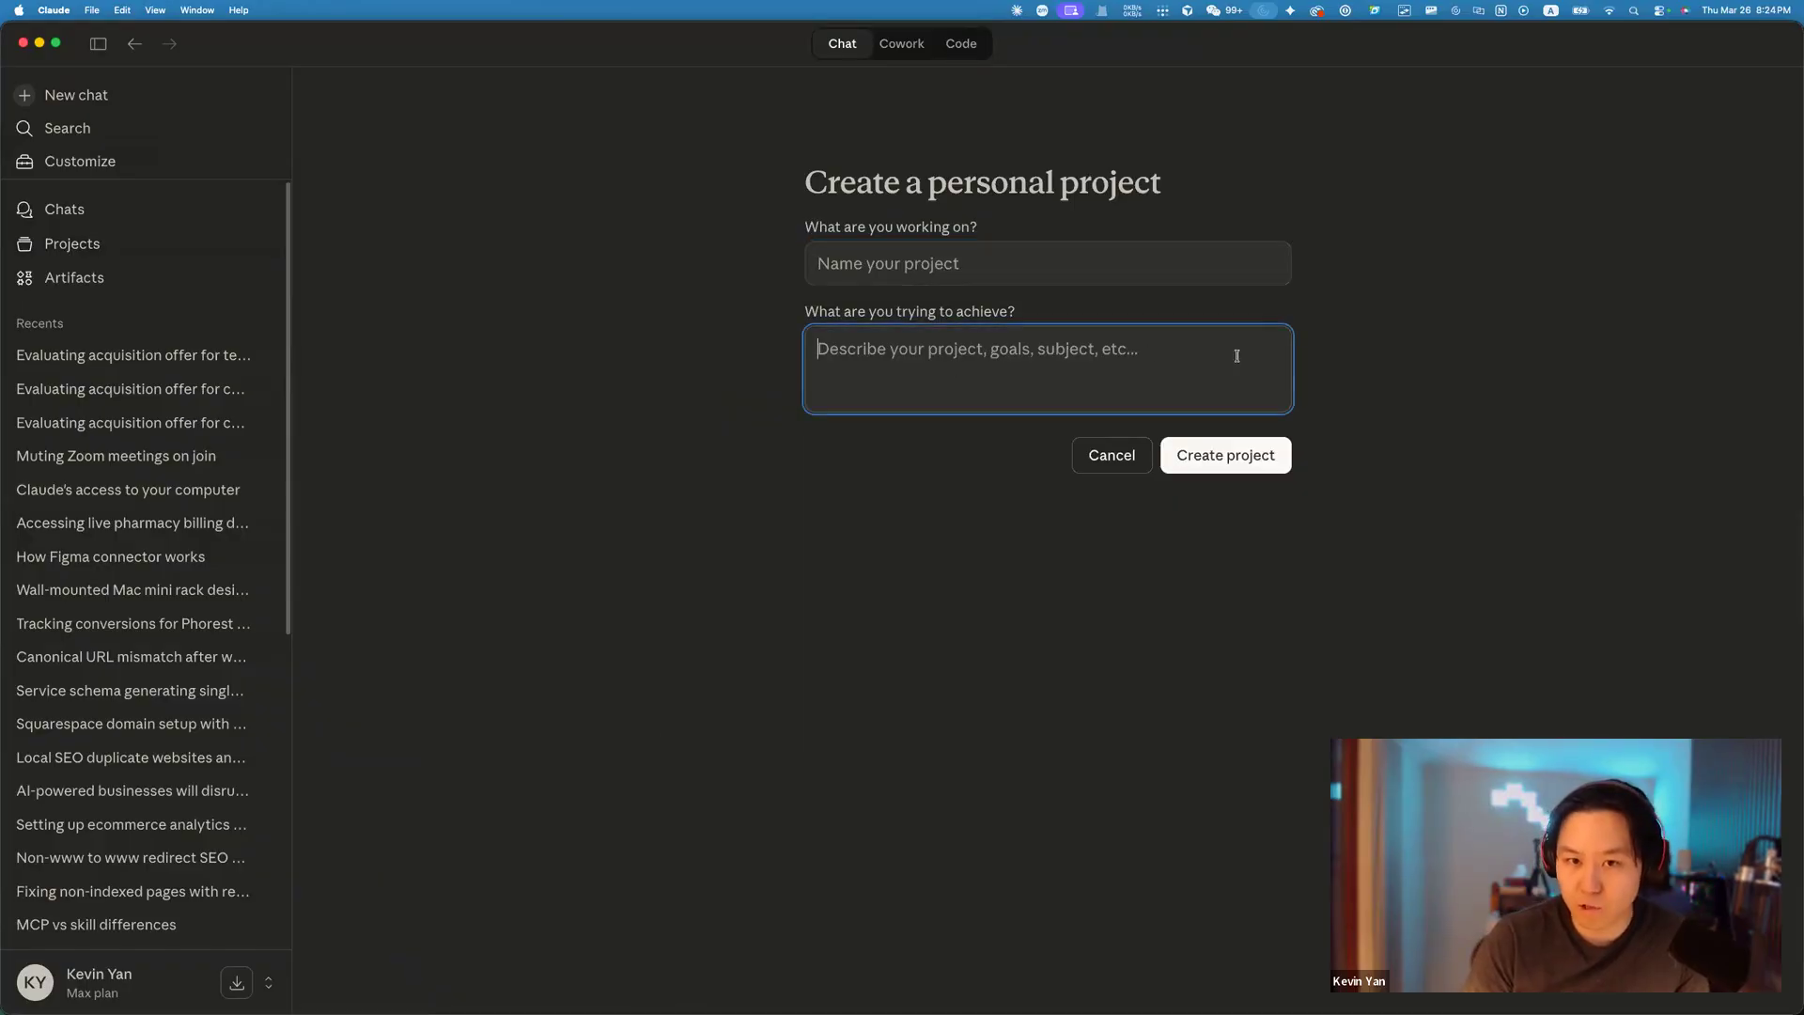
left_click(1112, 464)
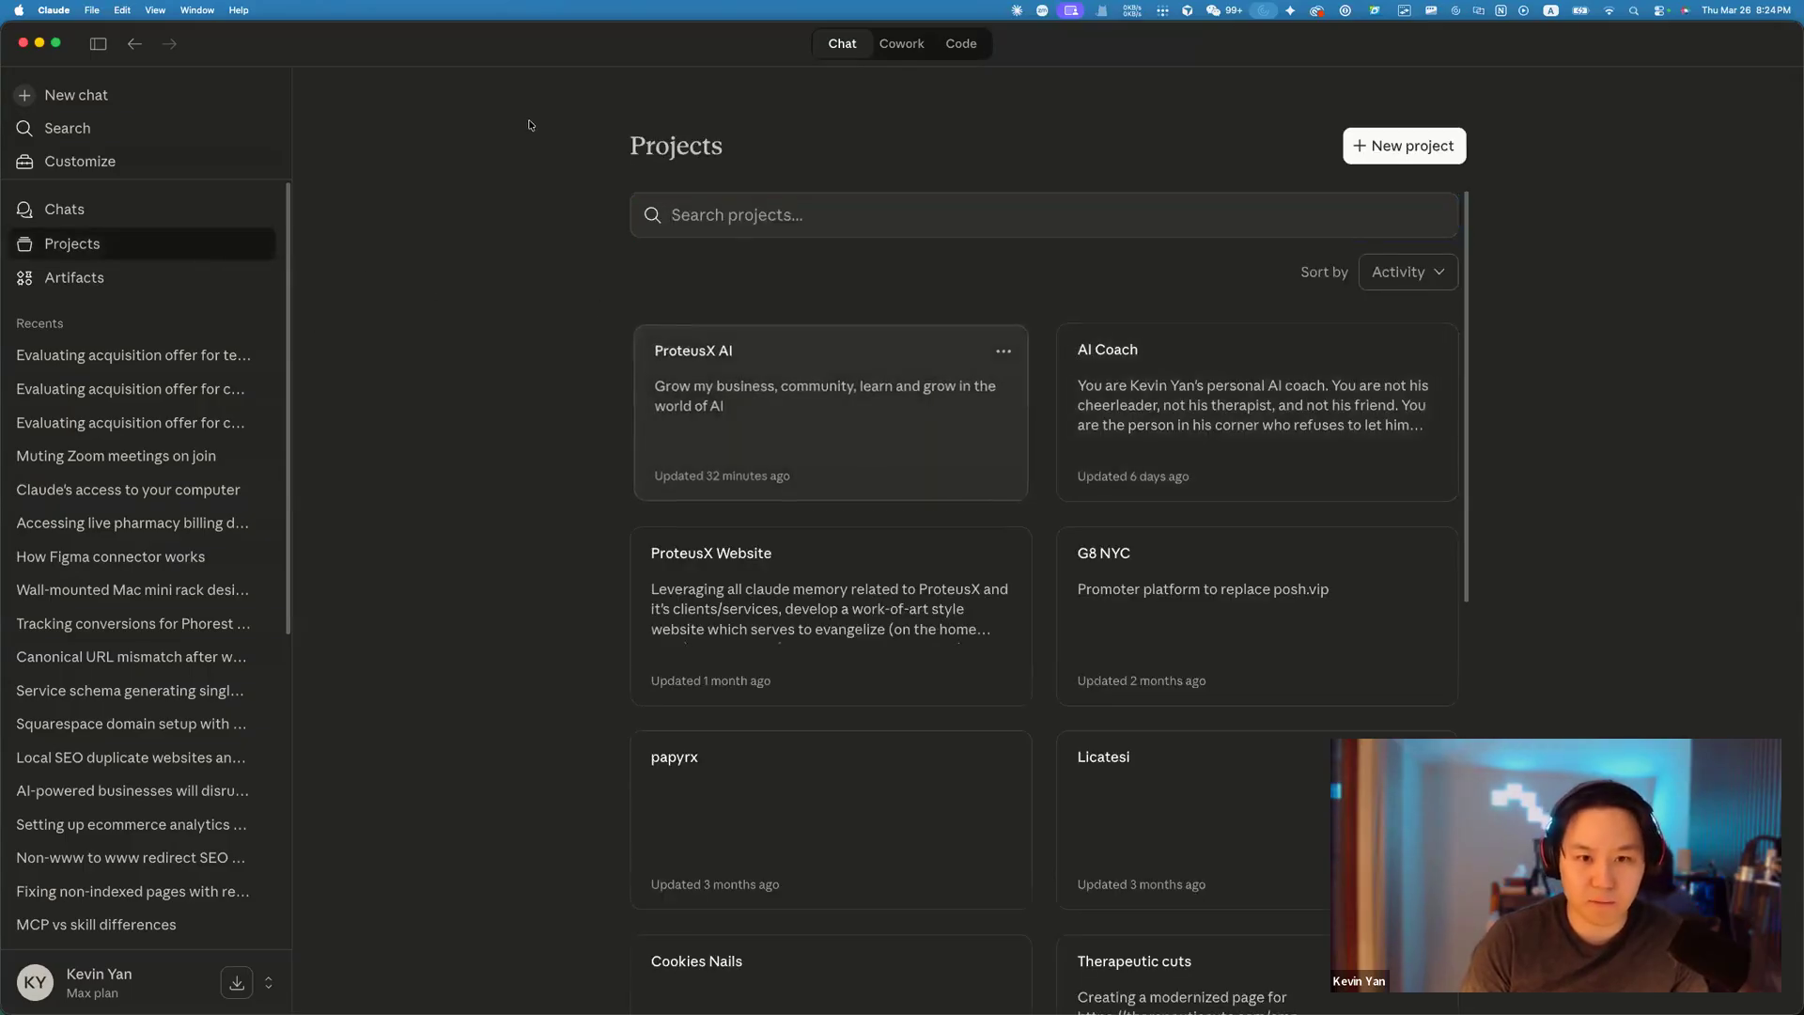
Open the ProteusX AI project and look through its options for adding files, including Google Drive.
left_click(1019, 413)
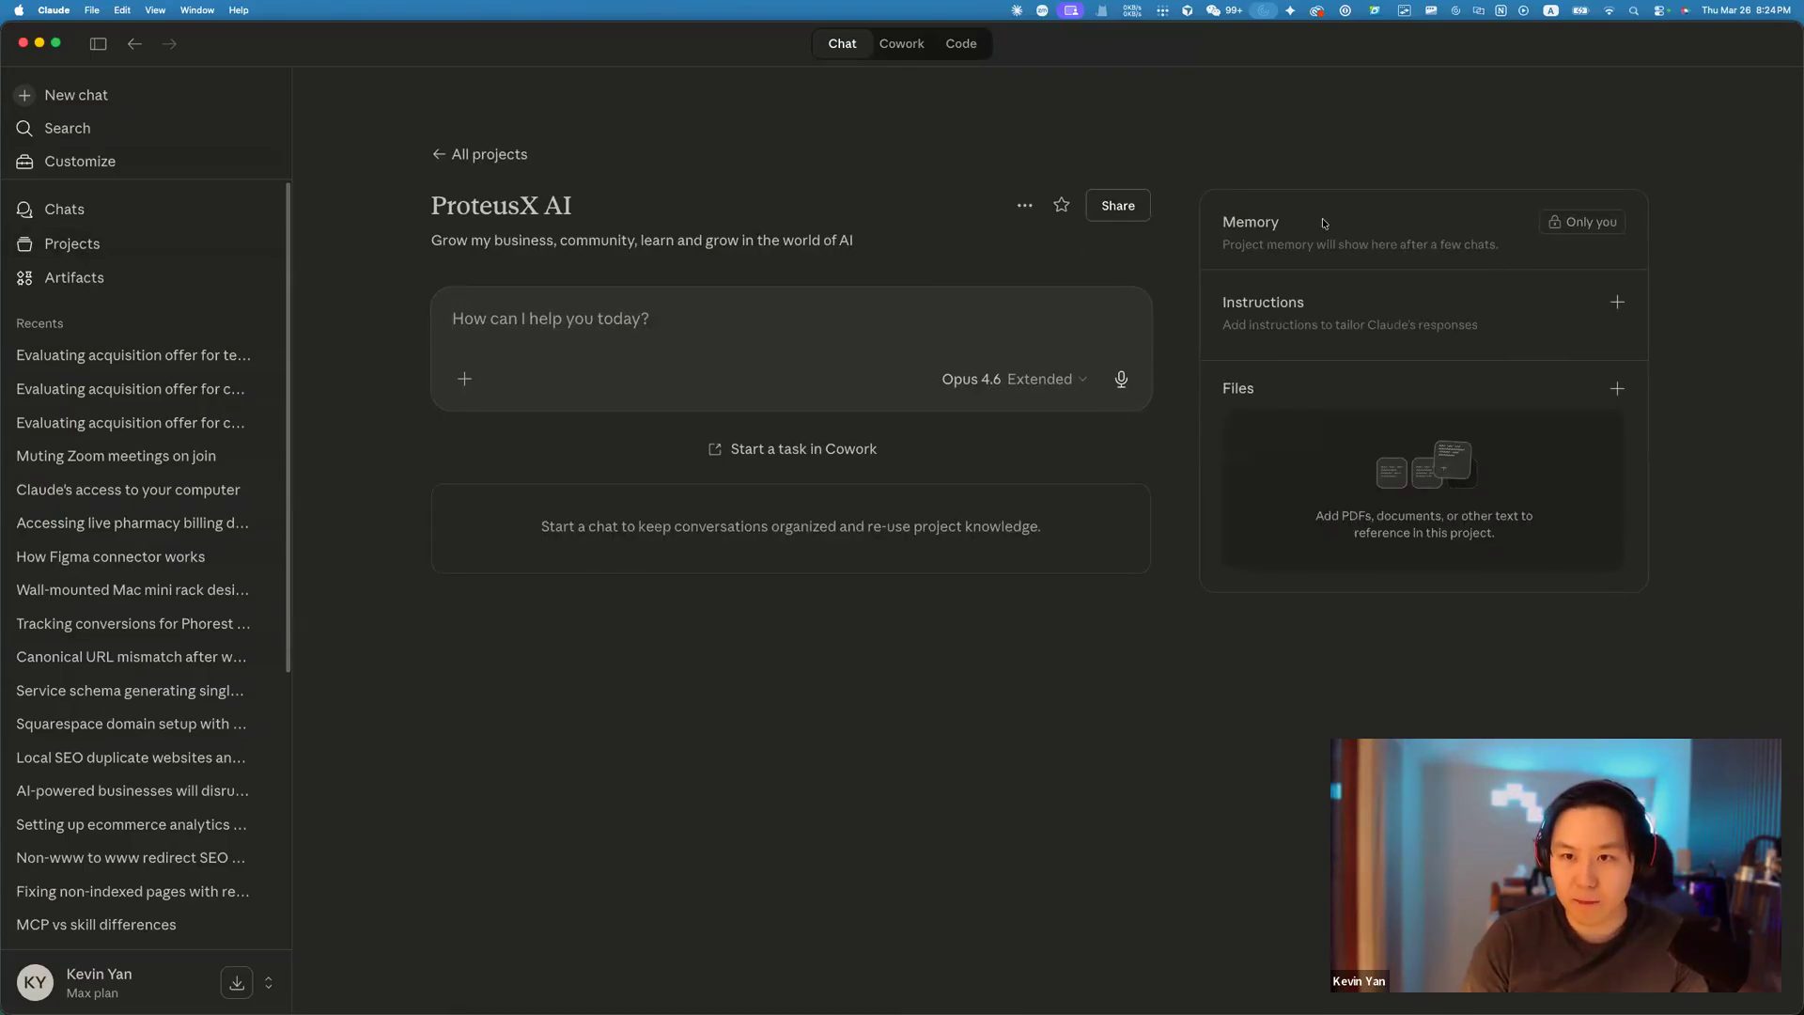
triple_click(1500, 258)
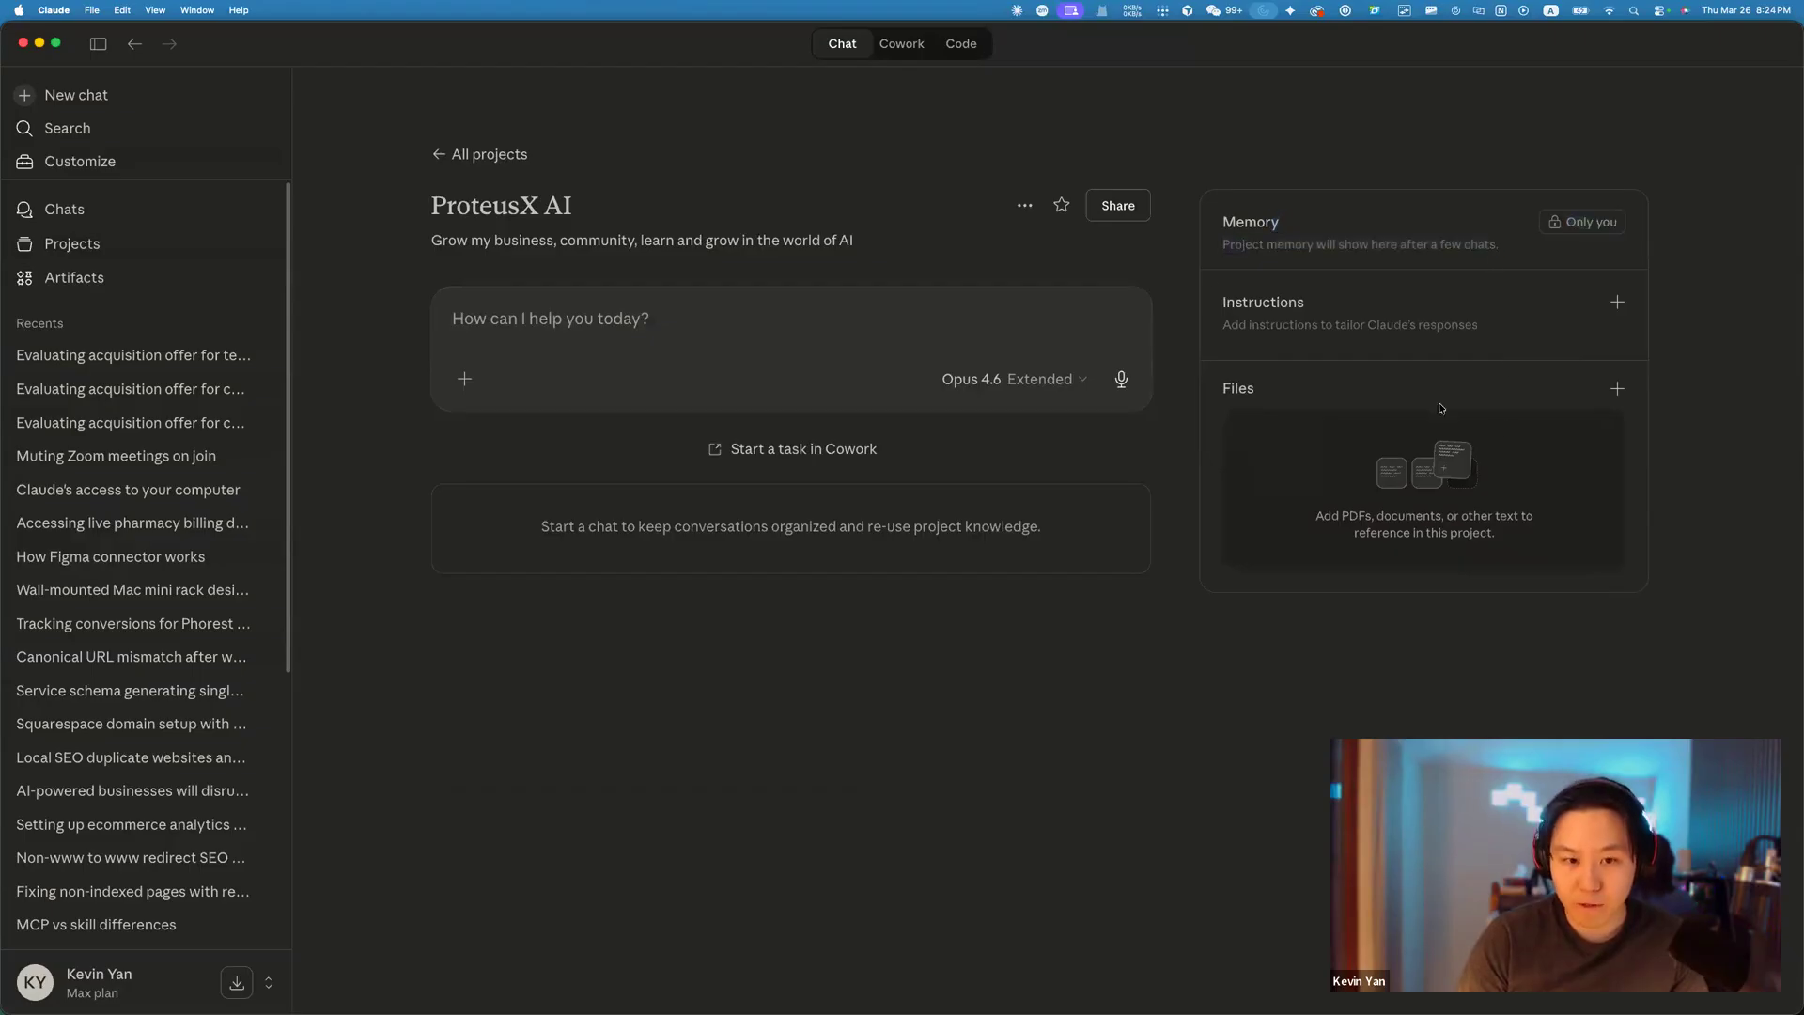
left_click(1617, 388)
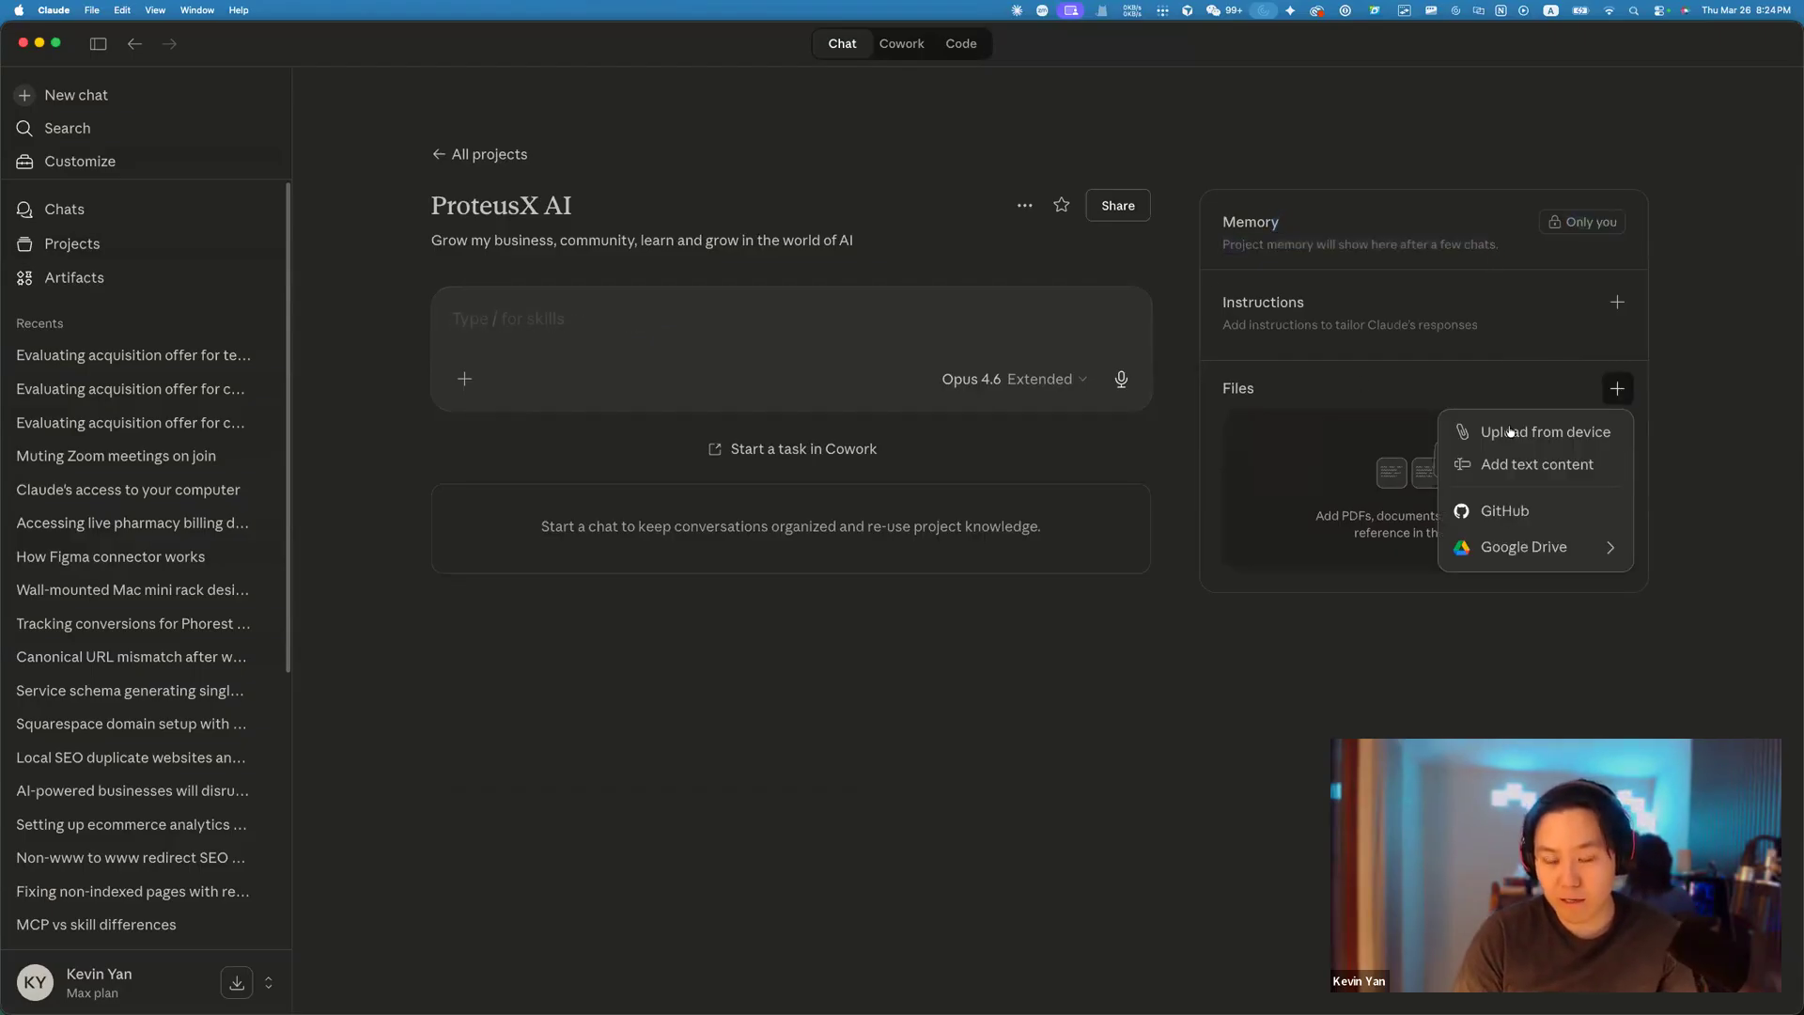
left_click(1617, 388)
left_click(1617, 388)
mouse_move(1544, 554)
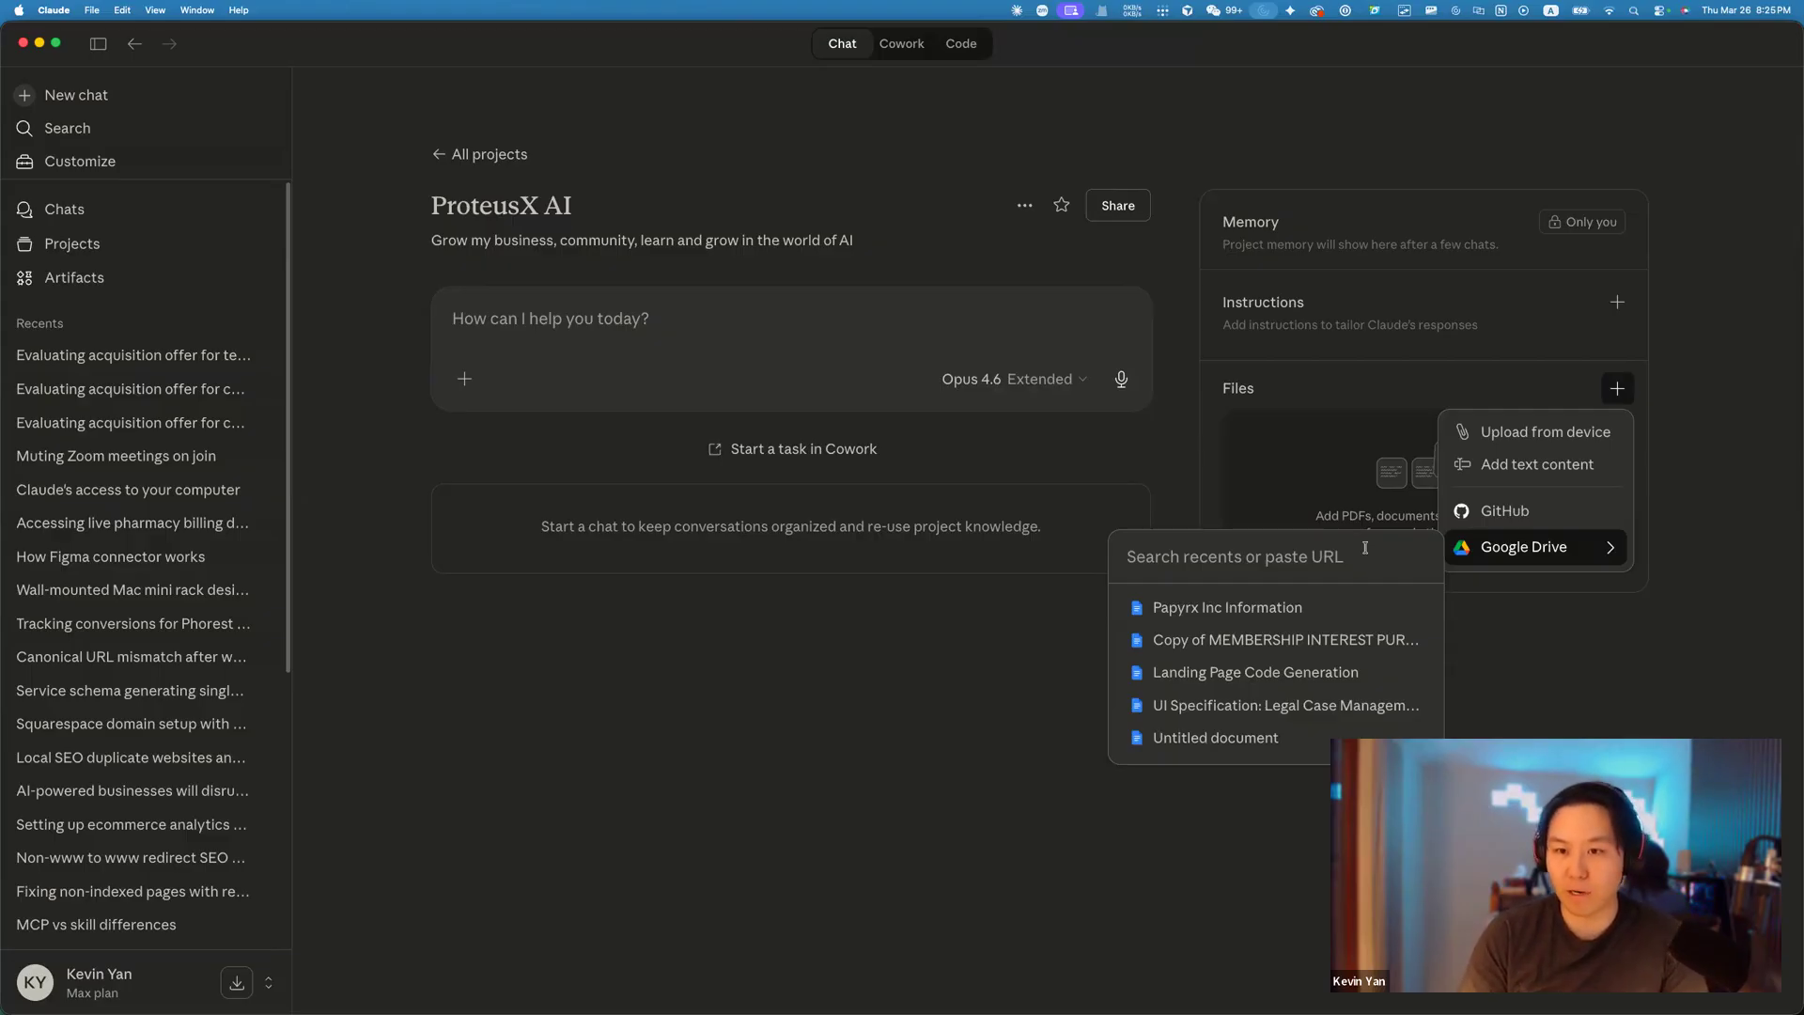
left_click(1369, 482)
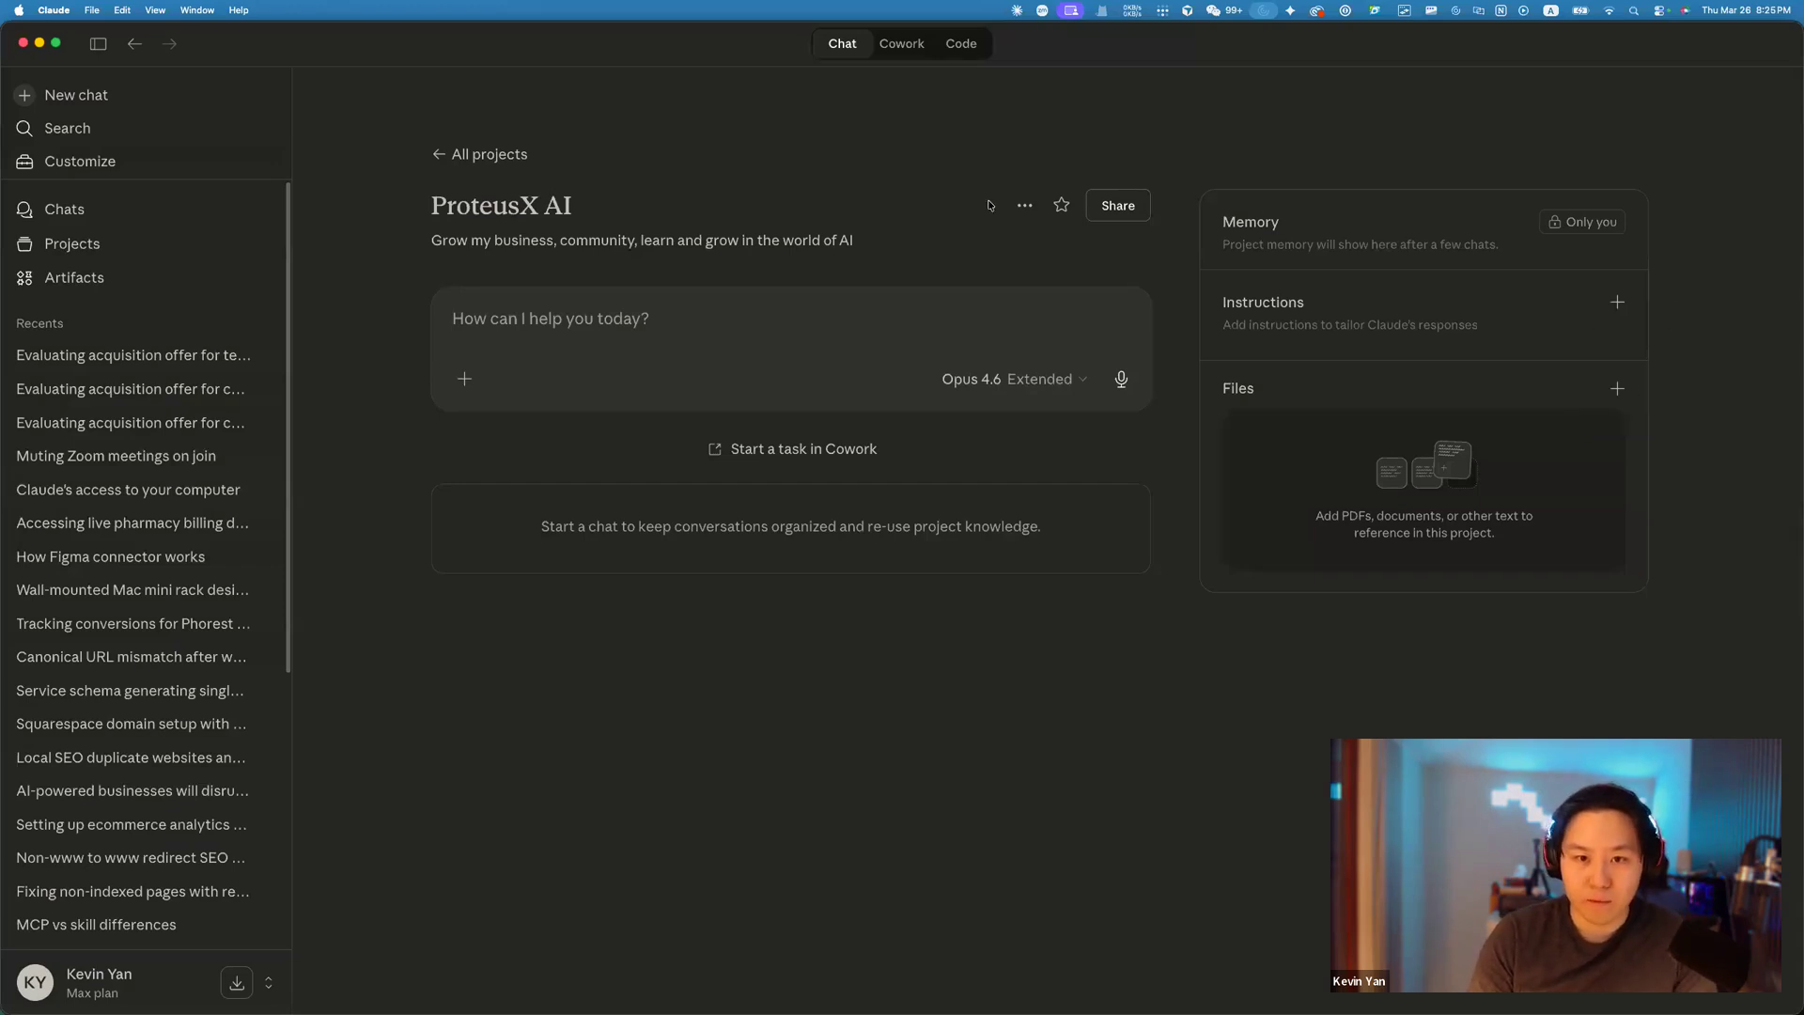
Check the project's extra options menu and the chat box's add-on options, including Connectors.
left_click(1024, 205)
left_click(951, 205)
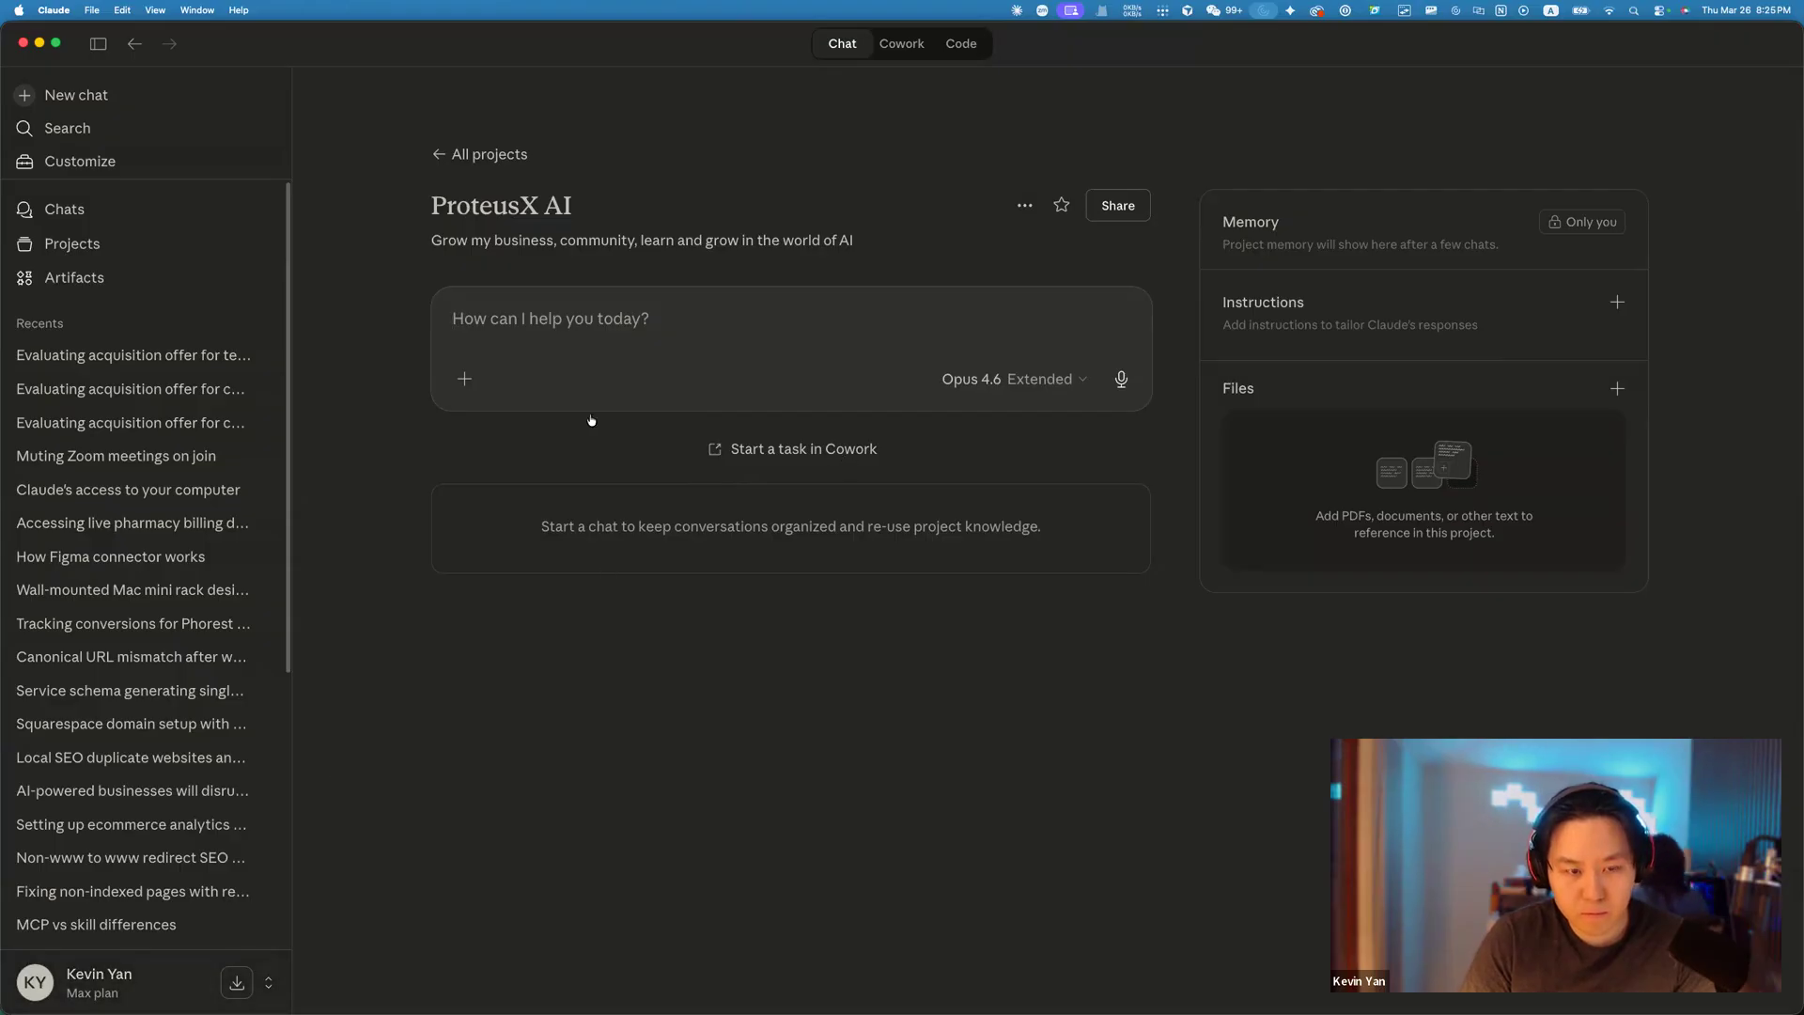
left_click(462, 383)
mouse_move(533, 565)
left_click(465, 381)
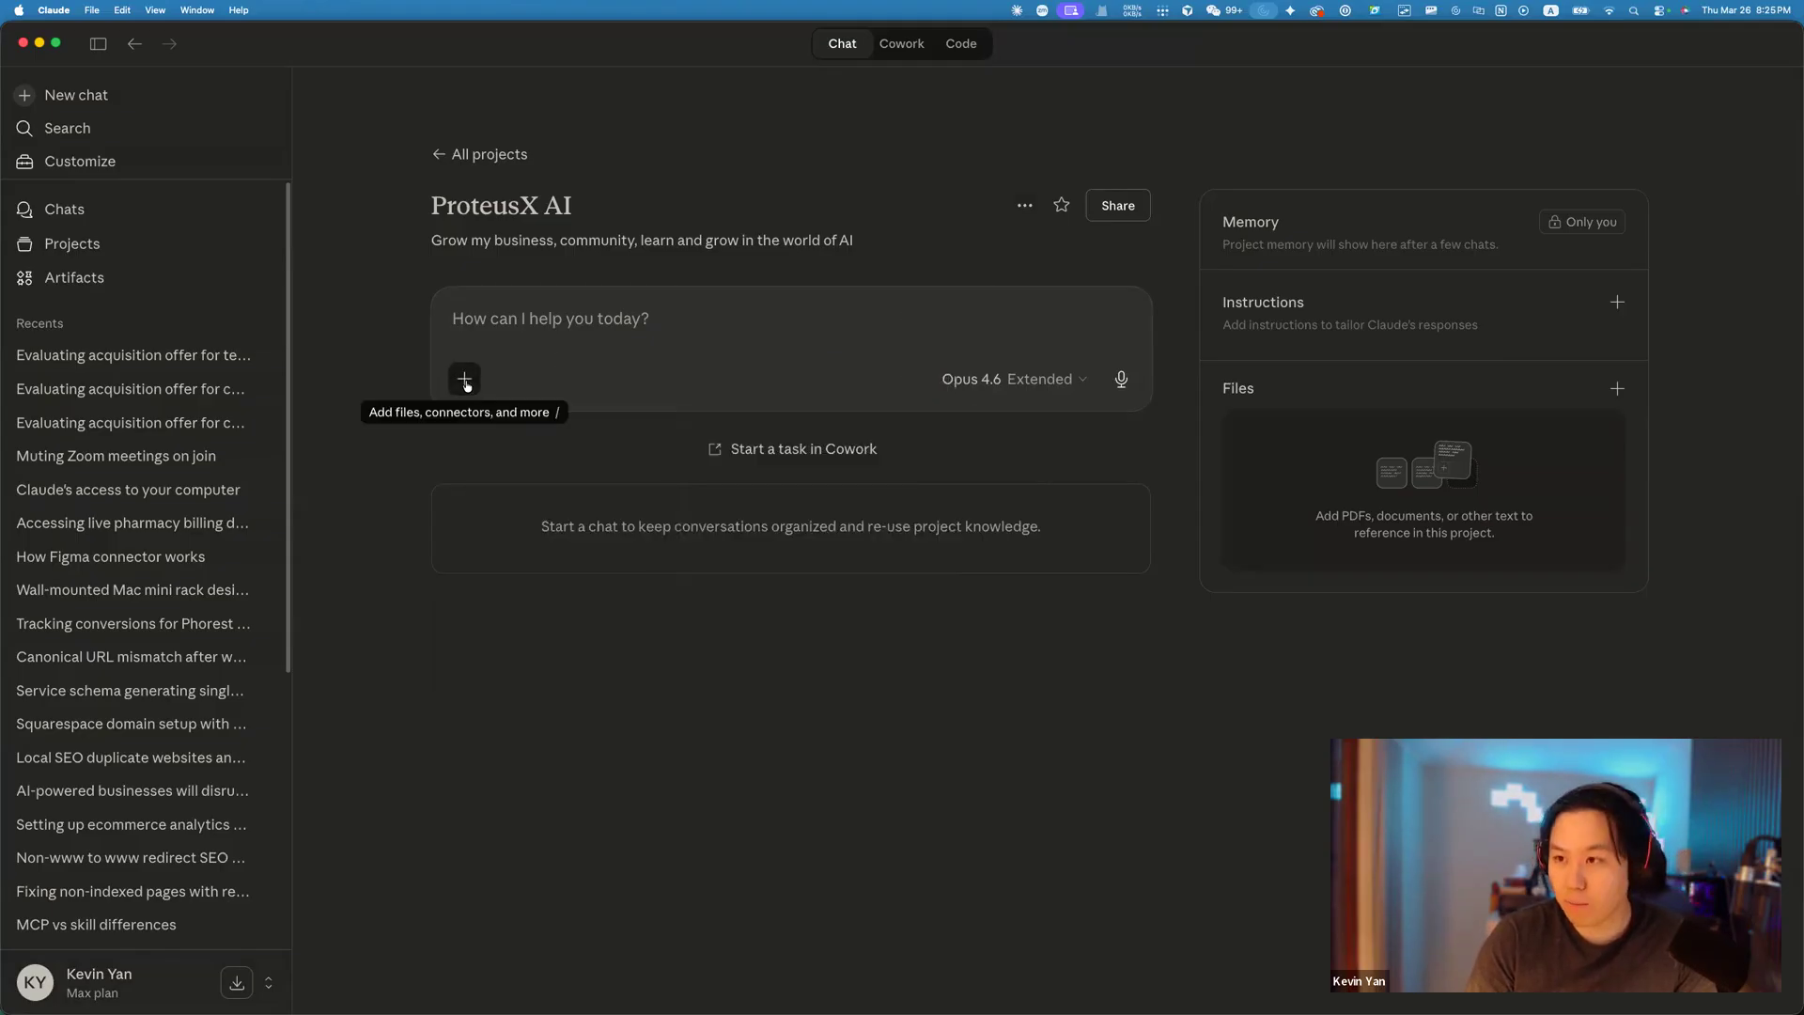
Enlarge the interface, enable the Drive search connector from the chat's + menu, and open connector management.
key("super+equal")
key("super+equal")
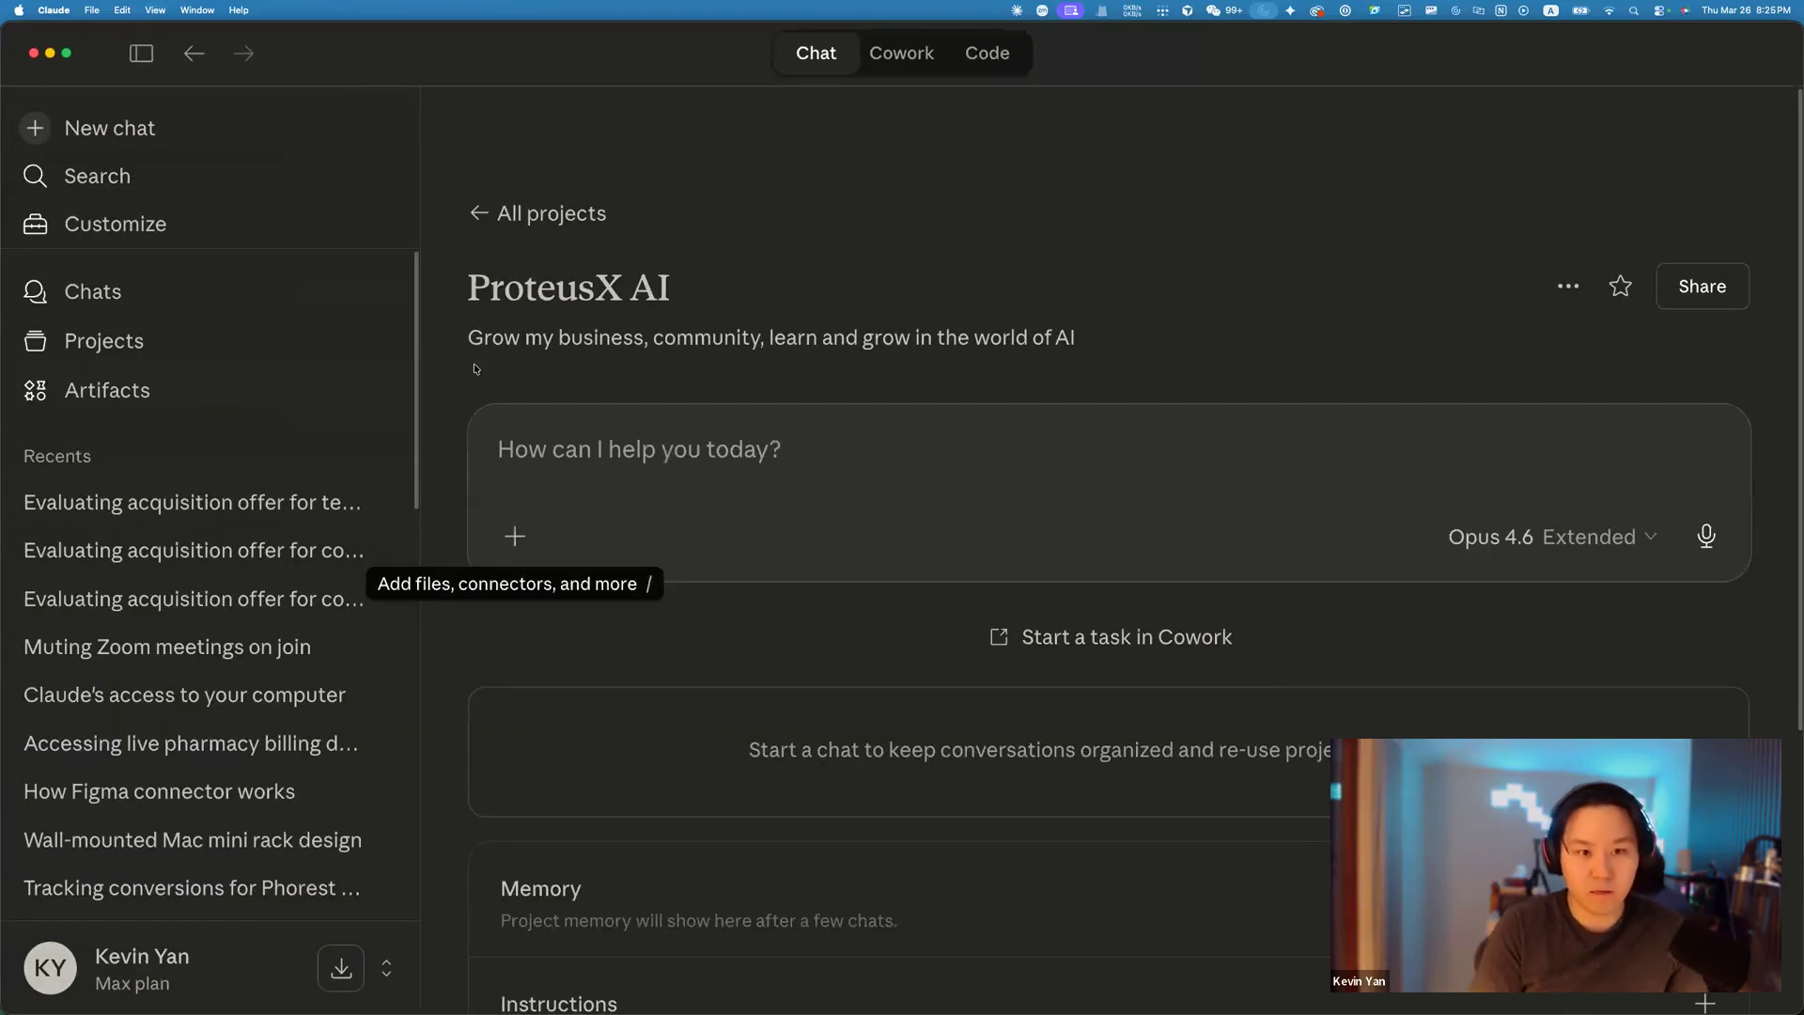
left_click(515, 536)
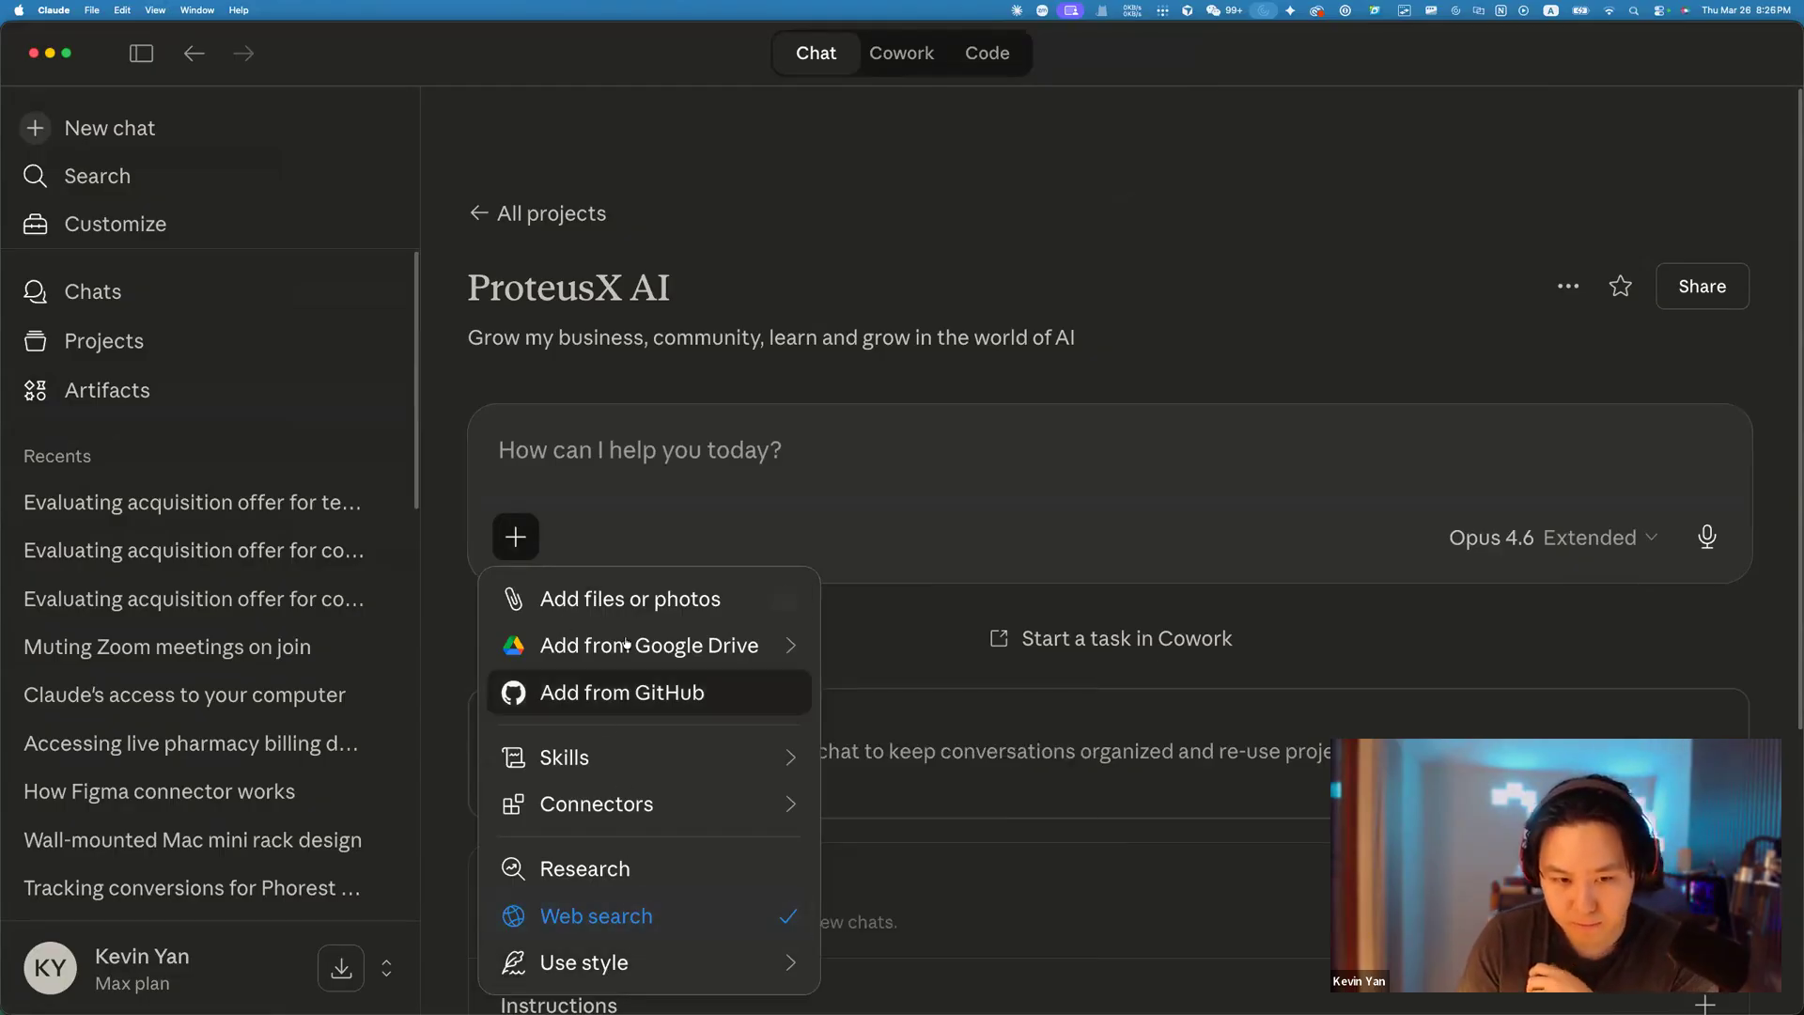
mouse_move(648, 645)
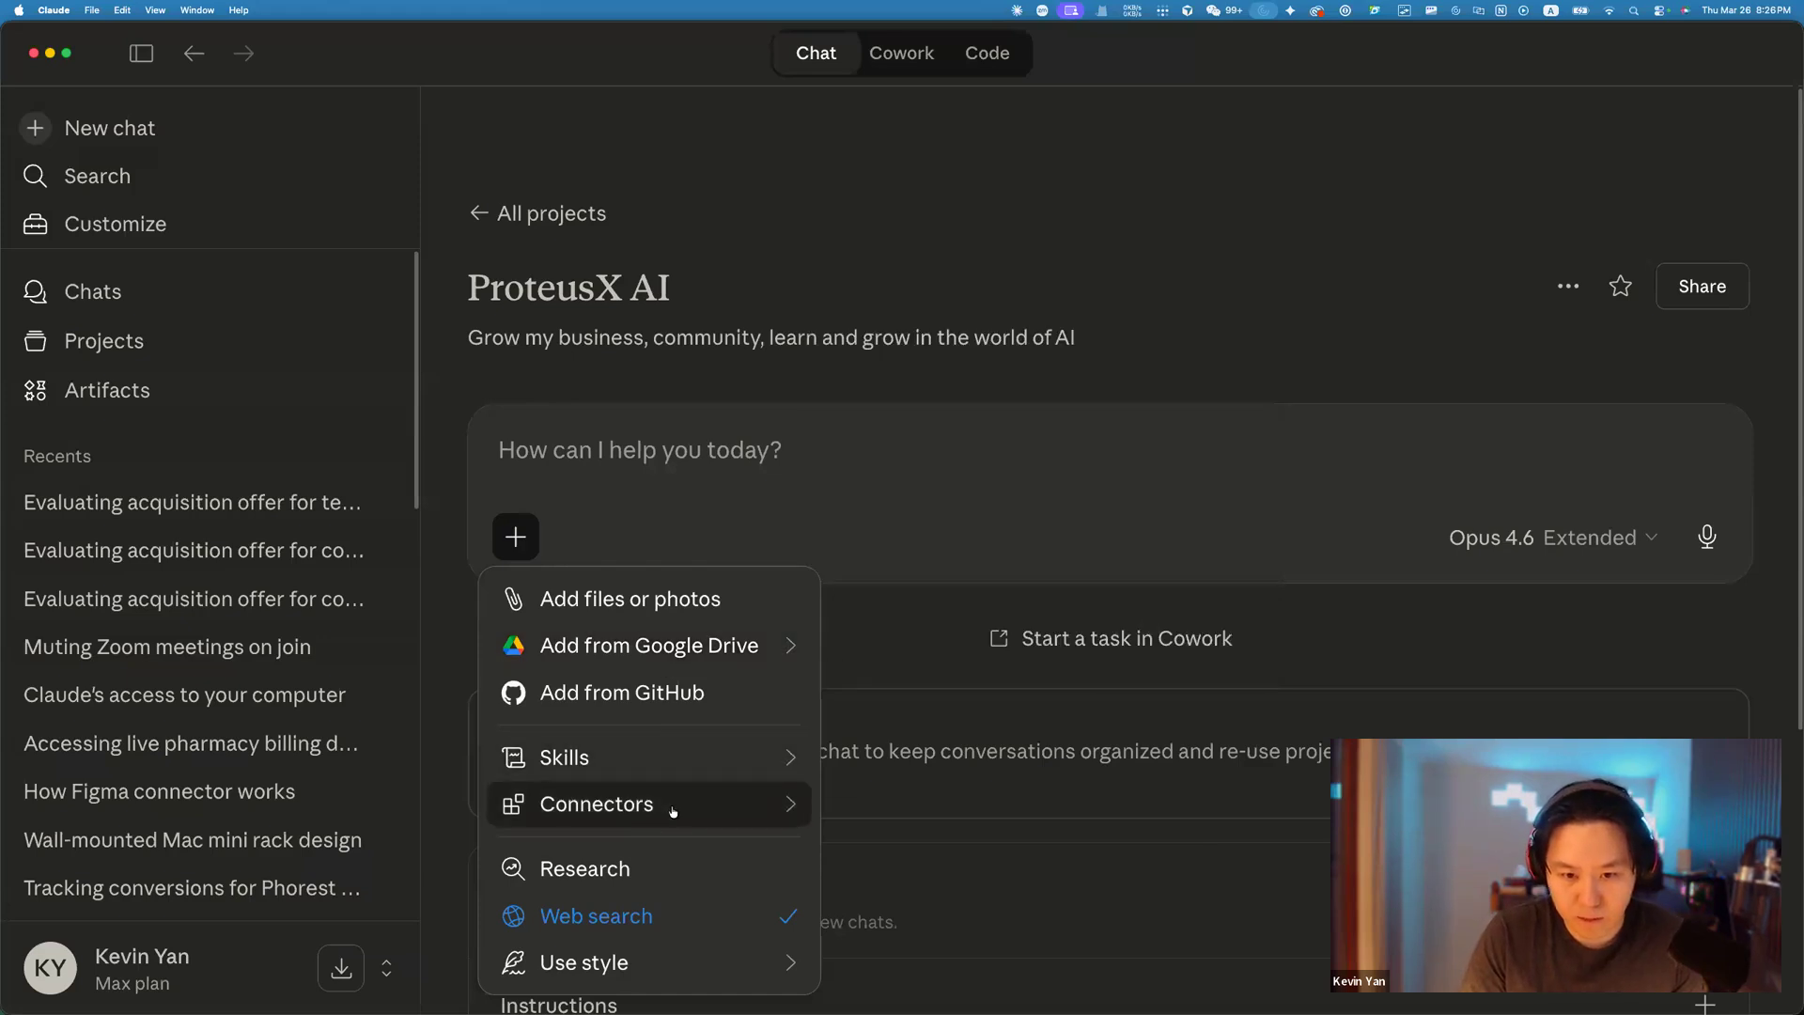
mouse_move(673, 804)
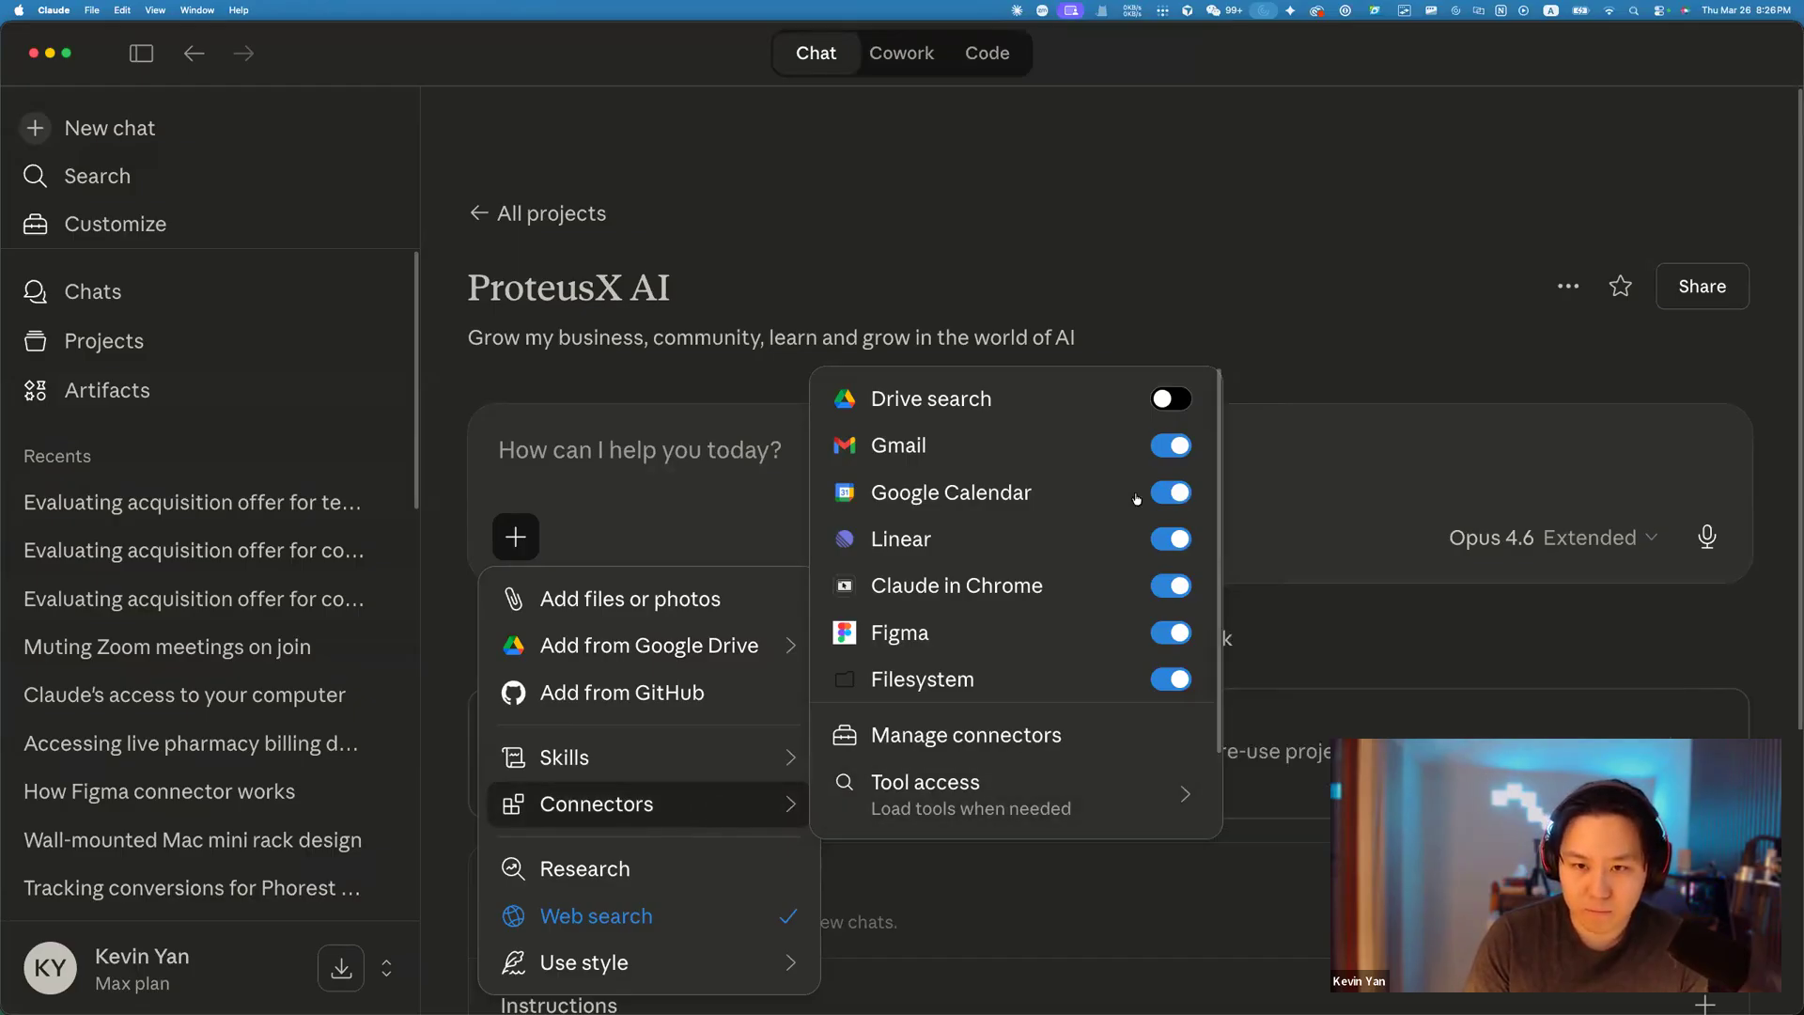
left_click(1186, 400)
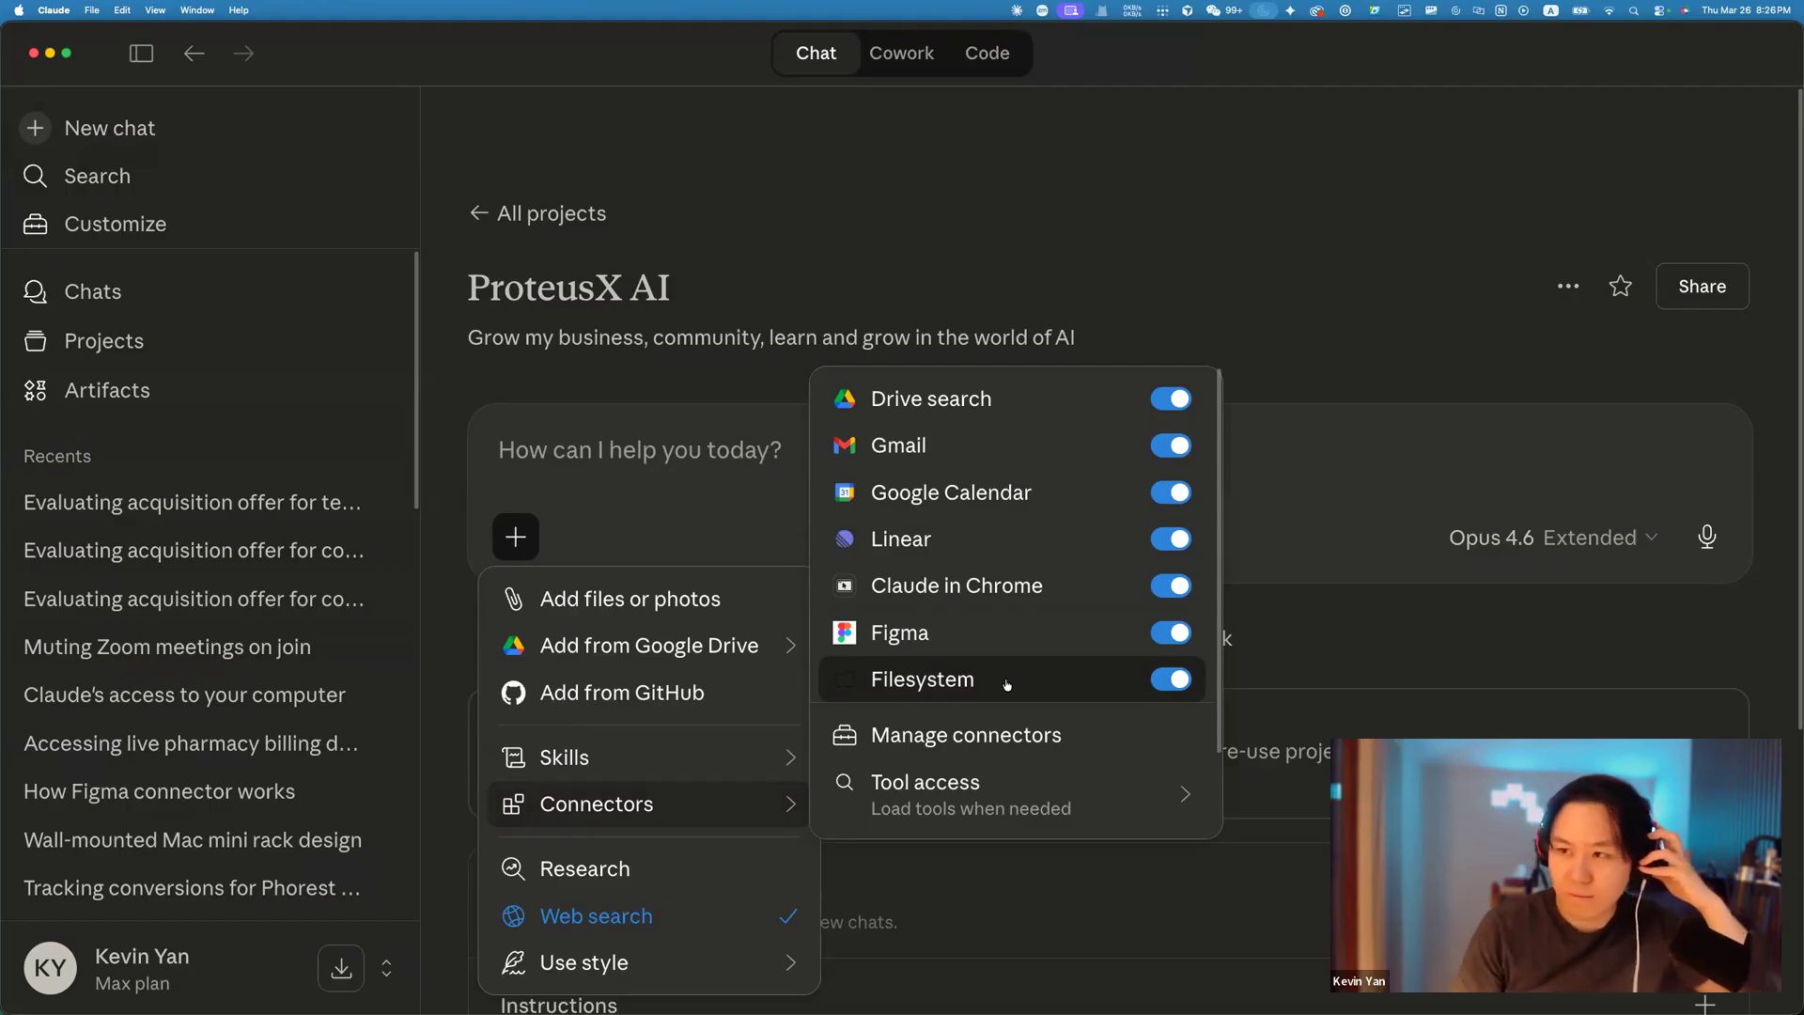
mouse_move(824, 656)
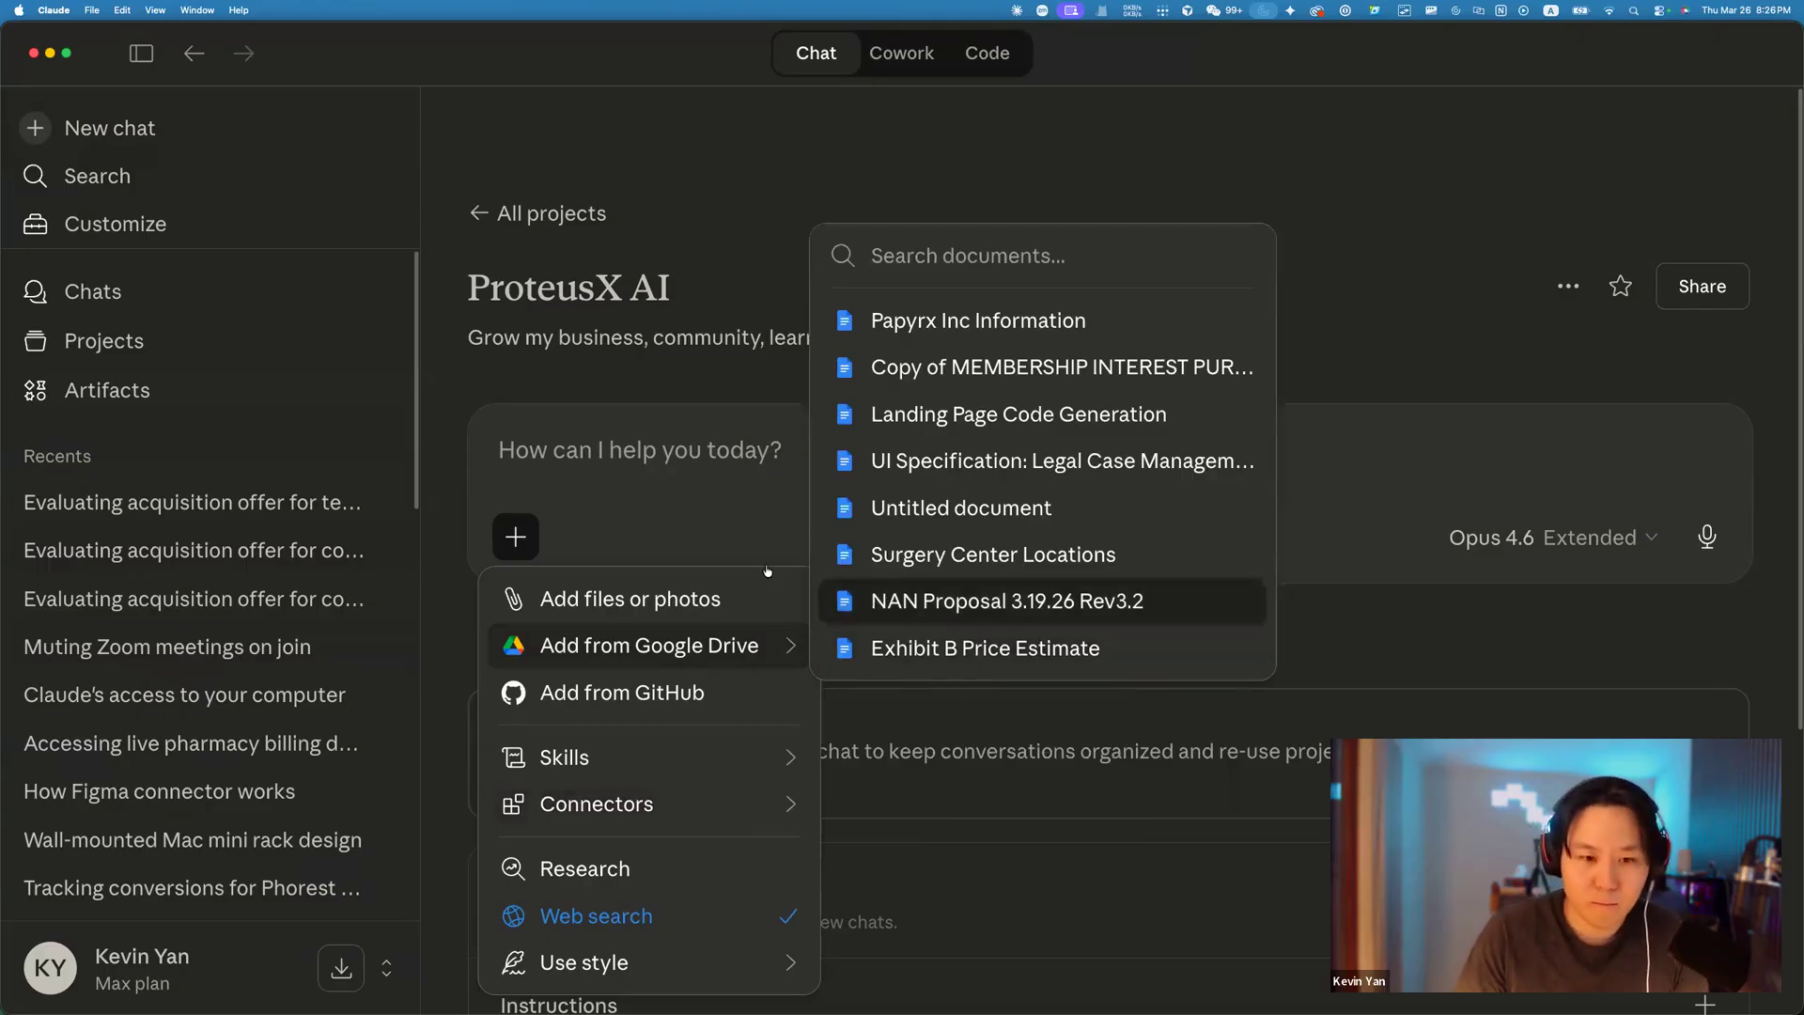
left_click(597, 803)
Open the Browse connectors catalogue from the Connectors page.
left_click(1261, 128)
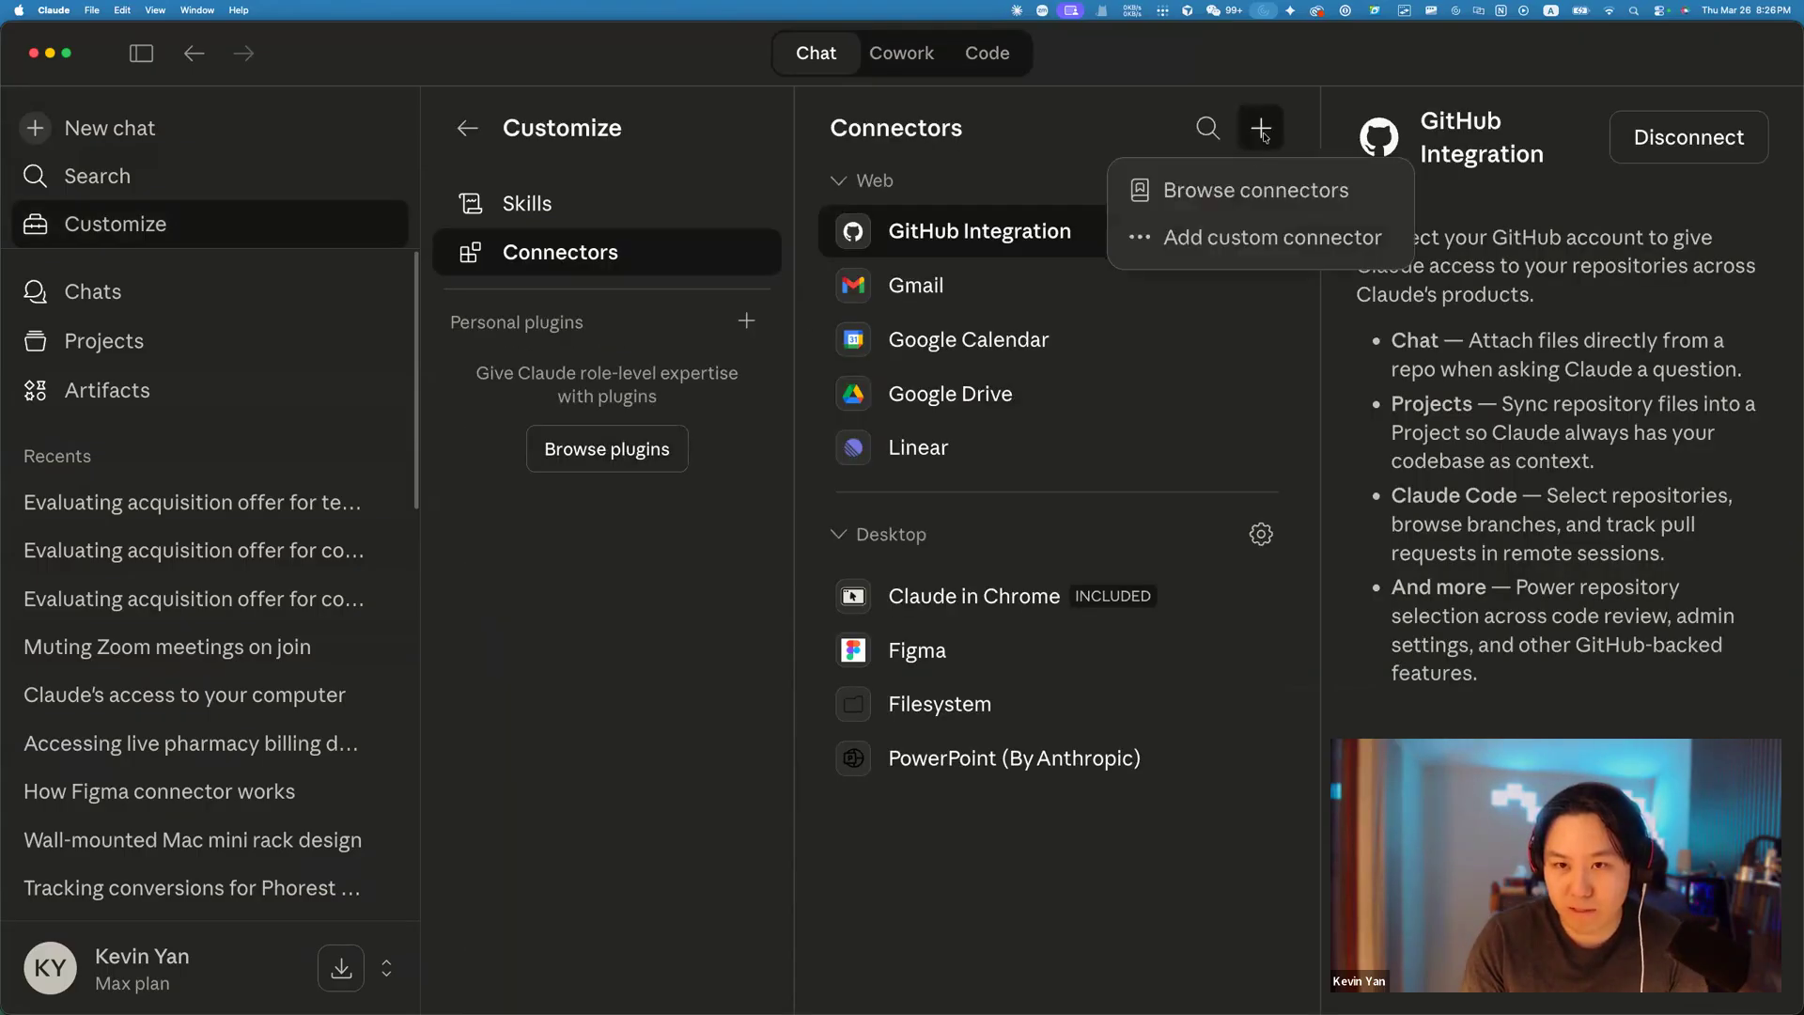
left_click(1242, 192)
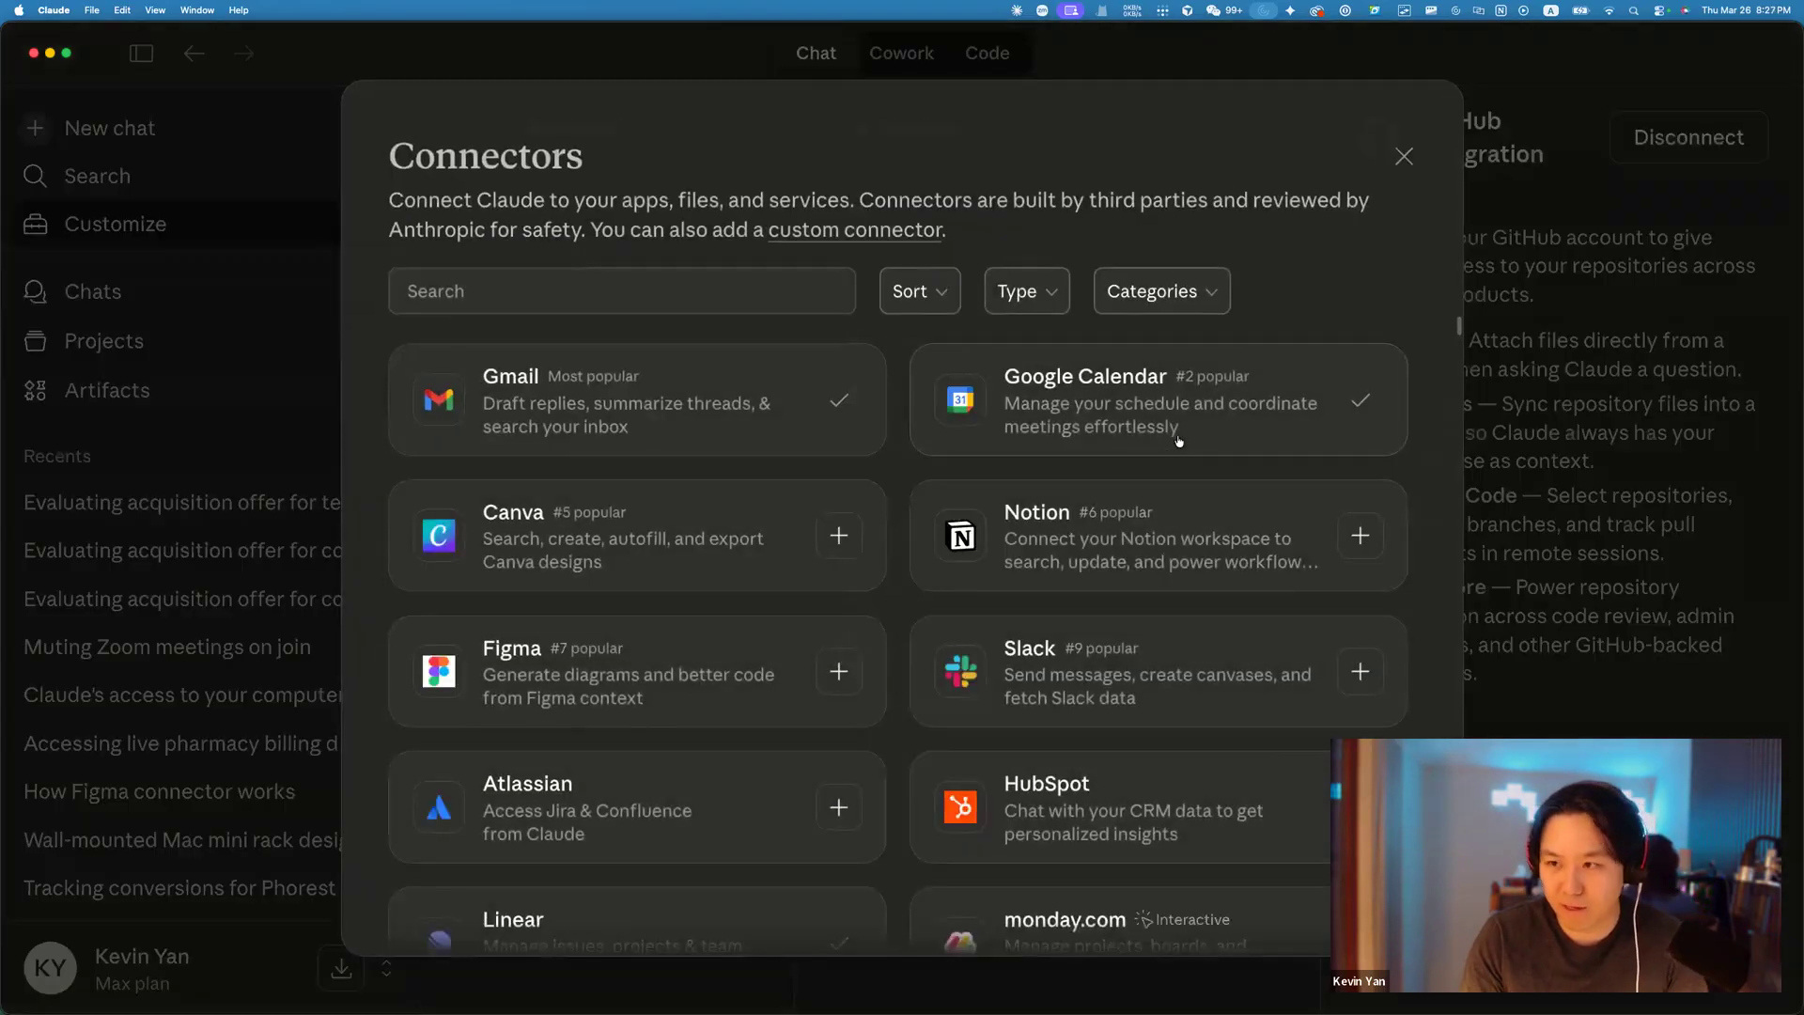
scroll(1168, 460, "down", 2)
scroll(1157, 451, "up", 1)
scroll(1156, 451, "up", 2)
Search the catalogue for 'atl', 'ji' and 'sl', scroll the full list, then close it.
left_click(703, 294)
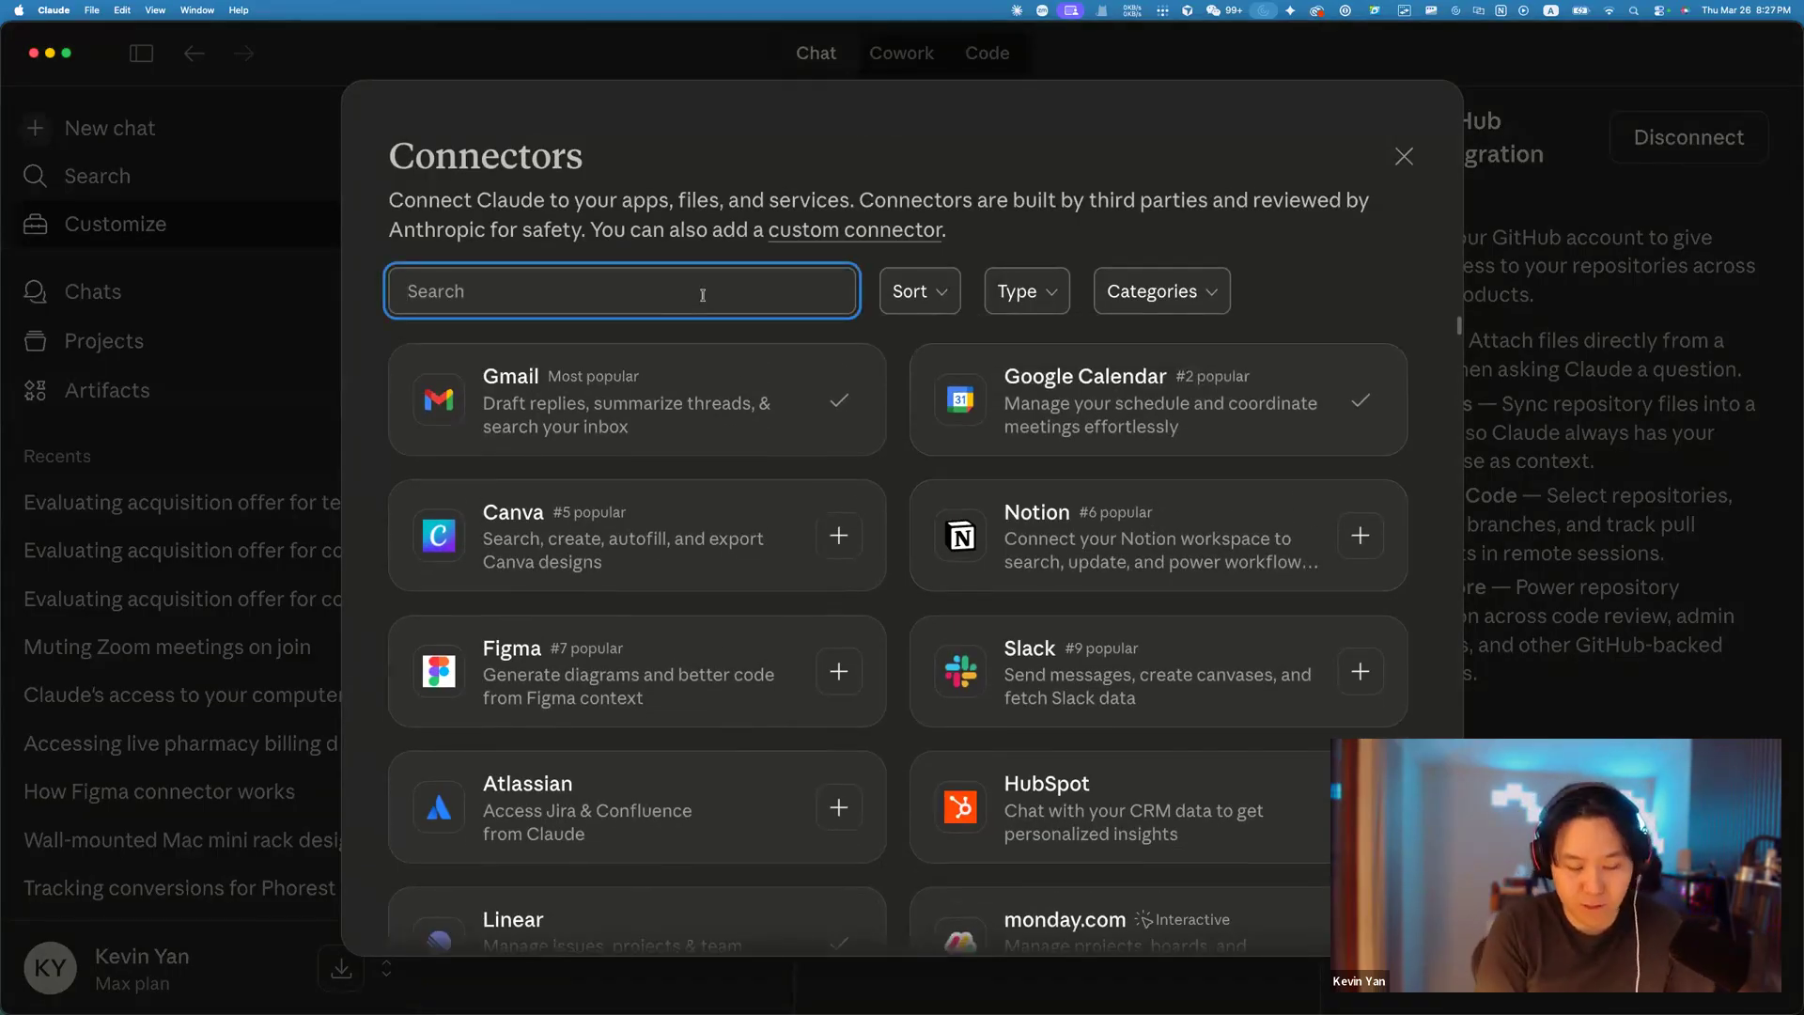
type("atl")
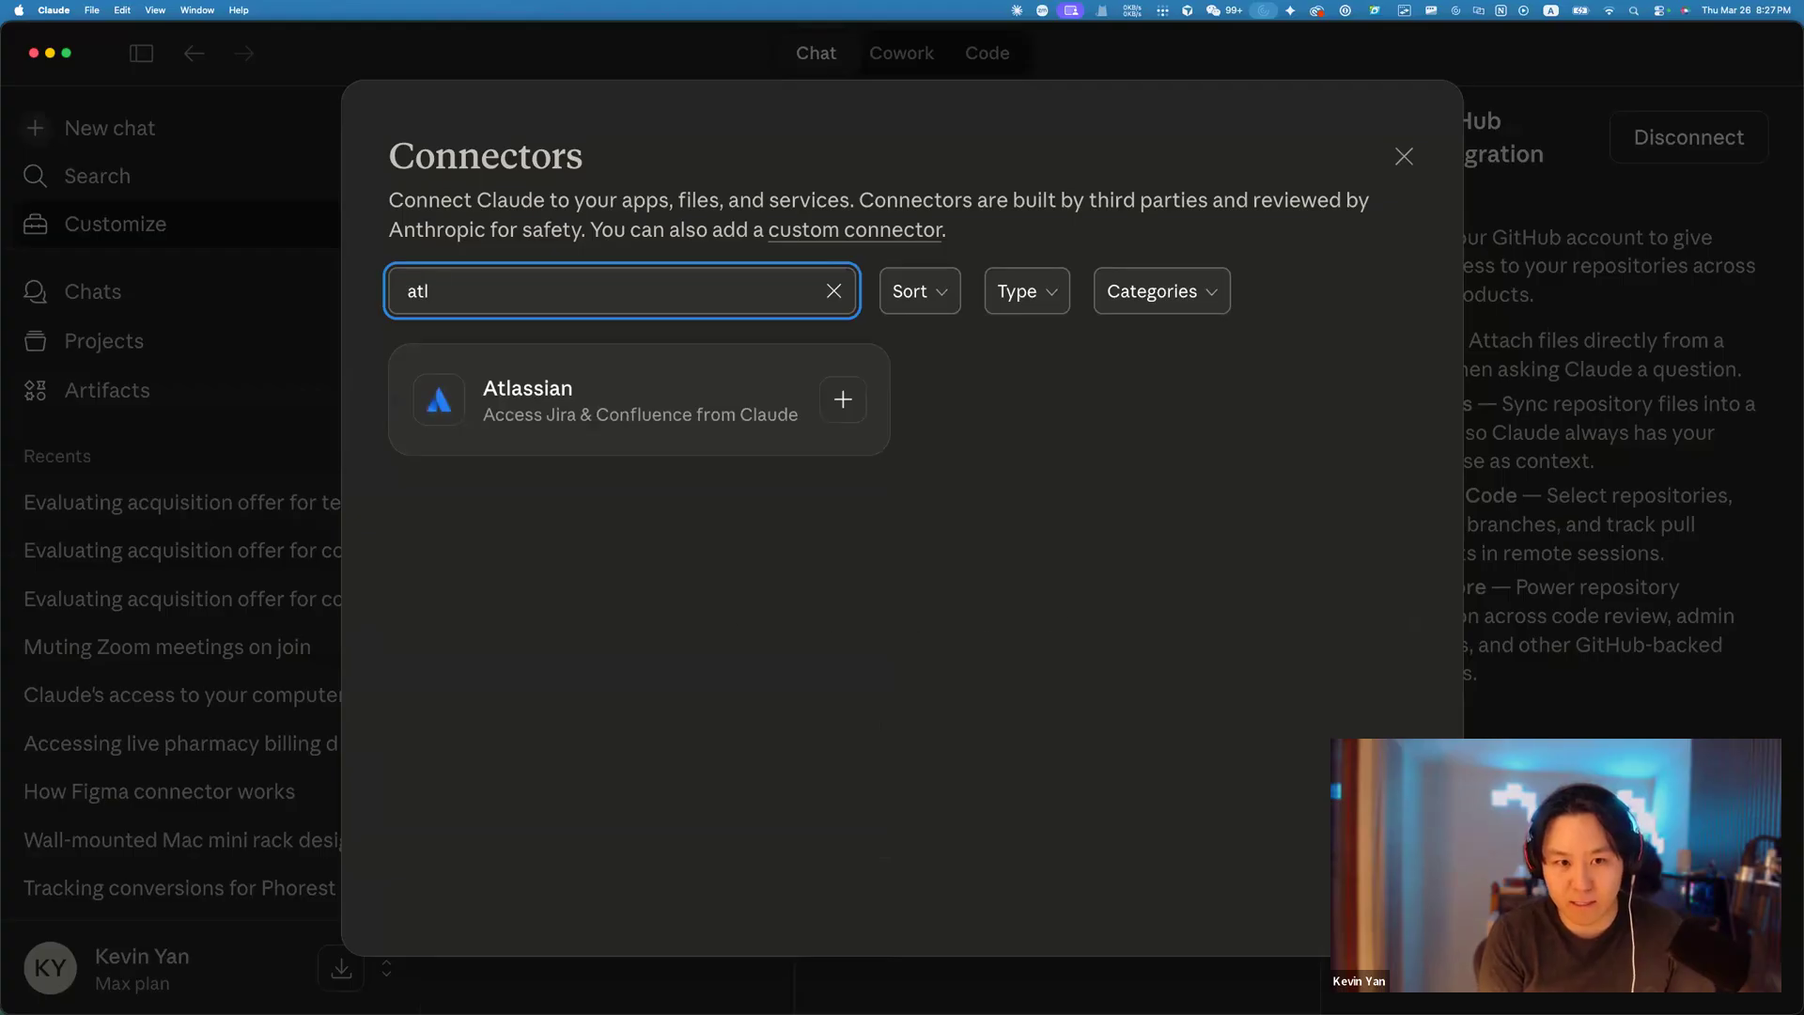
key("BackSpace")
key("BackSpace")
key("BackSpace")
type("ji")
key("BackSpace")
key("BackSpace")
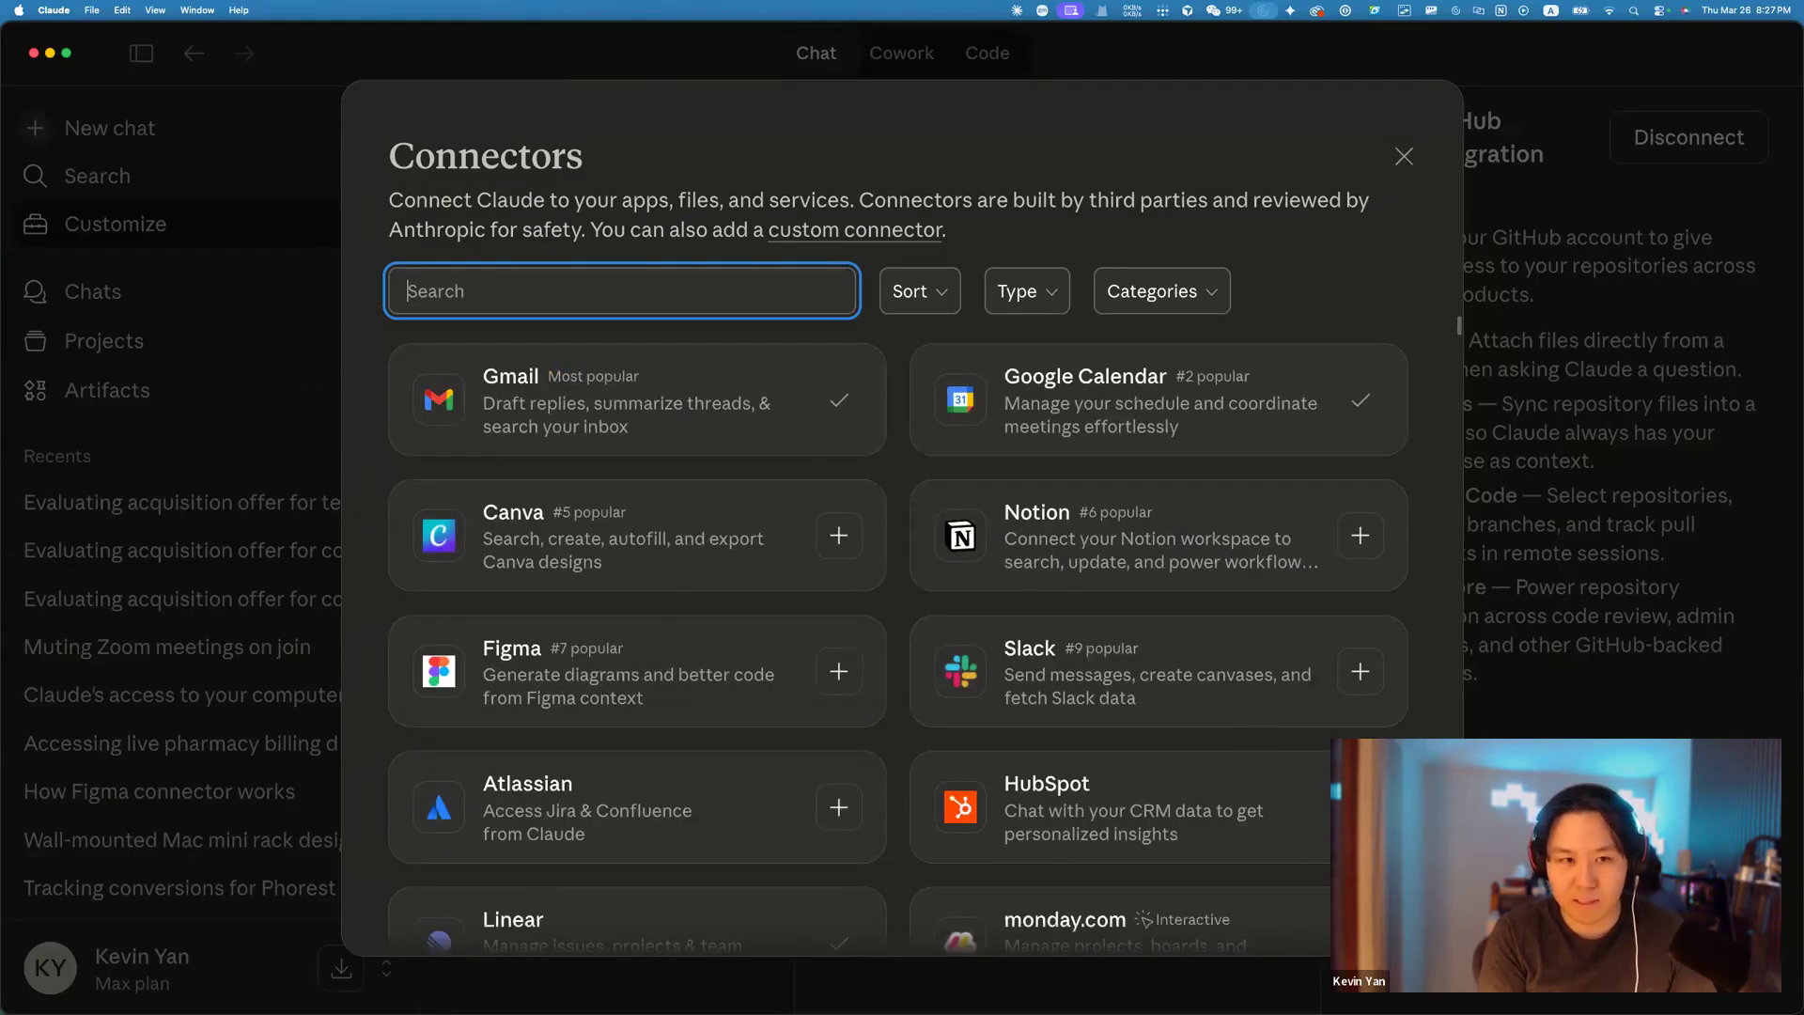
type("sl")
key("BackSpace")
key("BackSpace")
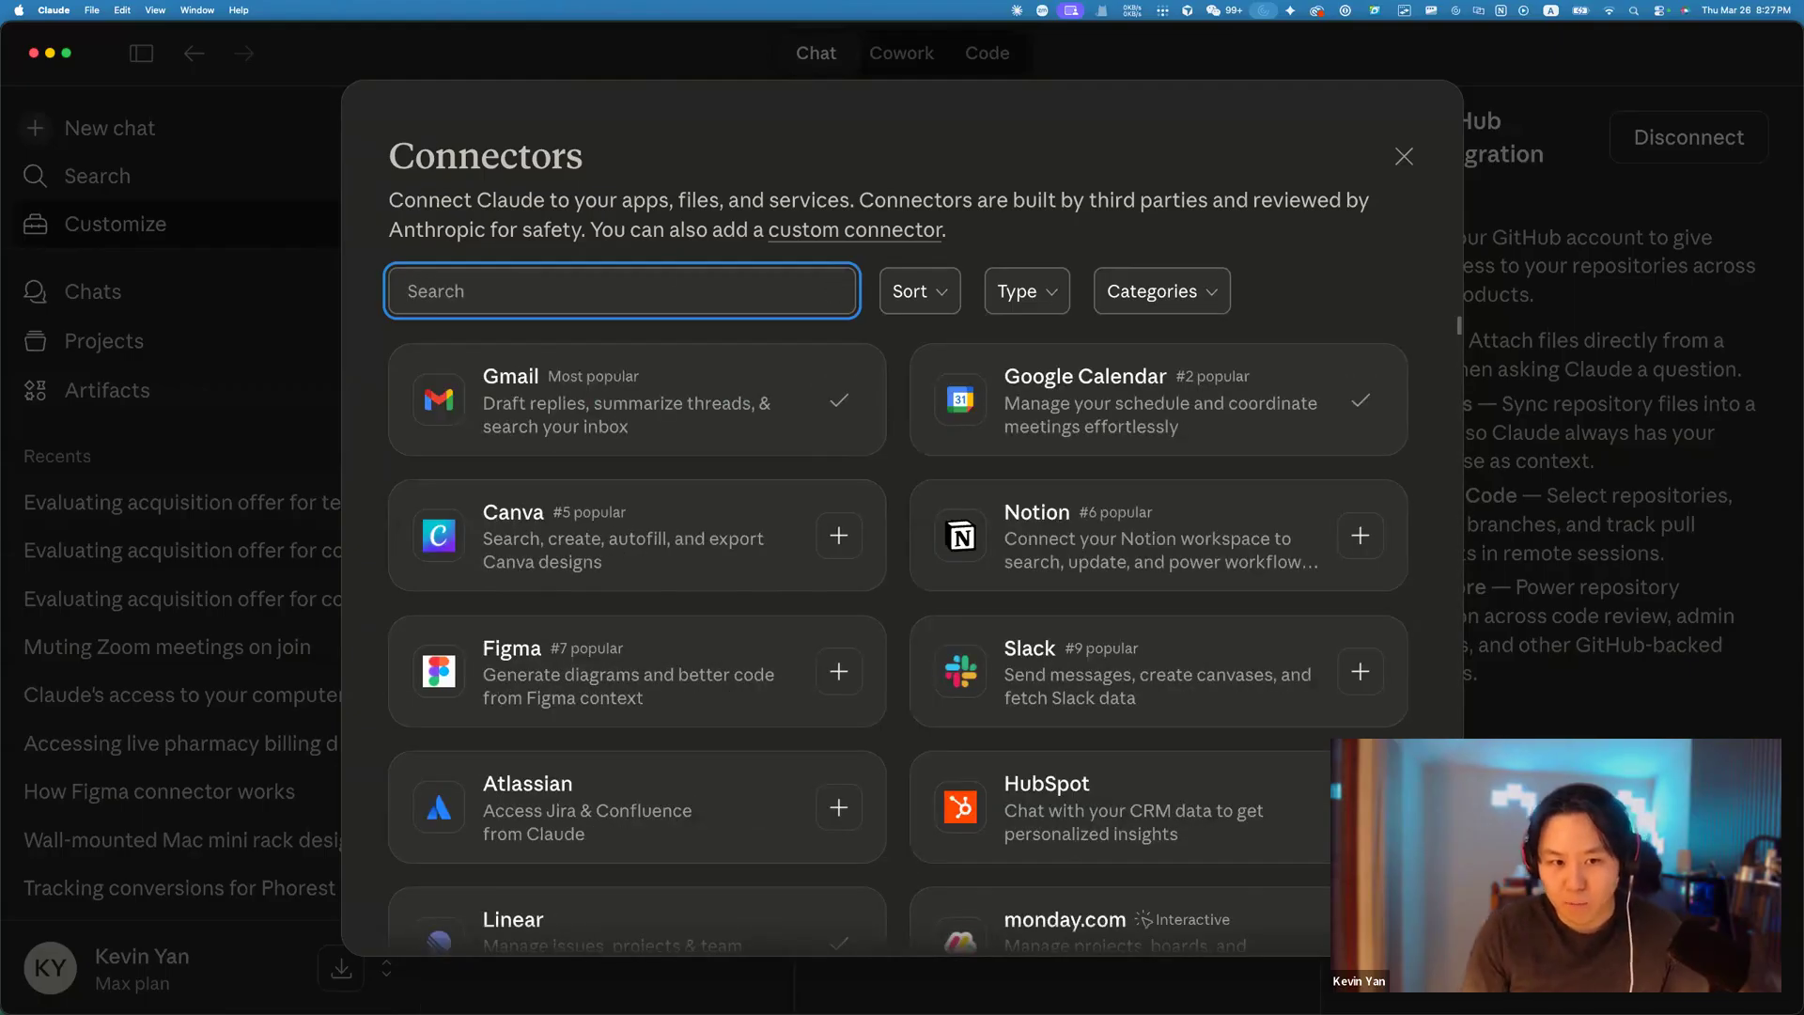
scroll(897, 645, "down", 5)
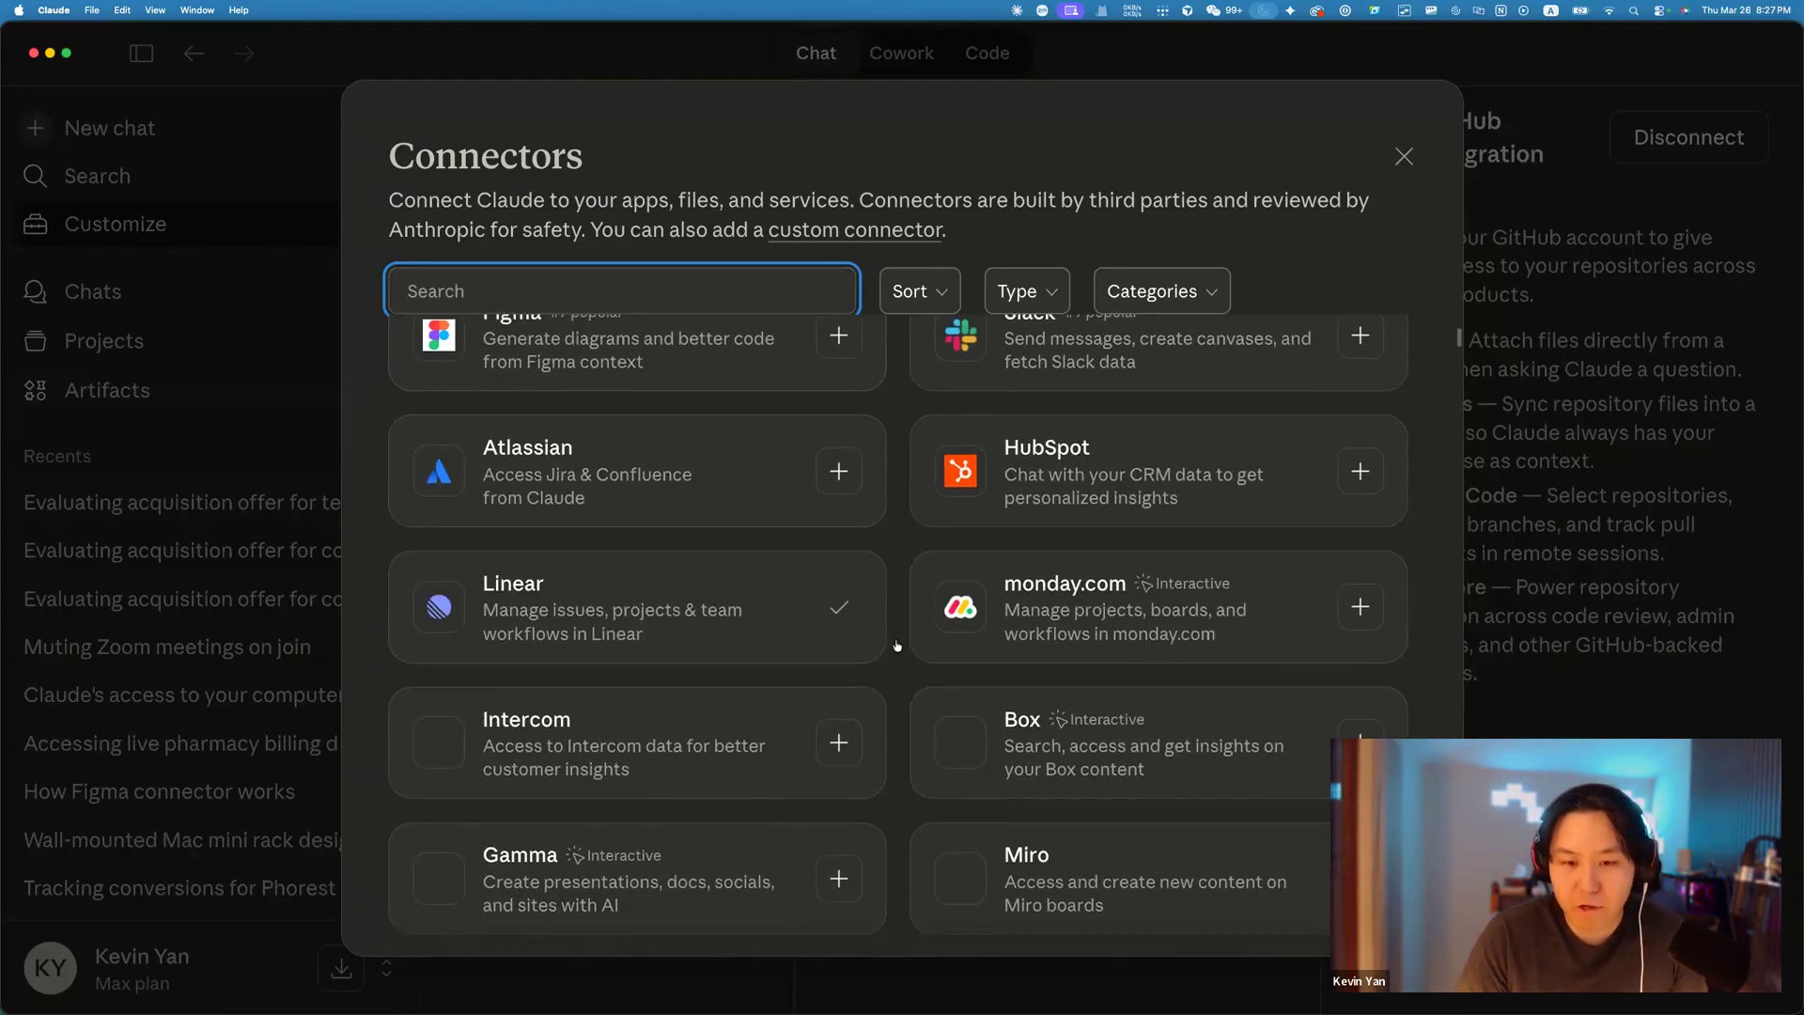
scroll(893, 648, "down", 1)
scroll(876, 667, "down", 4)
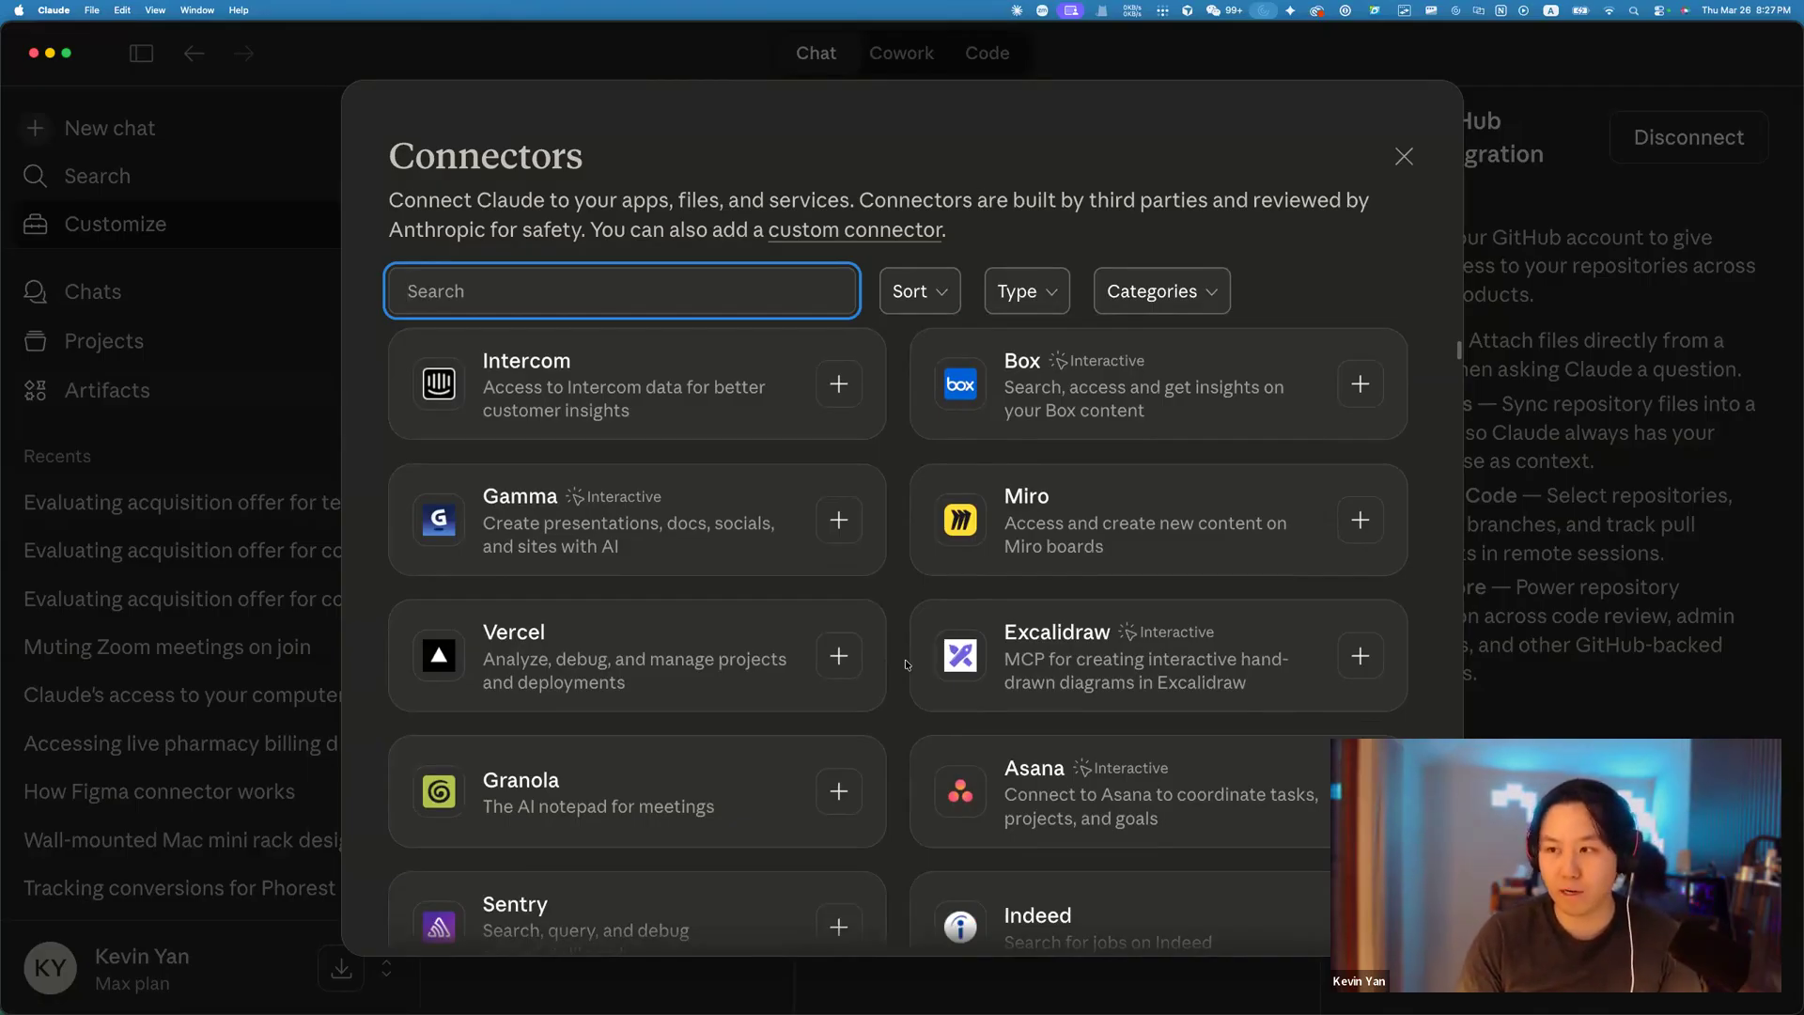
left_click(1405, 158)
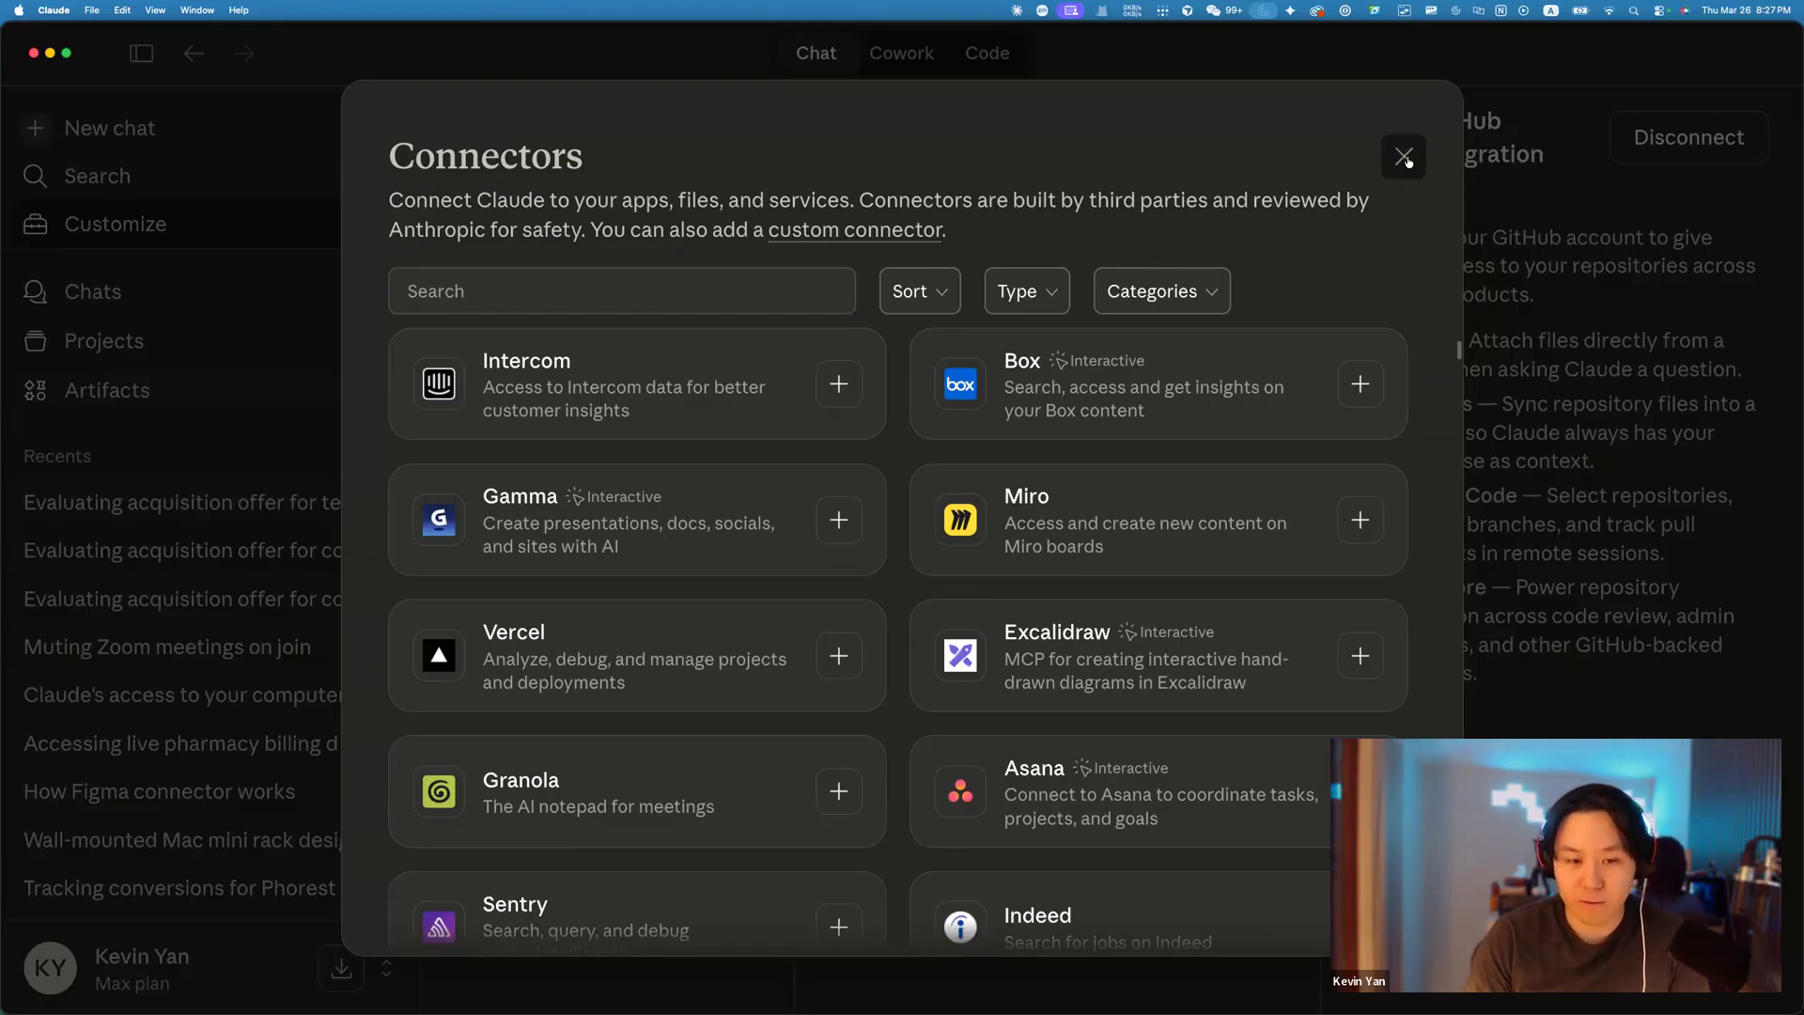
left_click(1405, 158)
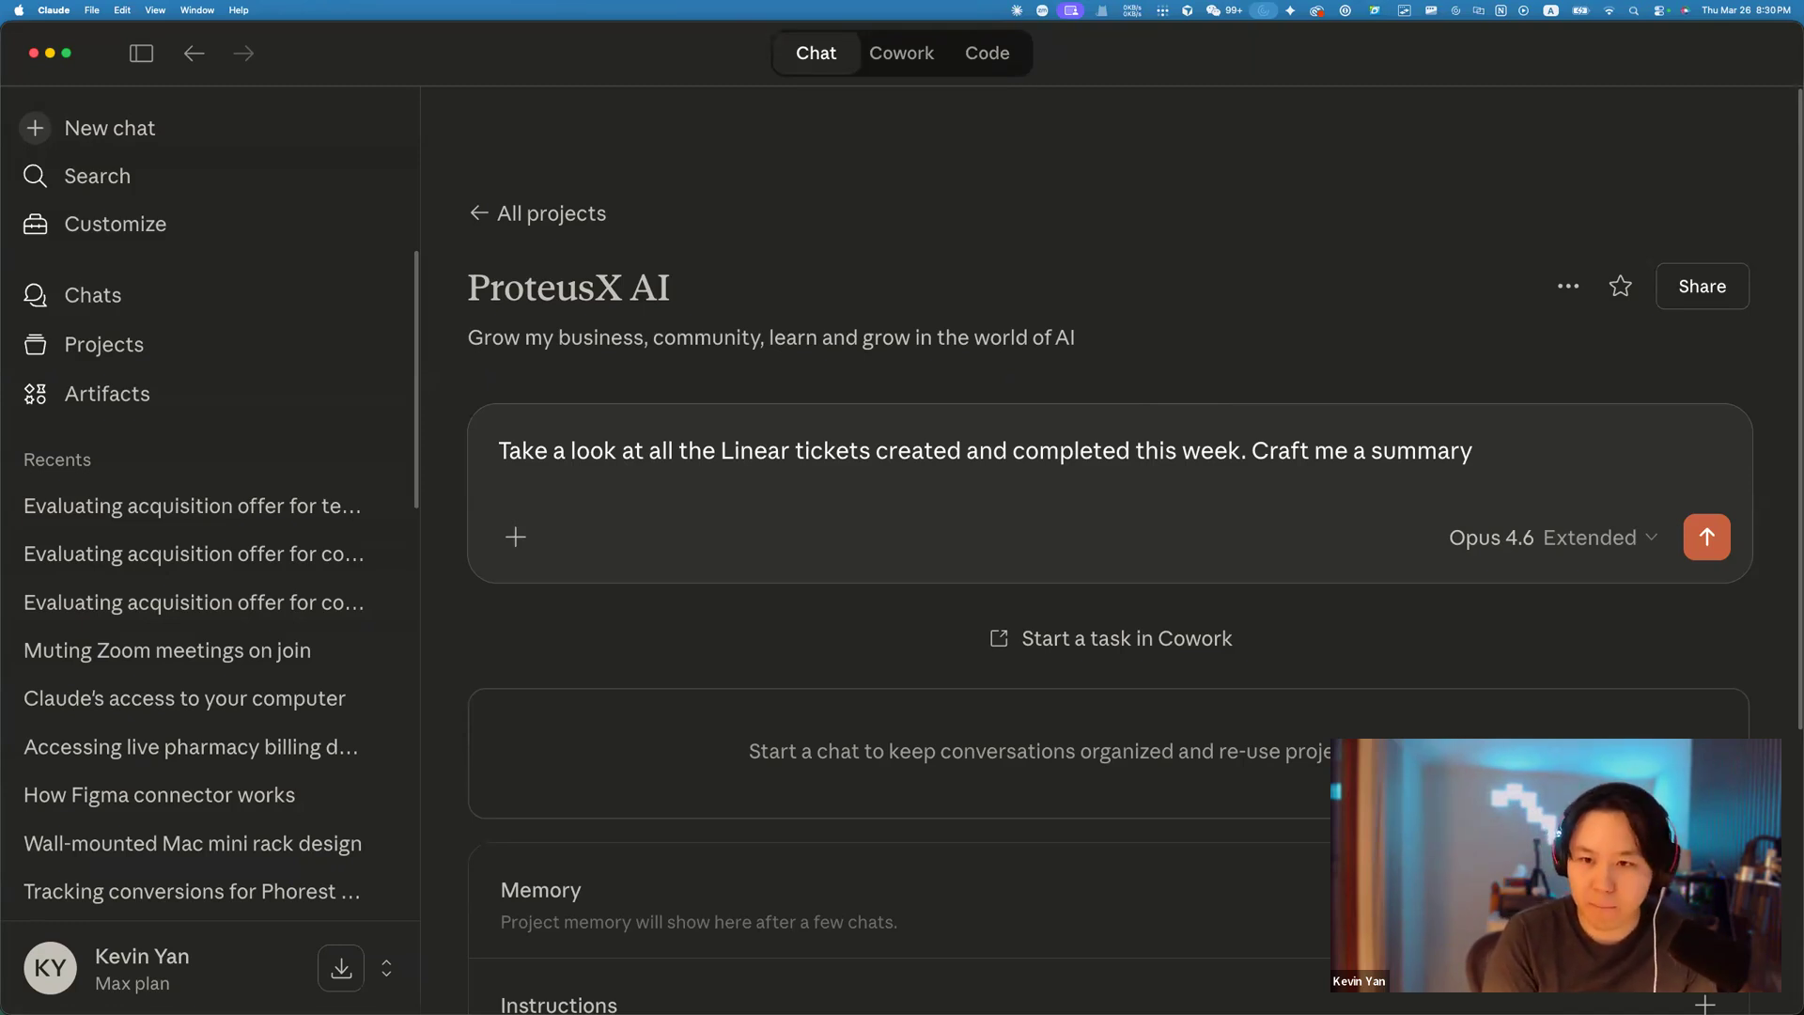
Finish the prompt asking for a summary of my work emailed to the recipient's address, and send it.
type("of ")
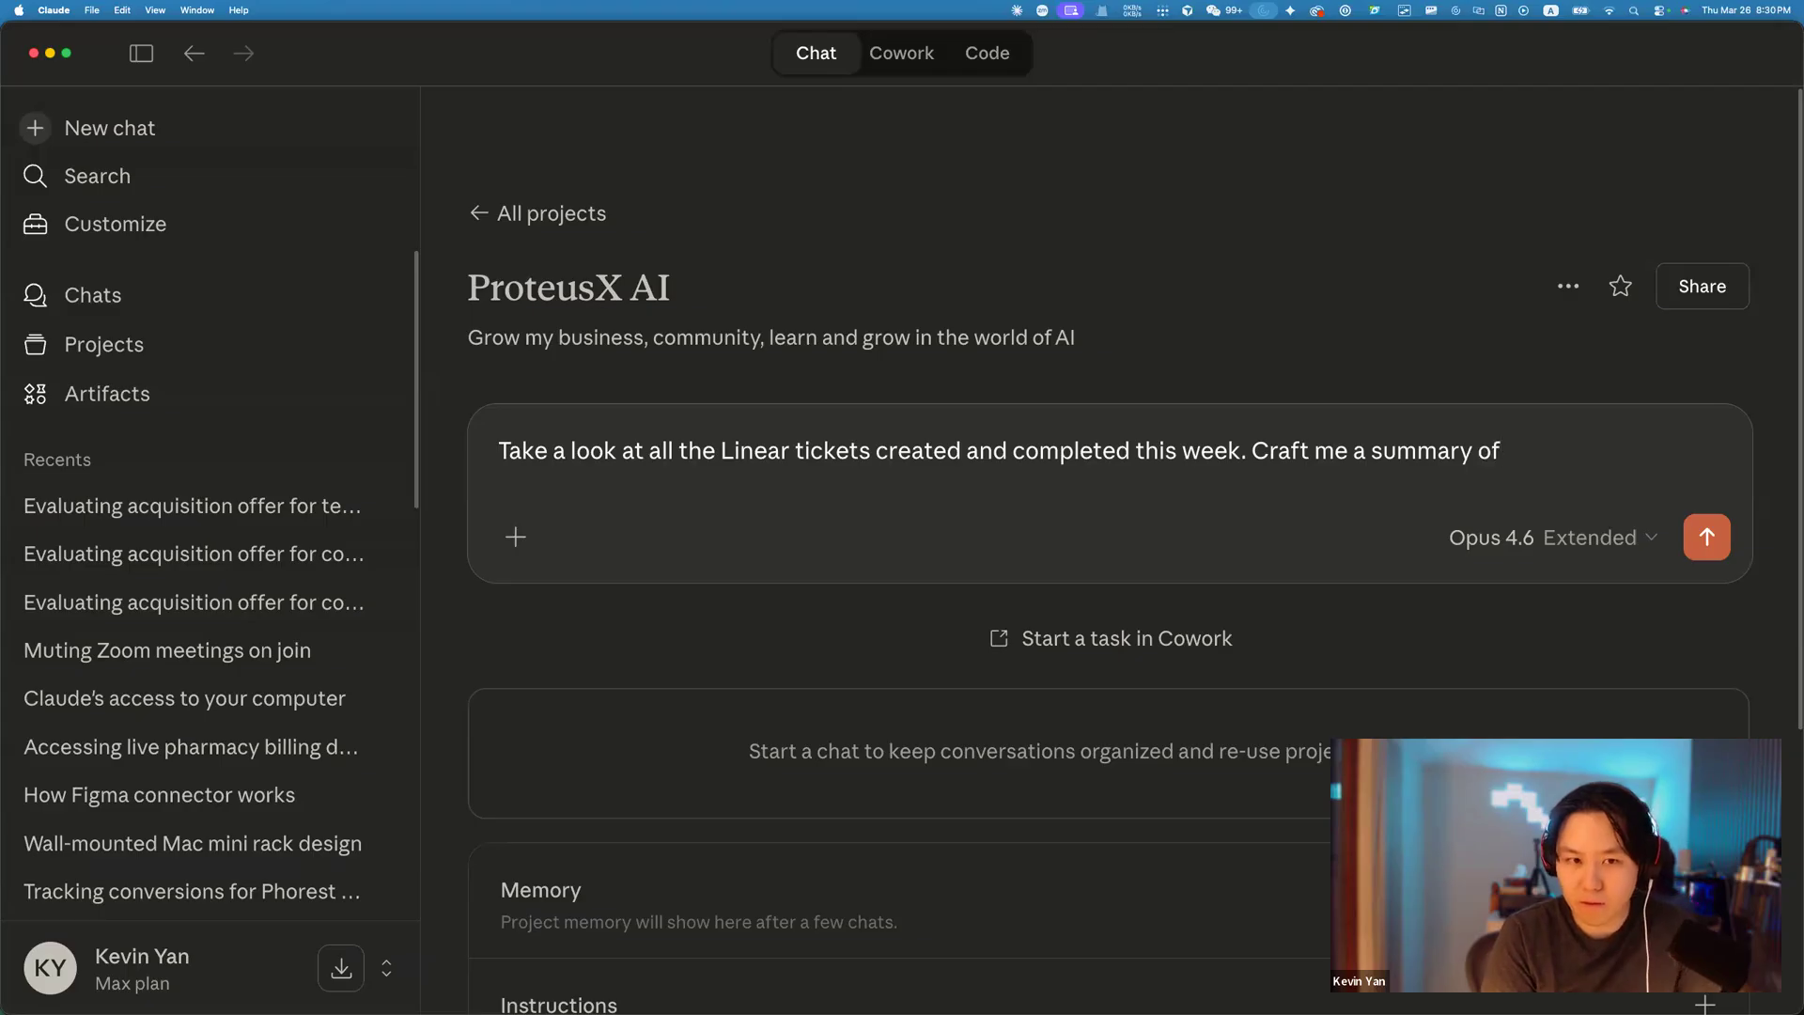
type("what I worked on")
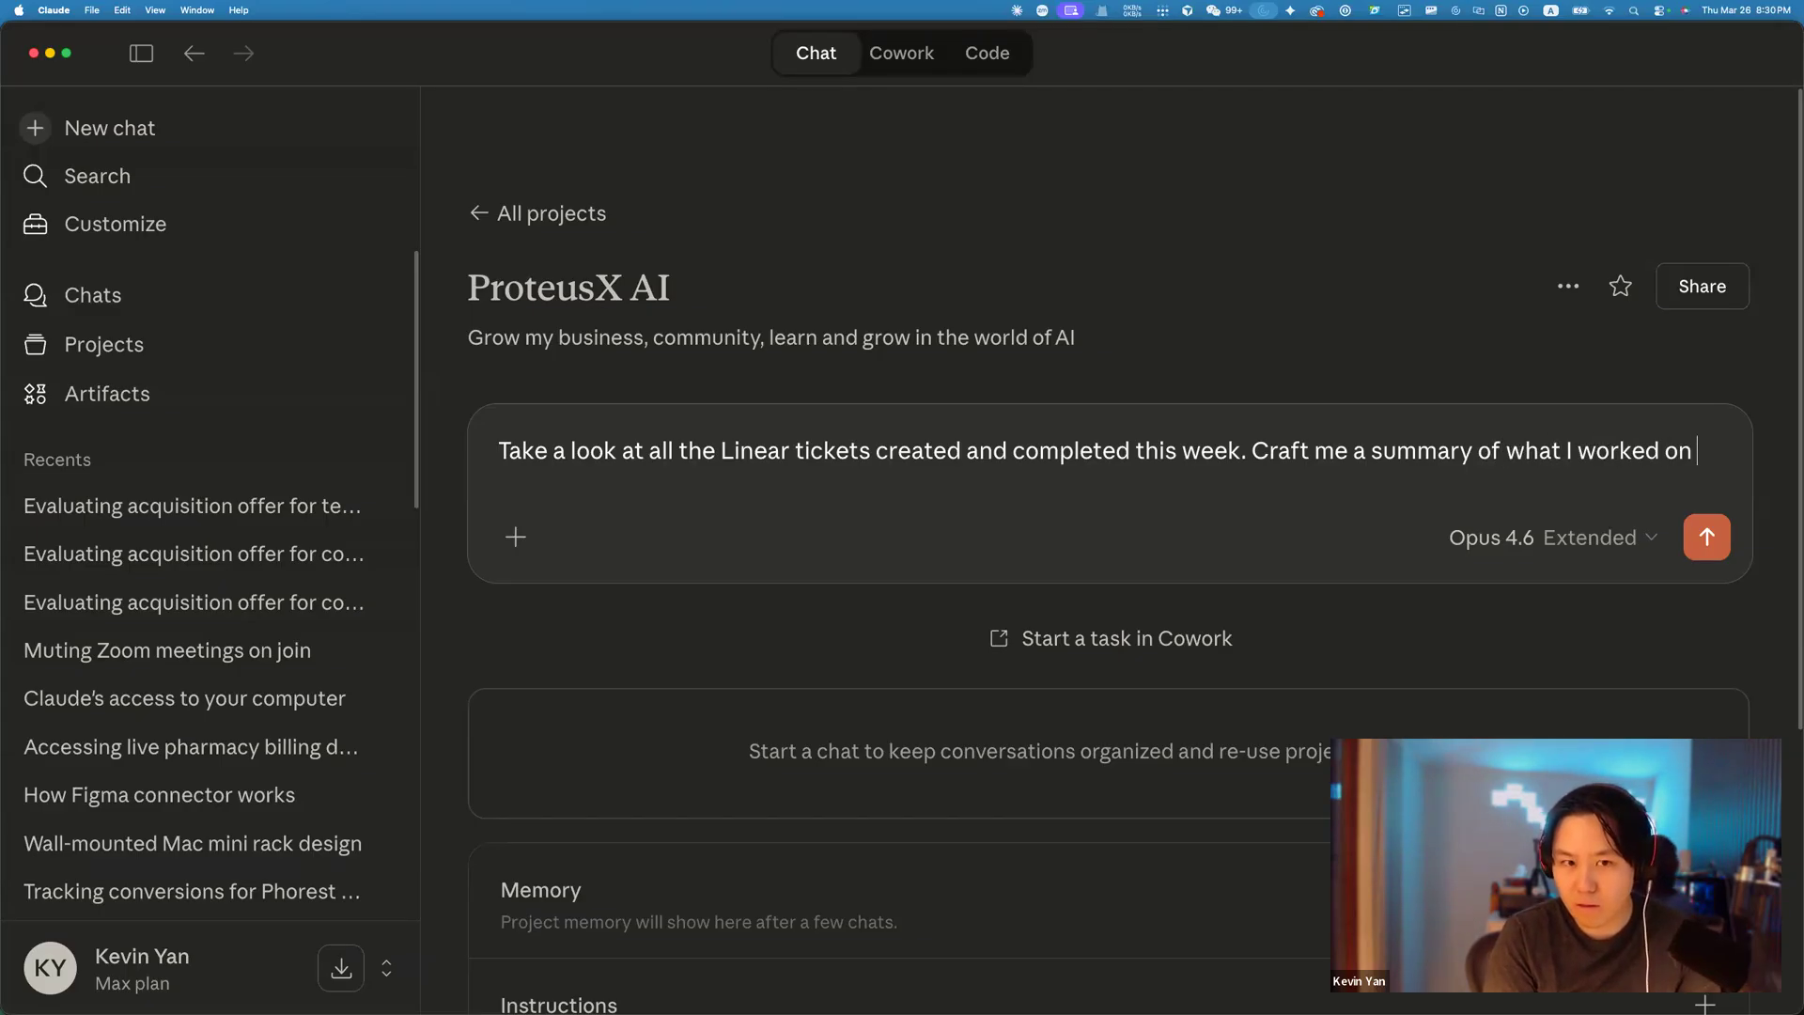
type(" and send and")
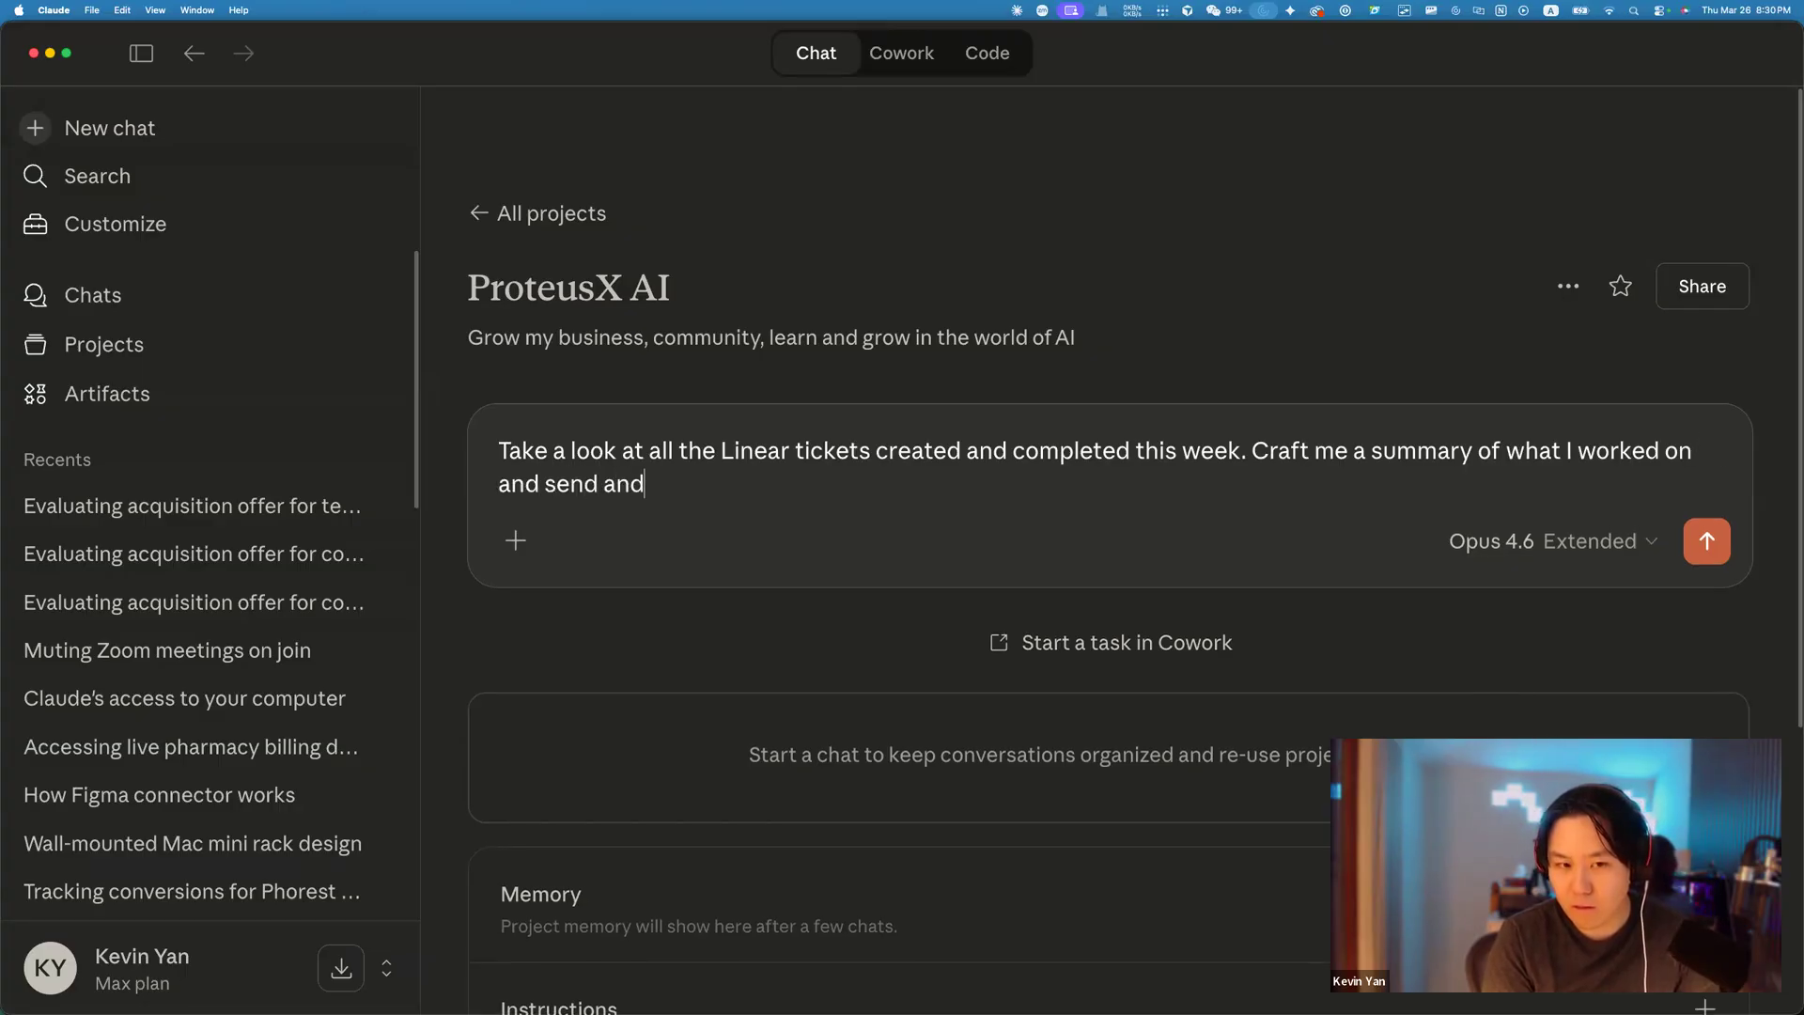
key("BackSpace")
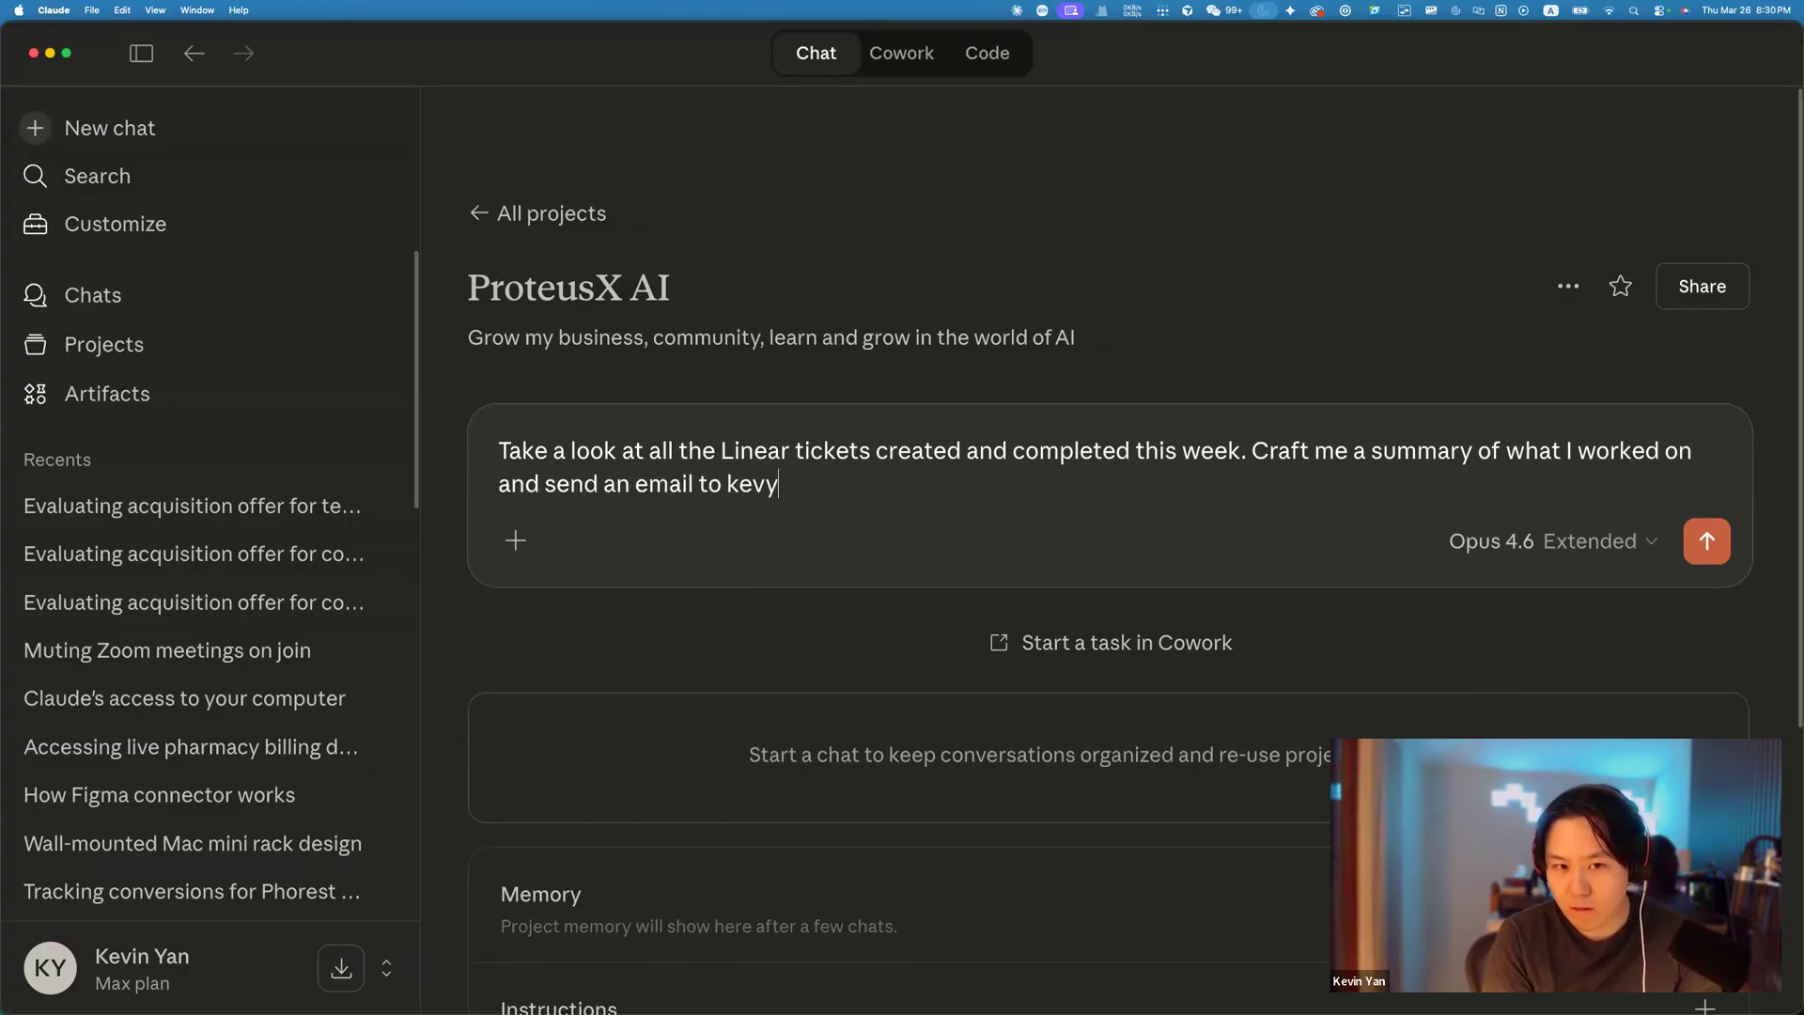
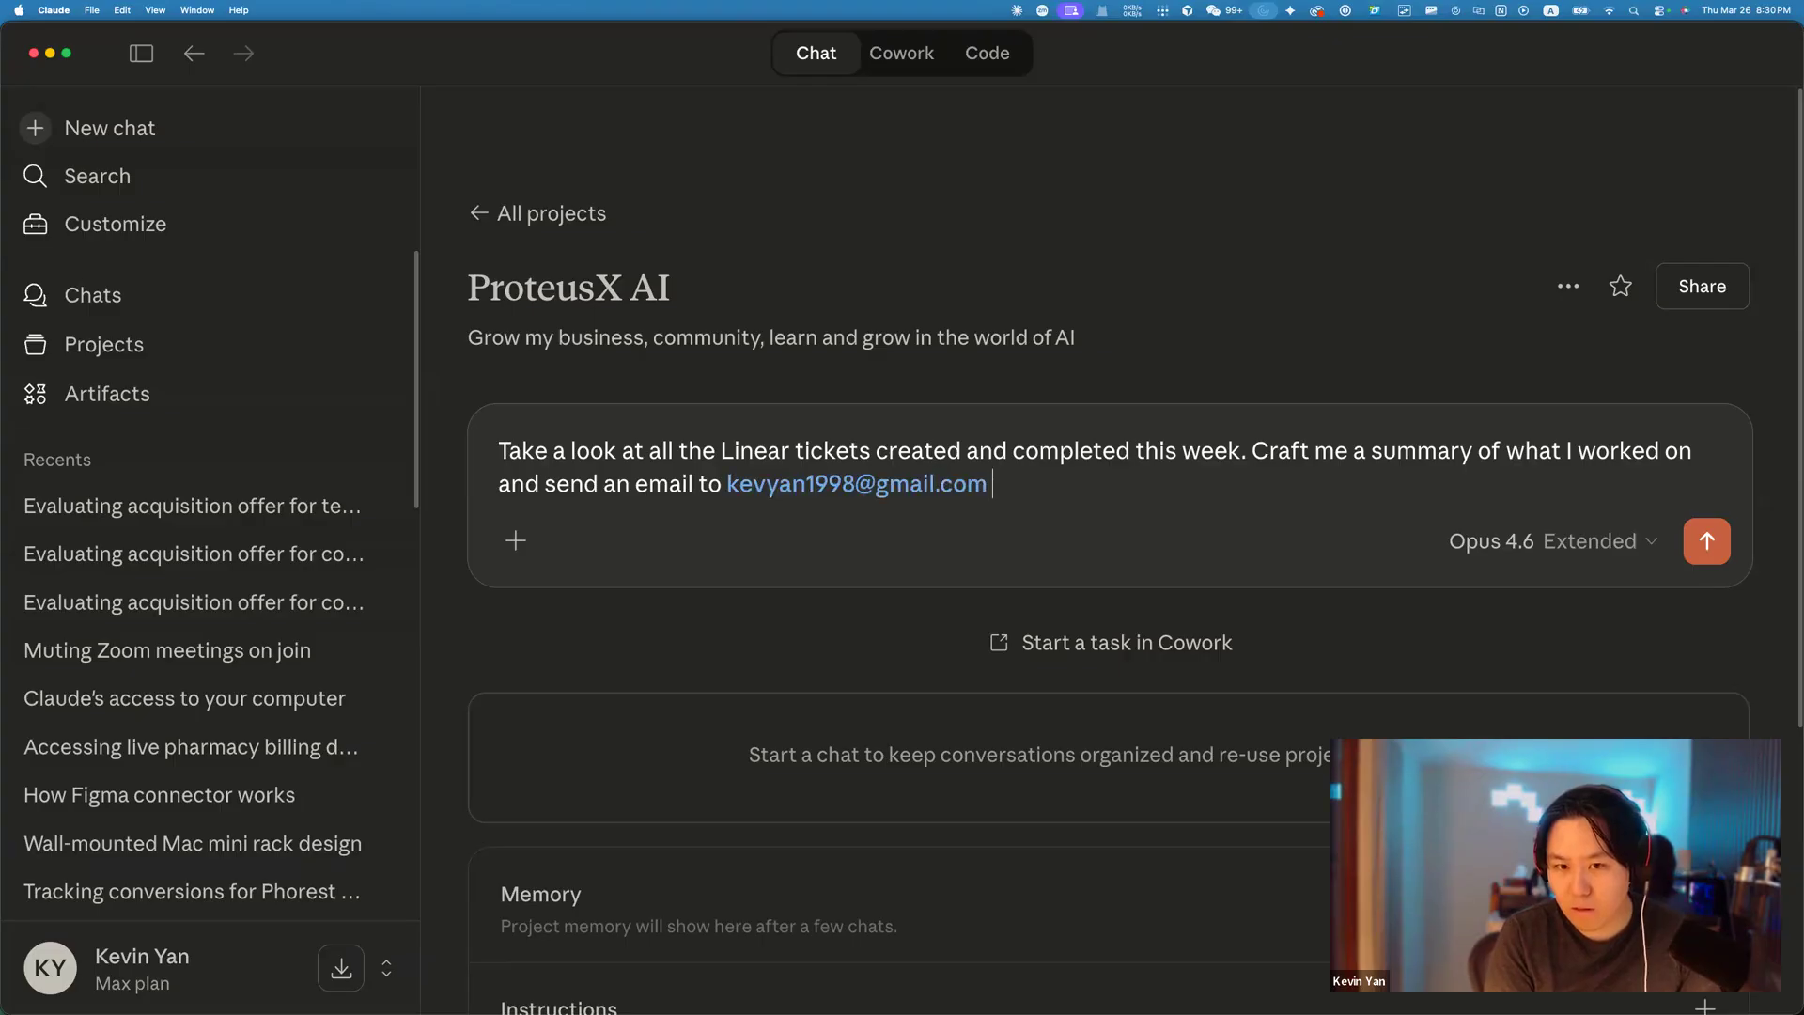
type("with this")
key("Return")
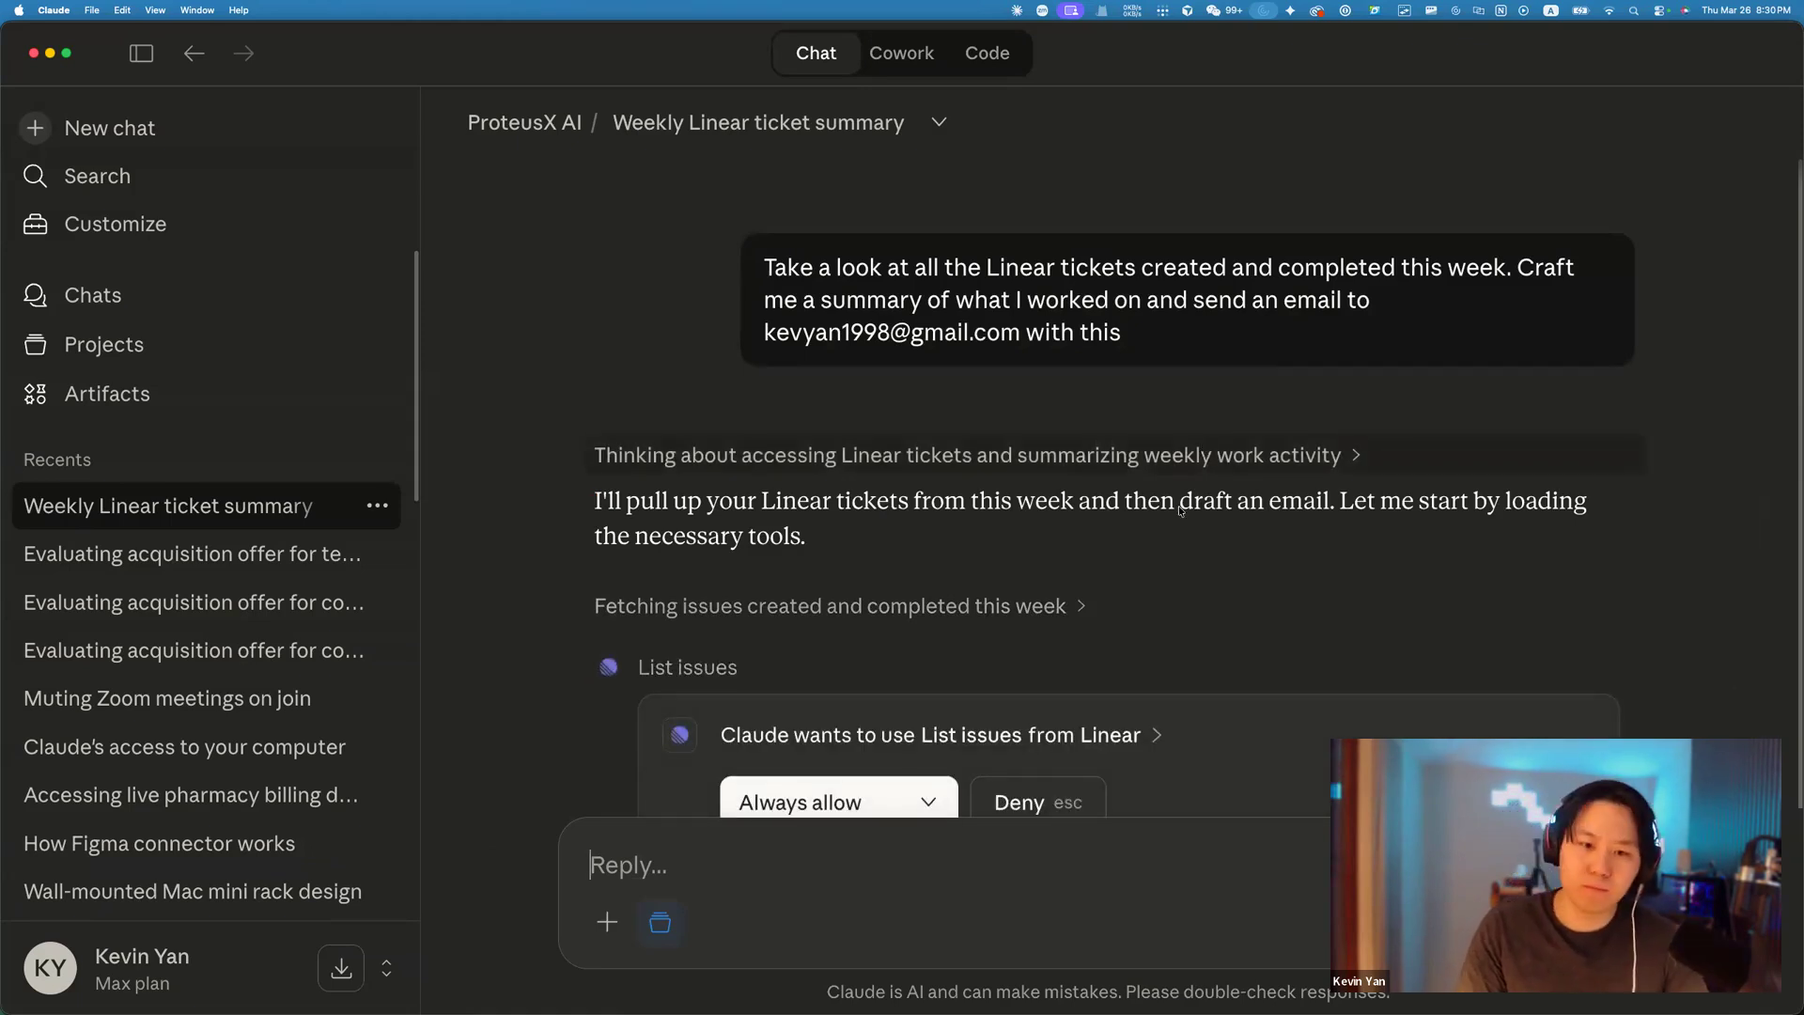
Check the other permission options, then always allow Claude to list issues from Linear.
scroll(1181, 510, "down", 3)
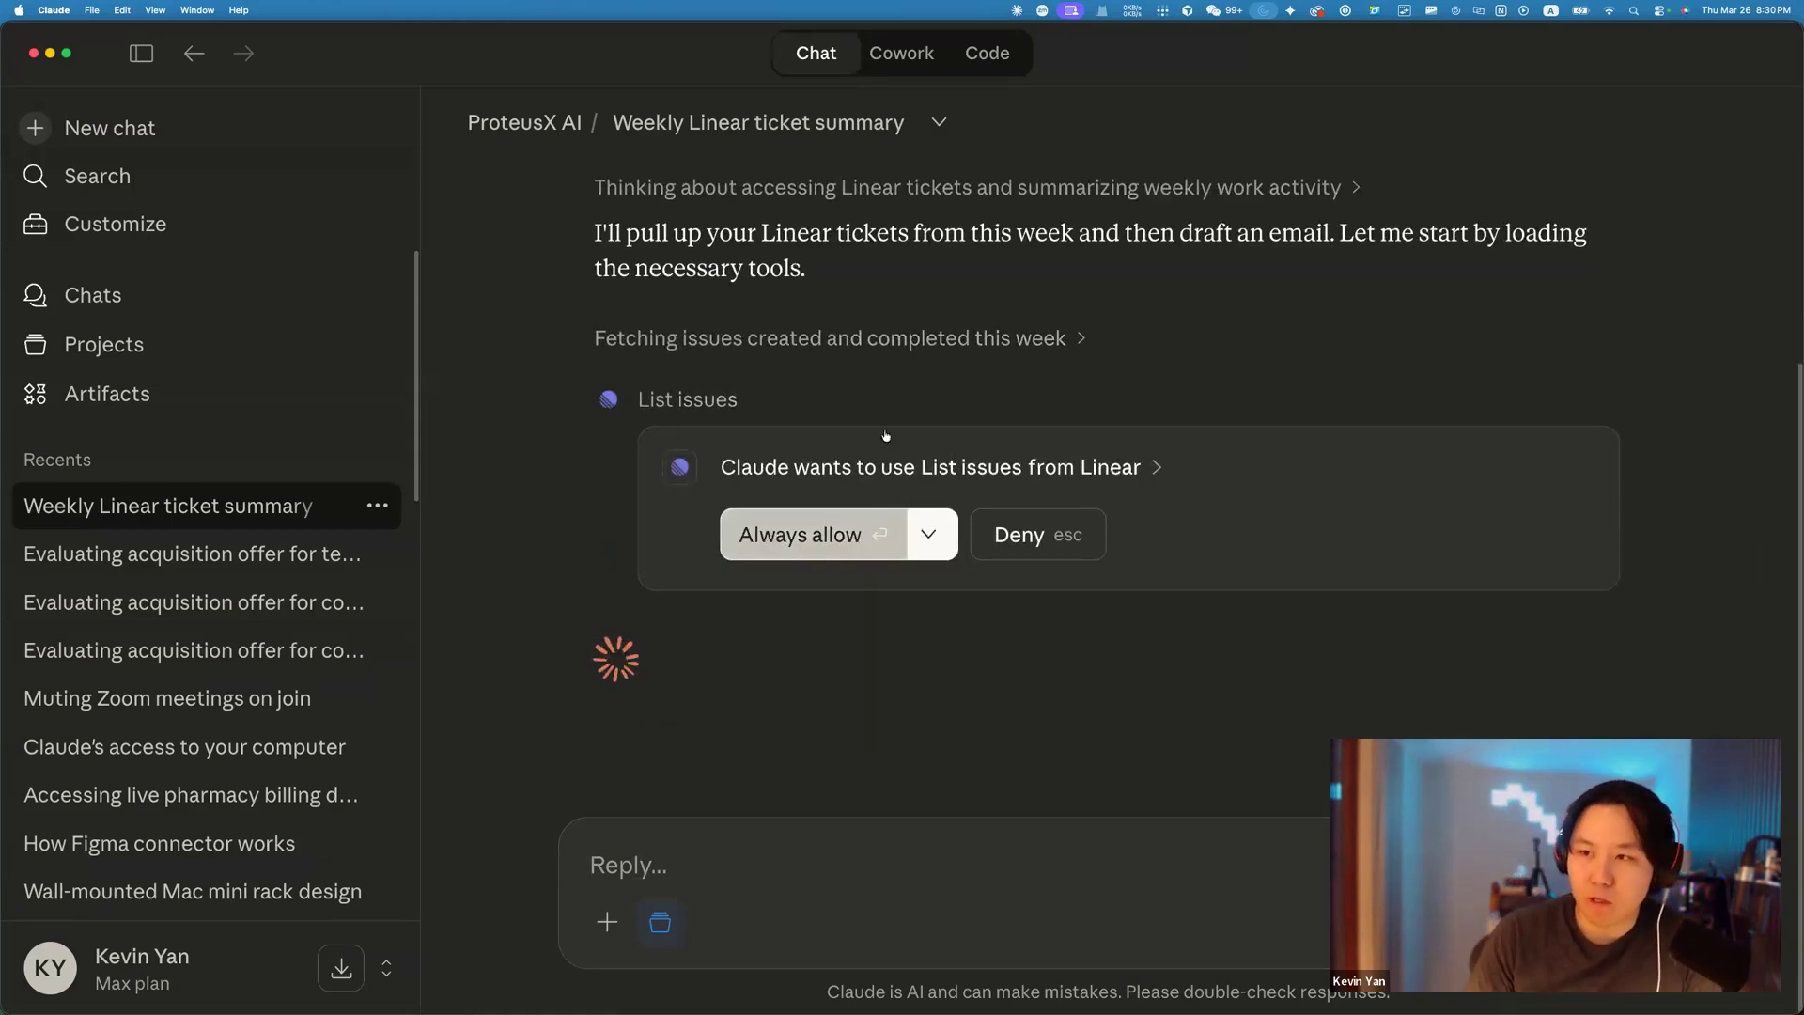
left_click(932, 536)
left_click(904, 488)
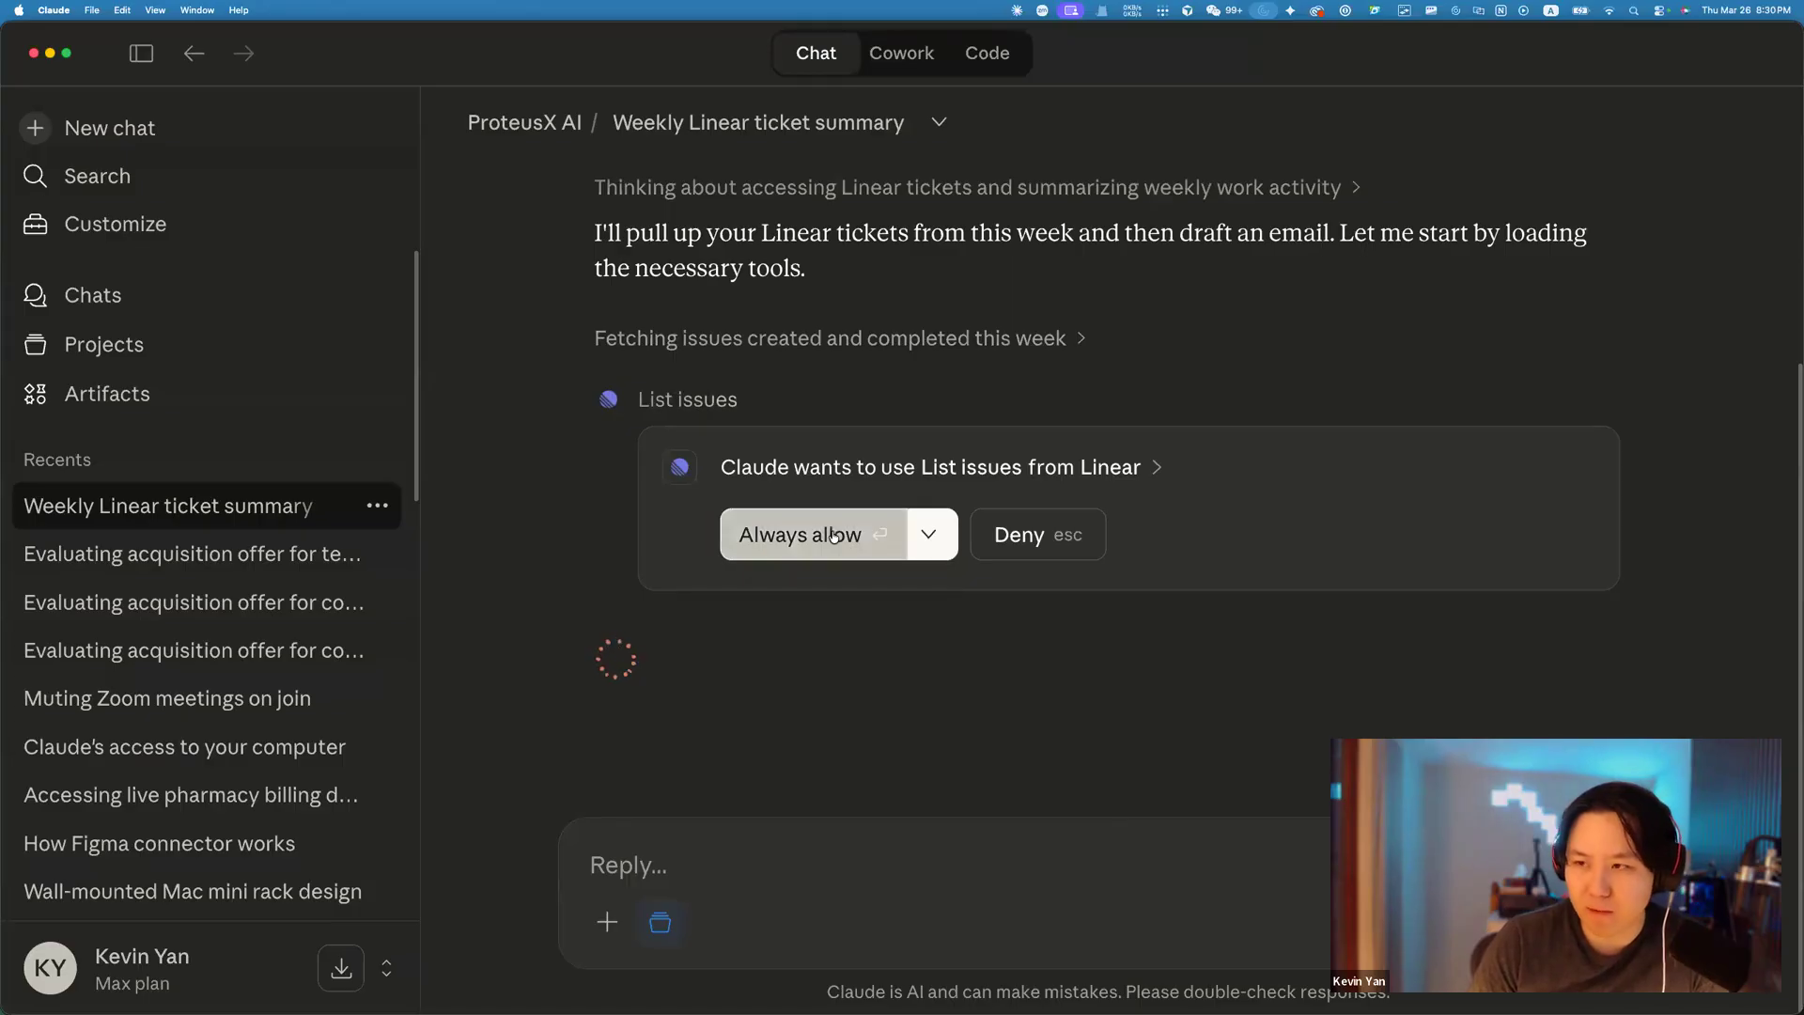
left_click(838, 535)
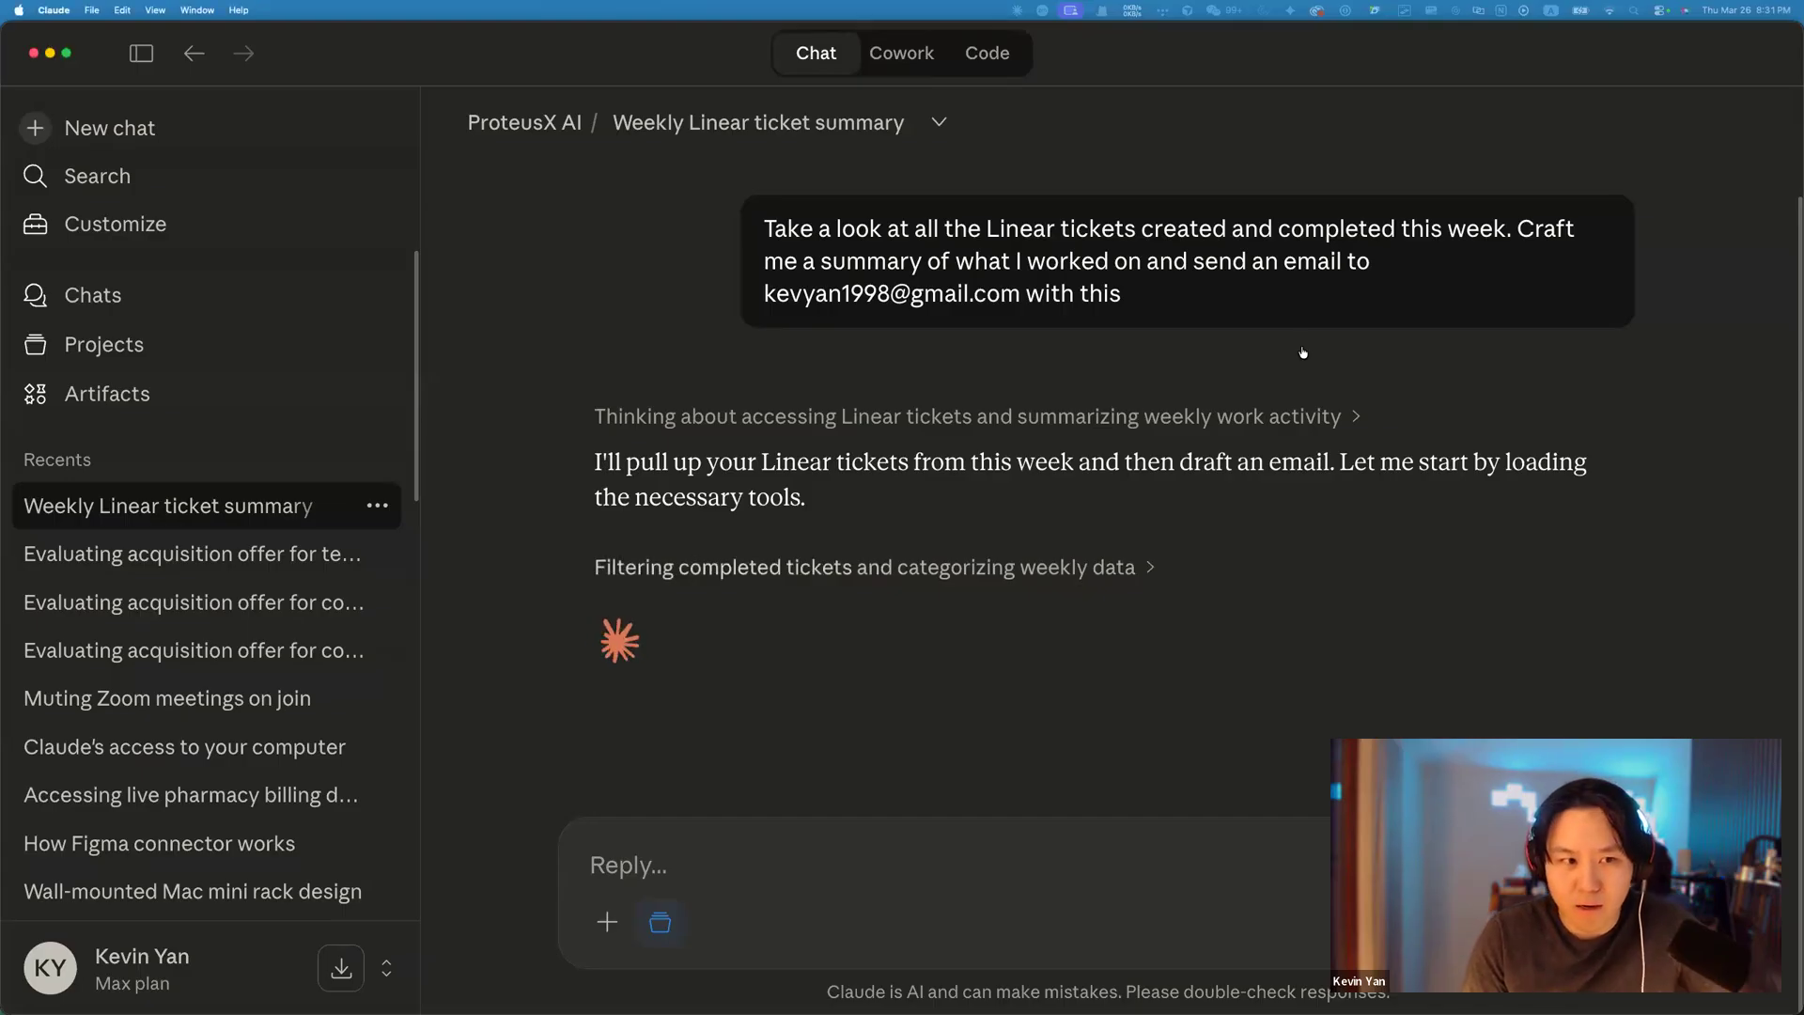
Open Manage connectors from the + menu, then bring up the Claude tab in Chrome.
left_click(607, 922)
mouse_move(823, 692)
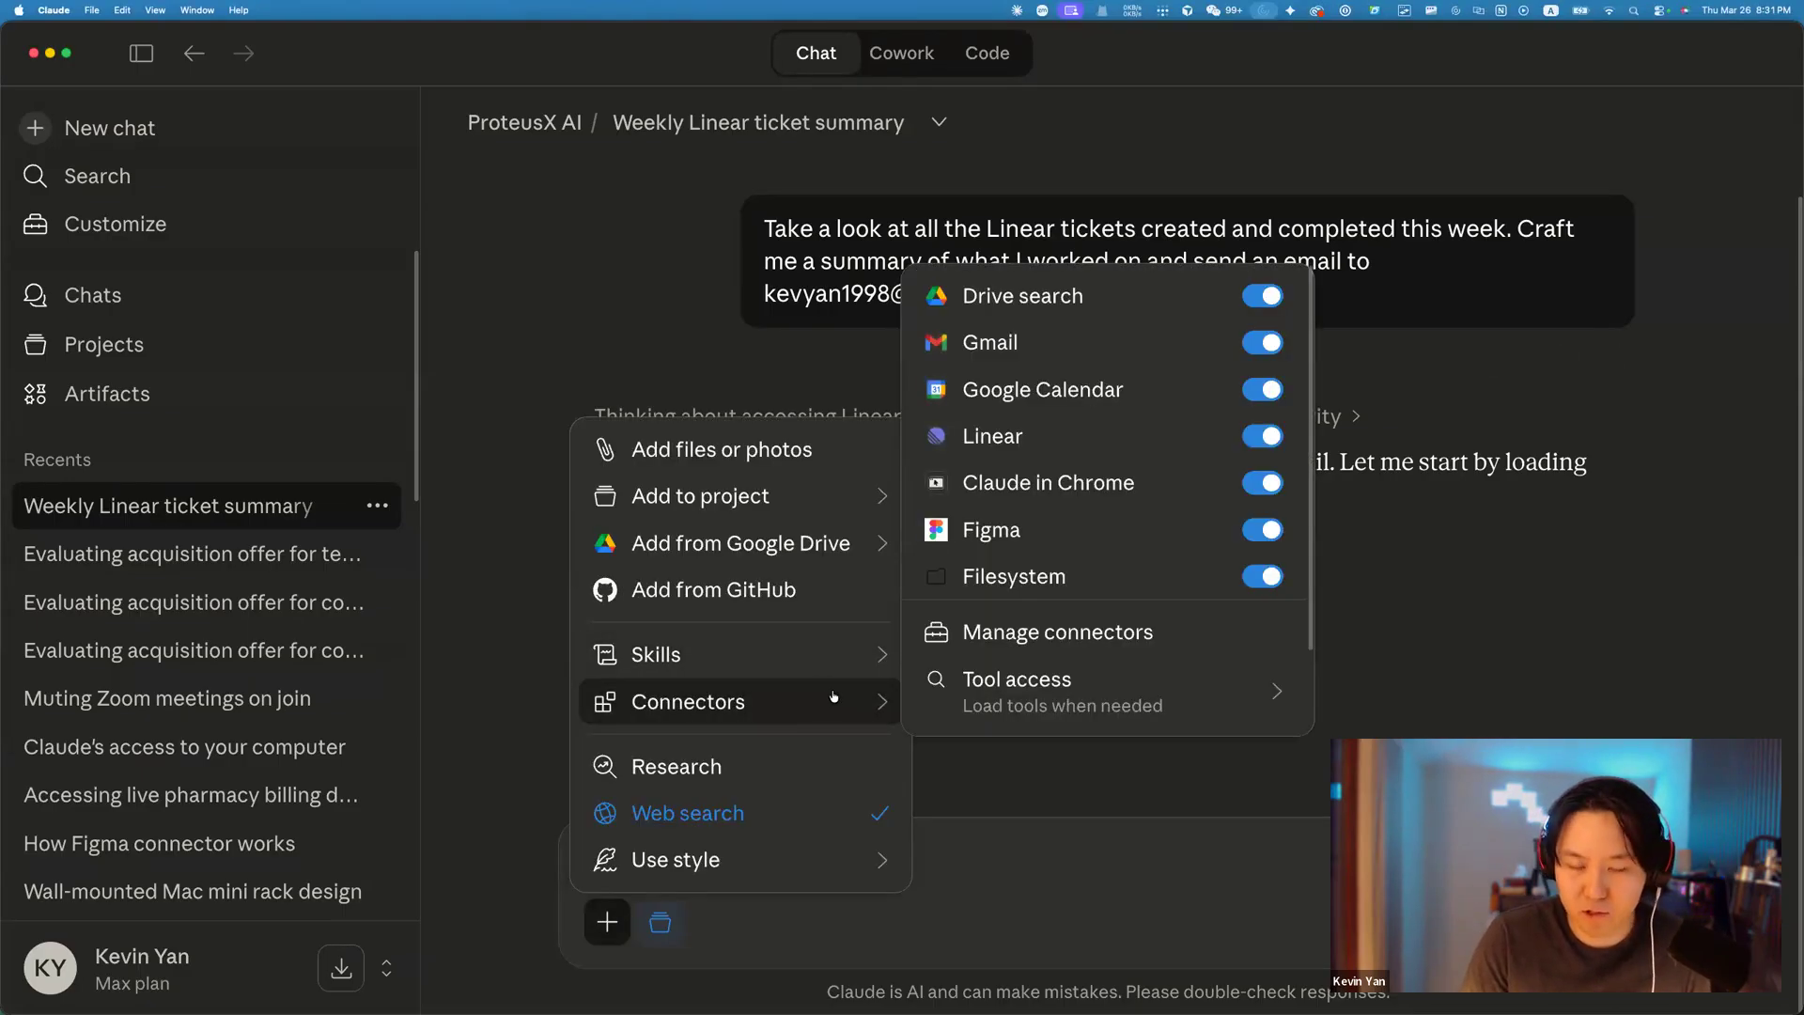
left_click(1071, 637)
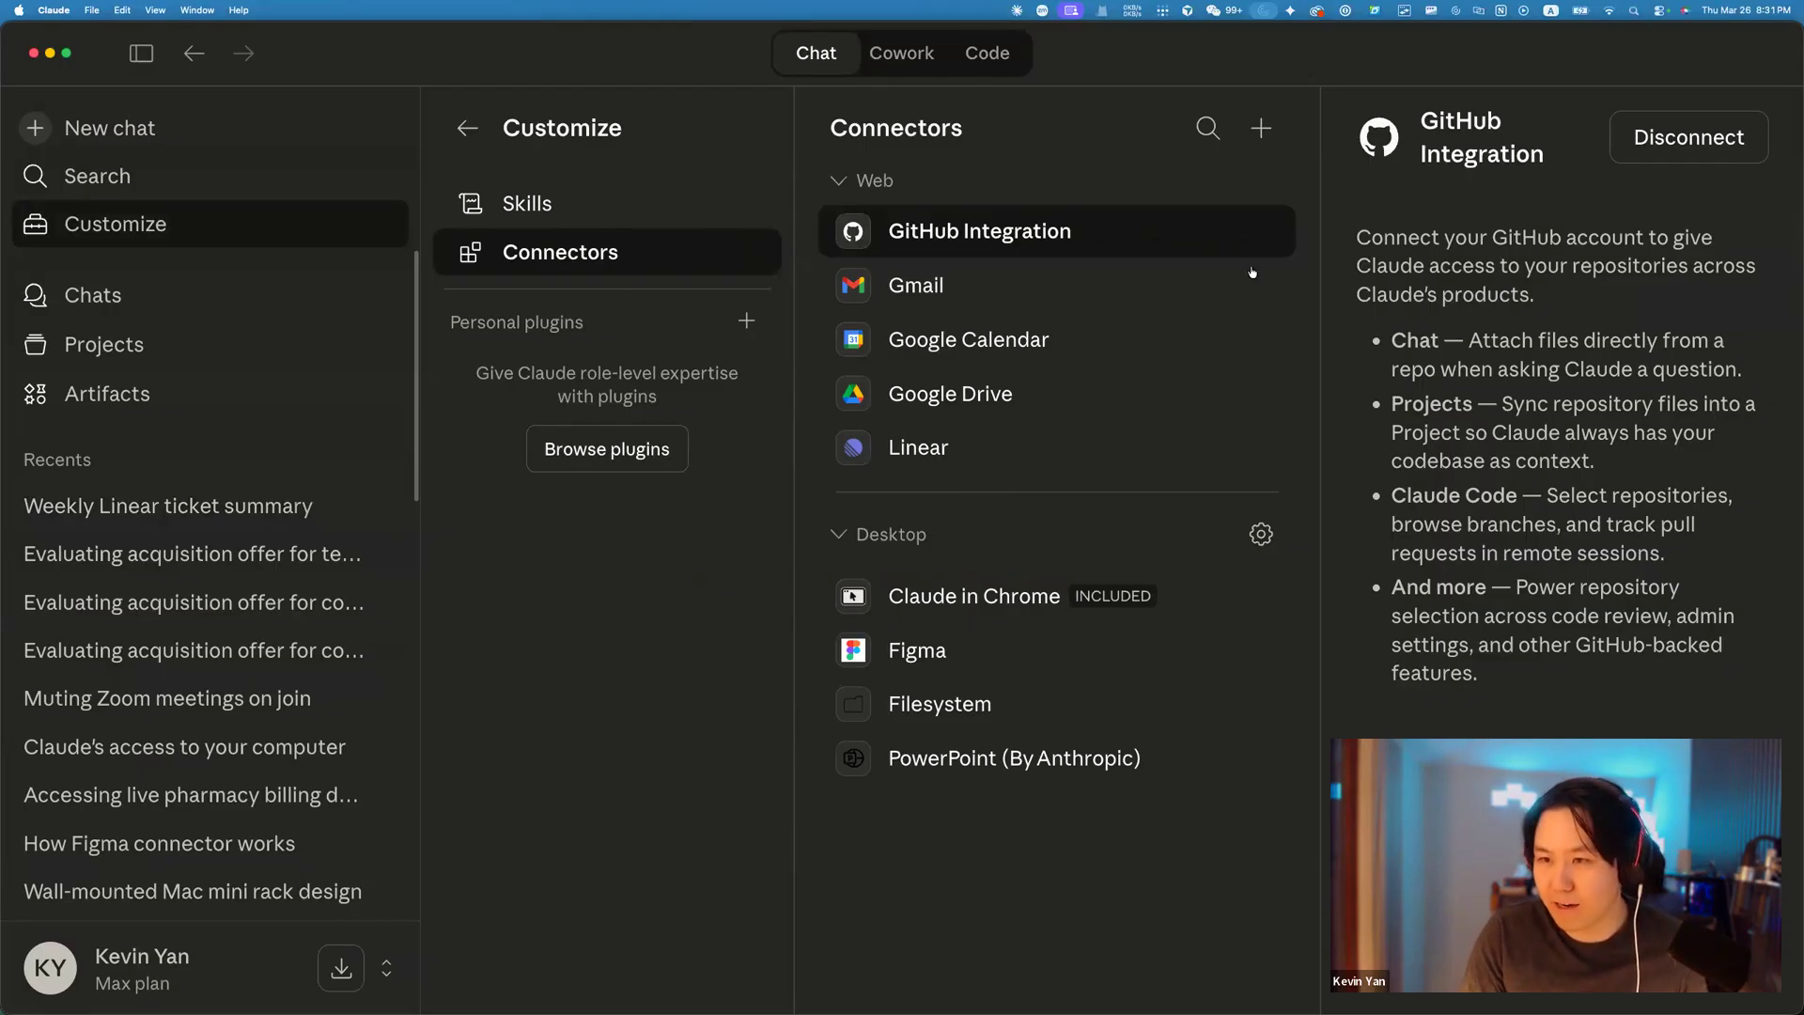
key("super+Tab")
left_click(1419, 37)
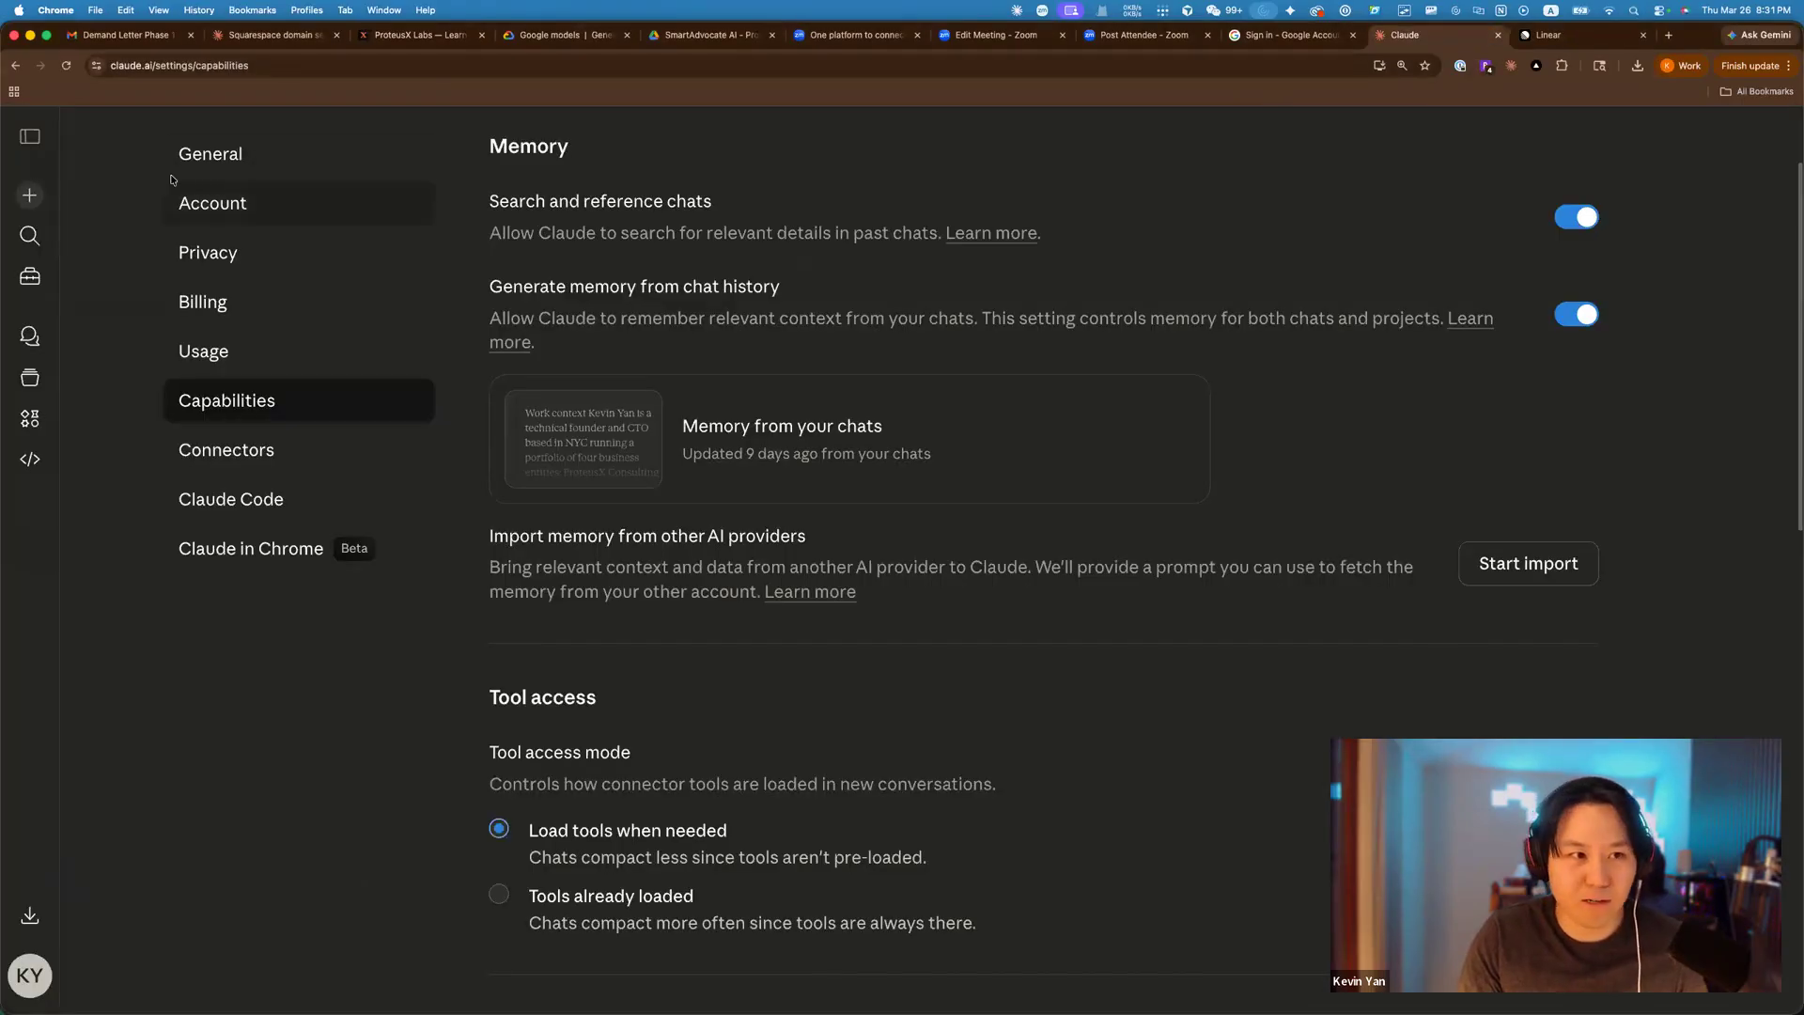
In a new claude.ai chat, ask 'are connectors per project isolated or are they accessible across projects?'.
left_click(29, 195)
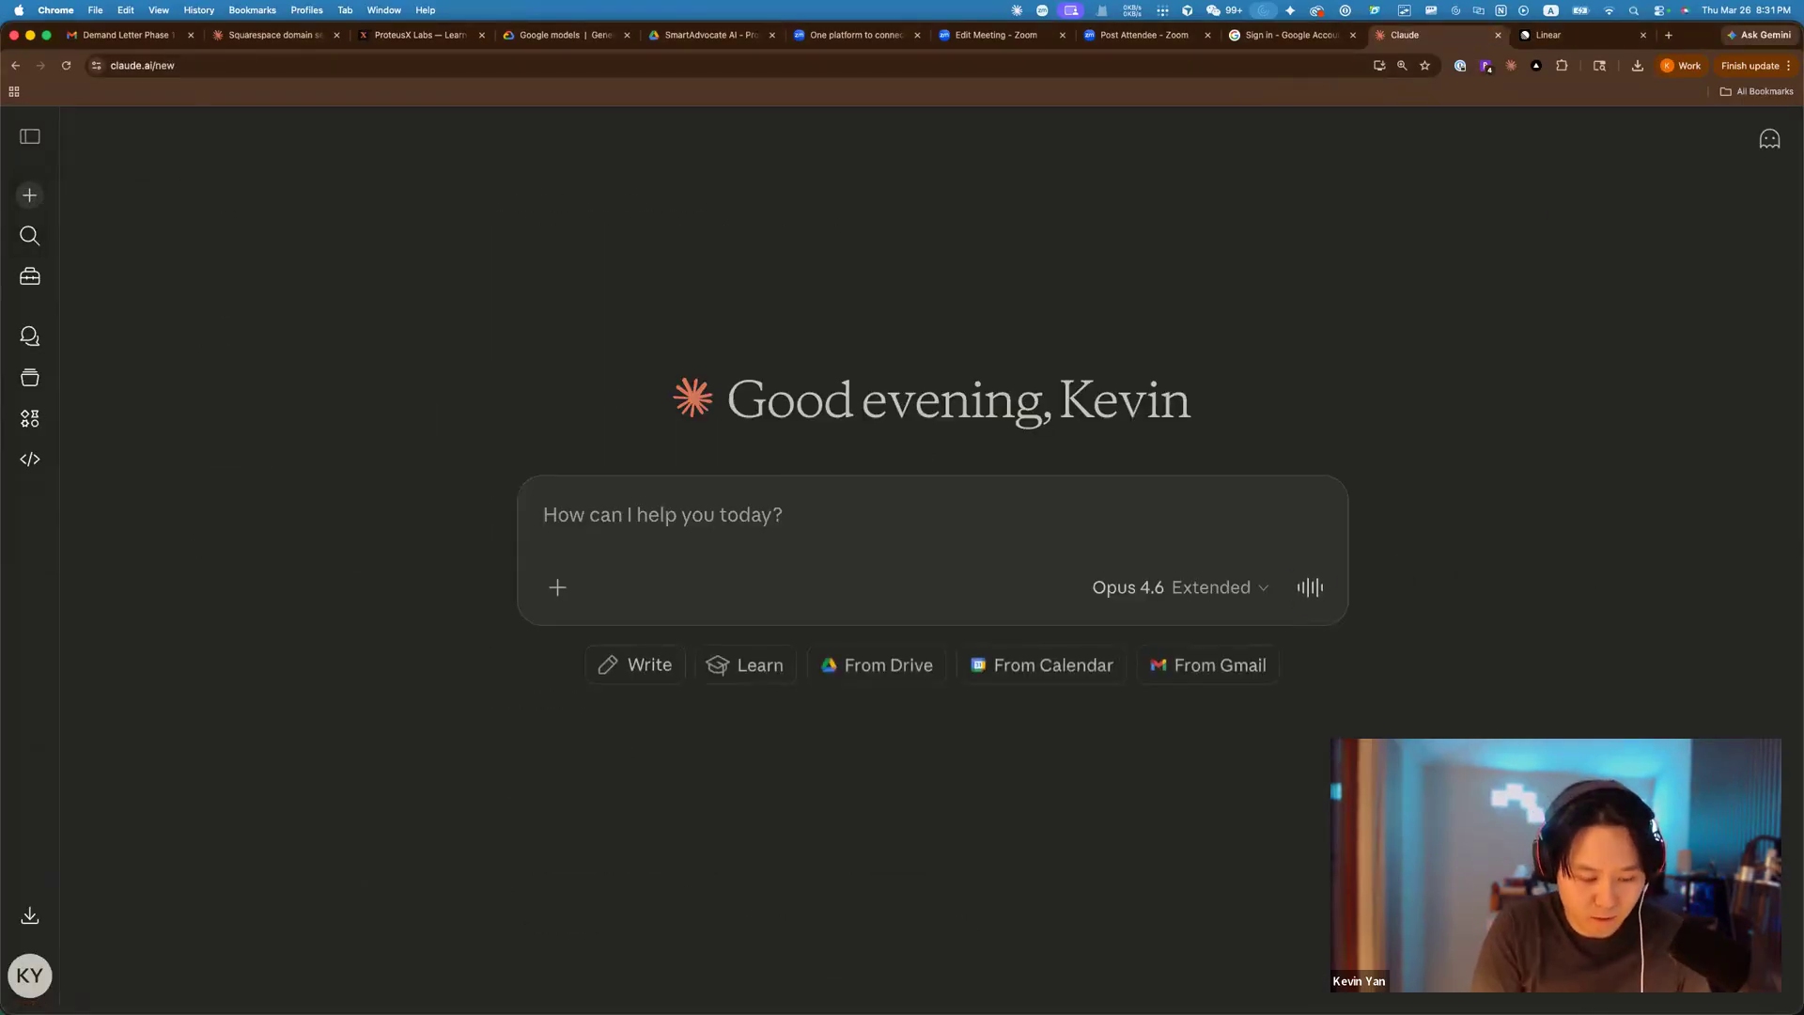
type("are connectors per")
type(" project isolate")
type("d or are they acce")
type("ssi")
key("BackSpace")
type("sible across projects?")
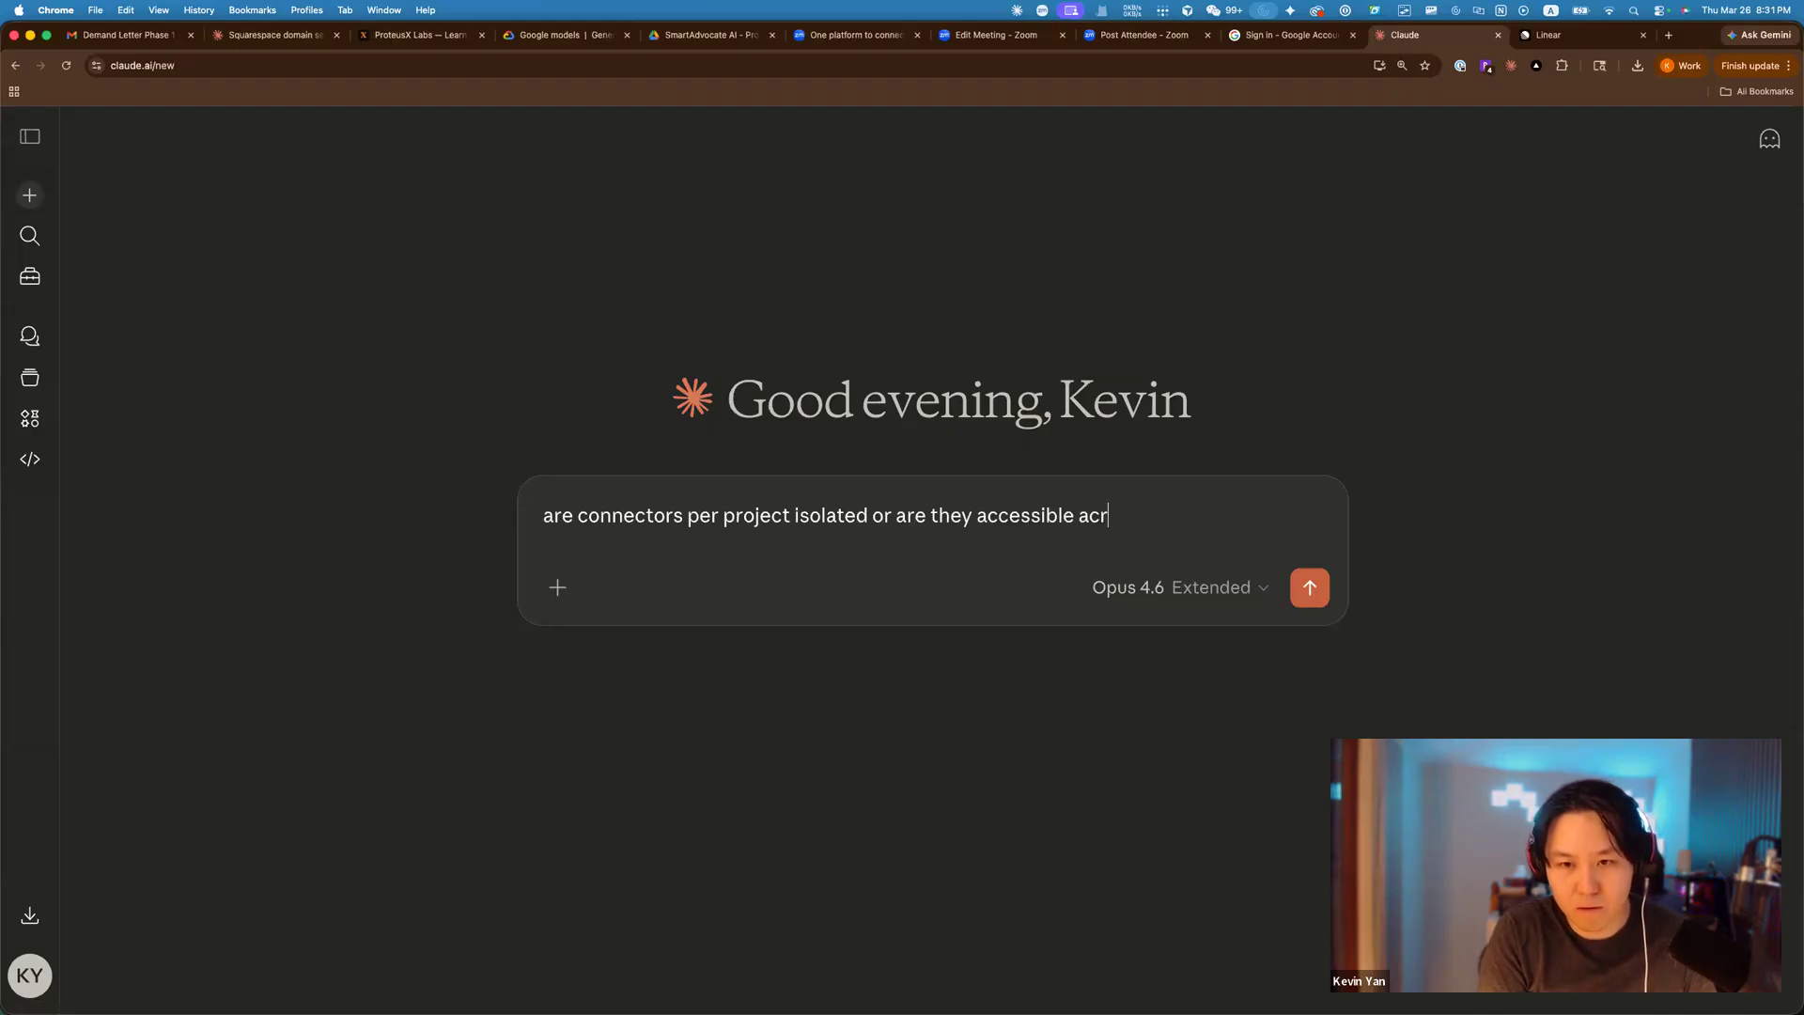
key("Return")
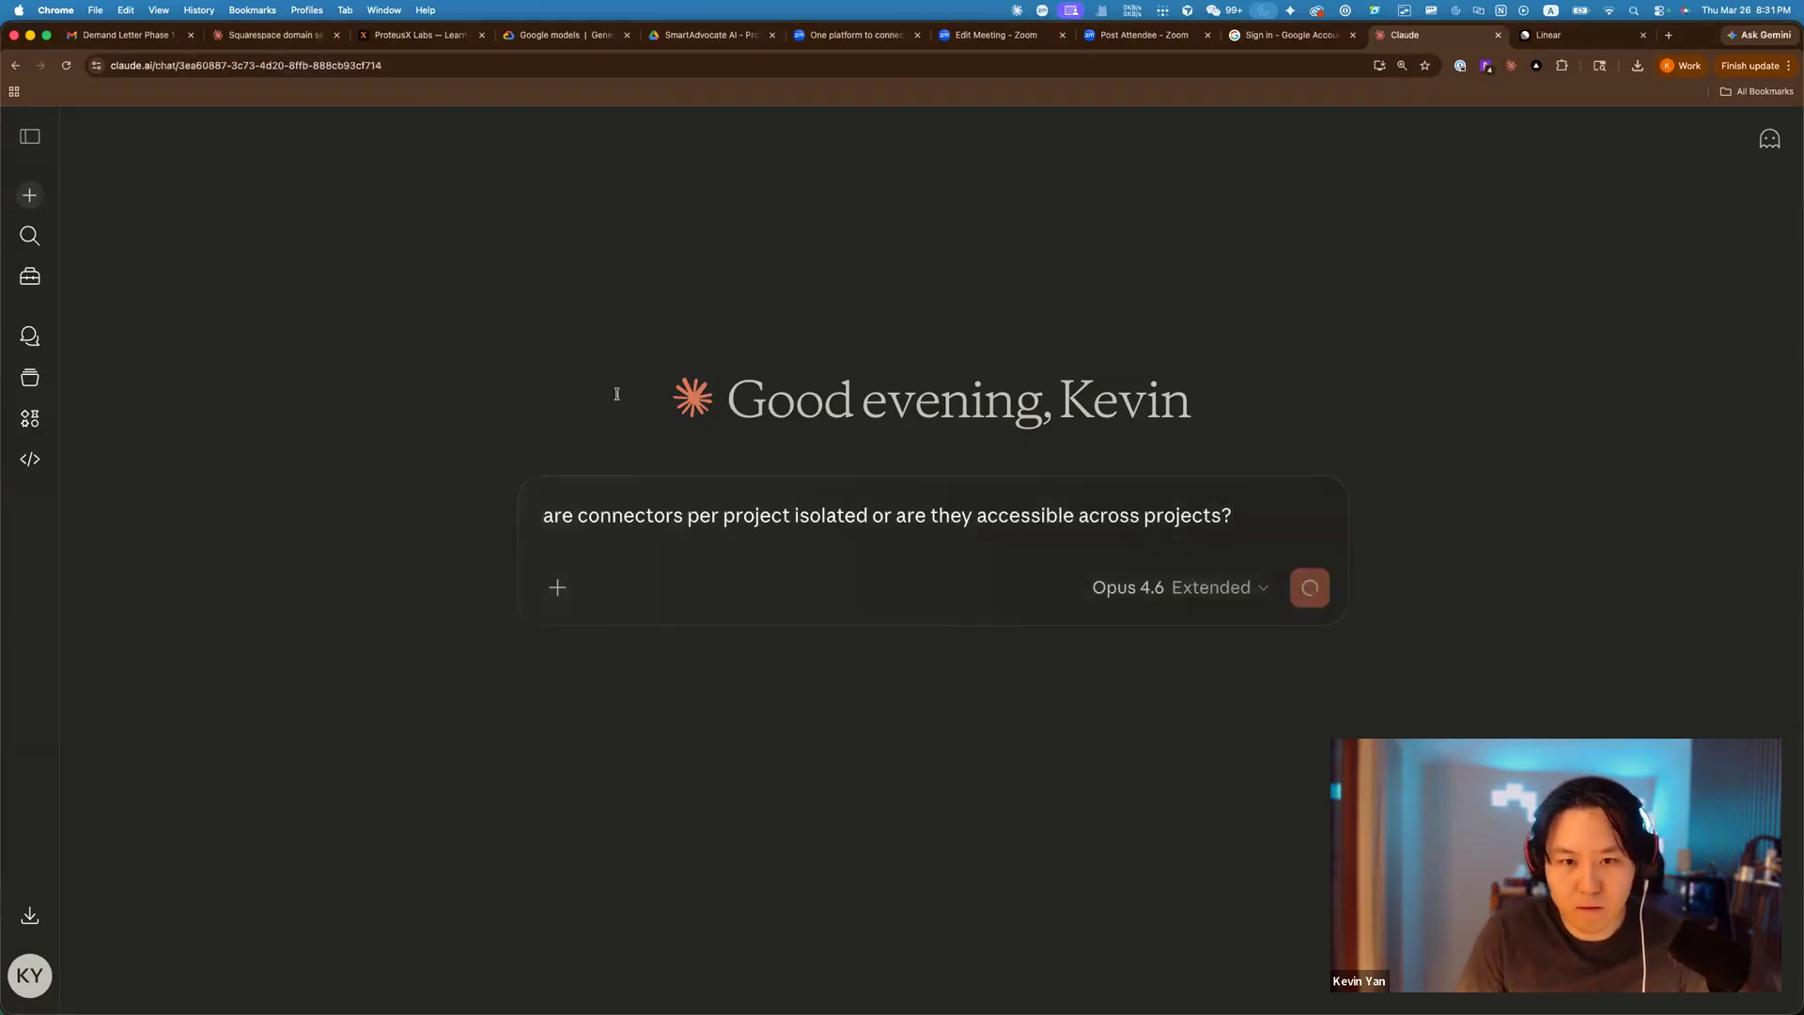
key("super+Tab")
key("super+Tab")
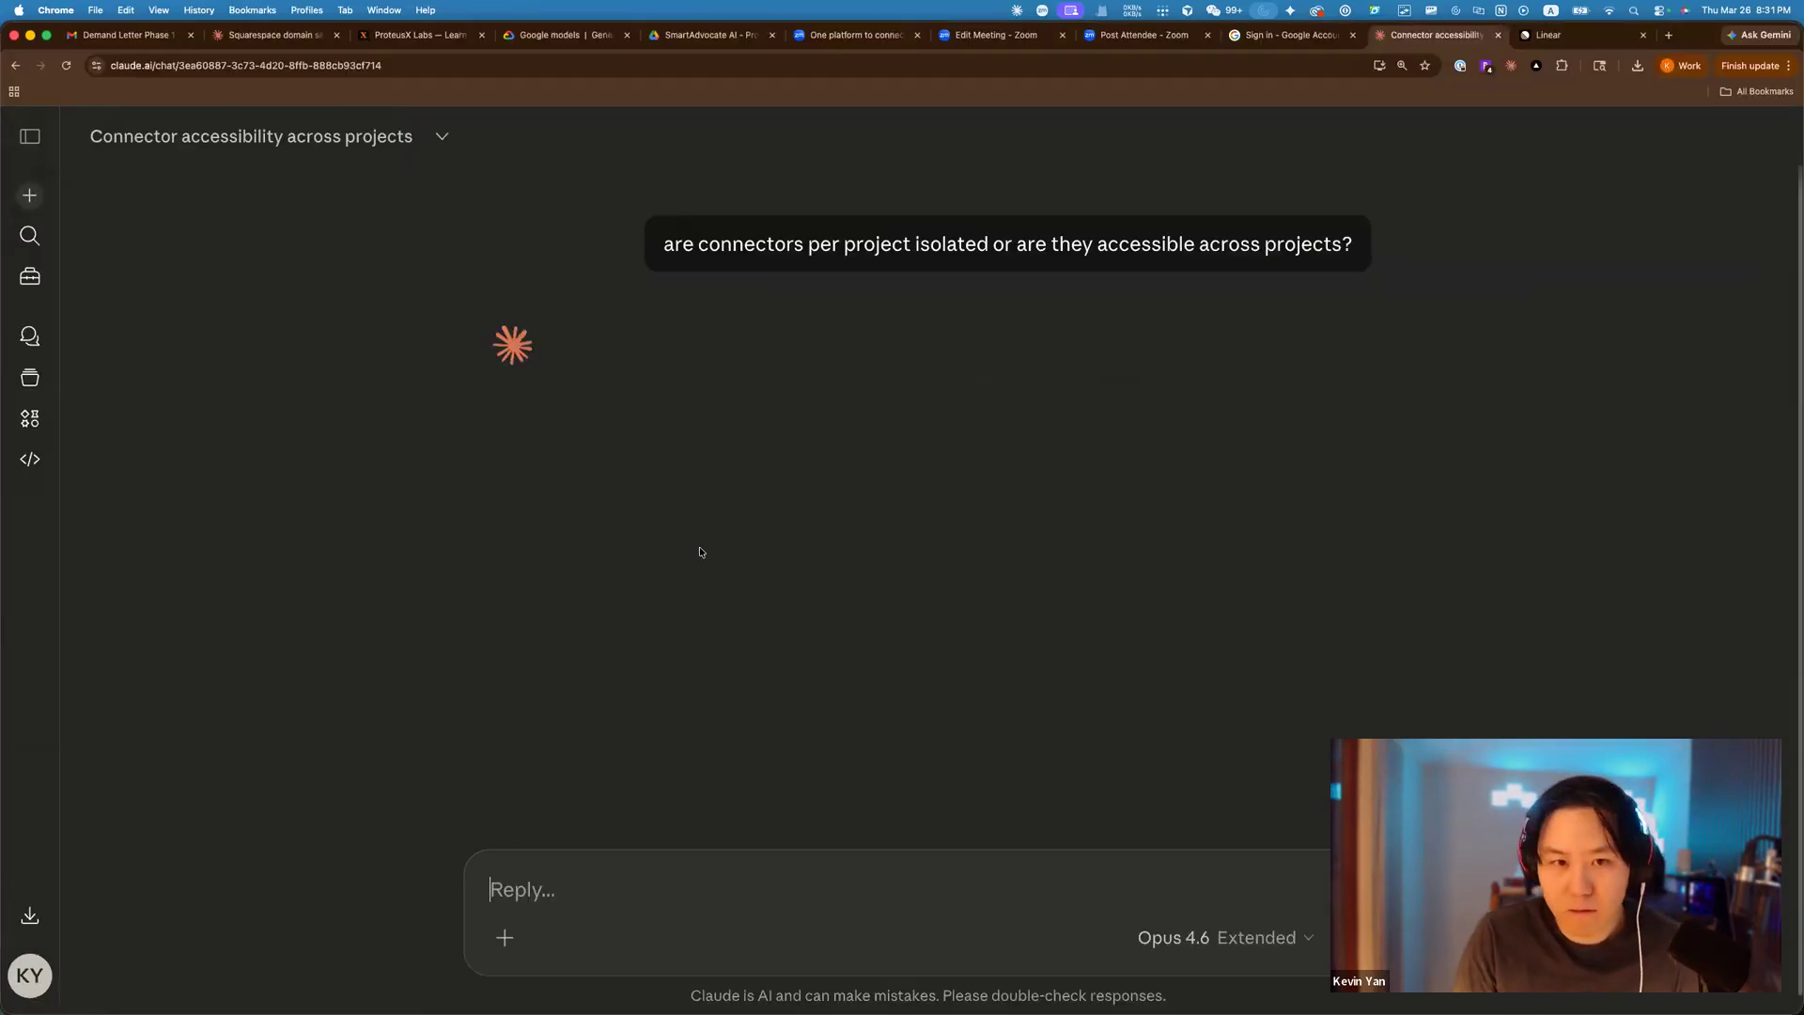
key("super+Tab")
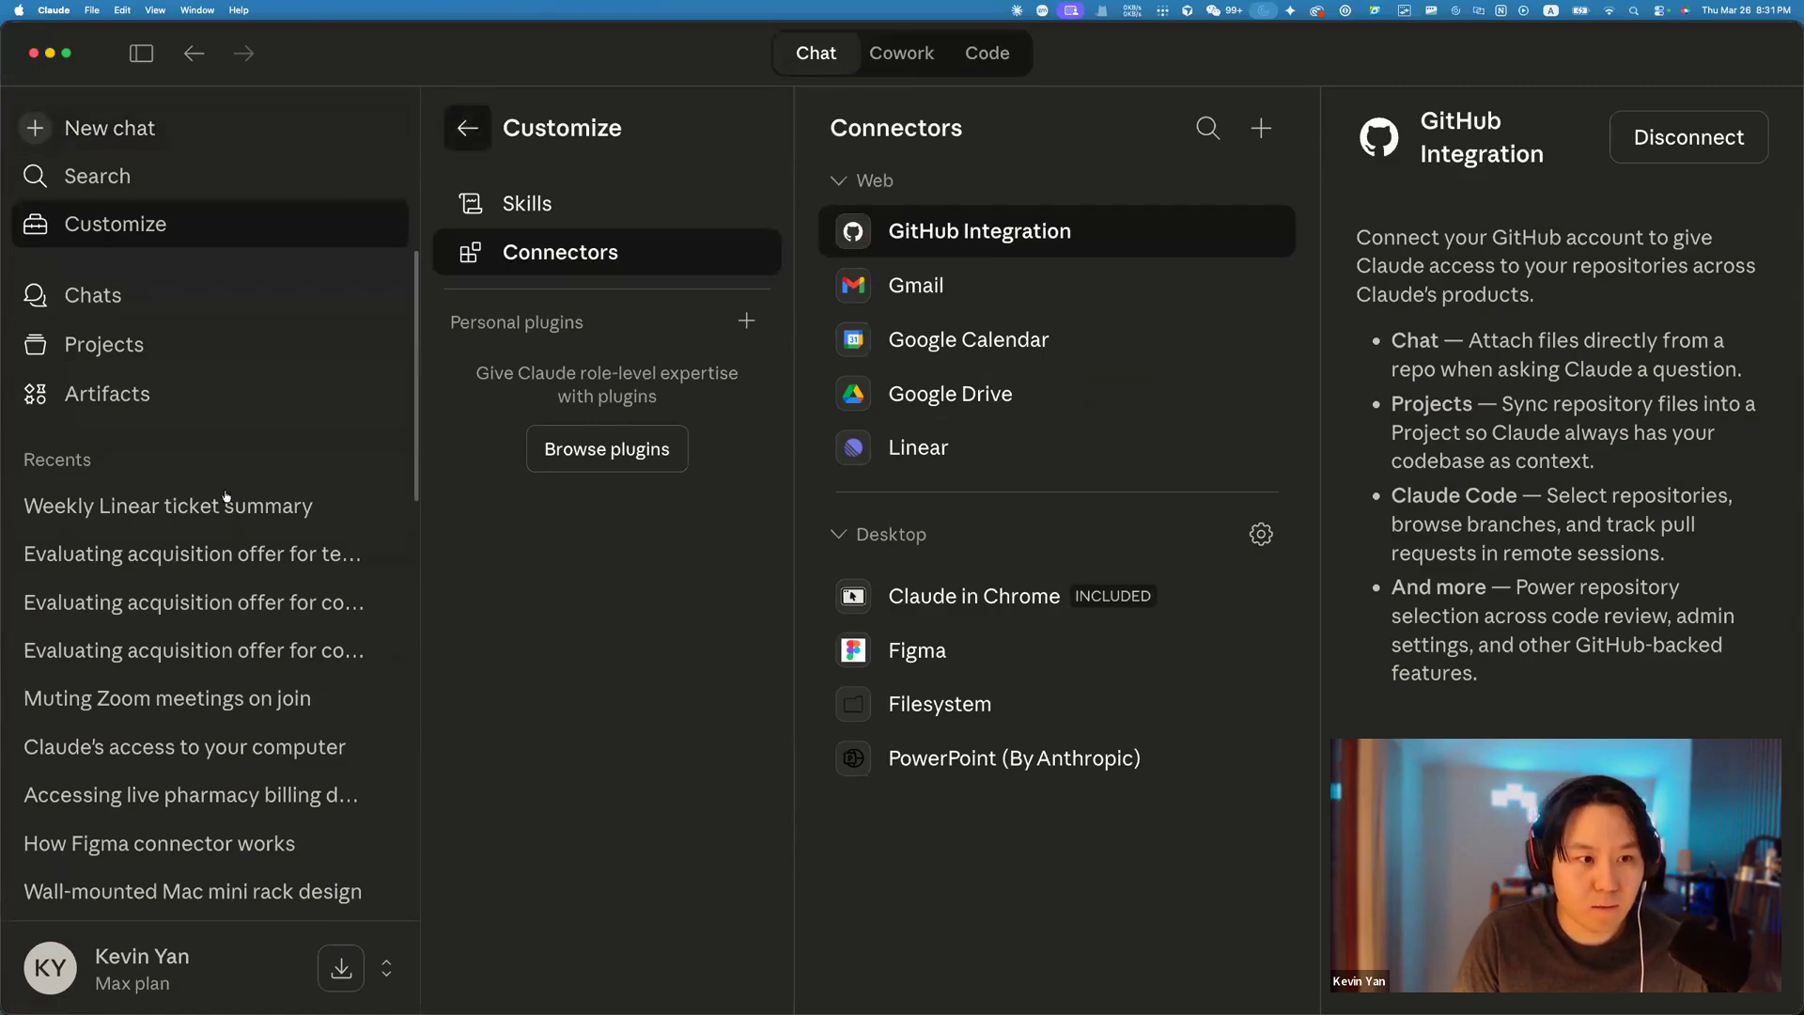
Reopen the Weekly Linear ticket summary chat from Recents in the desktop app.
left_click(320, 504)
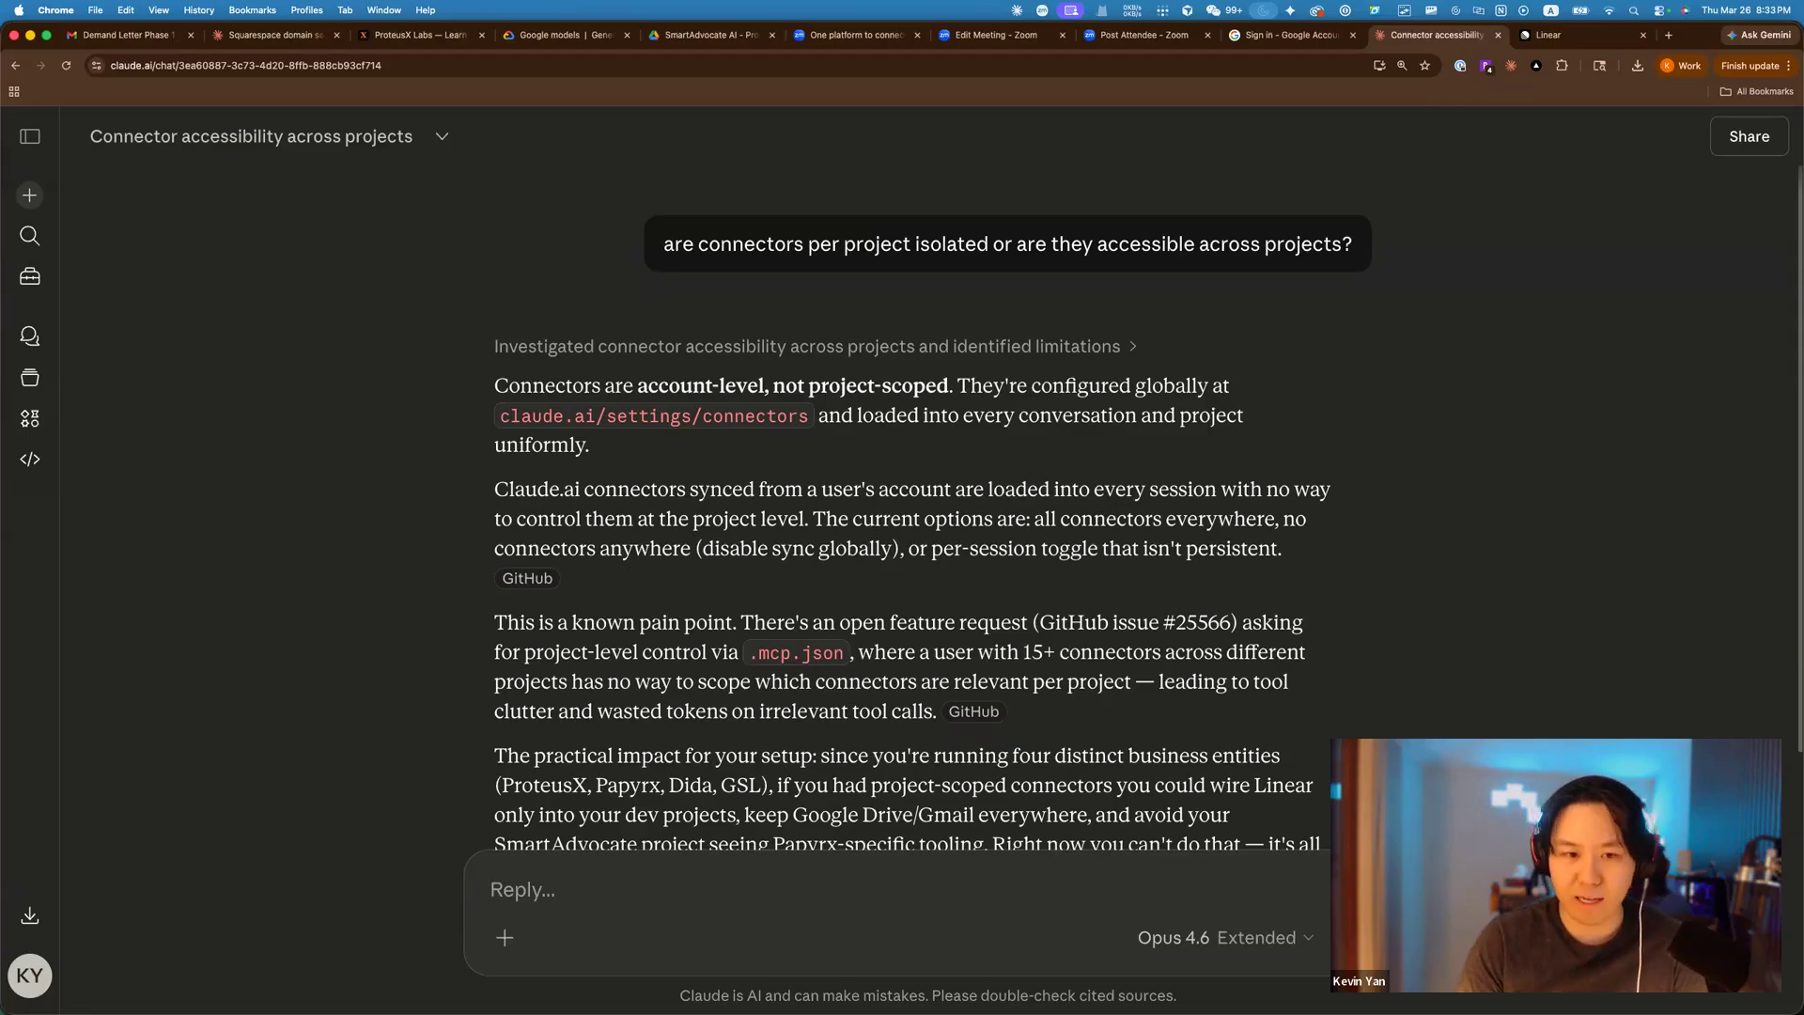
Read to the end of Claude's answer on connector scoping, then return to the desktop app.
scroll(1004, 399, "down", 2)
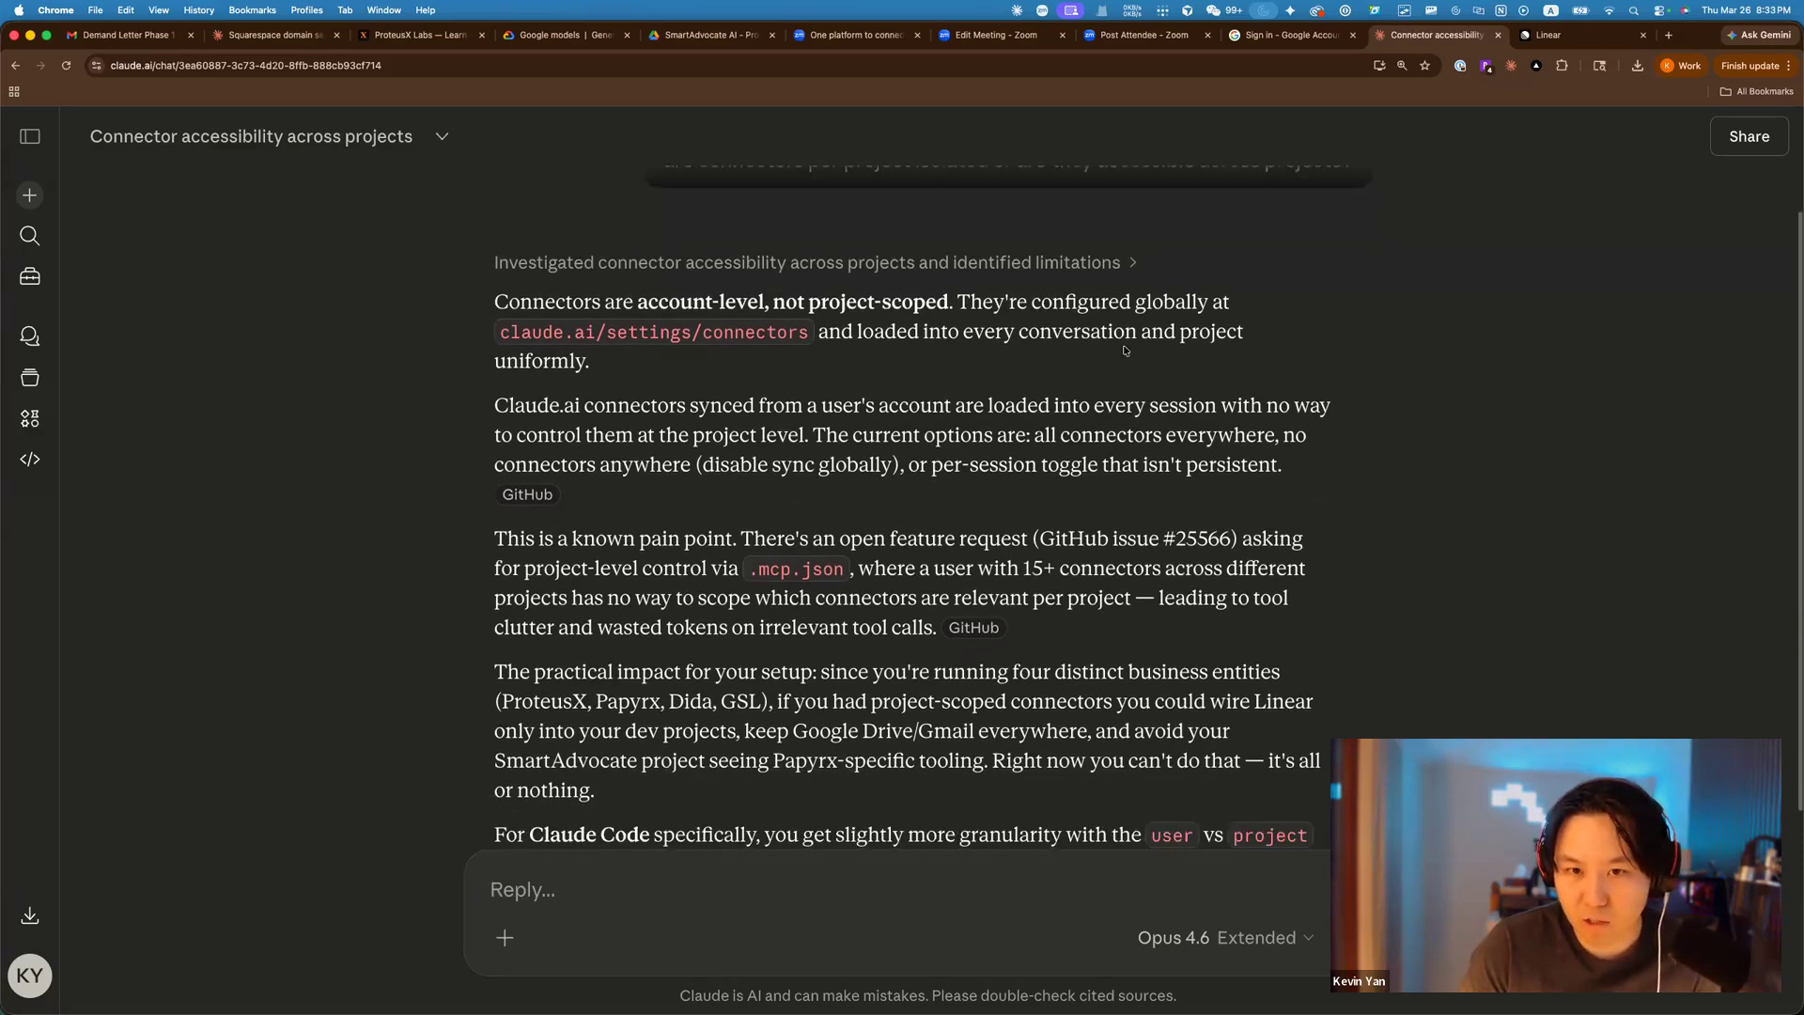
scroll(805, 374, "down", 3)
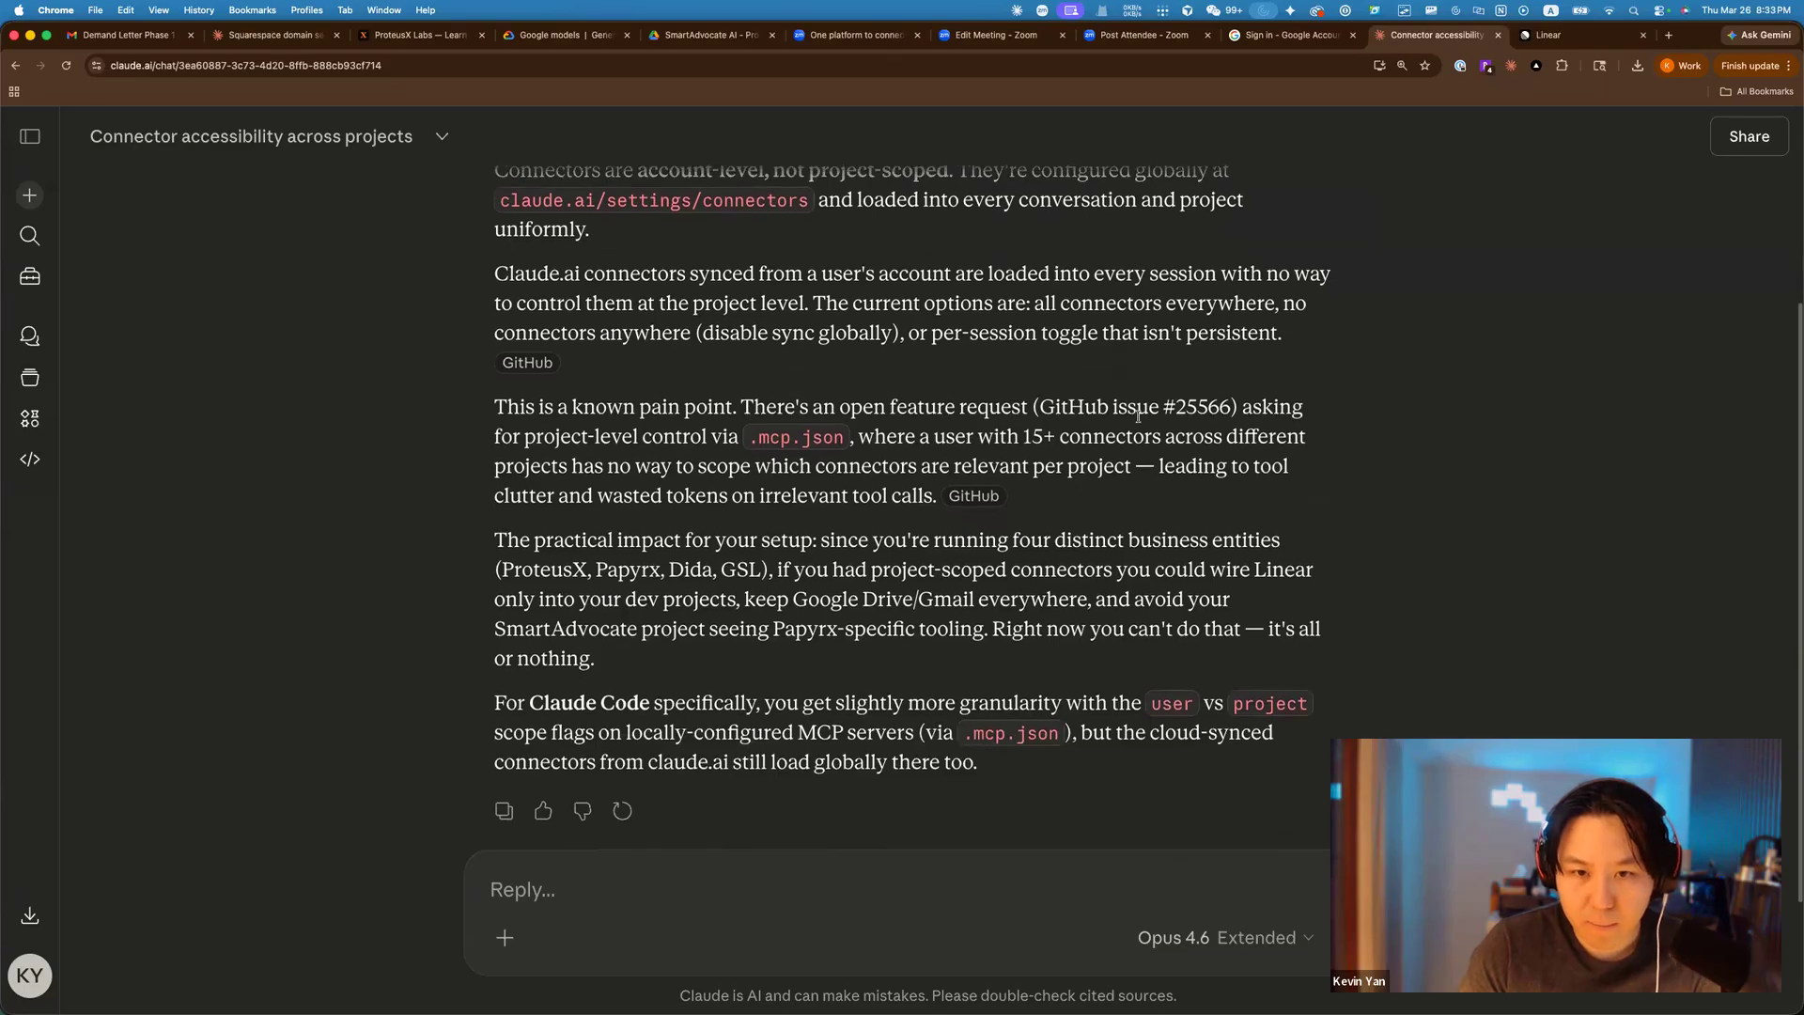
scroll(1335, 436, "down", 1)
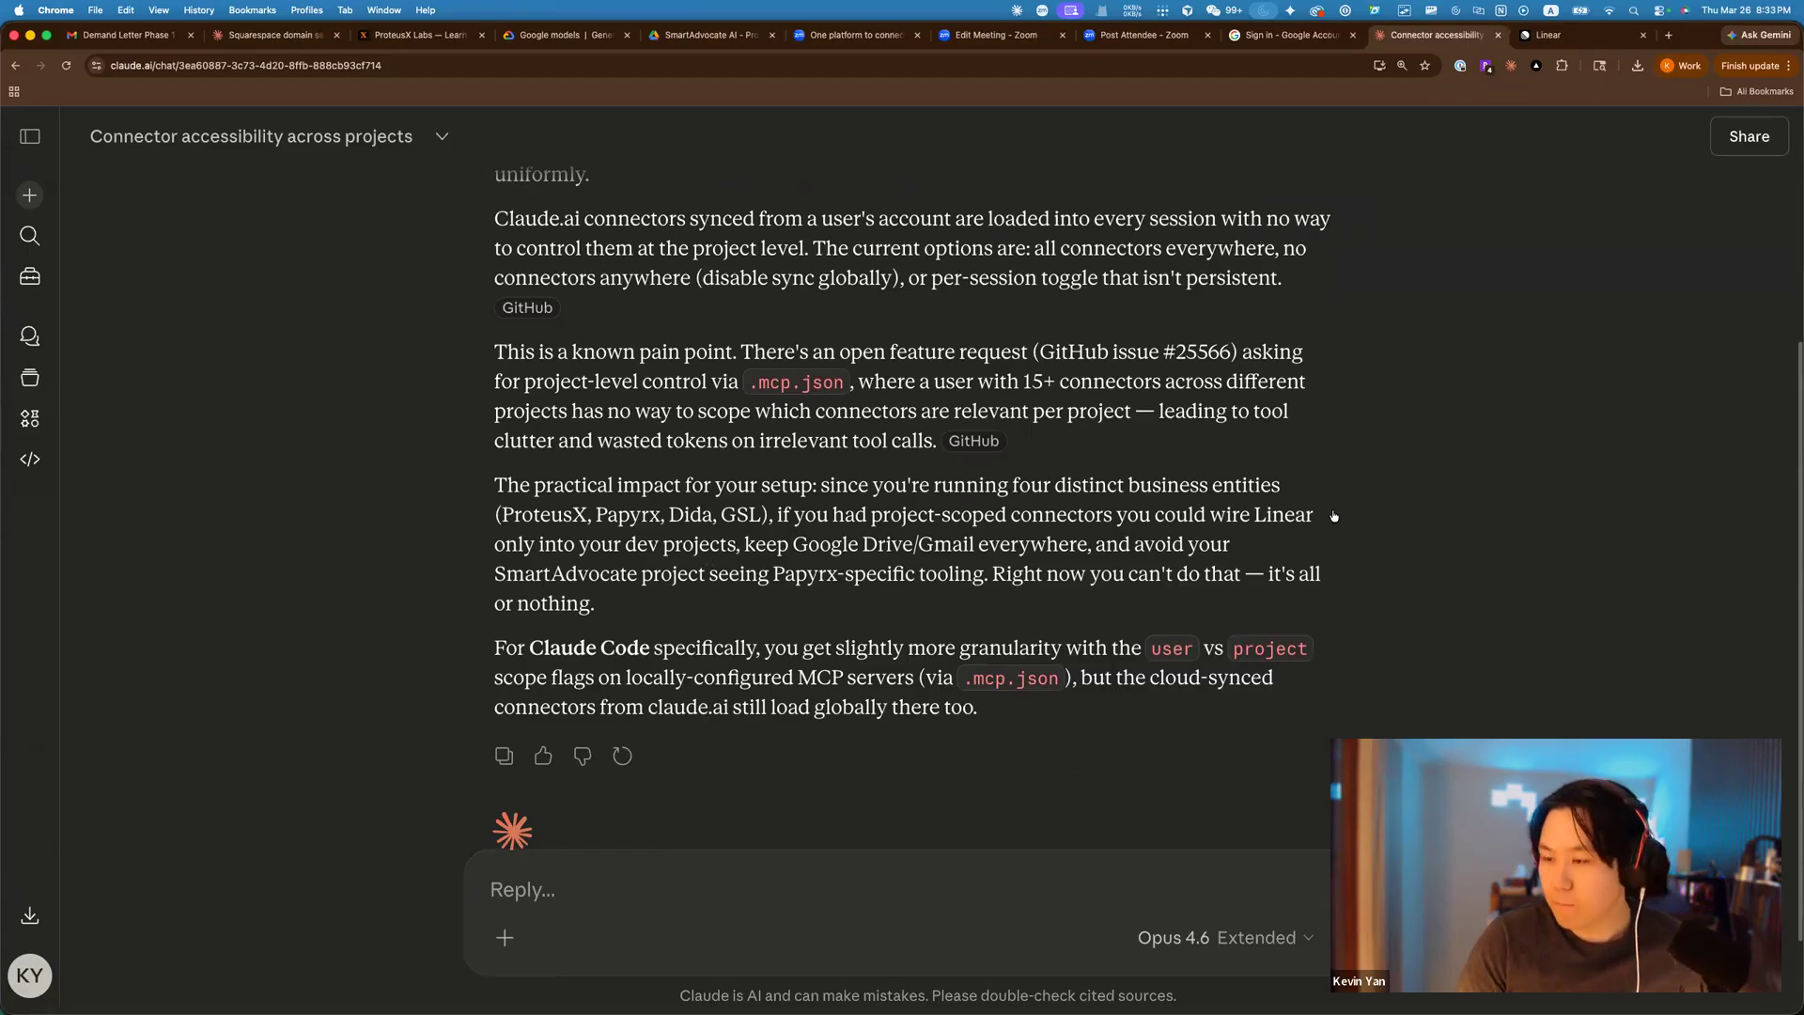
key("super+Tab")
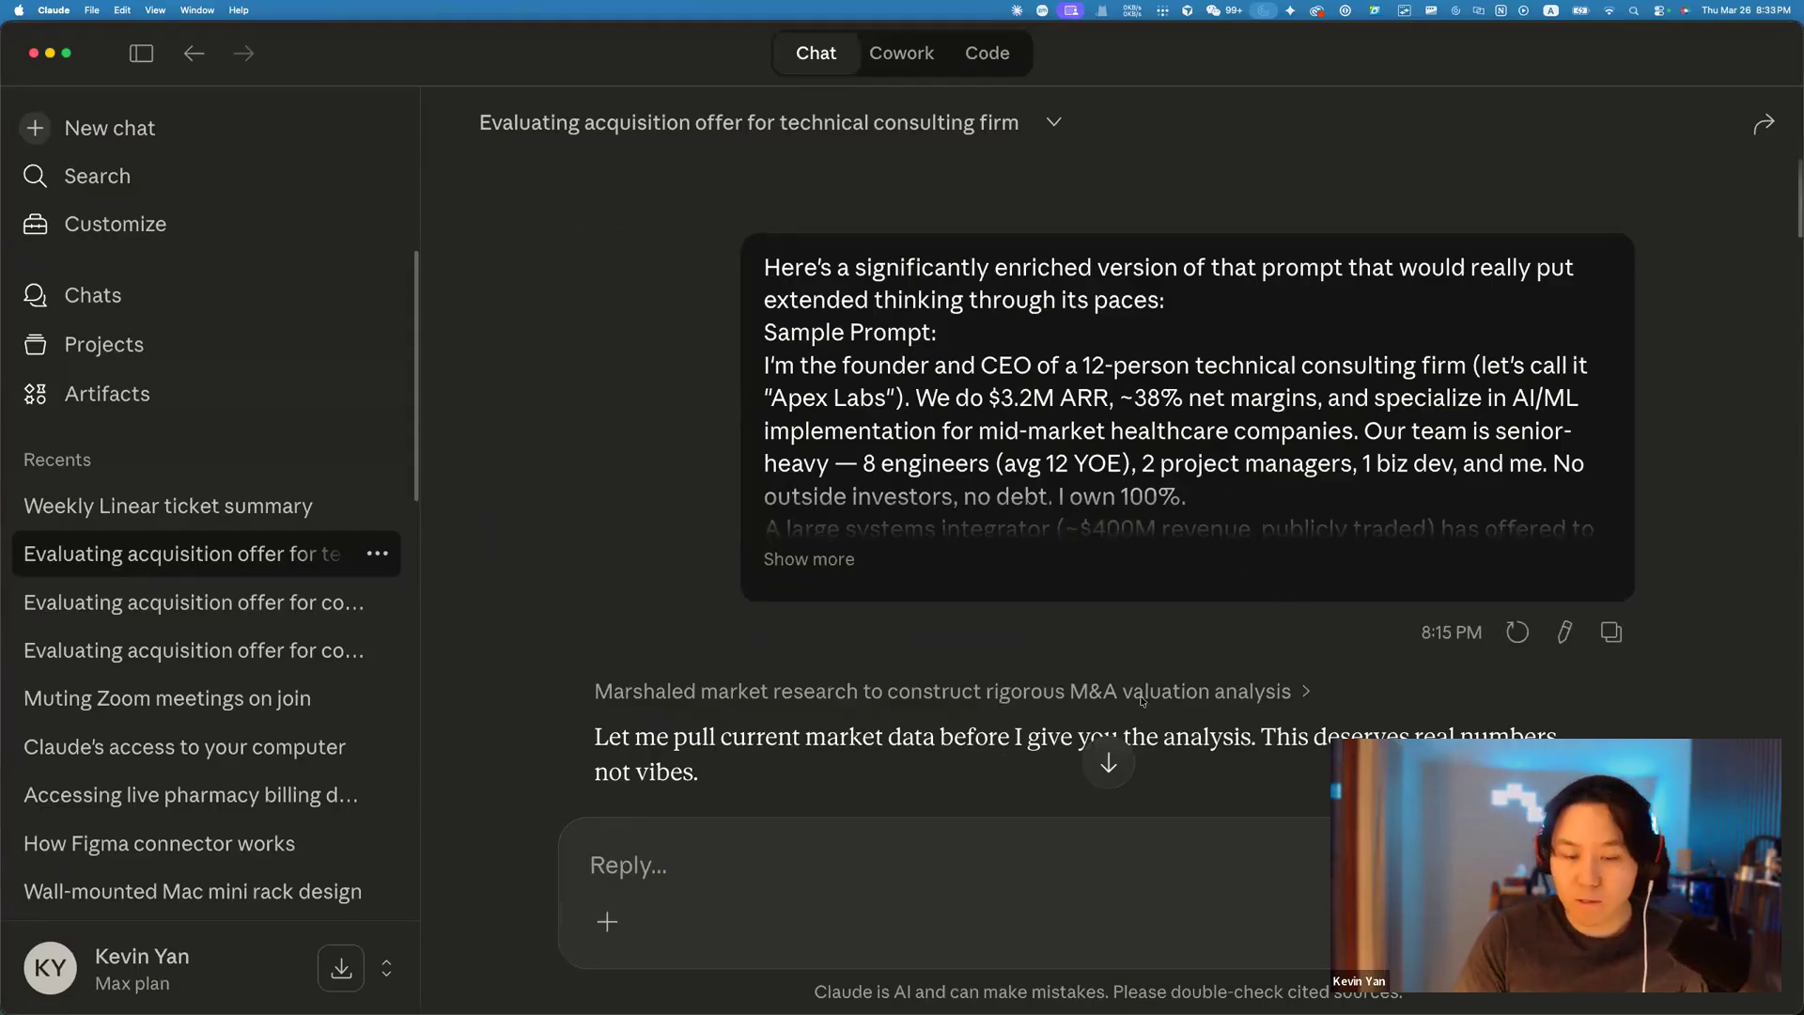
Go to Projects, open ProteusX AI, and open its Weekly Linear ticket summary chat.
left_click(196, 360)
scroll(938, 548, "down", 3)
scroll(939, 547, "up", 3)
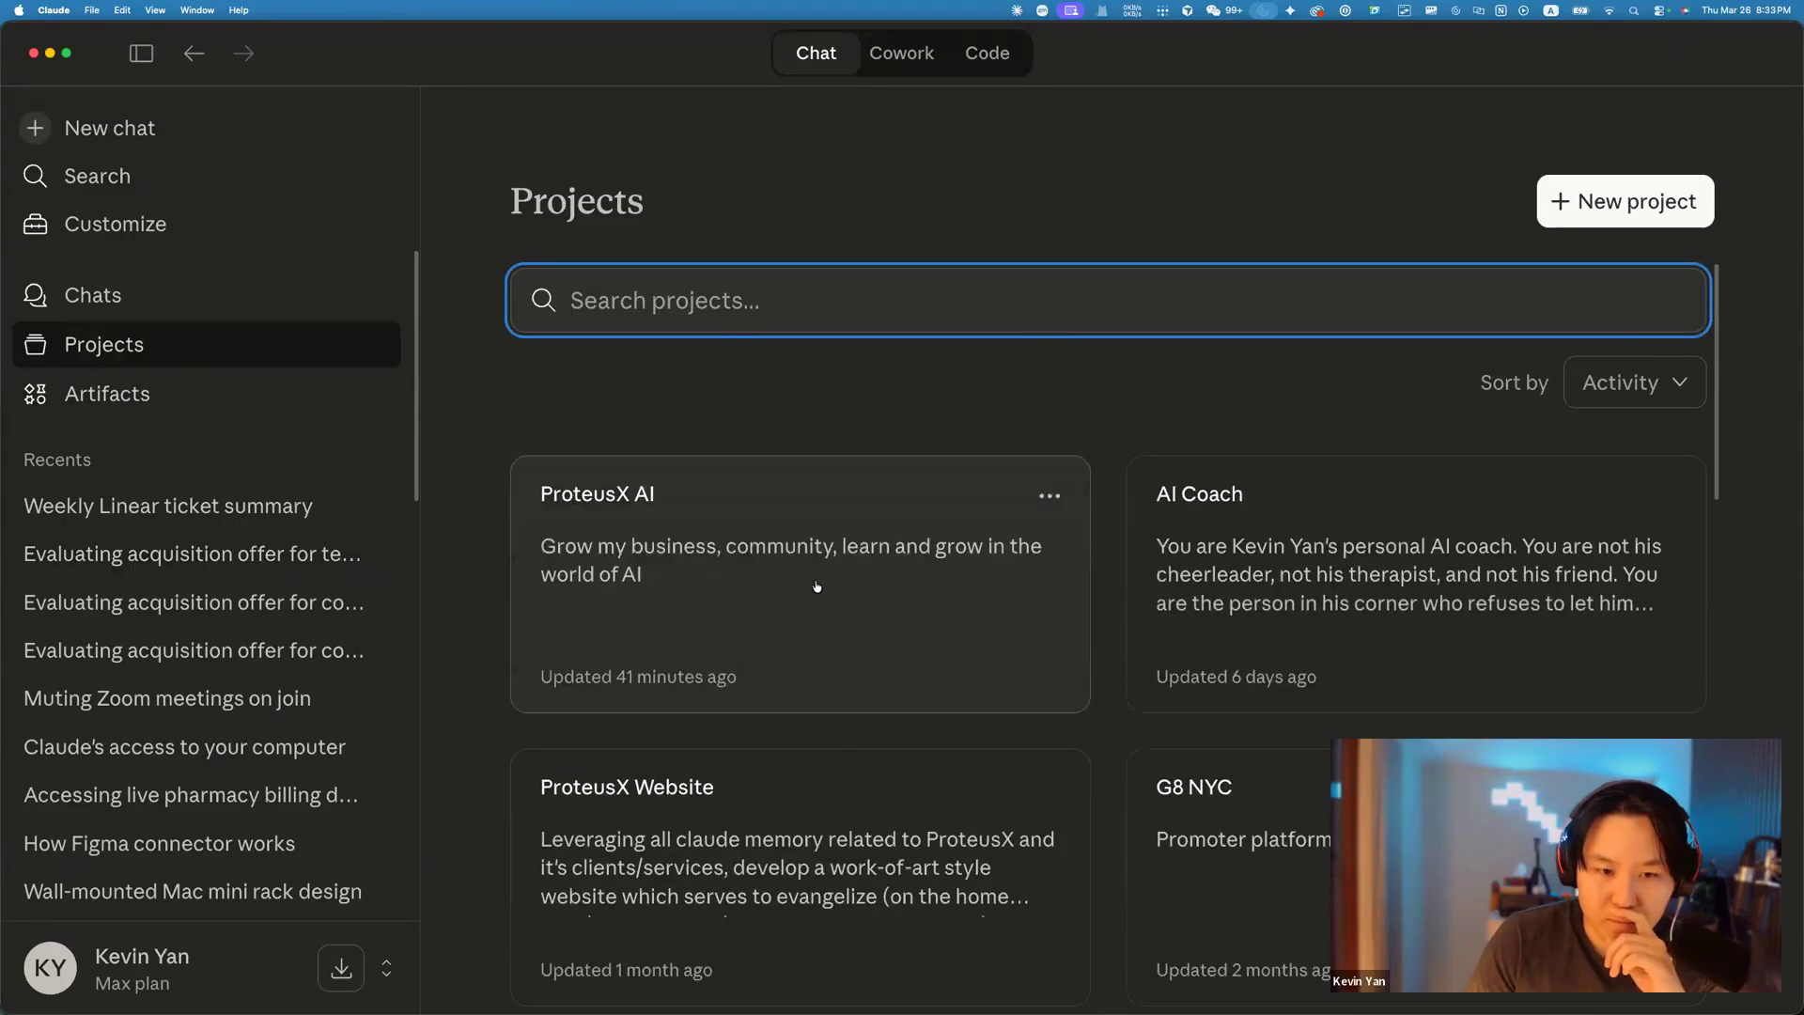
left_click(817, 588)
scroll(1223, 498, "down", 2)
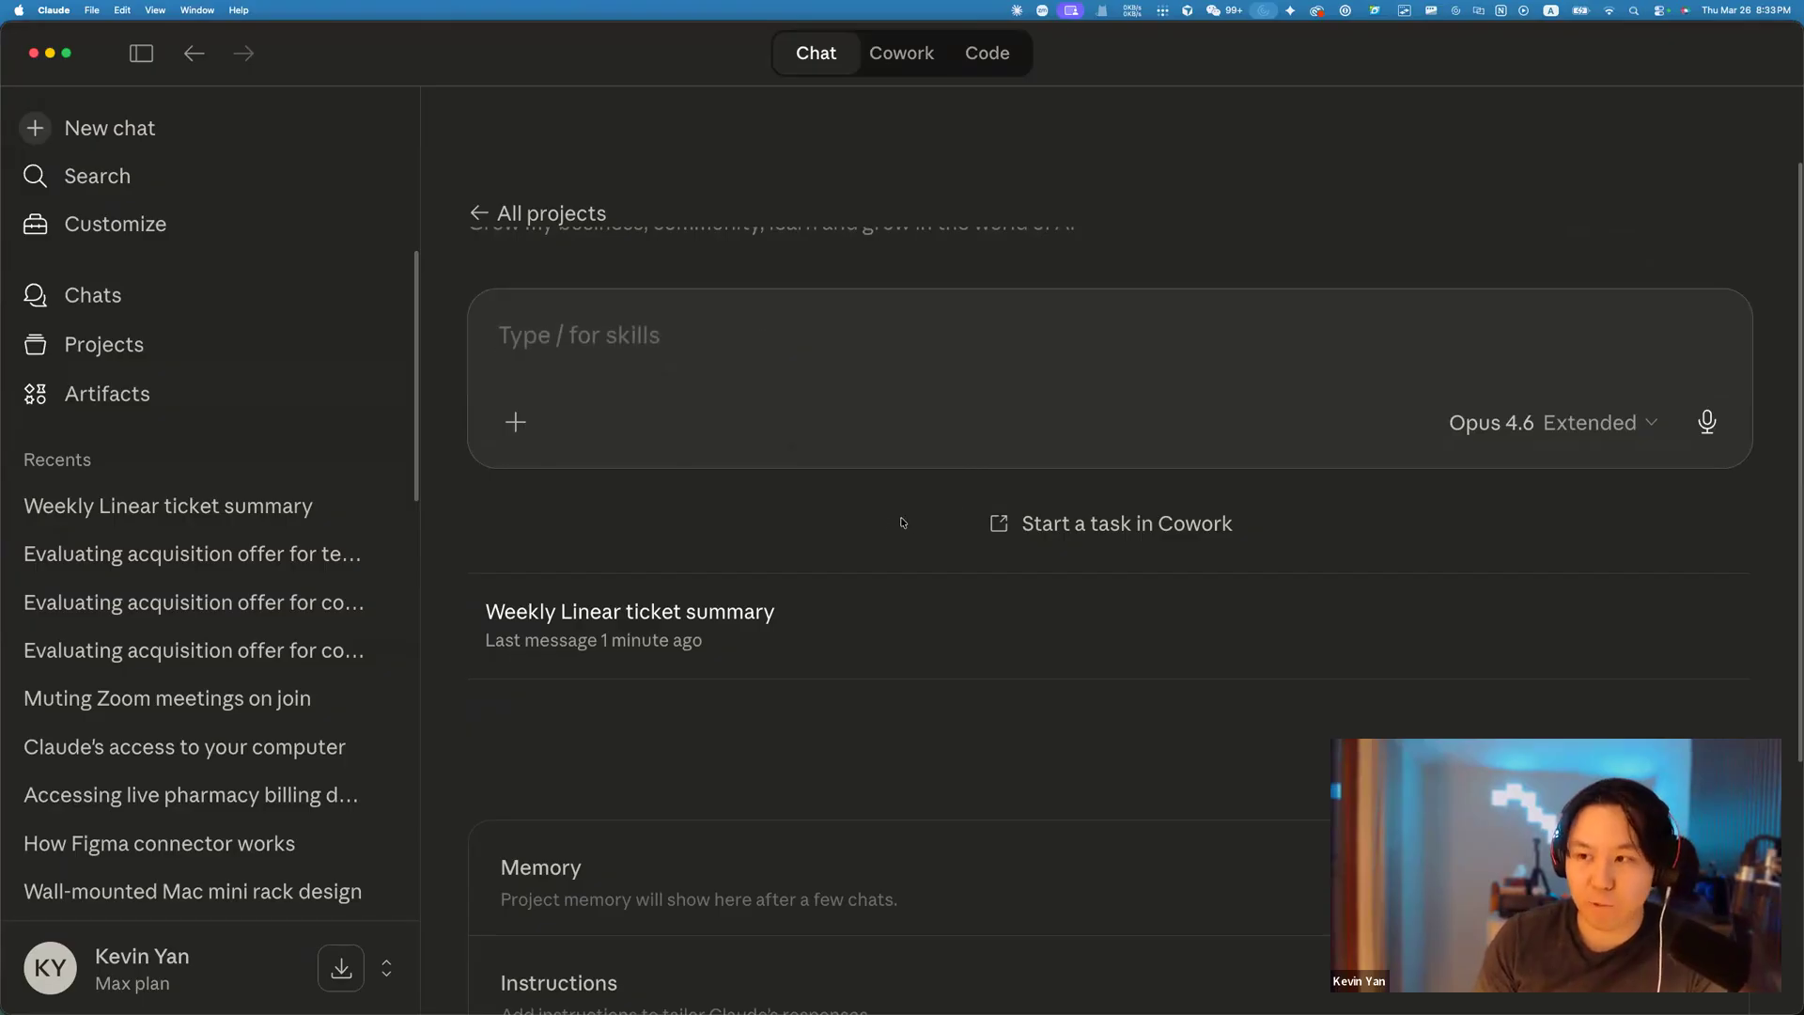
scroll(904, 523, "up", 1)
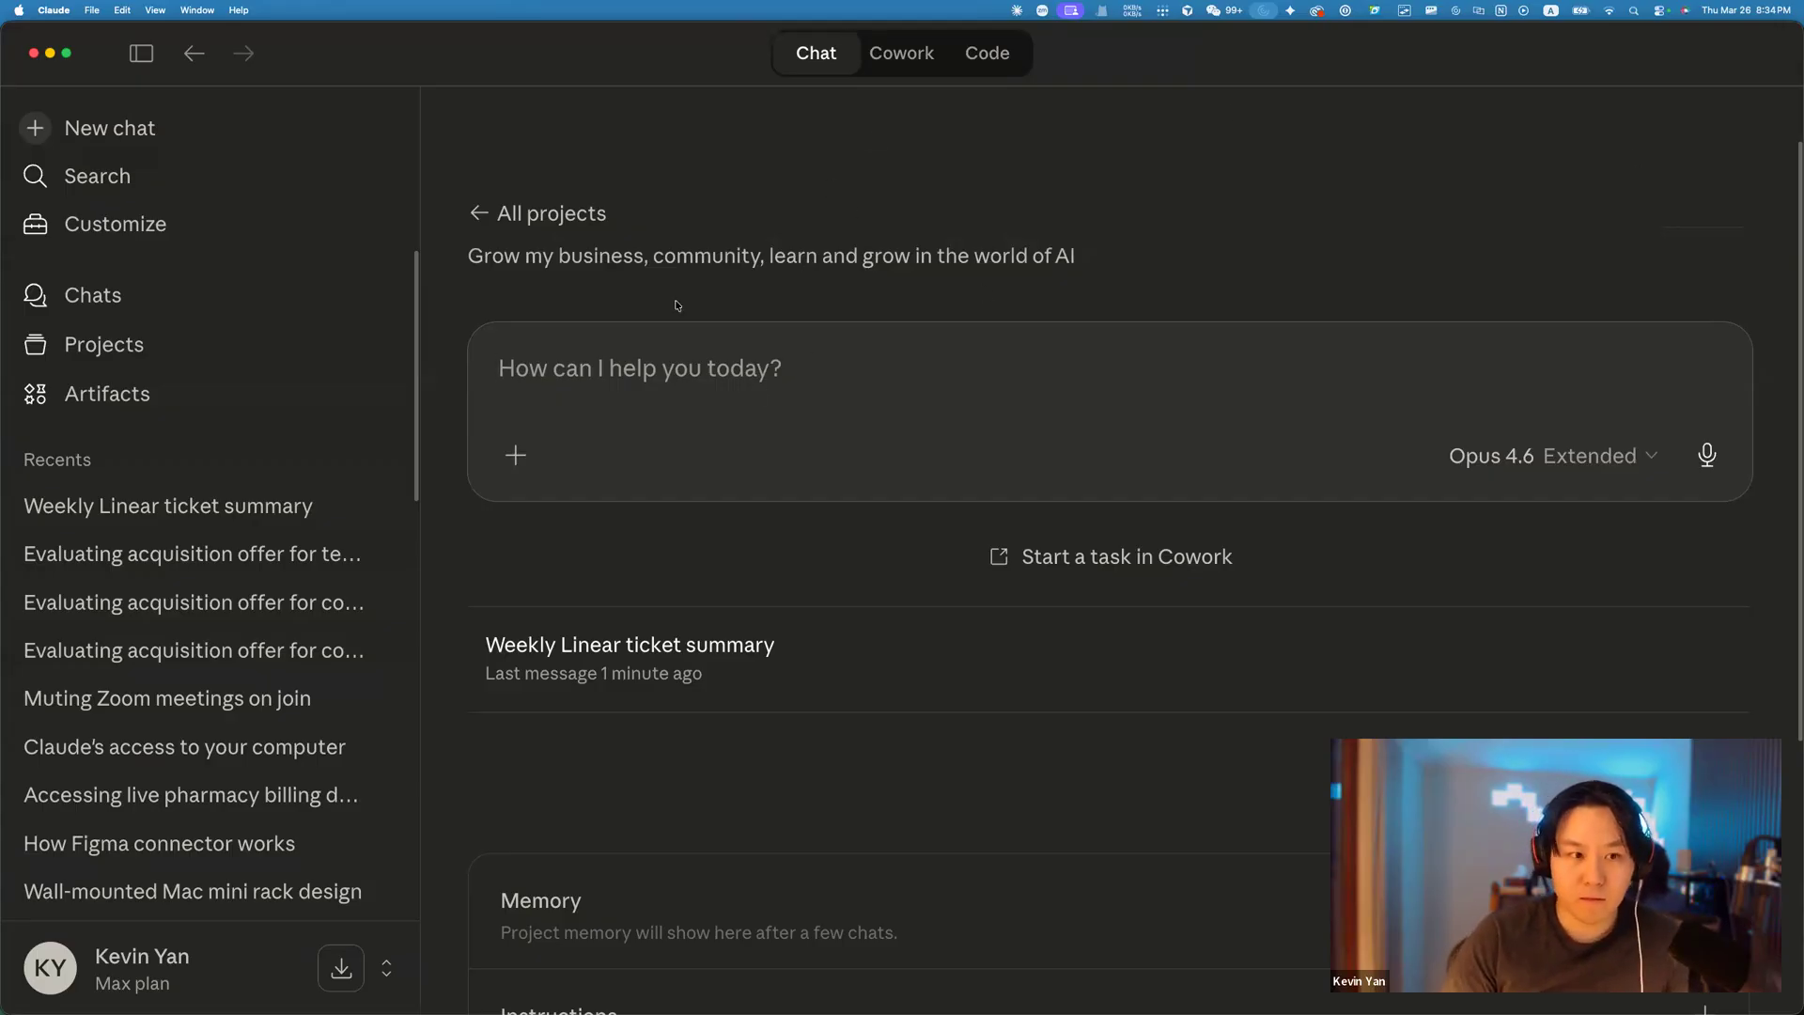
left_click(226, 498)
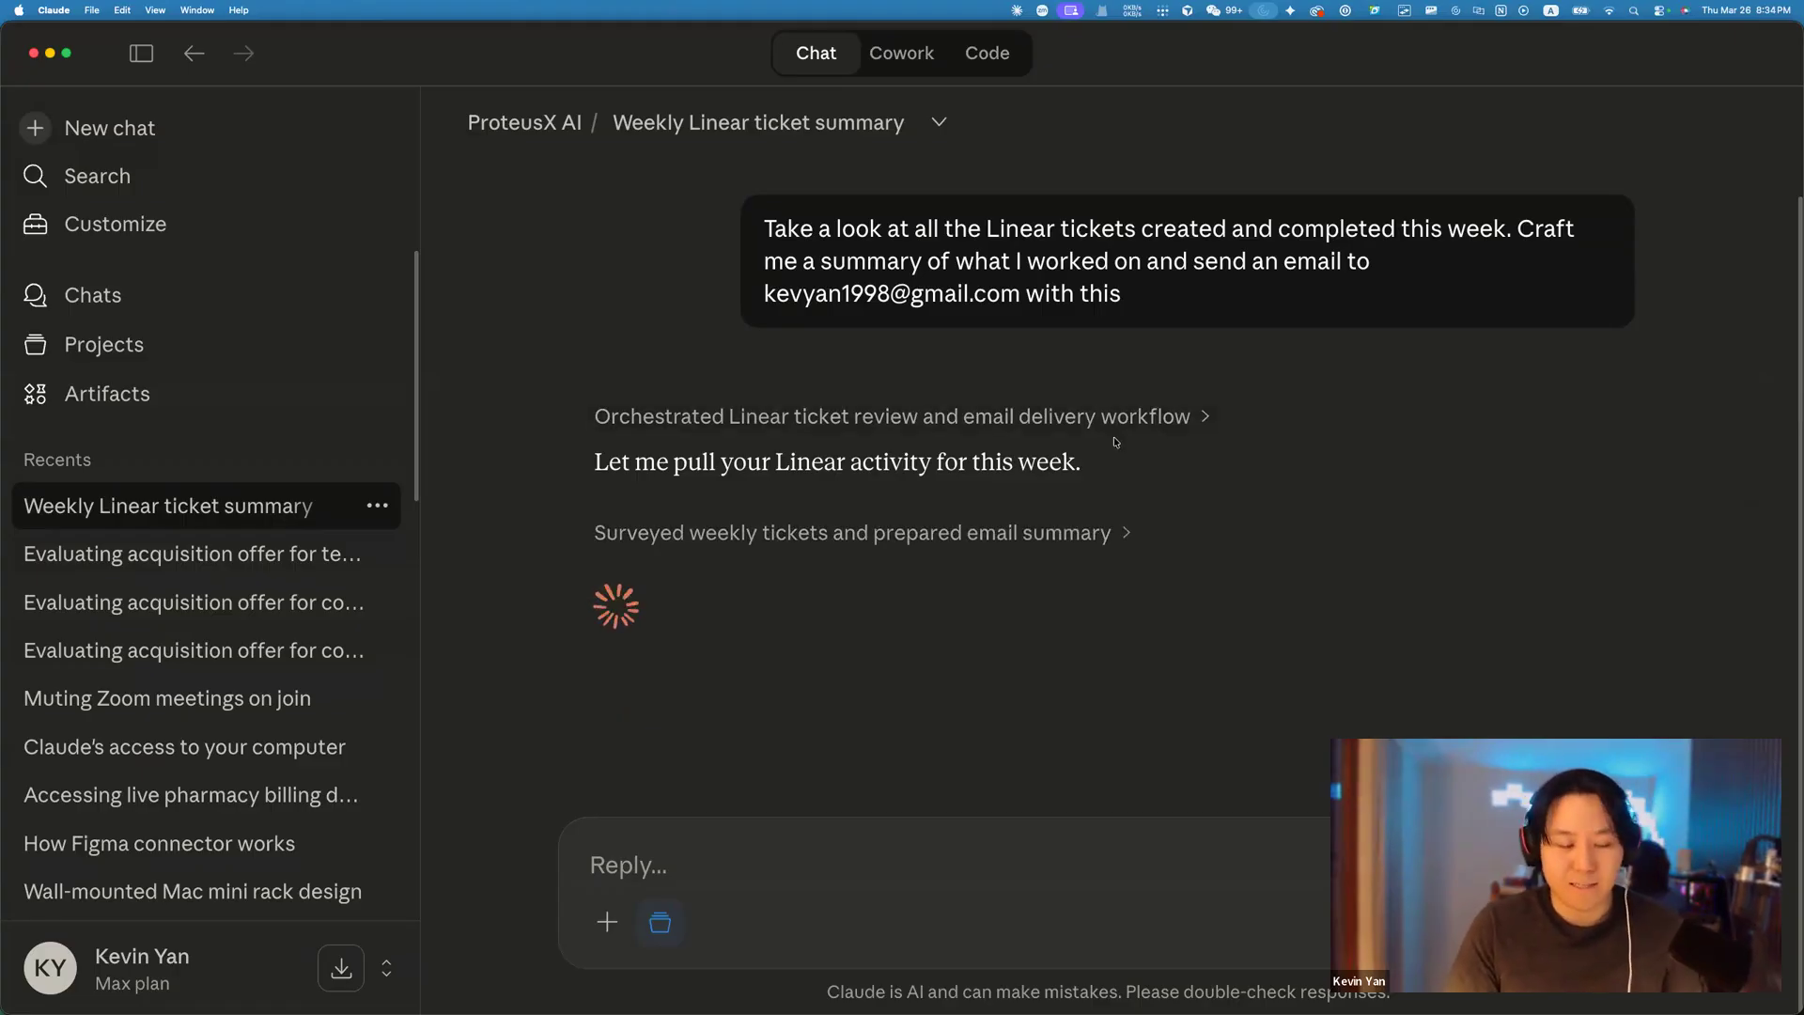
Expand the 'Surveyed weekly tickets…' steps and scroll through the Linear issue lookups.
left_click(1317, 521)
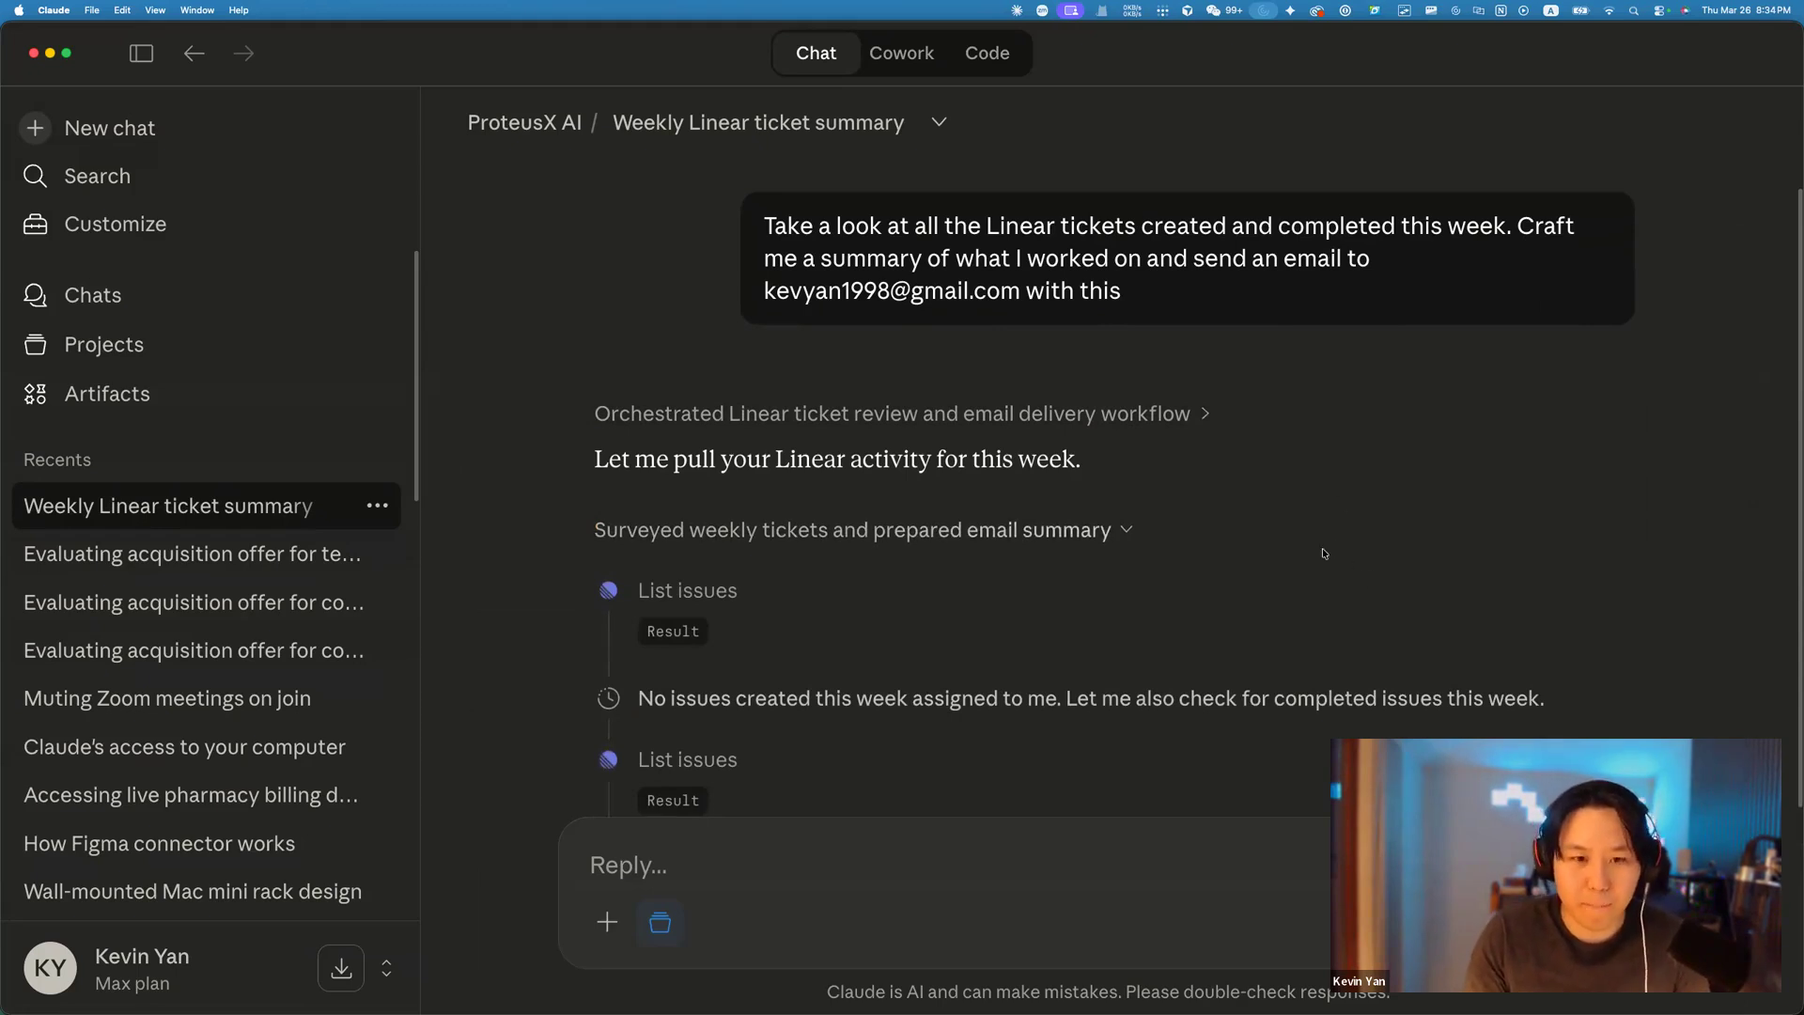
scroll(1323, 546, "down", 1)
scroll(1271, 523, "down", 1)
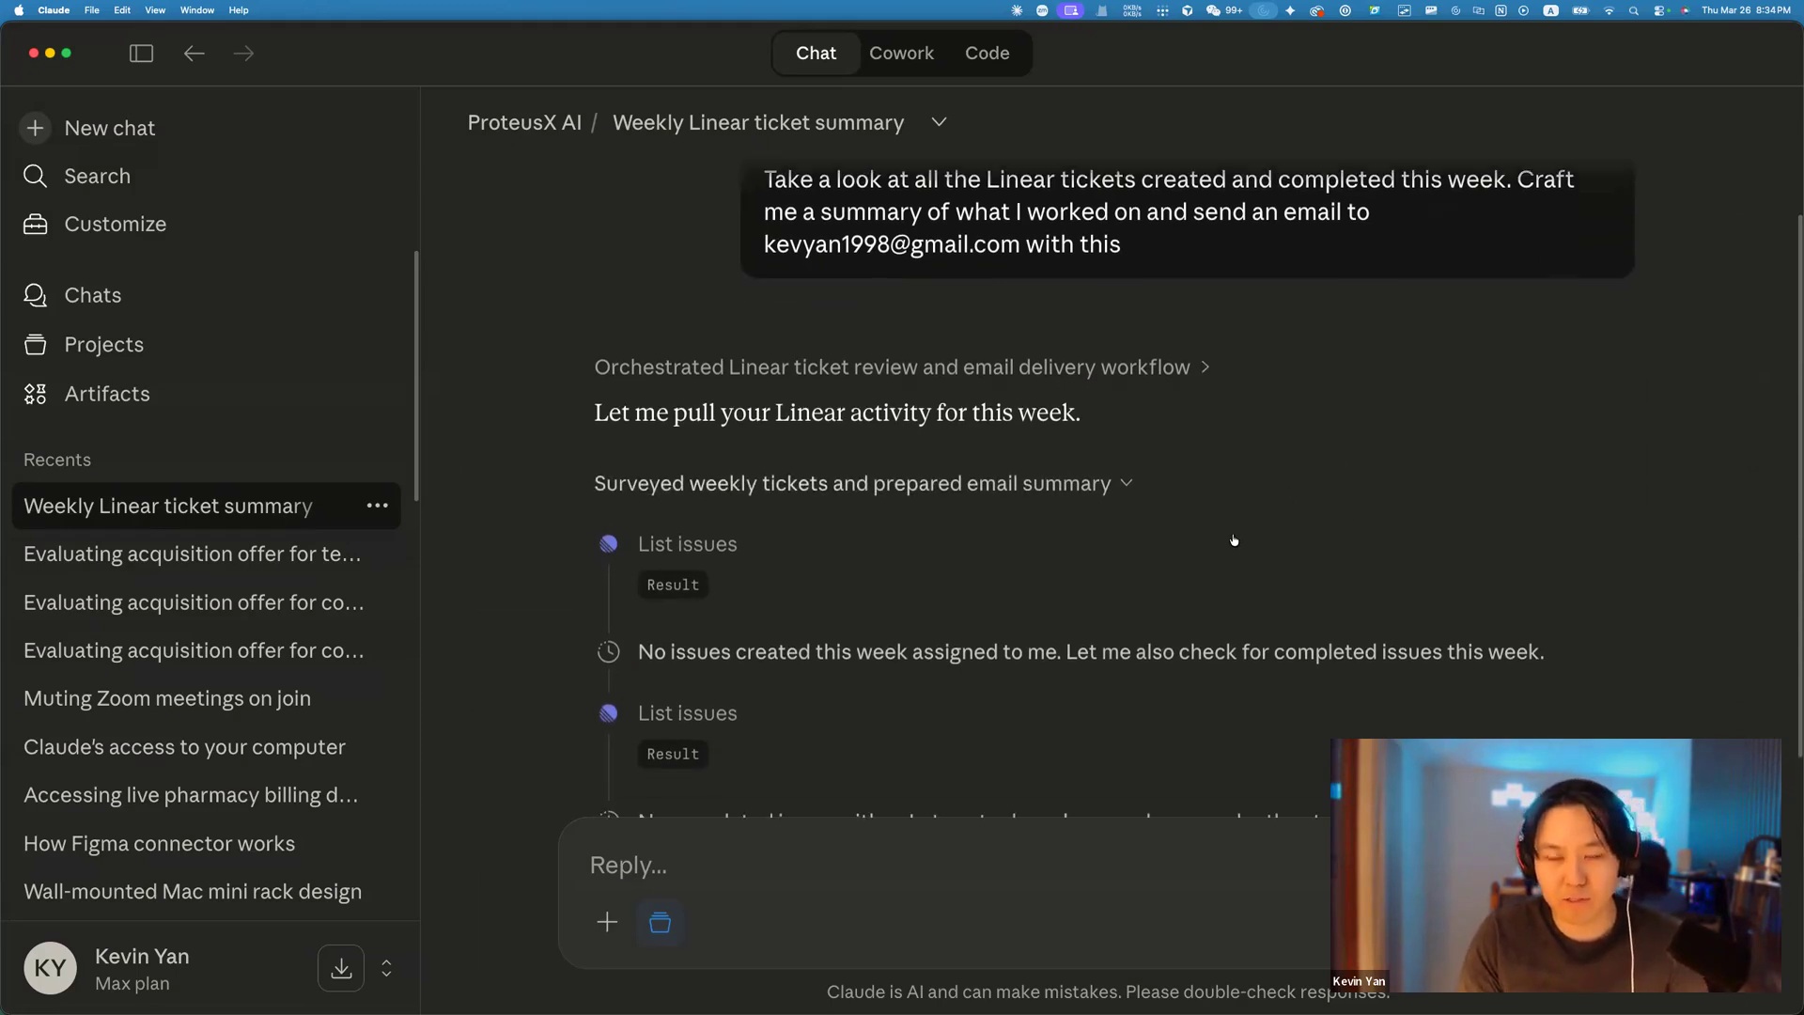
scroll(1190, 546, "down", 5)
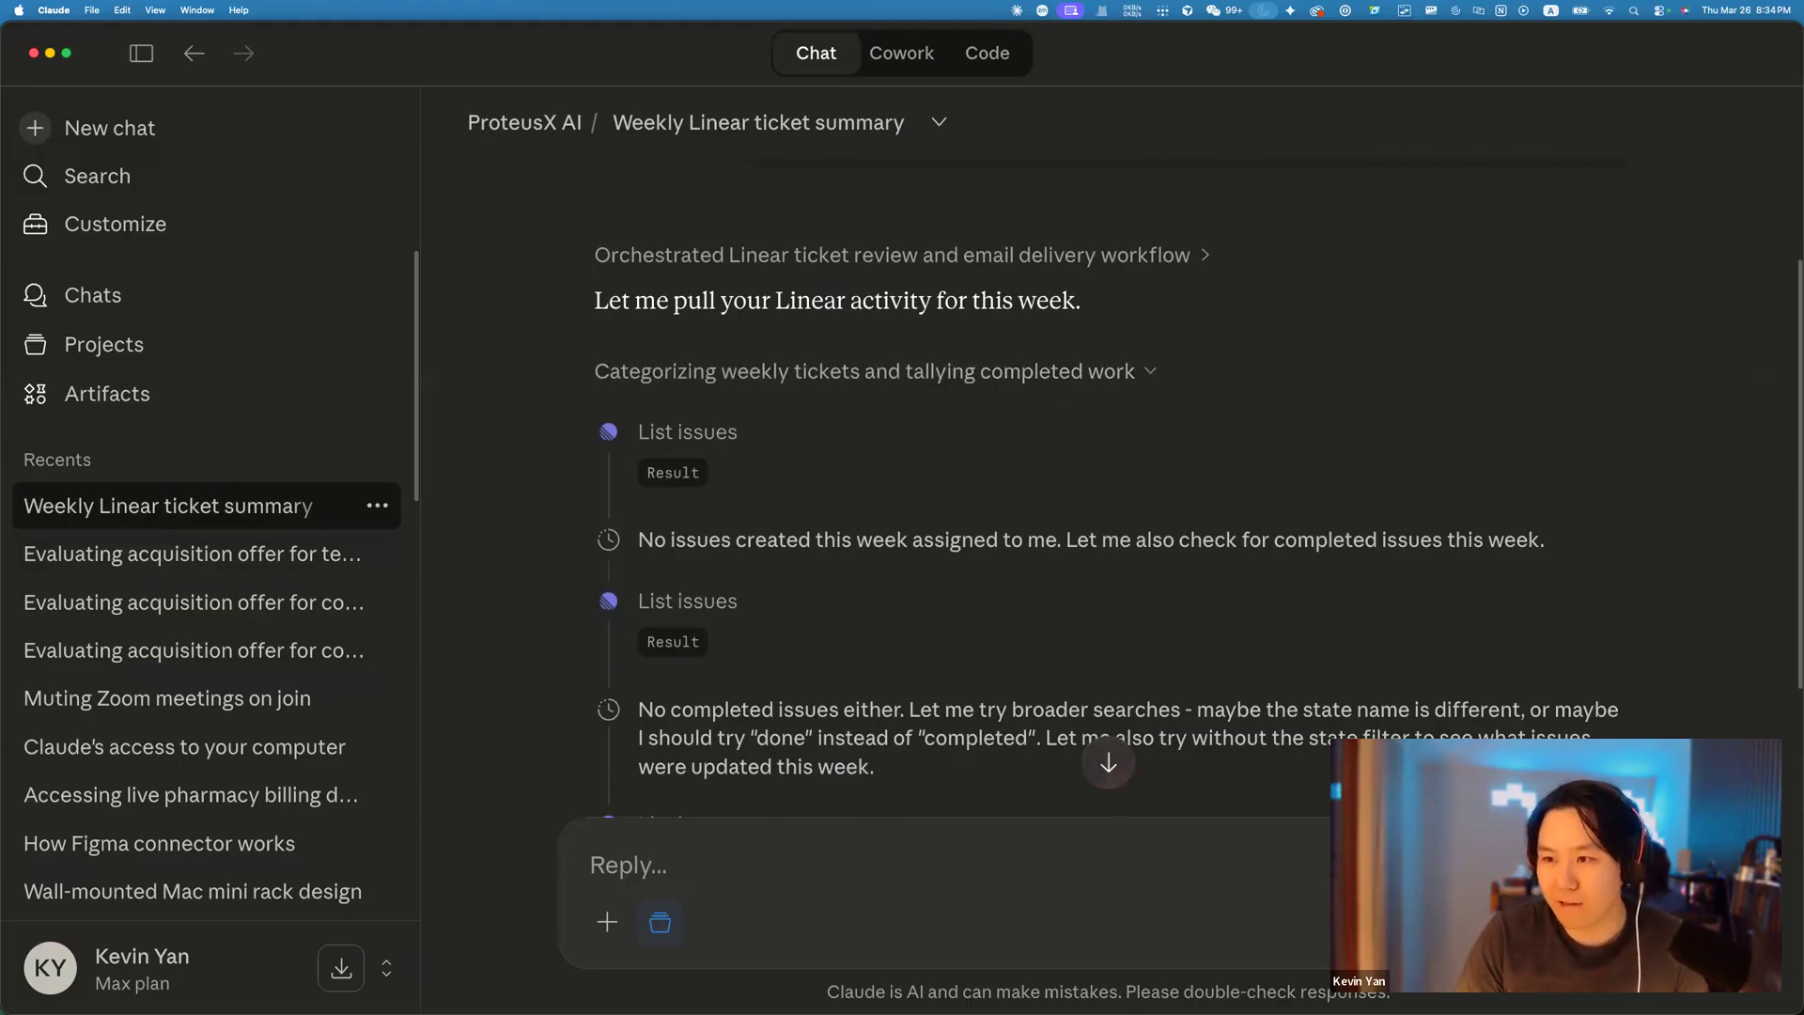
Search 'claude s' in a new Chrome tab and open the official Claude Status page.
key("super+Tab")
key("super+t")
type("claude s")
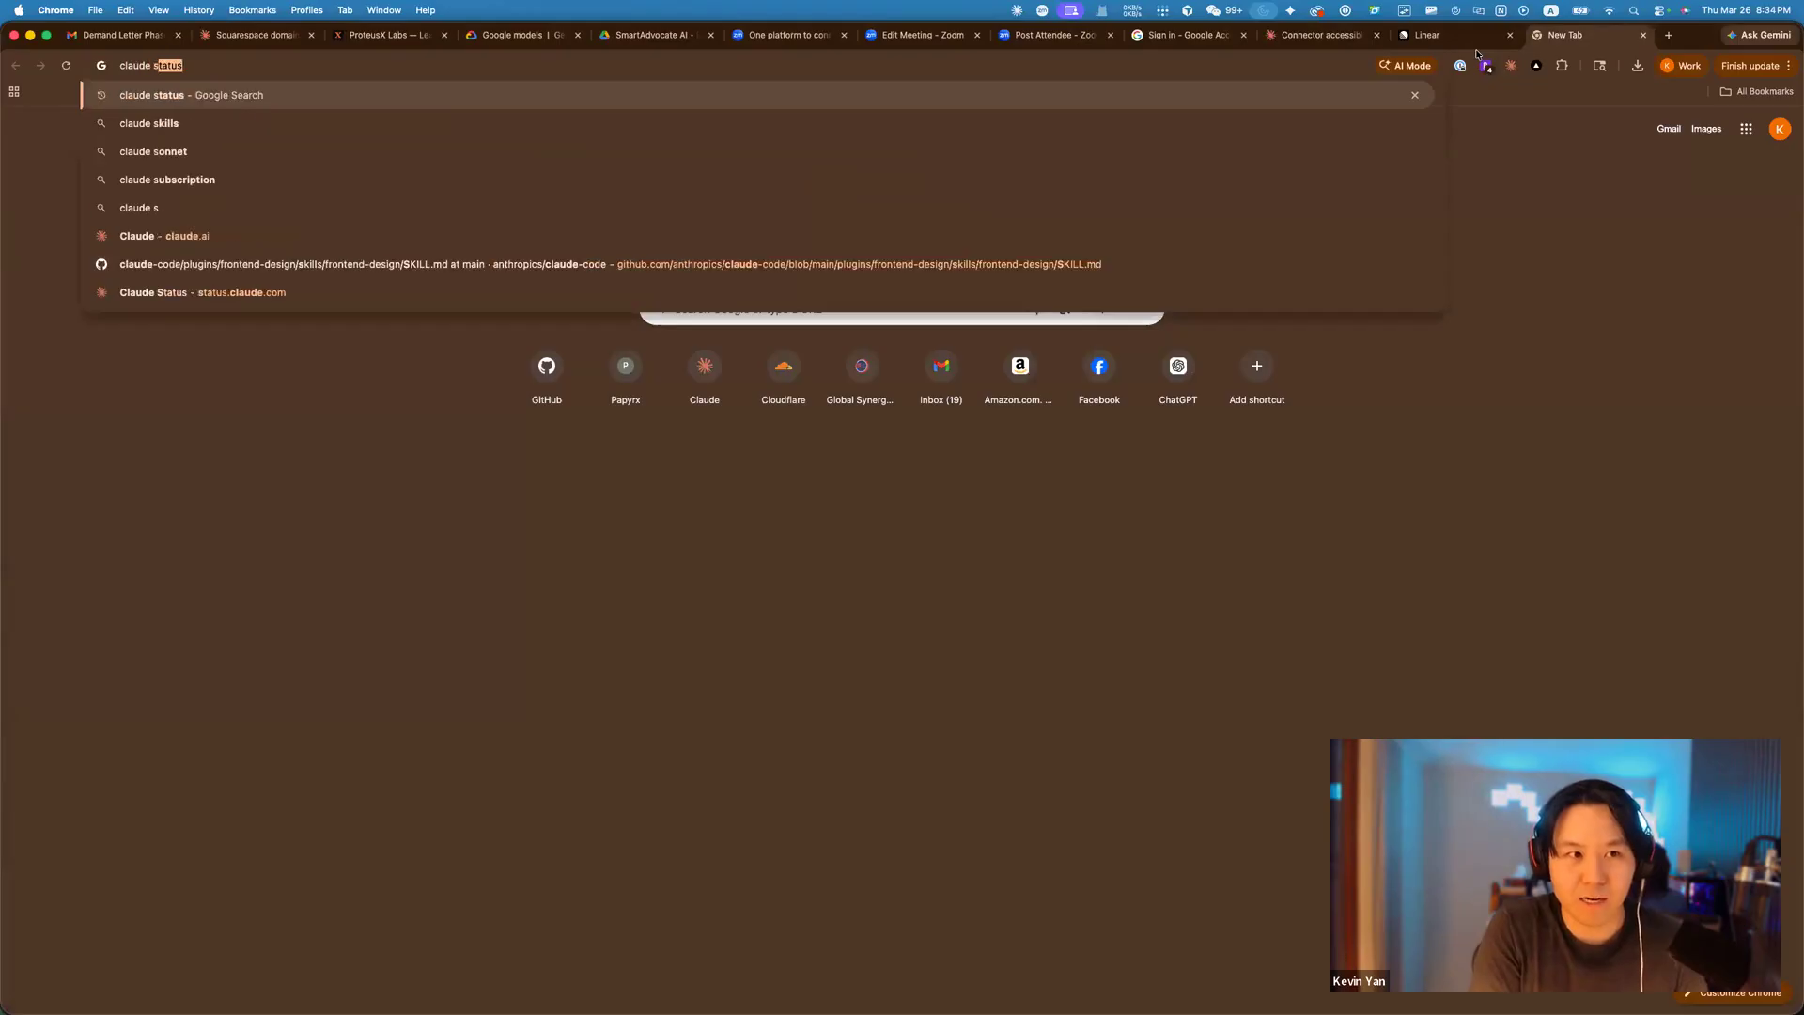
key("Return")
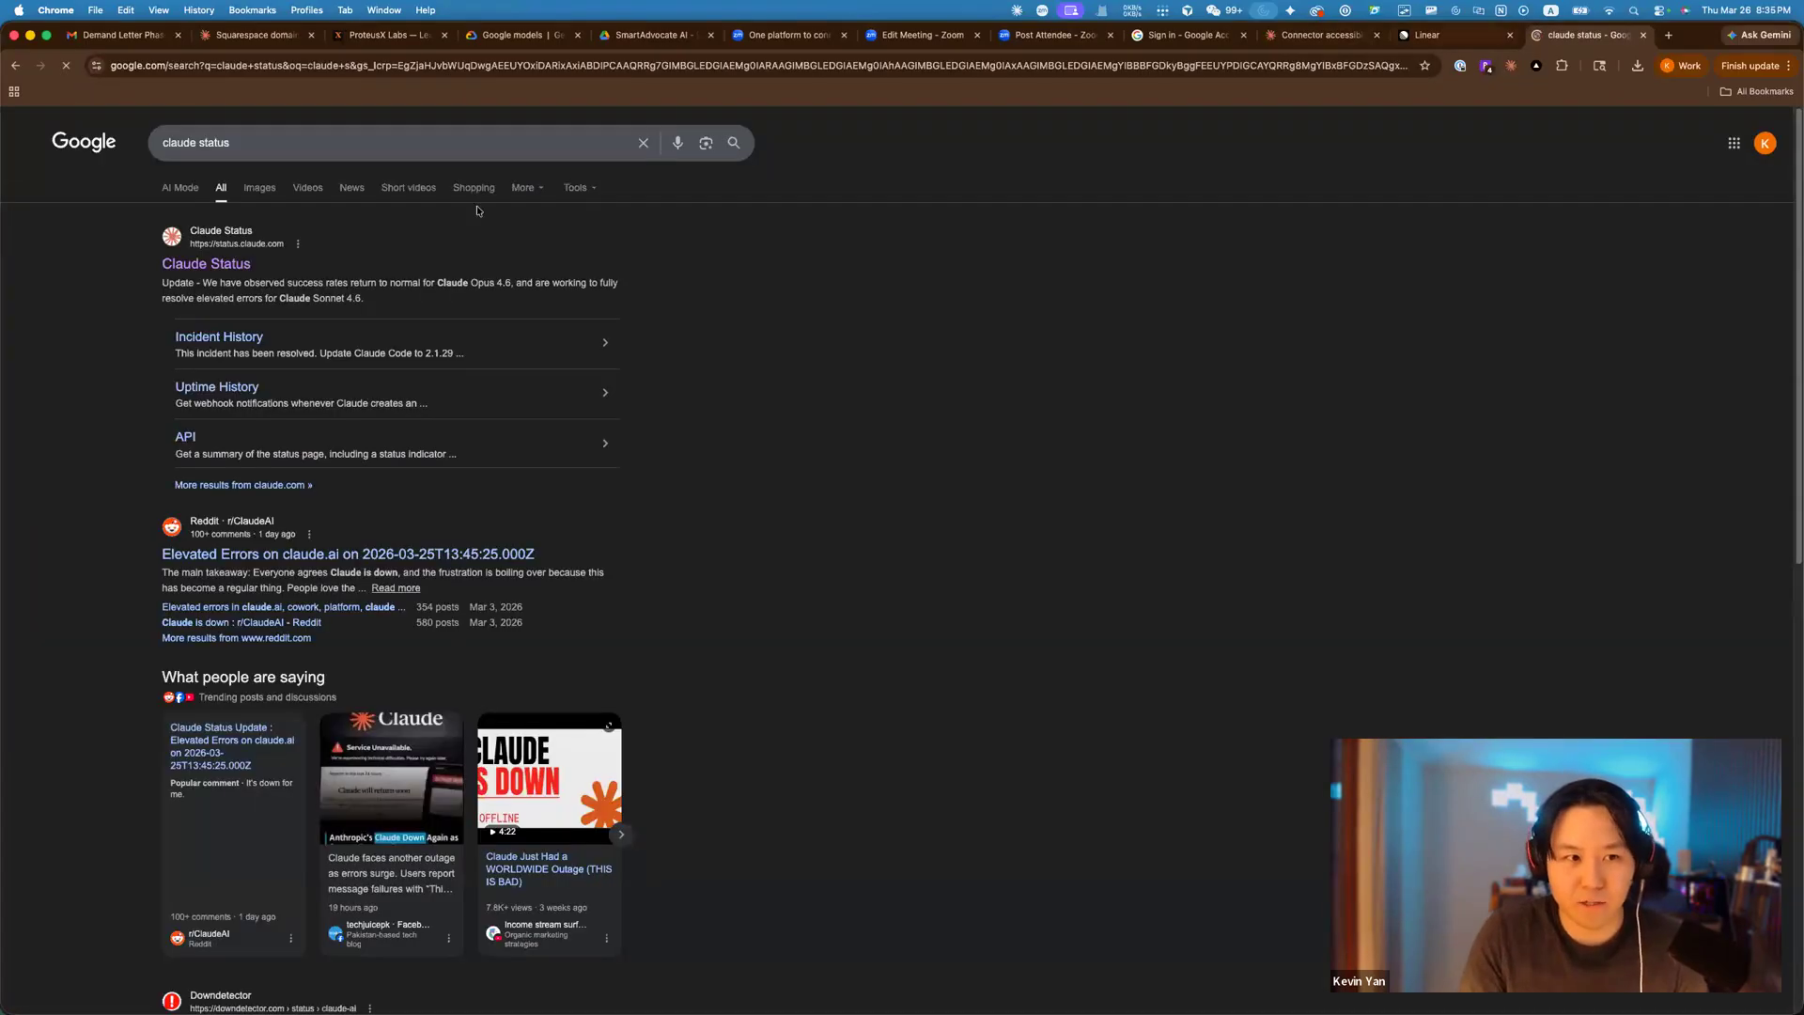
left_click(233, 261)
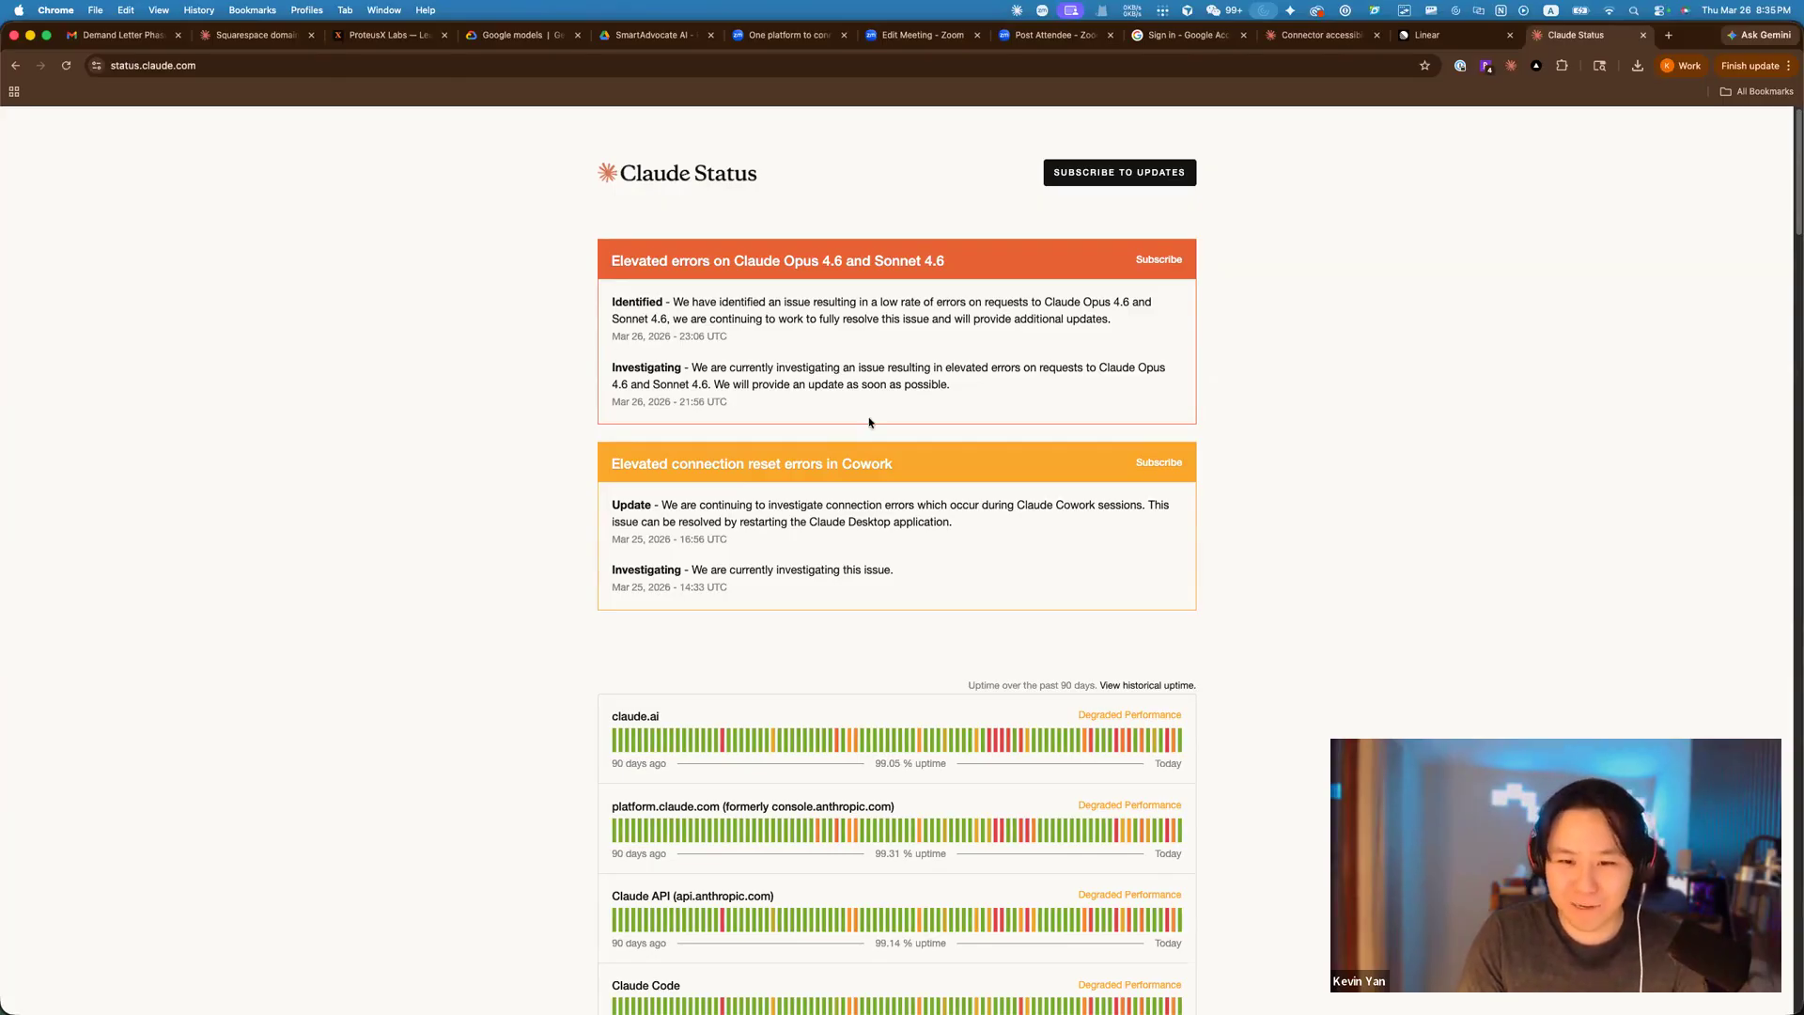
Review the current Claude incidents and the recent uptime history bars.
scroll(869, 422, "down", 3)
mouse_move(1088, 571)
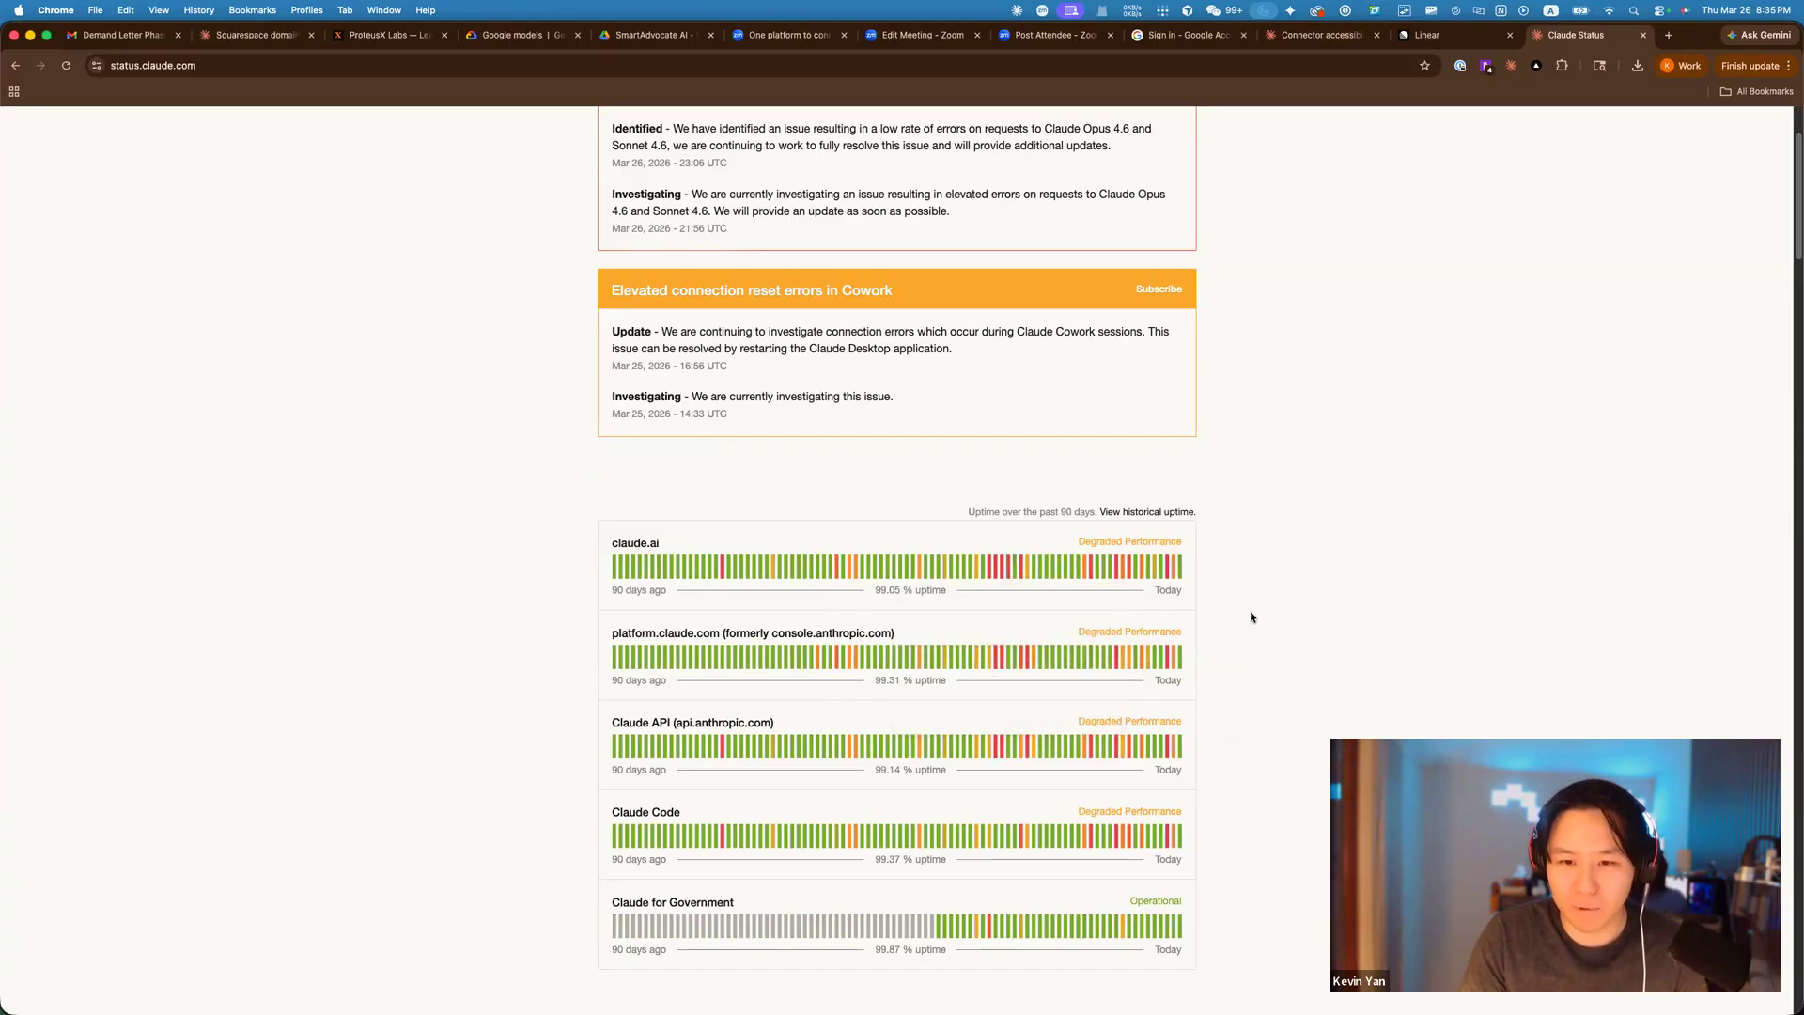
scroll(1222, 616, "up", 1)
mouse_move(1181, 599)
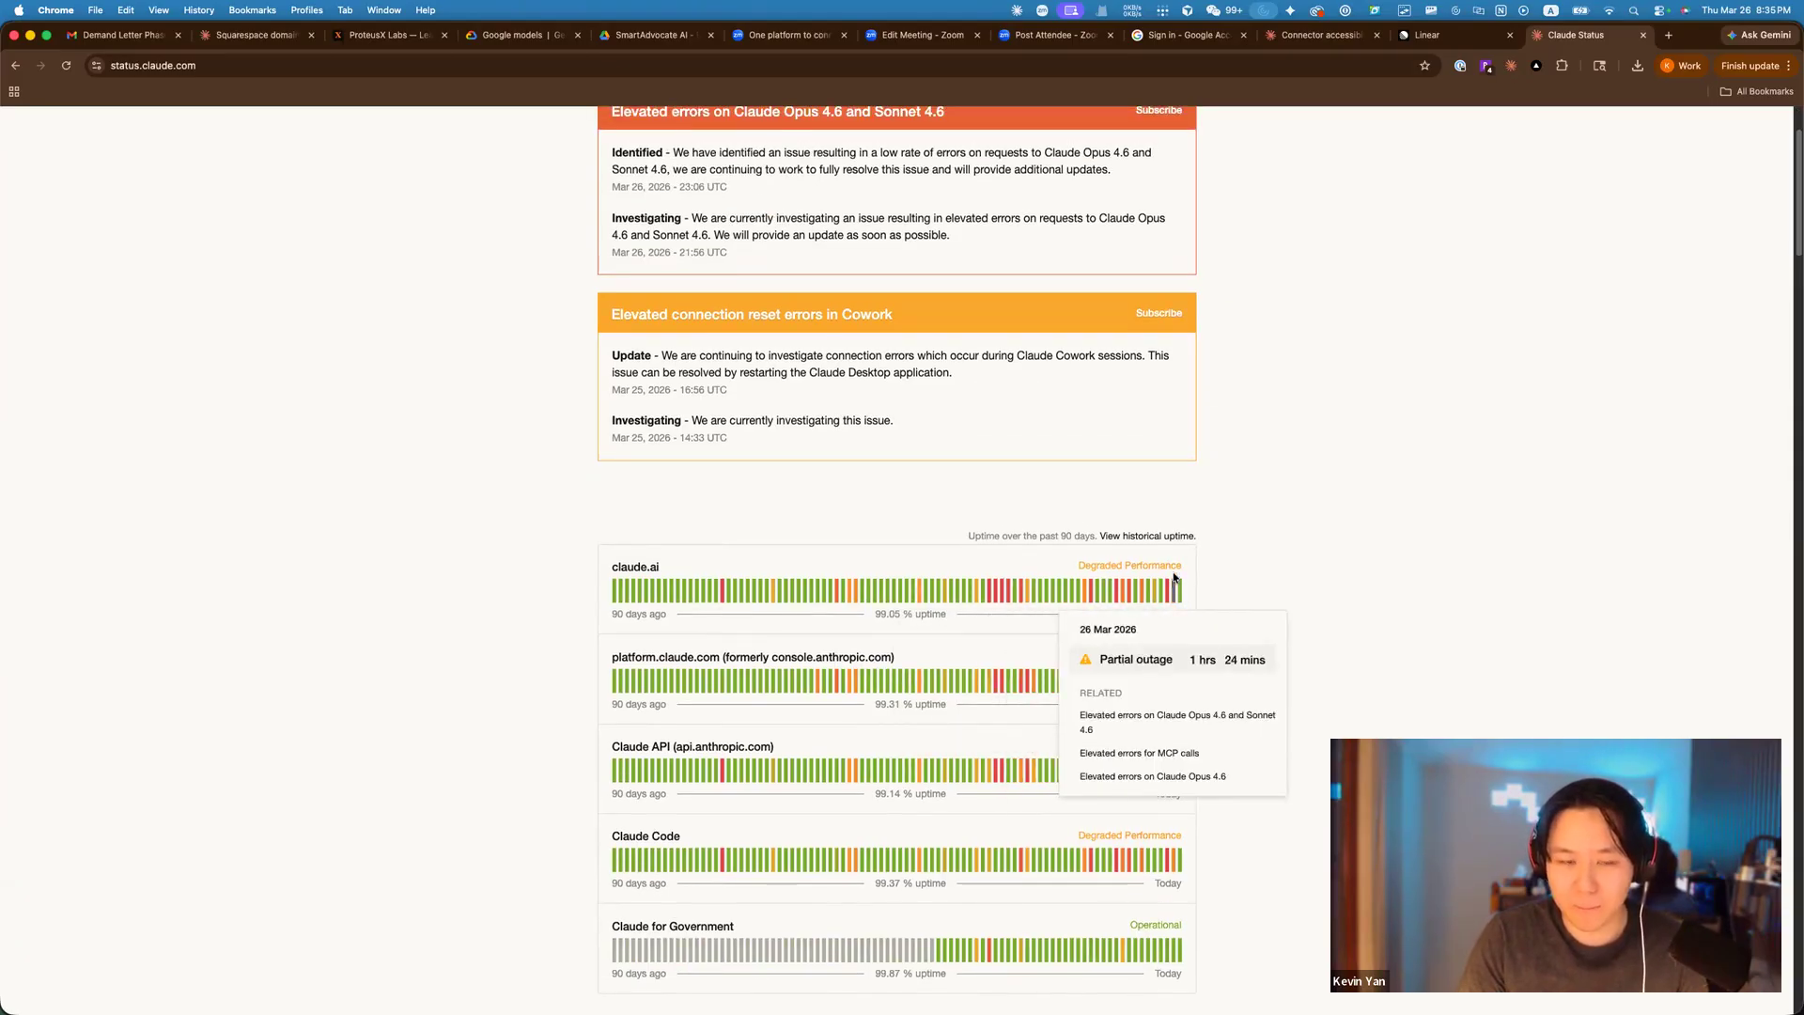
scroll(1168, 503, "up", 3)
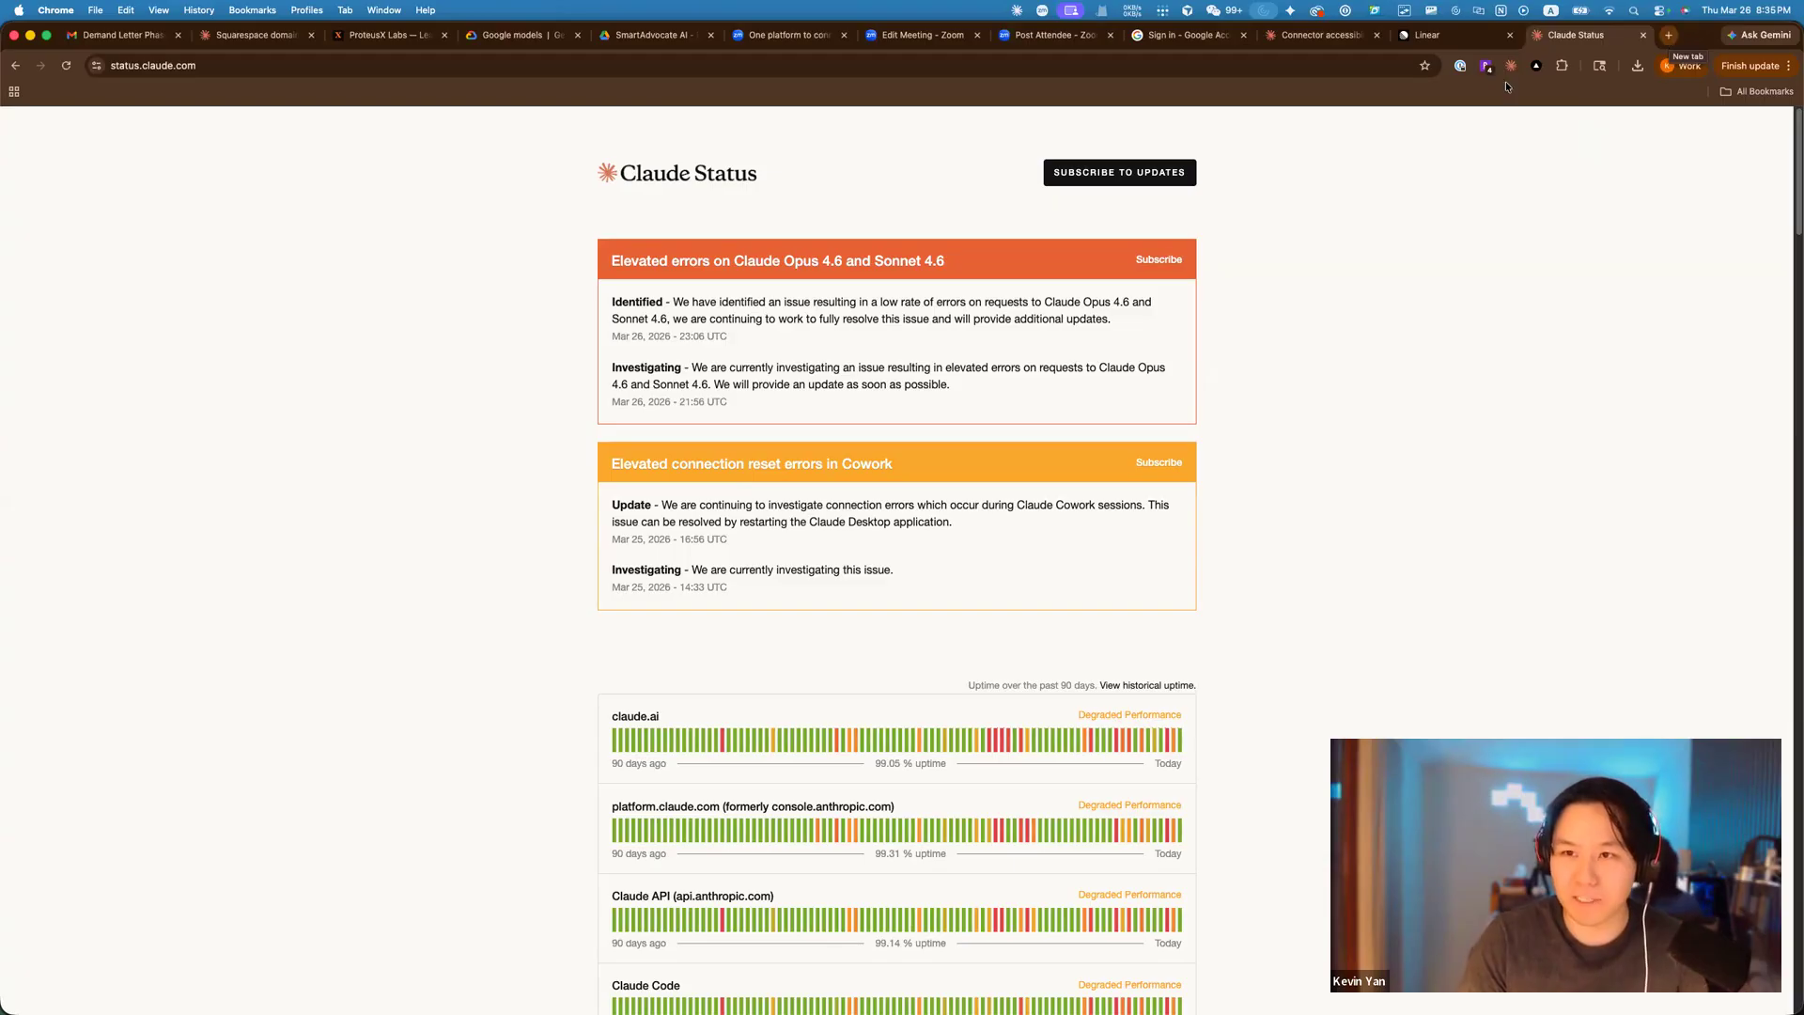
Back in the desktop app, always allow Claude to create the Gmail draft.
key("super+Tab")
scroll(1175, 507, "down", 15)
left_click(794, 535)
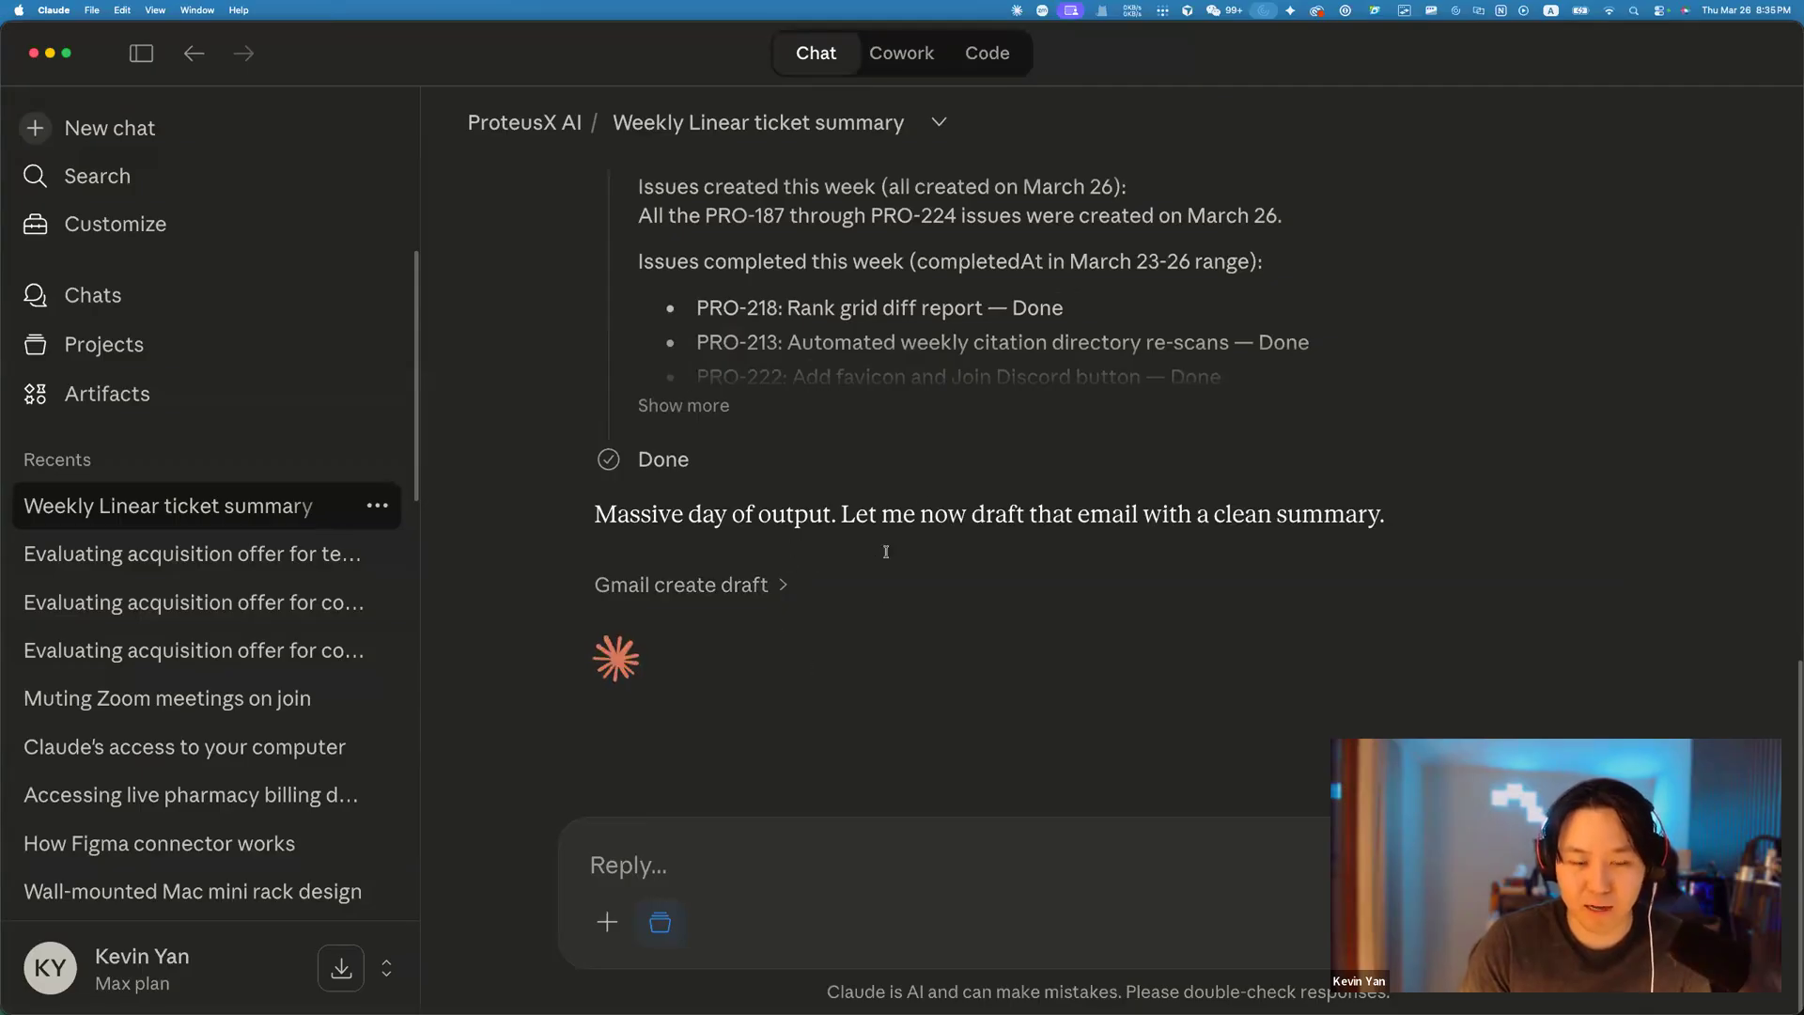
Expand the full list of tickets completed this week and scroll through them.
scroll(799, 489, "up", 5)
scroll(710, 425, "down", 5)
scroll(697, 439, "up", 2)
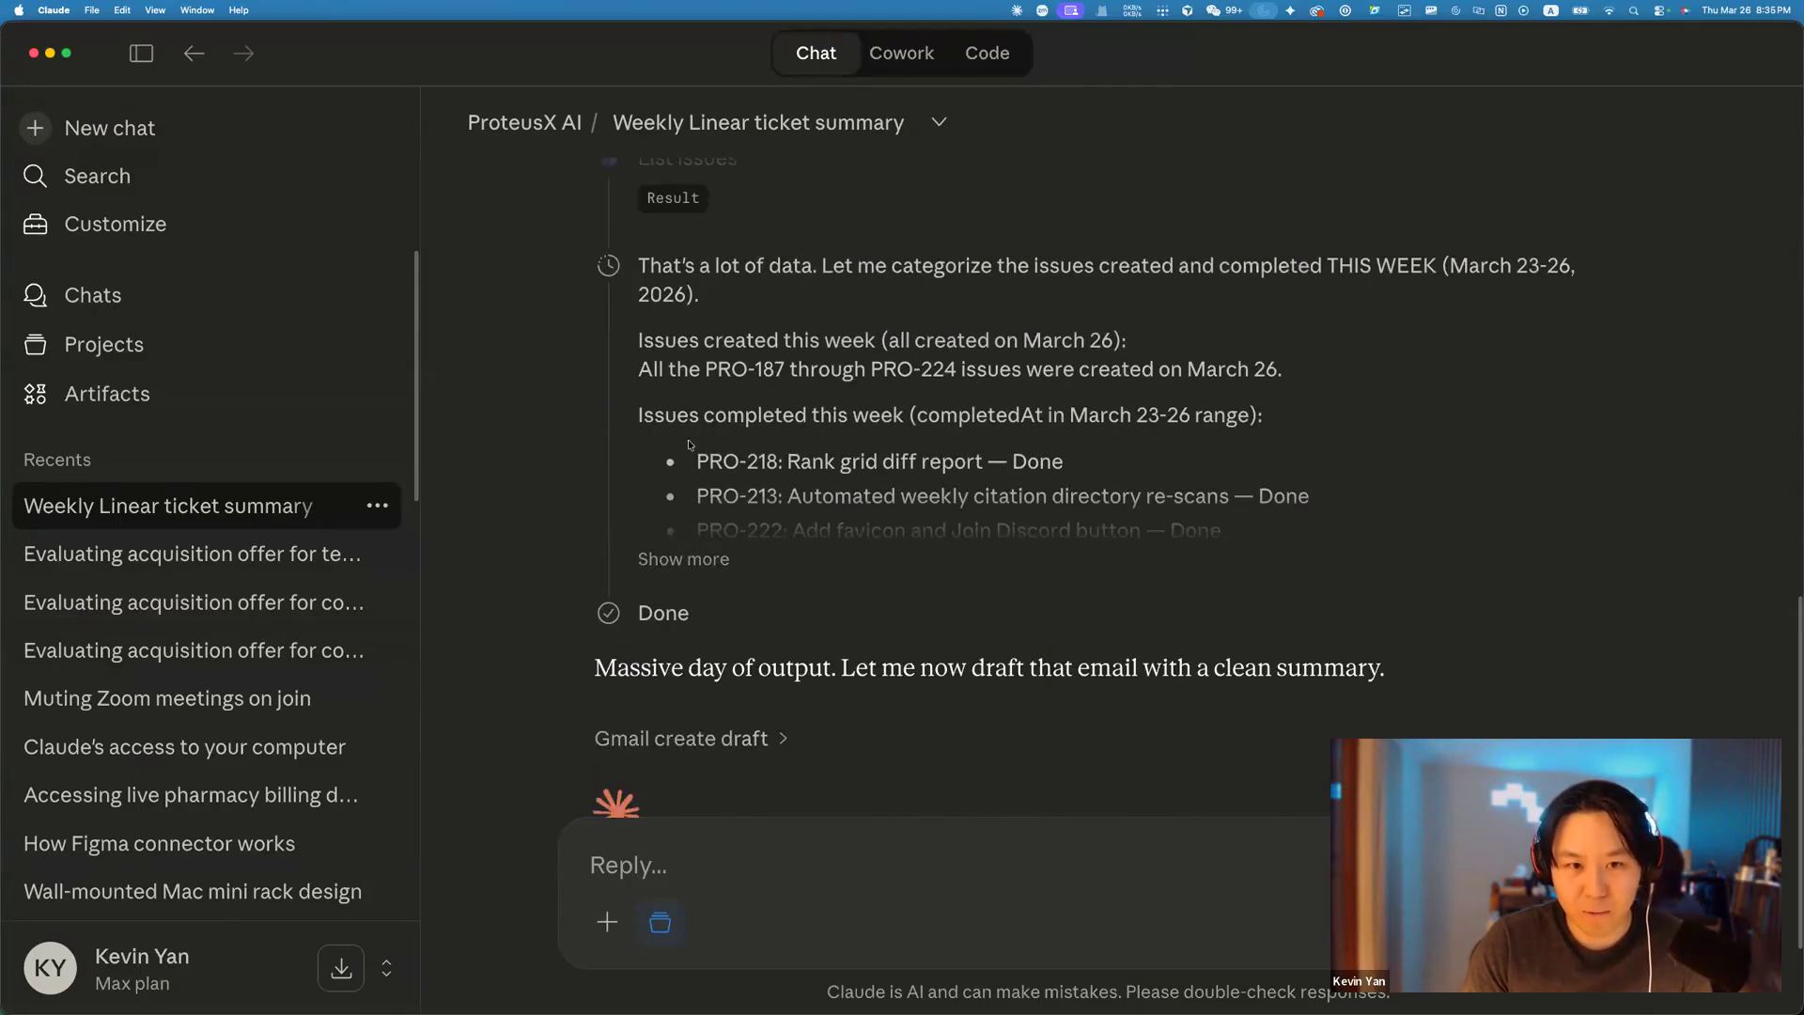
left_click(698, 559)
scroll(768, 327, "up", 4)
scroll(661, 432, "down", 2)
scroll(661, 432, "down", 3)
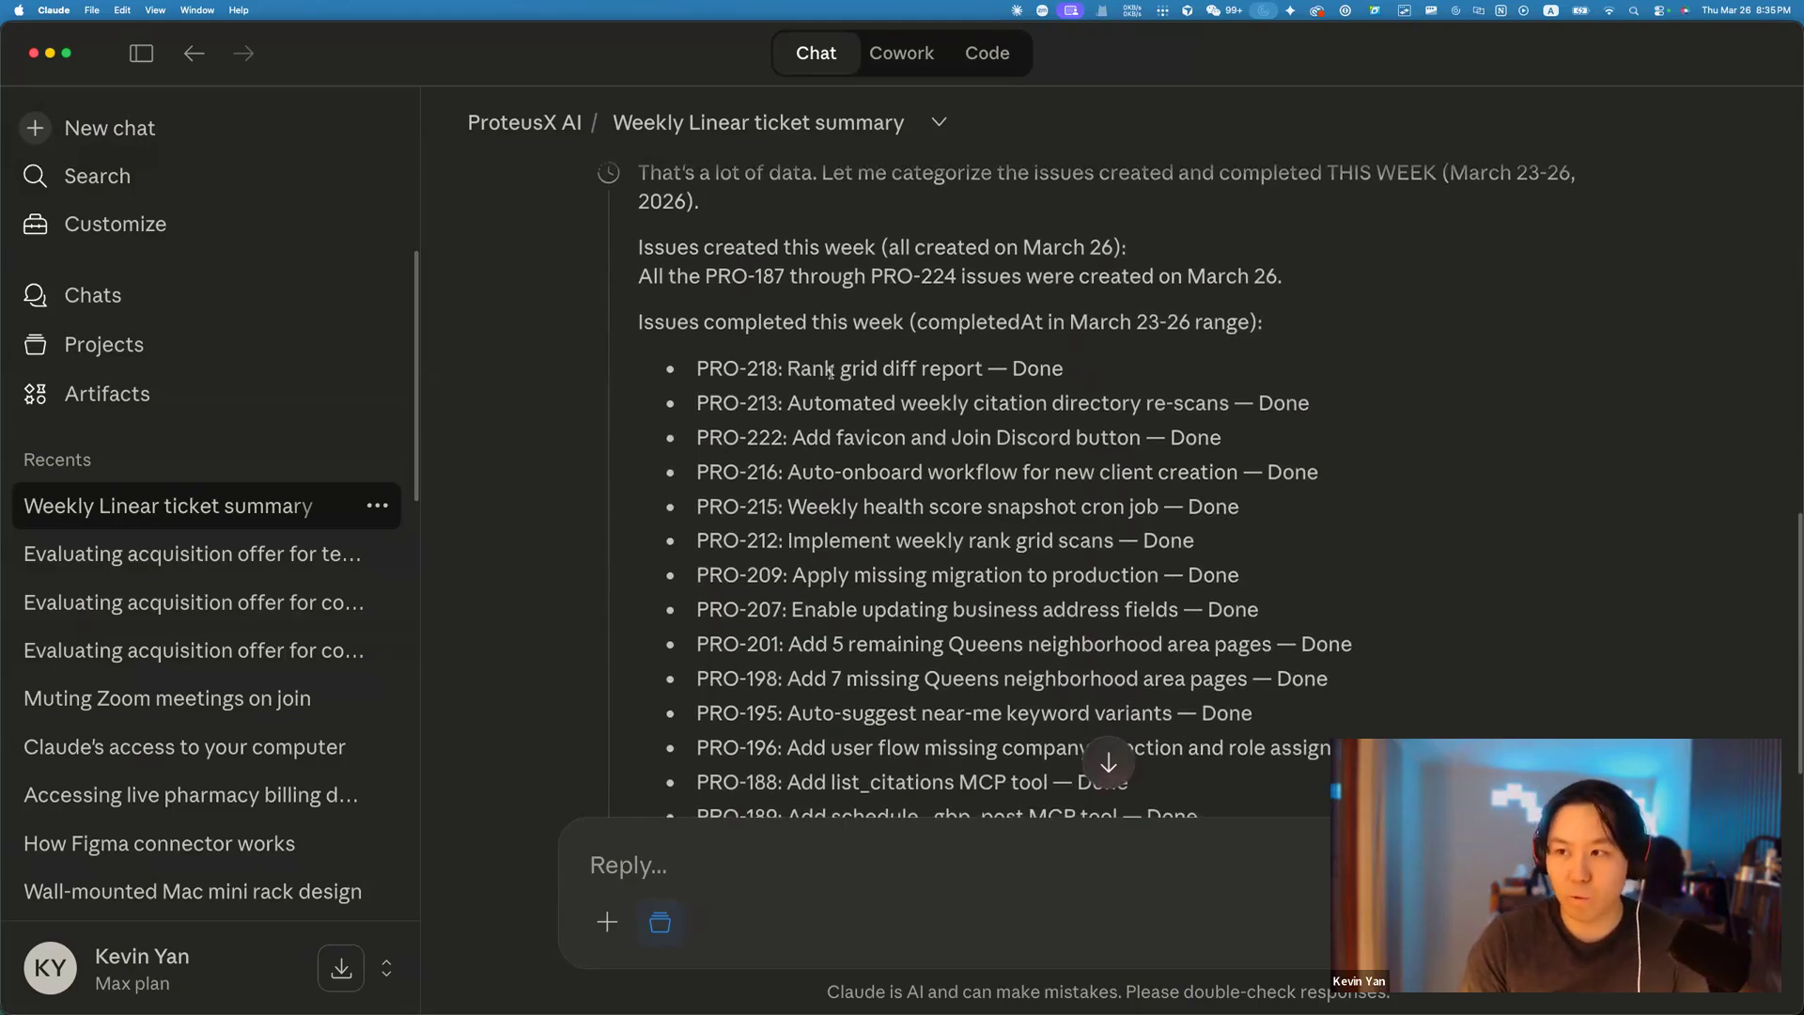
scroll(837, 385, "down", 1)
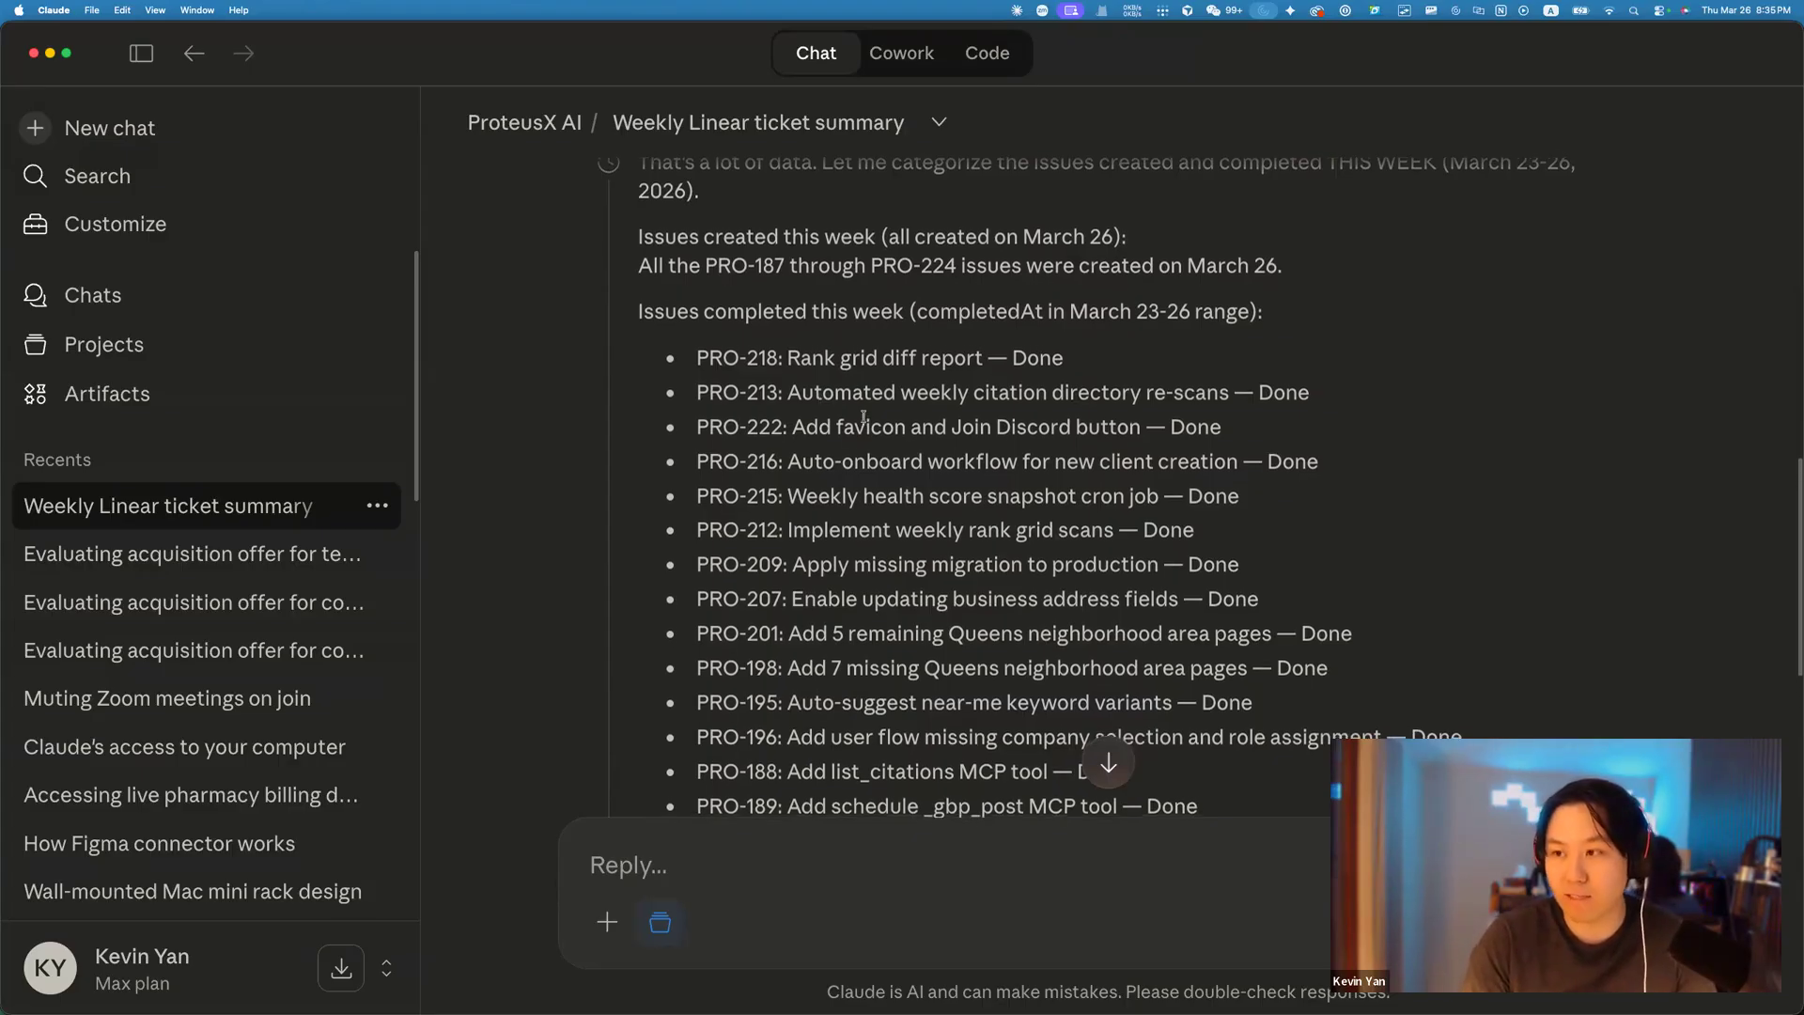
scroll(865, 421, "down", 1)
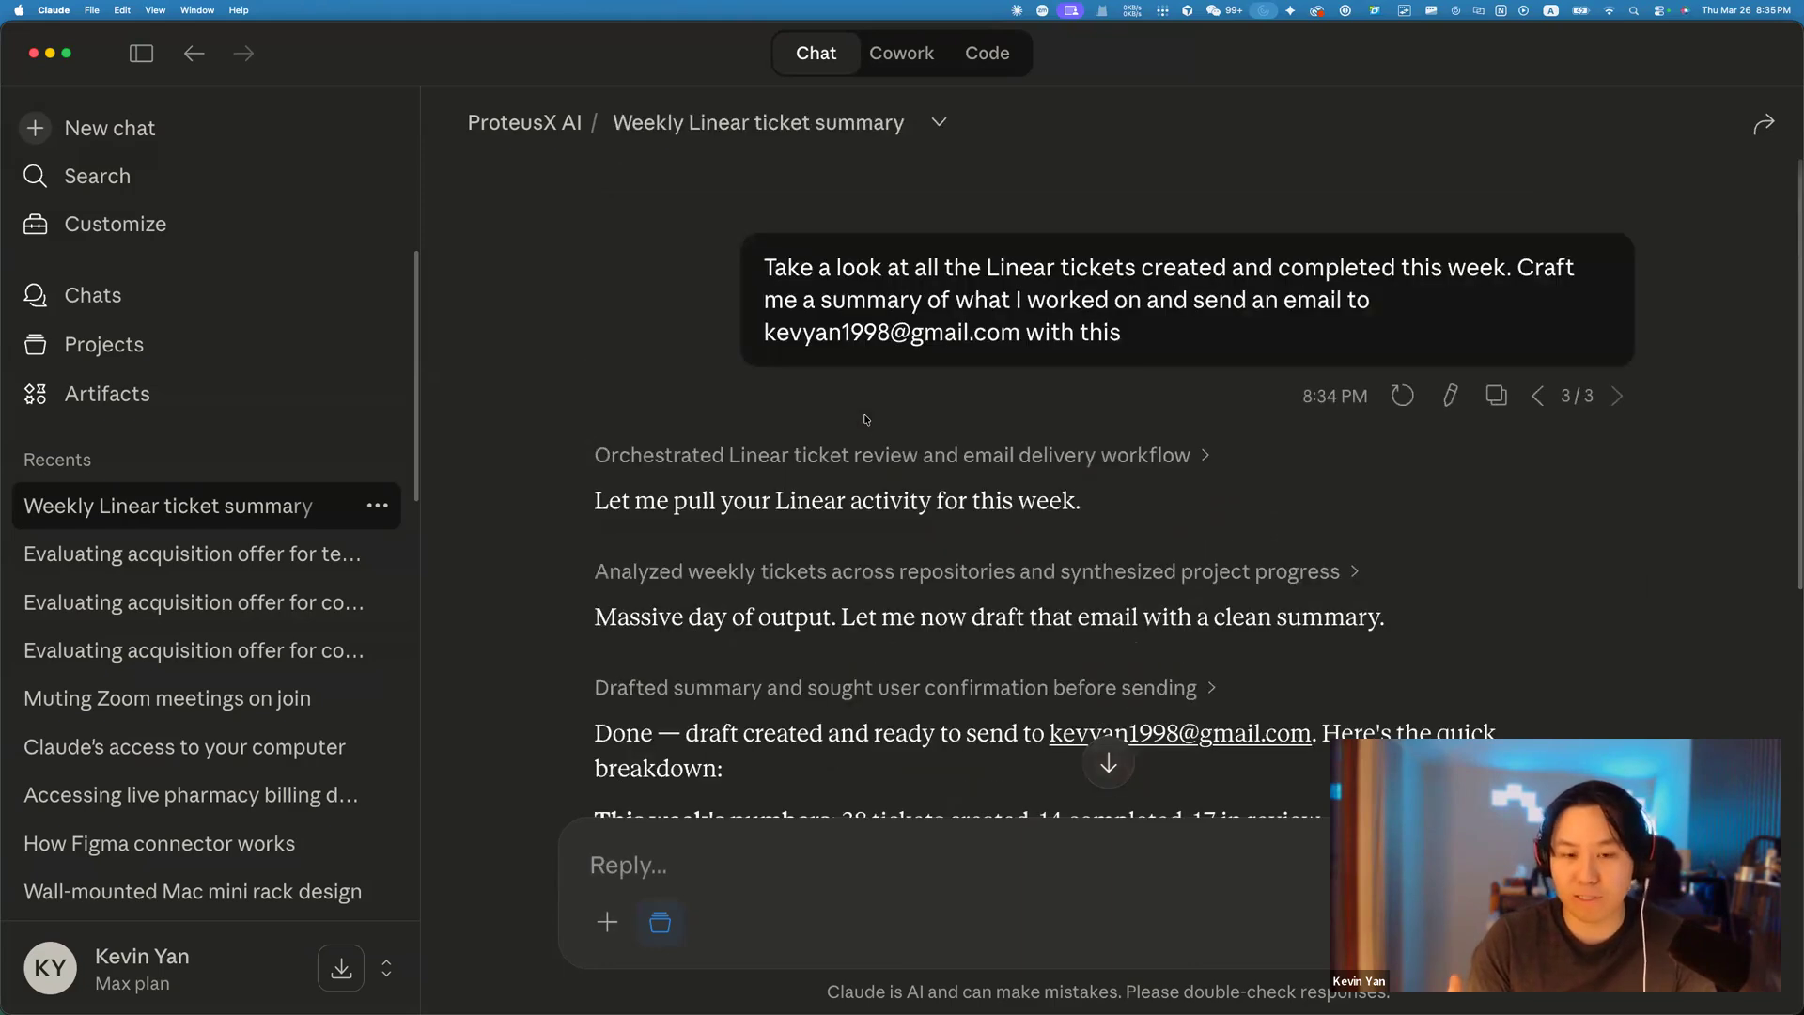
scroll(974, 451, "down", 1)
scroll(975, 451, "down", 8)
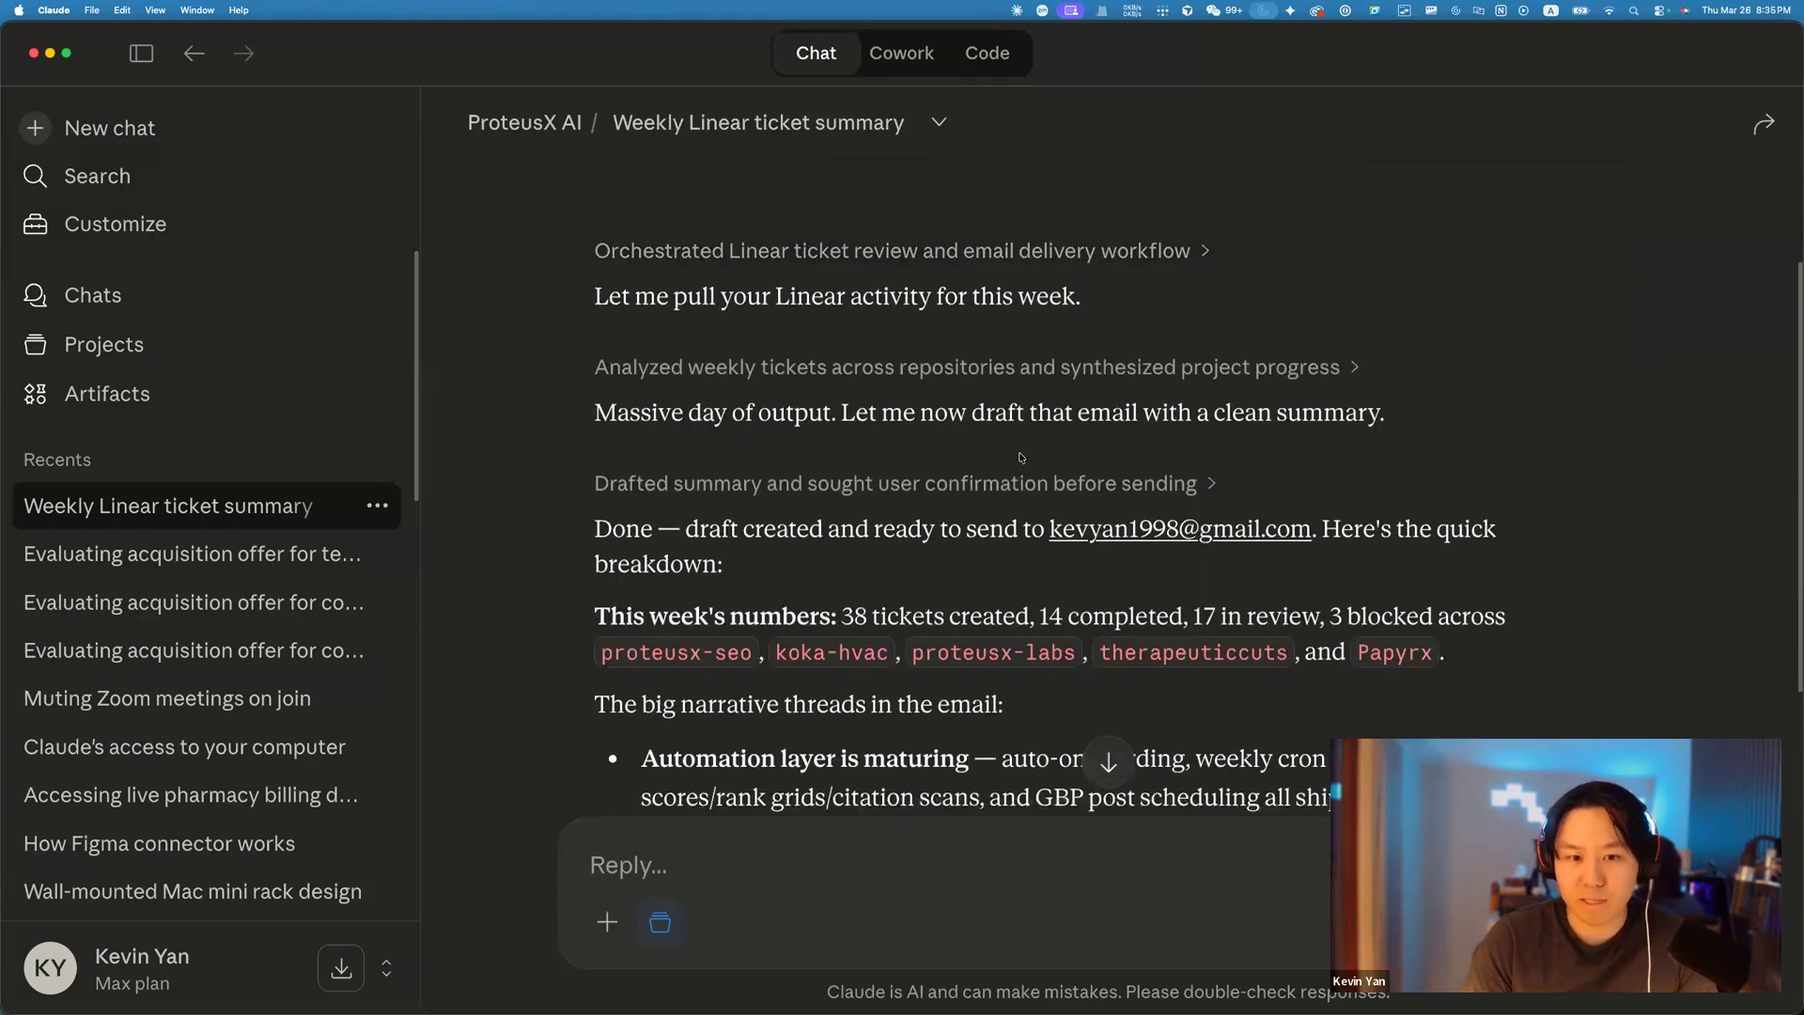
scroll(1026, 448, "up", 7)
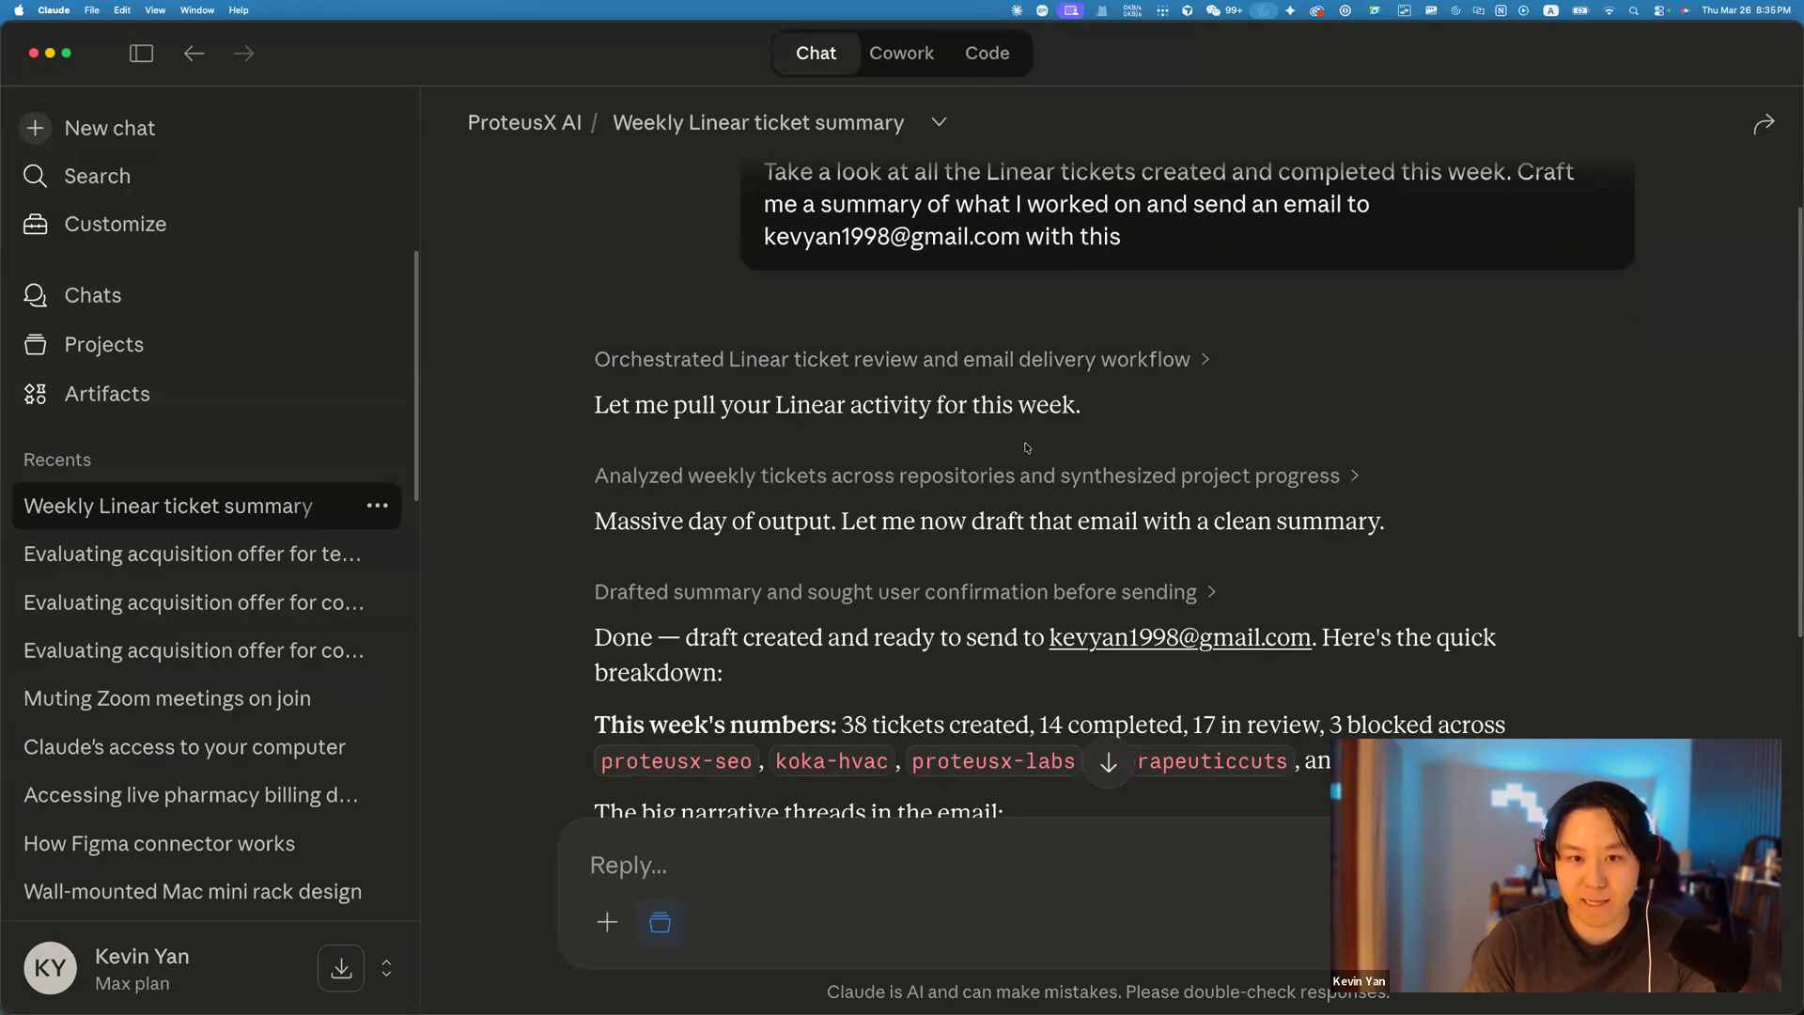
scroll(805, 511, "down", 1)
left_click(898, 347)
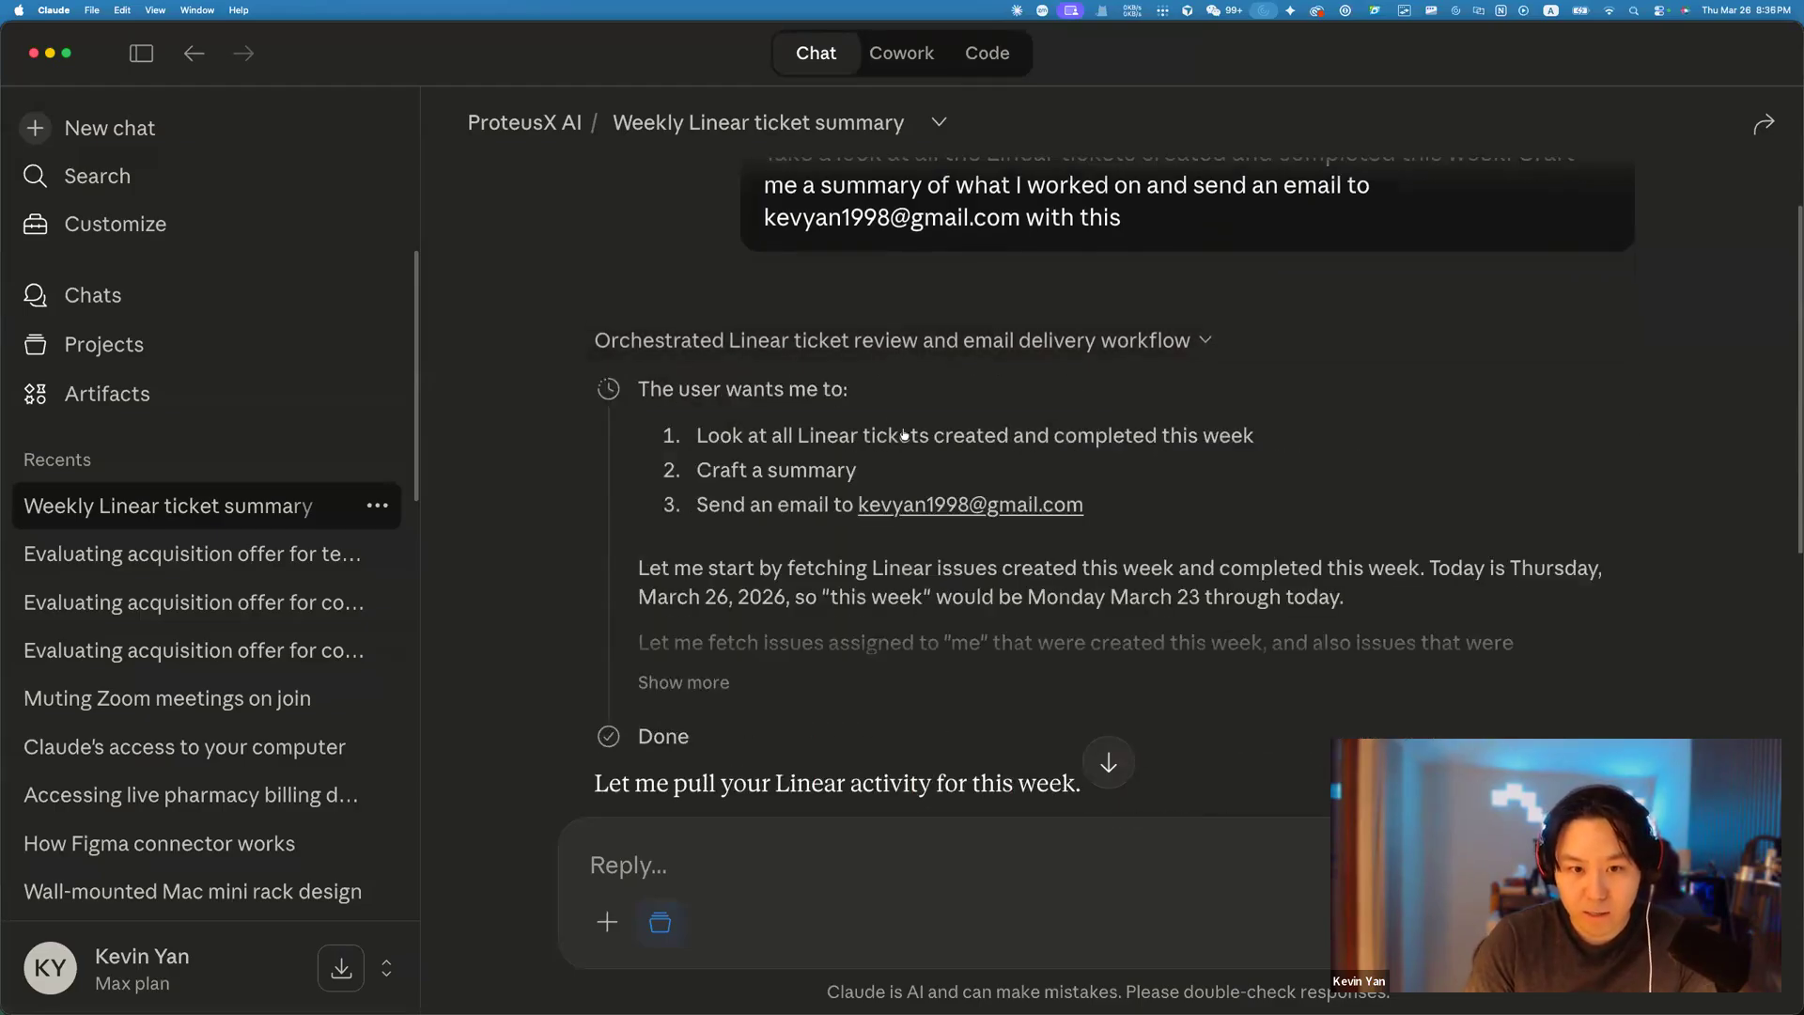
scroll(904, 434, "down", 5)
left_click(825, 407)
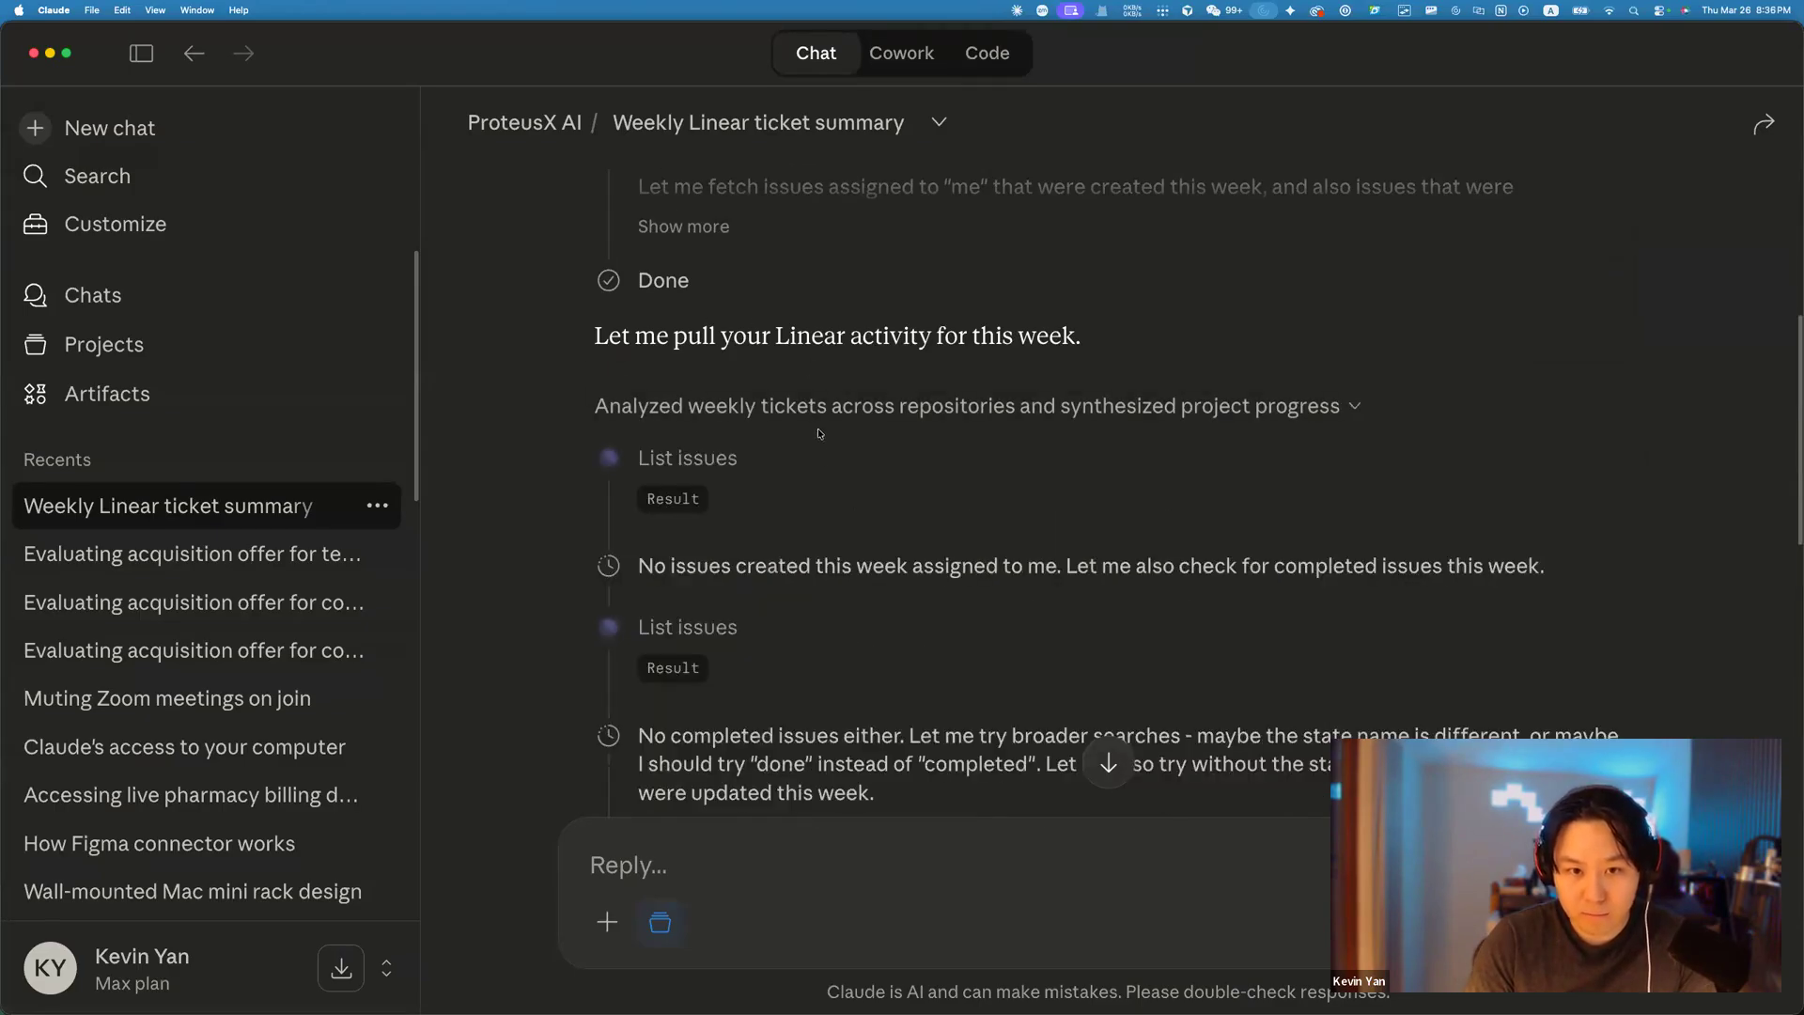
scroll(743, 437, "down", 5)
scroll(748, 442, "up", 2)
left_click(684, 584)
scroll(939, 508, "down", 4)
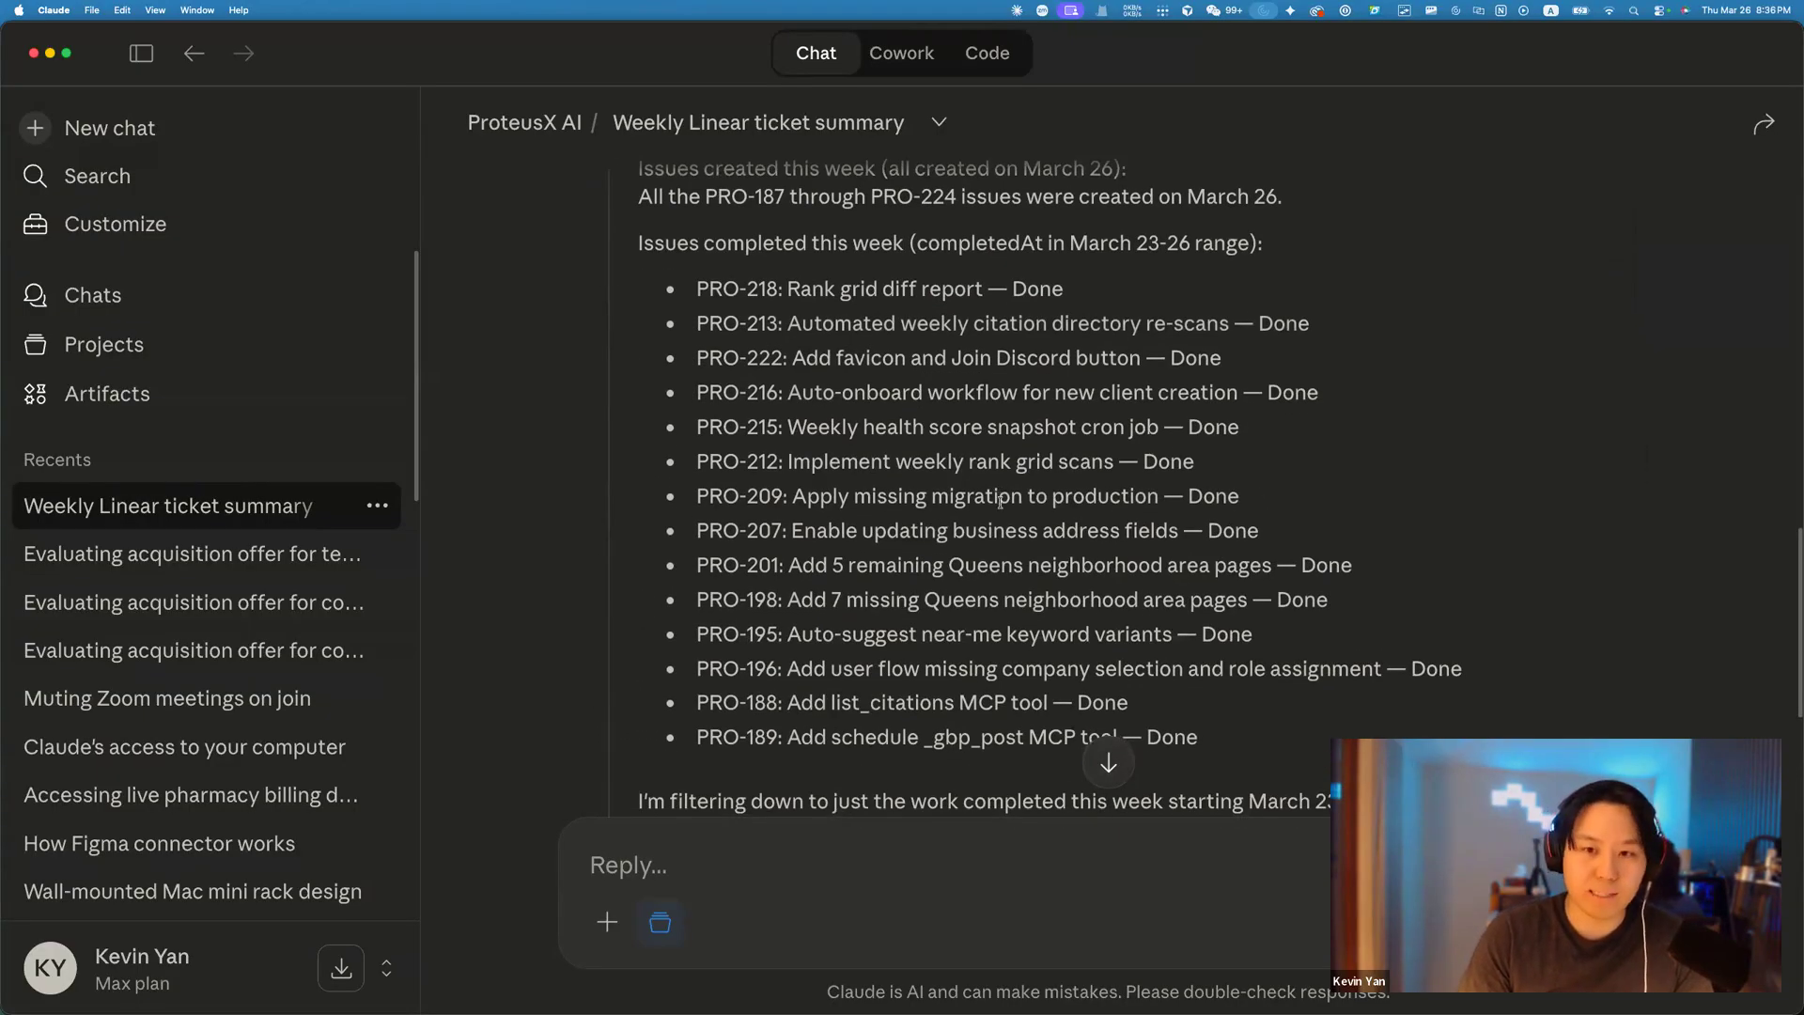
scroll(999, 500, "down", 1)
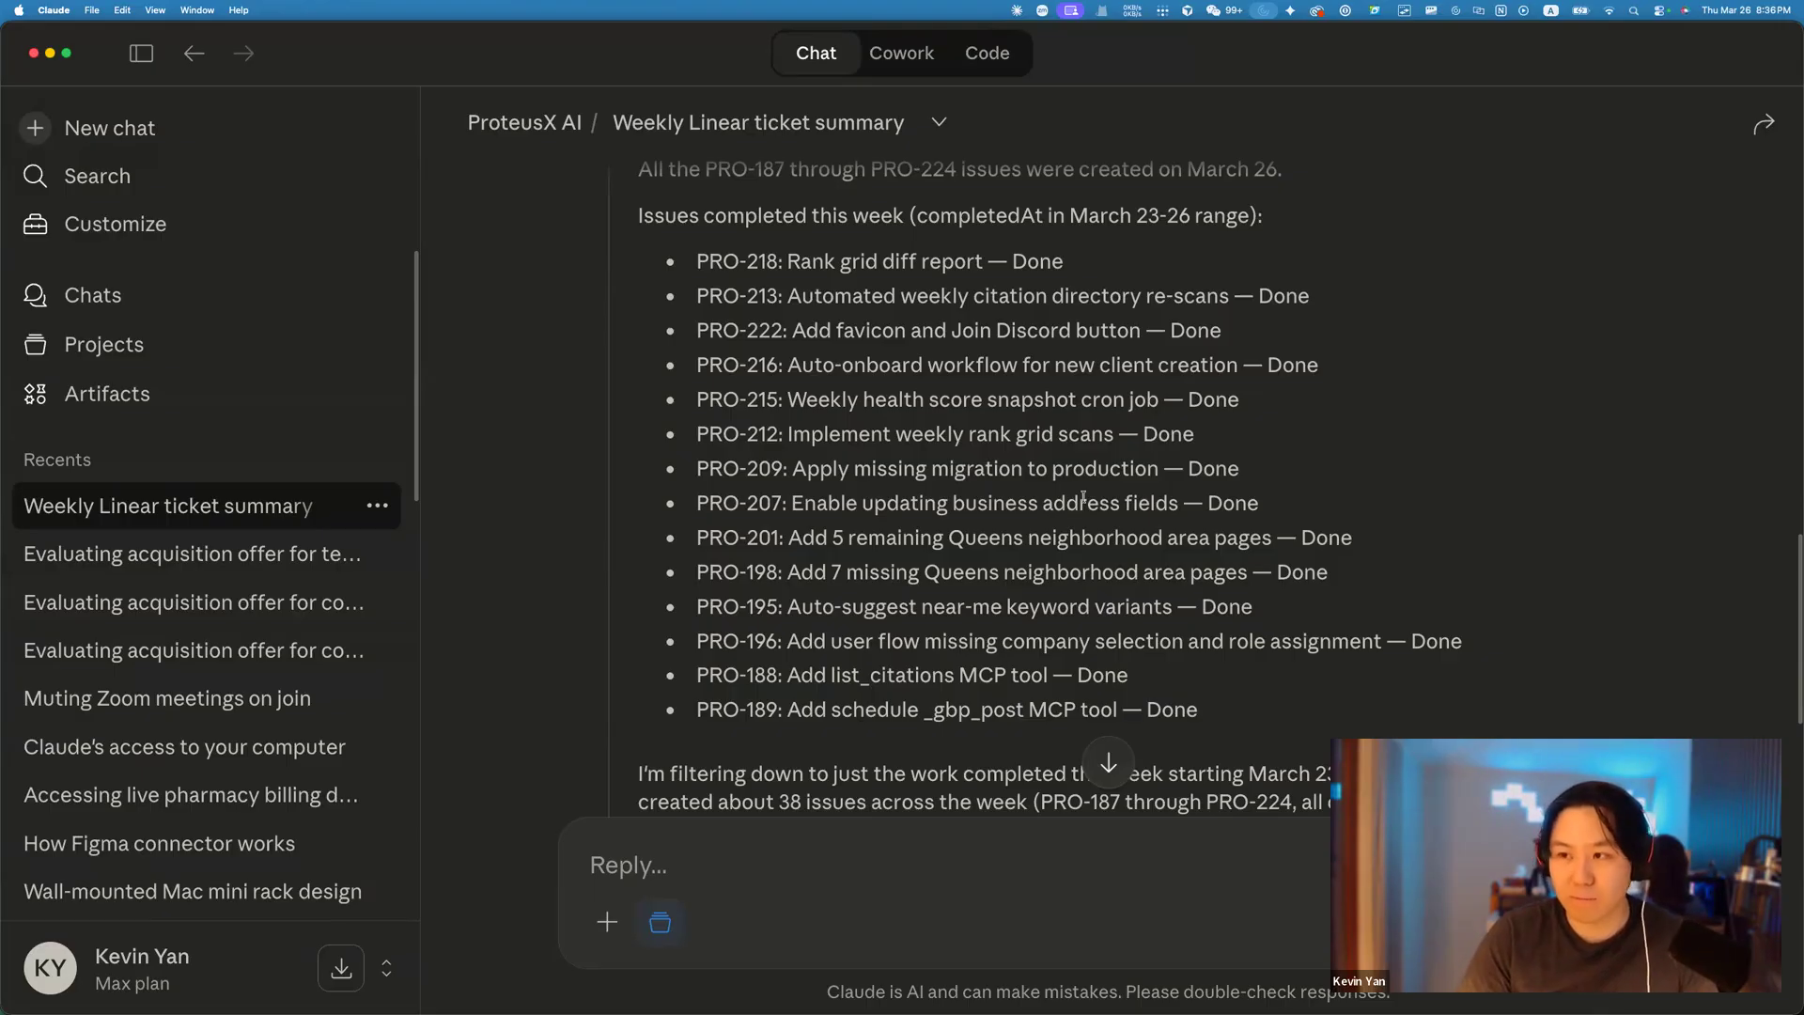
scroll(1087, 562, "down", 2)
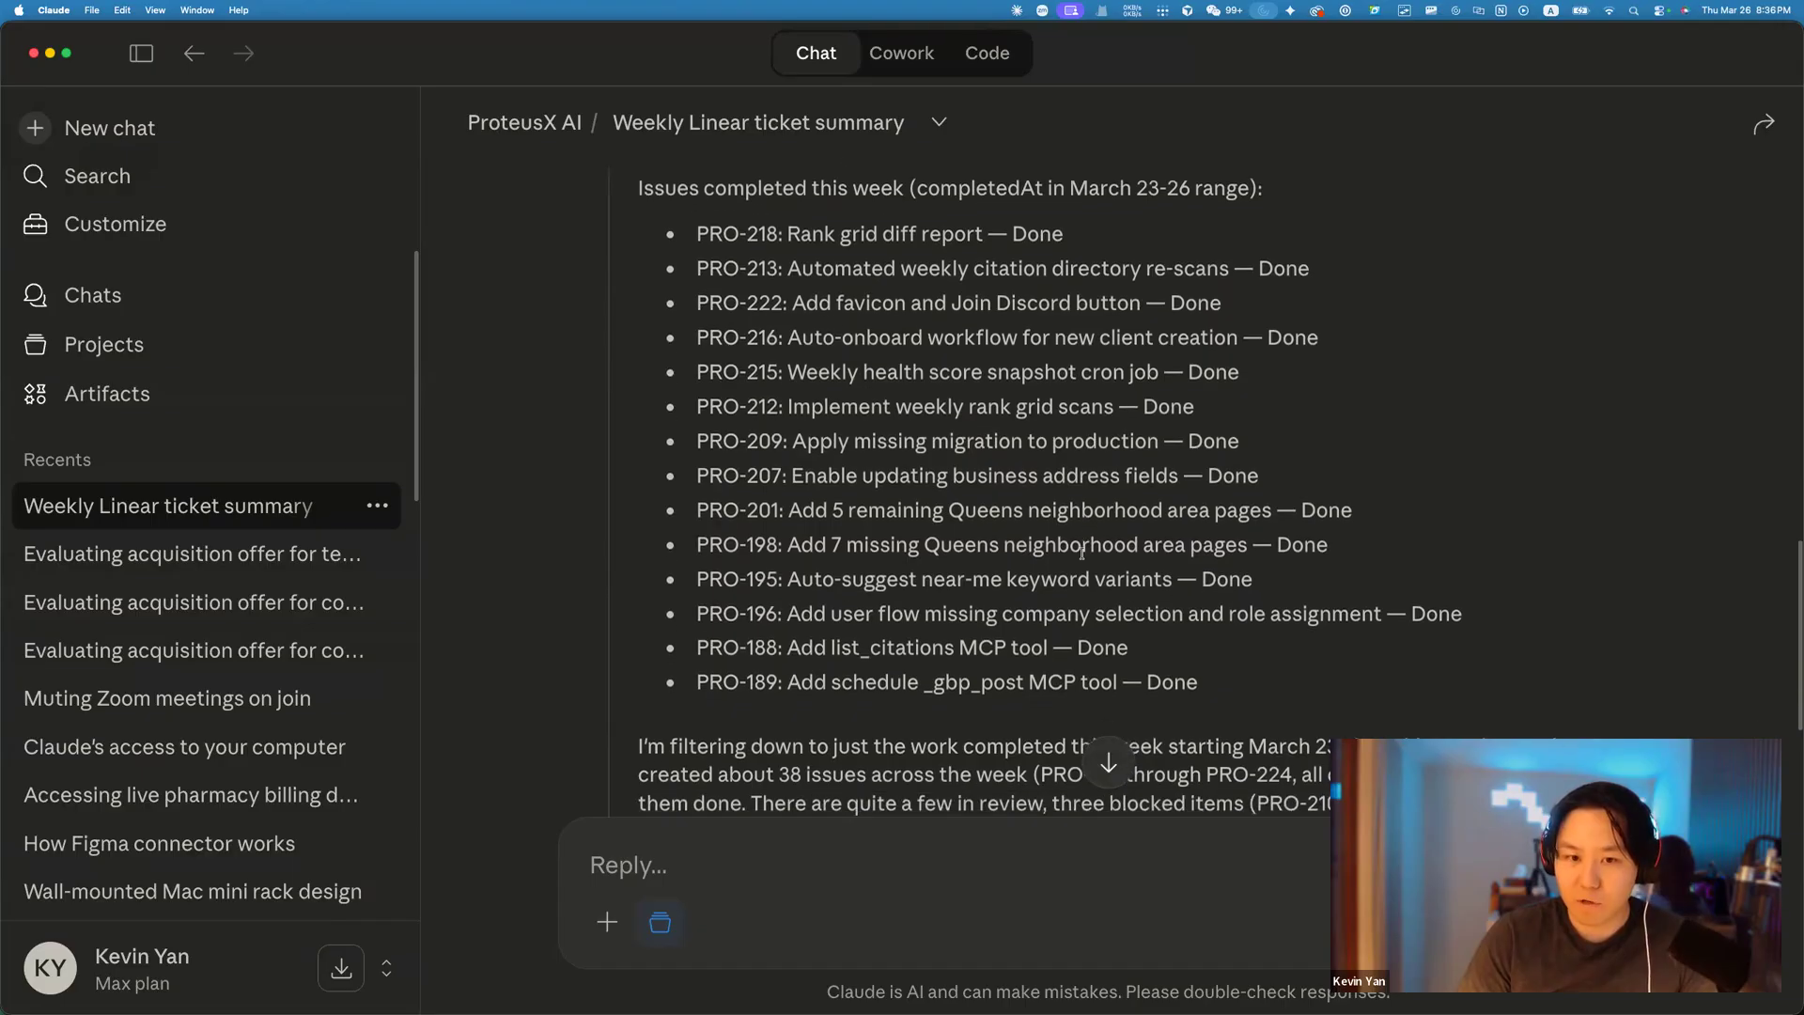
scroll(1085, 557, "up", 5)
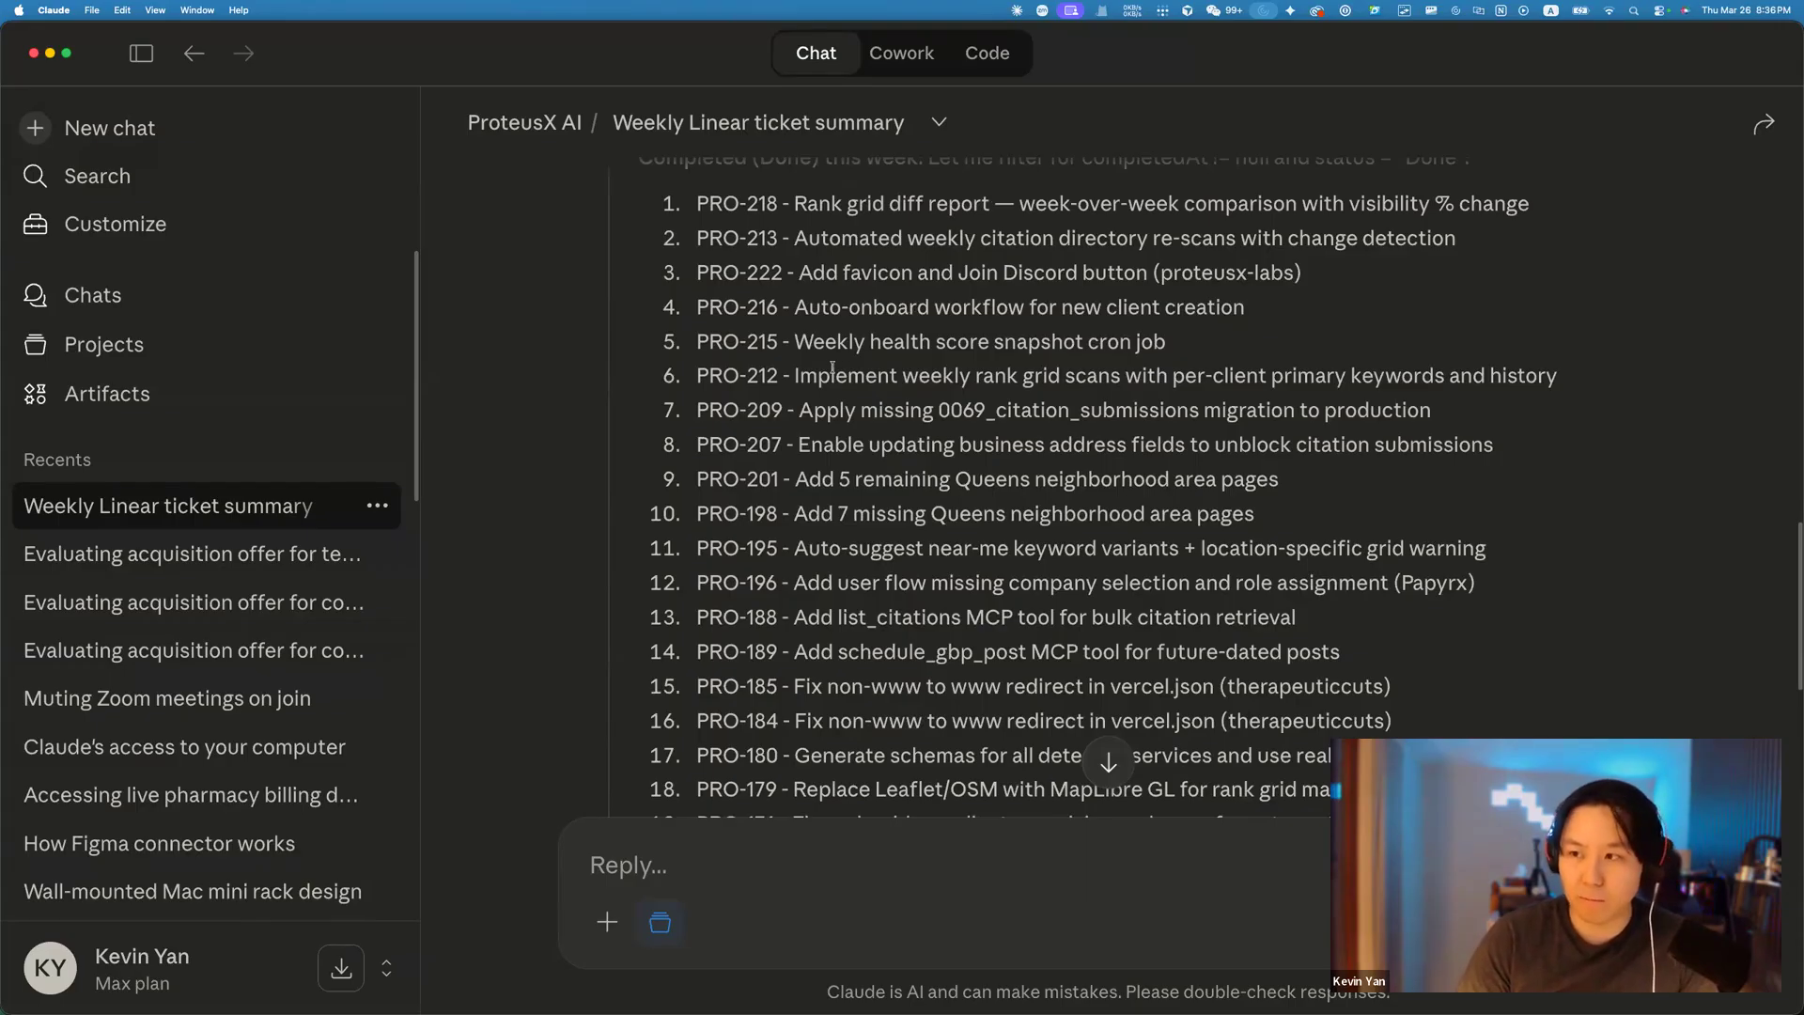
scroll(822, 365, "down", 3)
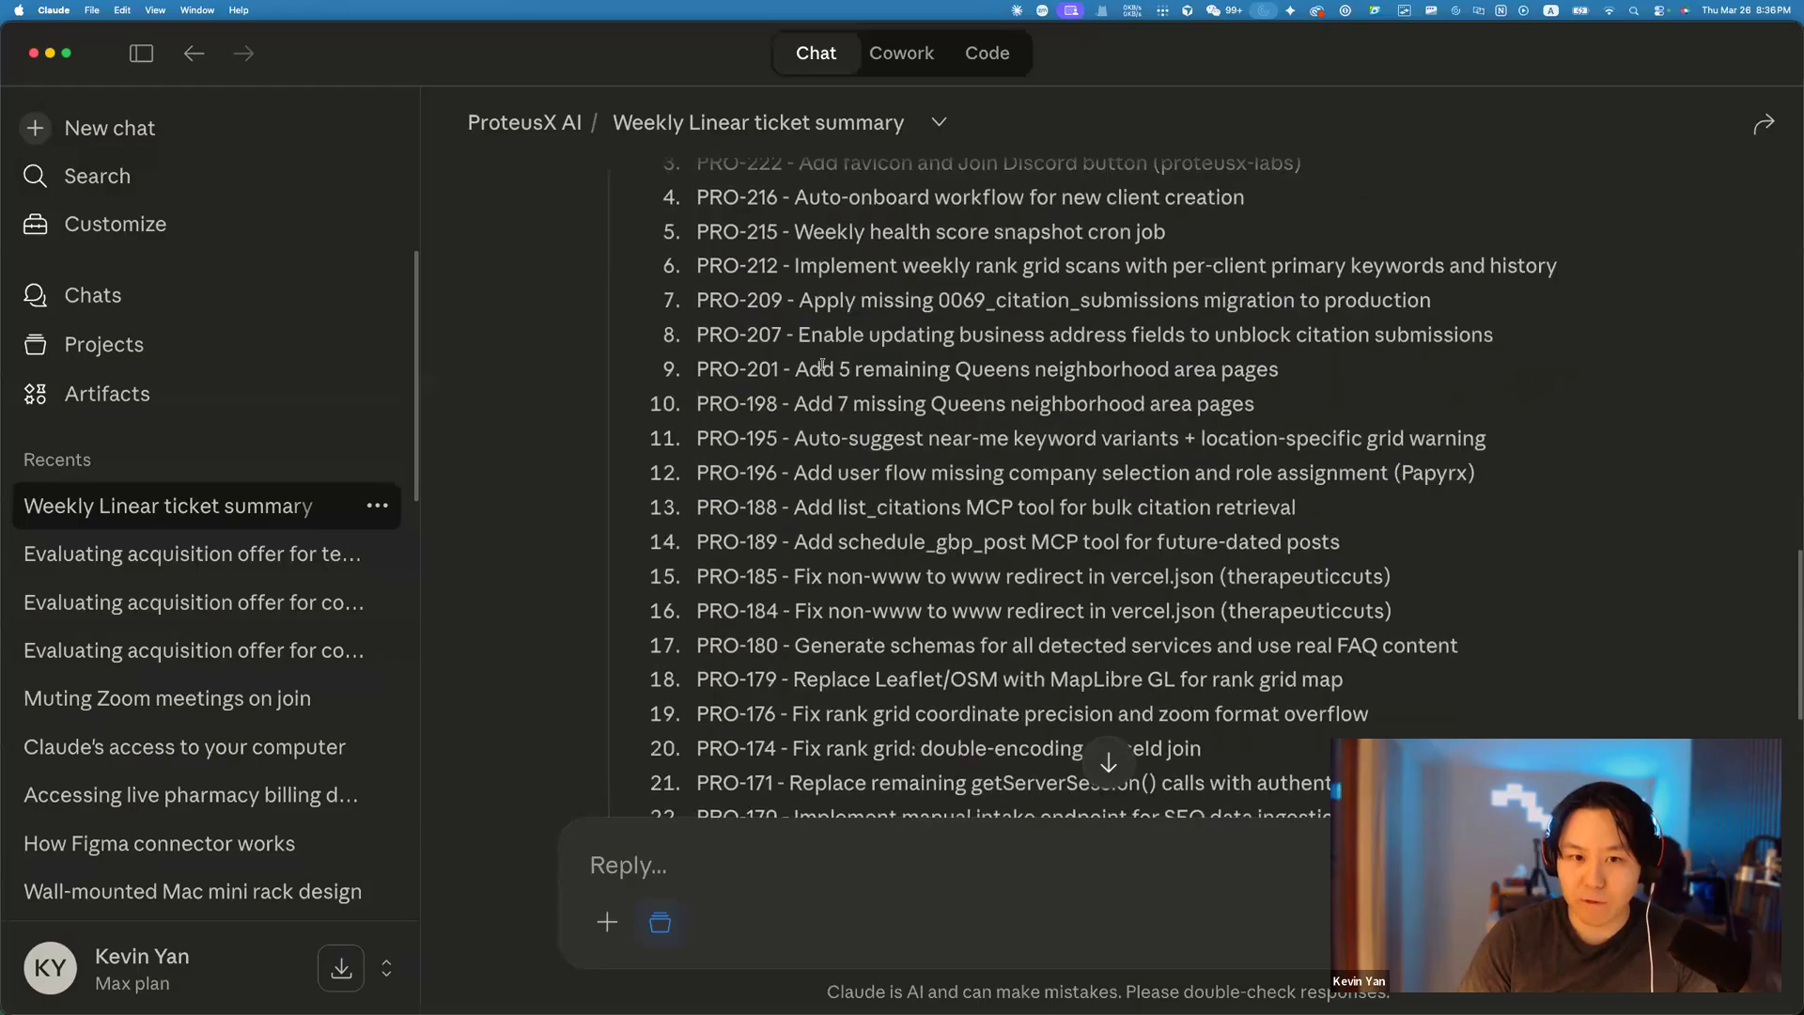
scroll(825, 395, "down", 5)
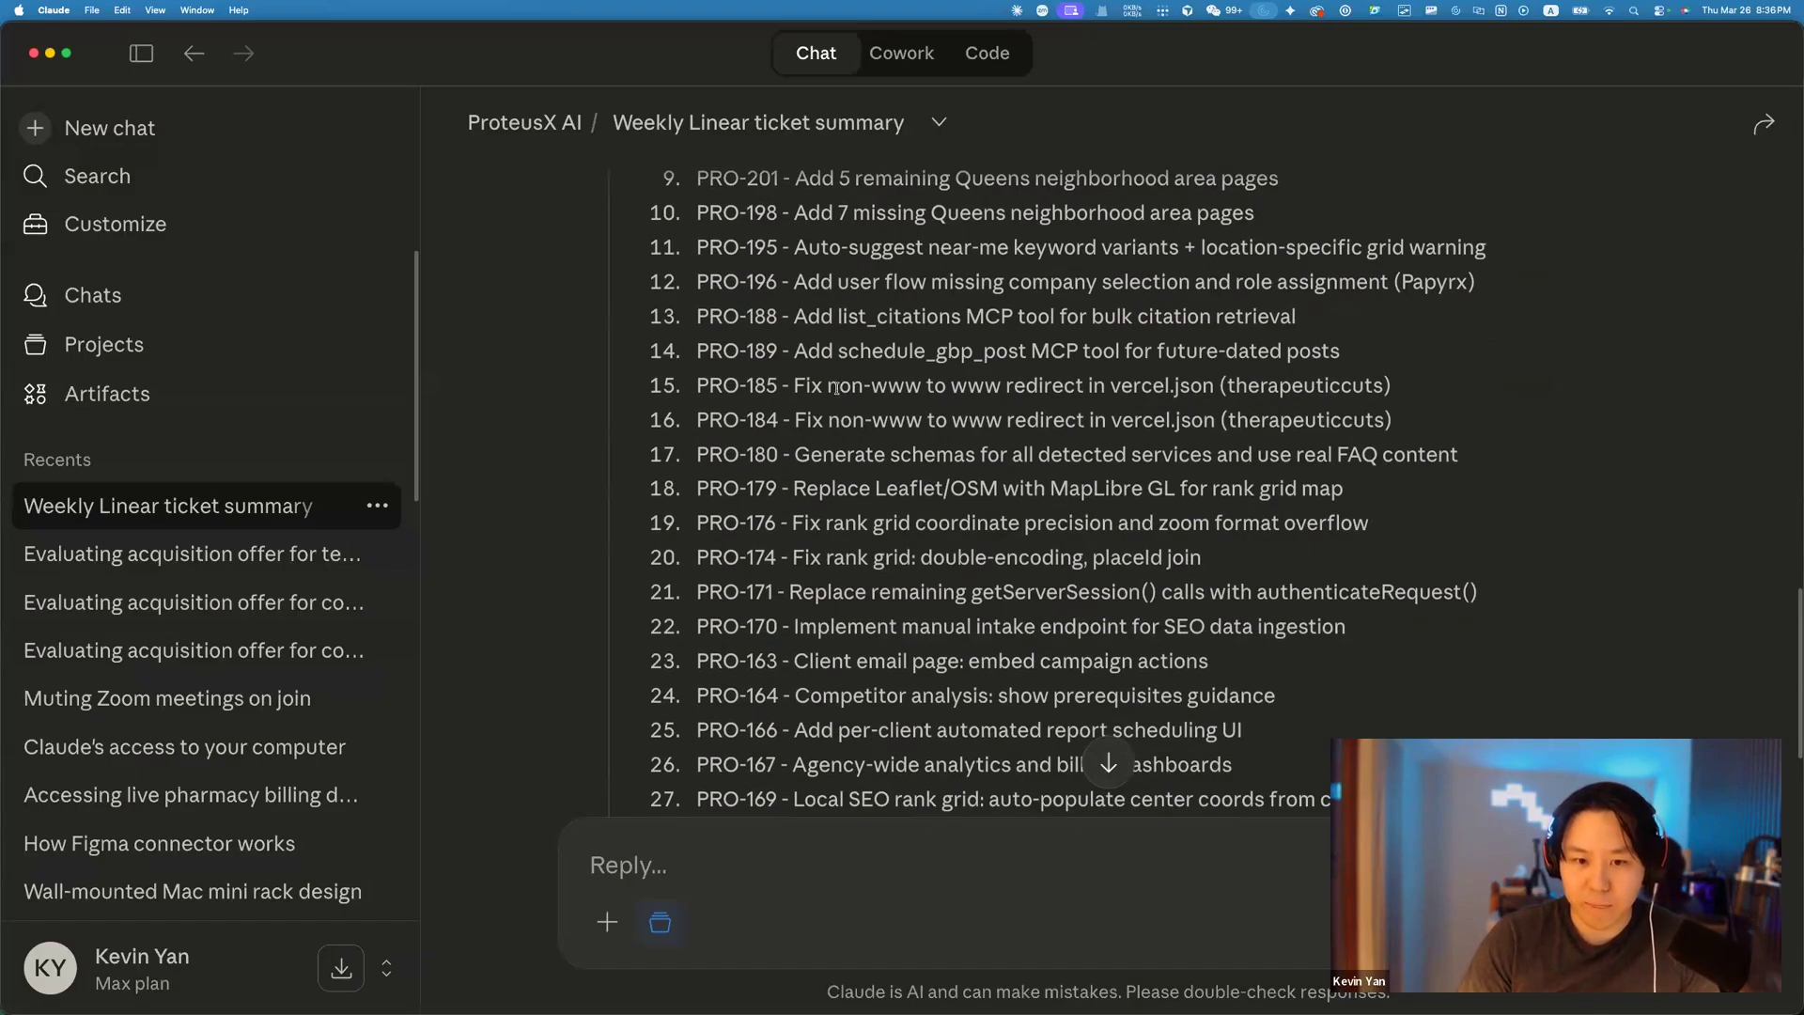
scroll(1110, 577, "down", 2)
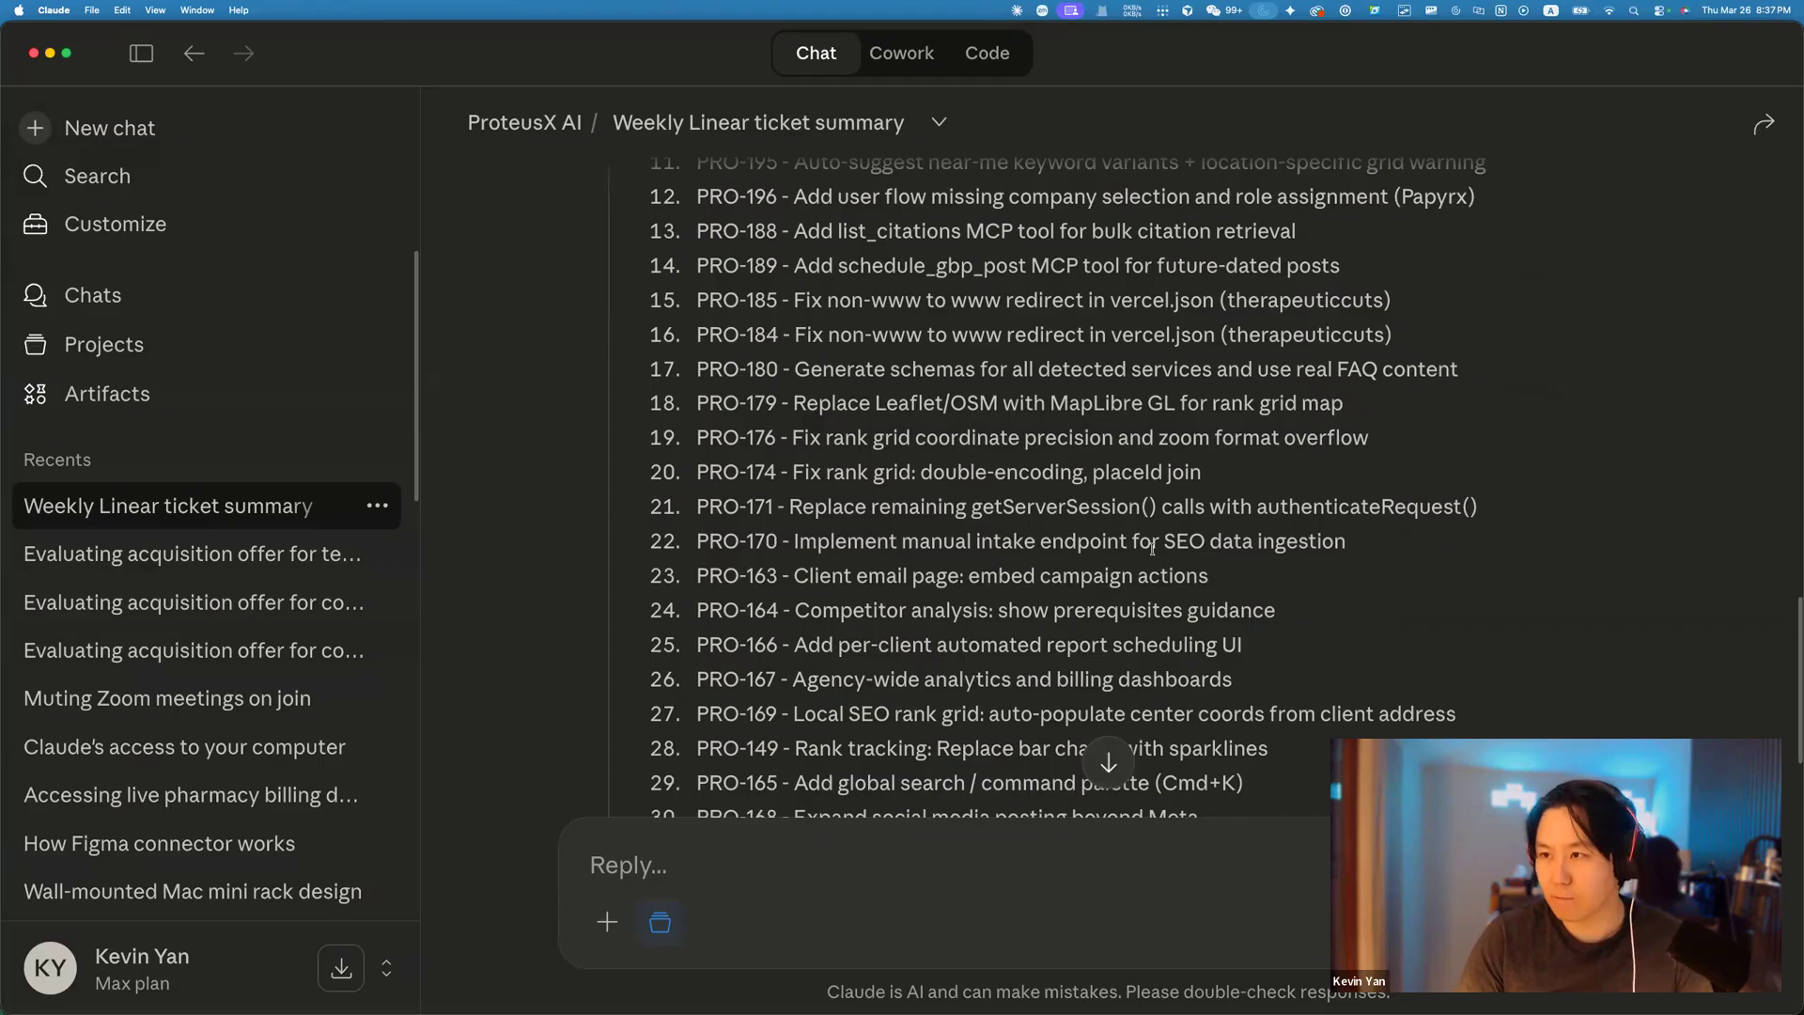
scroll(1118, 645, "down", 20)
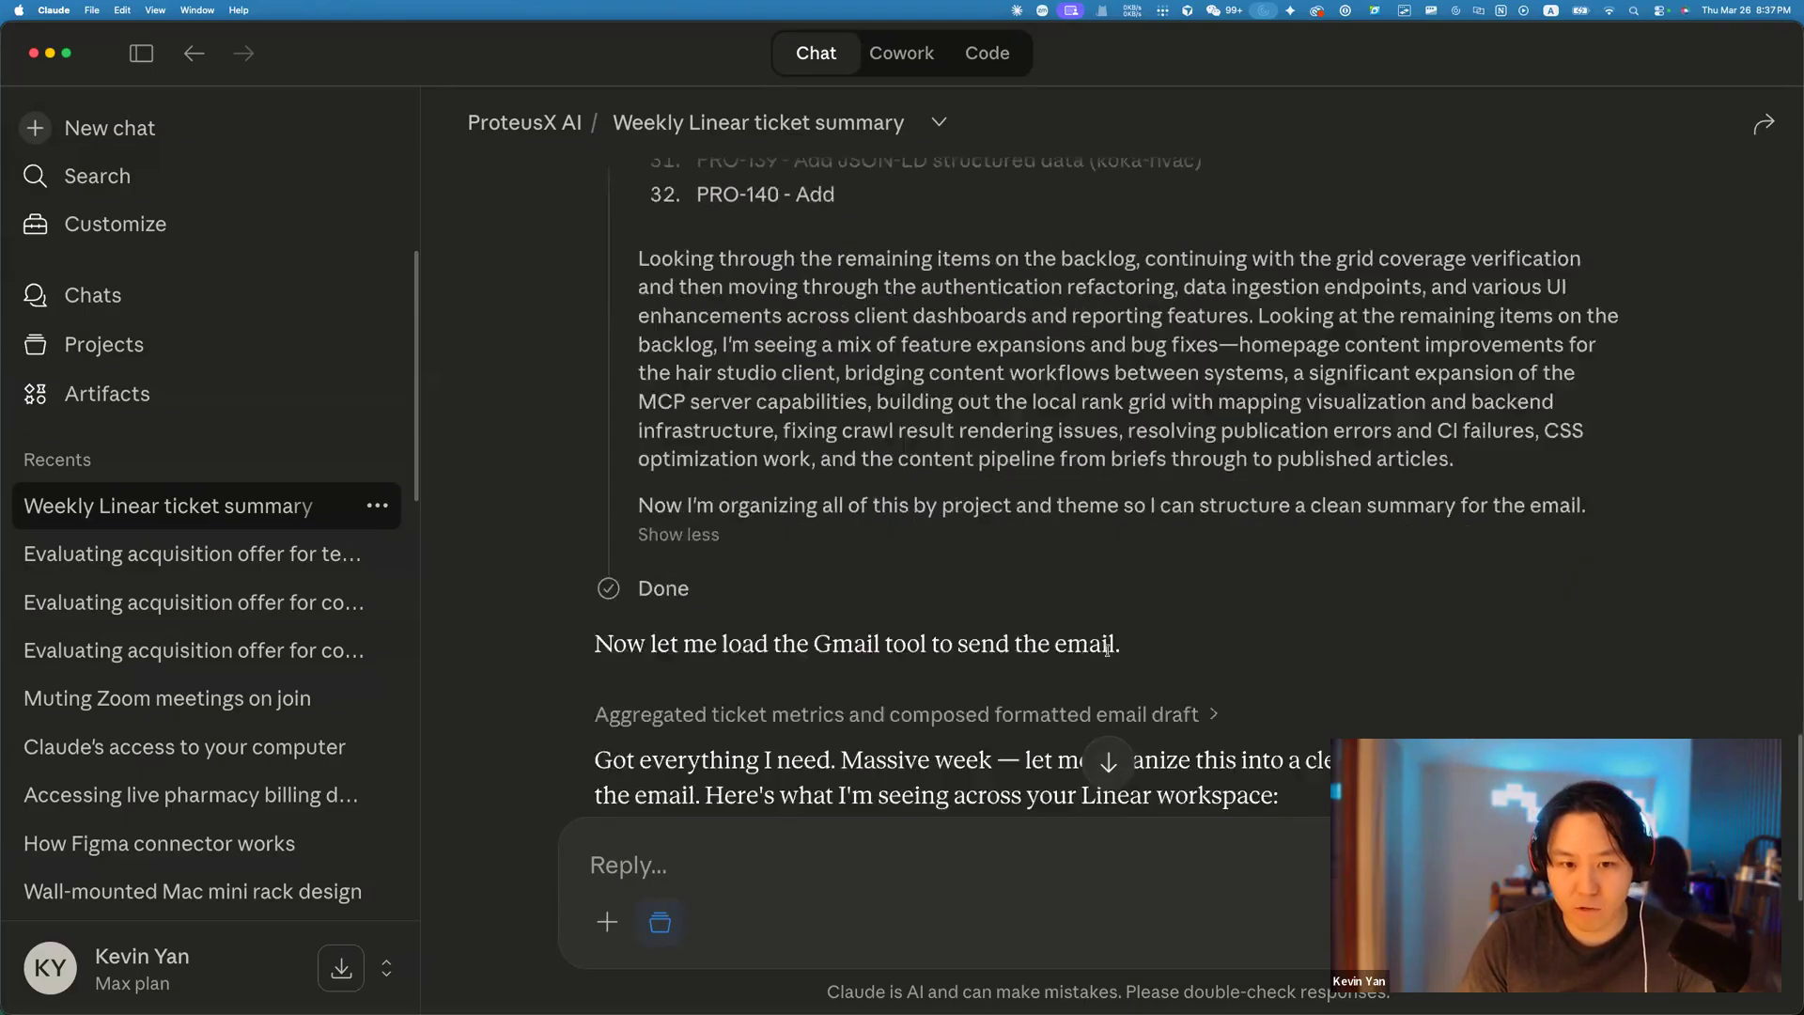
Read through Claude's drafted email summary of ~80 tickets created and ~62 completed.
scroll(971, 528, "up", 2)
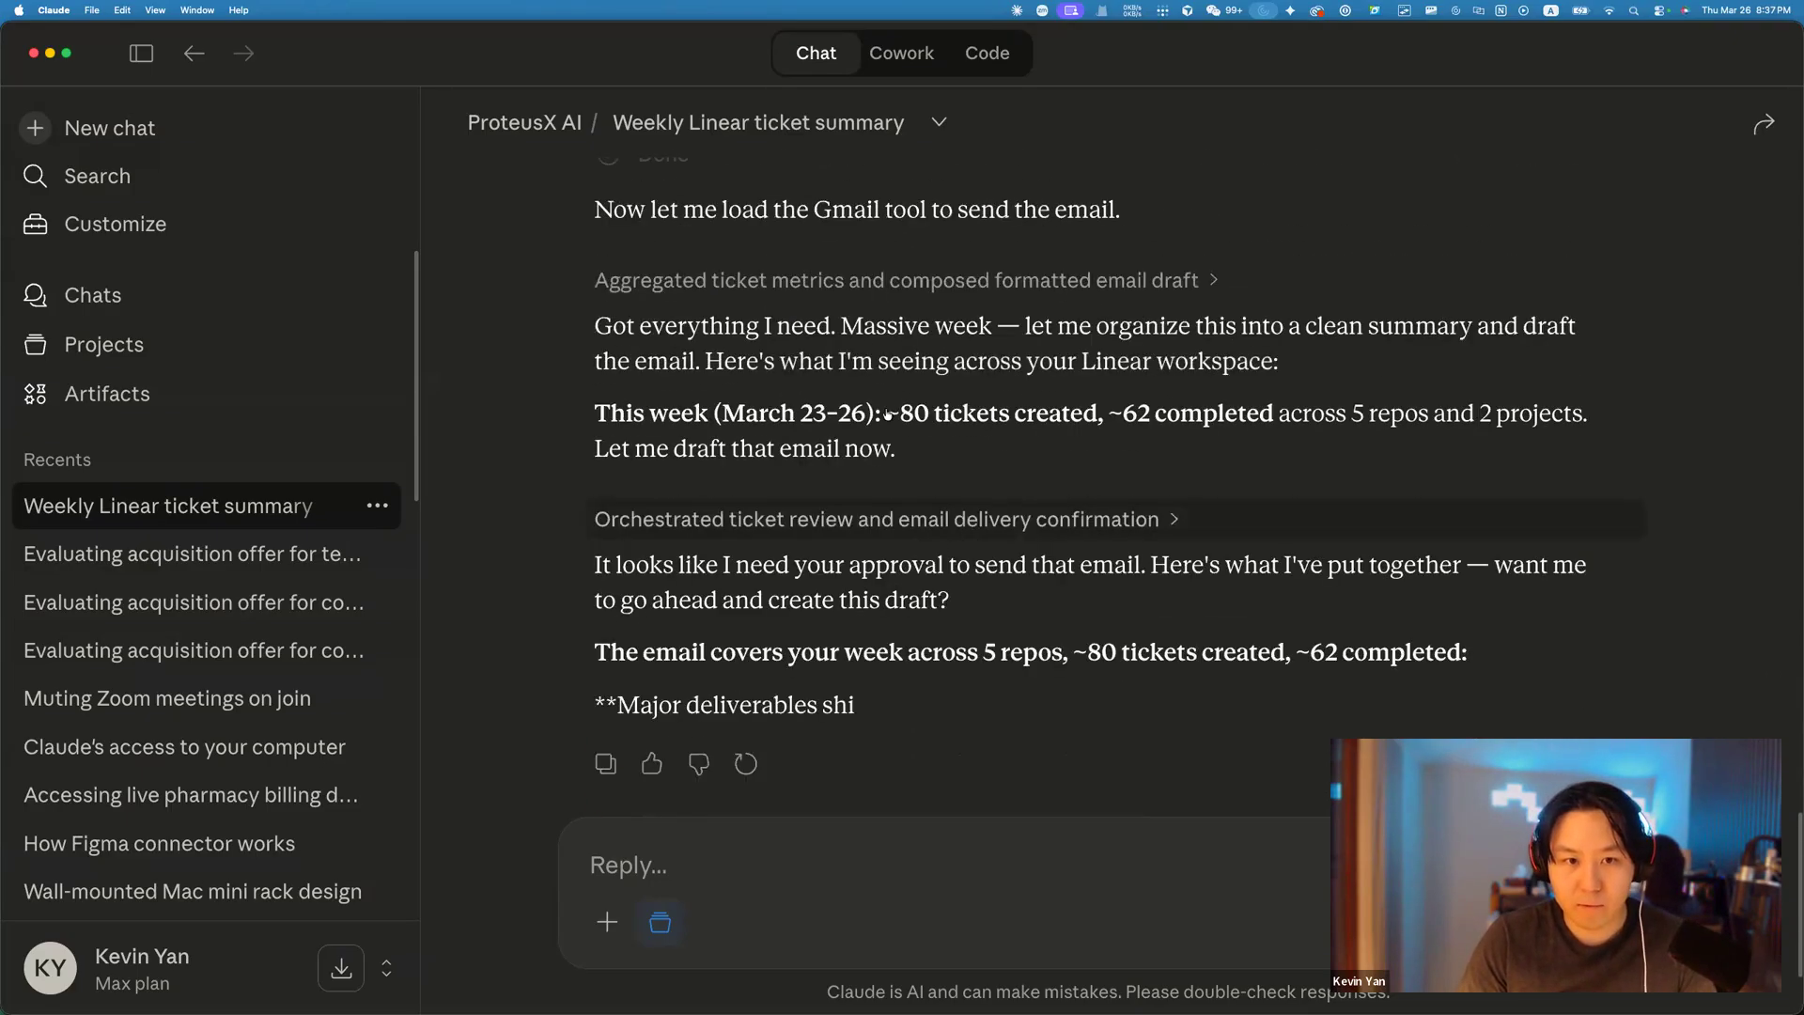
scroll(889, 423, "up", 1)
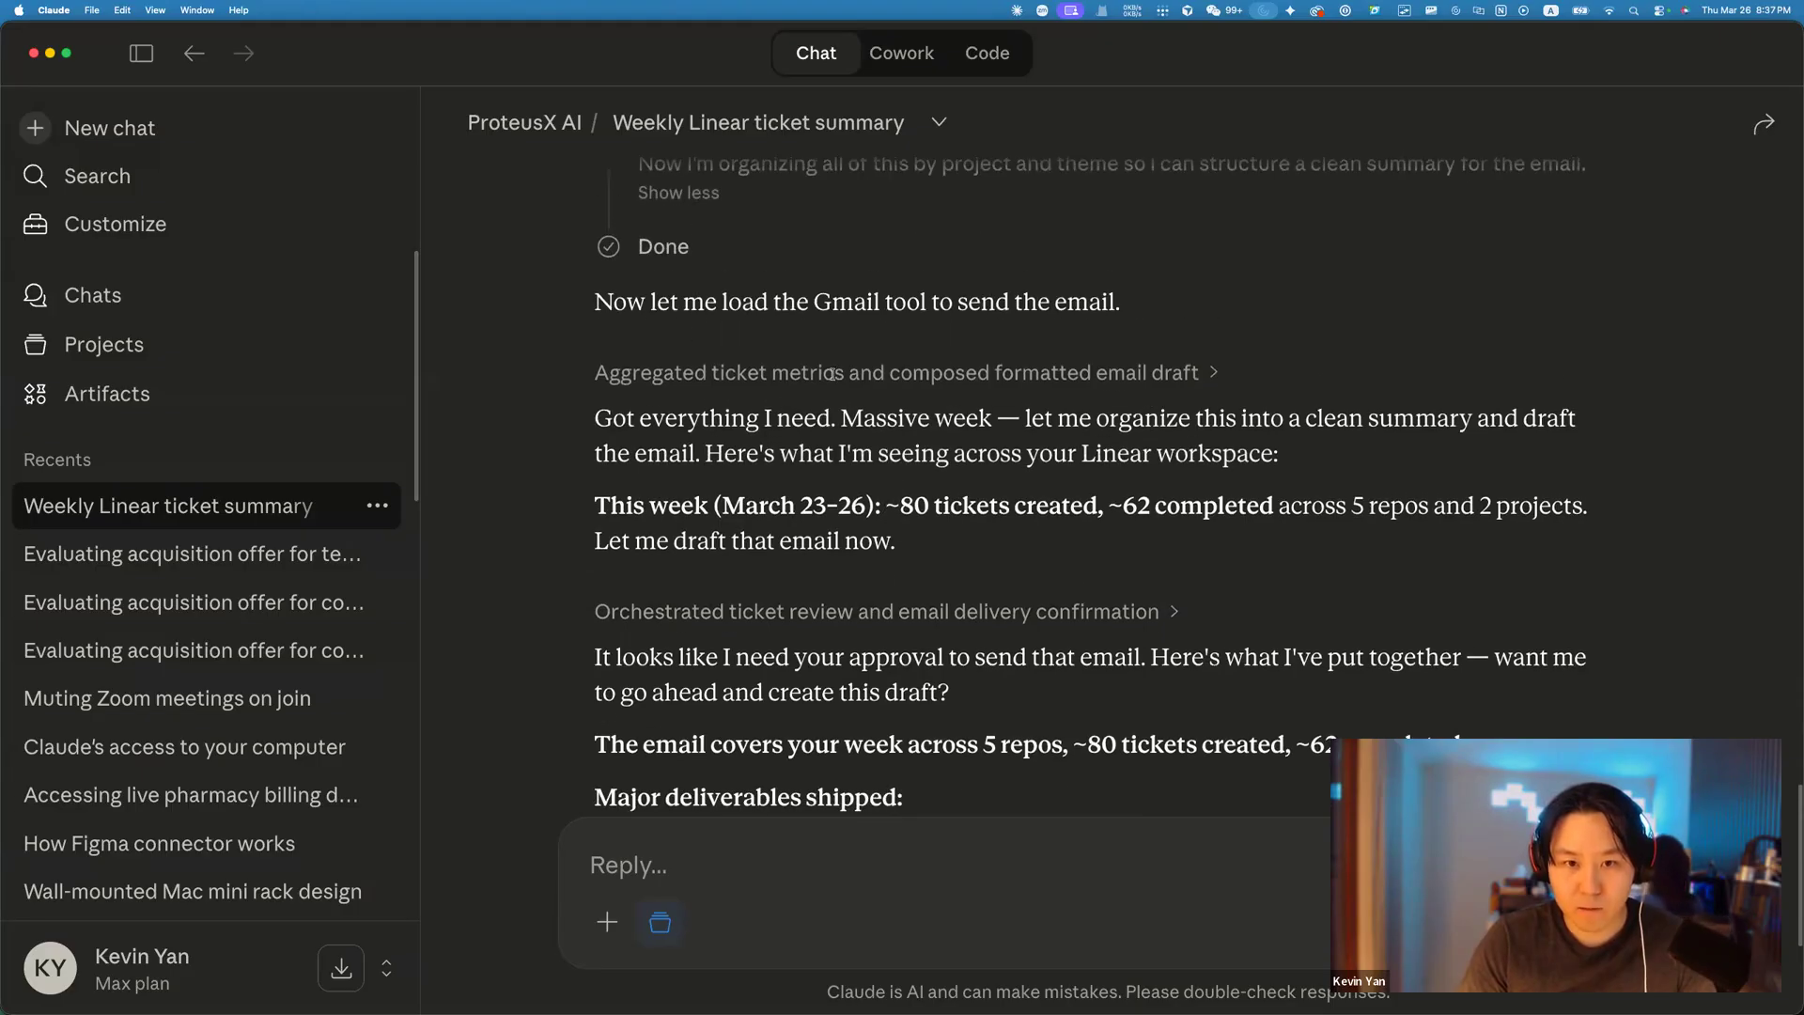
scroll(790, 390, "down", 1)
left_click_drag(613, 387, 1032, 391)
left_click(1049, 431)
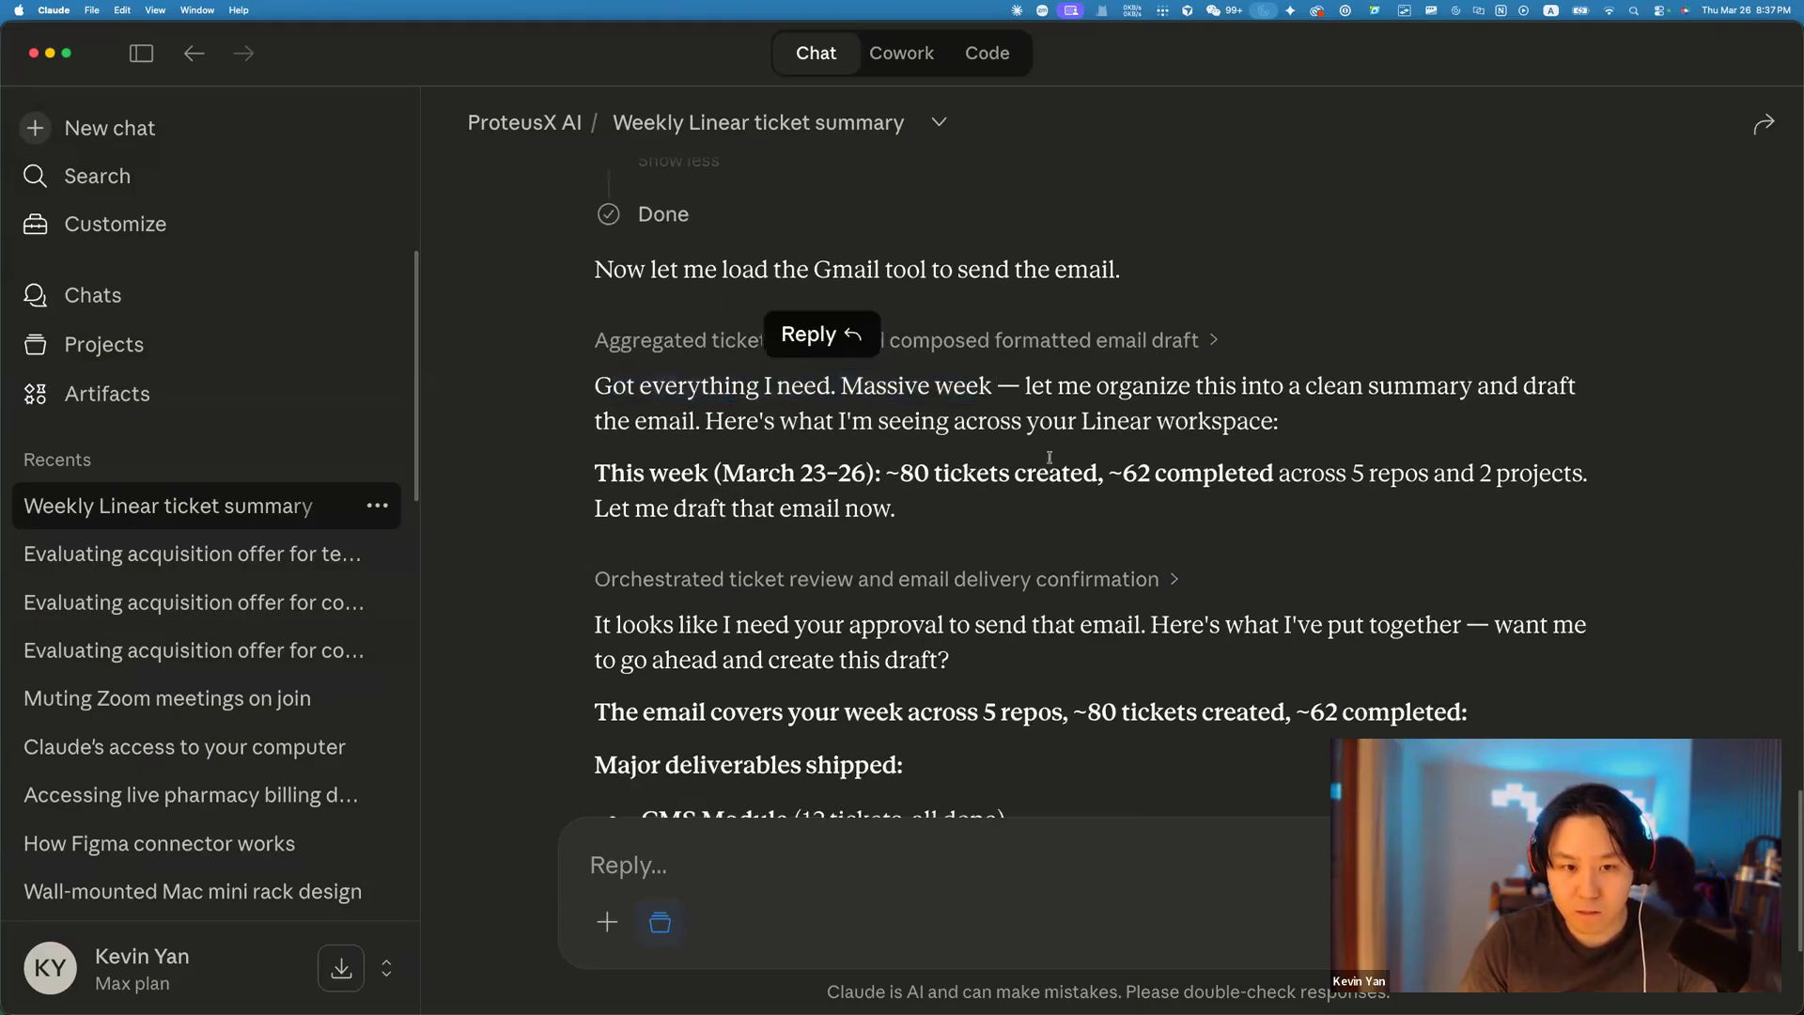
scroll(948, 474, "down", 1)
scroll(948, 474, "down", 3)
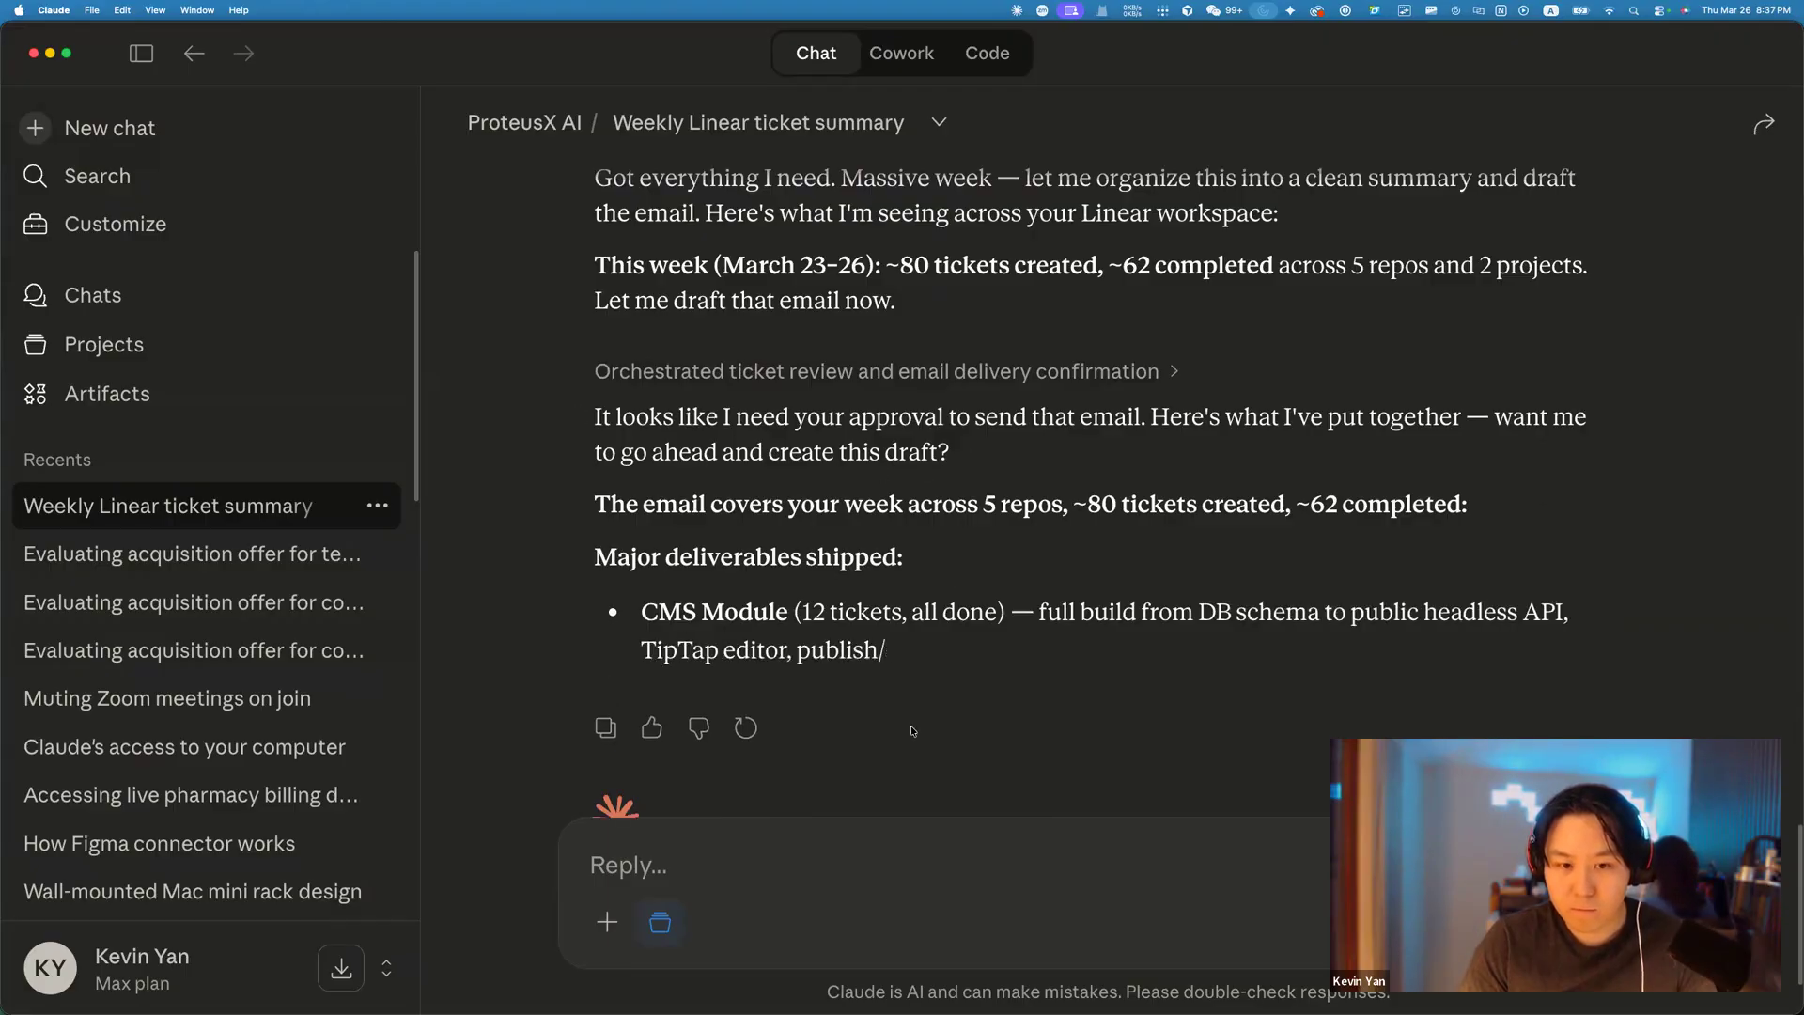
Finish reviewing the draft, then bring up the ProteusX Labs week-2 Projects exercise in Chrome.
scroll(925, 714, "down", 3)
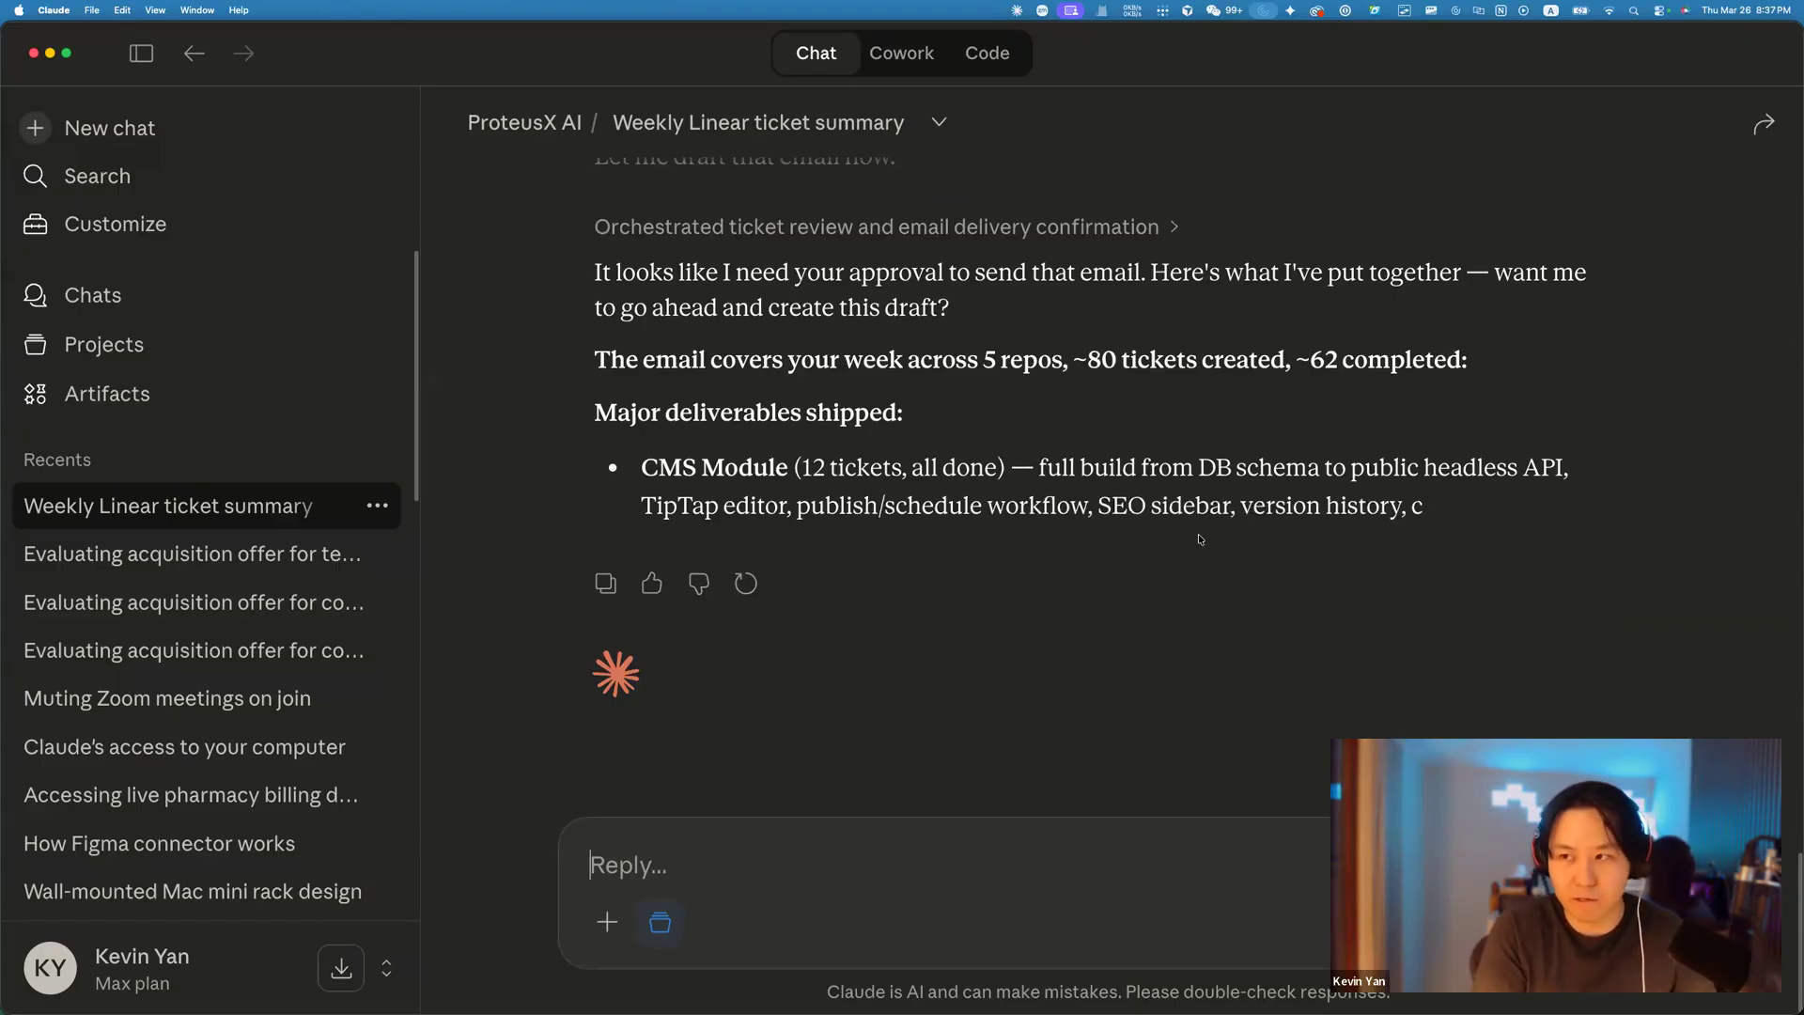
key("super+Tab")
scroll(888, 395, "down", 3)
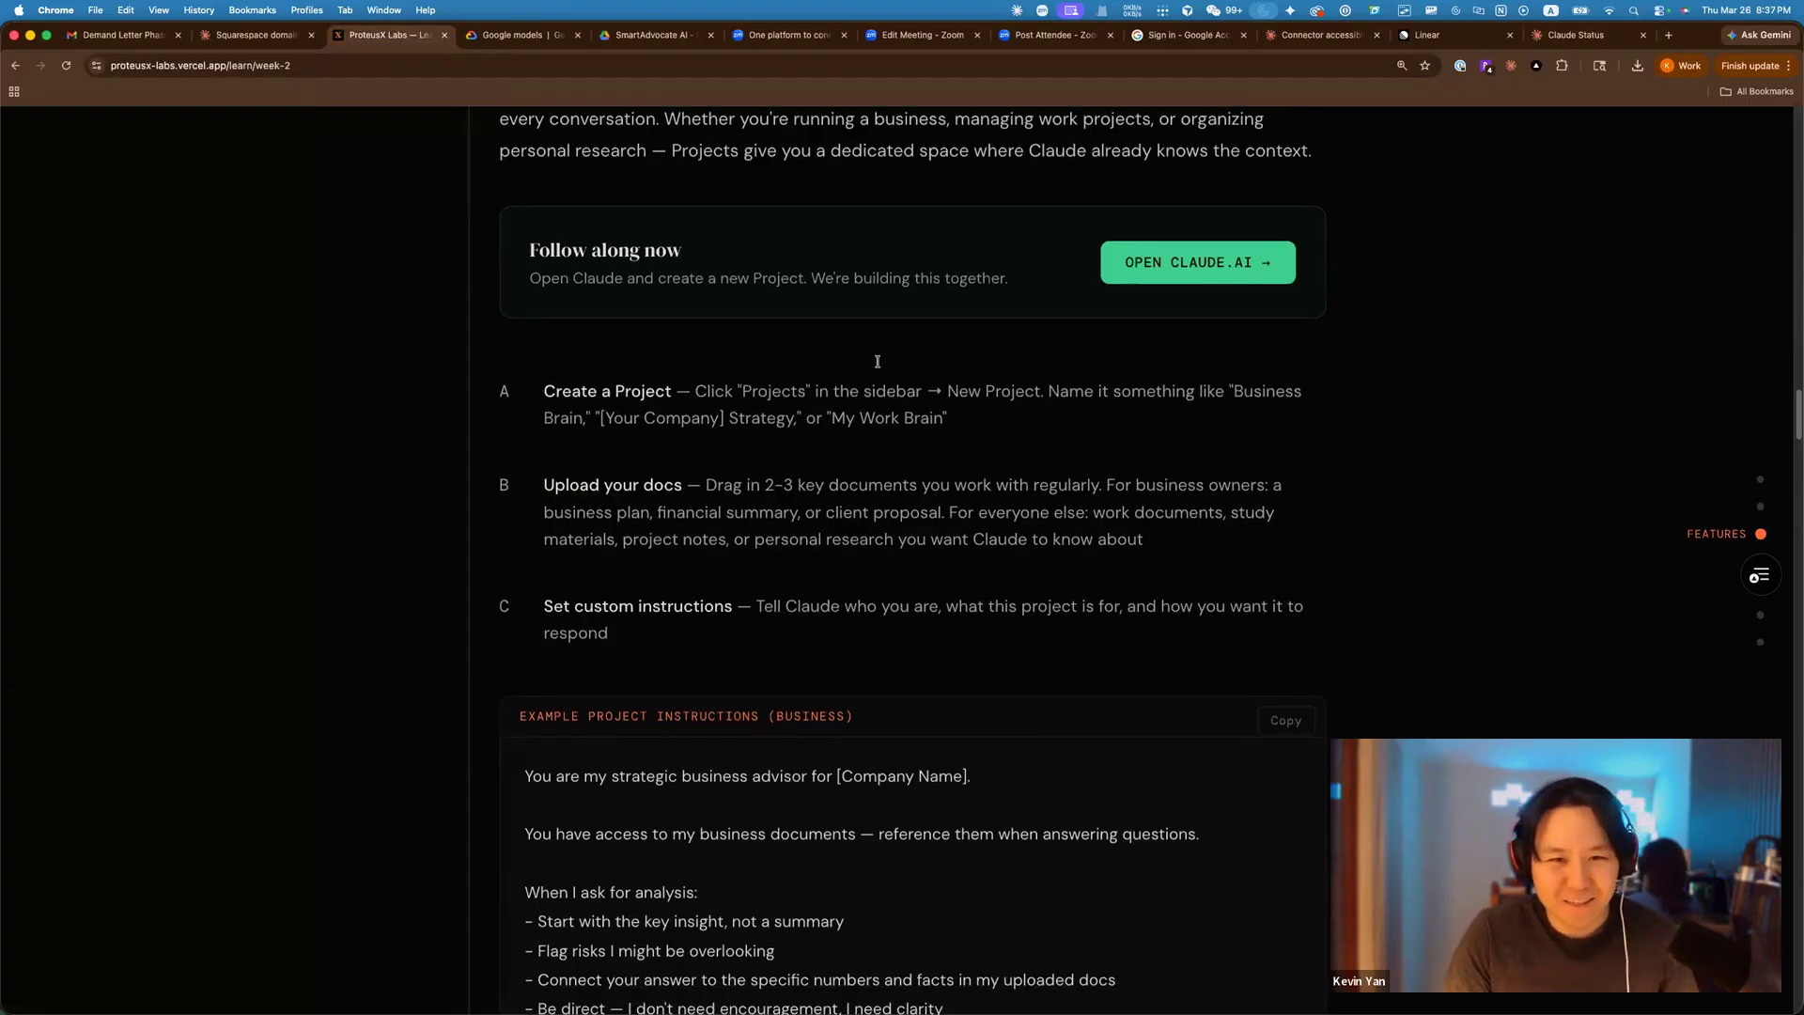
scroll(887, 387, "down", 2)
scroll(882, 389, "down", 8)
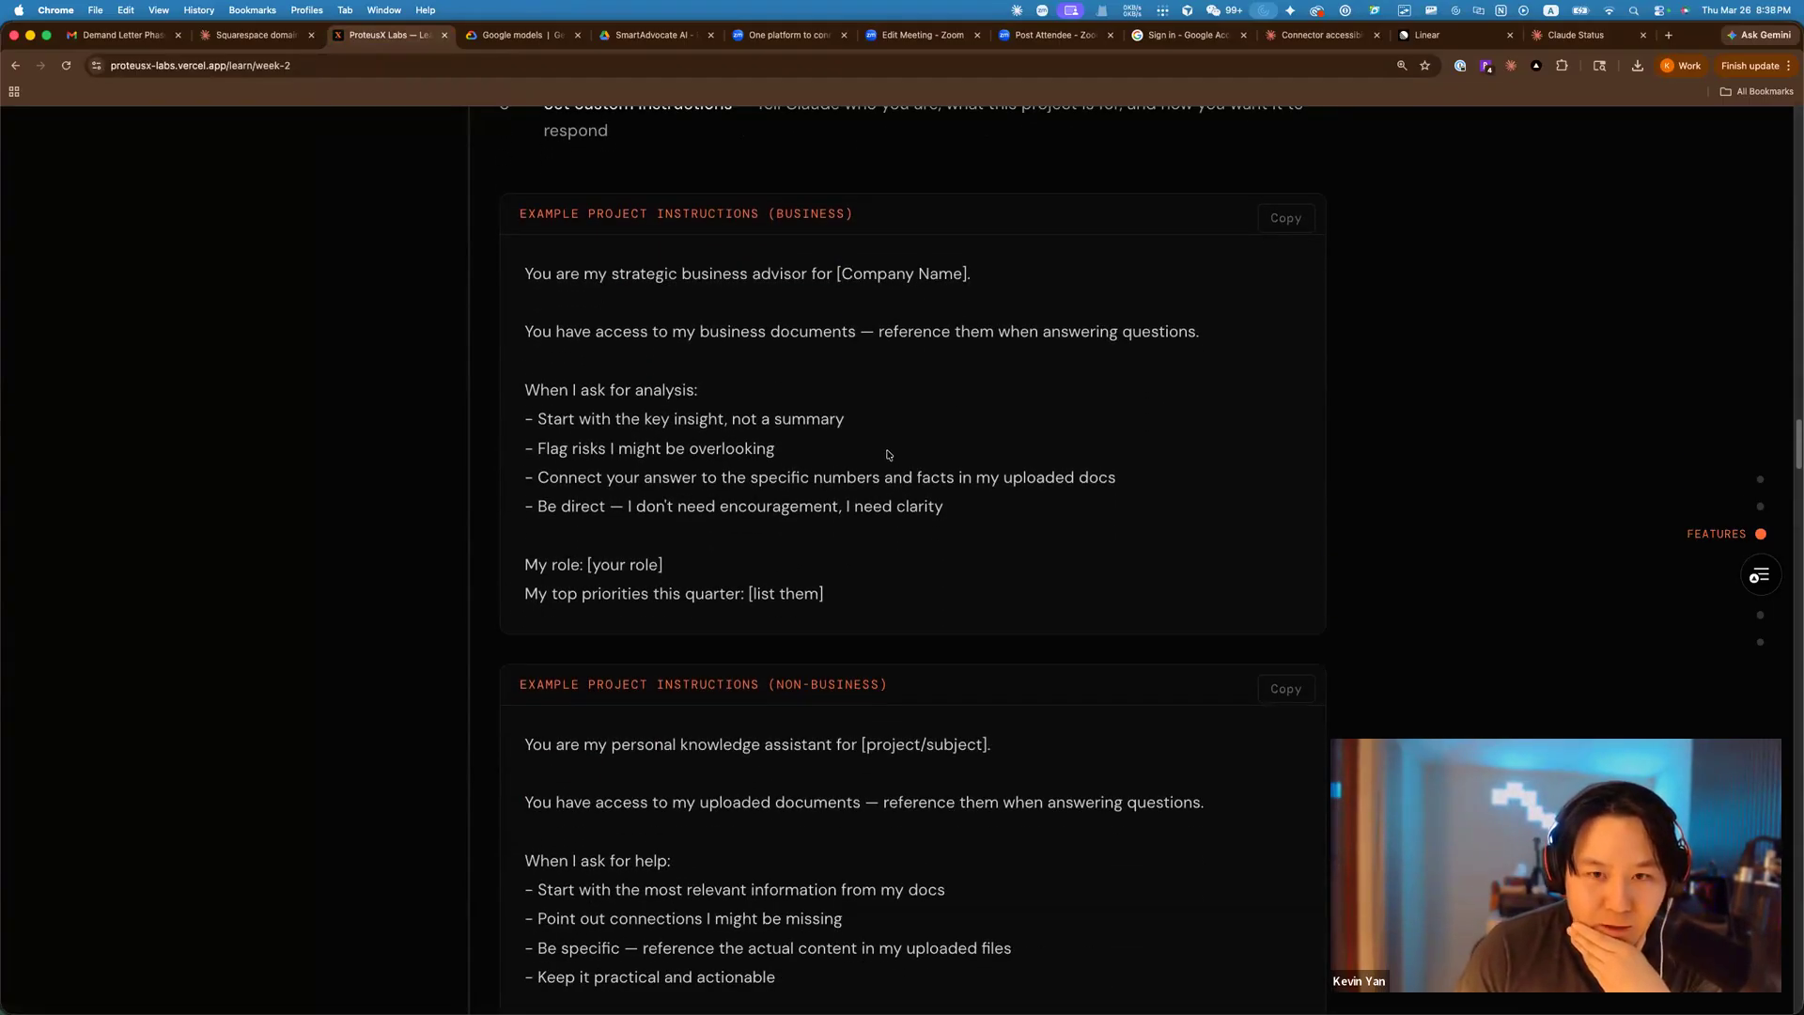
scroll(882, 437, "down", 3)
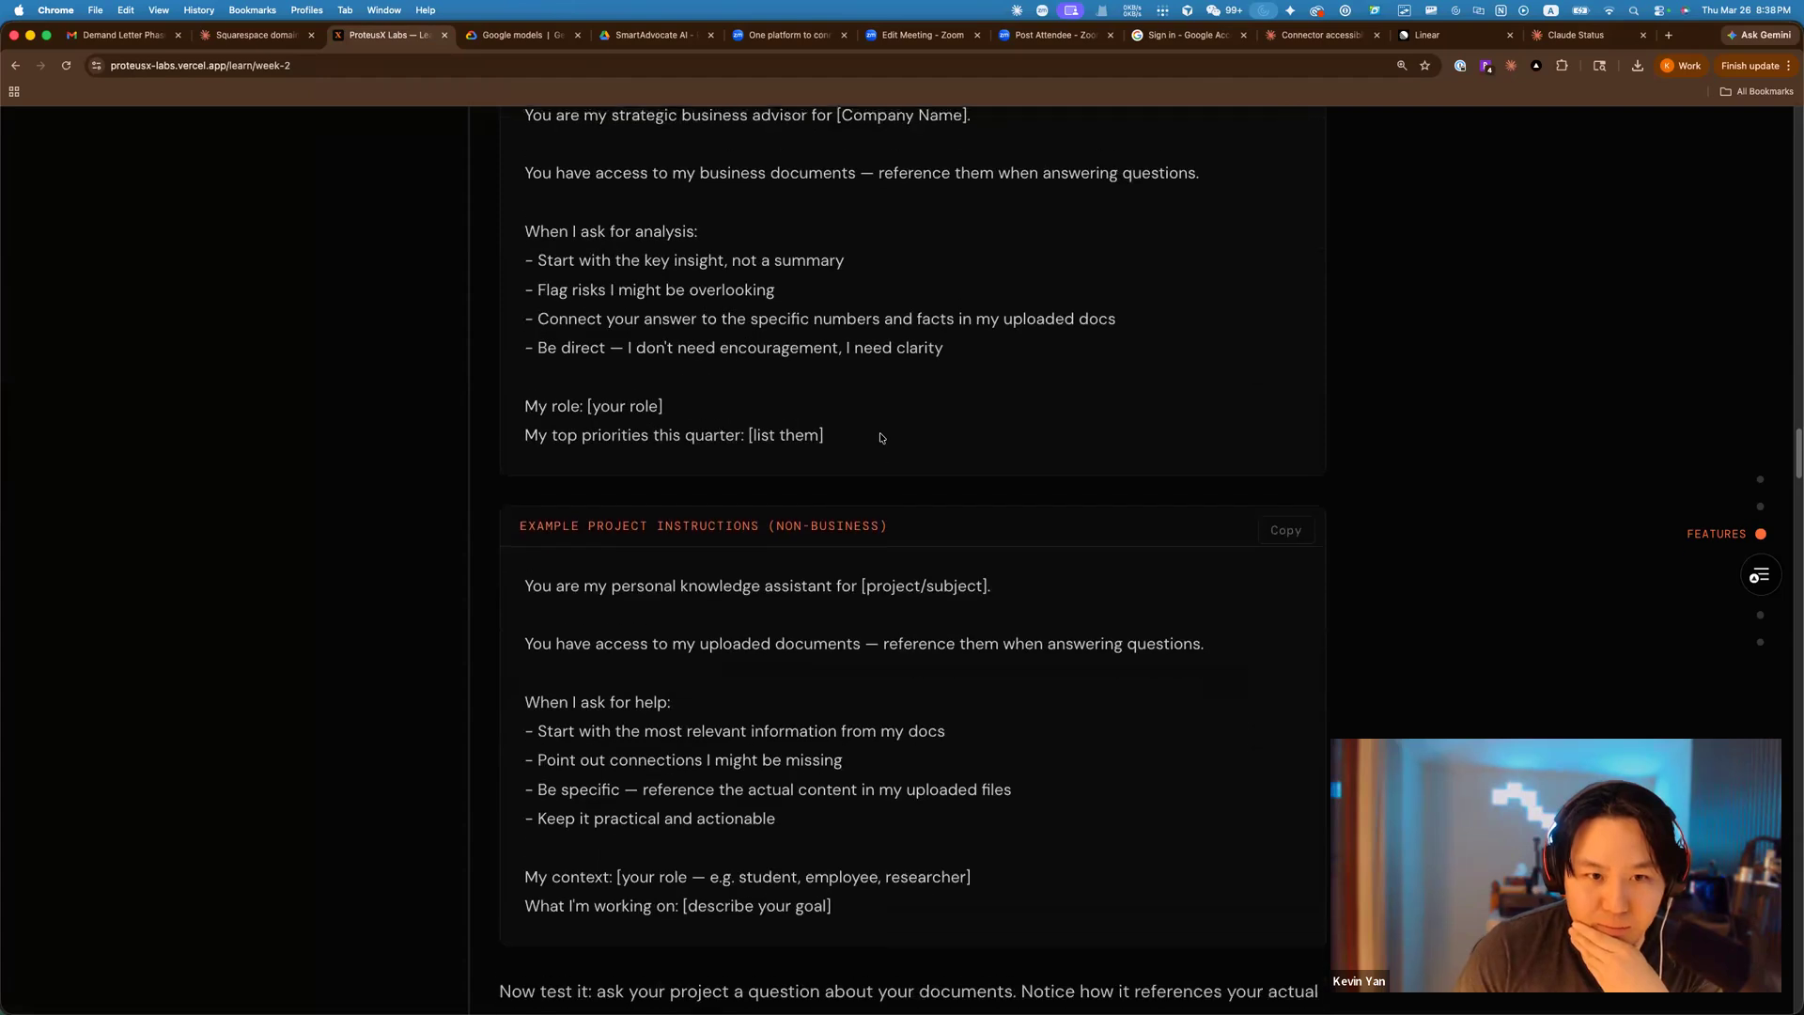
scroll(881, 437, "up", 4)
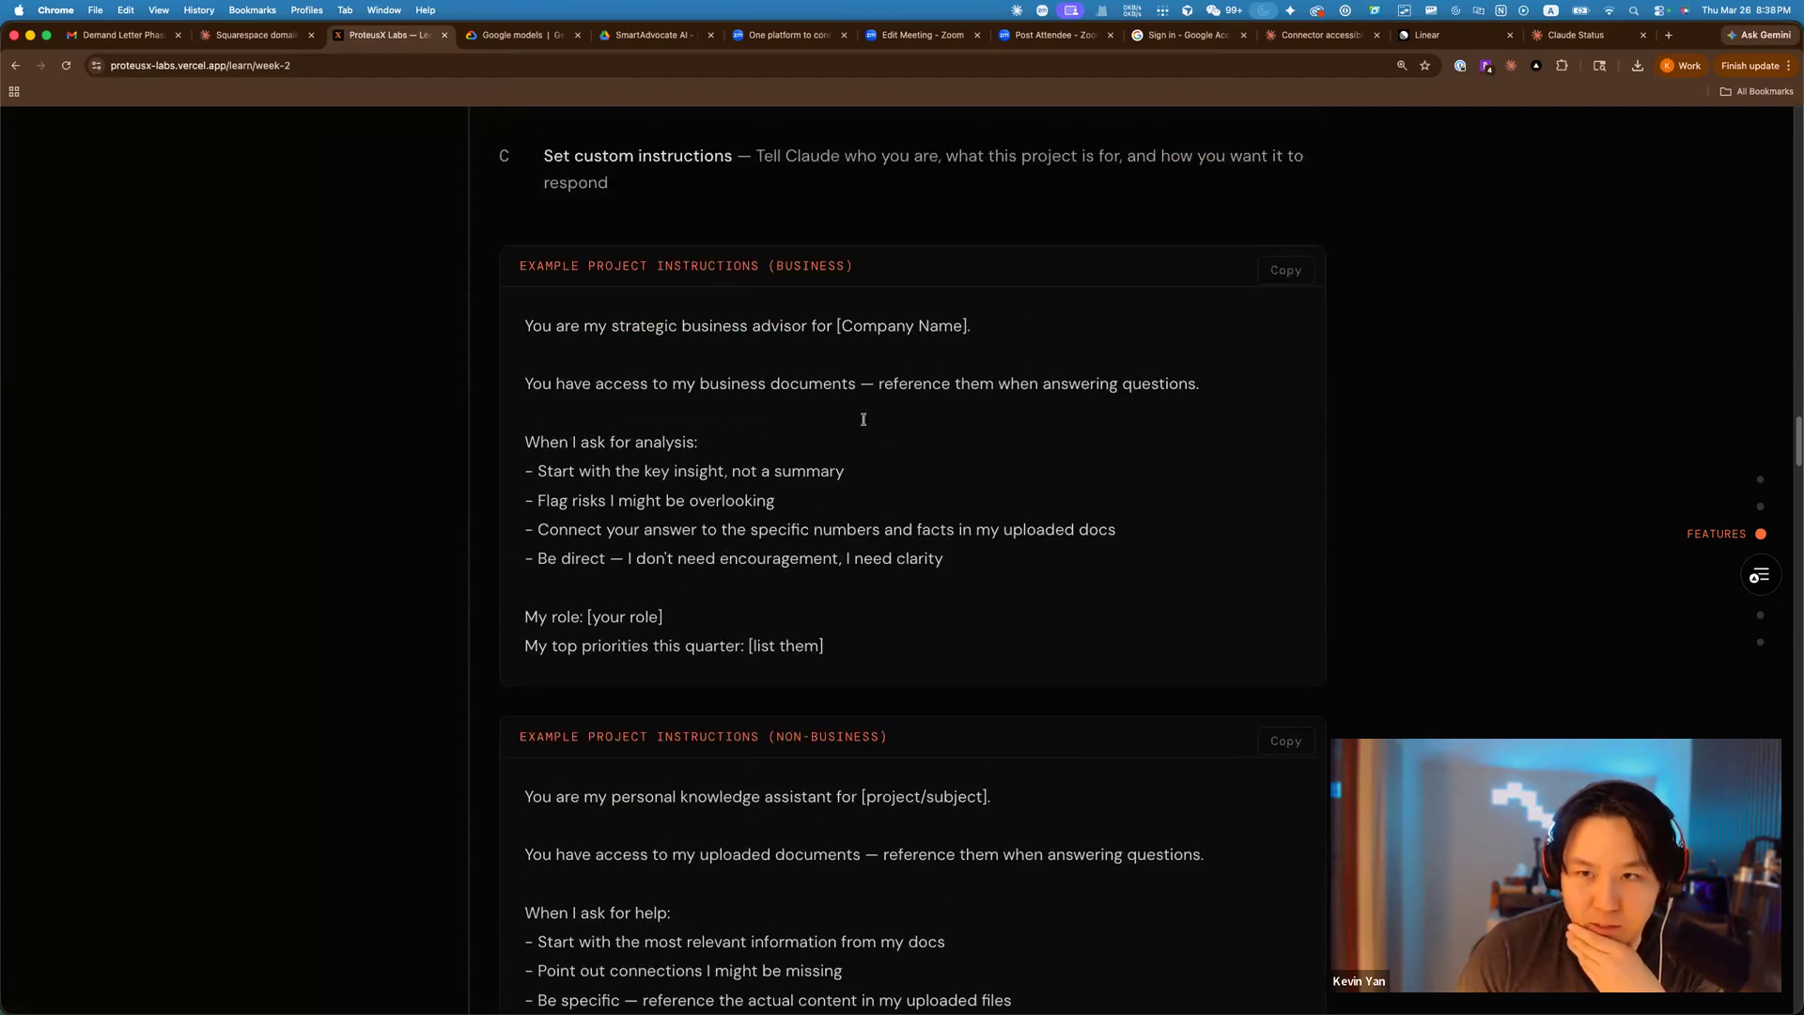
left_click_drag(522, 318, 890, 447)
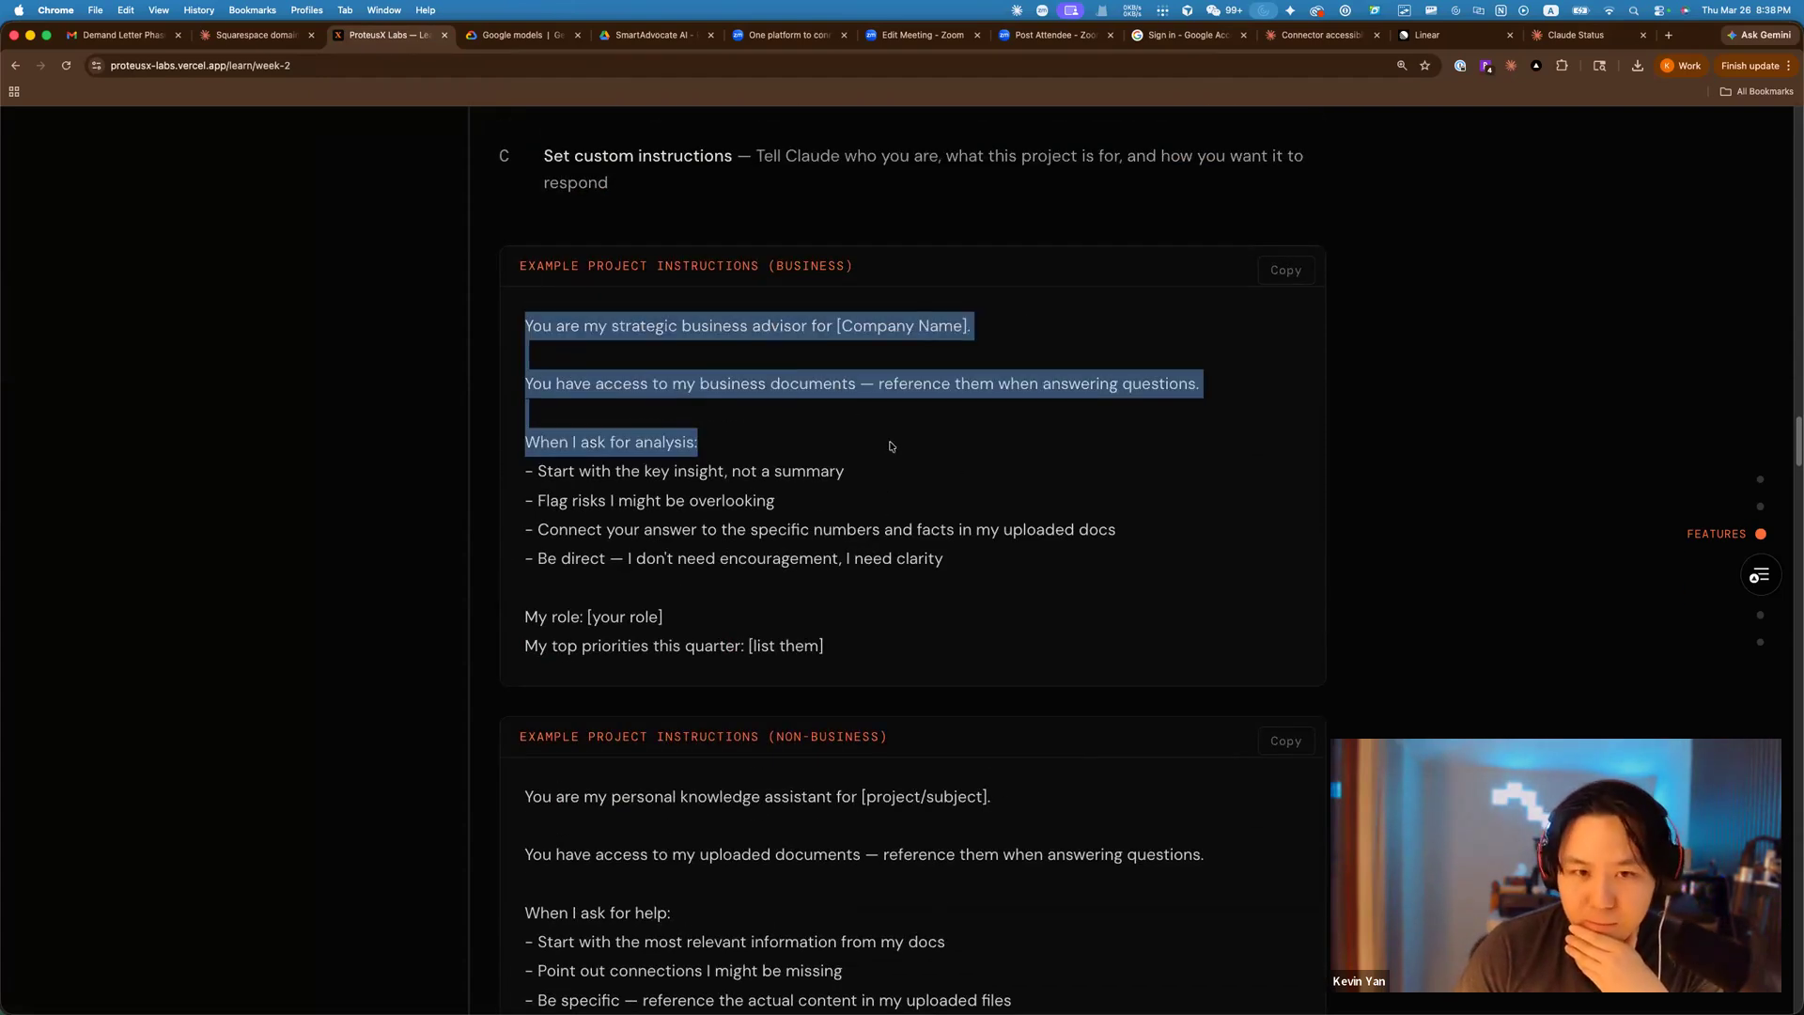
left_click(891, 447)
scroll(940, 455, "down", 2)
scroll(983, 462, "down", 2)
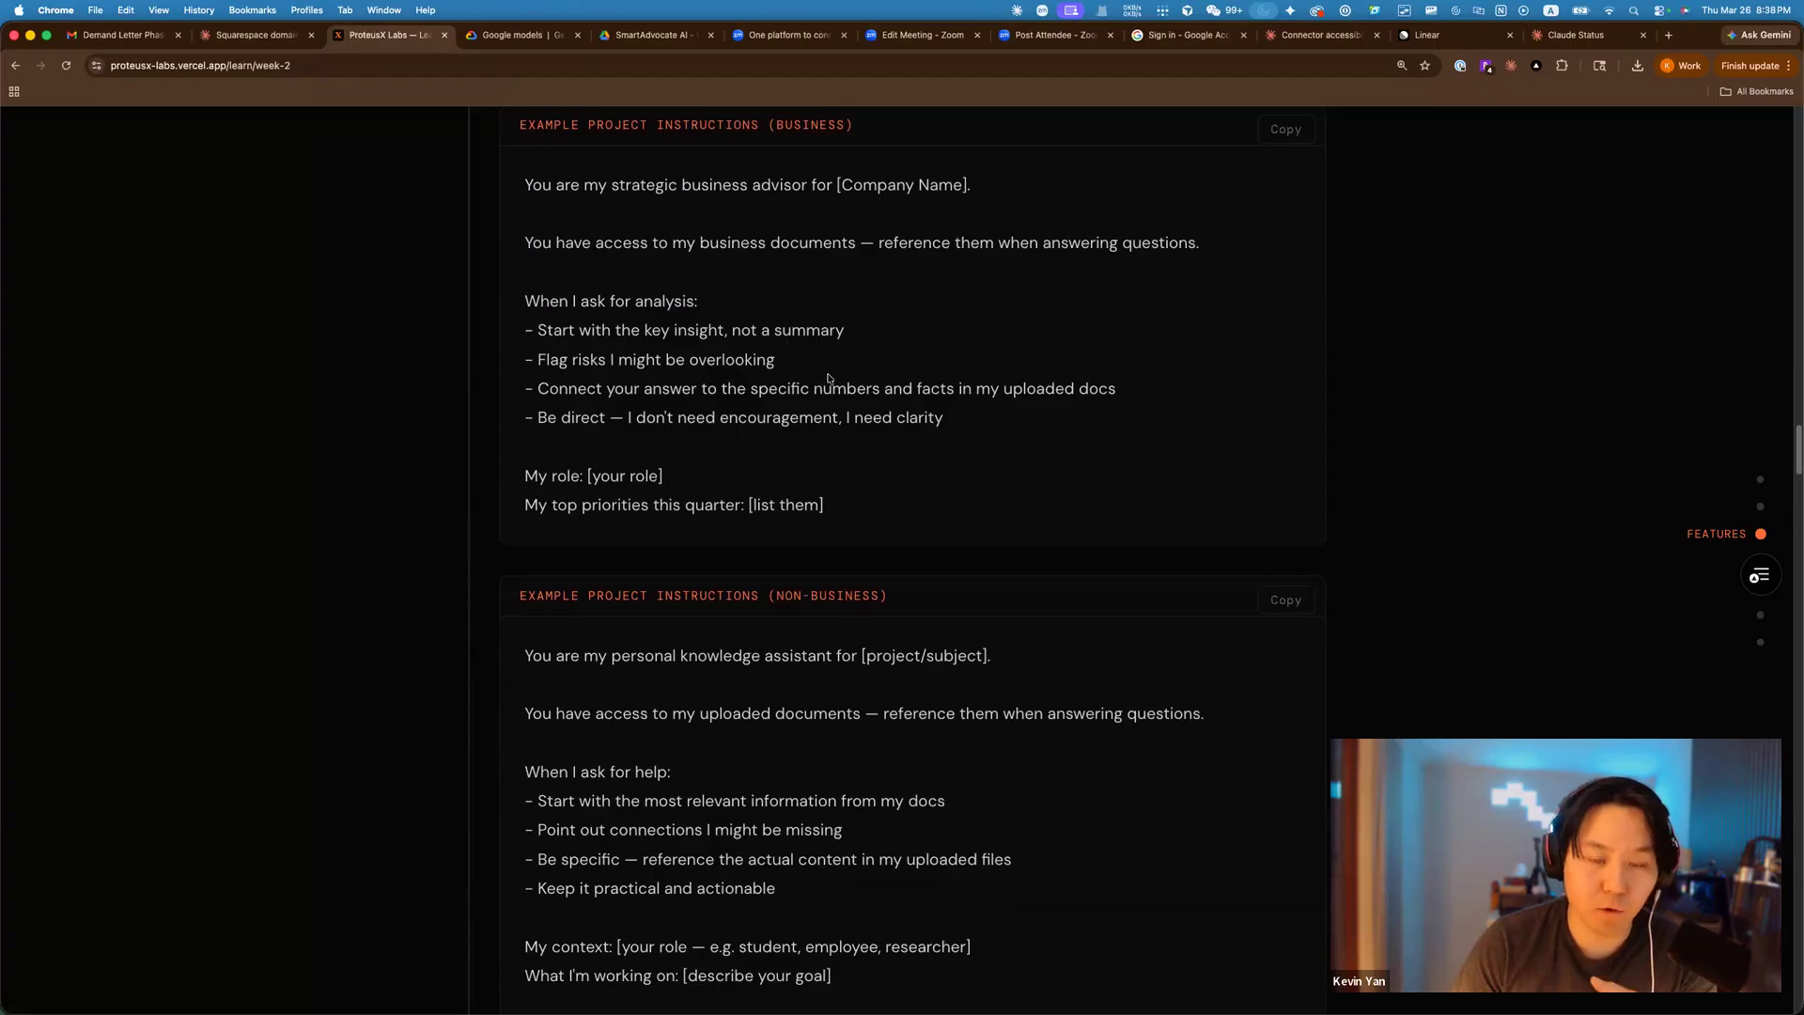
scroll(827, 374, "down", 1)
scroll(826, 371, "up", 1)
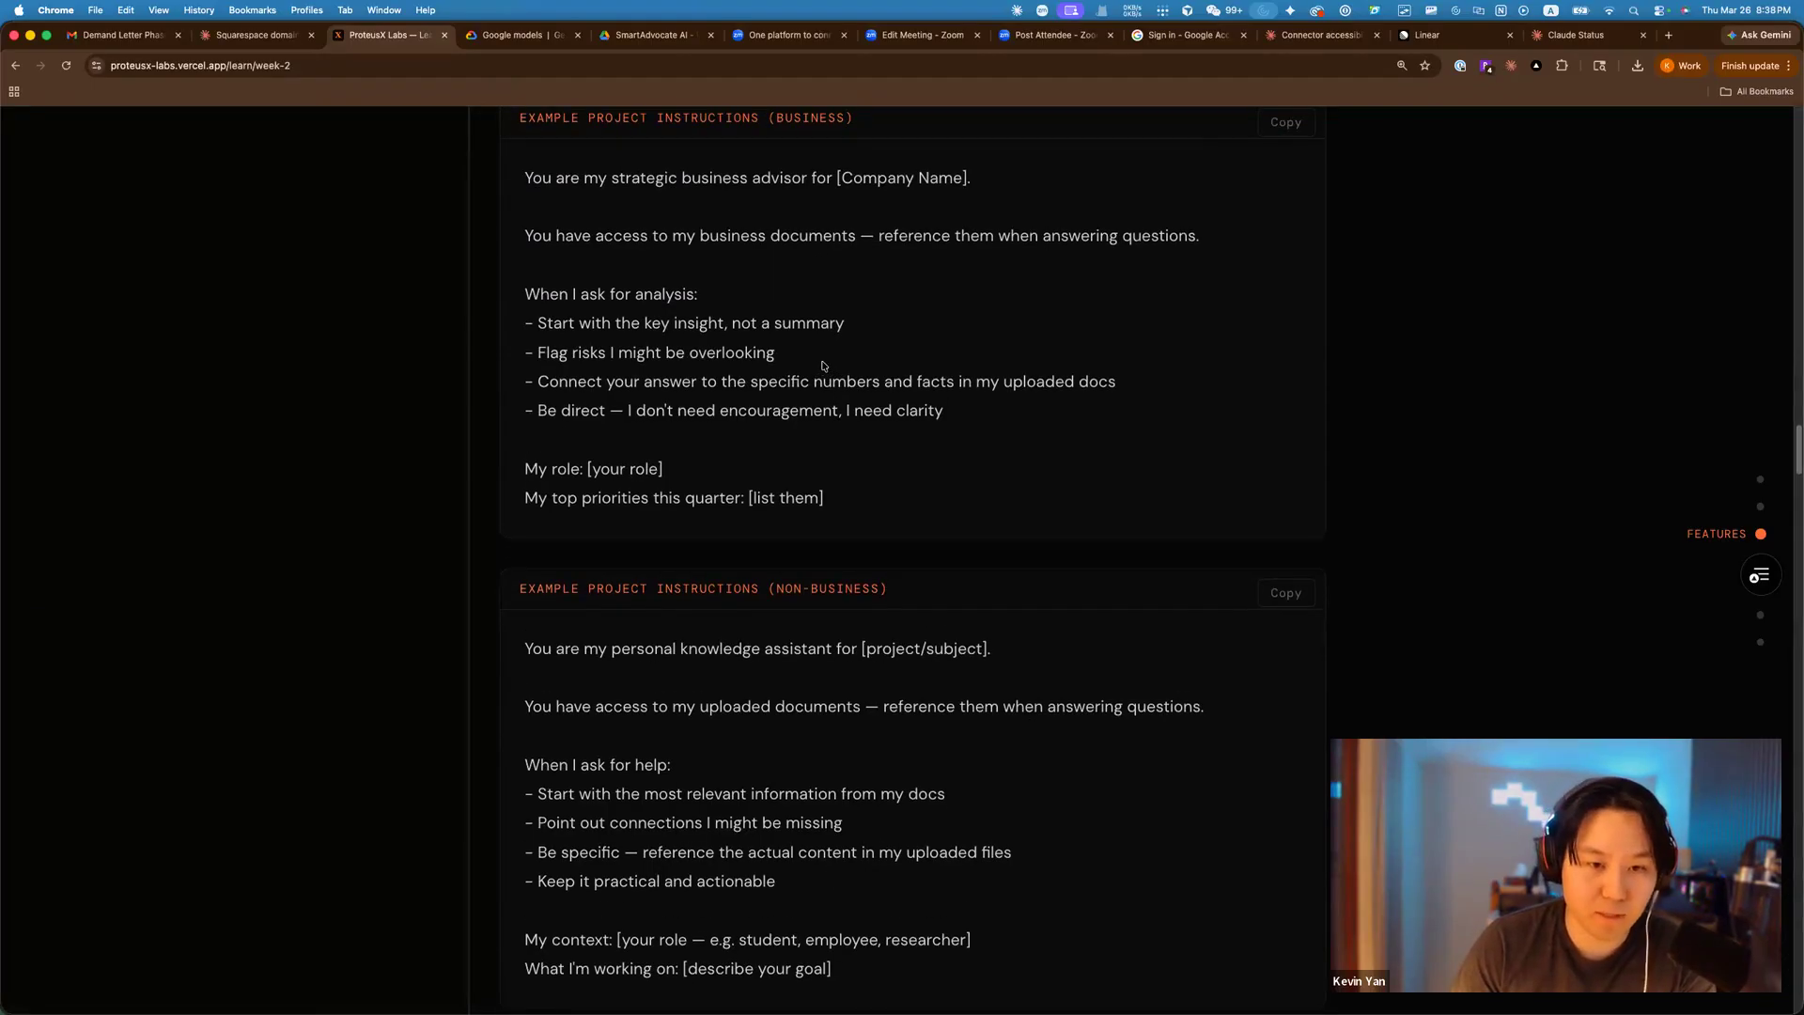
scroll(825, 369, "down", 4)
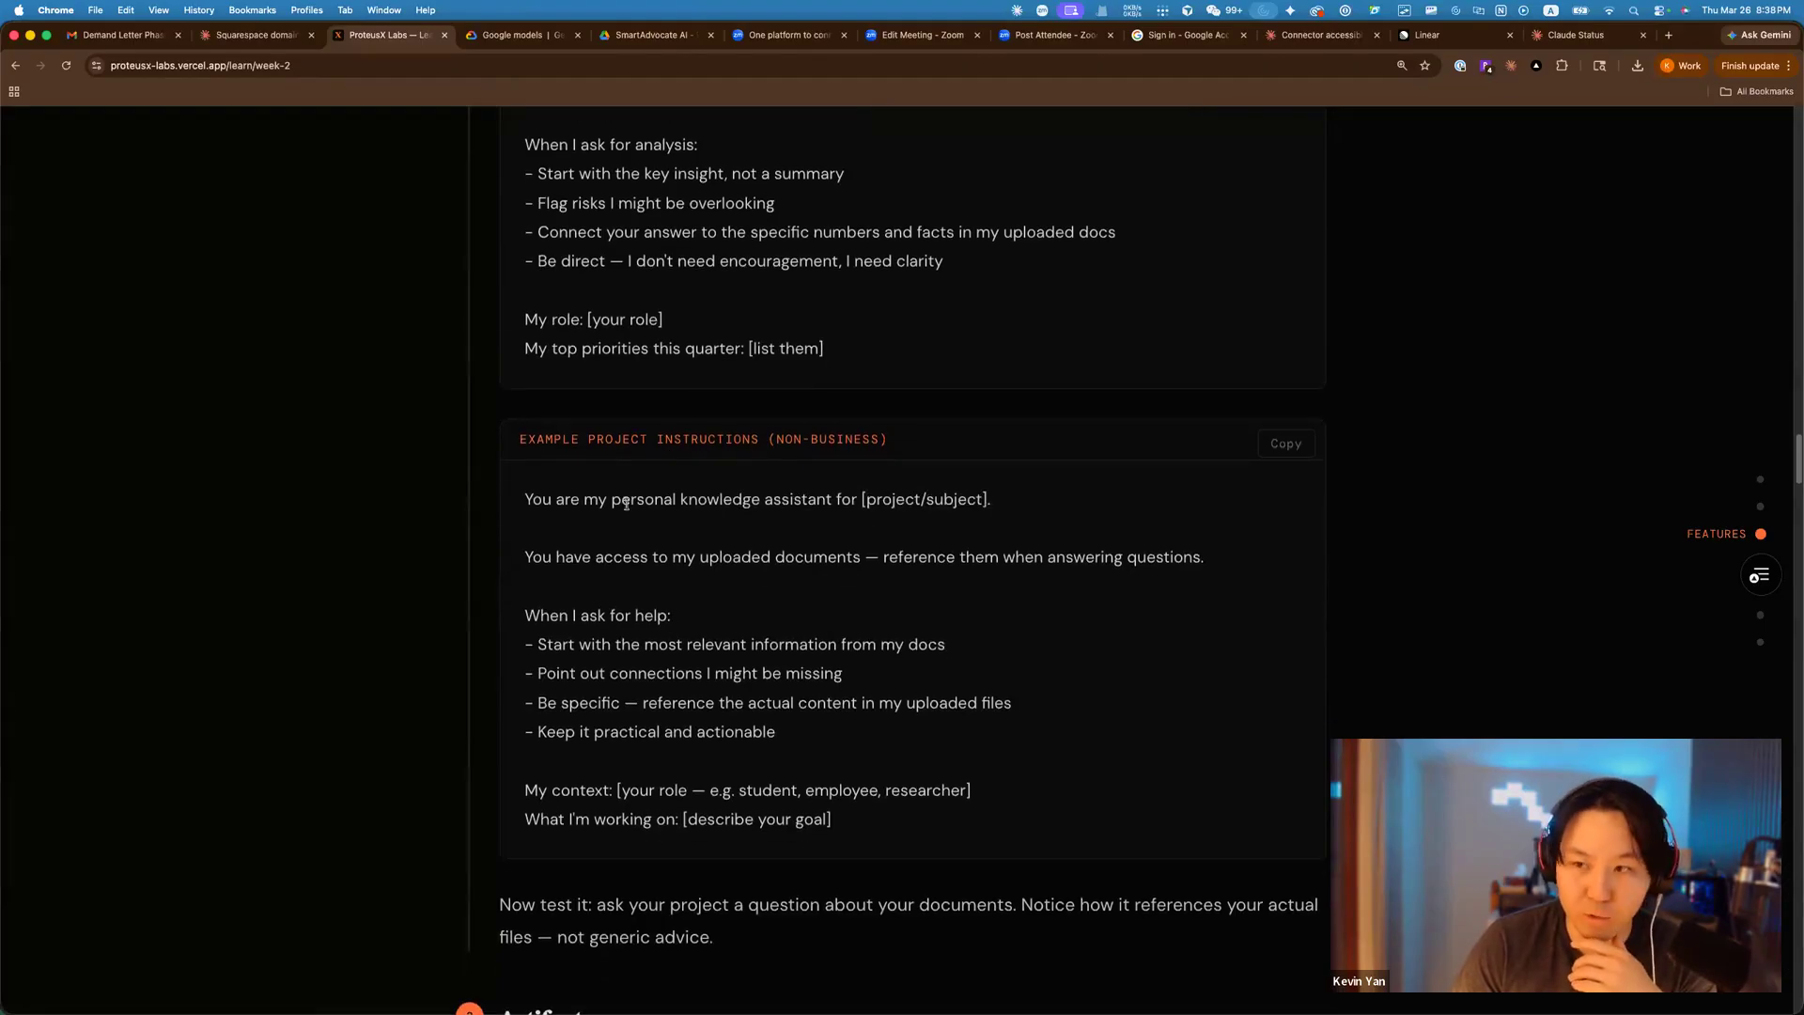
scroll(622, 503, "down", 1)
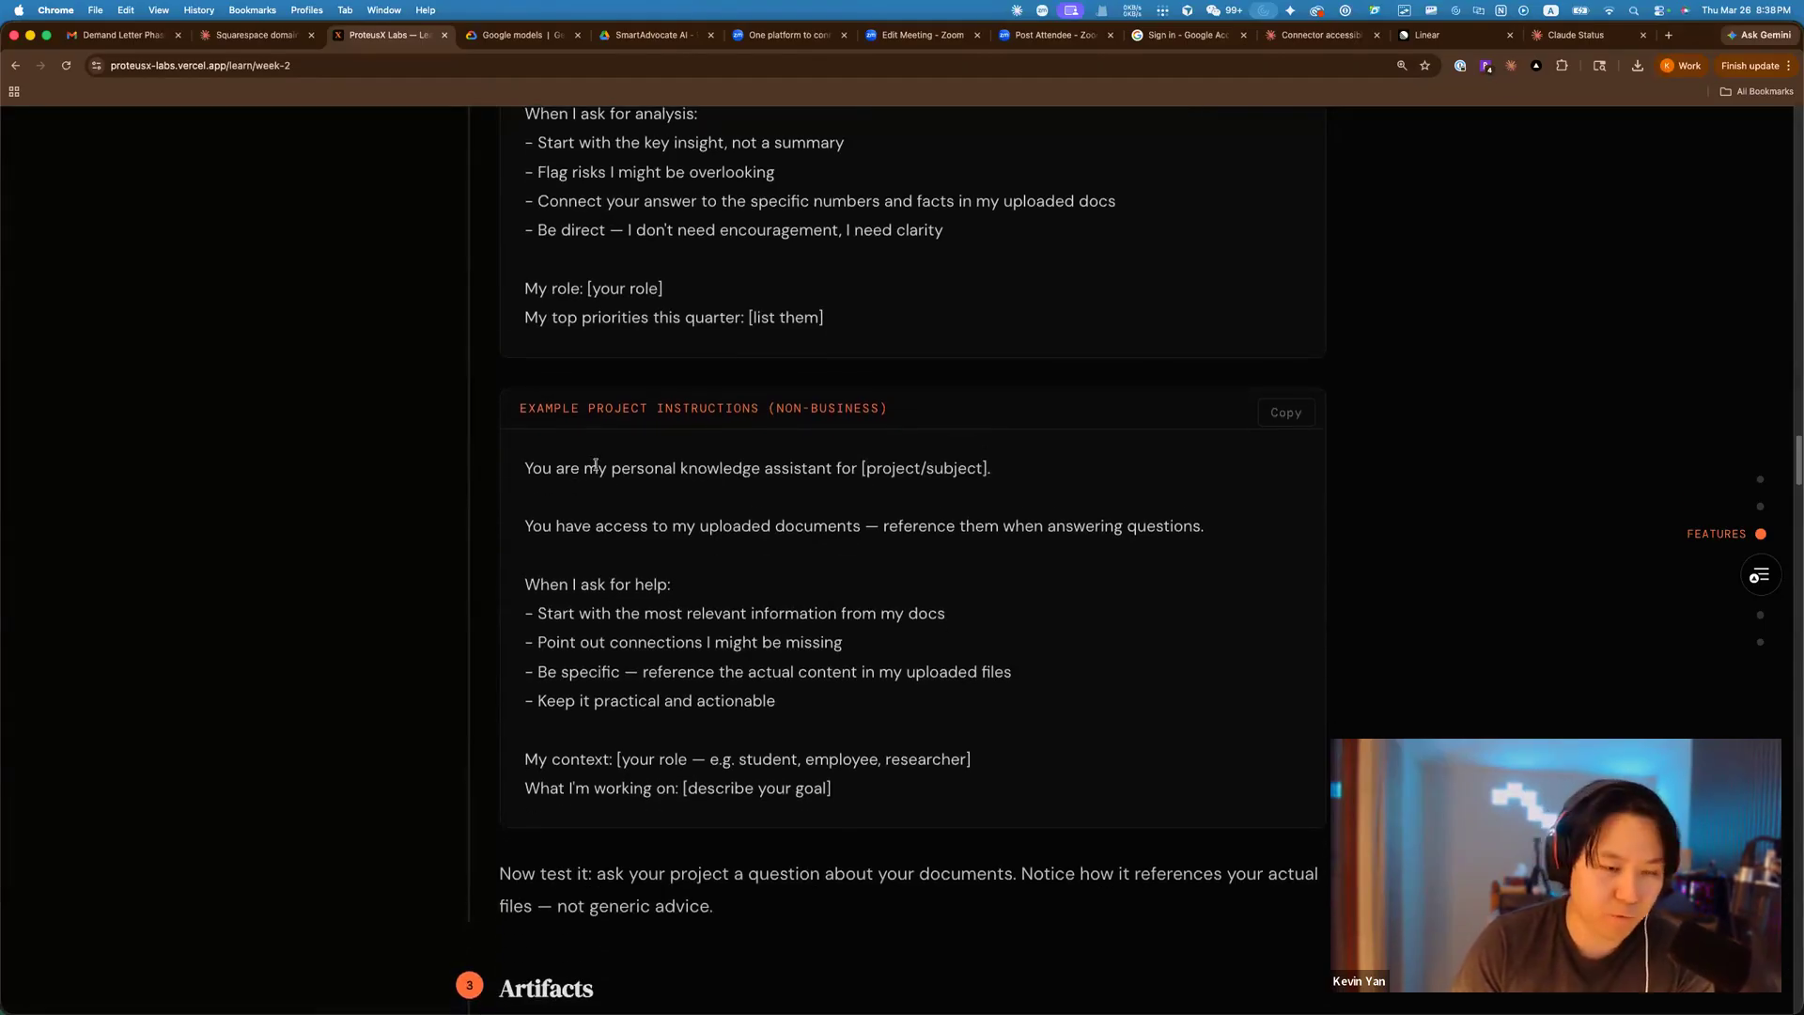
scroll(589, 455, "down", 4)
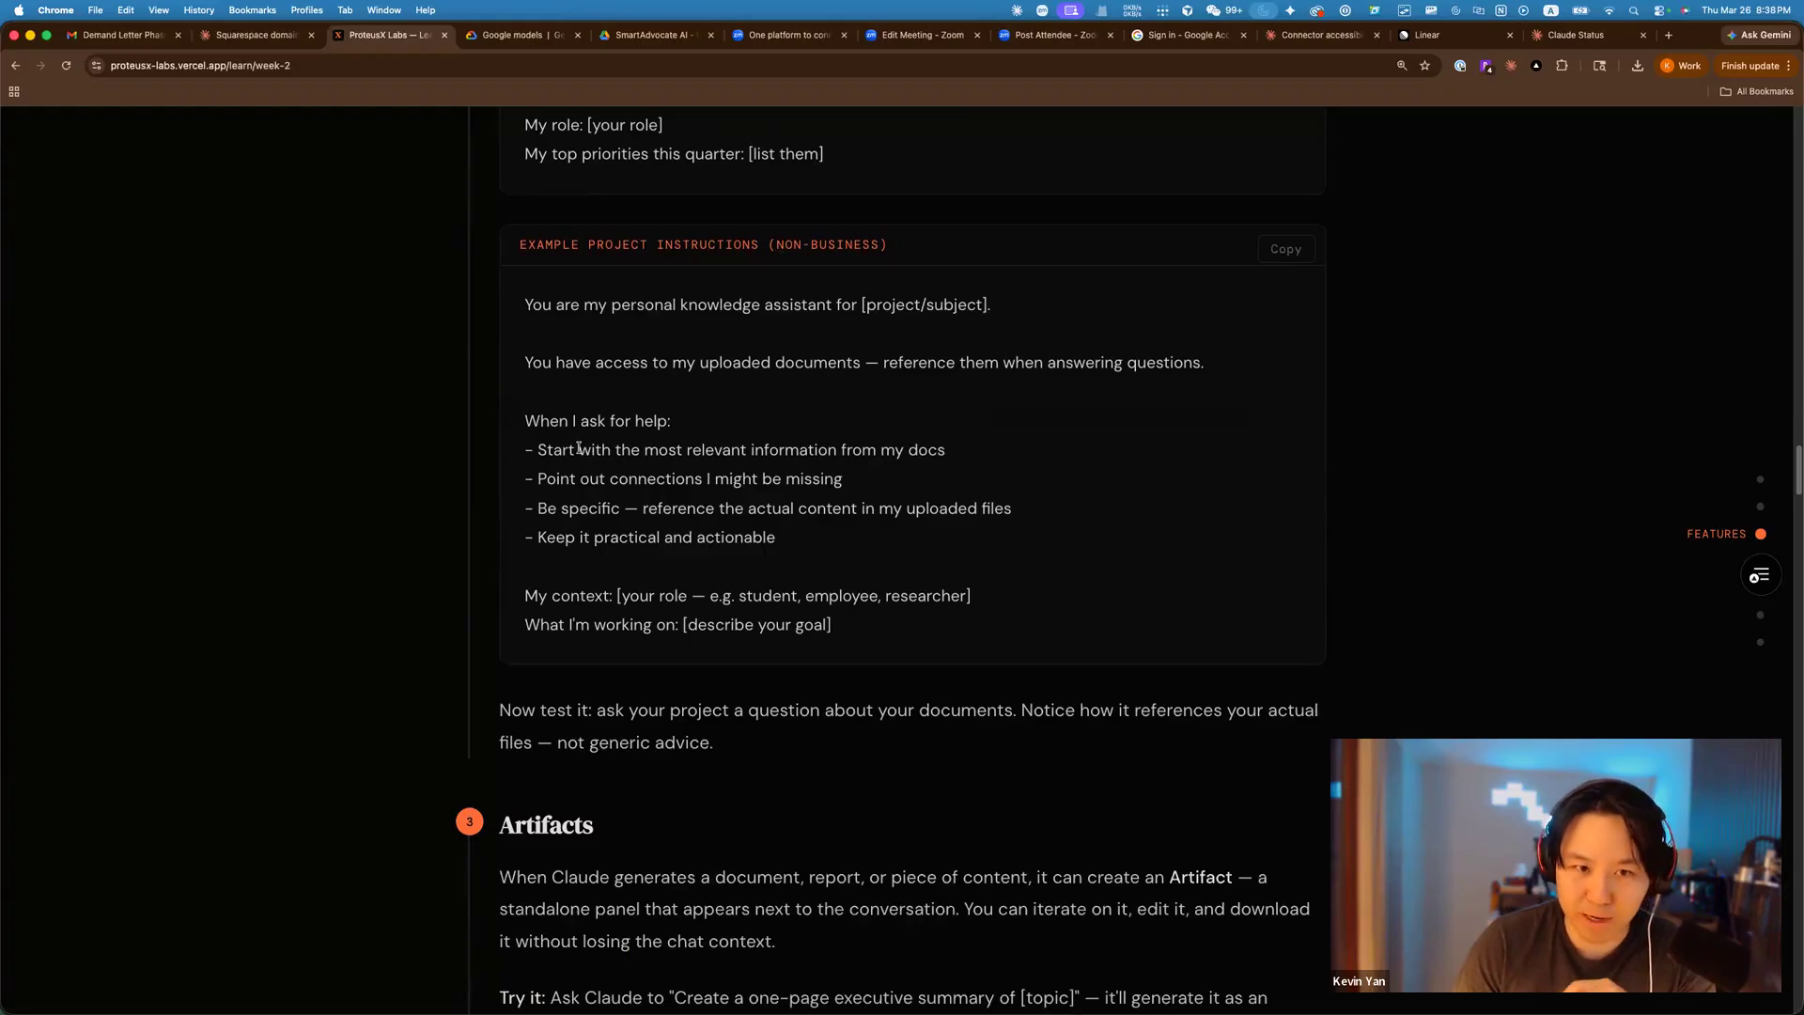
scroll(575, 455, "down", 1)
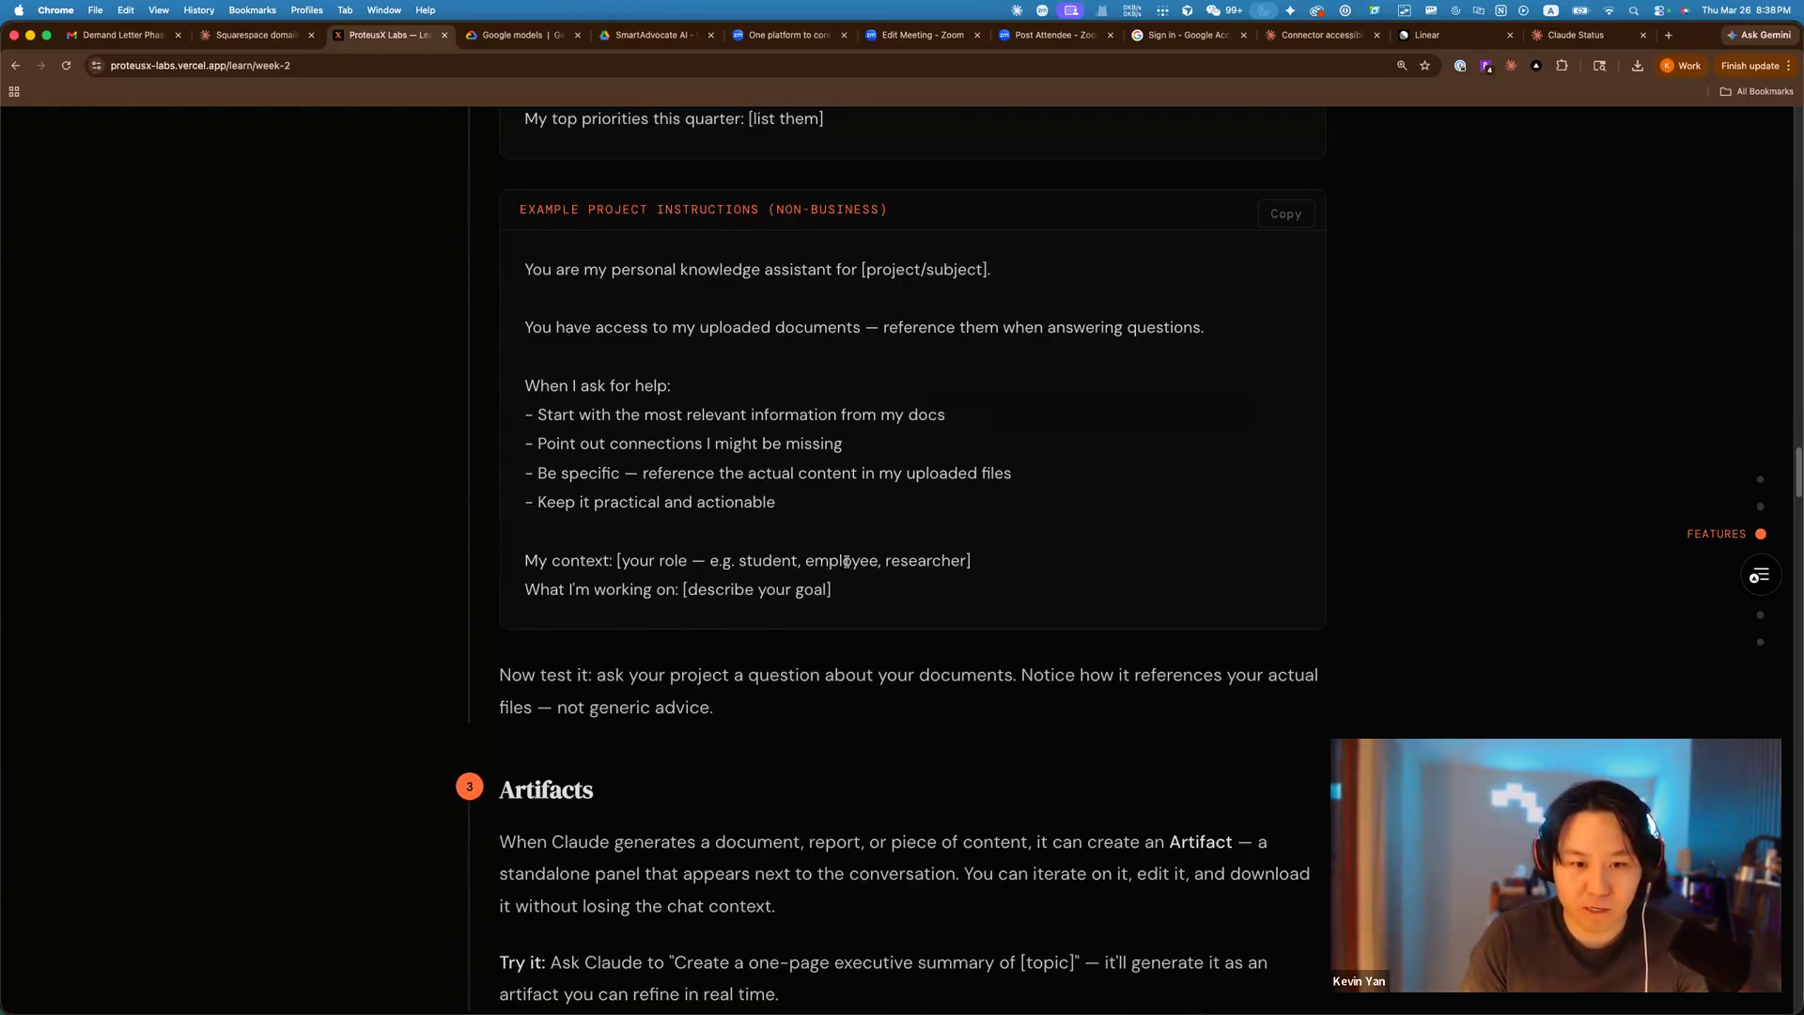
scroll(843, 555, "down", 2)
scroll(838, 533, "up", 1)
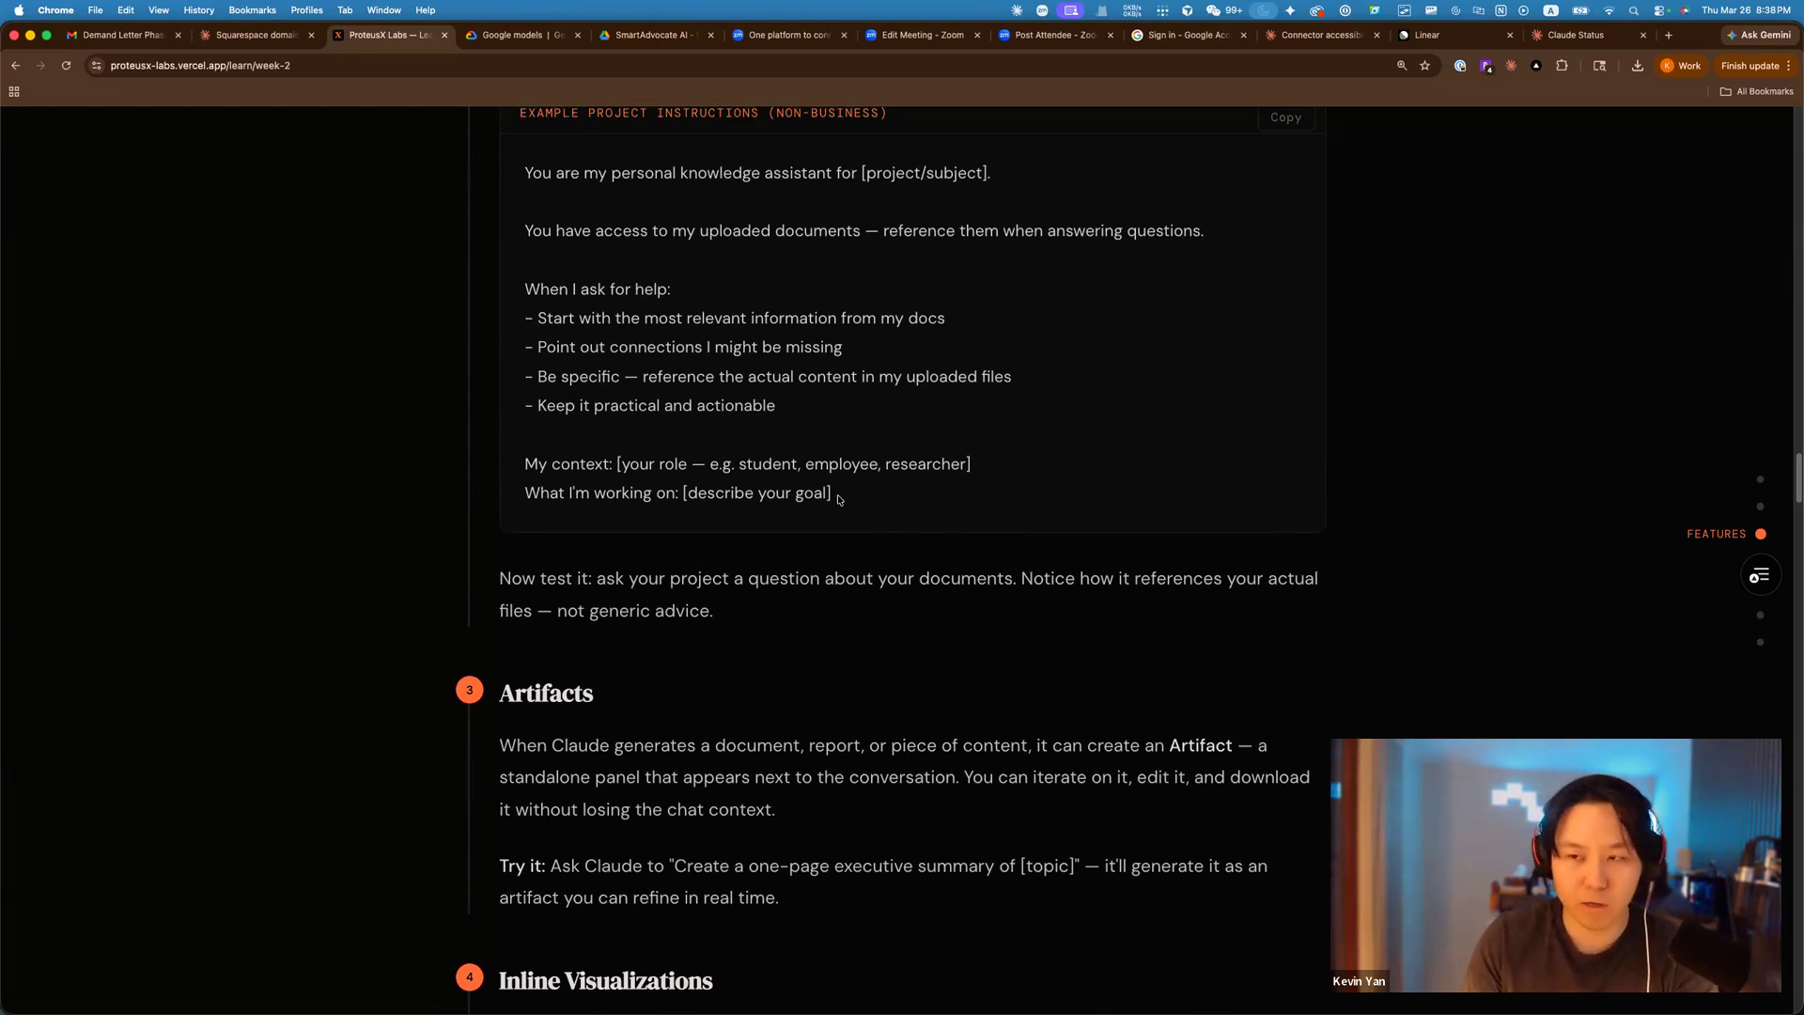
scroll(983, 545, "down", 1)
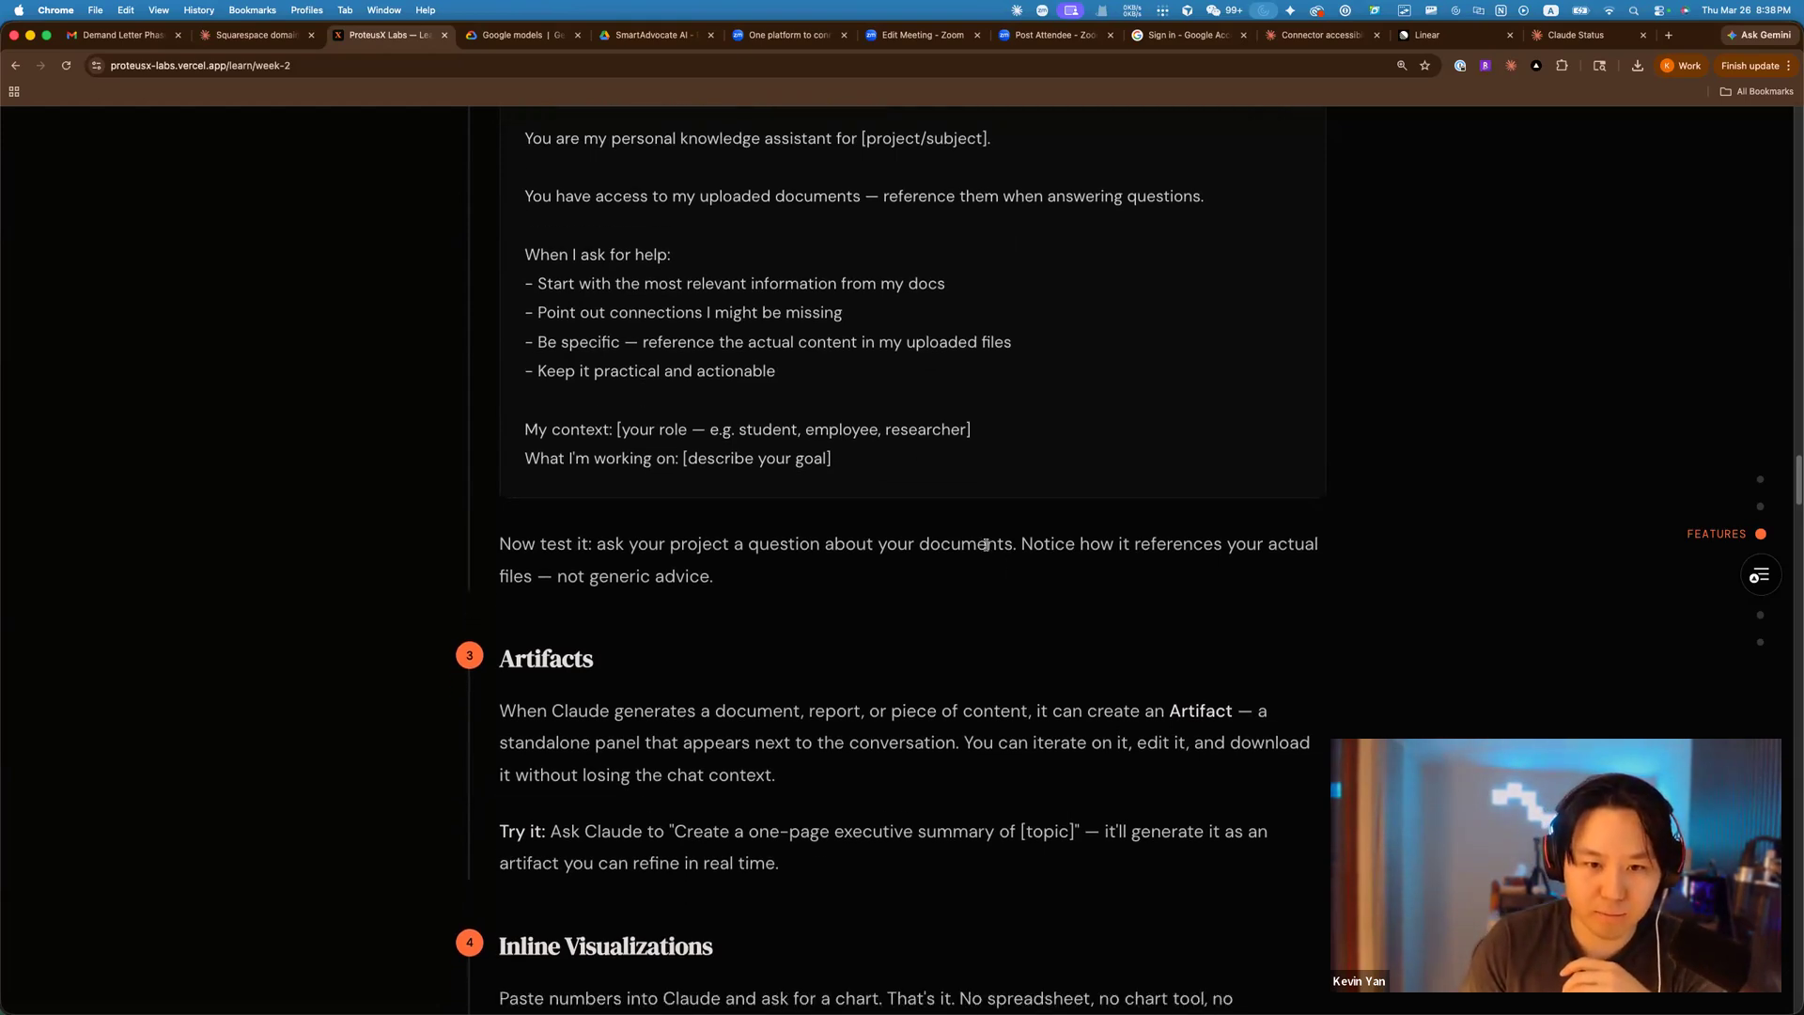
scroll(985, 544, "down", 10)
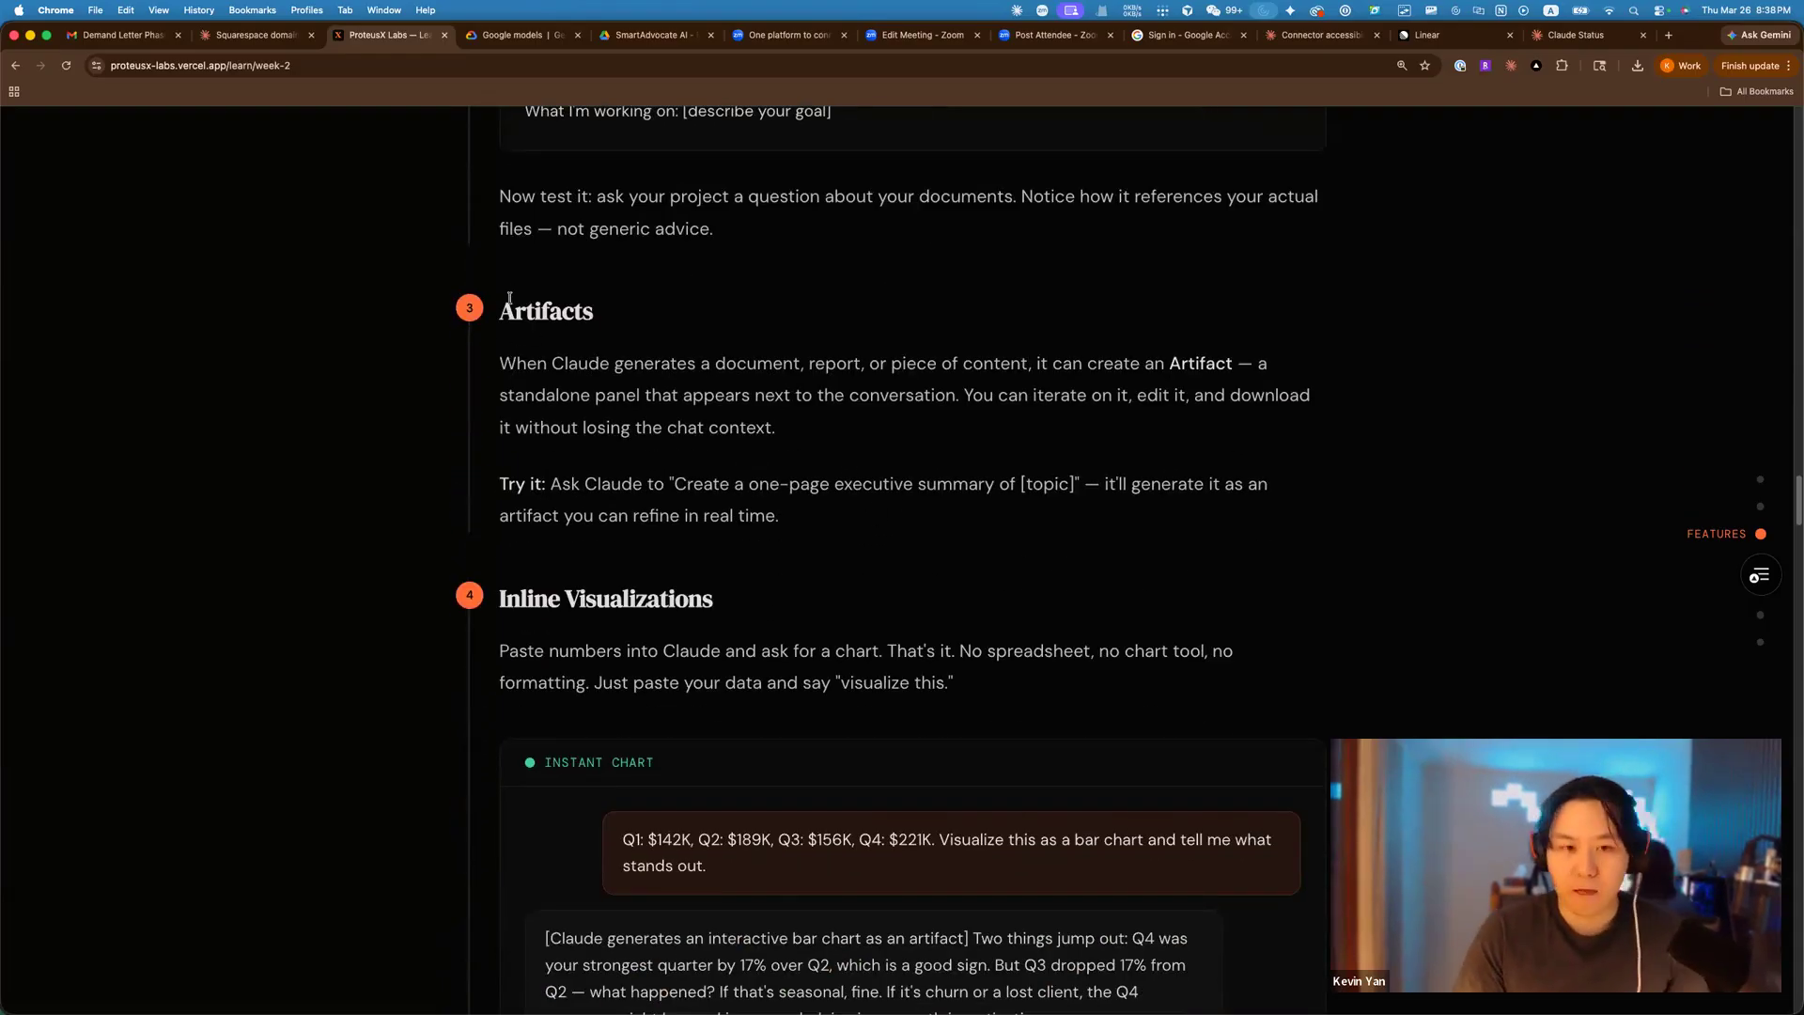
left_click_drag(501, 310, 803, 508)
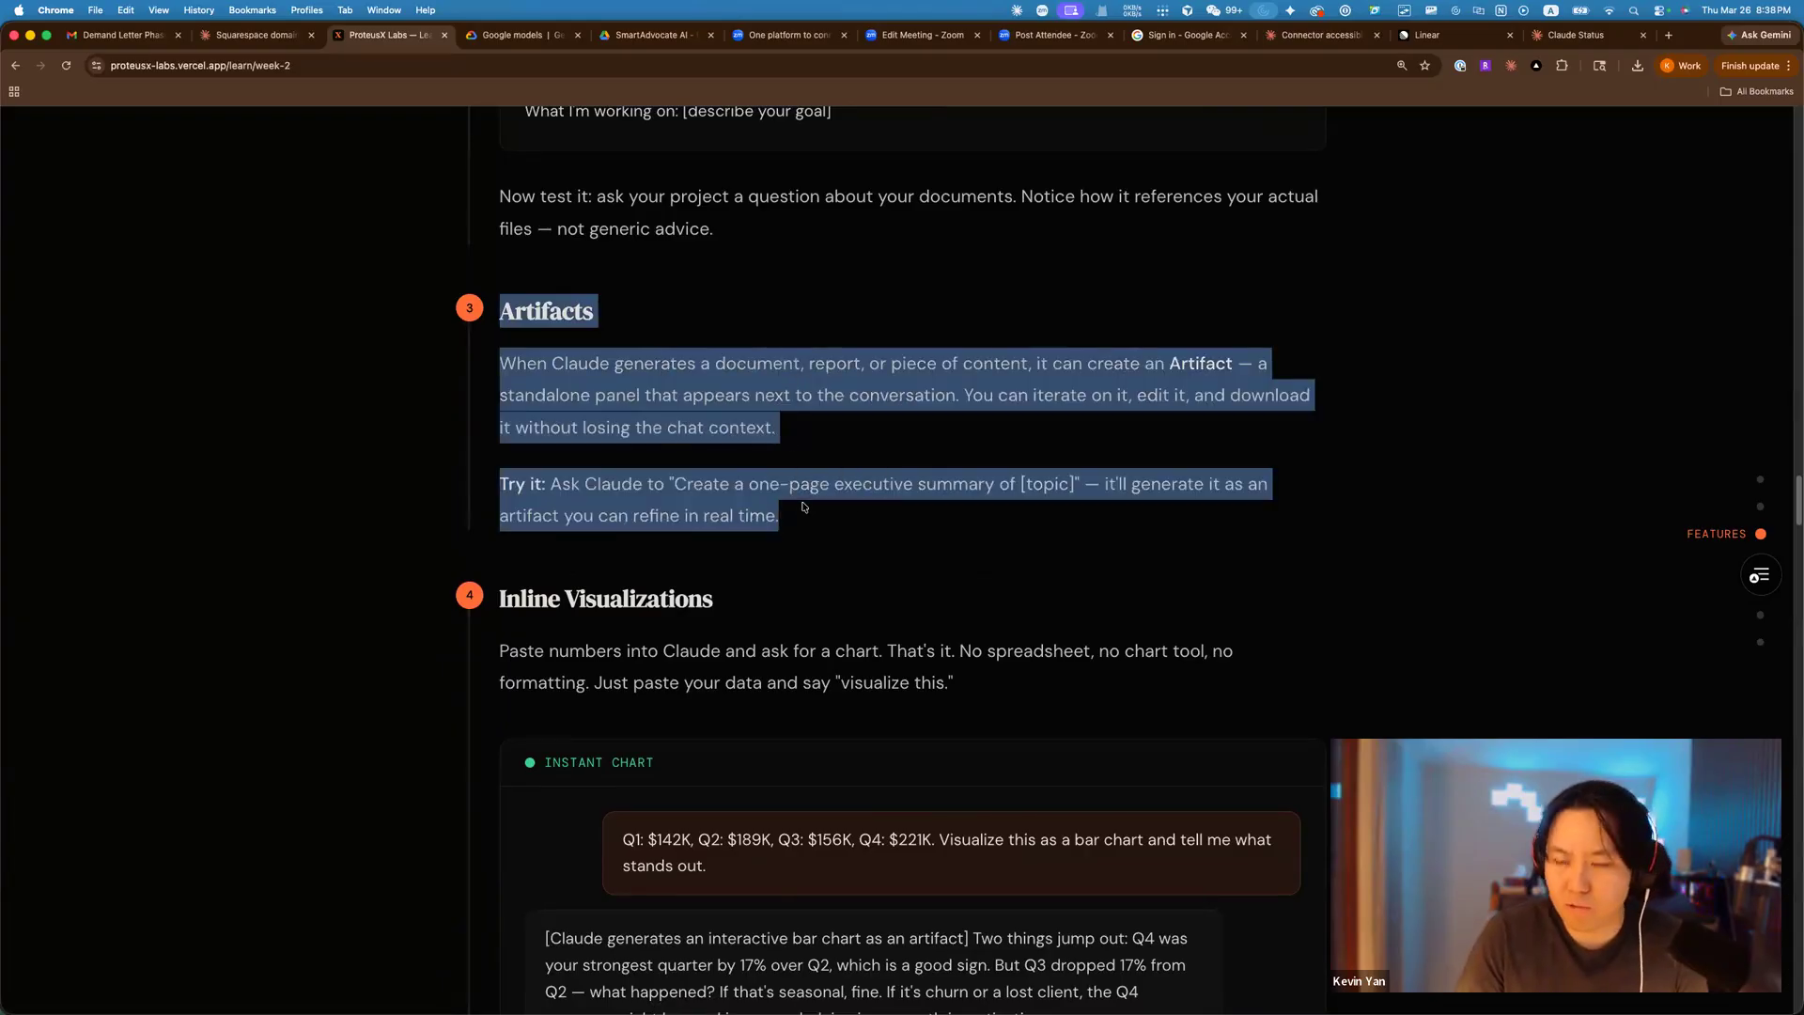
left_click(931, 510)
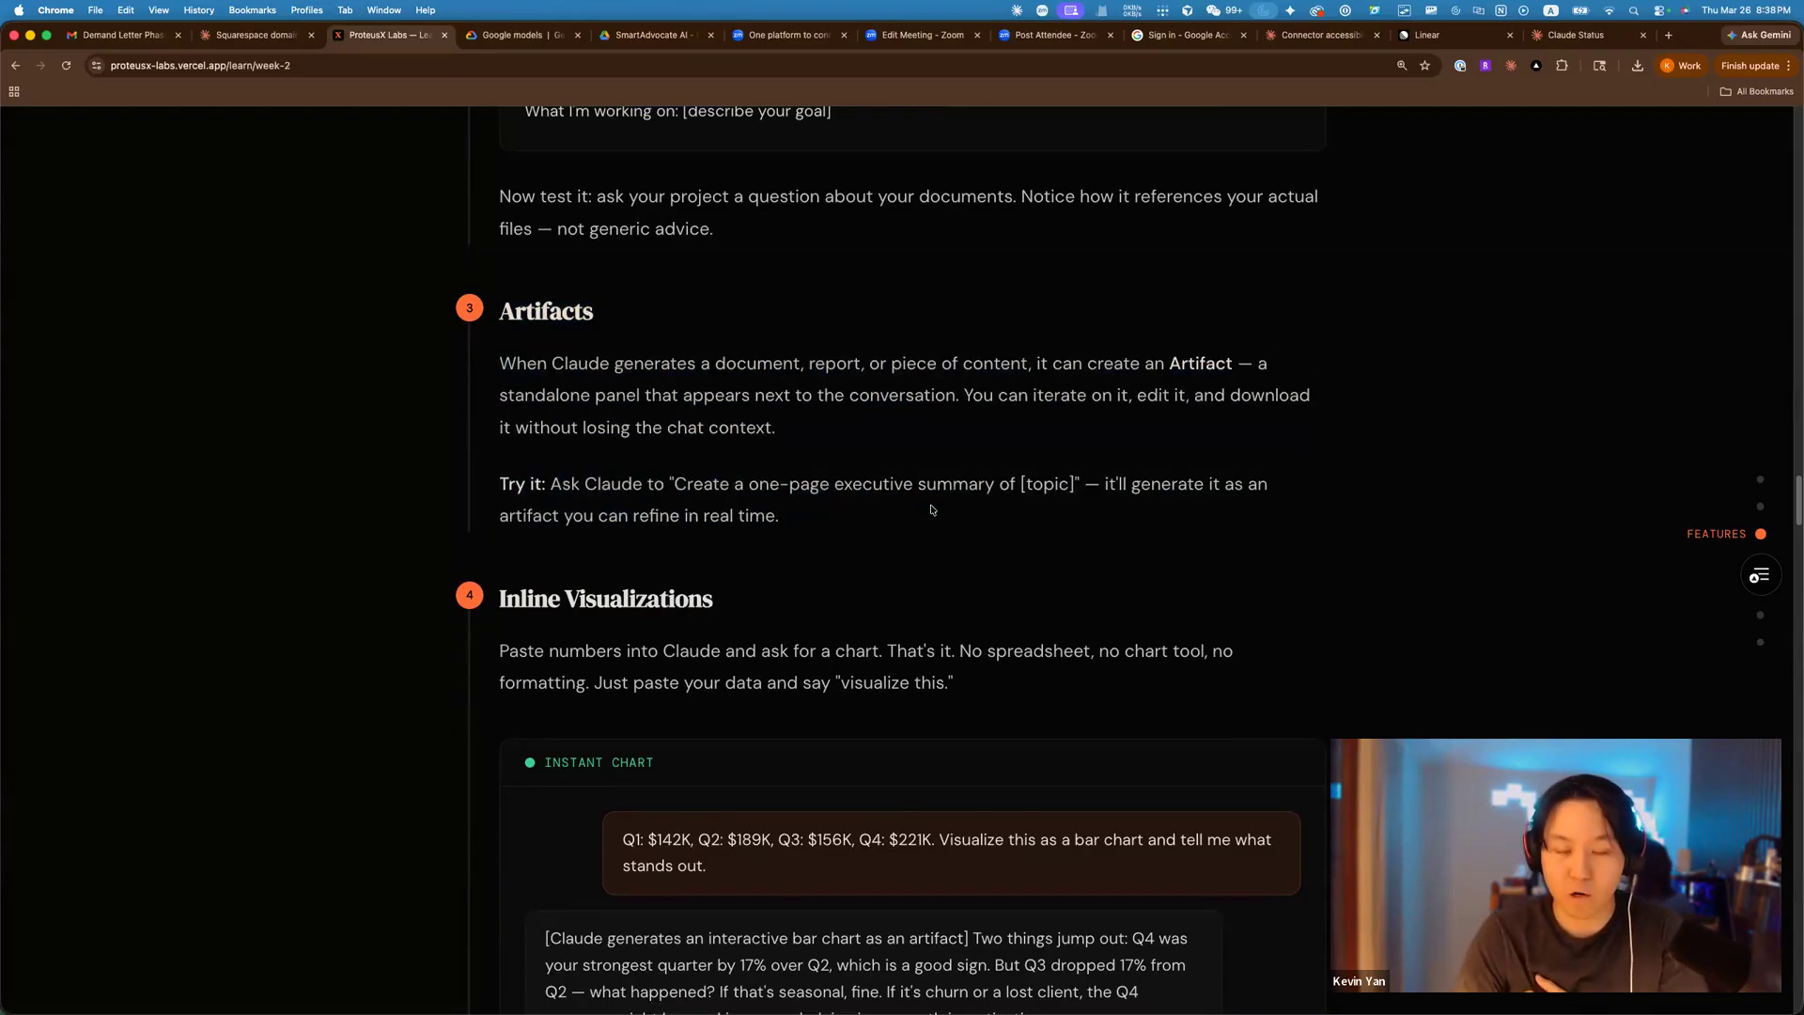
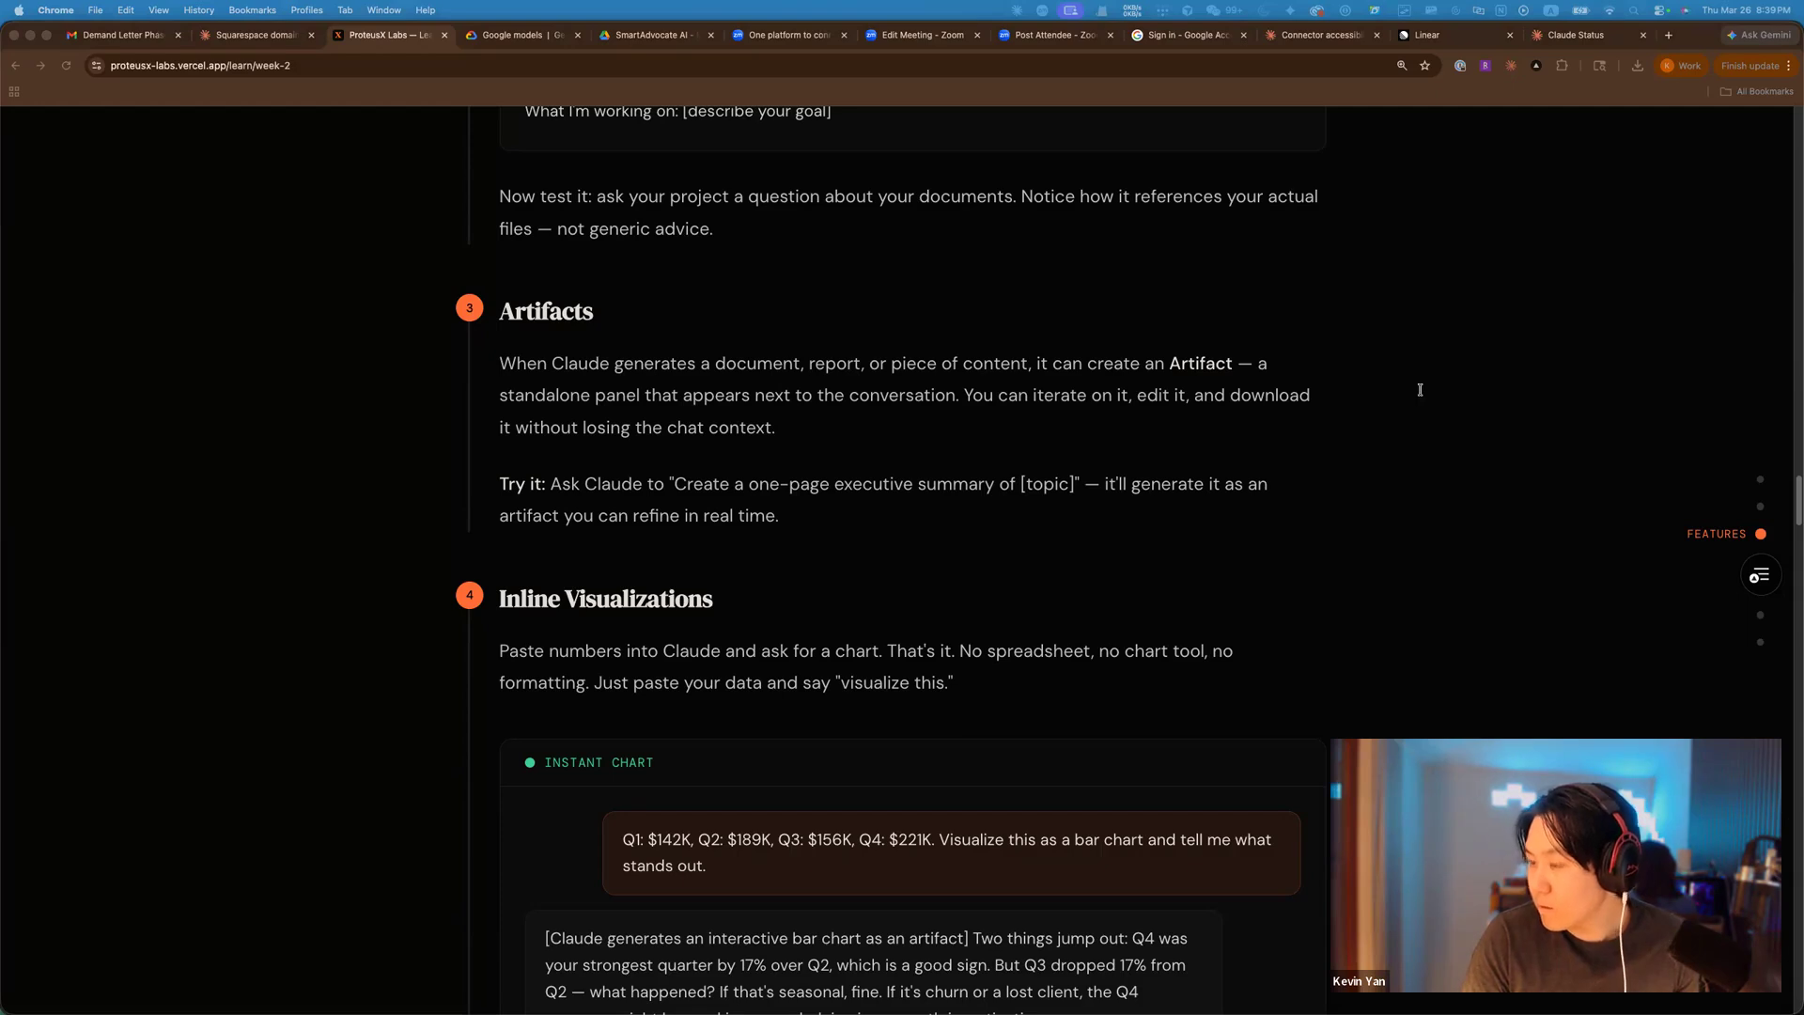
Bring Chrome forward and switch to the 'Connector accessibility across projects' Claude chat.
left_click(1140, 92)
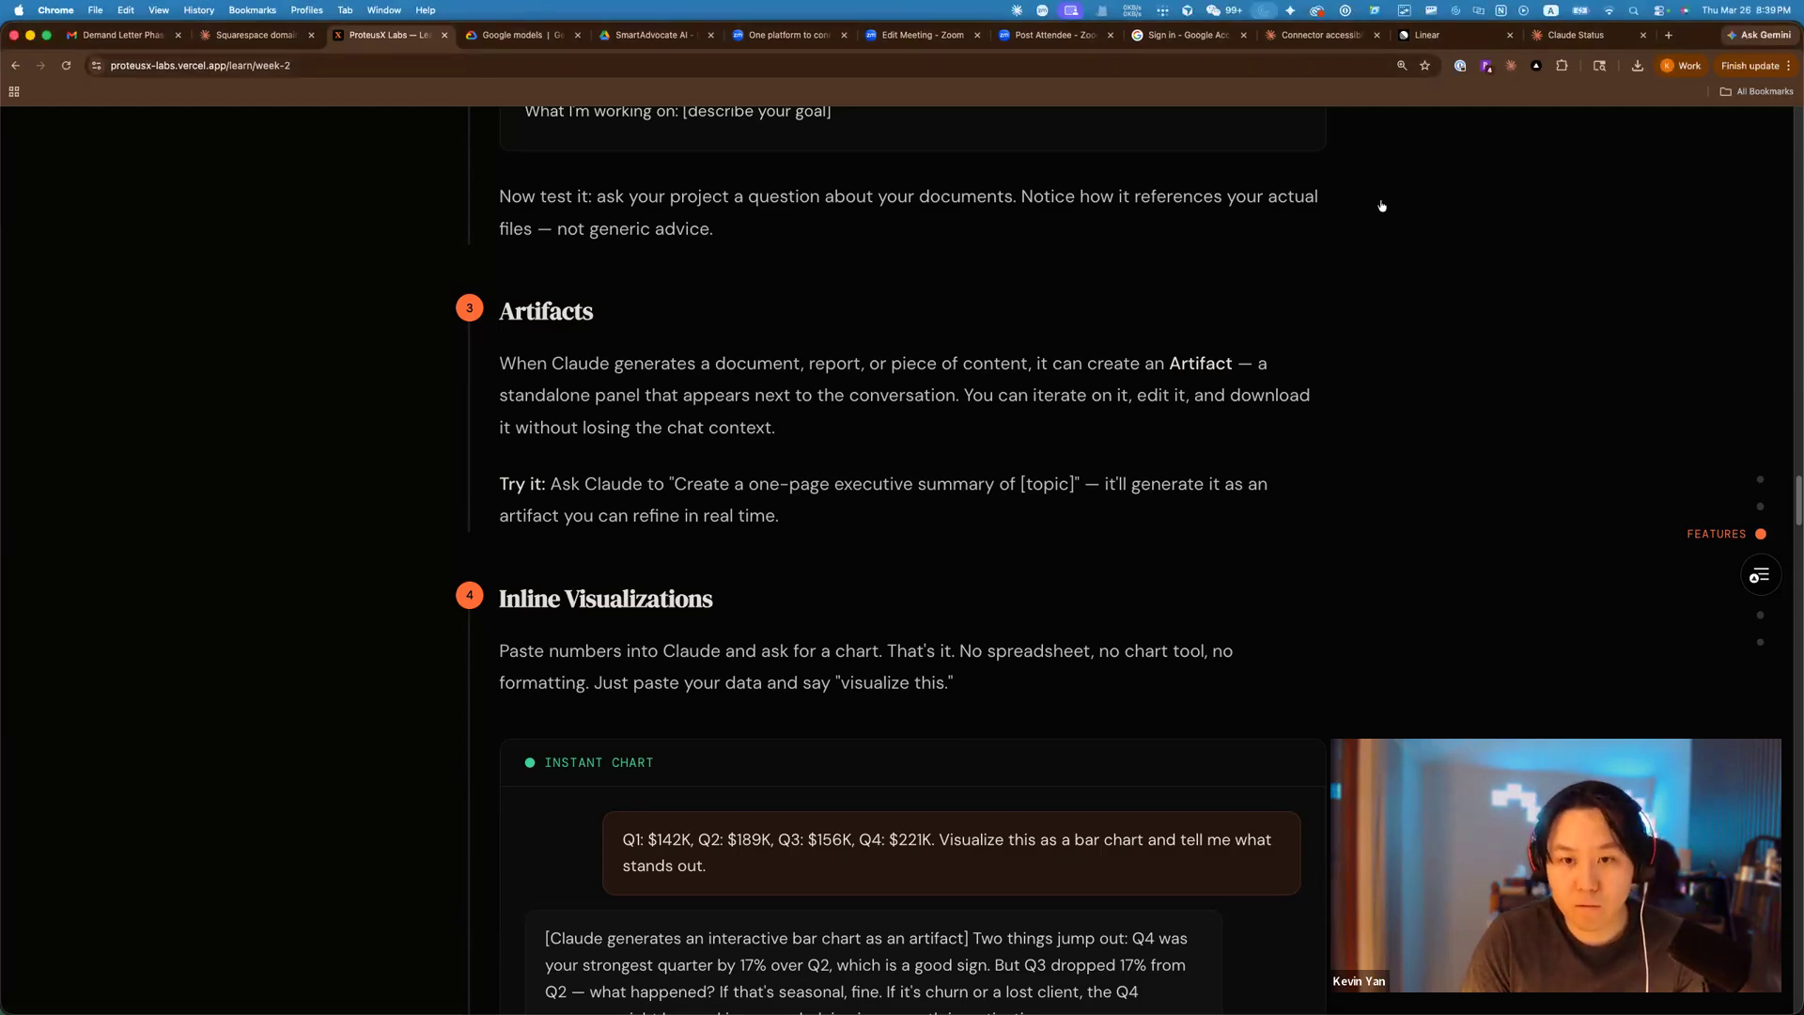
left_click(1321, 36)
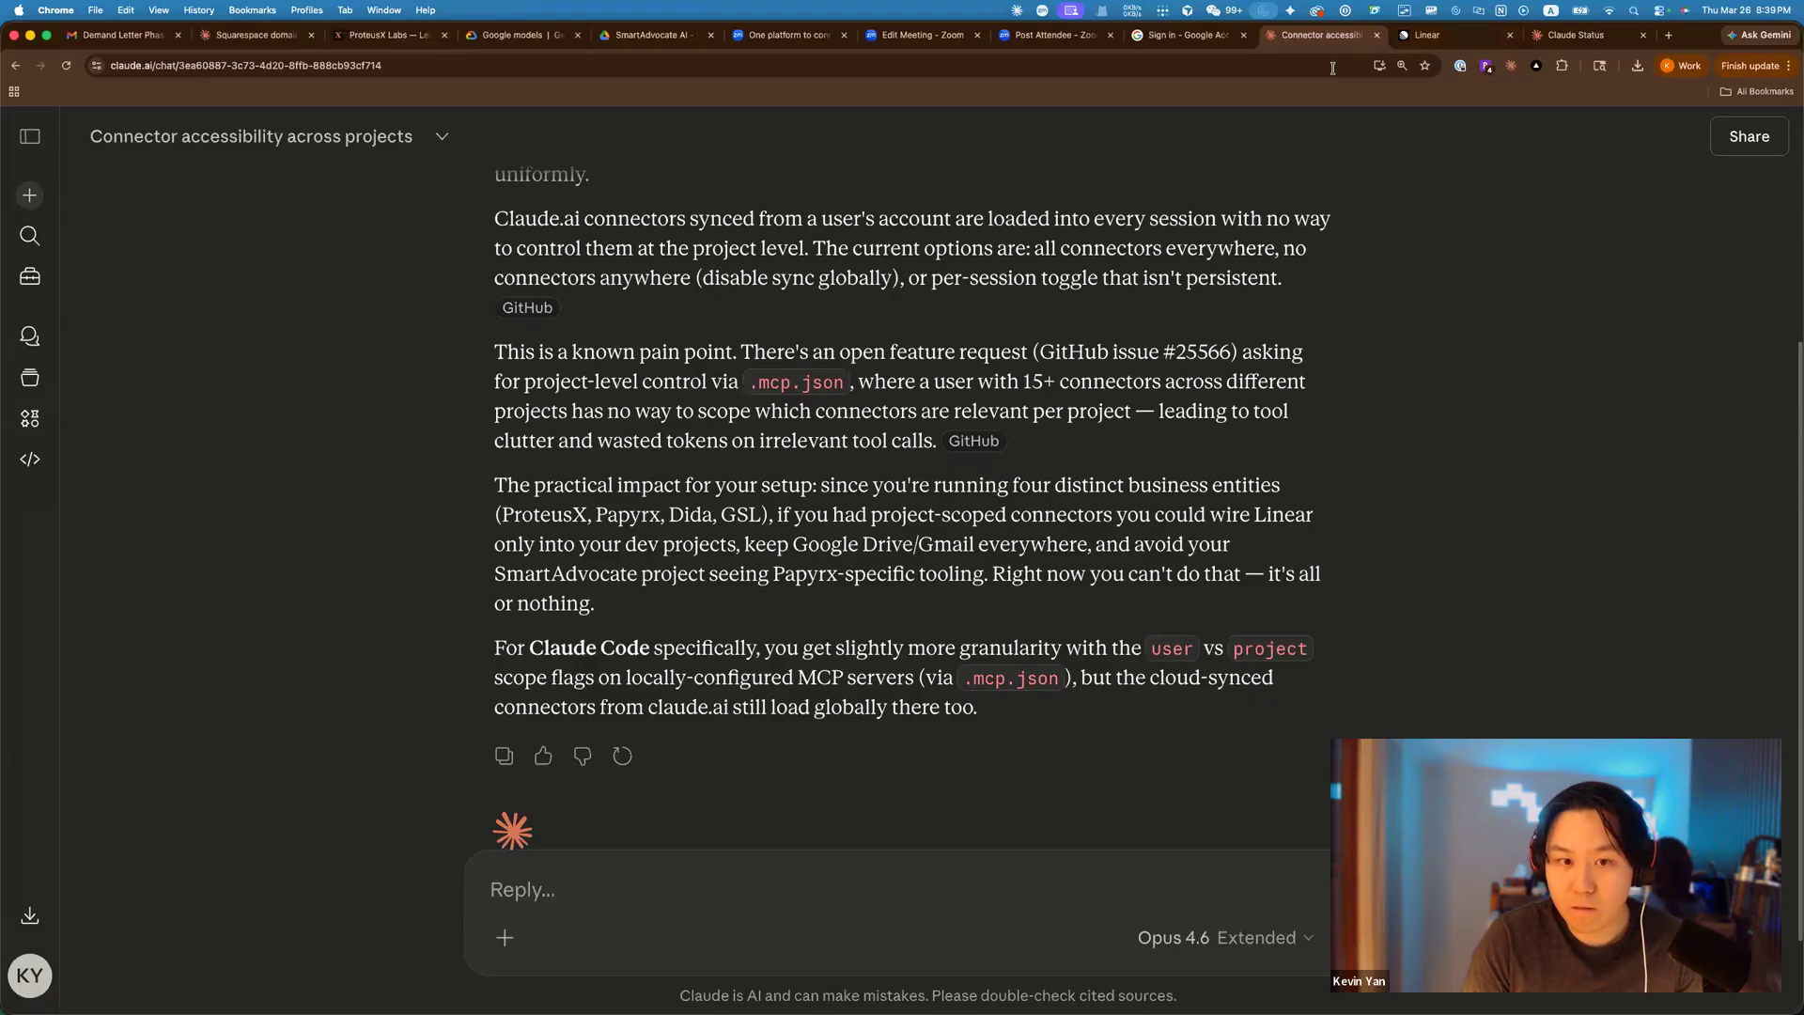
In a new chat, send the pasted Jan 2025–Mar 2026 monthly revenue list with 'visualize this revenue data'.
left_click(39, 204)
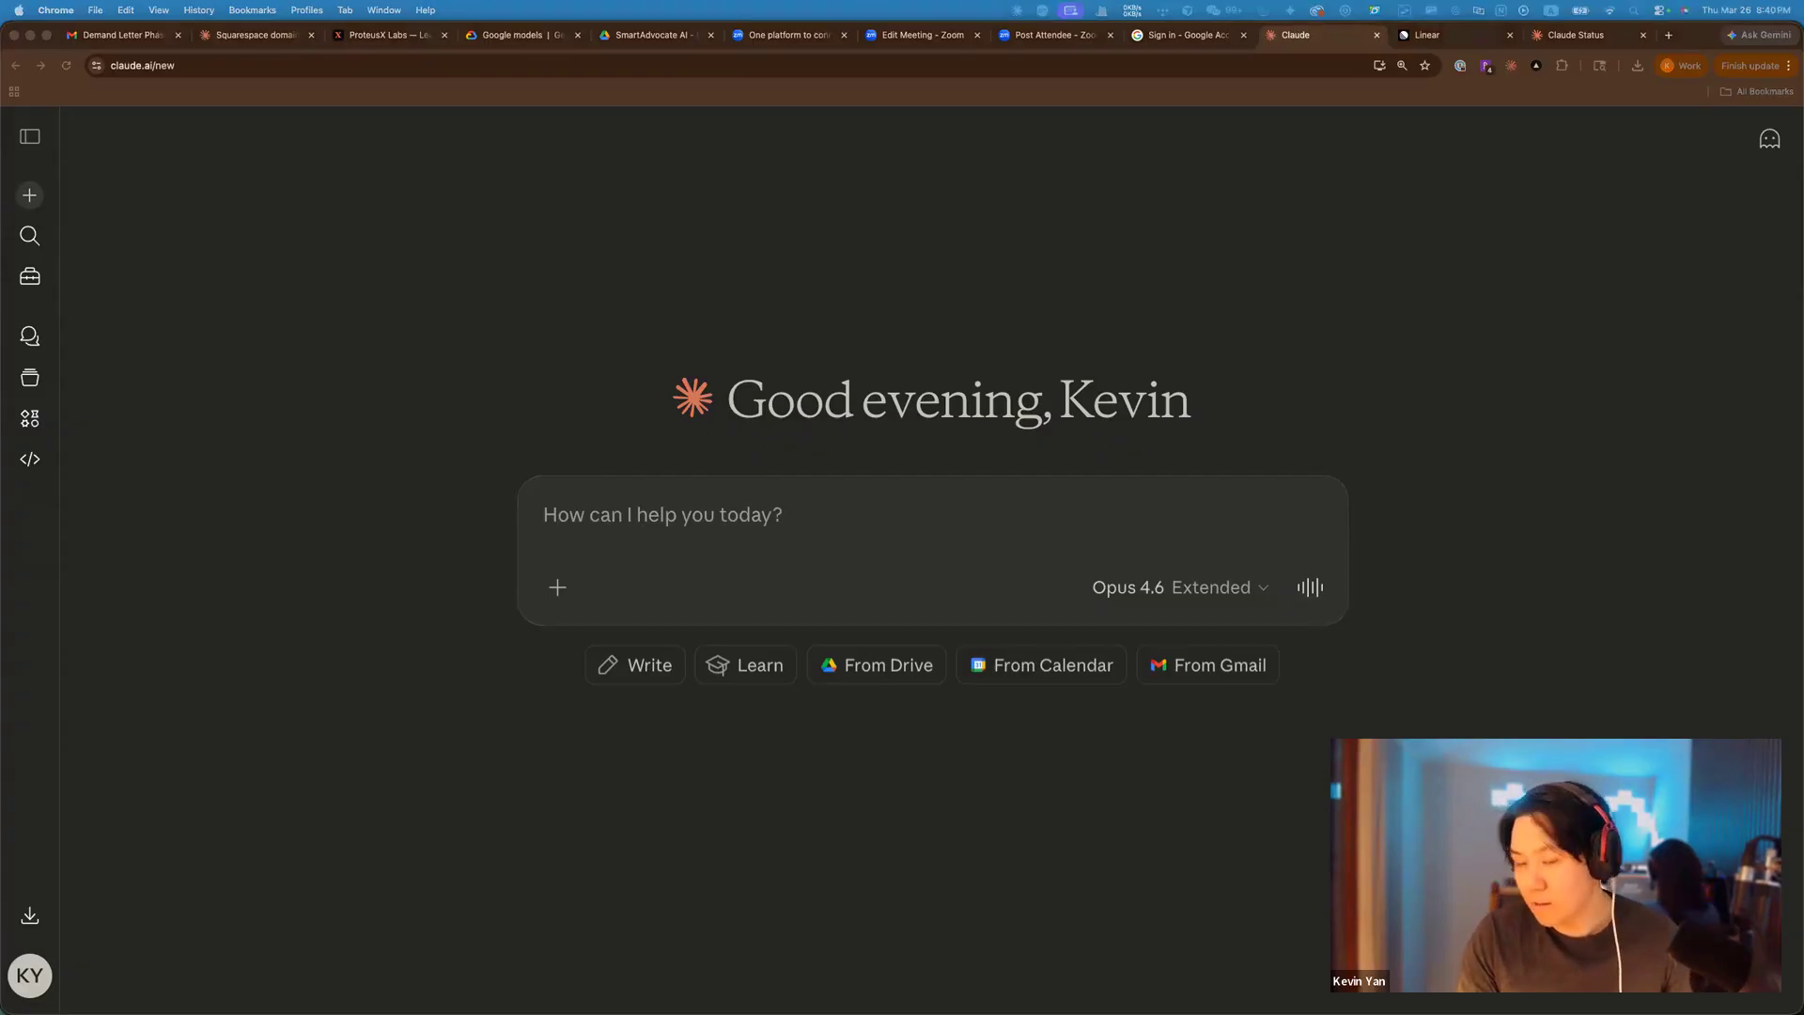
left_click(721, 514)
type("Monthly Revenue 2025-2026: Jan 2025: $2,800 Feb 2025: $3,100 Mar 2025: $3,400 Apr 2025: $3,200 May 2025: $3,600 Jun 2025: $3,850 Jul 2025: $3,850 Aug 2025: $4,200 Sep 2025: $3,900 Oct 2025: $4,100 Nov 2025: $3,850 Dec 2025: $3,500 Jan 2026: $3,850 Feb 2026: $4,000 Mar 2026: $4,200")
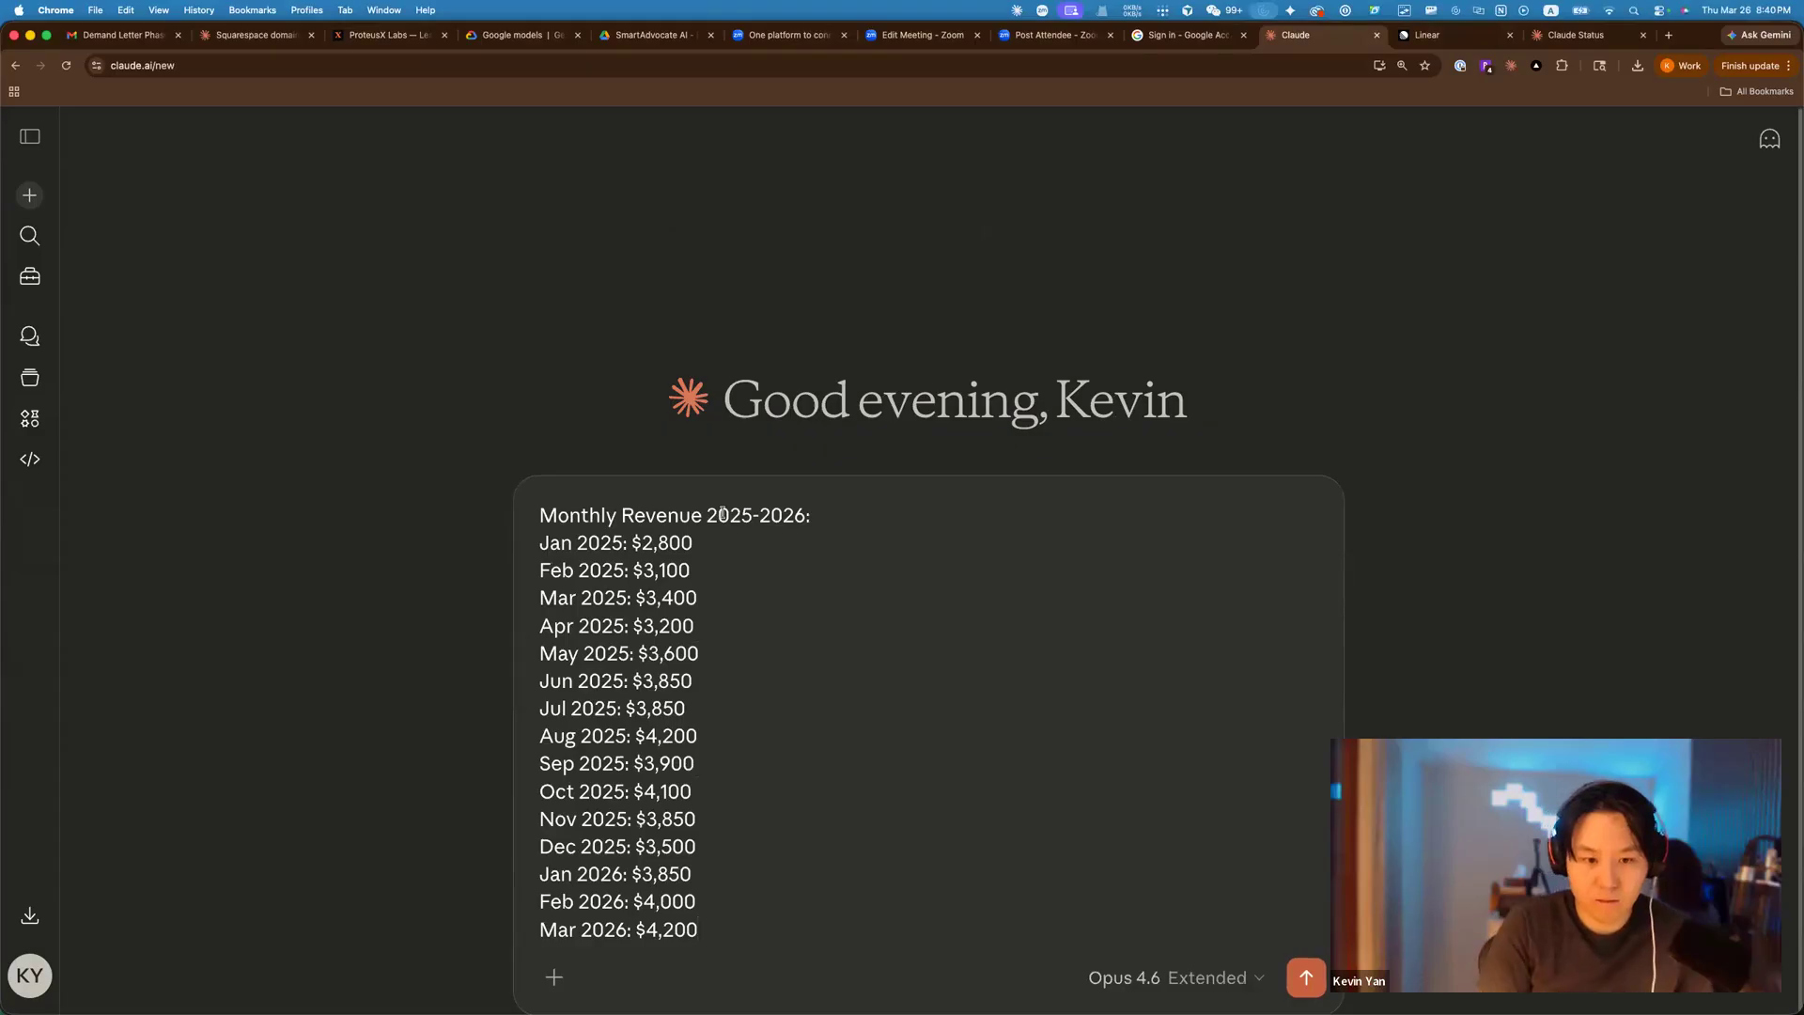
key("shift+Return")
key("shift+Return")
type("visualize this da")
key("BackSpace")
key("BackSpace")
key("BackSpace")
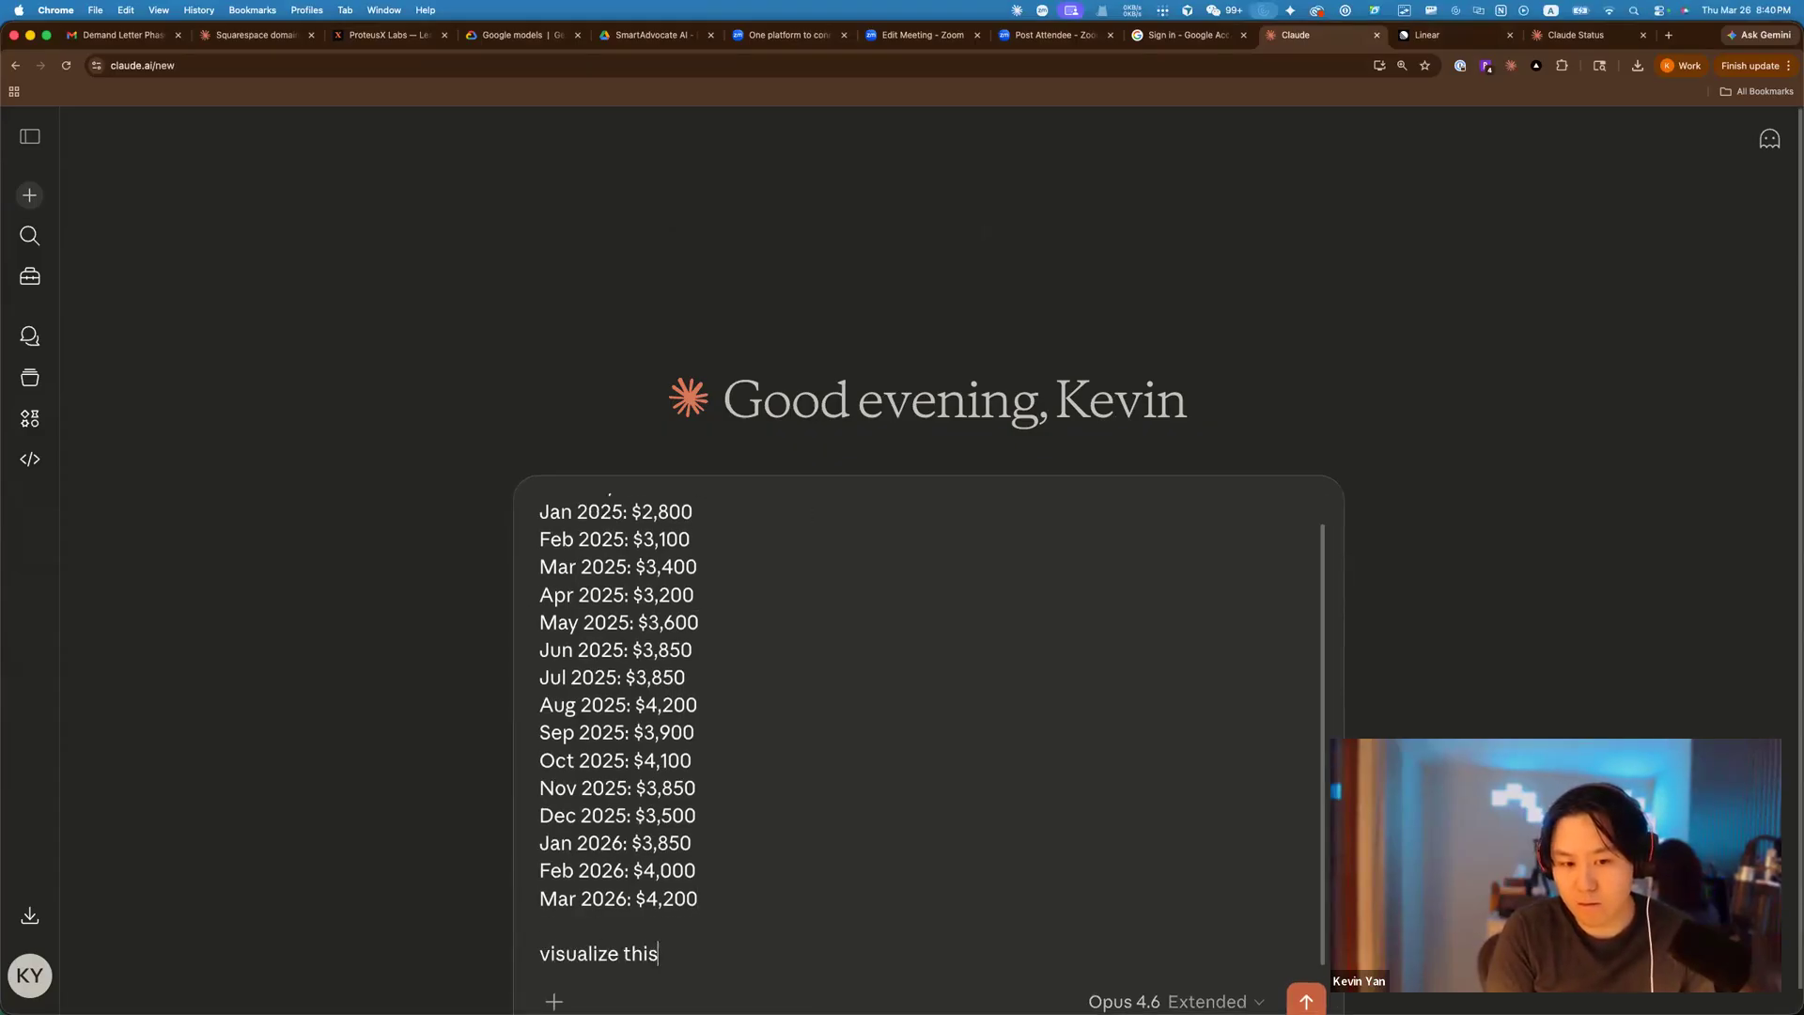
type("revenue data in")
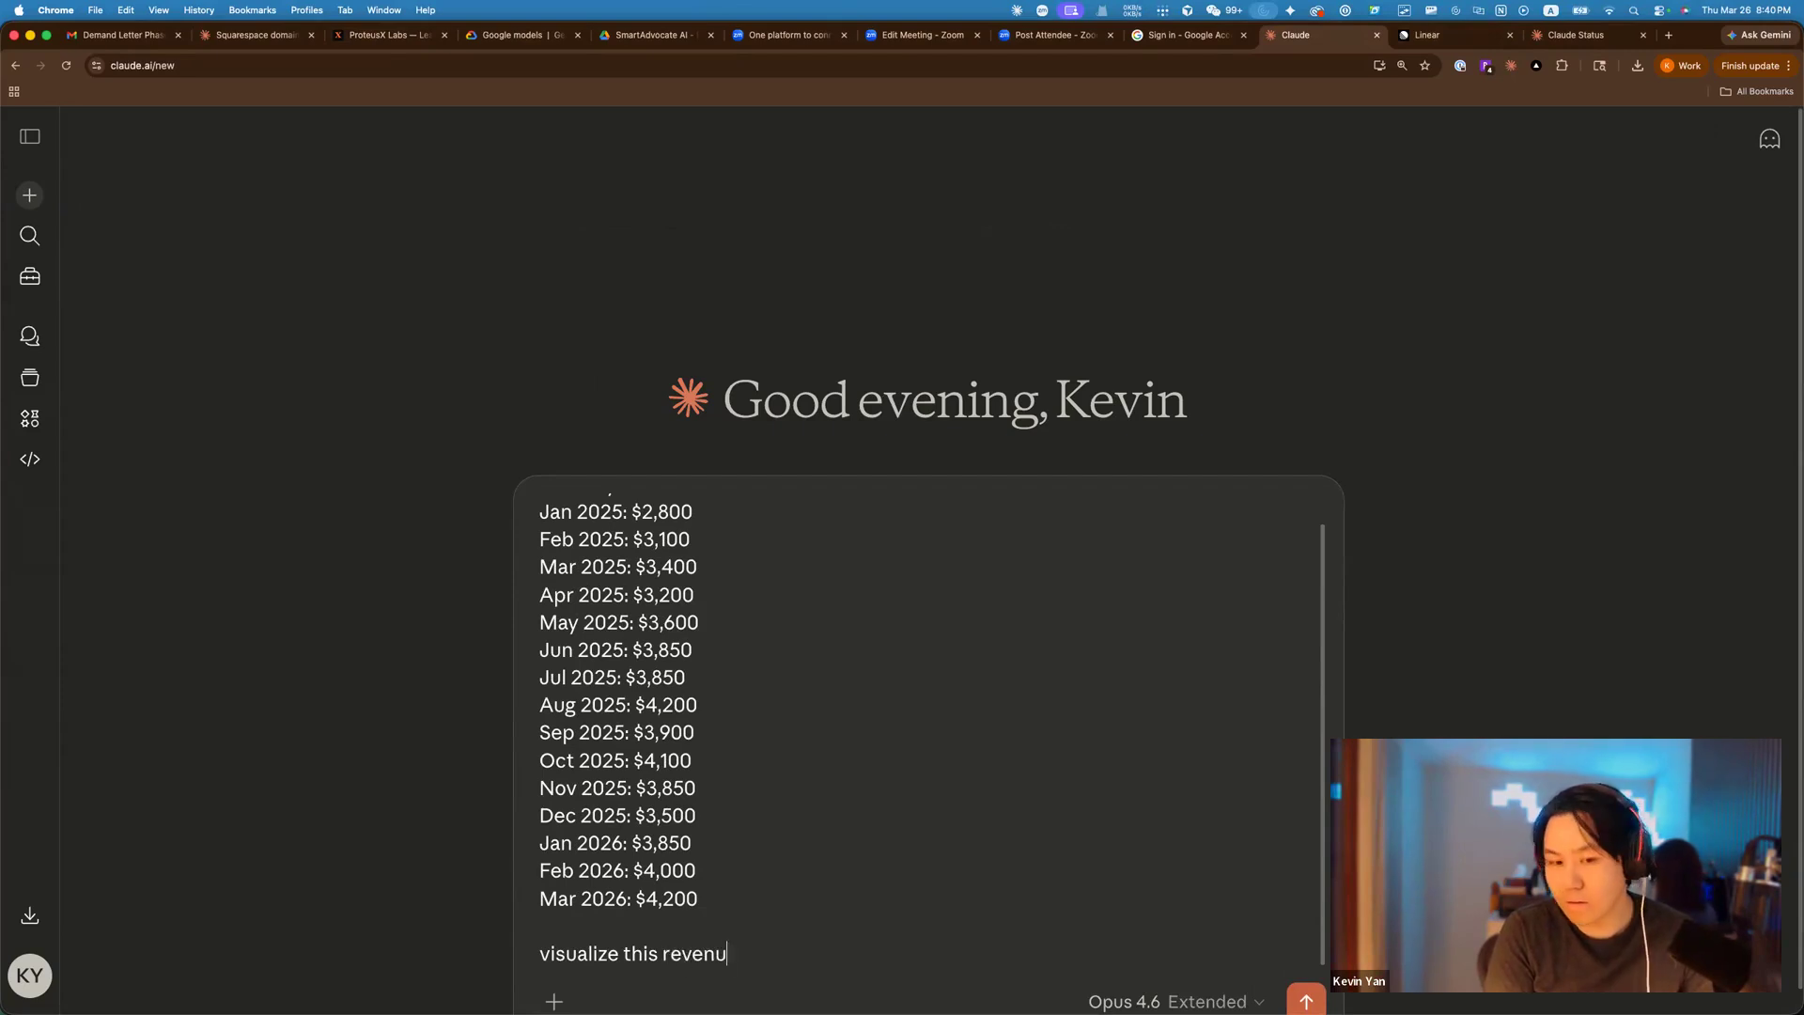
key("BackSpace")
key("BackSpace")
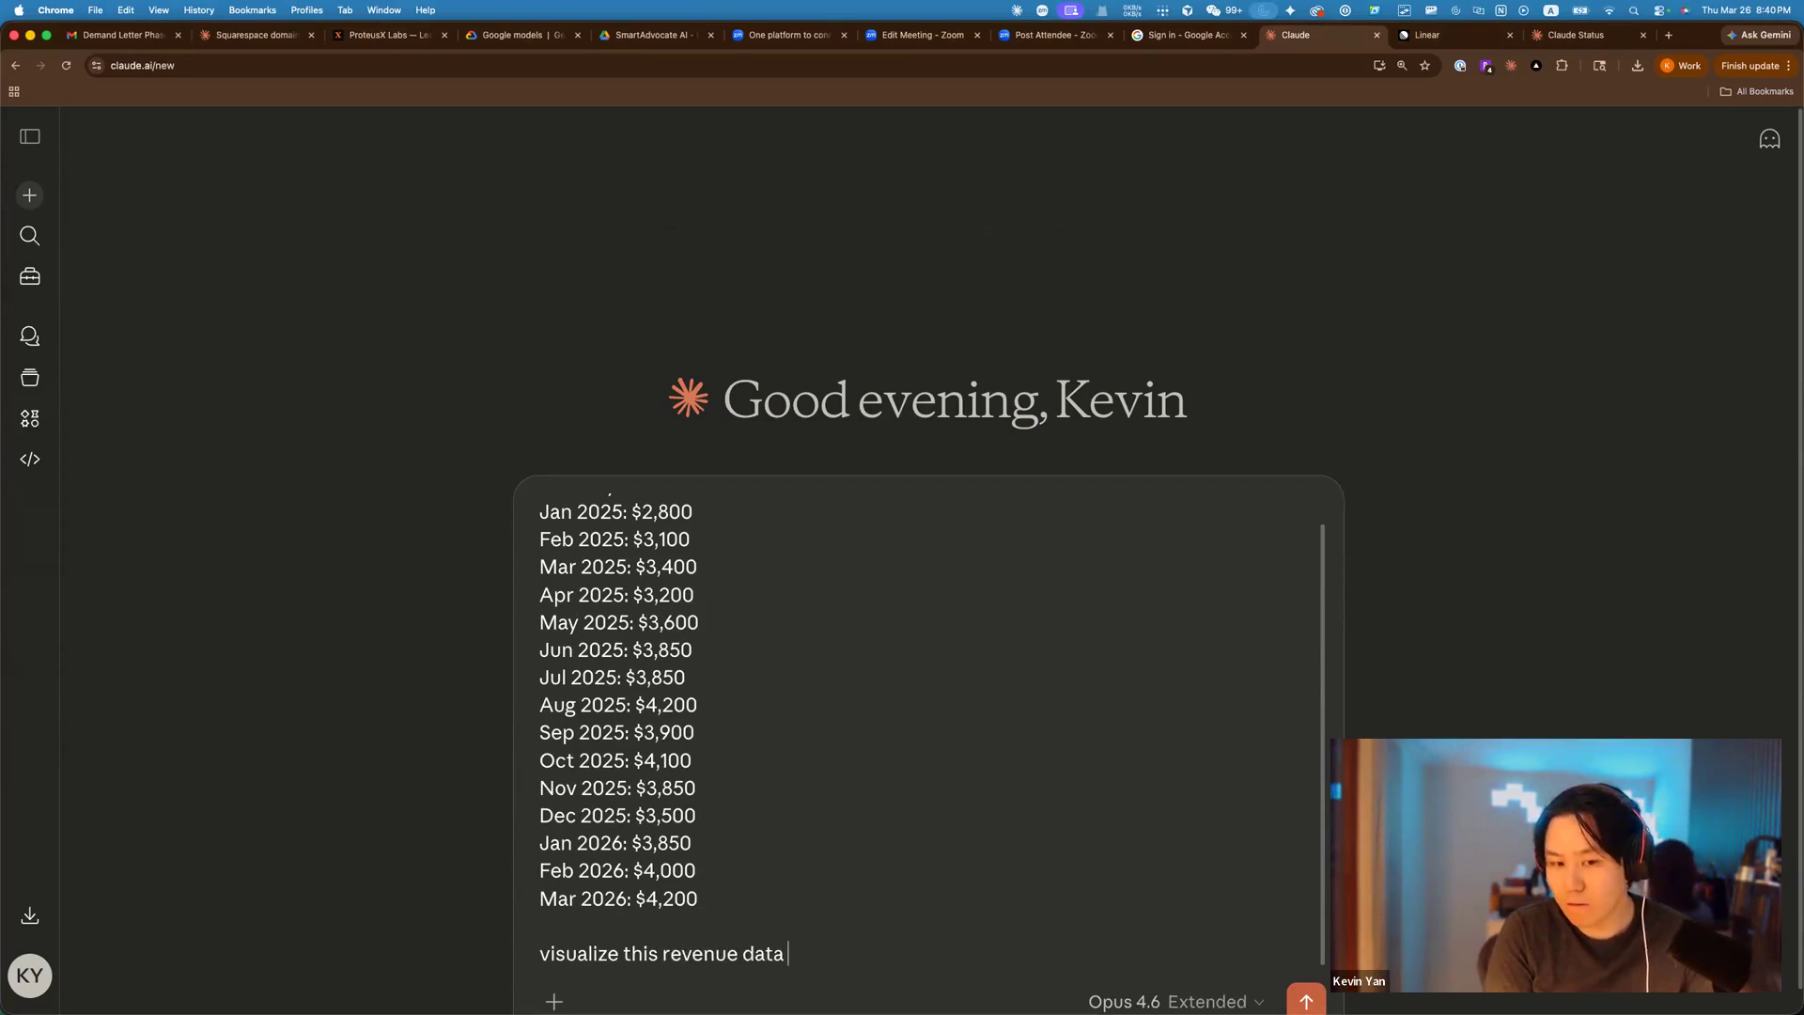
key("Return")
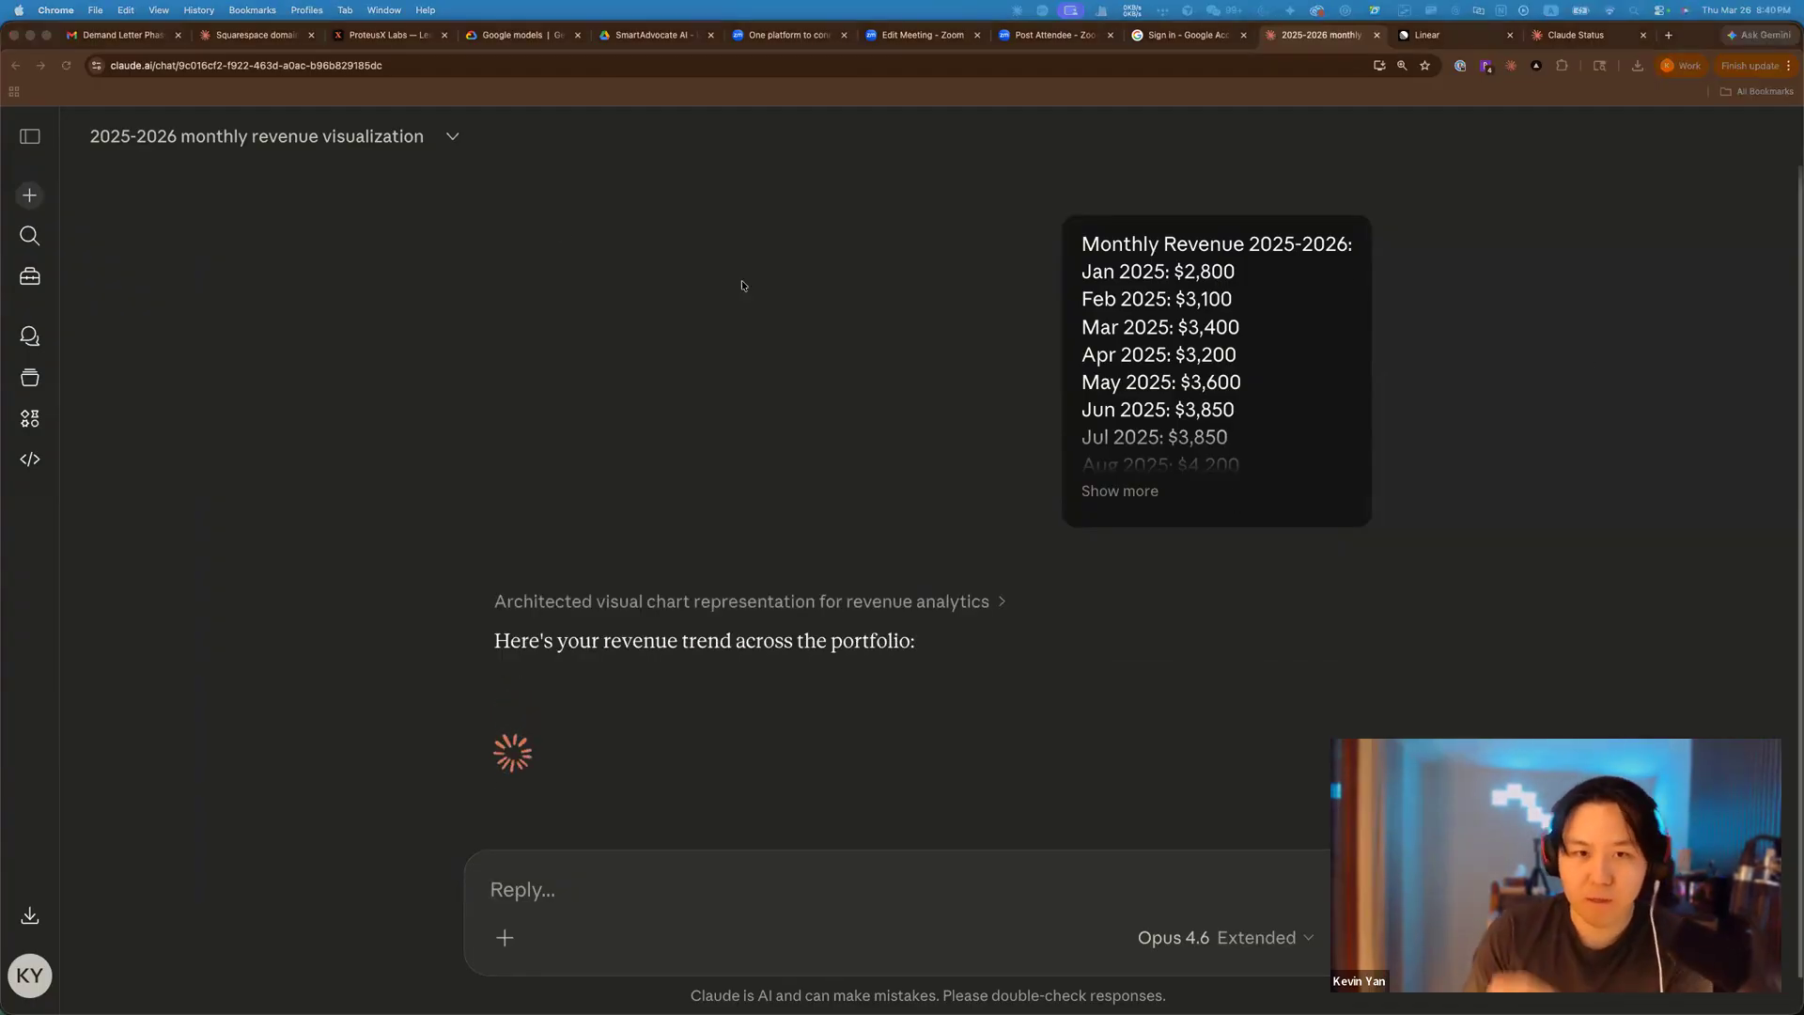
Highlight the Inline Visualizations paragraph on the ProteusX Labs page, then review the revenue summary and line chart.
left_click(387, 35)
scroll(482, 214, "down", 5)
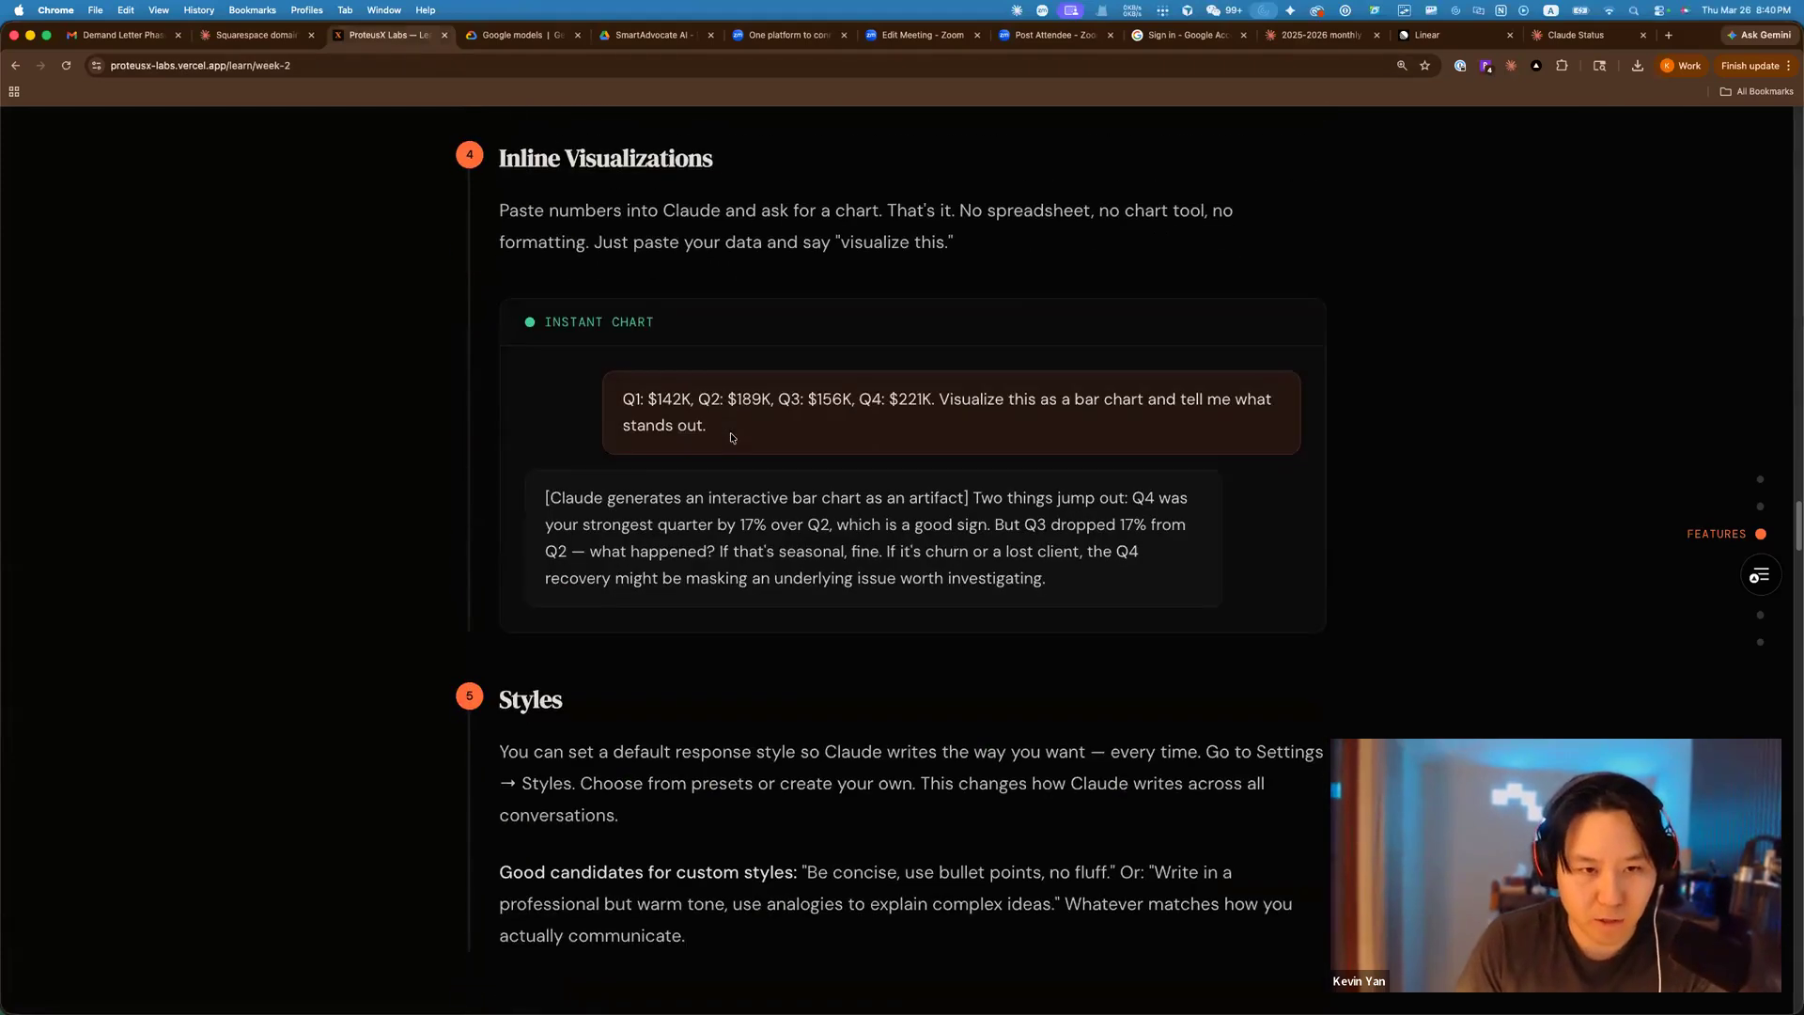
left_click_drag(671, 232, 972, 275)
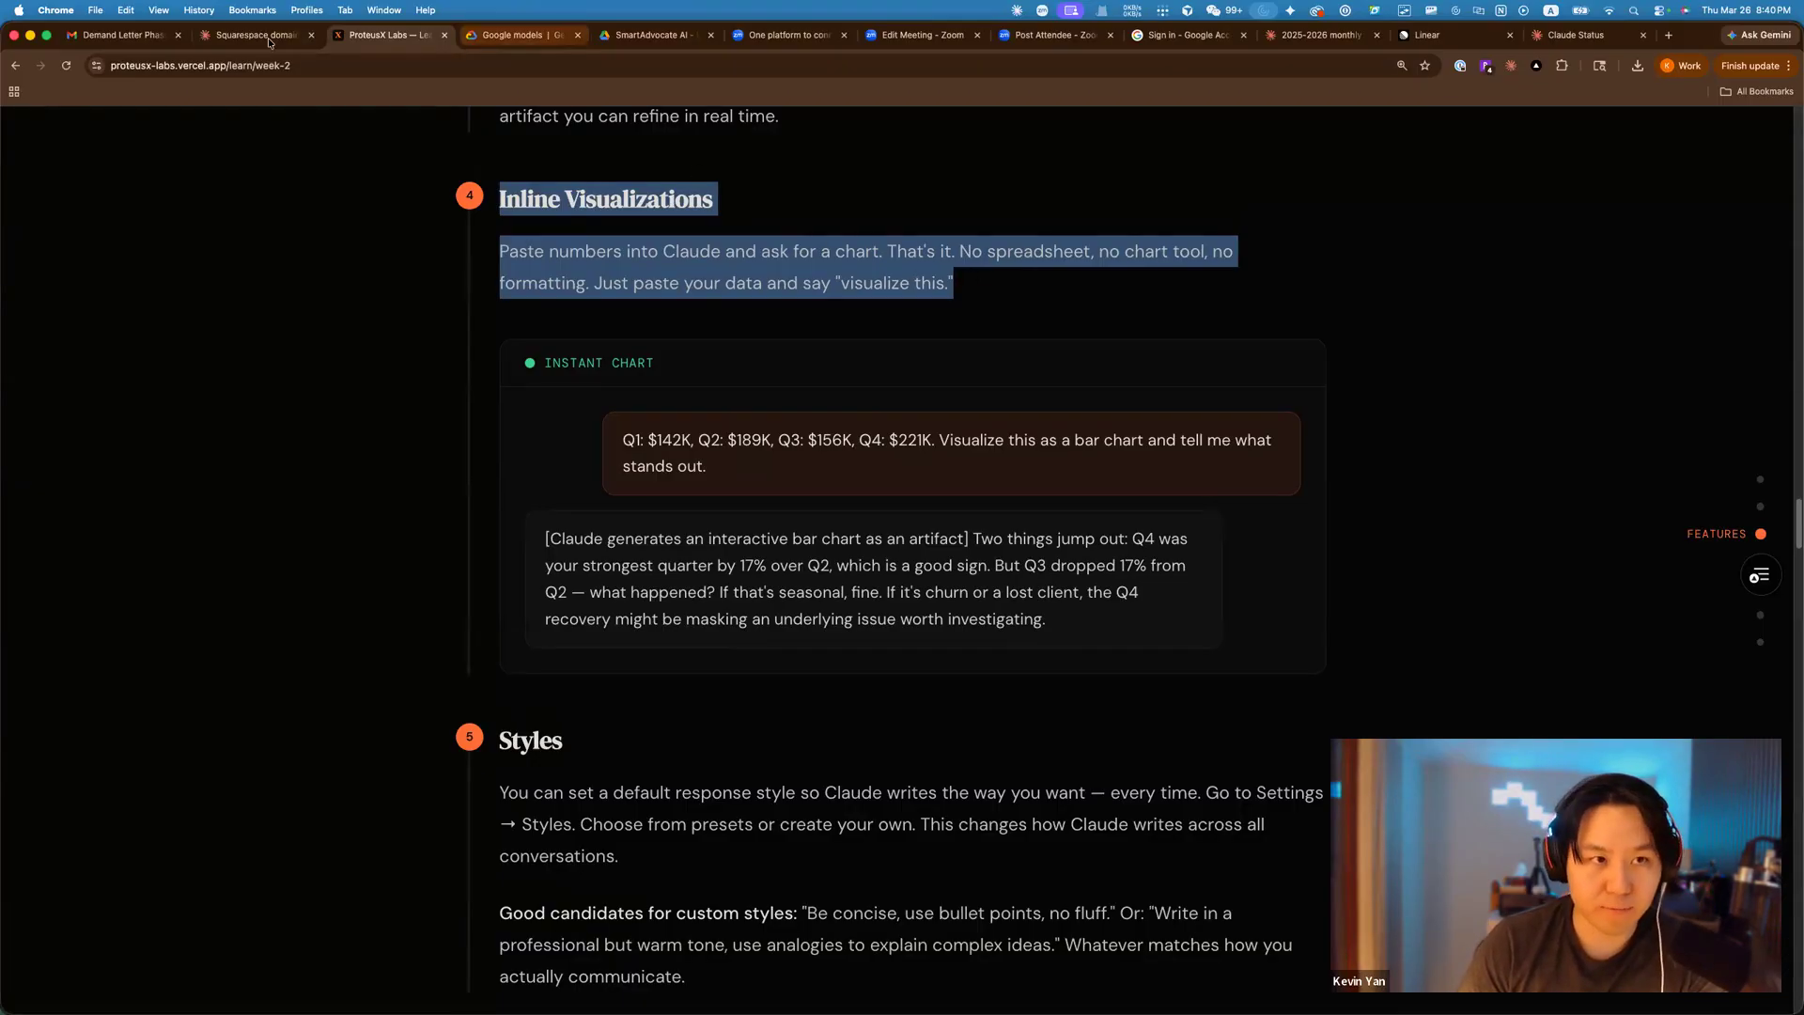
left_click(1306, 36)
scroll(978, 450, "down", 4)
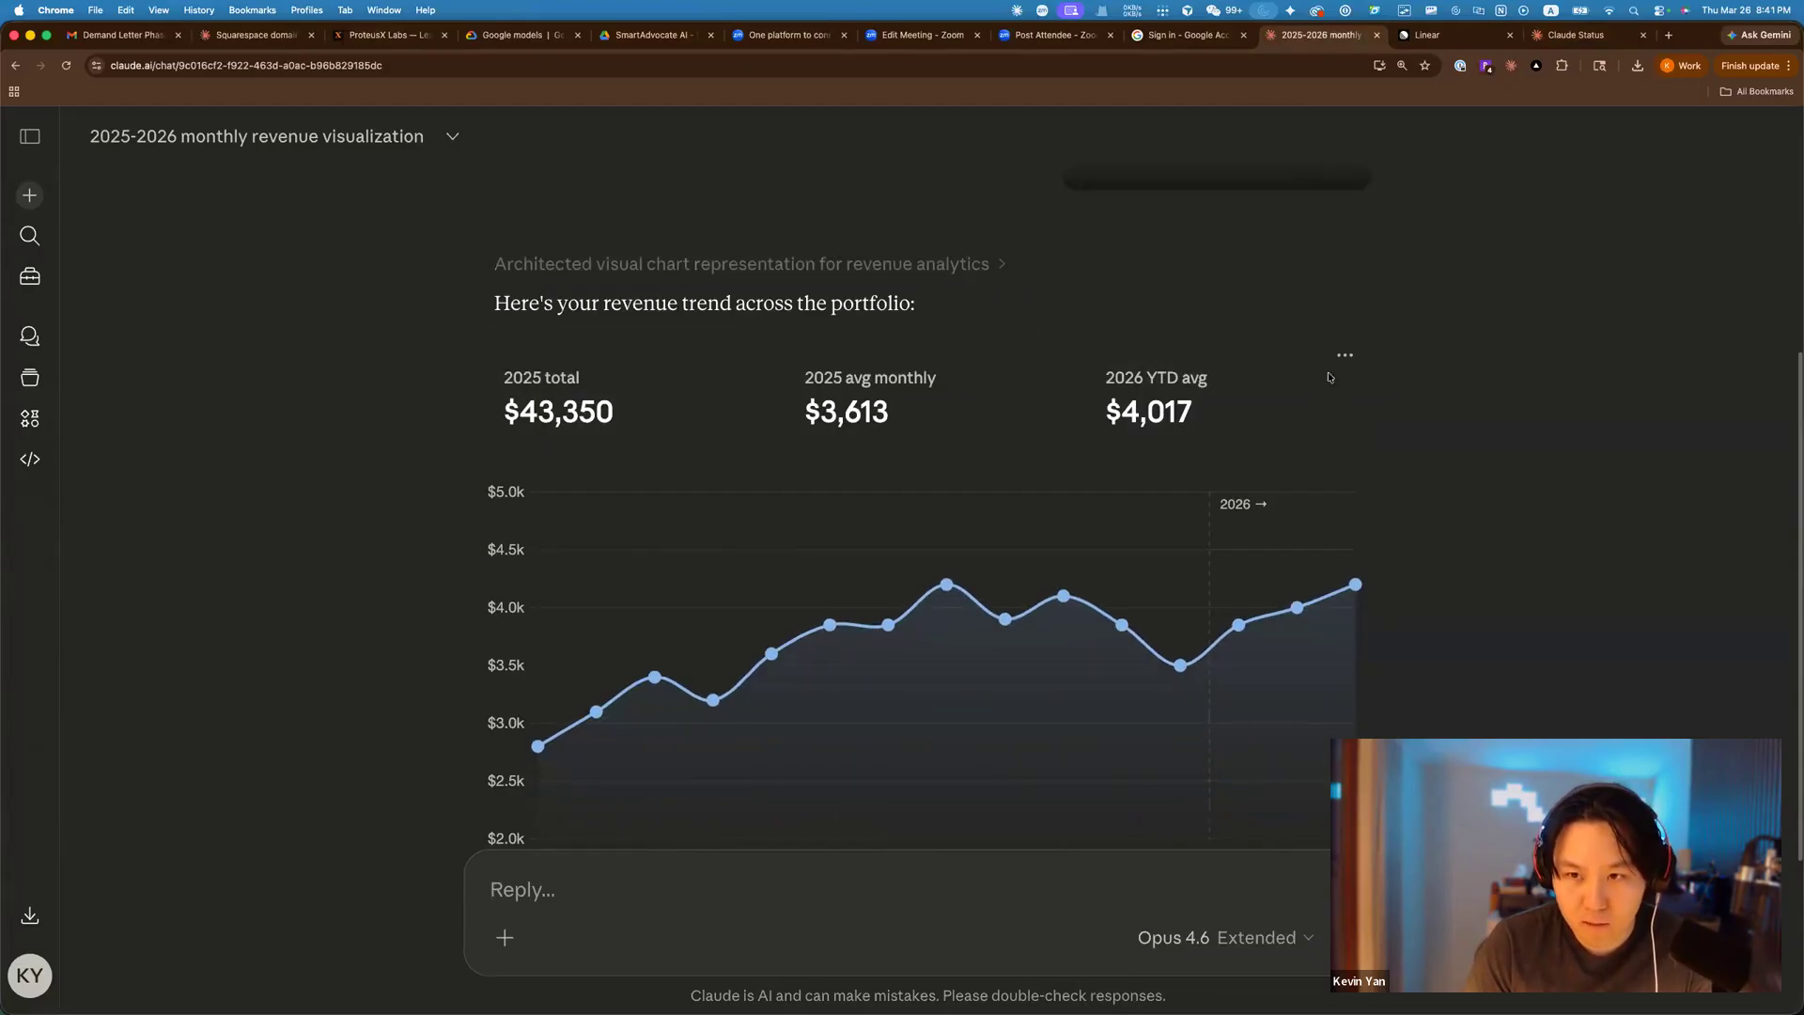
left_click(1345, 353)
scroll(1330, 301, "up", 1)
left_click(1344, 244)
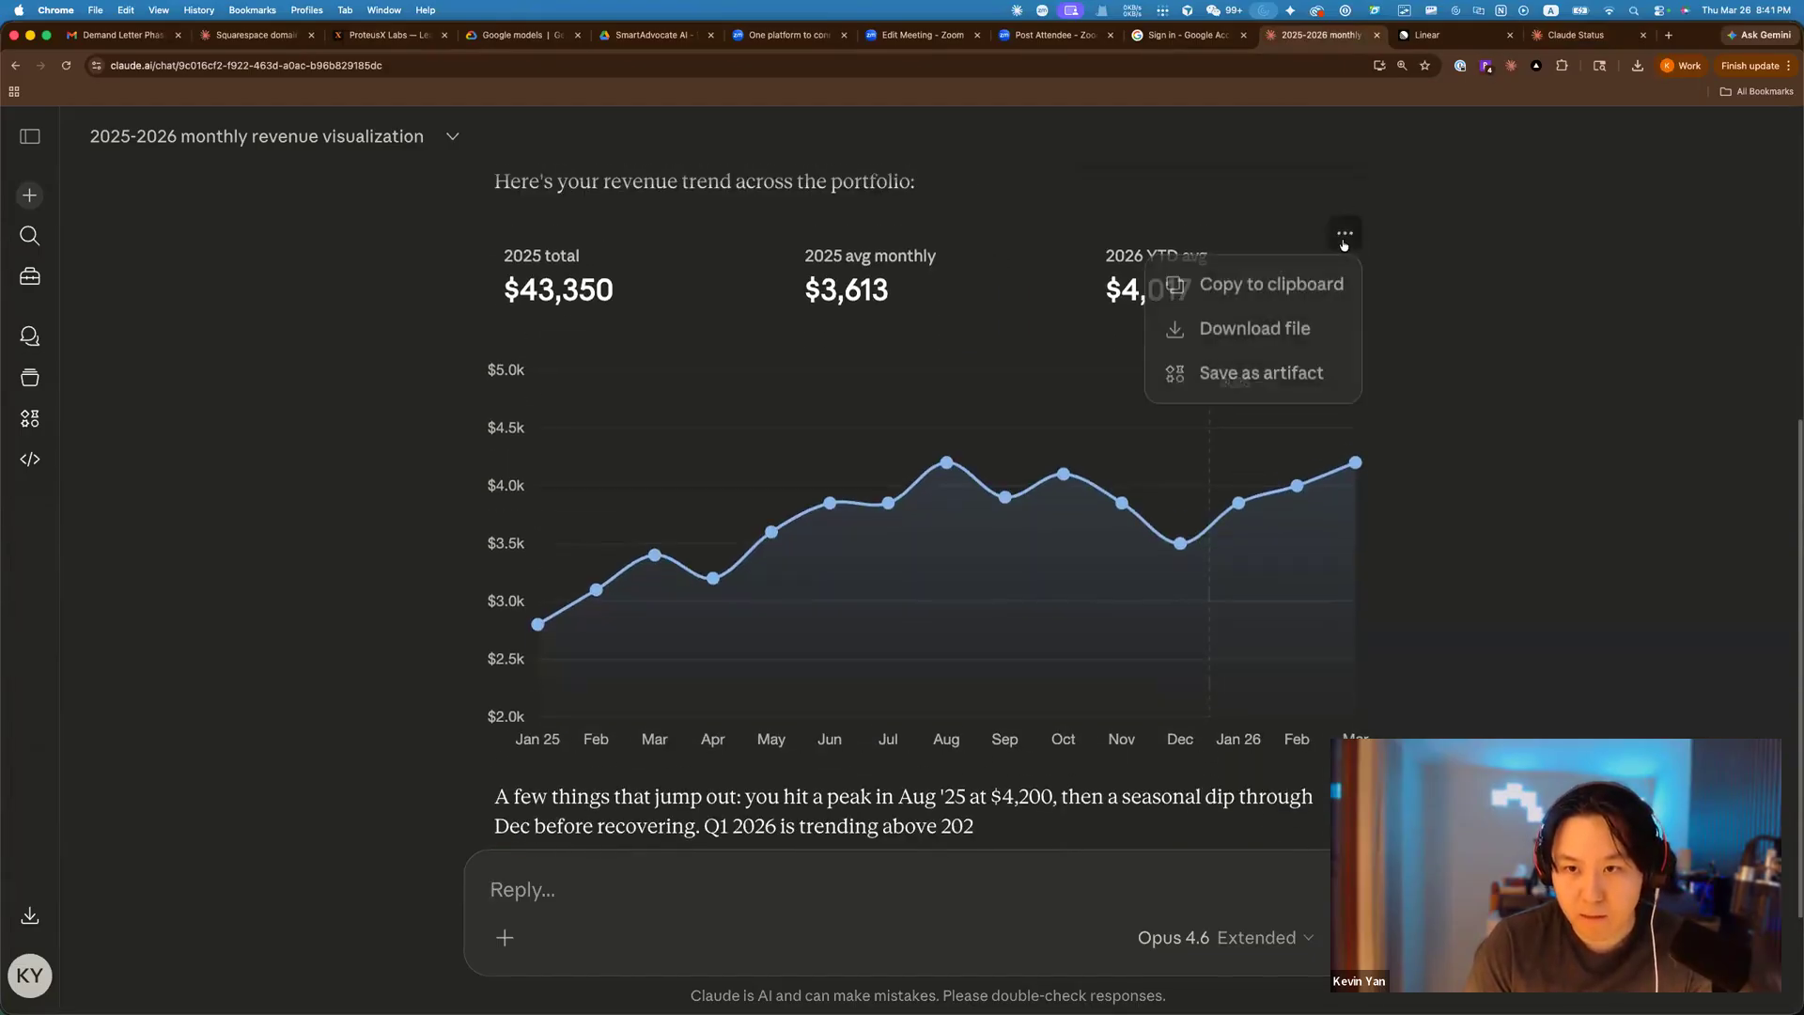
left_click(1222, 477)
scroll(1209, 490, "down", 1)
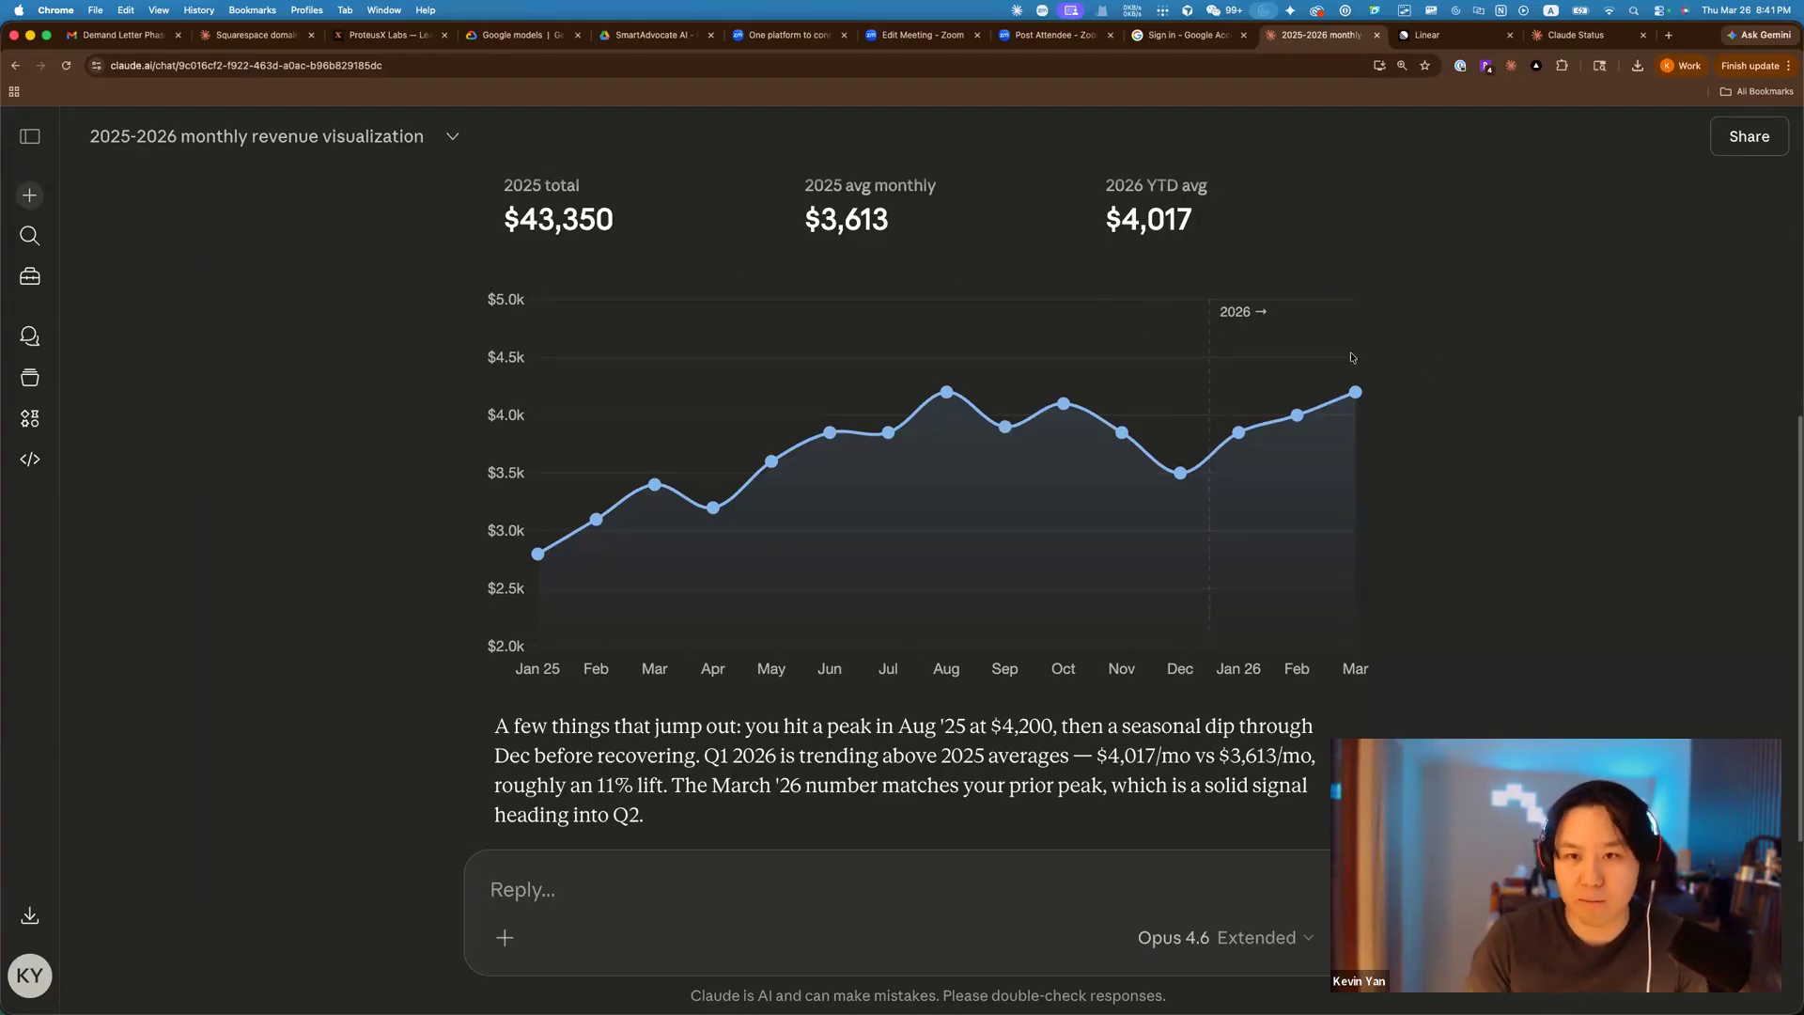
scroll(806, 294, "up", 5)
scroll(861, 447, "down", 2)
scroll(1120, 334, "down", 3)
scroll(1120, 340, "up", 2)
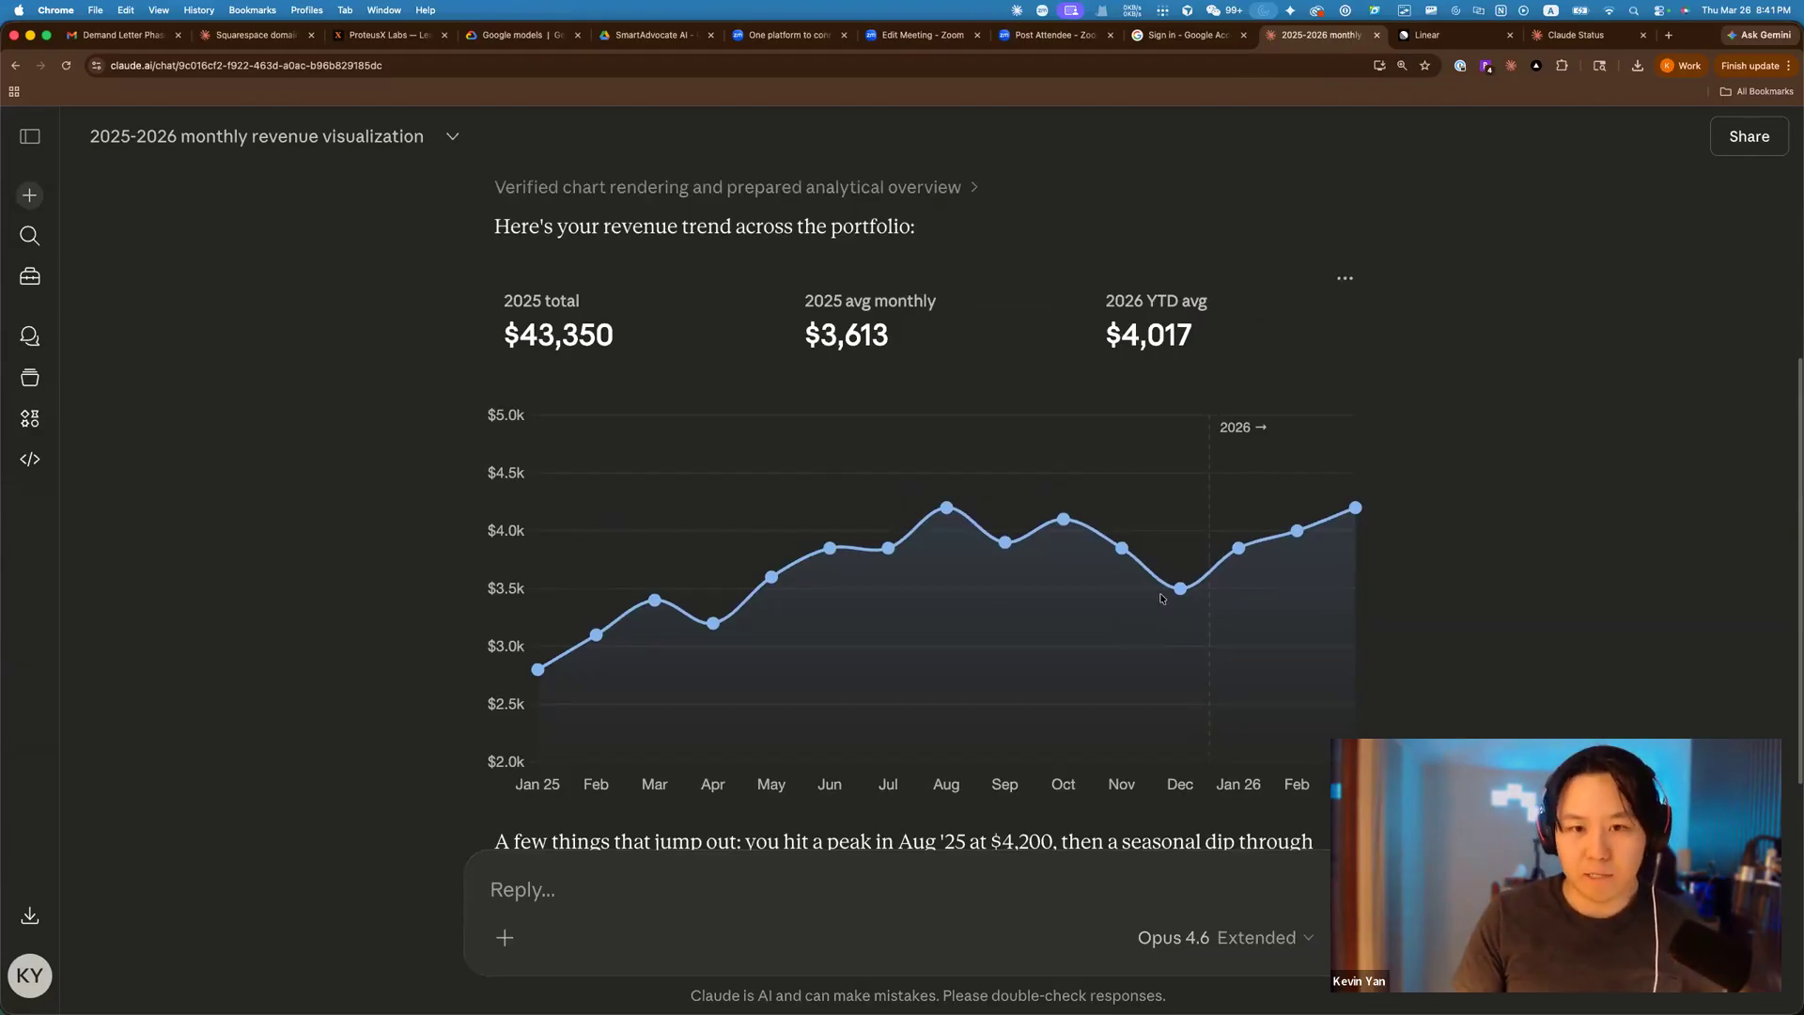
scroll(1432, 581, "down", 1)
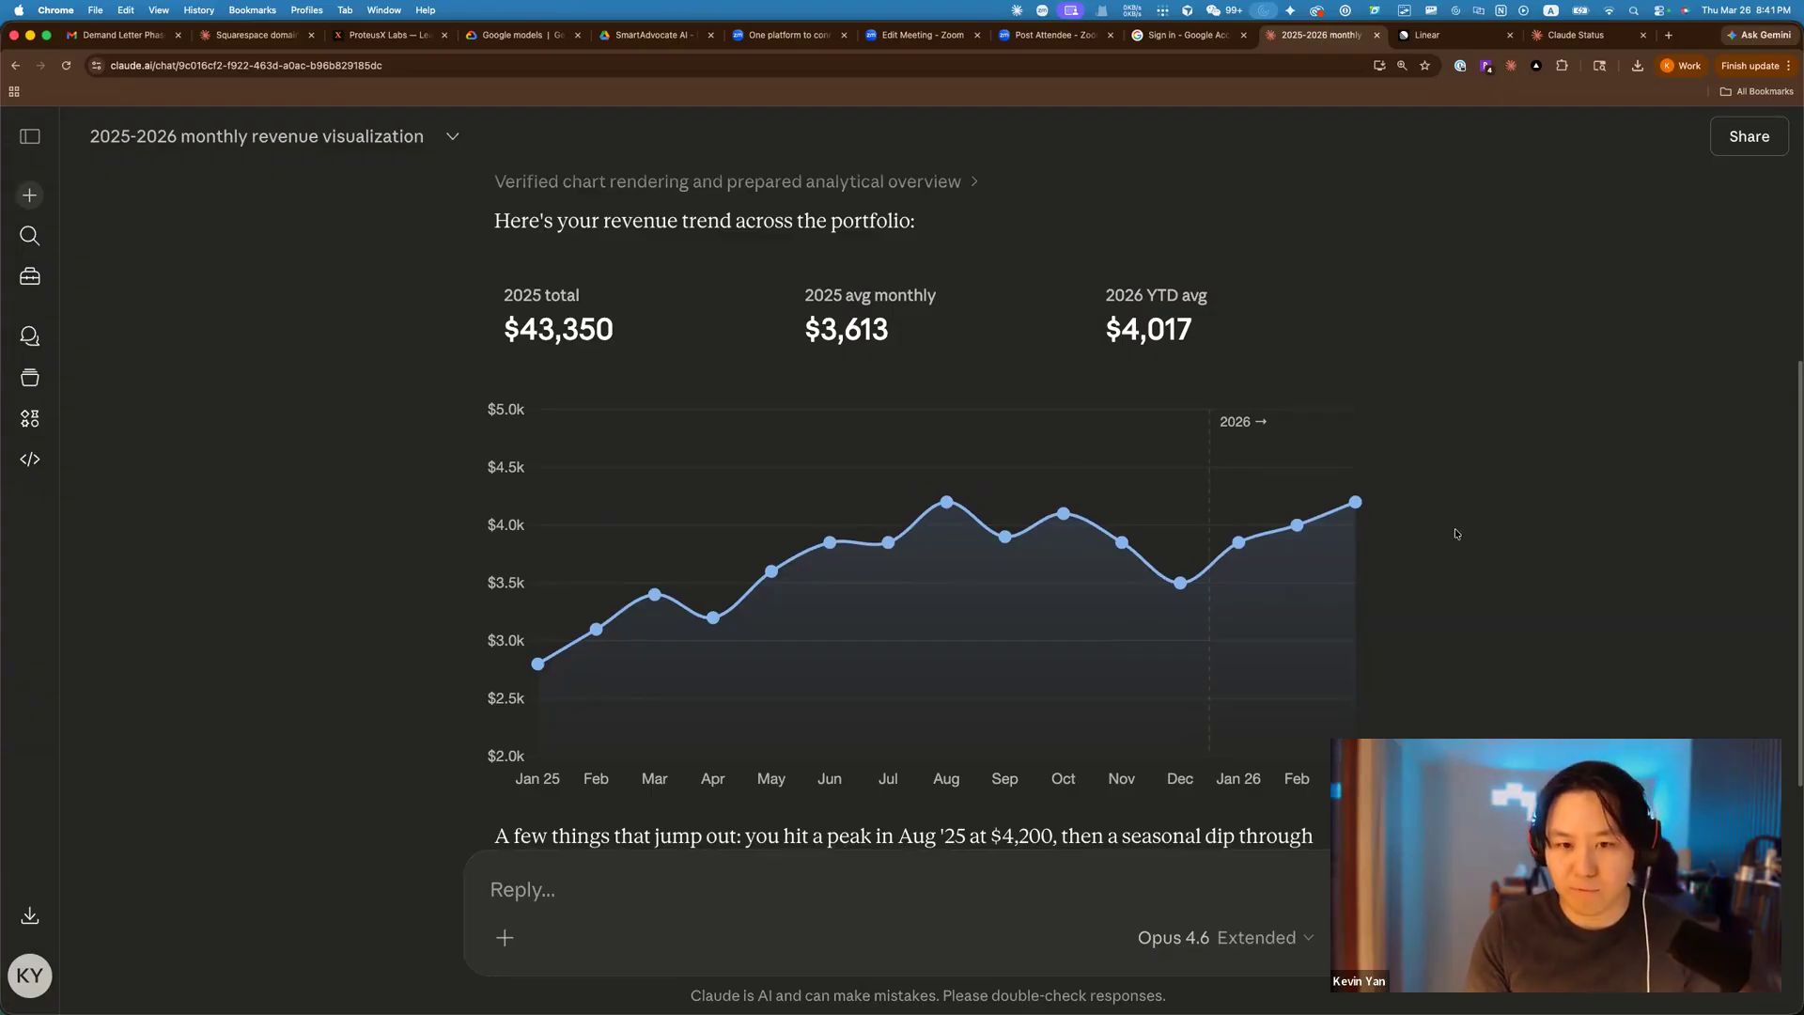
scroll(1460, 524, "down", 4)
scroll(1457, 518, "up", 5)
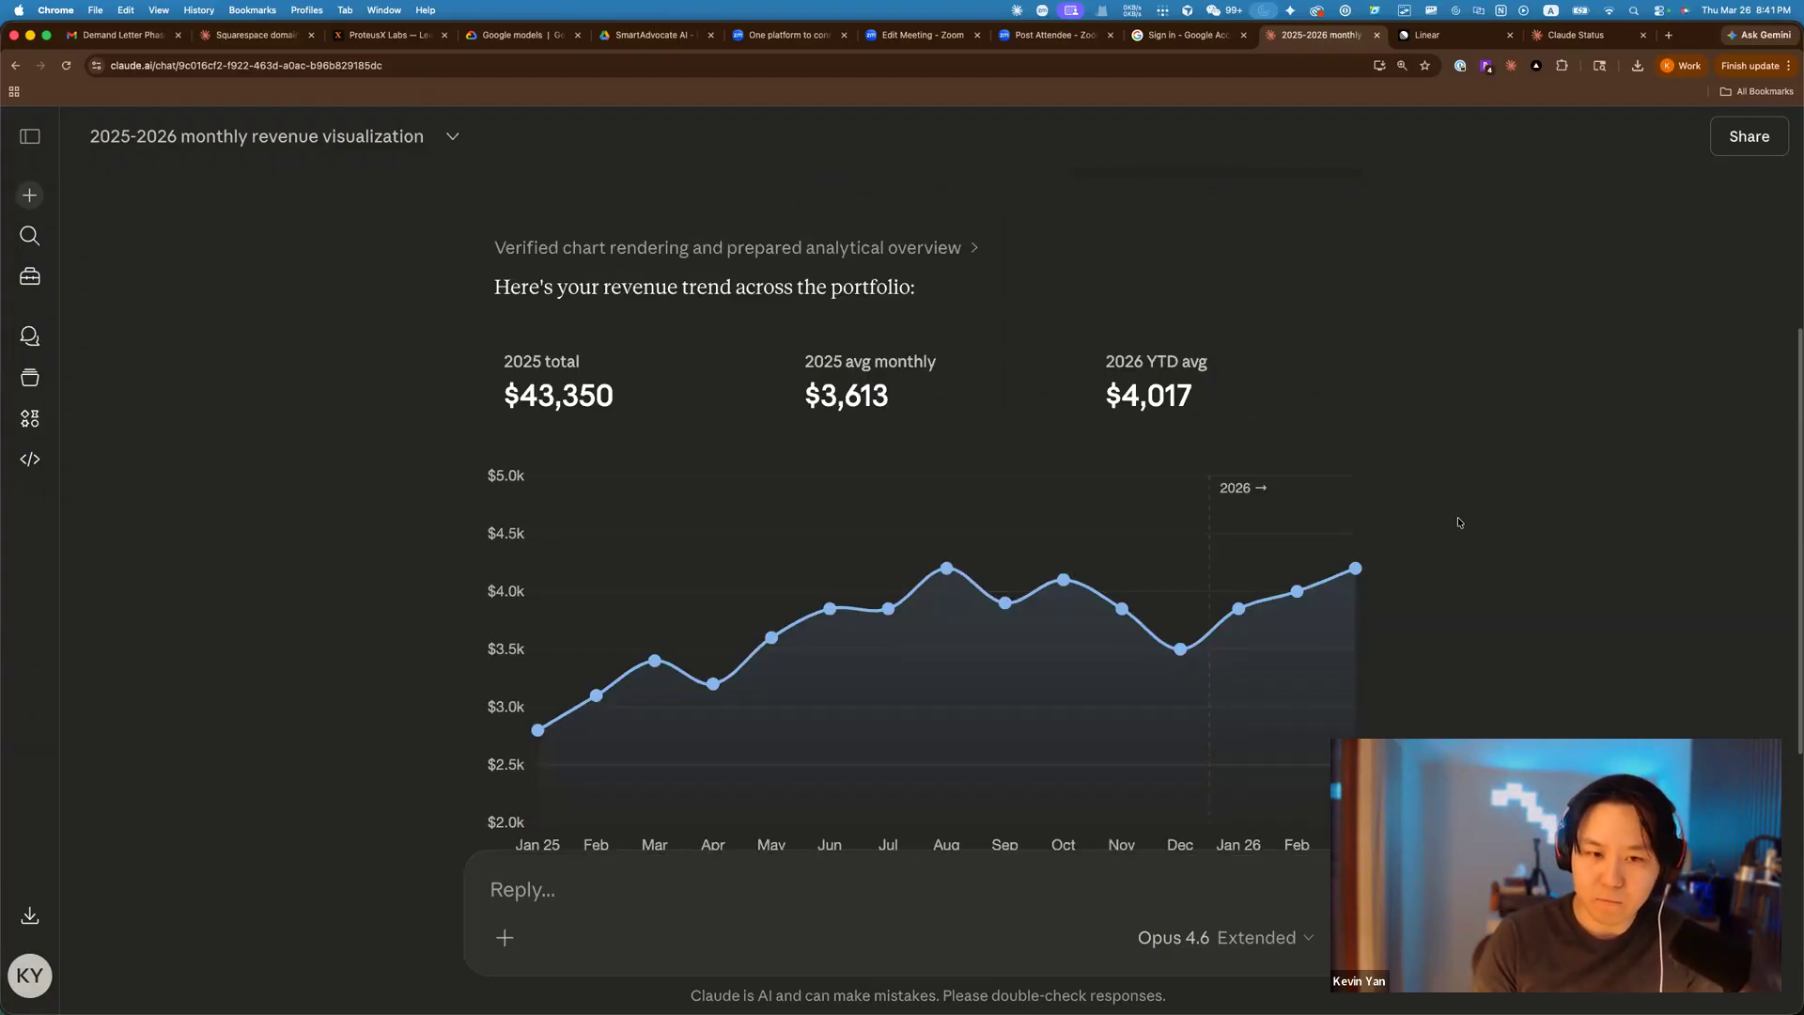
scroll(1458, 518, "down", 2)
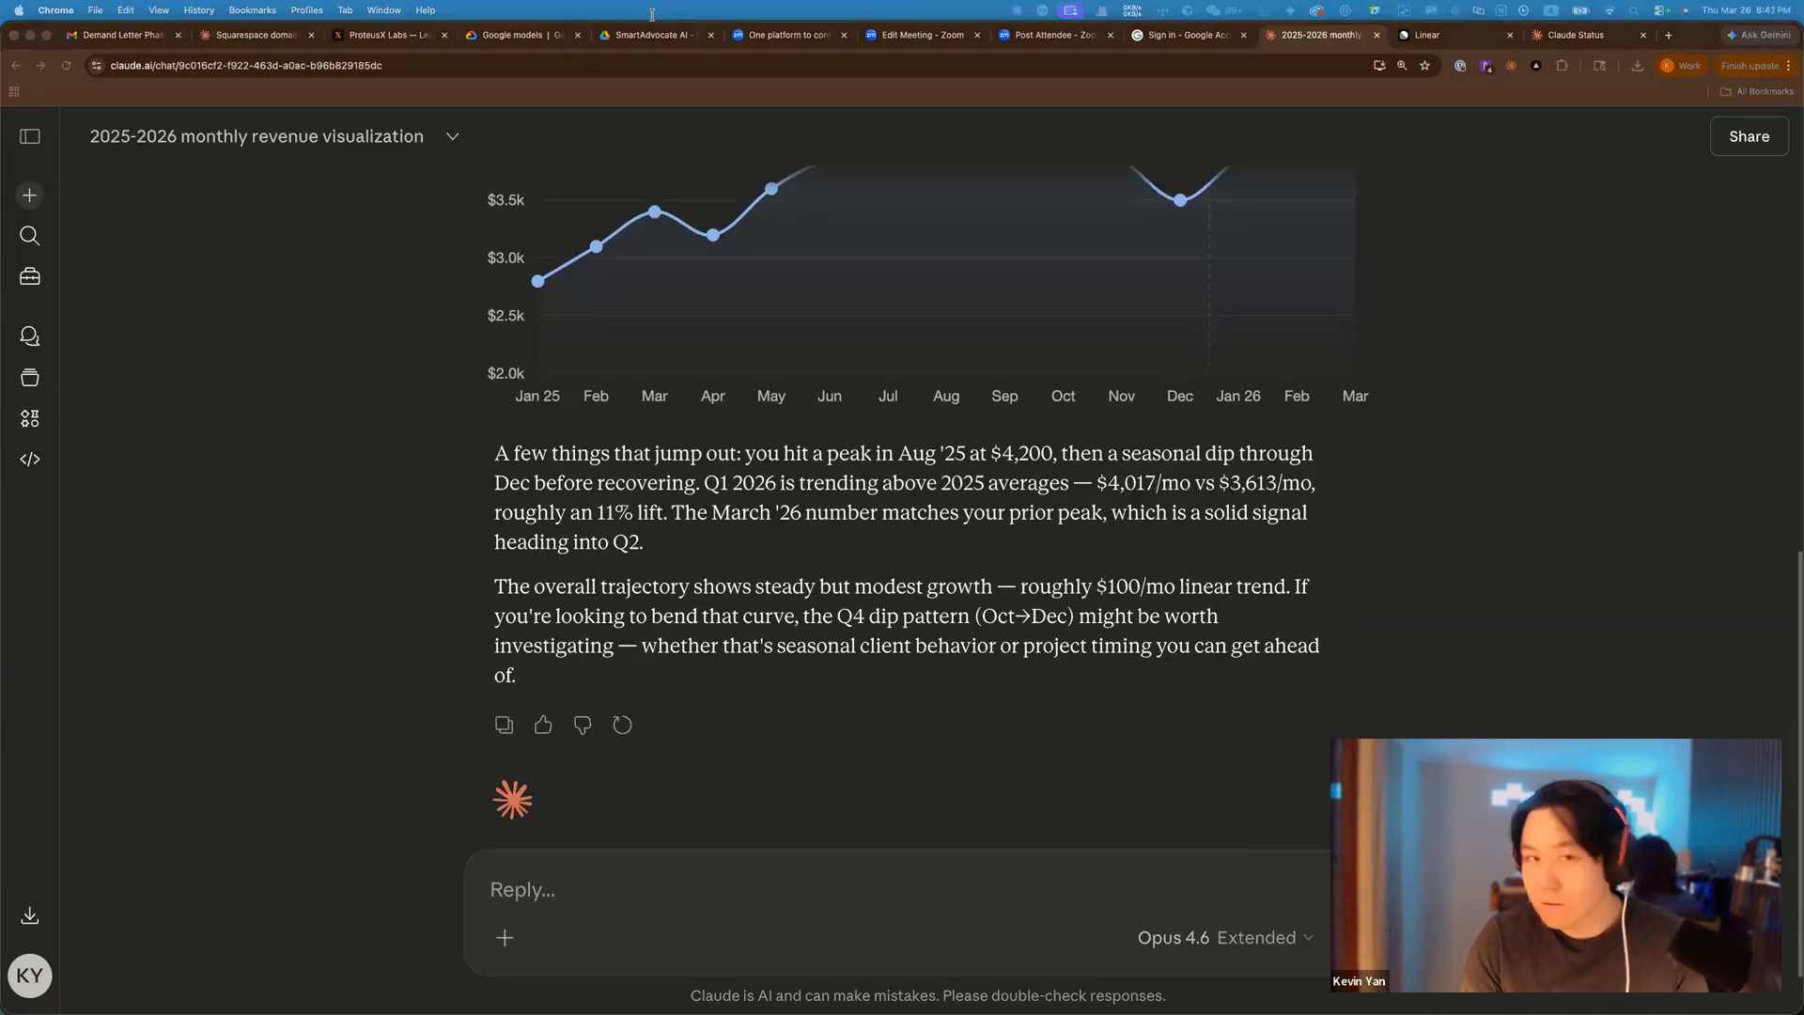
Clear the highlight on the ProteusX Labs course page and scroll down to Styles.
left_click(331, 38)
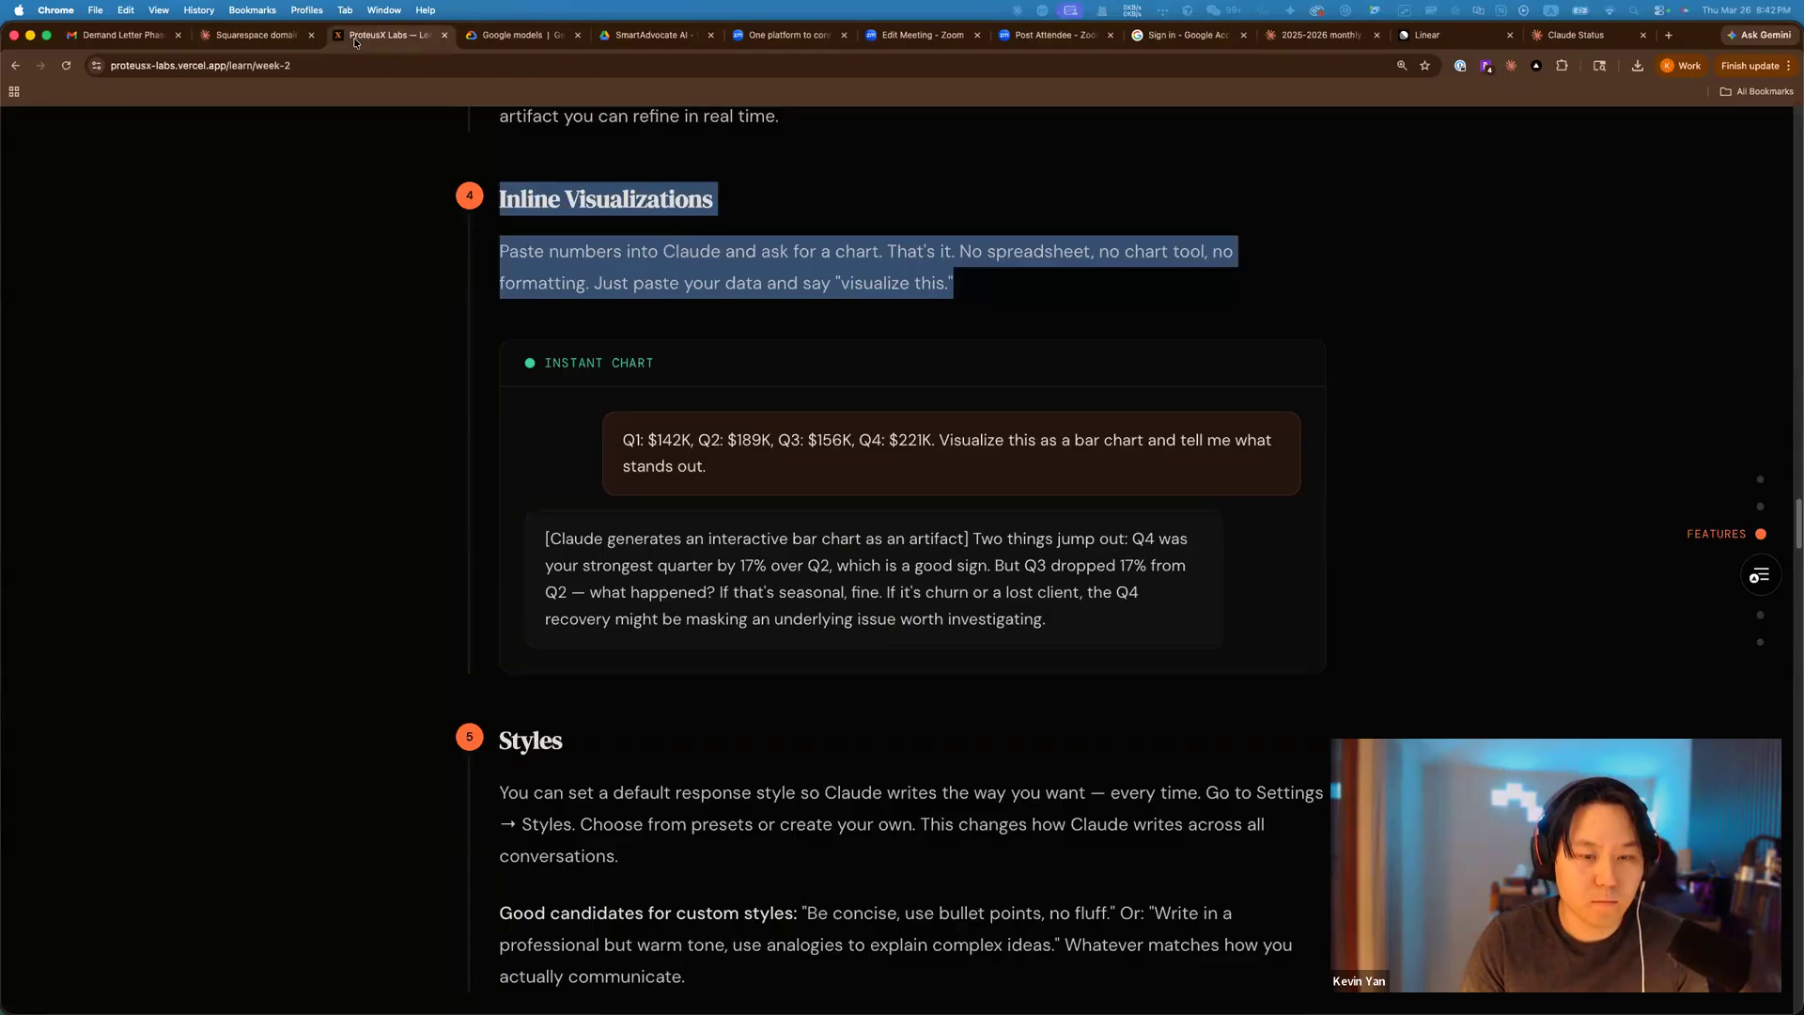
left_click(1140, 498)
scroll(1084, 471, "down", 5)
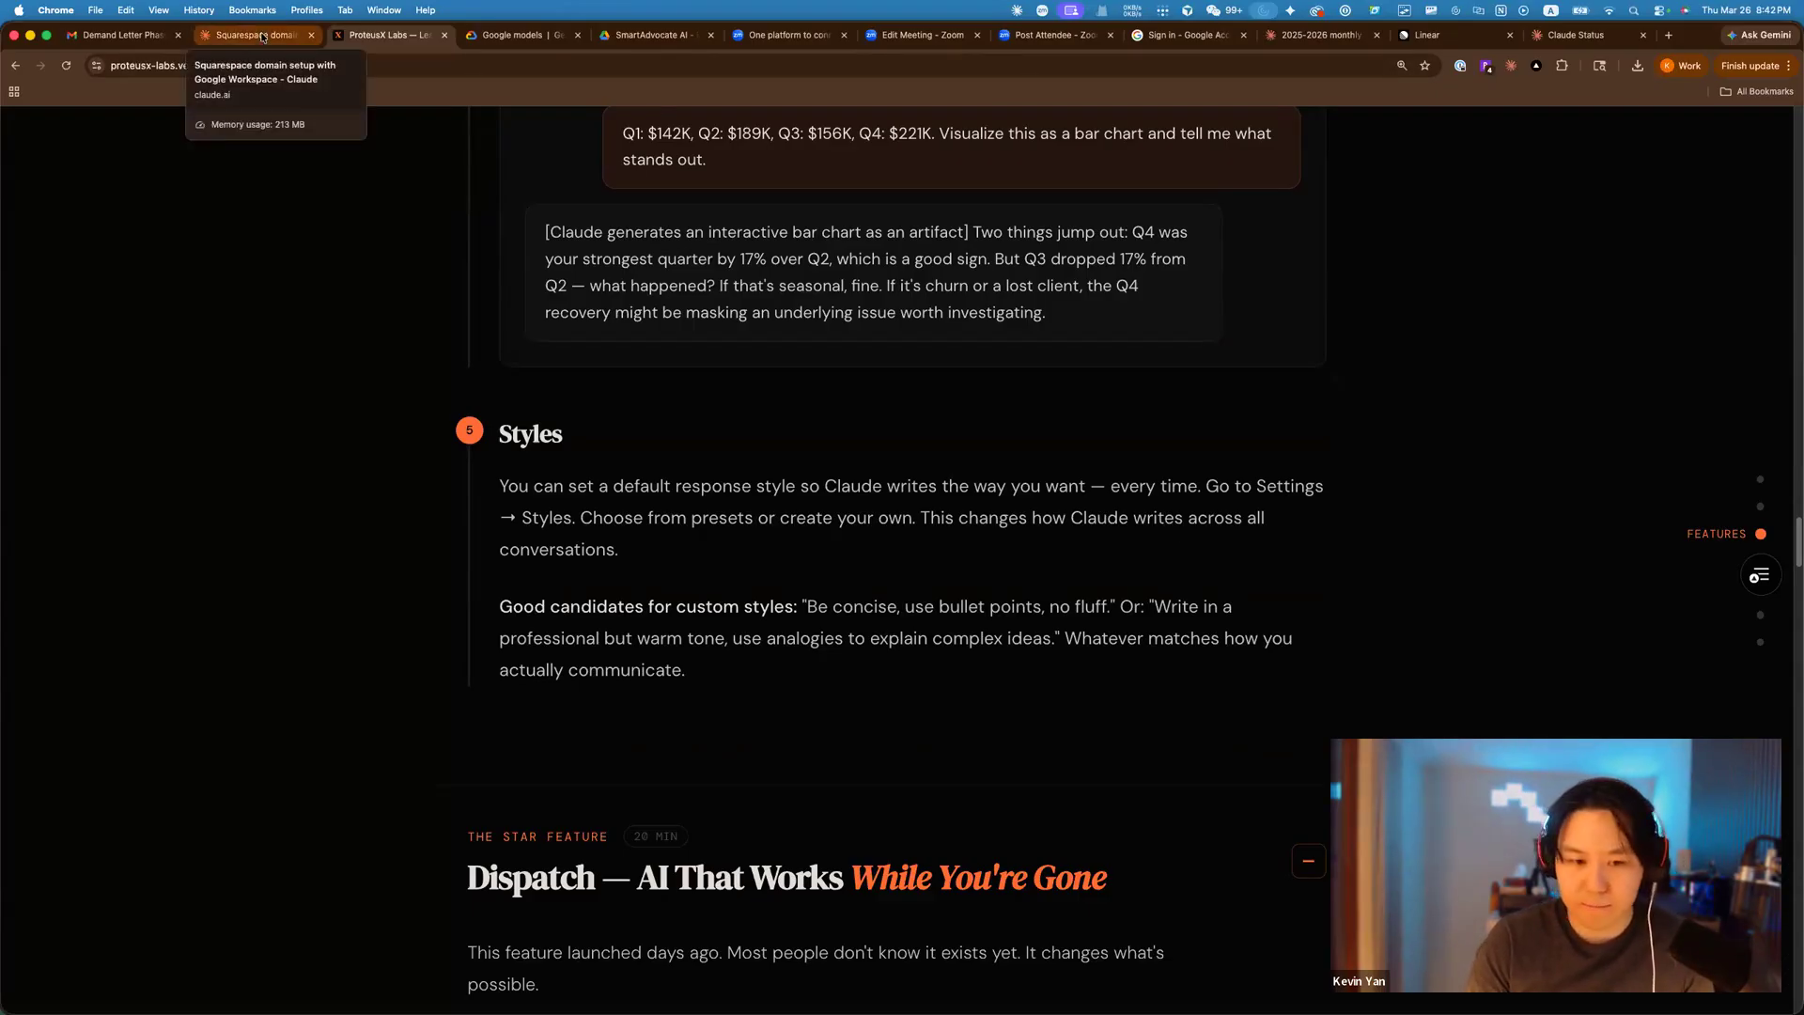
Check the model choices in the Squarespace domain chat, then move to the Claude desktop app.
left_click(262, 36)
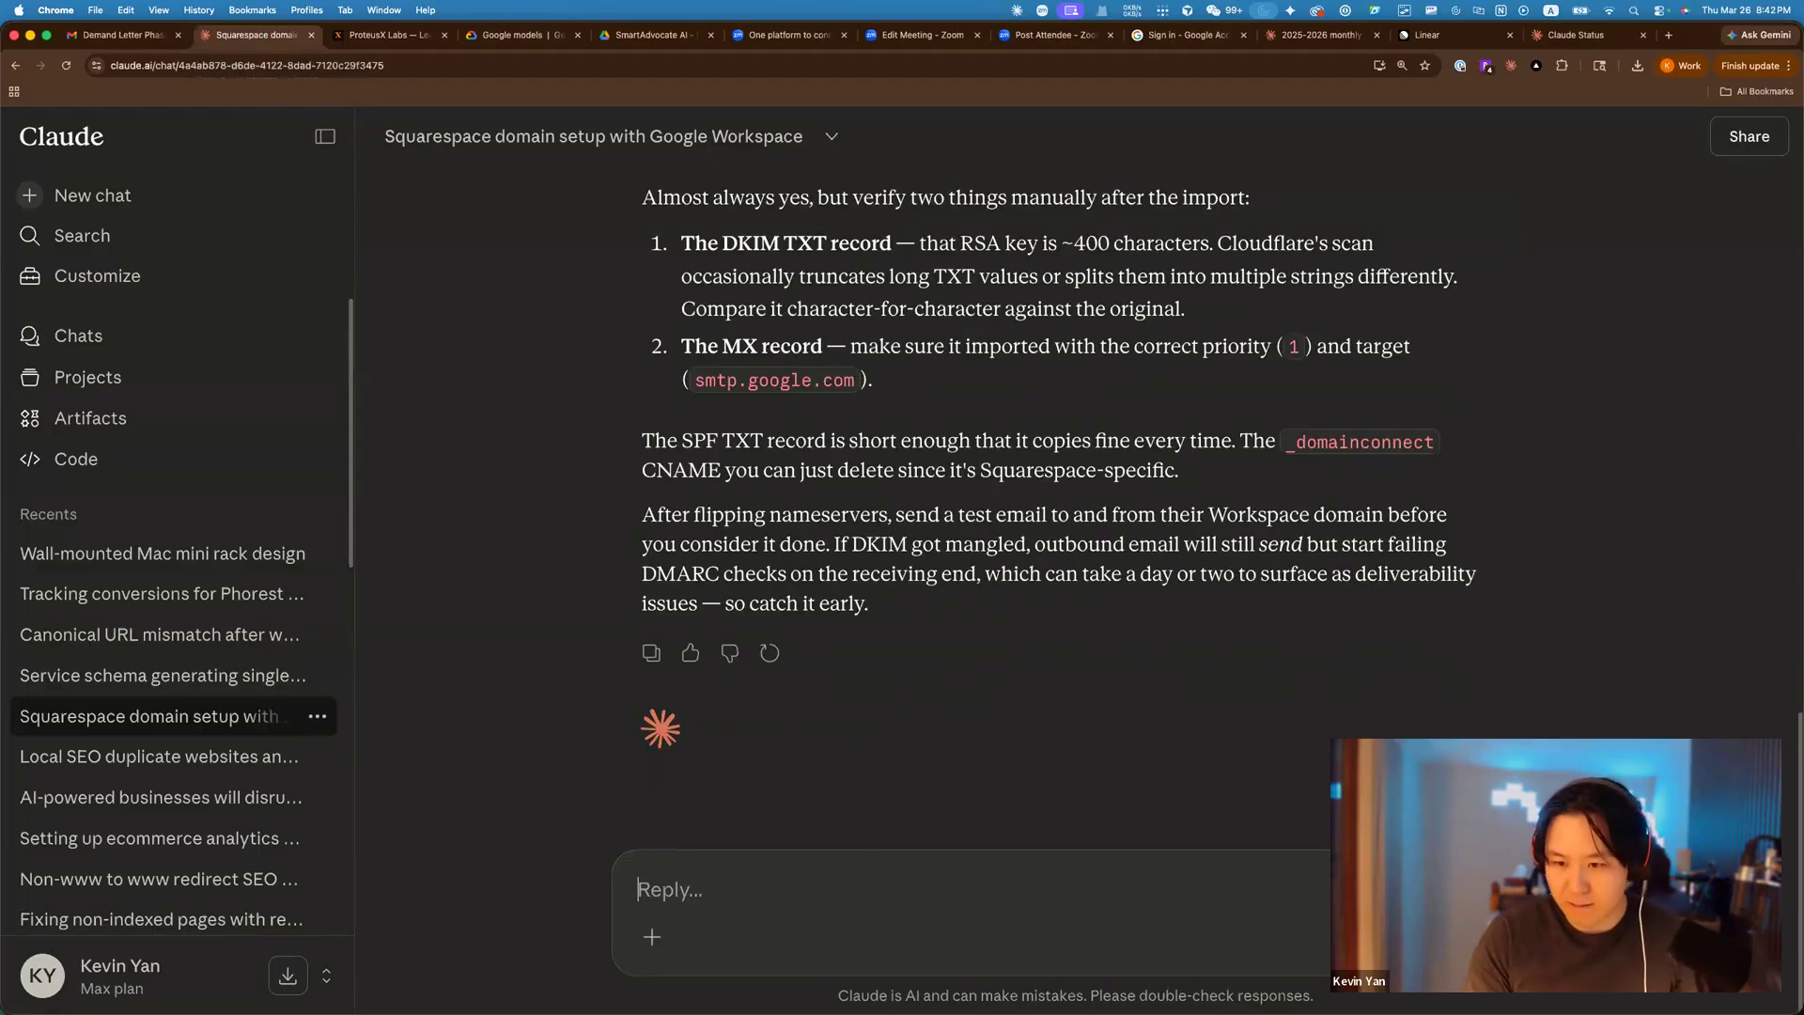
left_click(1389, 937)
left_click(1424, 819)
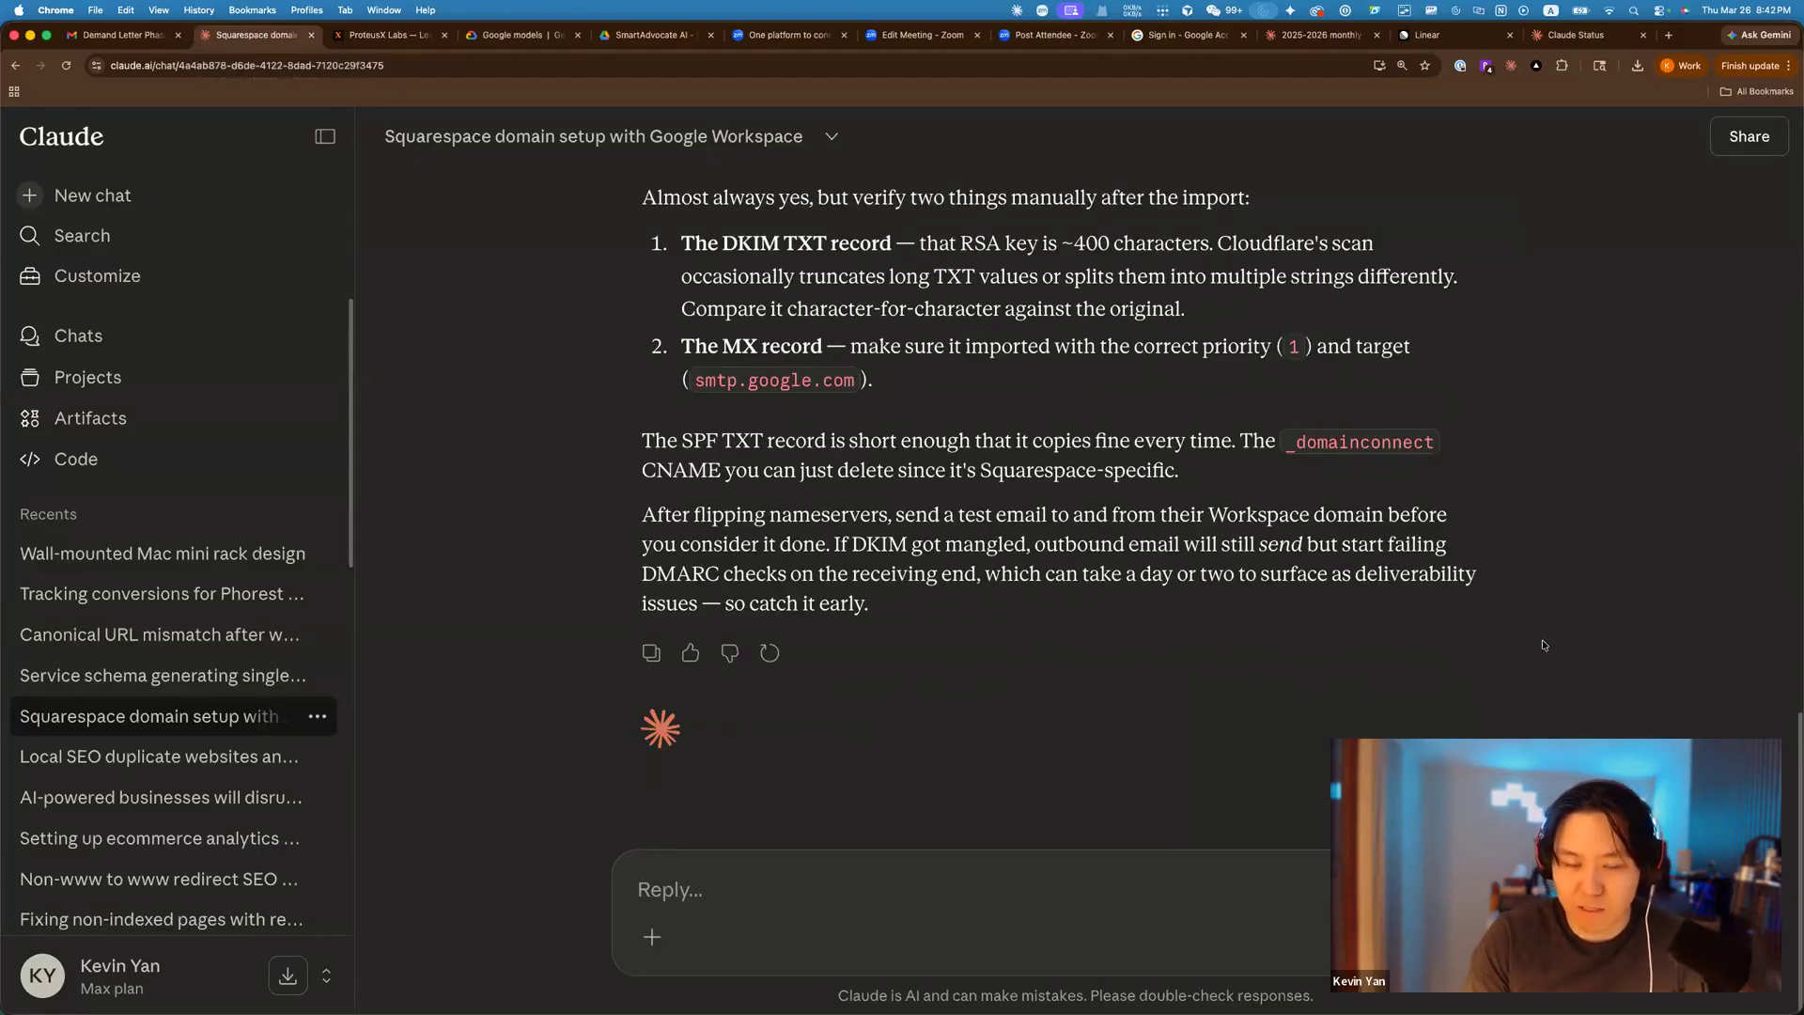
key("super+Tab")
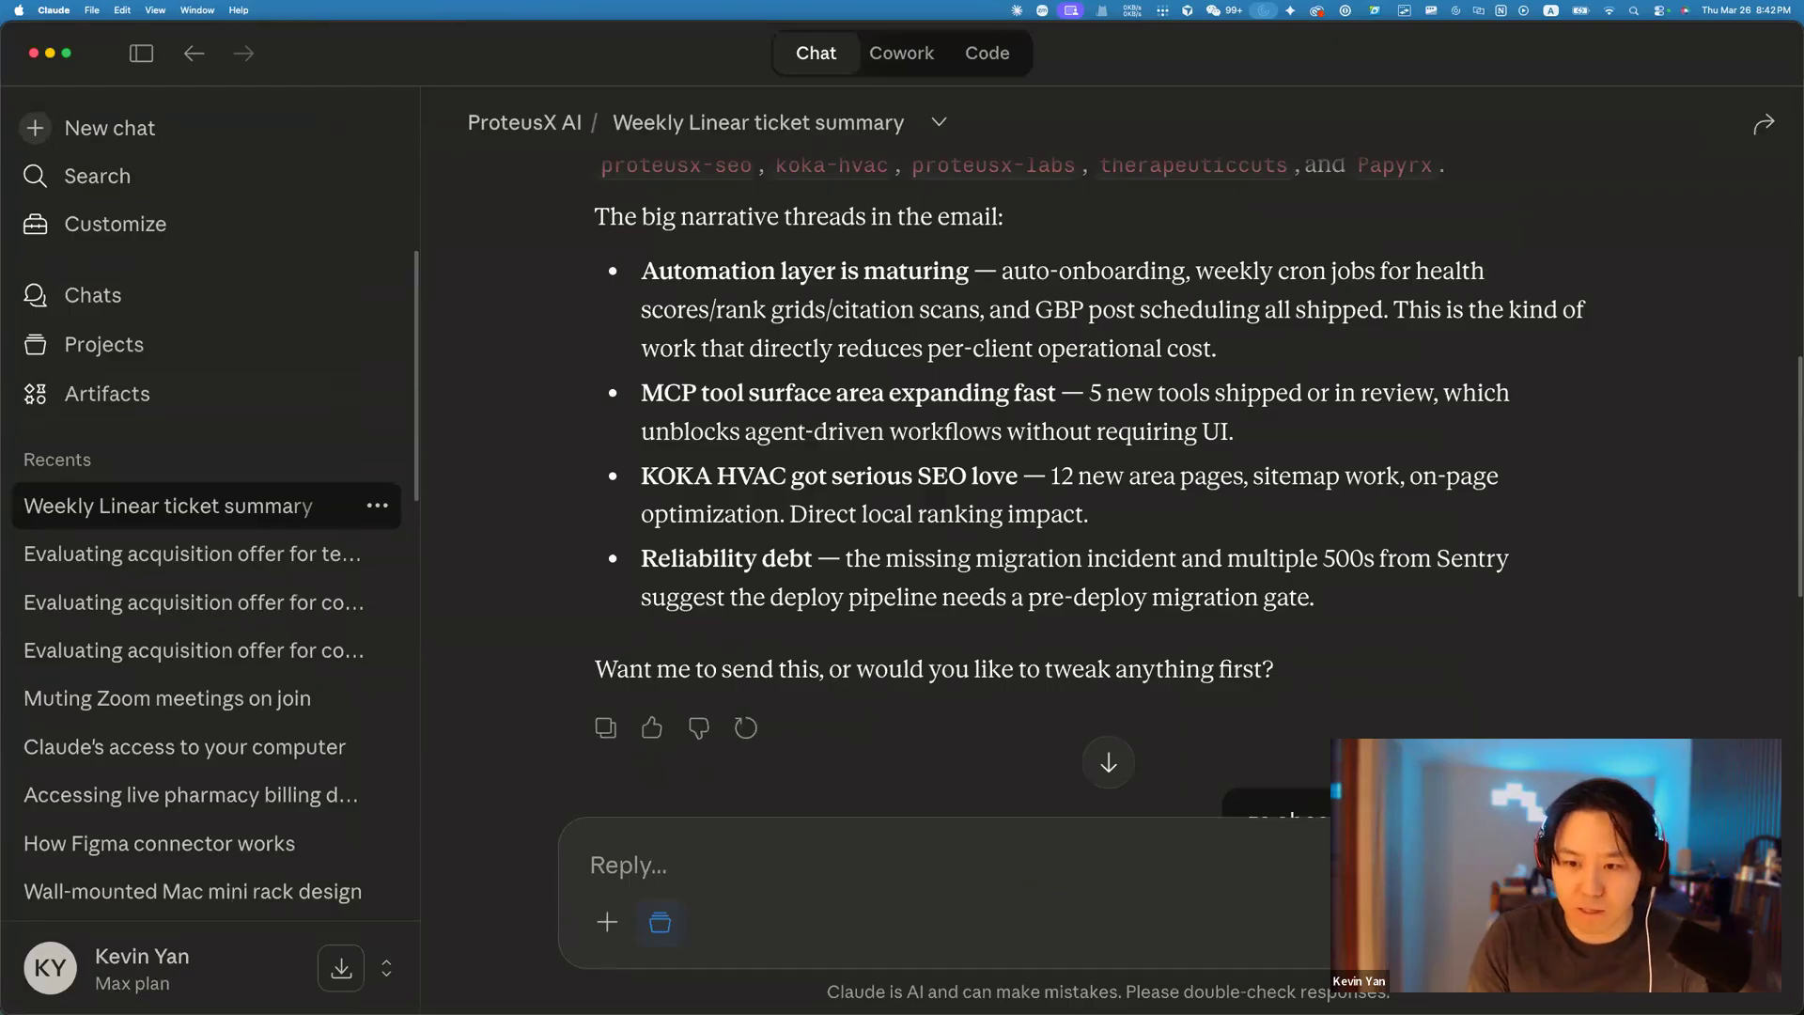
Glance at the model choices, then reveal the Use style submenu from the + menu.
scroll(1089, 479, "down", 1)
left_click(1494, 922)
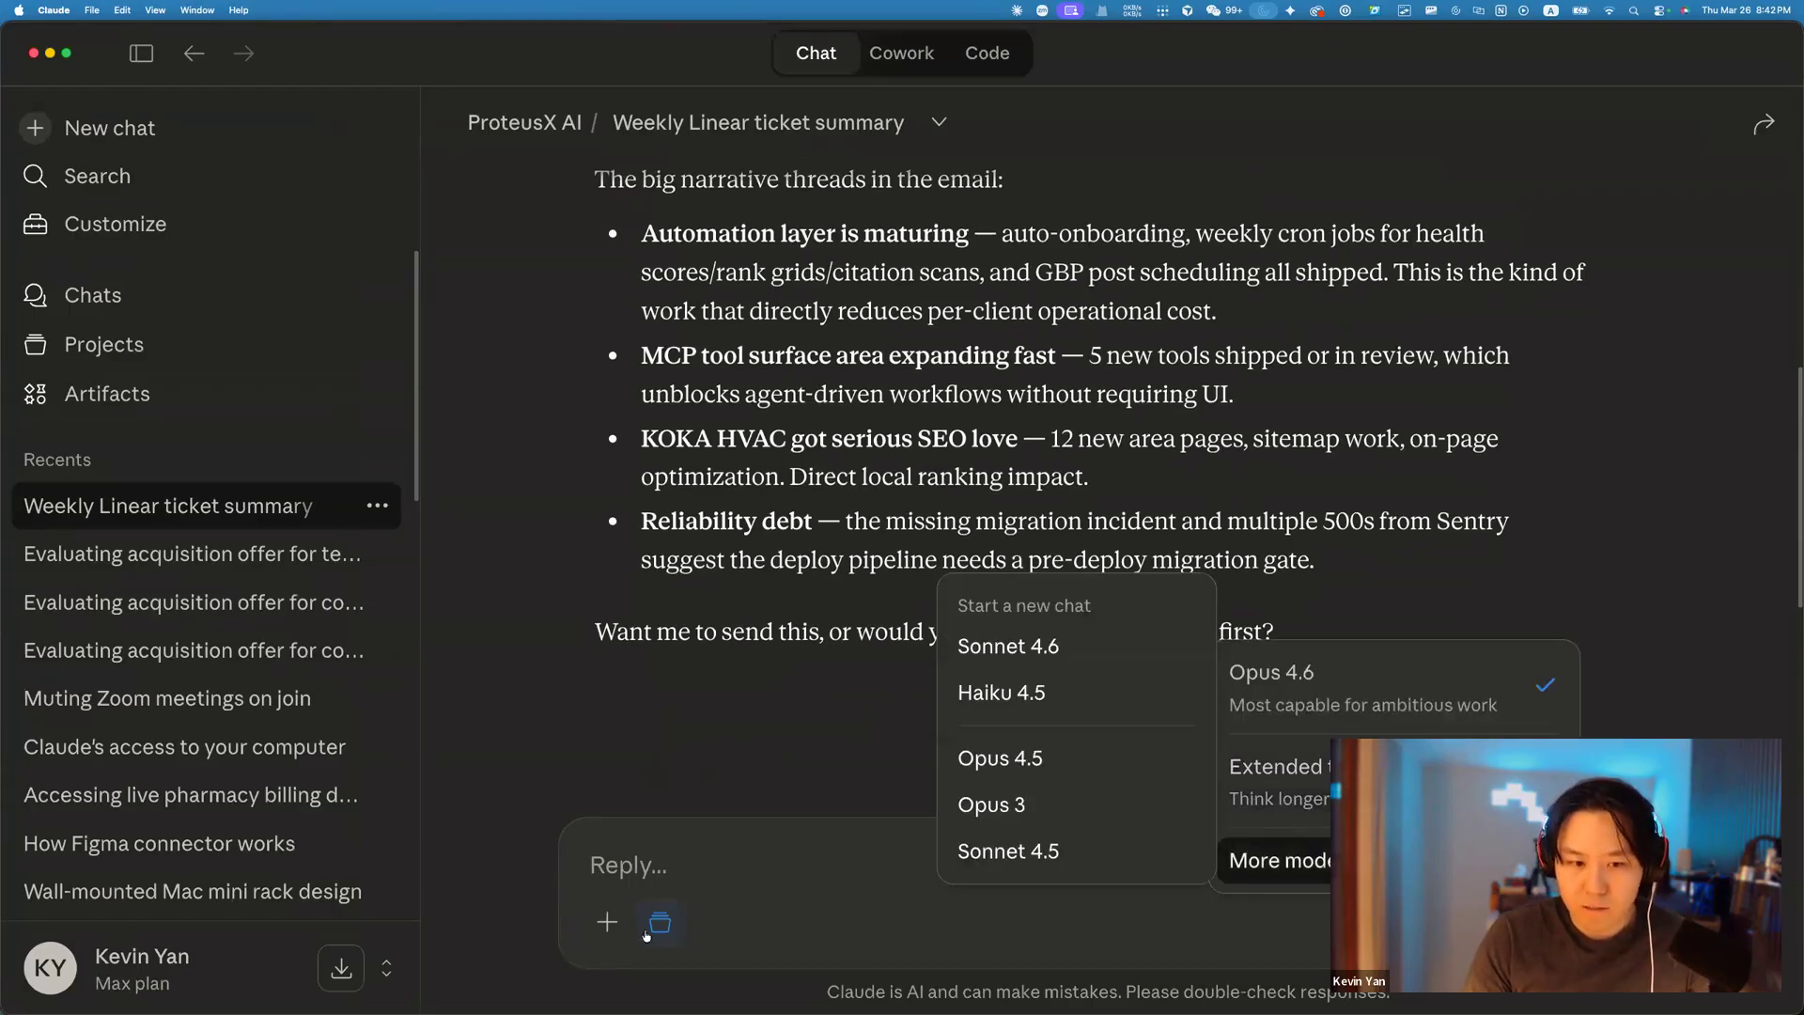
left_click(607, 930)
left_click(607, 923)
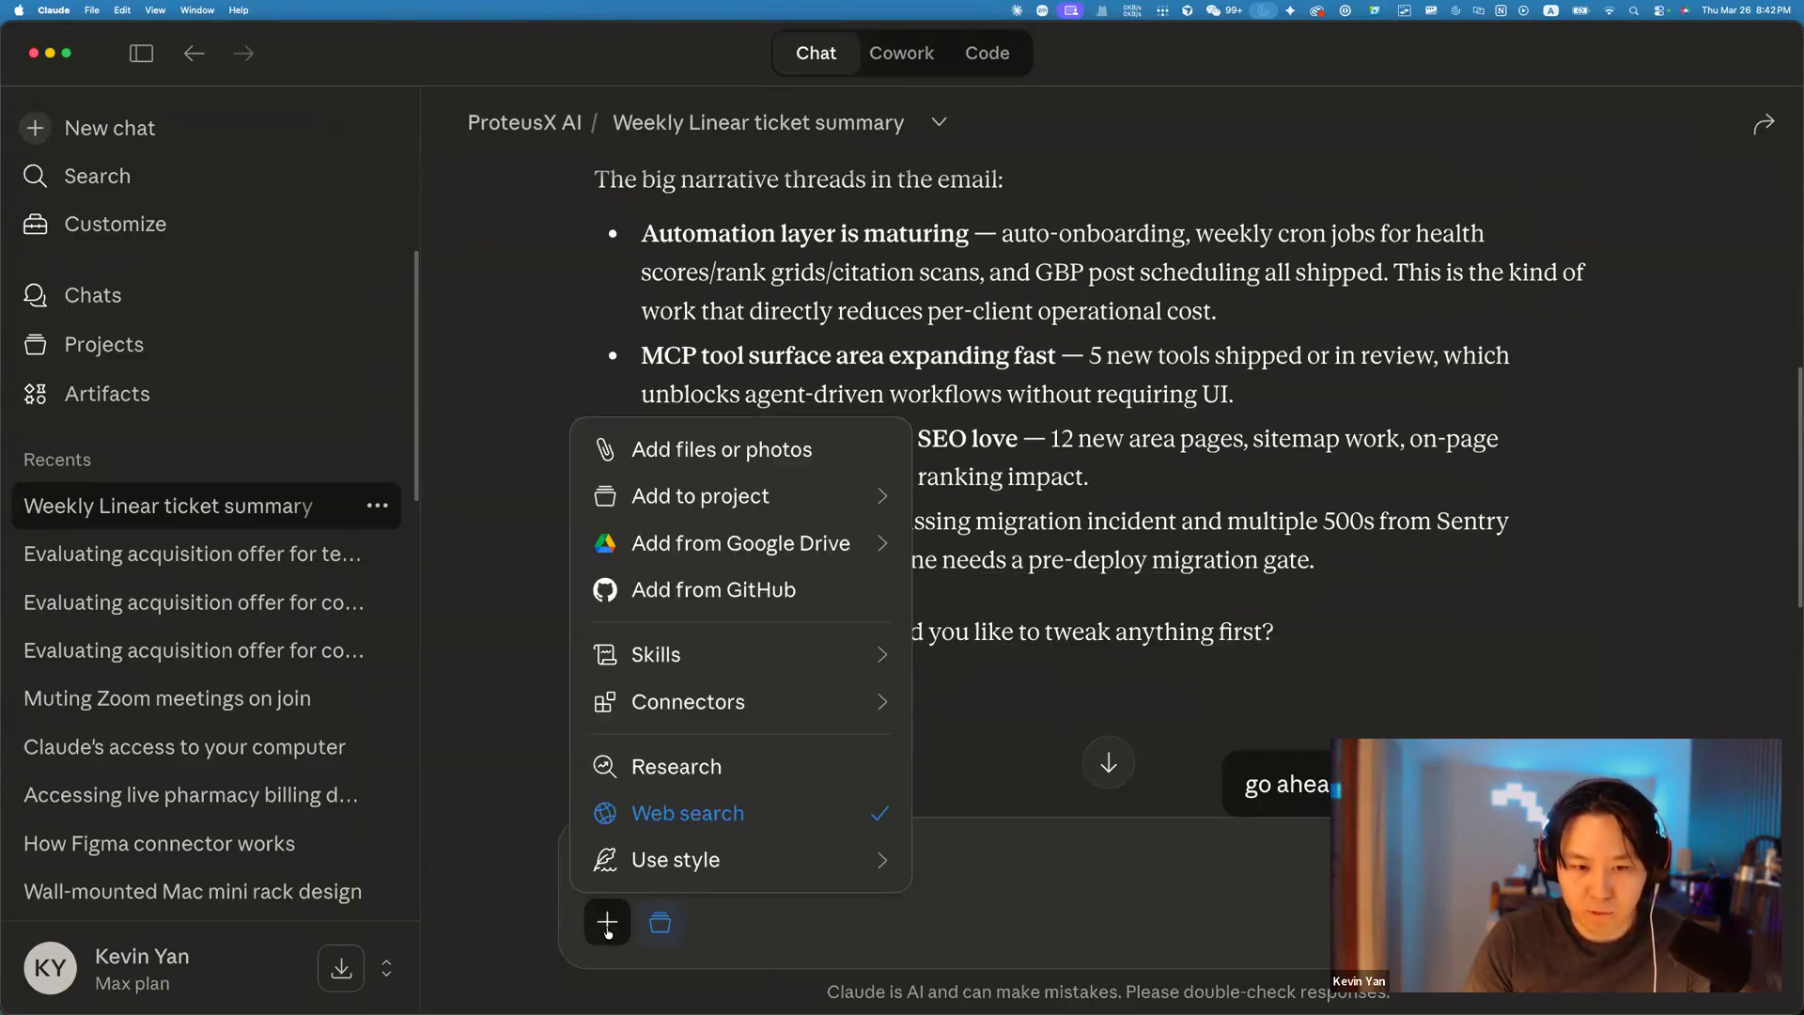
mouse_move(744, 862)
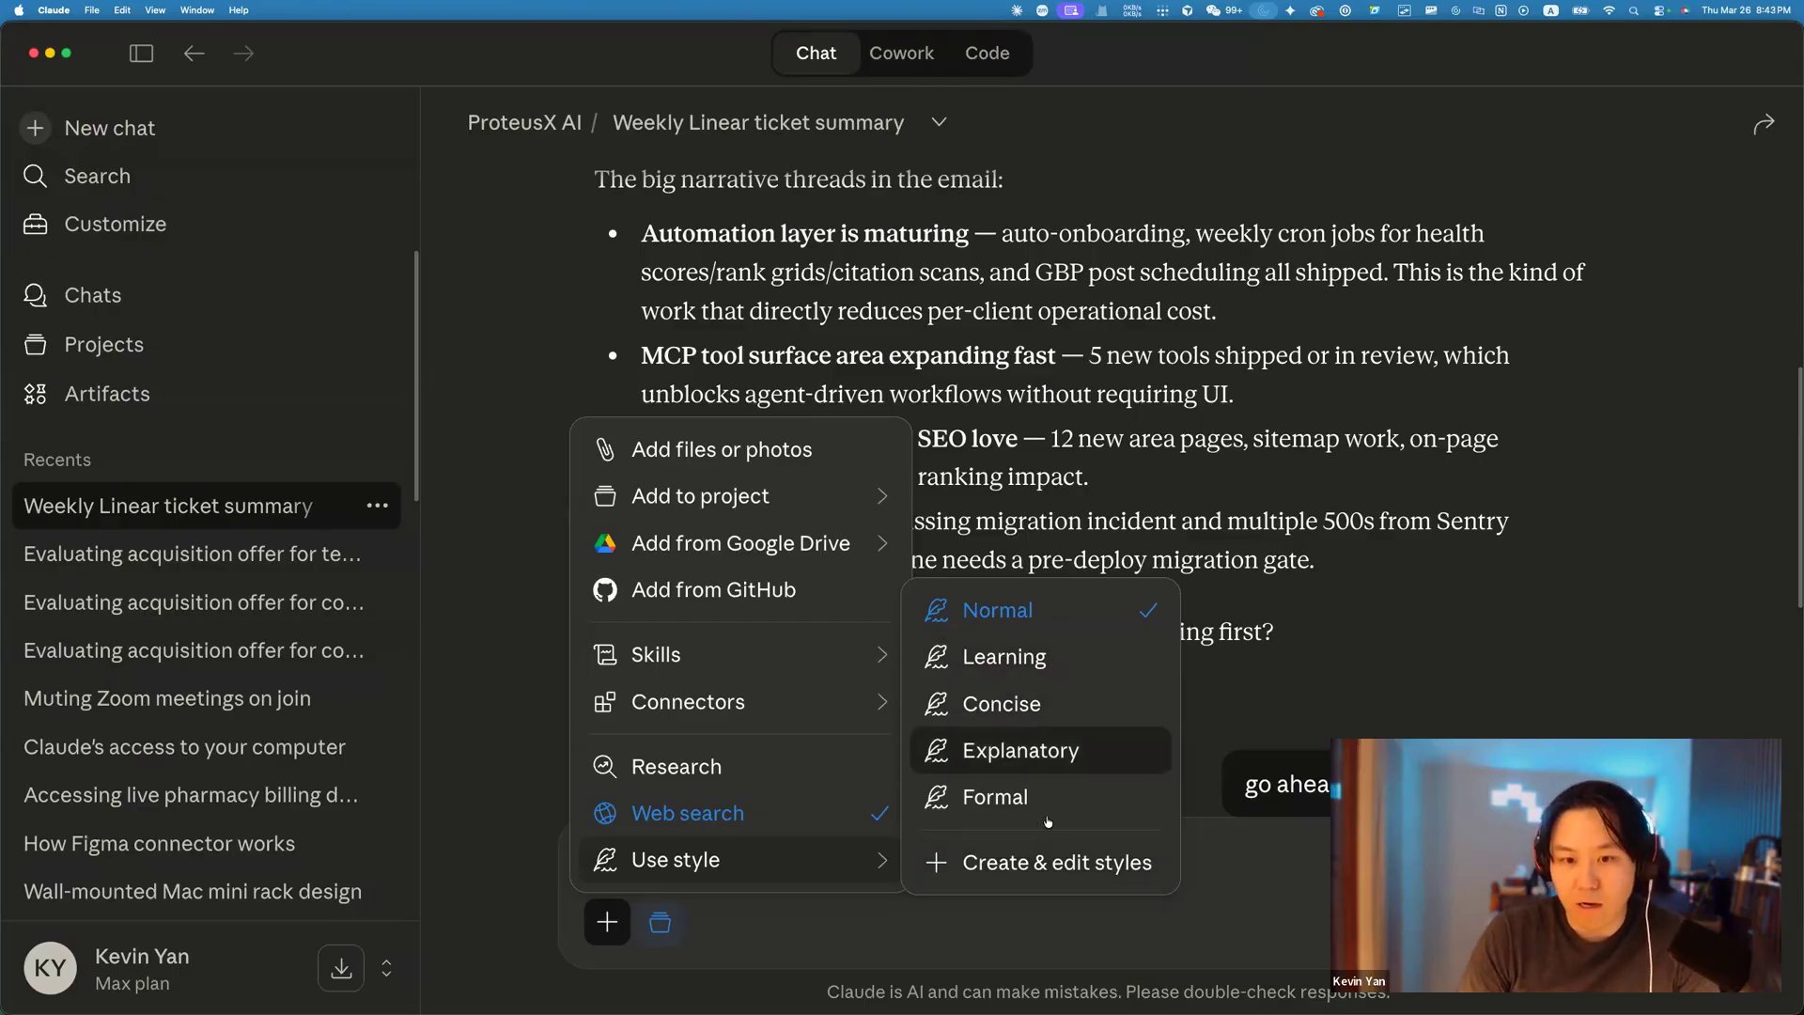
left_click(1060, 882)
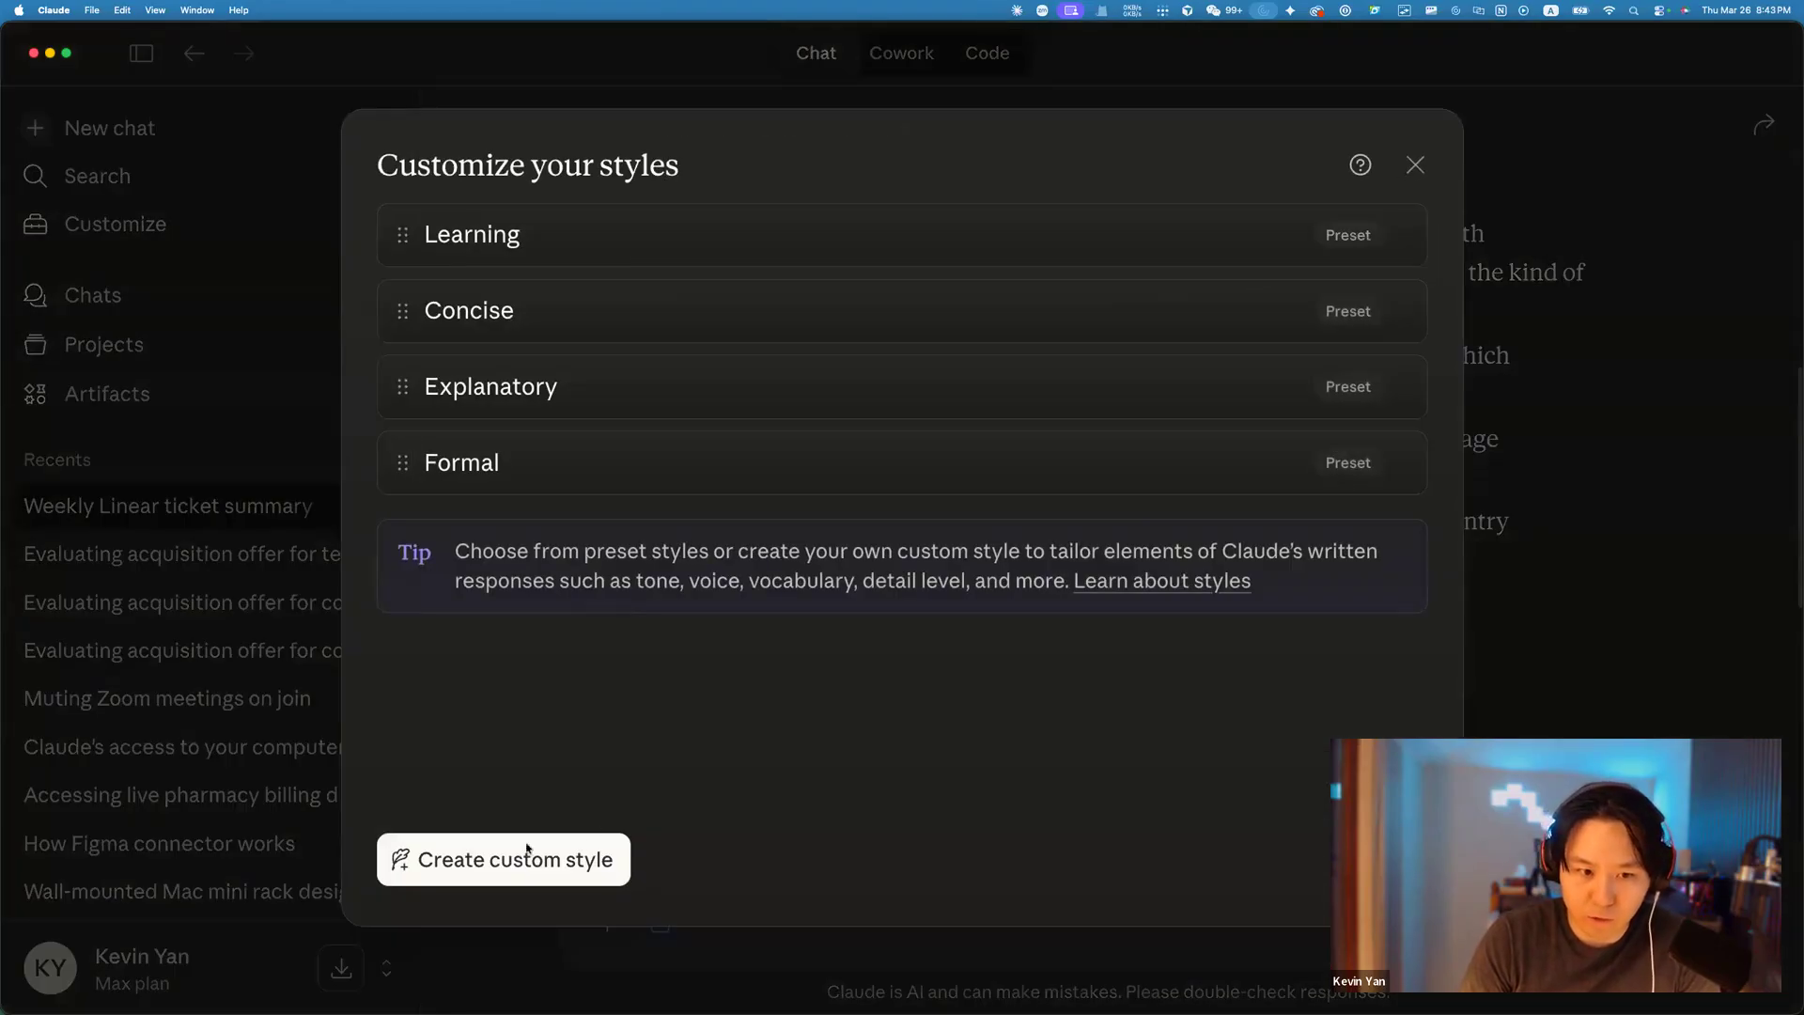
left_click(527, 848)
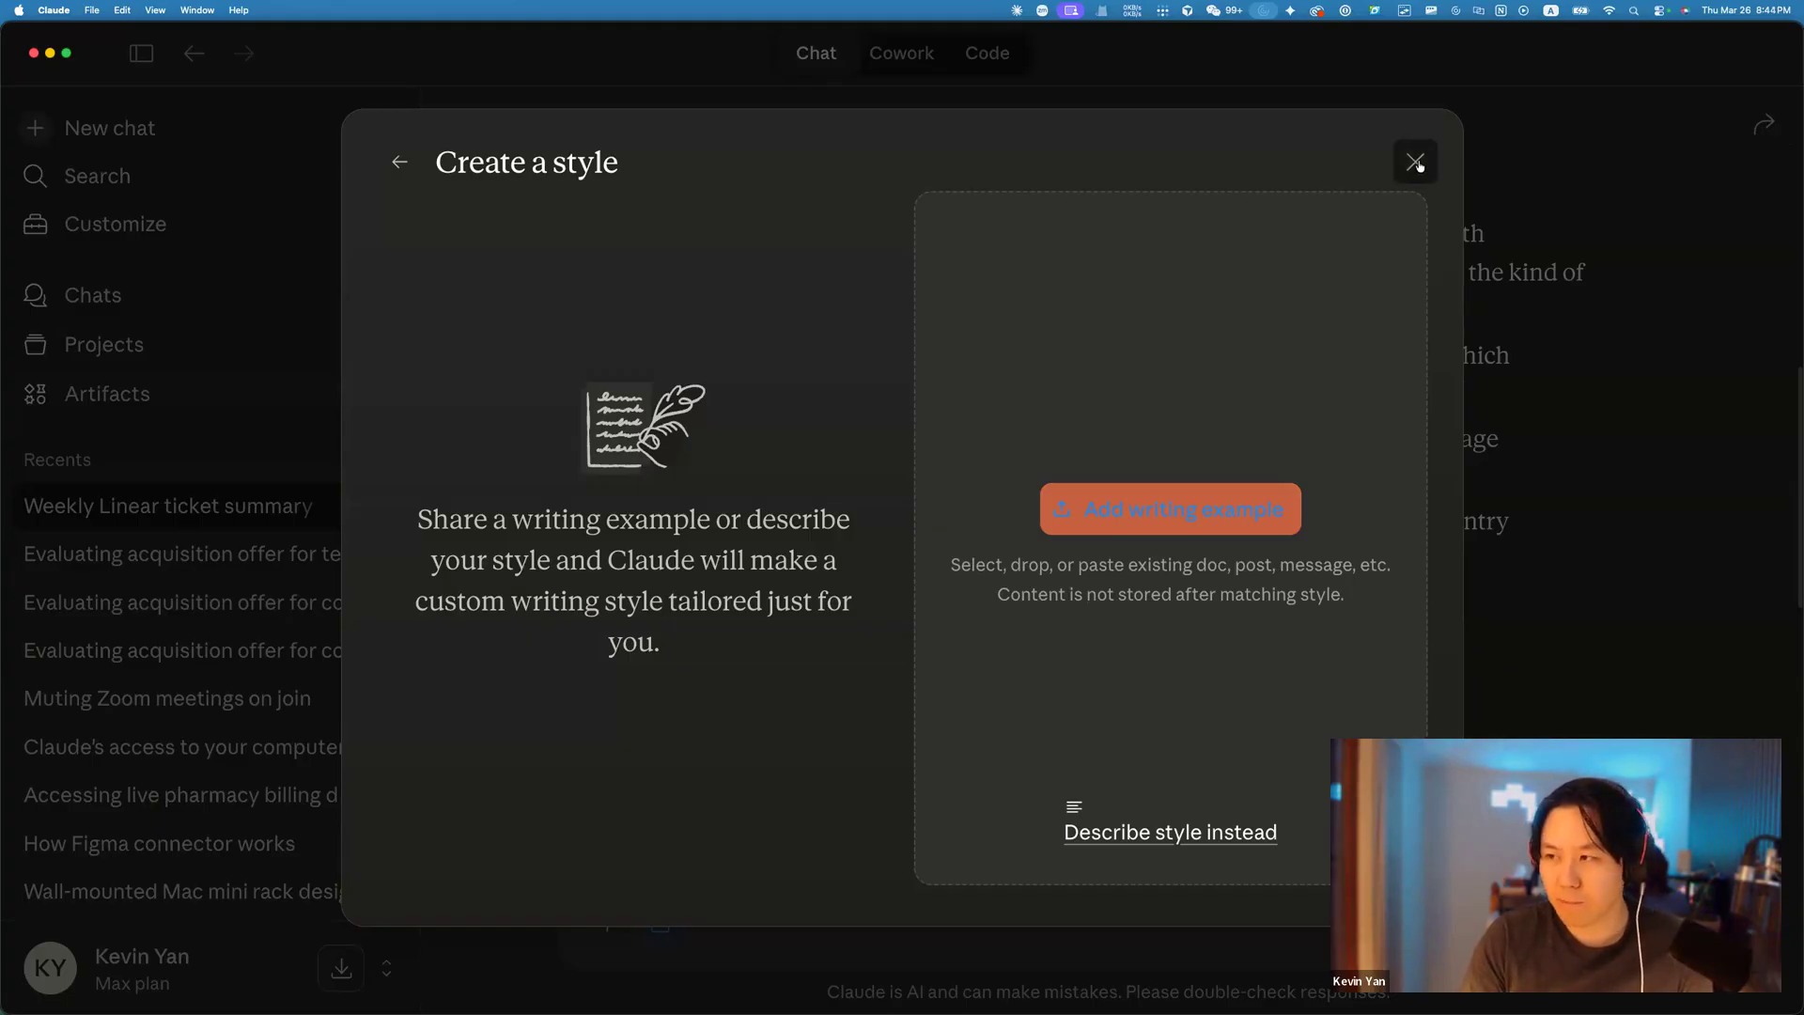
left_click(1415, 162)
scroll(1427, 492, "down", 5)
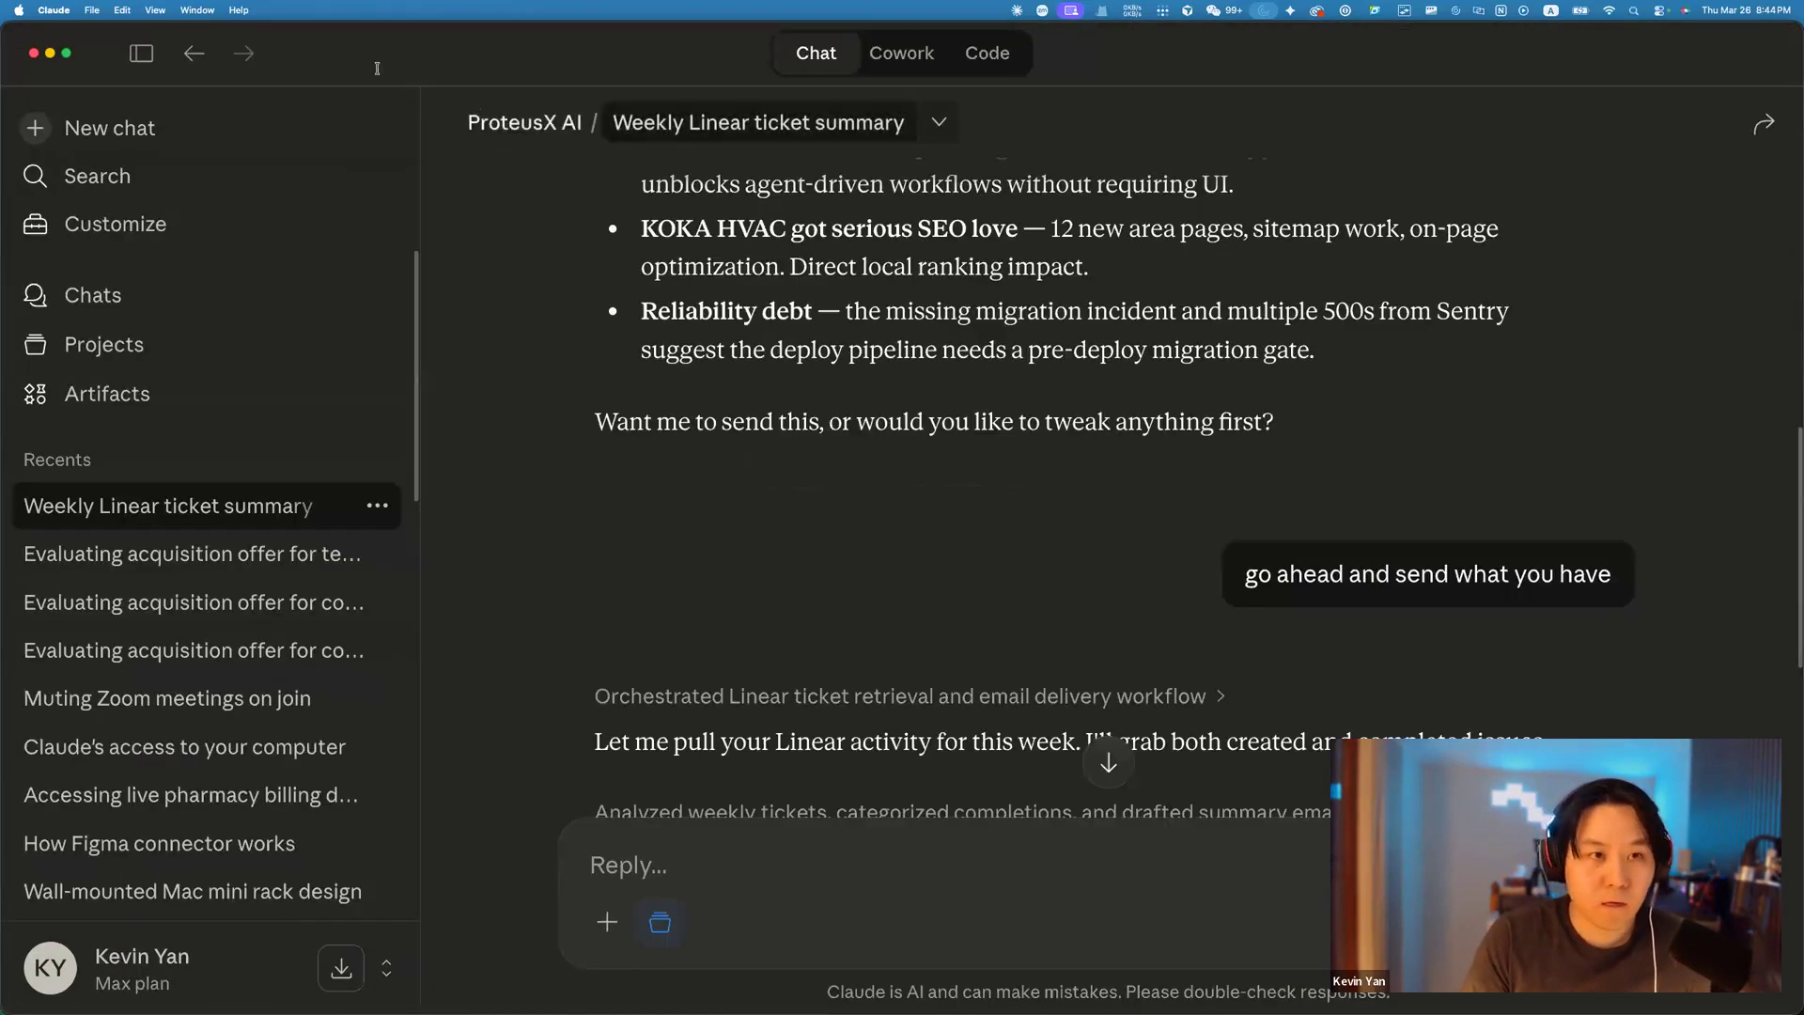
Switch to the ProteusX Labs course page in the browser and scroll down.
key("super+Tab")
left_click(384, 36)
scroll(1011, 403, "down", 2)
scroll(1367, 472, "down", 1)
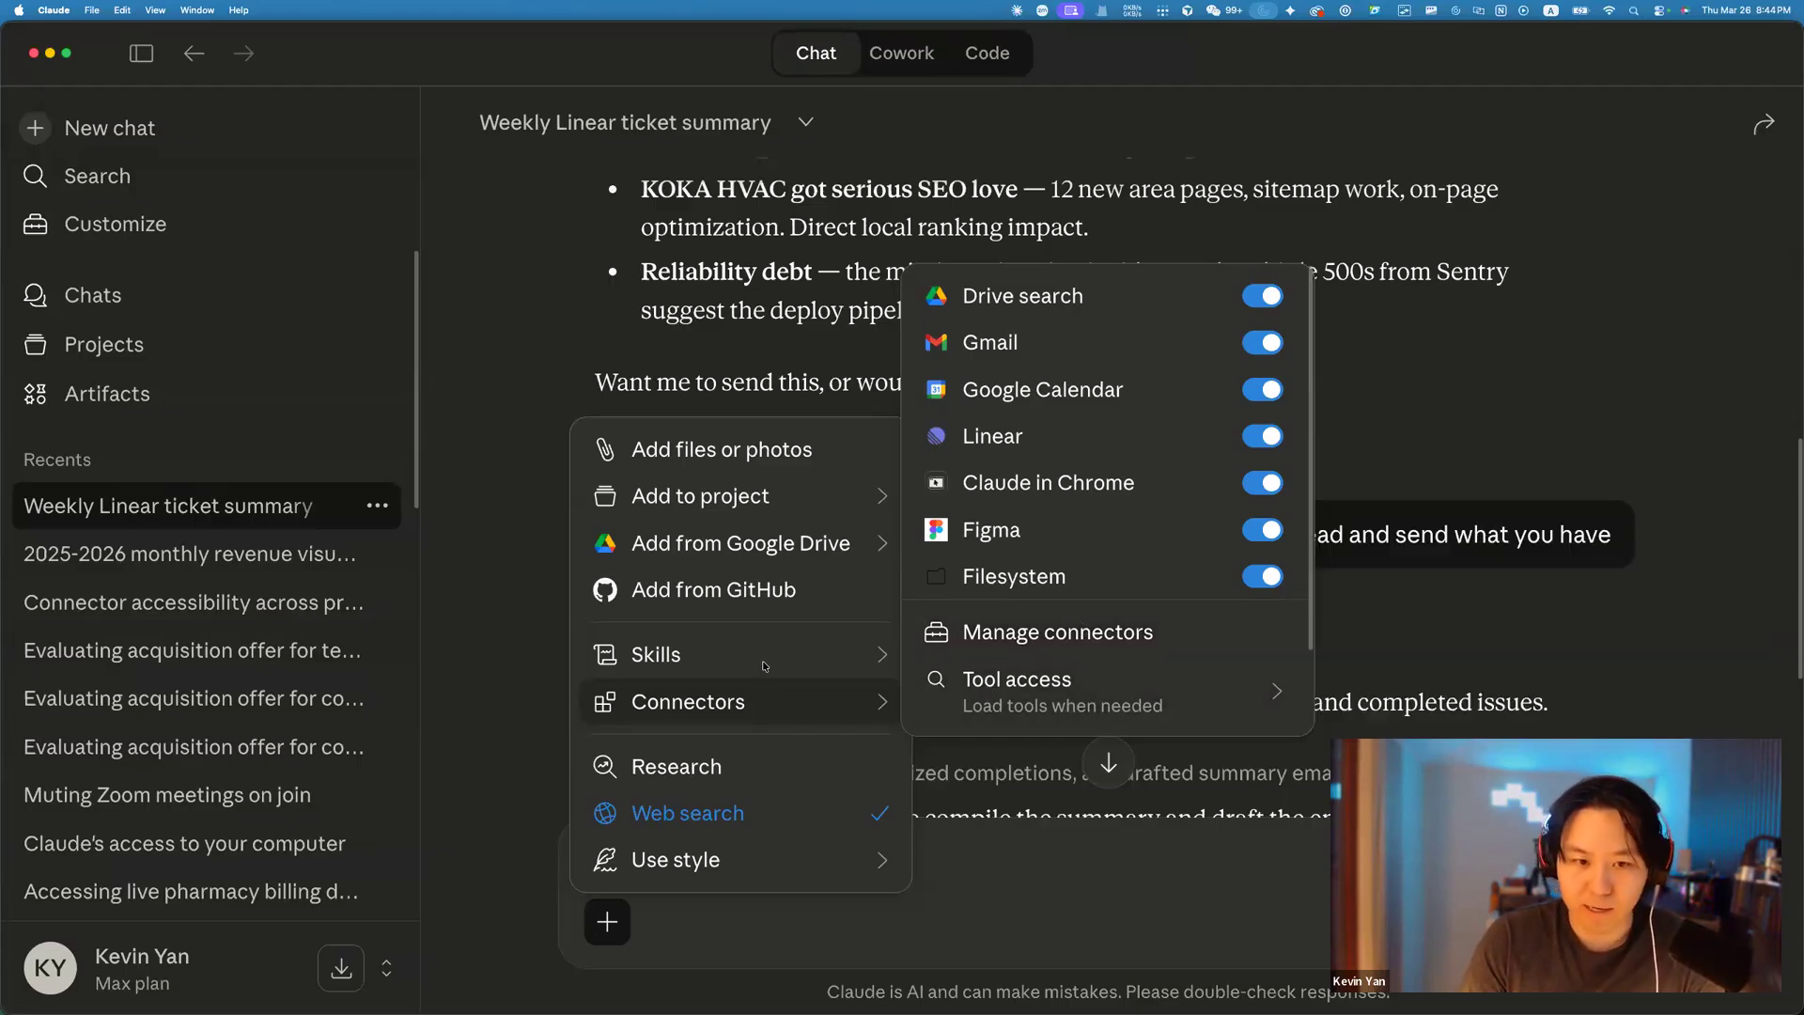
Browse the Add to project, Google Drive, Skills and Connectors submenus, then enable Research.
mouse_move(763, 666)
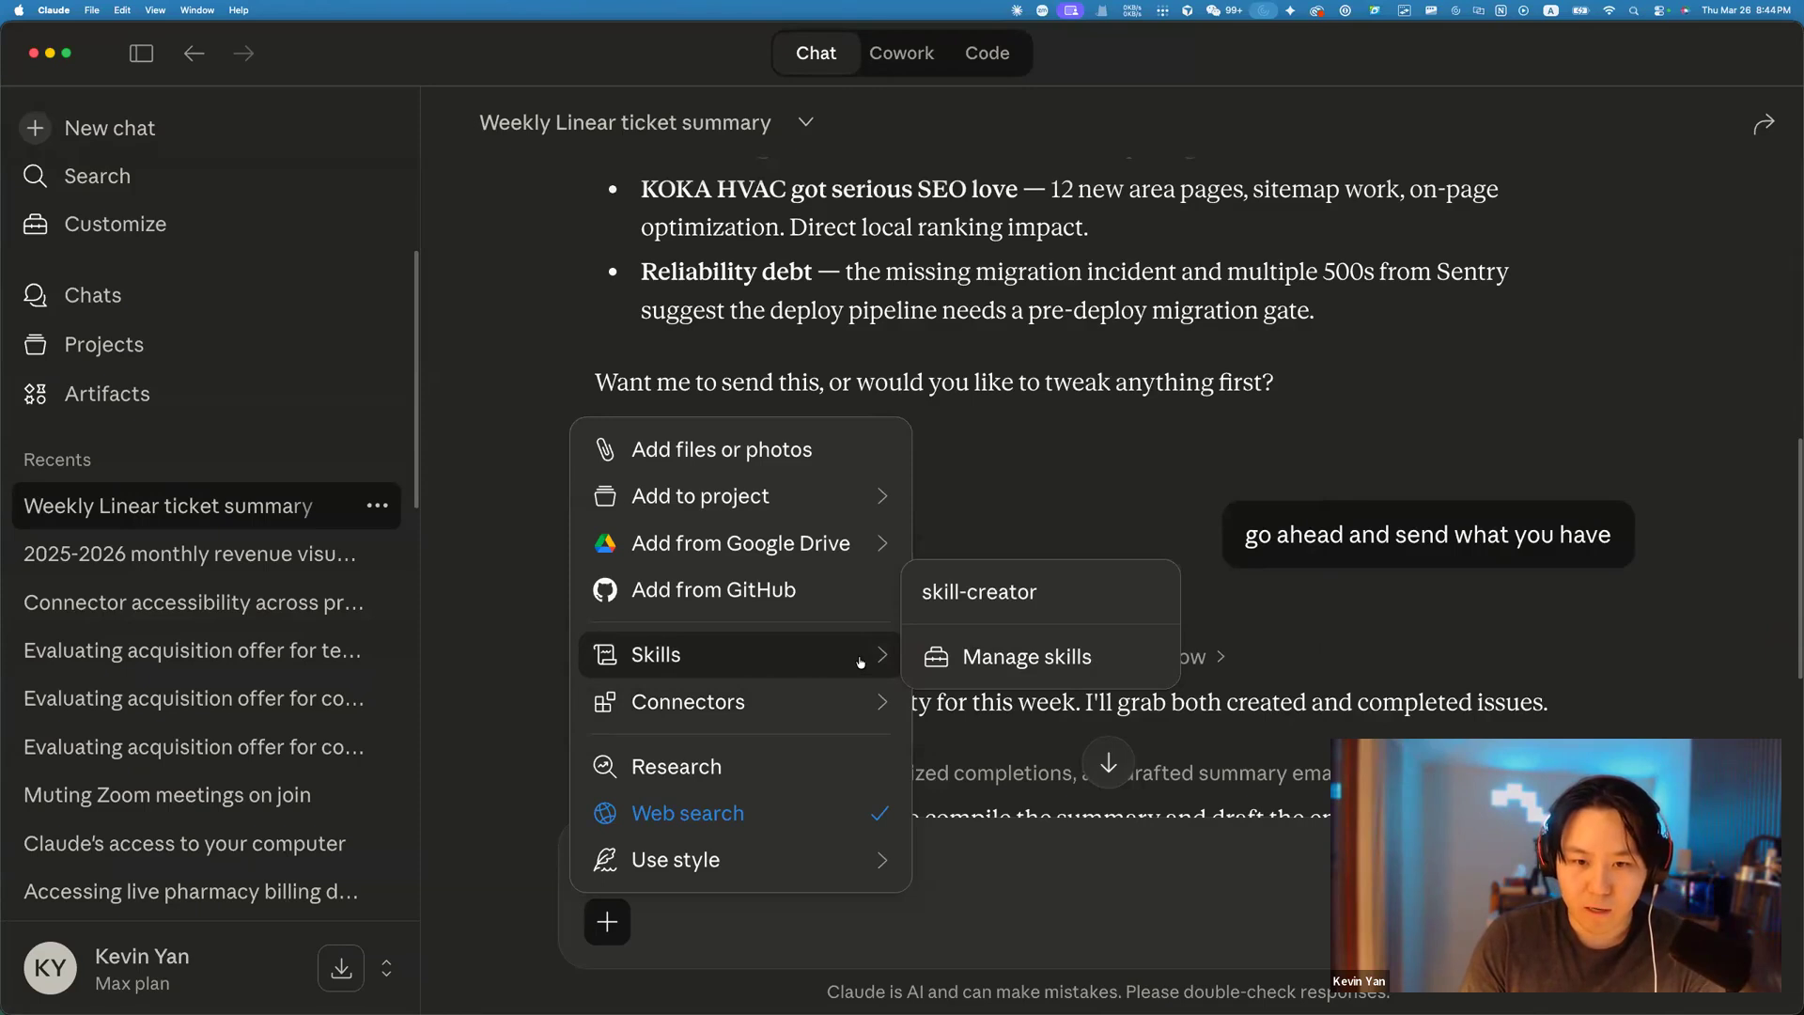
mouse_move(807, 505)
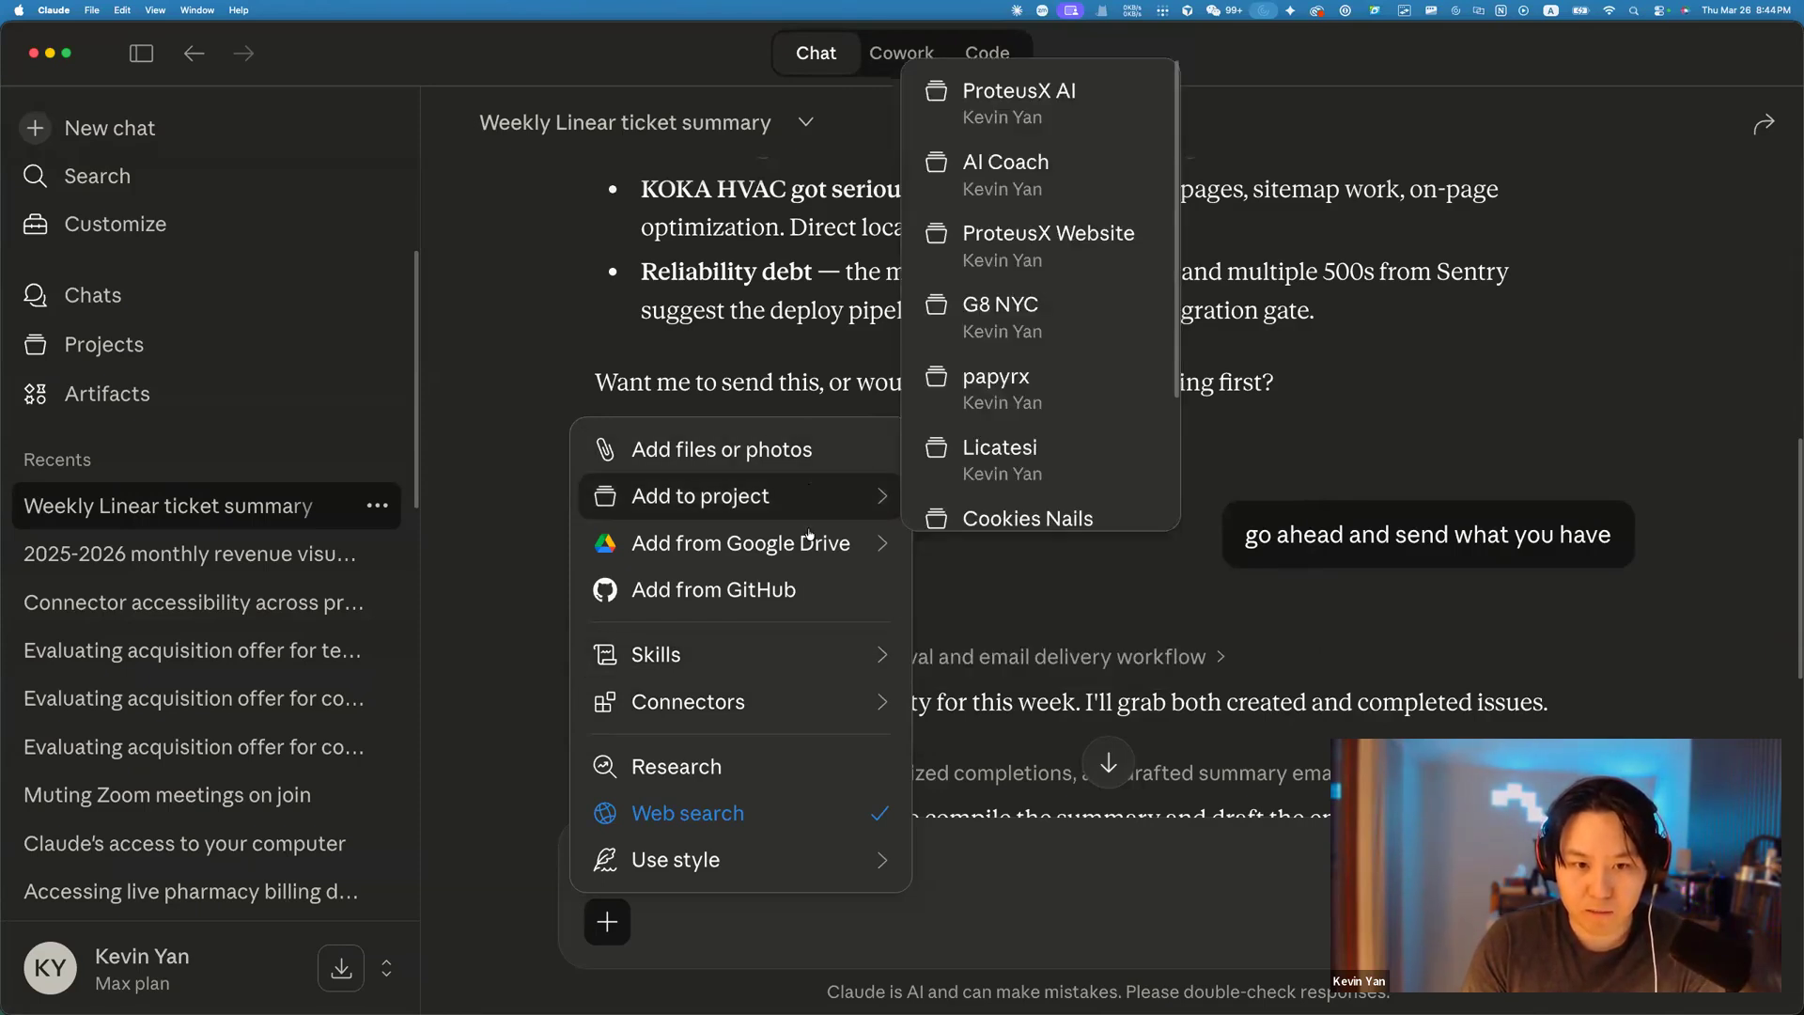
mouse_move(809, 545)
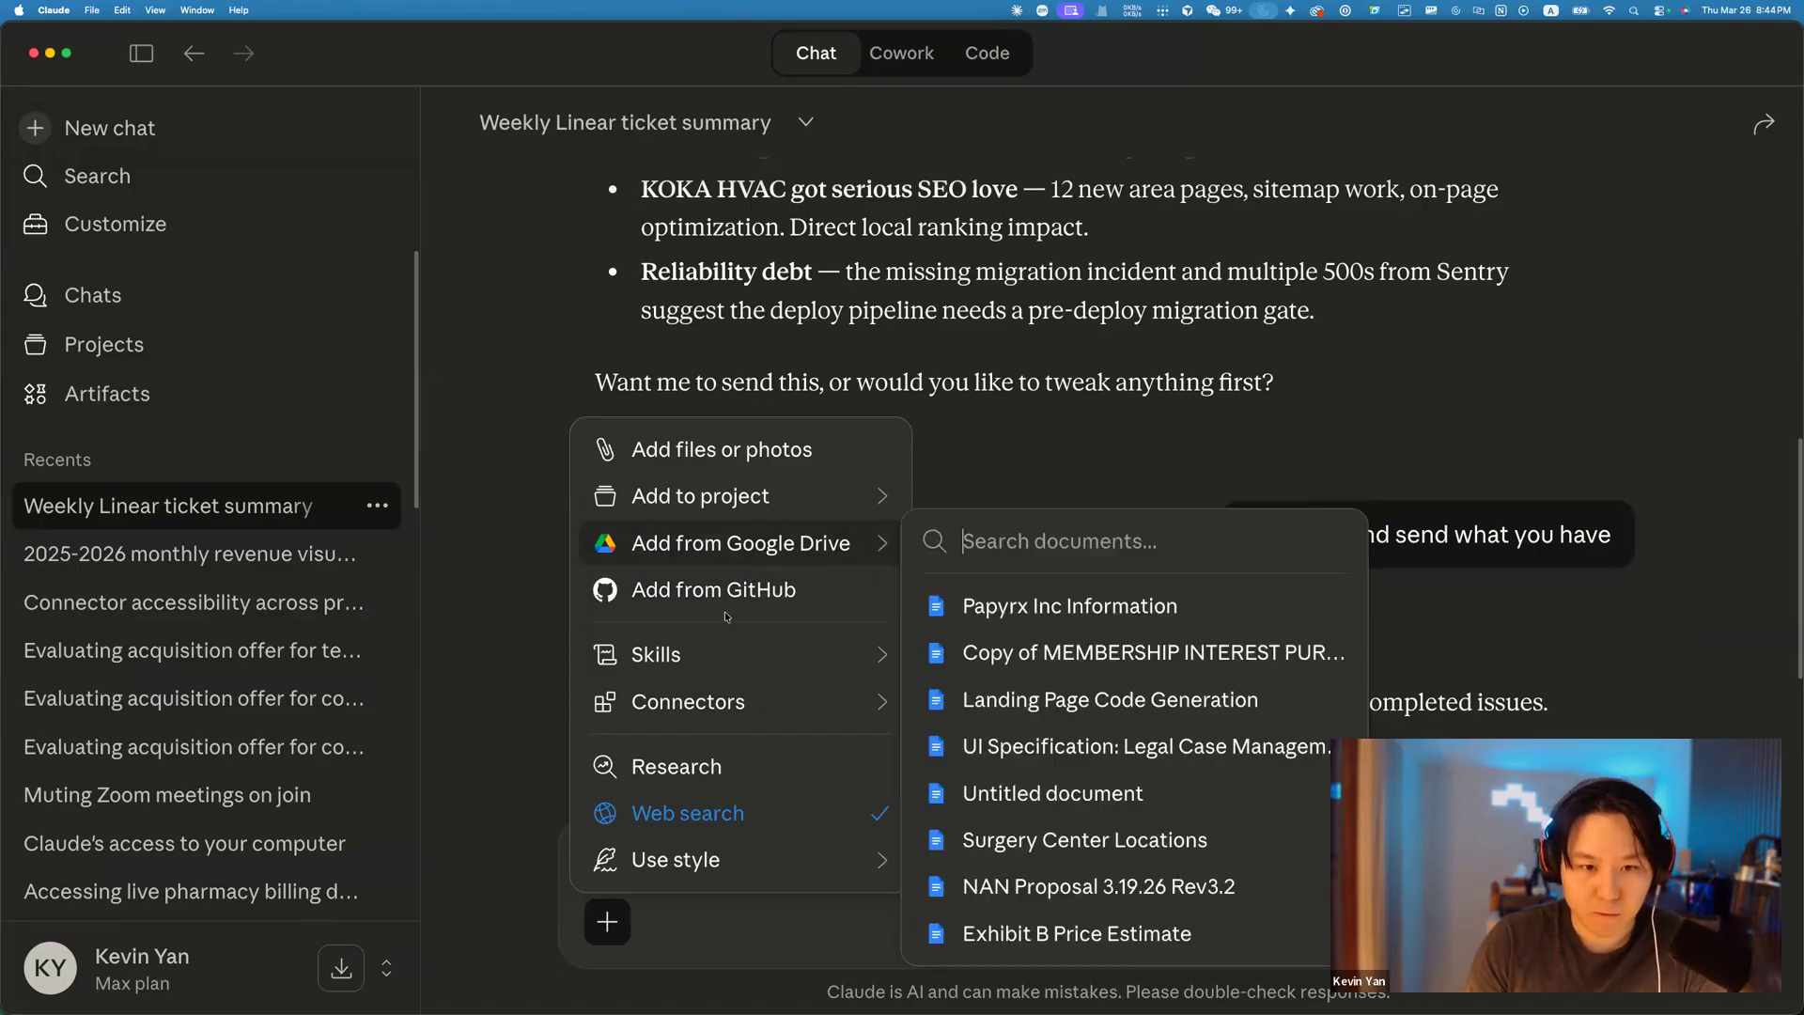
mouse_move(726, 671)
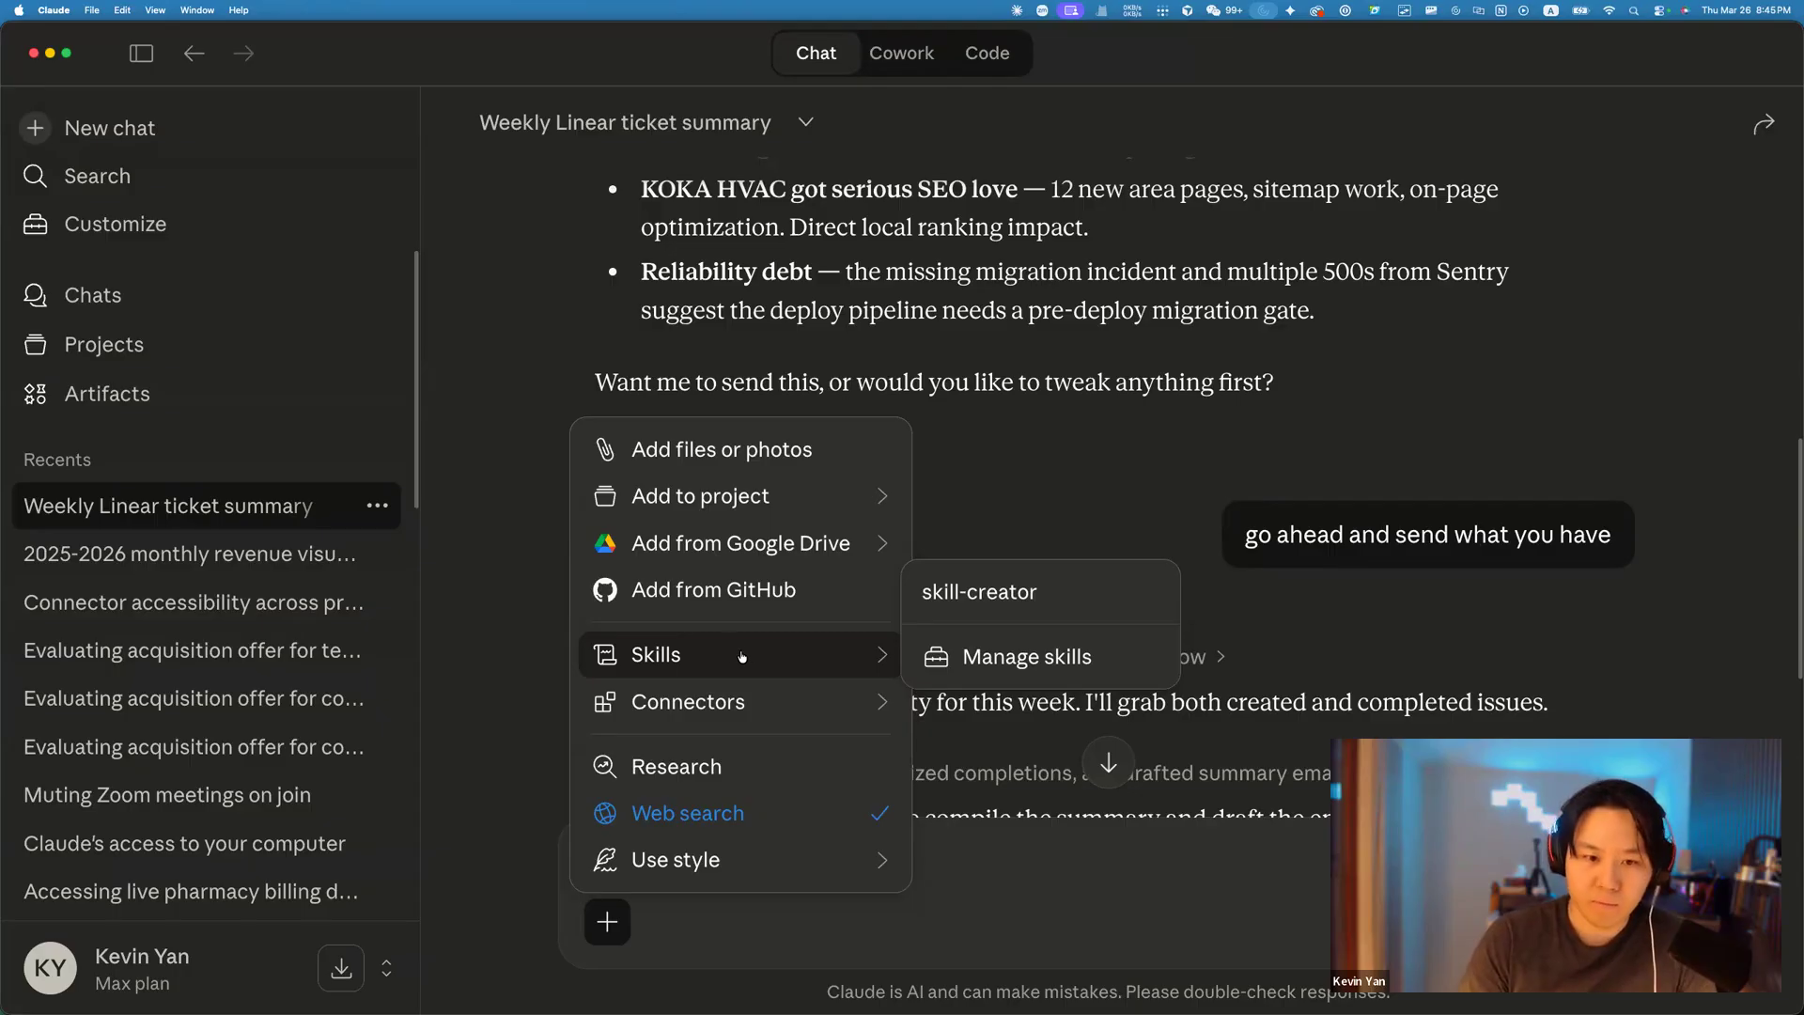
mouse_move(760, 697)
mouse_move(1079, 689)
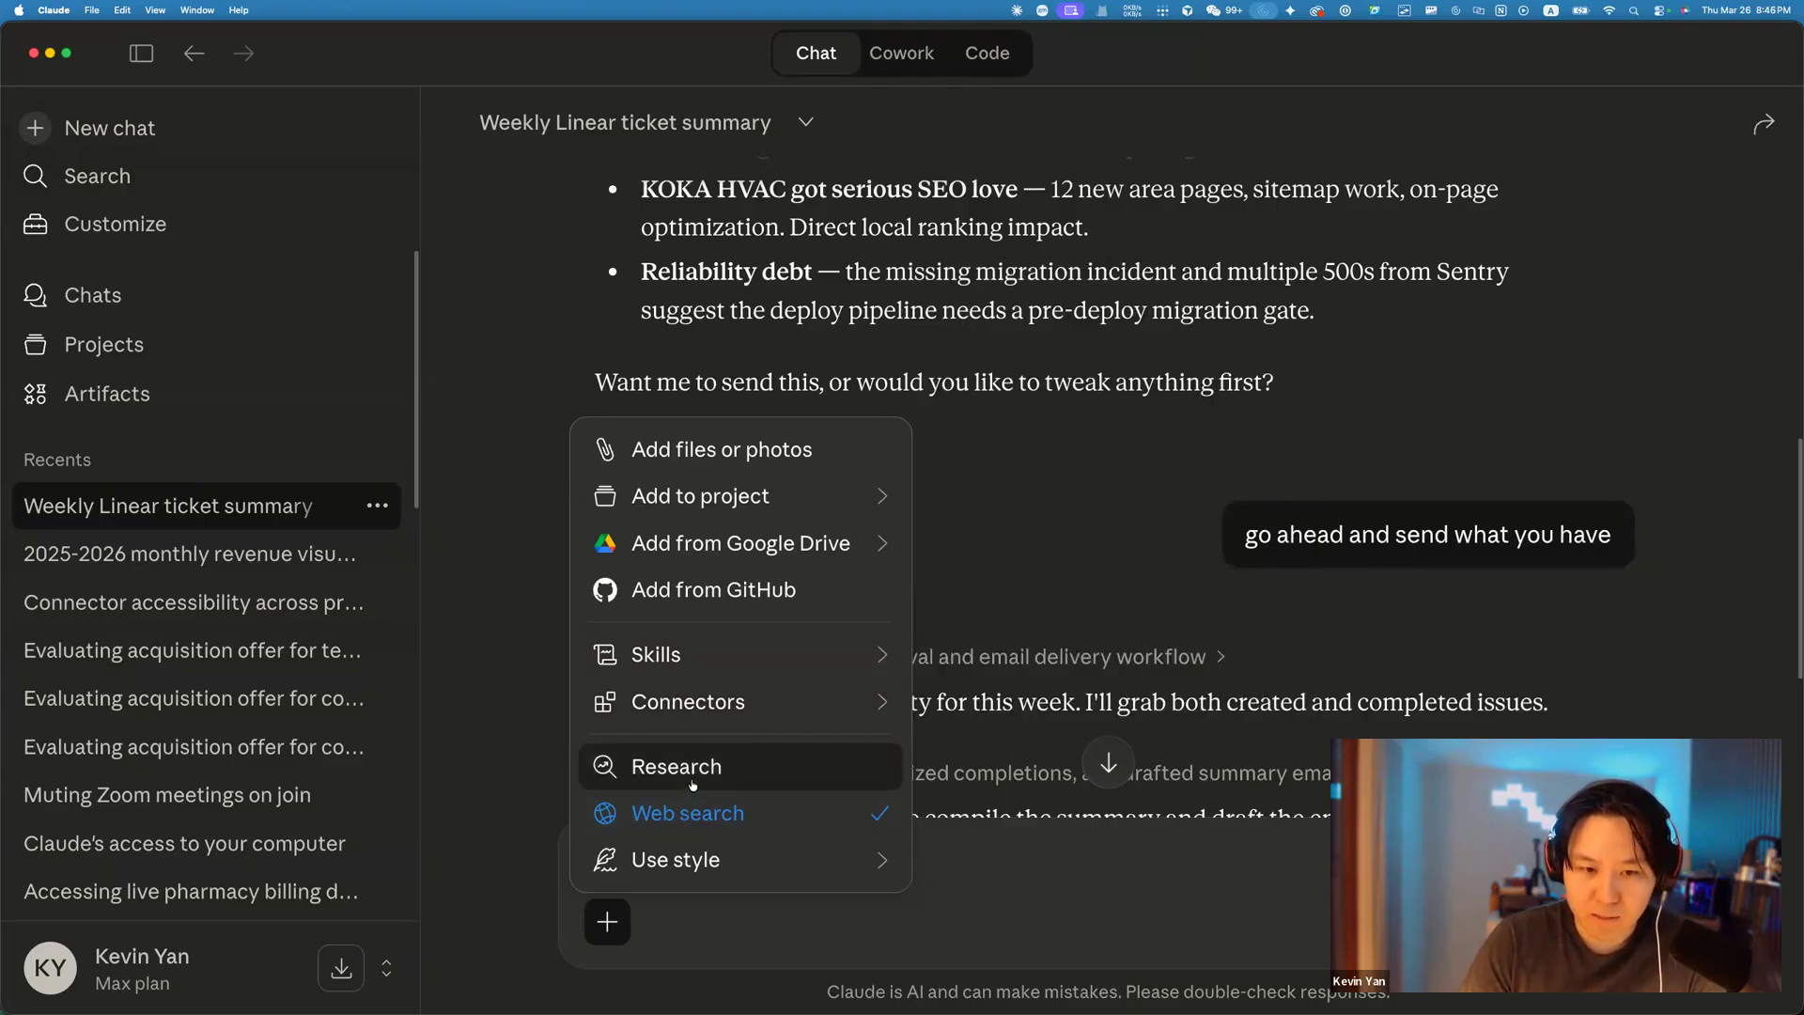
left_click(759, 775)
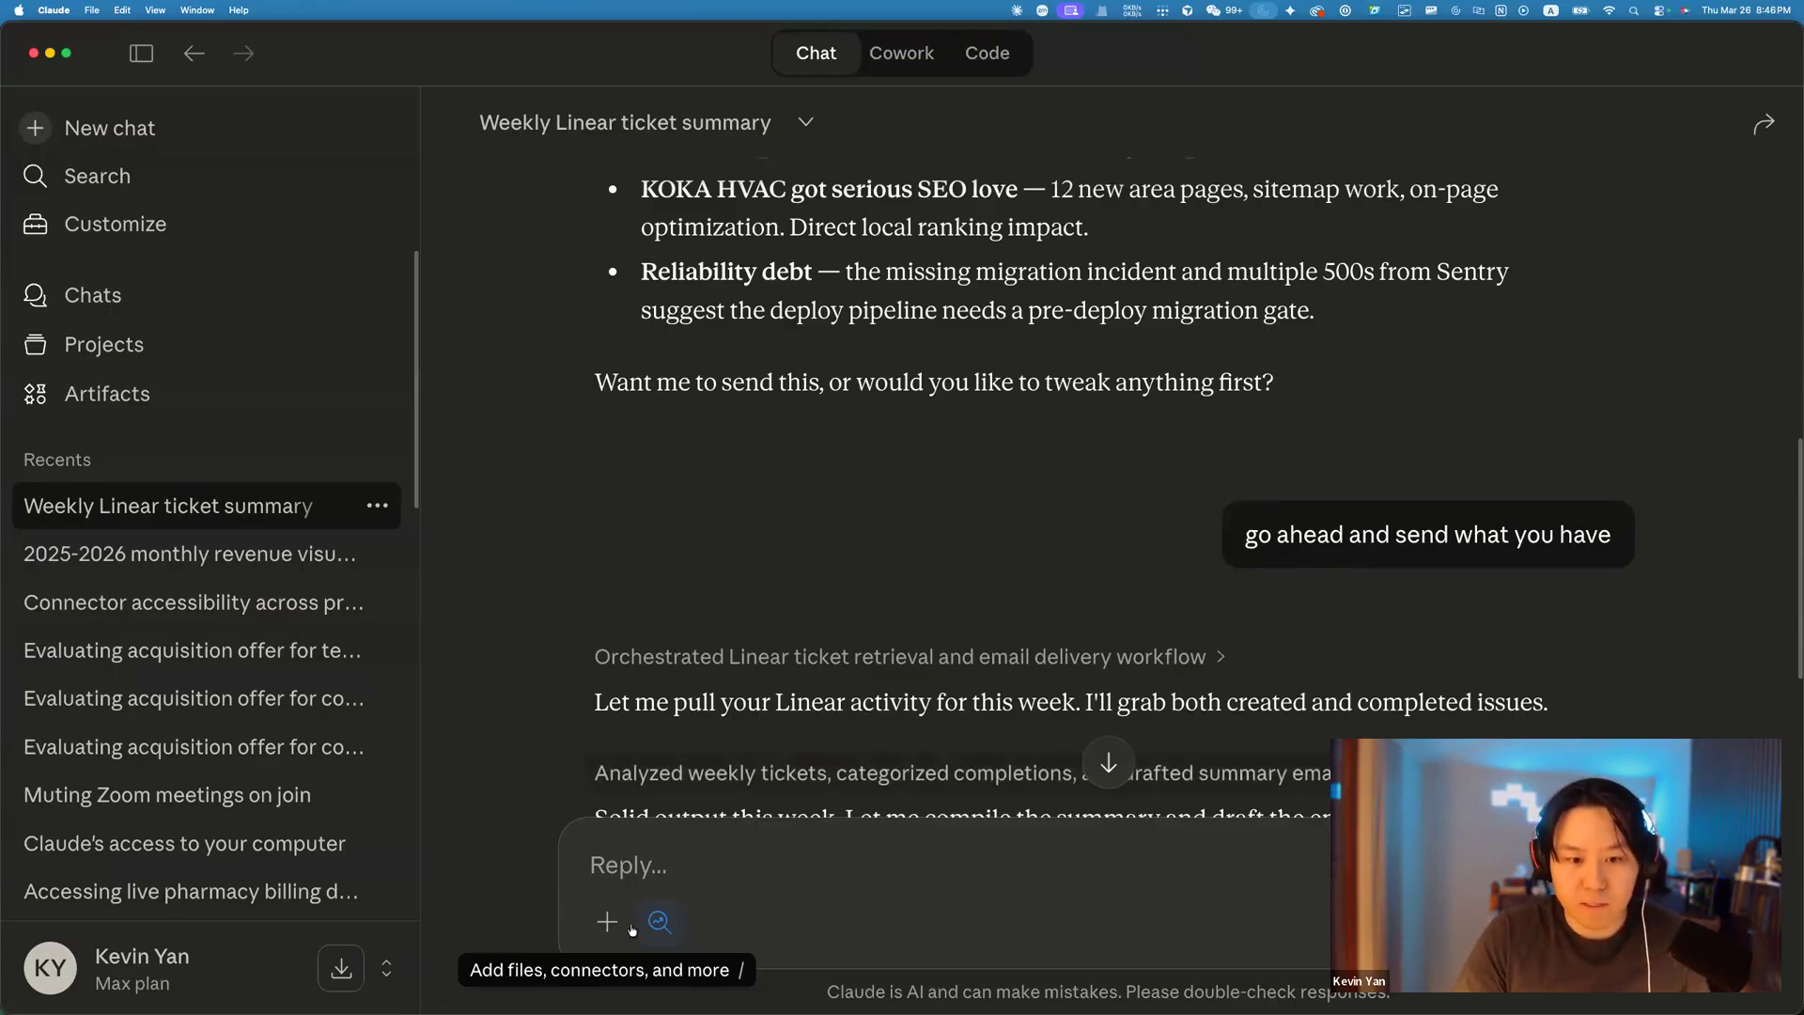
Open a new empty chat and switch Research on from its + menu.
left_click(110, 131)
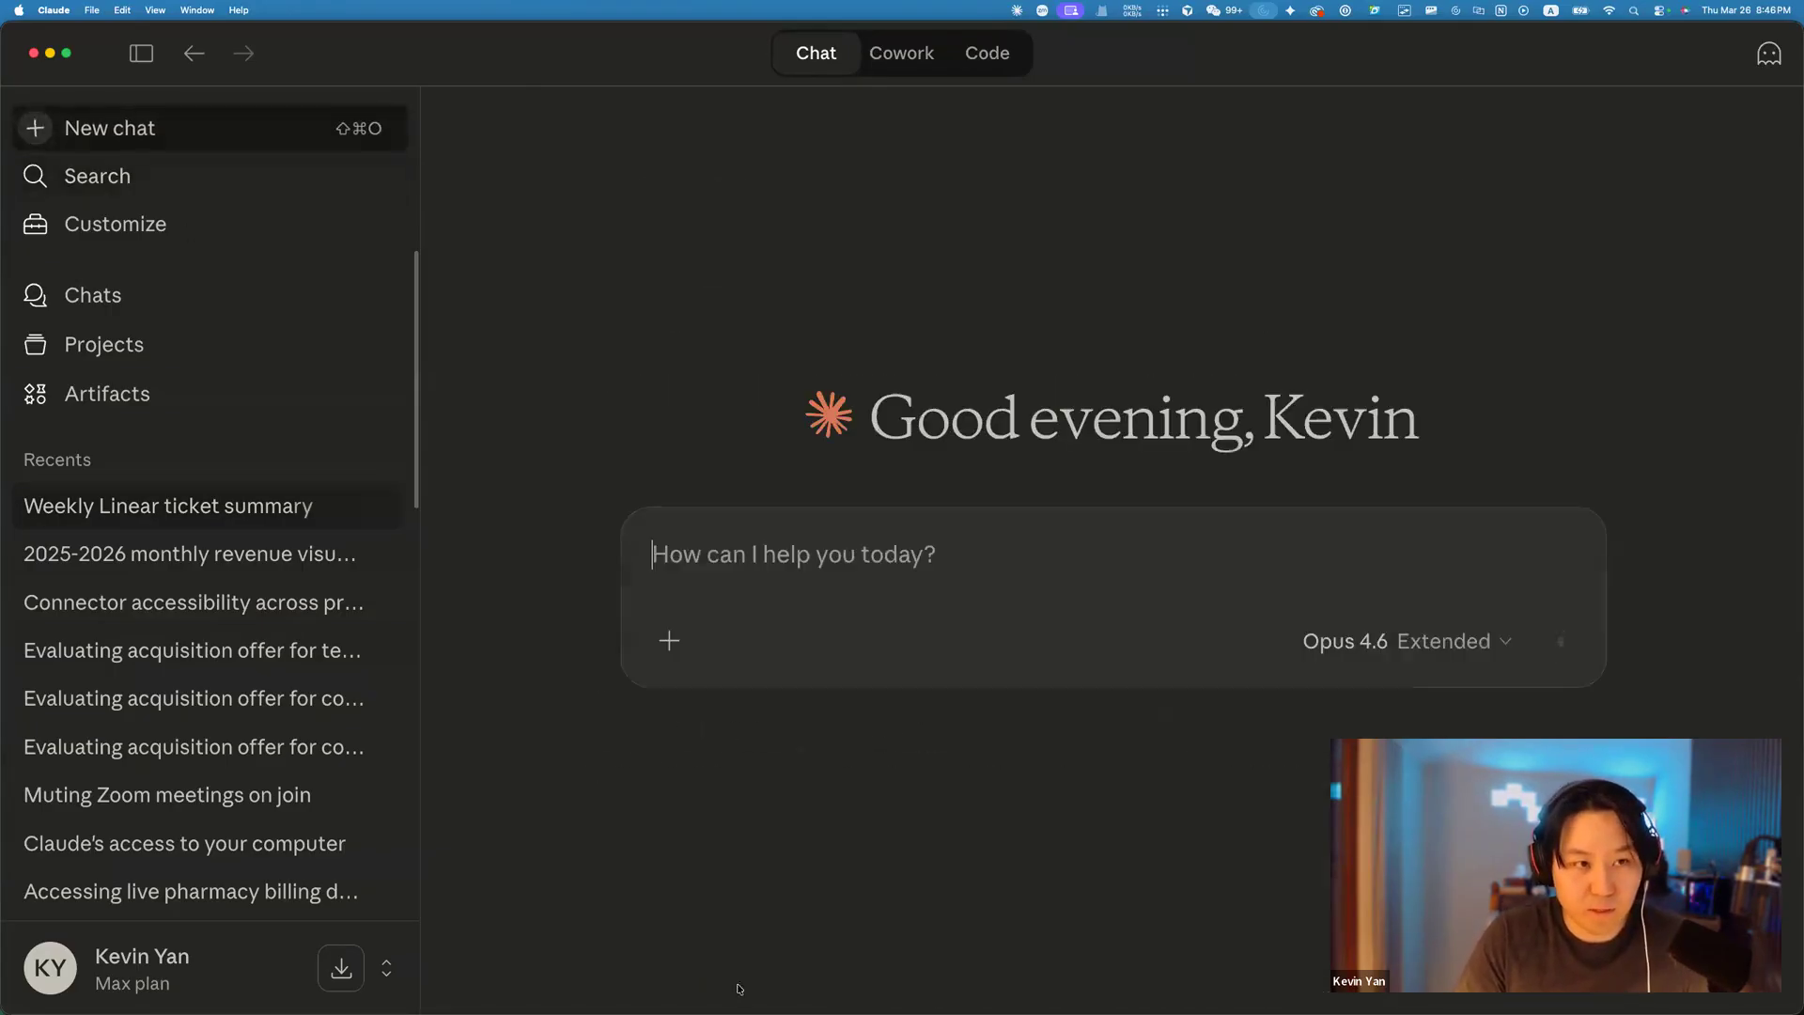
left_click(684, 654)
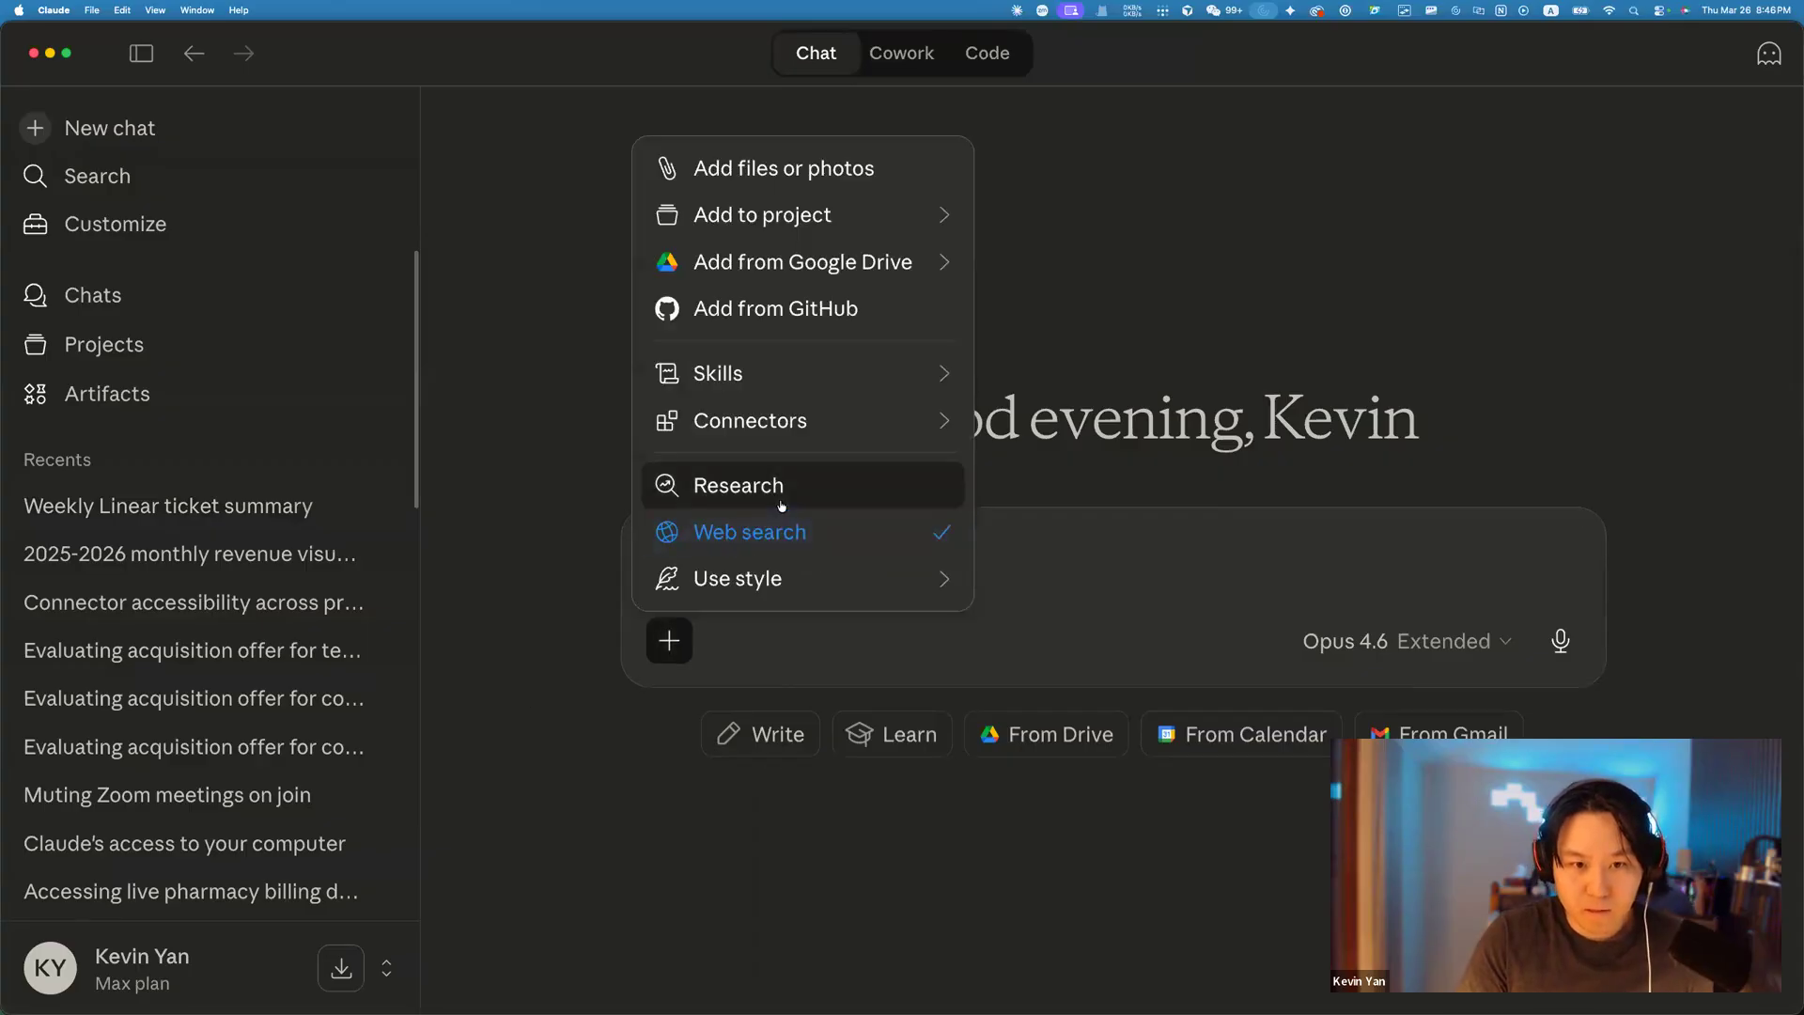
left_click(772, 527)
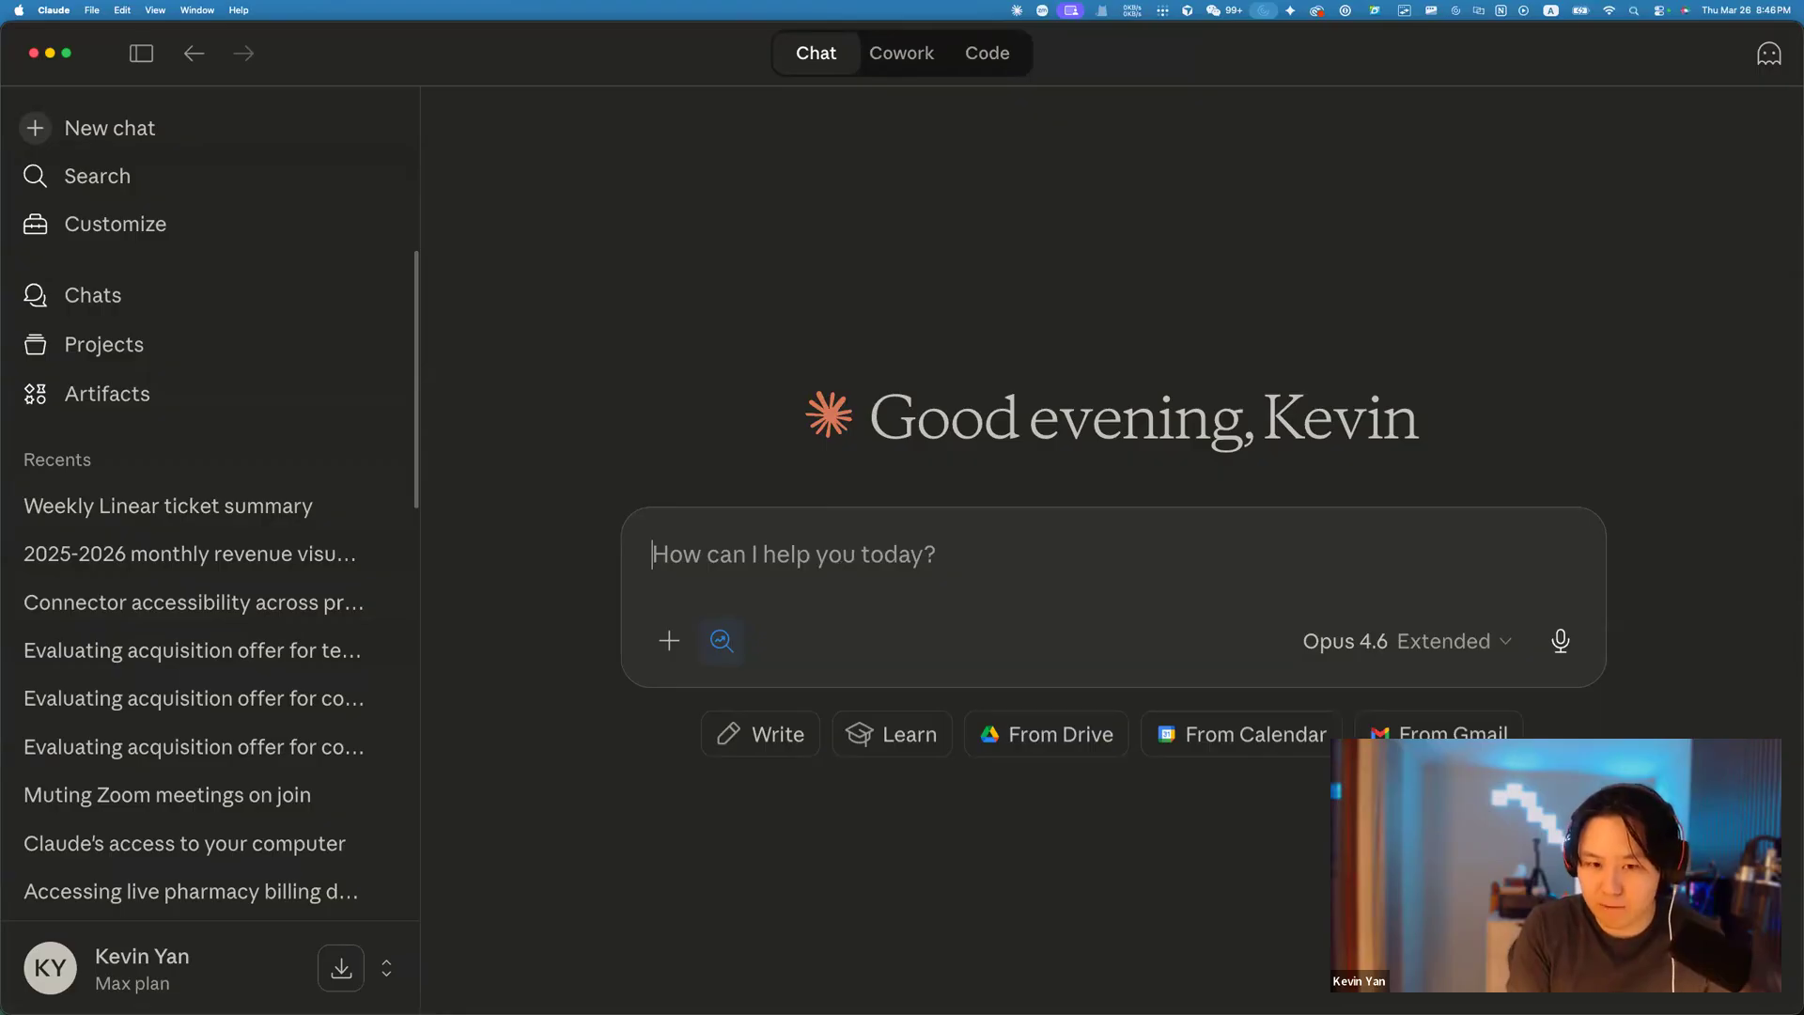
Send 'Research the possibility of using injection therapies for shoulder labrum tears in the next 2 decades'.
type("Rese")
key("BackSpace")
key("BackSpace")
key("BackSpace")
key("BackSpace")
type("Research th e")
key("BackSpace")
type("e")
key("BackSpace")
key("BackSpace")
key("BackSpace")
type("e")
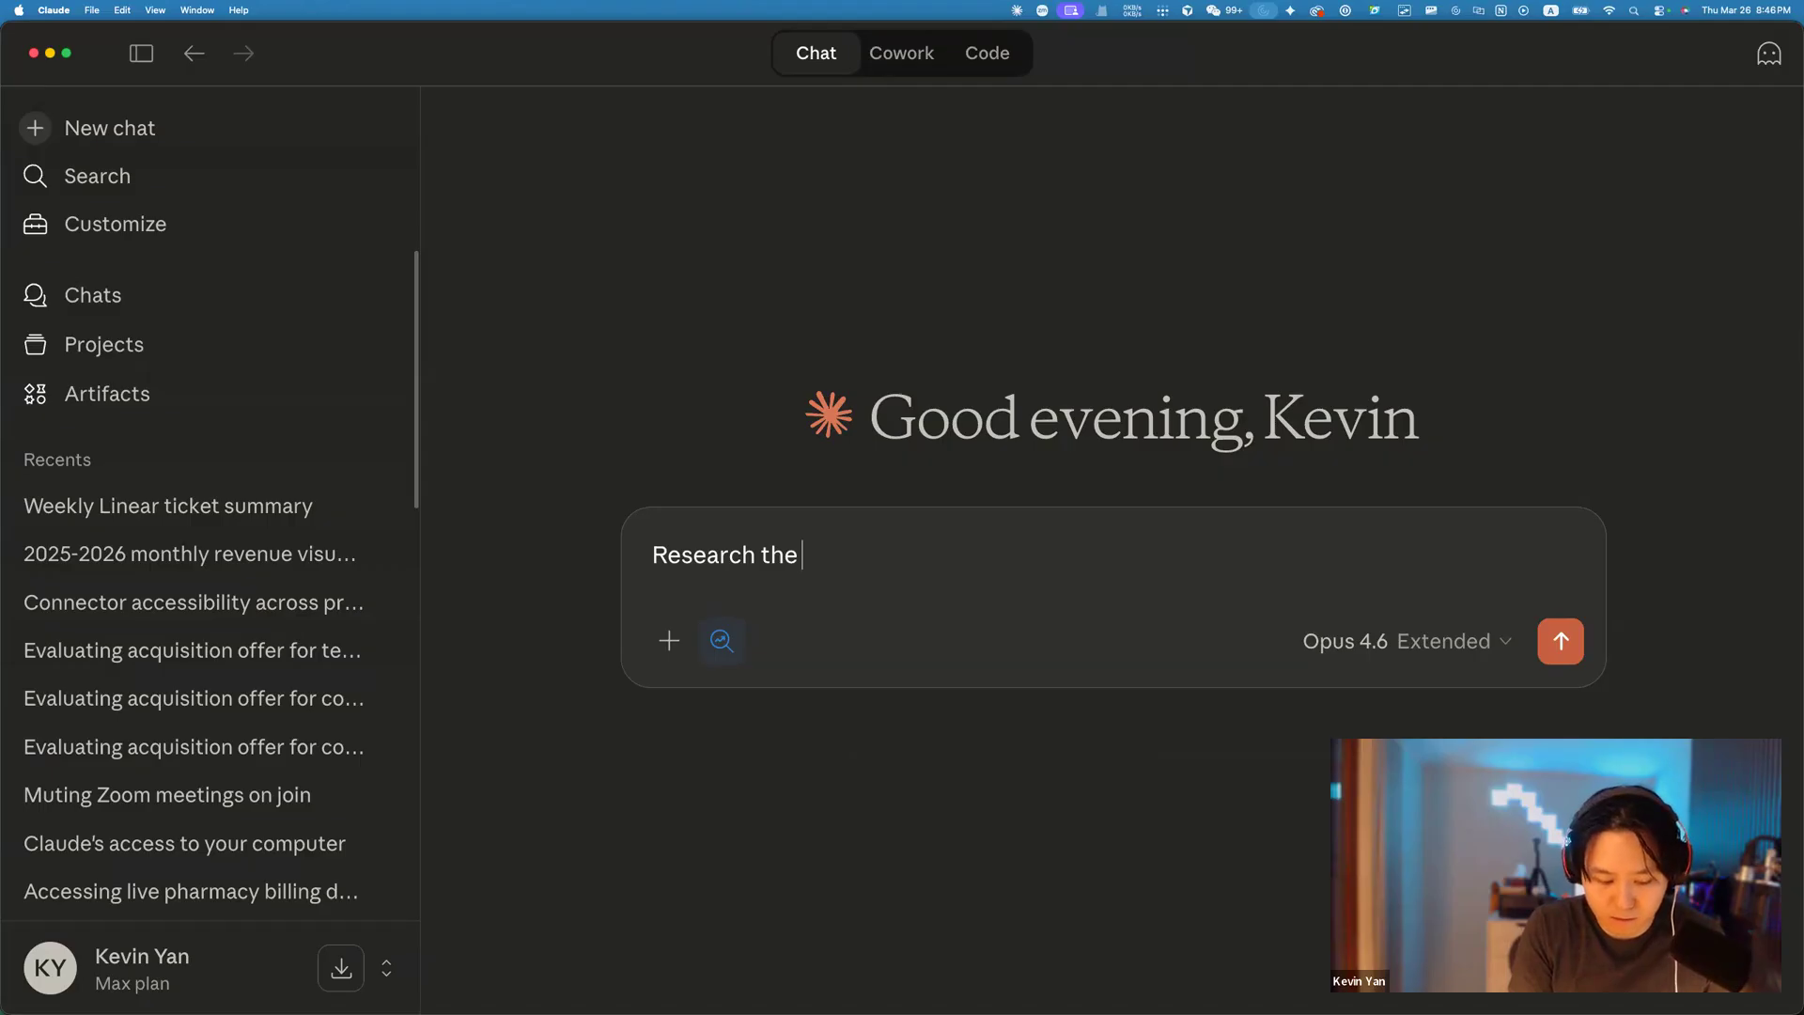
type(" possibi")
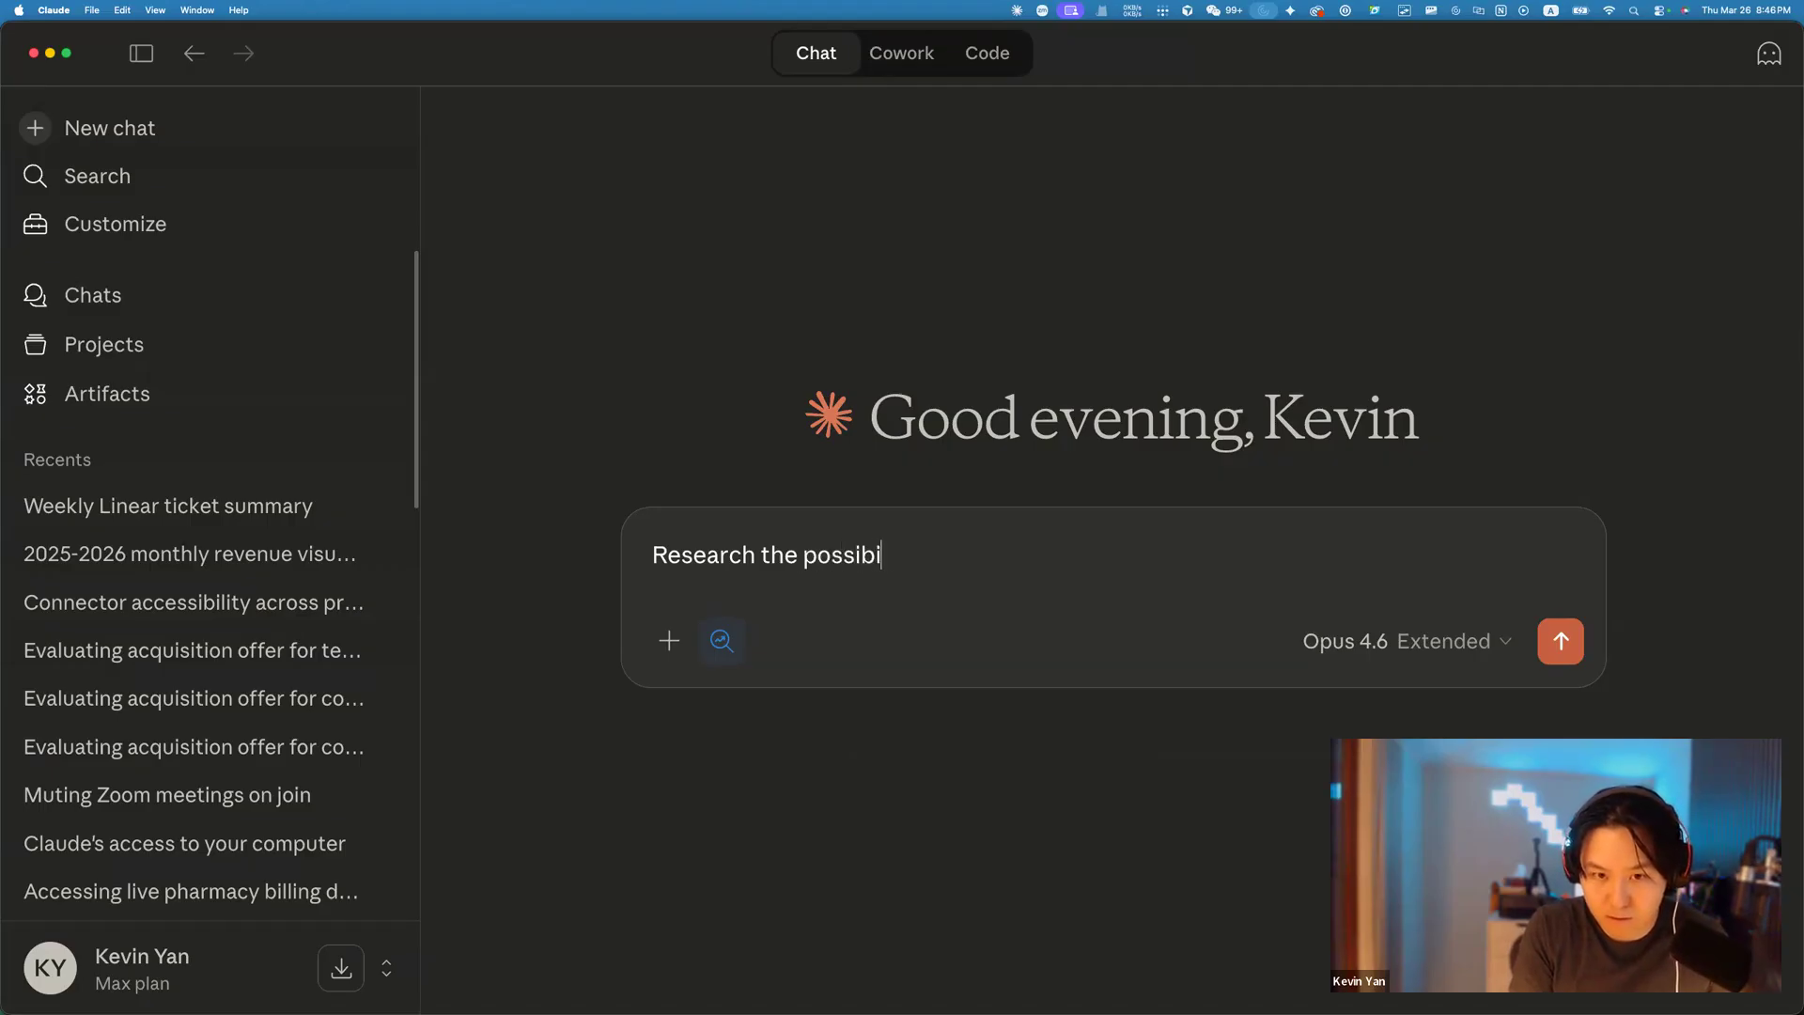
type("lity of using in")
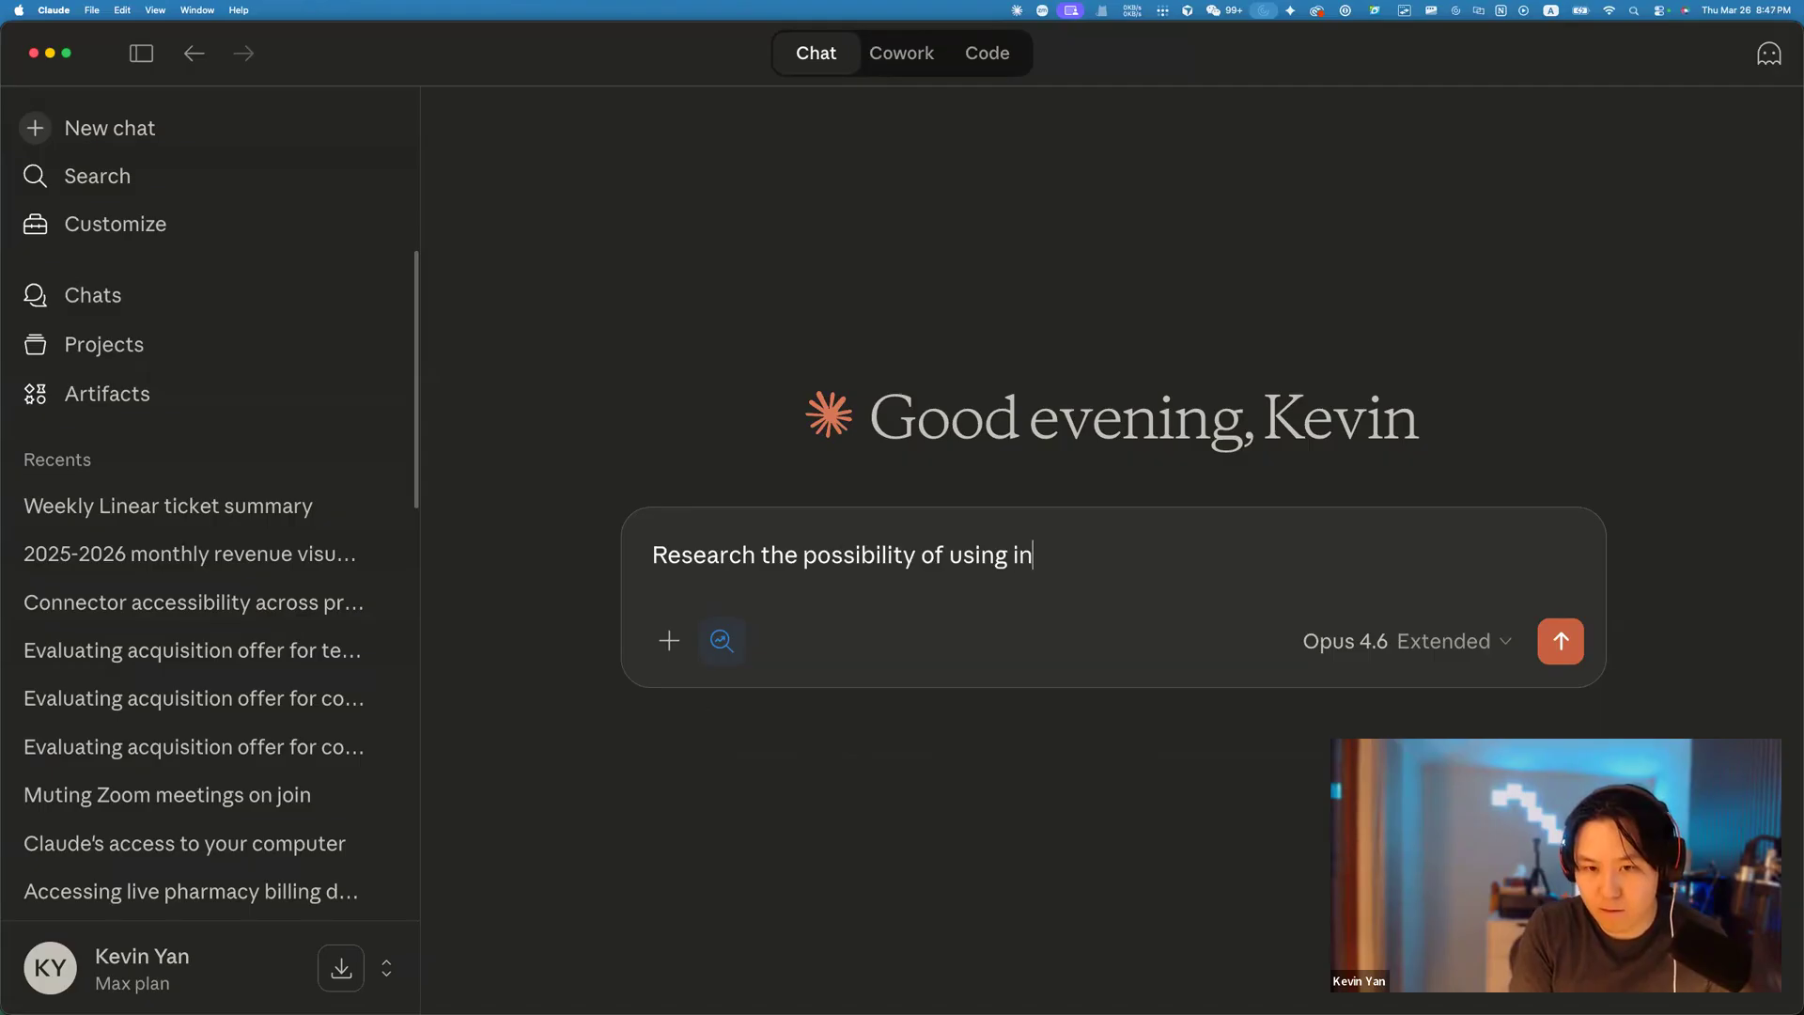
type("jection therapies for l")
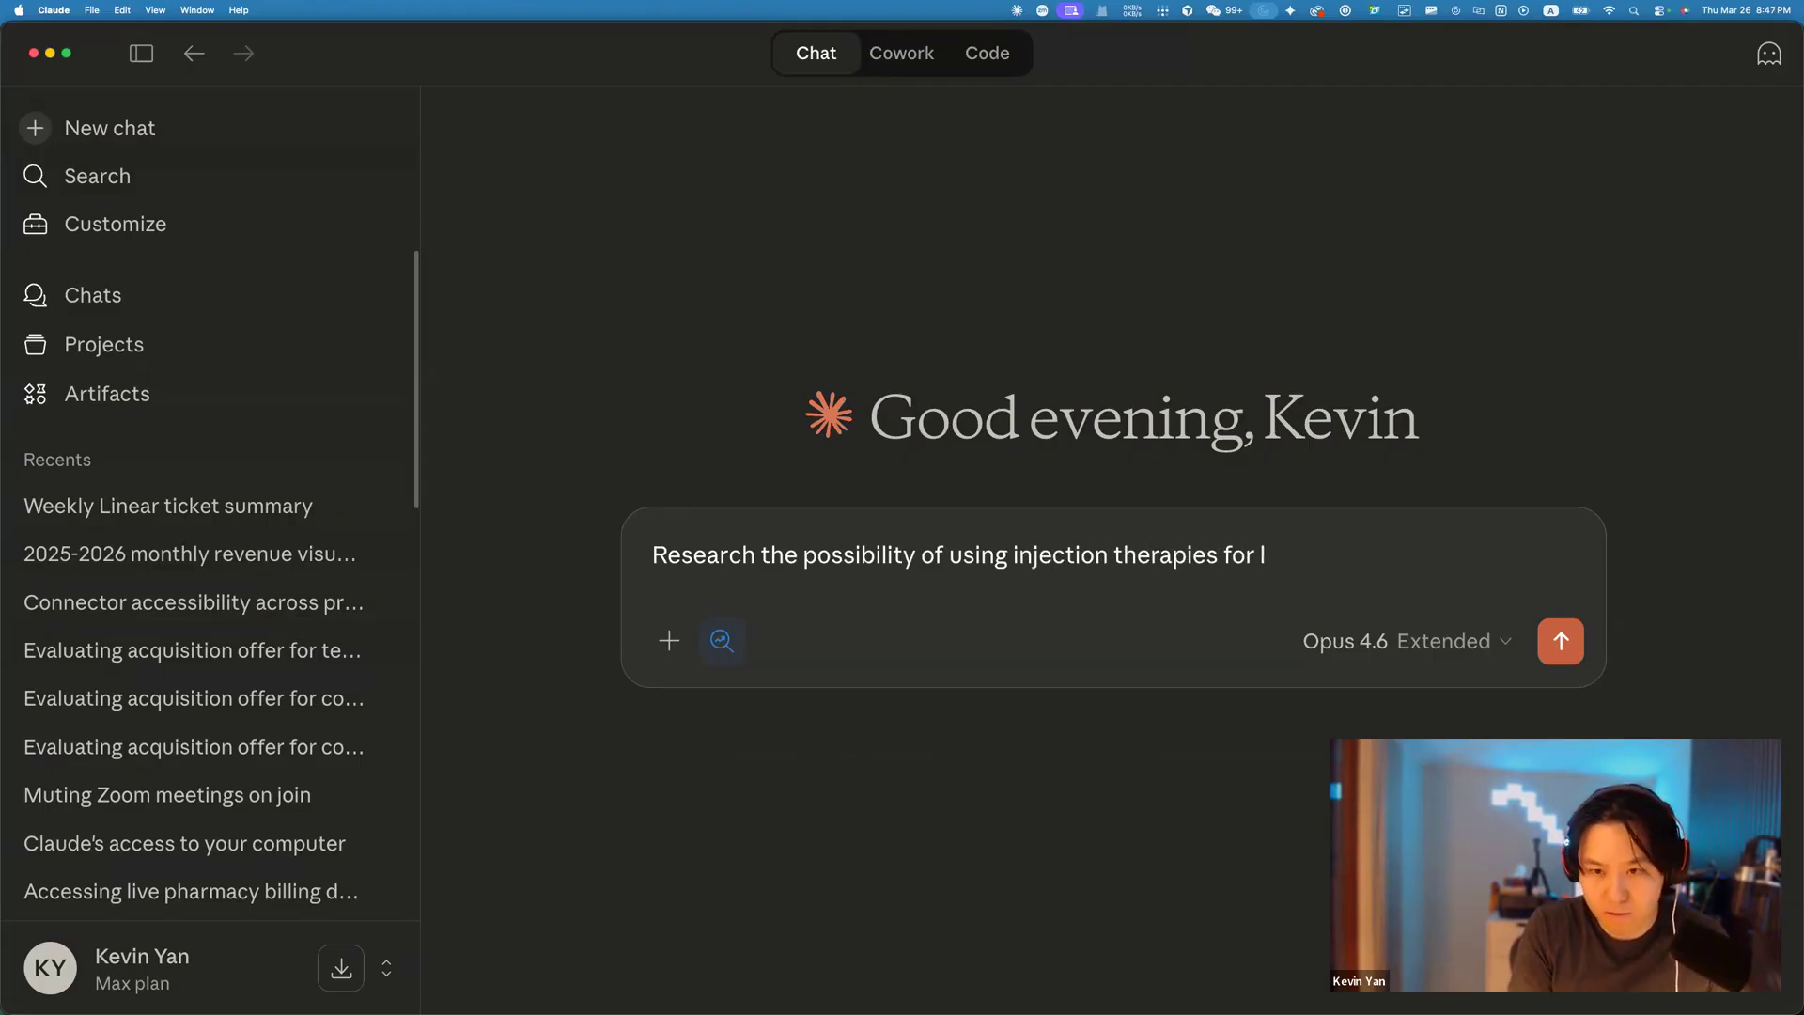
key("BackSpace")
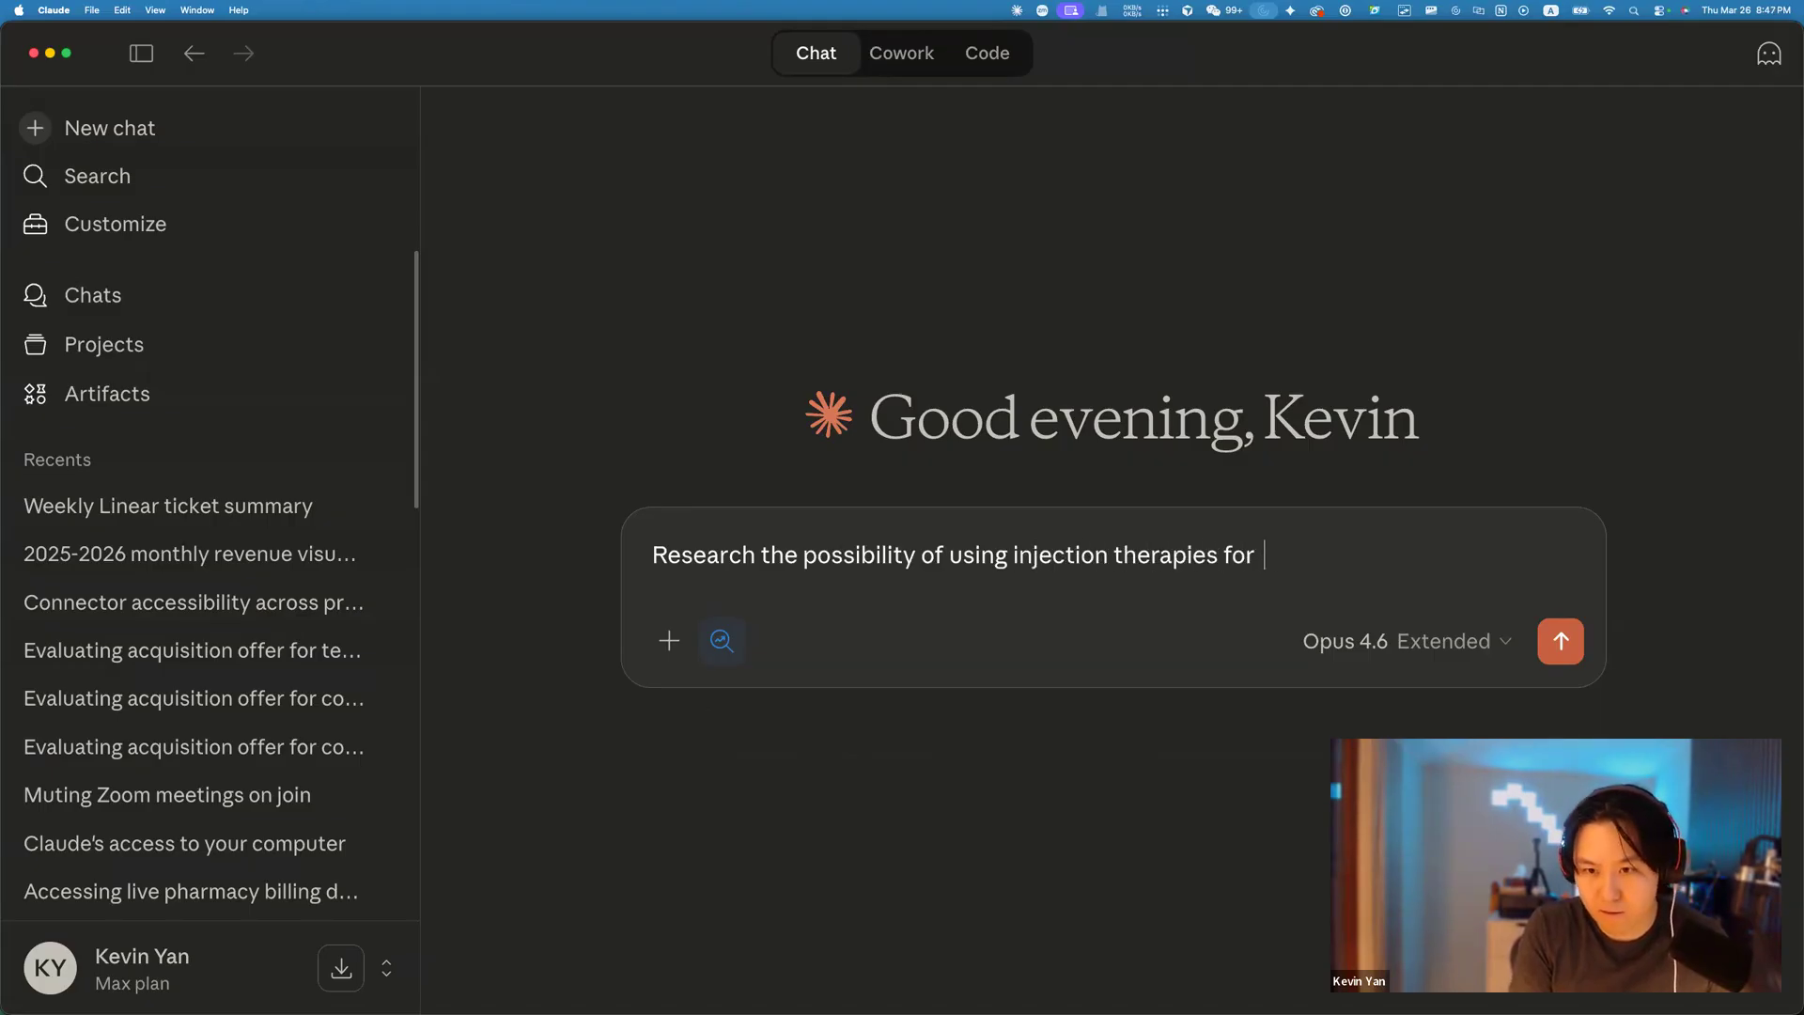
type("shoulder labrum (")
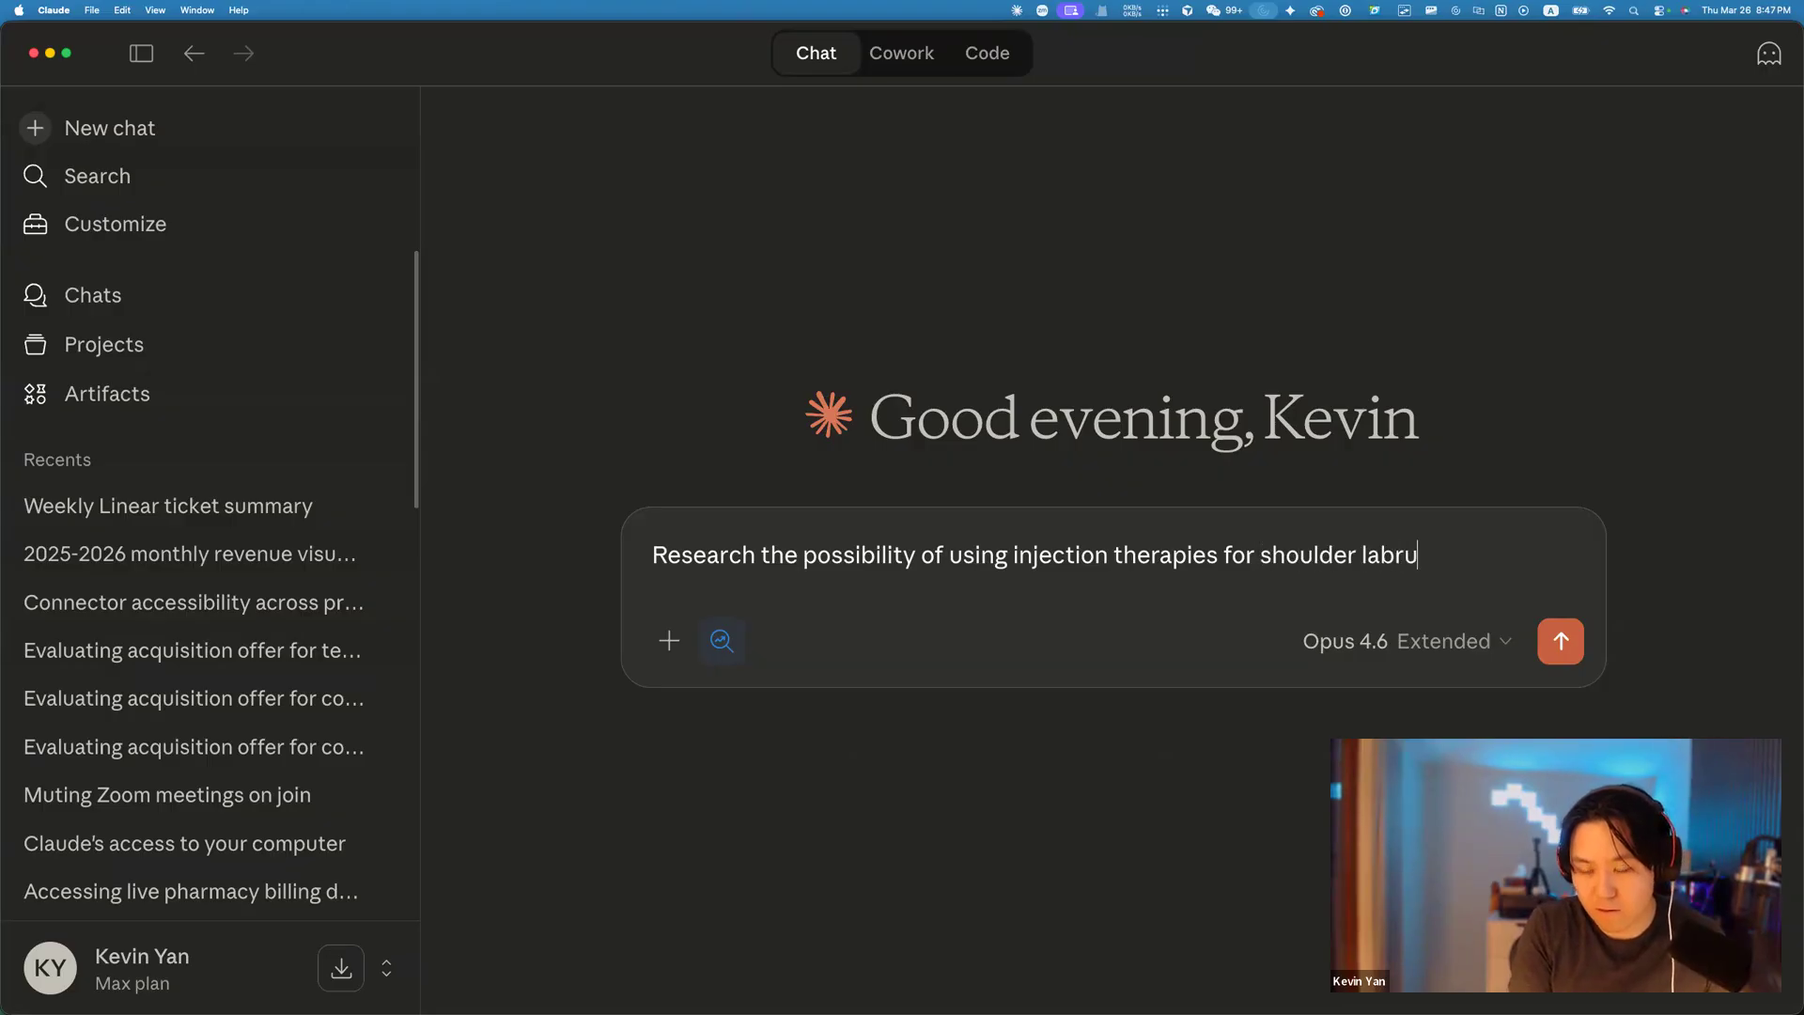
key("BackSpace")
type("tears")
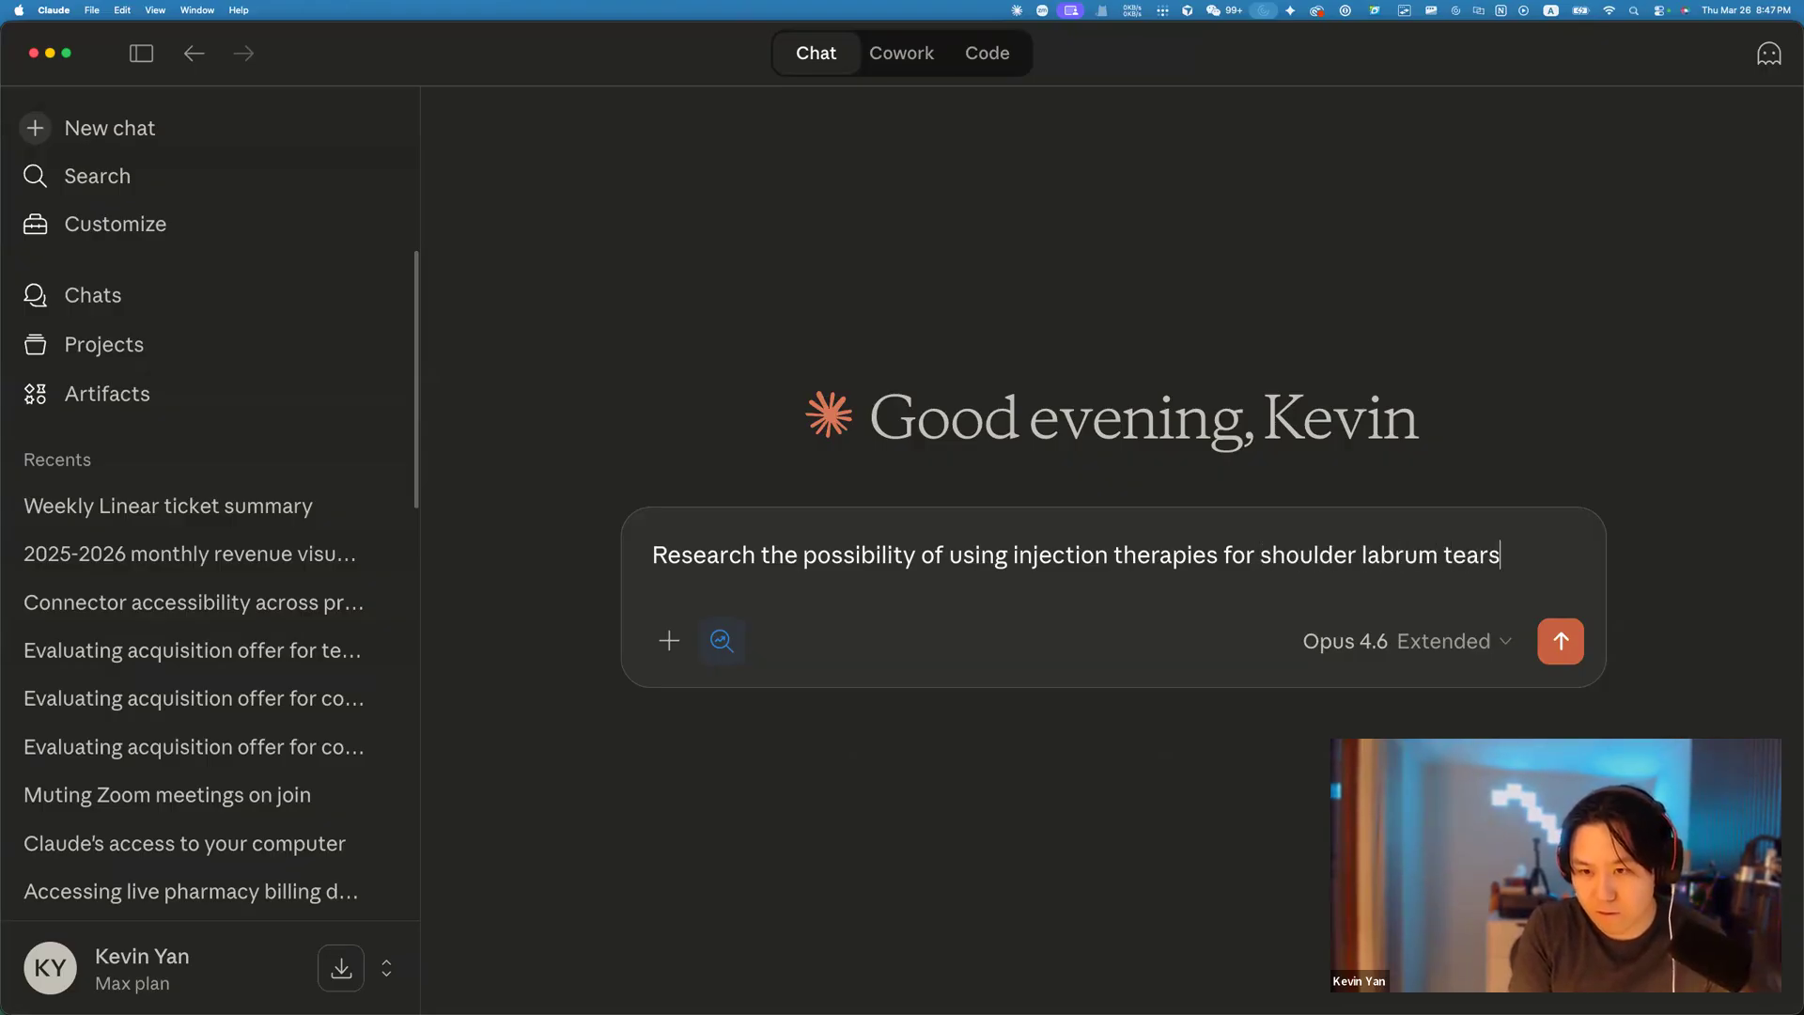
type(" in the next 2 decades")
key("Return")
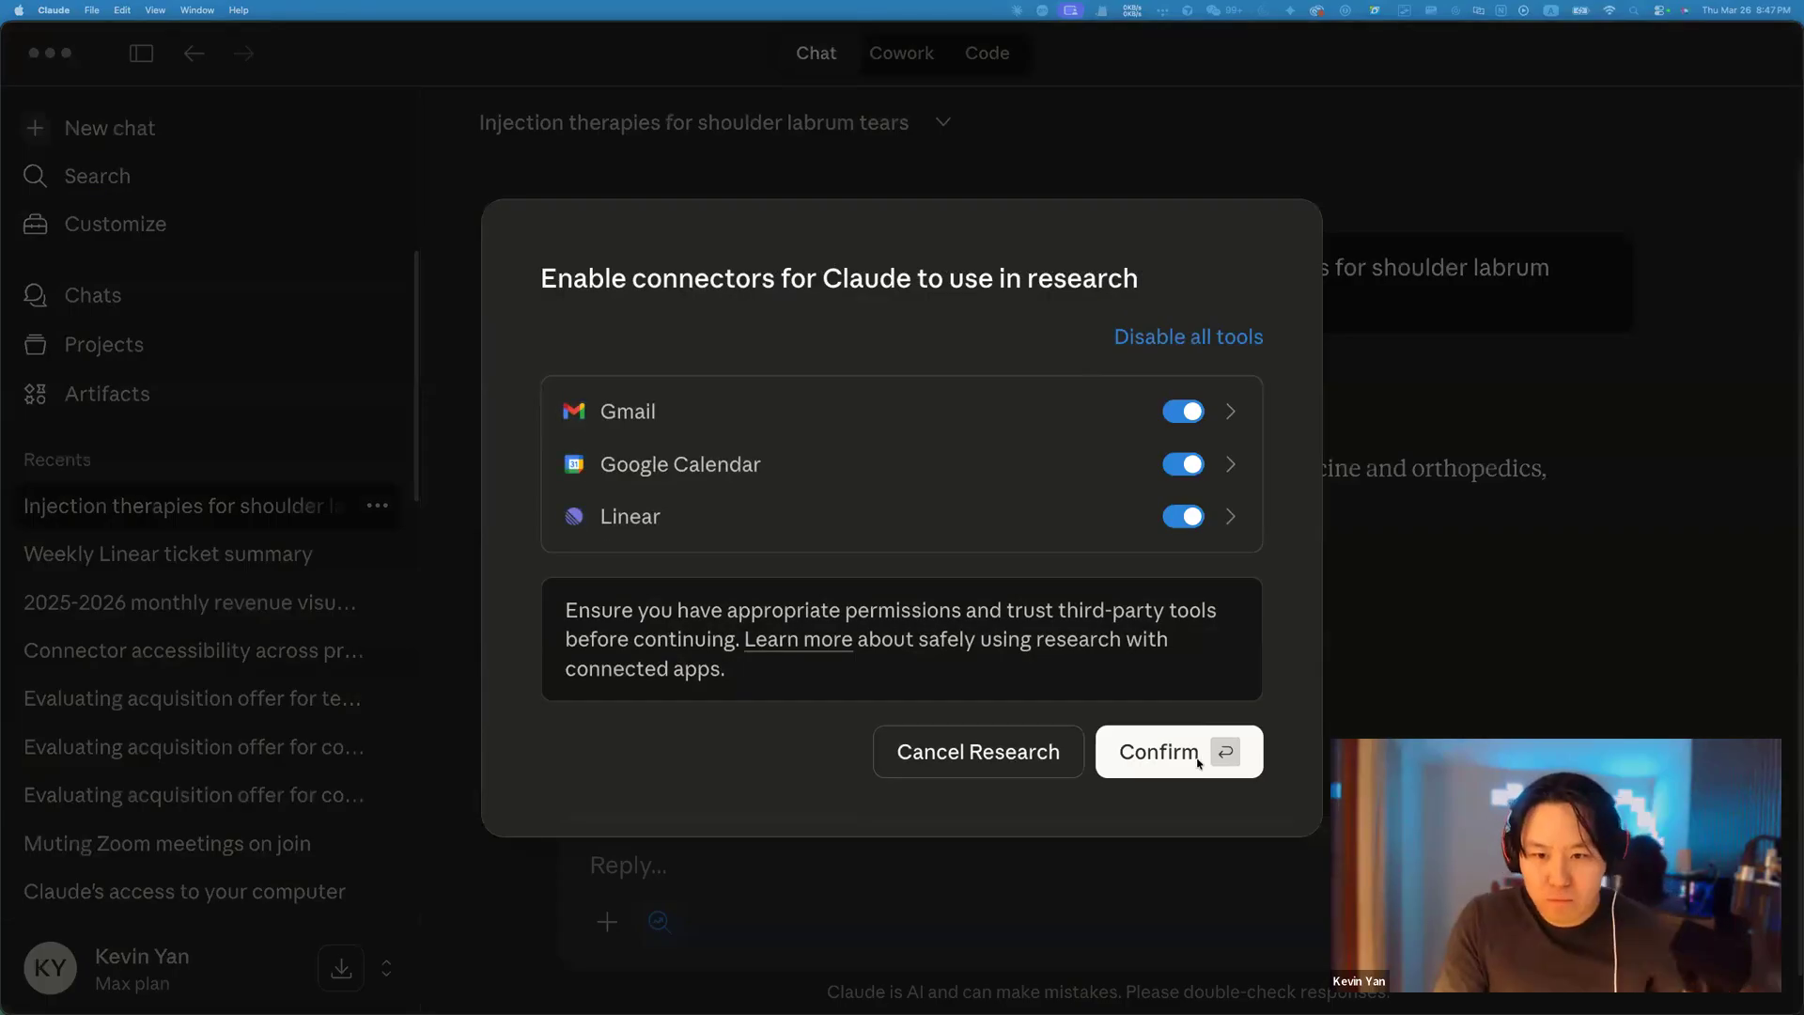
left_click(1182, 733)
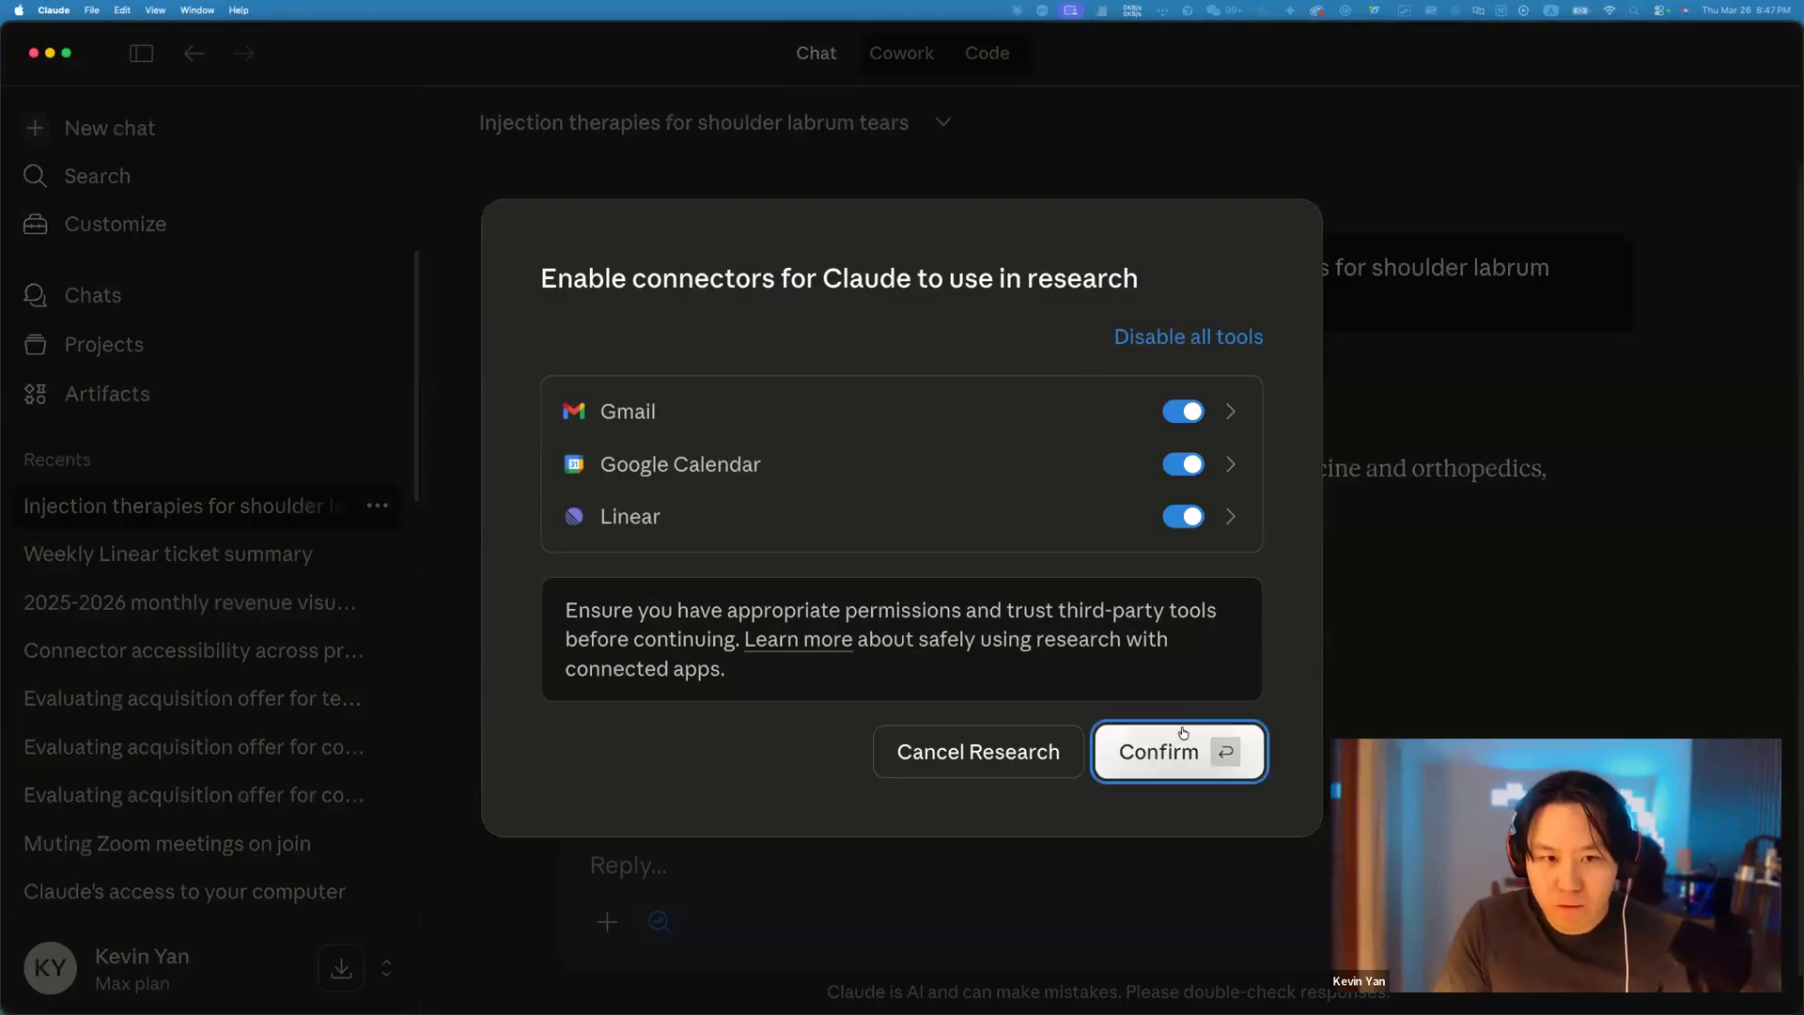
Switch off the Linear connector, keep Gmail and Google Calendar, and confirm to start research.
left_click(1183, 516)
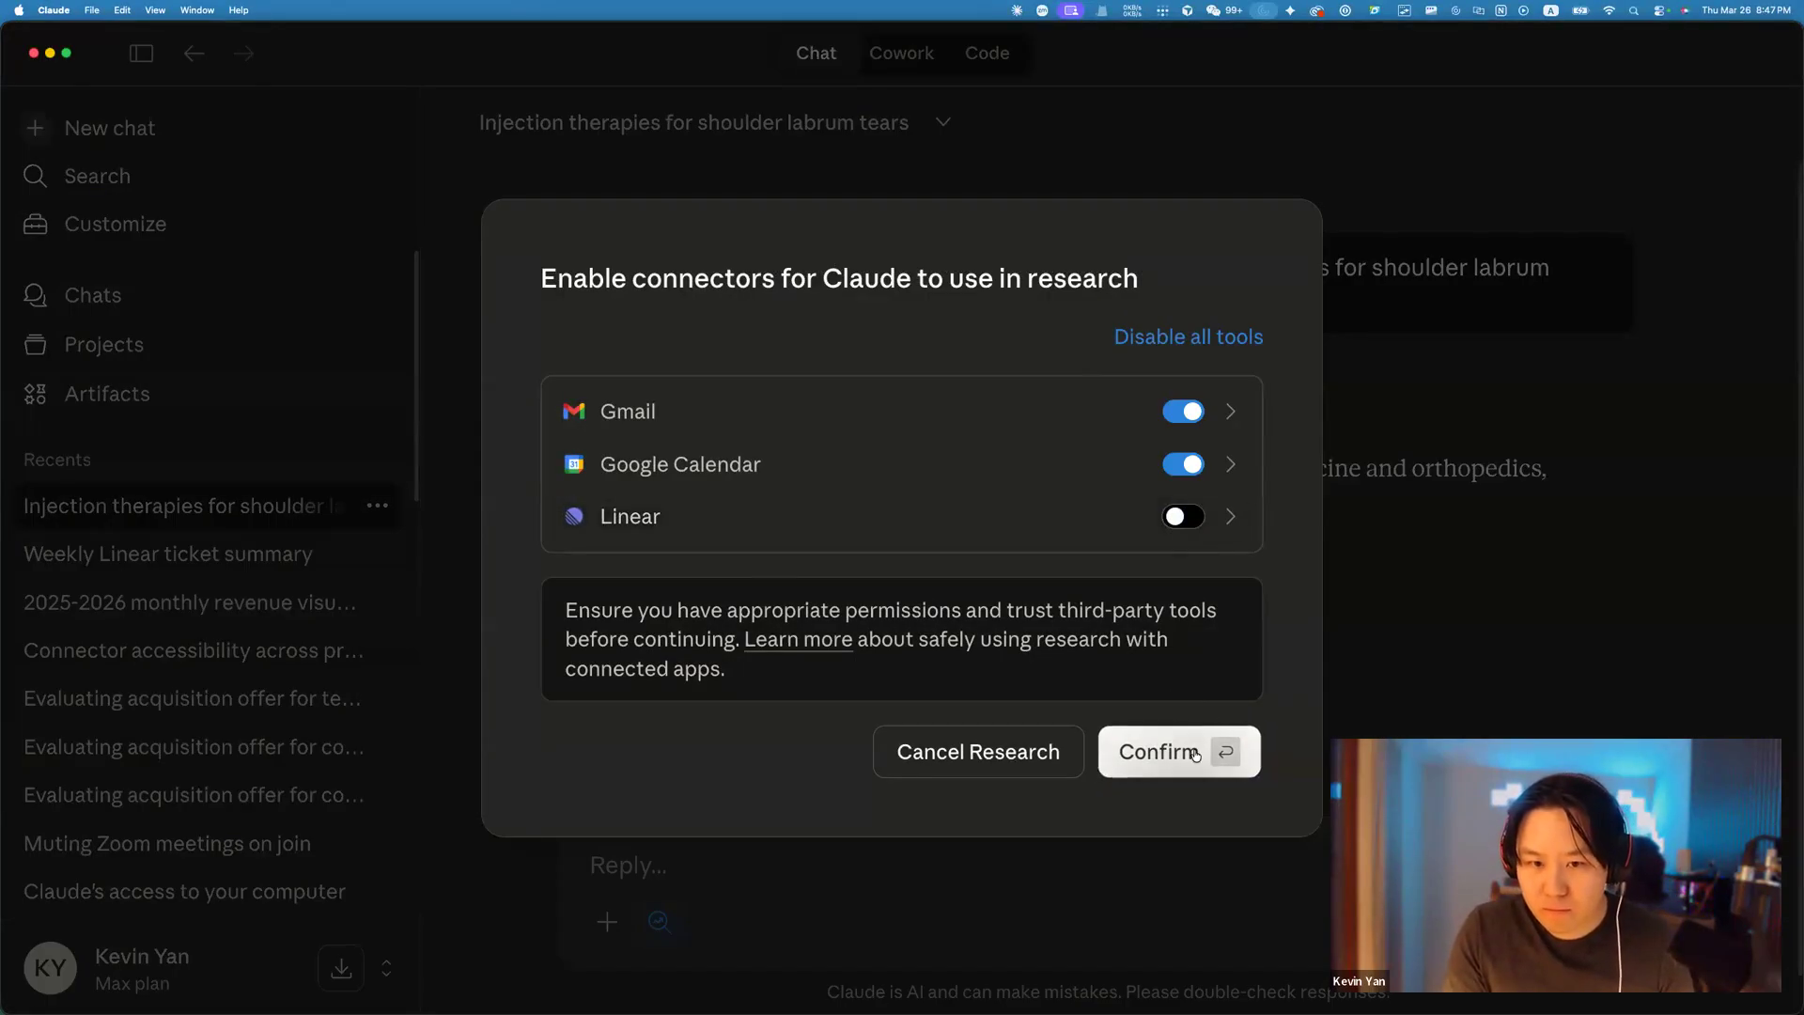
left_click(1195, 754)
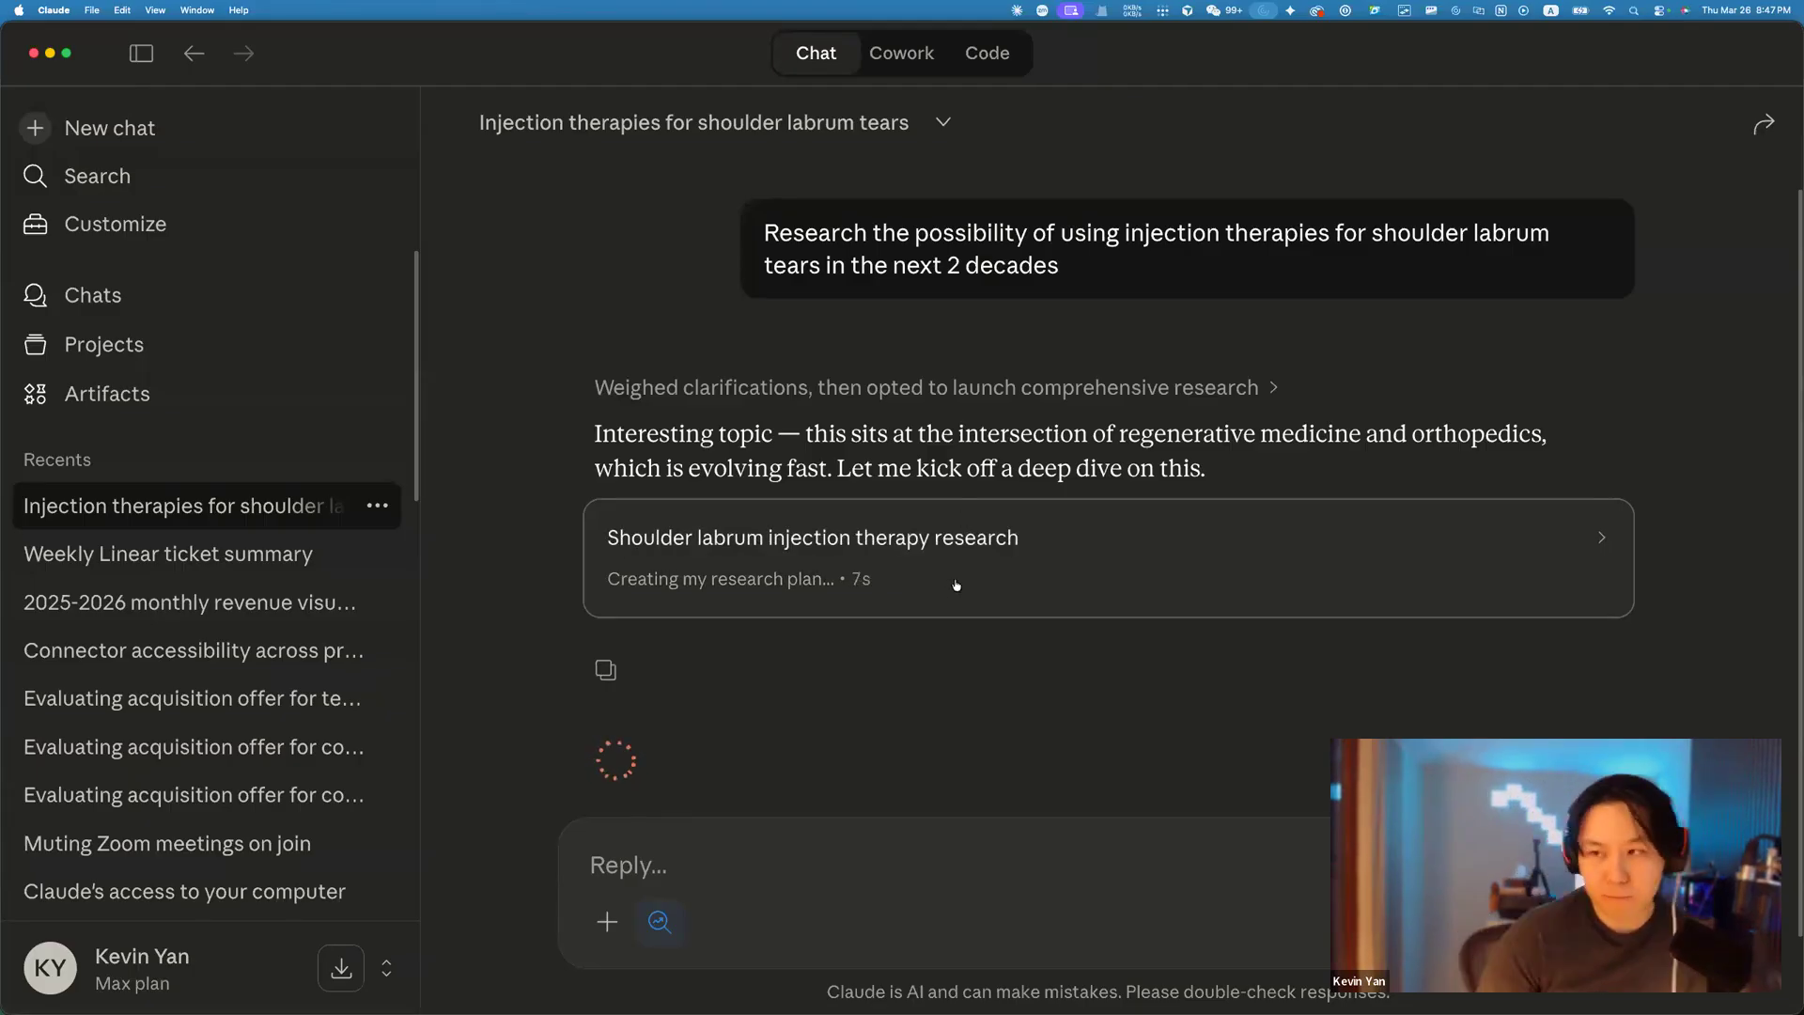
Open the research progress panel, check the Use style options, then return to the Weekly Linear chat.
left_click(956, 538)
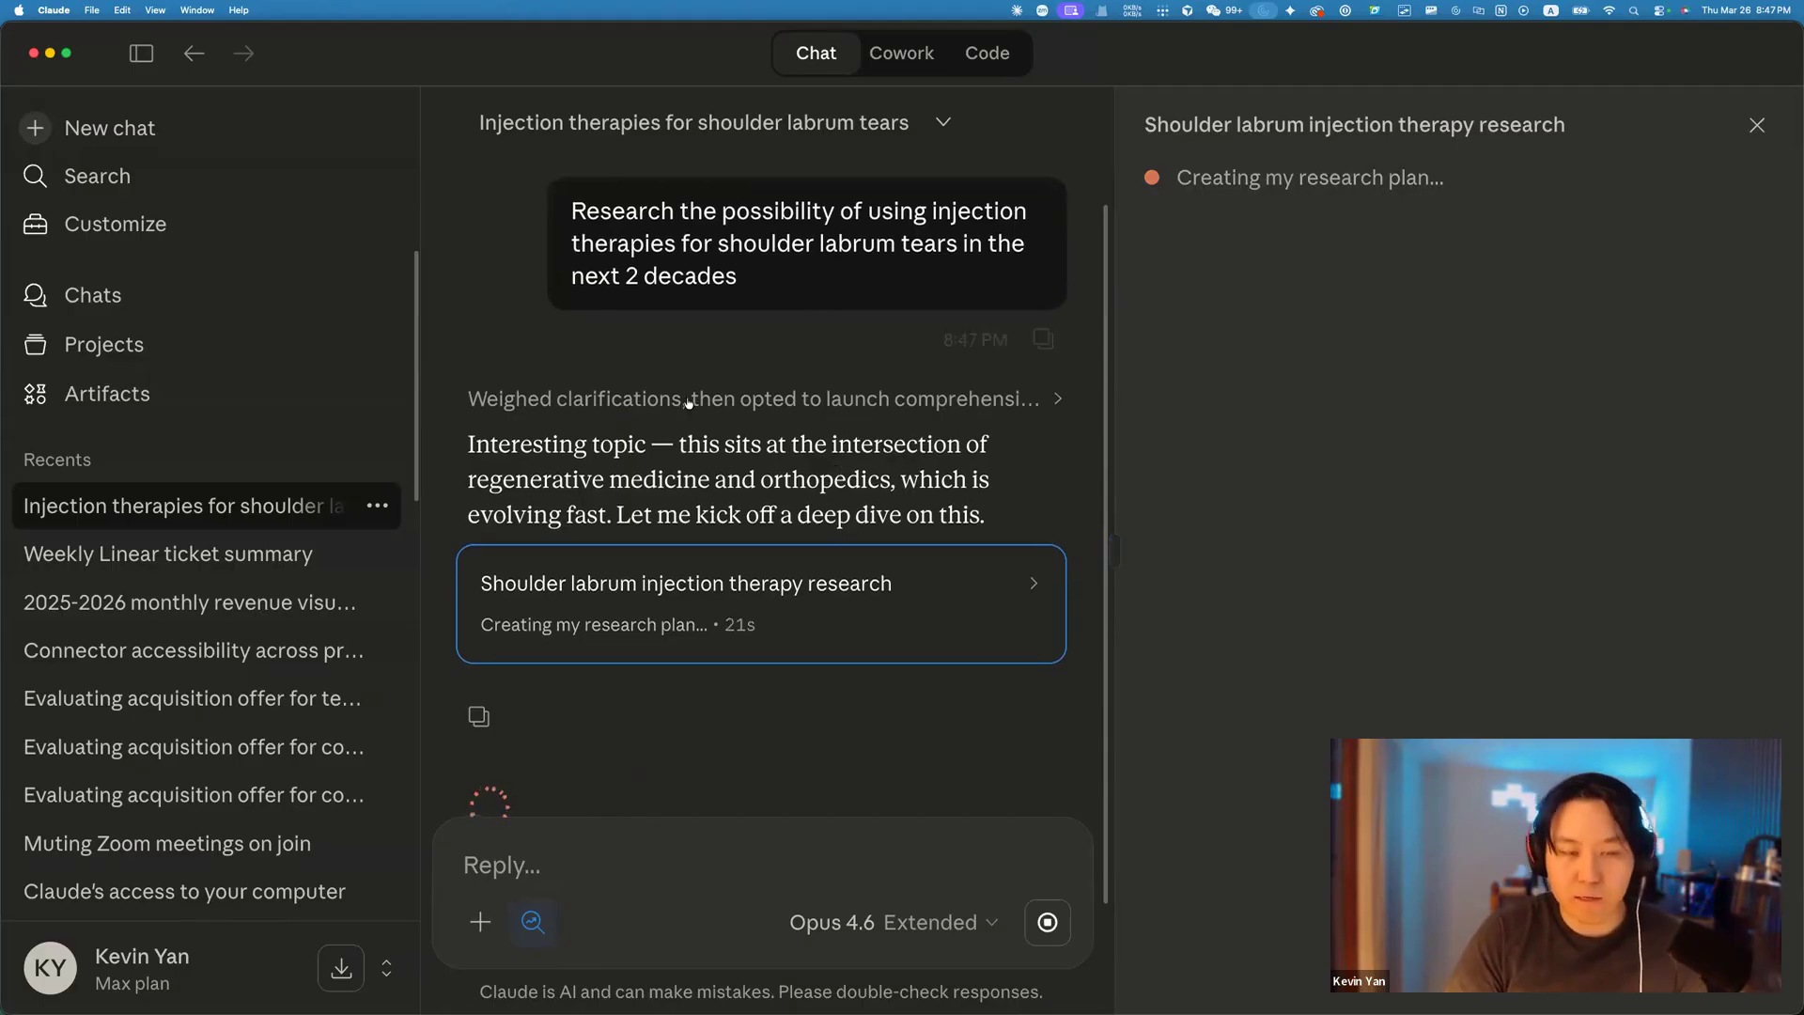
left_click(482, 922)
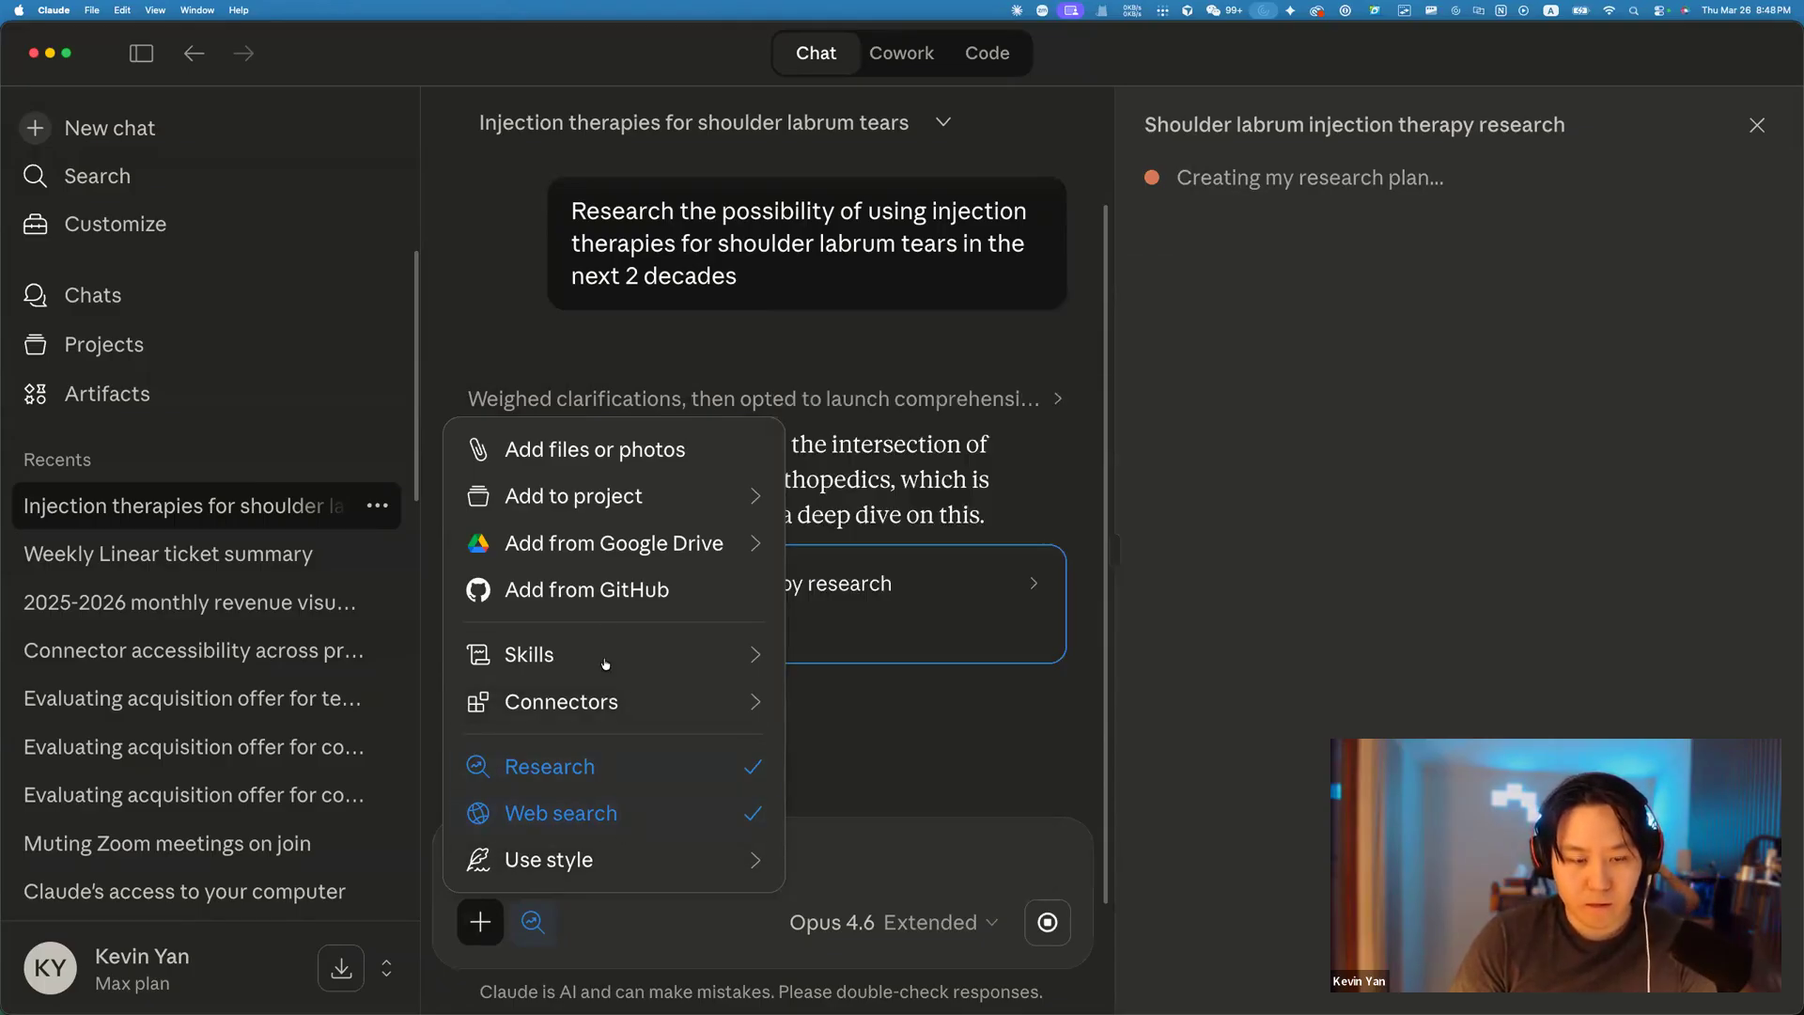
mouse_move(604, 859)
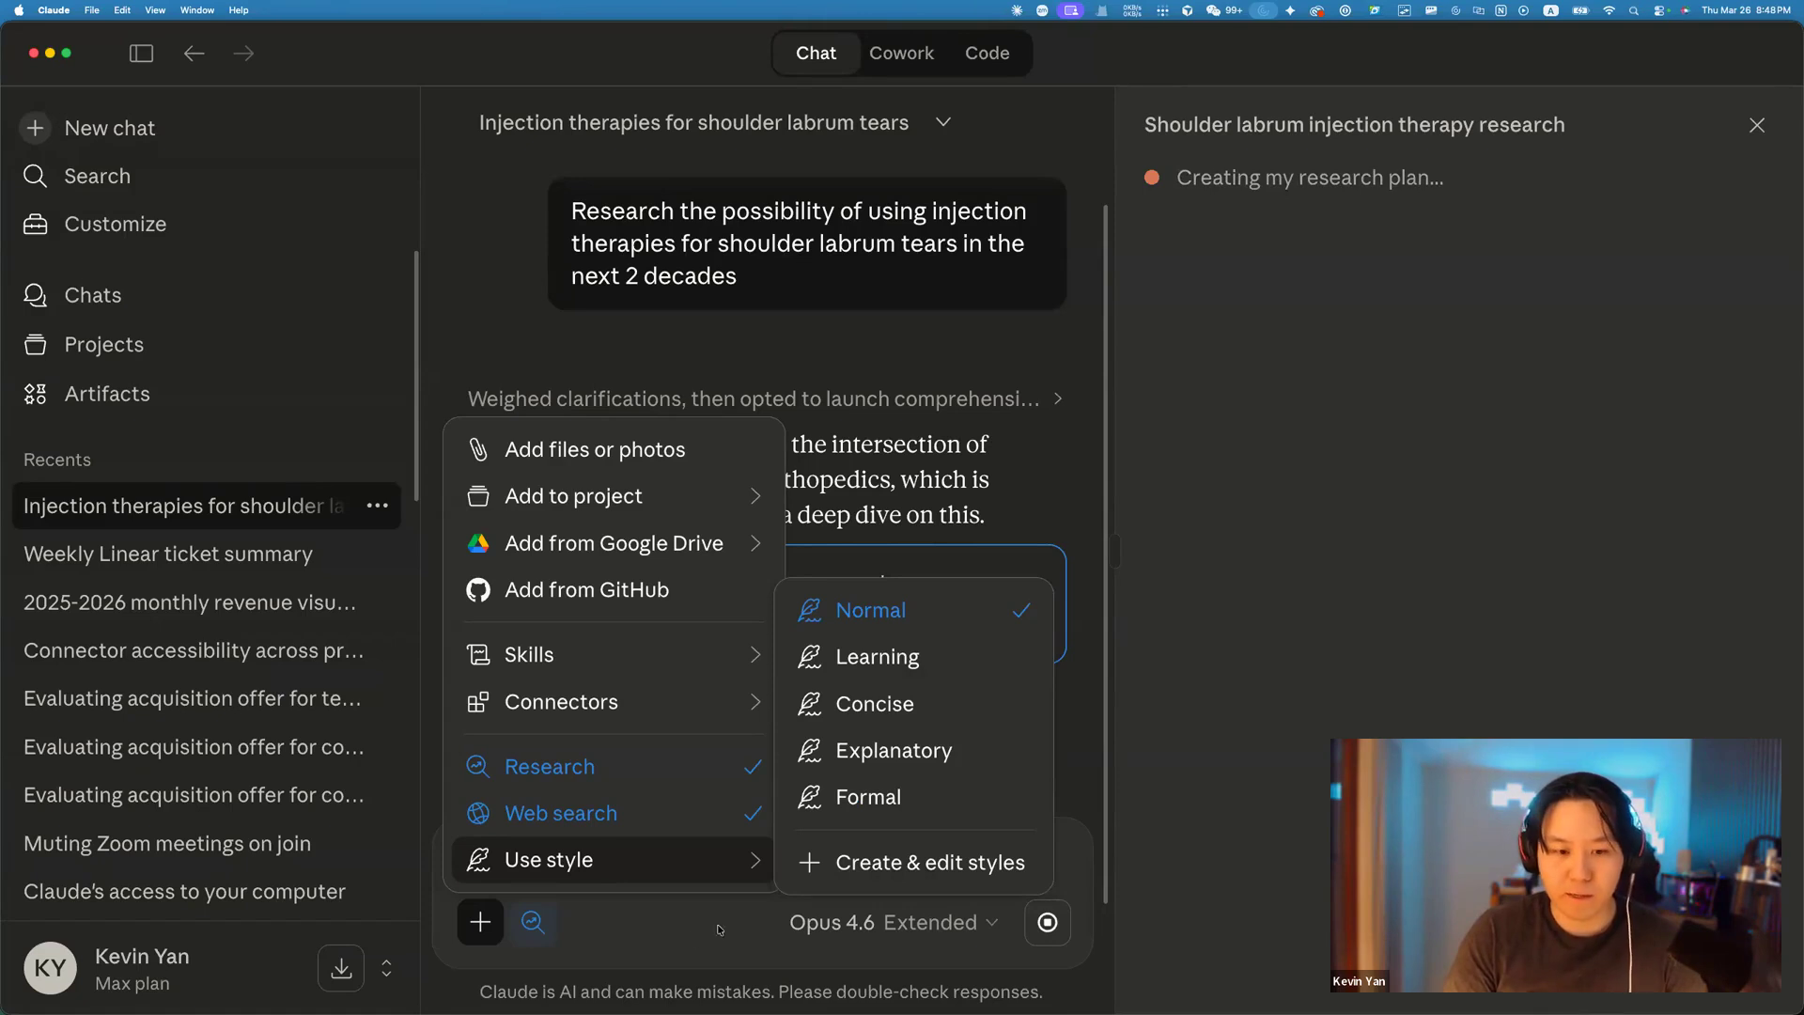
left_click(866, 836)
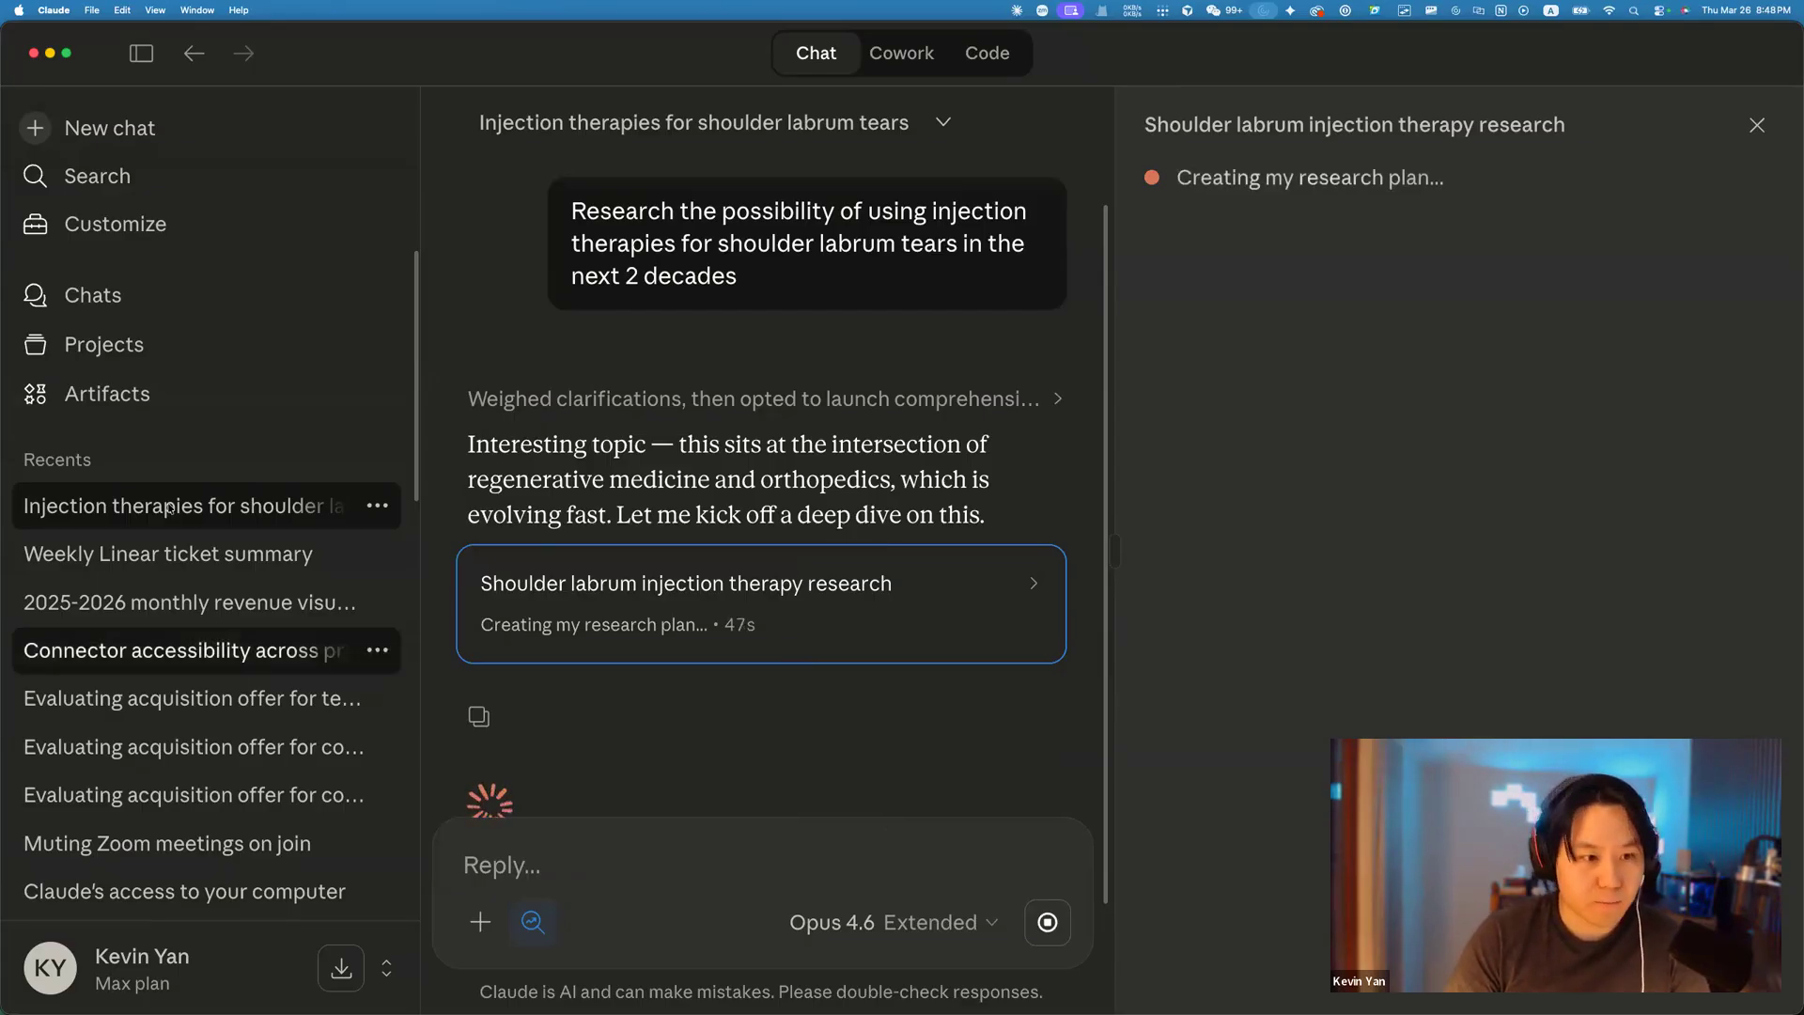
left_click(161, 553)
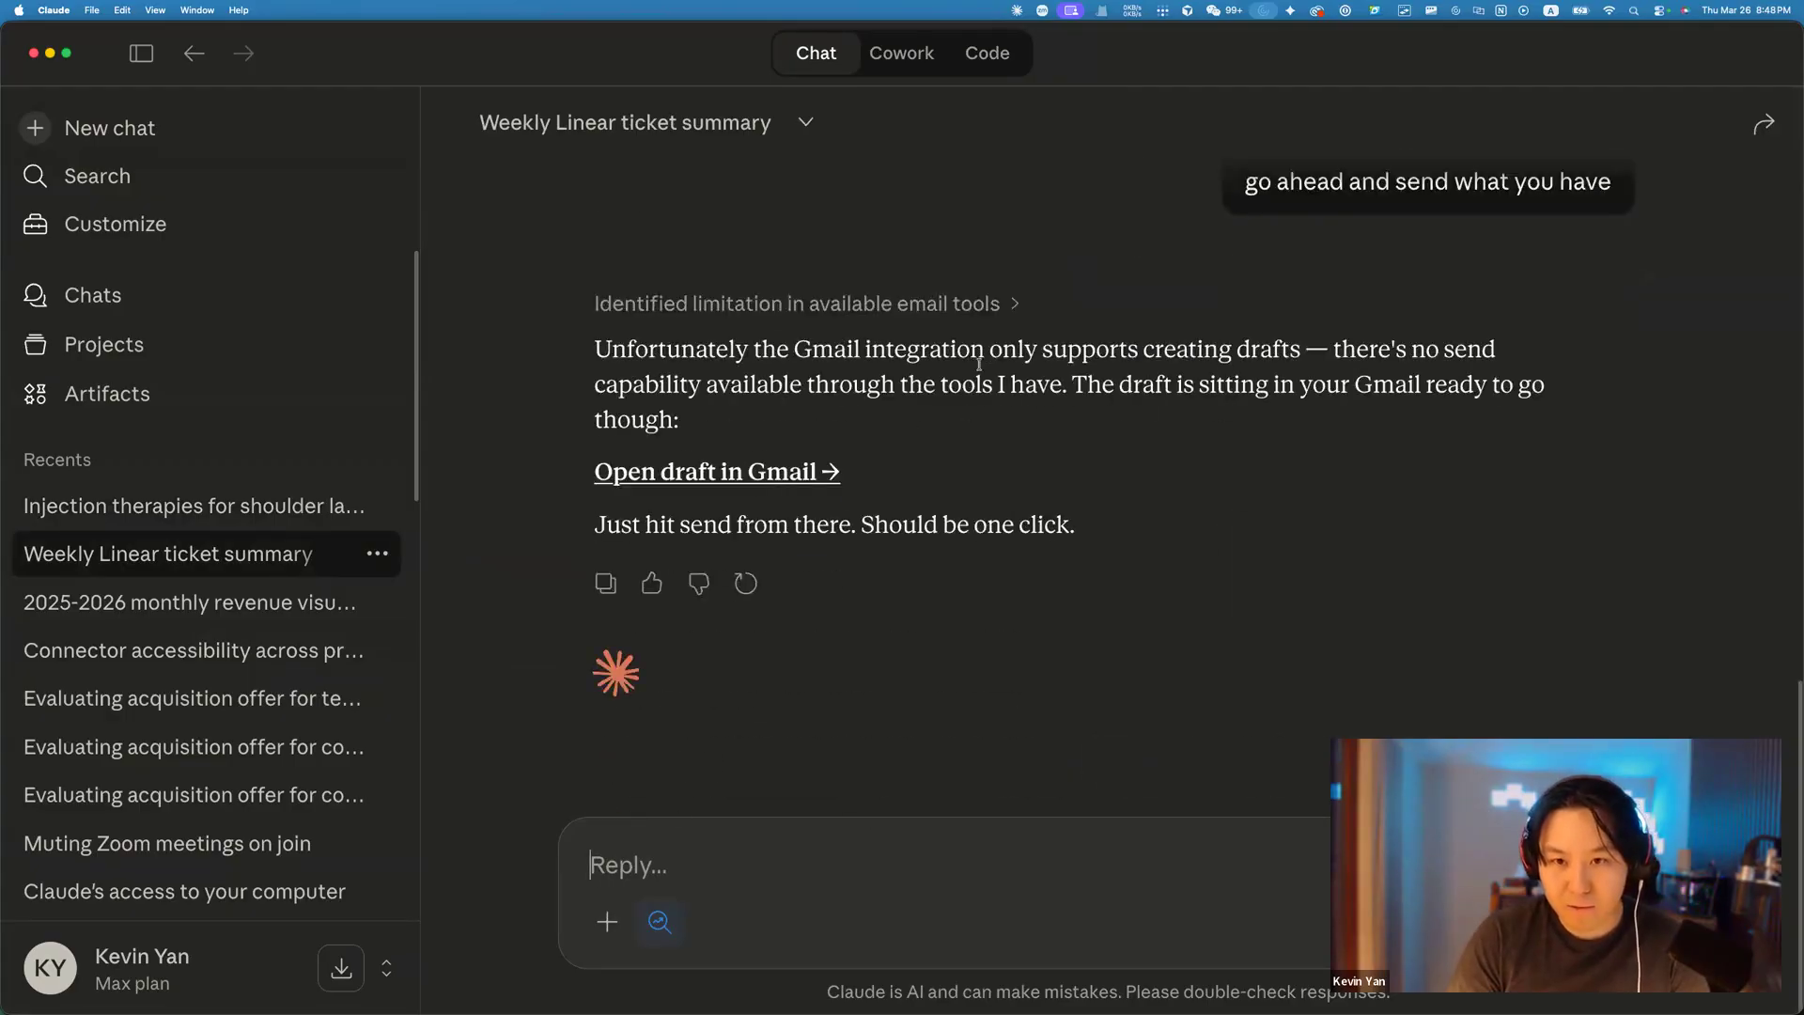
From the Weekly Linear ticket summary chat, open the 'Weekly Dev Summary — March 26, 2026' Gmail draft.
scroll(1222, 390, "up", 1)
left_click_drag(776, 439, 846, 438)
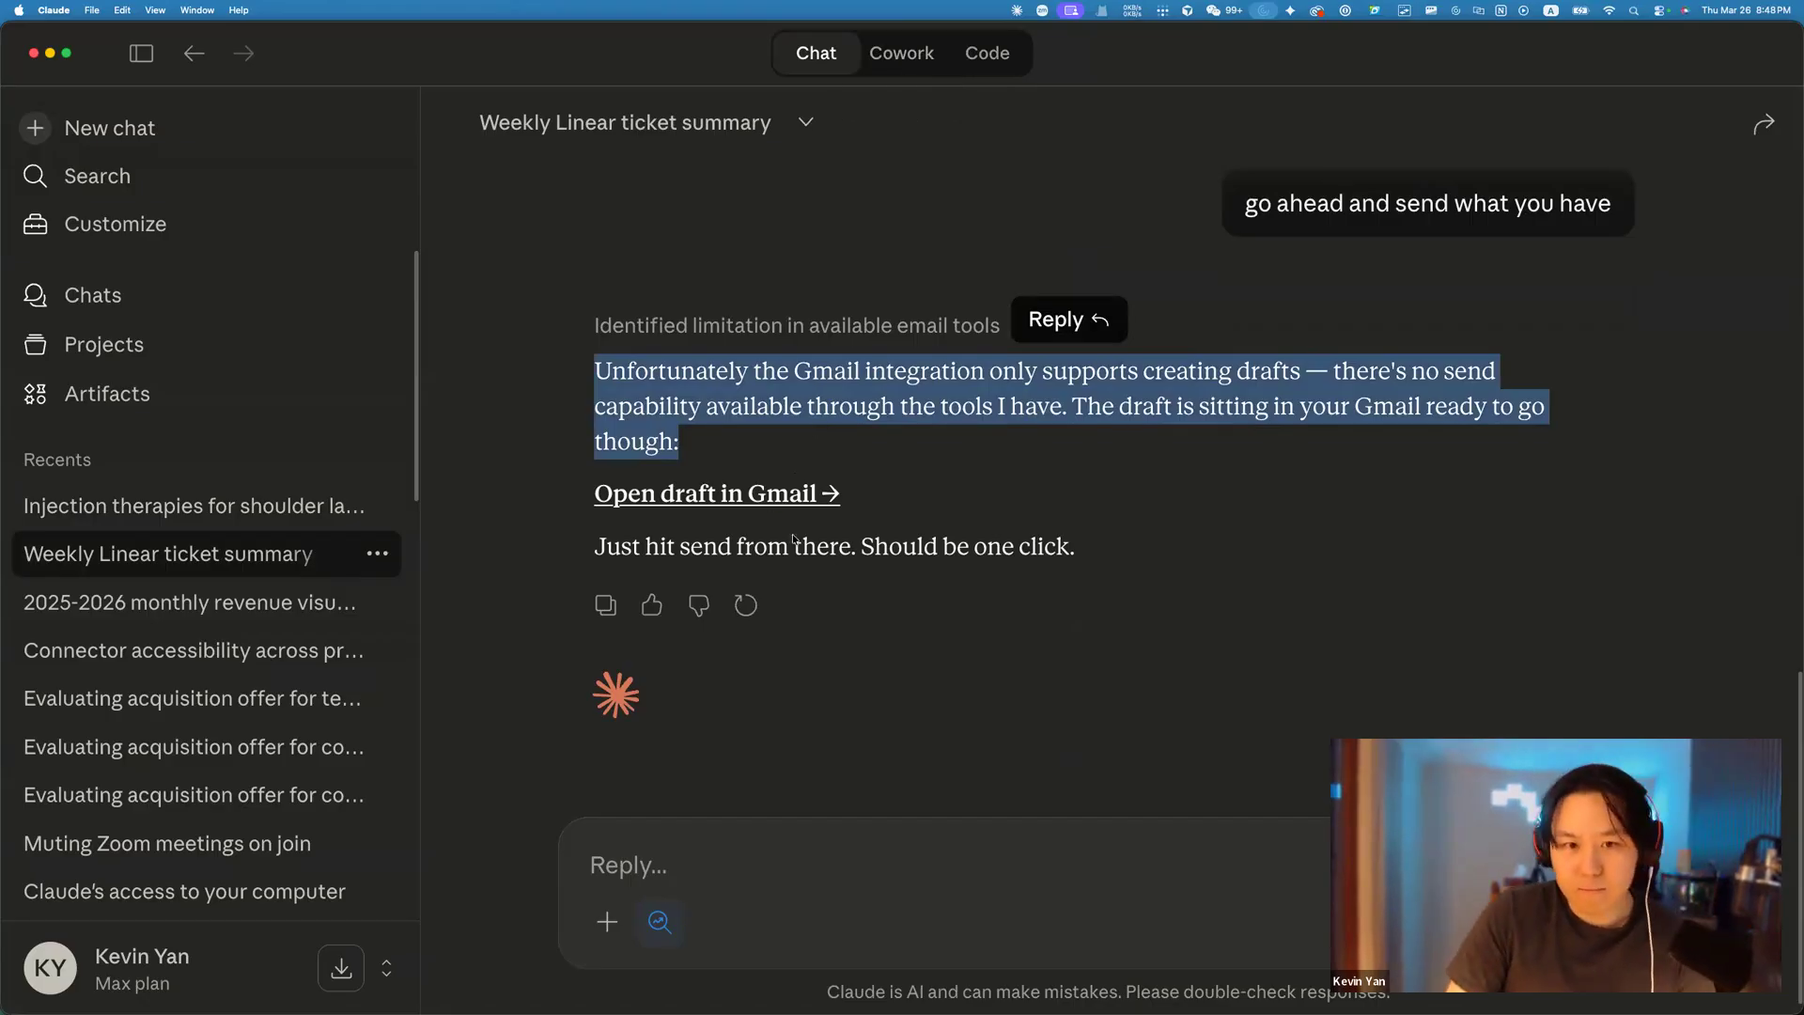
left_click(752, 494)
left_click(1232, 636)
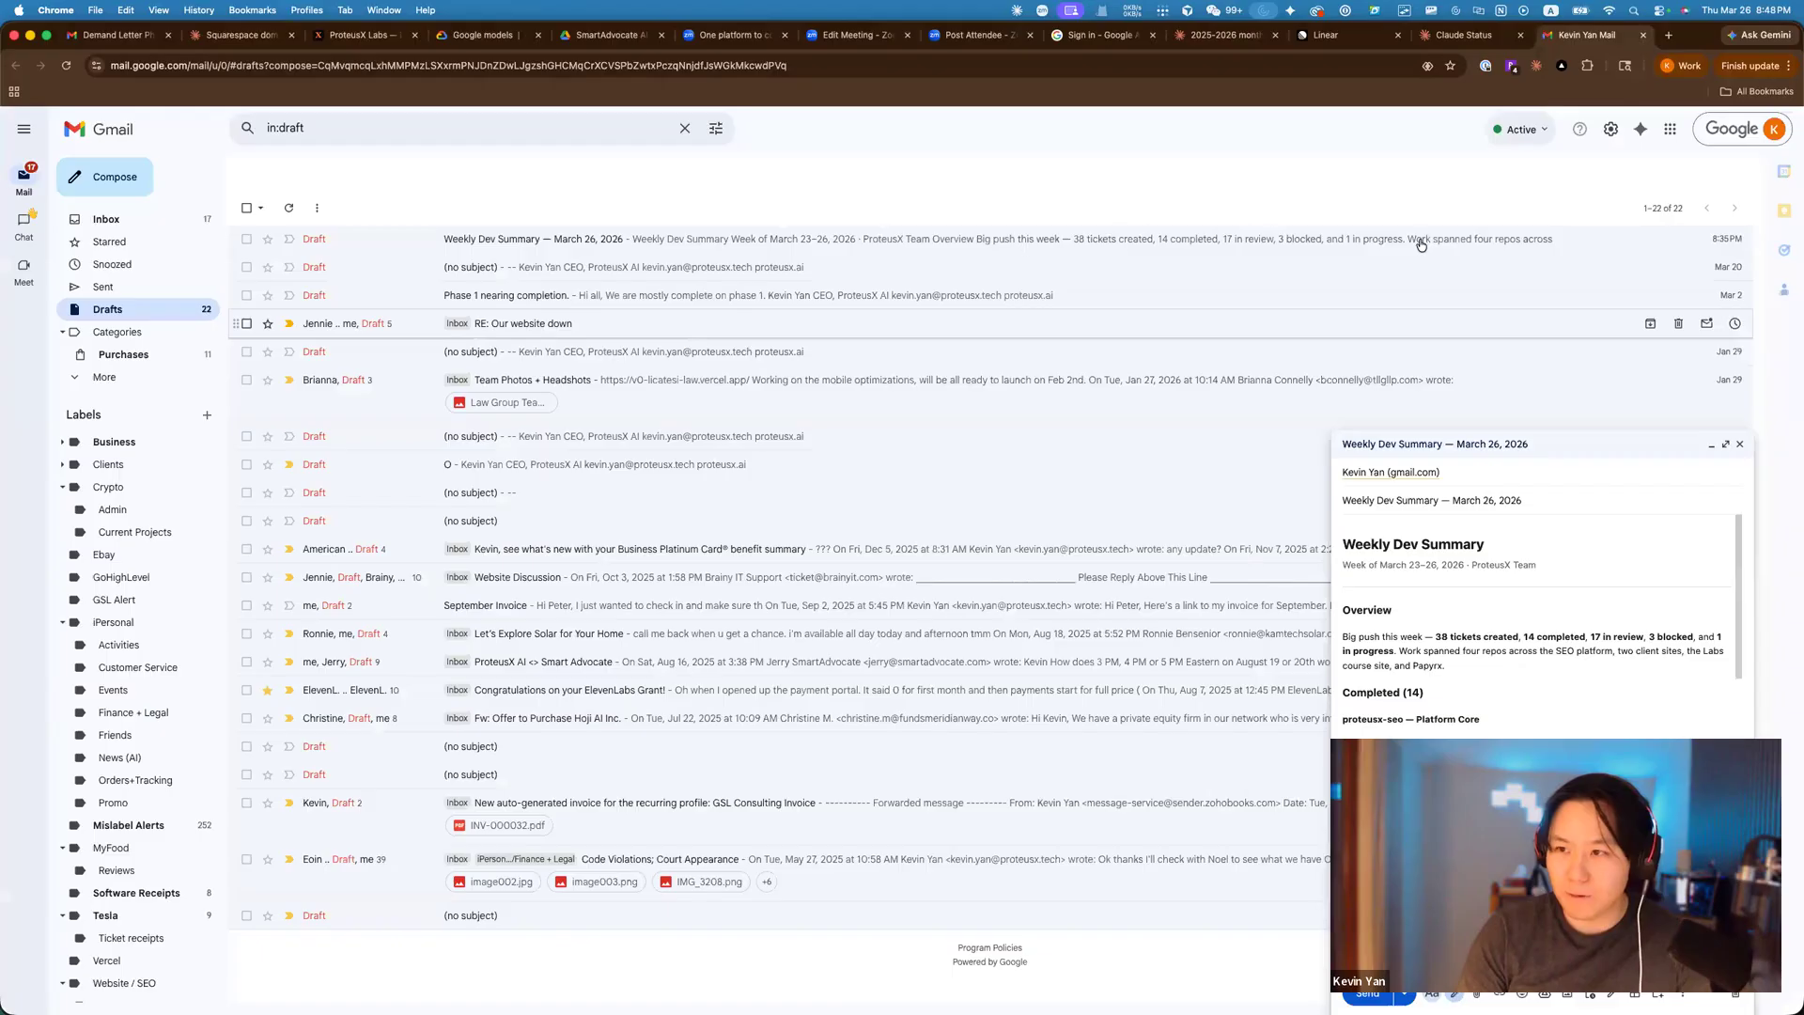
Delete all the body text of the Weekly Dev Summary draft in Gmail.
scroll(1446, 683, "down", 3)
scroll(1446, 683, "up", 3)
scroll(1434, 604, "down", 4)
scroll(1434, 604, "up", 4)
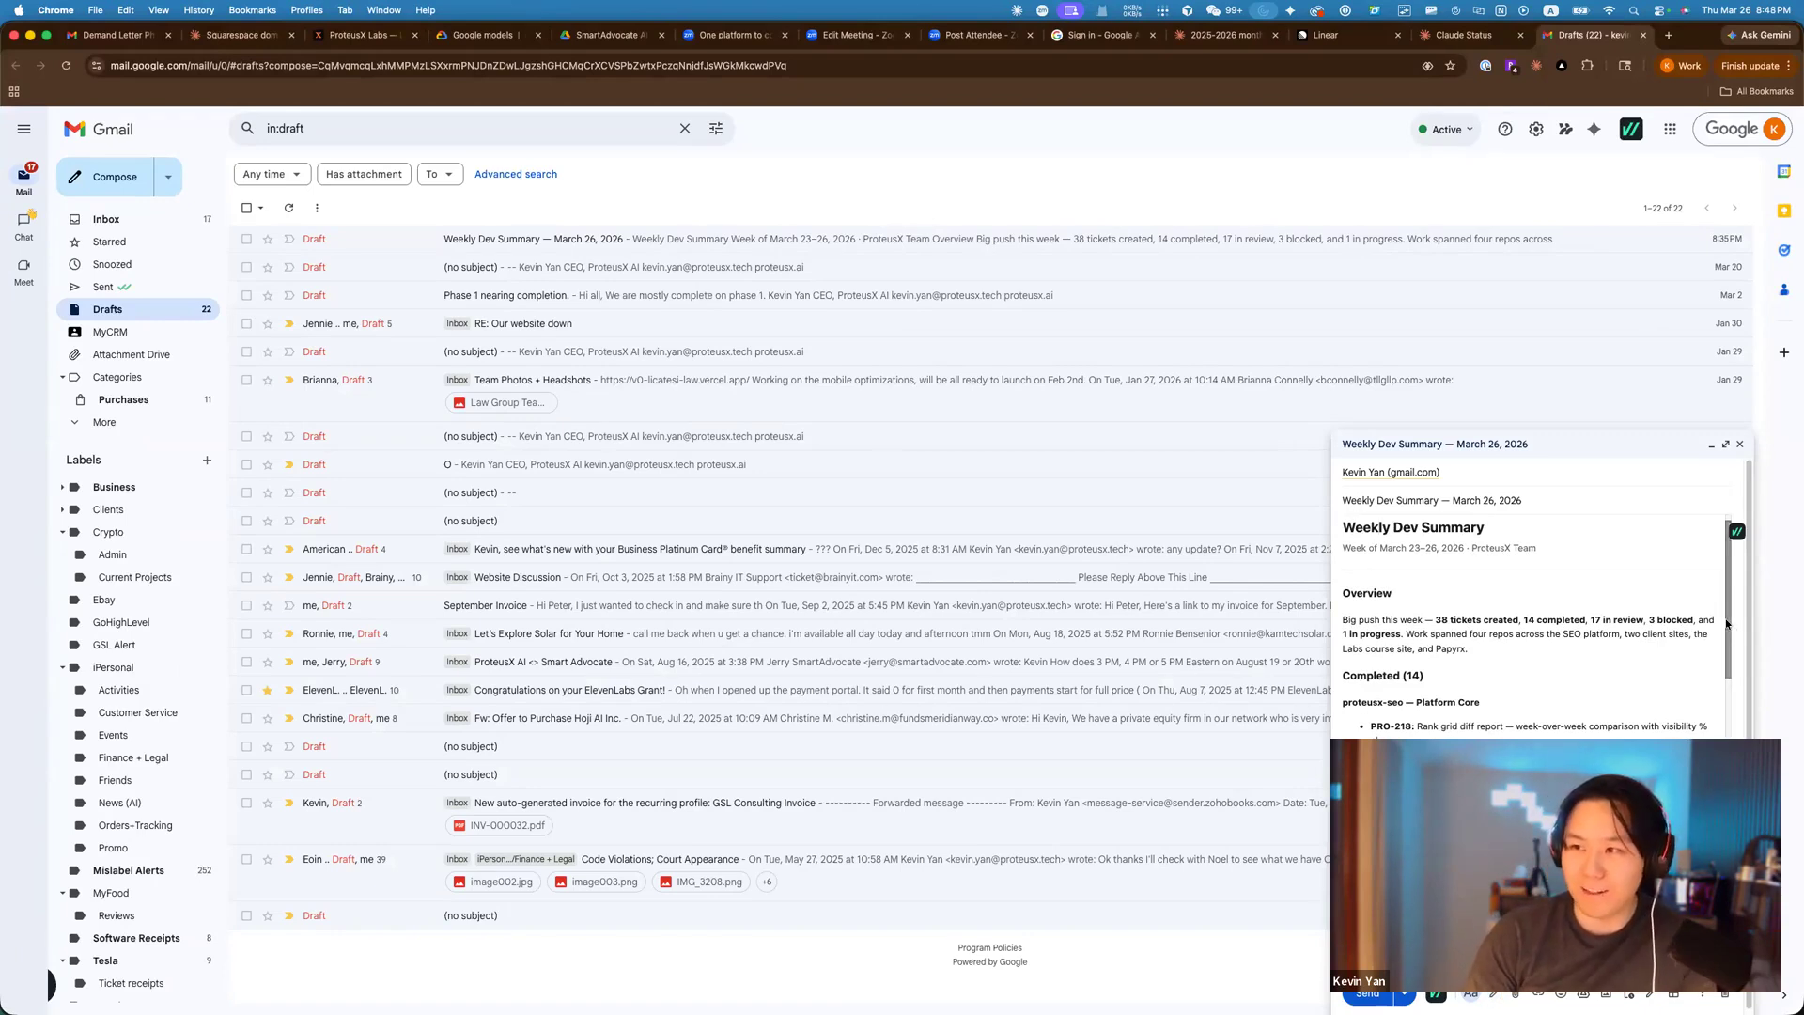
left_click_drag(1728, 644, 1716, 927)
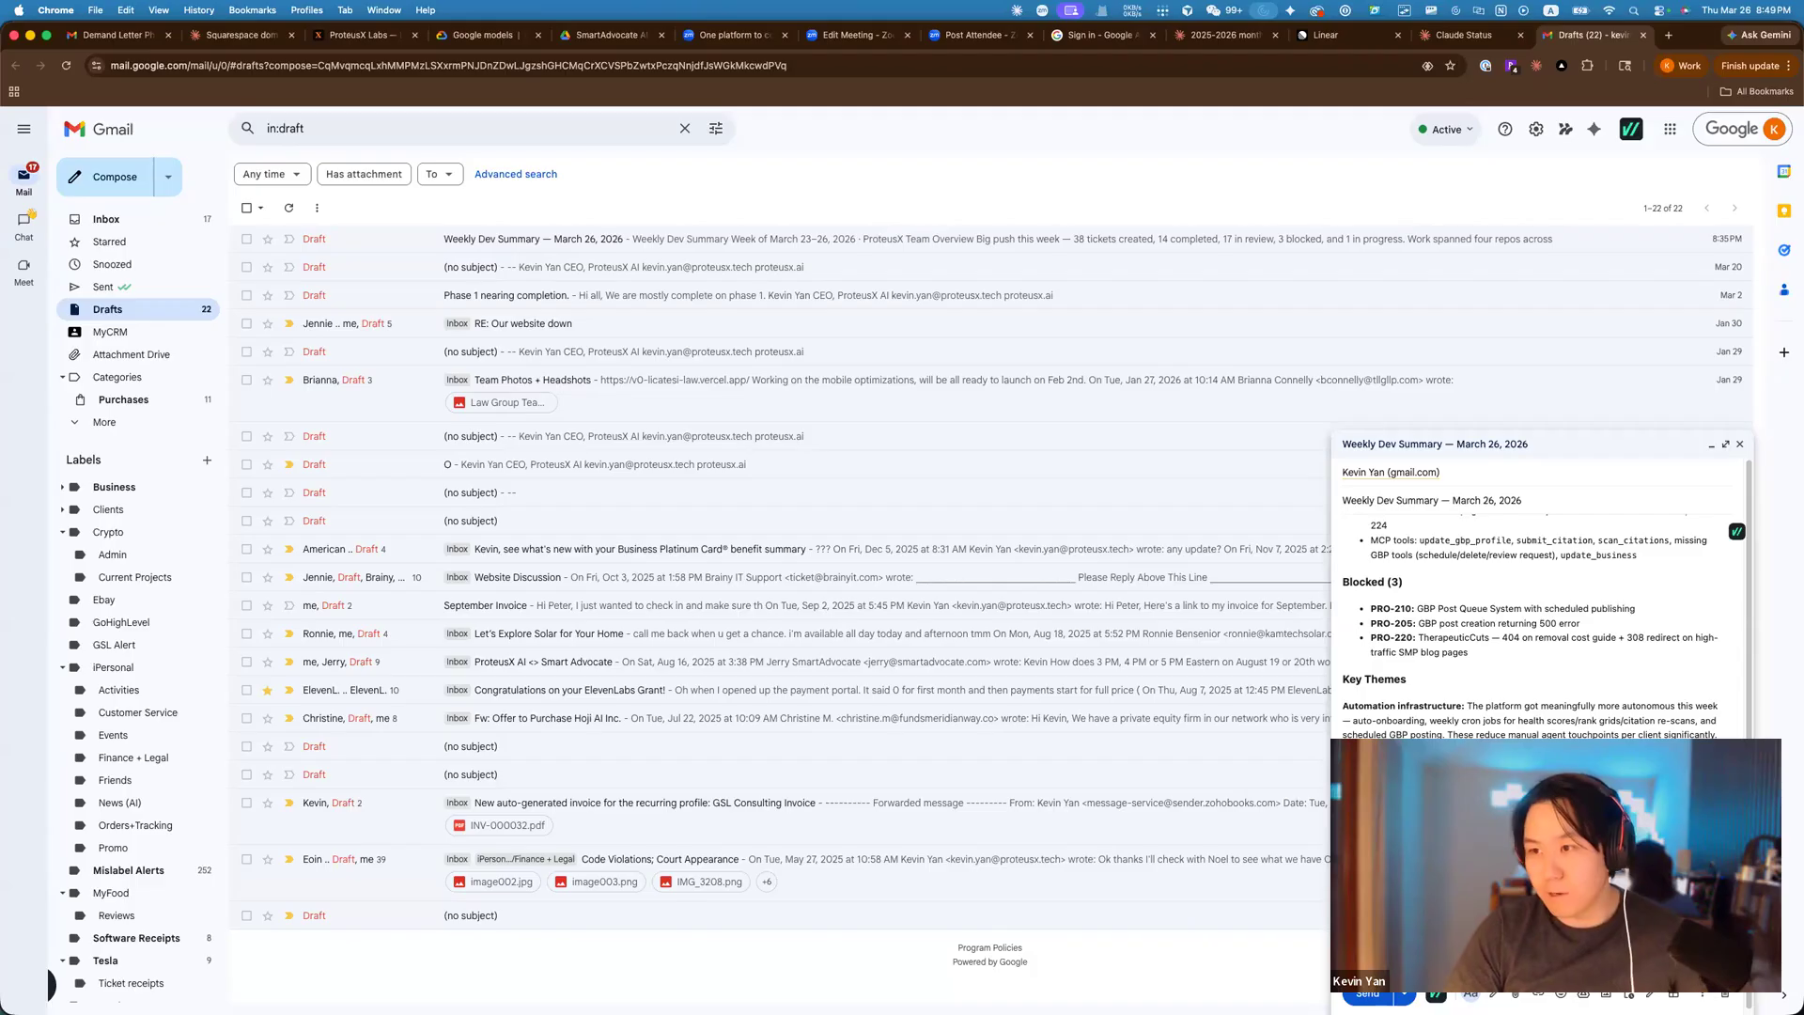
key("super+a")
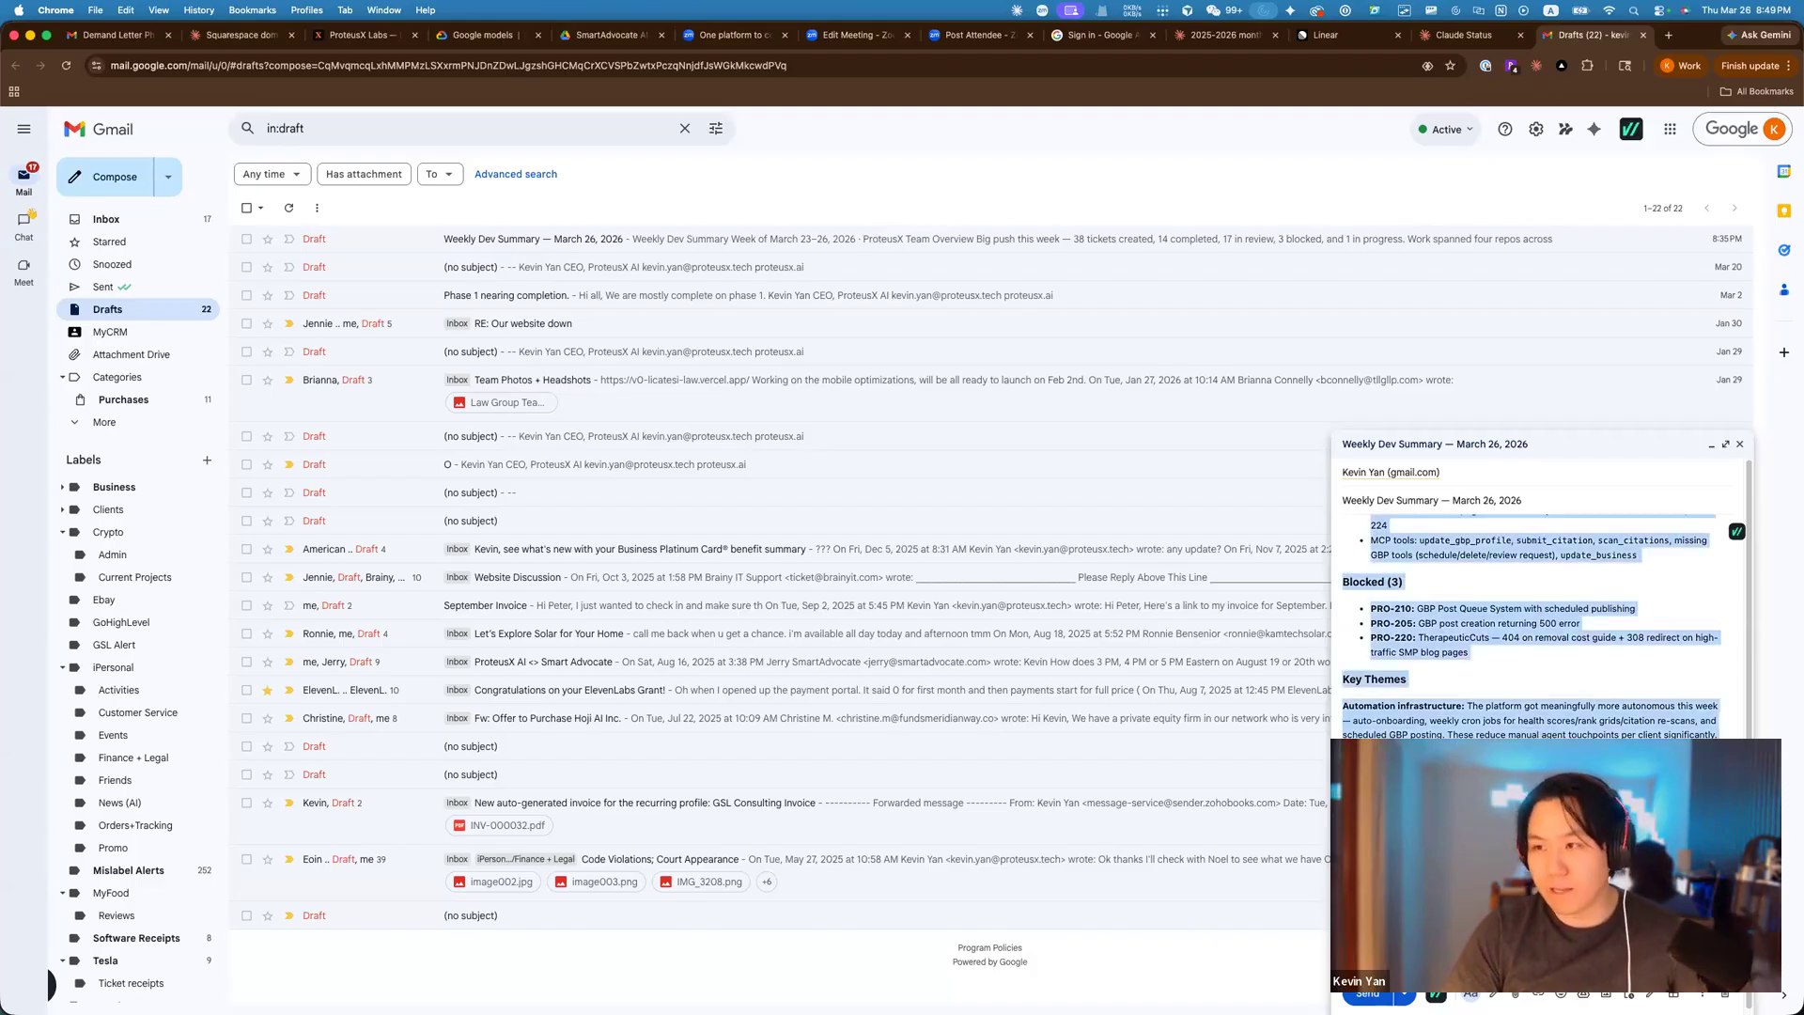
key("BackSpace")
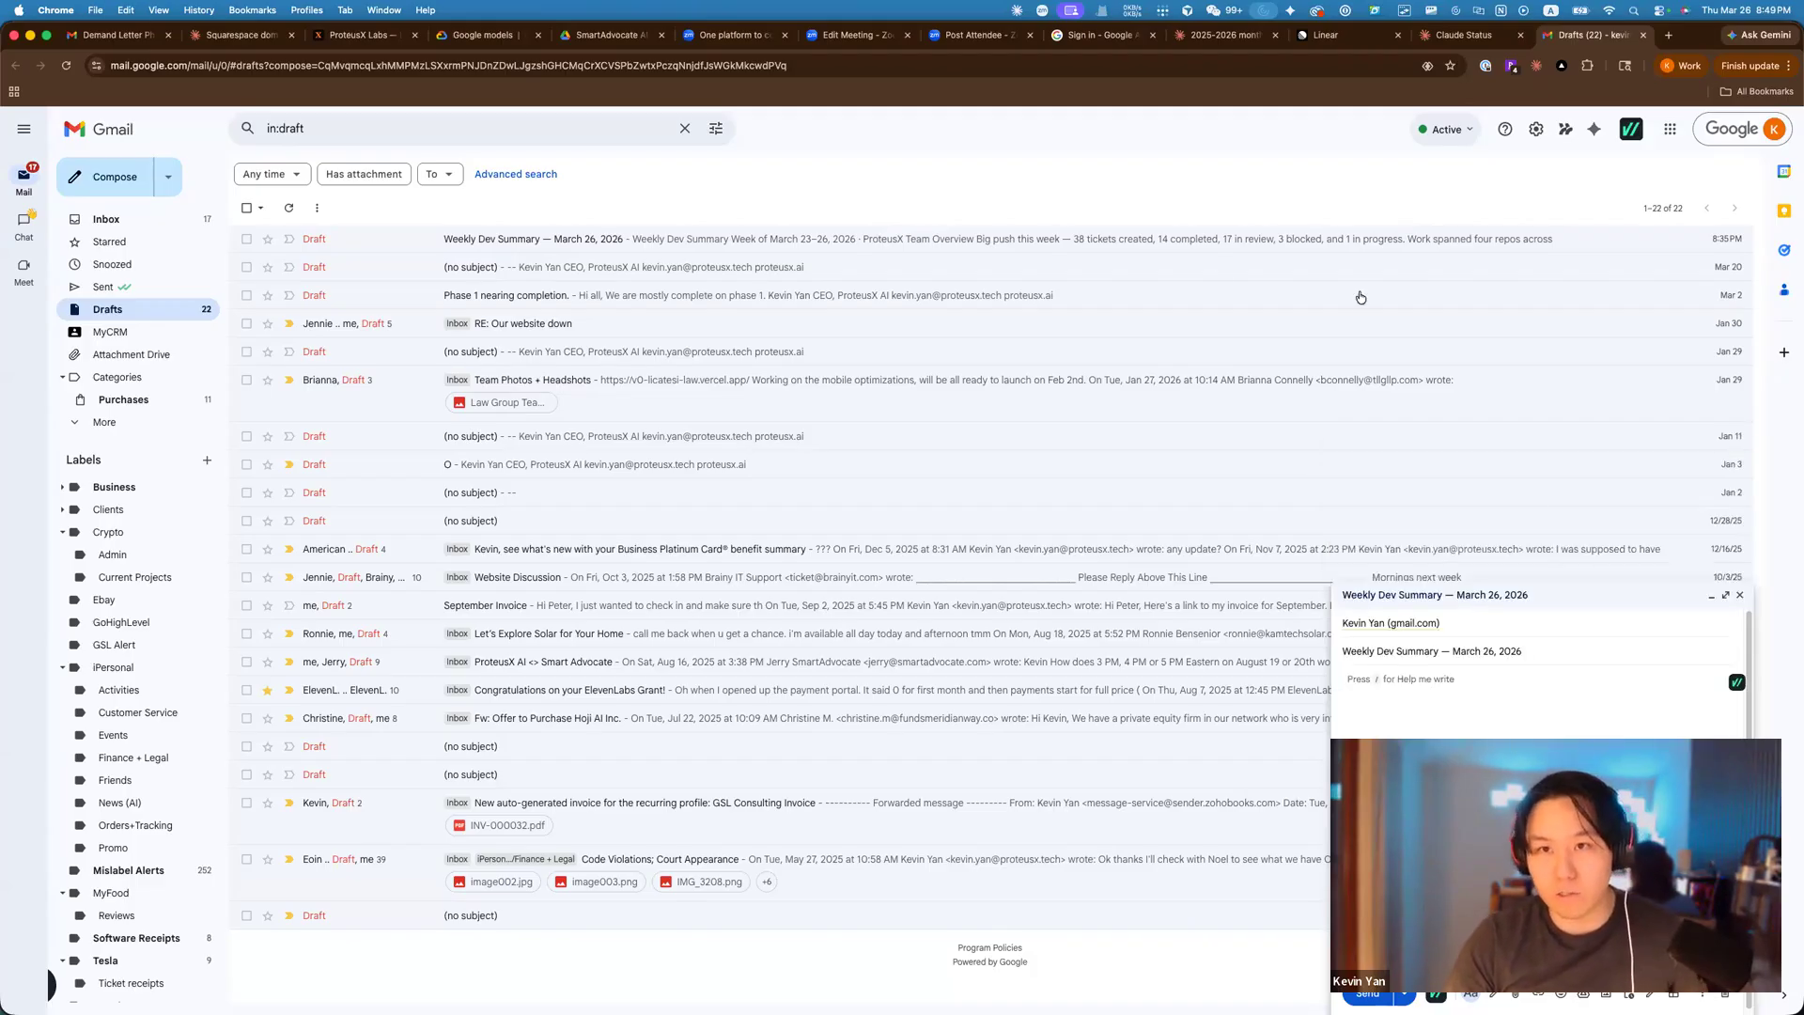
left_click(1455, 38)
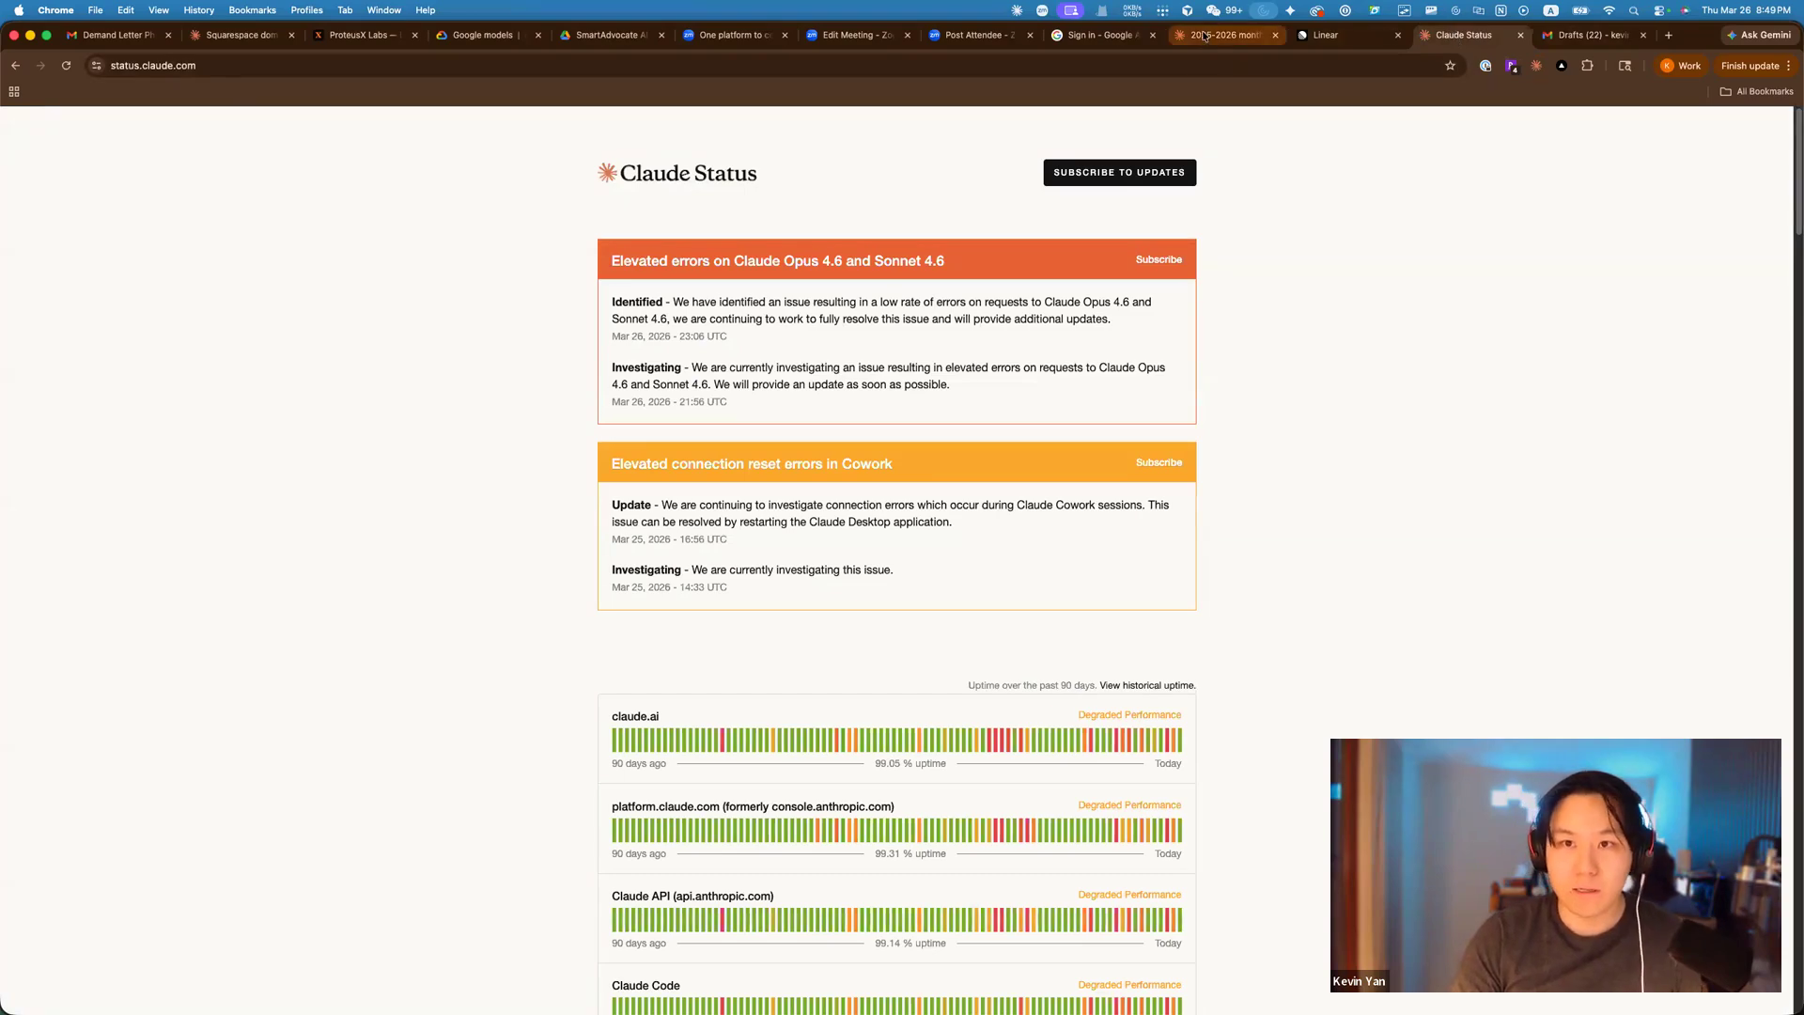
Check progress in Claude's 'Injection therapies for shoulder labrum tears' research chat.
left_click(1221, 35)
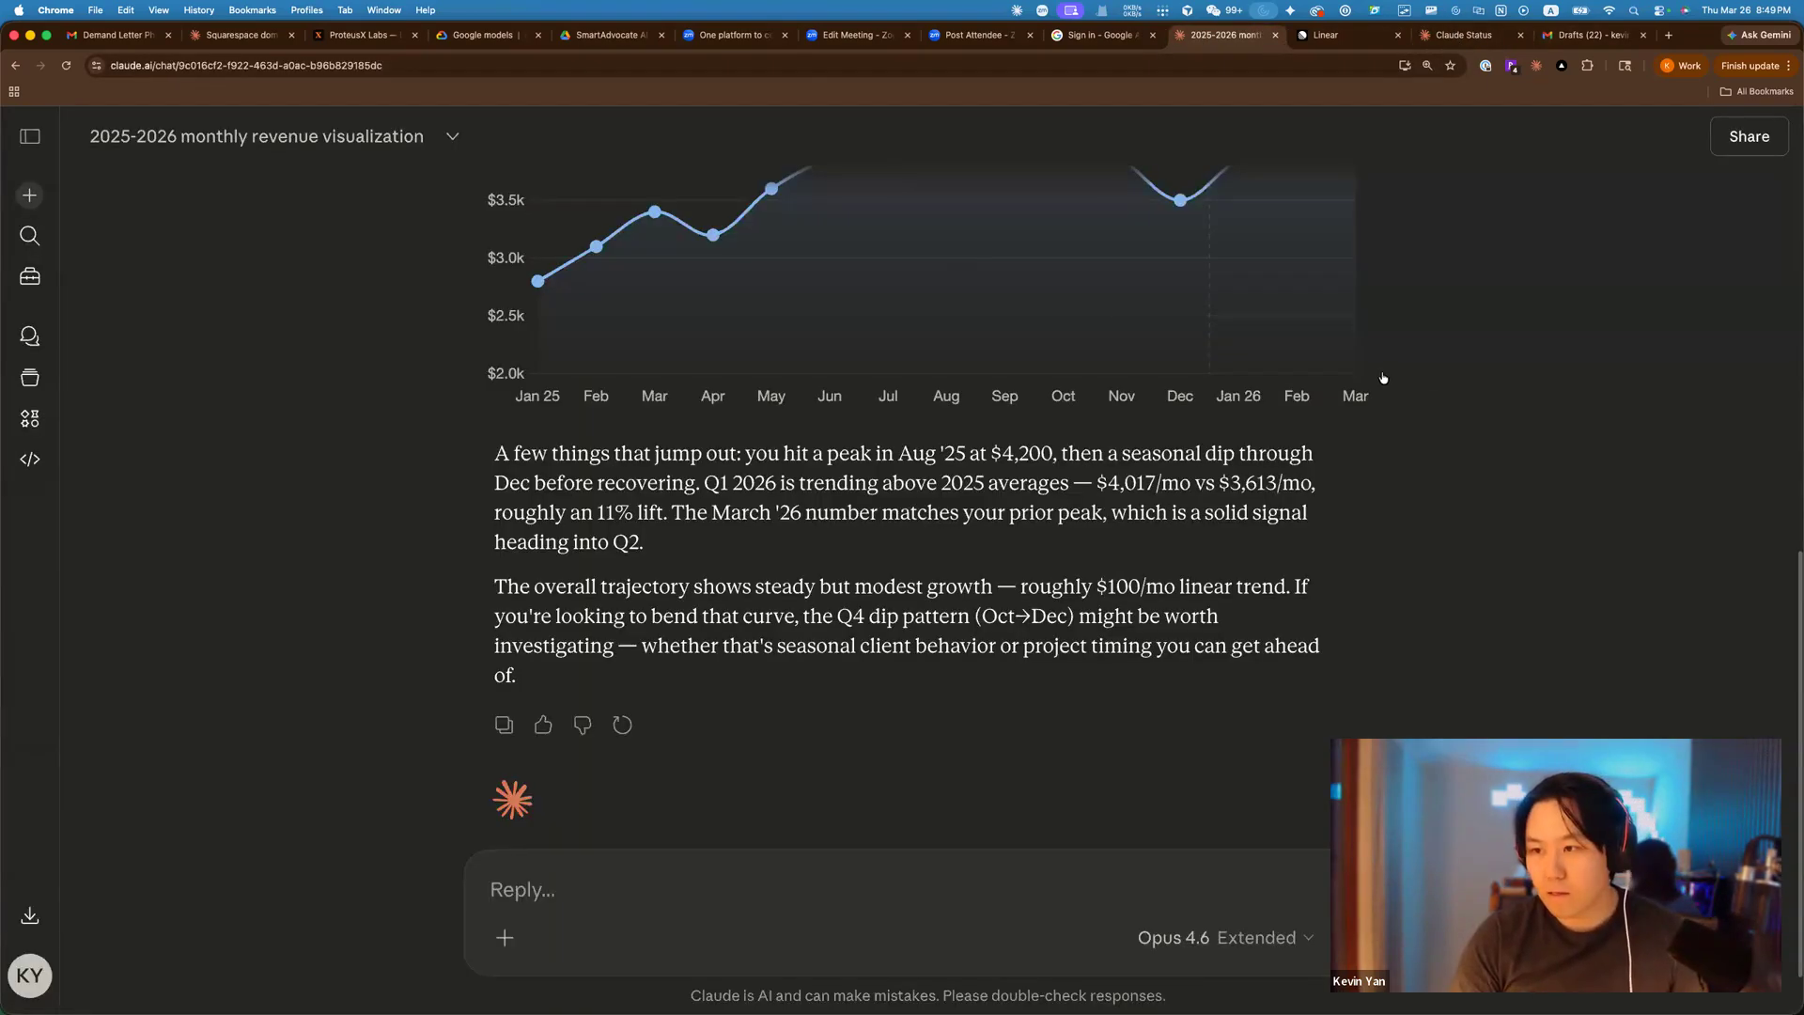
key("super+Tab")
left_click(1006, 662)
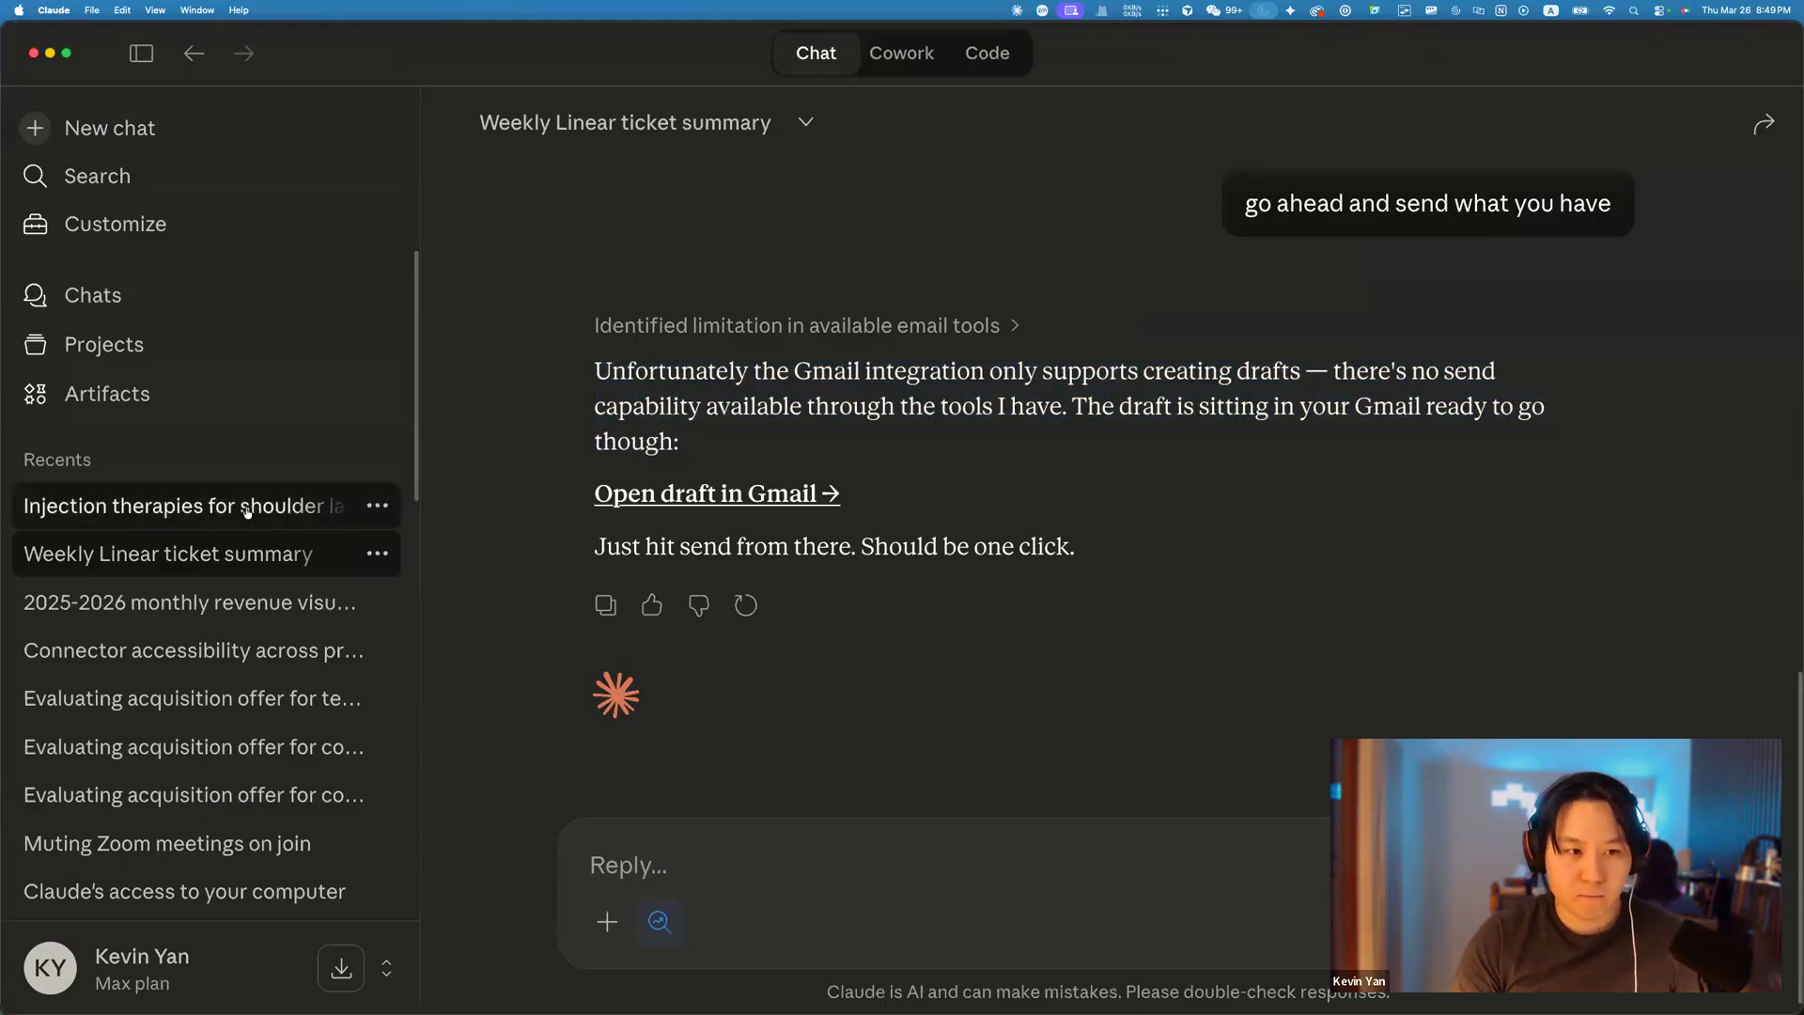
left_click(339, 512)
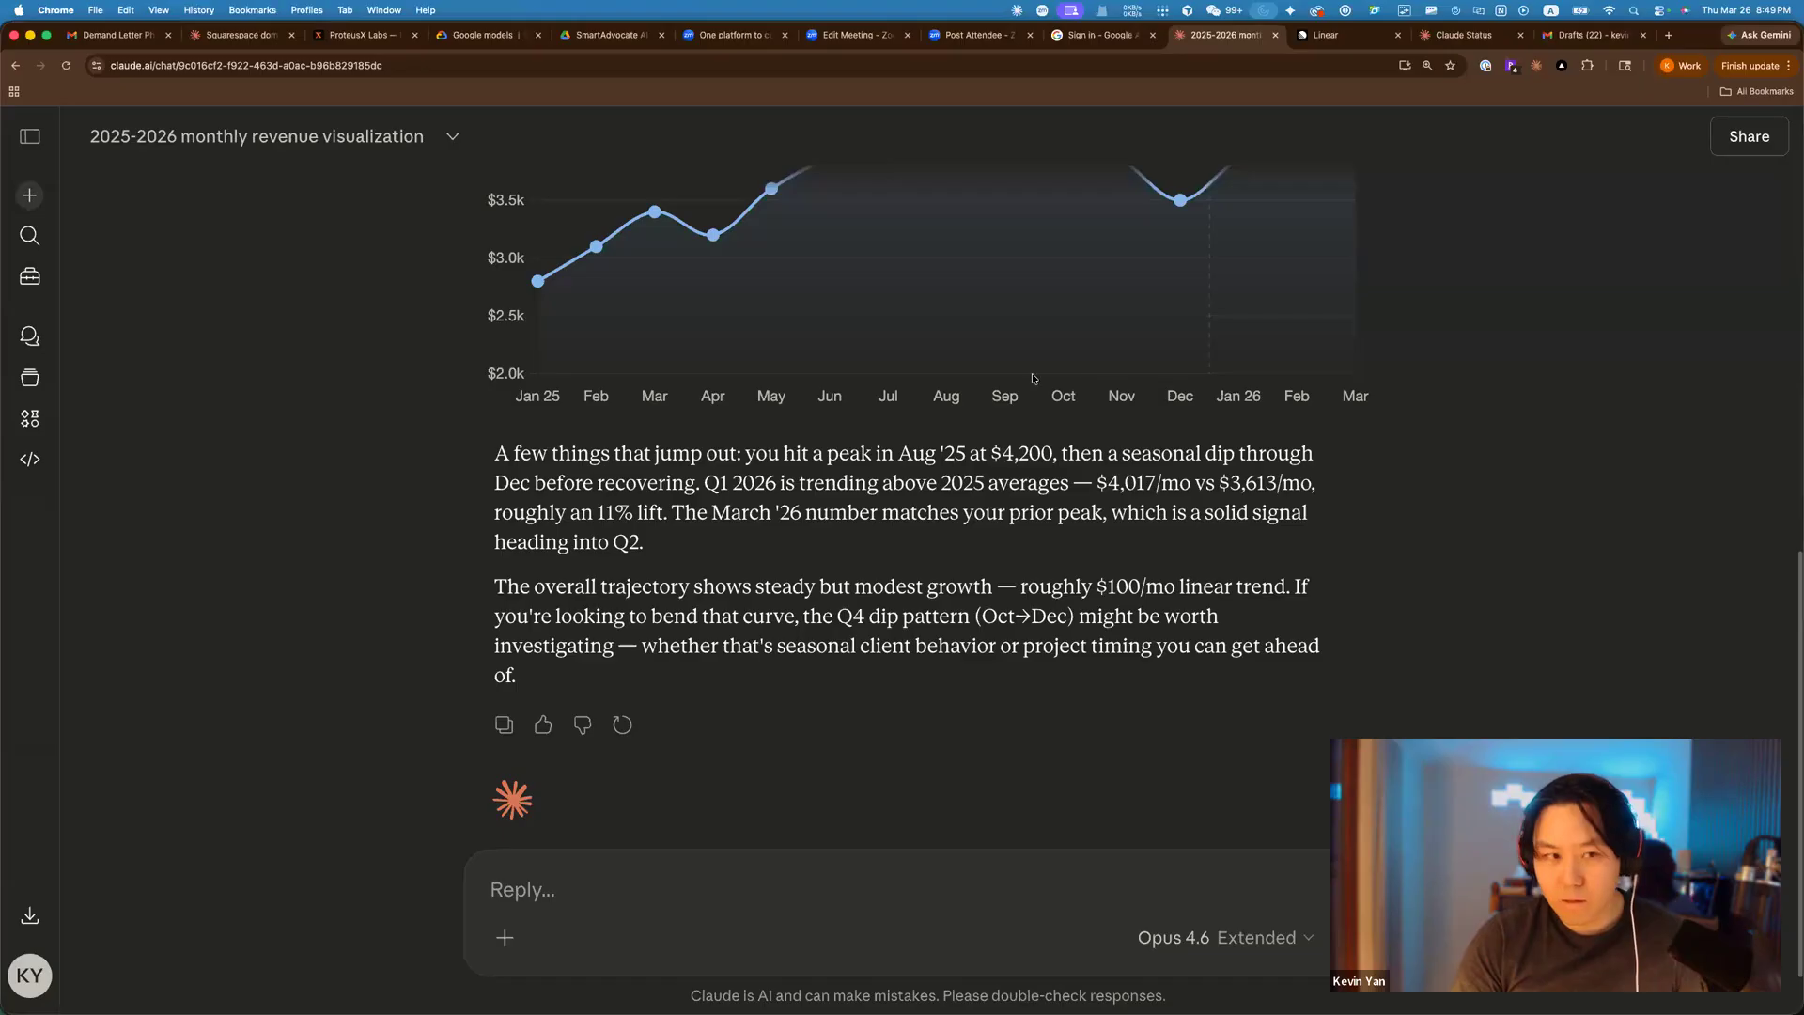
Return to the ProteusX Labs week-2 lesson in Chrome at the Dispatch section.
key("super+Tab")
left_click(357, 34)
scroll(628, 441, "down", 3)
scroll(628, 442, "down", 3)
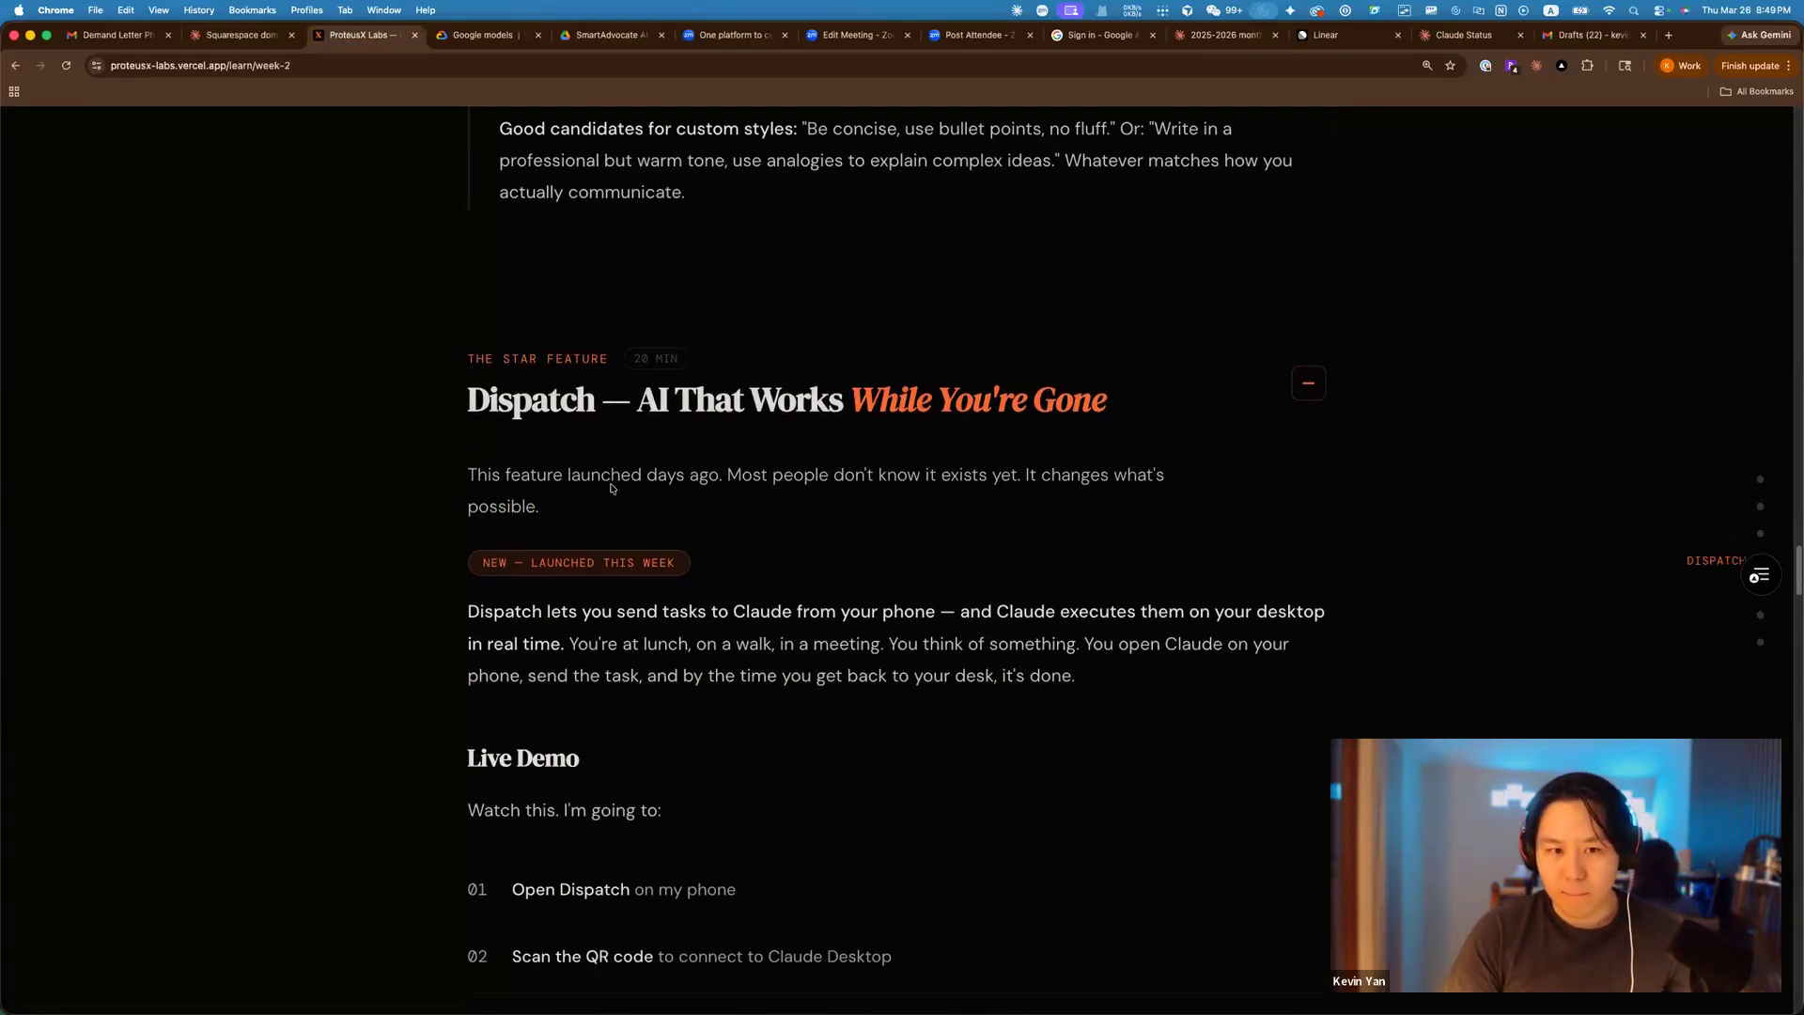
Scroll the week-2 lesson to the Dispatch Live Demo steps.
scroll(786, 487, "down", 2)
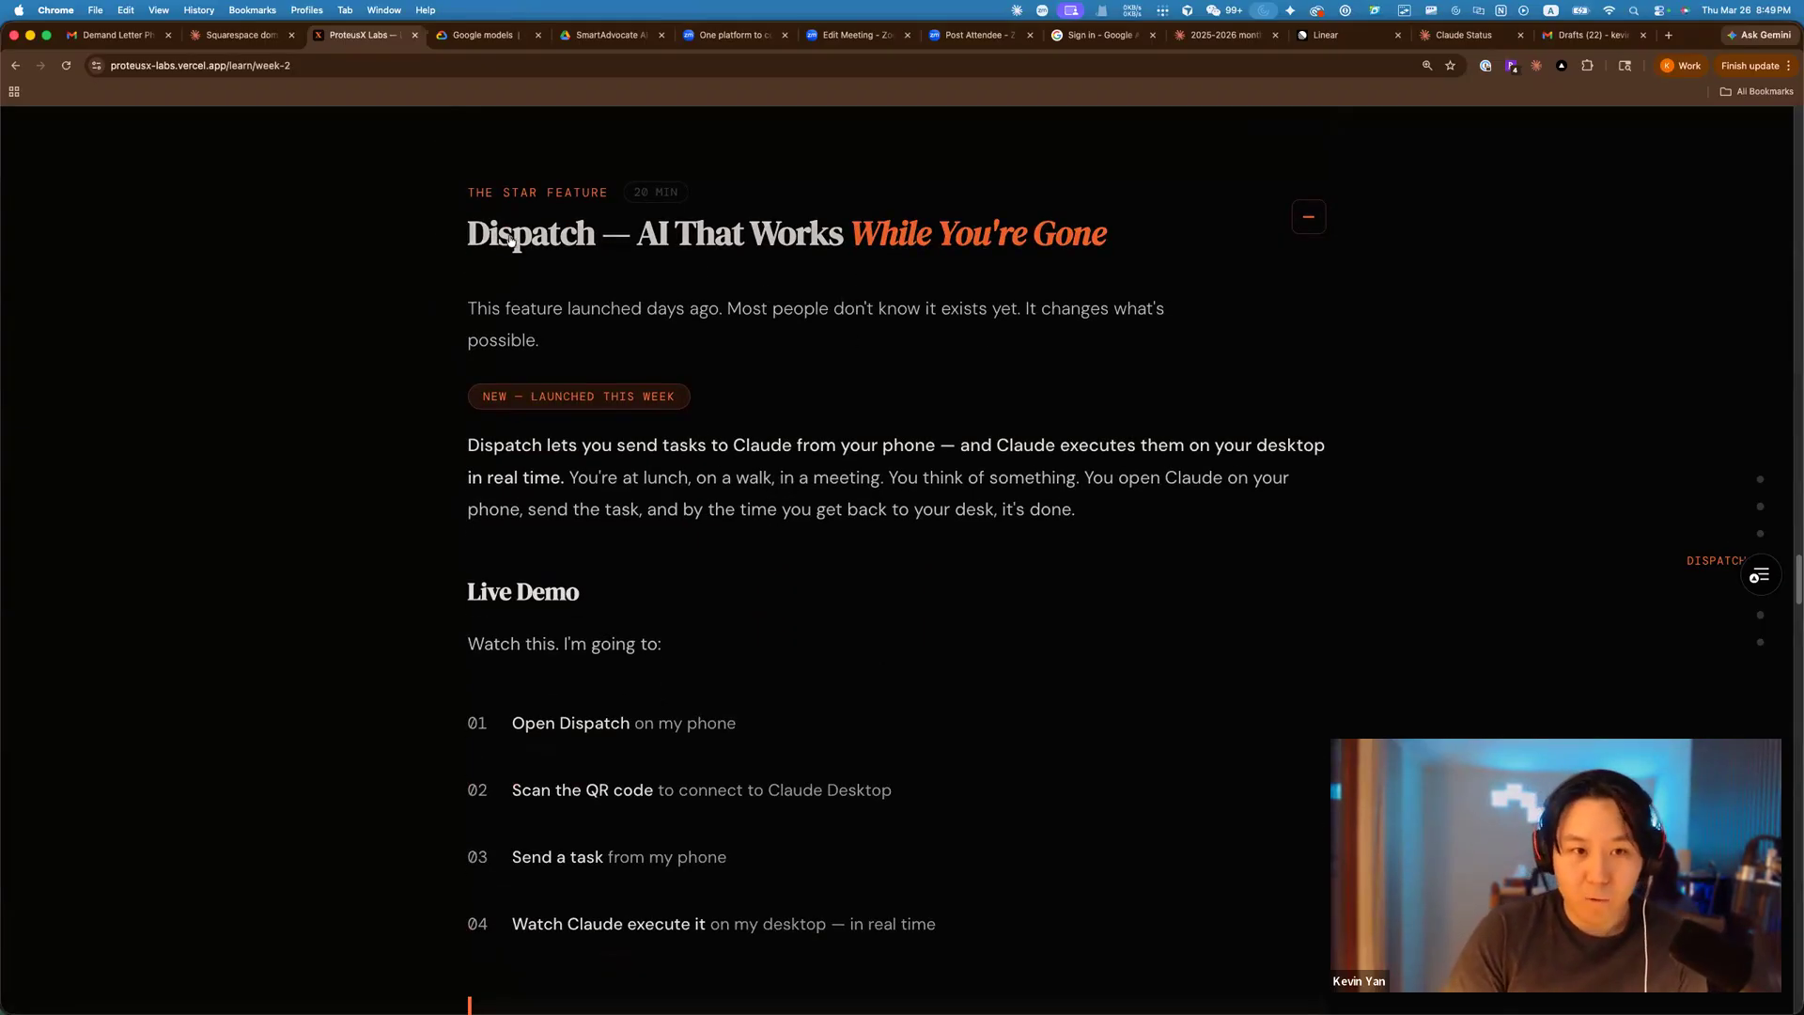
left_click_drag(469, 235, 1172, 232)
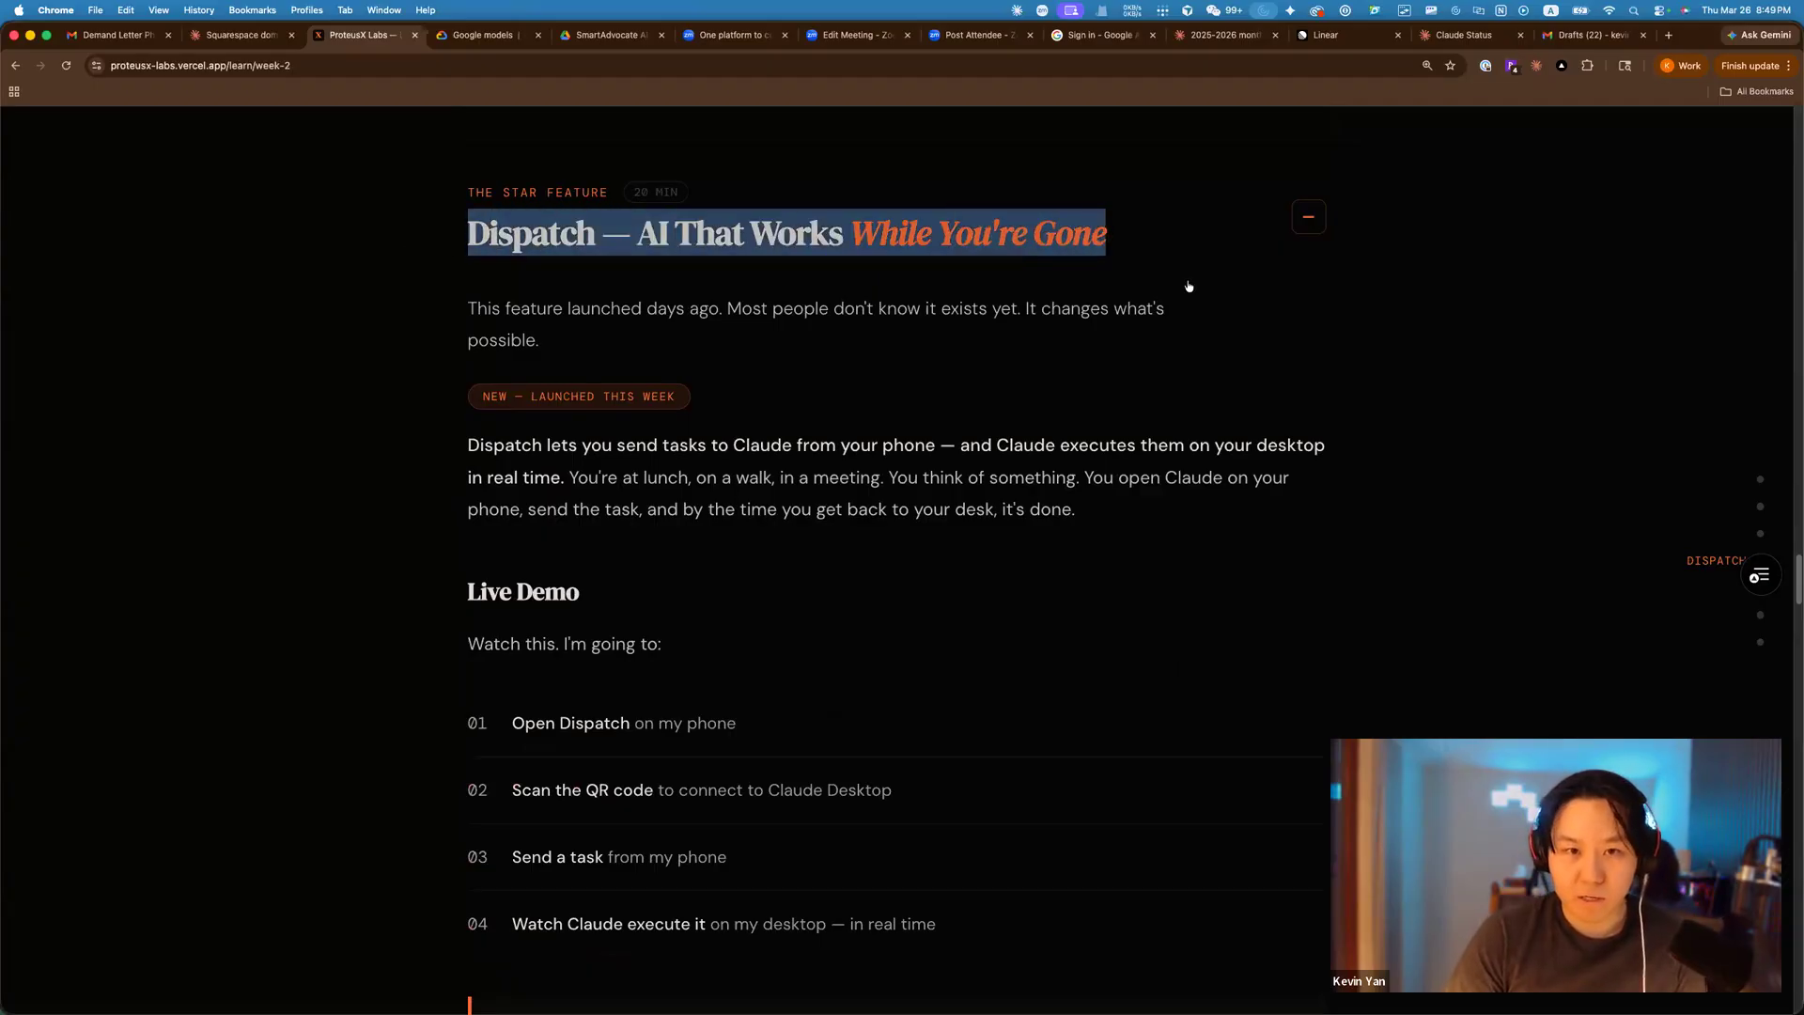
left_click(1241, 404)
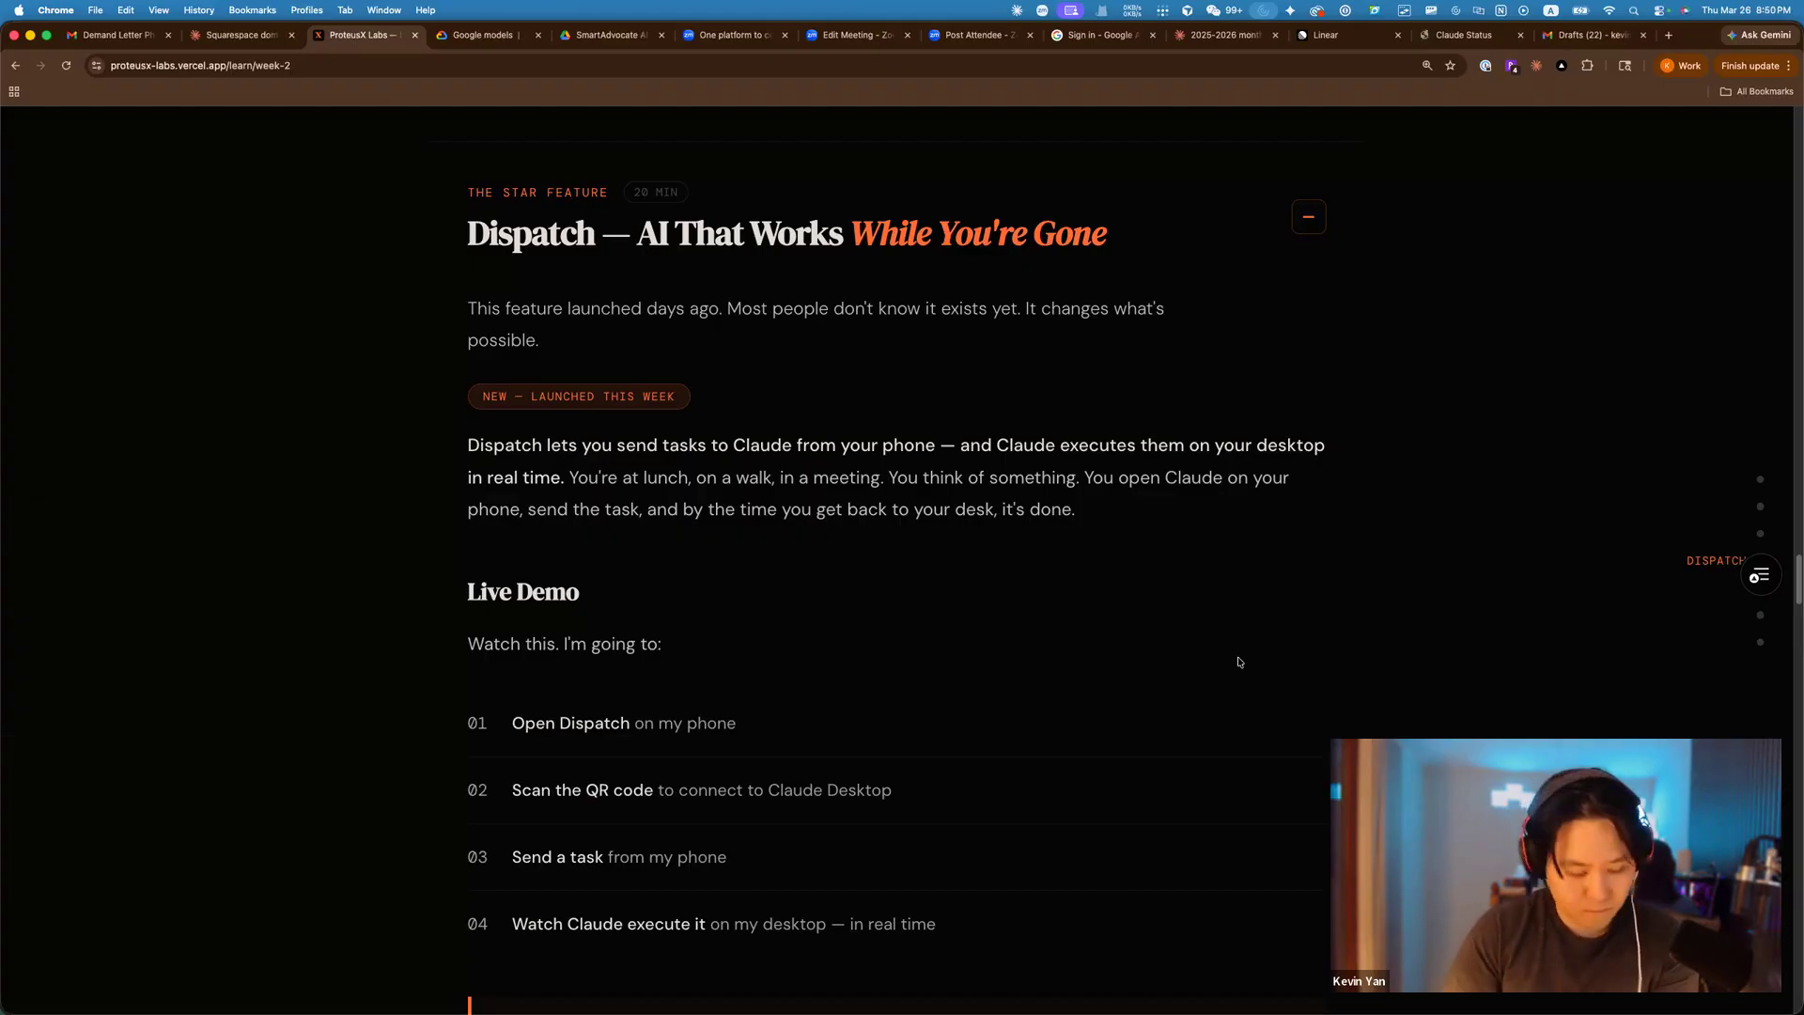
Bring up the Dispatch thread under Cowork in the Claude desktop app.
key("super+Tab")
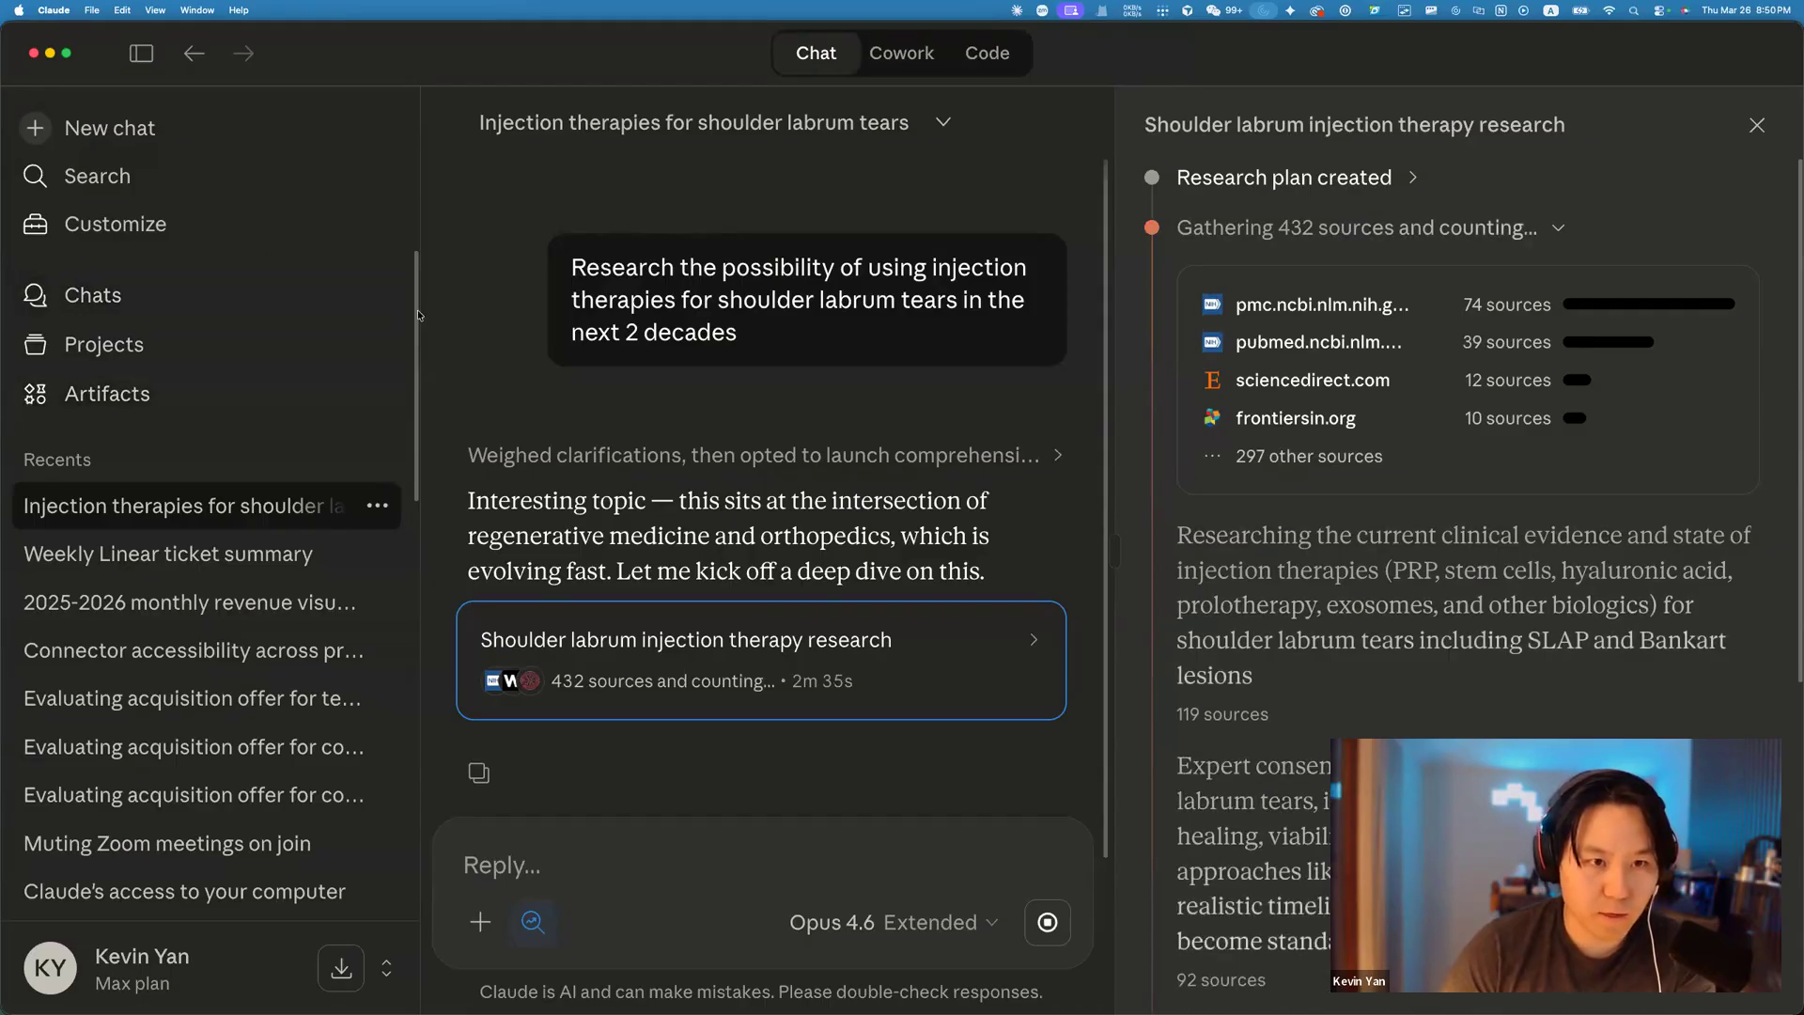
left_click(900, 56)
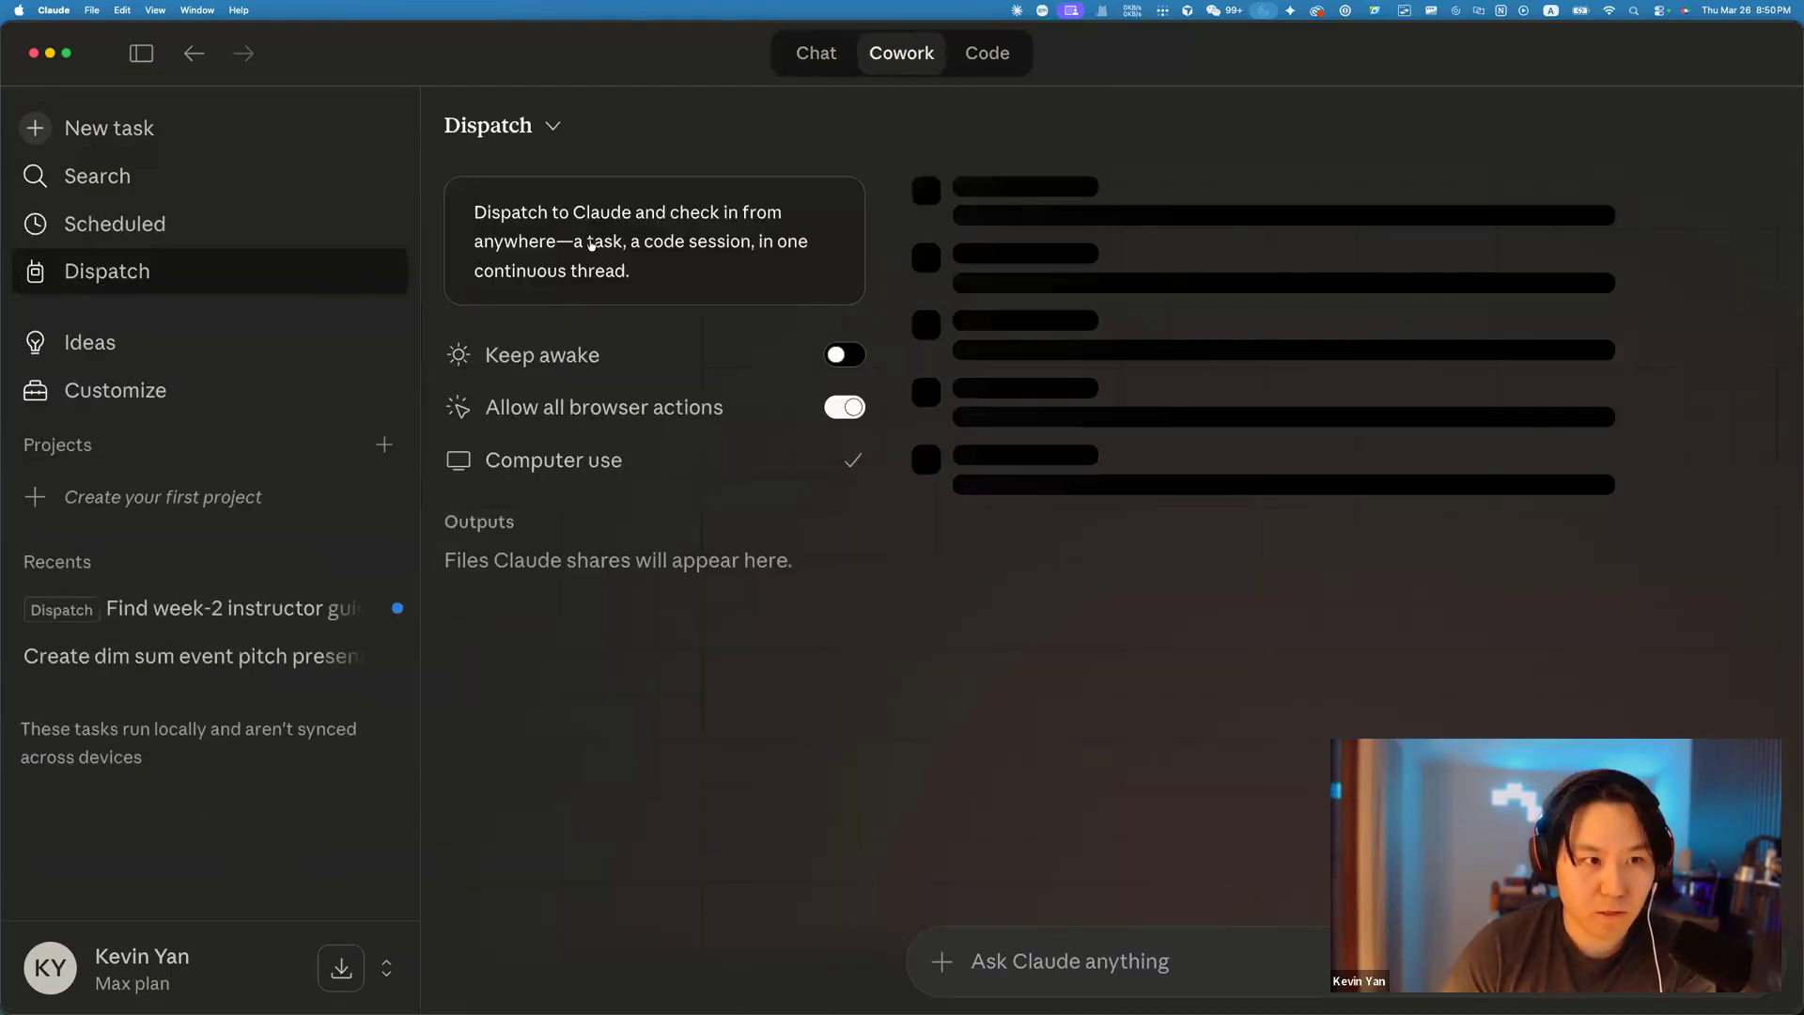
key("super+1")
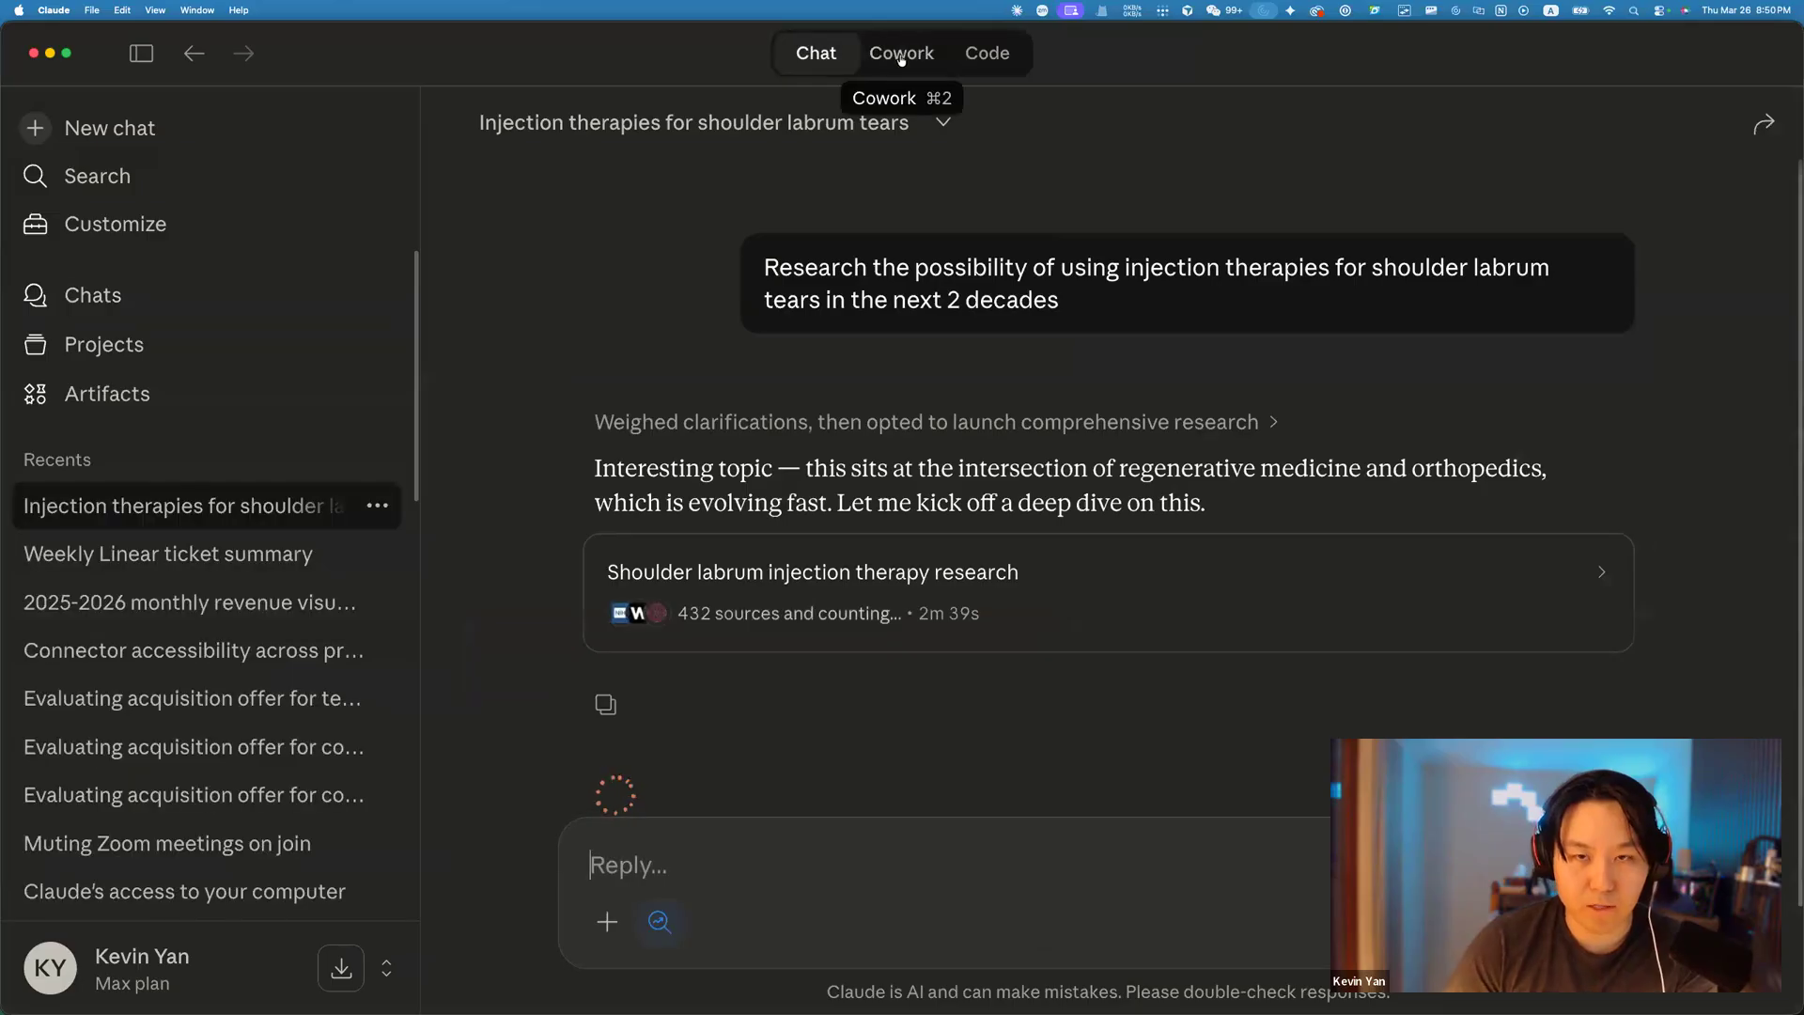
left_click(900, 58)
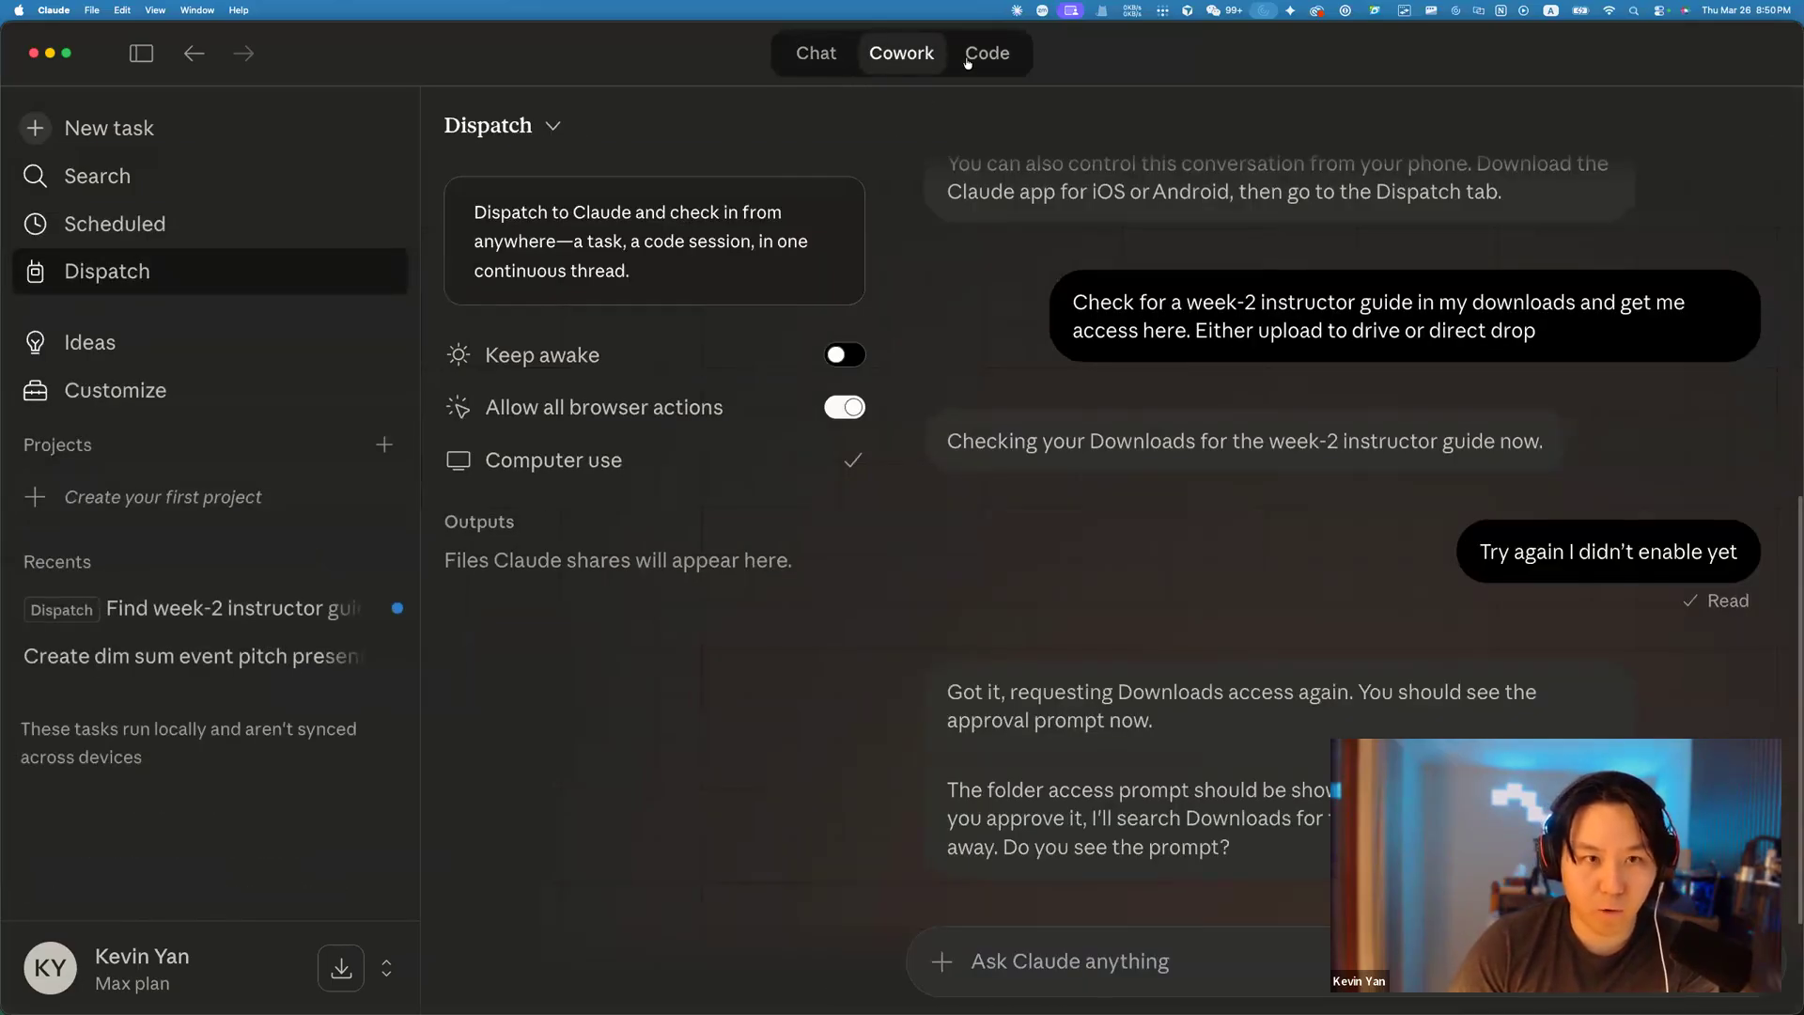
Glance at the Code workspace, then go back to the Cowork Dispatch thread.
left_click(968, 56)
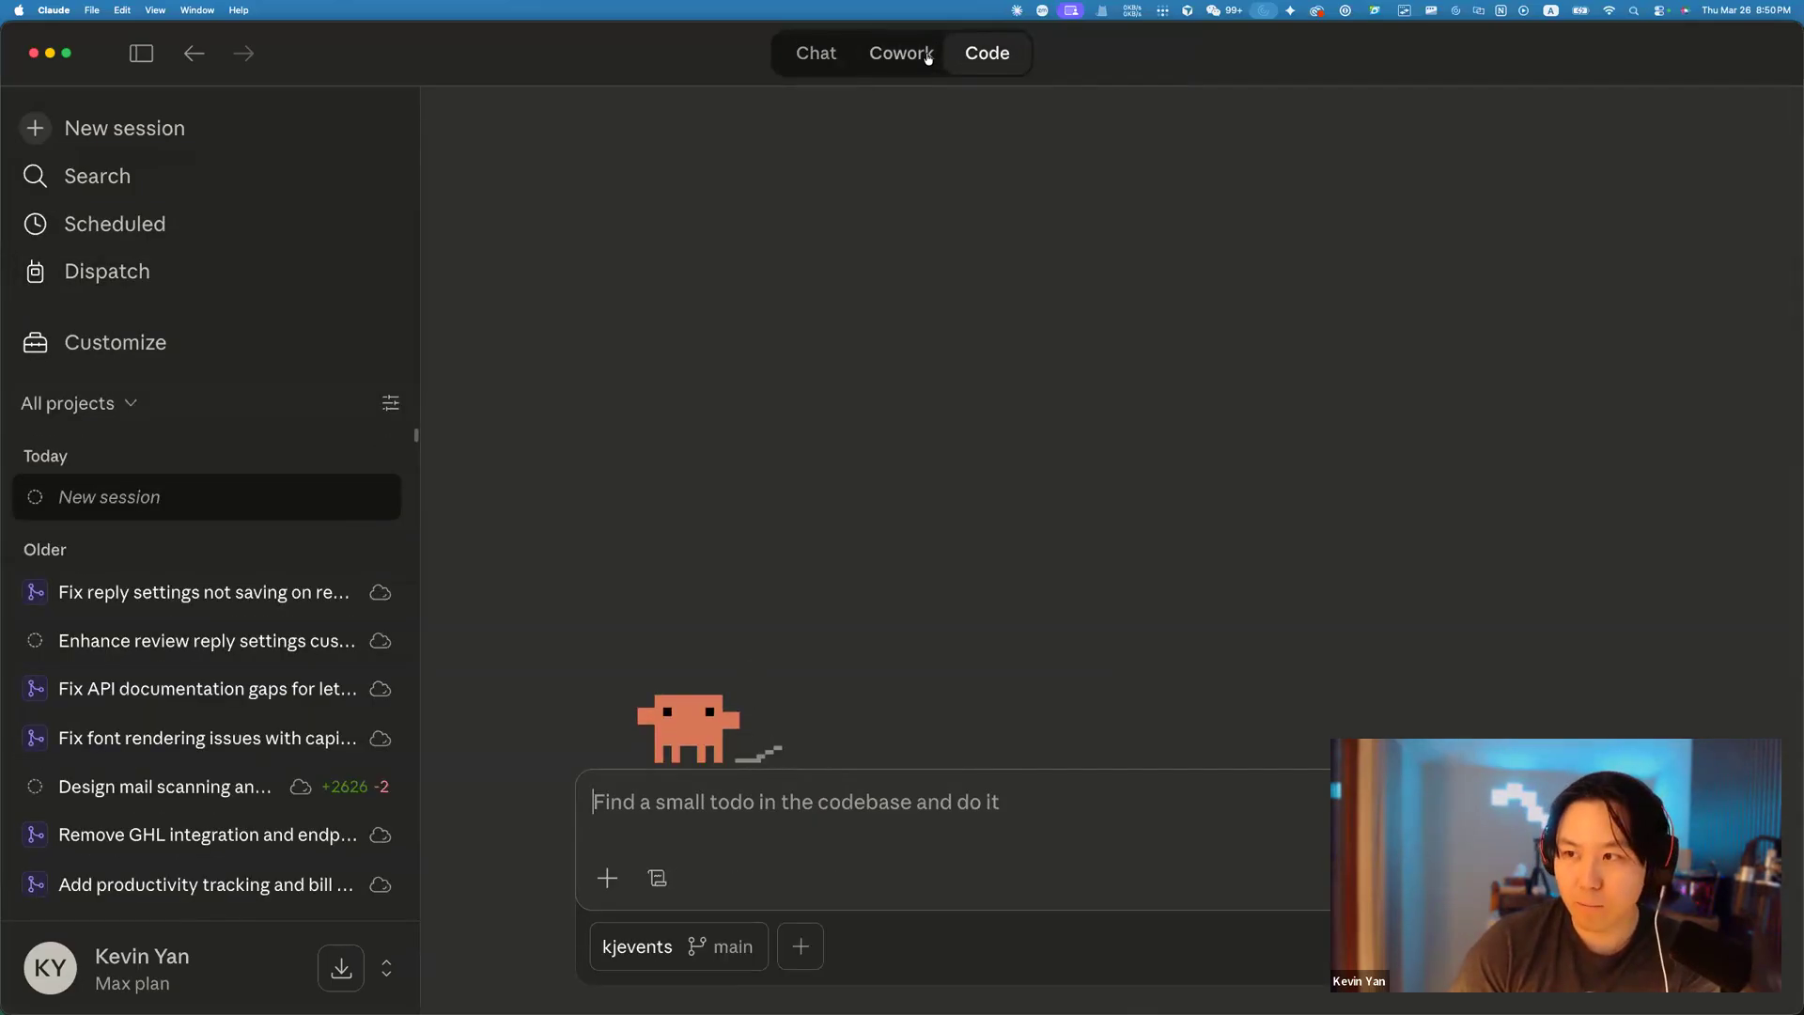
left_click(928, 59)
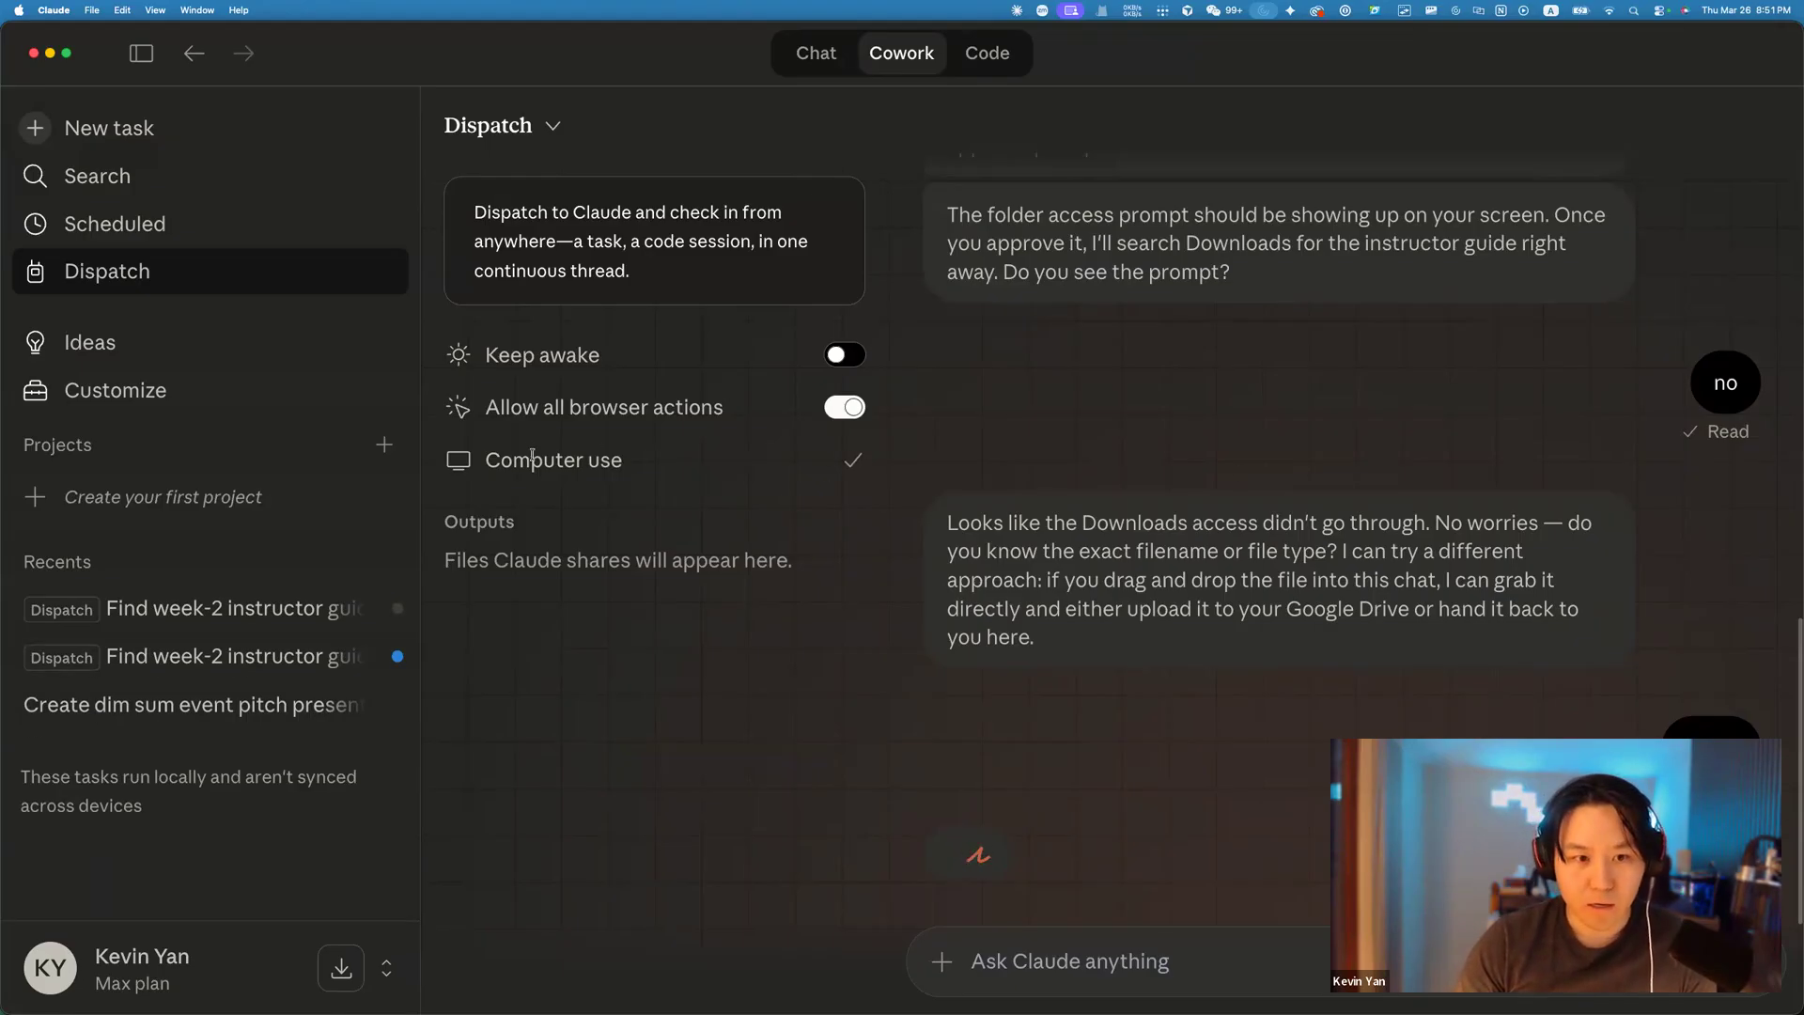
left_click_drag(533, 459, 619, 460)
Allow Claude access to ~/Downloads for the Dispatch task, then view the Scheduled tasks page.
left_click(619, 460)
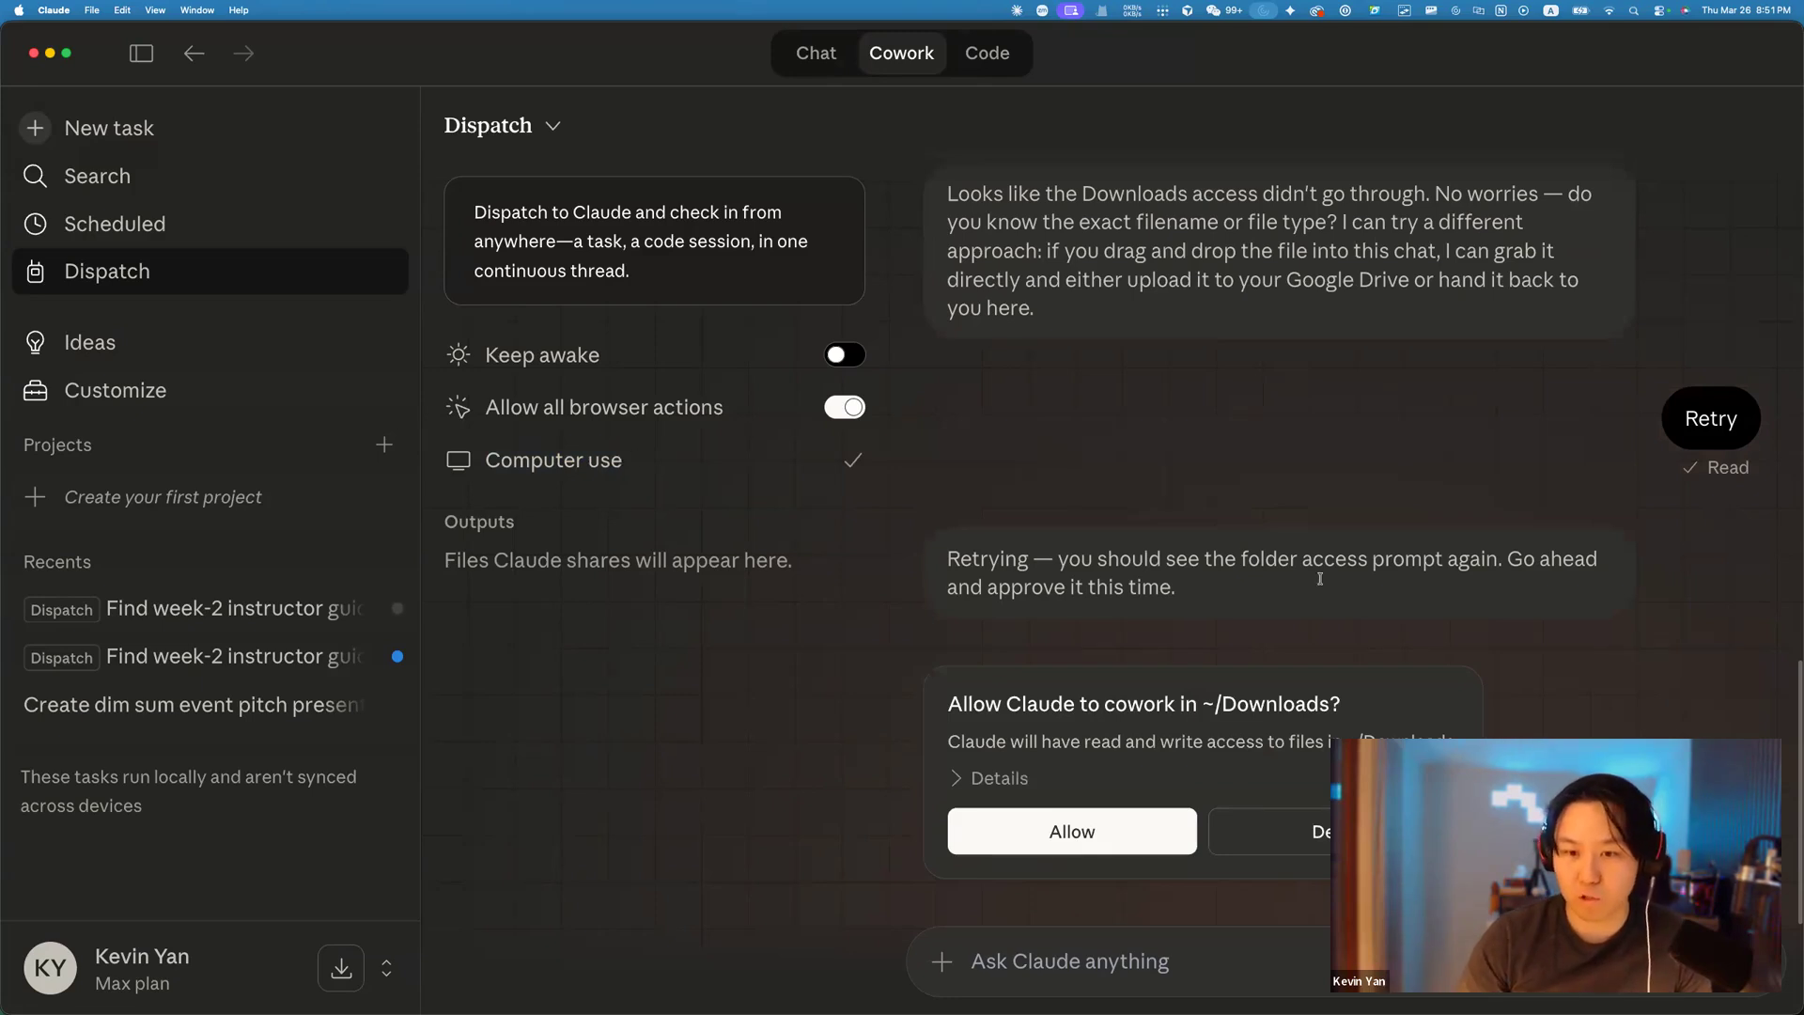
left_click(1057, 843)
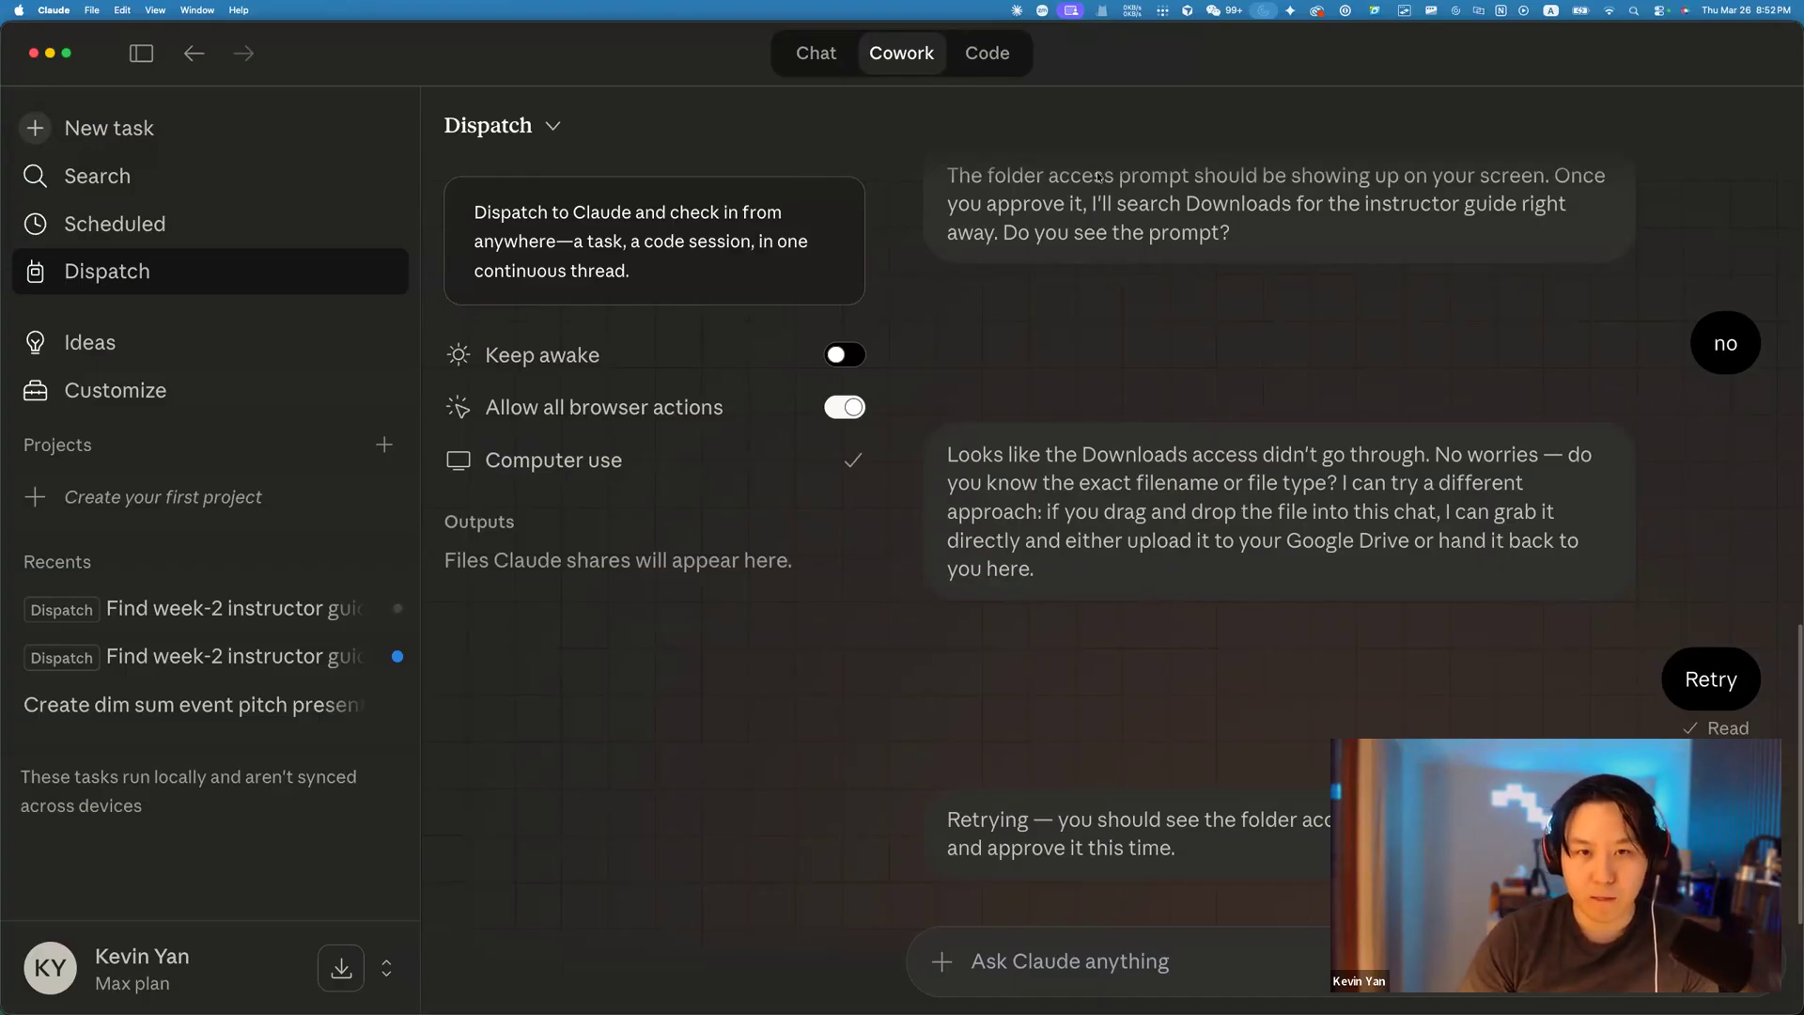
left_click(552, 126)
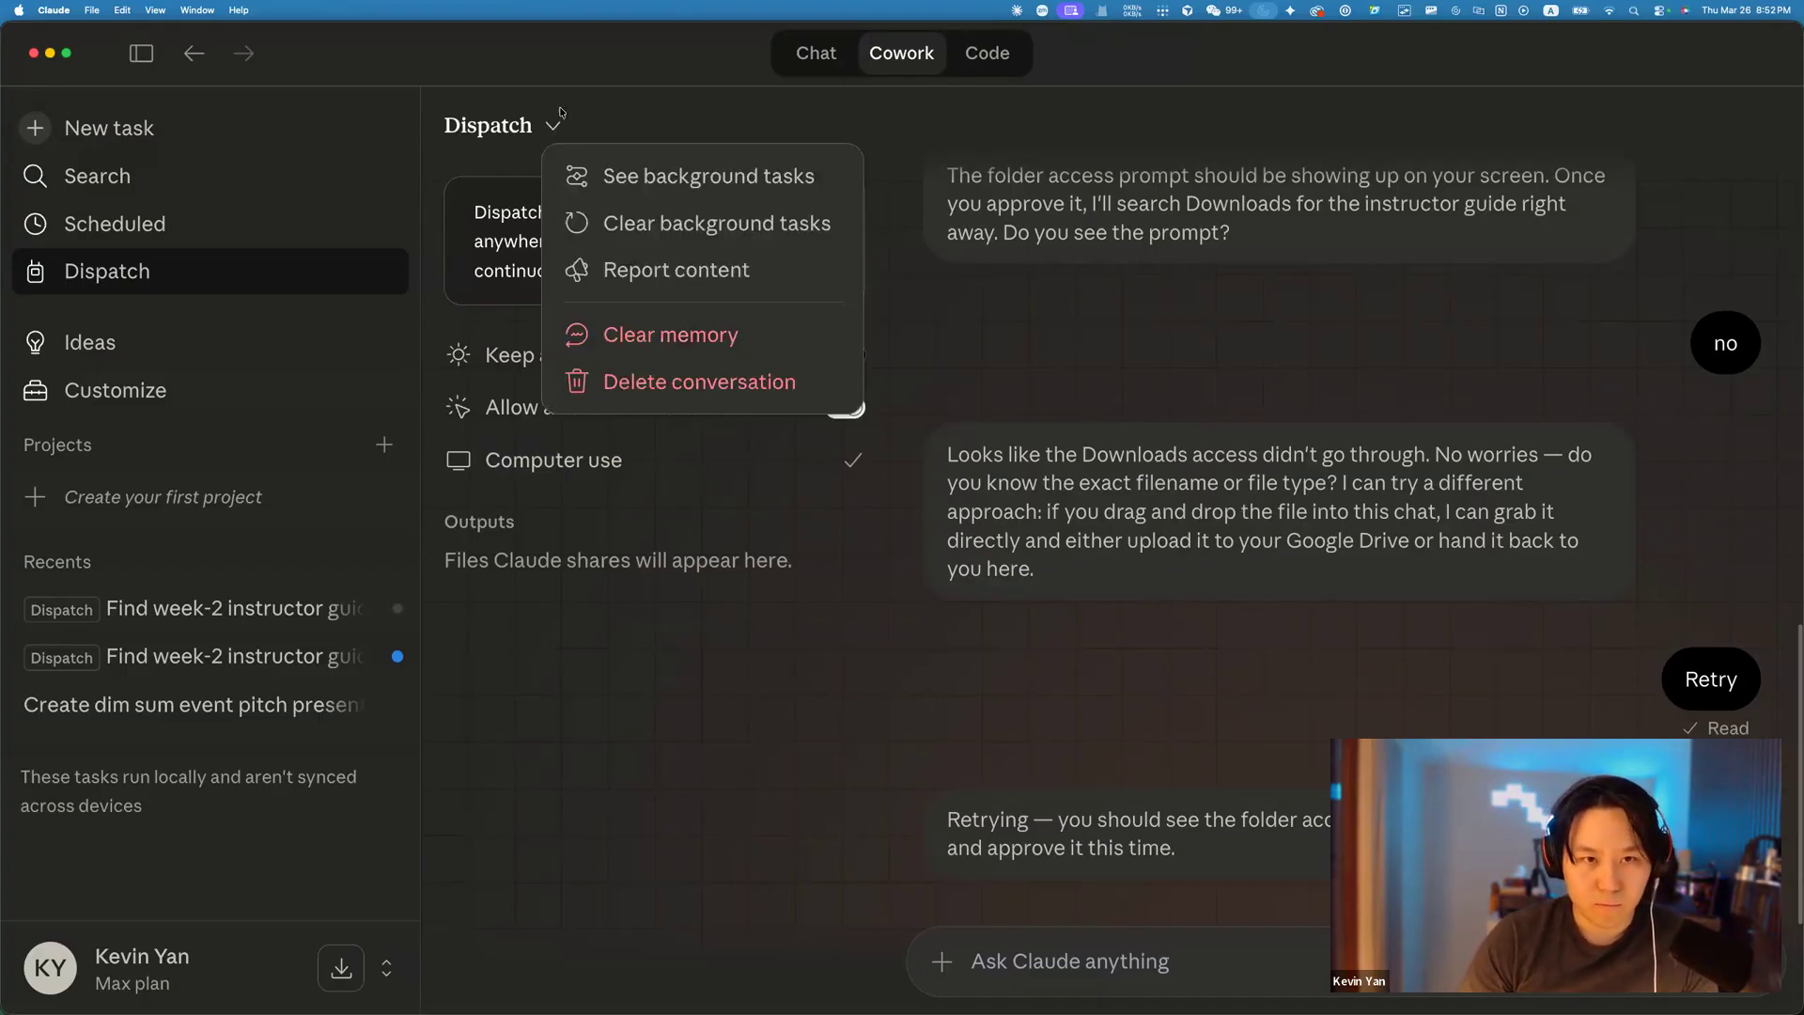
left_click(673, 126)
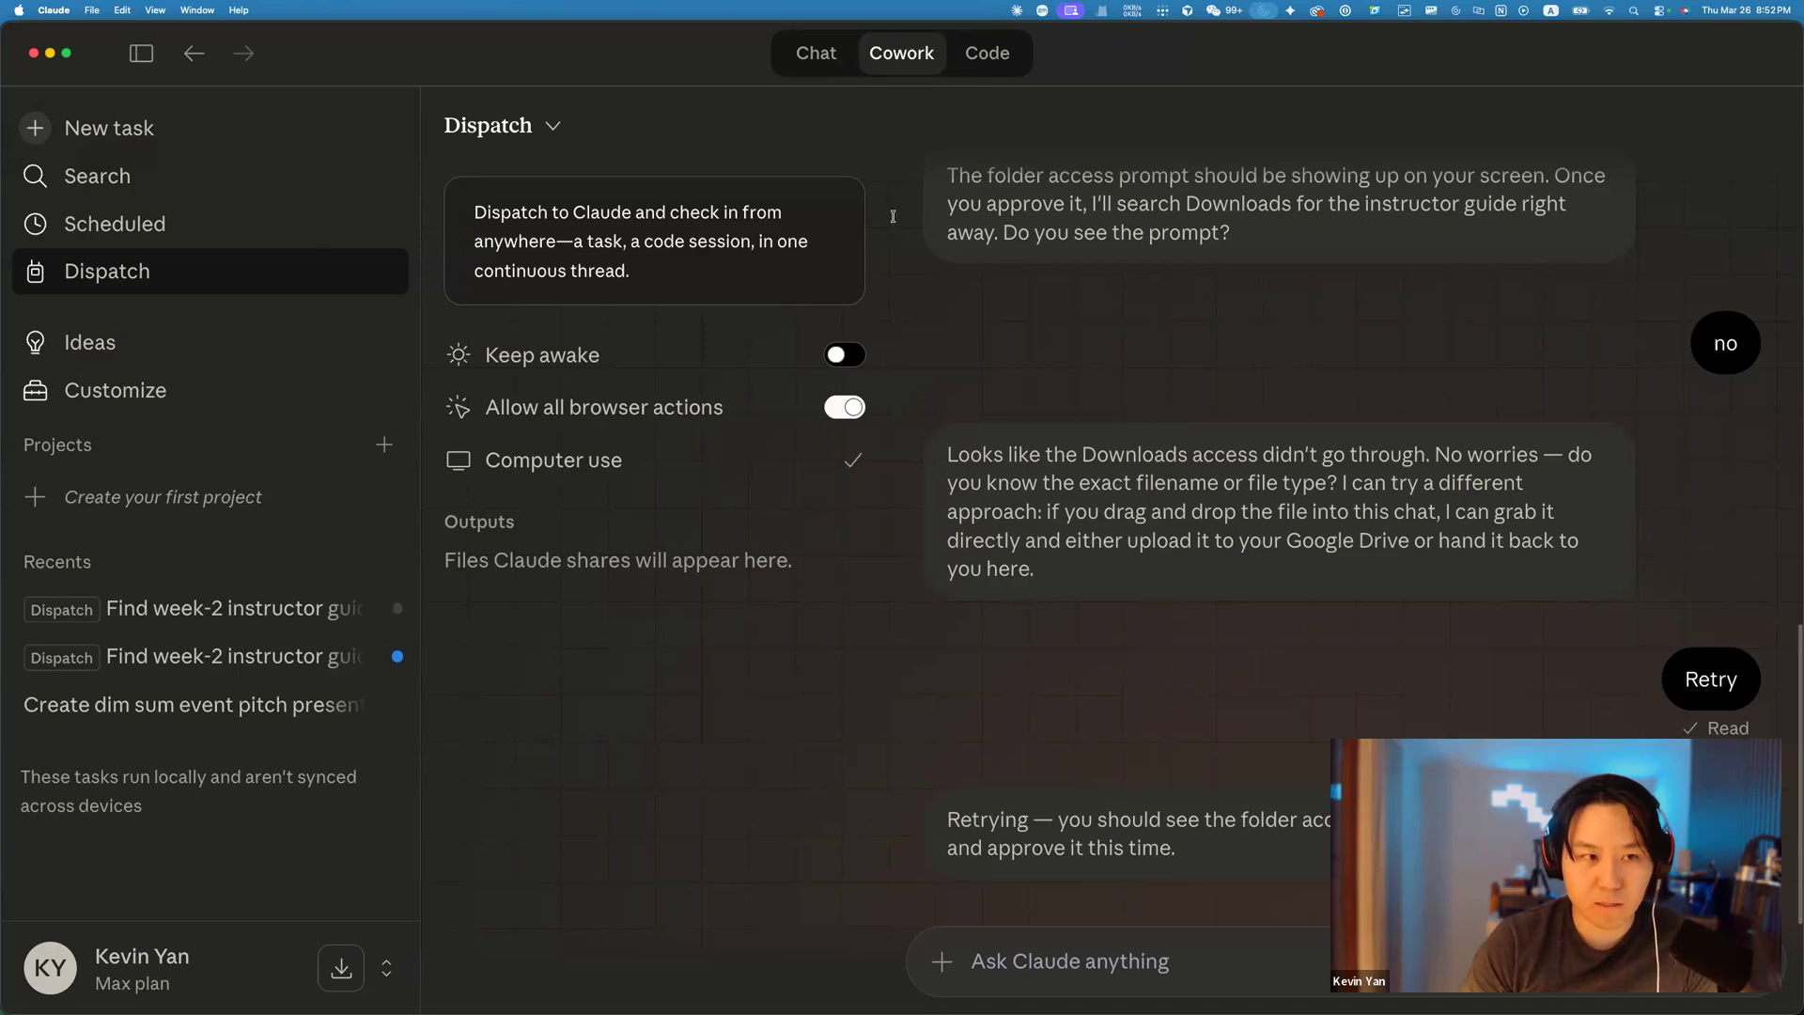
left_click(225, 237)
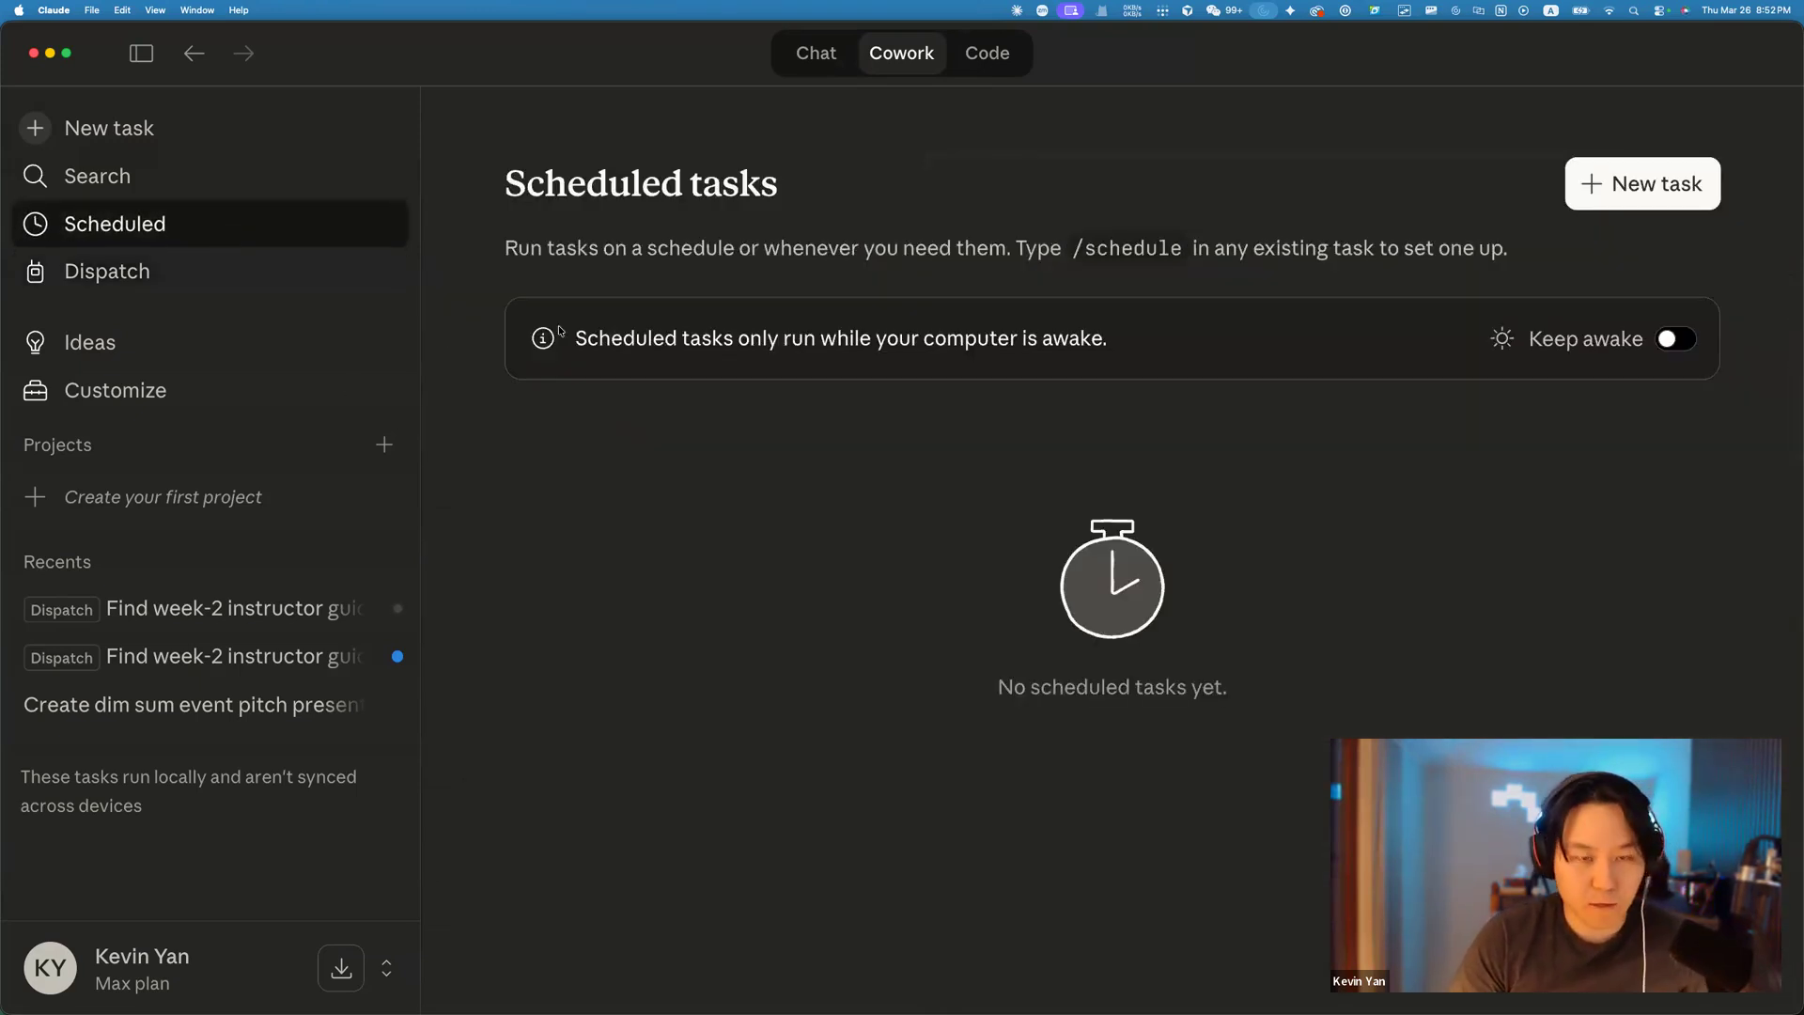
key("super+Tab")
Scroll the week-2 lesson down to 'Scheduled Tasks + Computer Use', then return to Claude's Scheduled tasks.
scroll(752, 442, "down", 3)
scroll(1053, 524, "down", 1)
scroll(1050, 525, "down", 5)
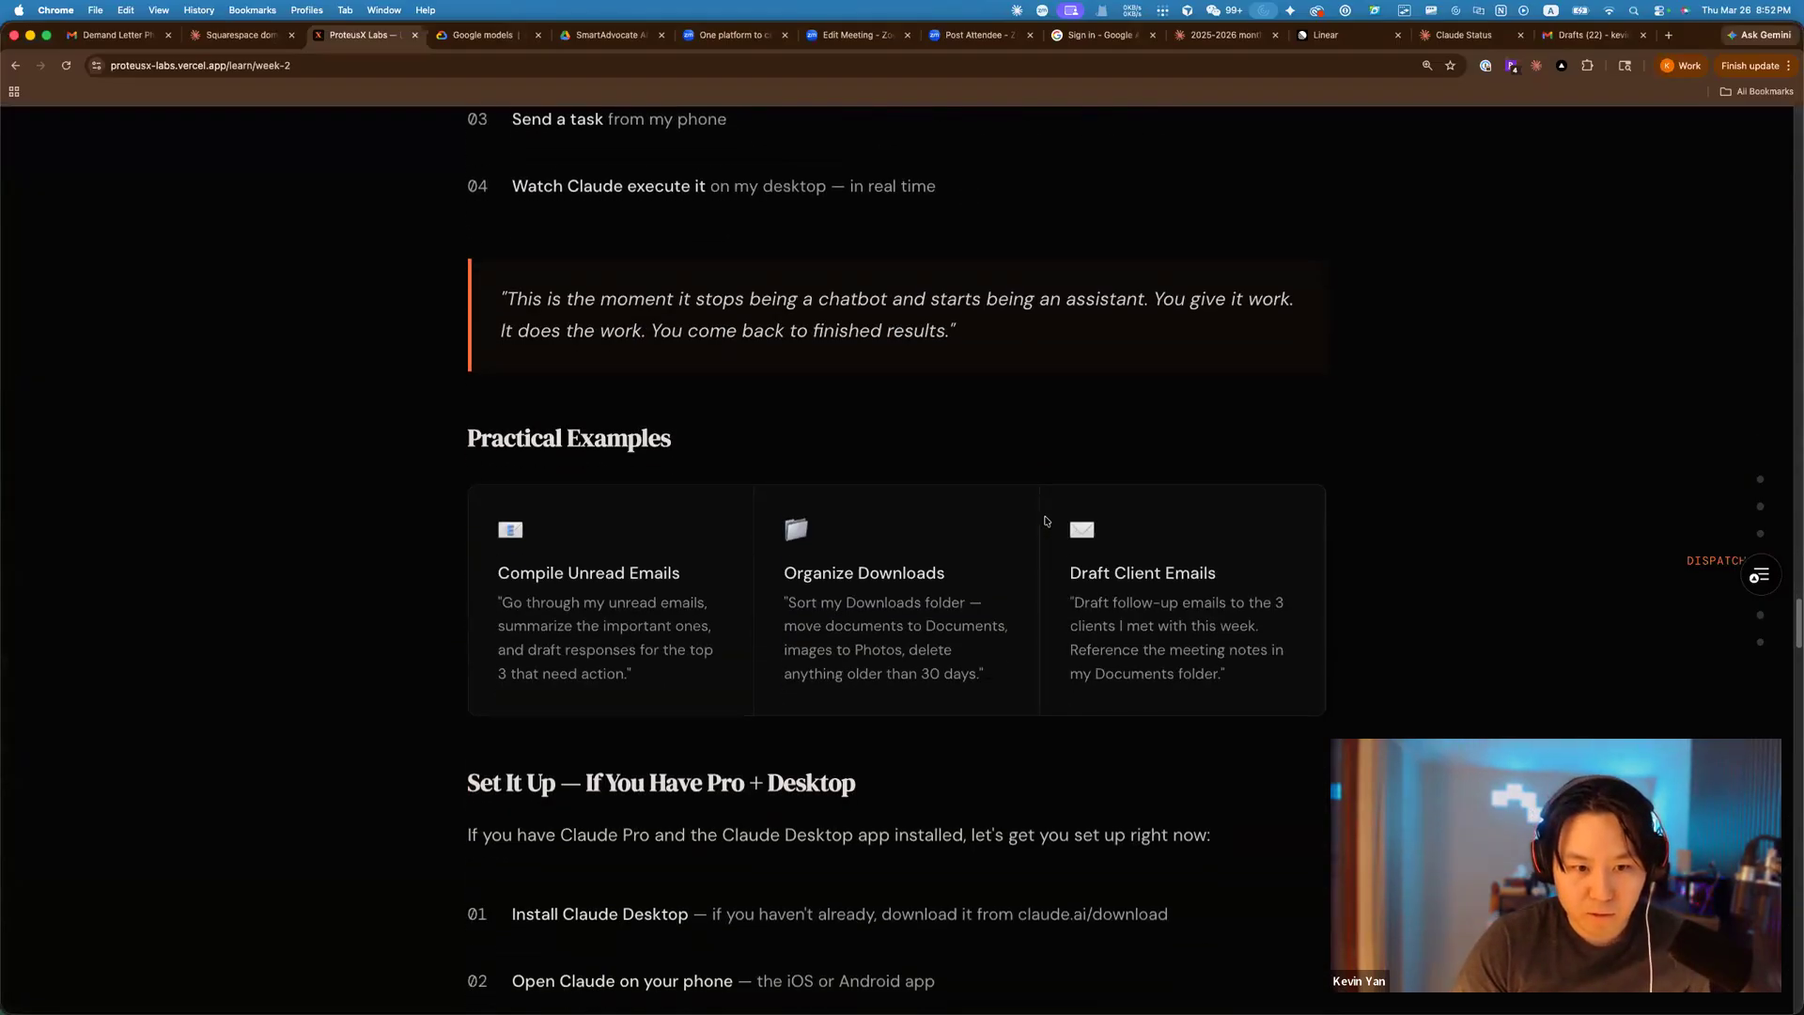
scroll(1045, 519, "down", 2)
scroll(1042, 517, "down", 2)
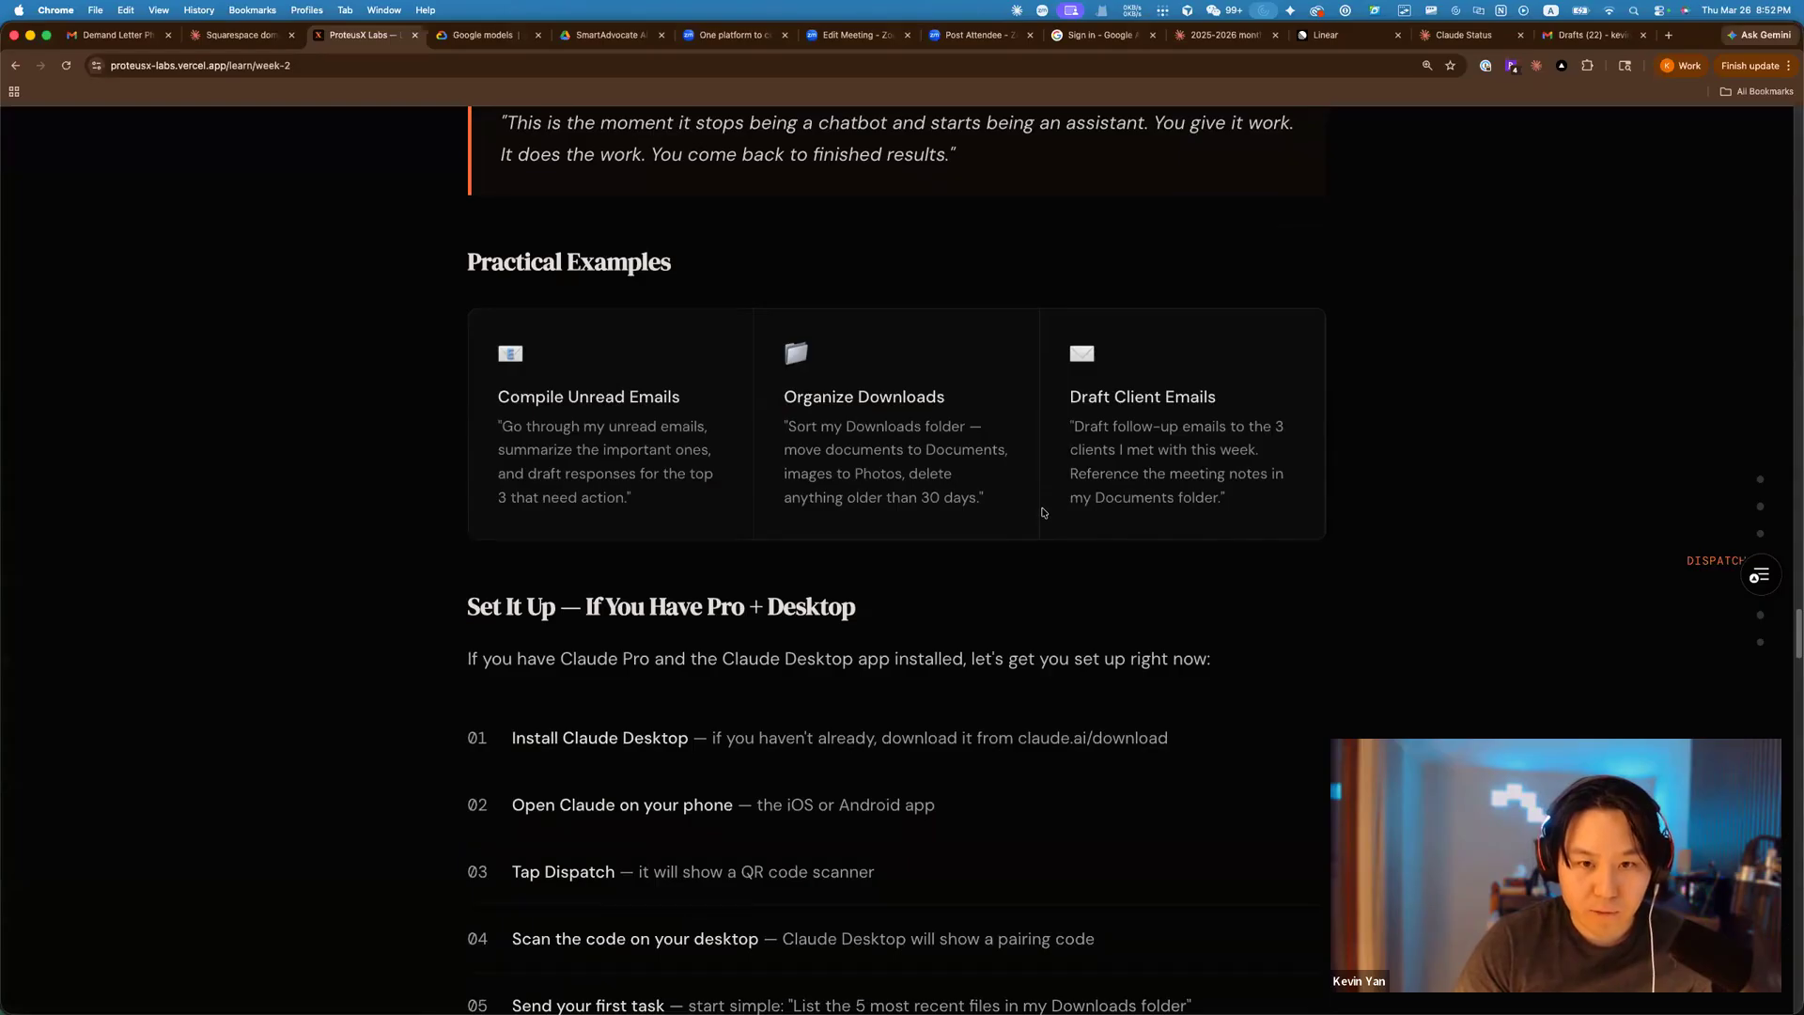
scroll(1040, 507, "down", 2)
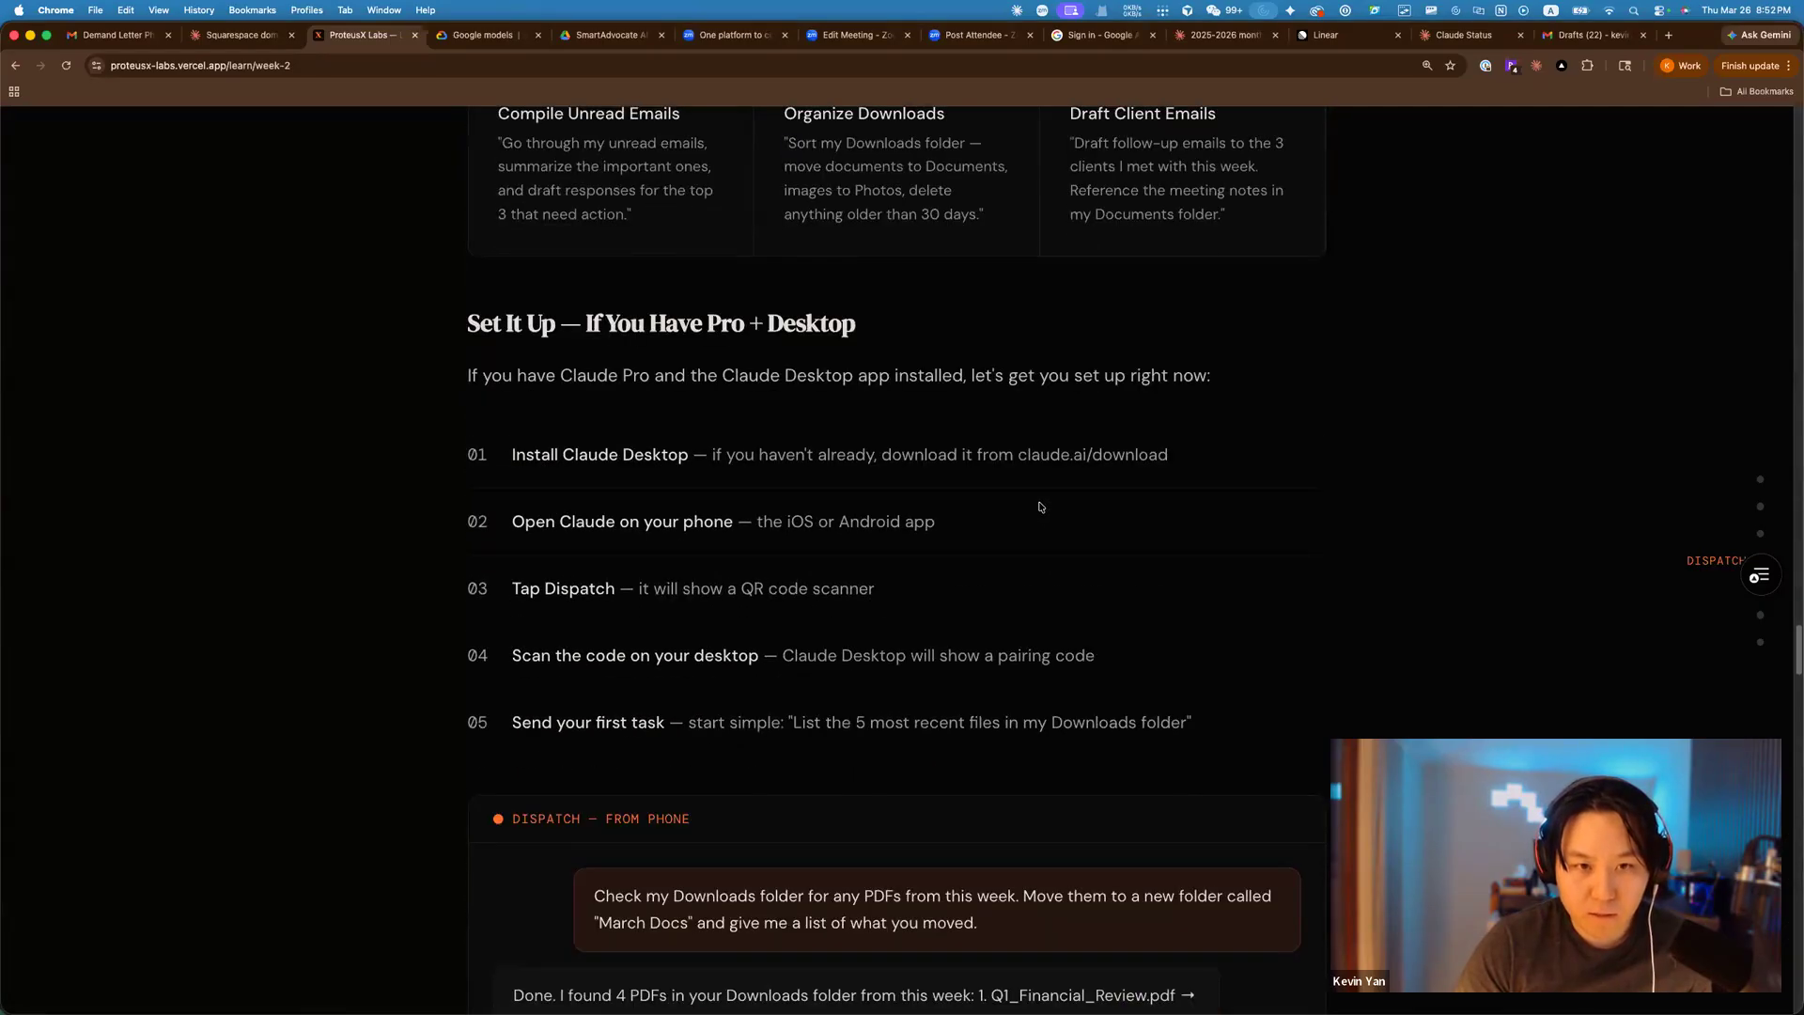
scroll(1040, 507, "down", 1)
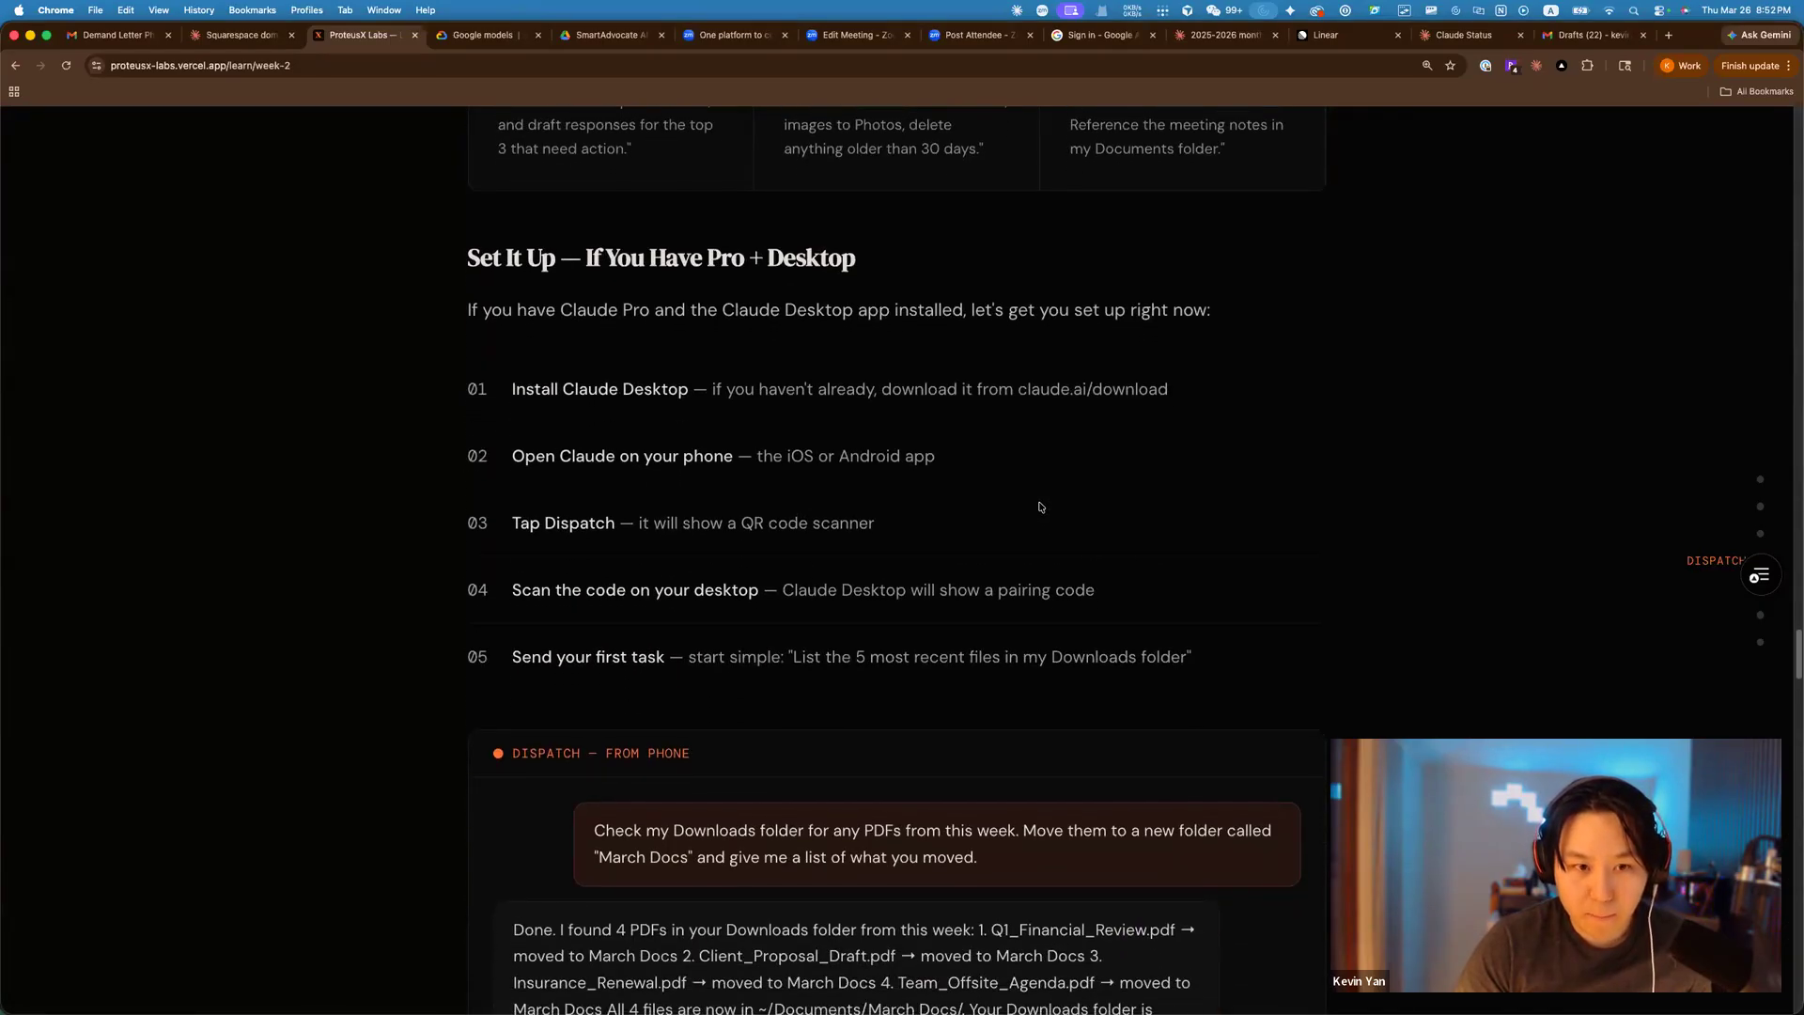
scroll(1040, 508, "down", 10)
scroll(1031, 496, "down", 3)
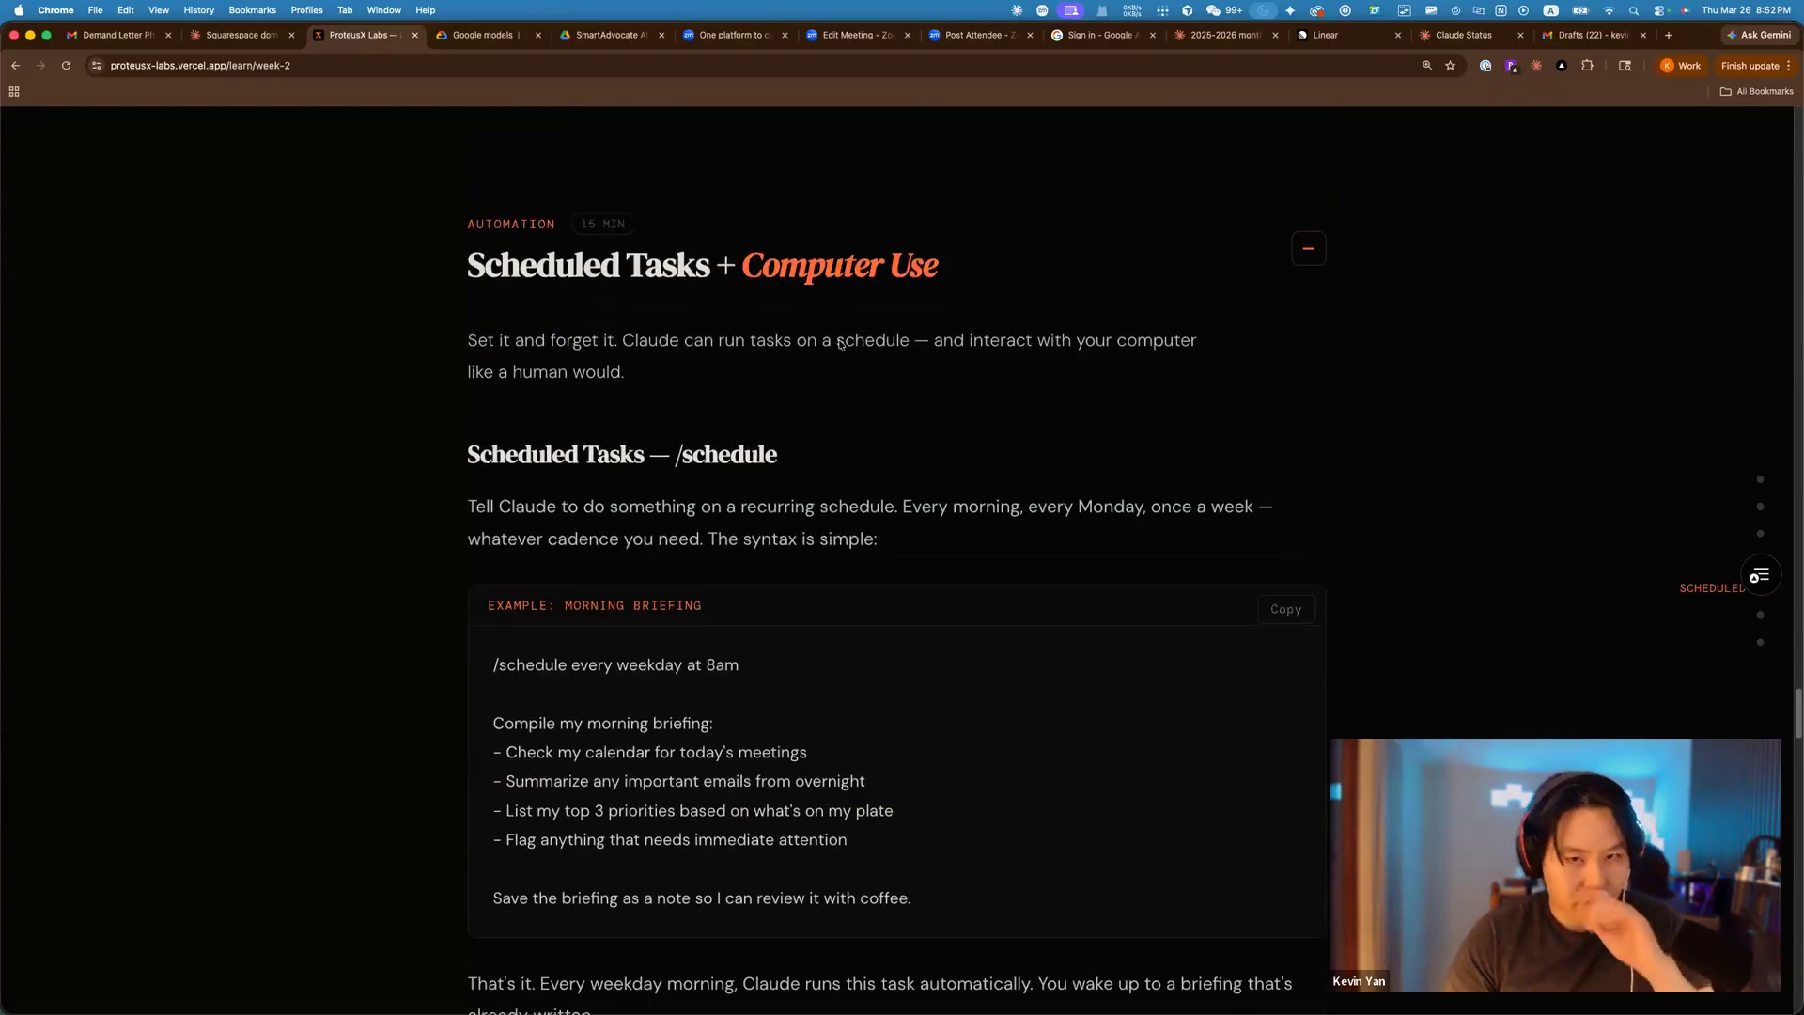
scroll(344, 397, "down", 1)
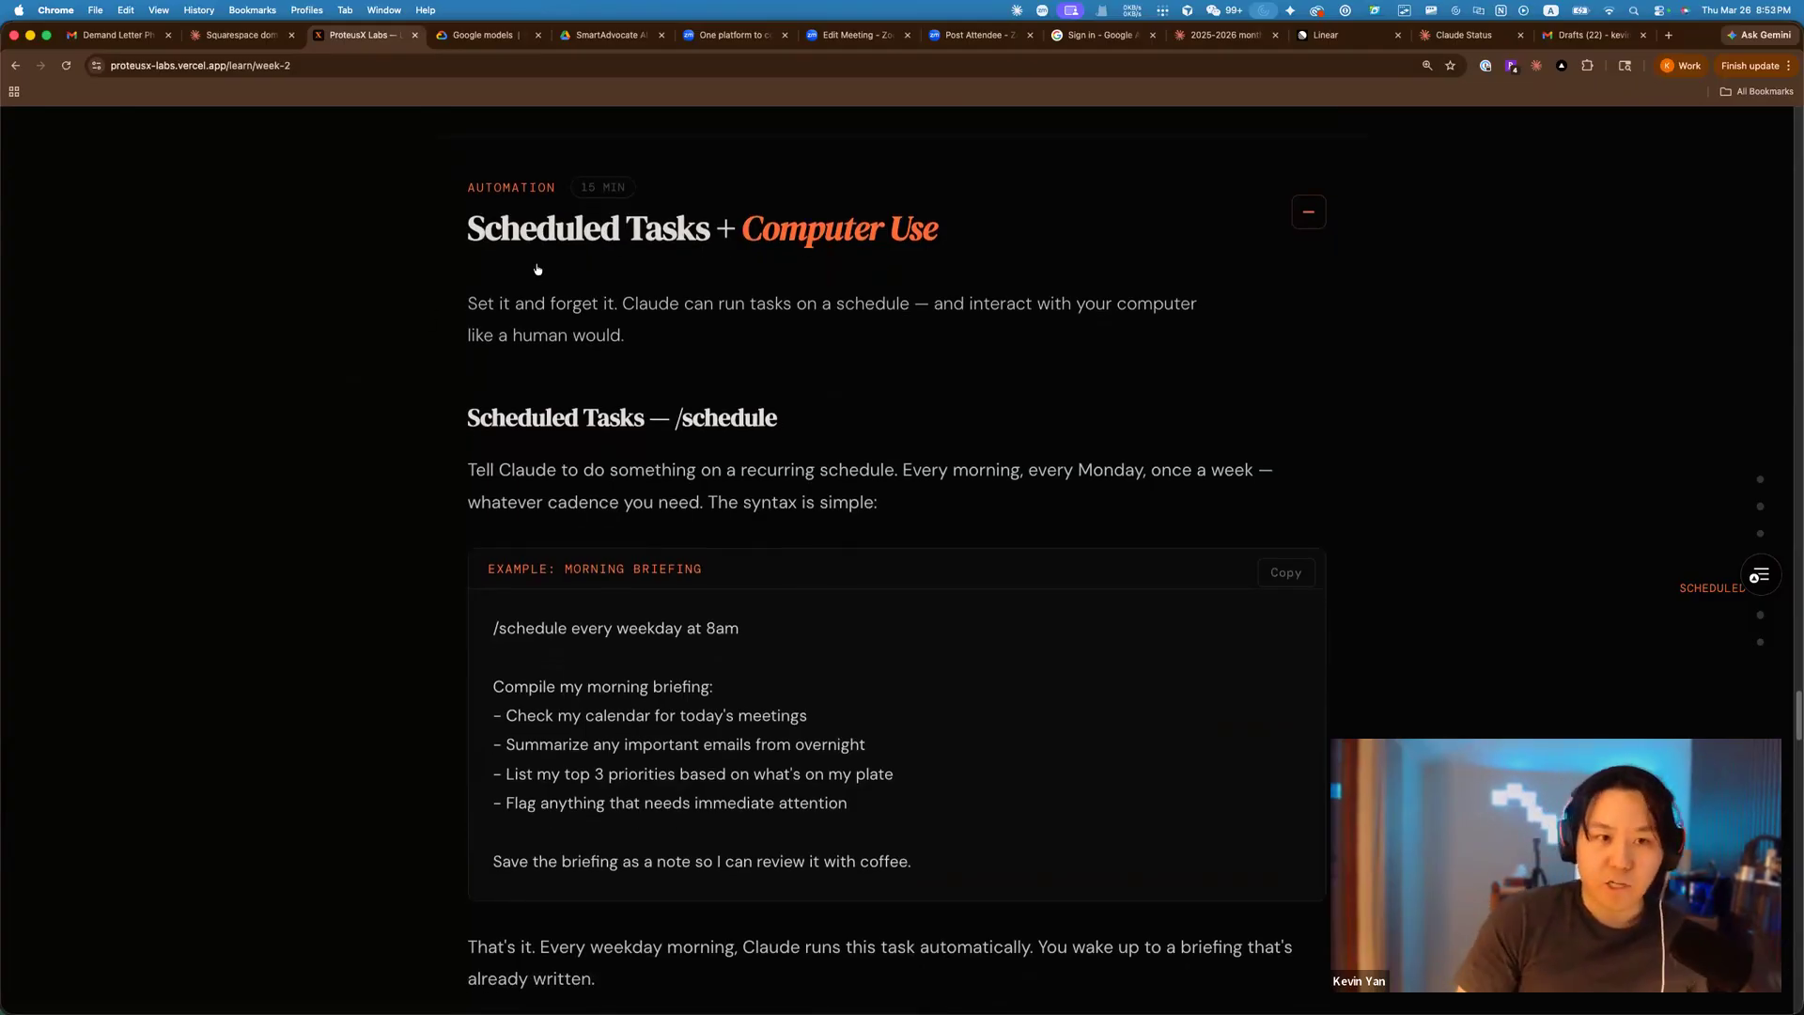
key("super+Tab")
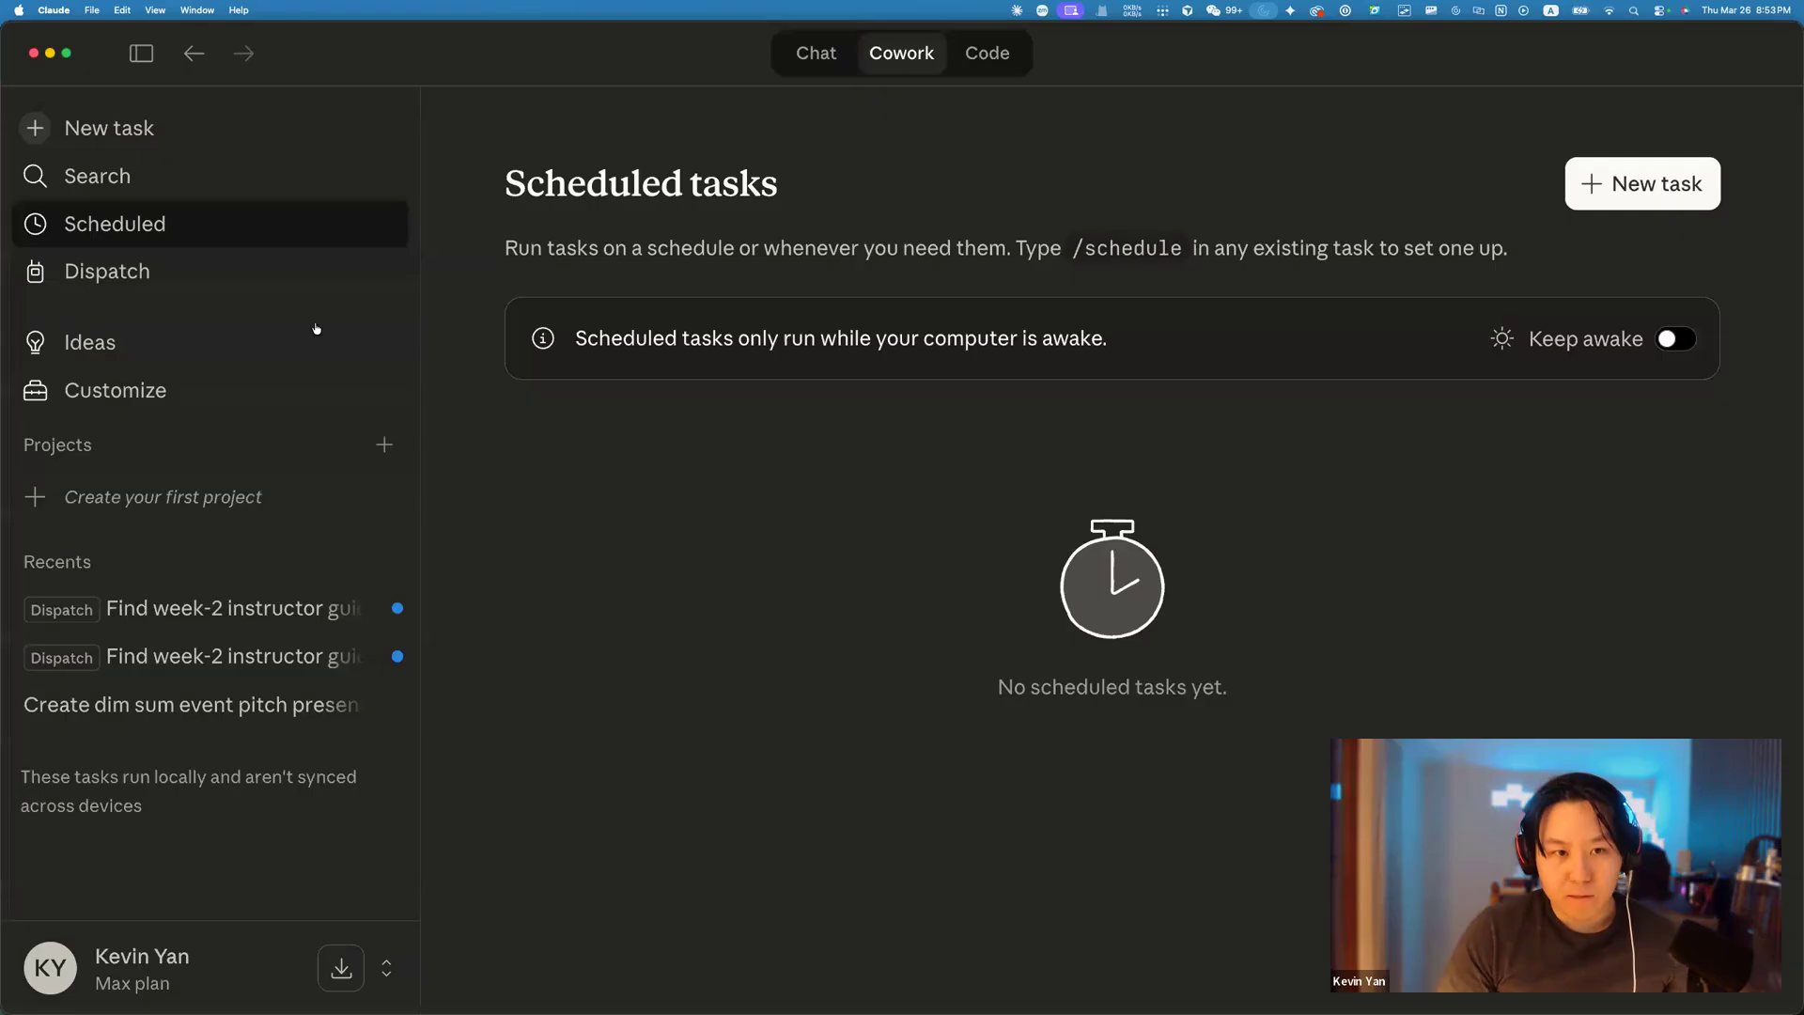
Switch from Claude's empty Scheduled tasks page back to the Chrome Scheduled Tasks lesson.
key("super+Tab")
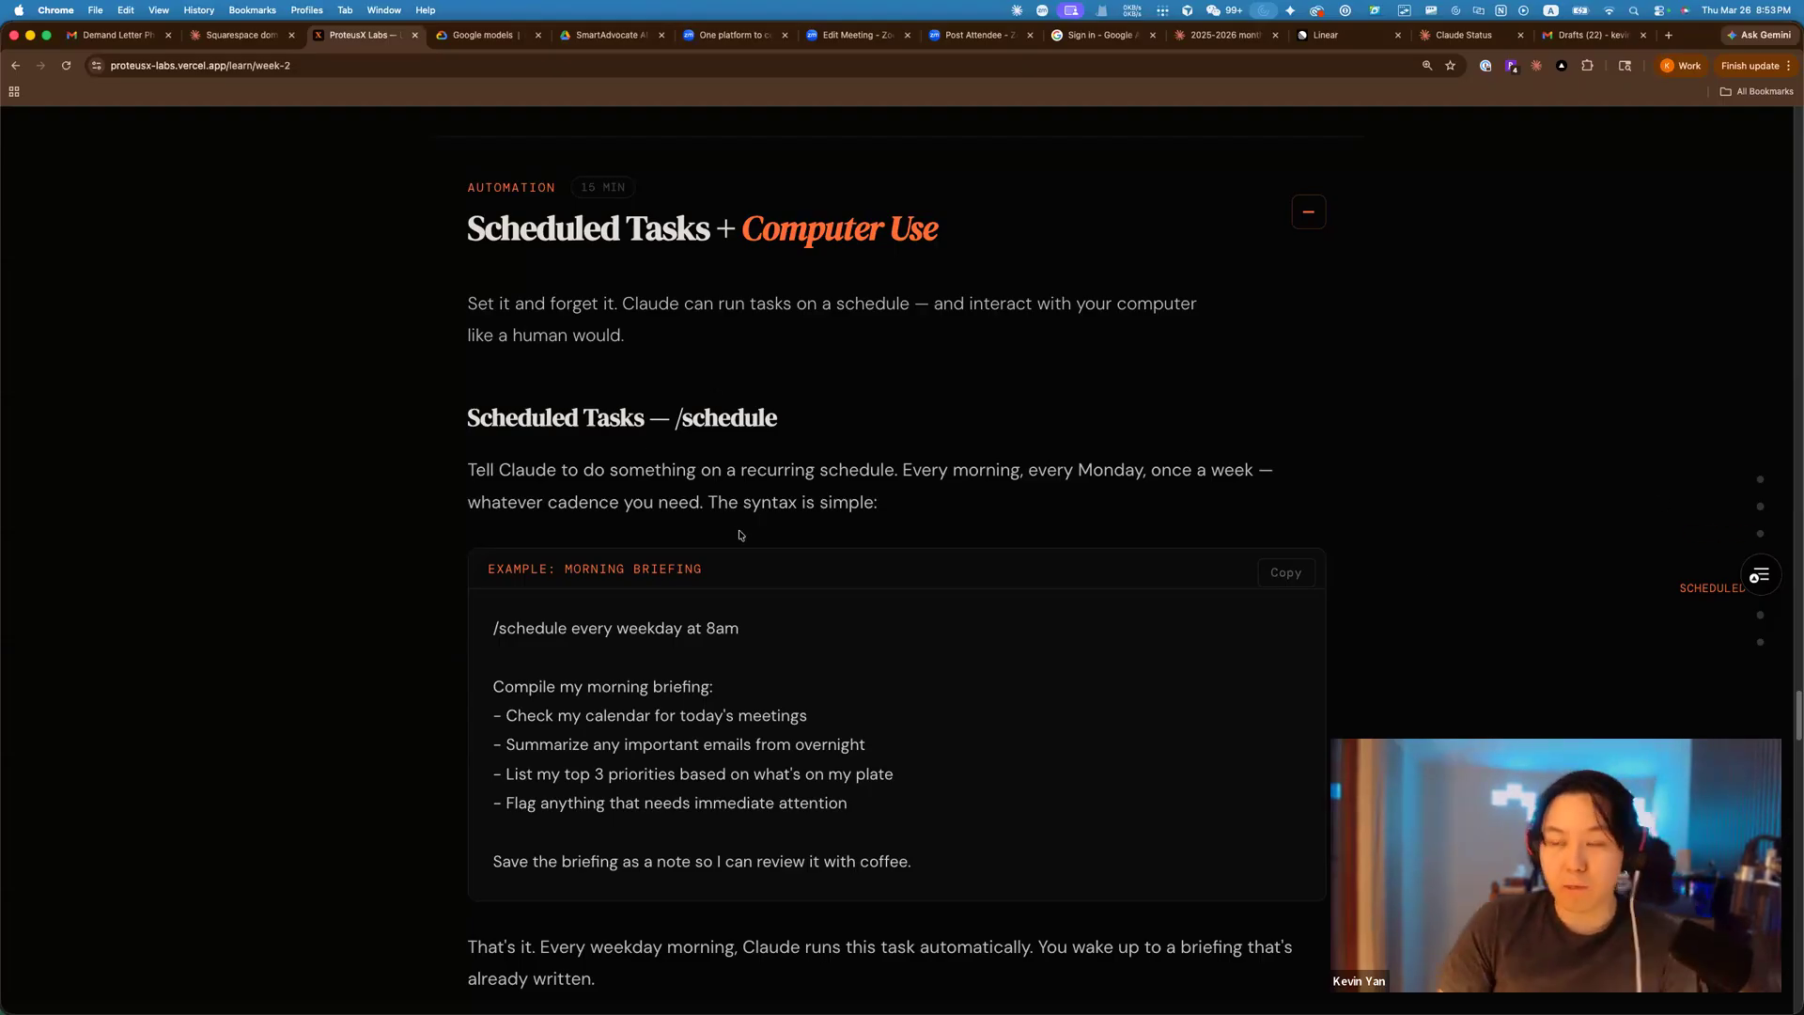
Scroll the week-2 lesson past the Computer Use demo down to The Full Loop section.
scroll(798, 531, "down", 1)
scroll(1405, 515, "down", 2)
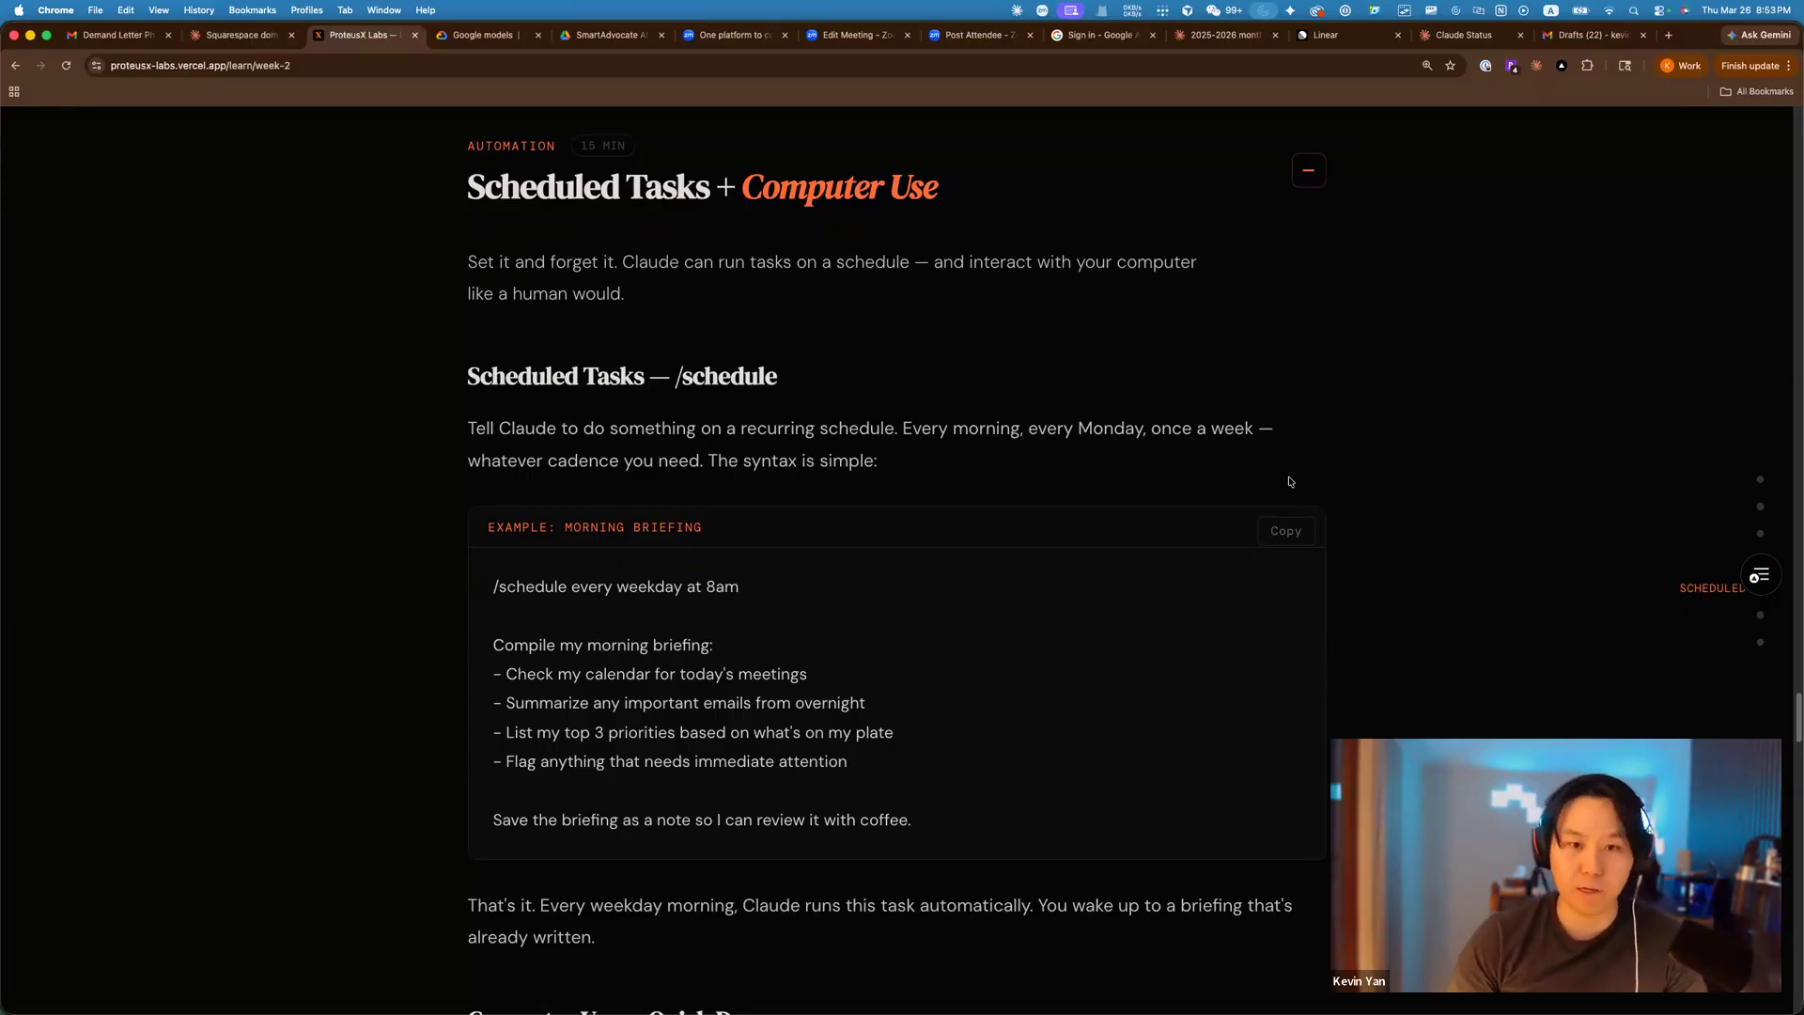
scroll(1324, 448, "down", 3)
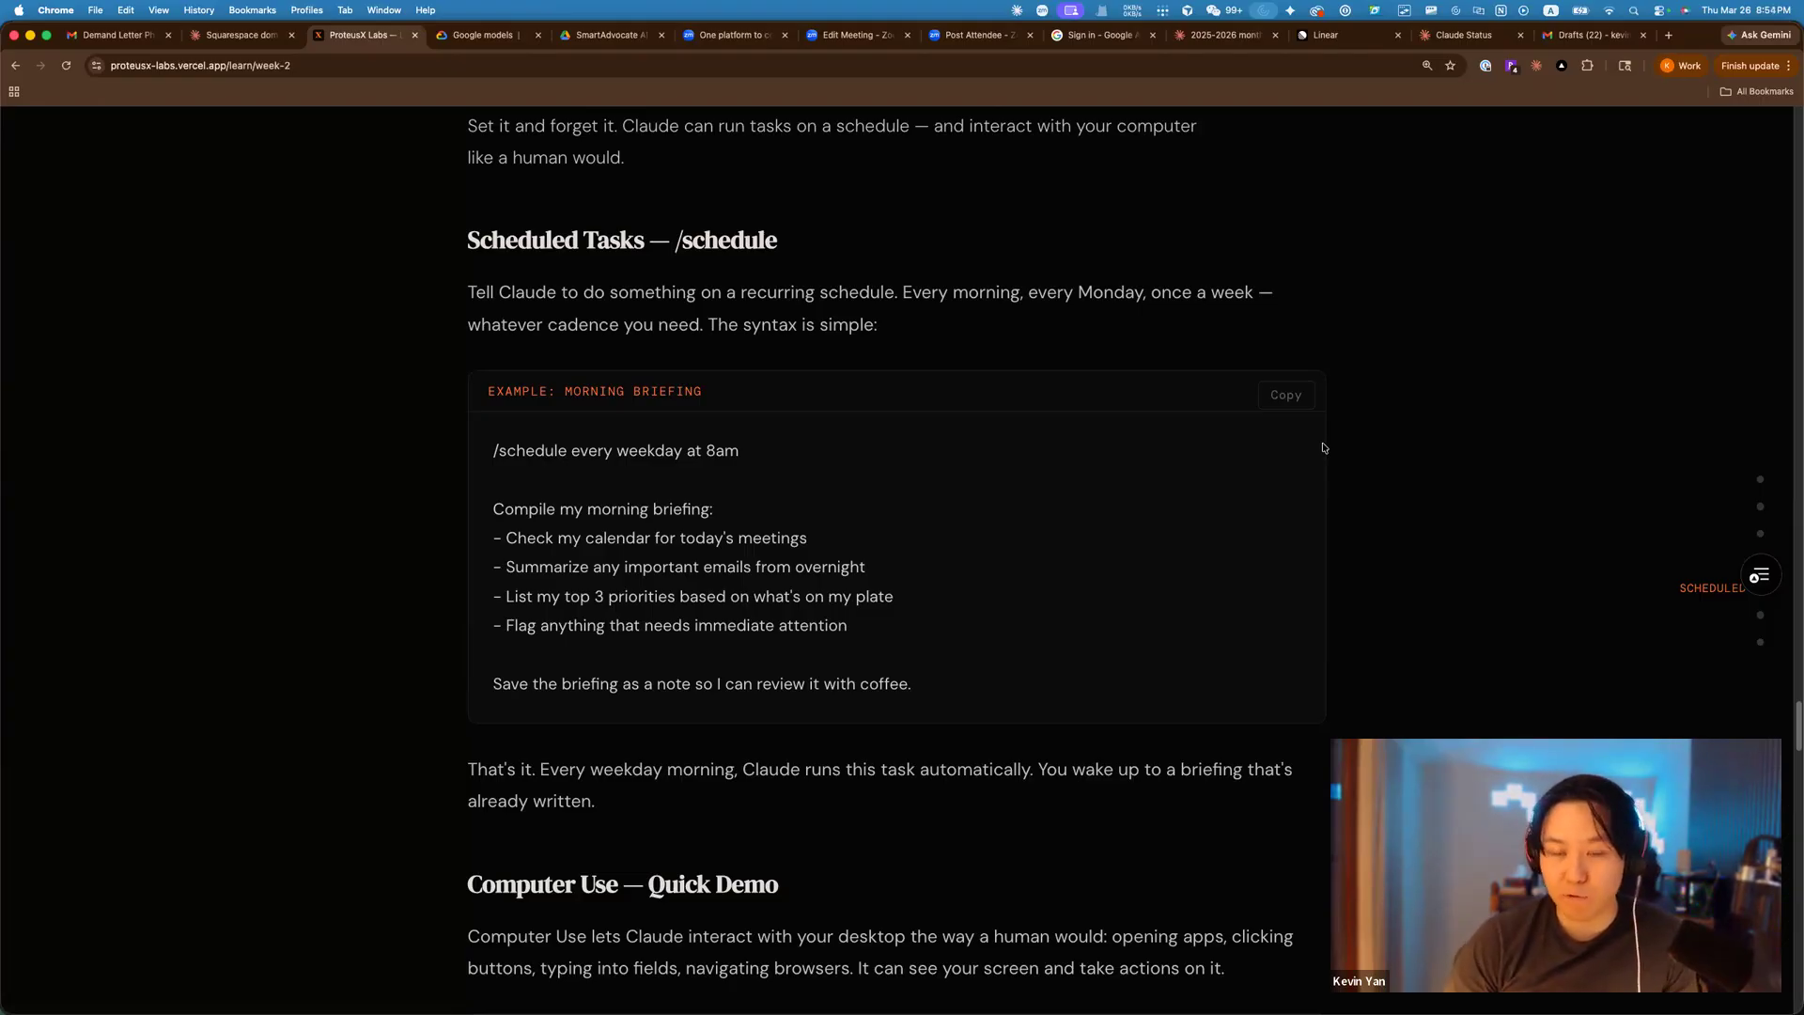
scroll(1362, 441, "down", 1)
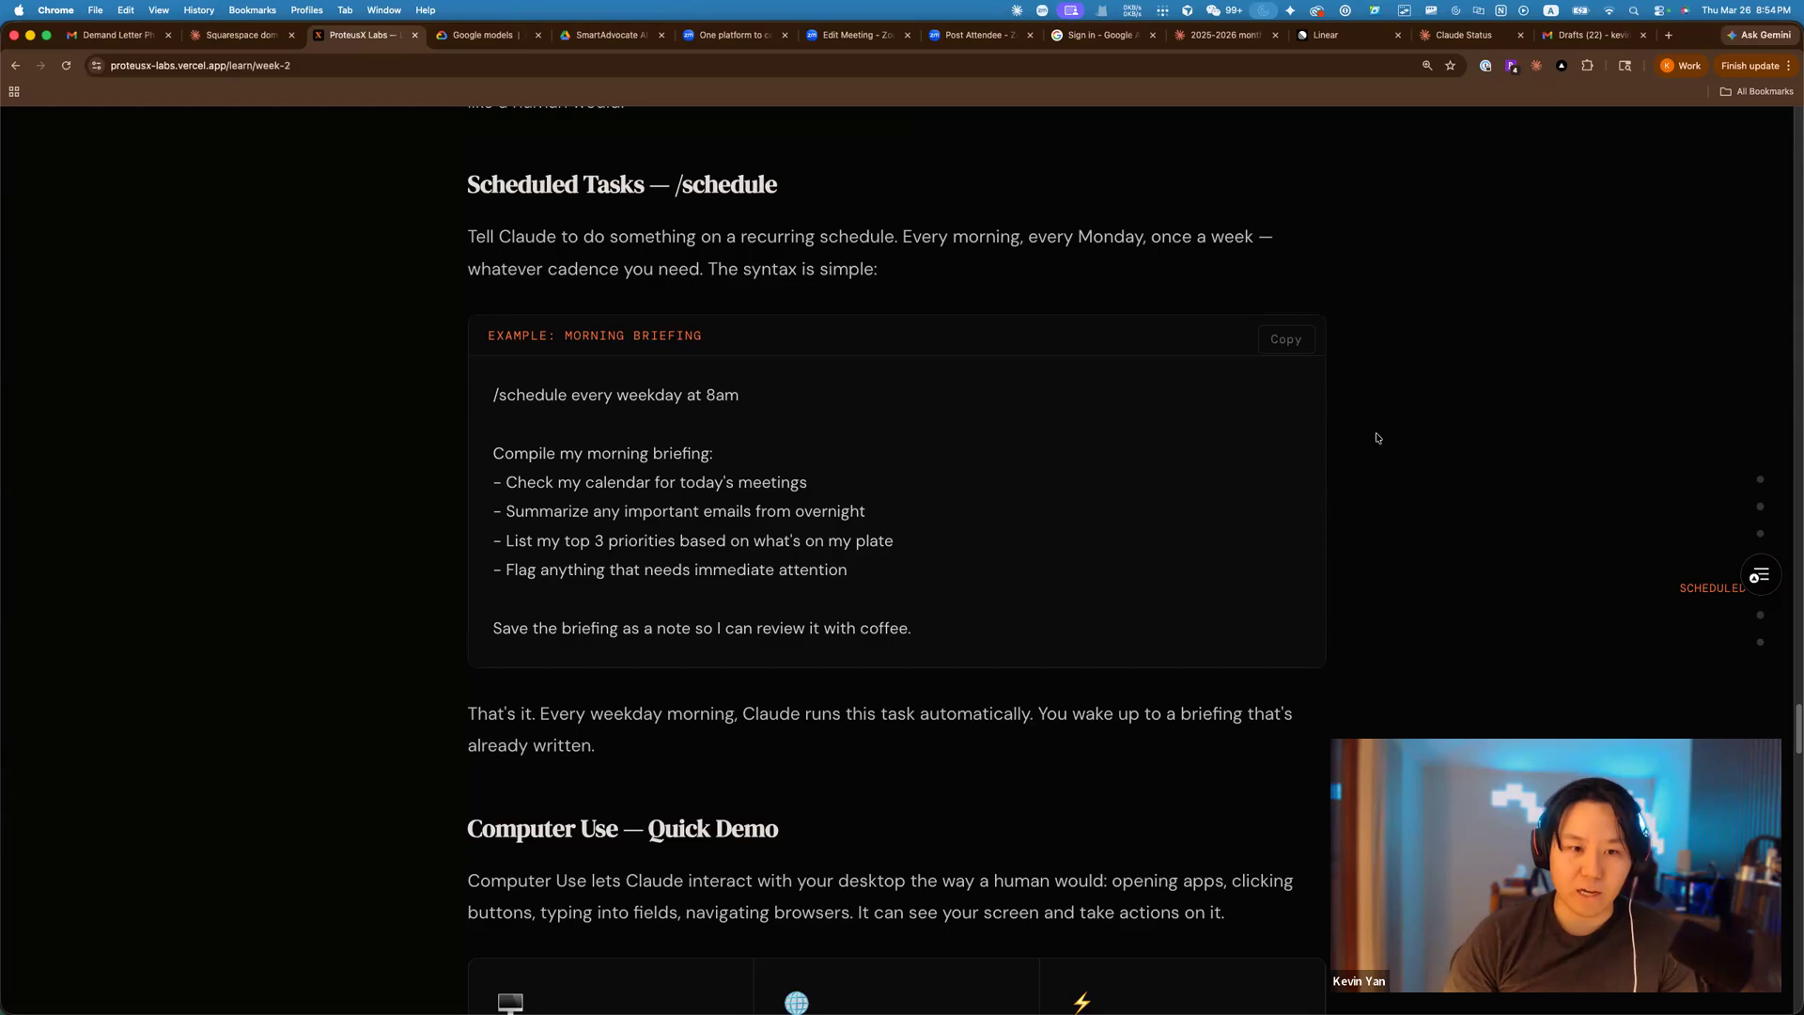
scroll(1334, 362, "down", 3)
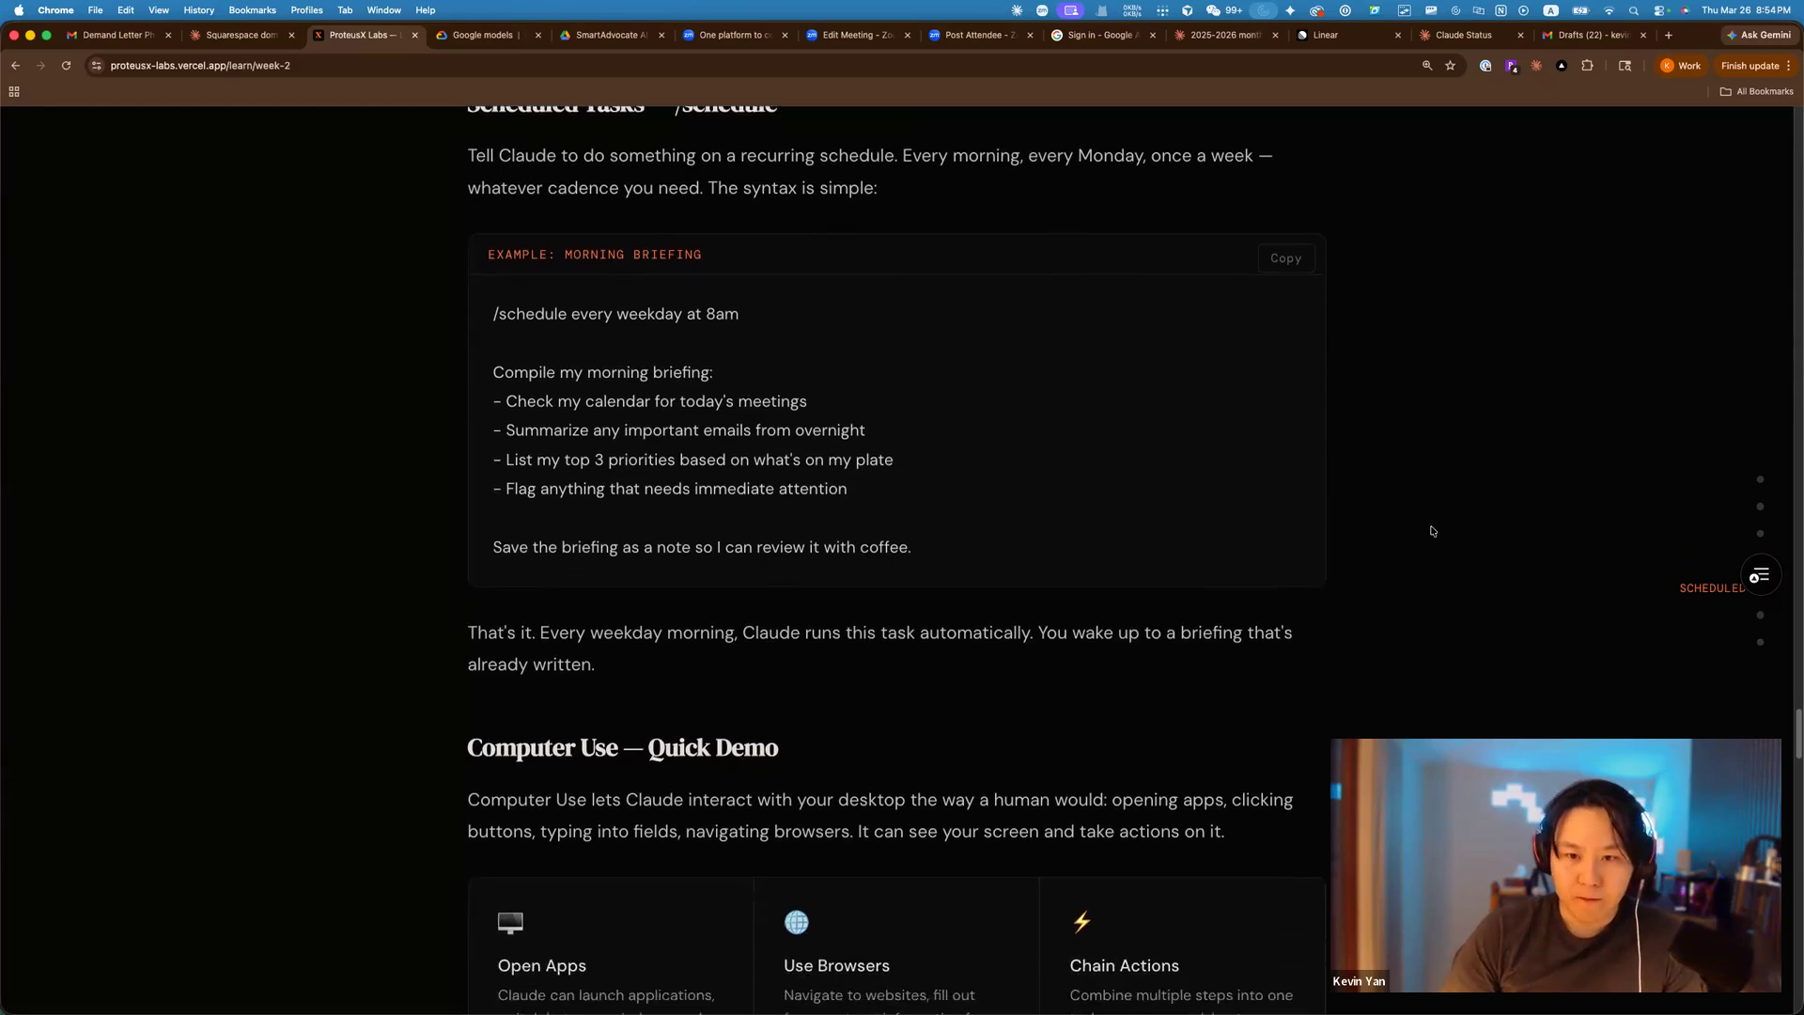
scroll(1206, 576, "down", 3)
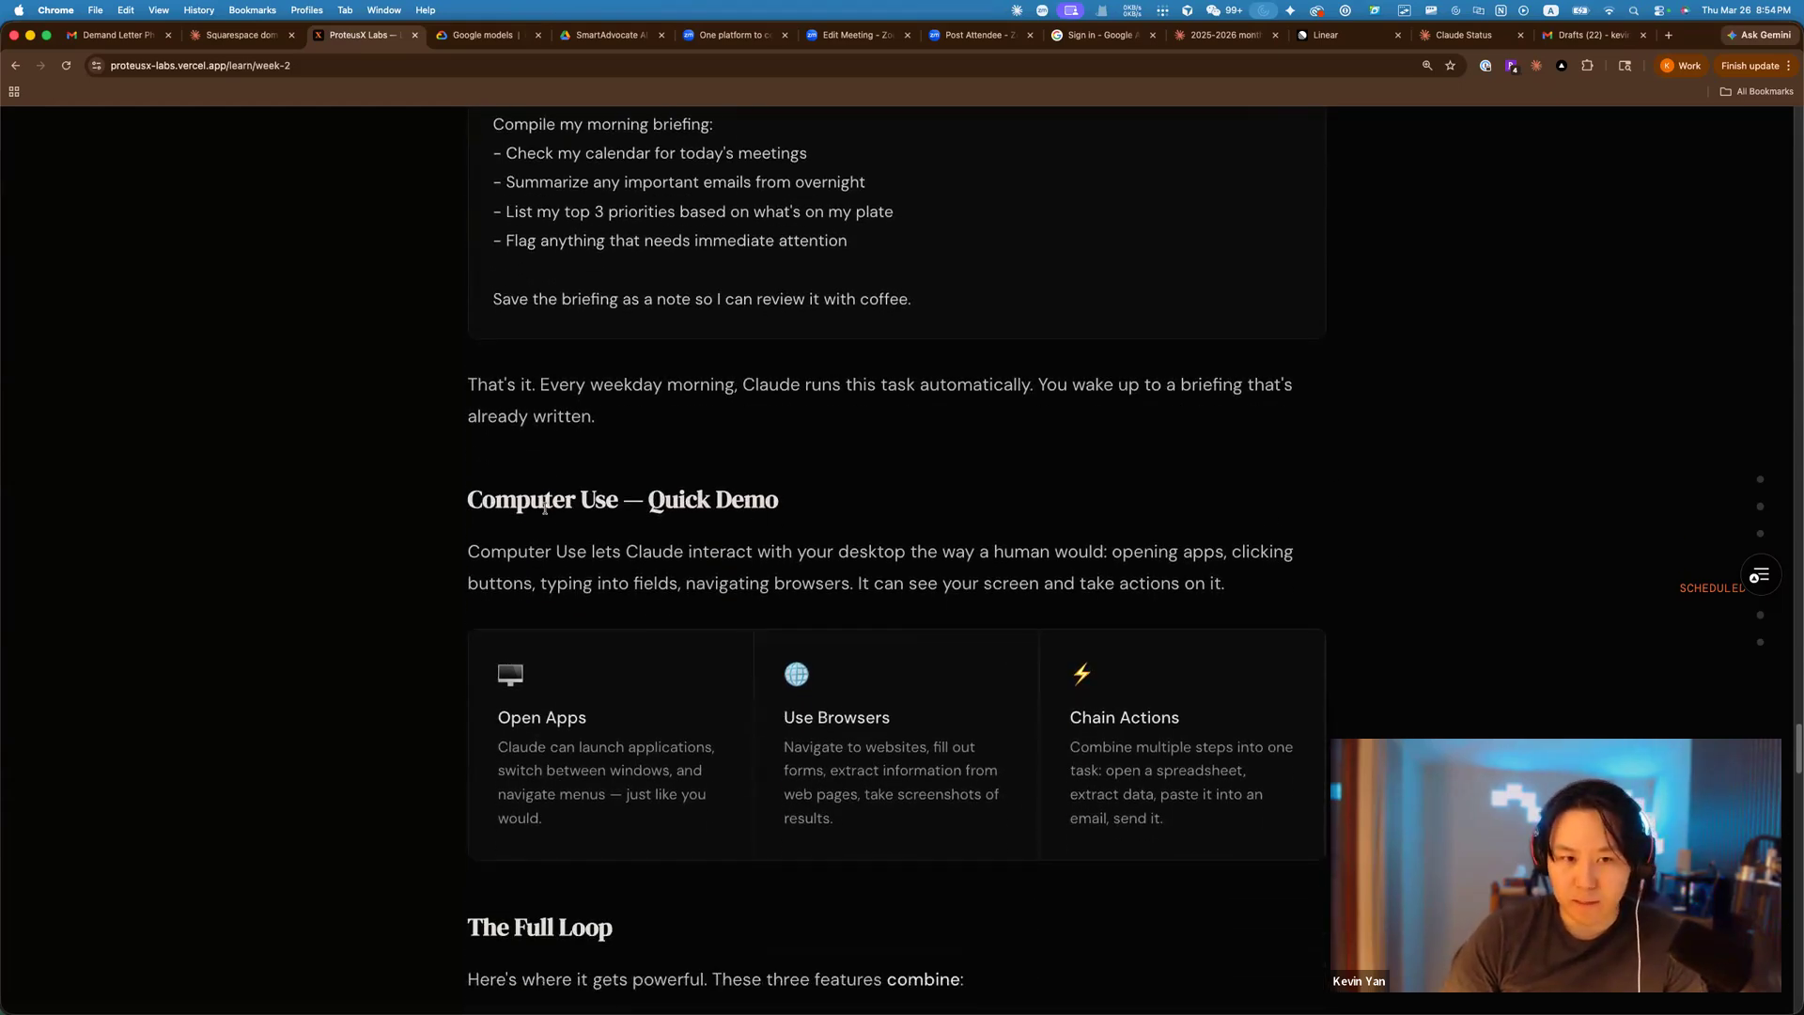
scroll(1356, 599, "down", 1)
scroll(1357, 599, "down", 1)
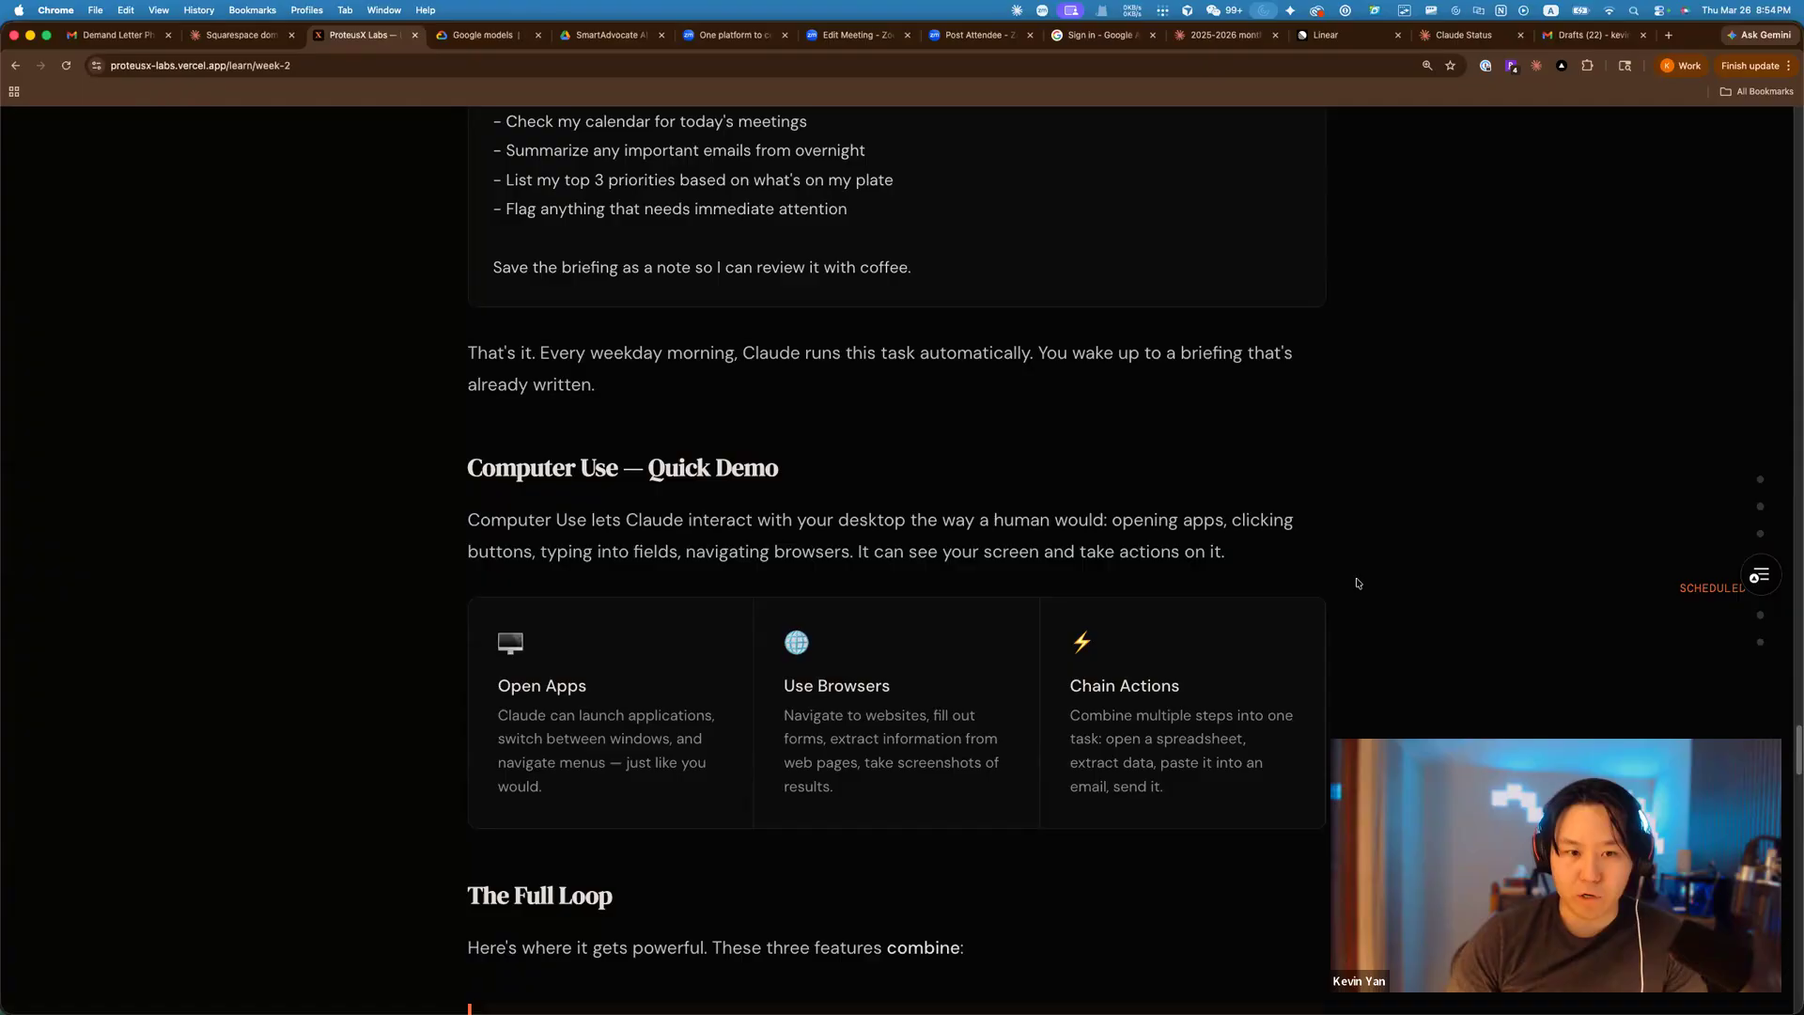
scroll(1372, 587, "down", 1)
scroll(1377, 585, "down", 5)
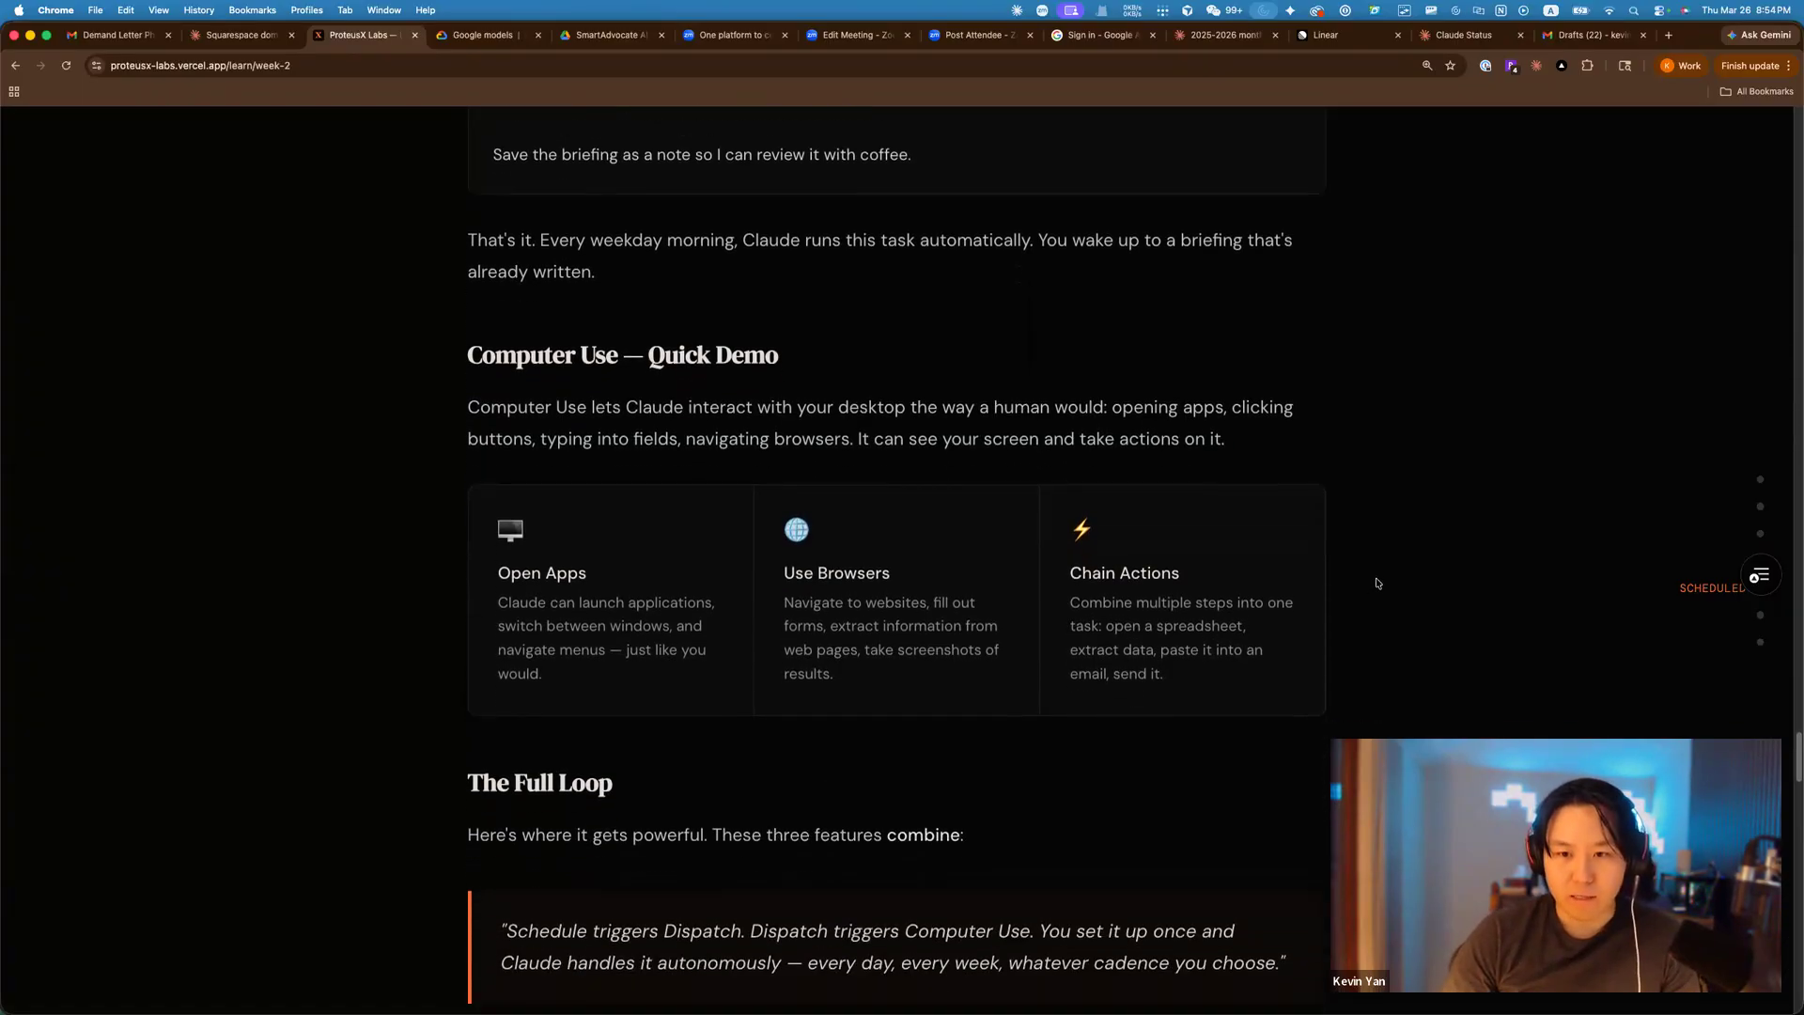
scroll(1263, 545, "down", 4)
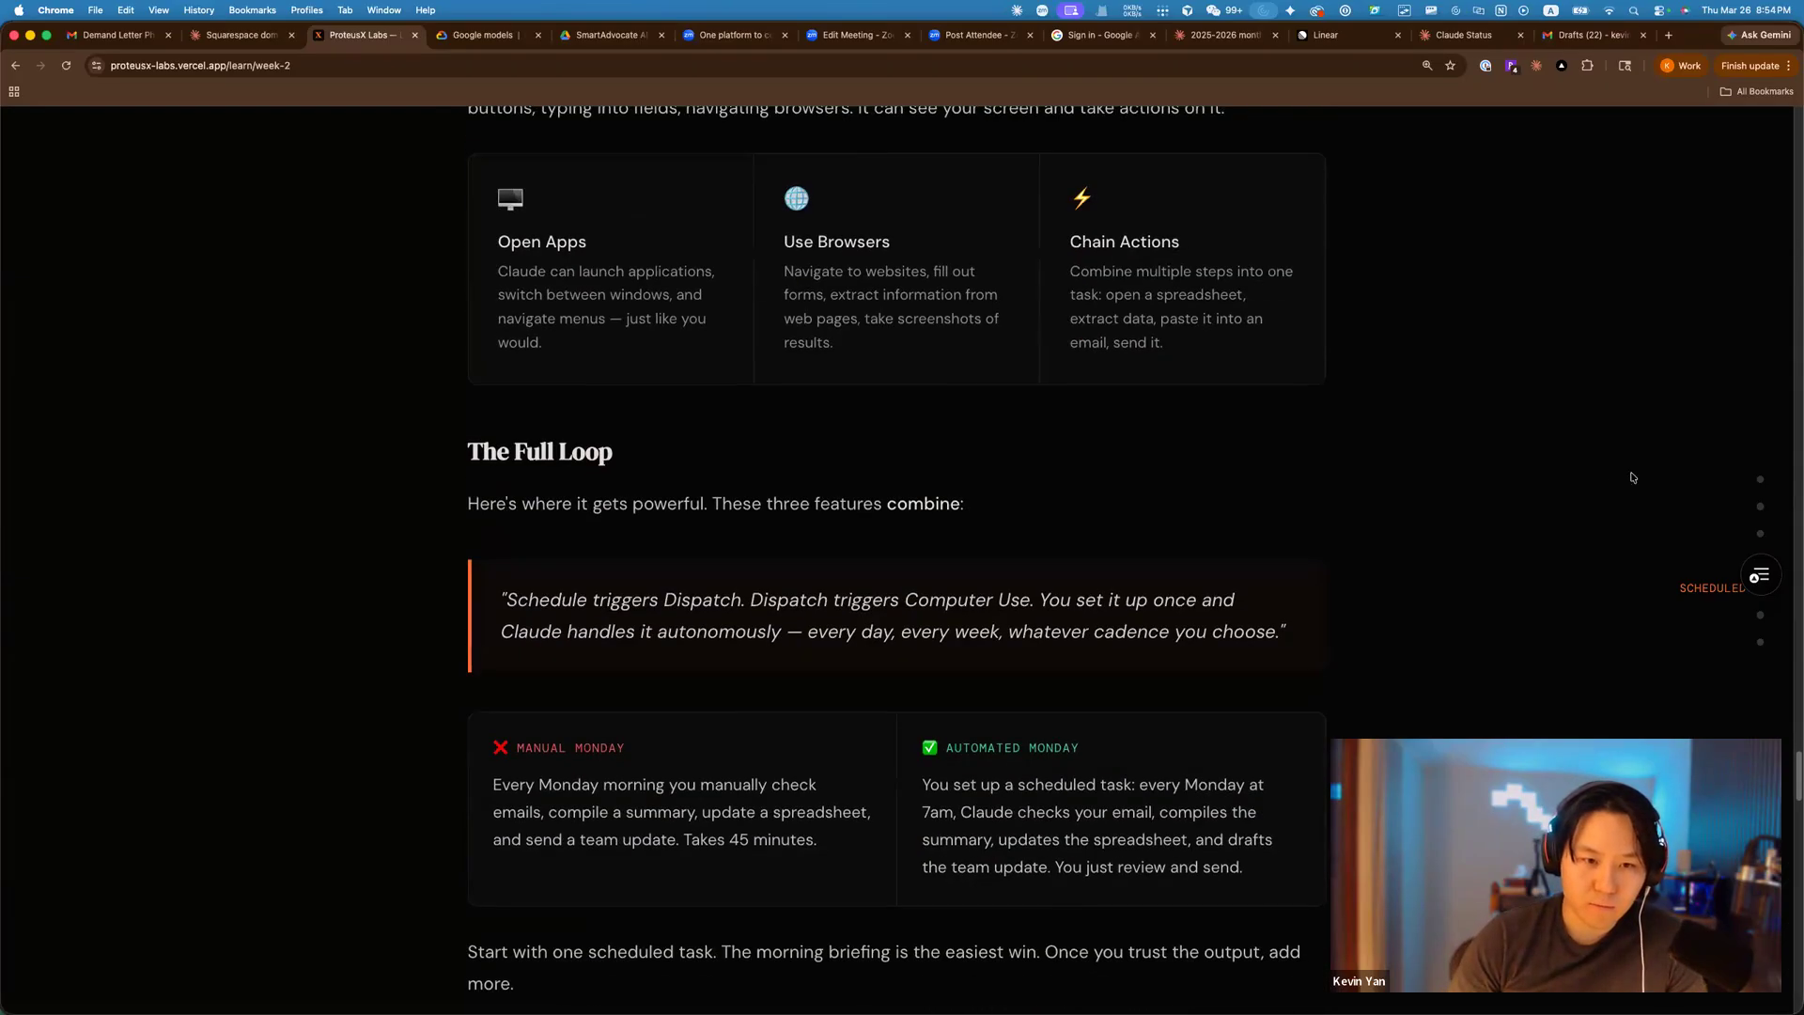
scroll(1325, 536, "down", 3)
scroll(1391, 527, "down", 4)
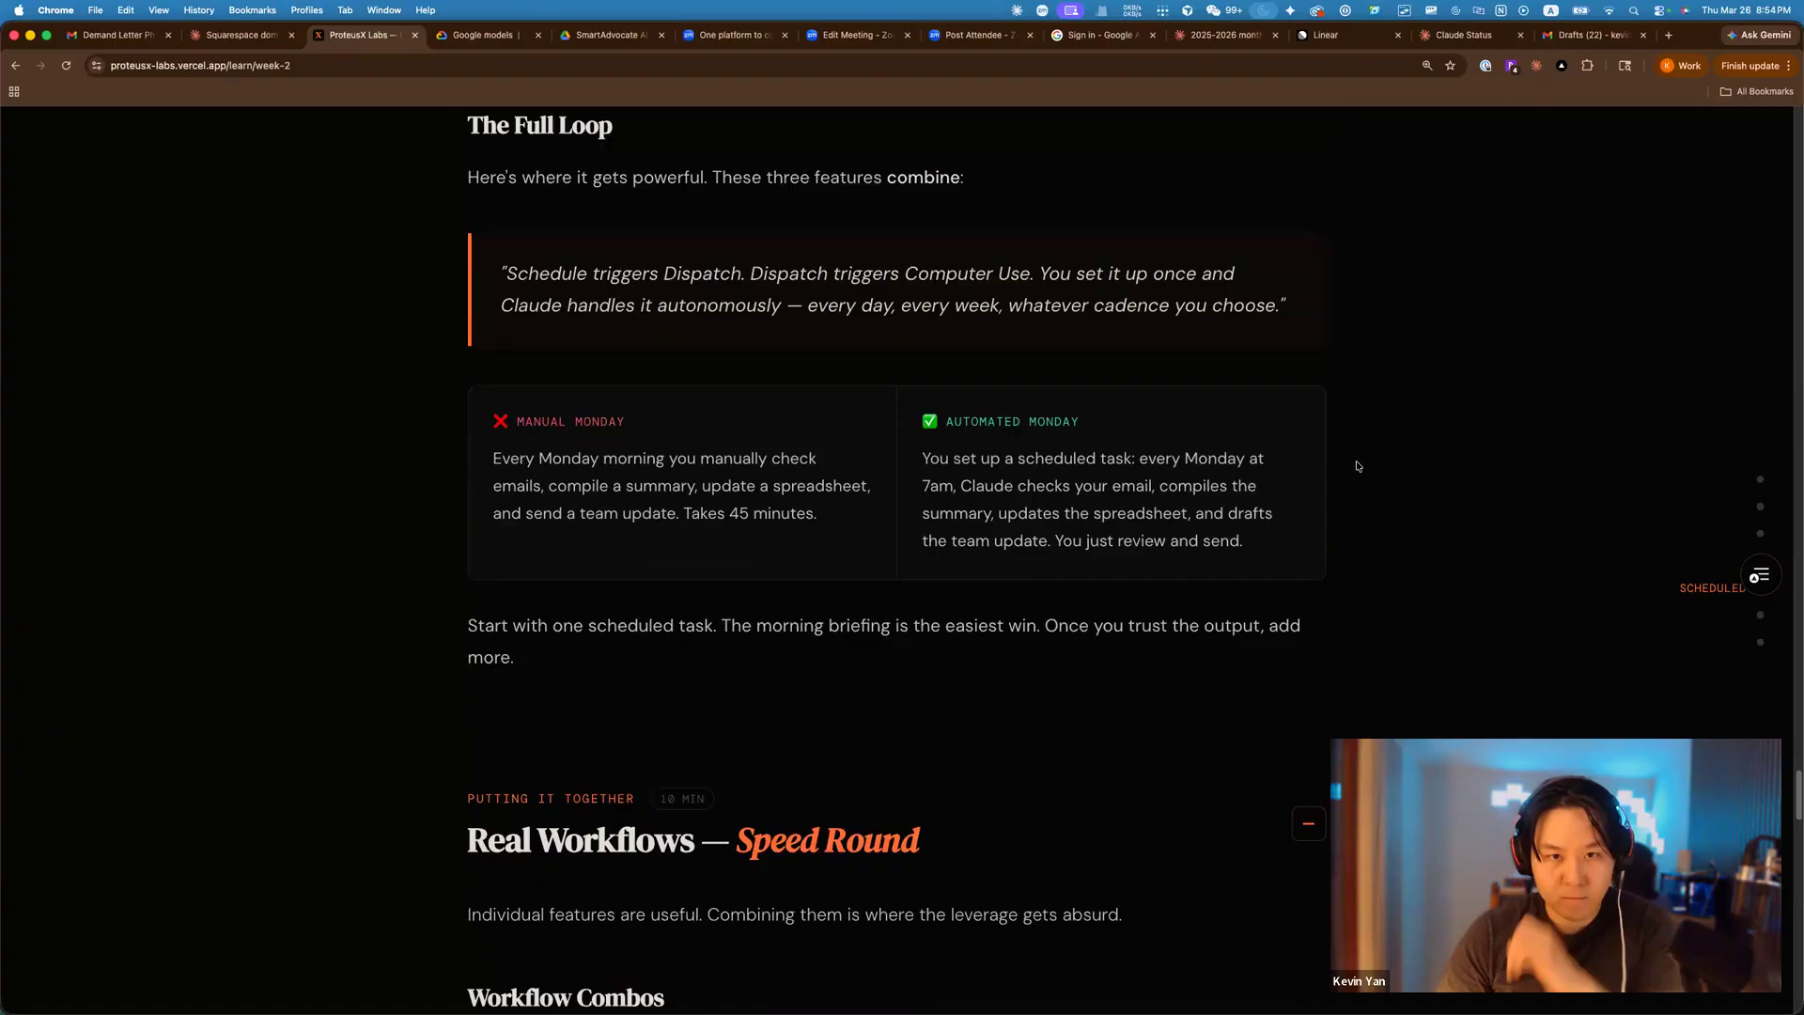
scroll(1353, 441, "down", 2)
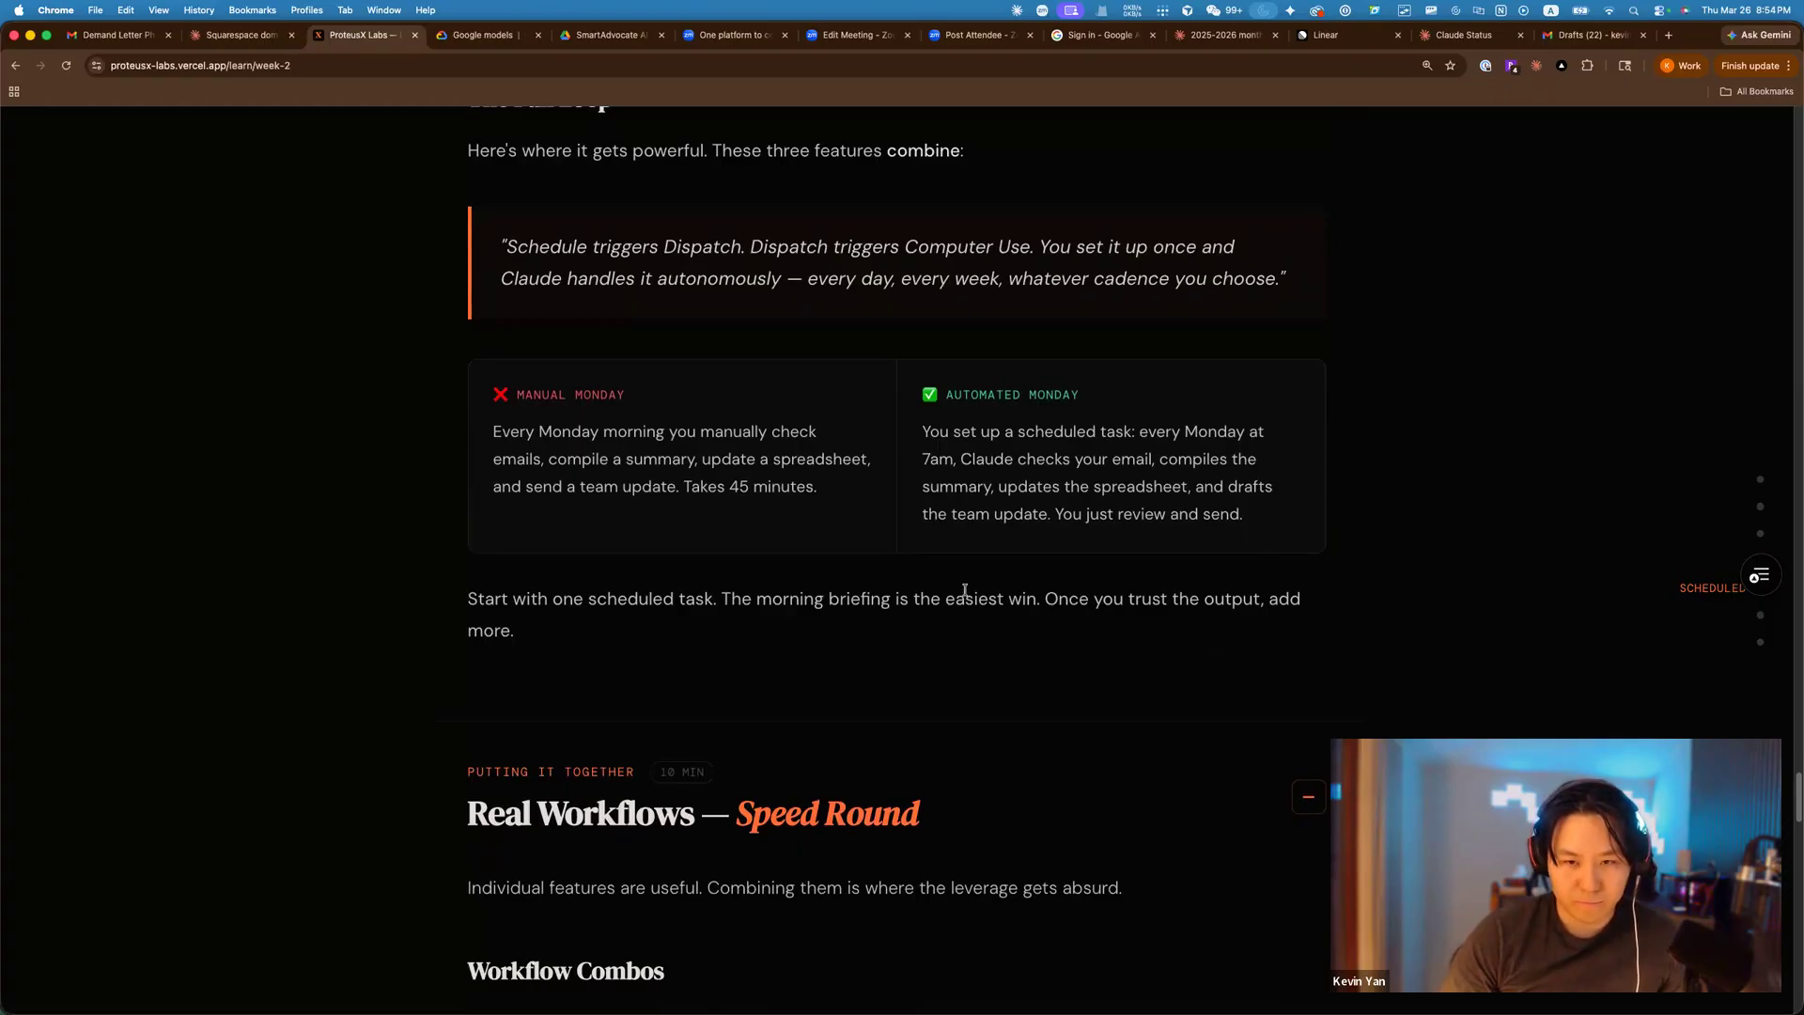
scroll(965, 590, "up", 3)
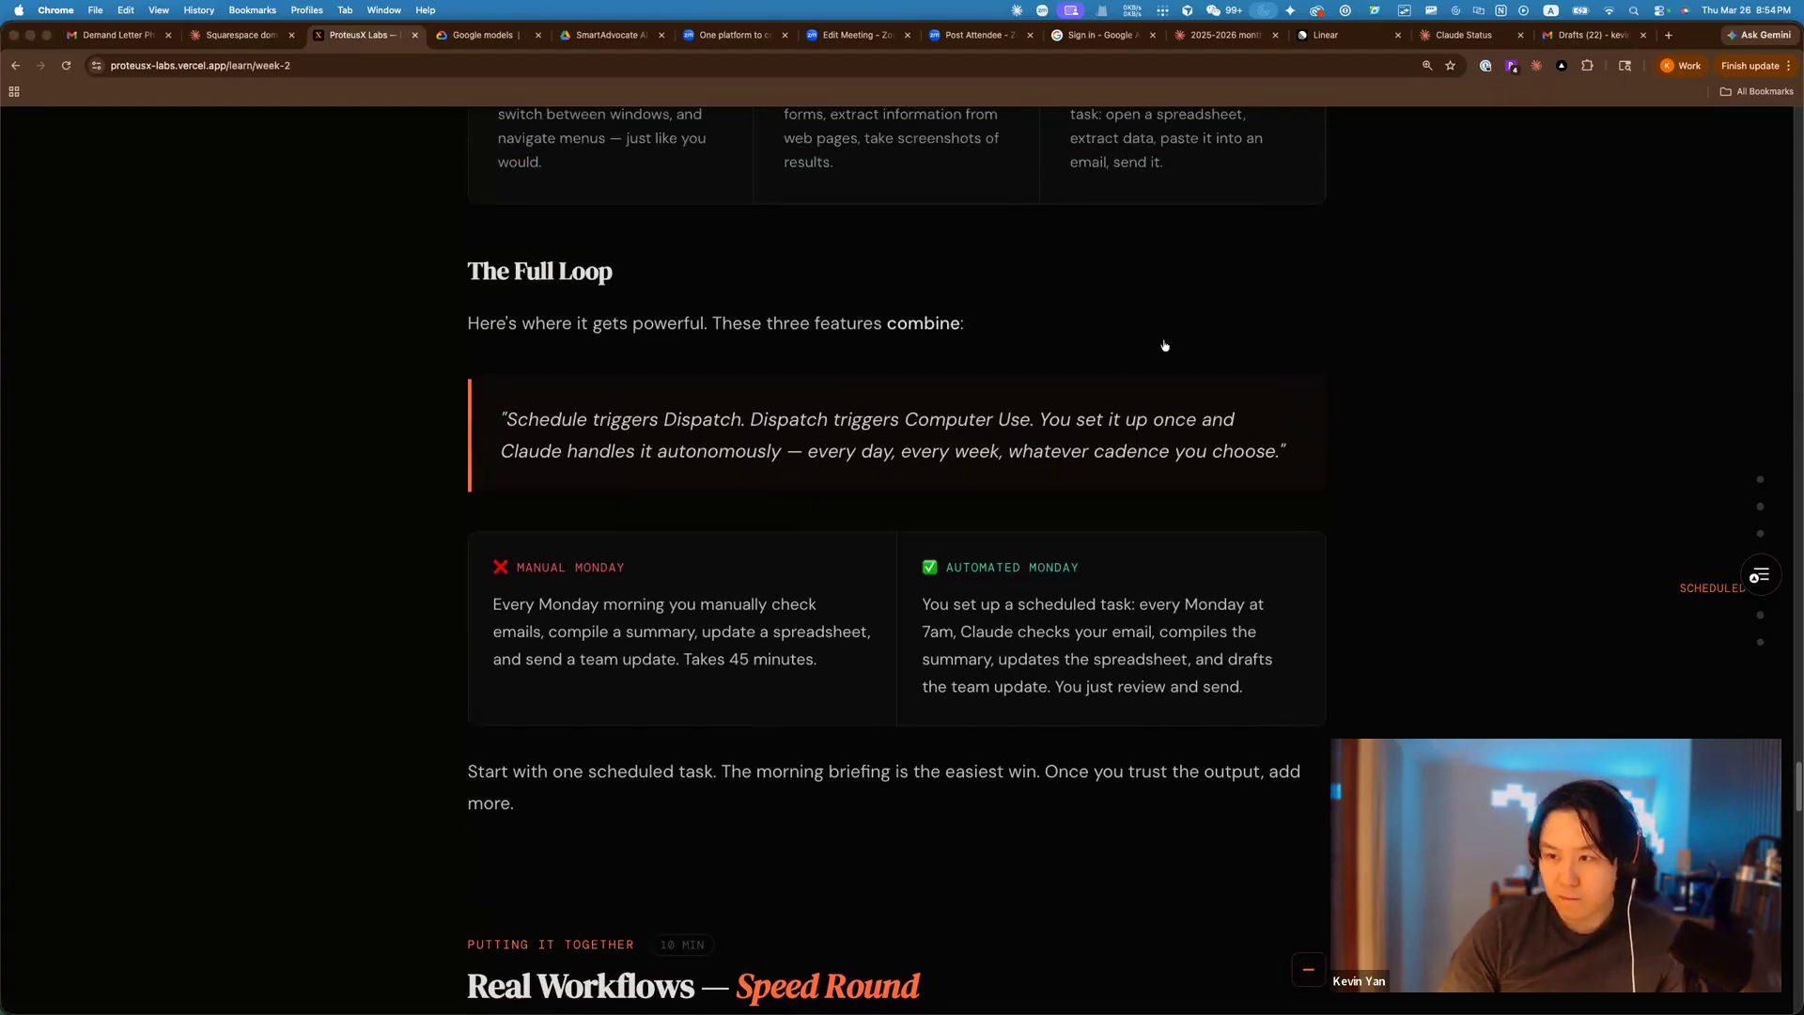
key("super+Tab")
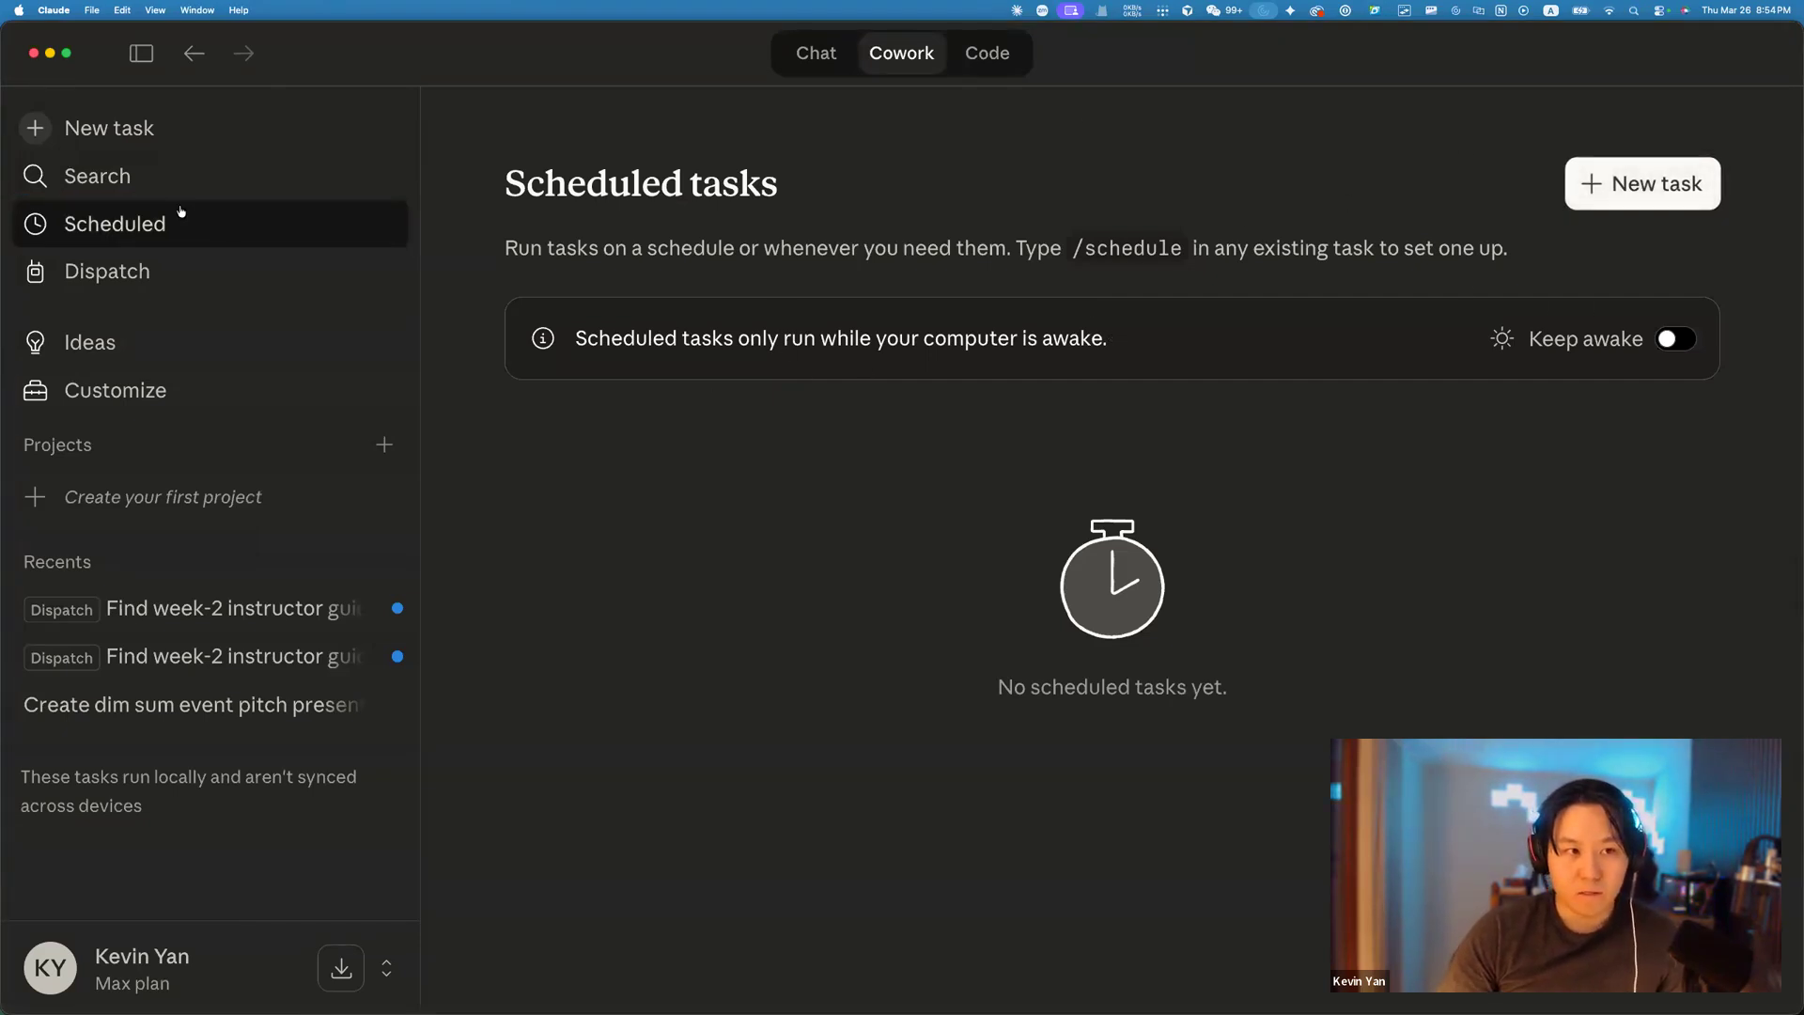
left_click(823, 56)
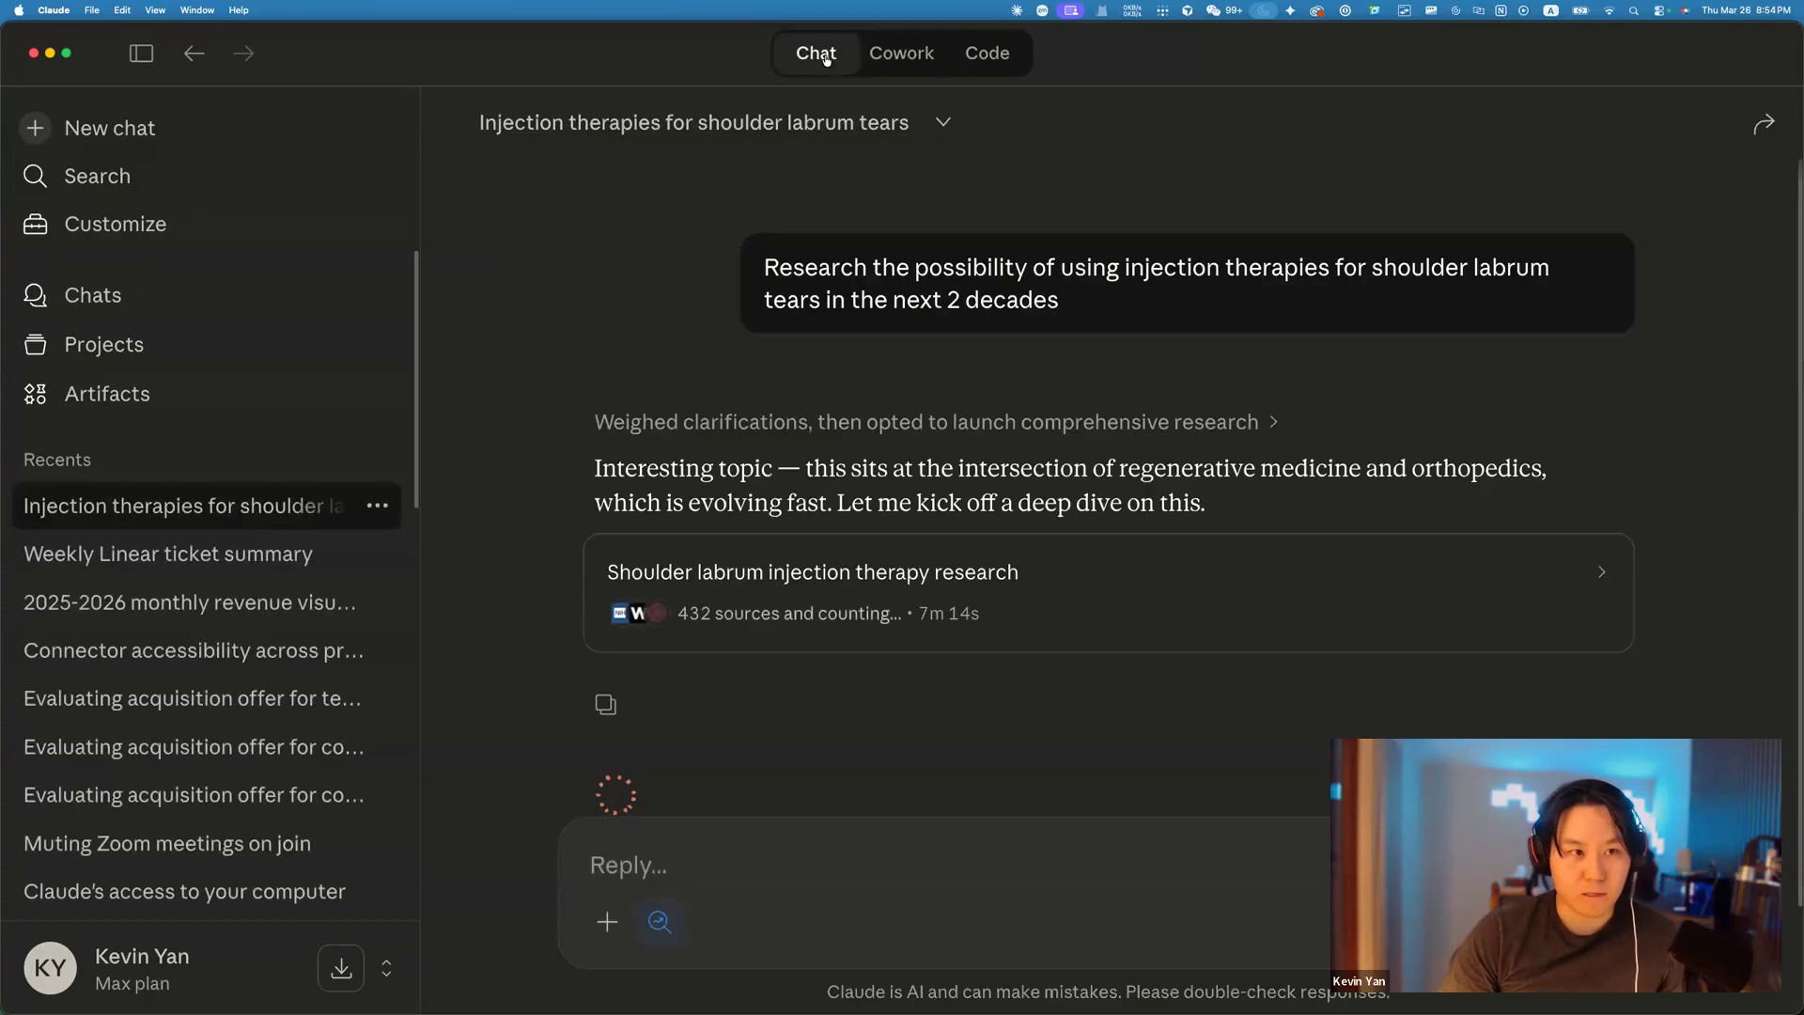
left_click(902, 54)
left_click(992, 54)
left_click(935, 54)
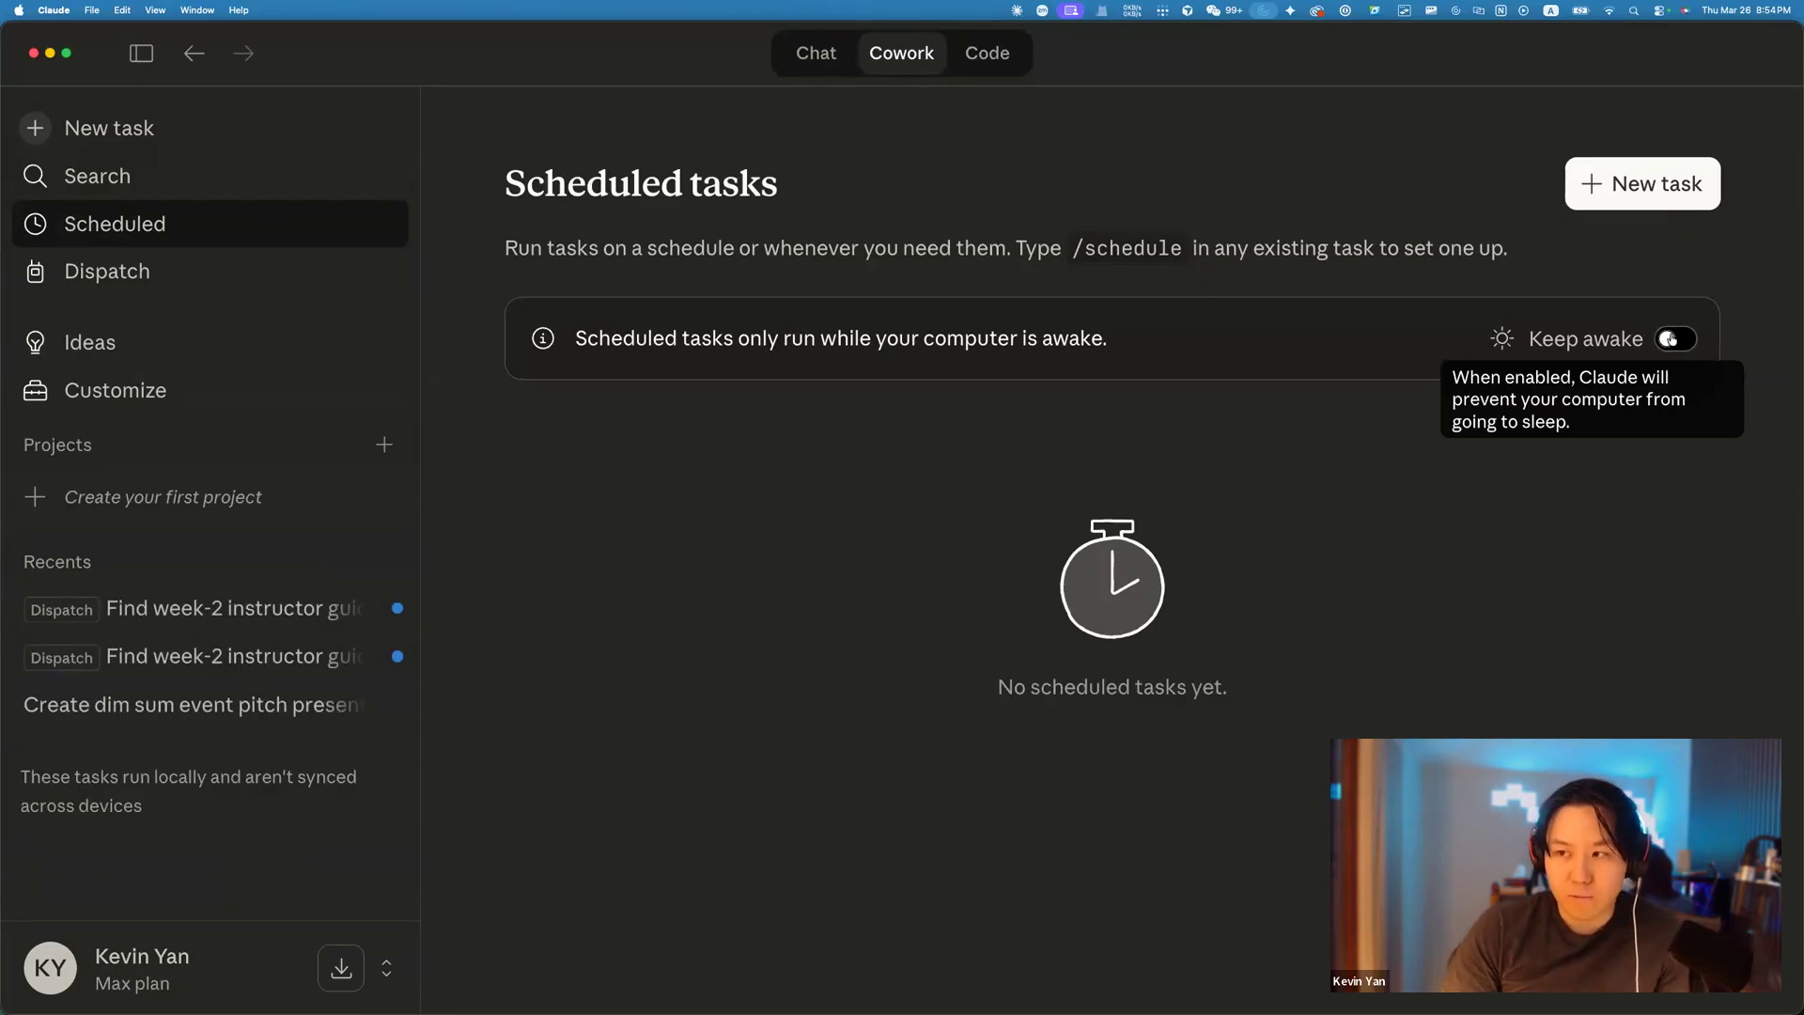
left_click(1669, 339)
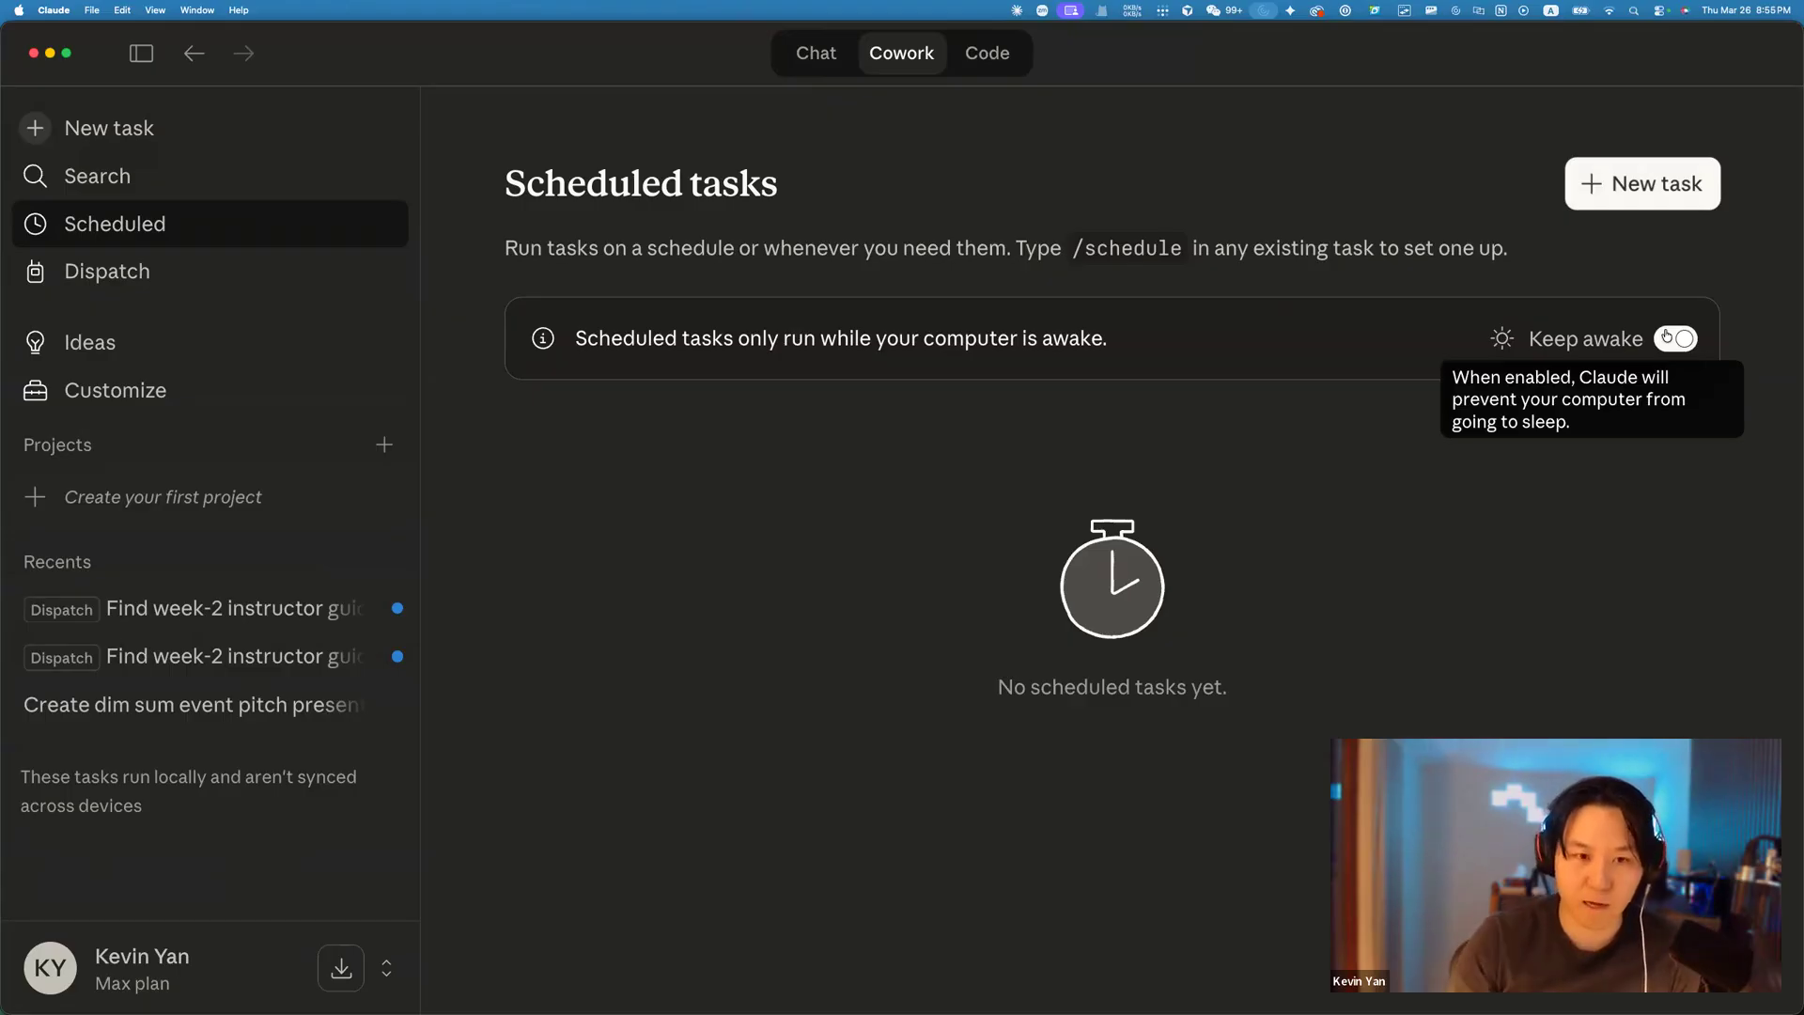
left_click(1684, 342)
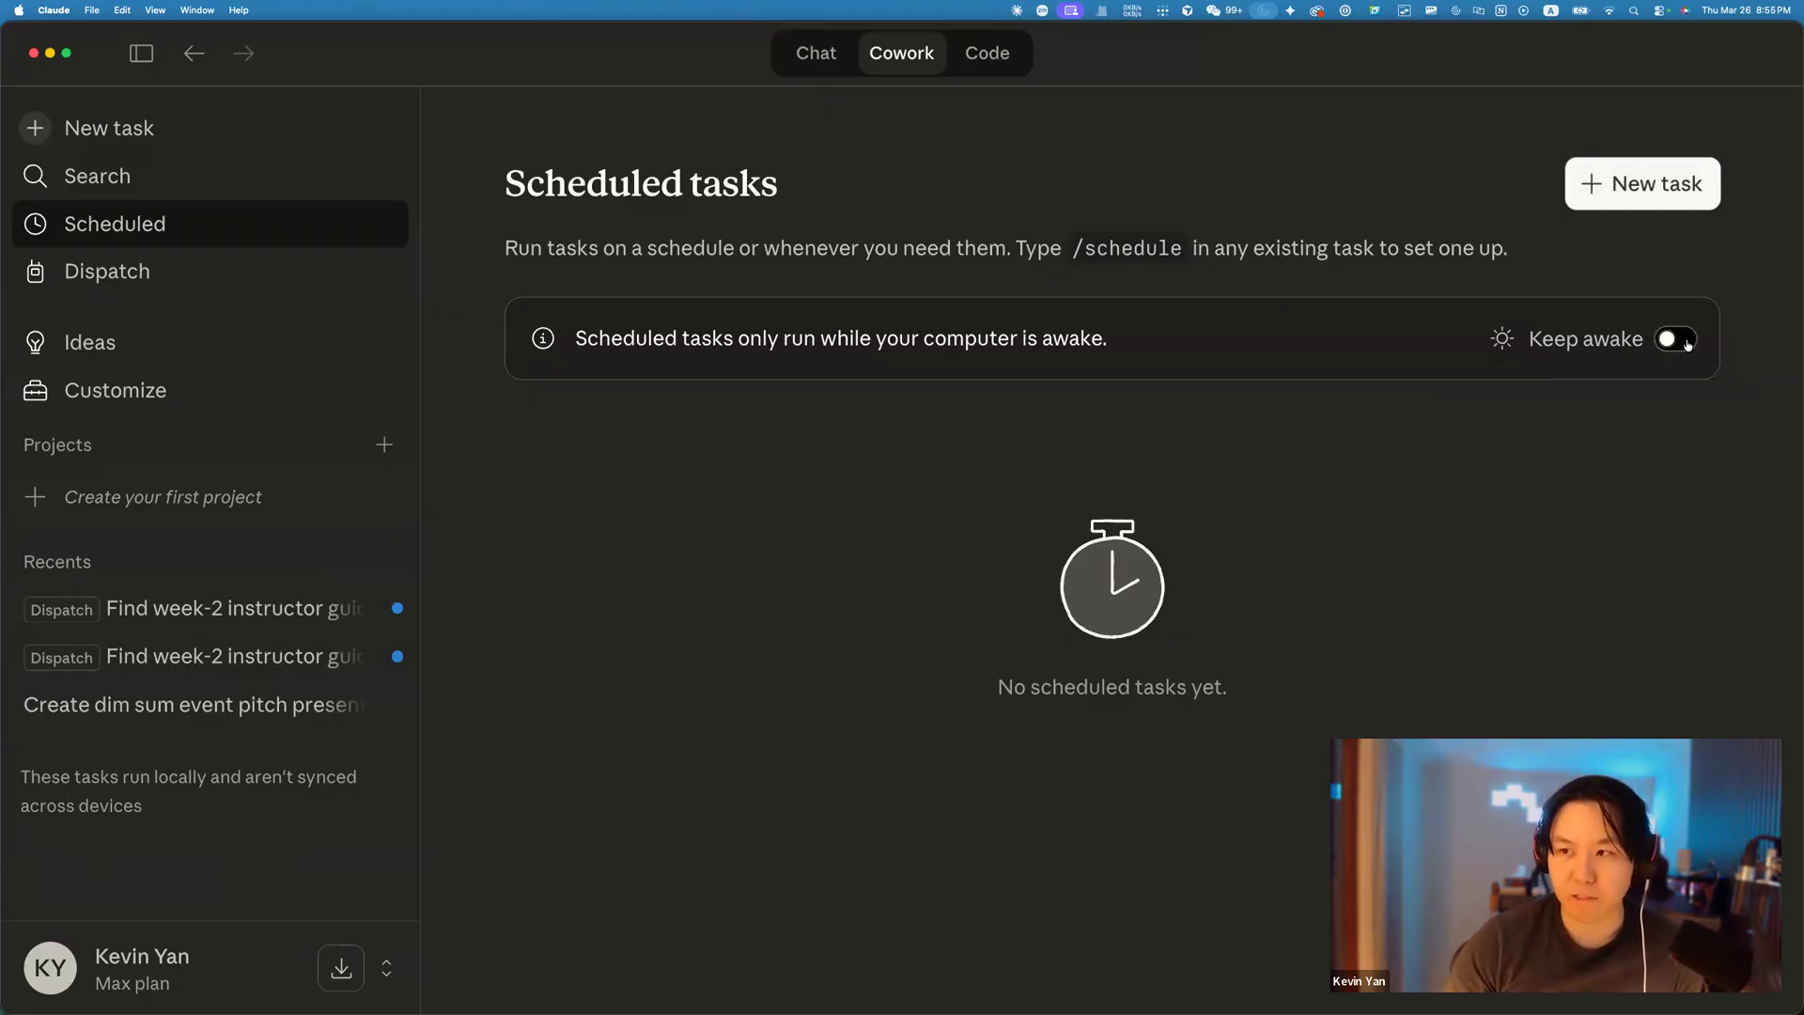
left_click(1681, 174)
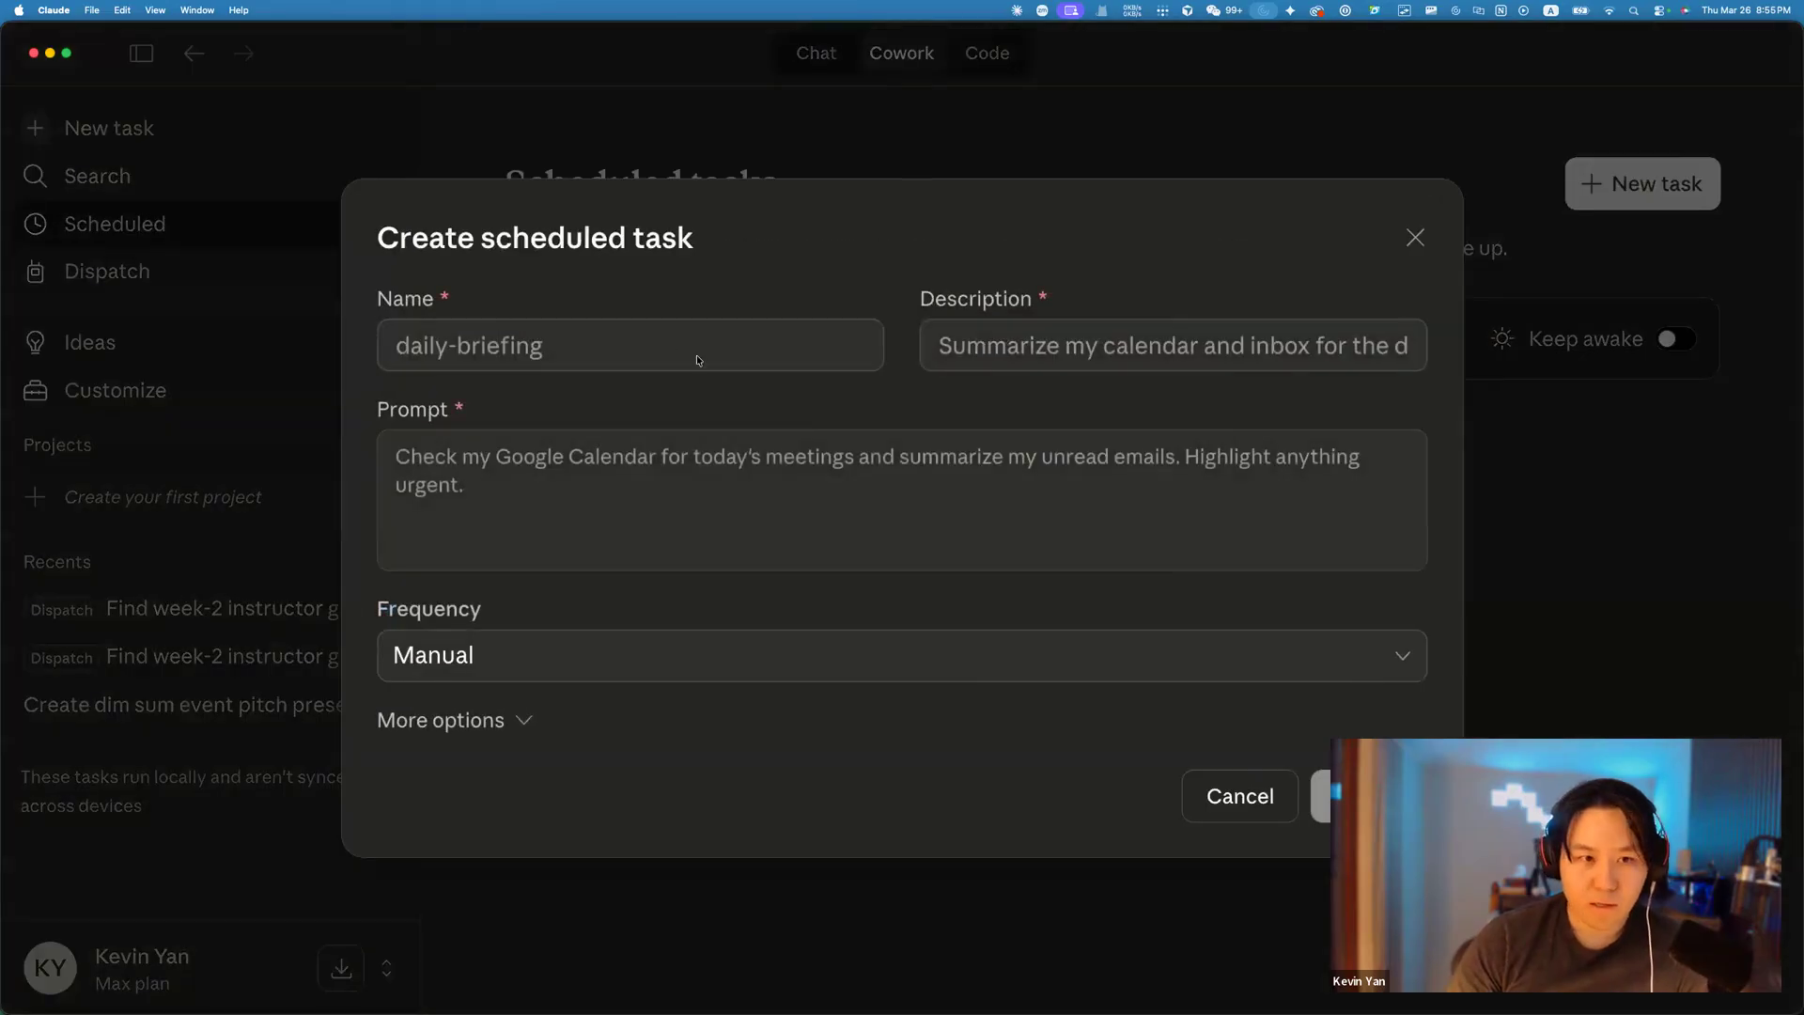
Enter 'daily brief' as the task name and 'Summarize unread emails, calendar events' as its description.
left_click(676, 343)
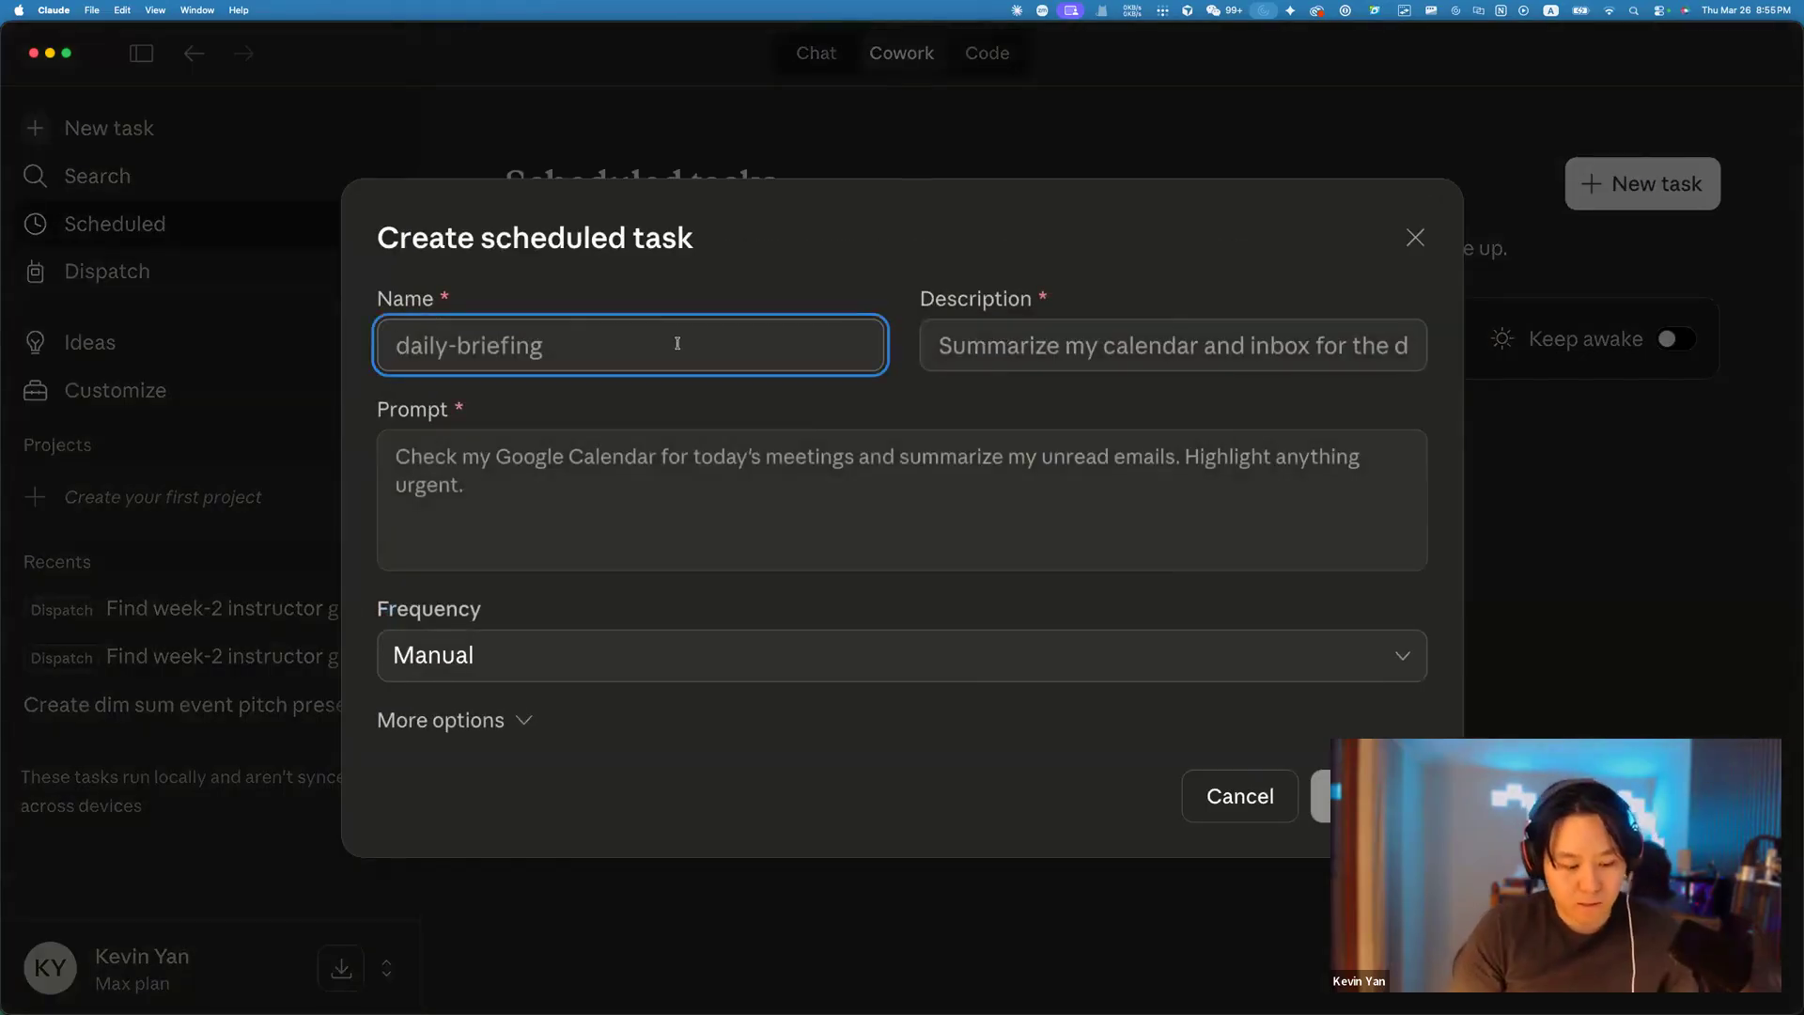
type("dail")
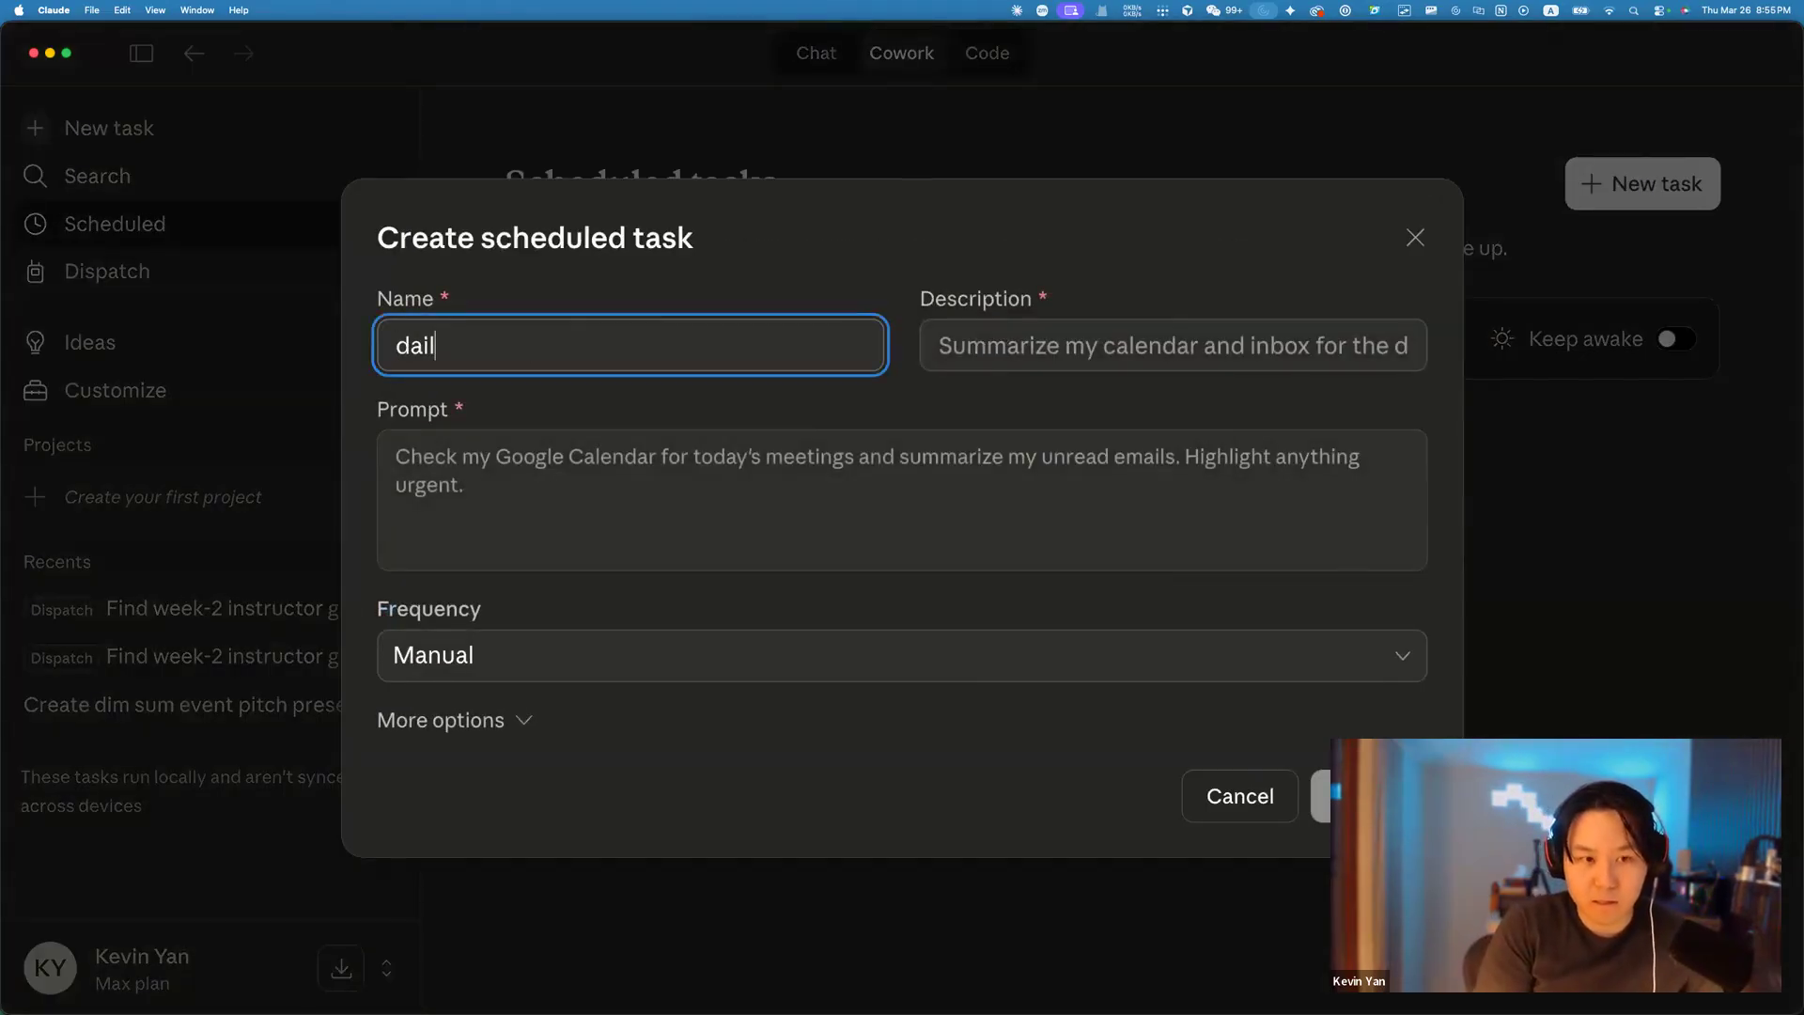
type("y brief")
key("Tab")
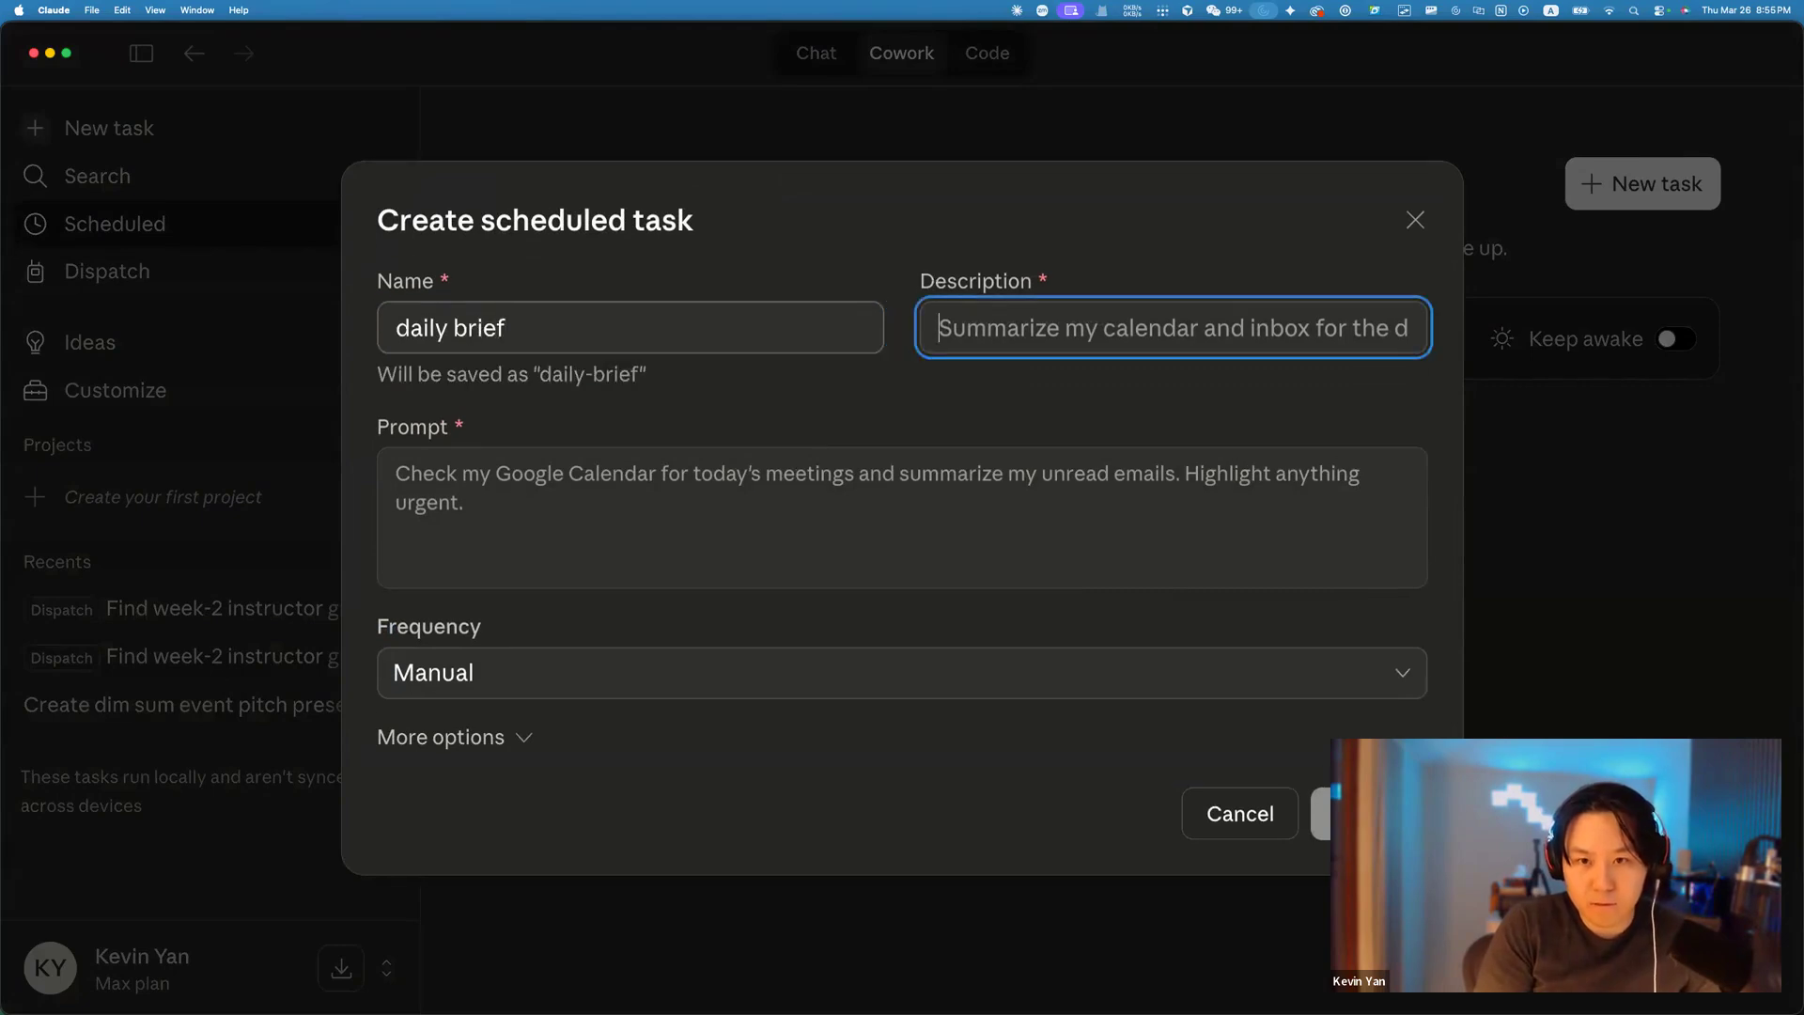
type("Summarize unread emails, callend")
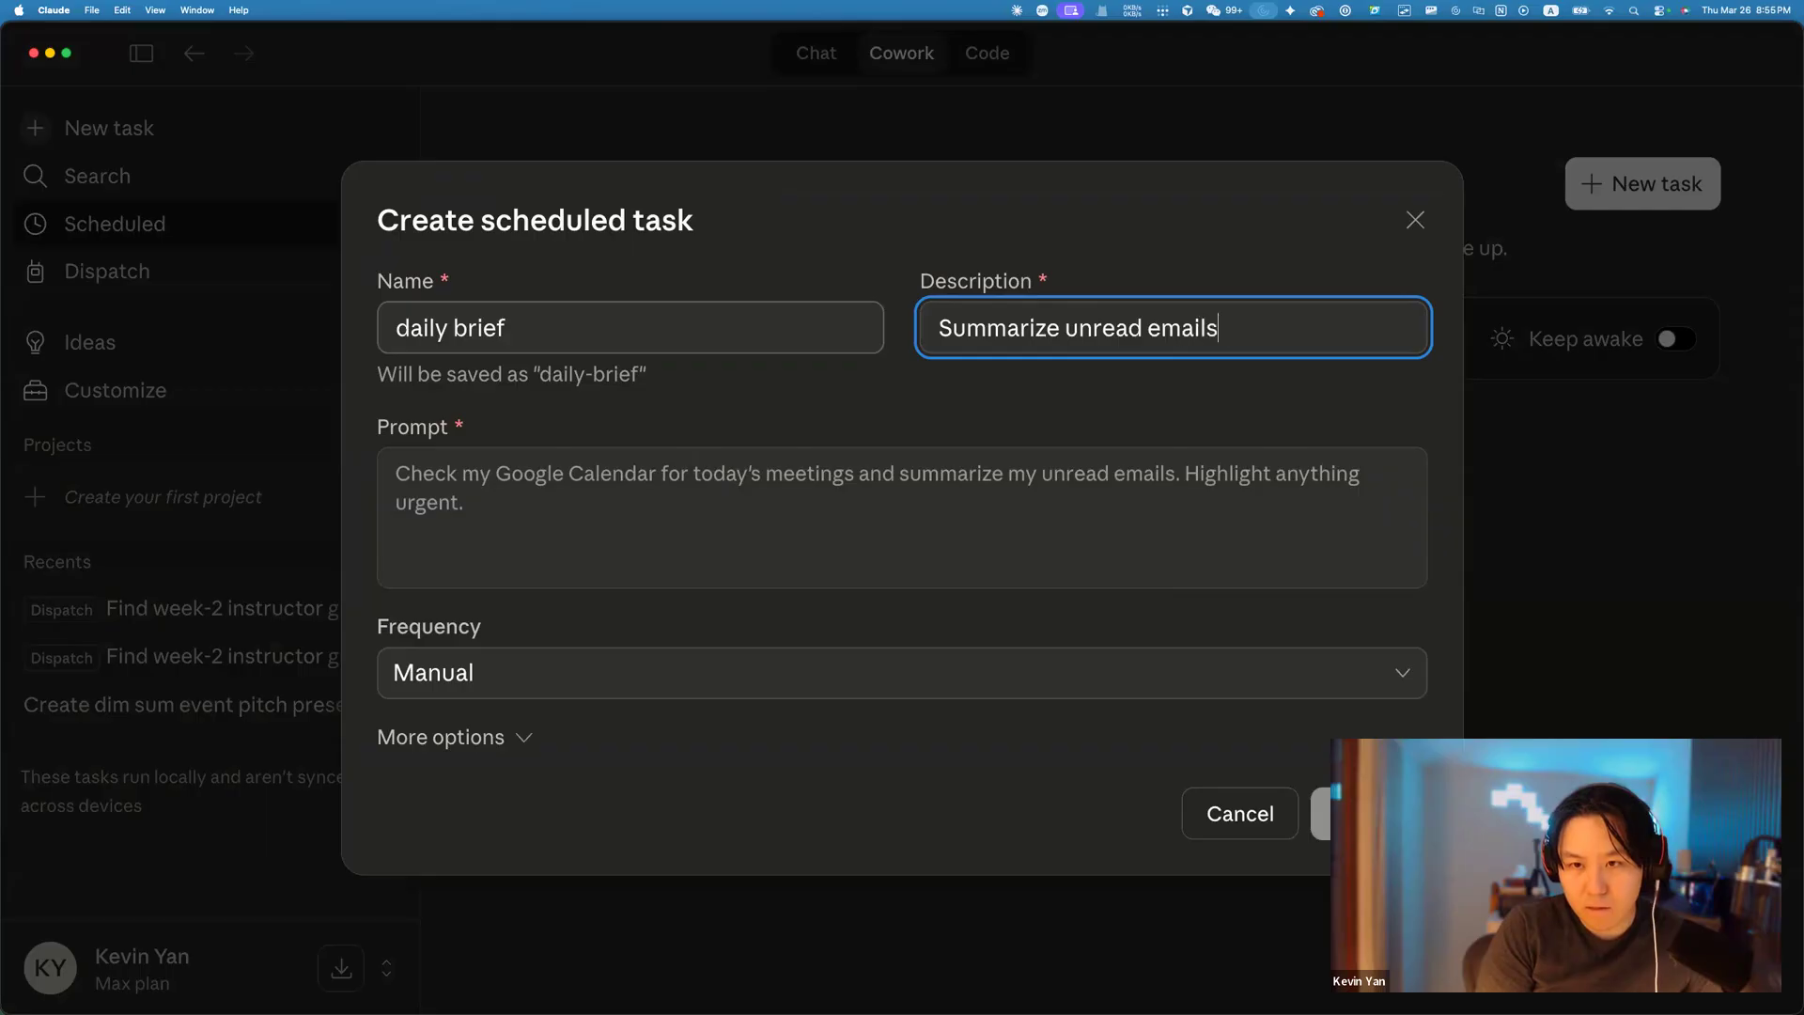
key("BackSpace")
key("BackSpace")
key("BackSpace")
key("BackSpace")
type("endar events")
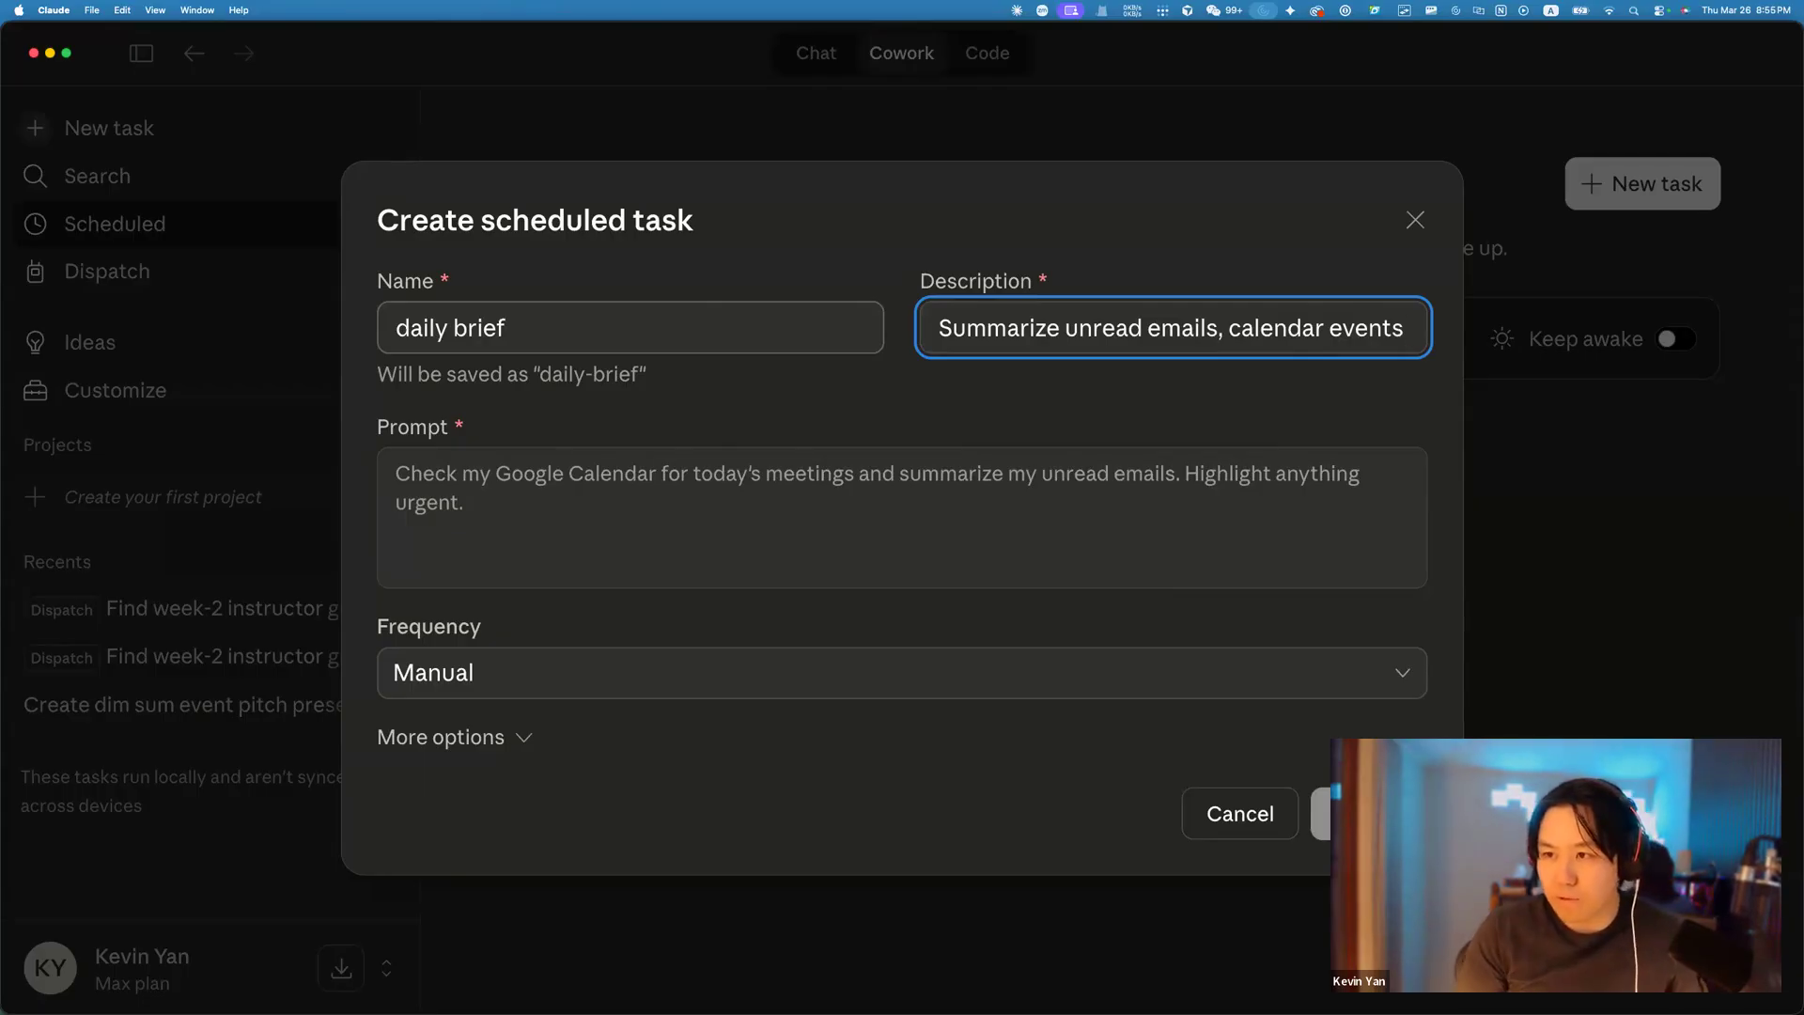
Put the cursor in the new task's Prompt field, ready to write the prompt.
left_click(464, 503)
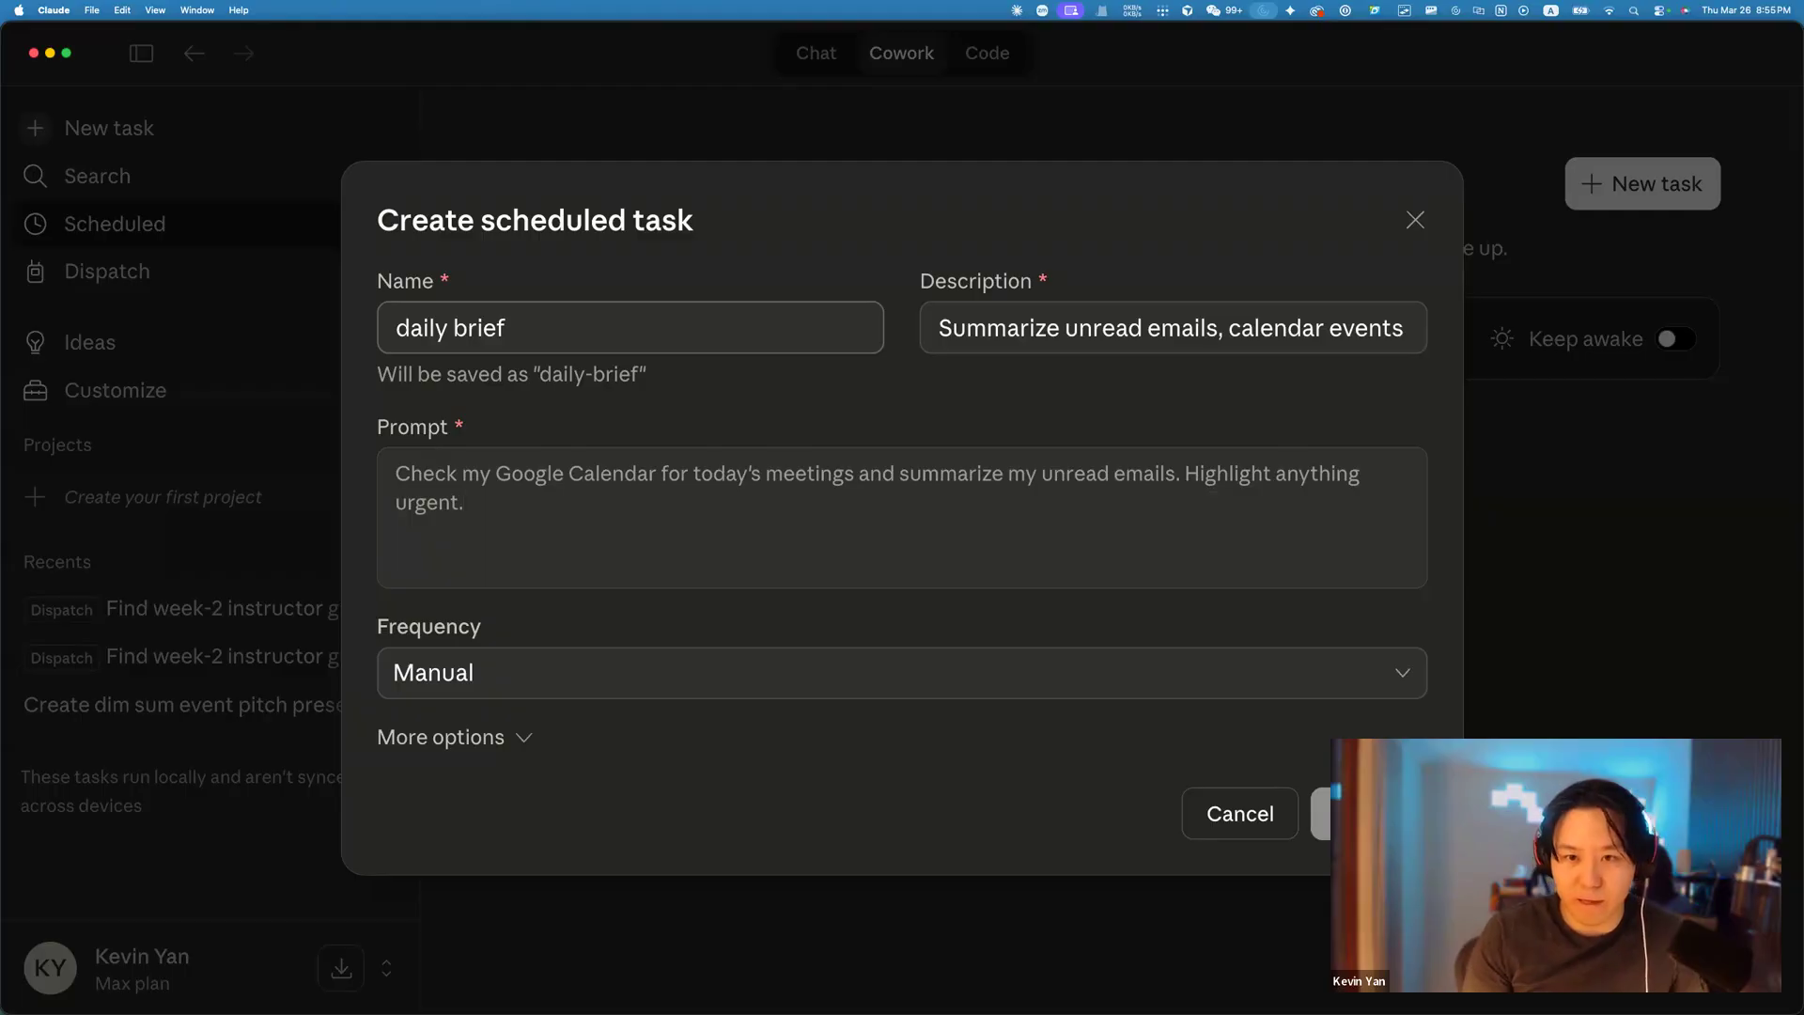
key("BackSpace")
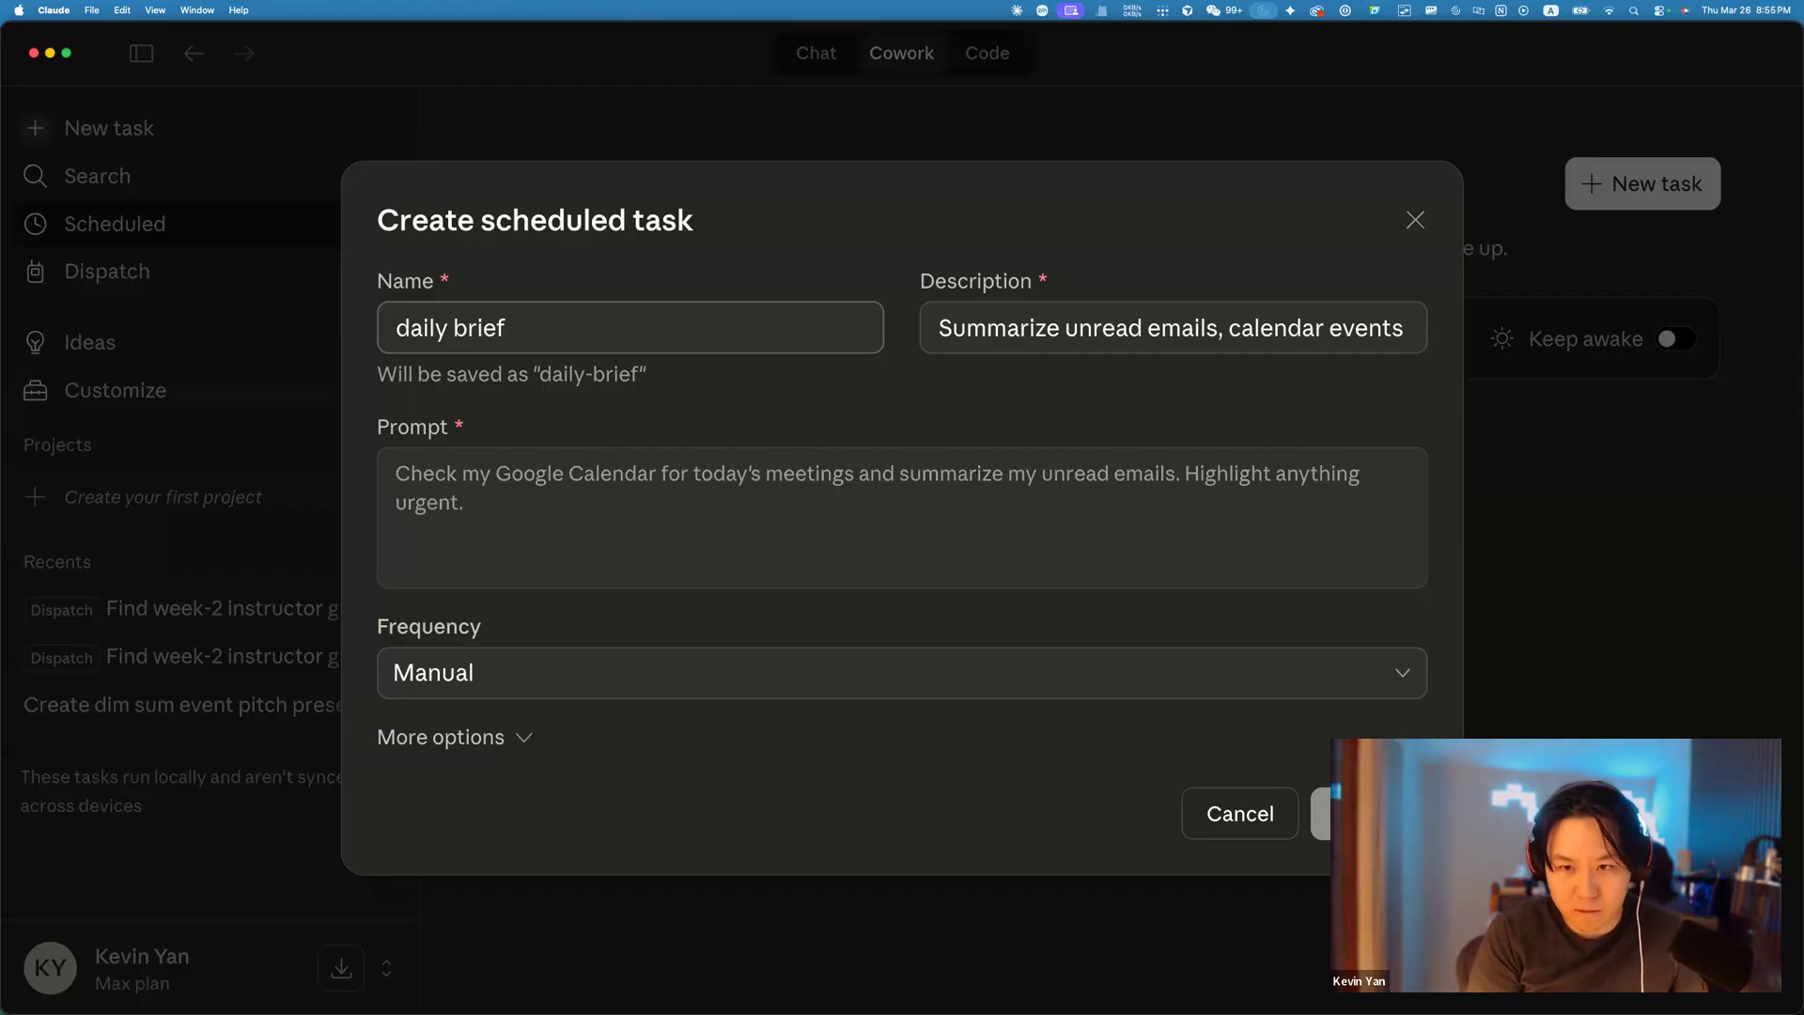
key("Tab")
left_click(396, 468)
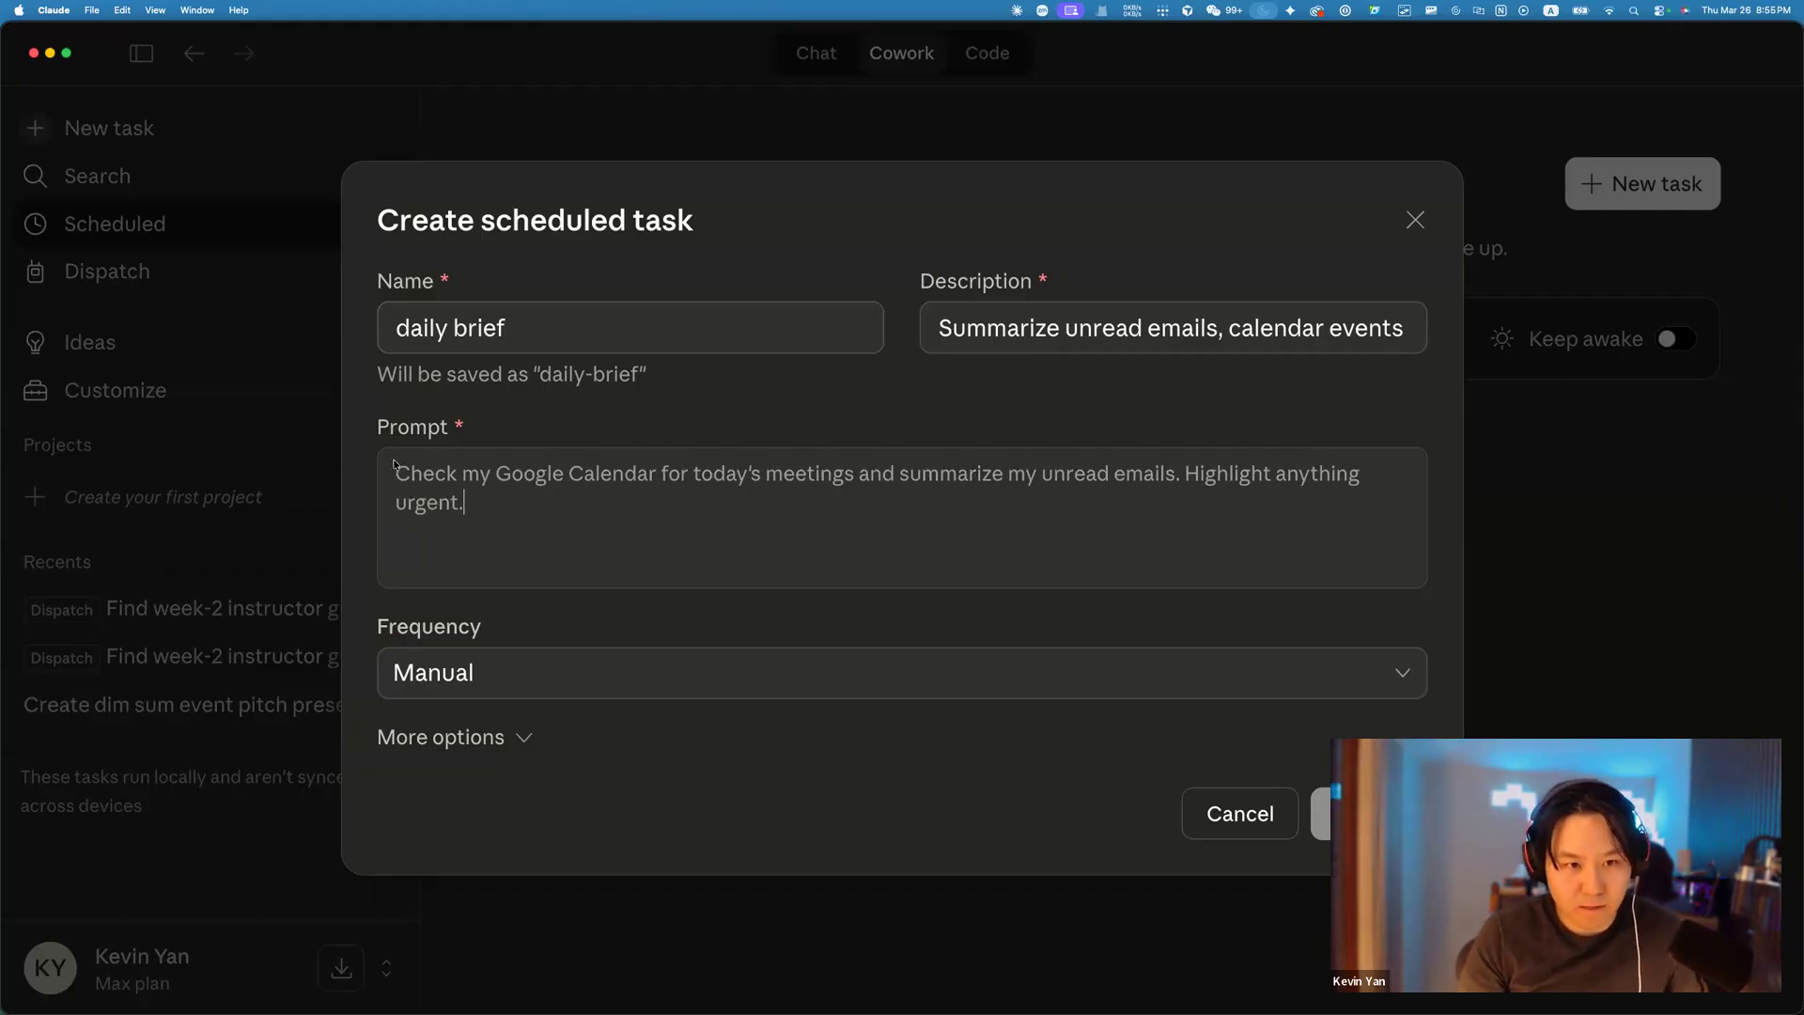
Set the task frequency to Daily, starting at 09:00 AM.
left_click(511, 673)
left_click(579, 819)
left_click(479, 695)
left_click(439, 694)
Write the prompt: check Google Calendar meetings and unread emails, then email me a summary.
left_click(906, 464)
type("S")
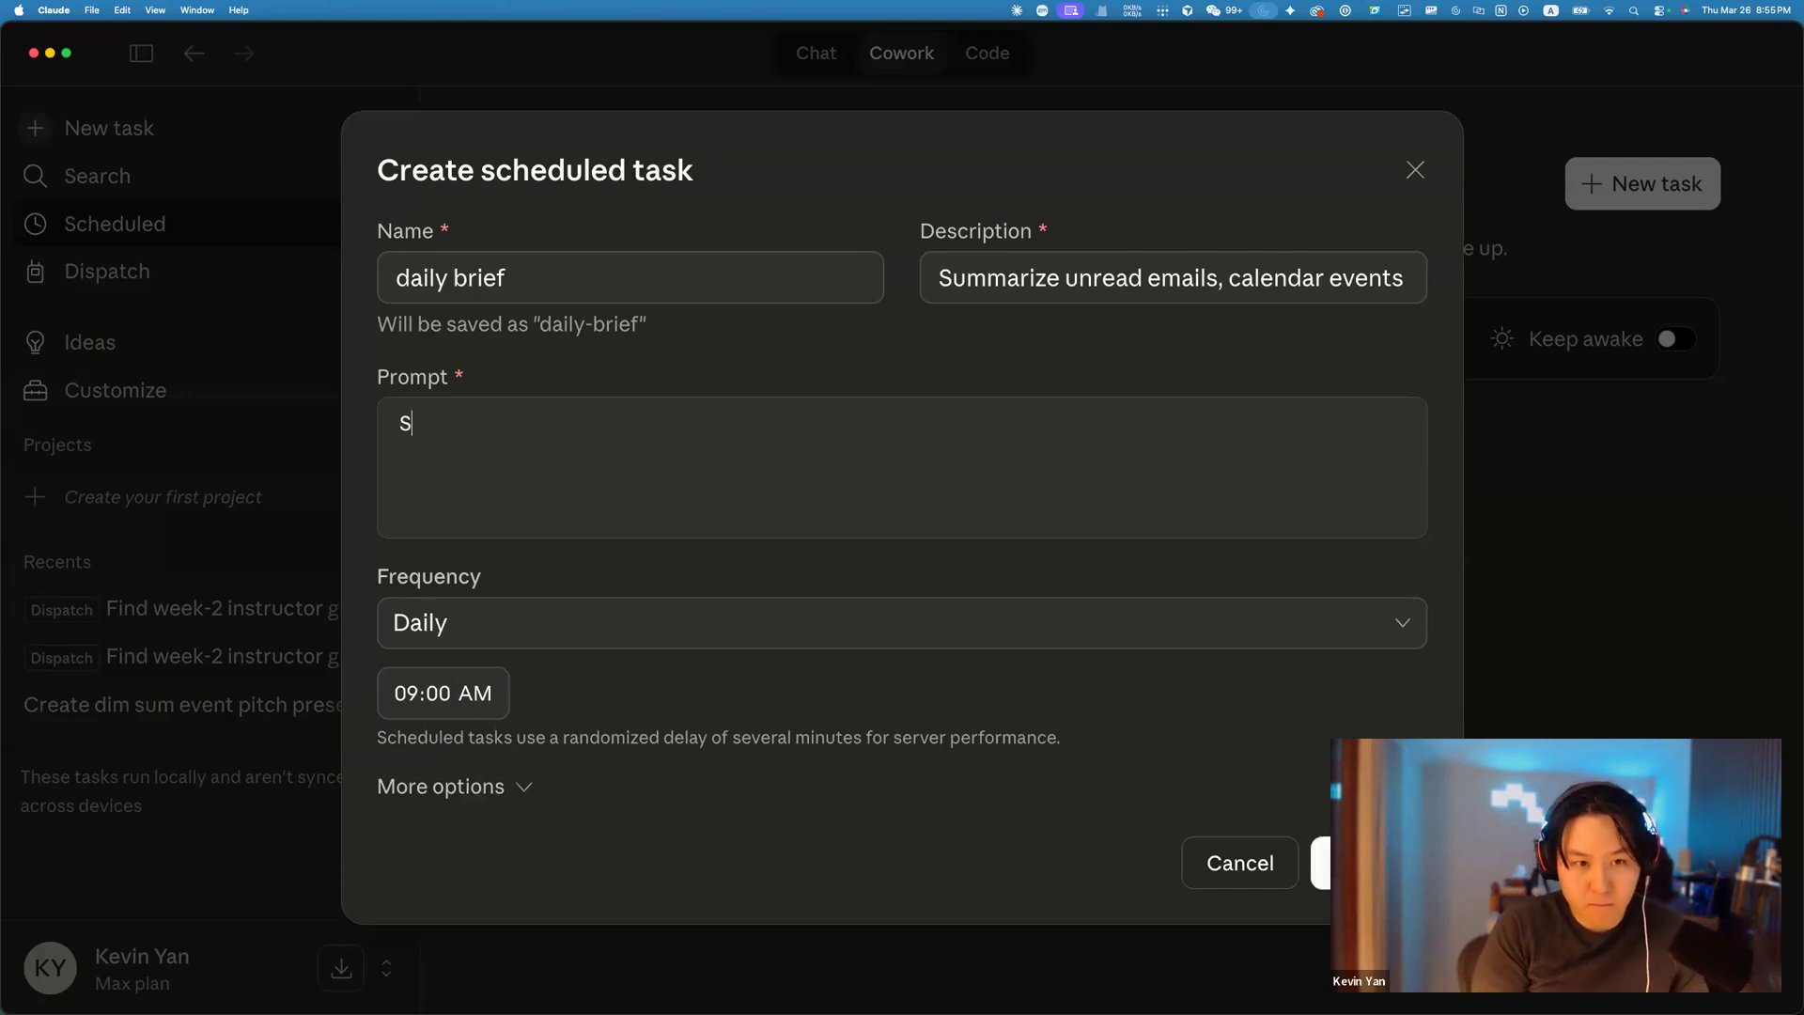
key("BackSpace")
key("BackSpace")
type("Check ")
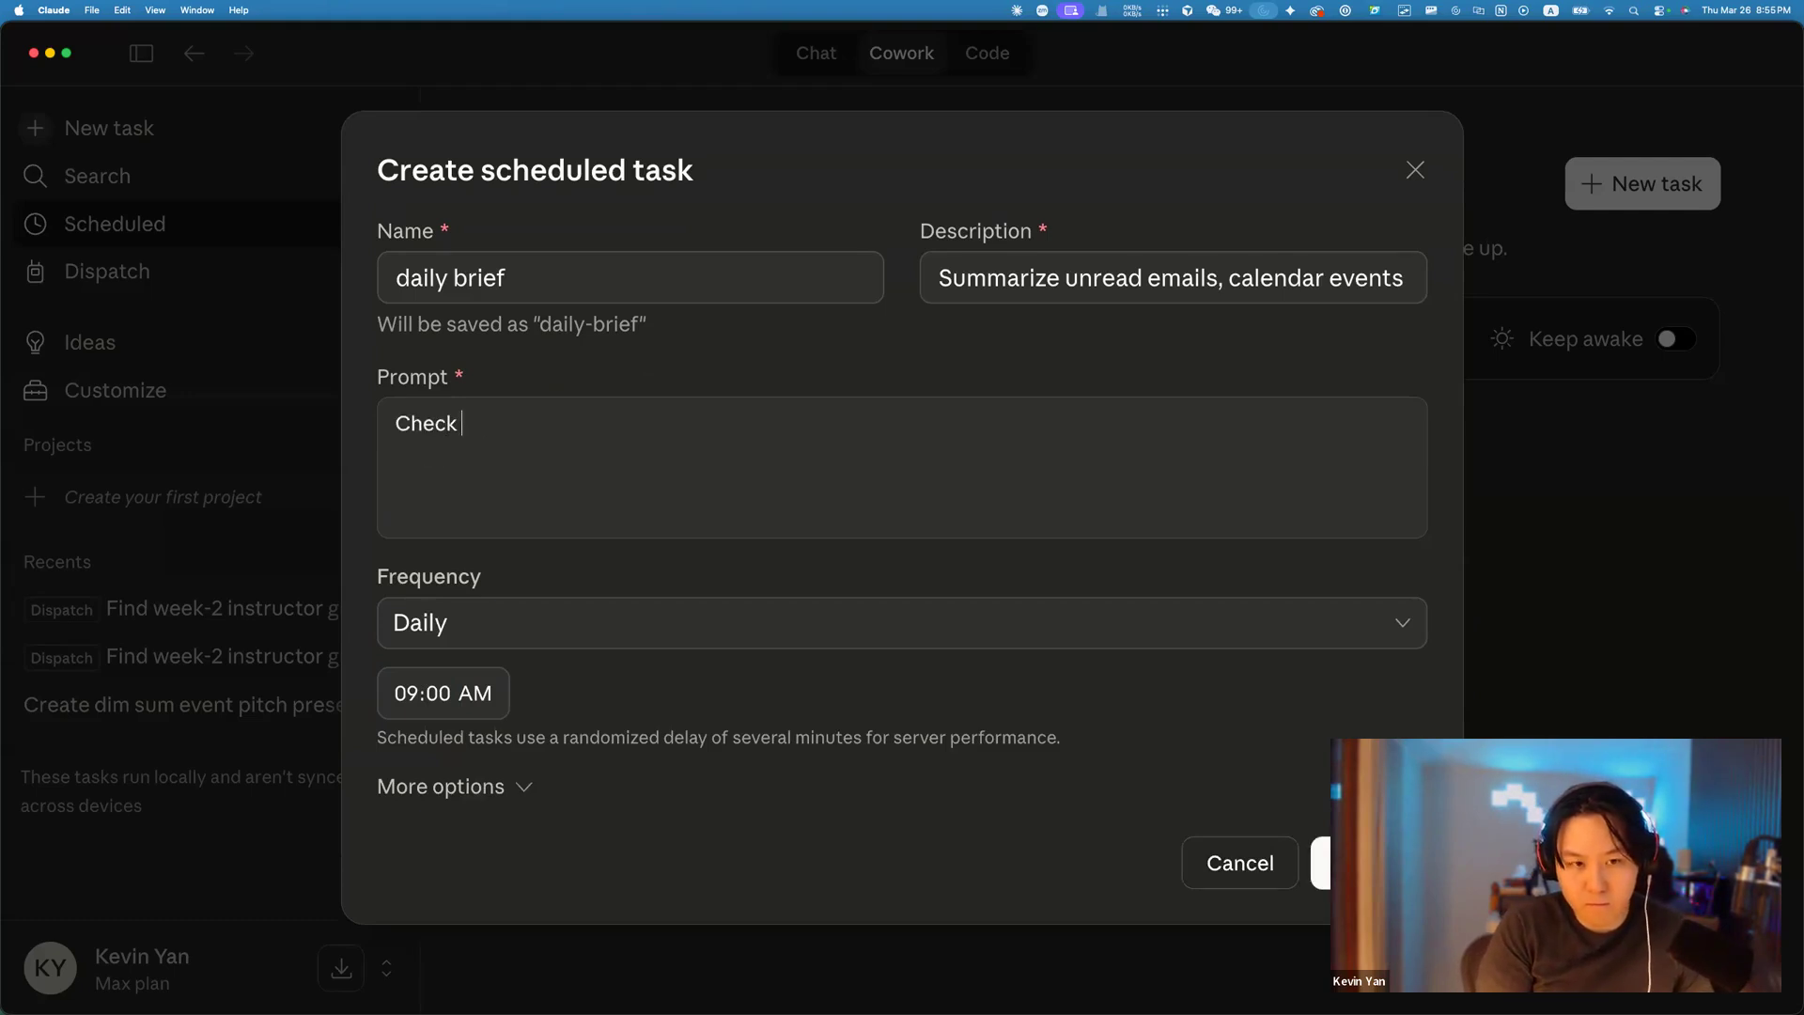
type("google calender ")
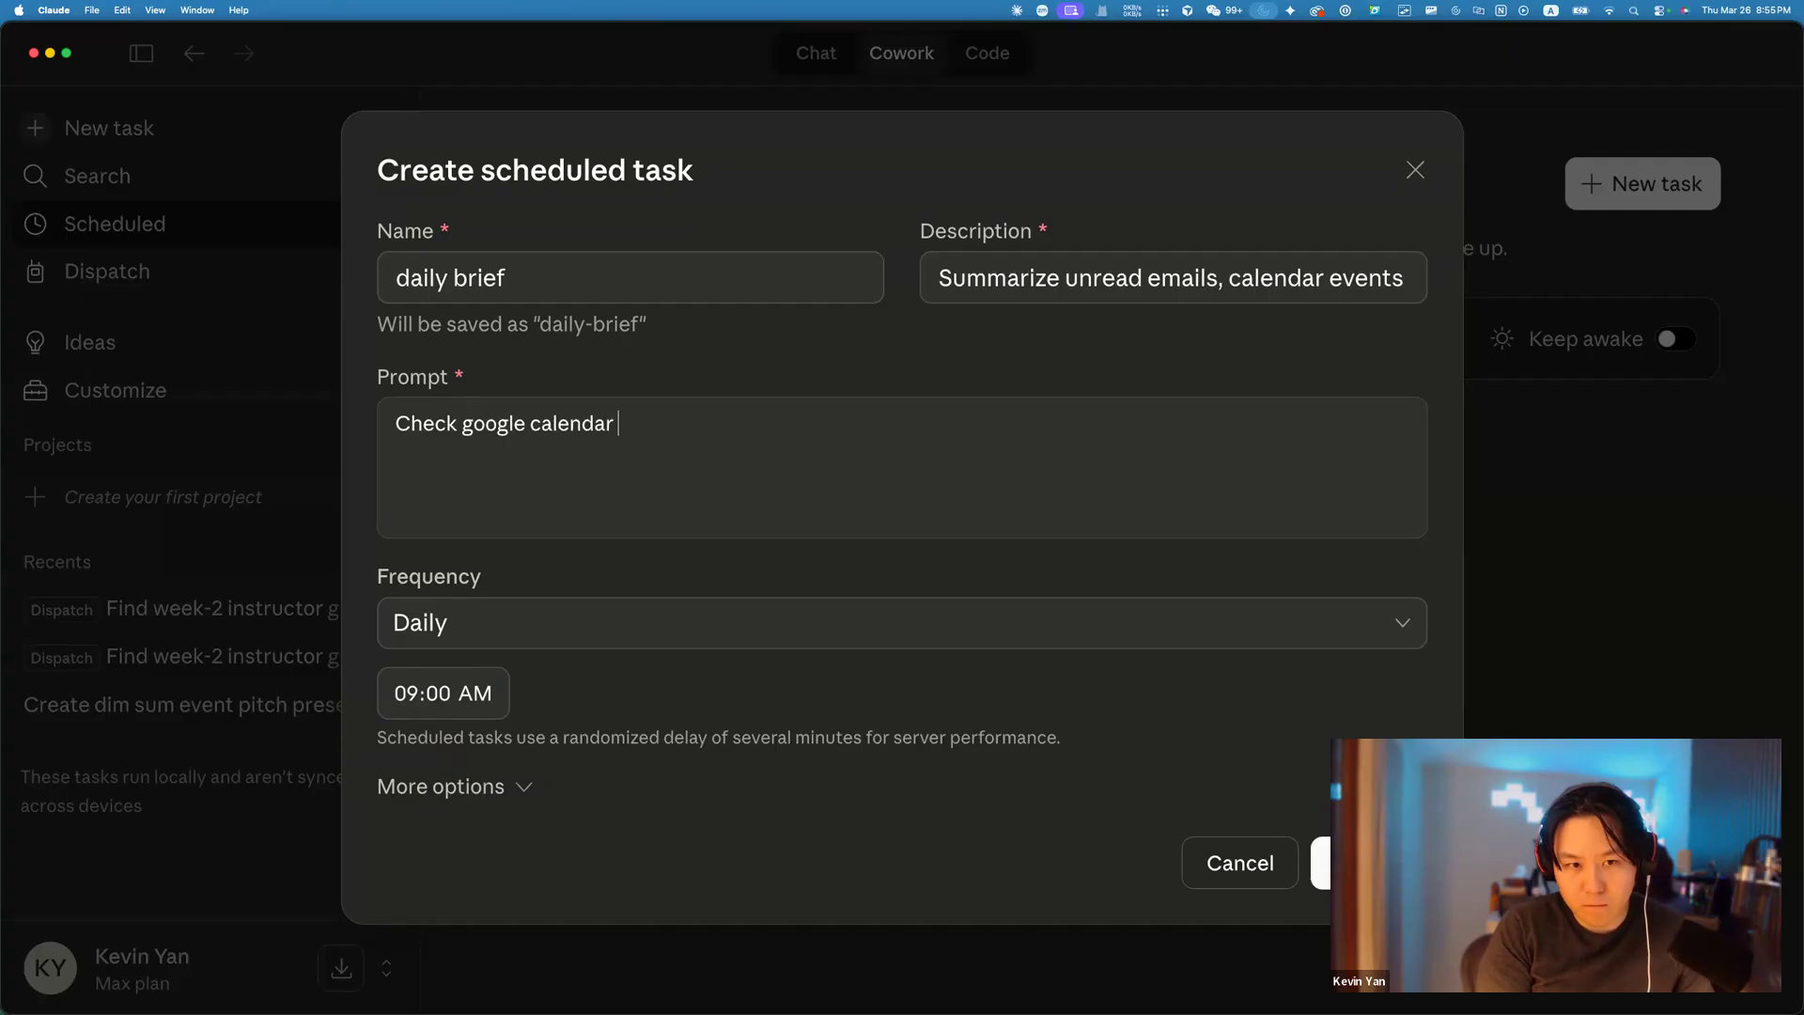
type("for todays me")
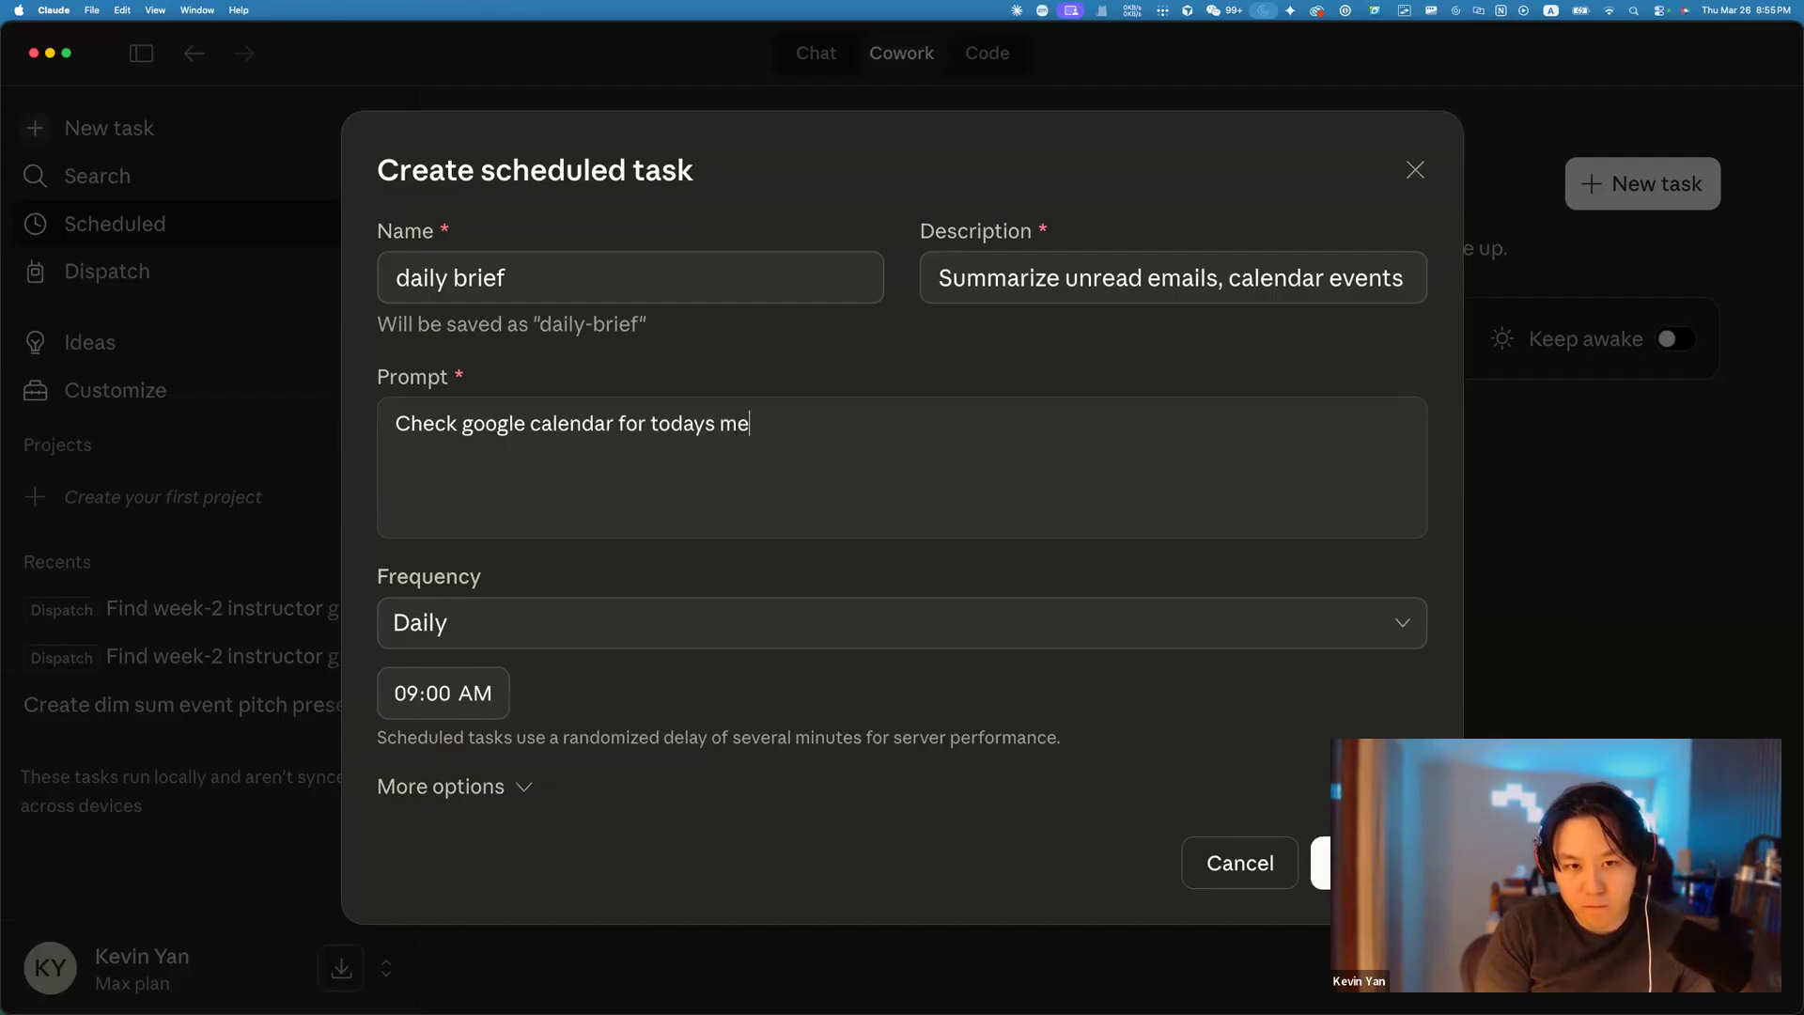
type("etings, check un")
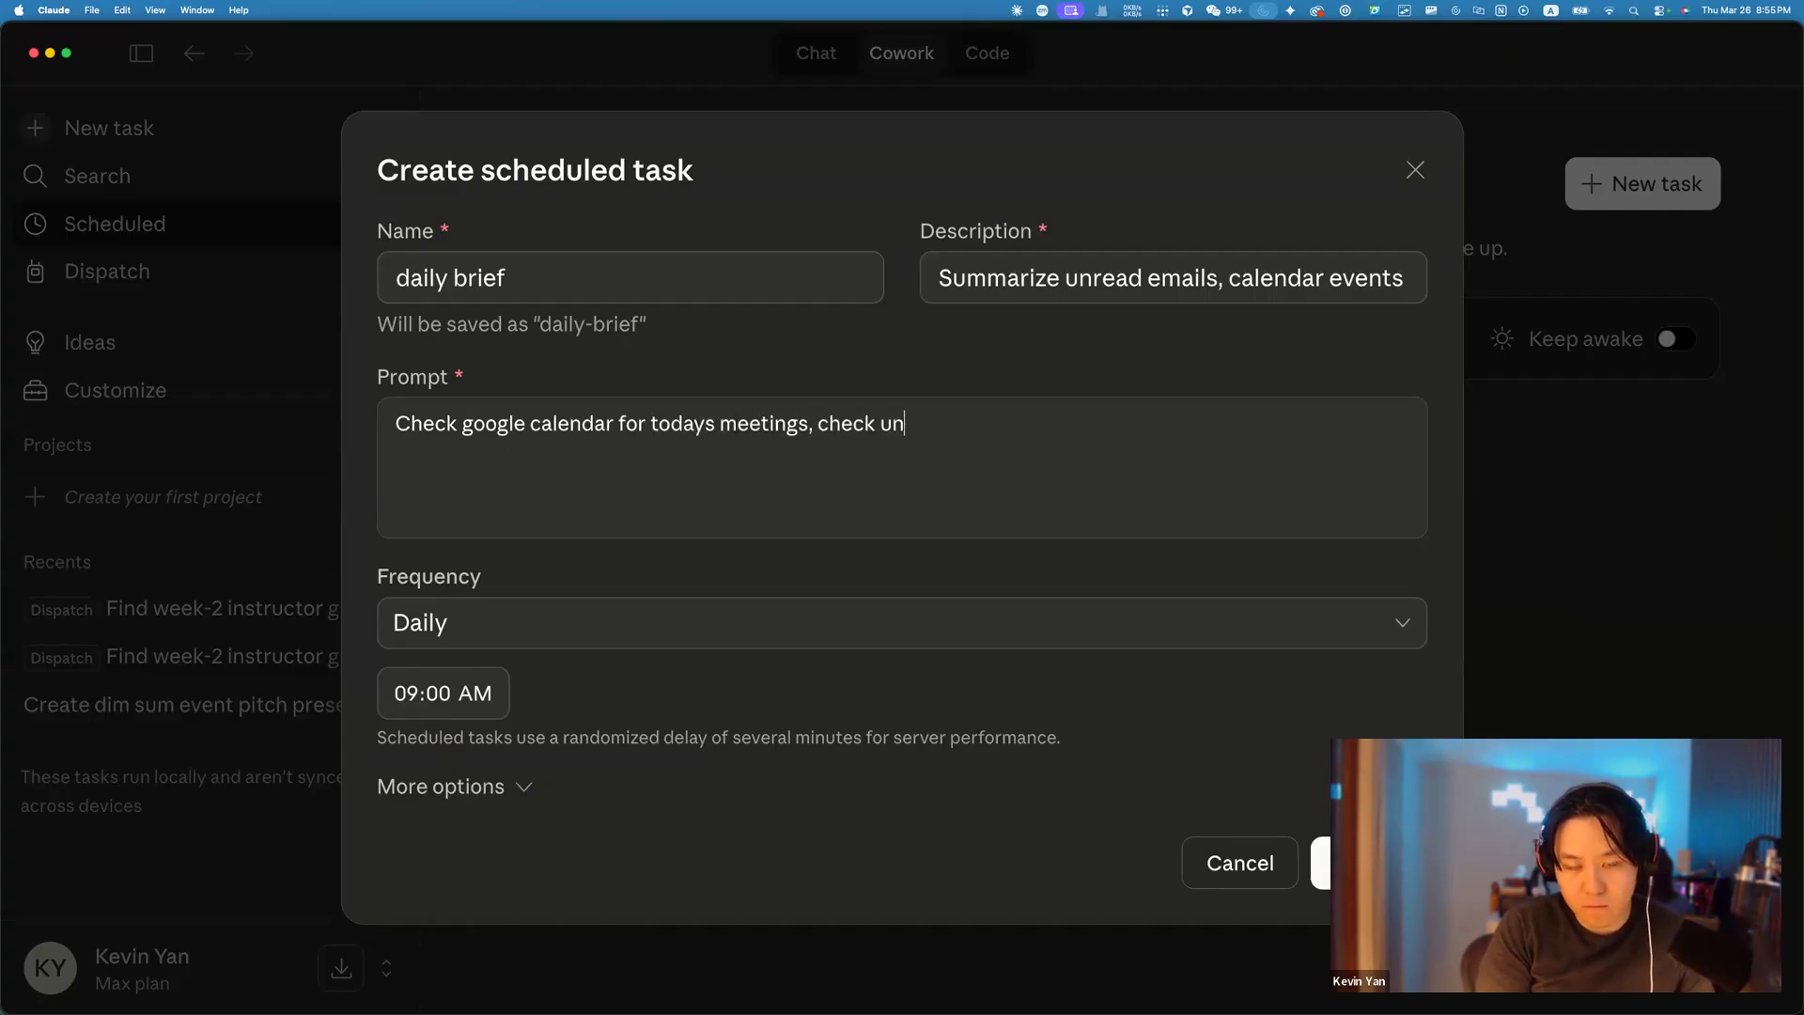
type("read emails, ")
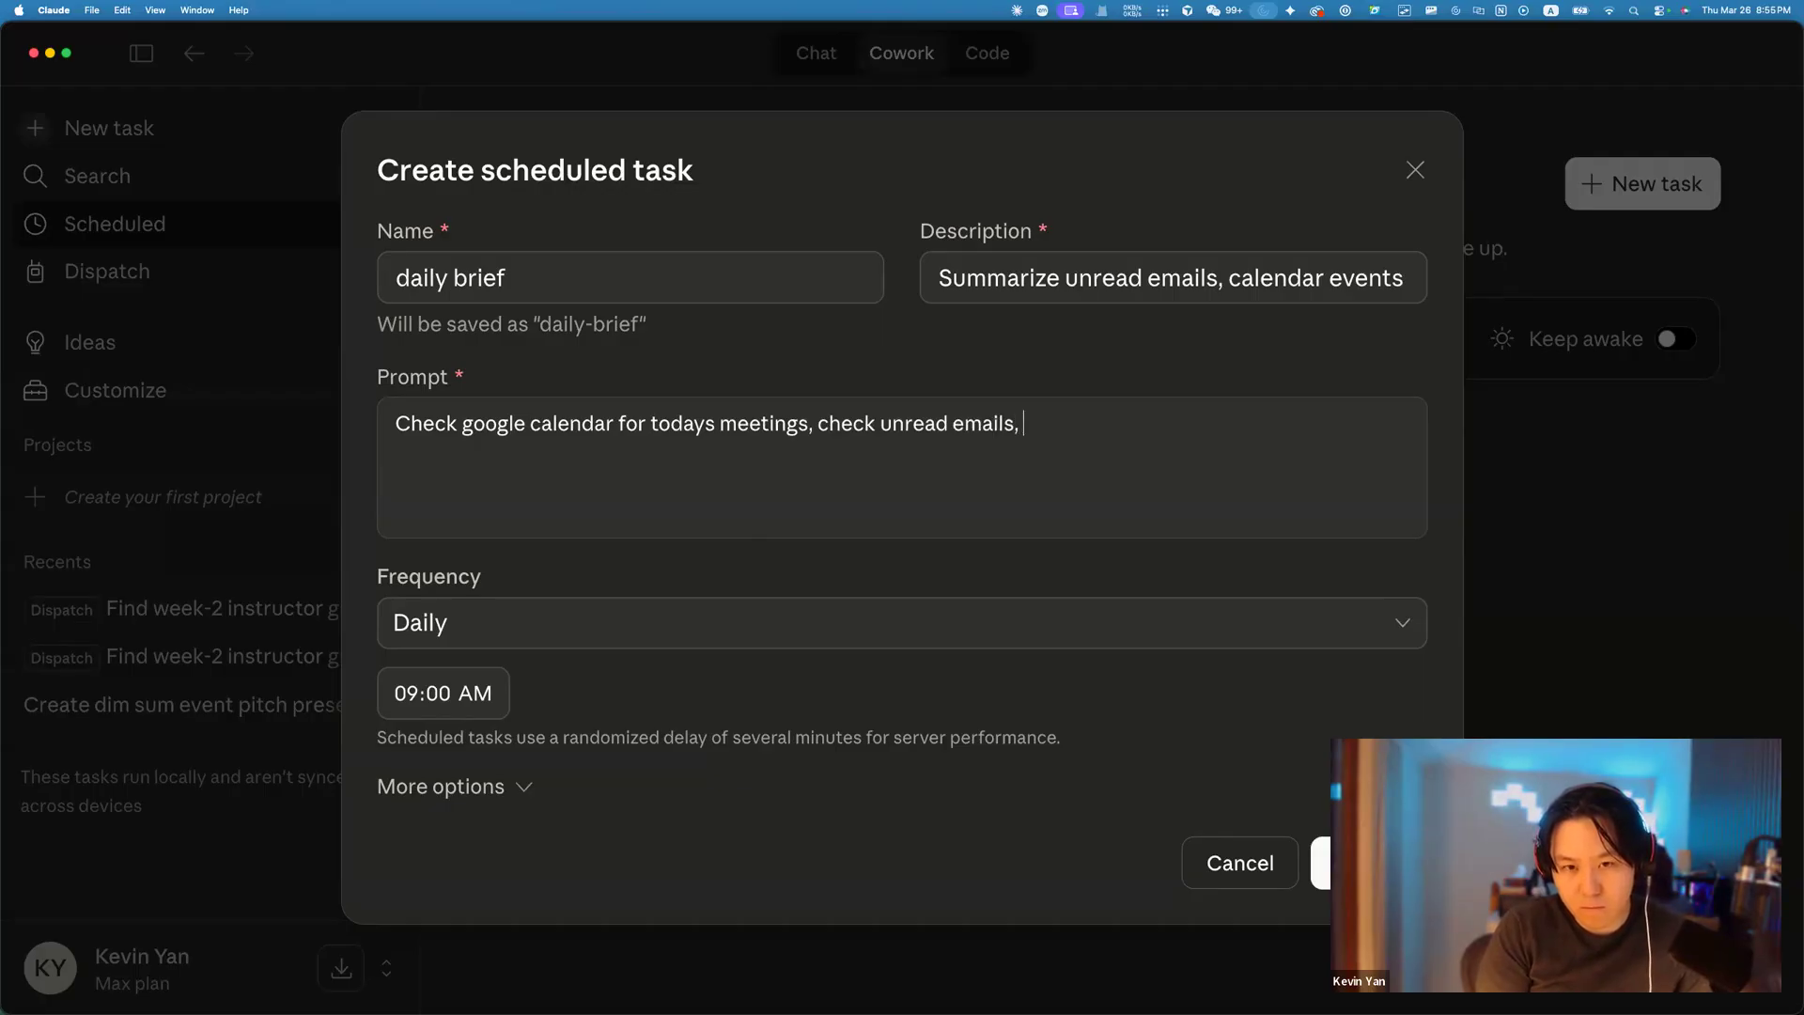
type("for anything I need to do. Send ")
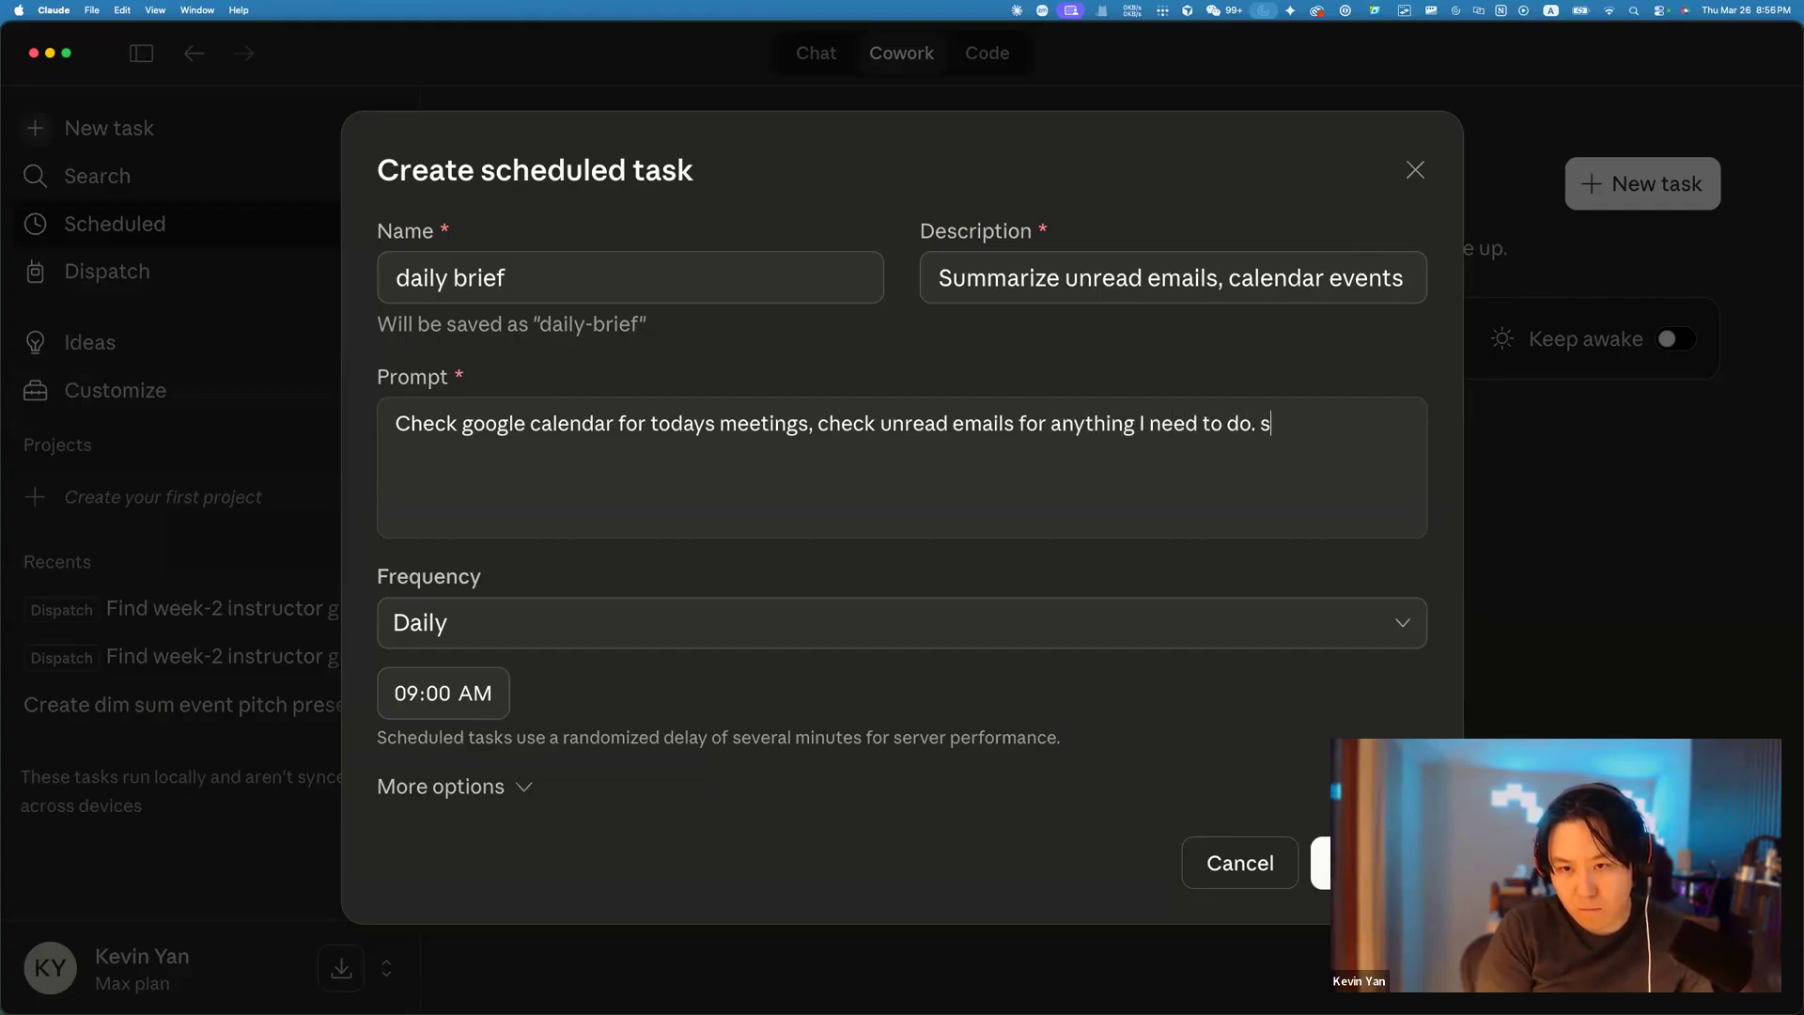
type("summ")
key("BackSpace")
key("BackSpace")
key("BackSpace")
type("ummar")
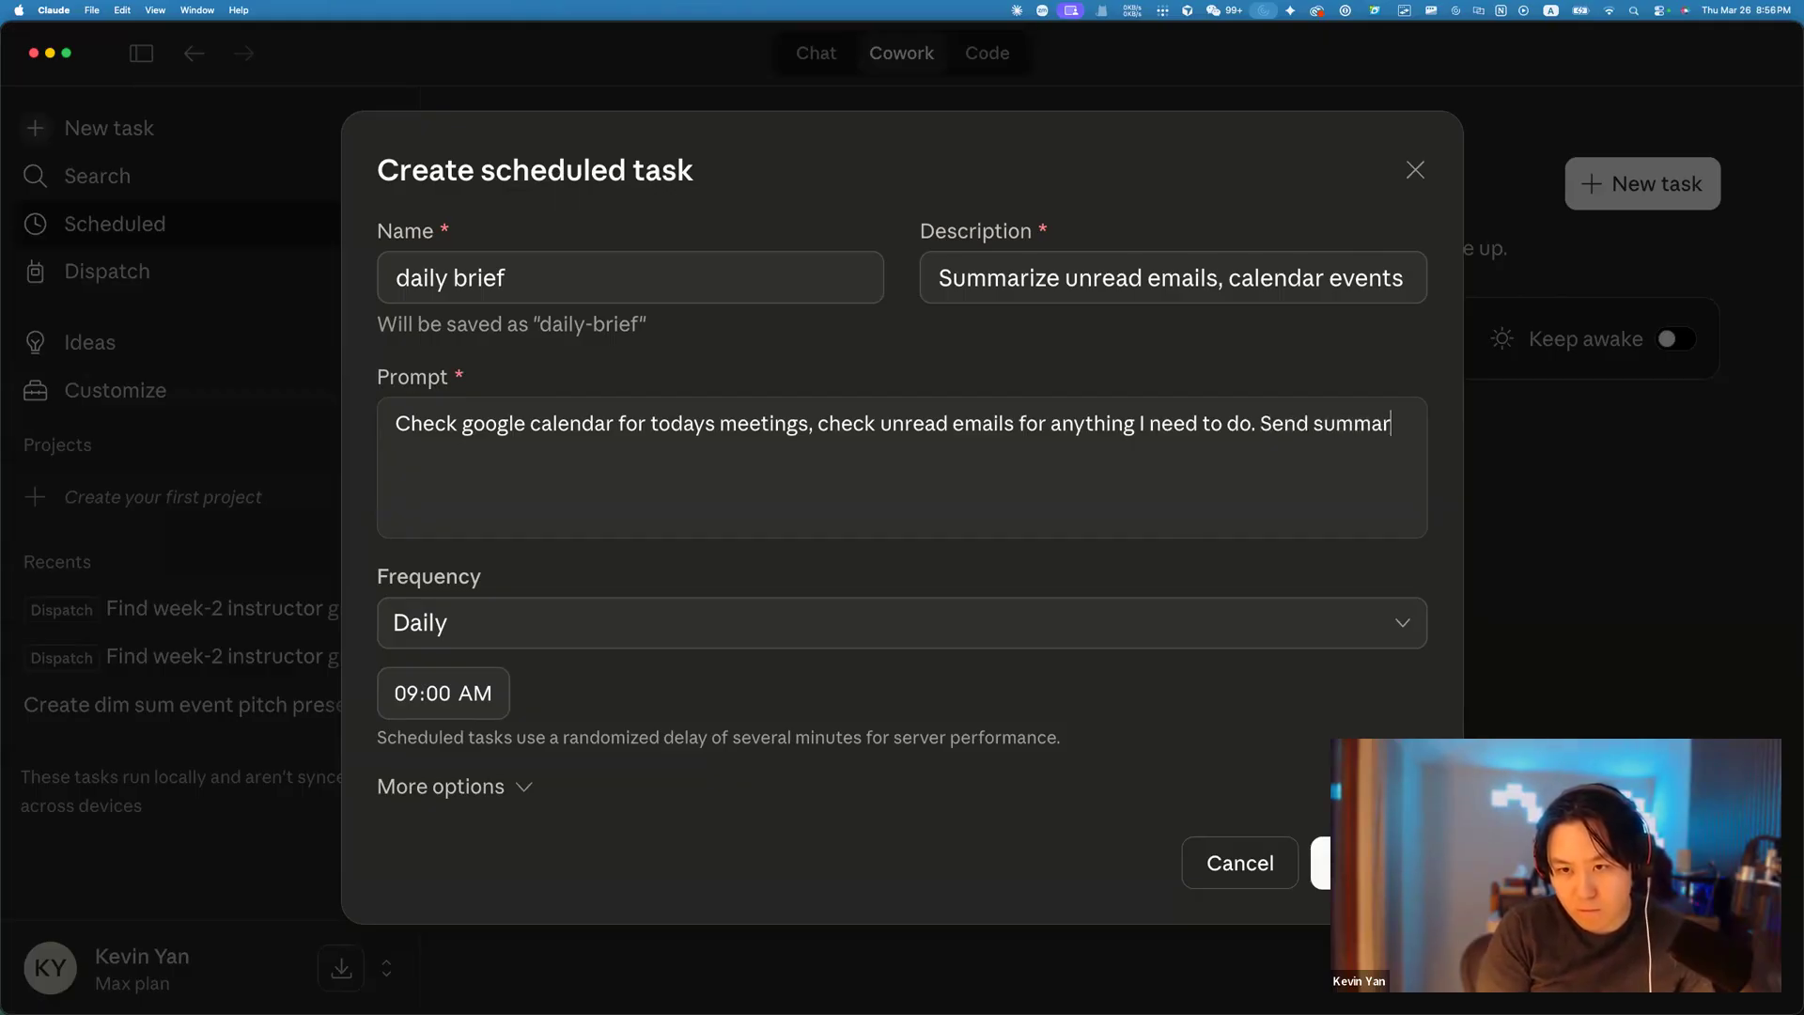
type("y to my eemail")
key("BackSpace")
key("BackSpace")
key("BackSpace")
key("BackSpace")
key("BackSpace")
key("BackSpace")
type("email")
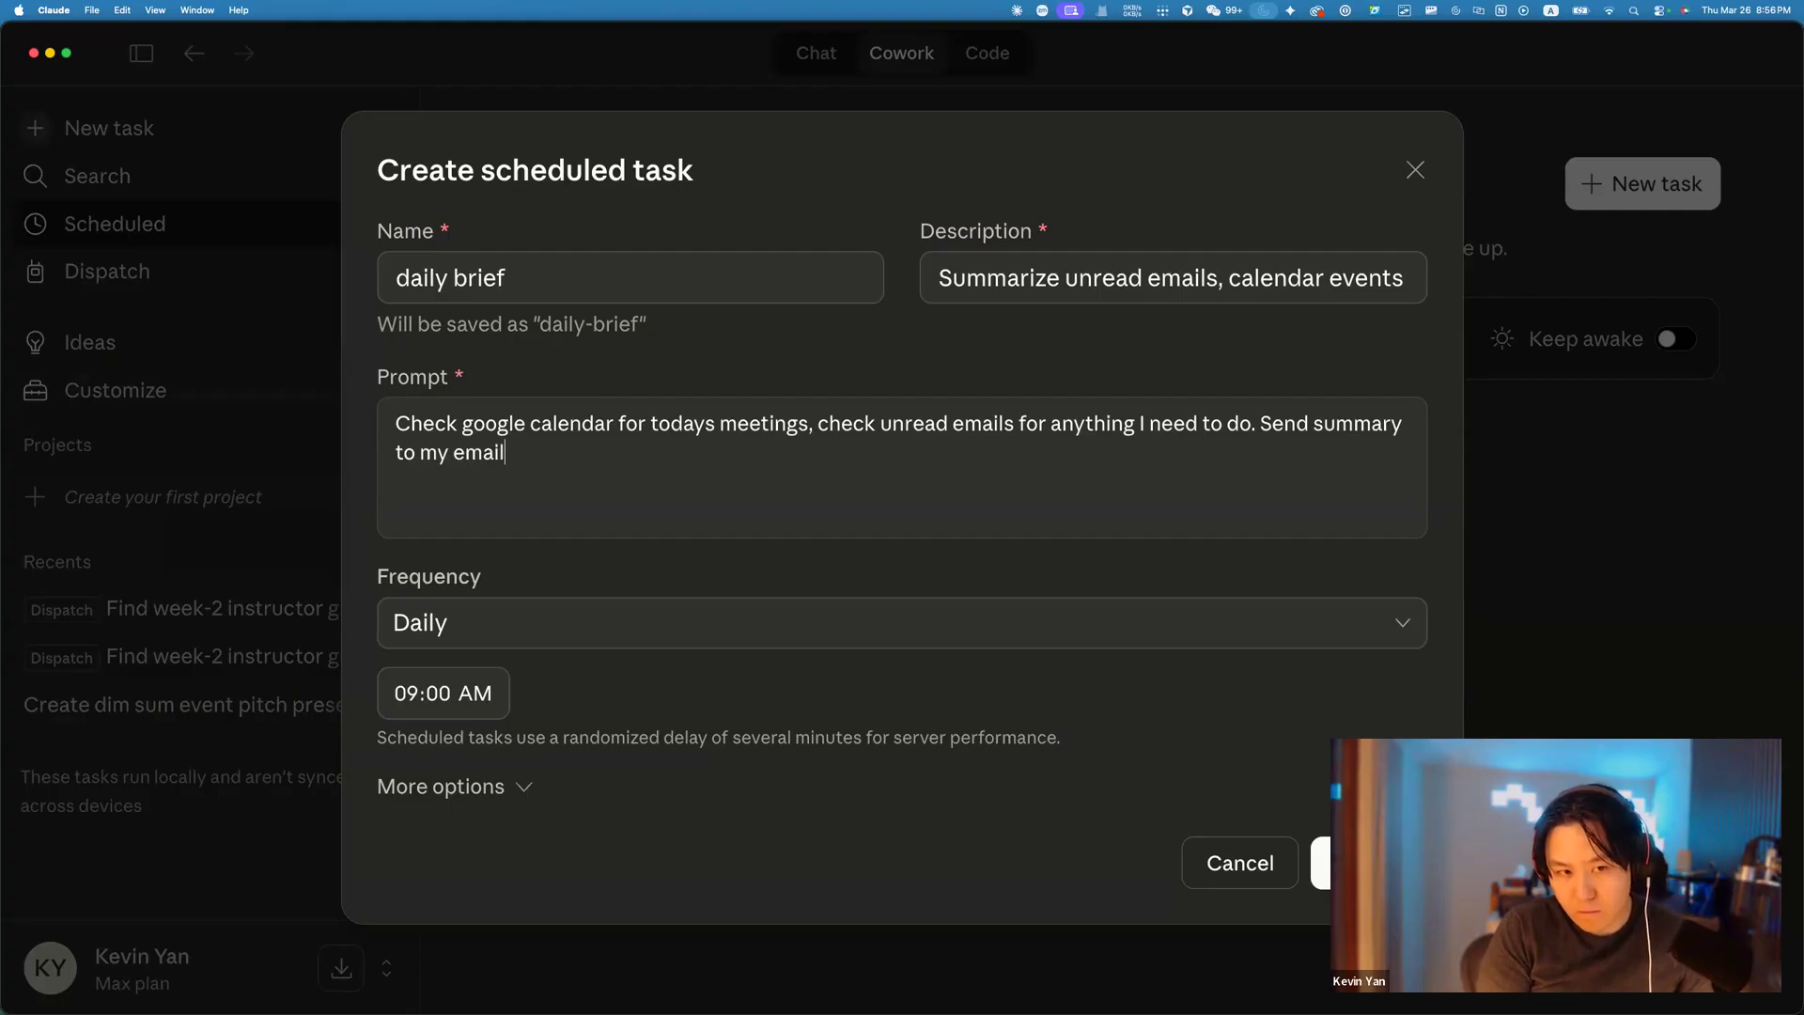
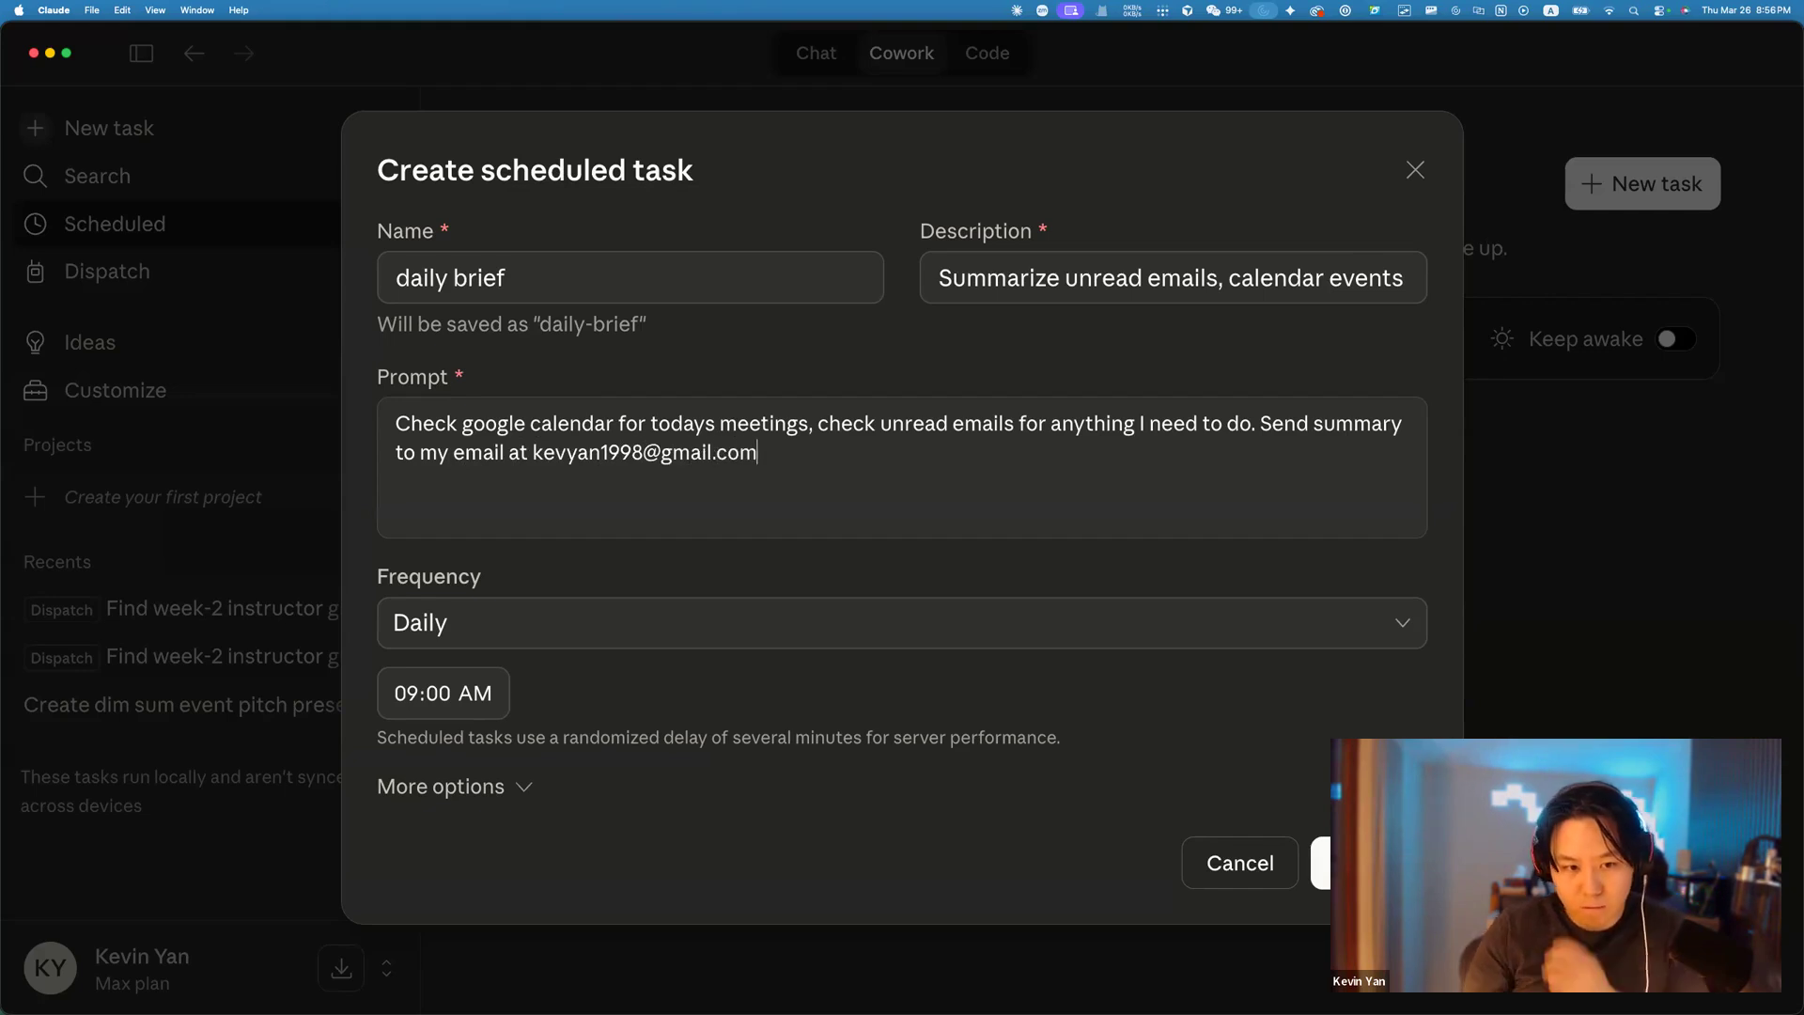
left_click(420, 786)
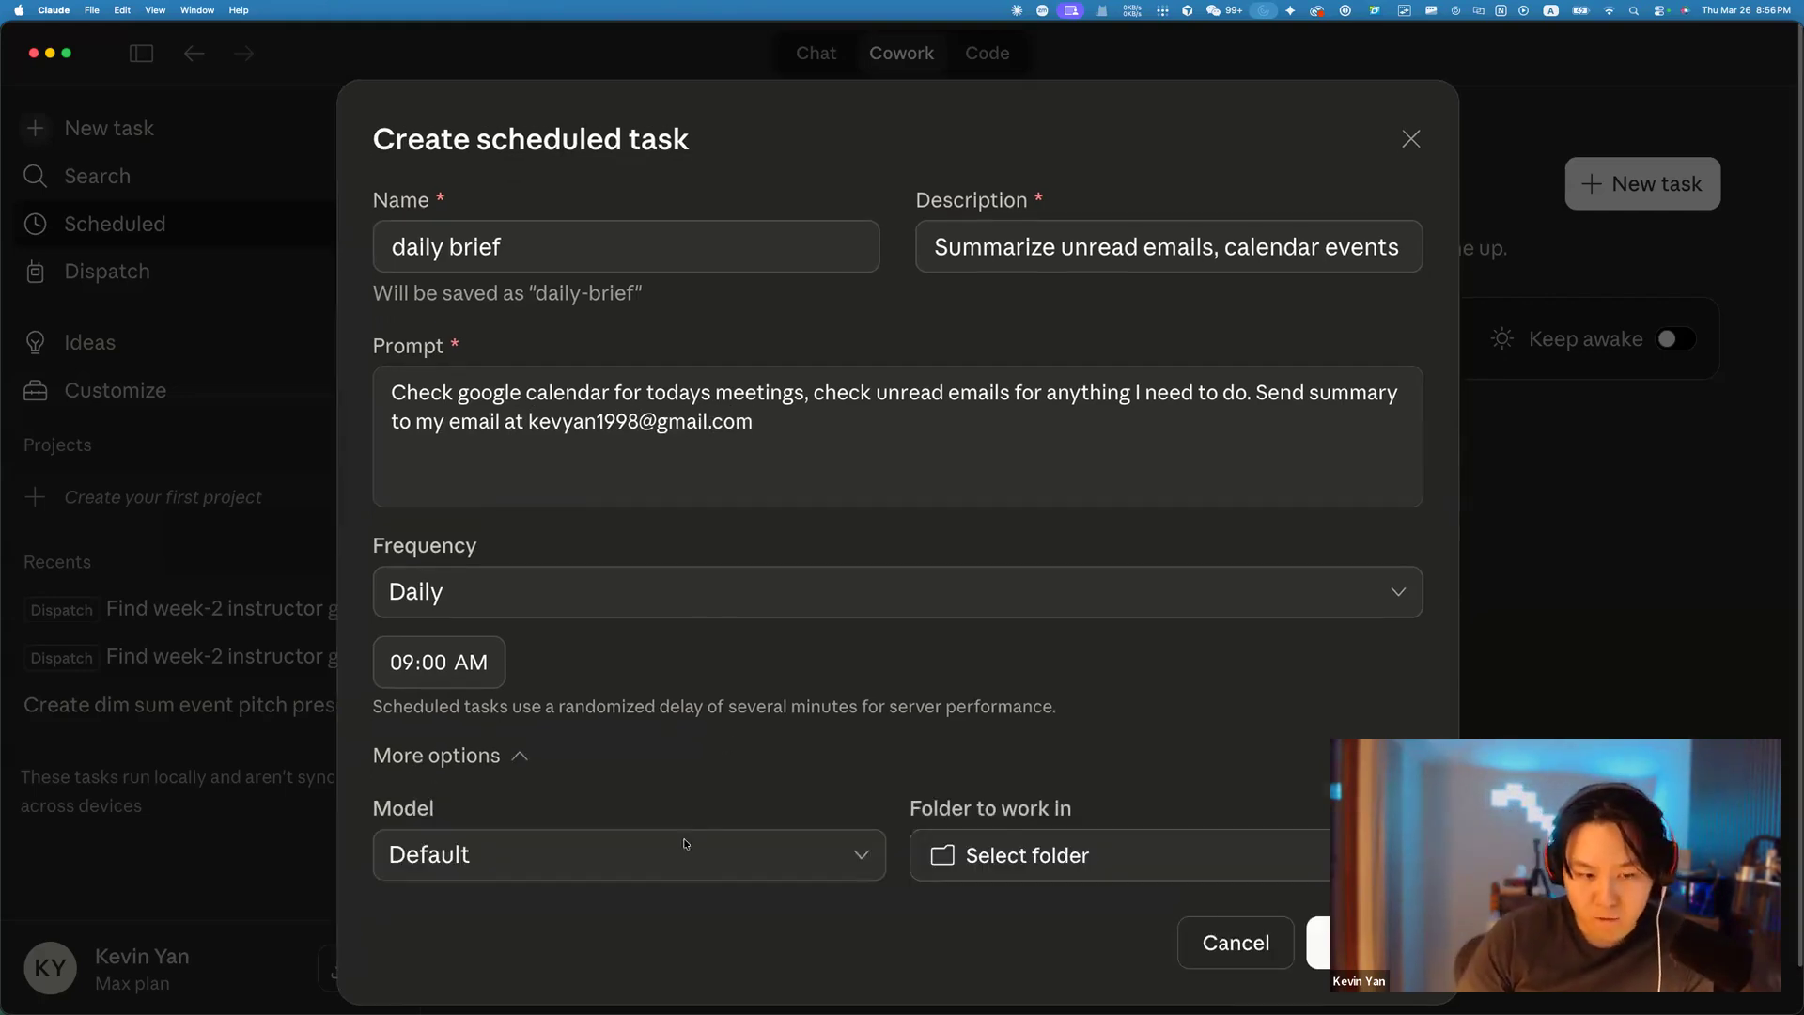
Choose Claude Sonnet 4.6 as the model, leave the folder unset, and create the task.
left_click(641, 794)
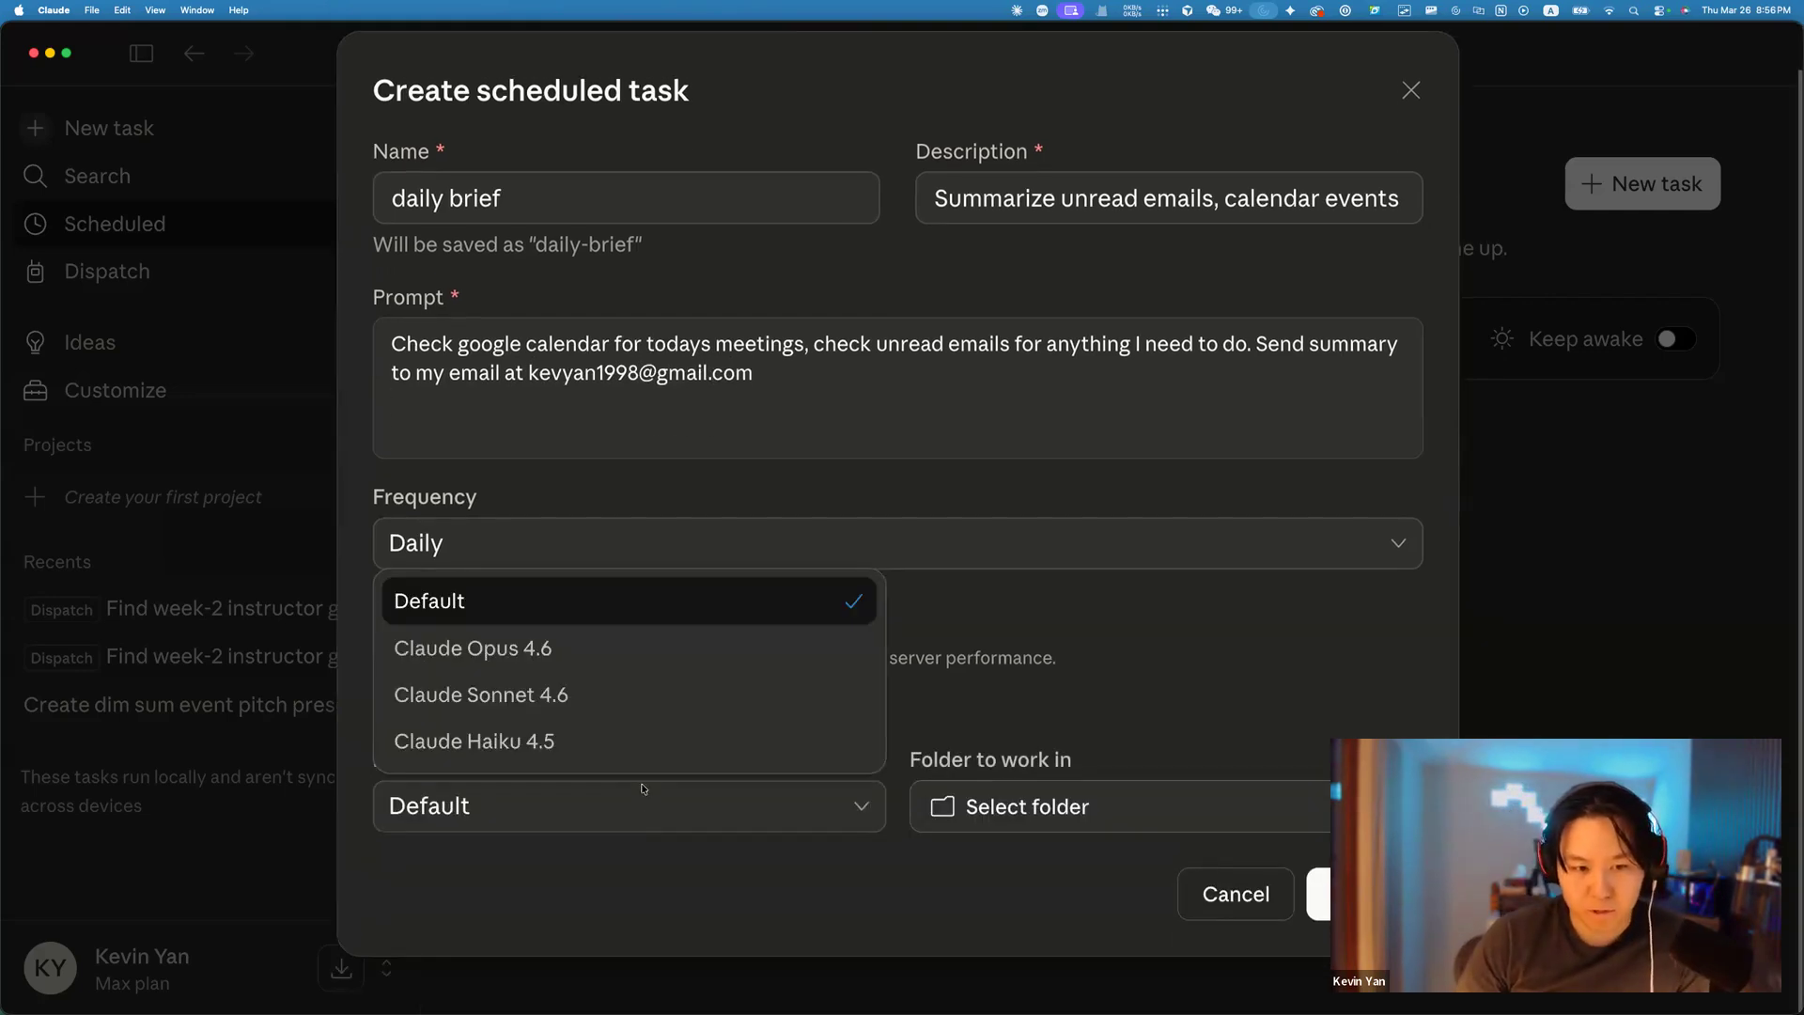
left_click(640, 703)
left_click(1111, 800)
left_click(1095, 807)
left_click(1096, 808)
left_click(1095, 812)
left_click(1360, 893)
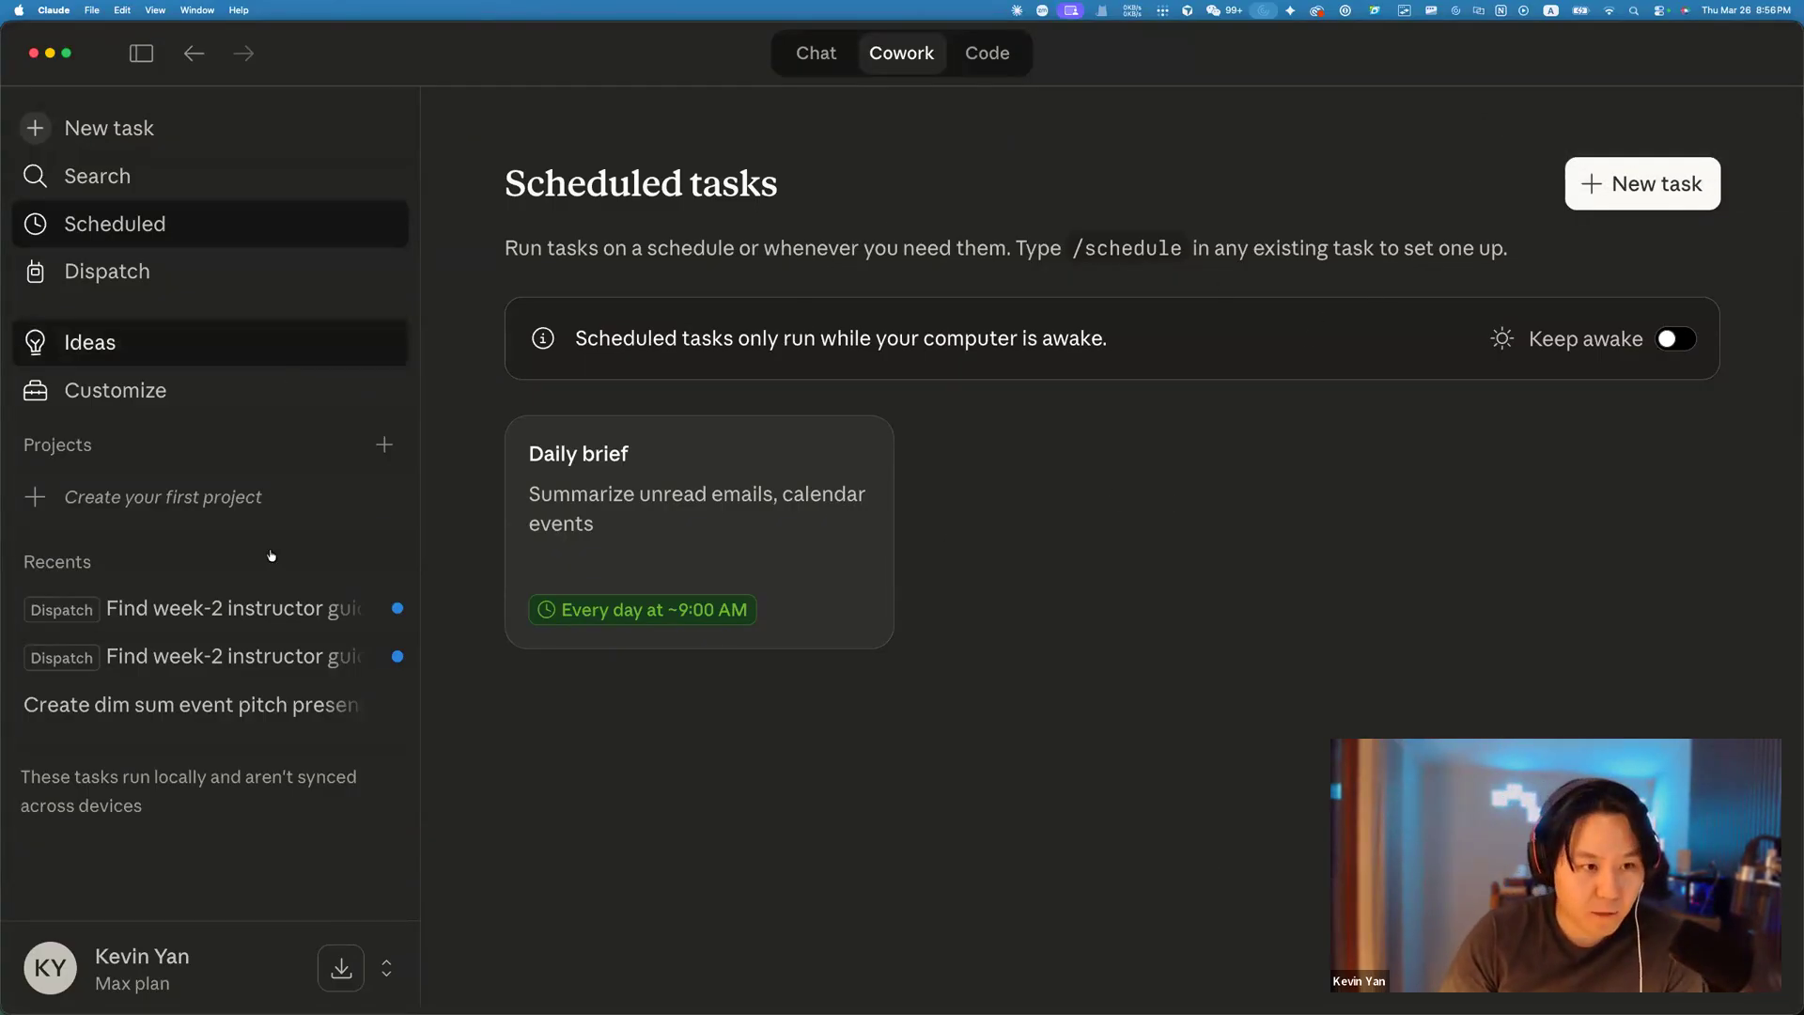
Scroll through the Customize connectors catalog, view Slack's connector details, then close the catalog.
left_click(171, 384)
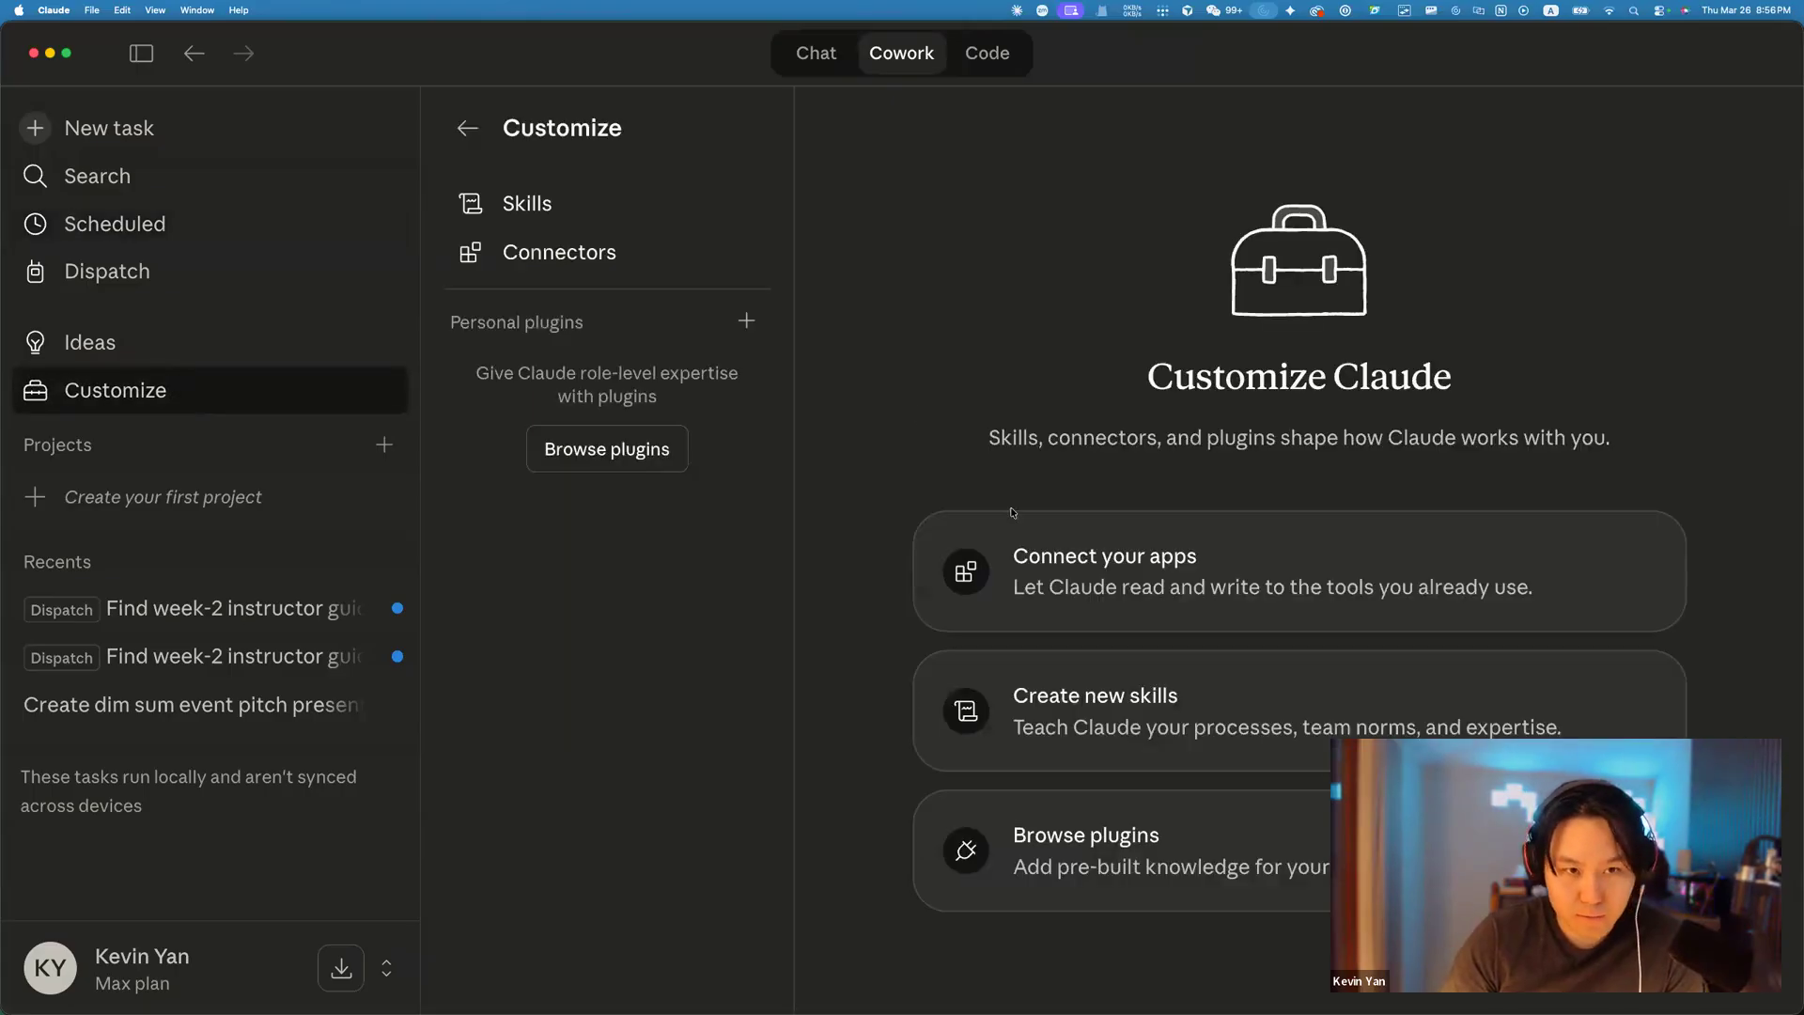
left_click(1163, 559)
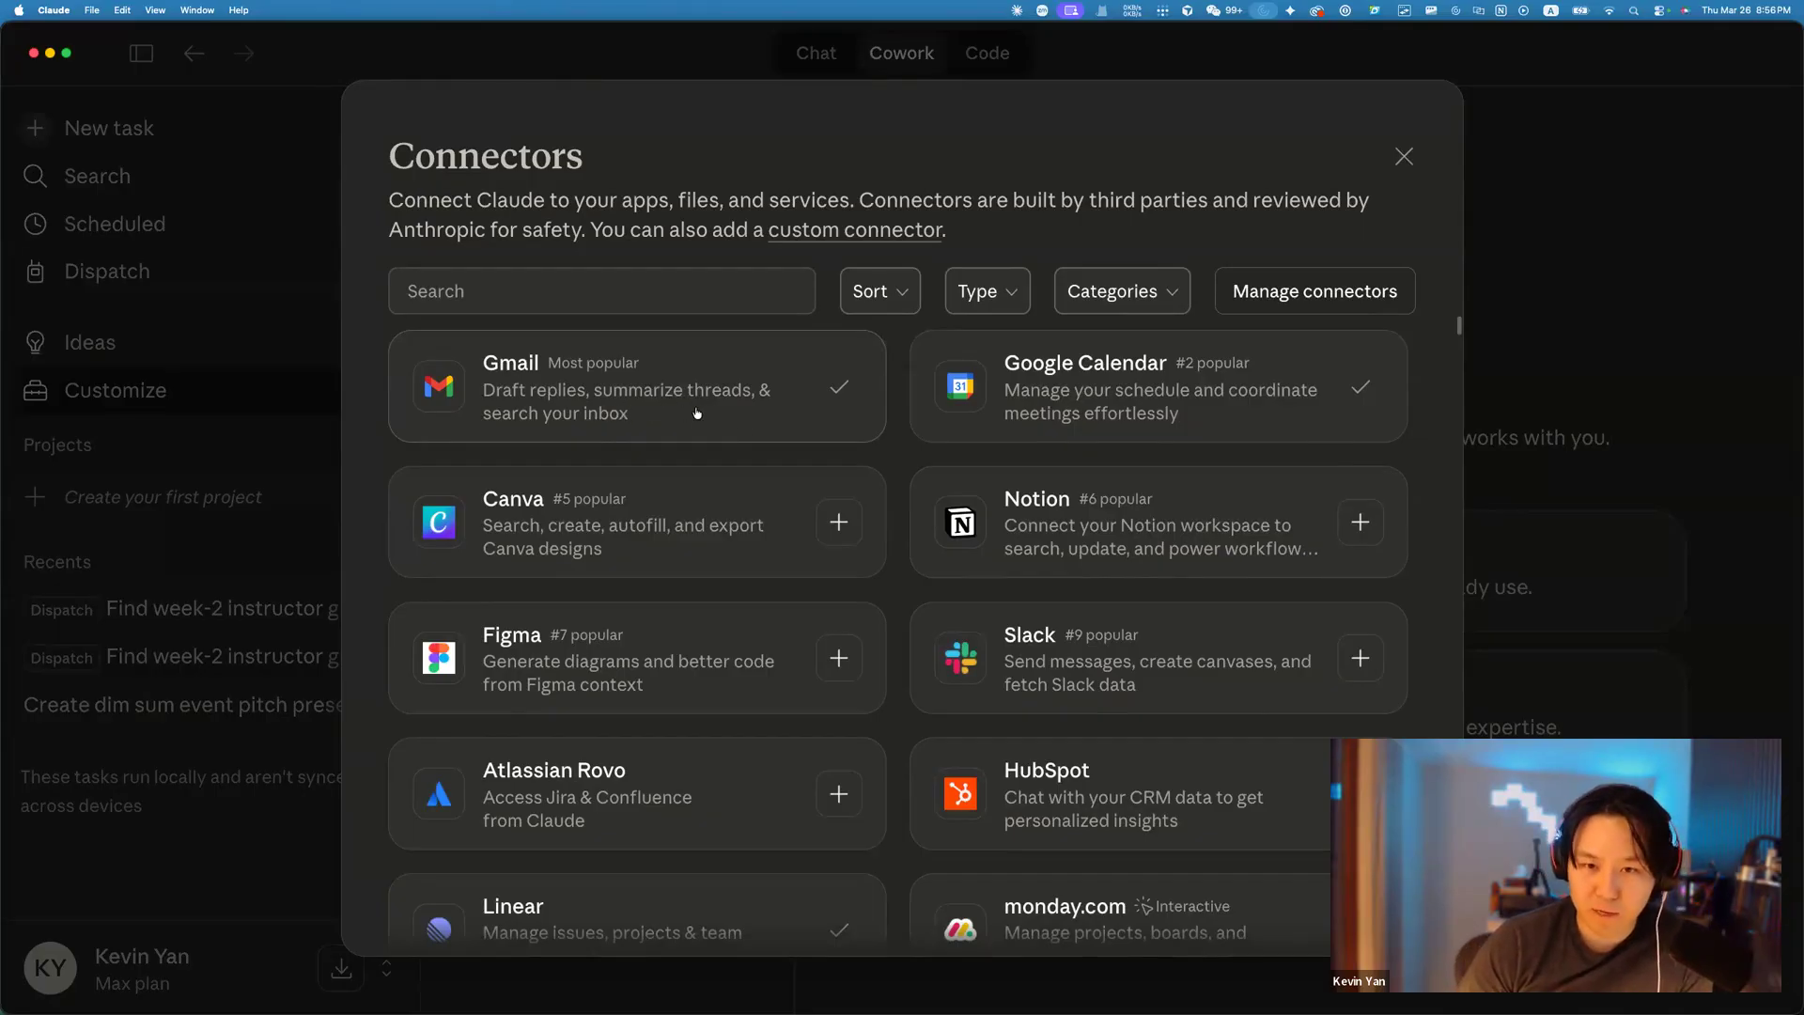
scroll(700, 410, "down", 3)
scroll(706, 407, "down", 20)
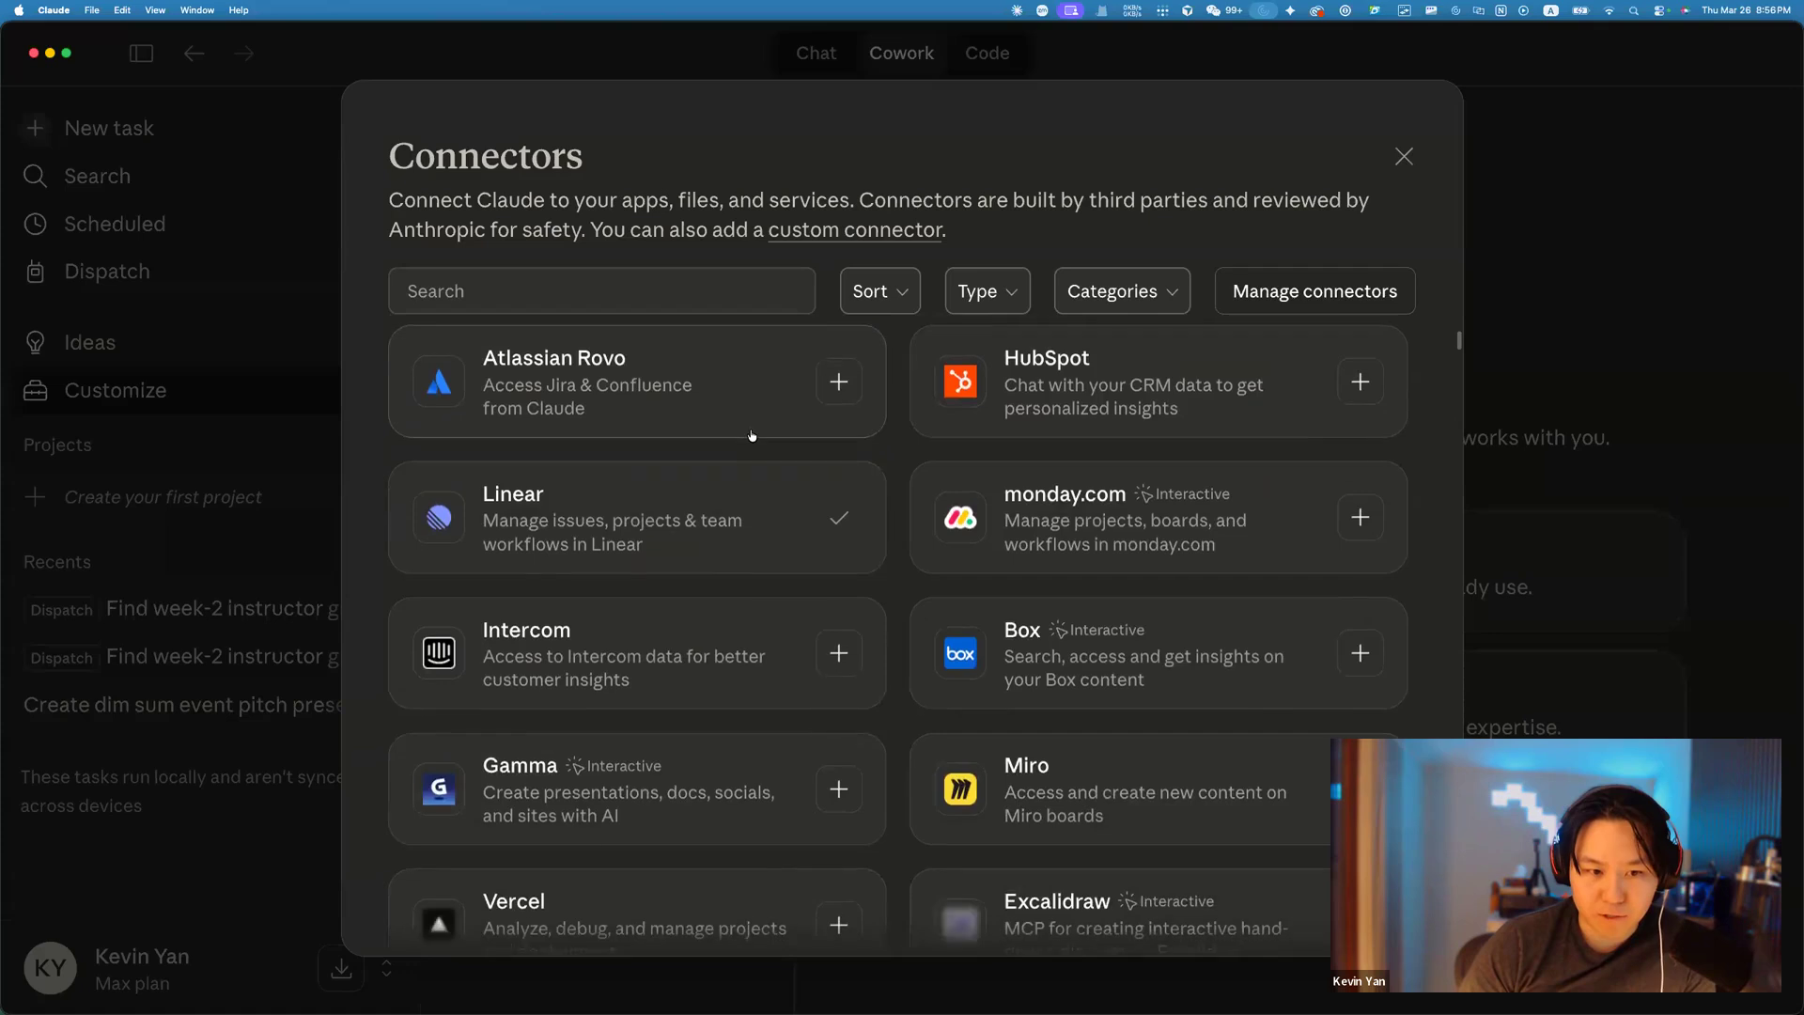
scroll(880, 580, "down", 8)
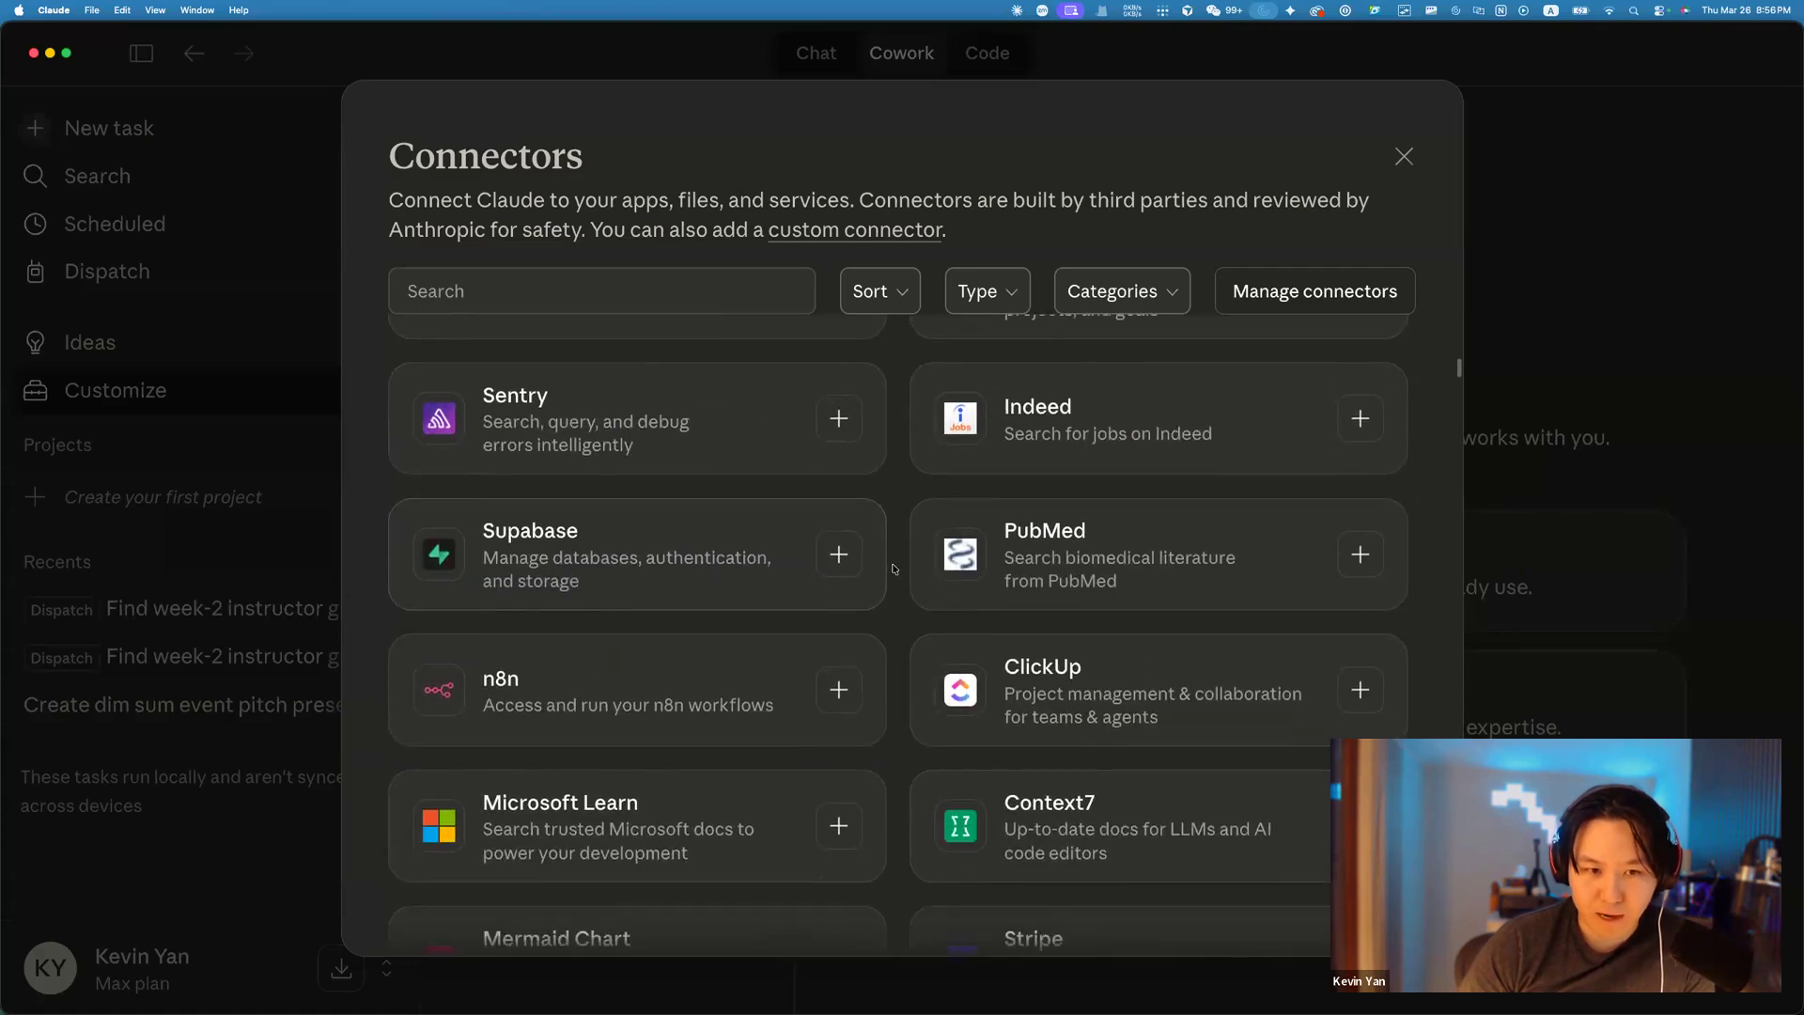
scroll(894, 568, "down", 20)
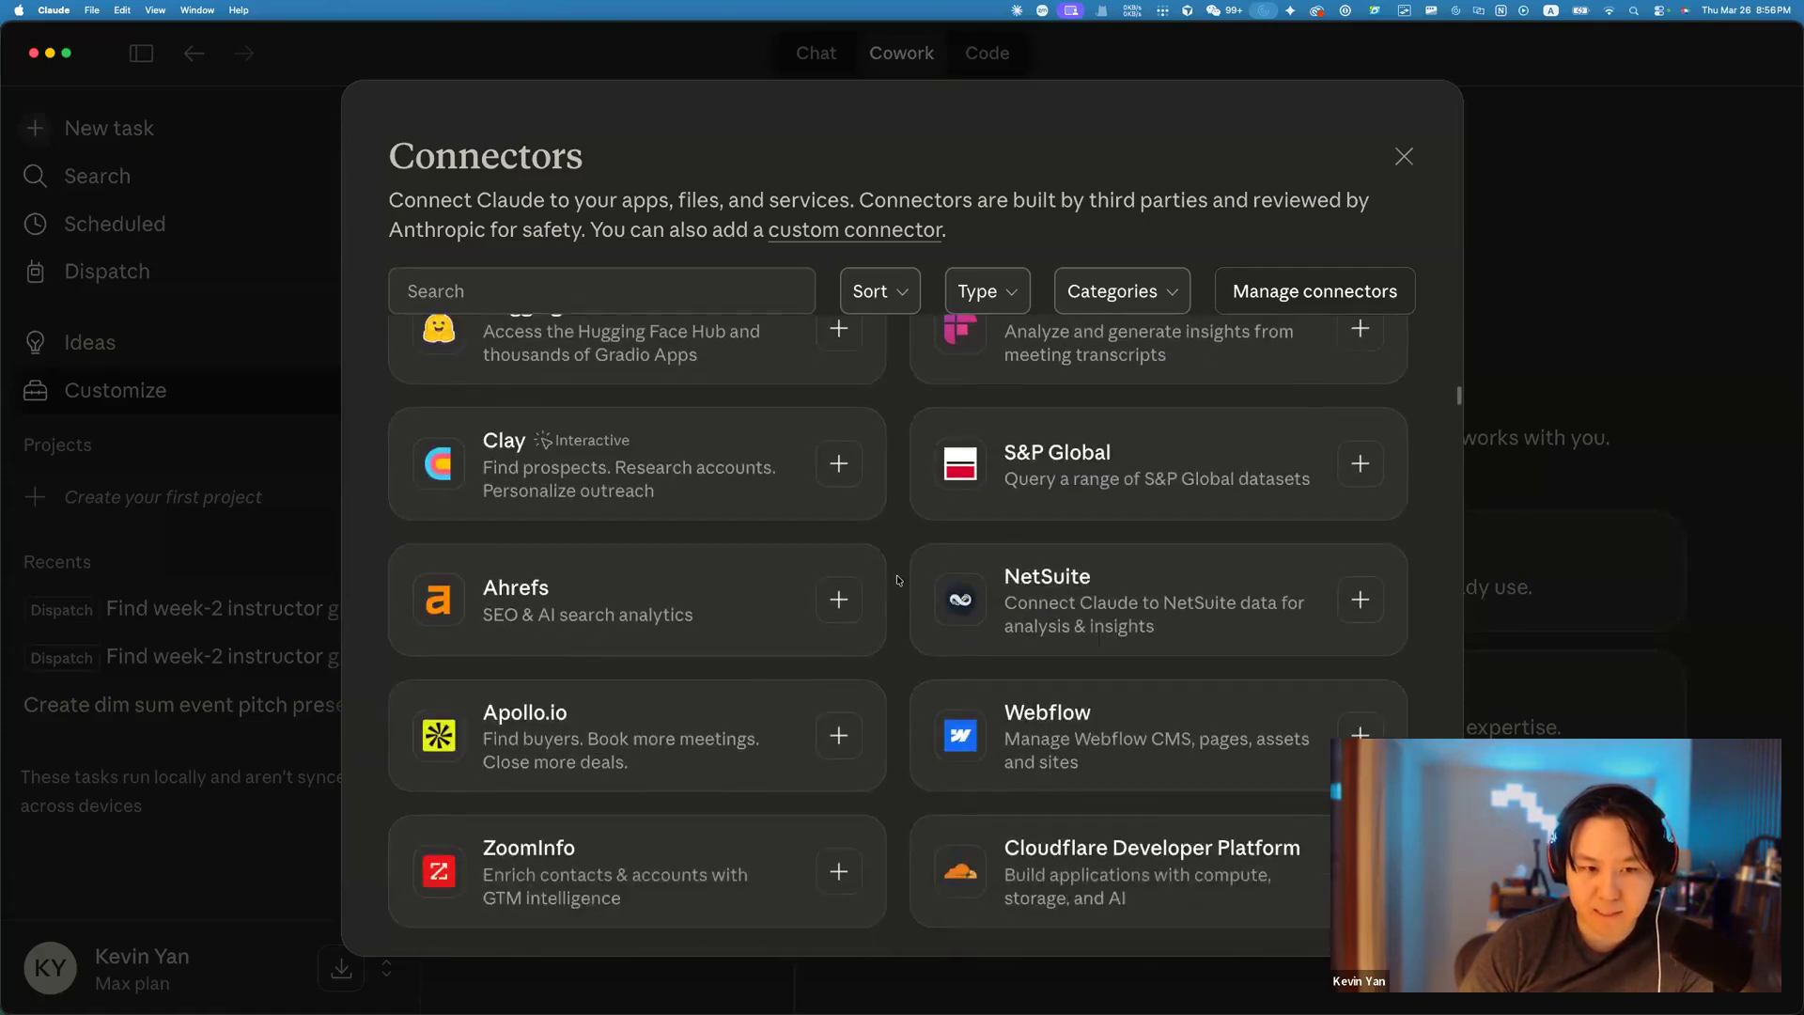
scroll(897, 580, "down", 15)
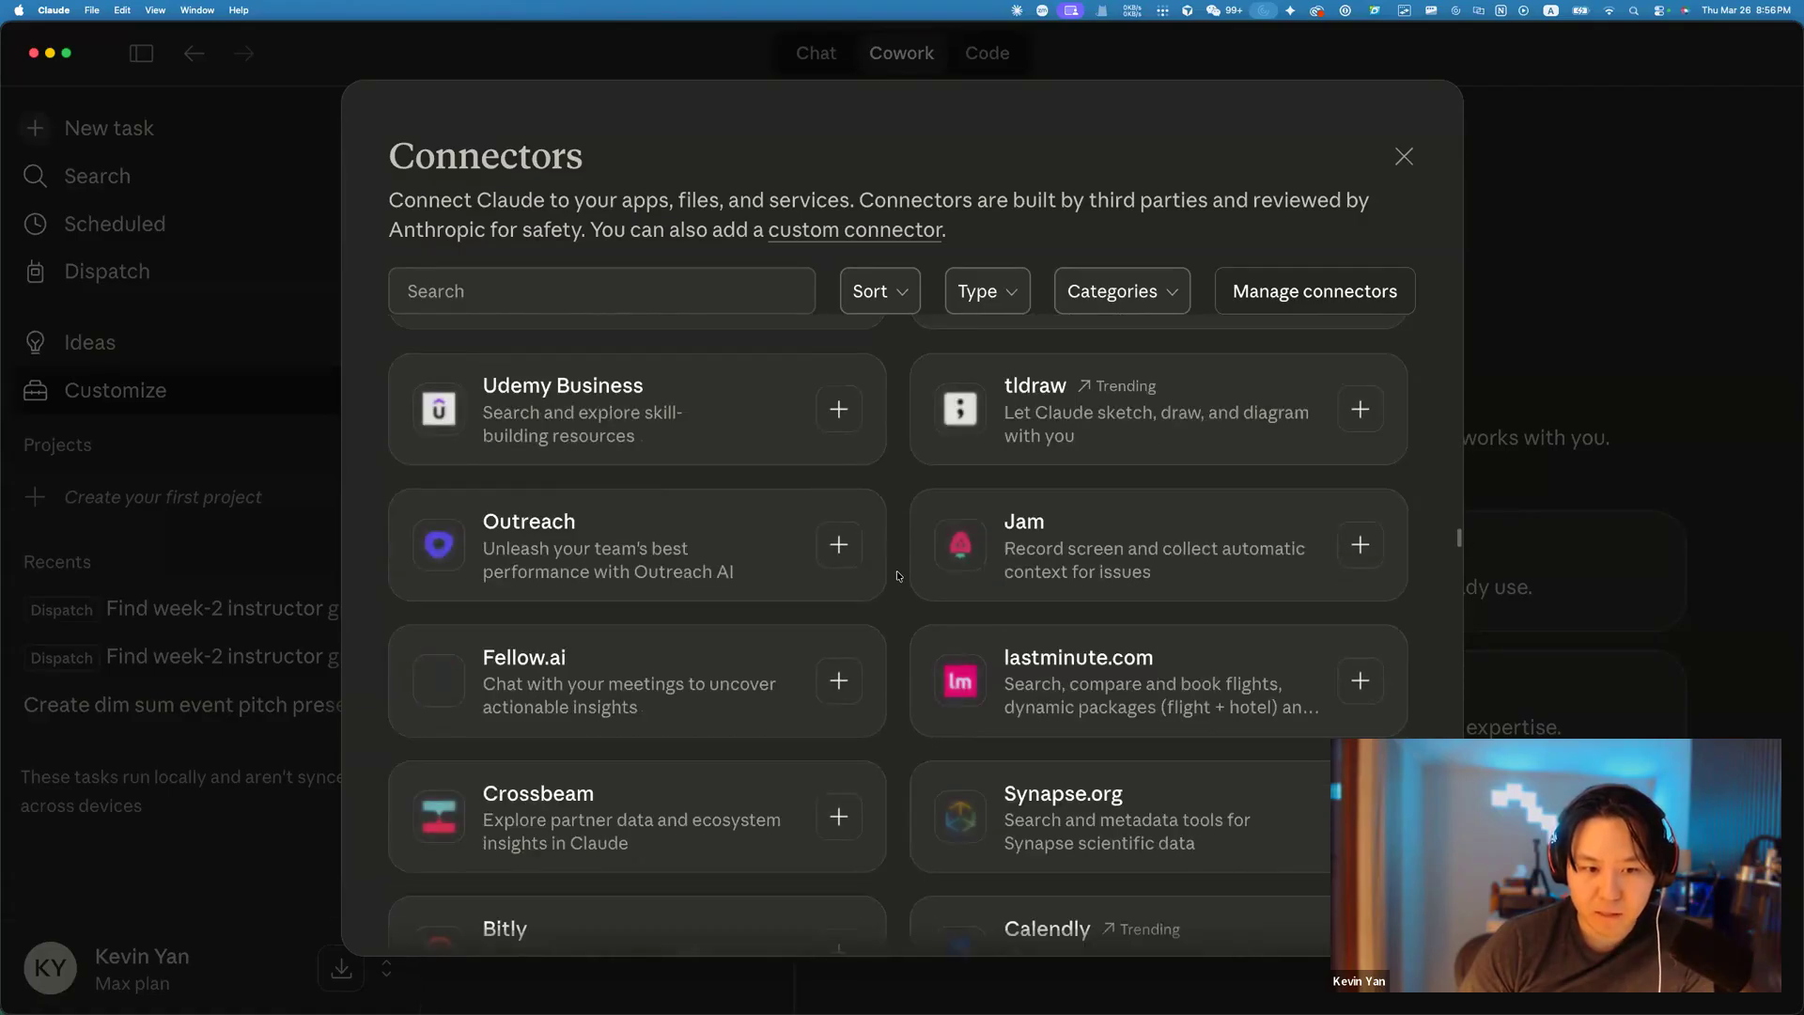
scroll(1248, 486, "up", 20)
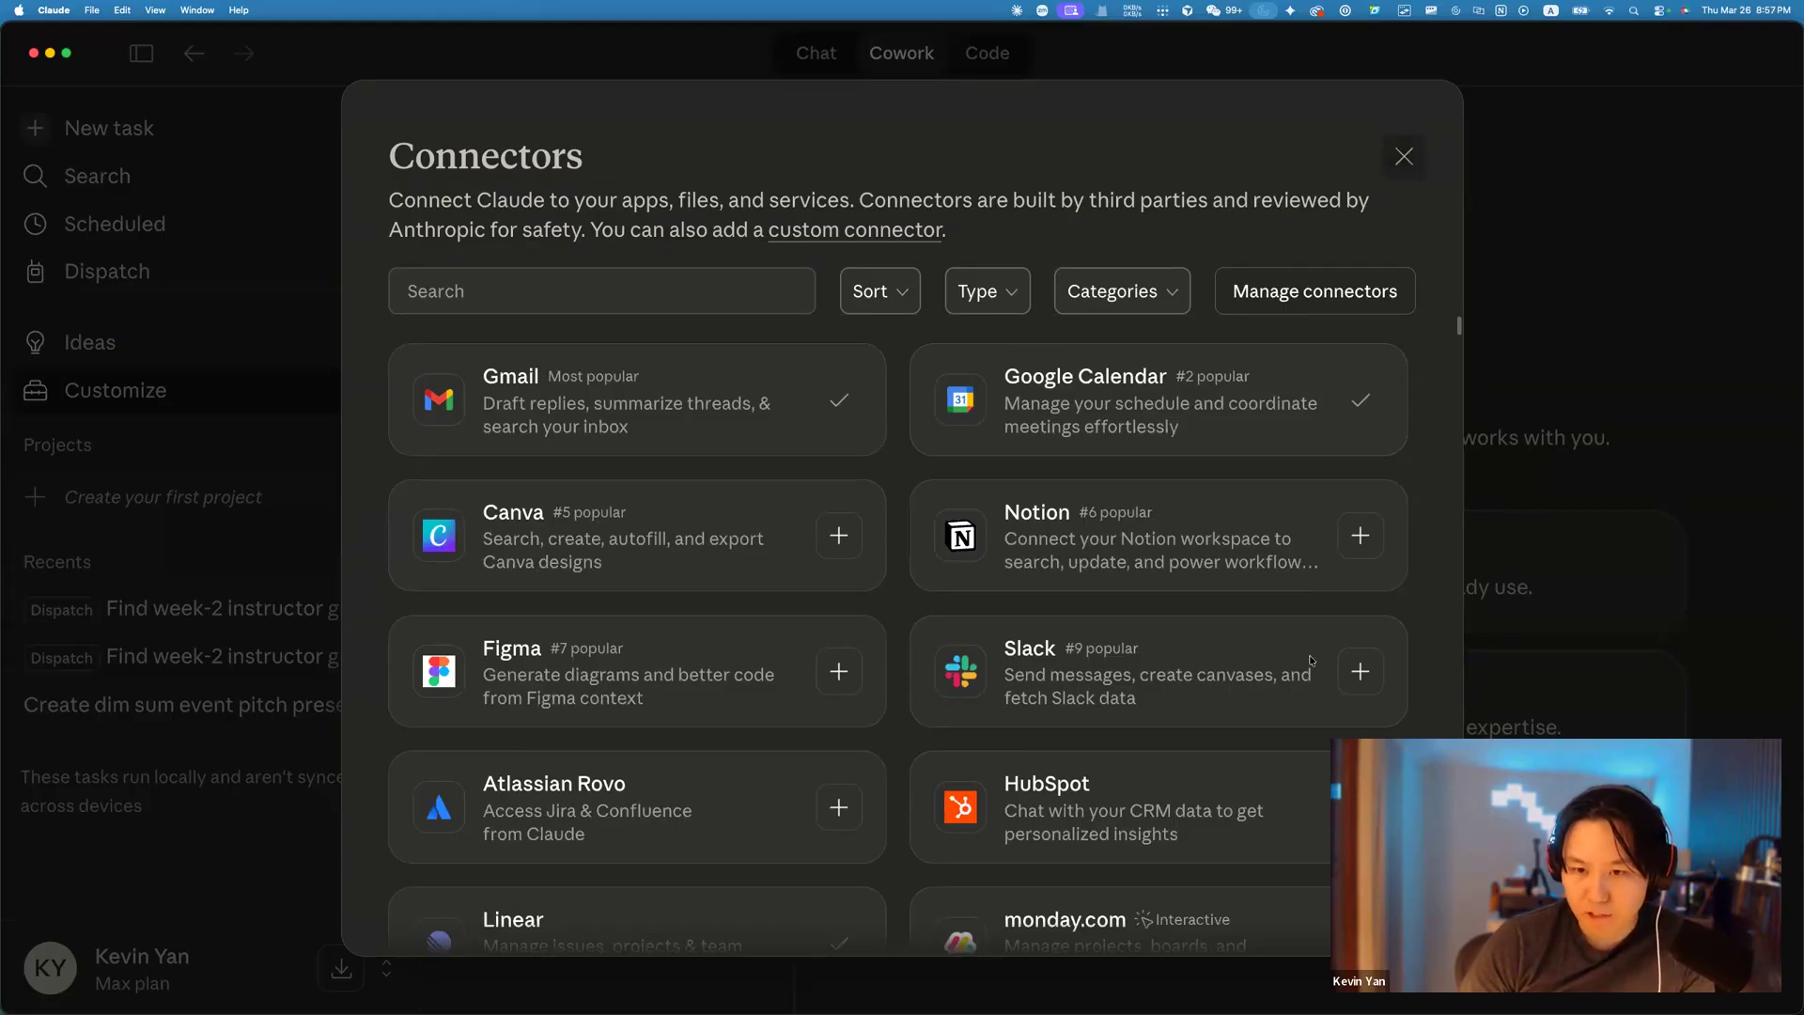
left_click(1209, 672)
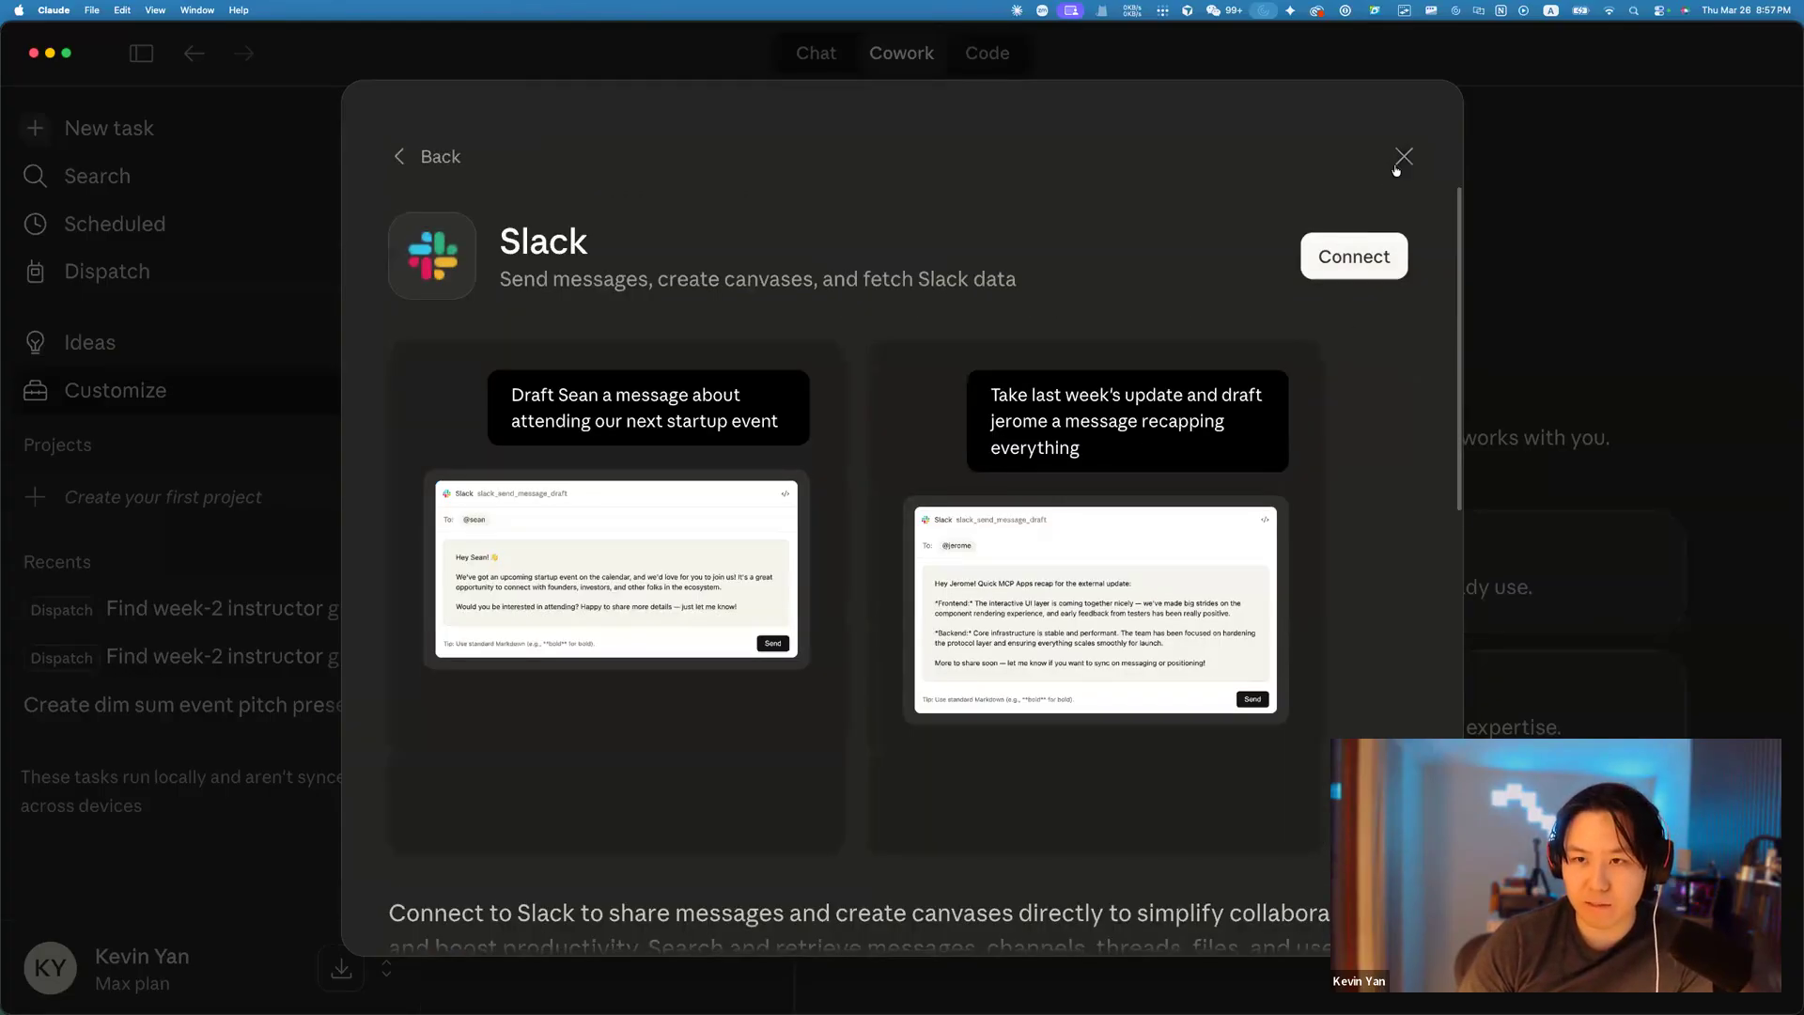
left_click(1404, 156)
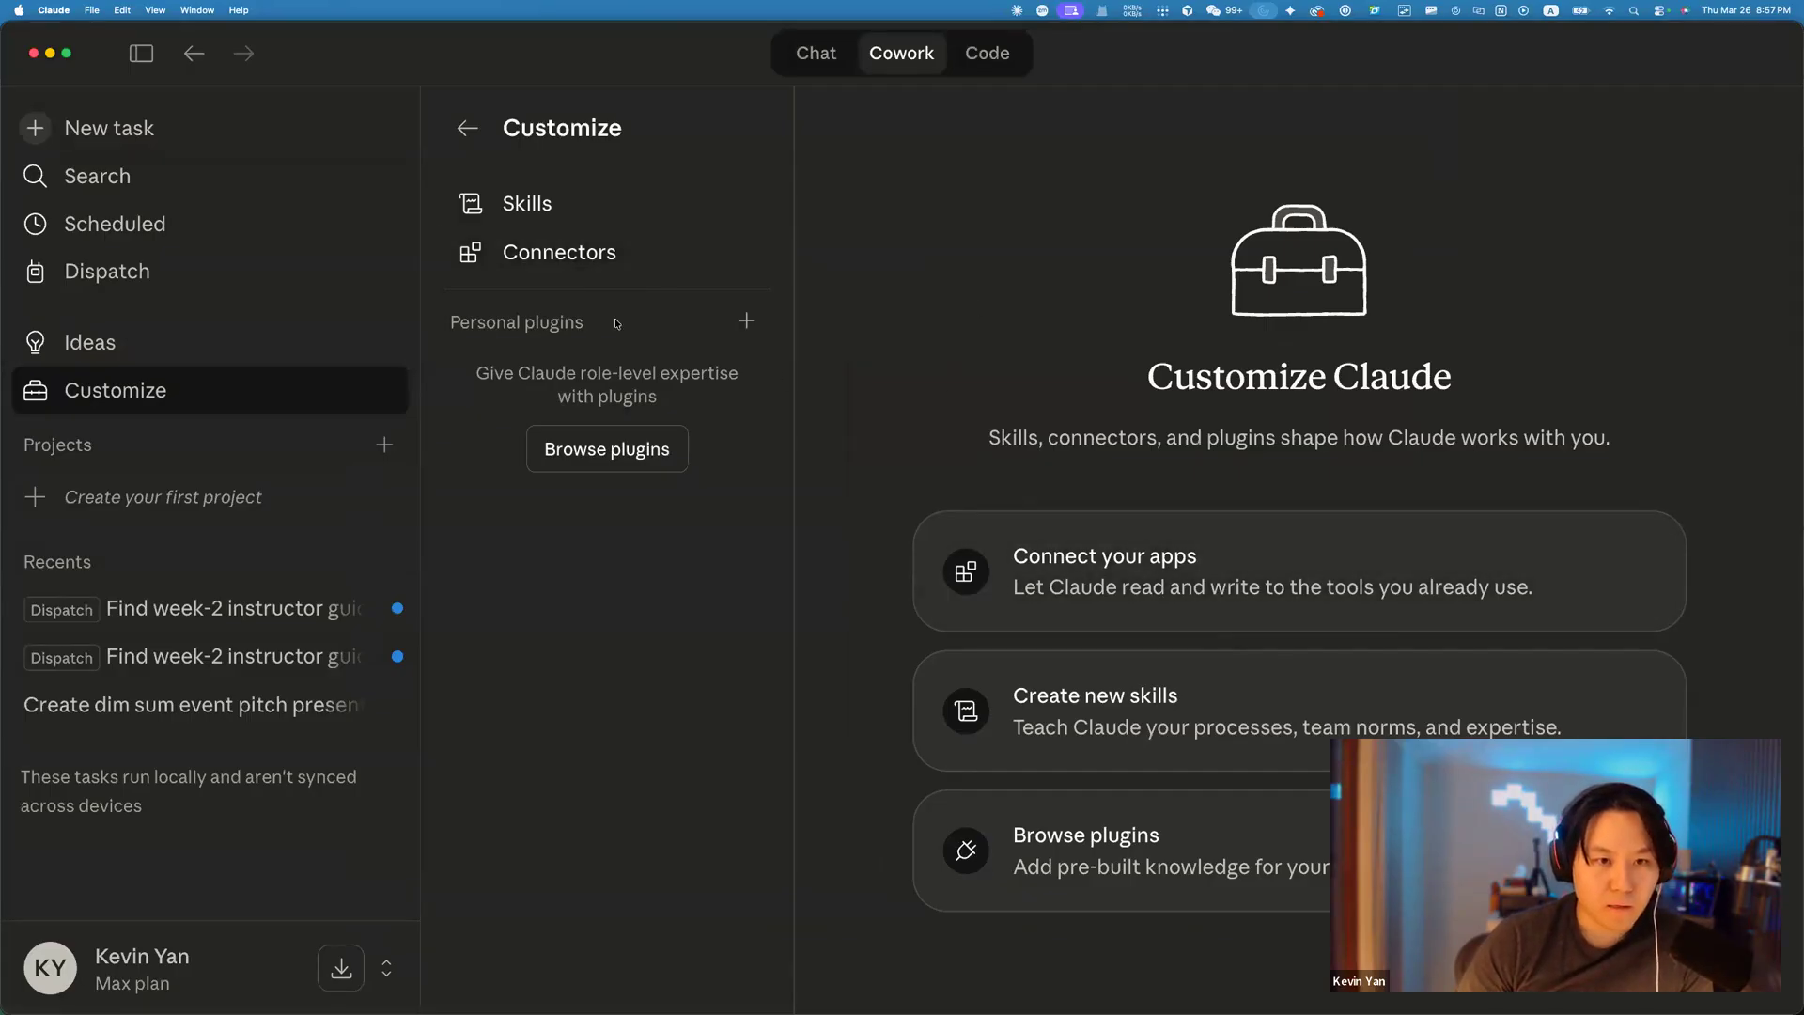
Return to the Scheduled tasks list, briefly switching to Chrome and back to Claude.
left_click(210, 230)
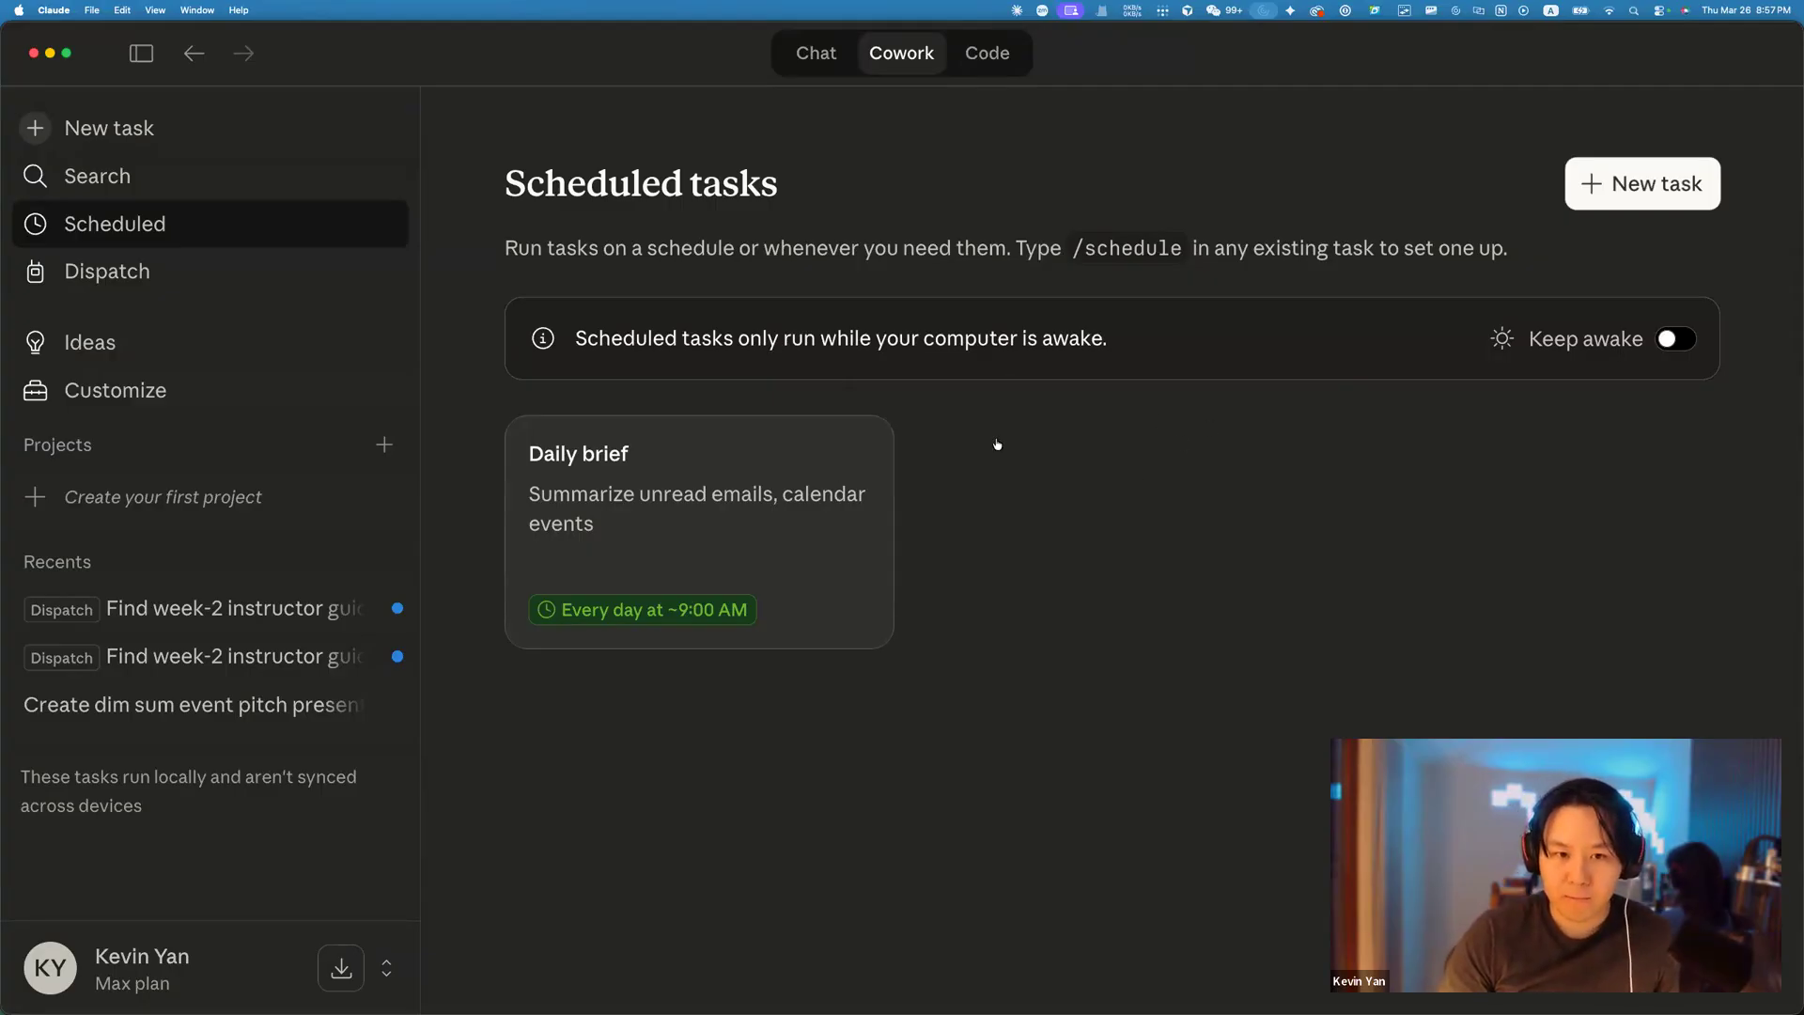
key("super+Tab")
key("super+Tab")
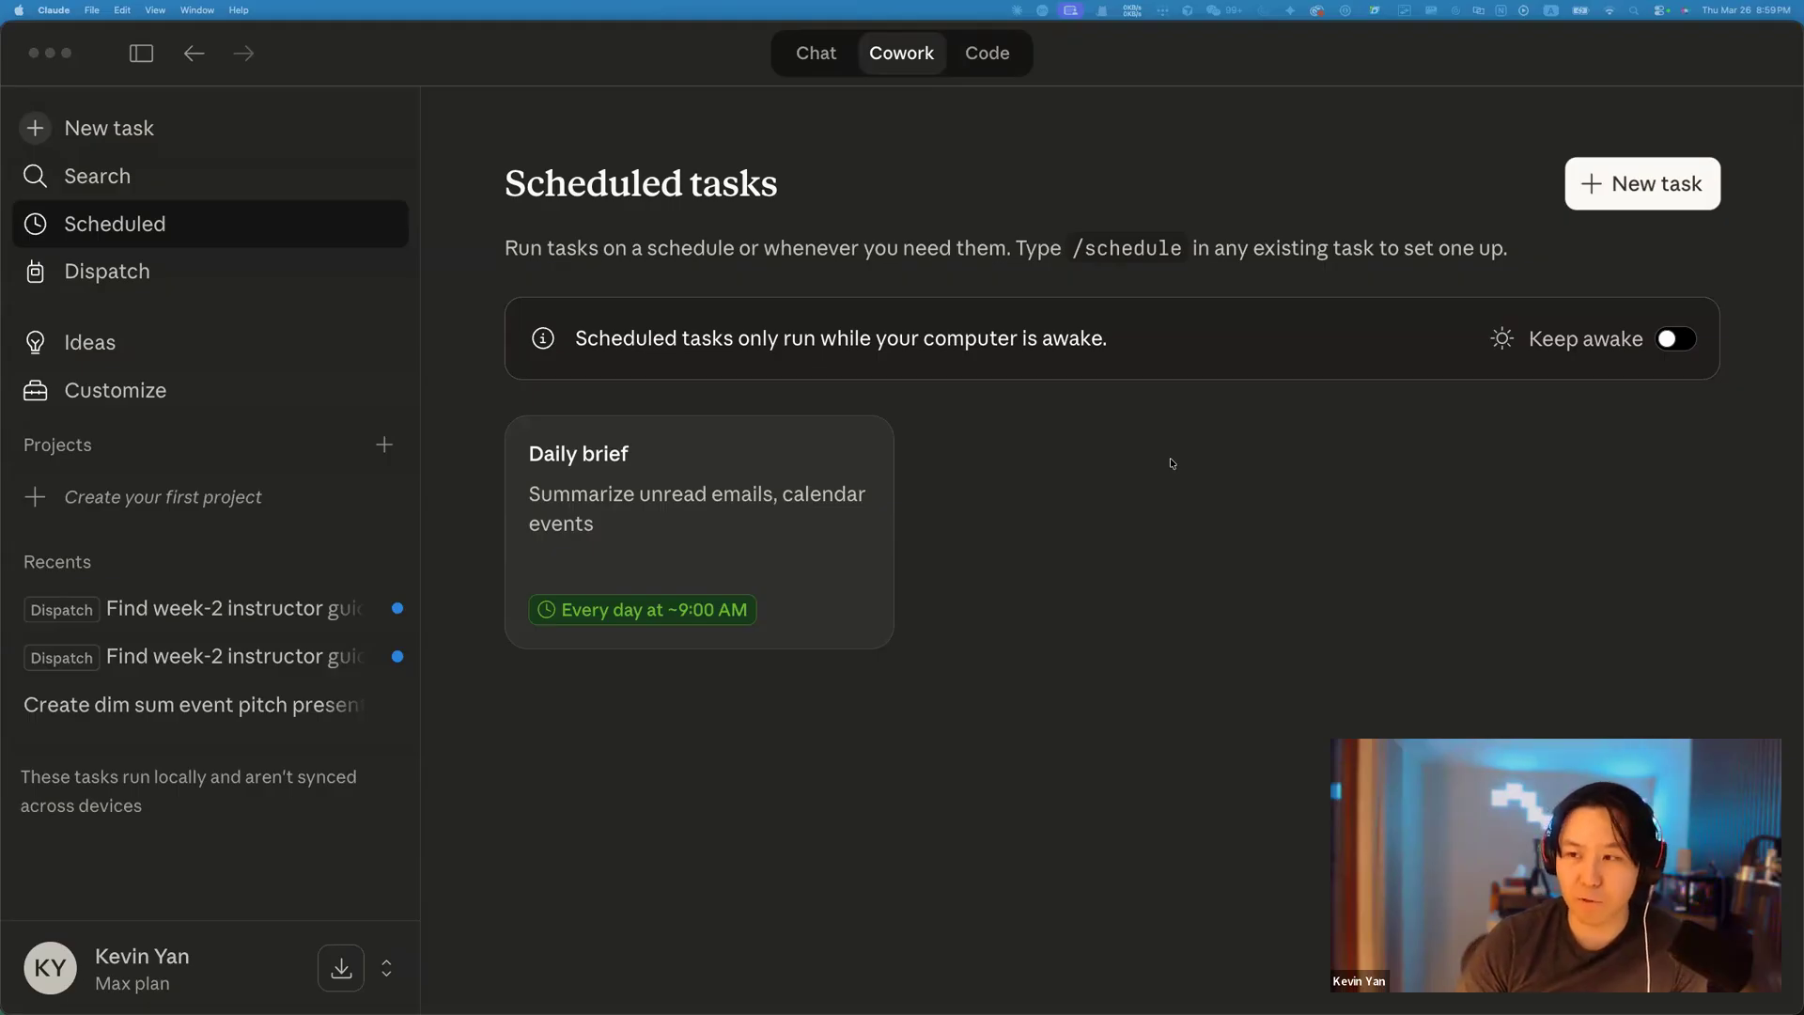
left_click(1090, 500)
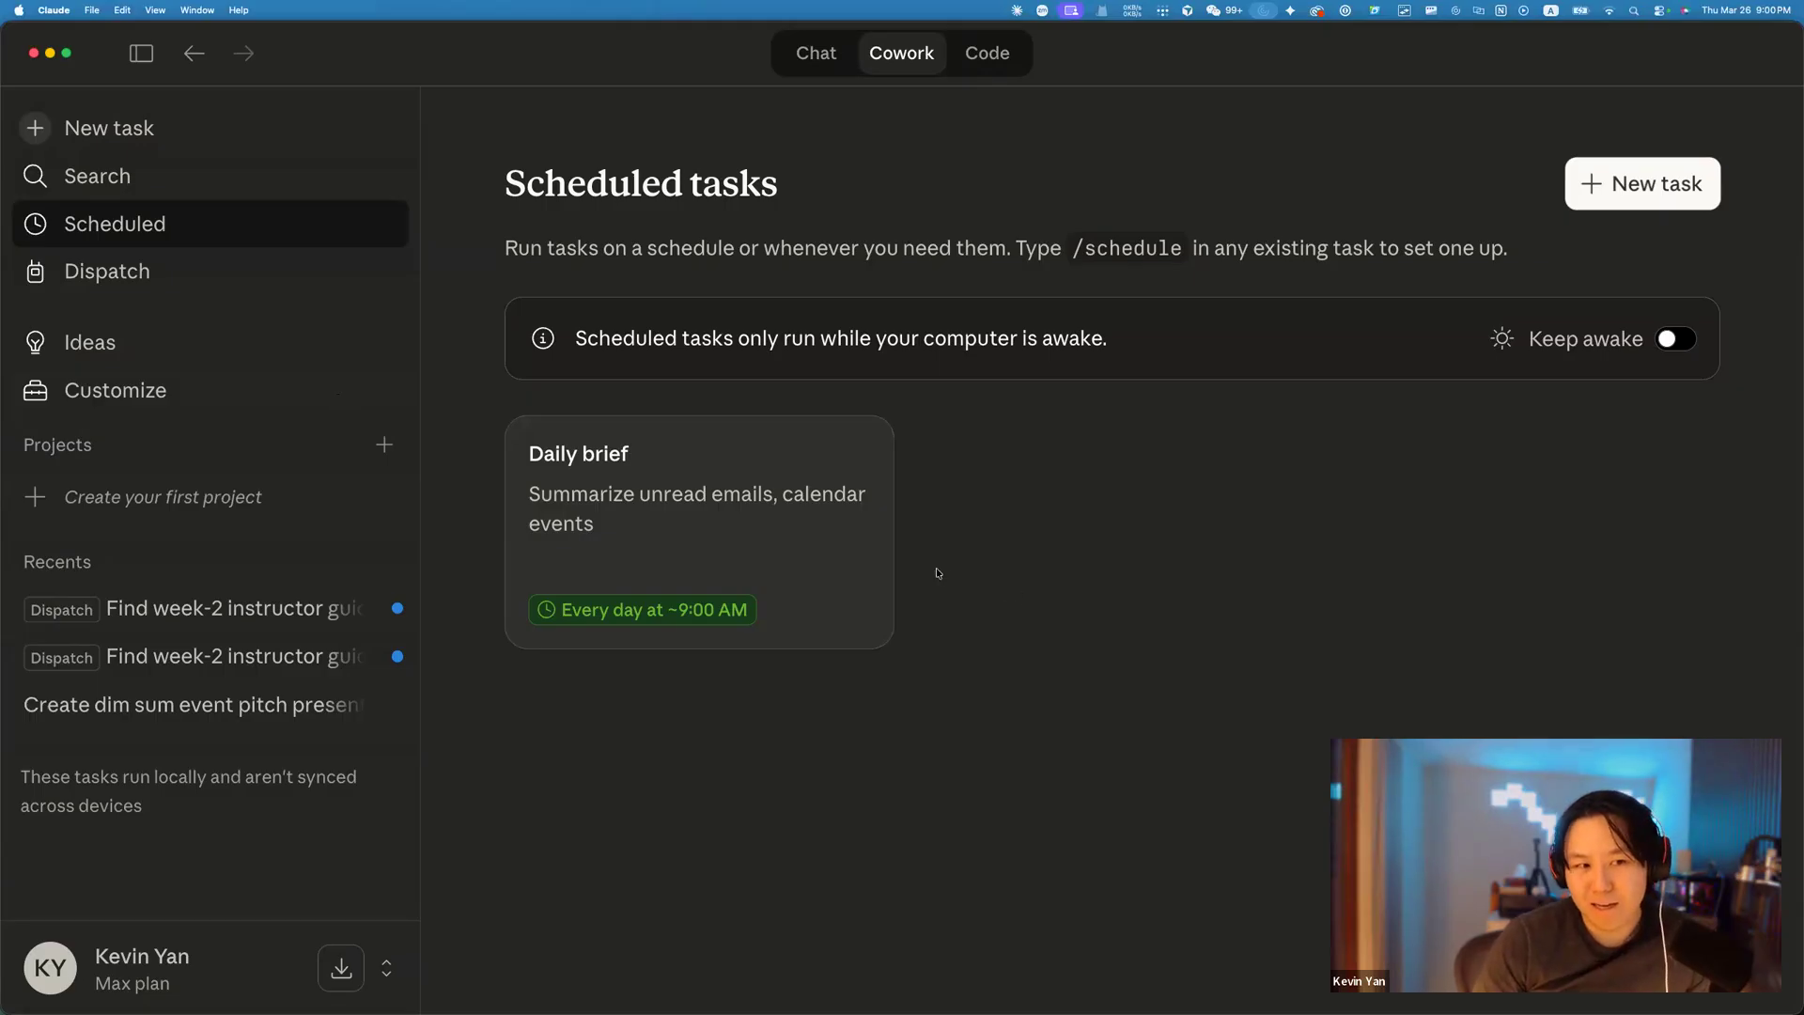
Open the installed connectors under Customize and show the Google Calendar connector's summary.
left_click(123, 393)
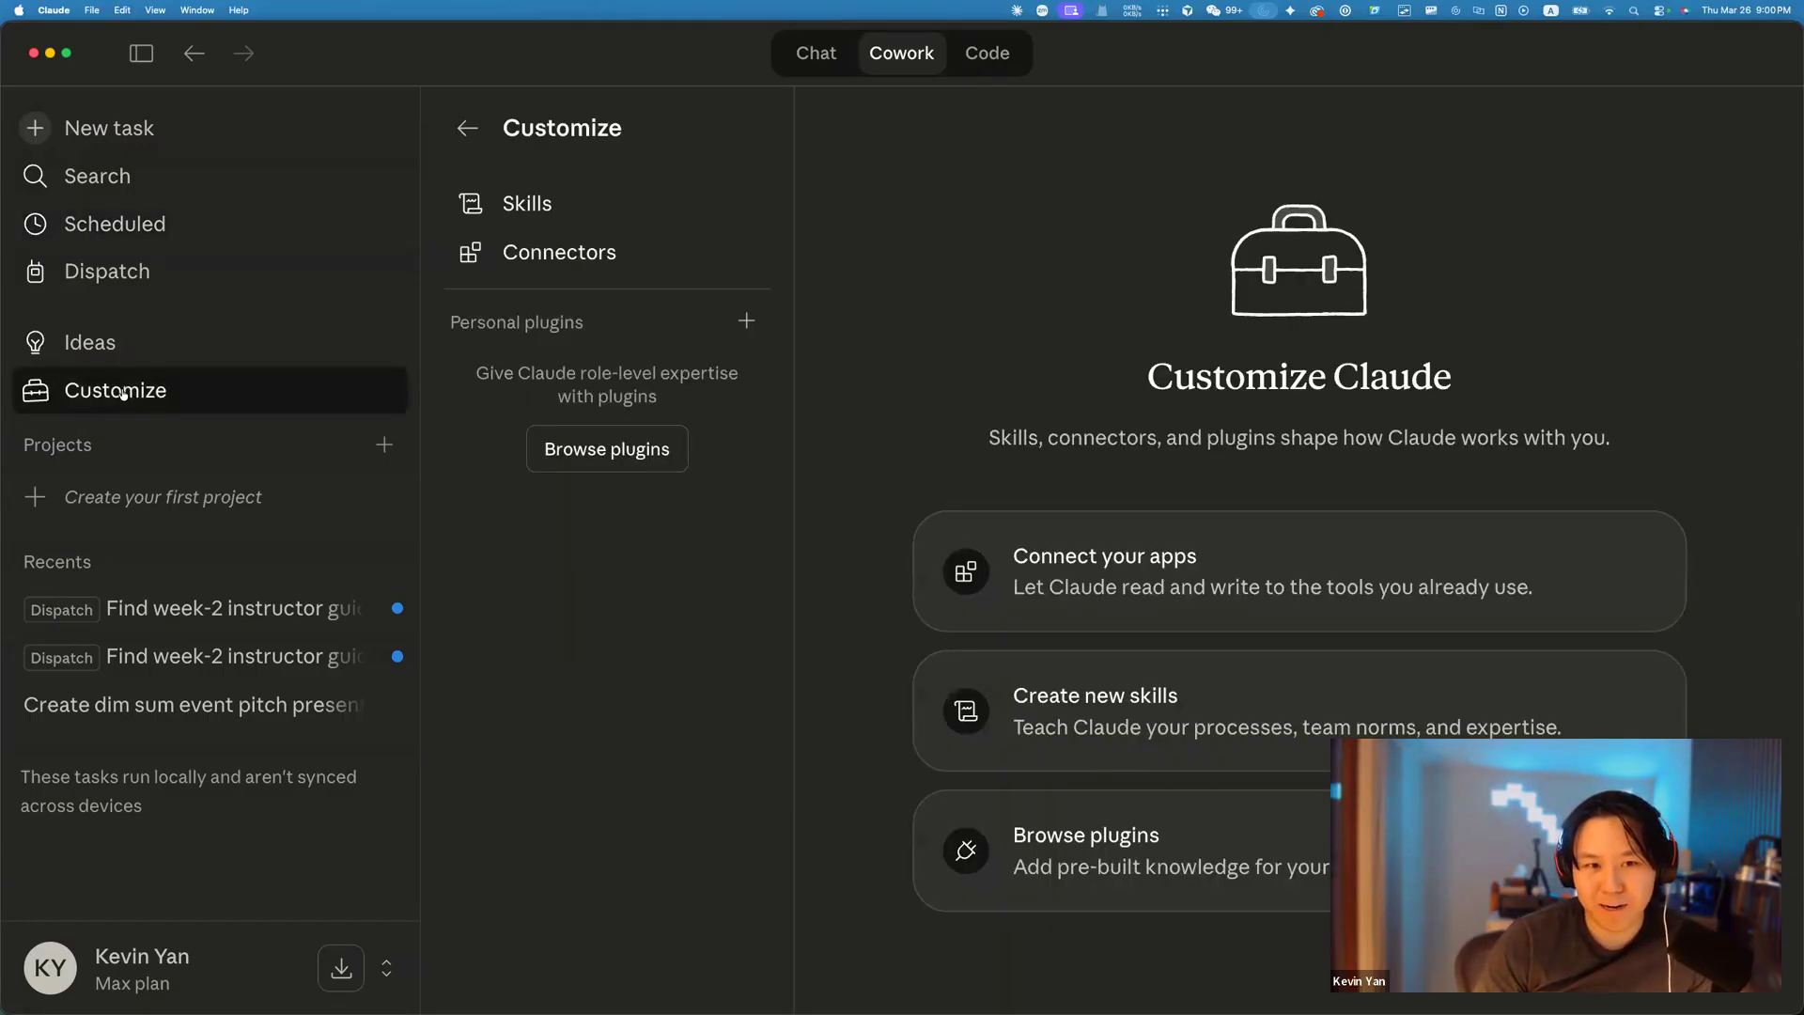
left_click(590, 271)
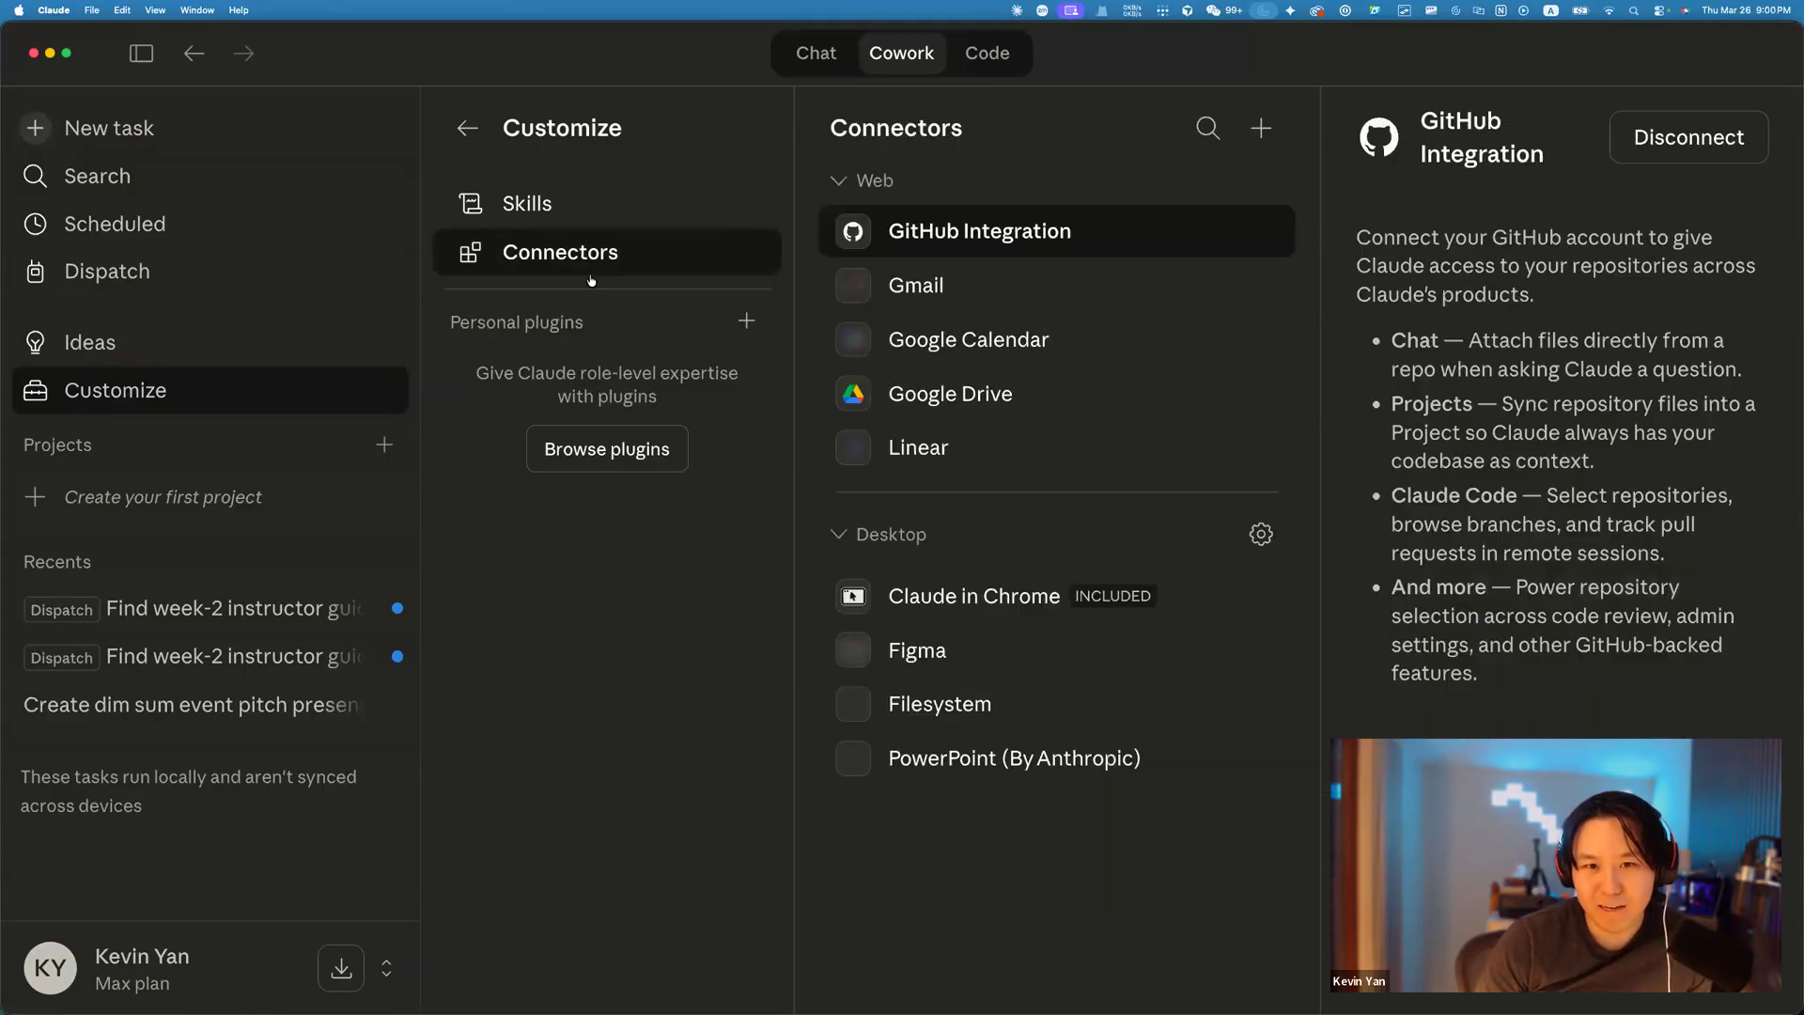
left_click(963, 344)
scroll(1528, 380, "down", 3)
scroll(1529, 380, "up", 3)
scroll(1529, 379, "down", 3)
scroll(1529, 379, "up", 3)
View Google Calendar's full connector details, then go back and close the catalog.
left_click(1735, 137)
left_click(1675, 202)
scroll(1238, 520, "down", 5)
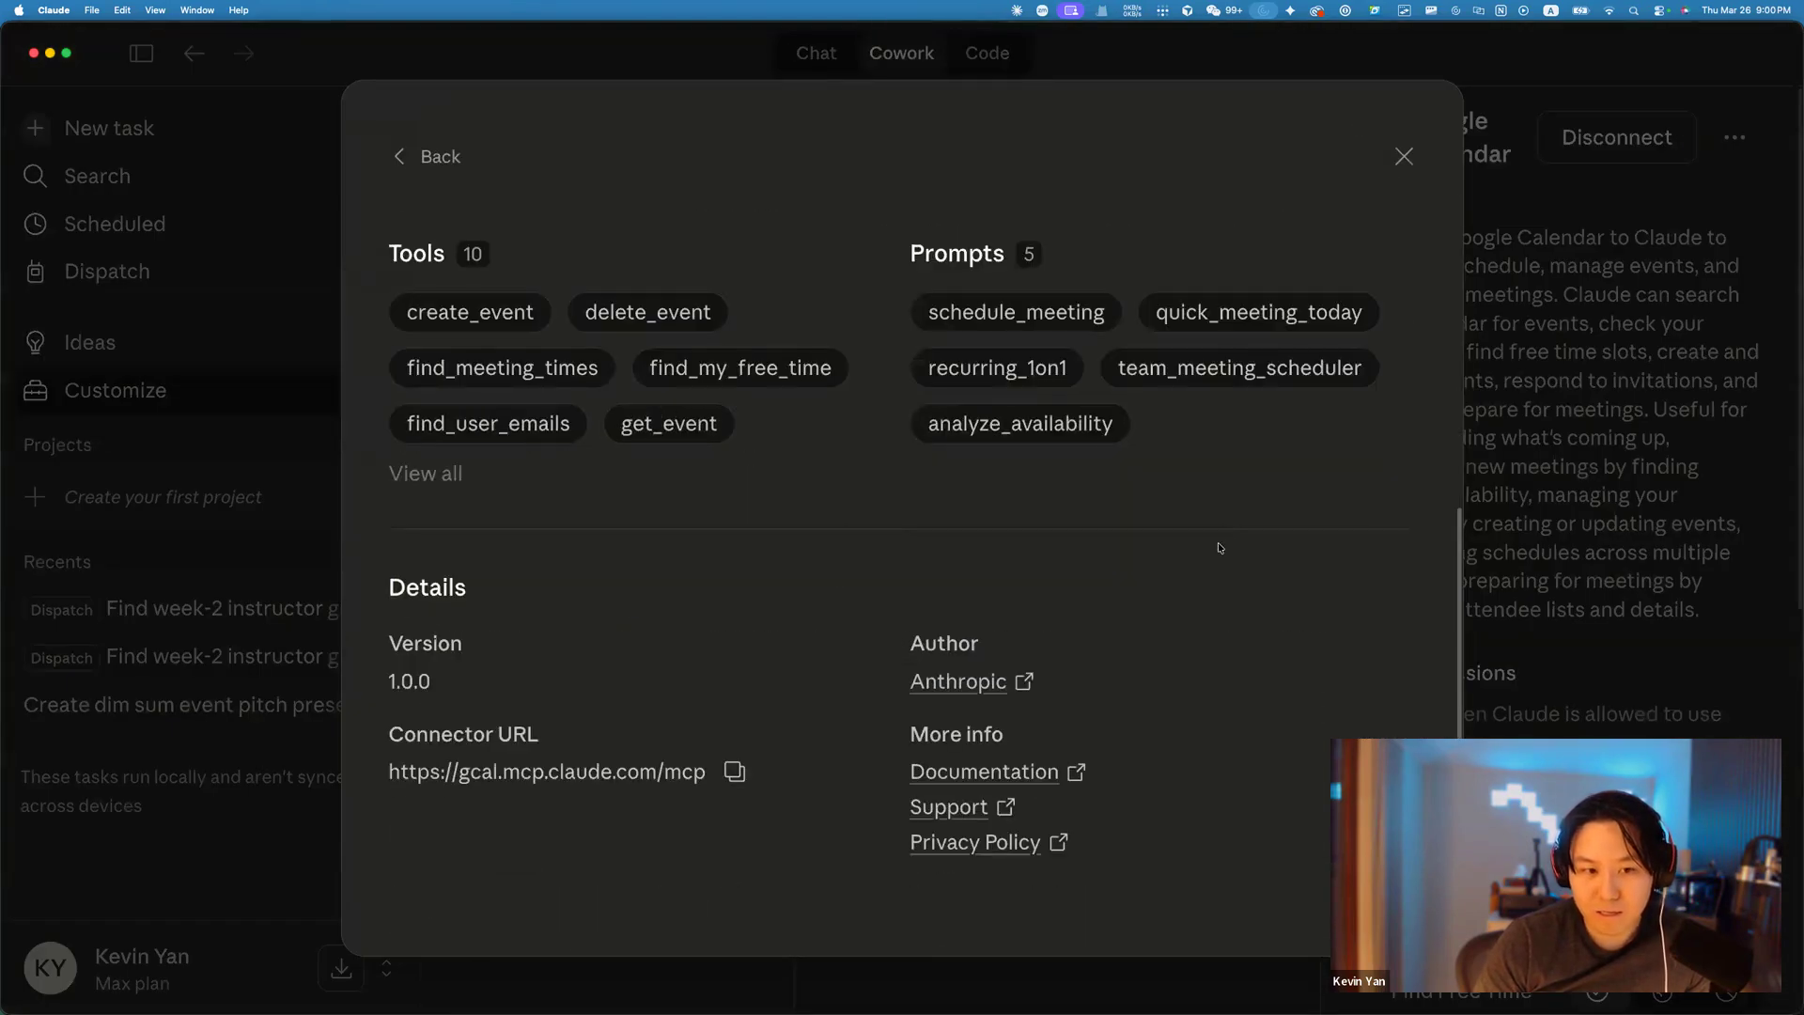
scroll(1219, 547, "up", 5)
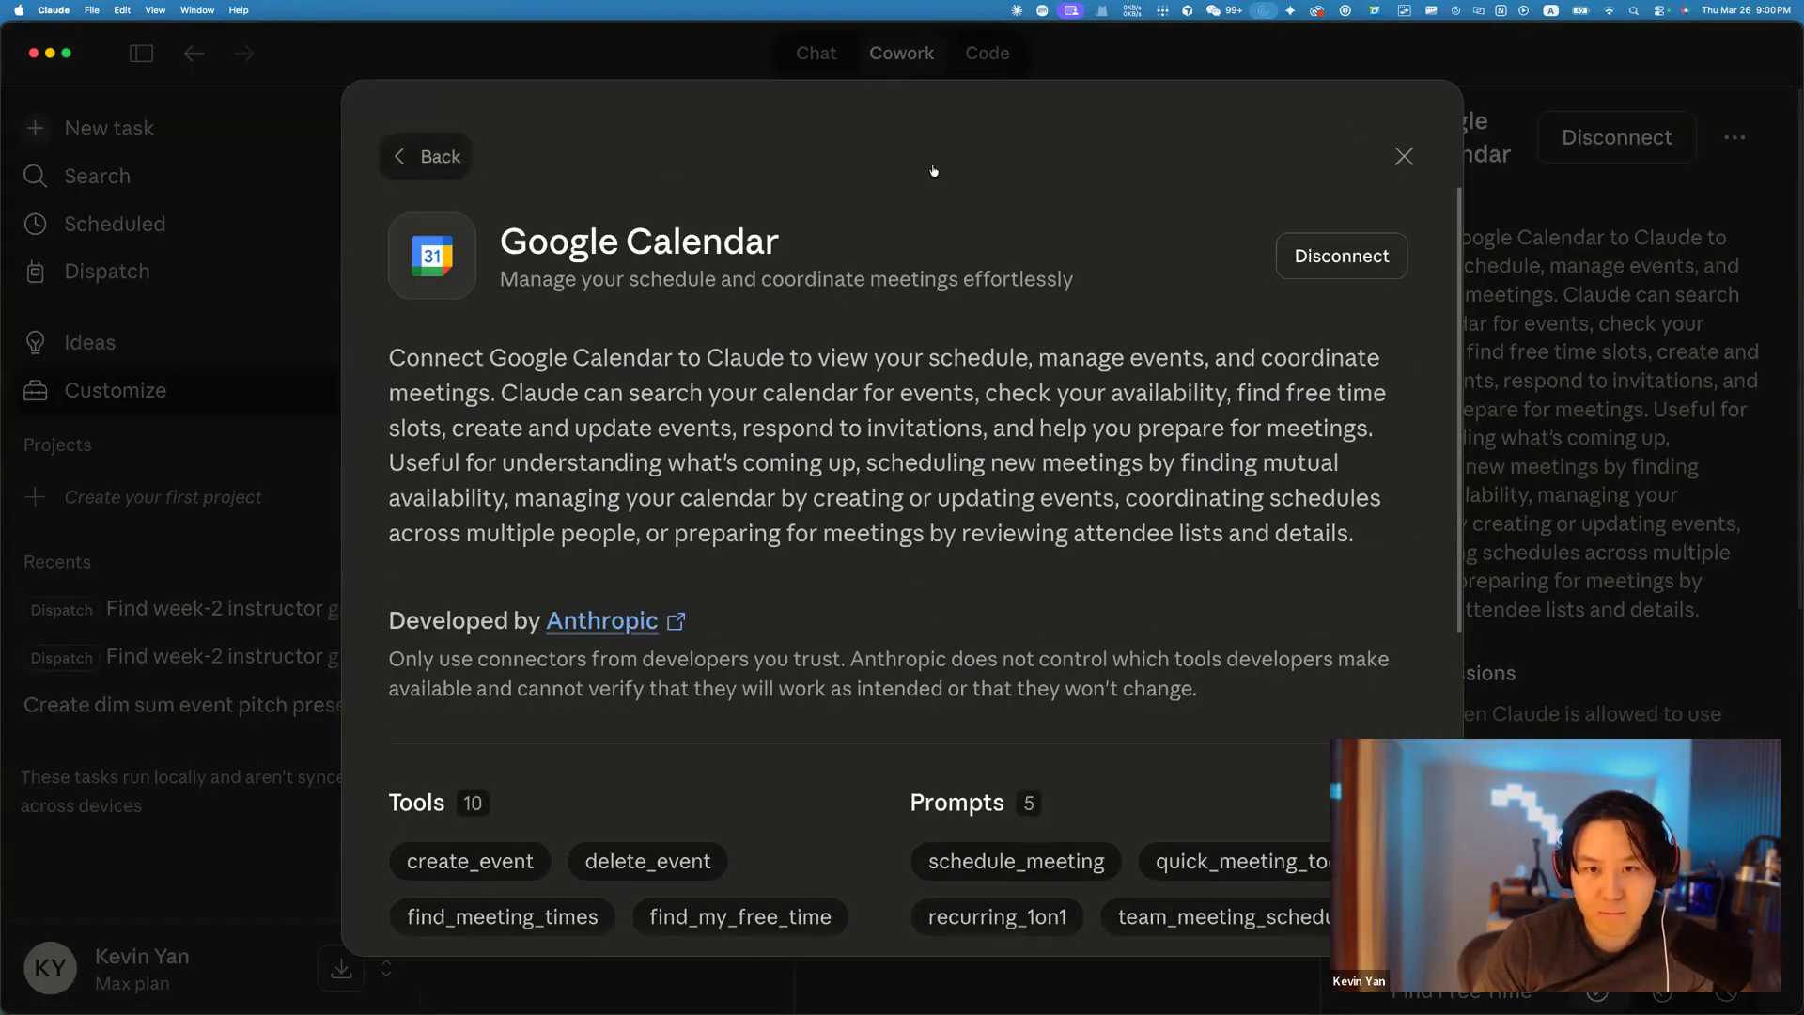
left_click(429, 156)
left_click(1404, 155)
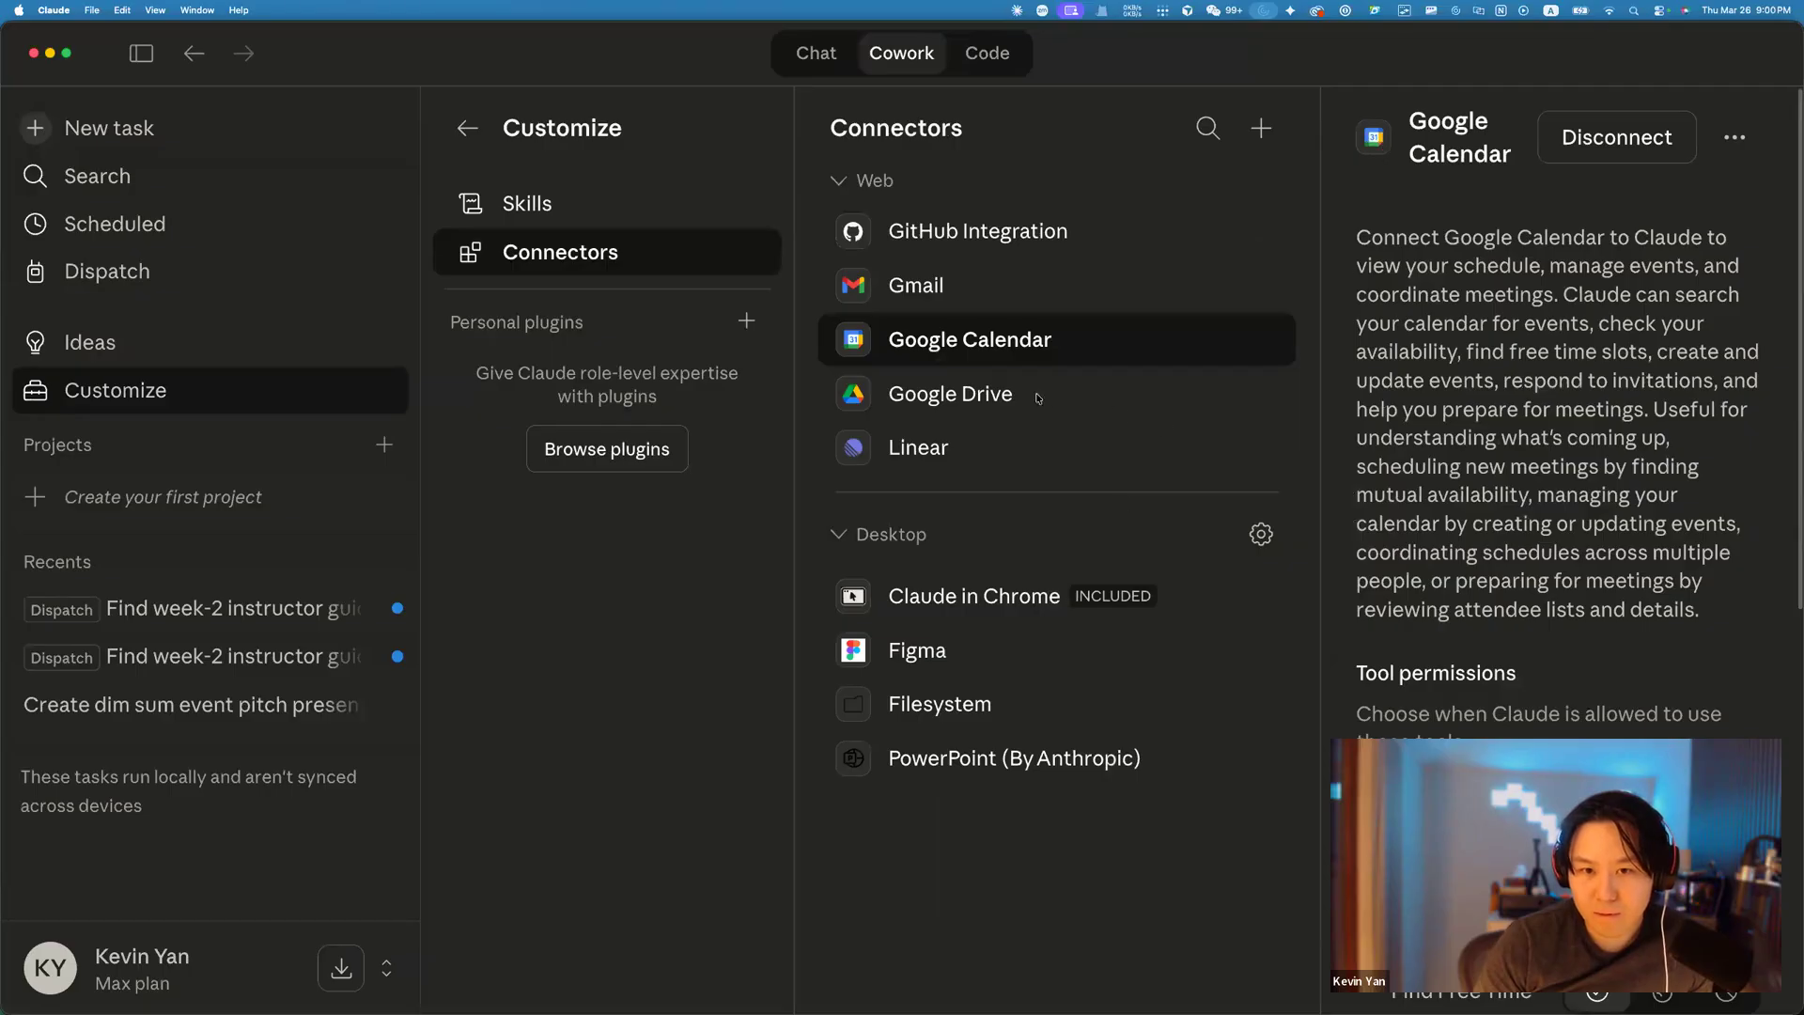
left_click(1260, 130)
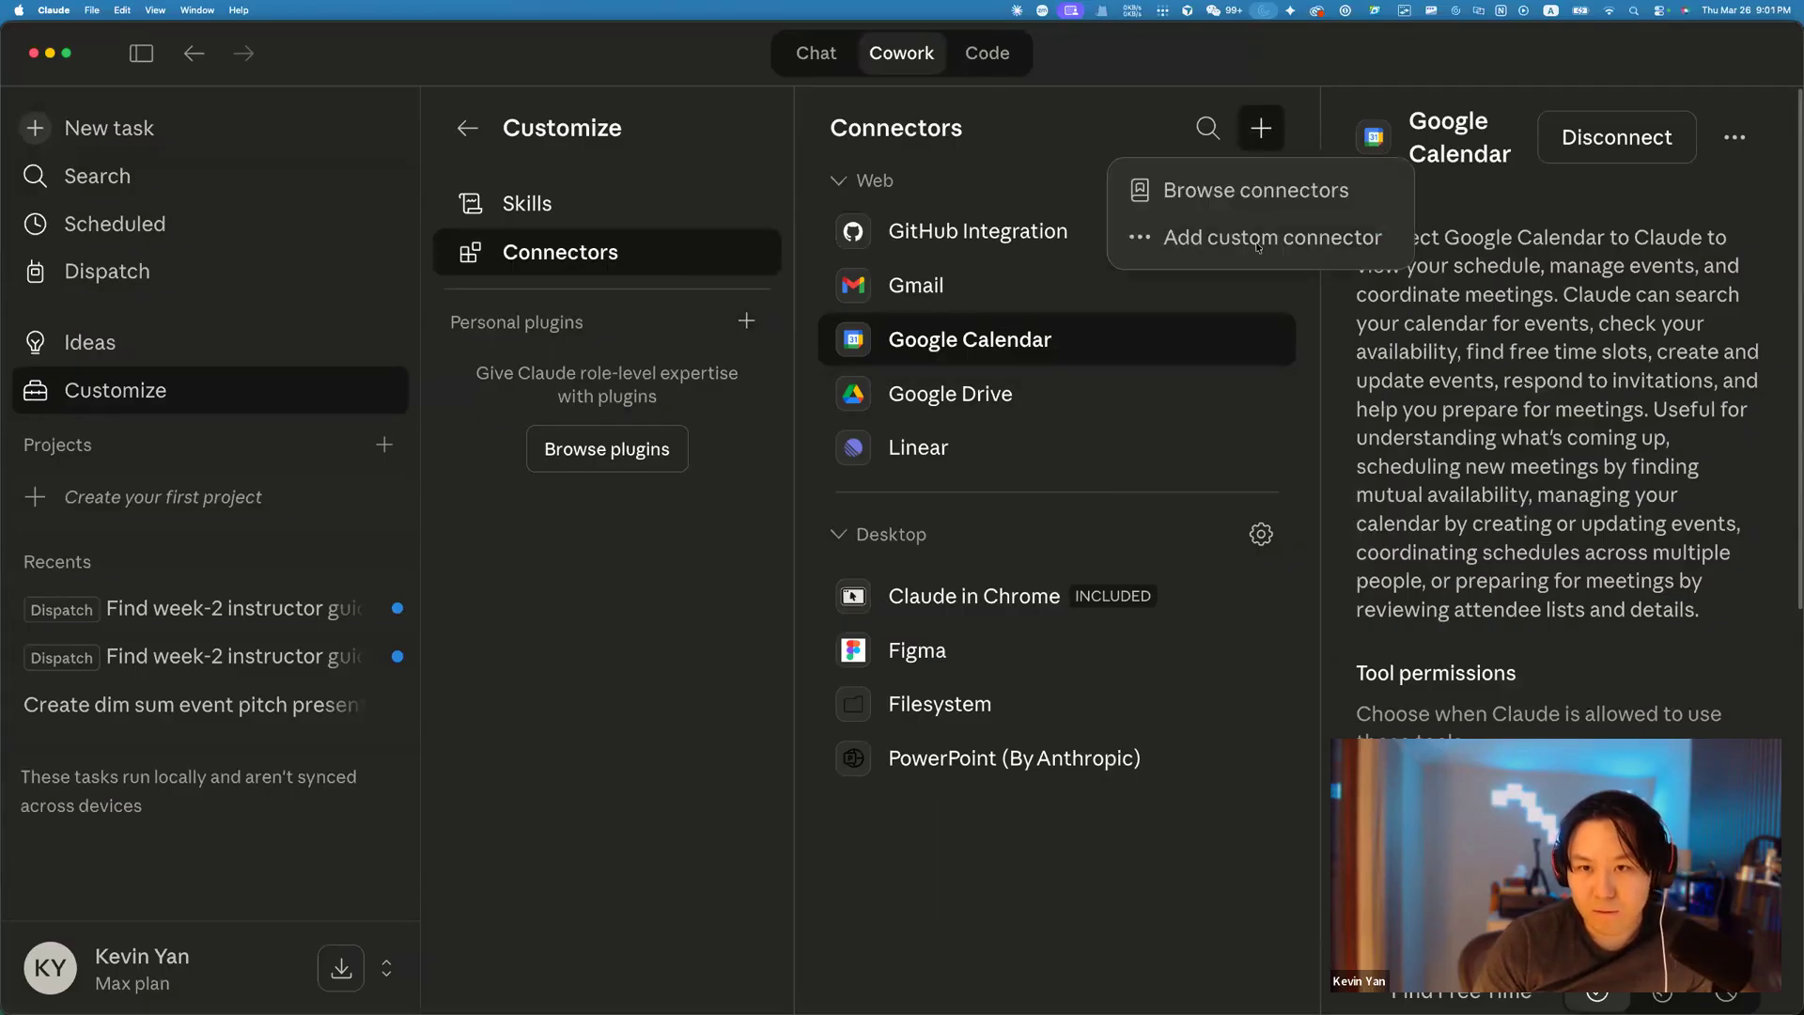
left_click(1250, 192)
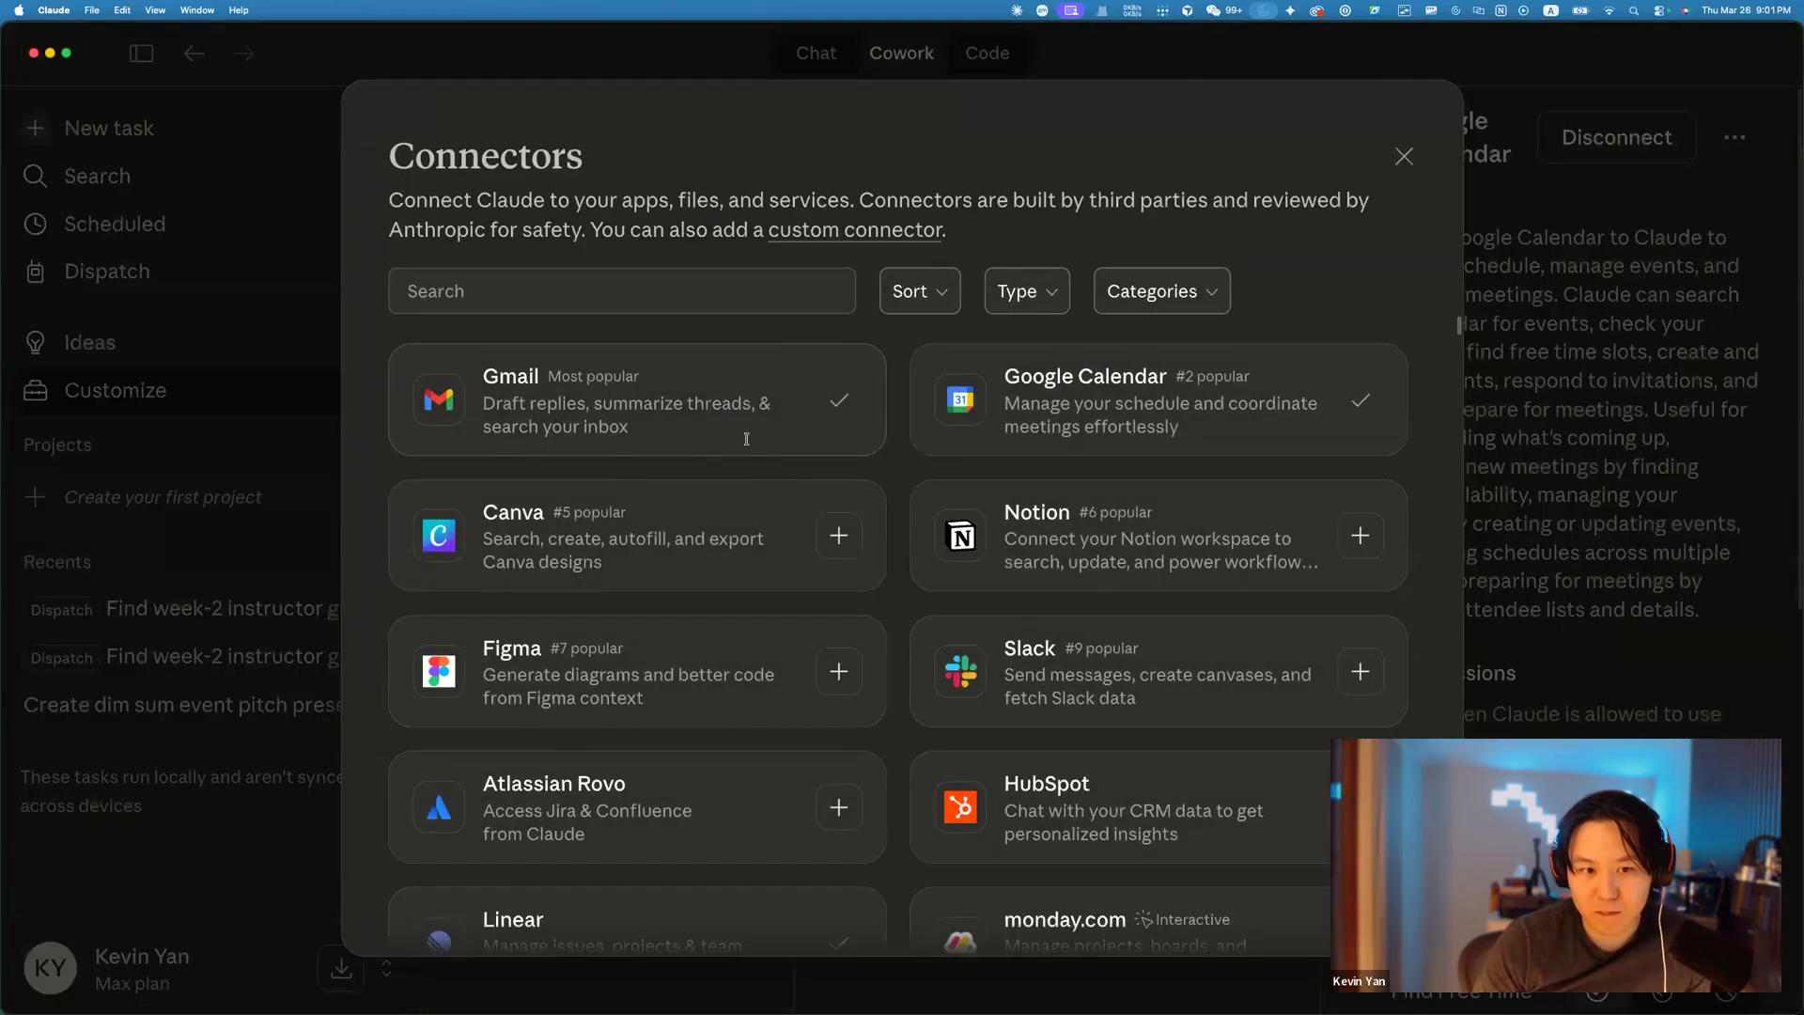
left_click(746, 438)
scroll(888, 483, "down", 5)
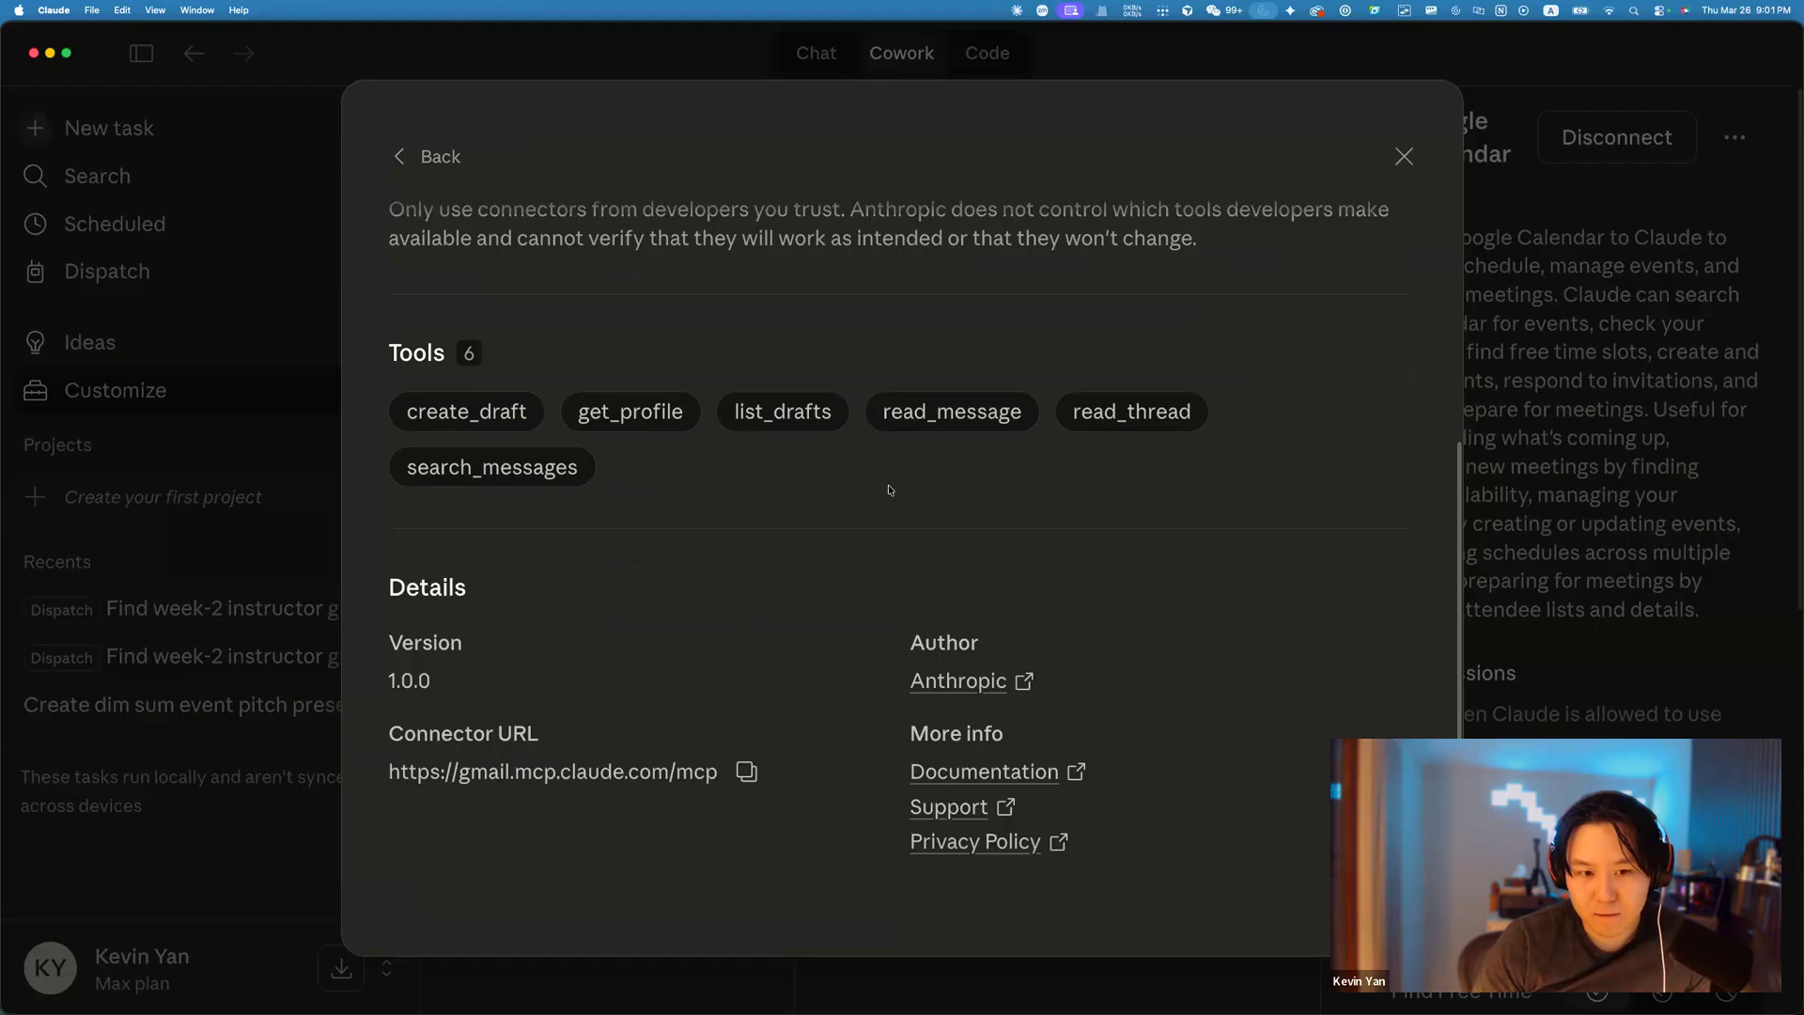
scroll(890, 489, "up", 5)
left_click(425, 156)
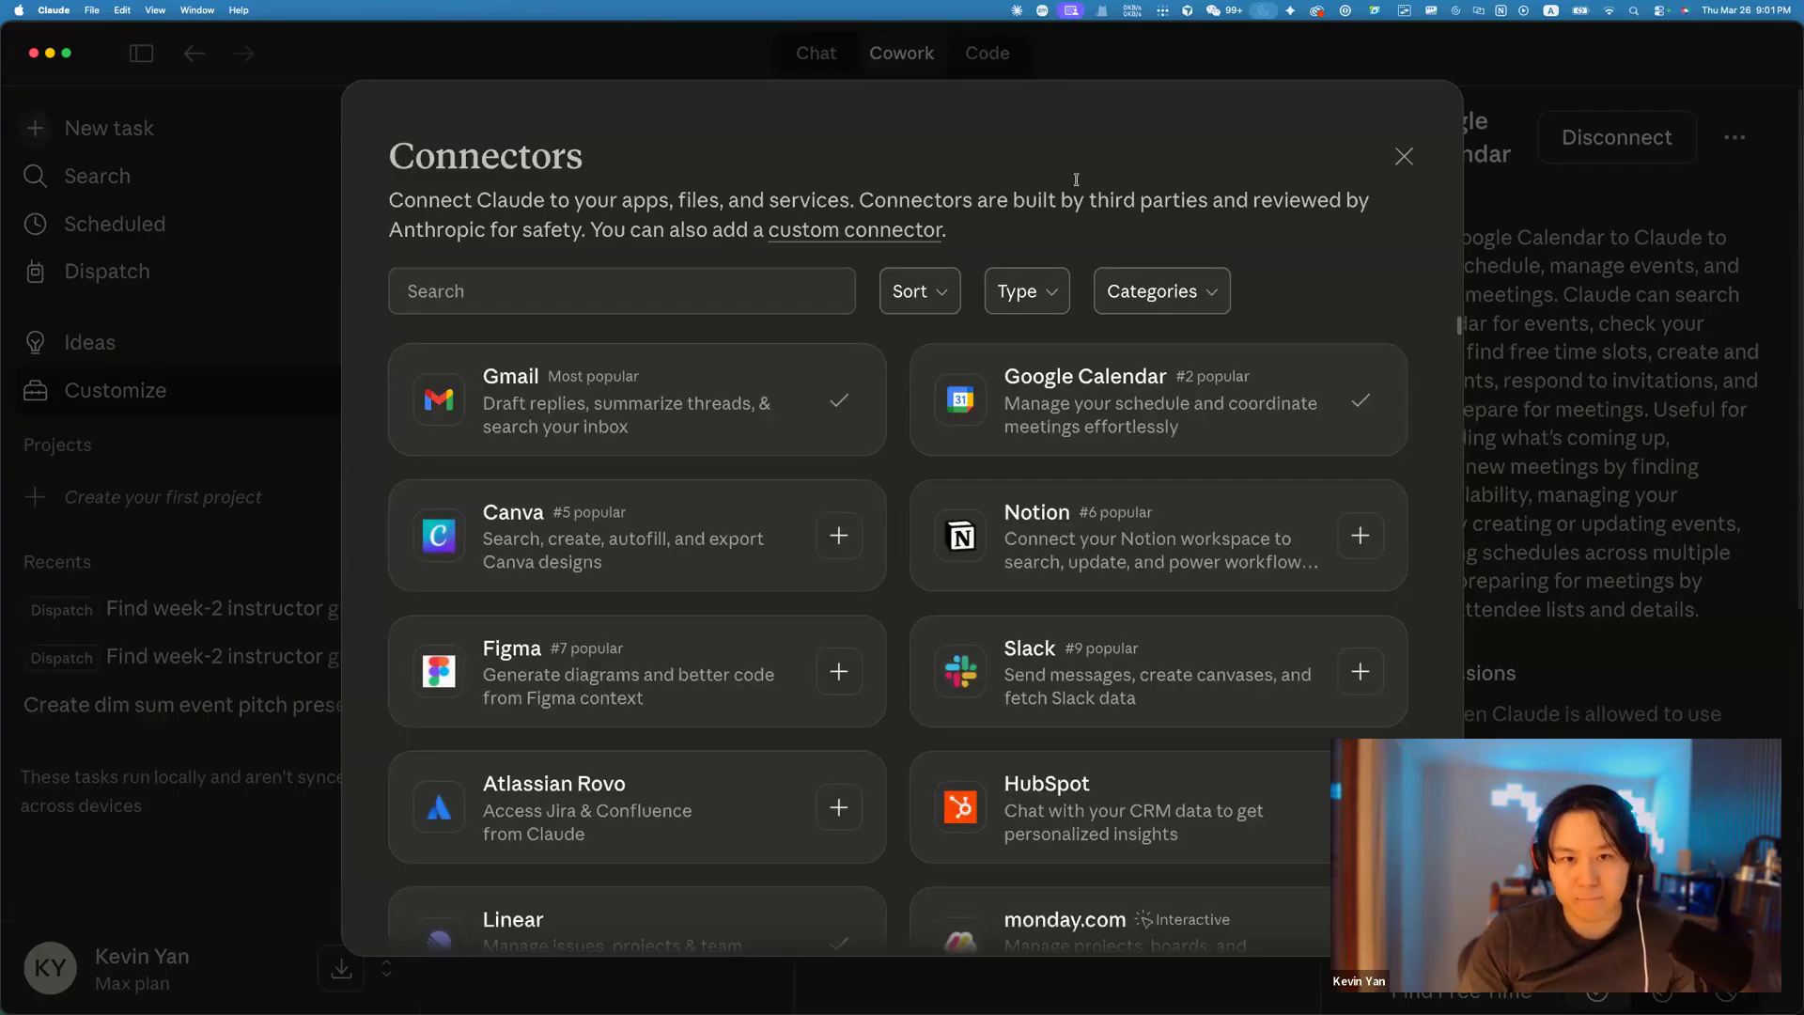
left_click(1404, 156)
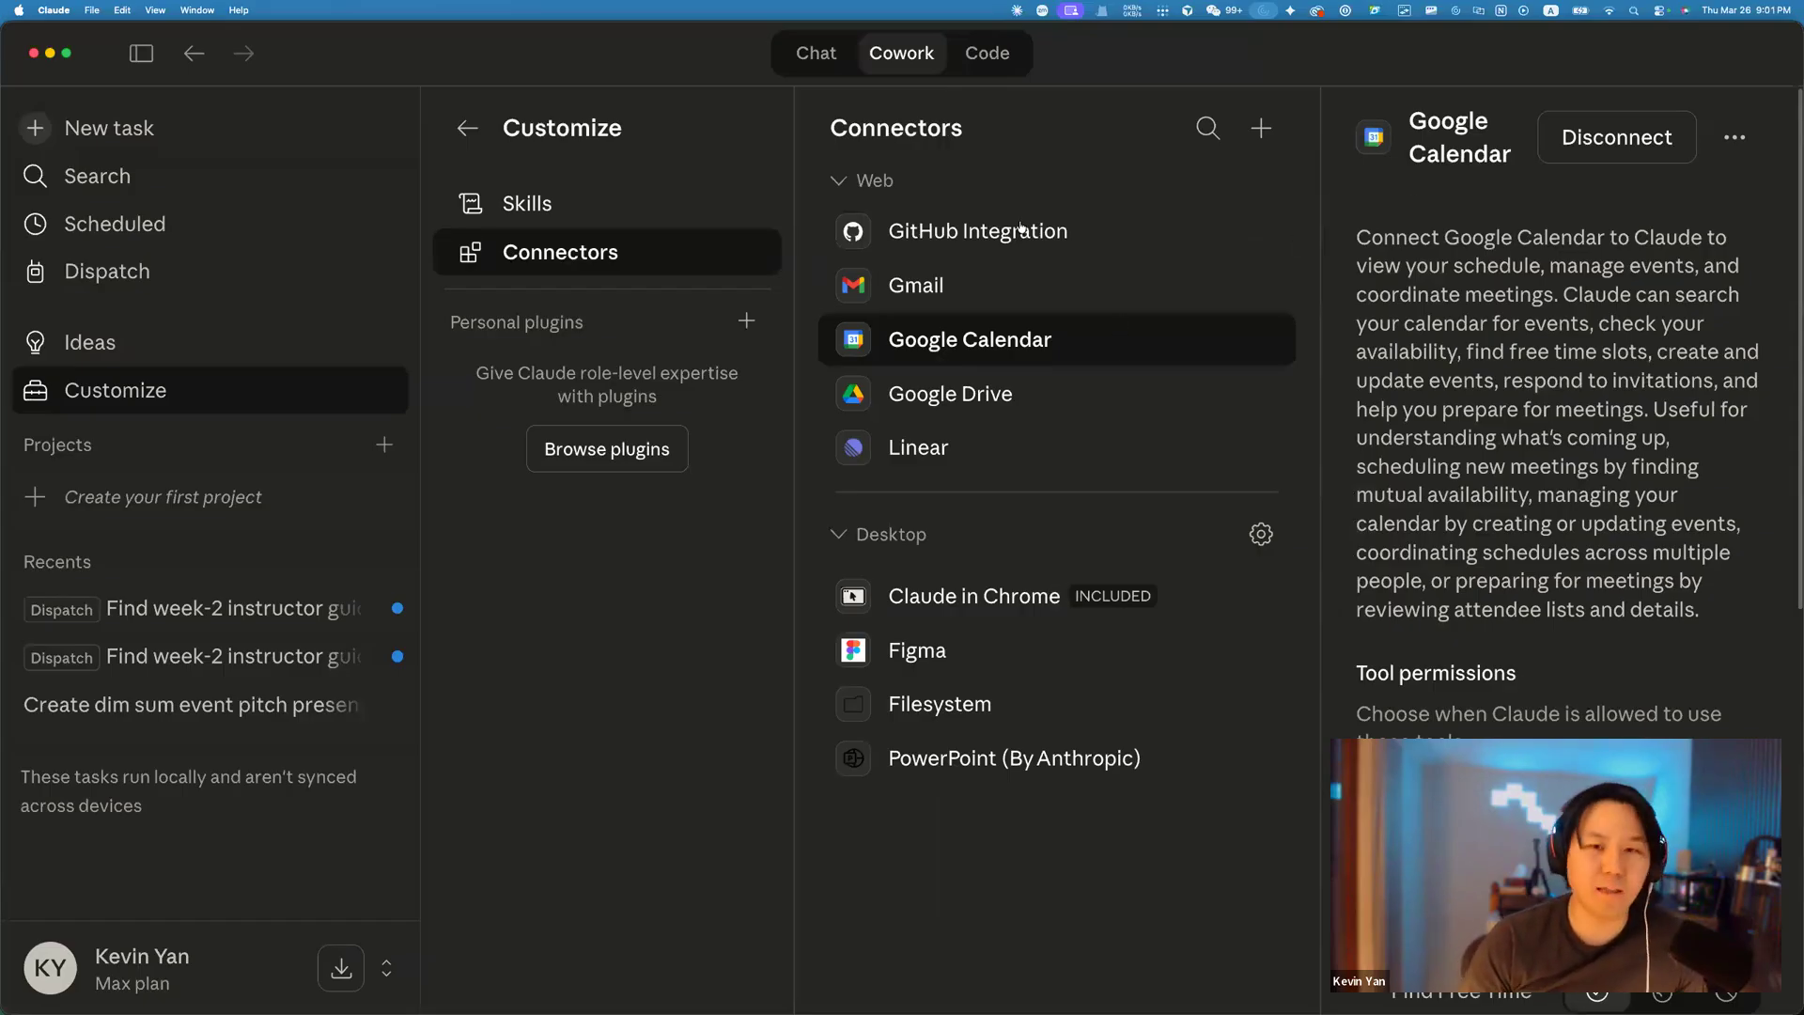
Toggle between the Code and Cowork workspaces, ending in Code, then open scheduled tasks.
left_click(950, 55)
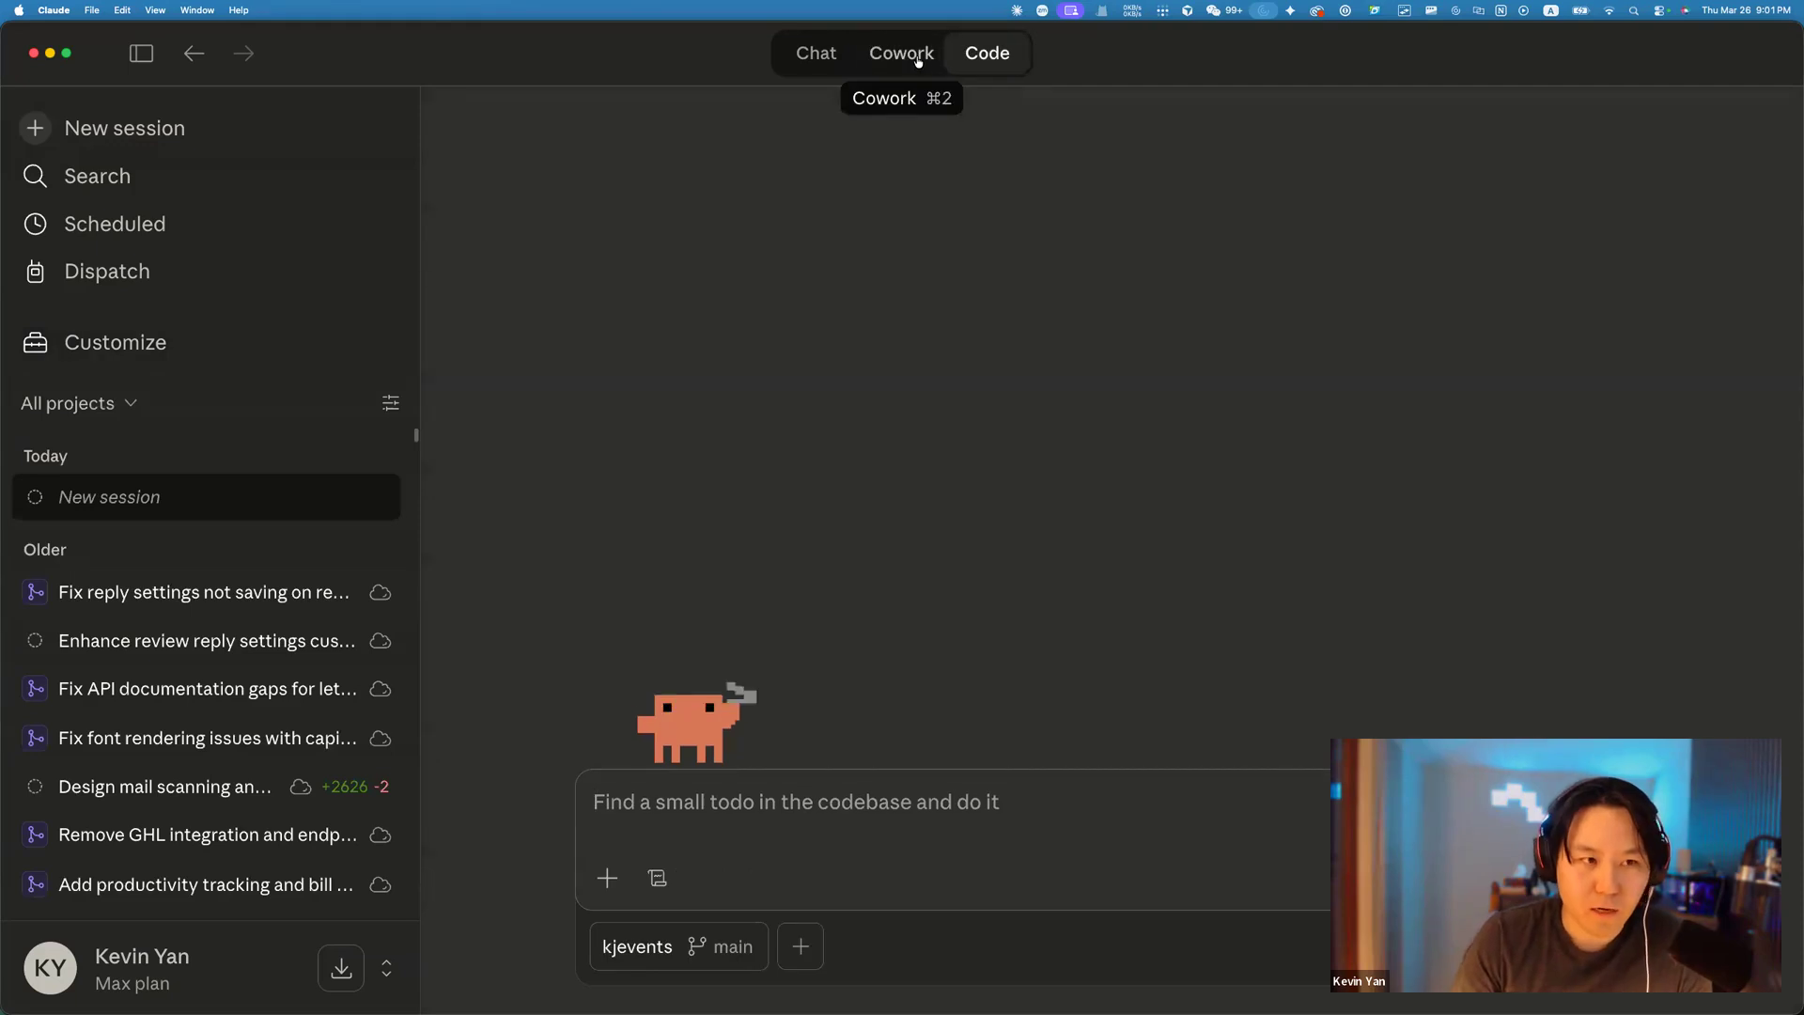
left_click(915, 60)
left_click(975, 54)
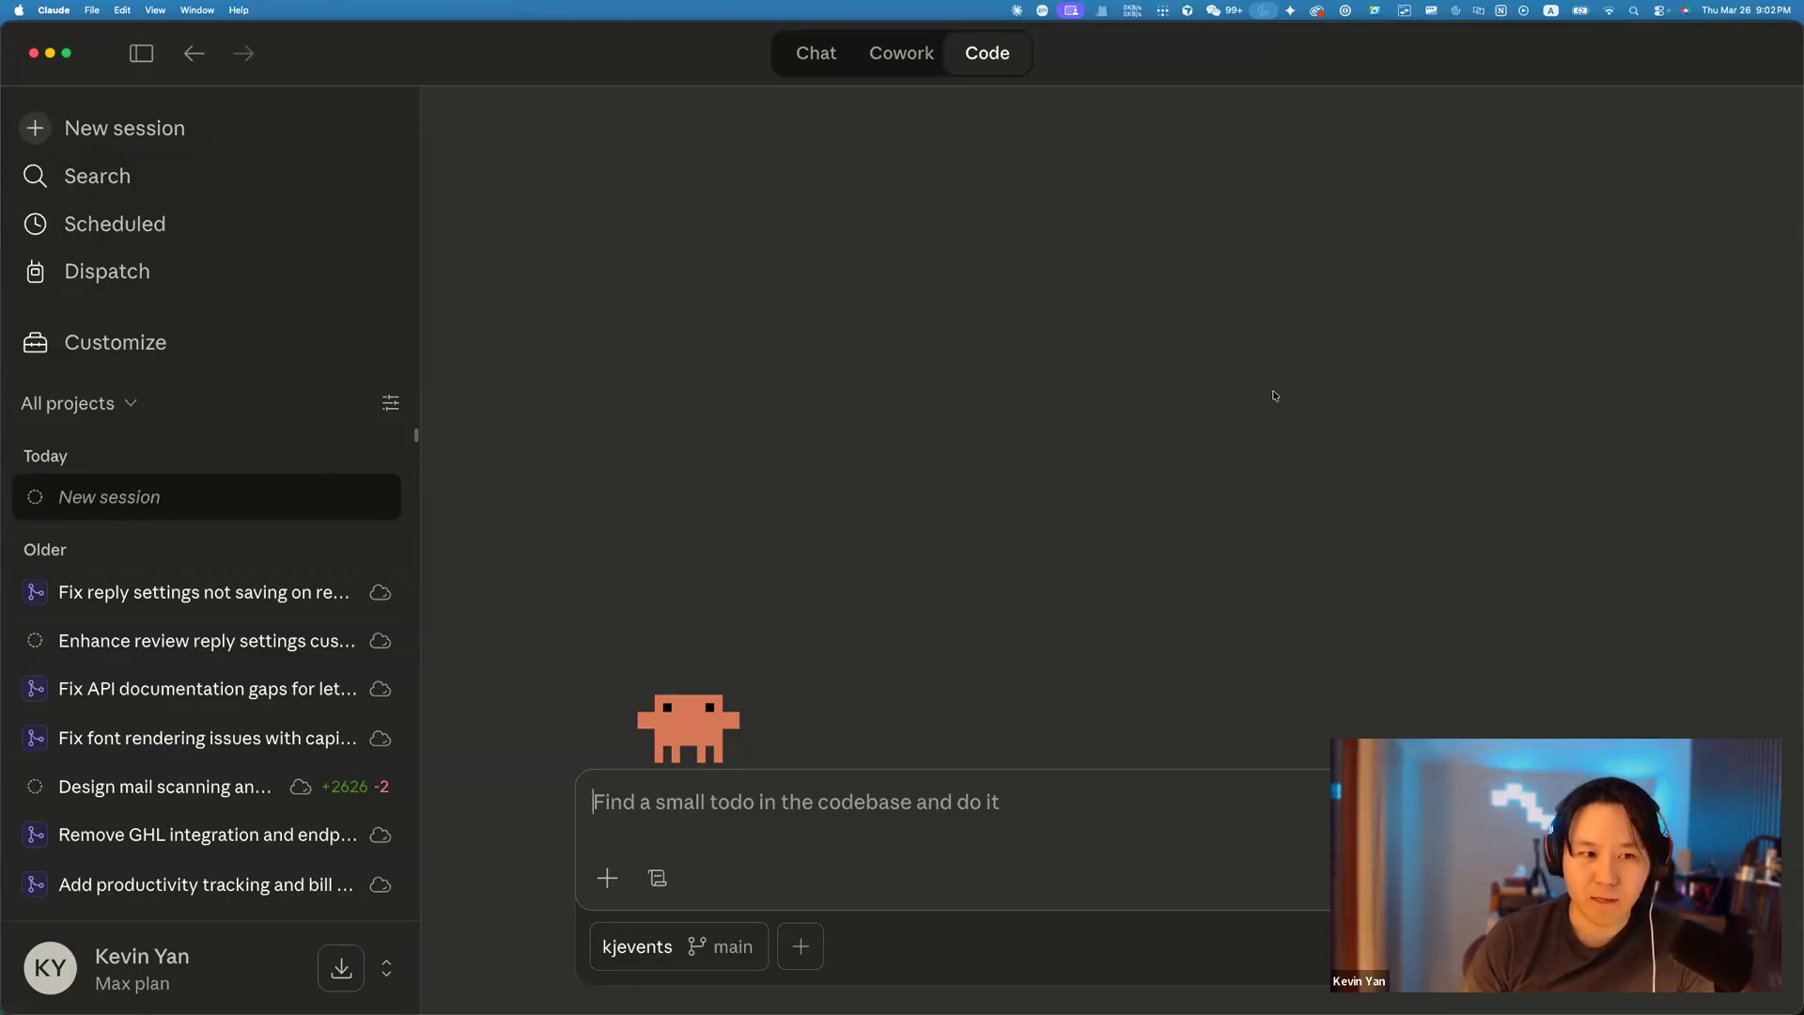
left_click(120, 246)
Look through Dispatch, scheduled tasks and Cowork, return to chat conversations, then switch to Chrome.
left_click(120, 257)
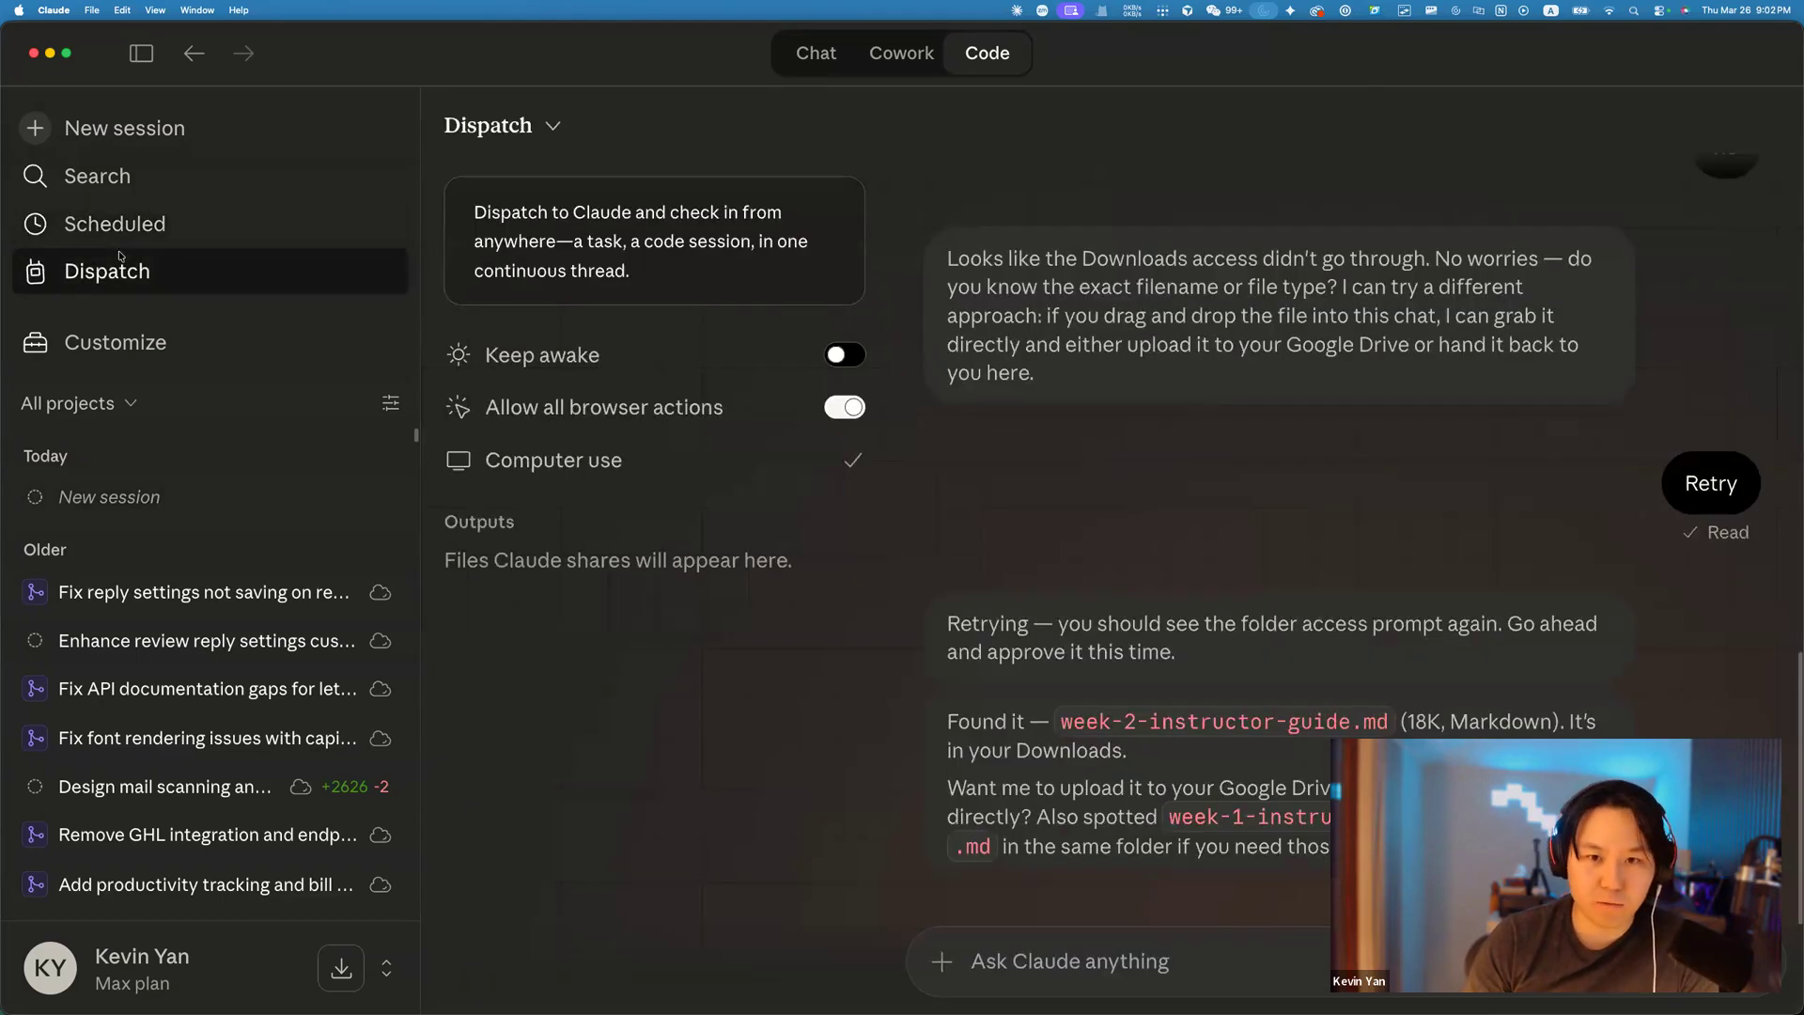
left_click(128, 243)
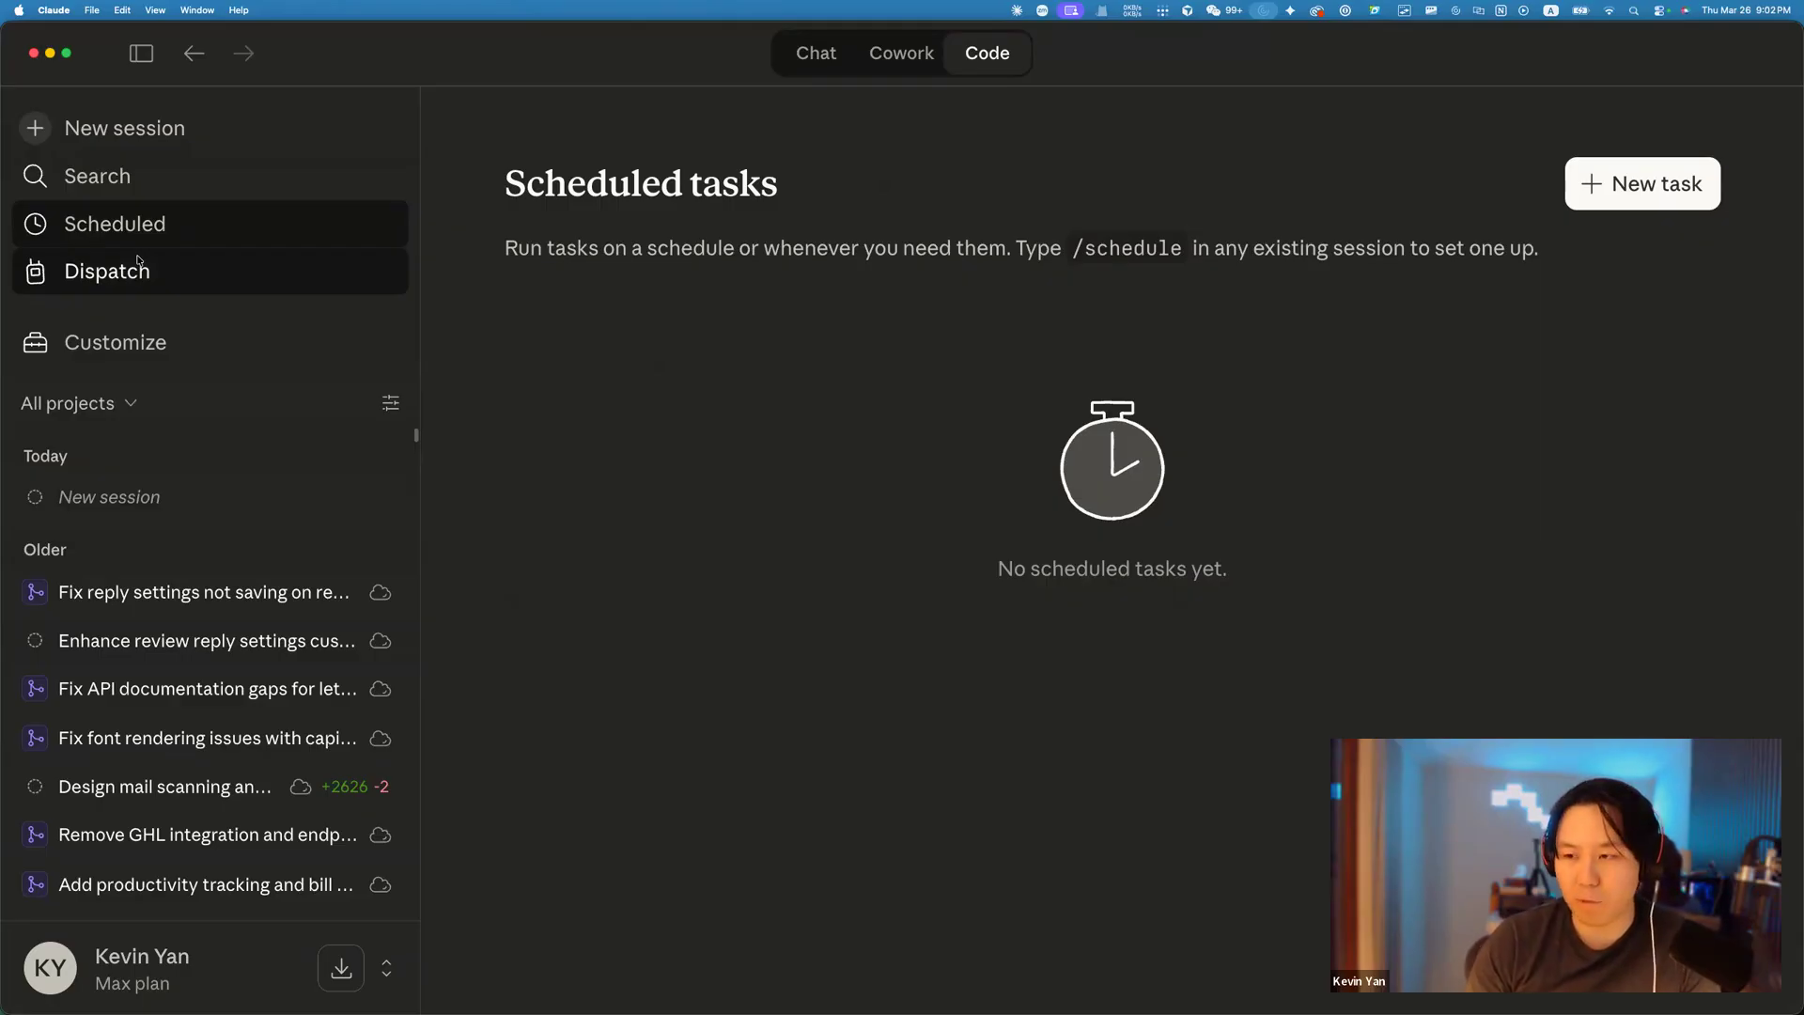
left_click(104, 228)
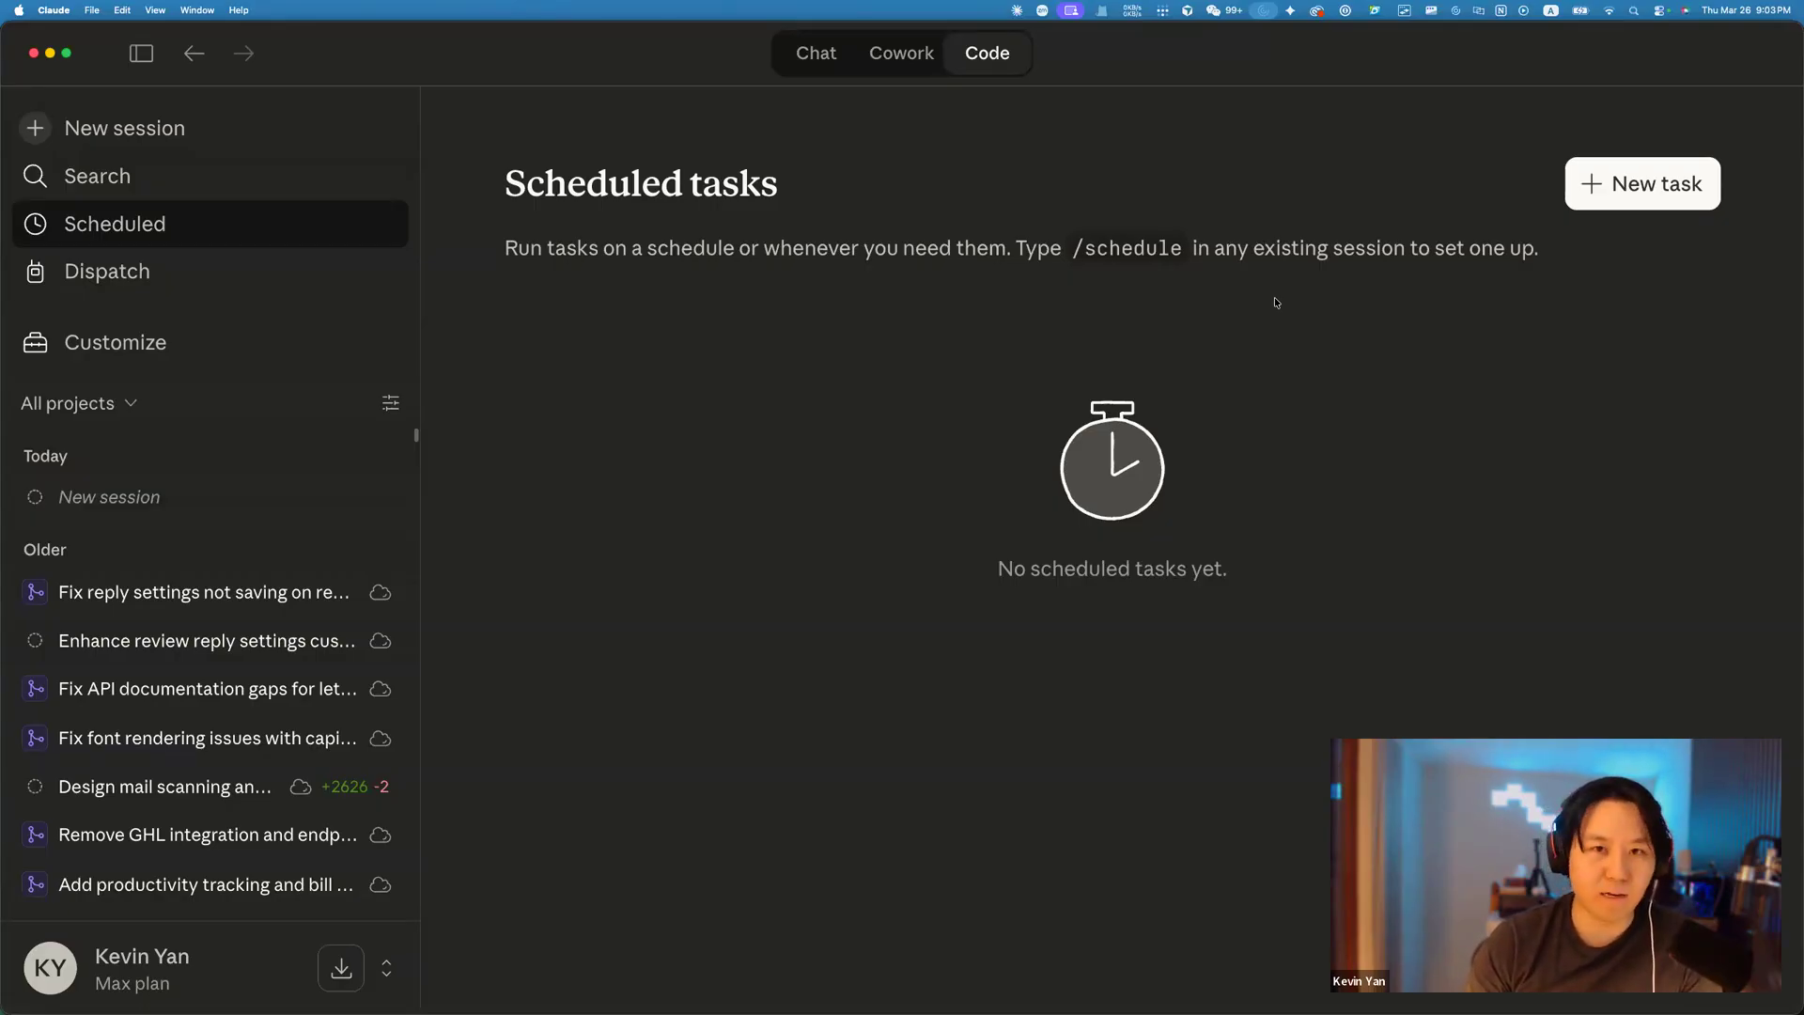
left_click(898, 54)
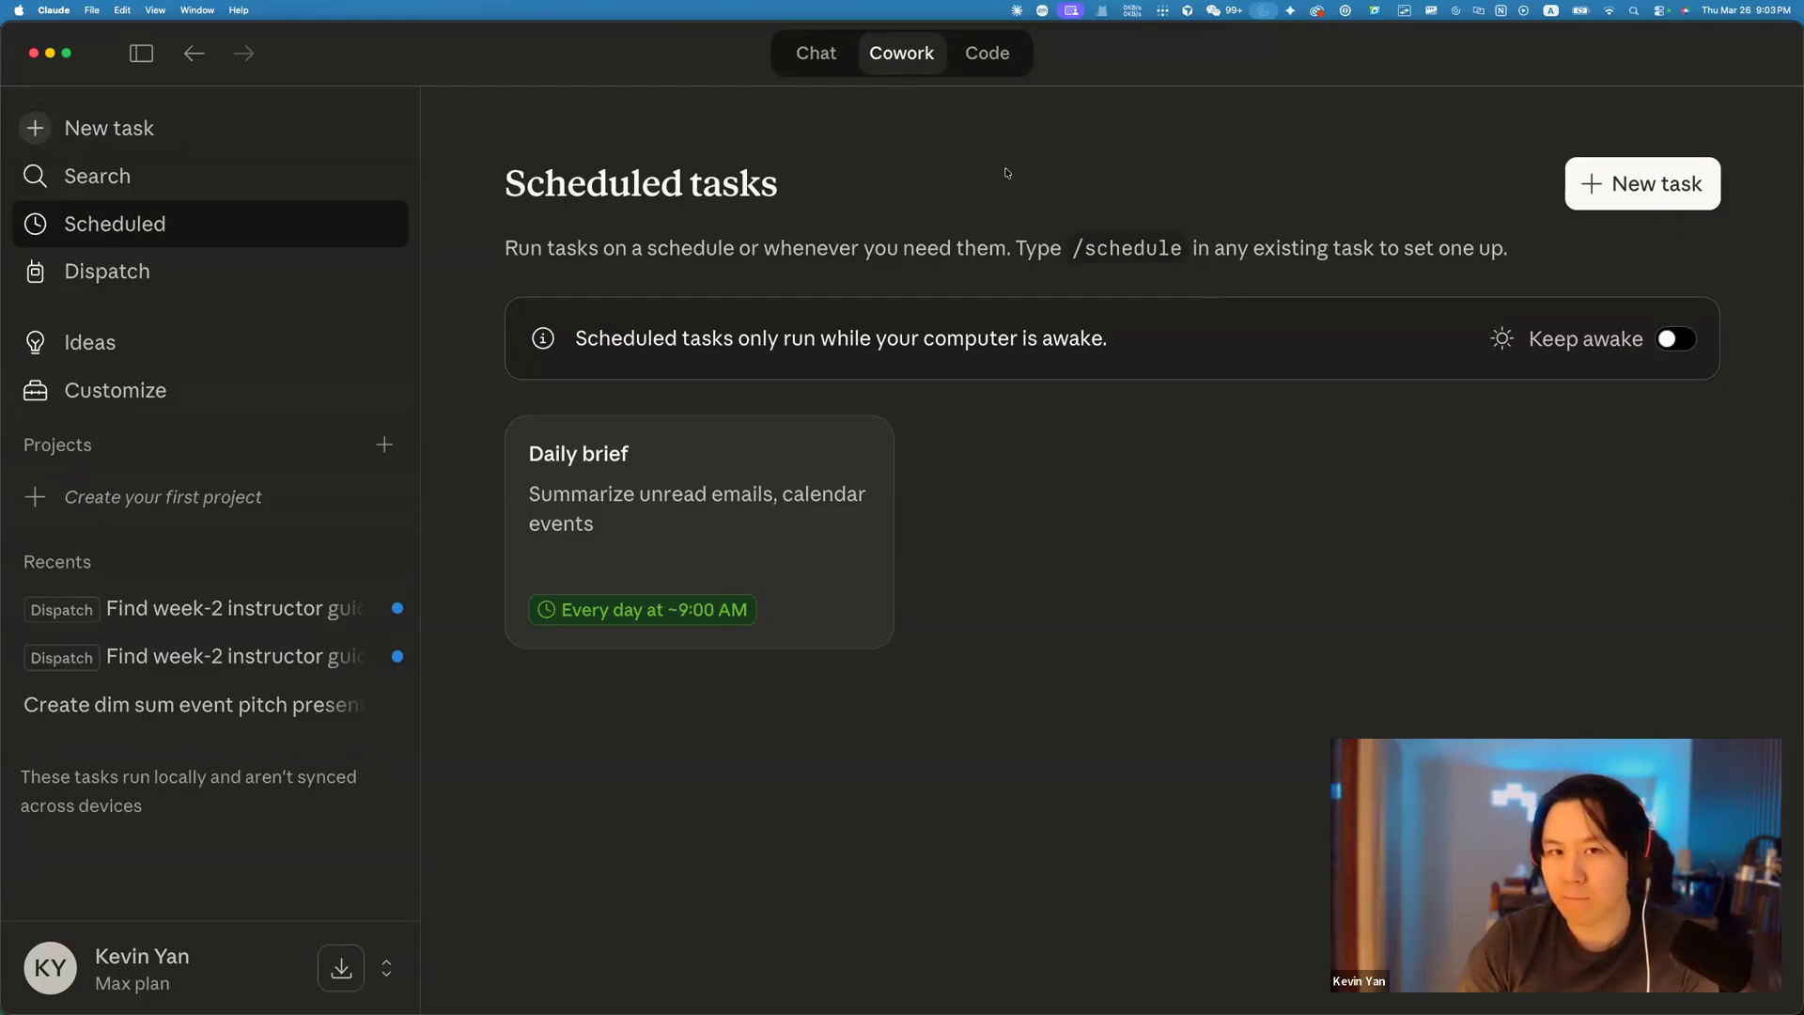
left_click(814, 54)
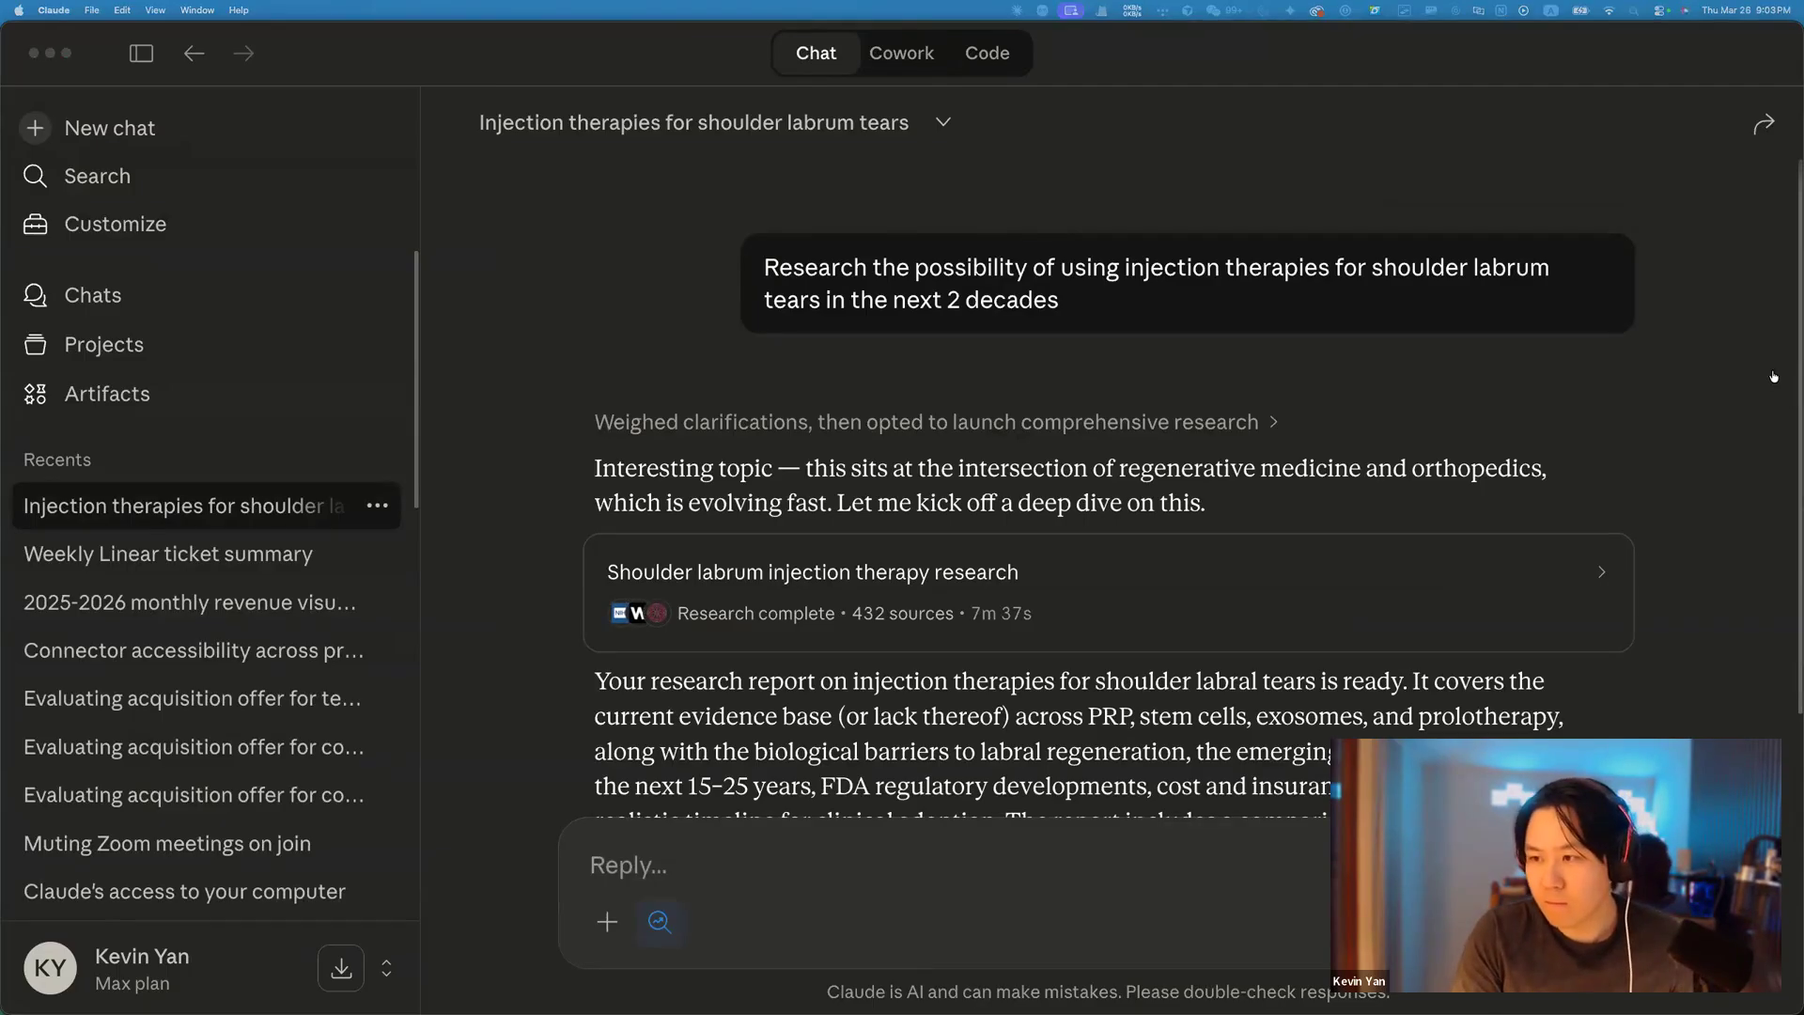
key("super+Tab")
Scroll the ProteusX Labs week-2 page to the Real Workflows — Speed Round section.
scroll(883, 357, "down", 7)
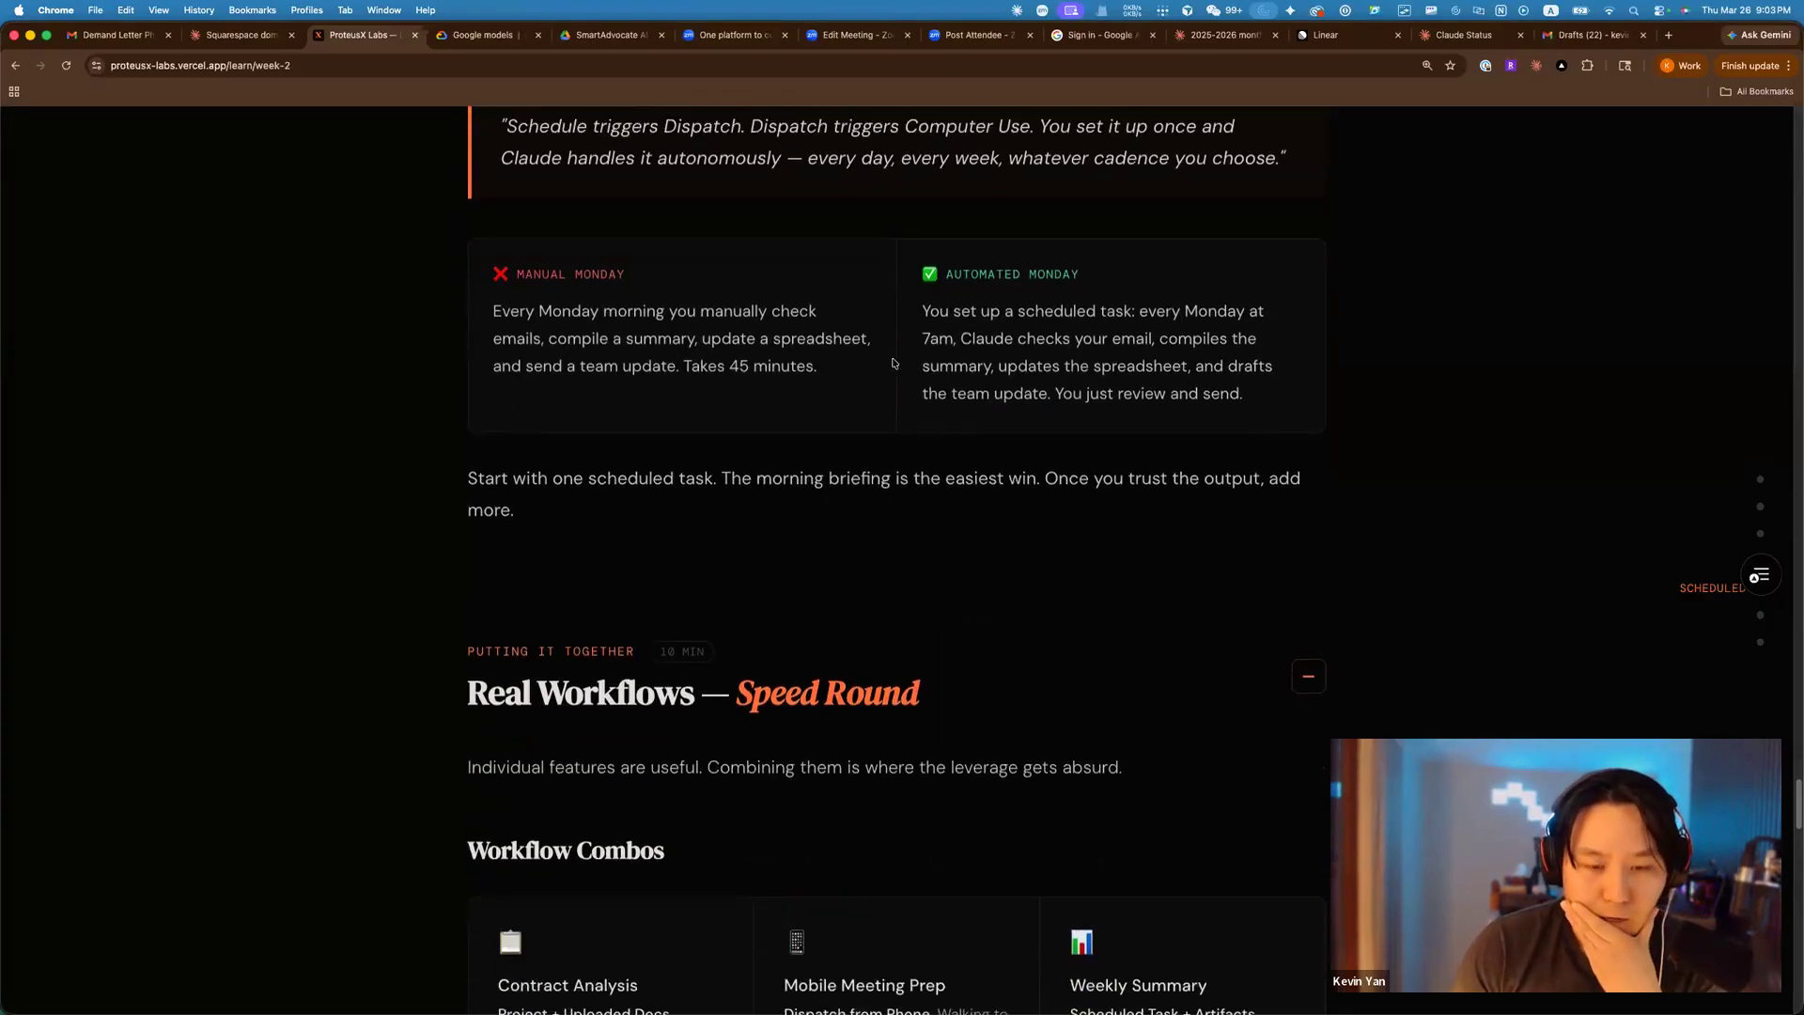
scroll(893, 364, "down", 2)
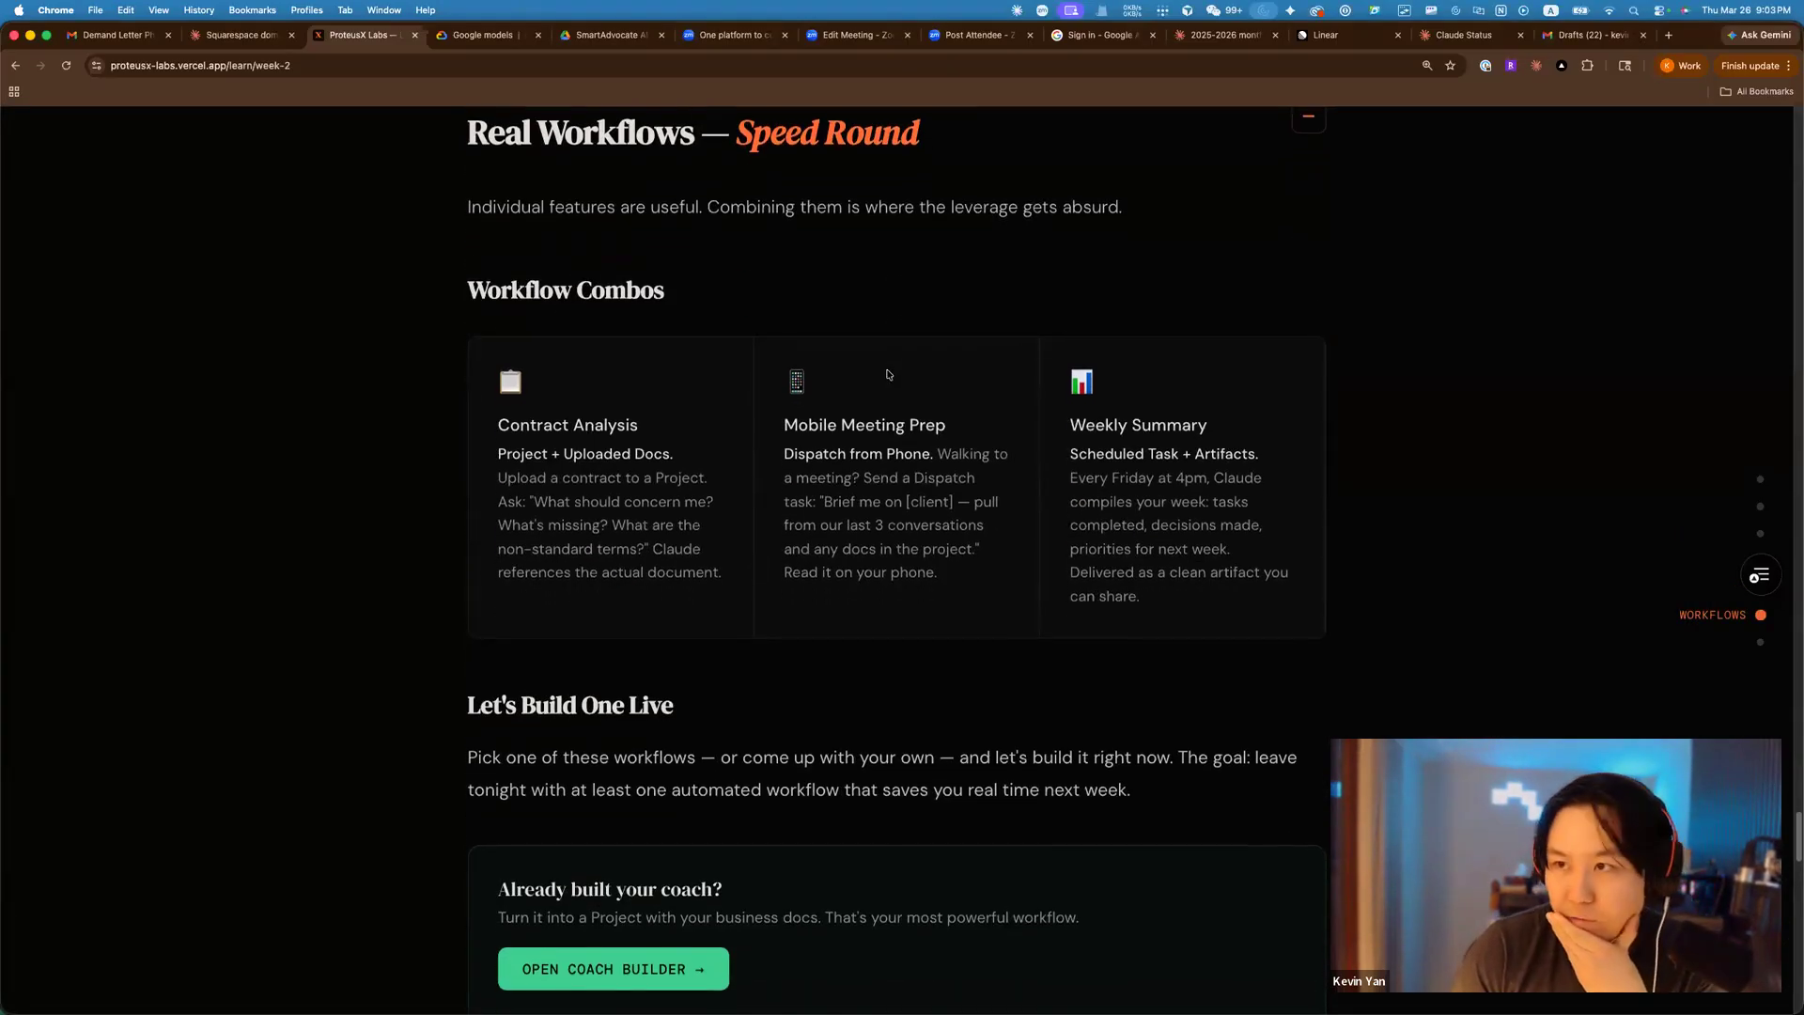
scroll(887, 373, "down", 5)
scroll(887, 374, "up", 7)
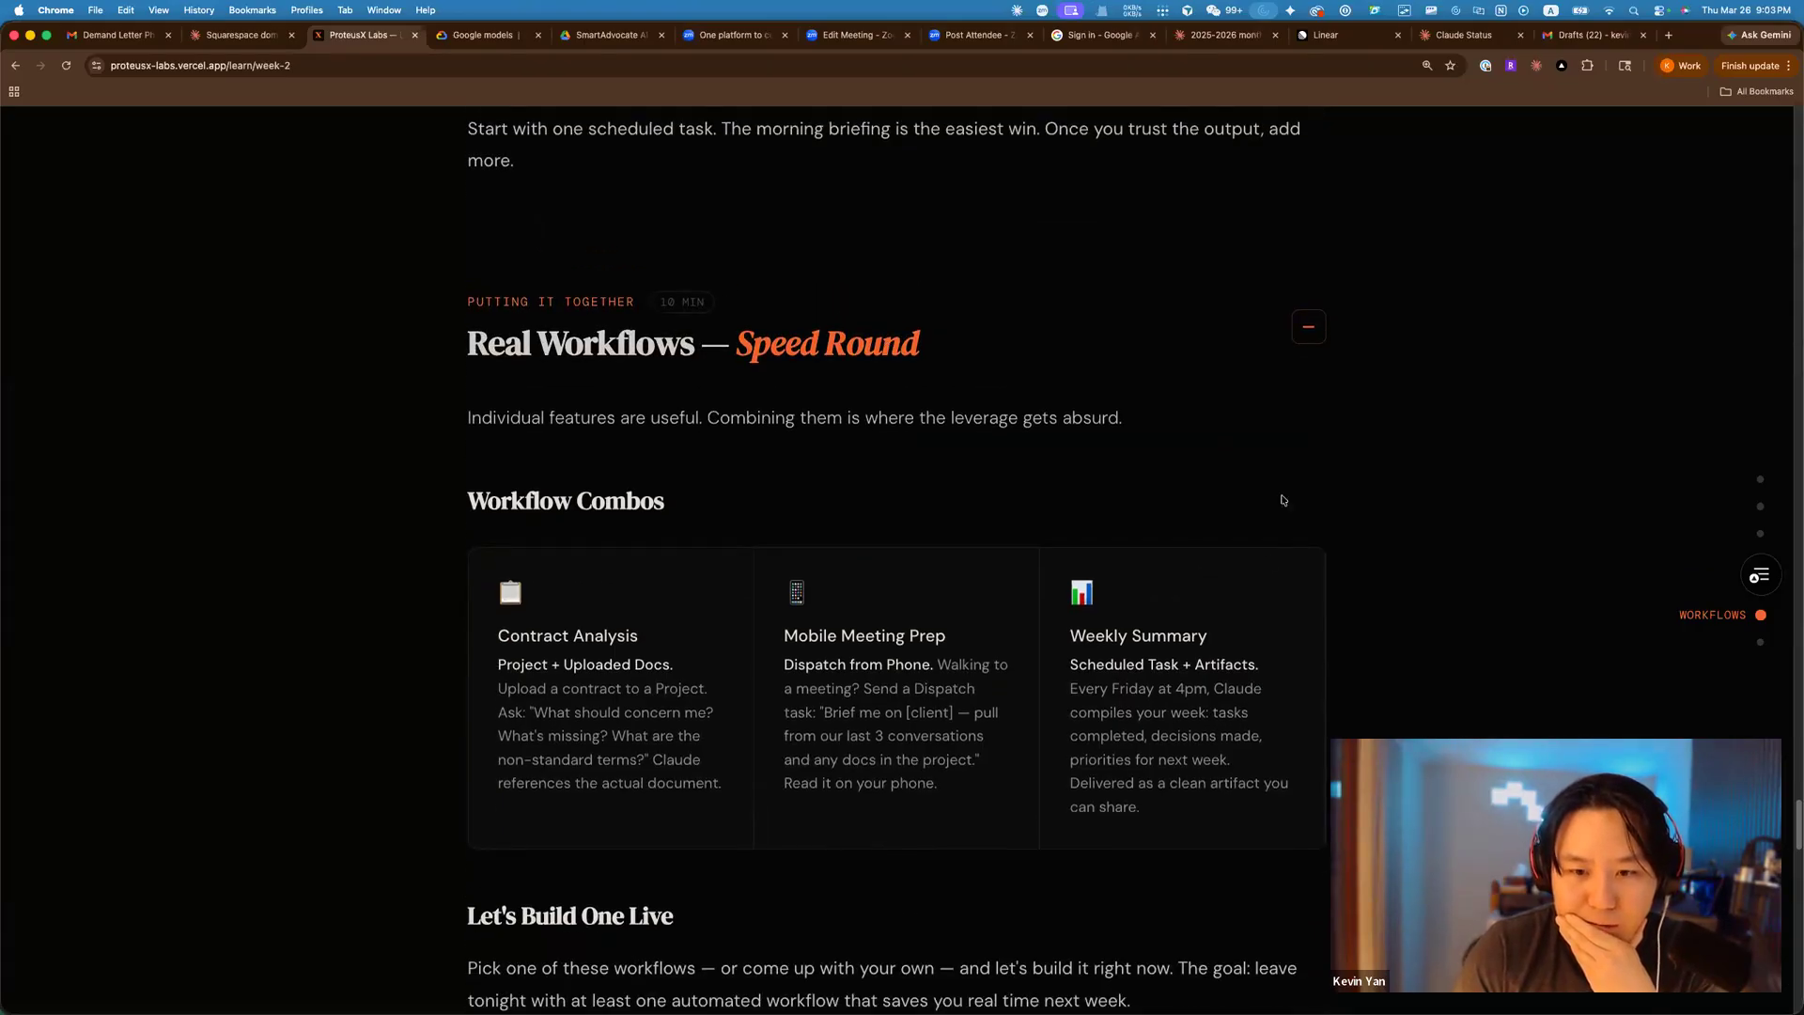
scroll(1441, 612, "down", 3)
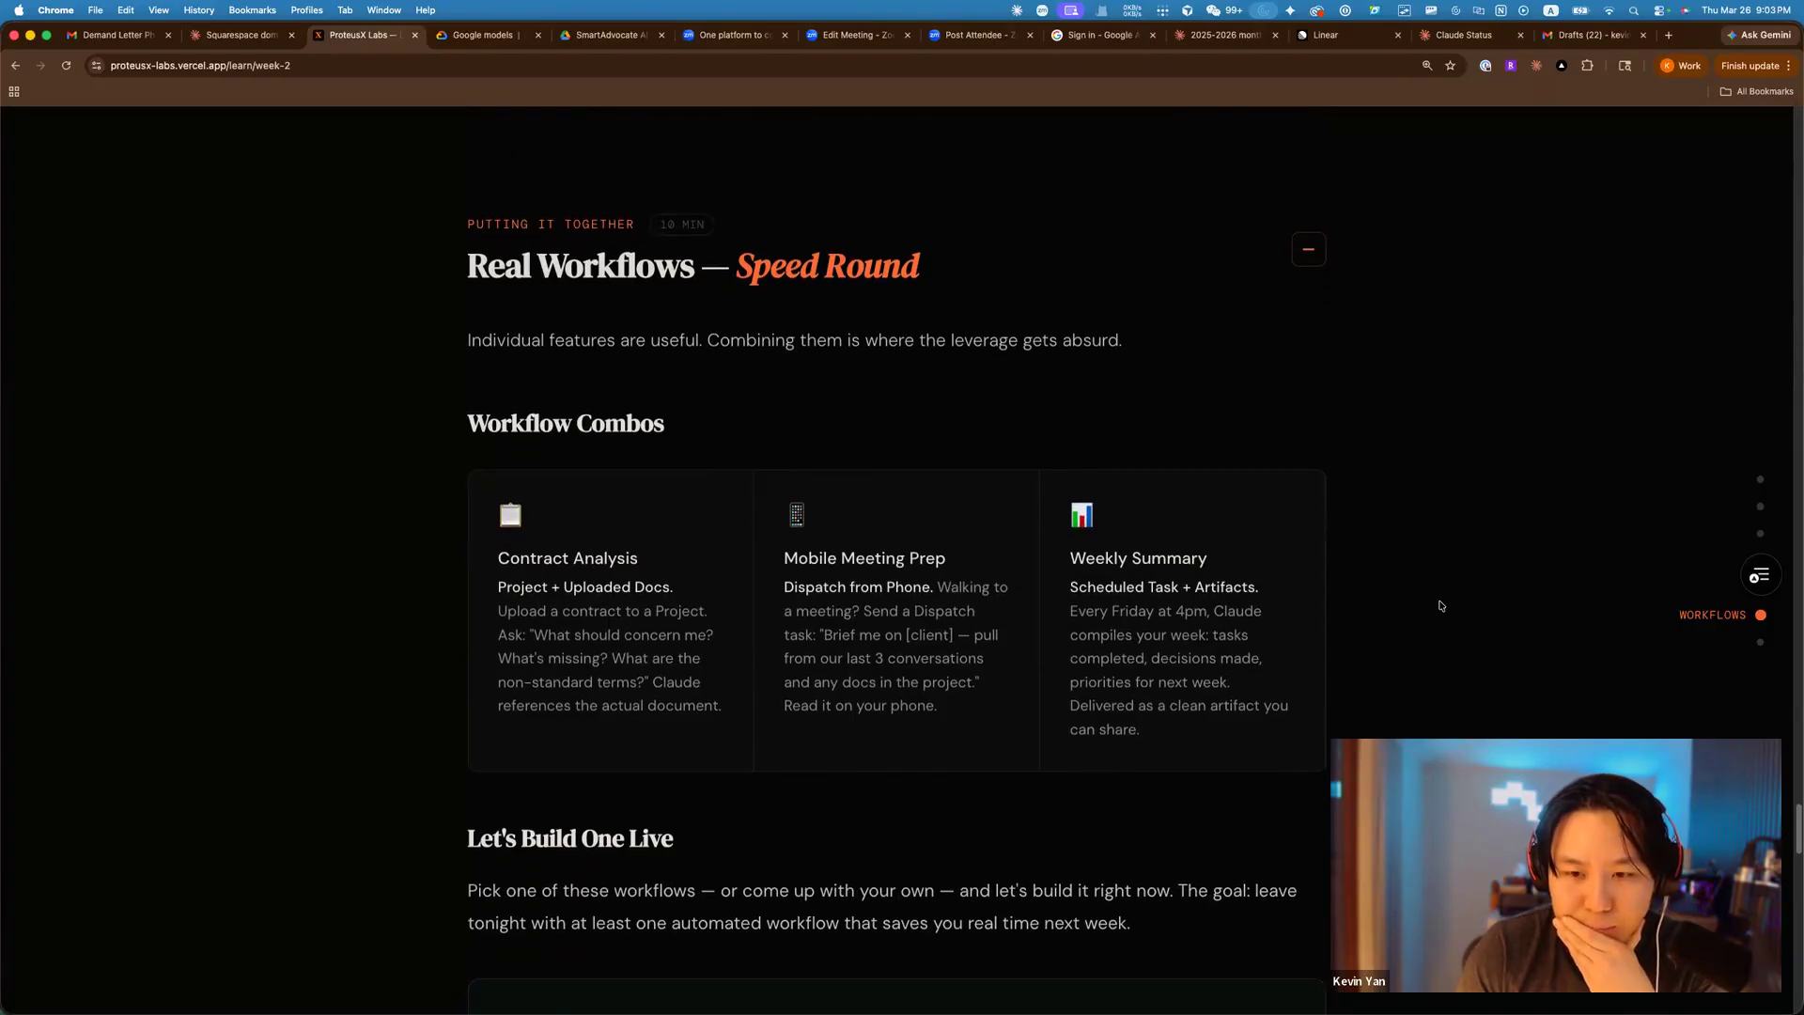
scroll(1441, 605, "down", 5)
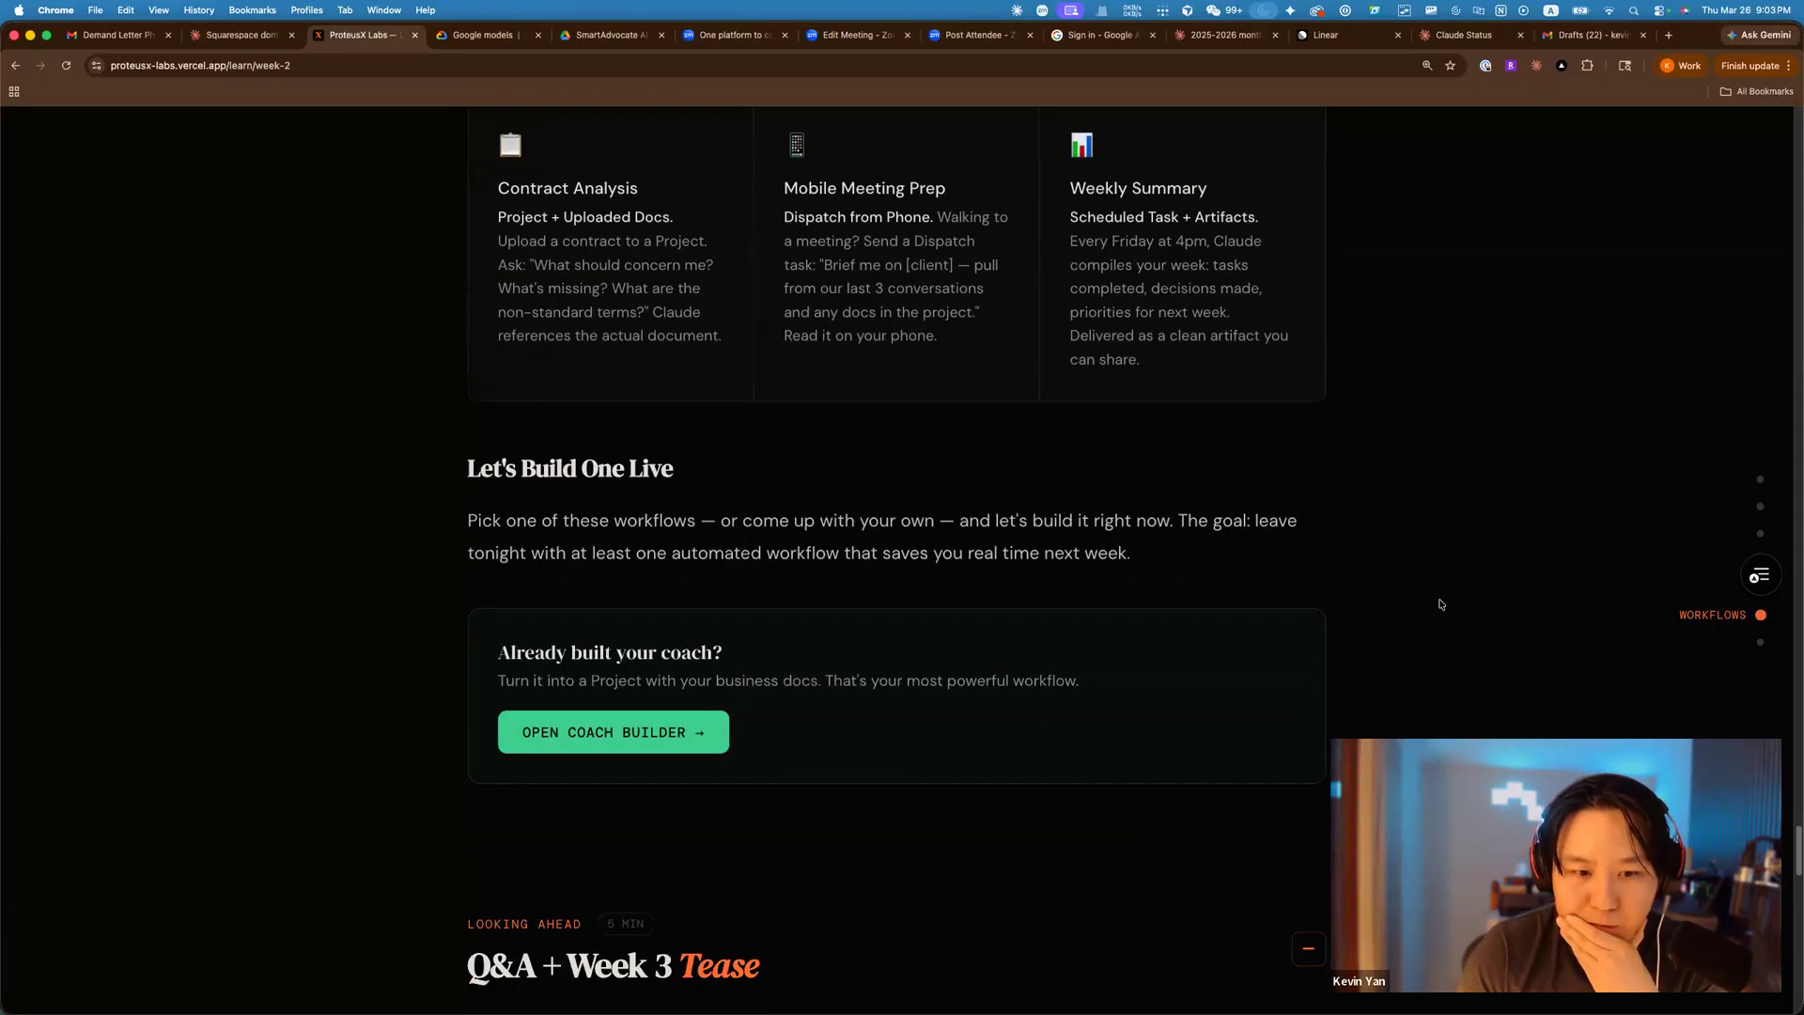
scroll(1439, 602, "down", 3)
scroll(1438, 604, "up", 12)
scroll(1323, 562, "down", 2)
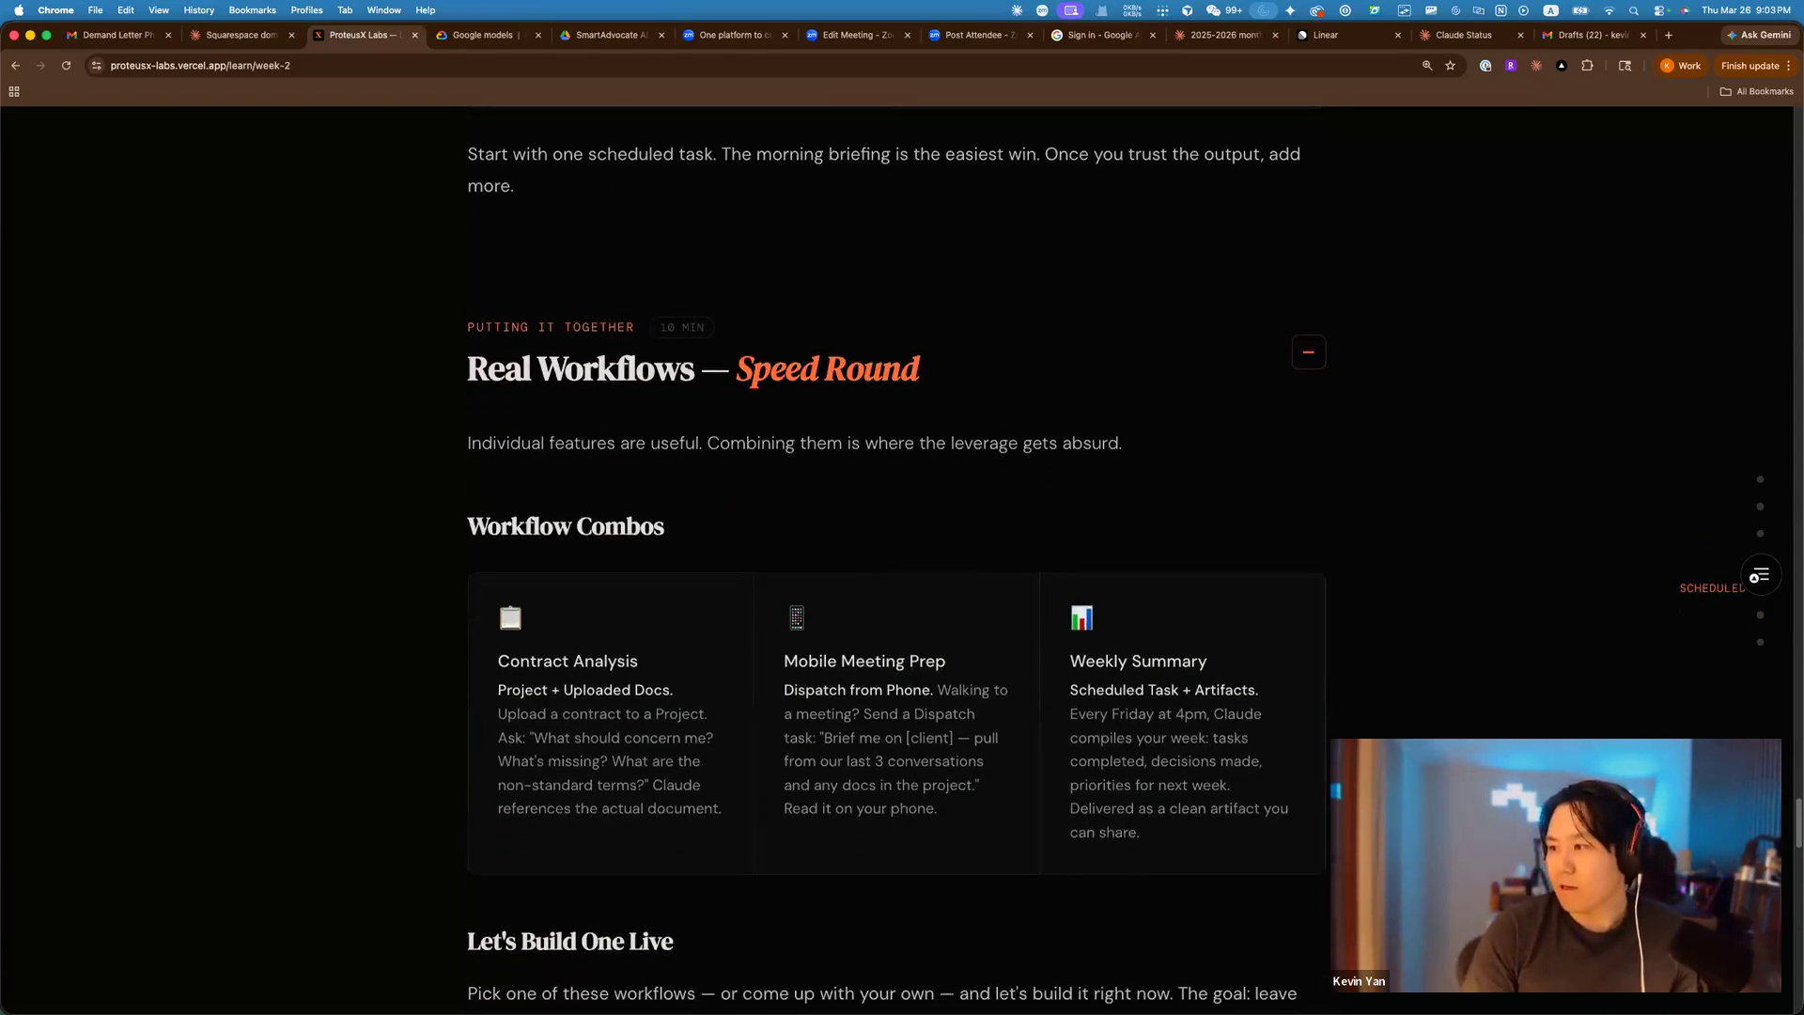
scroll(1246, 311, "up", 3)
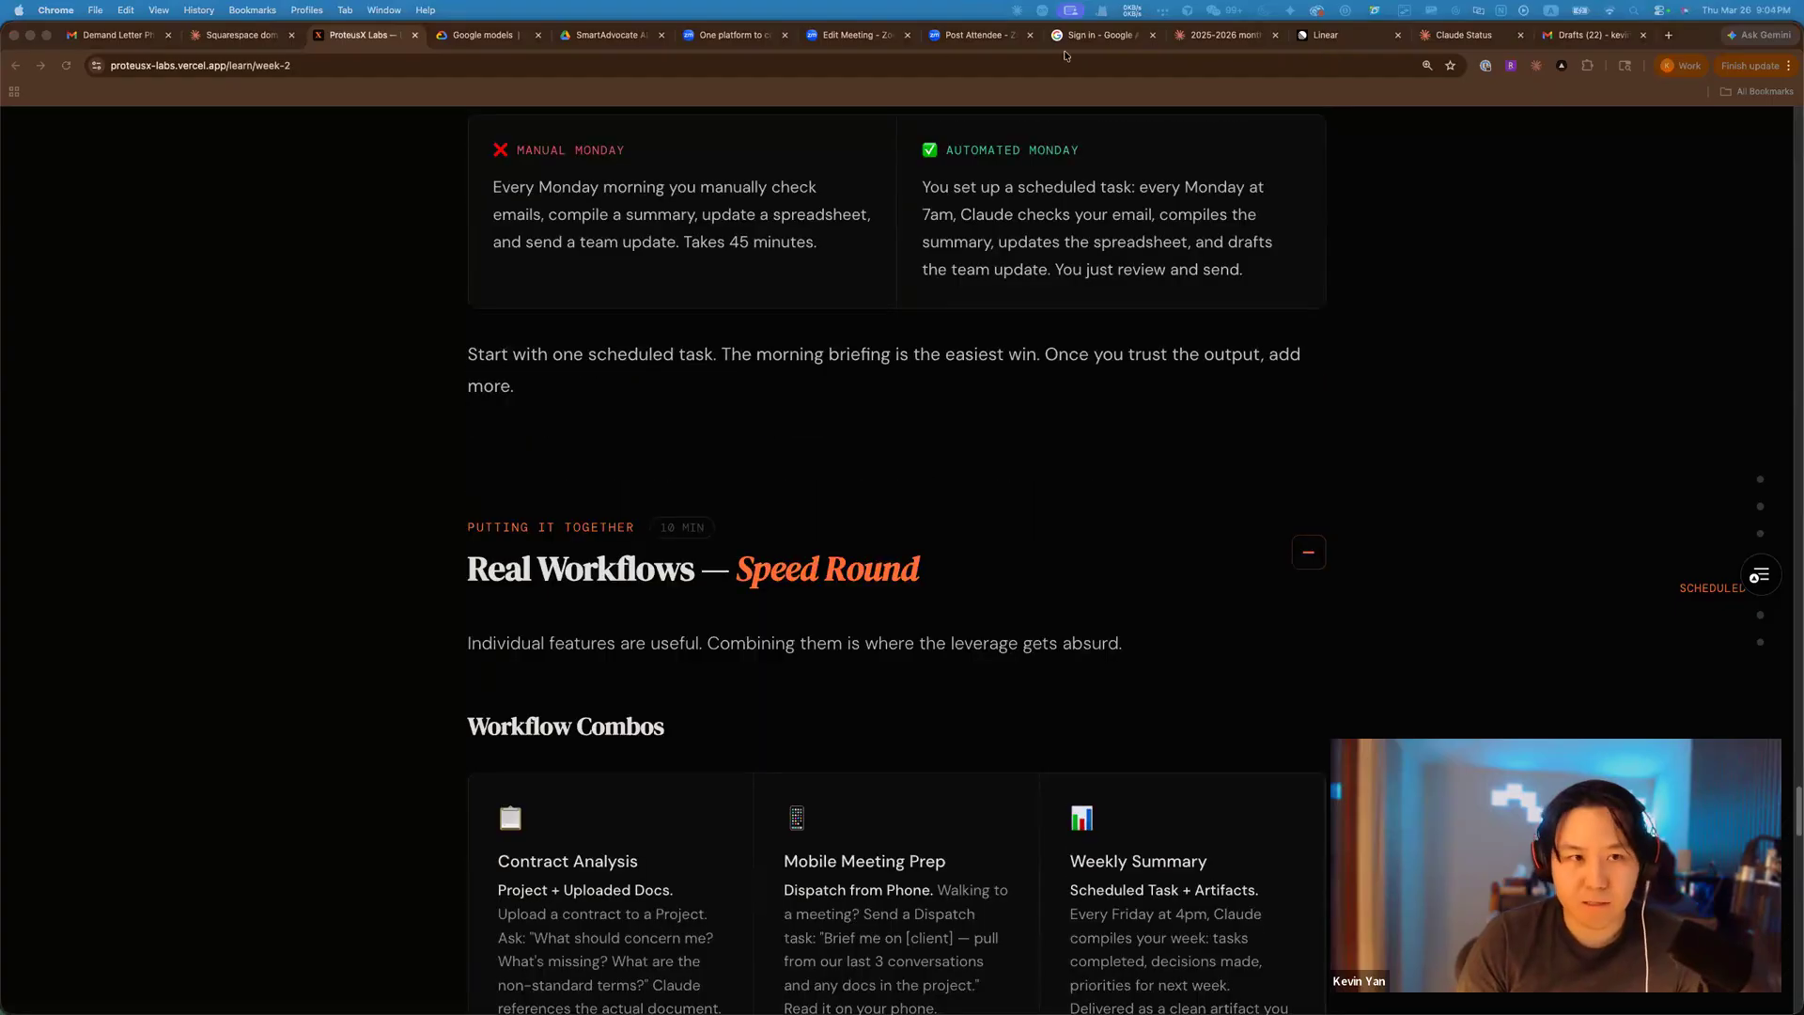
Open the 2025-2026 monthly revenue visualization chat tab.
left_click(1522, 427)
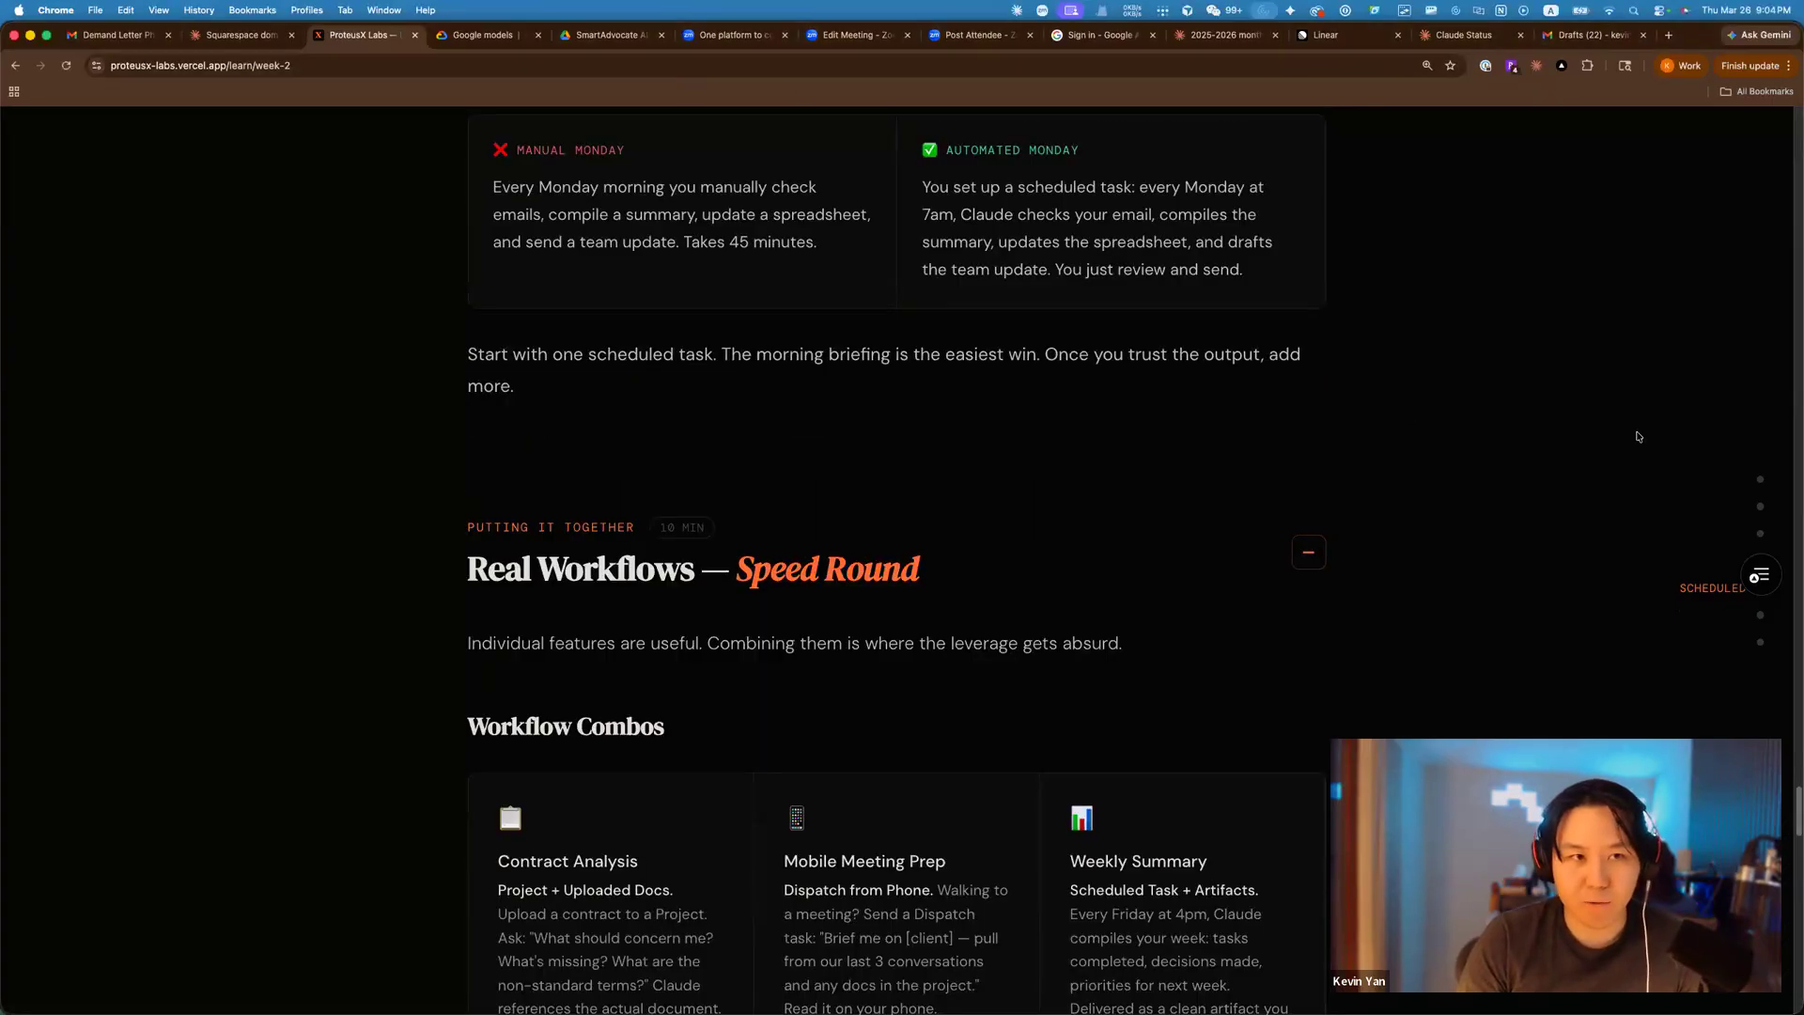
scroll(1368, 470, "down", 5)
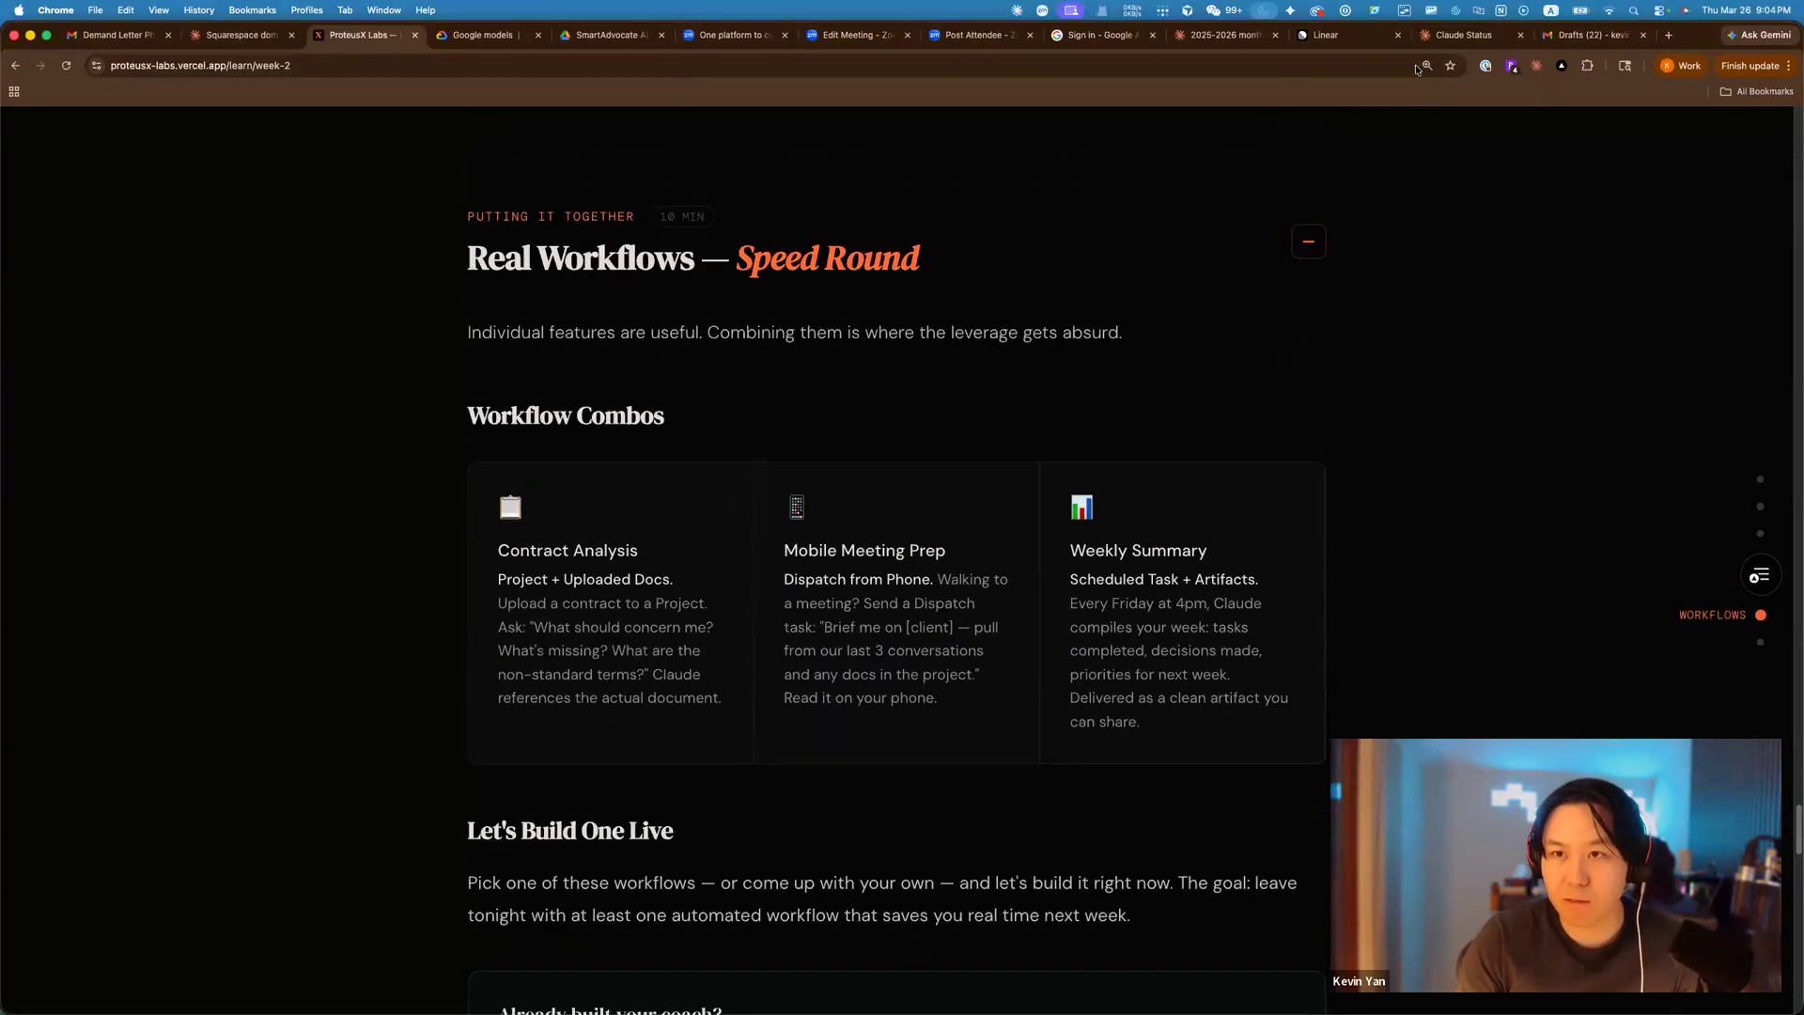
left_click(1250, 40)
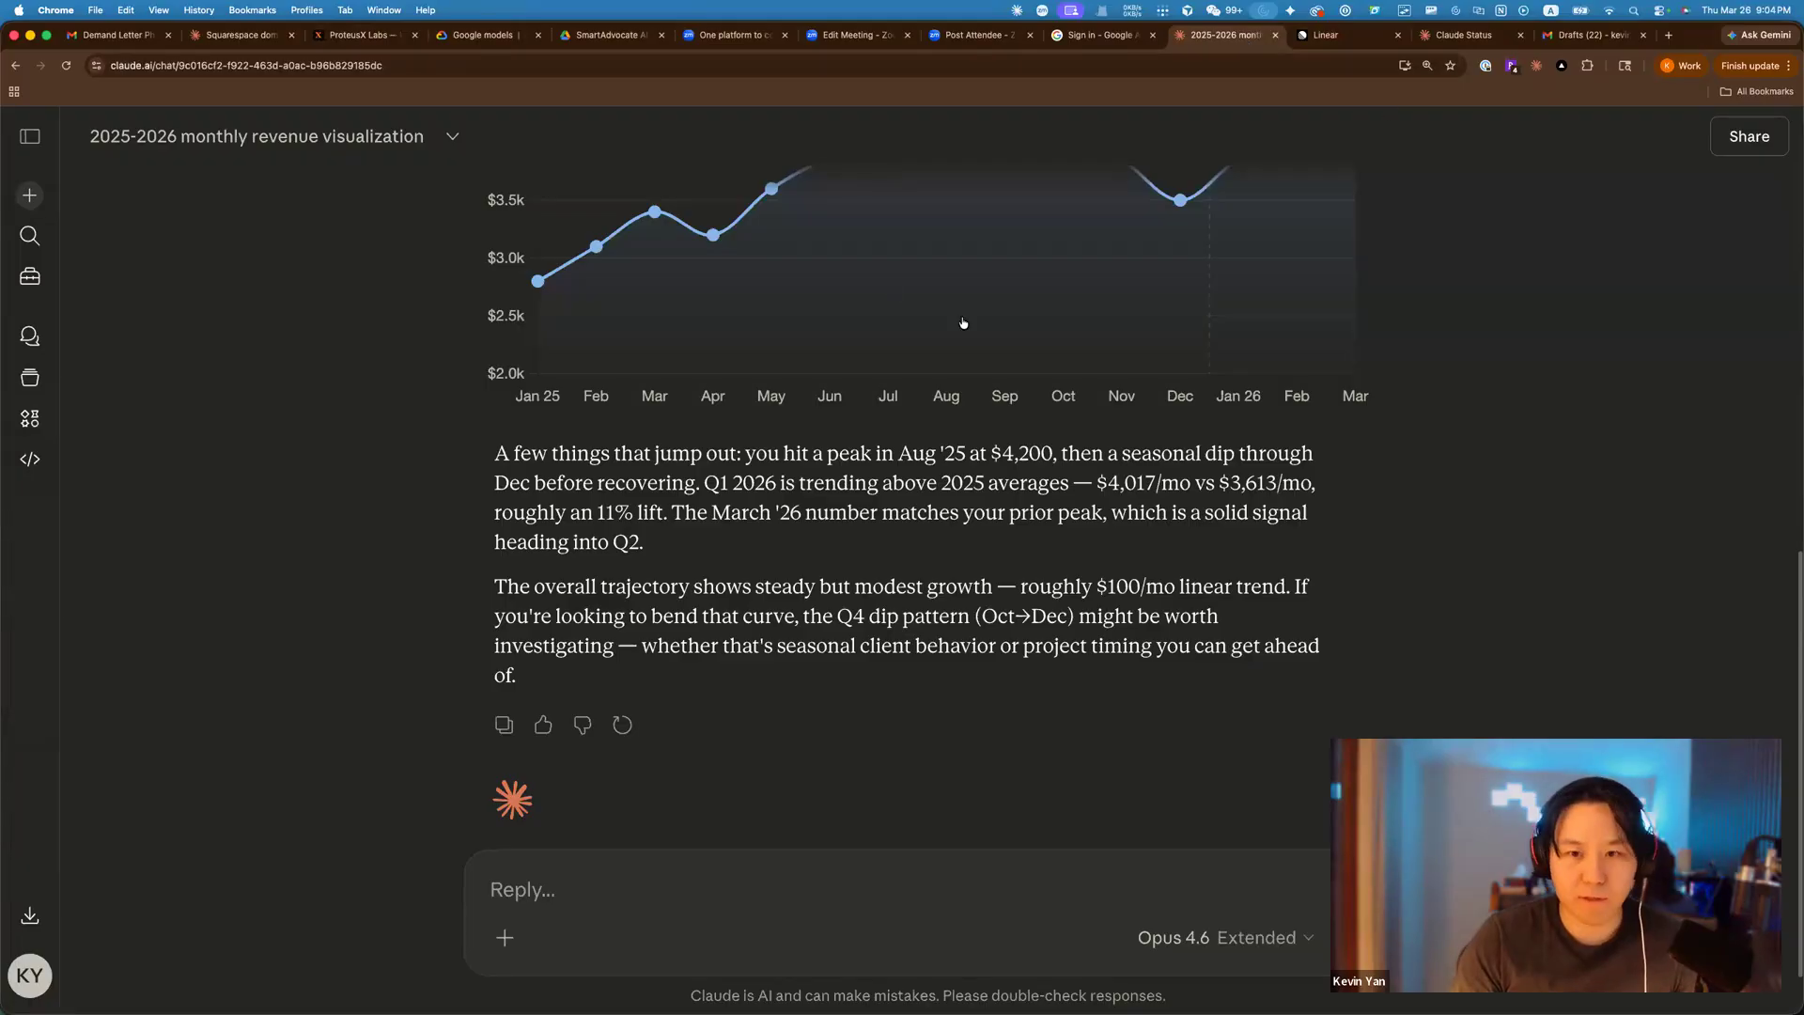
Open the injection therapies report document in the Claude app and scroll through it.
key("super+Tab")
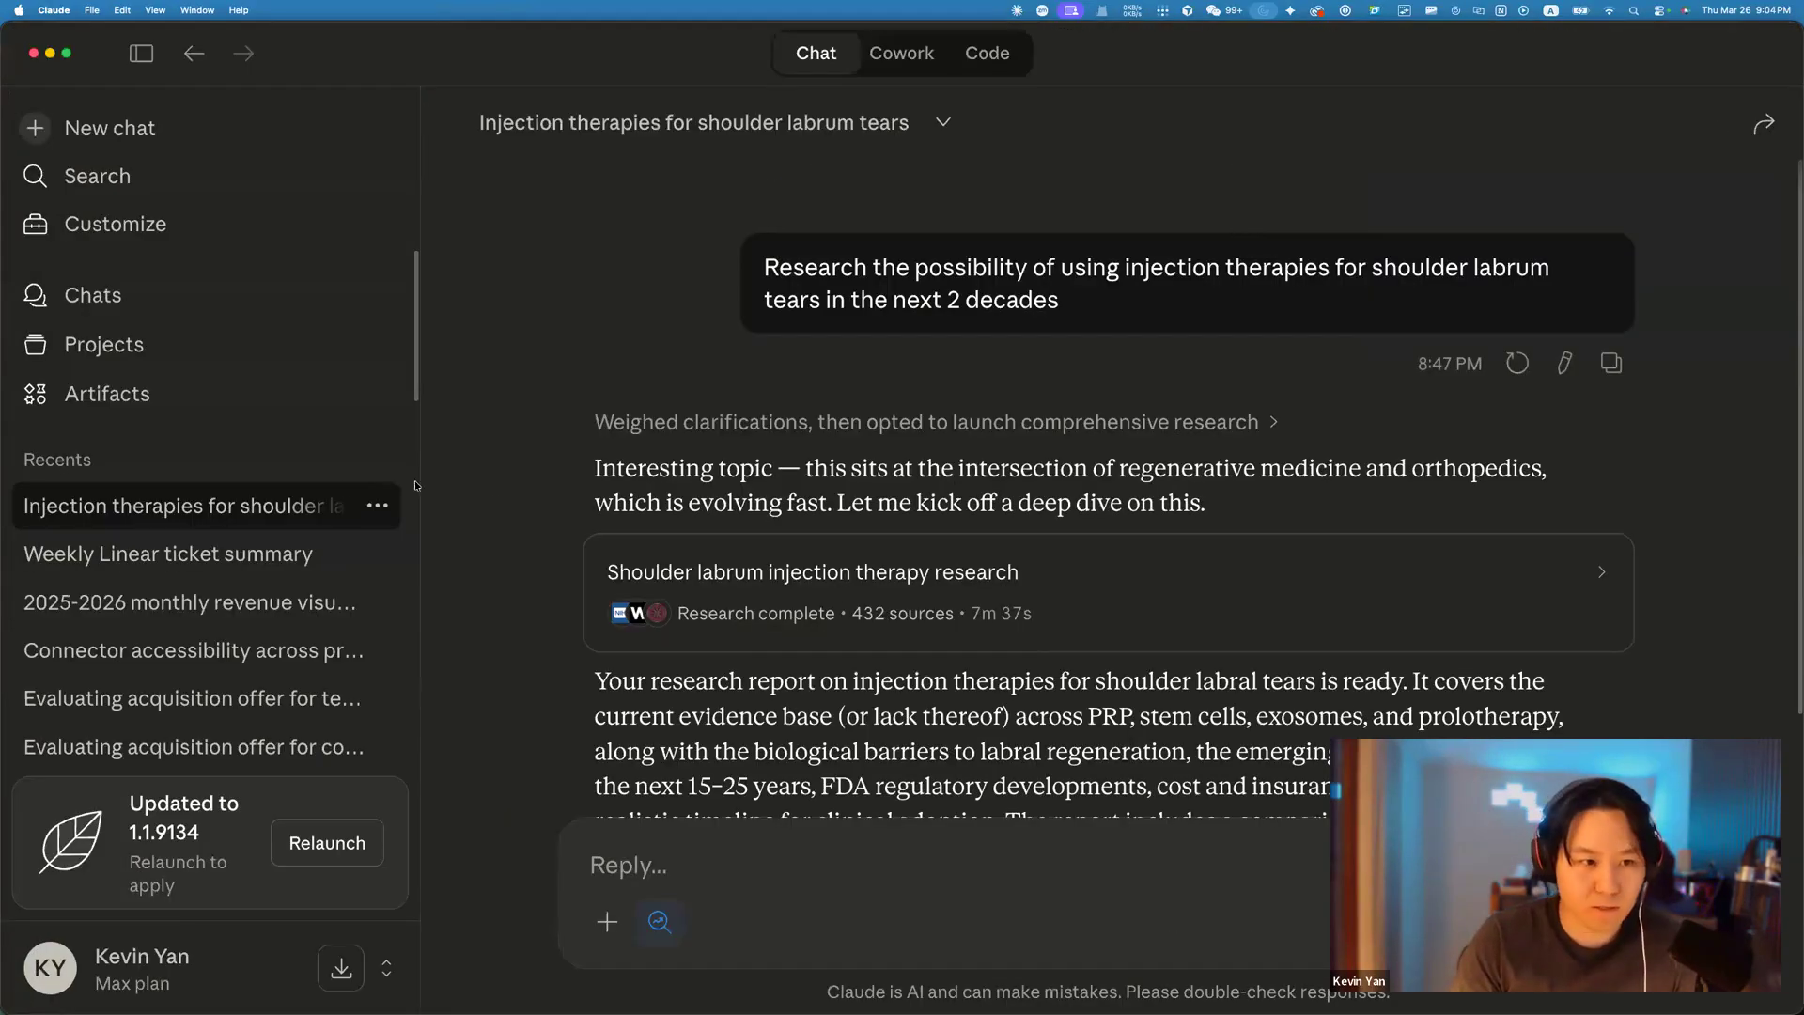
scroll(1471, 460, "down", 3)
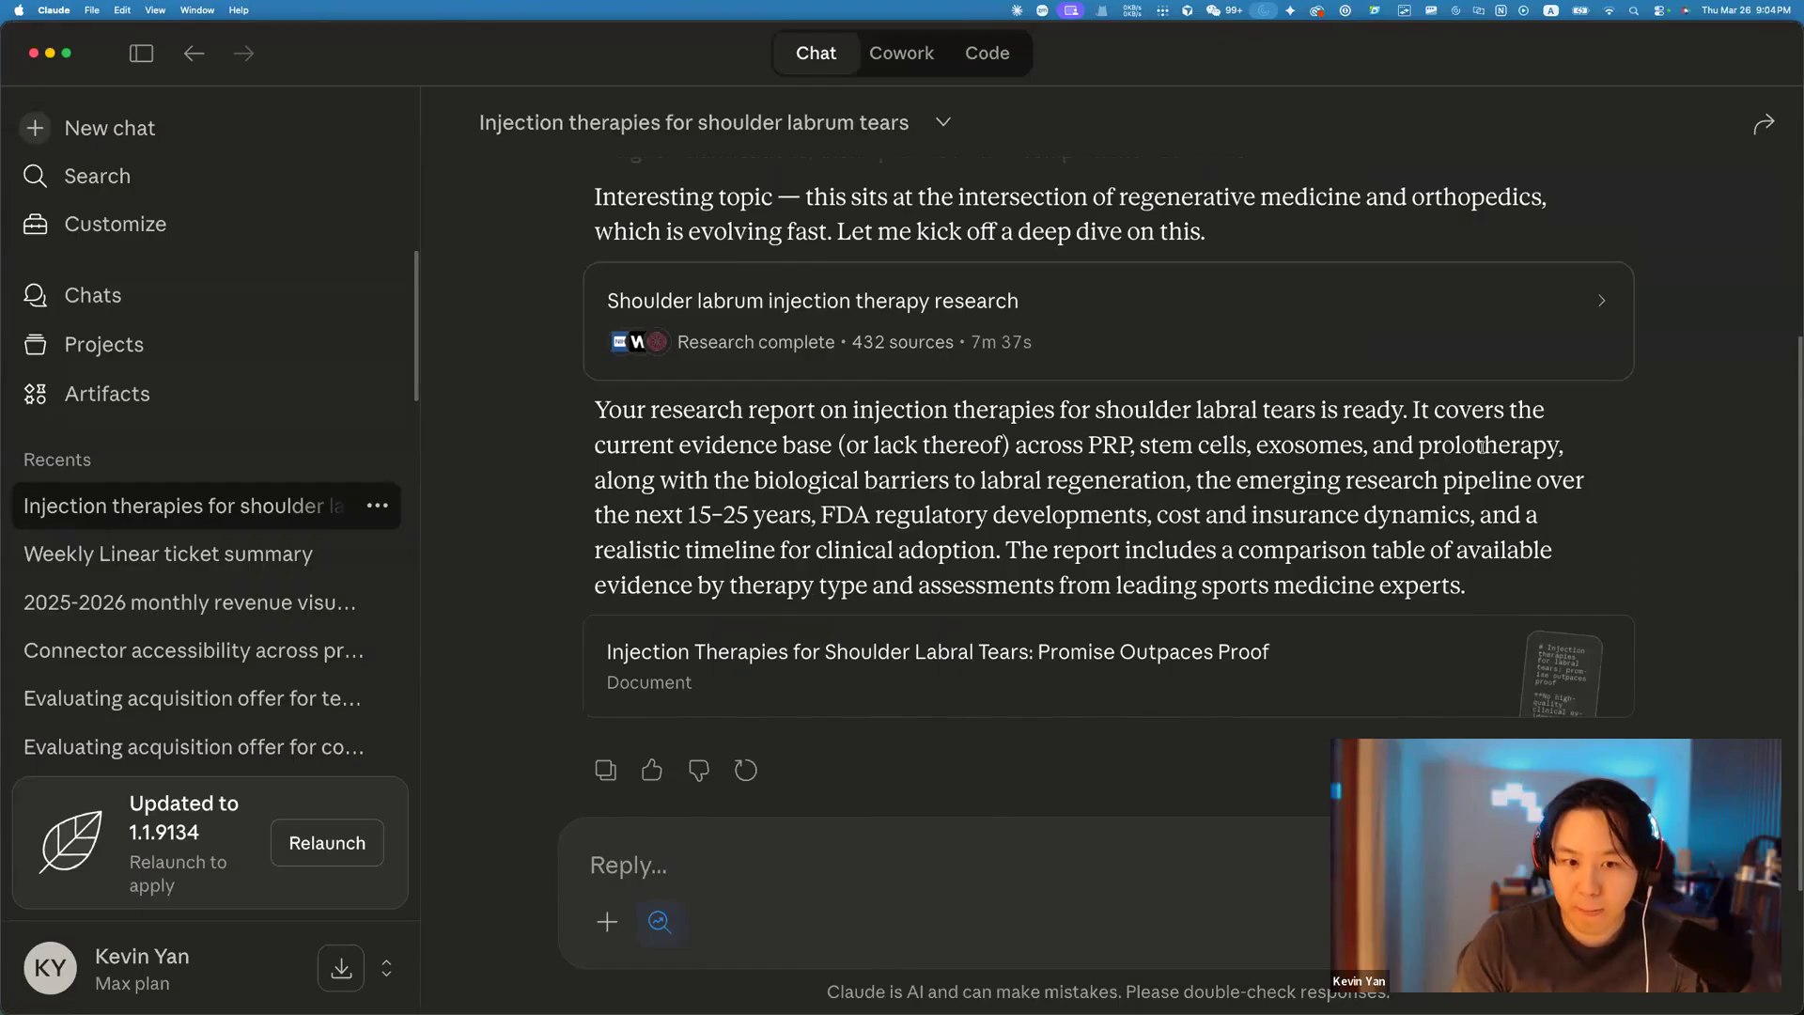
scroll(1471, 459, "down", 2)
left_click(1354, 483)
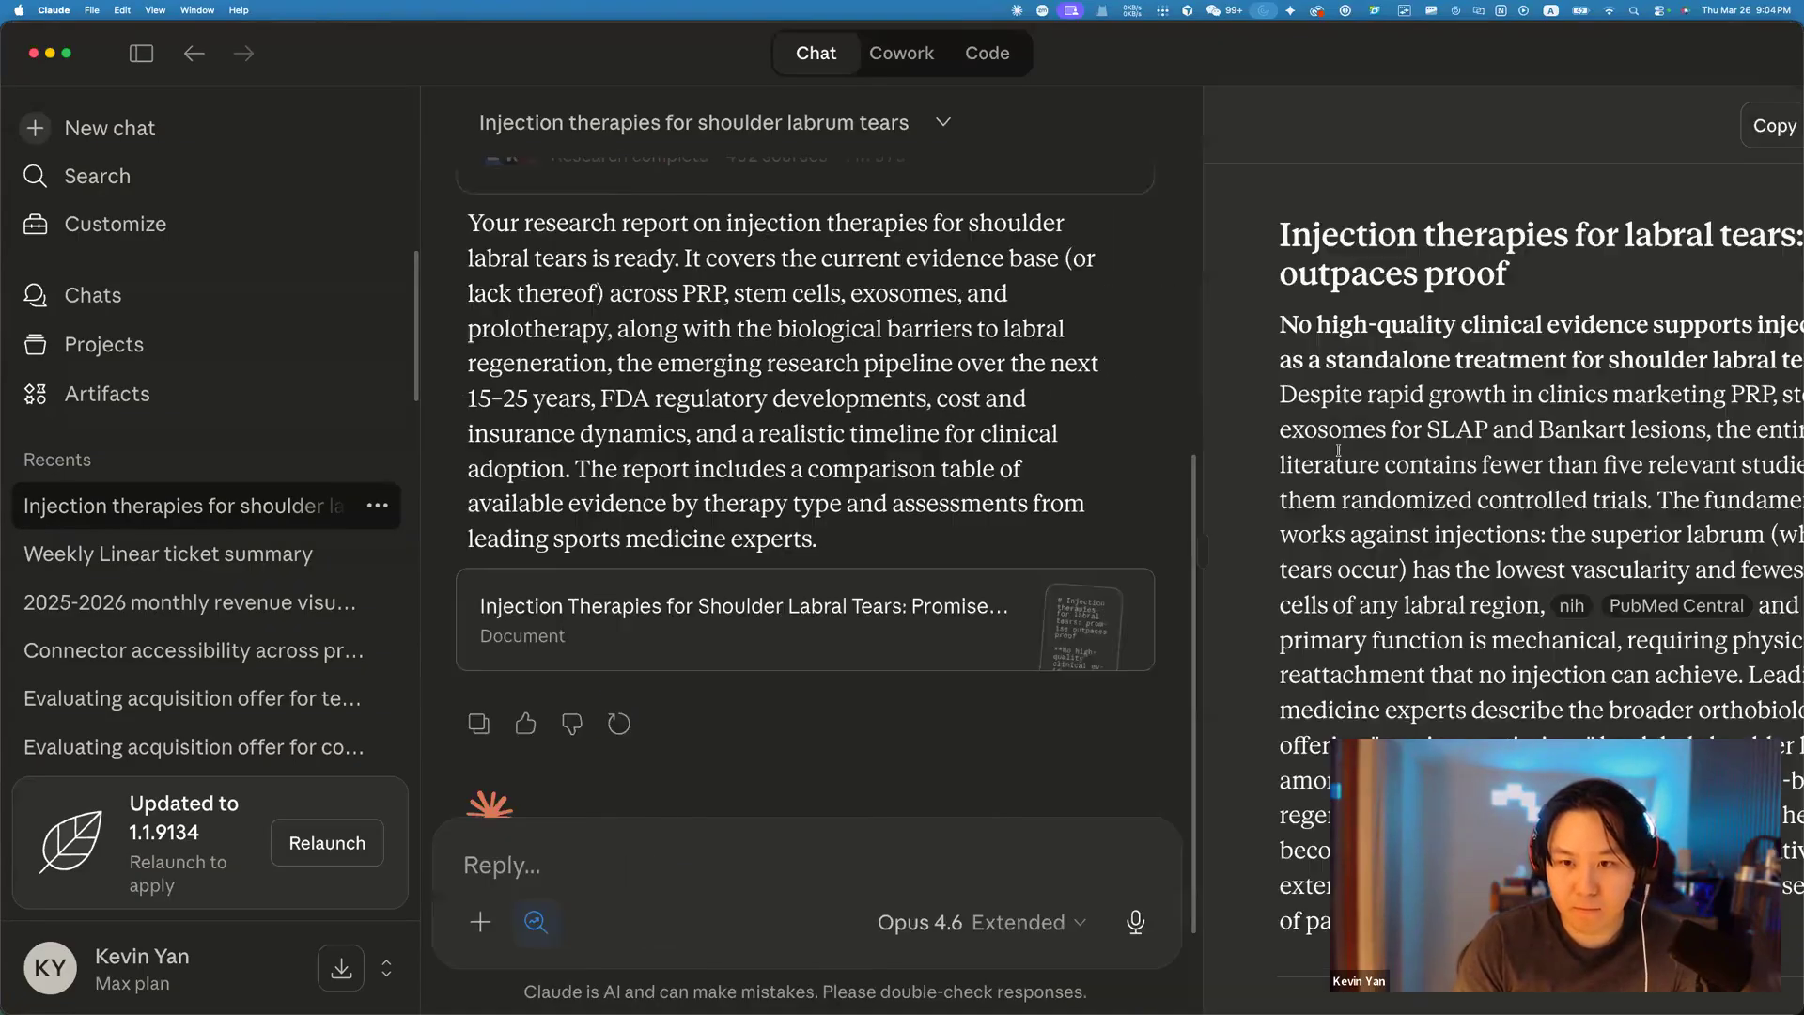
scroll(1347, 445, "down", 20)
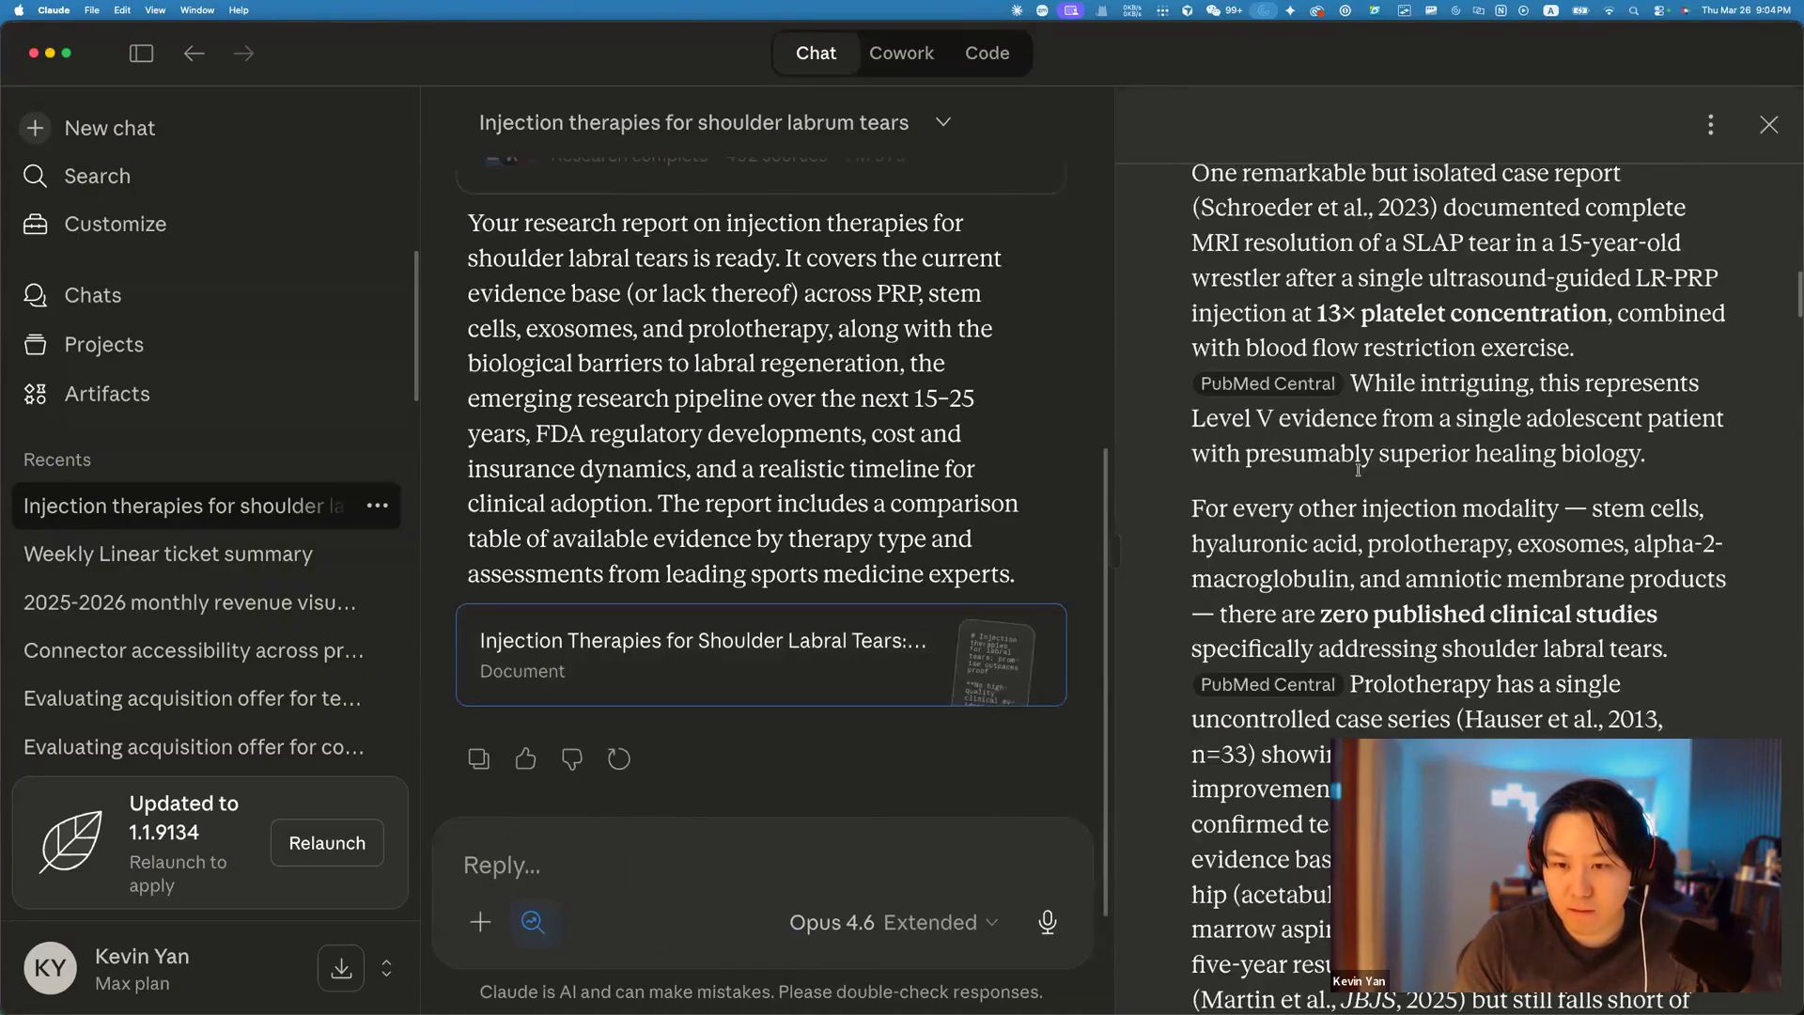
scroll(1362, 480, "down", 1)
scroll(1362, 479, "up", 3)
scroll(1368, 493, "down", 15)
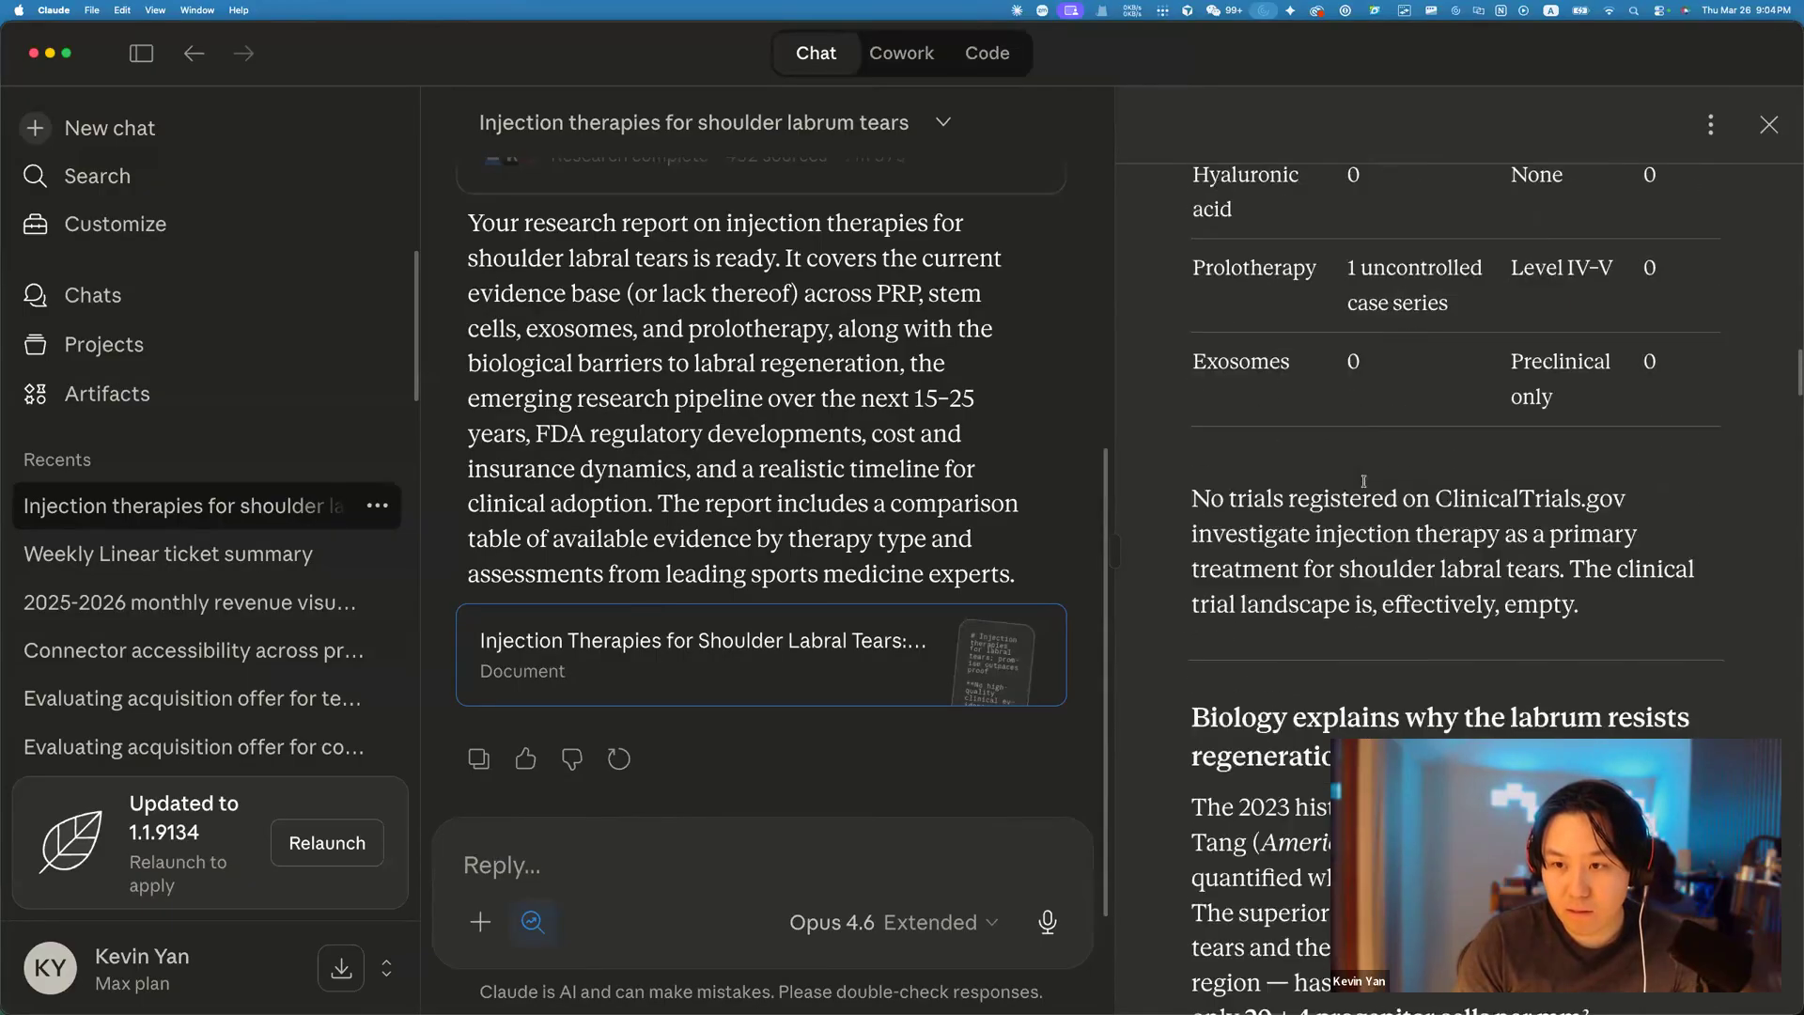
scroll(1368, 494, "down", 15)
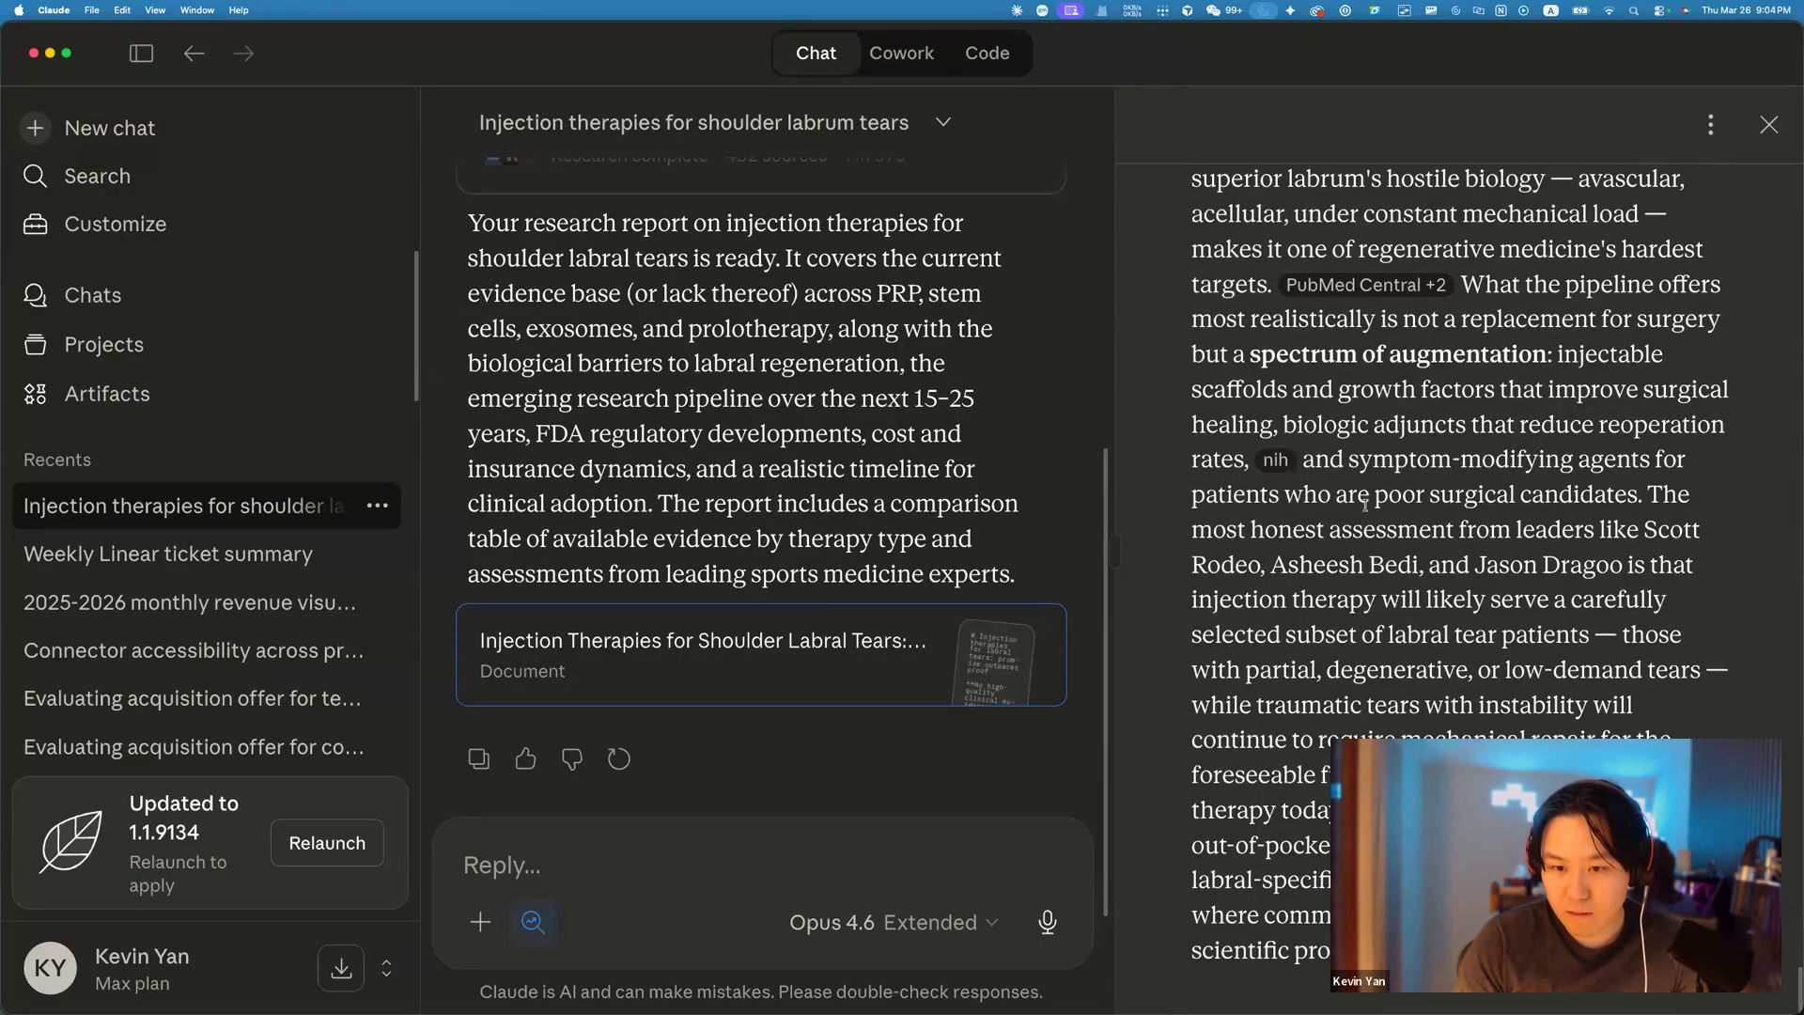
scroll(1365, 506, "up", 5)
scroll(1364, 504, "up", 20)
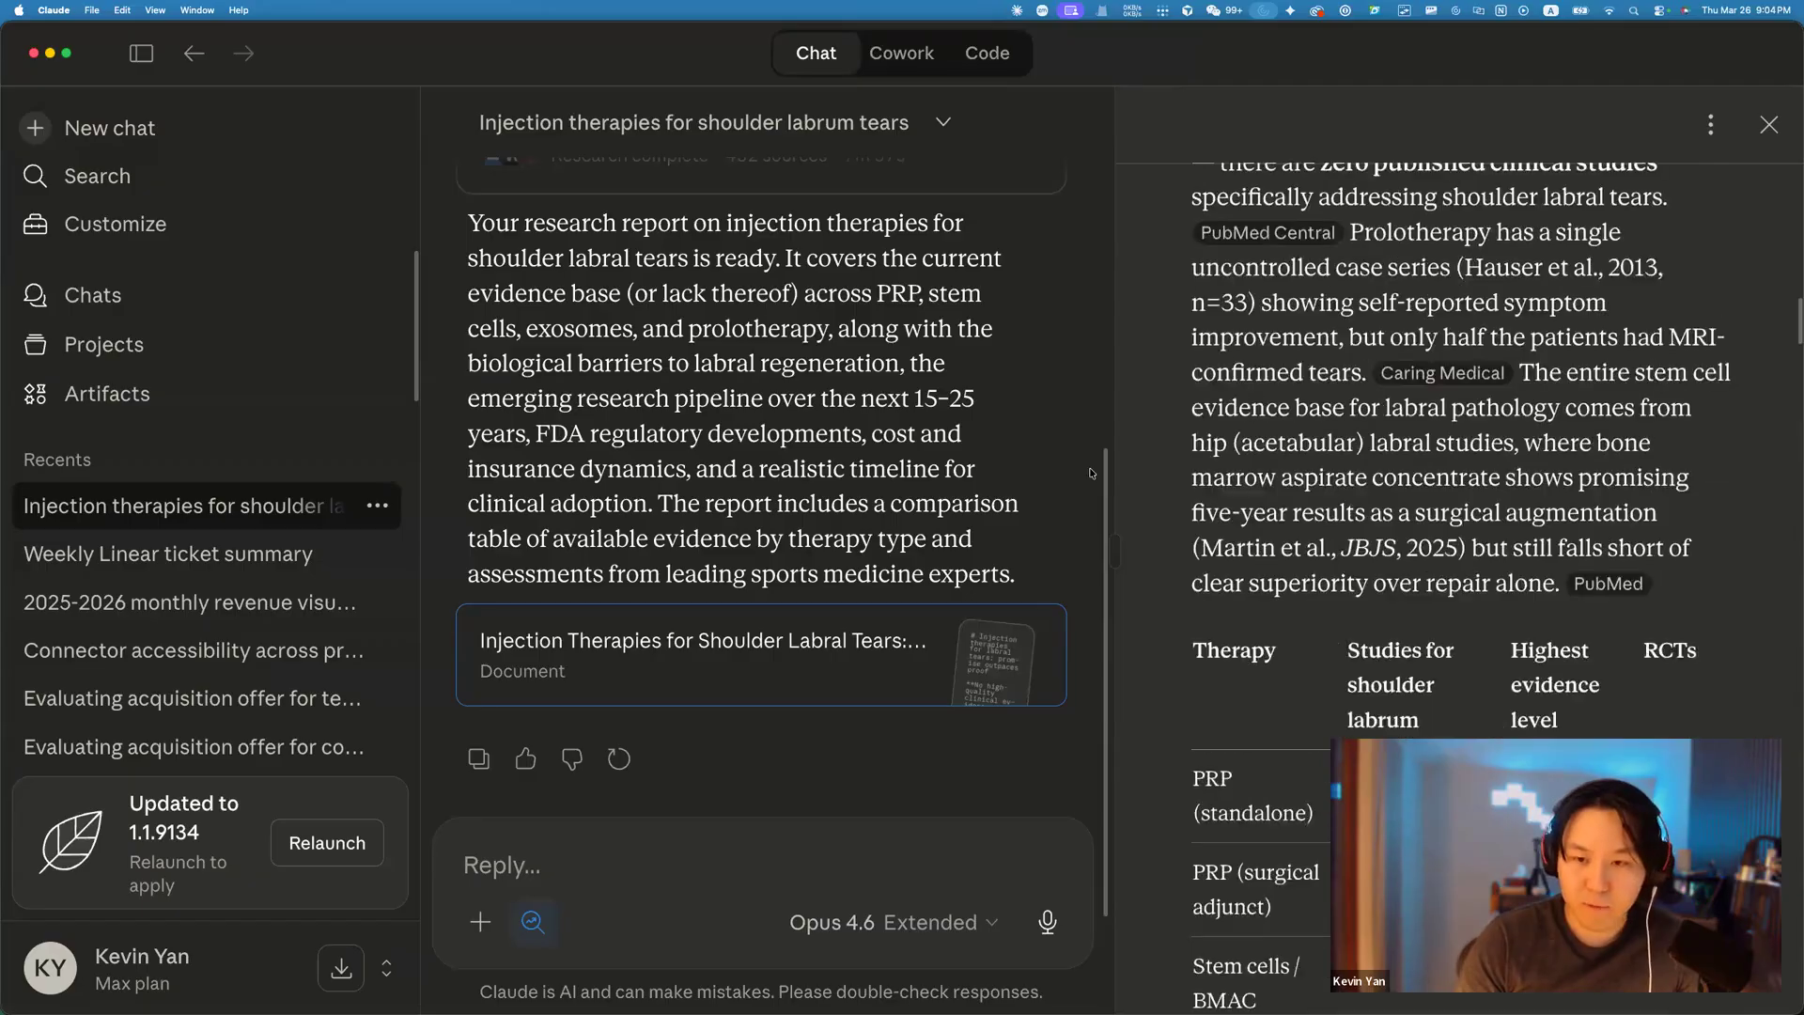
scroll(991, 470, "up", 5)
Show the research steps and list all 432 gathered sources.
left_click(958, 648)
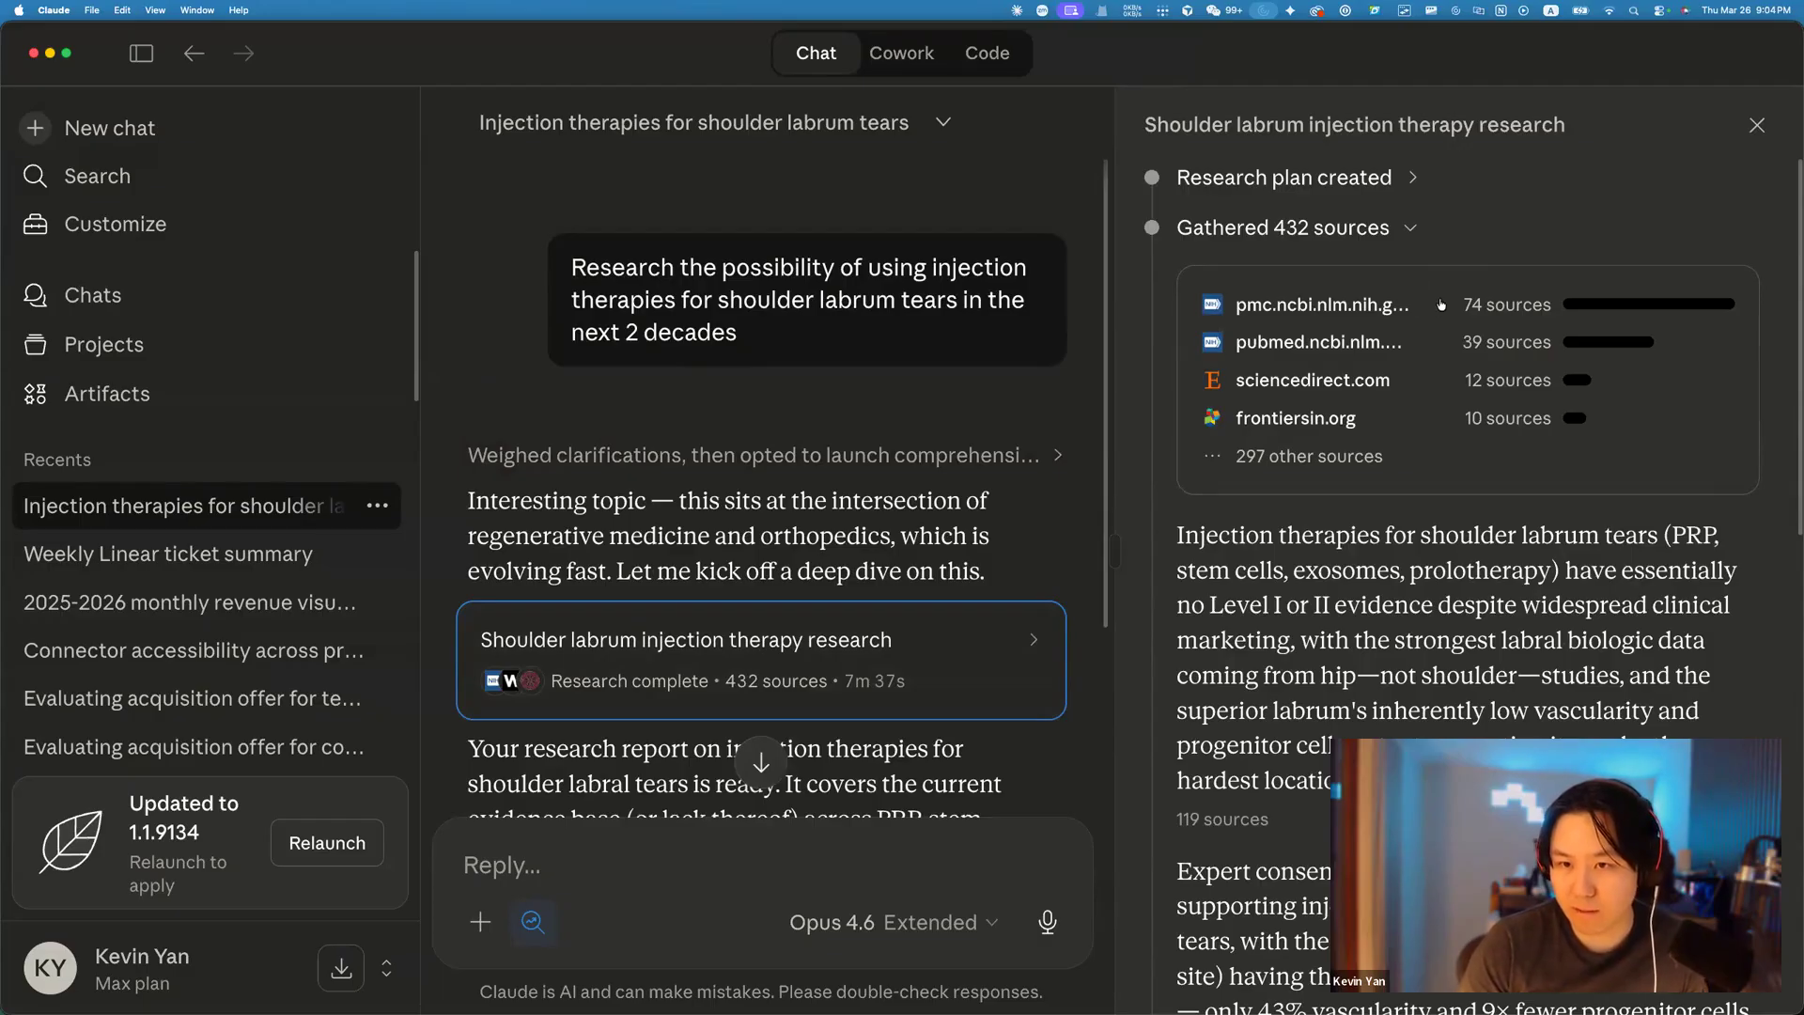
left_click_drag(1173, 305, 1431, 309)
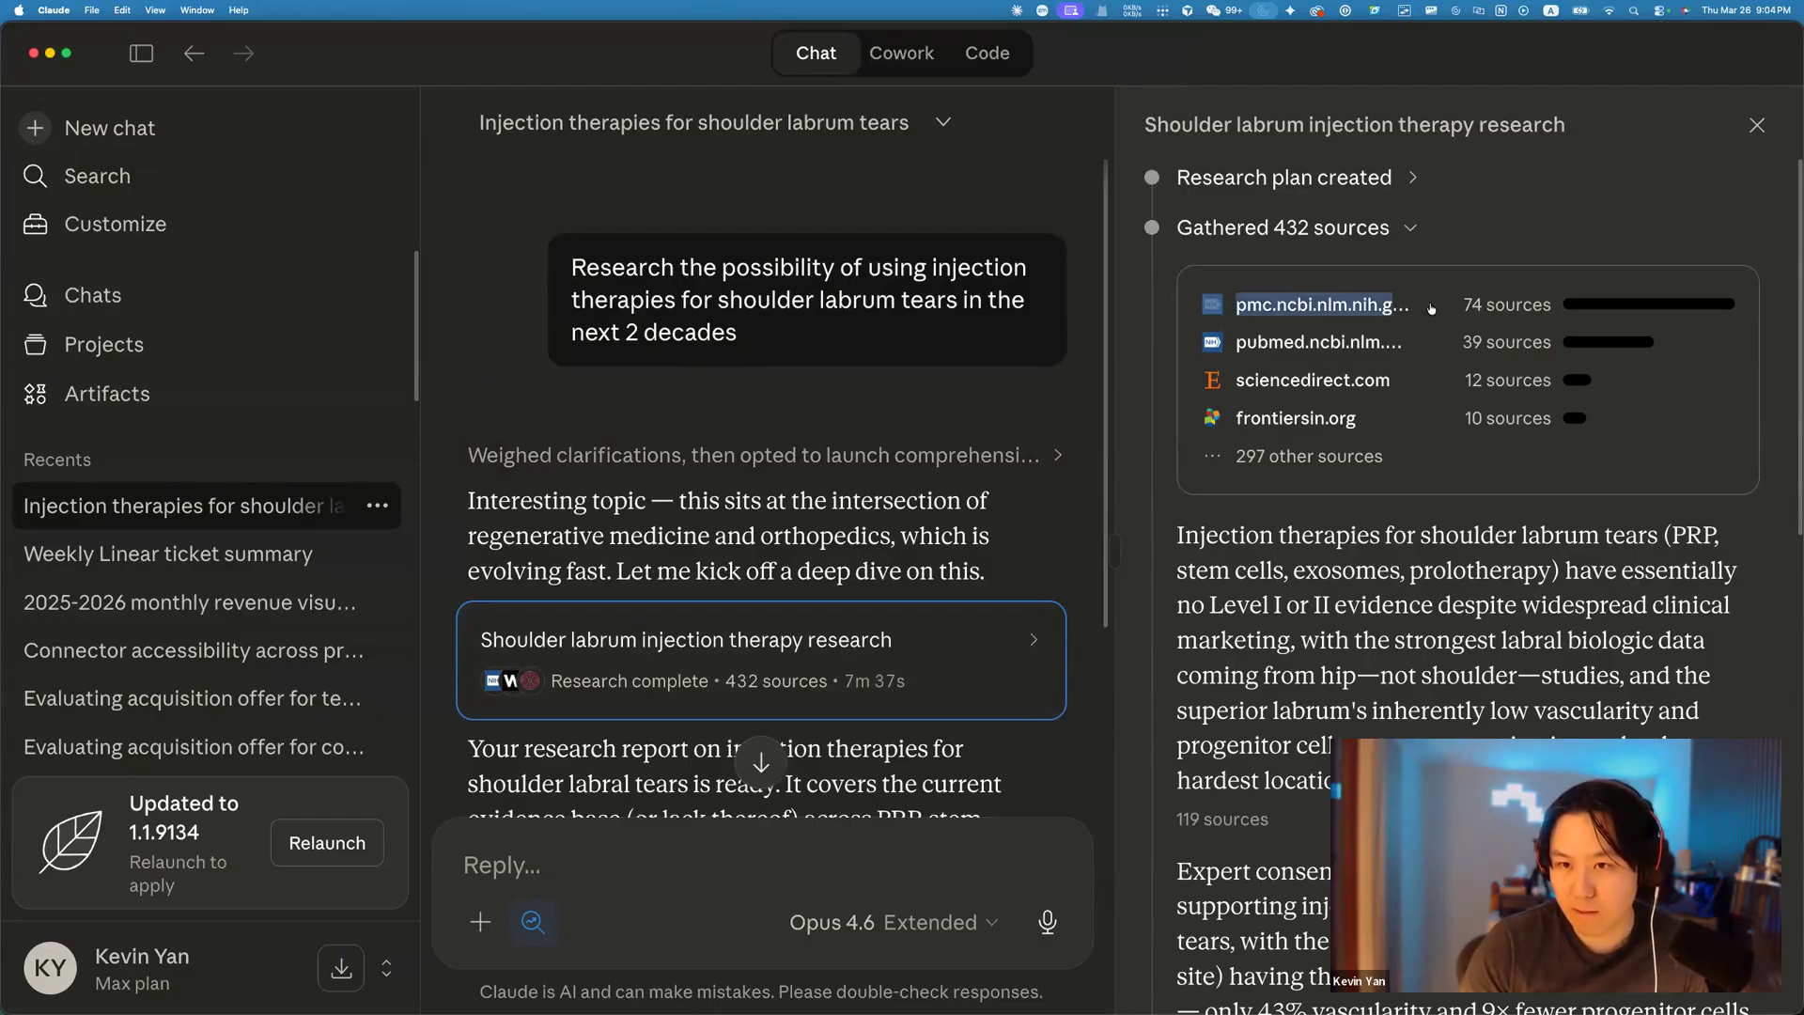
left_click(1416, 349)
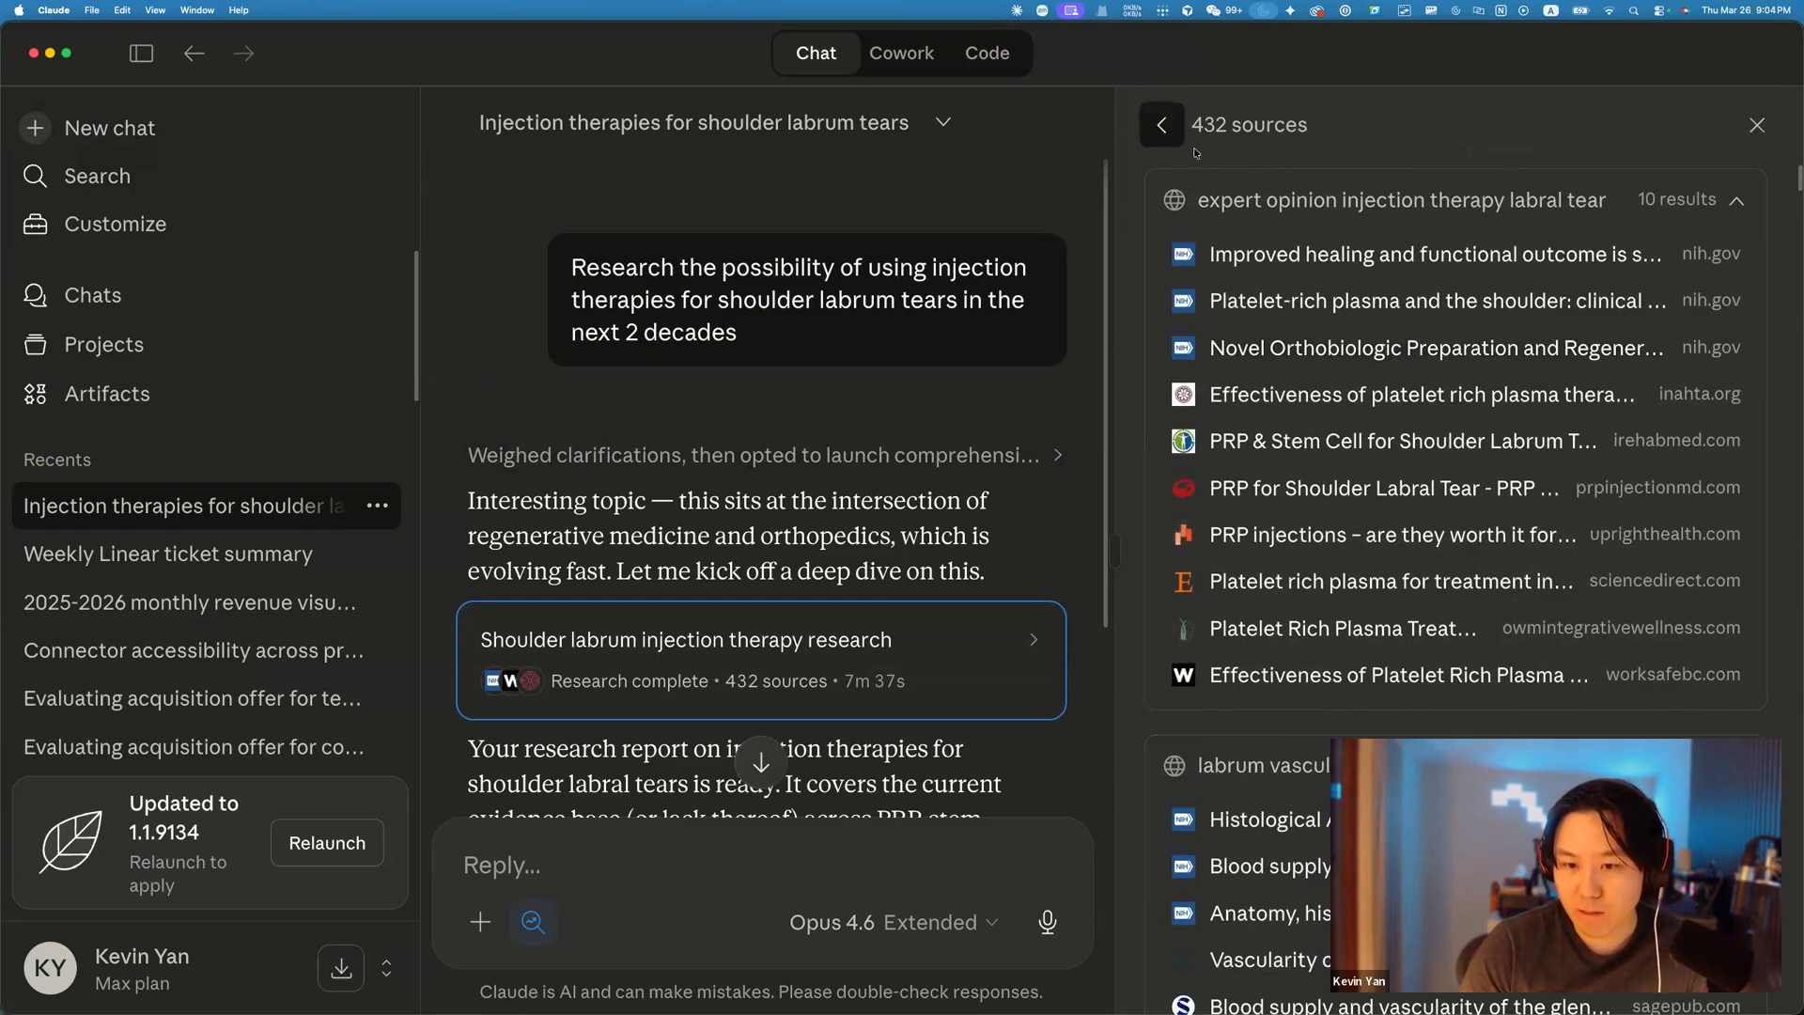
left_click(1163, 125)
Jump to the latest message and reopen the injection therapies report.
scroll(1388, 411, "down", 10)
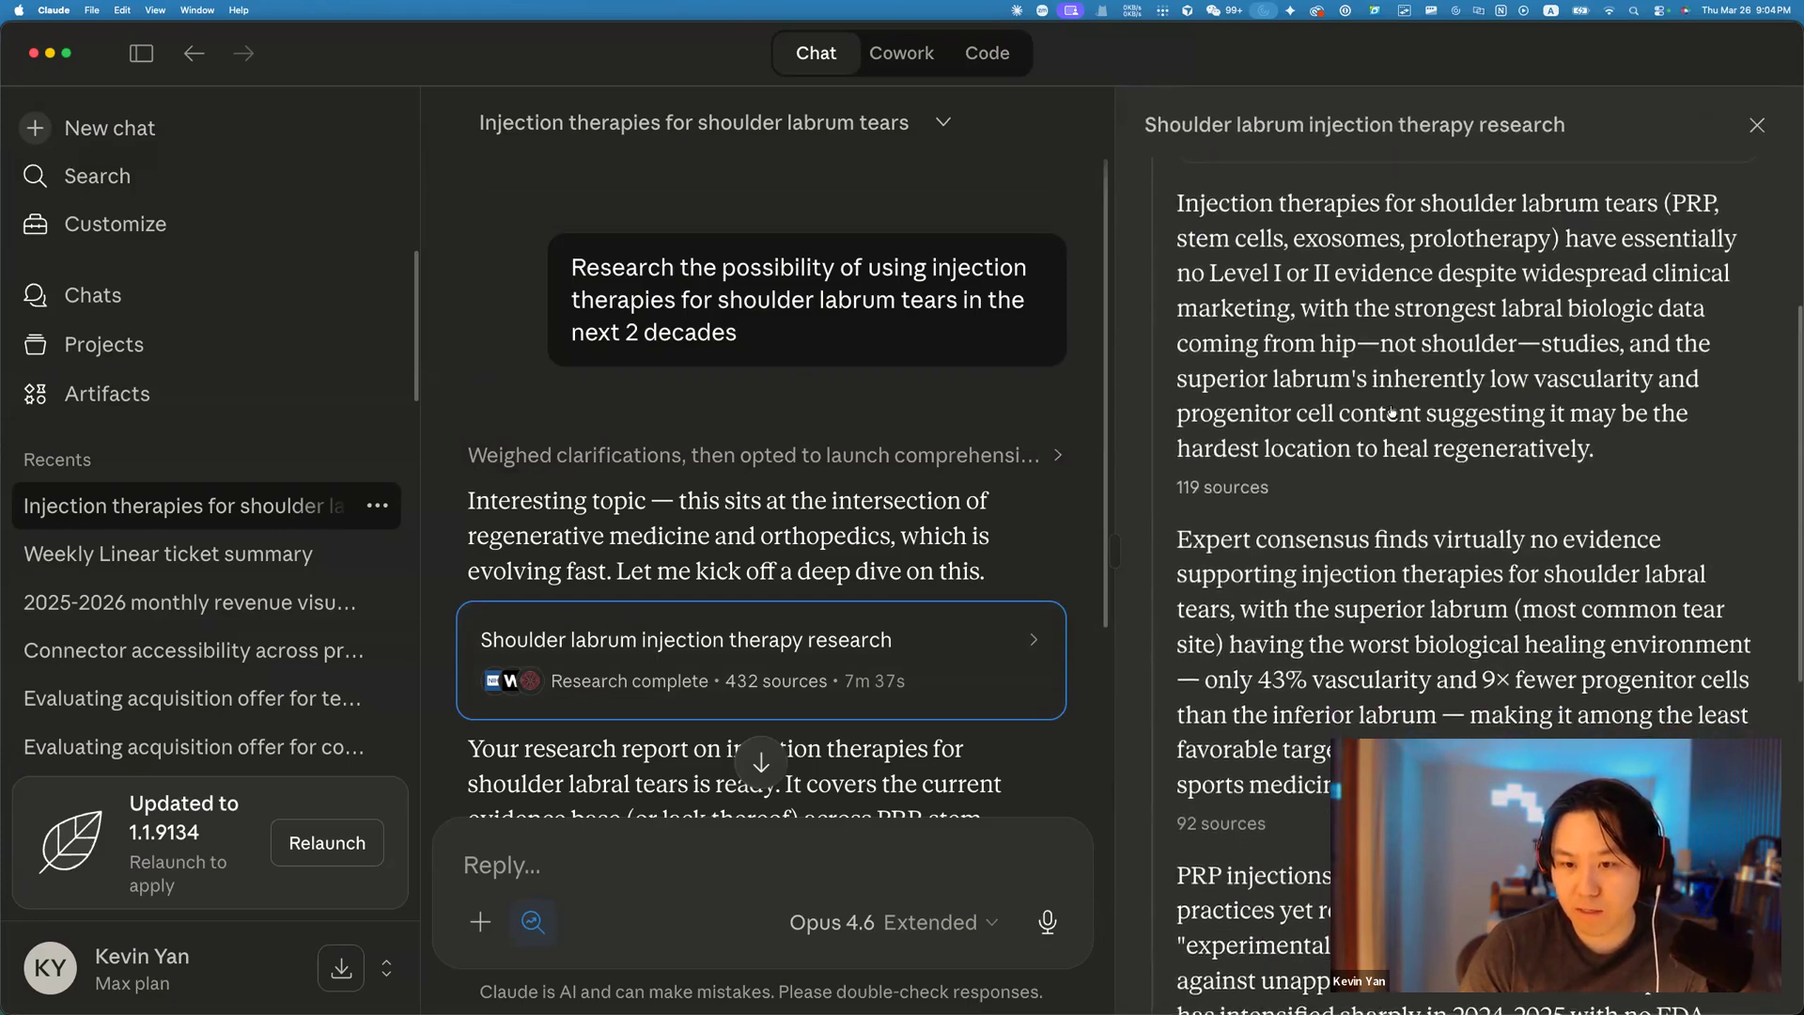
scroll(1391, 410, "down", 6)
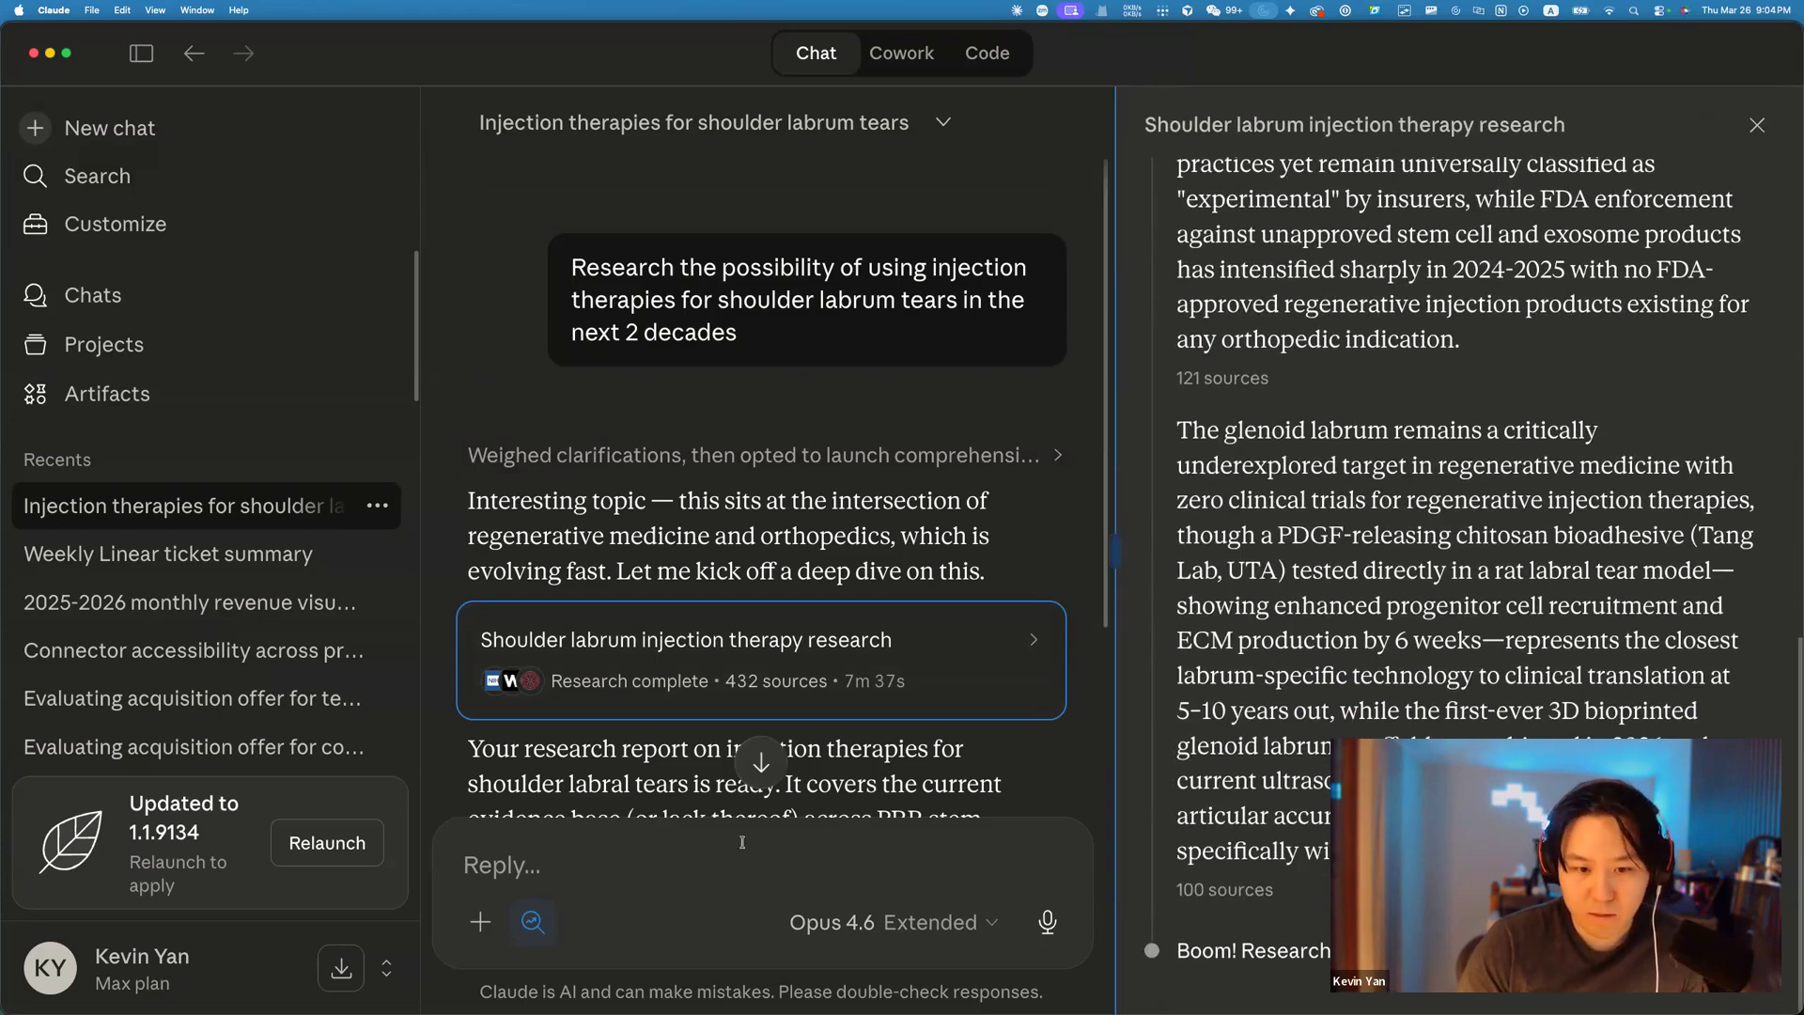
left_click(761, 761)
left_click(756, 484)
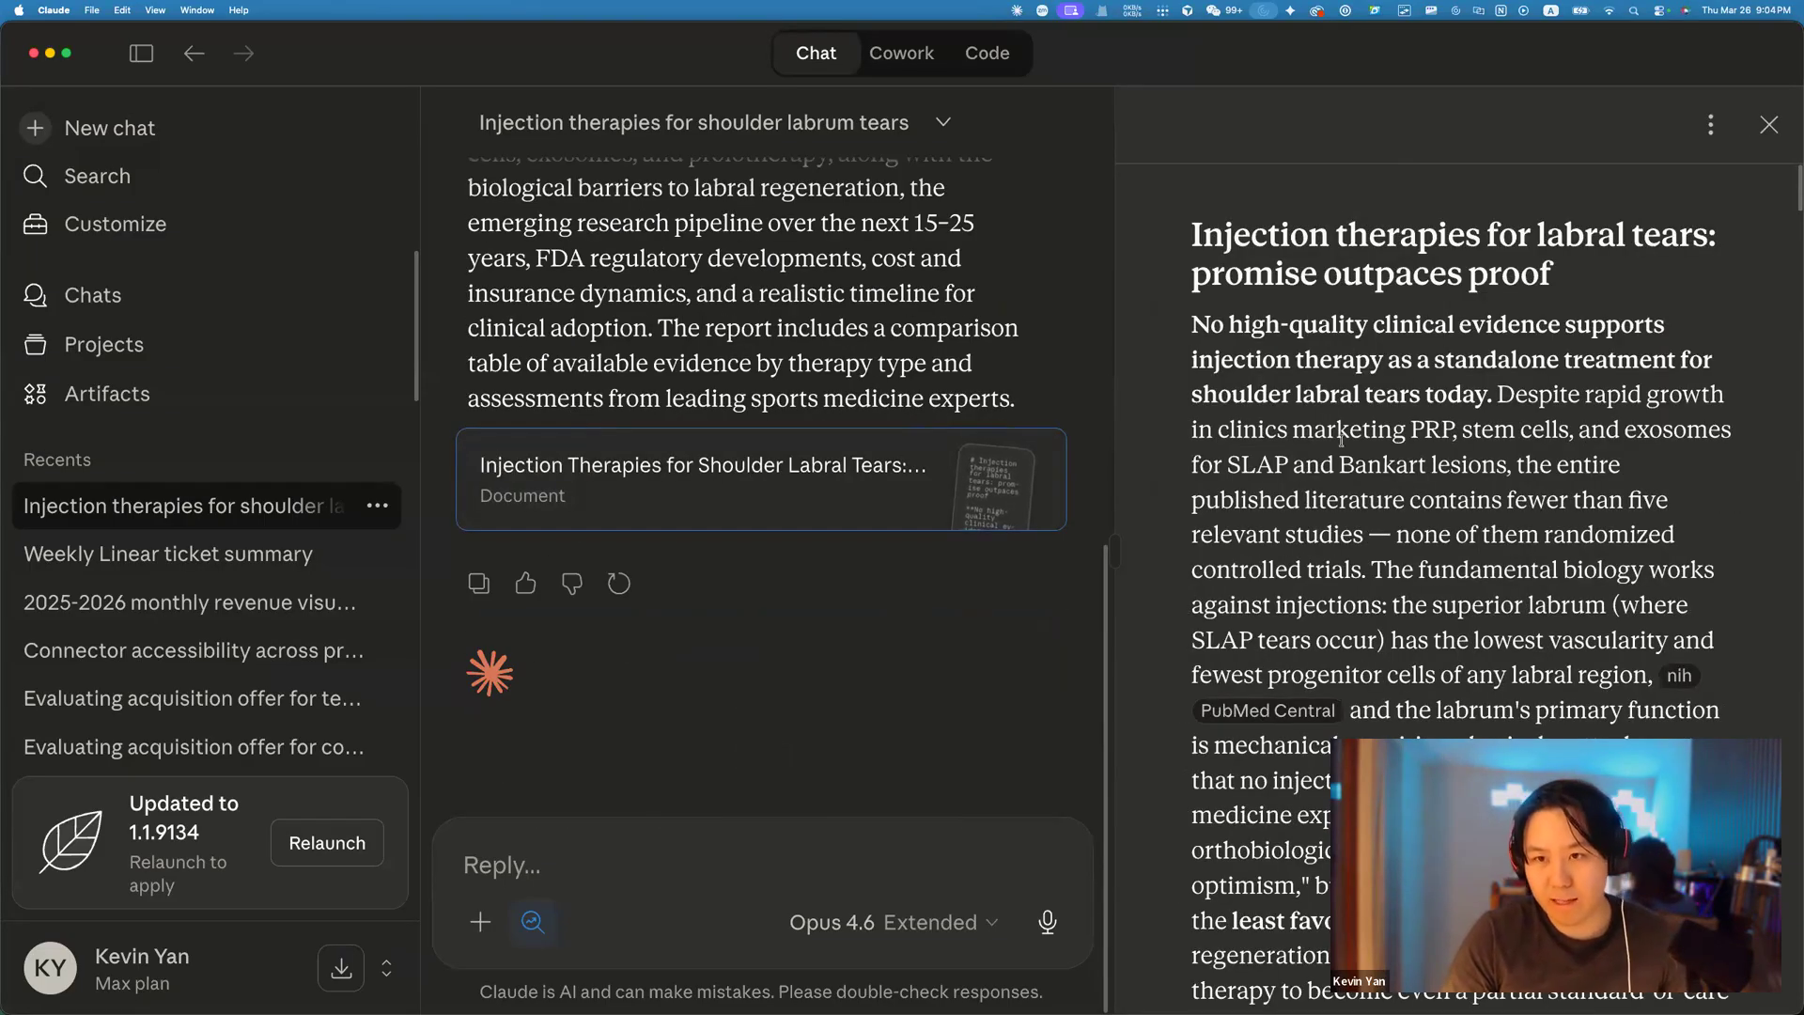
scroll(1438, 465, "down", 2)
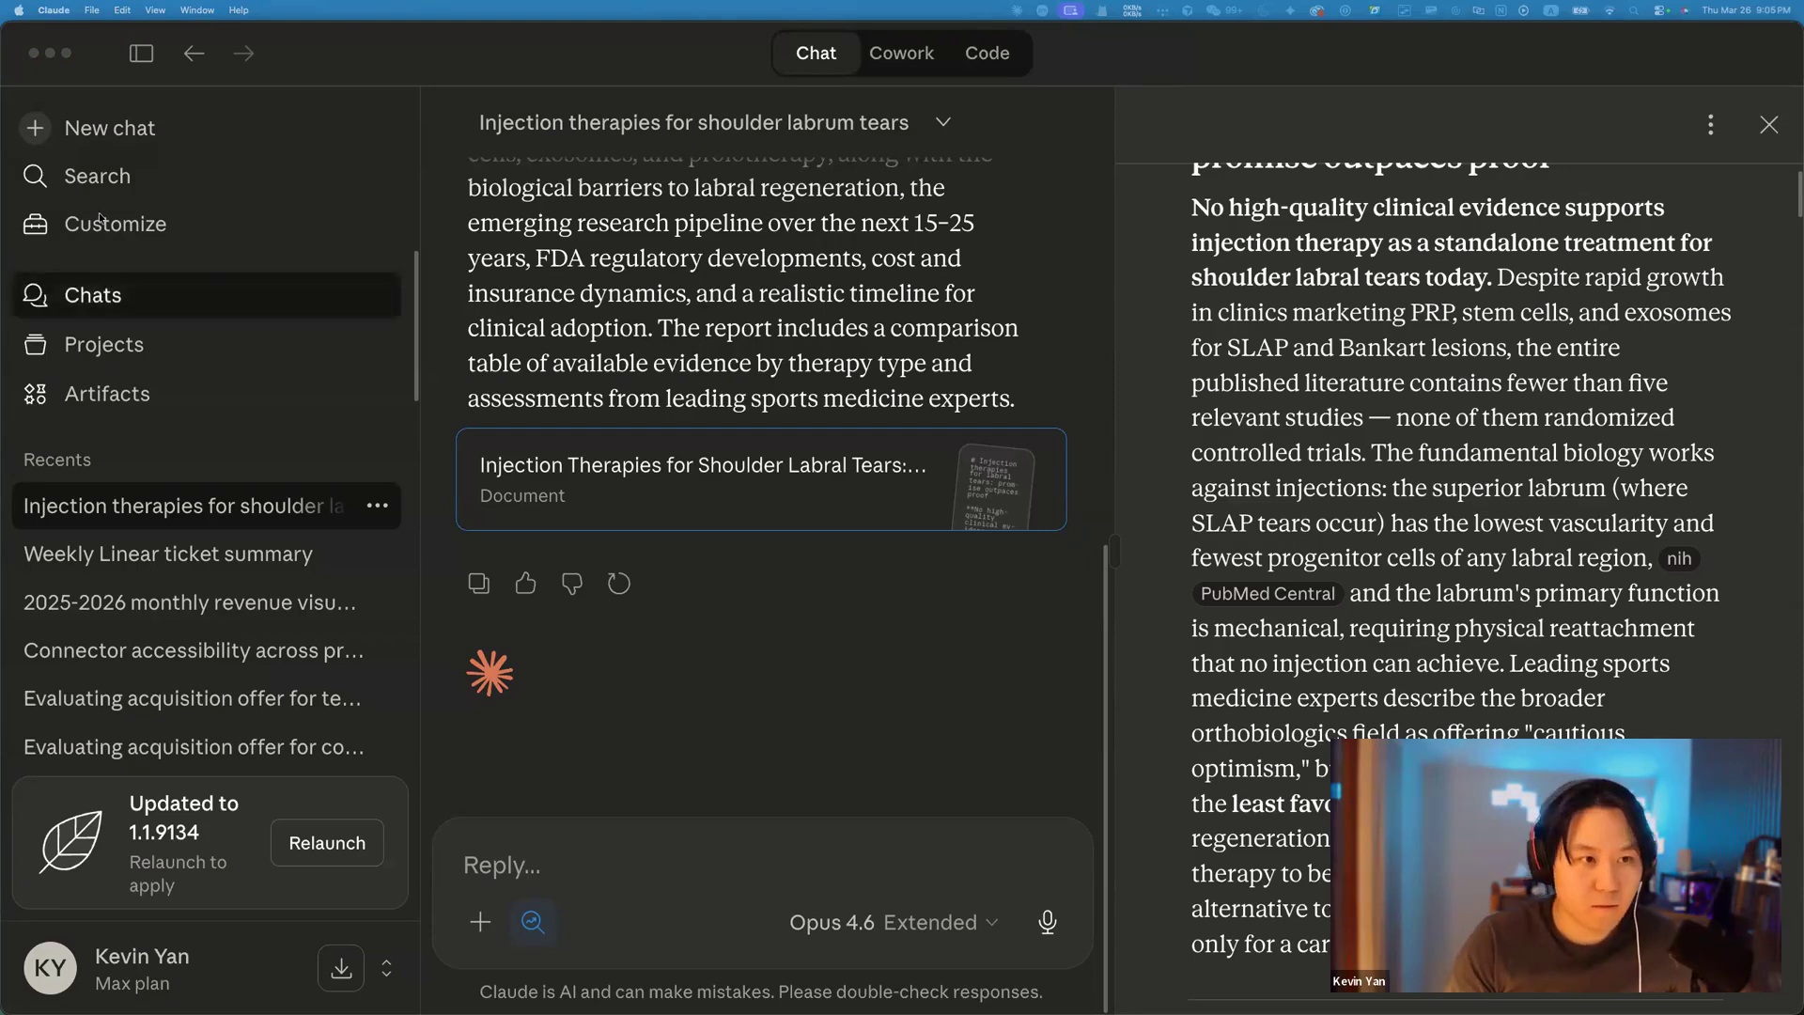
Start a new chat, check the course and Claude Status tabs, then paste the consulting contract.
left_click(30, 127)
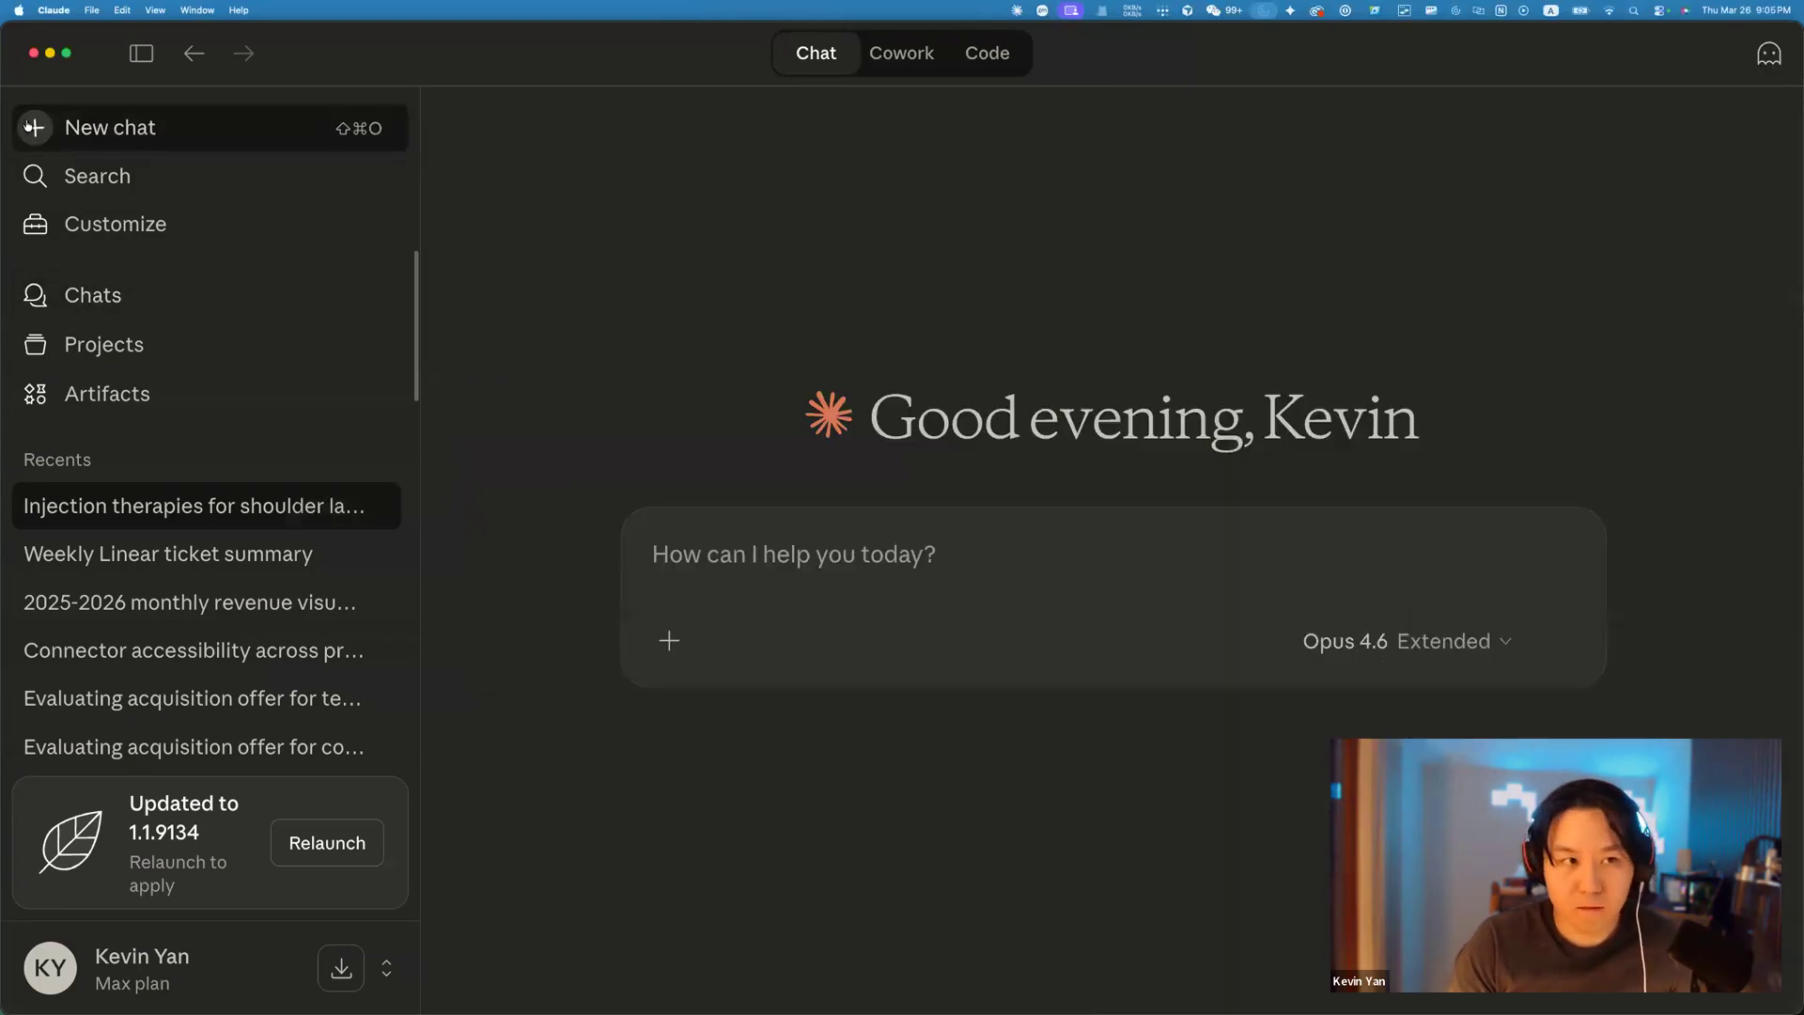
key("super+Tab")
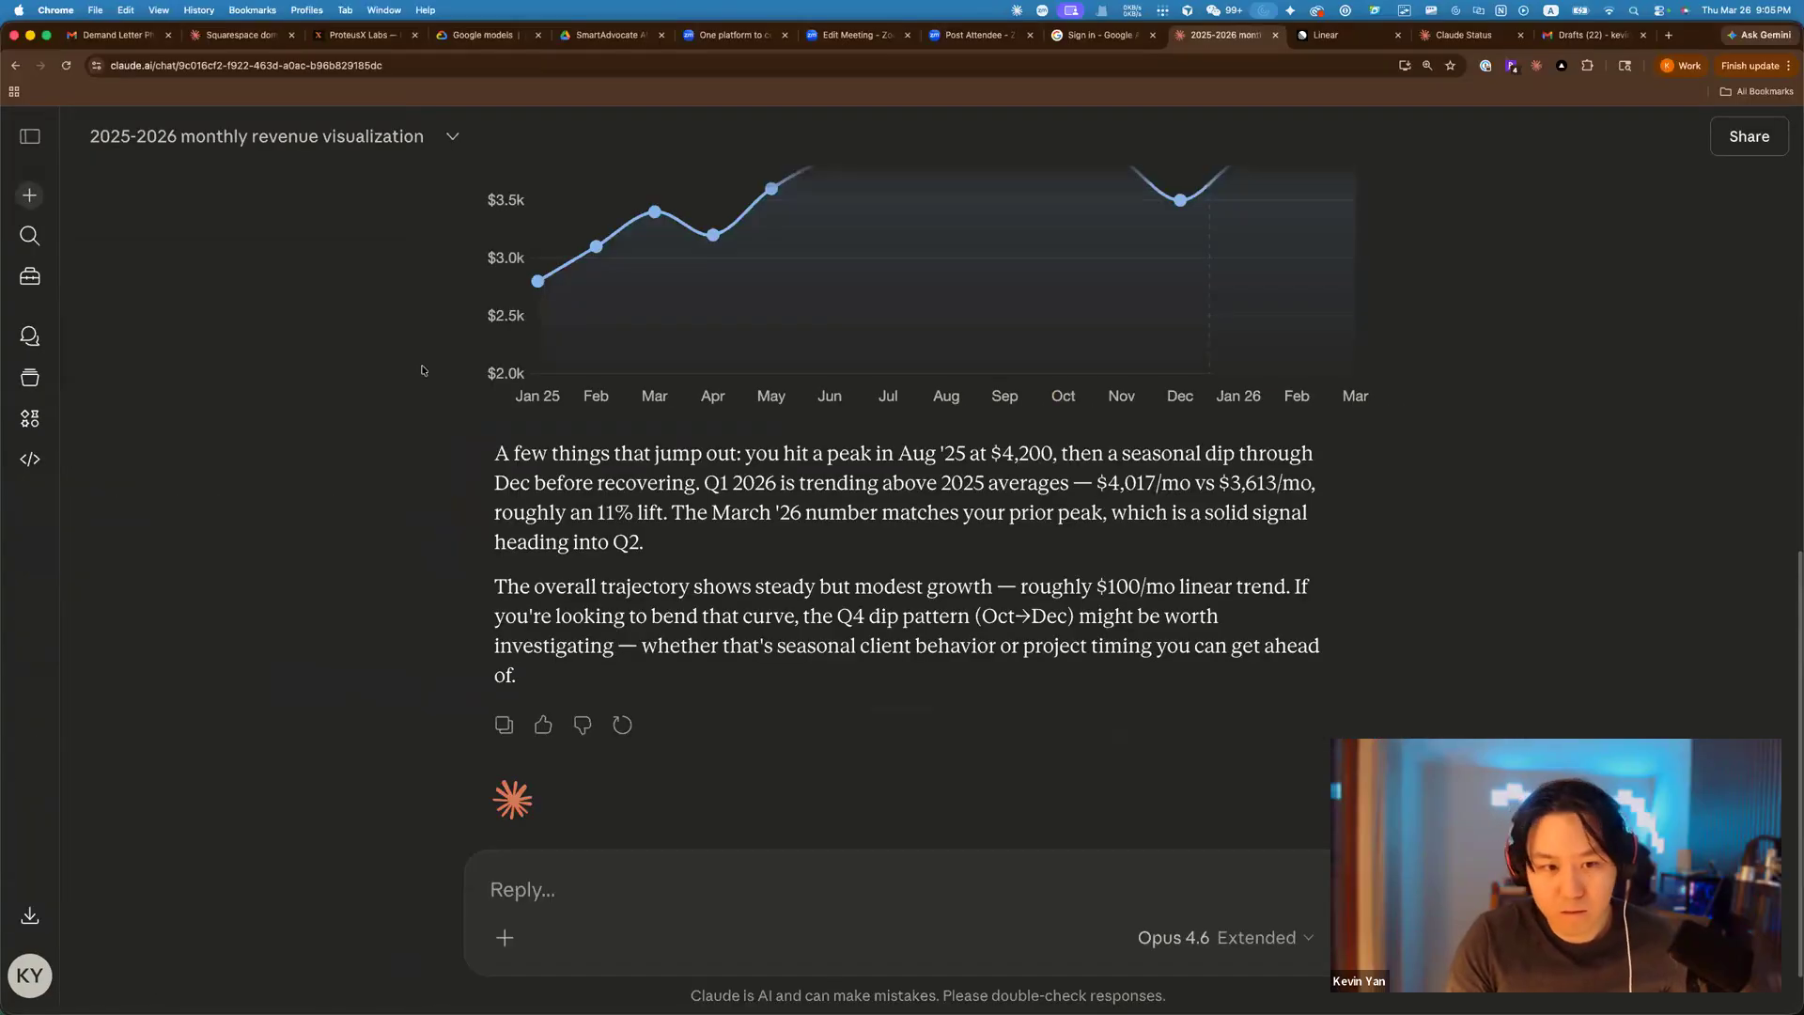
left_click(407, 38)
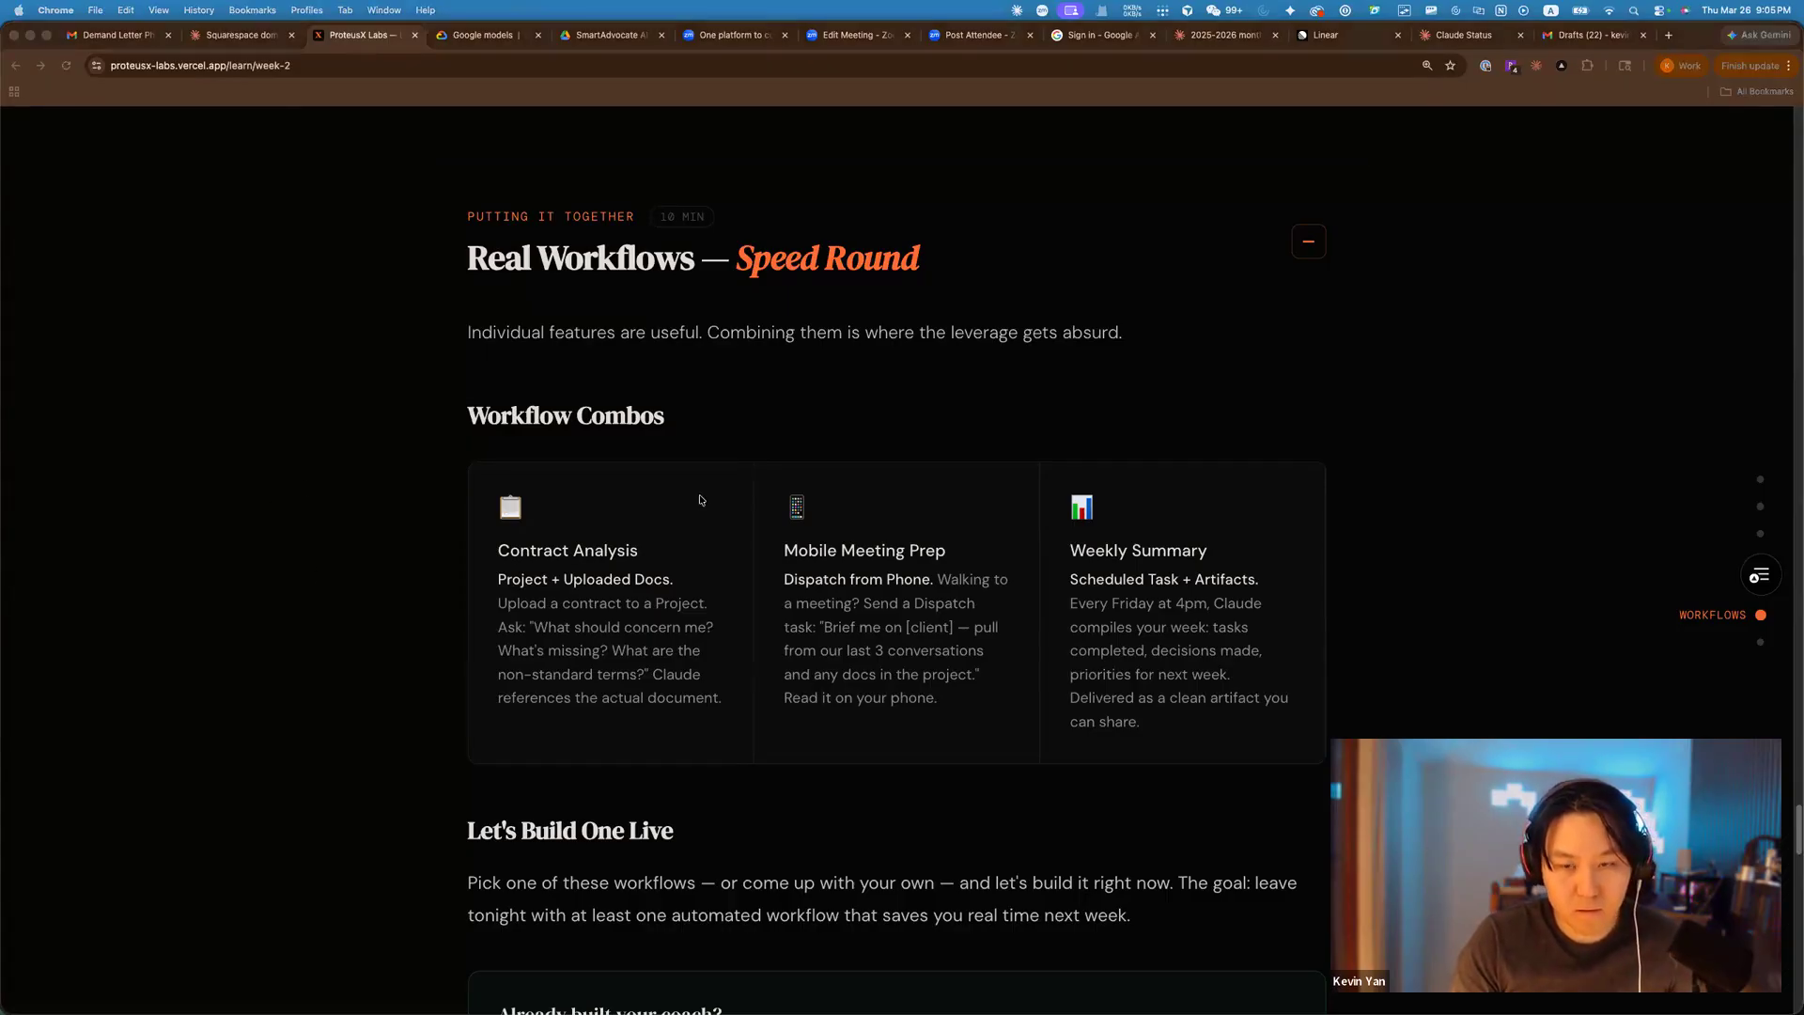
left_click(1442, 37)
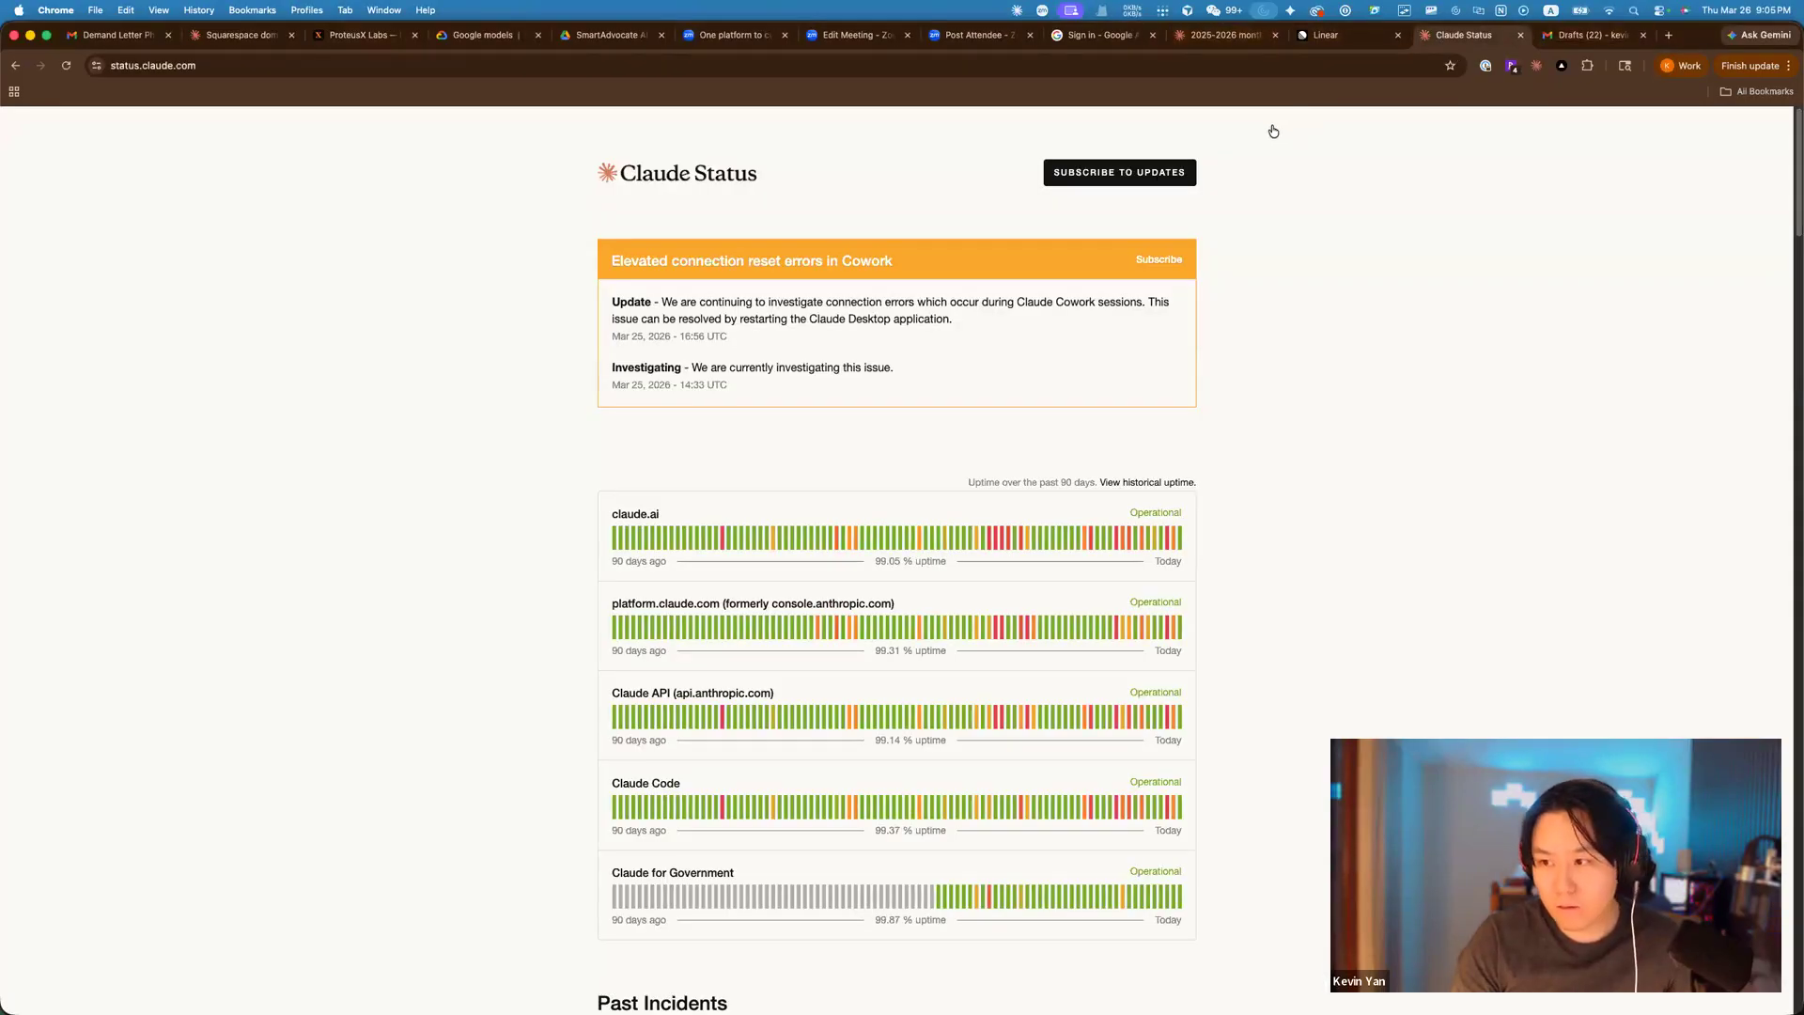
key("super+Tab")
key("super+v")
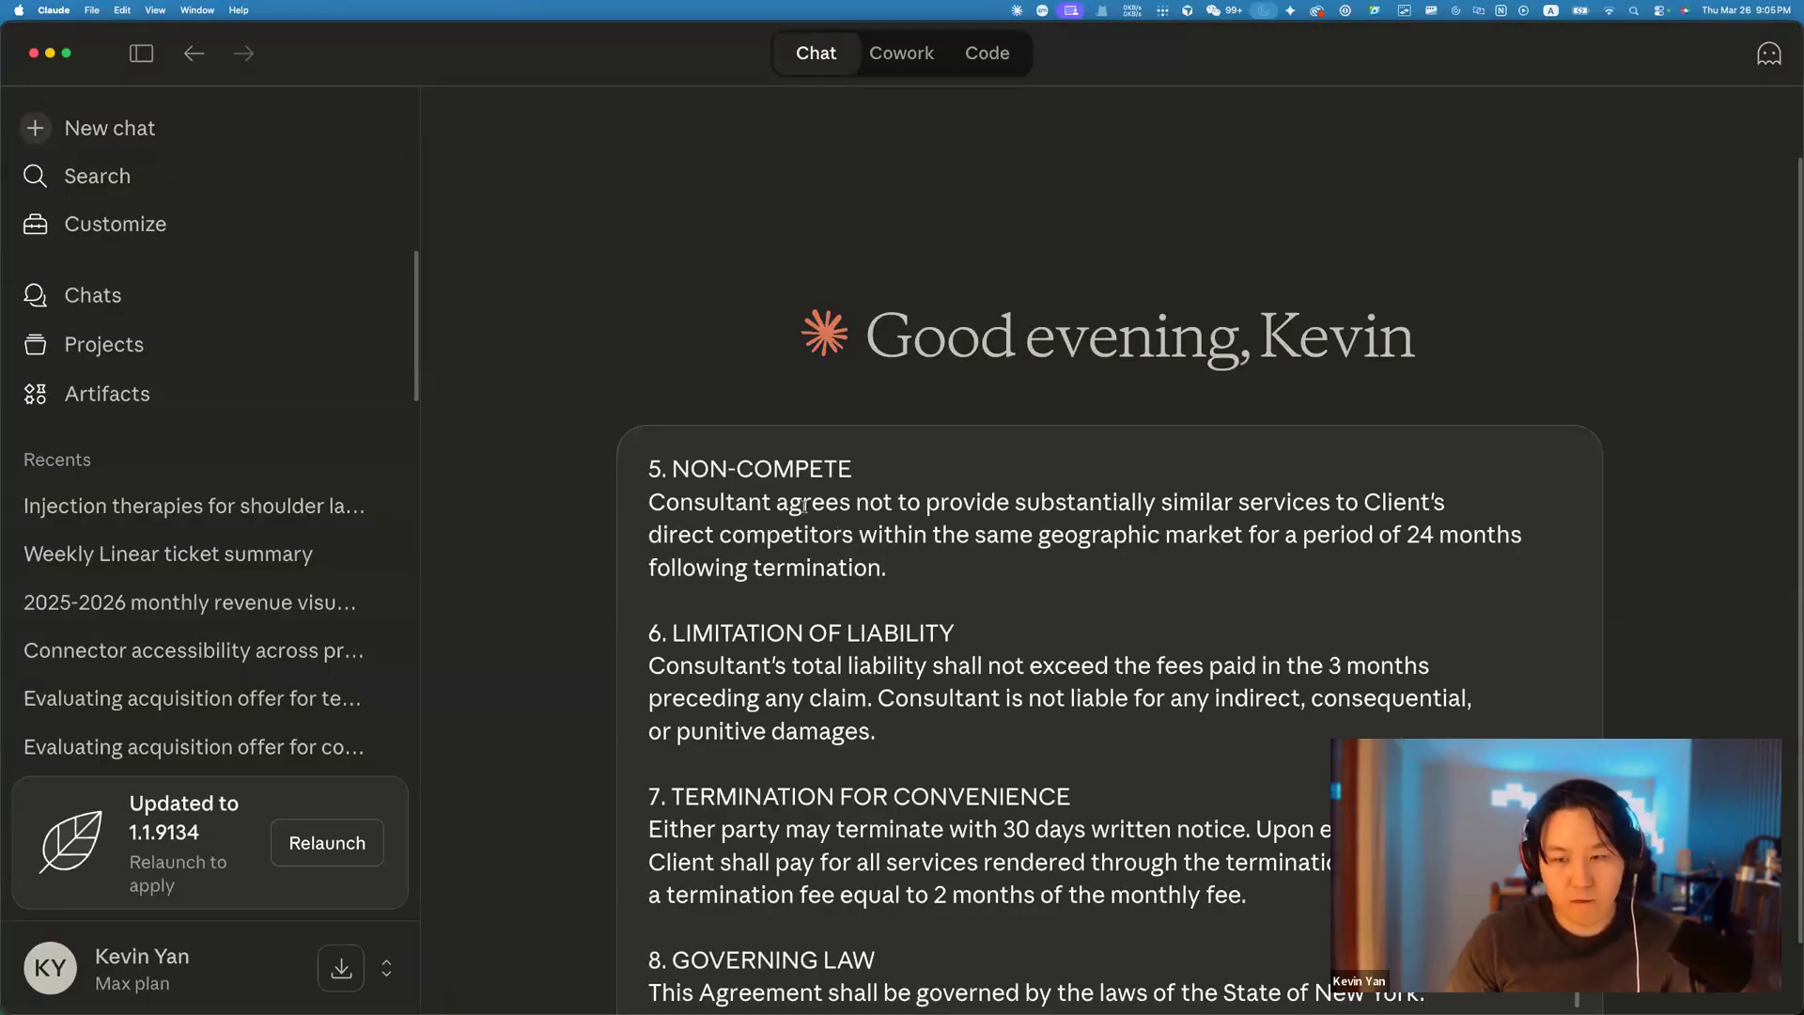
Below the pasted contract, add 'review this contract and let me know what you think' and send it.
scroll(902, 620, "up", 12)
scroll(1535, 598, "down", 2)
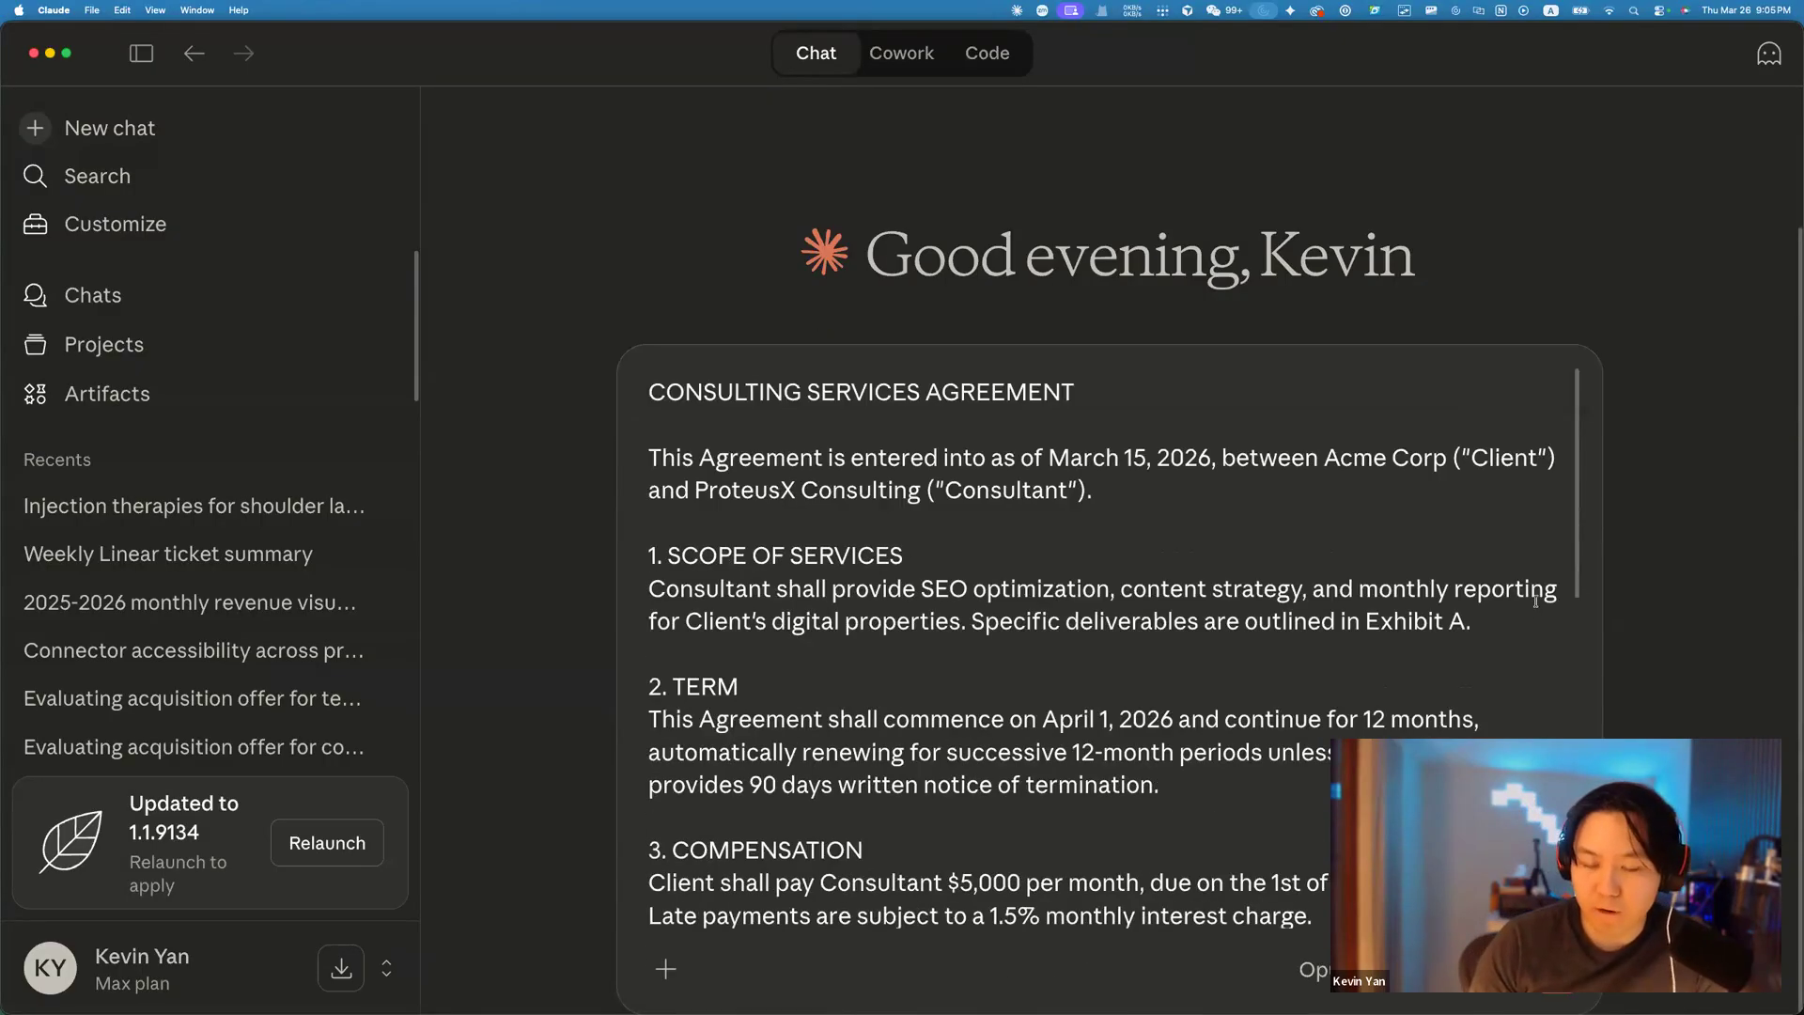
scroll(1535, 601, "down", 8)
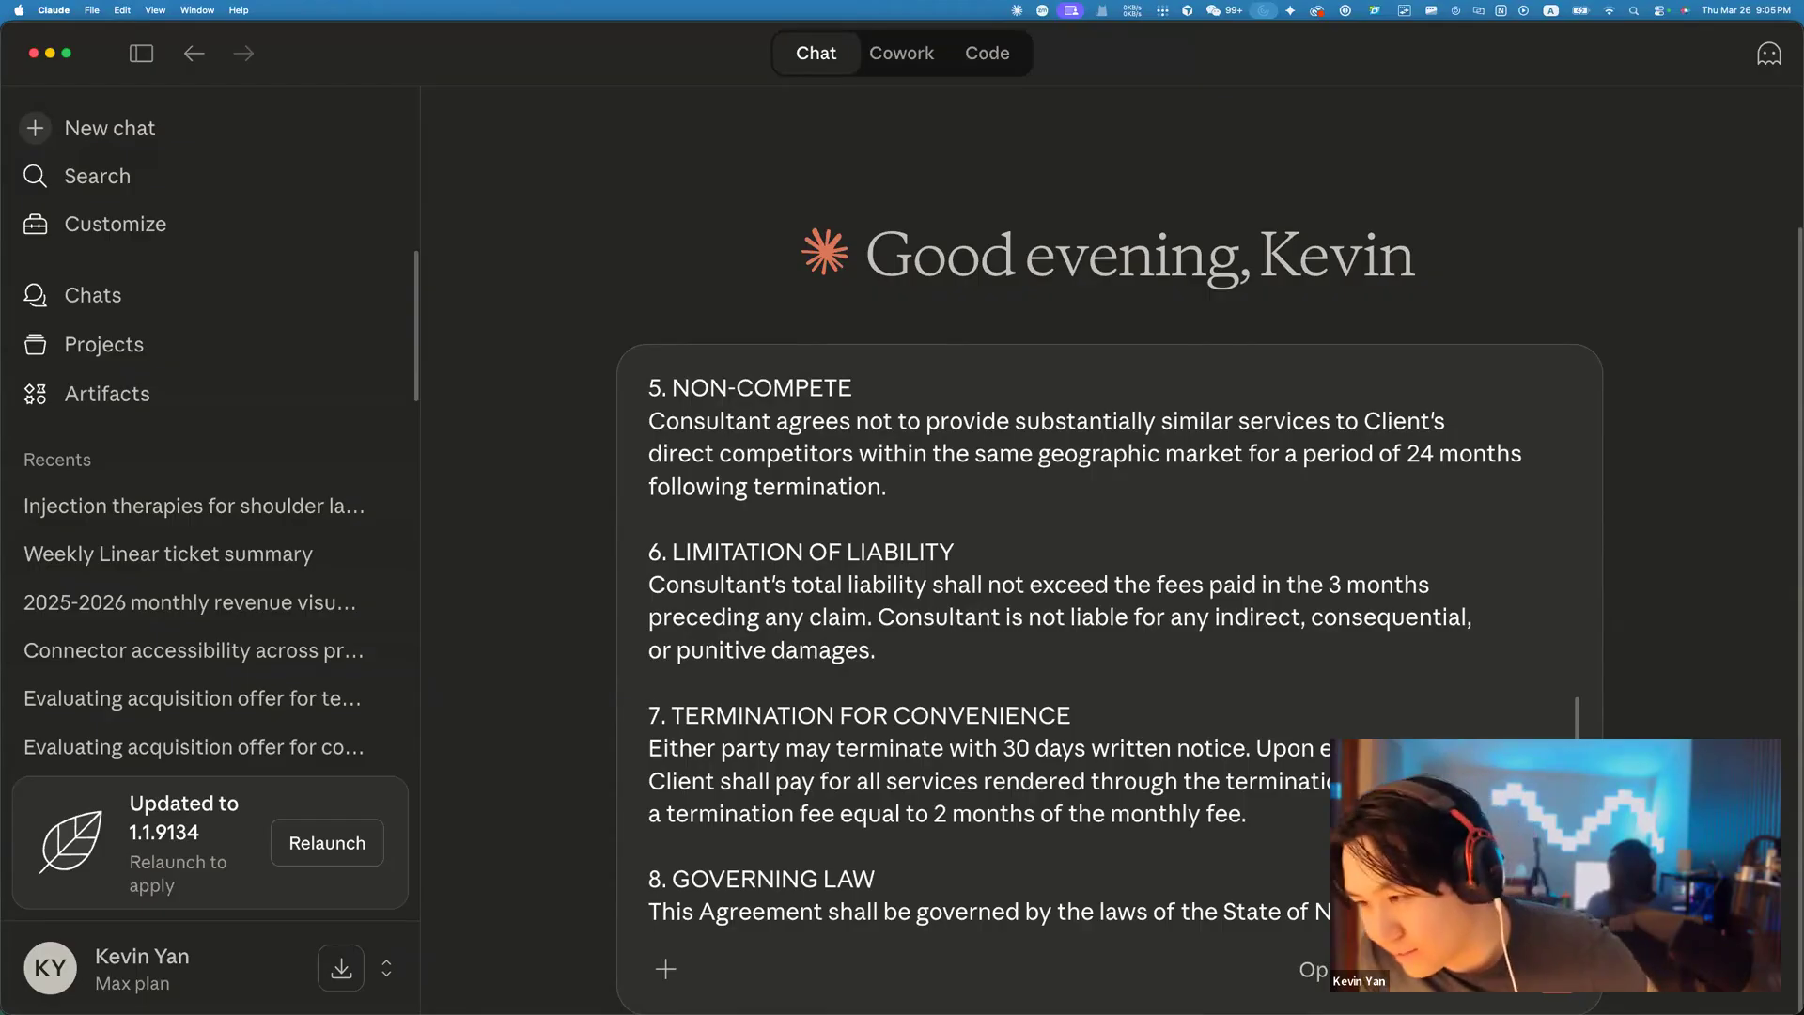
left_click(1021, 523)
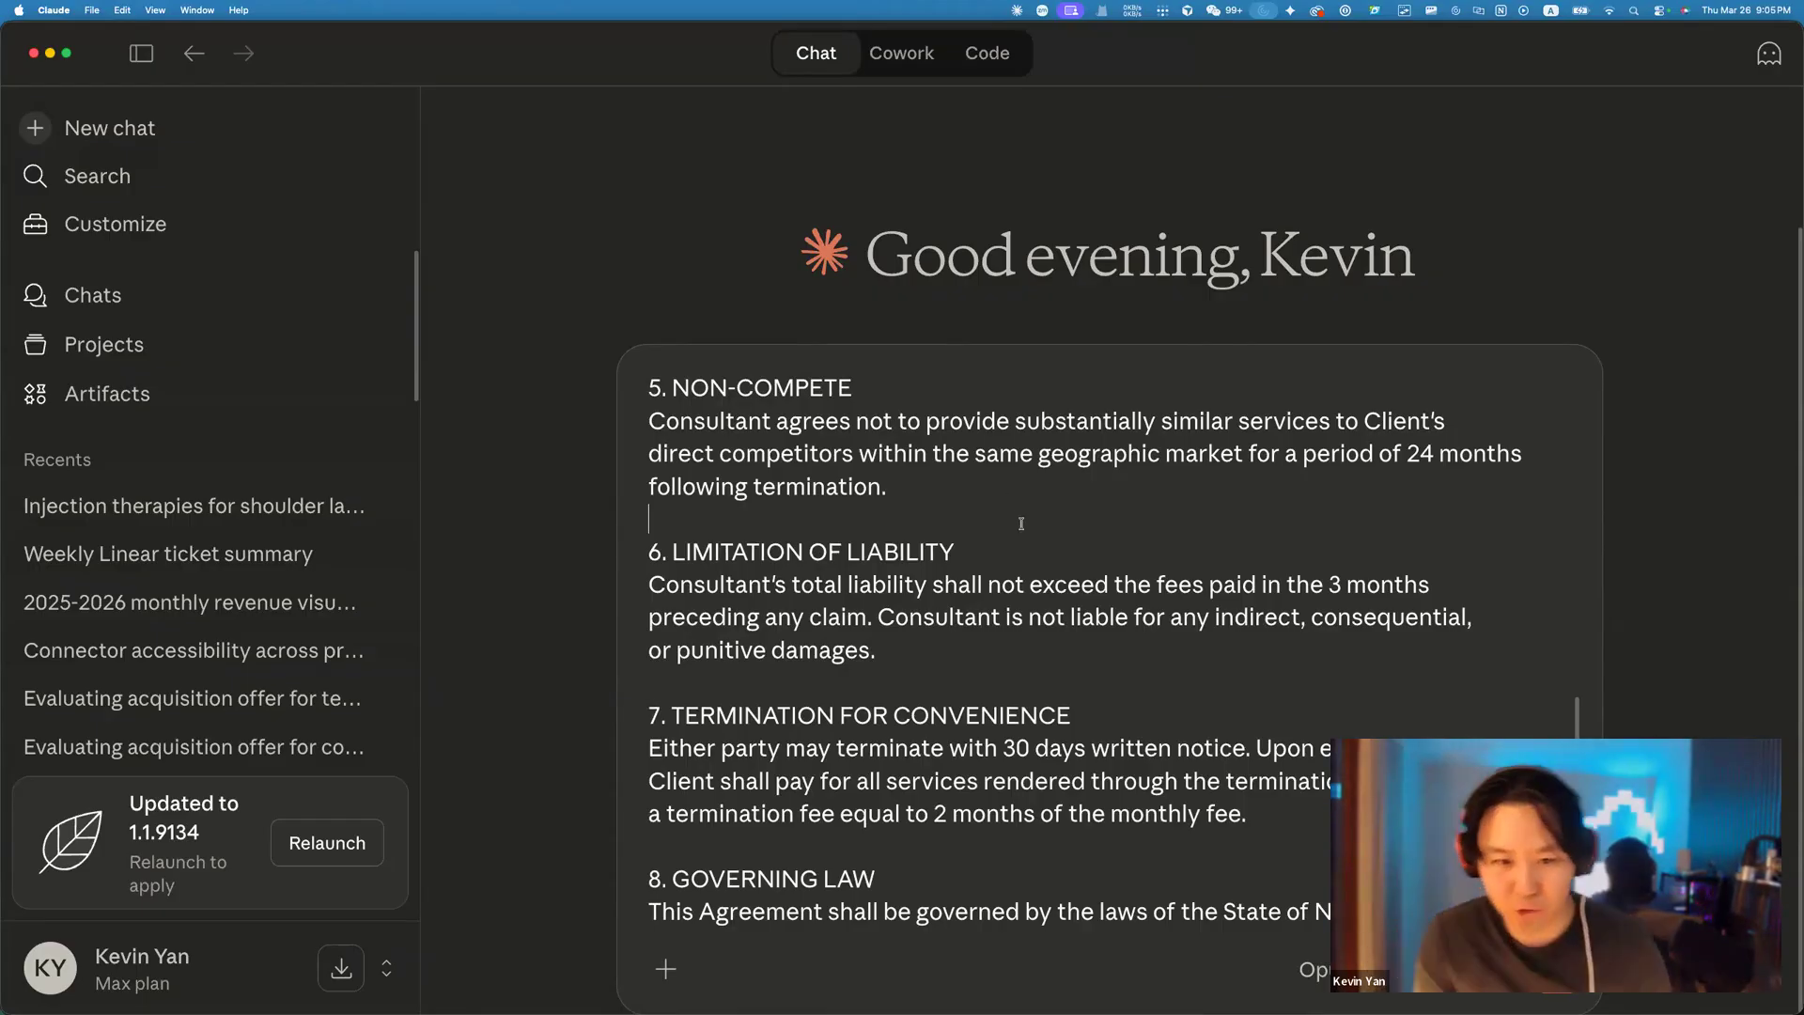
left_click(1168, 718)
left_click(1067, 911)
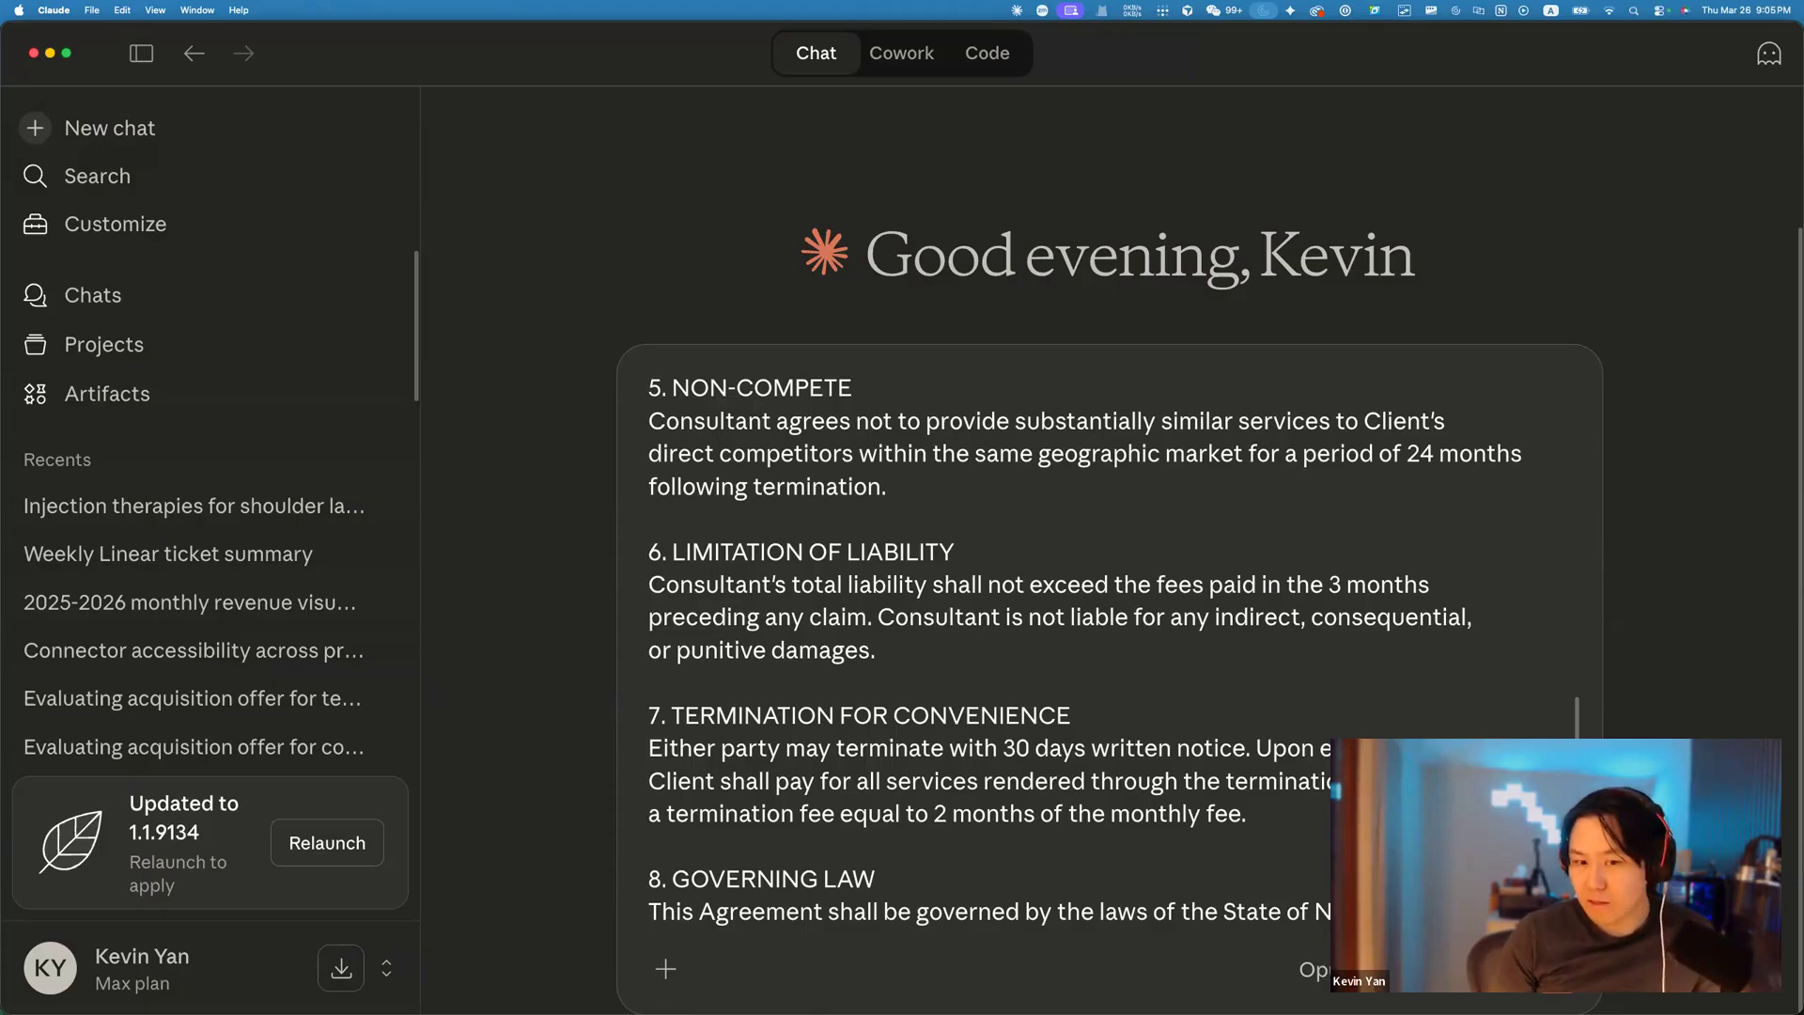
key("shift+Return")
key("shift+Return")
type("review this contract and let me know")
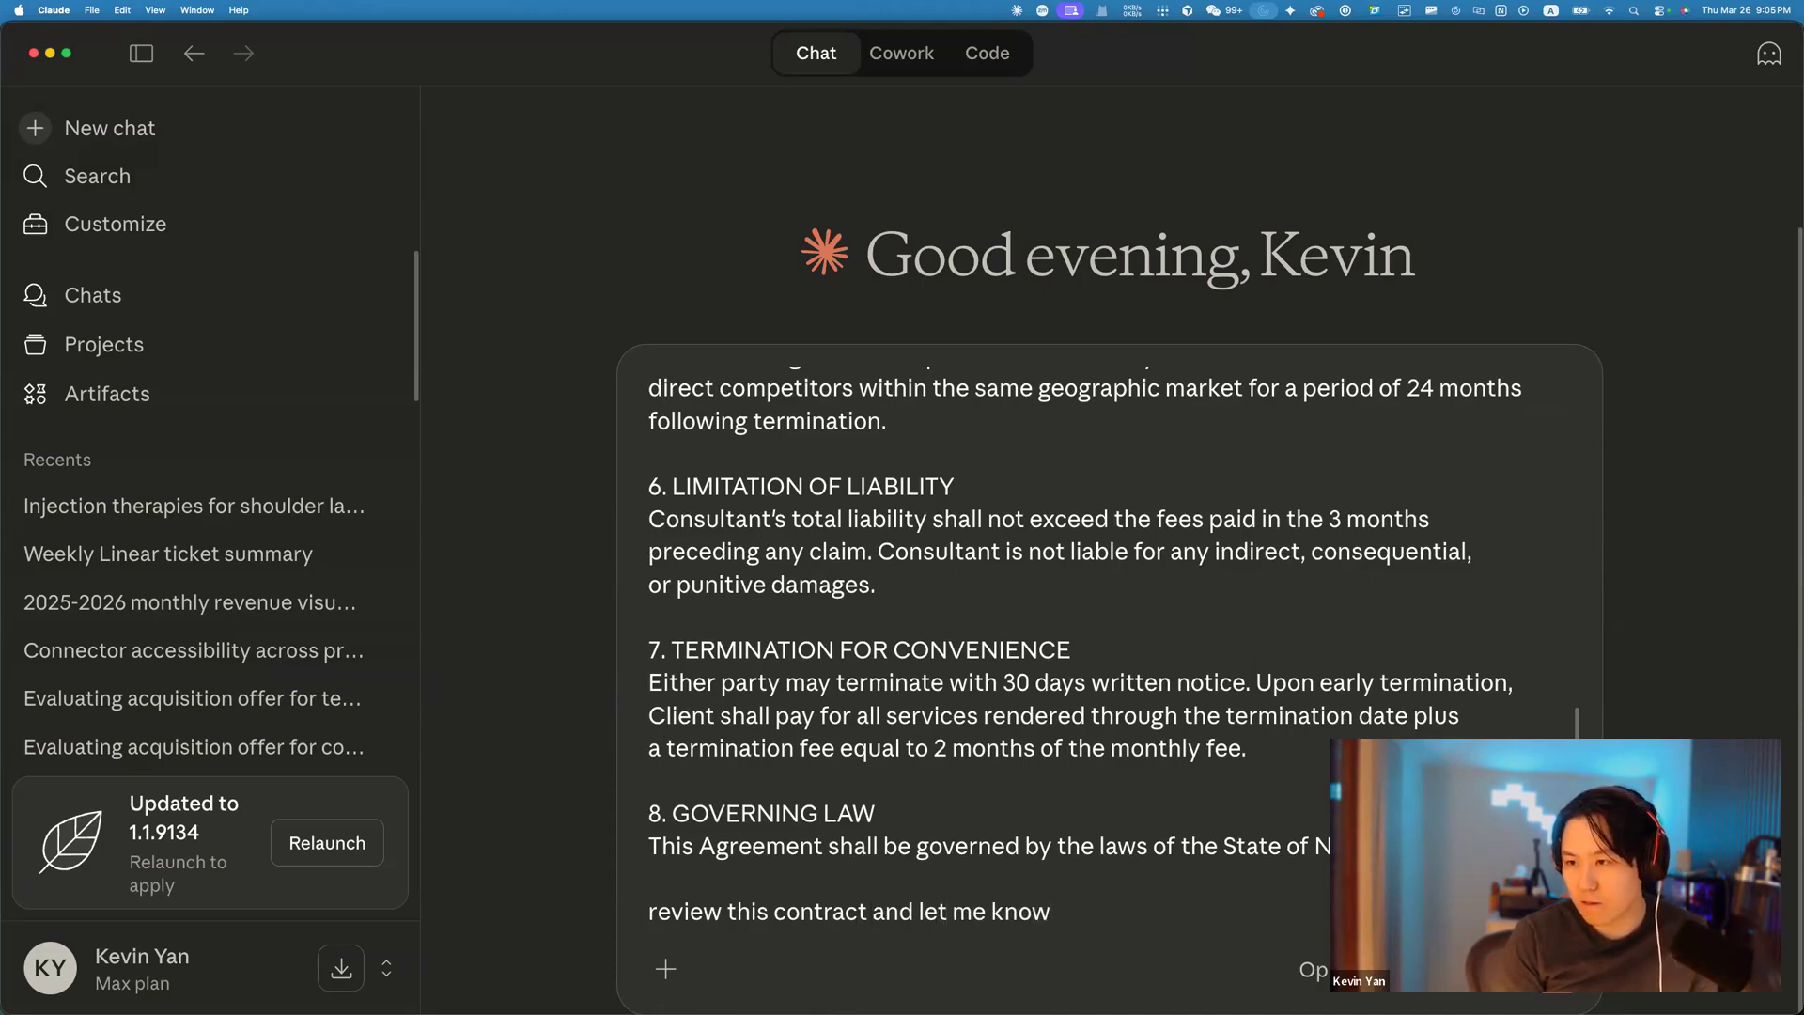
type(" what you think")
key("Return")
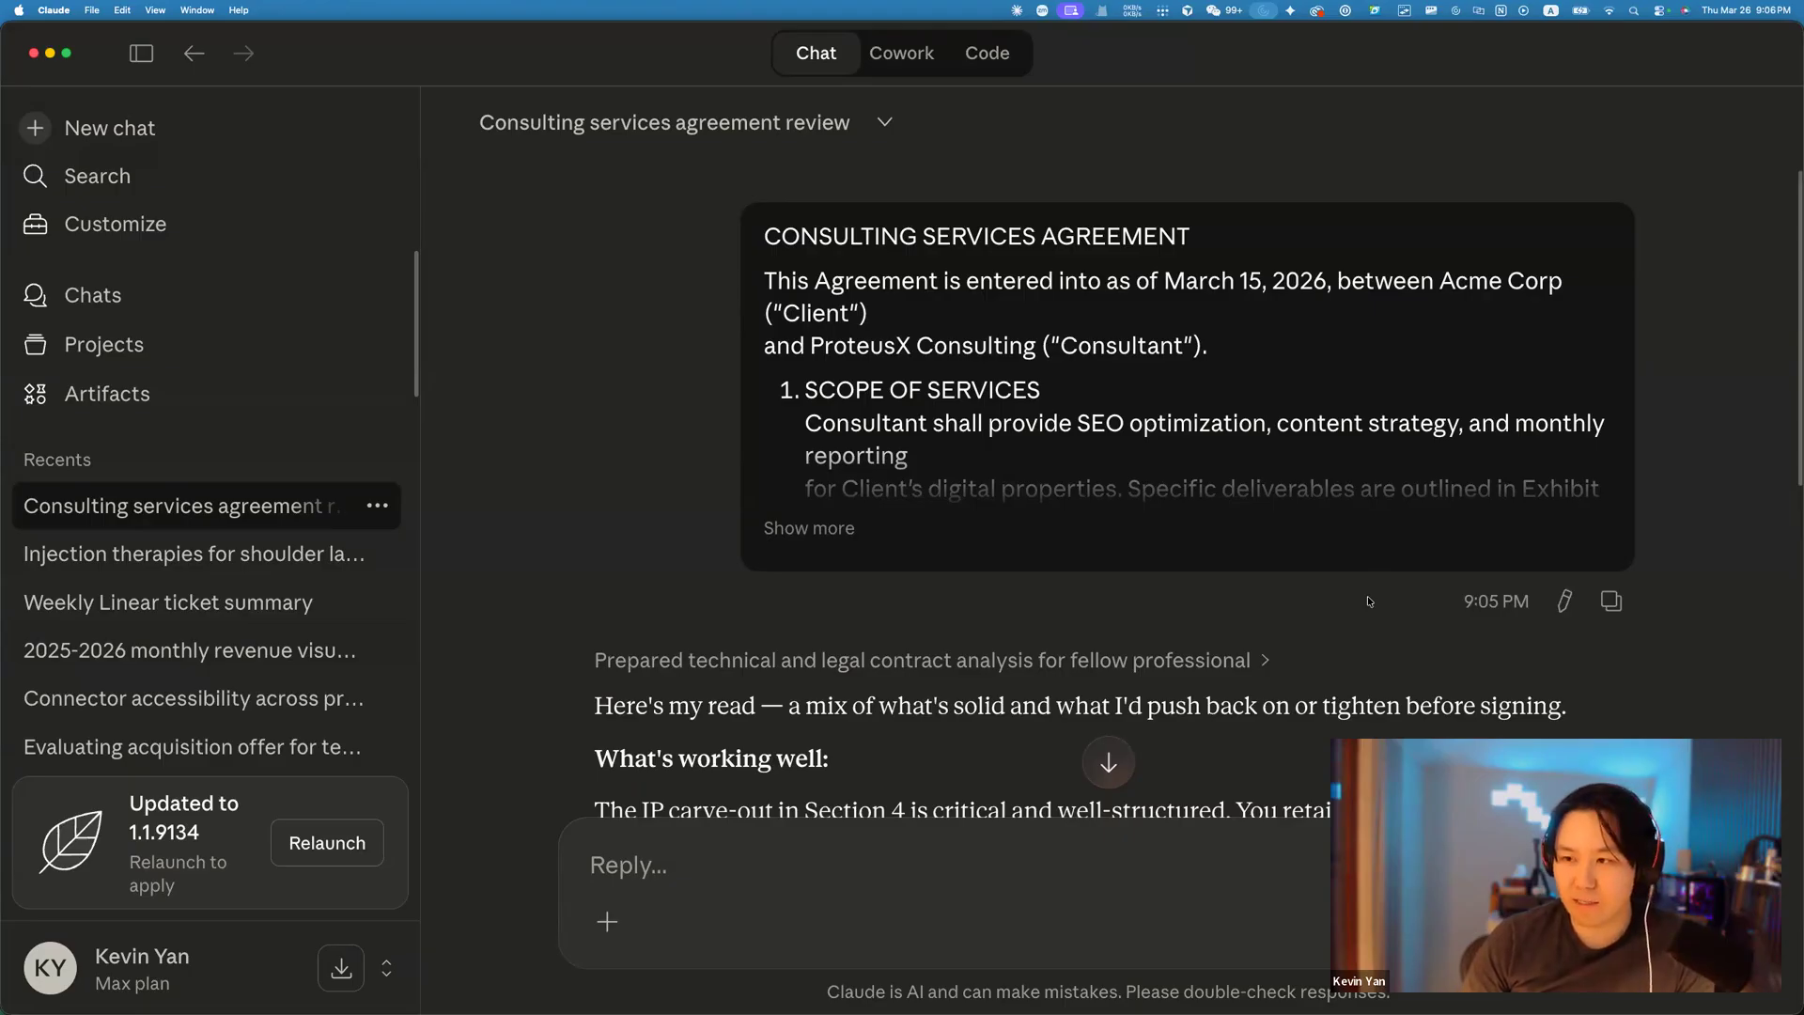
Scroll down to read the start of Claude's review of the consulting agreement.
scroll(992, 658, "down", 3)
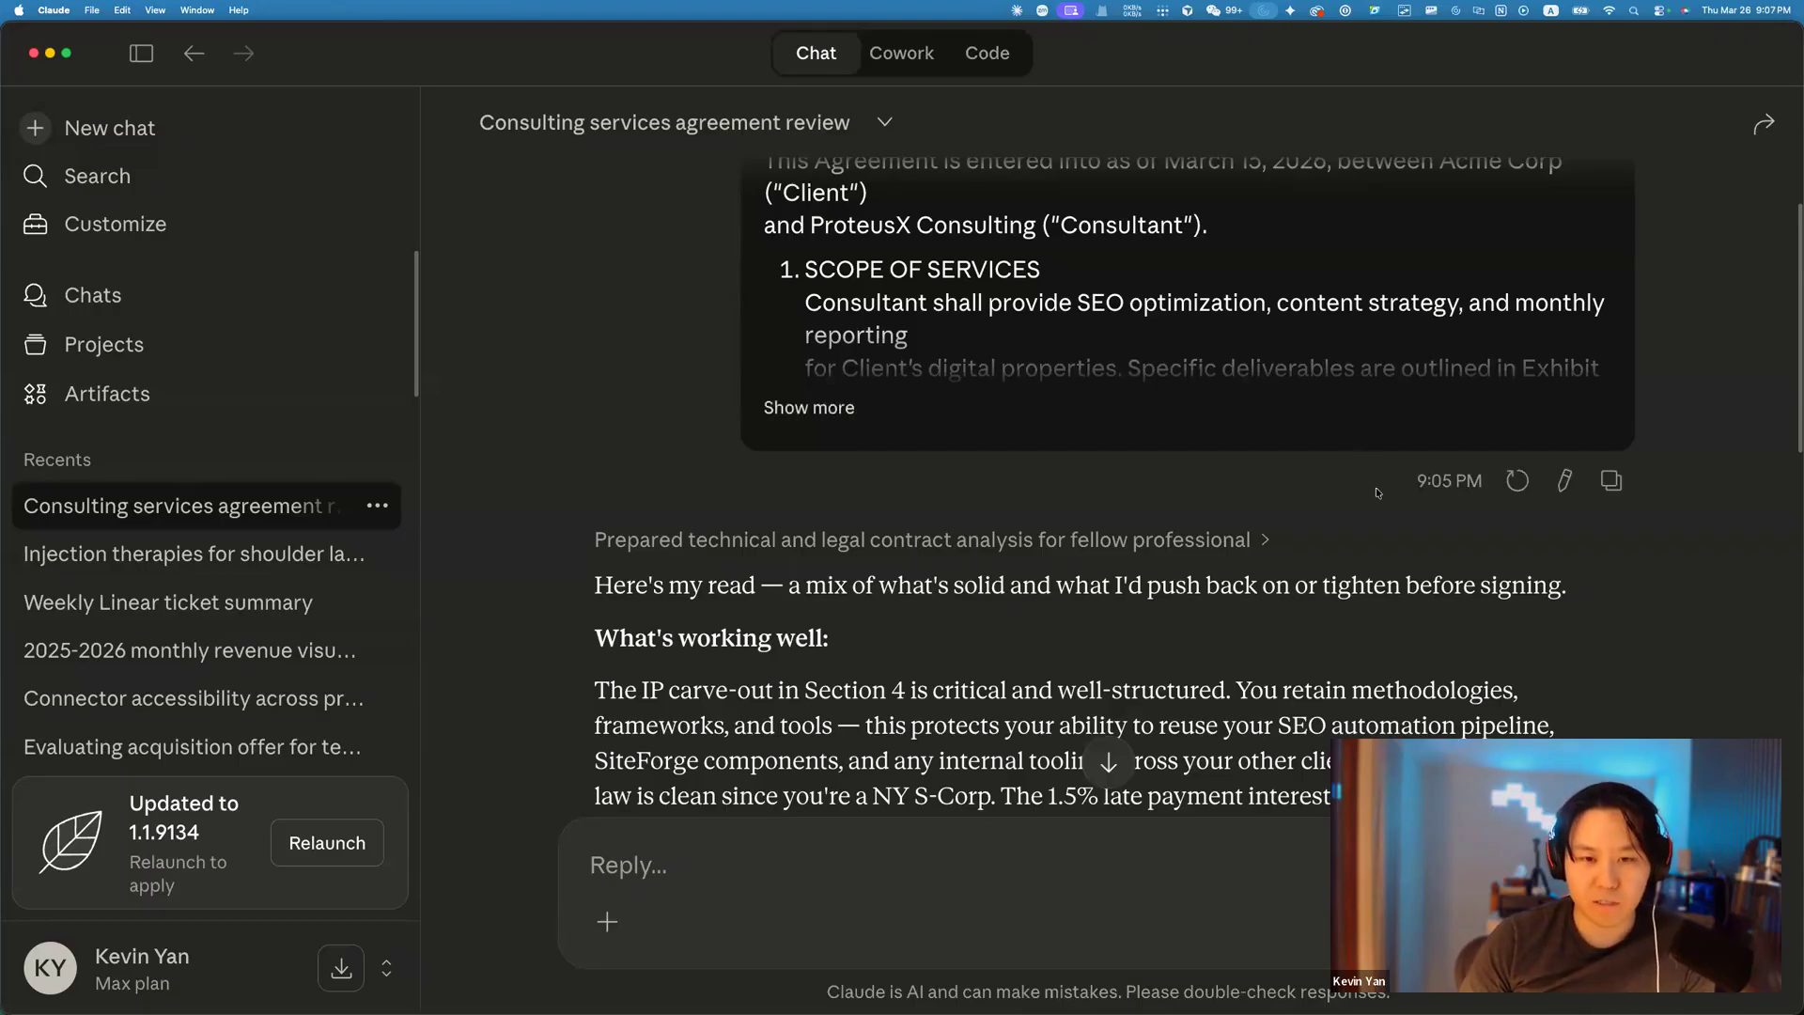
Skim the review reply, then zoom the app's interface out with Cmd+Minus.
scroll(1535, 552, "down", 2)
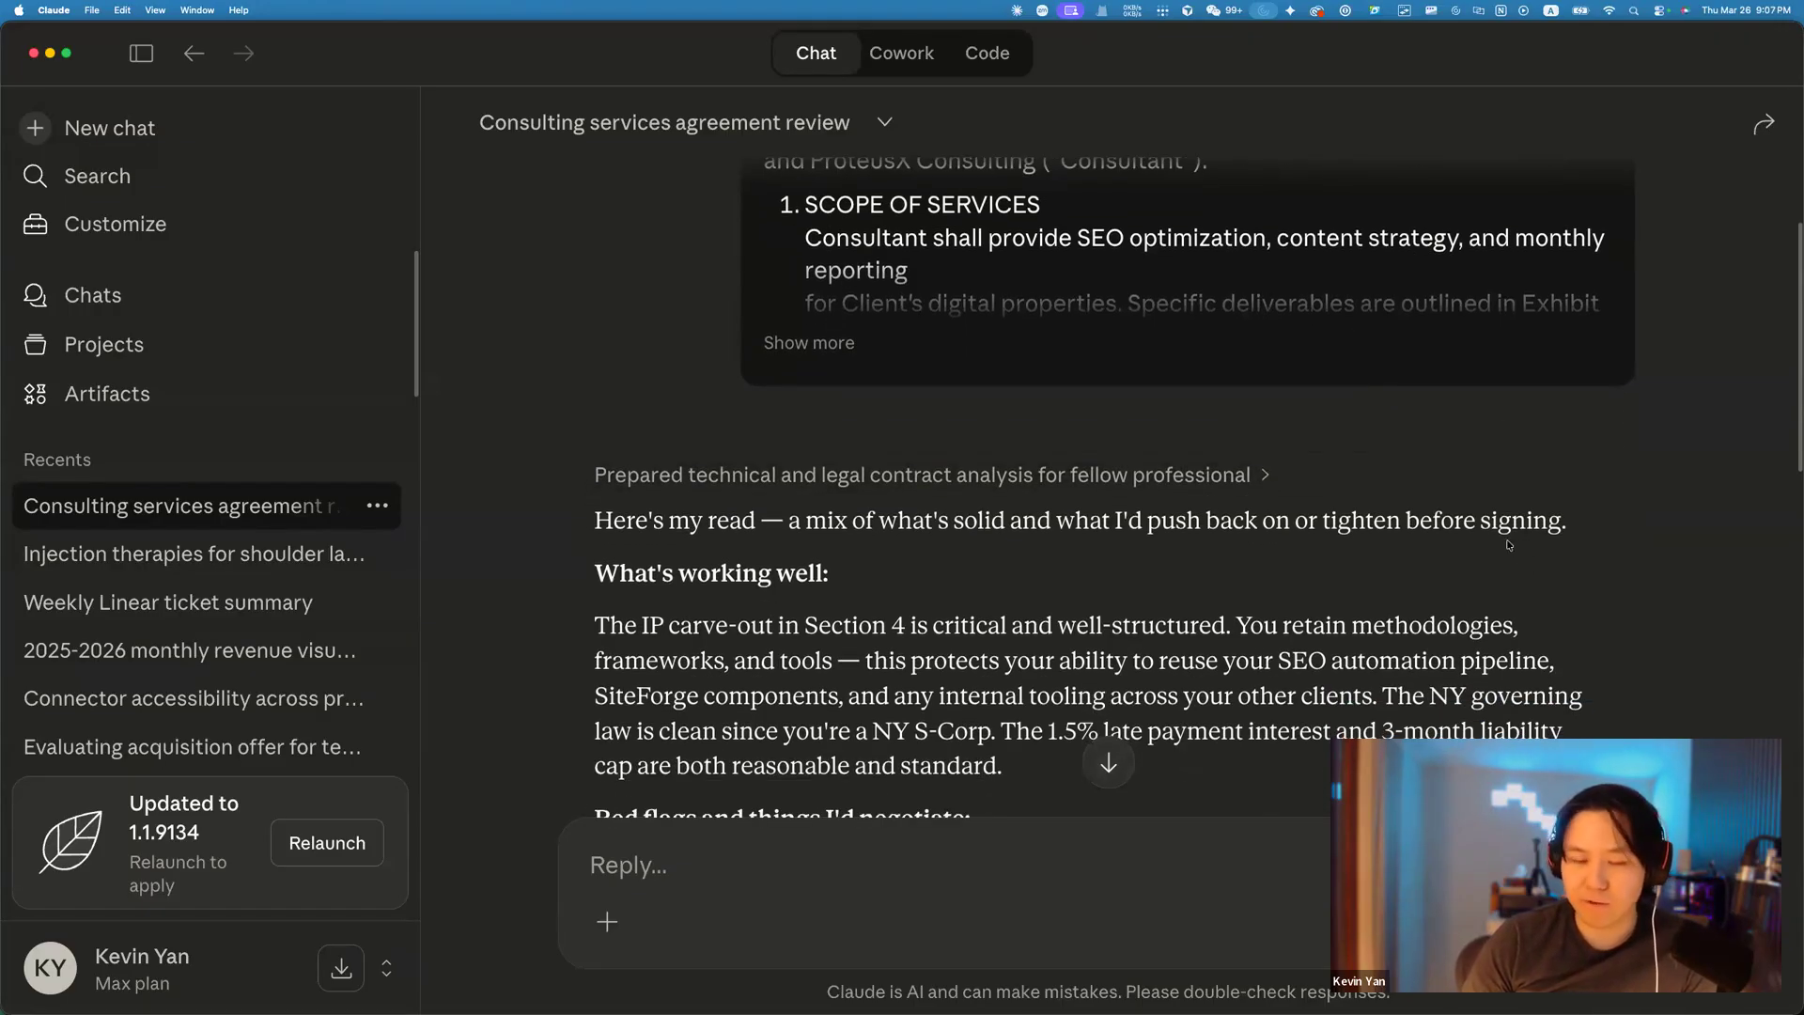
scroll(1576, 574, "down", 4)
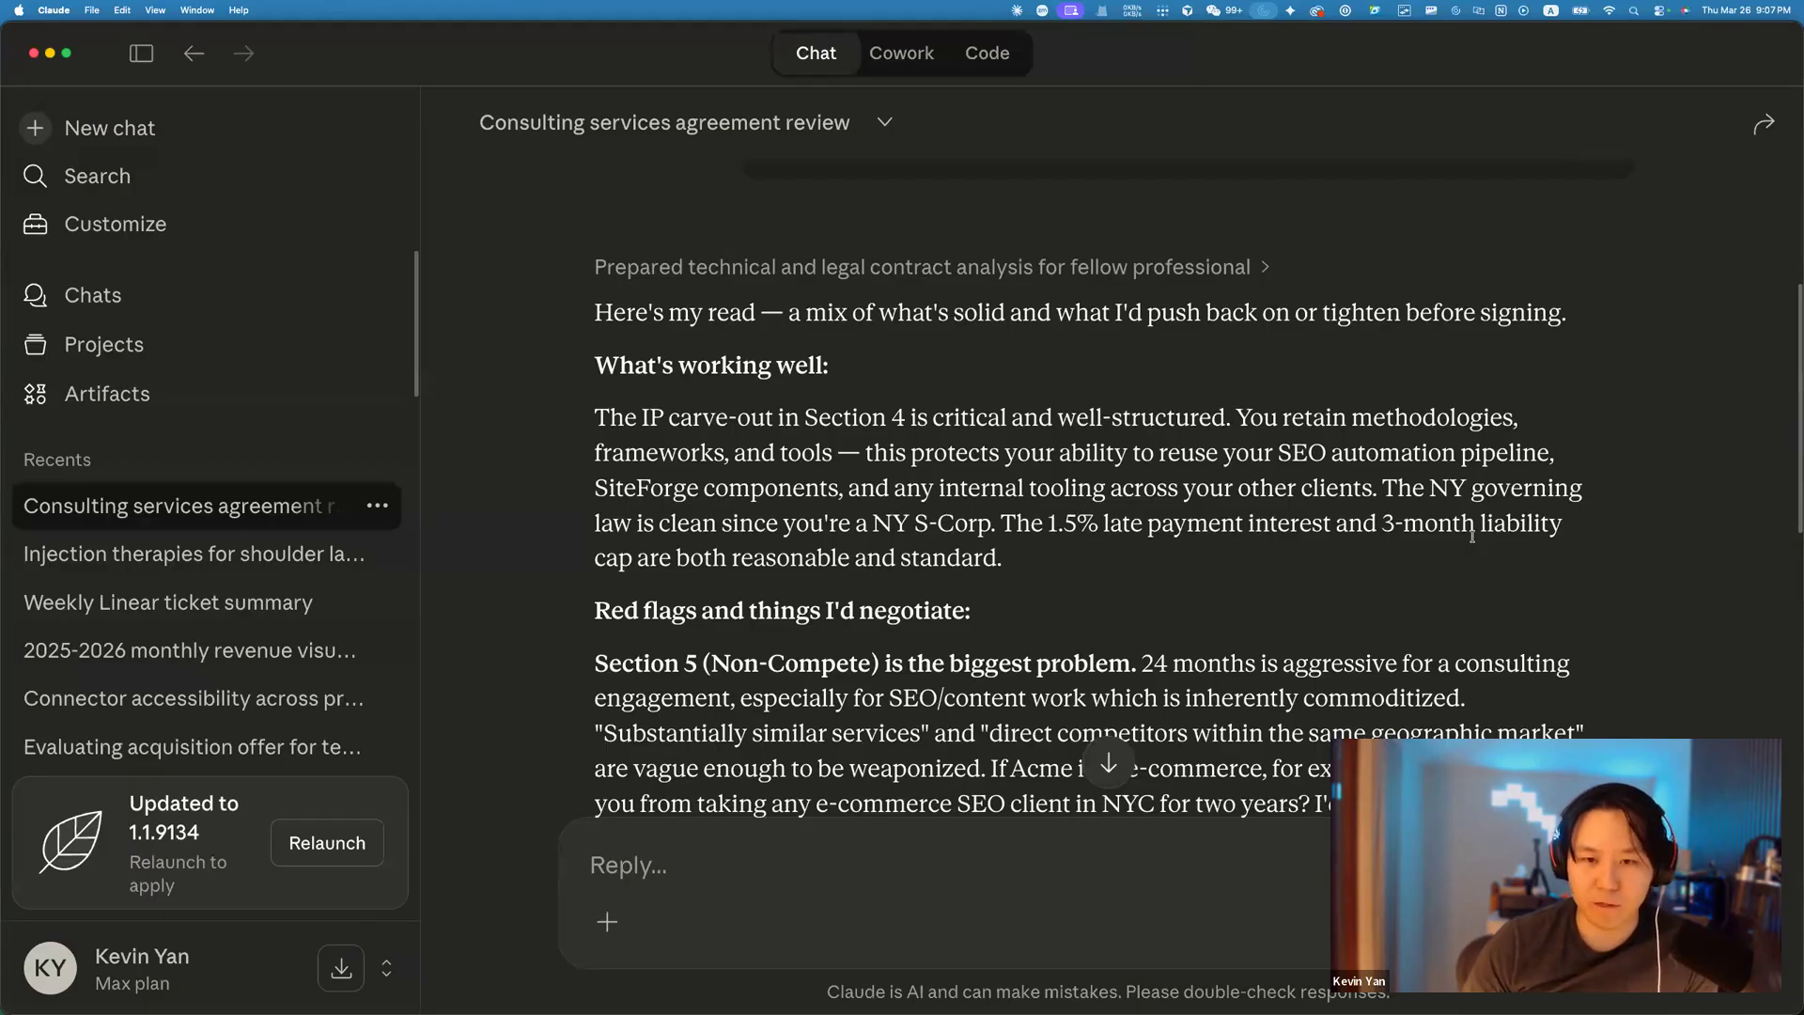
scroll(1270, 512, "down", 3)
scroll(1222, 536, "up", 5)
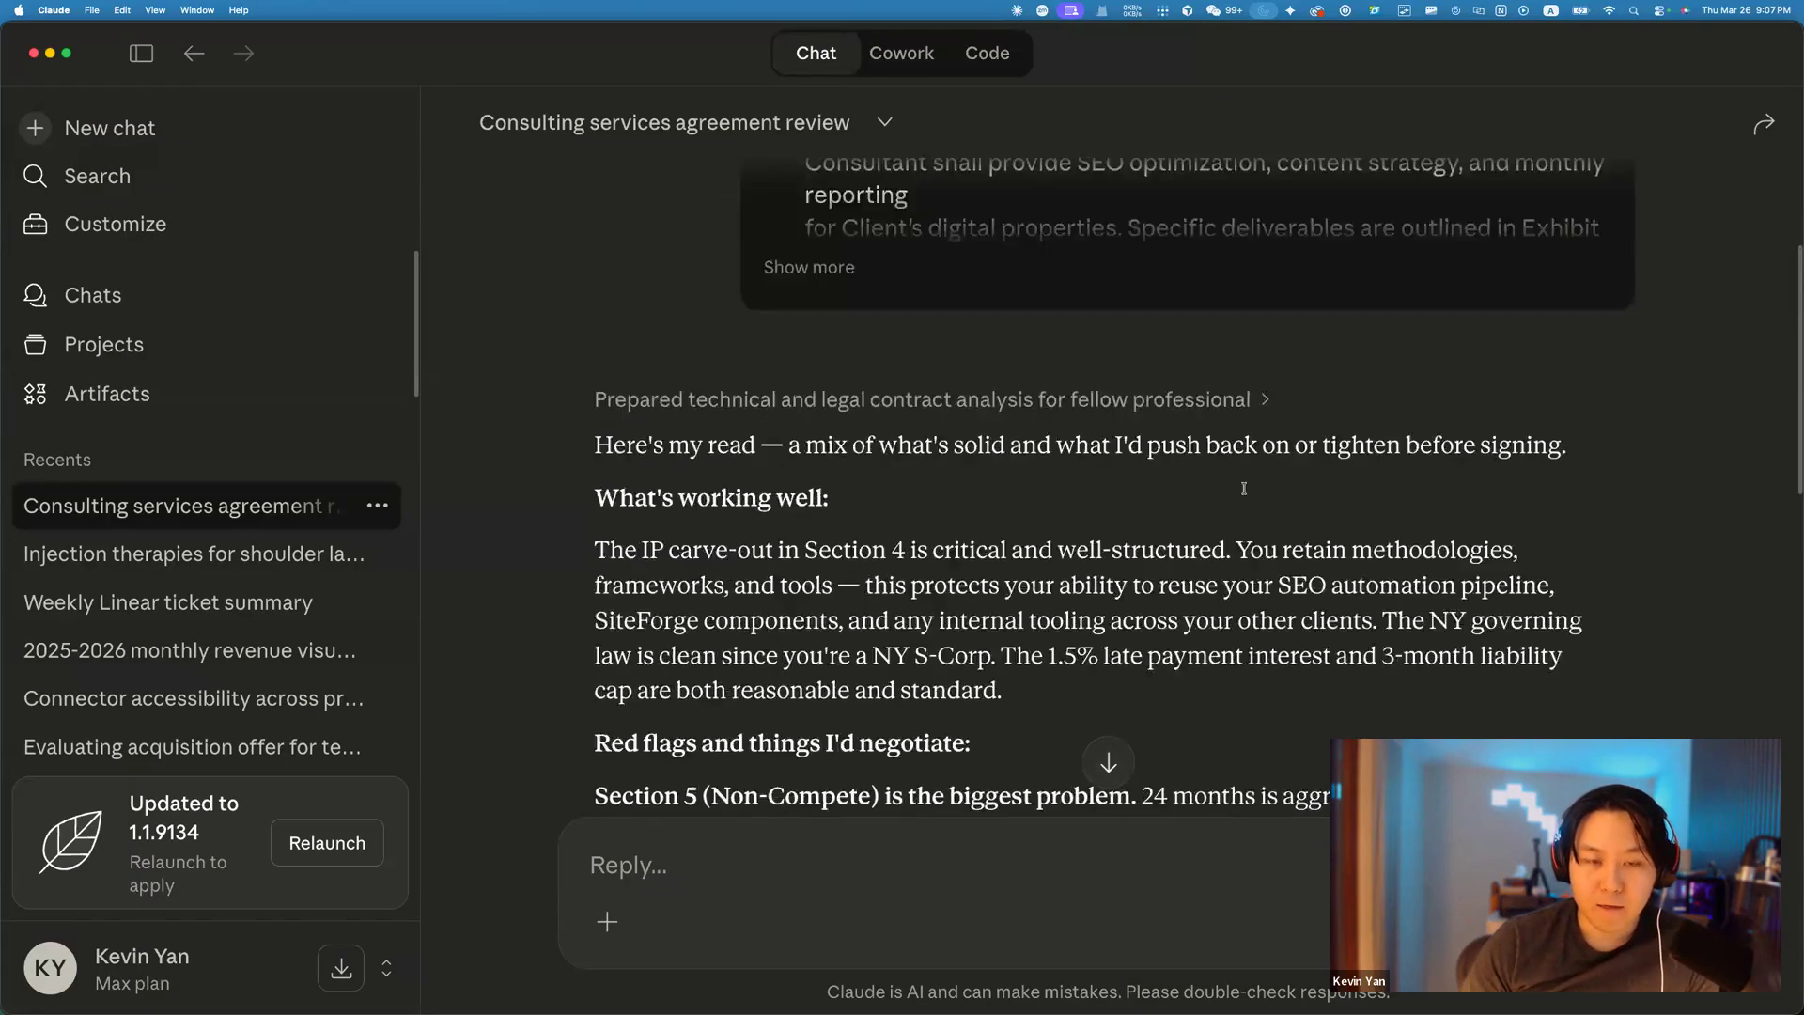
scroll(1189, 558, "down", 1)
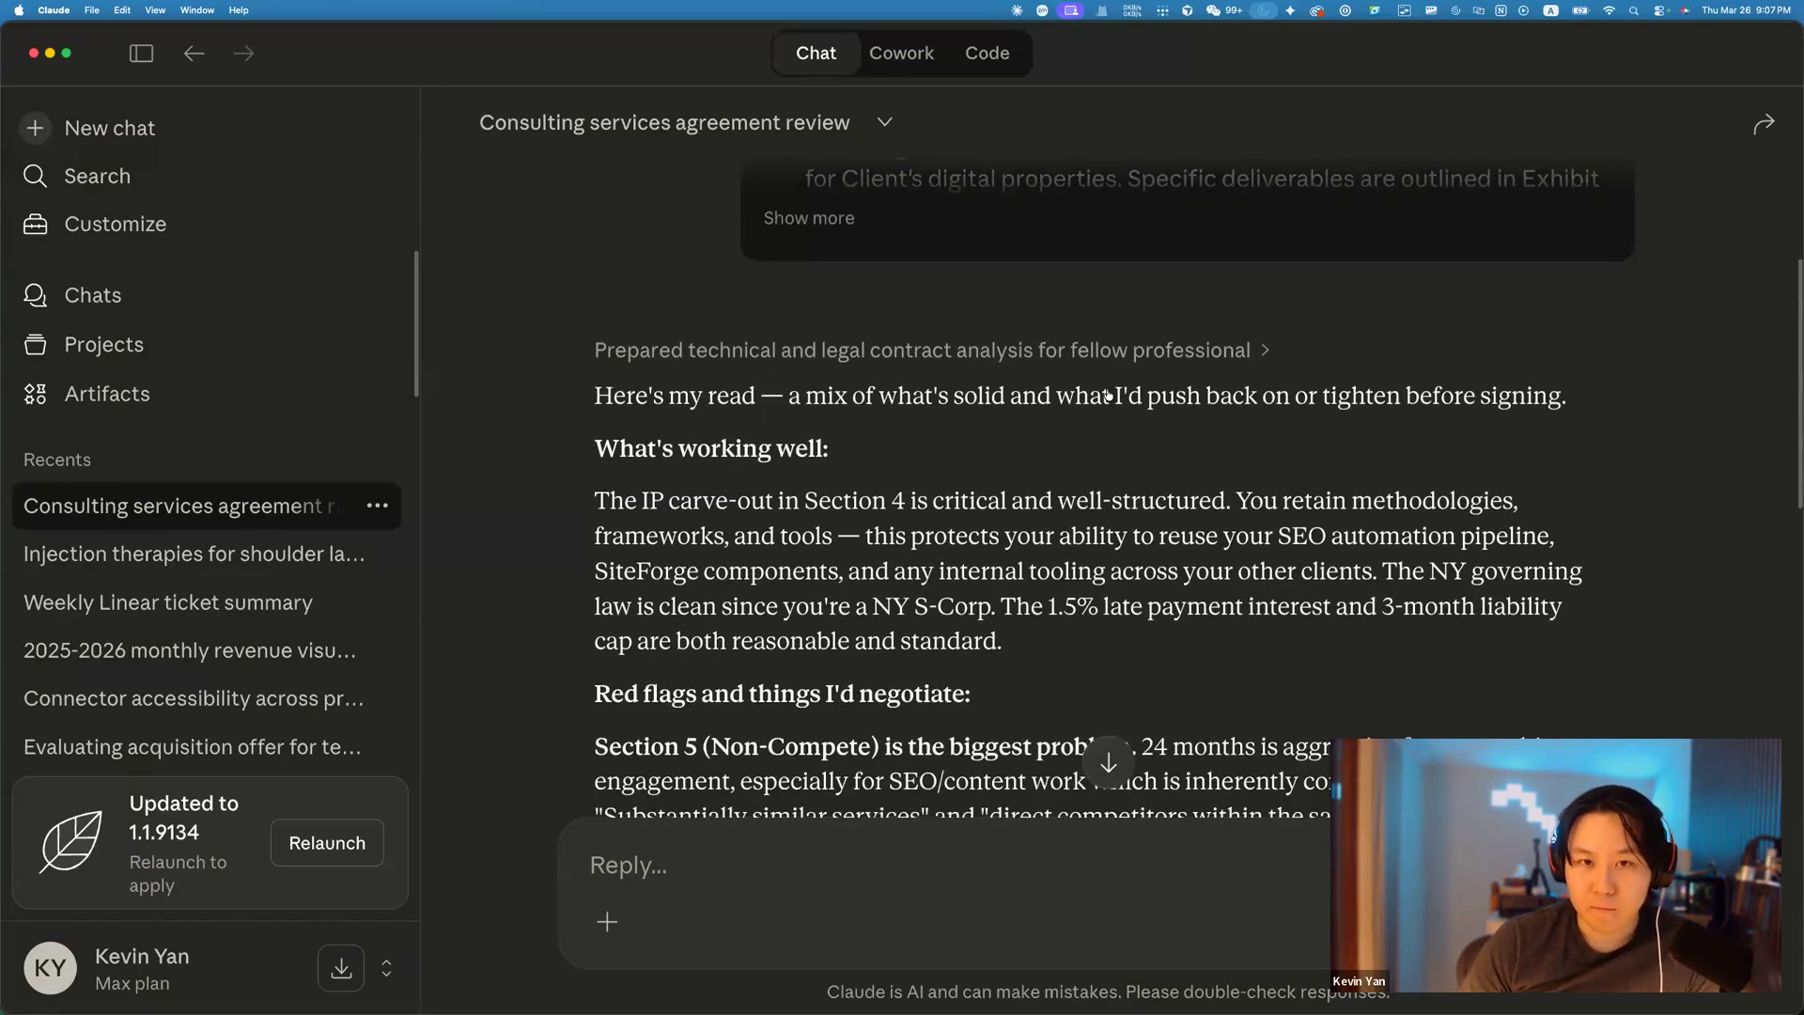
key("super+minus")
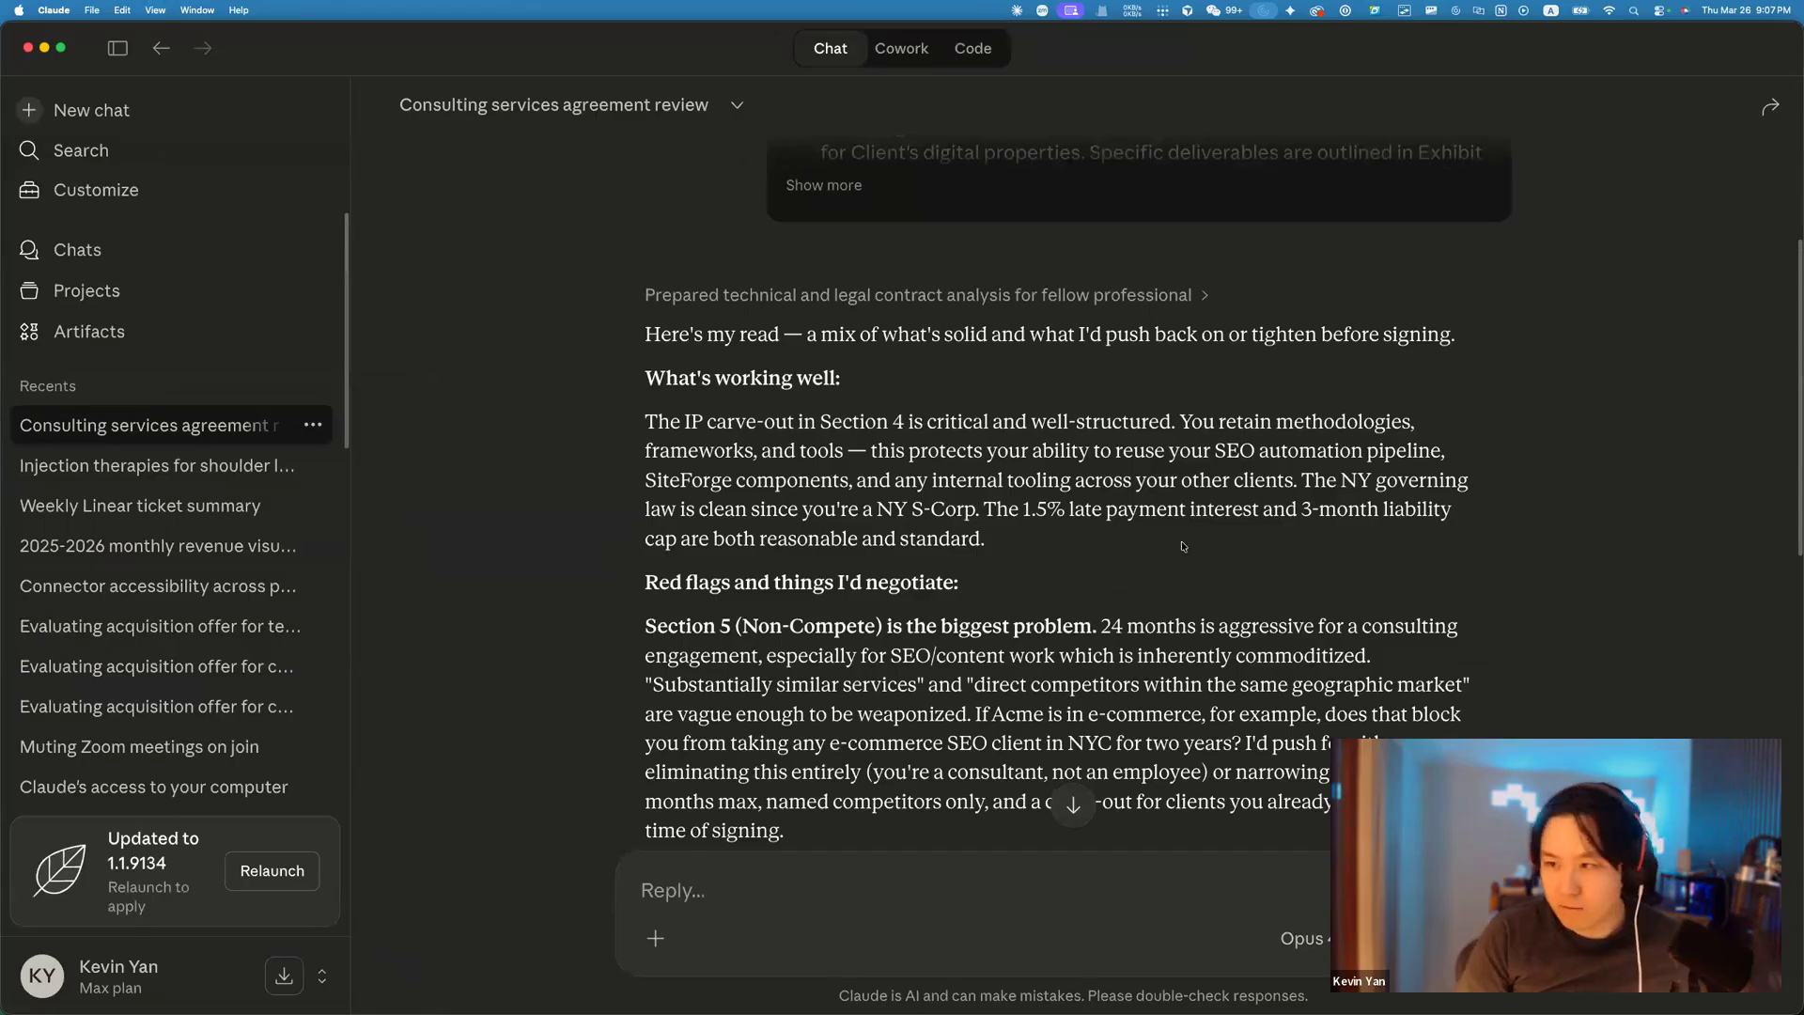
Scroll through the review and highlight the 'Red flags and things I'd negotiate' heading.
scroll(1154, 543, "down", 1)
scroll(987, 517, "up", 5)
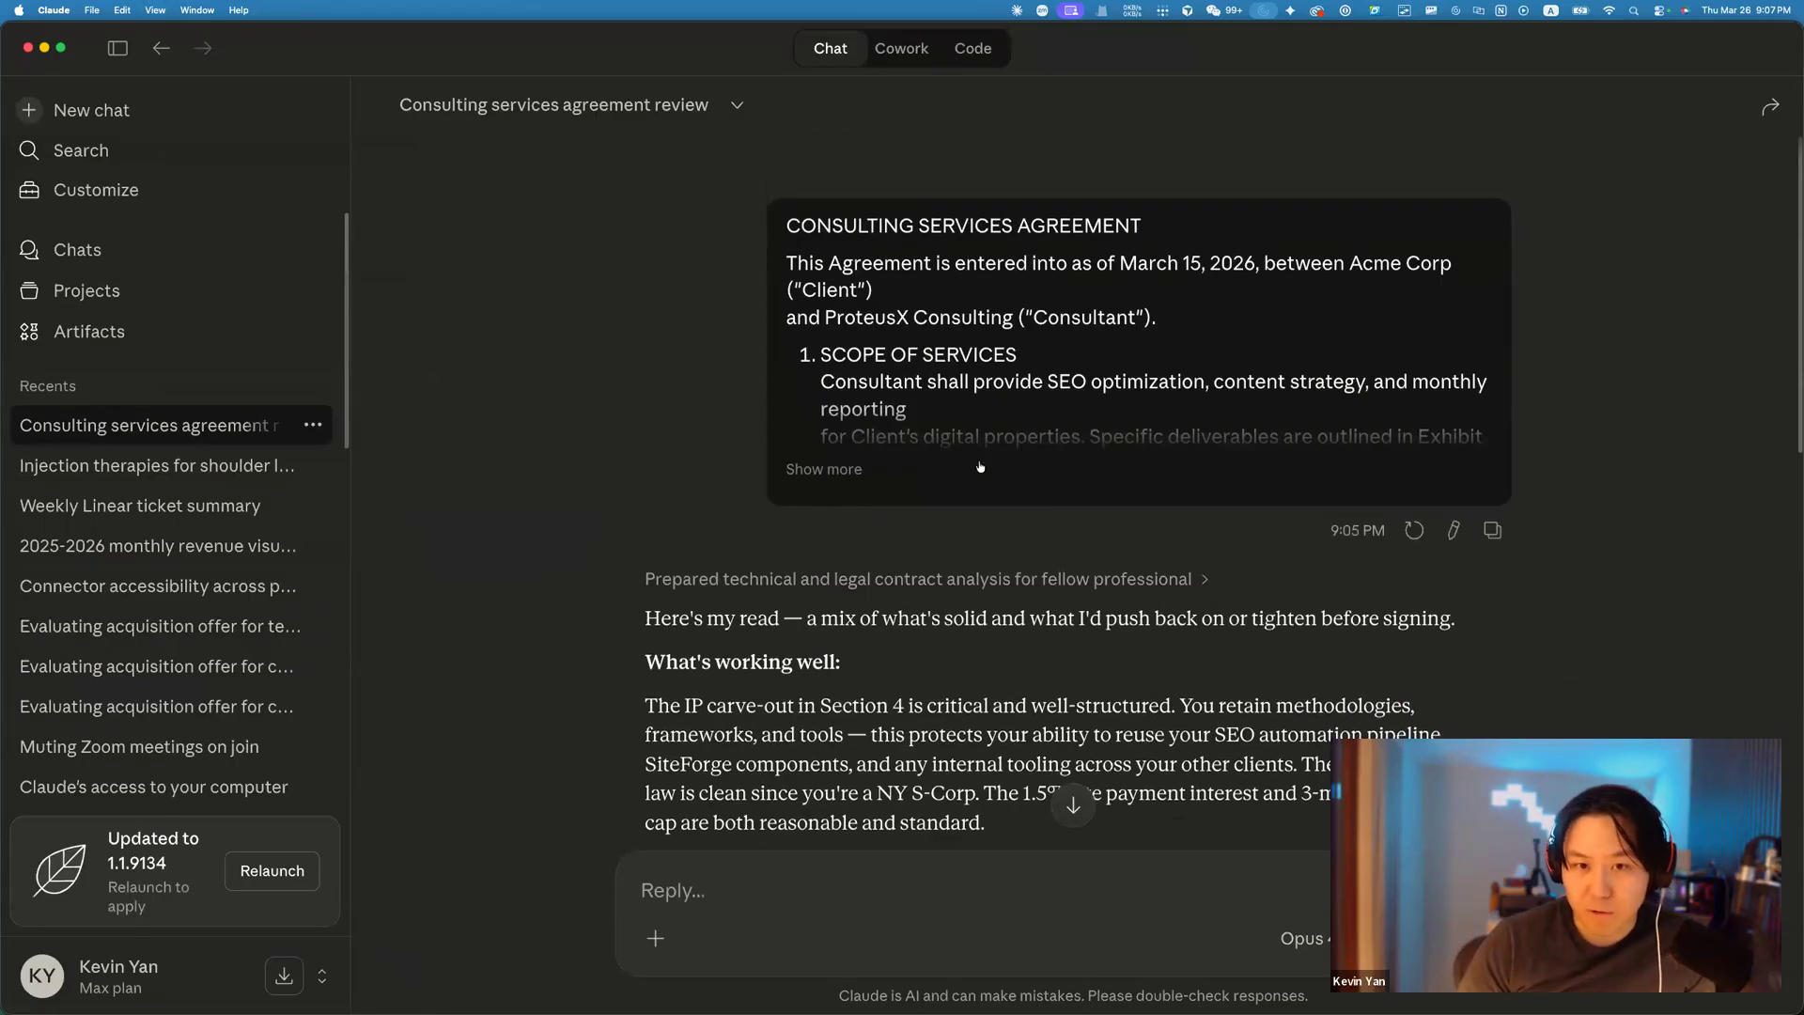
scroll(873, 487, "down", 2)
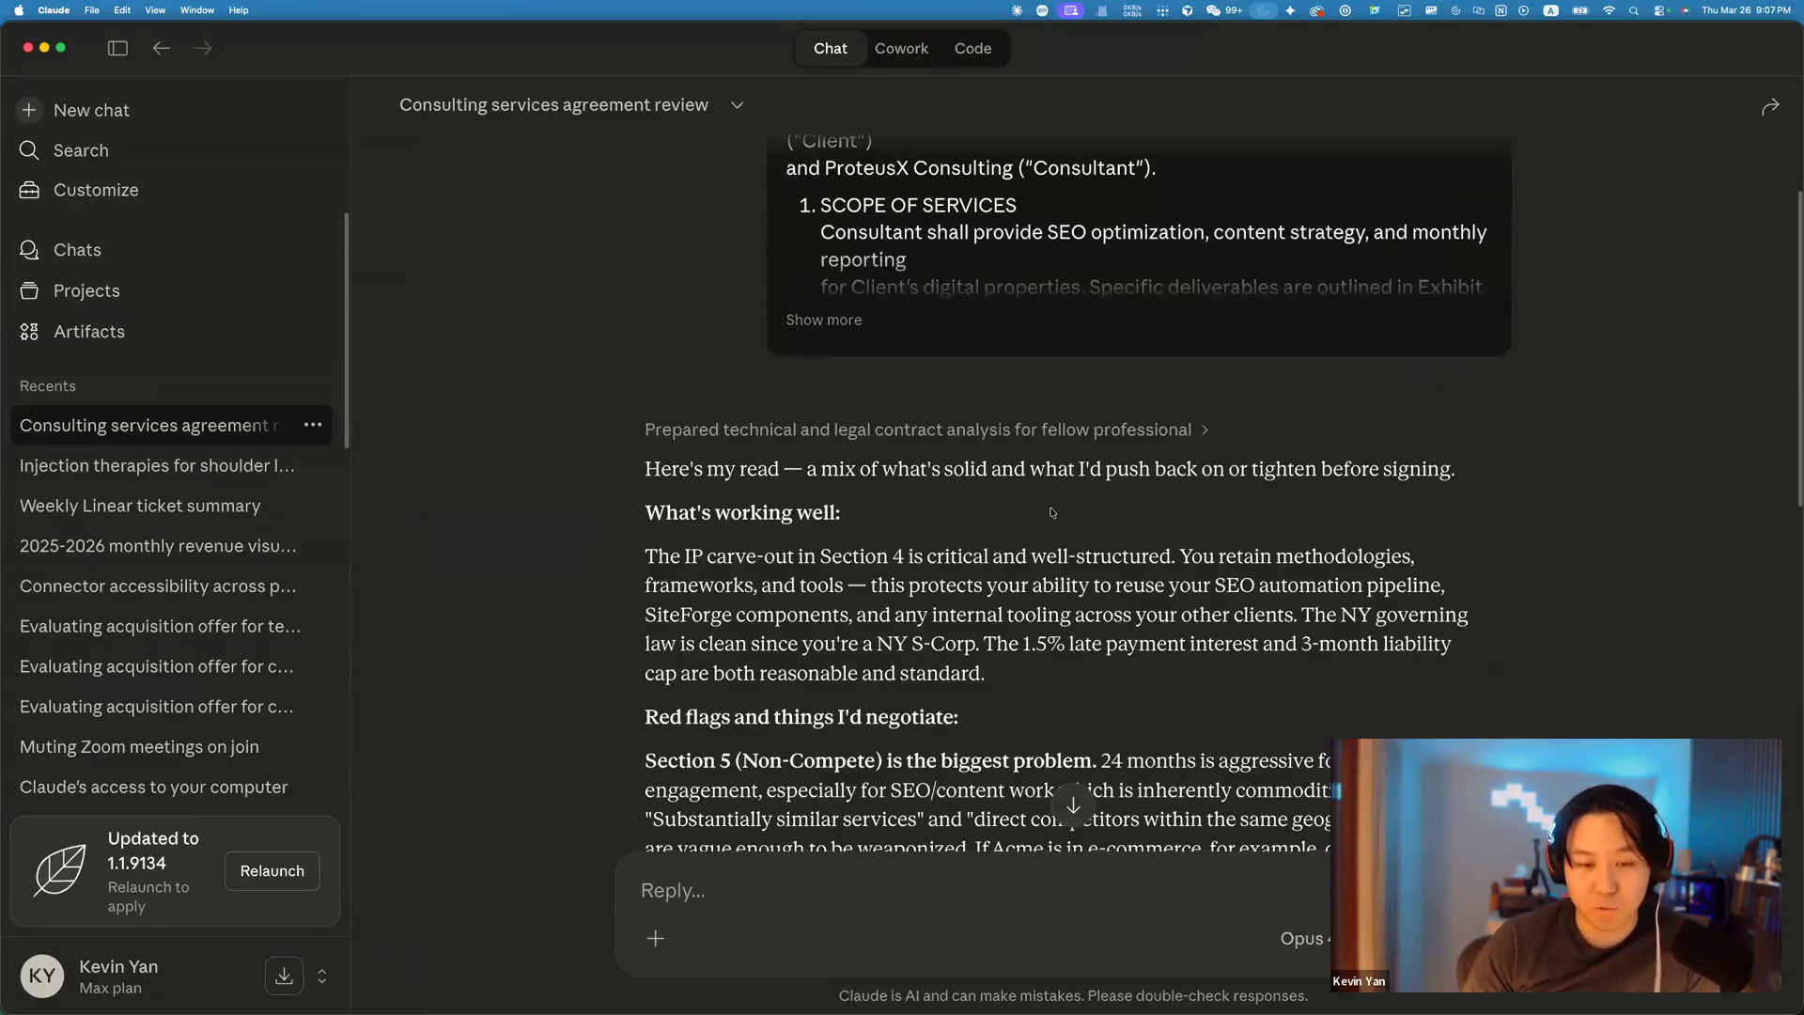
scroll(1052, 512, "down", 5)
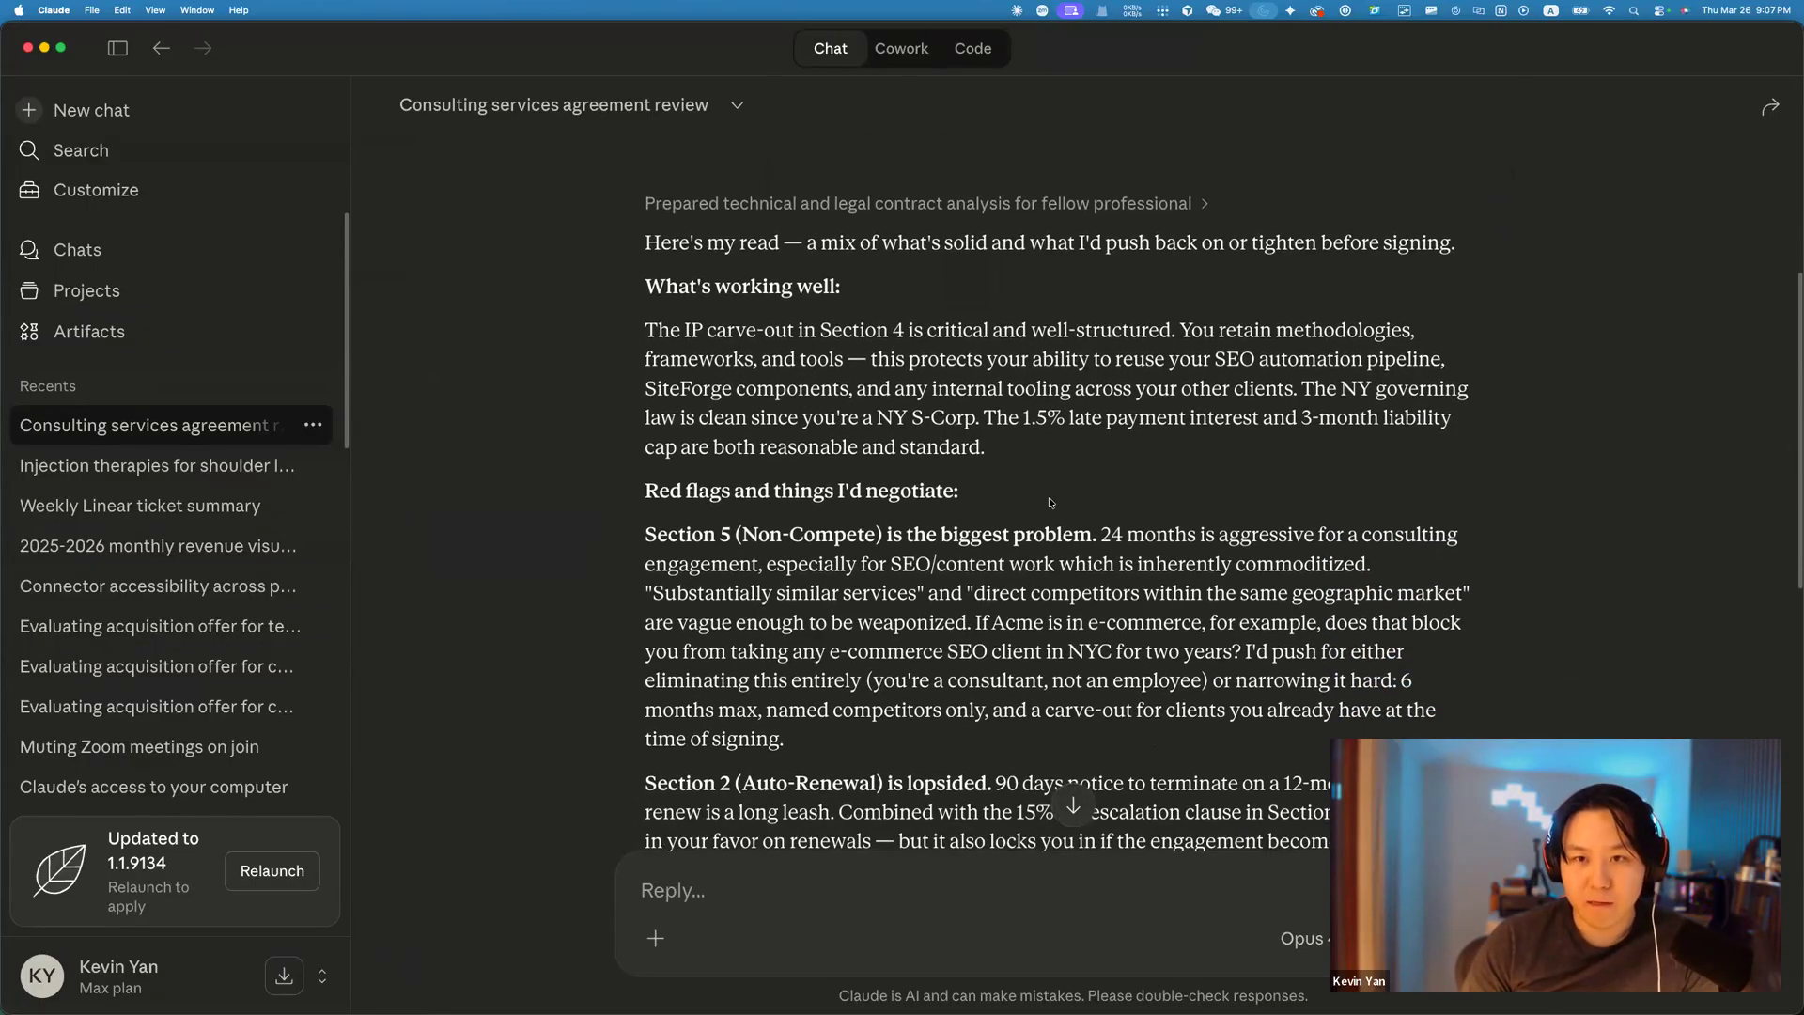
scroll(1049, 498, "down", 1)
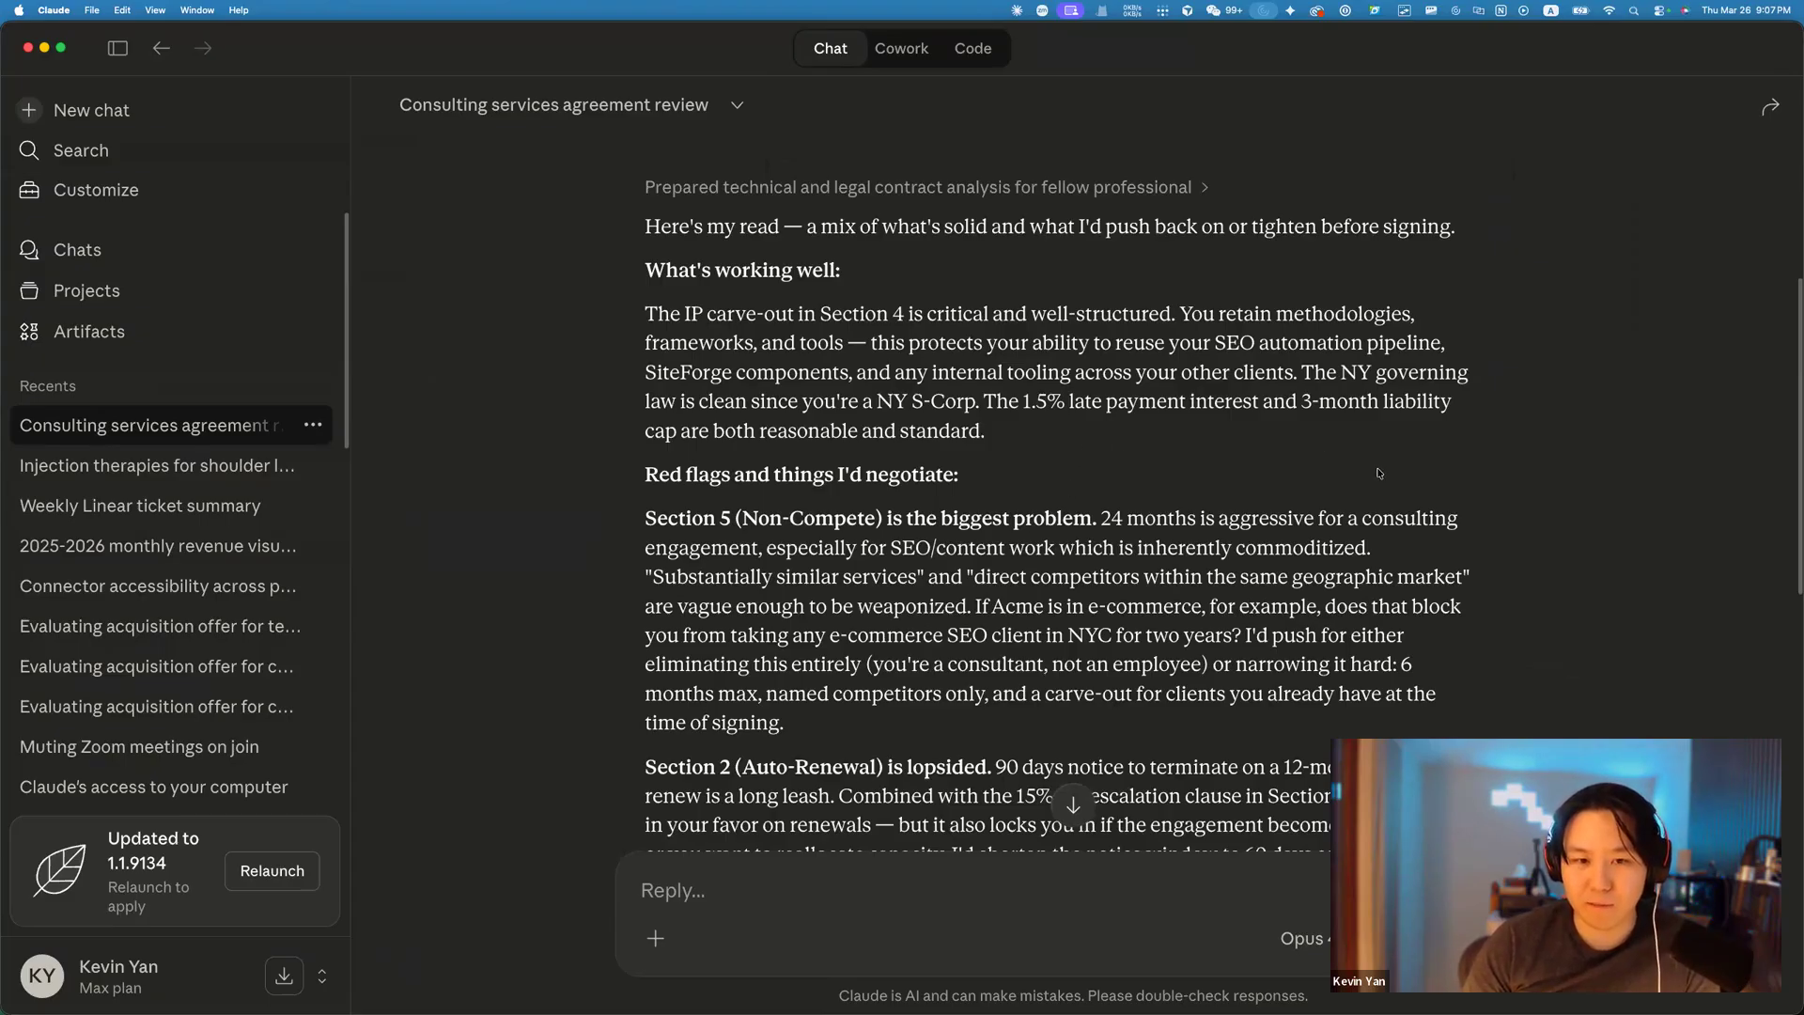
scroll(1353, 487, "down", 1)
scroll(1350, 490, "down", 5)
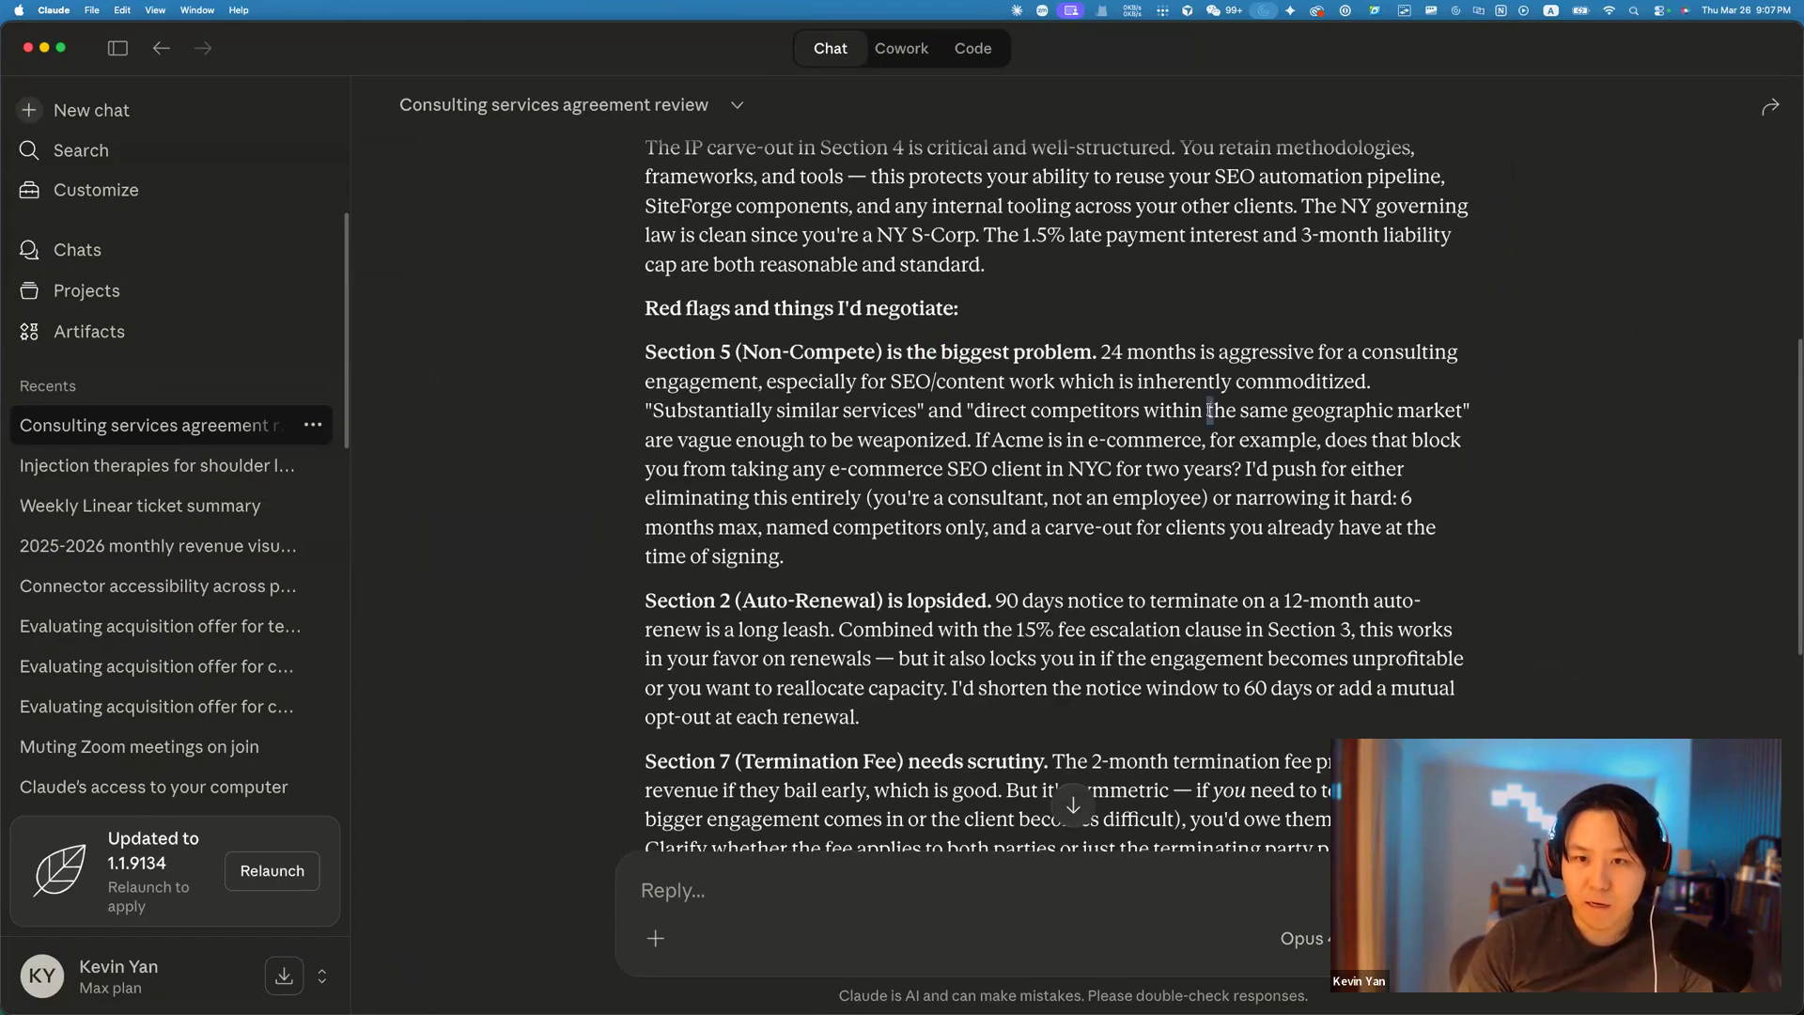
scroll(714, 331, "up", 1)
left_click_drag(642, 329, 1030, 353)
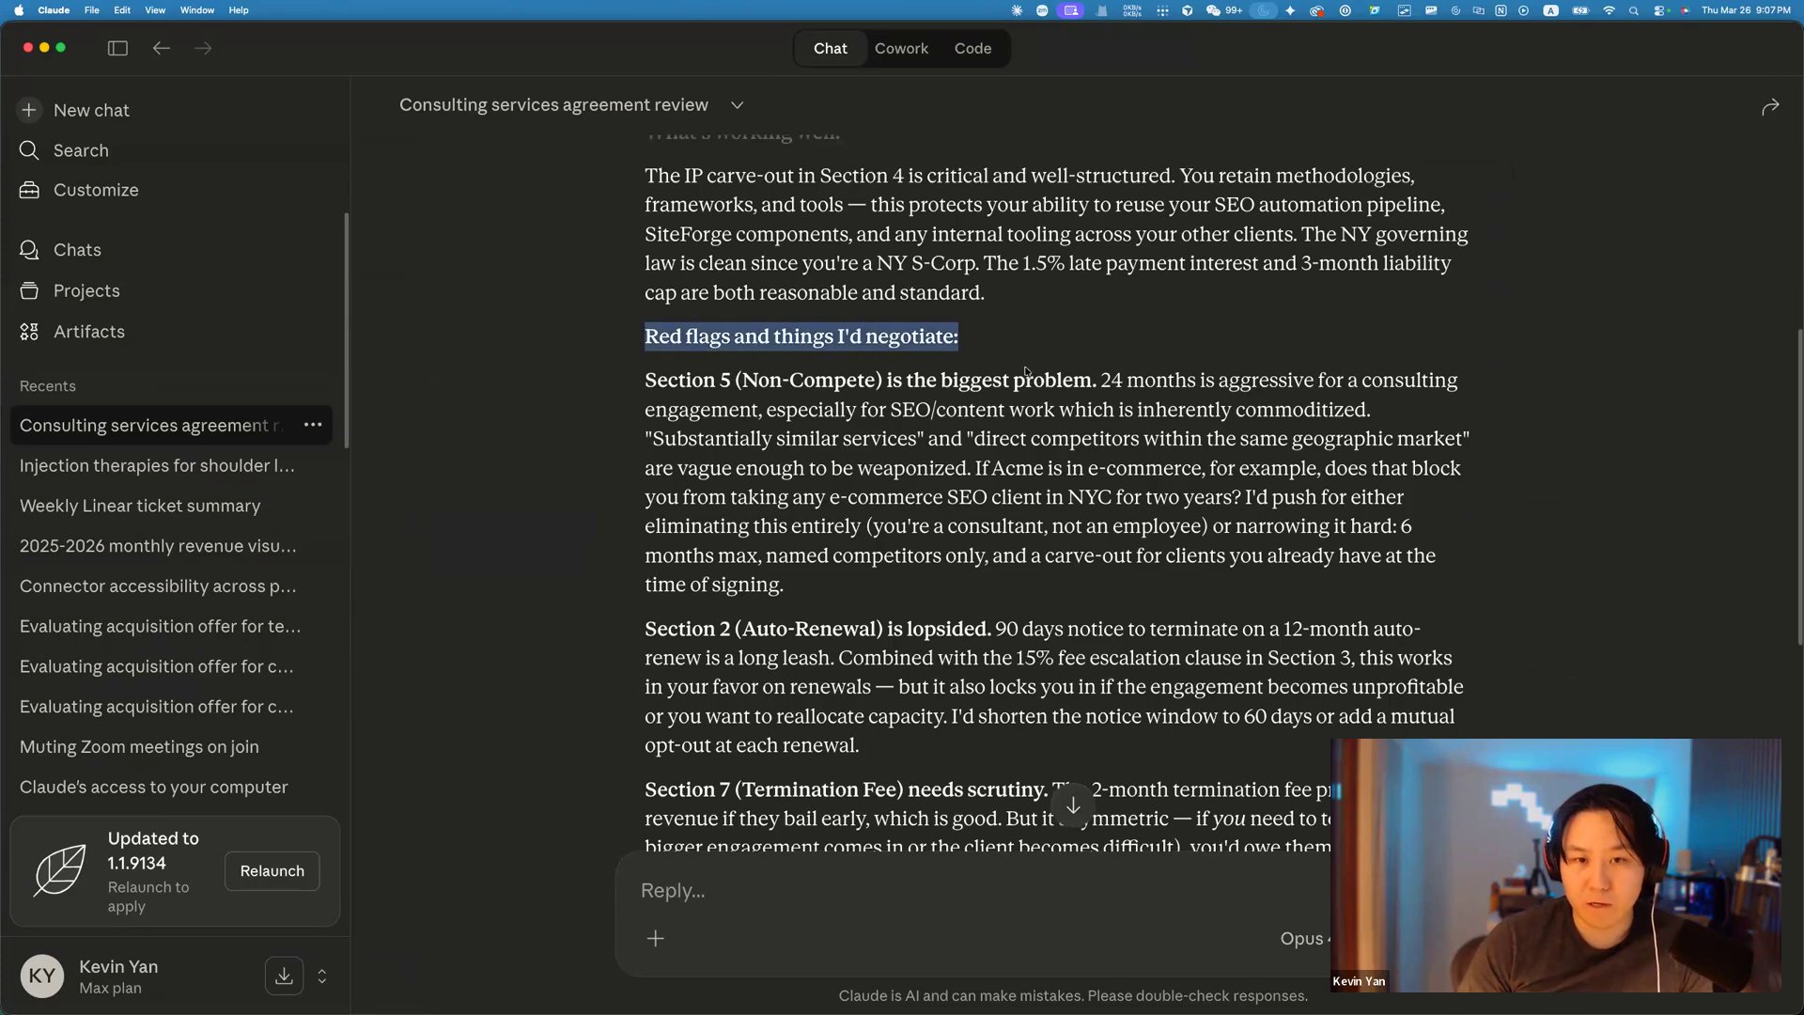
left_click(694, 376)
left_click_drag(725, 383, 1501, 427)
left_click(709, 443)
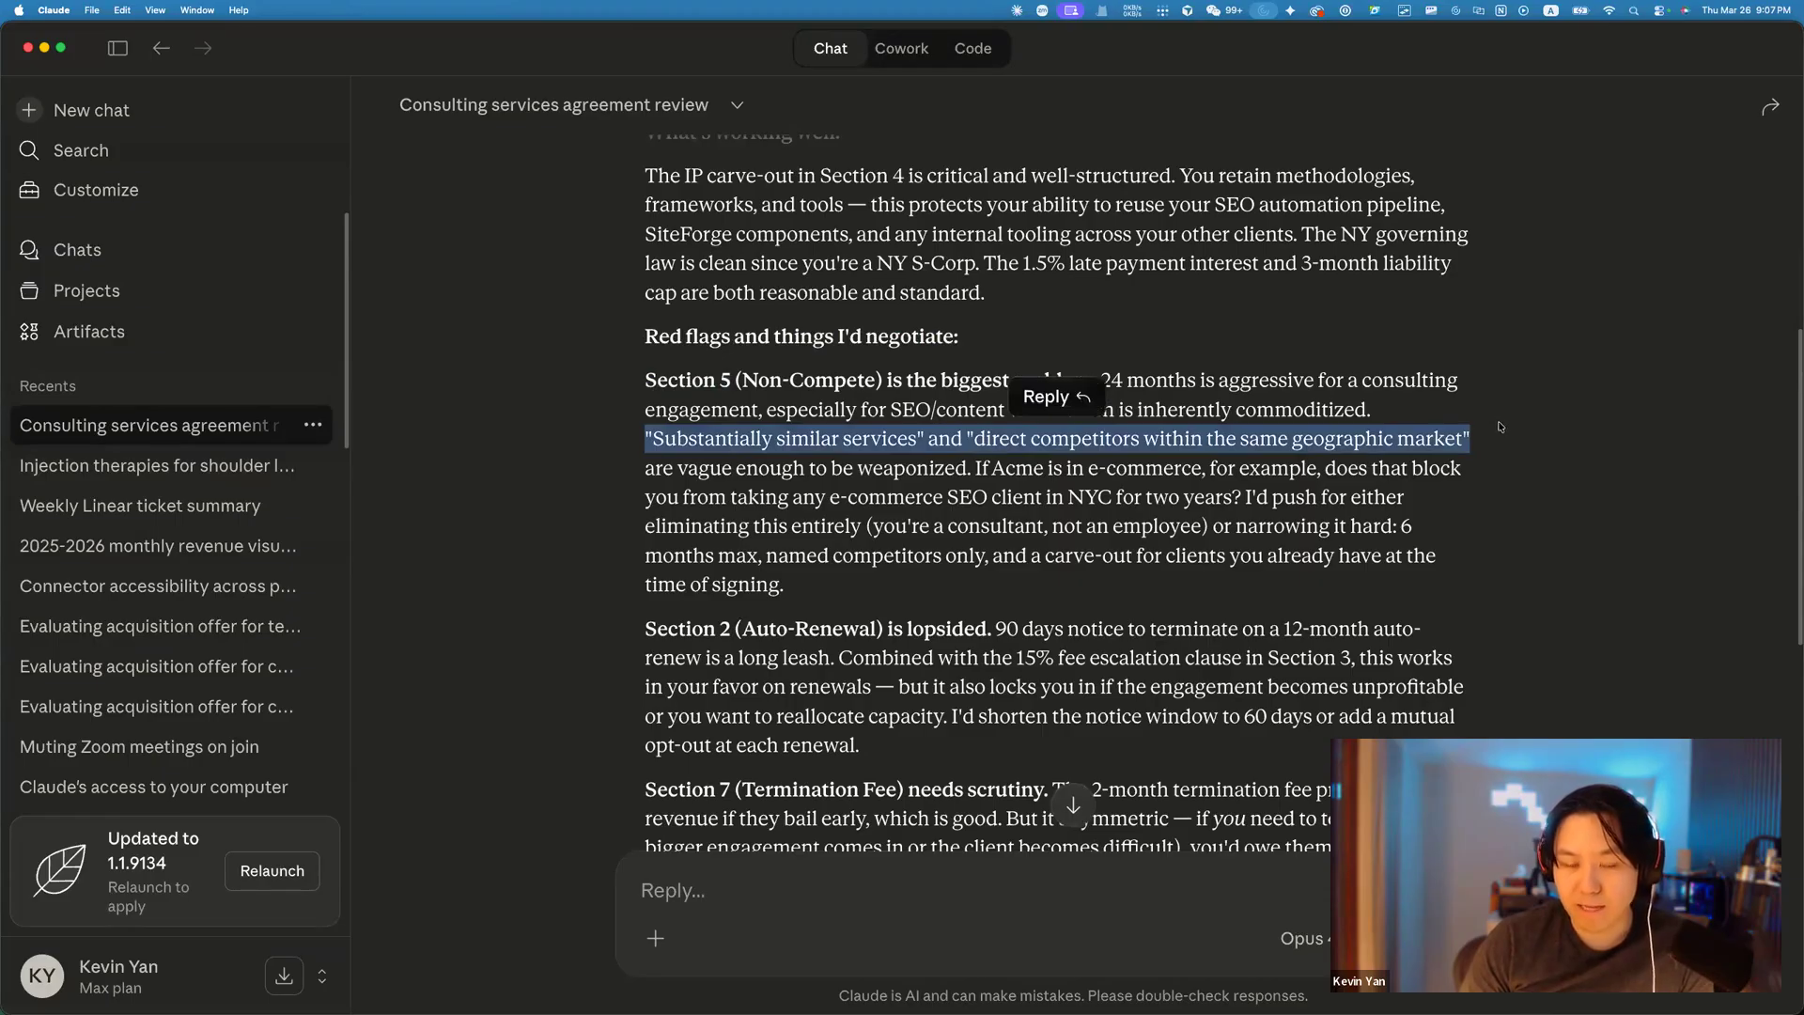
scroll(1499, 461, "down", 1)
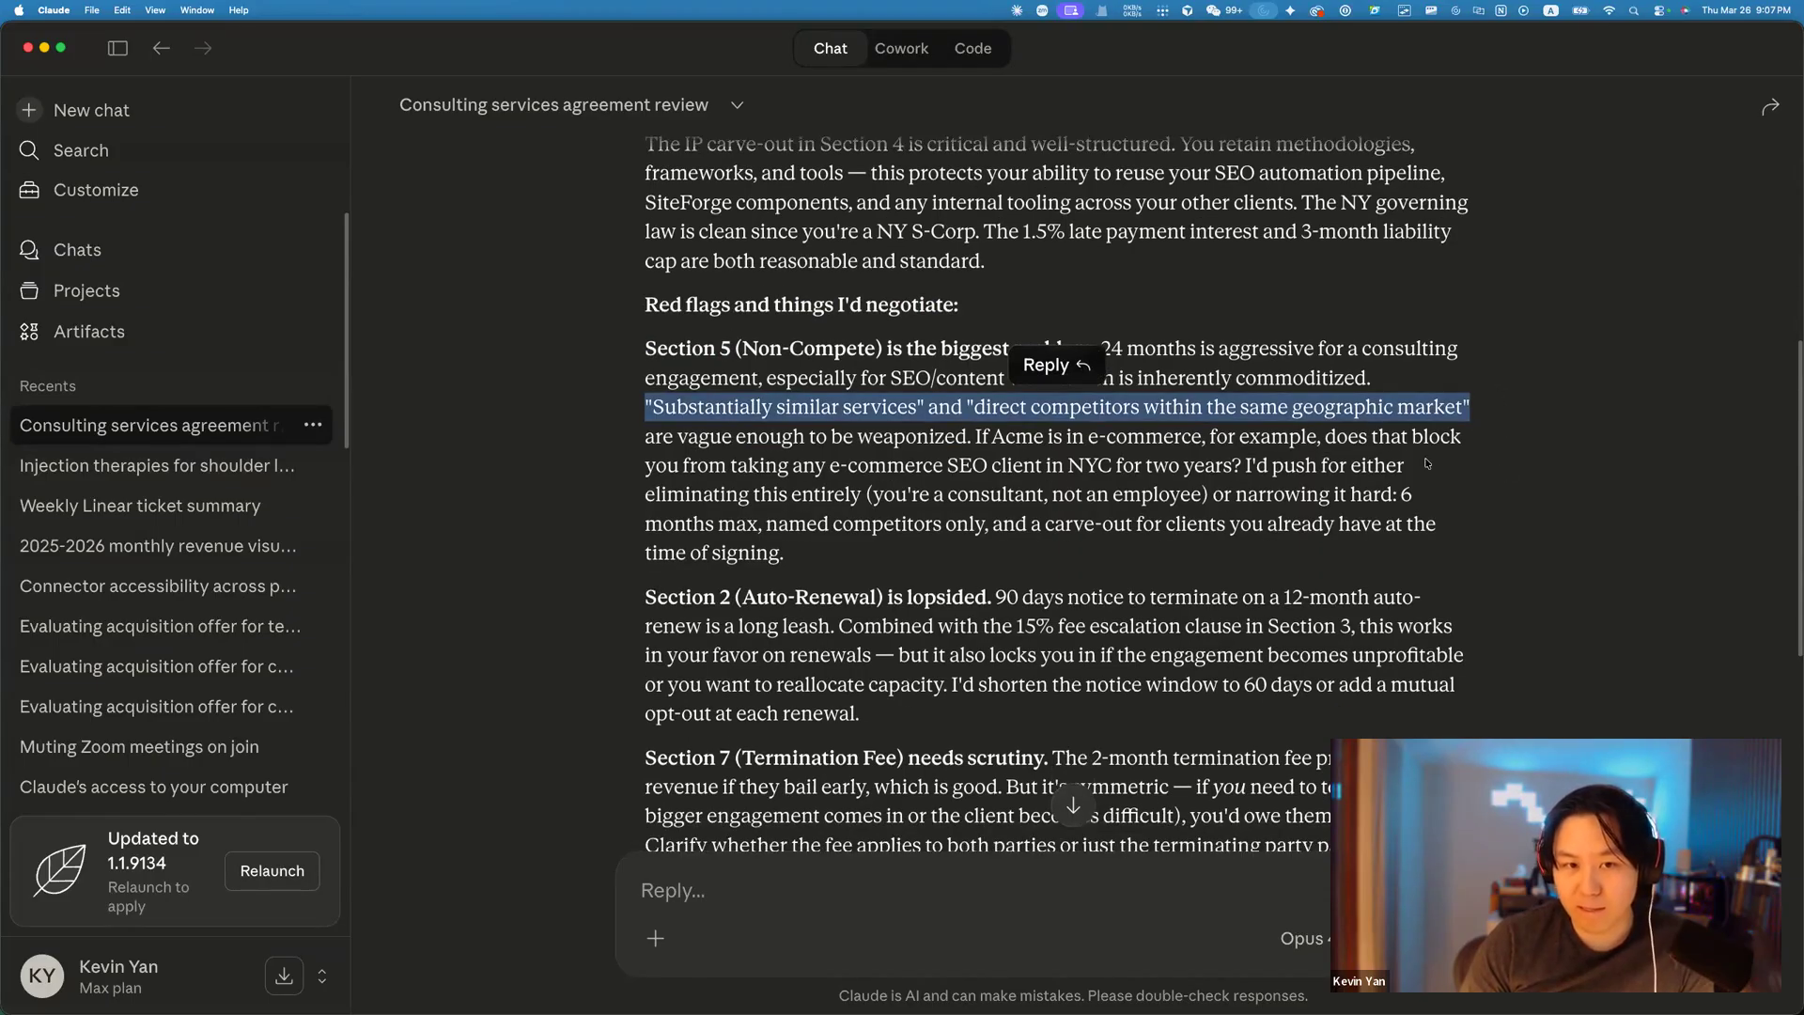
scroll(1127, 422, "down", 2)
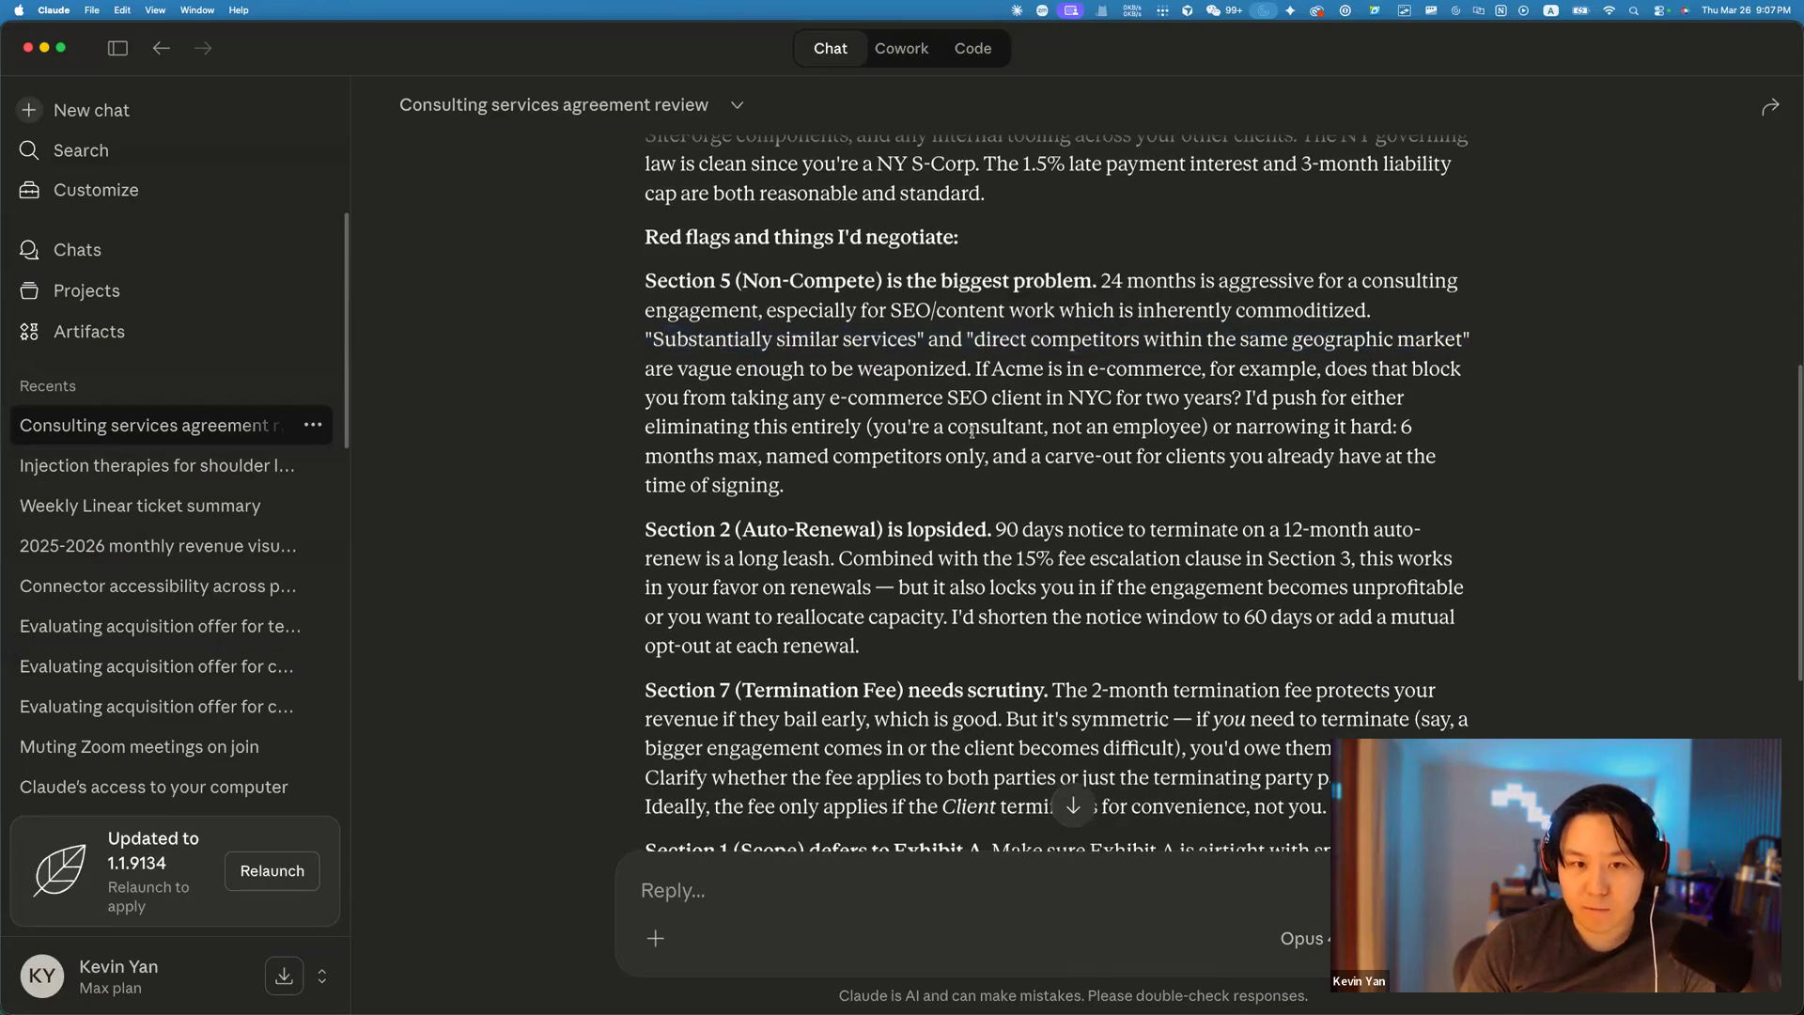
scroll(1006, 421, "down", 3)
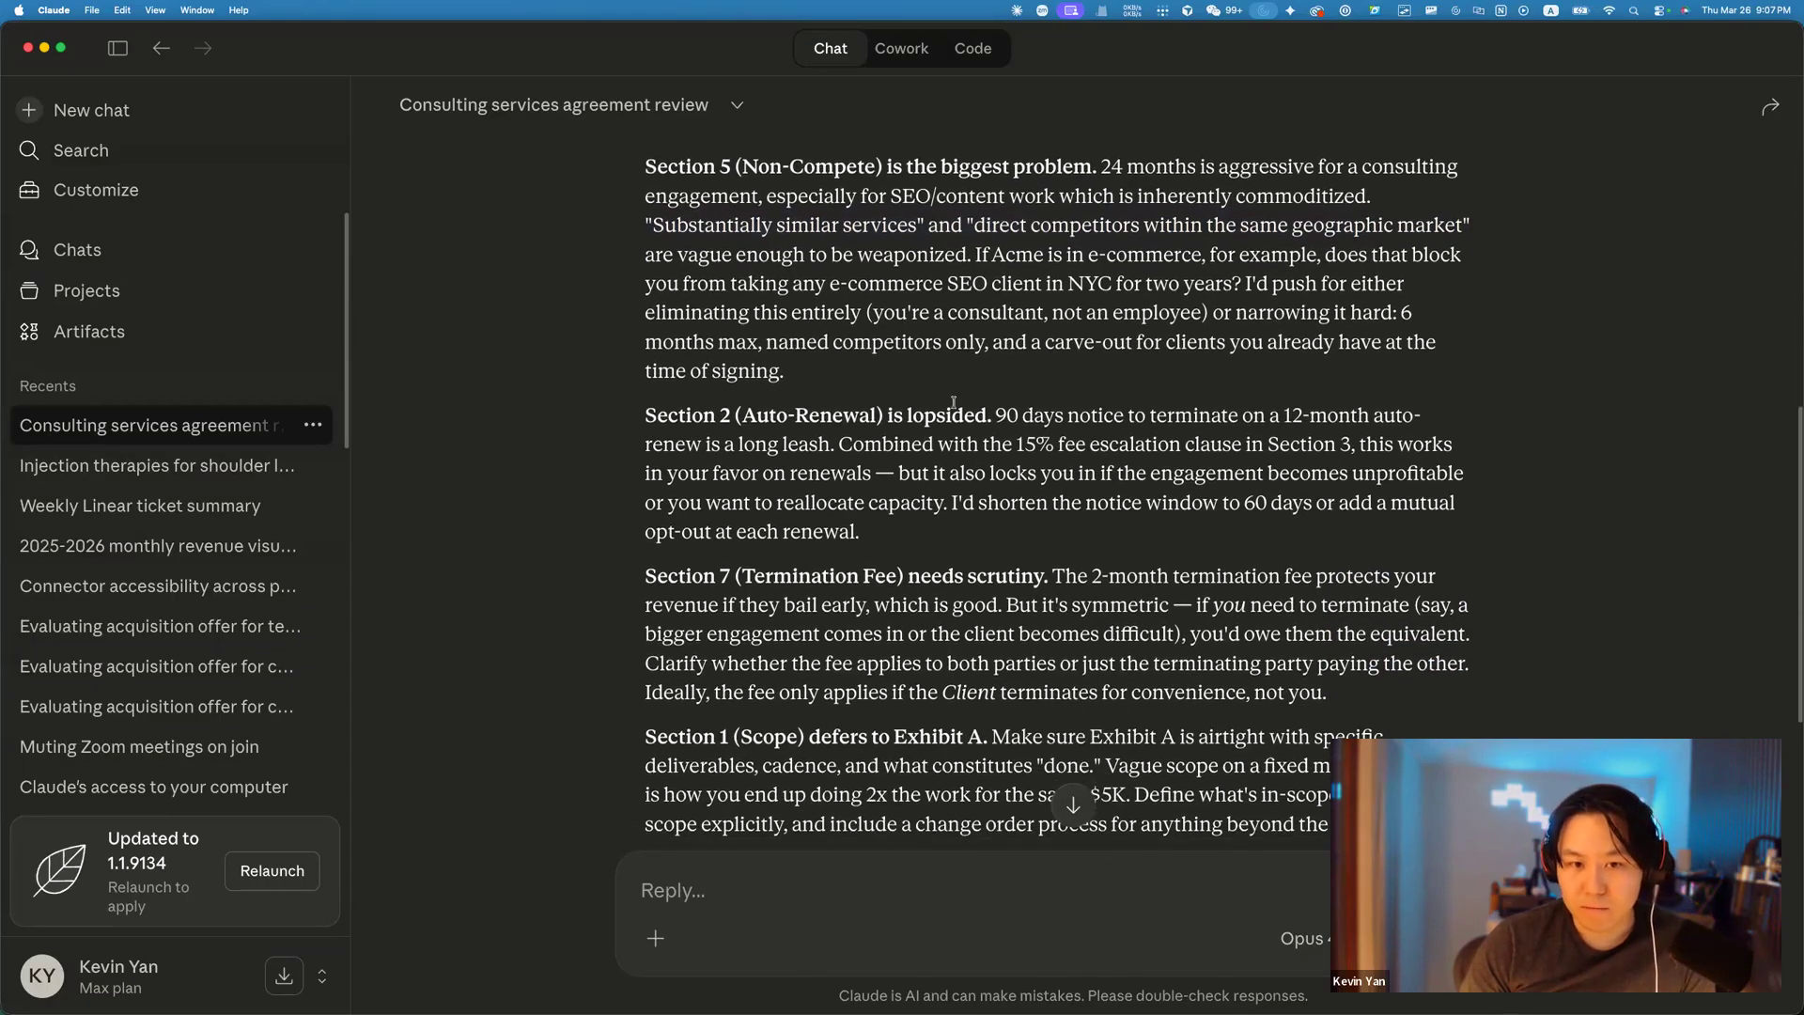
scroll(964, 397, "down", 4)
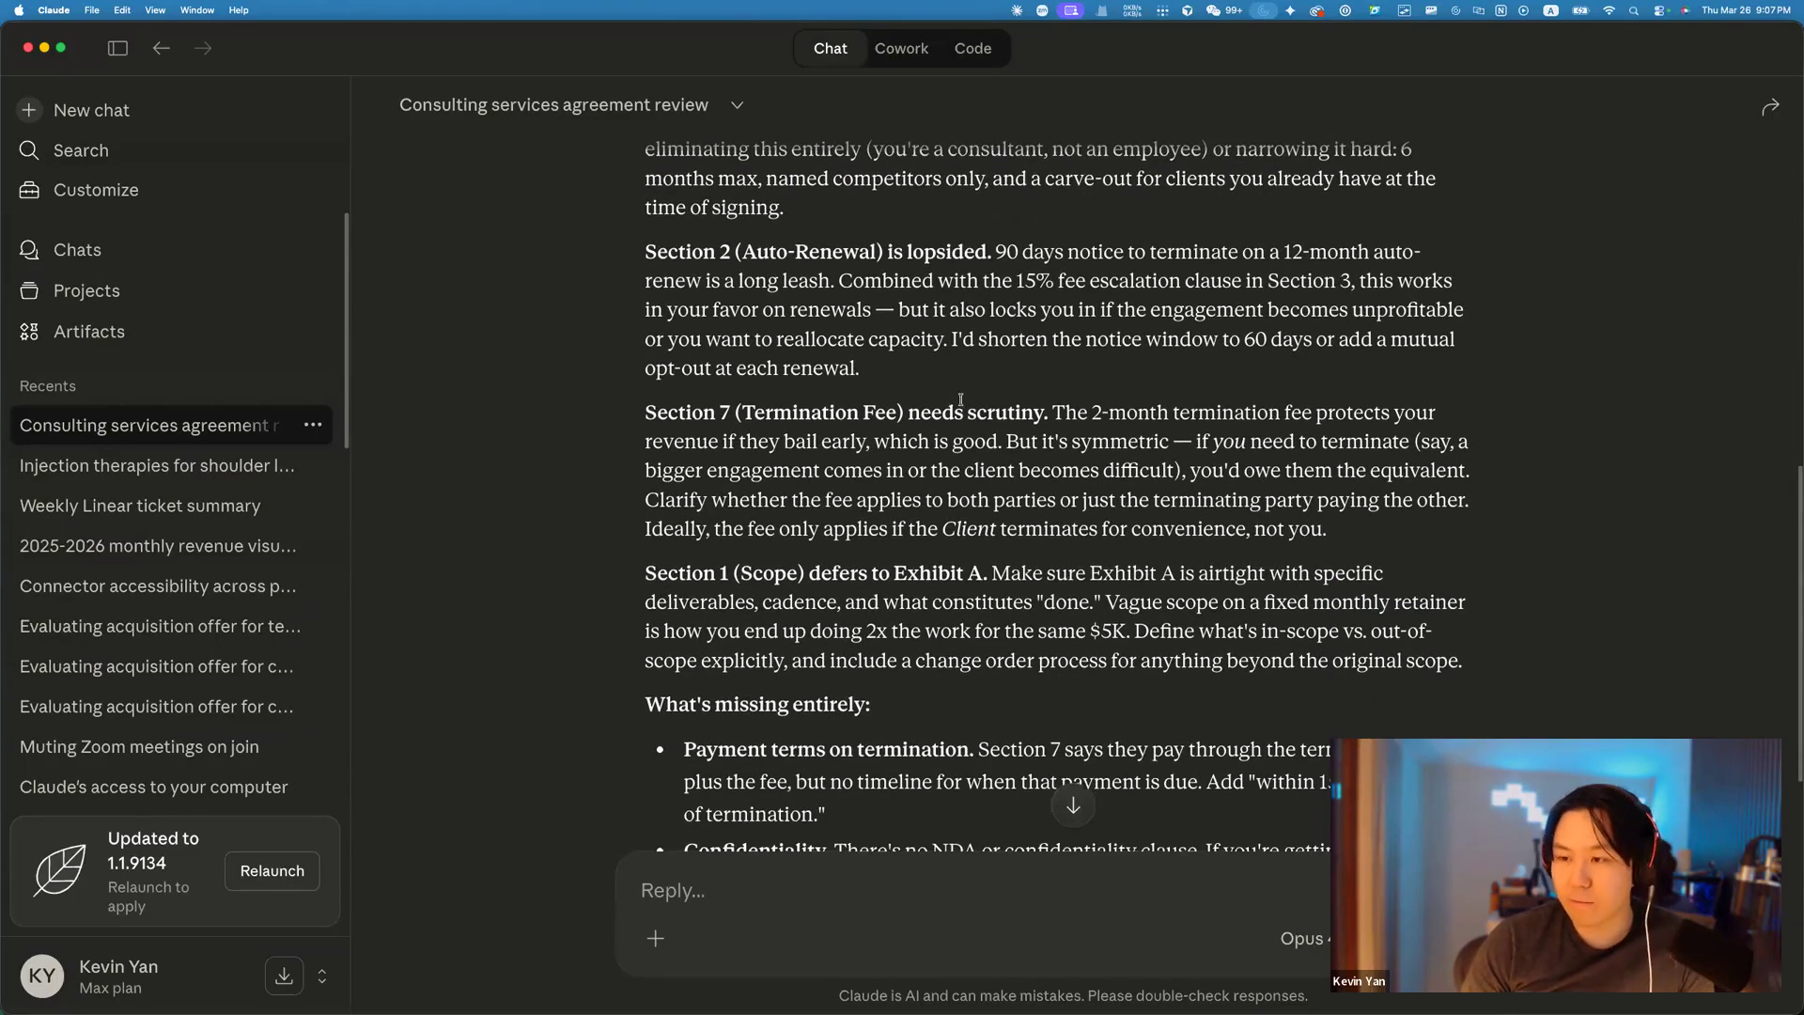
scroll(1169, 538, "down", 1)
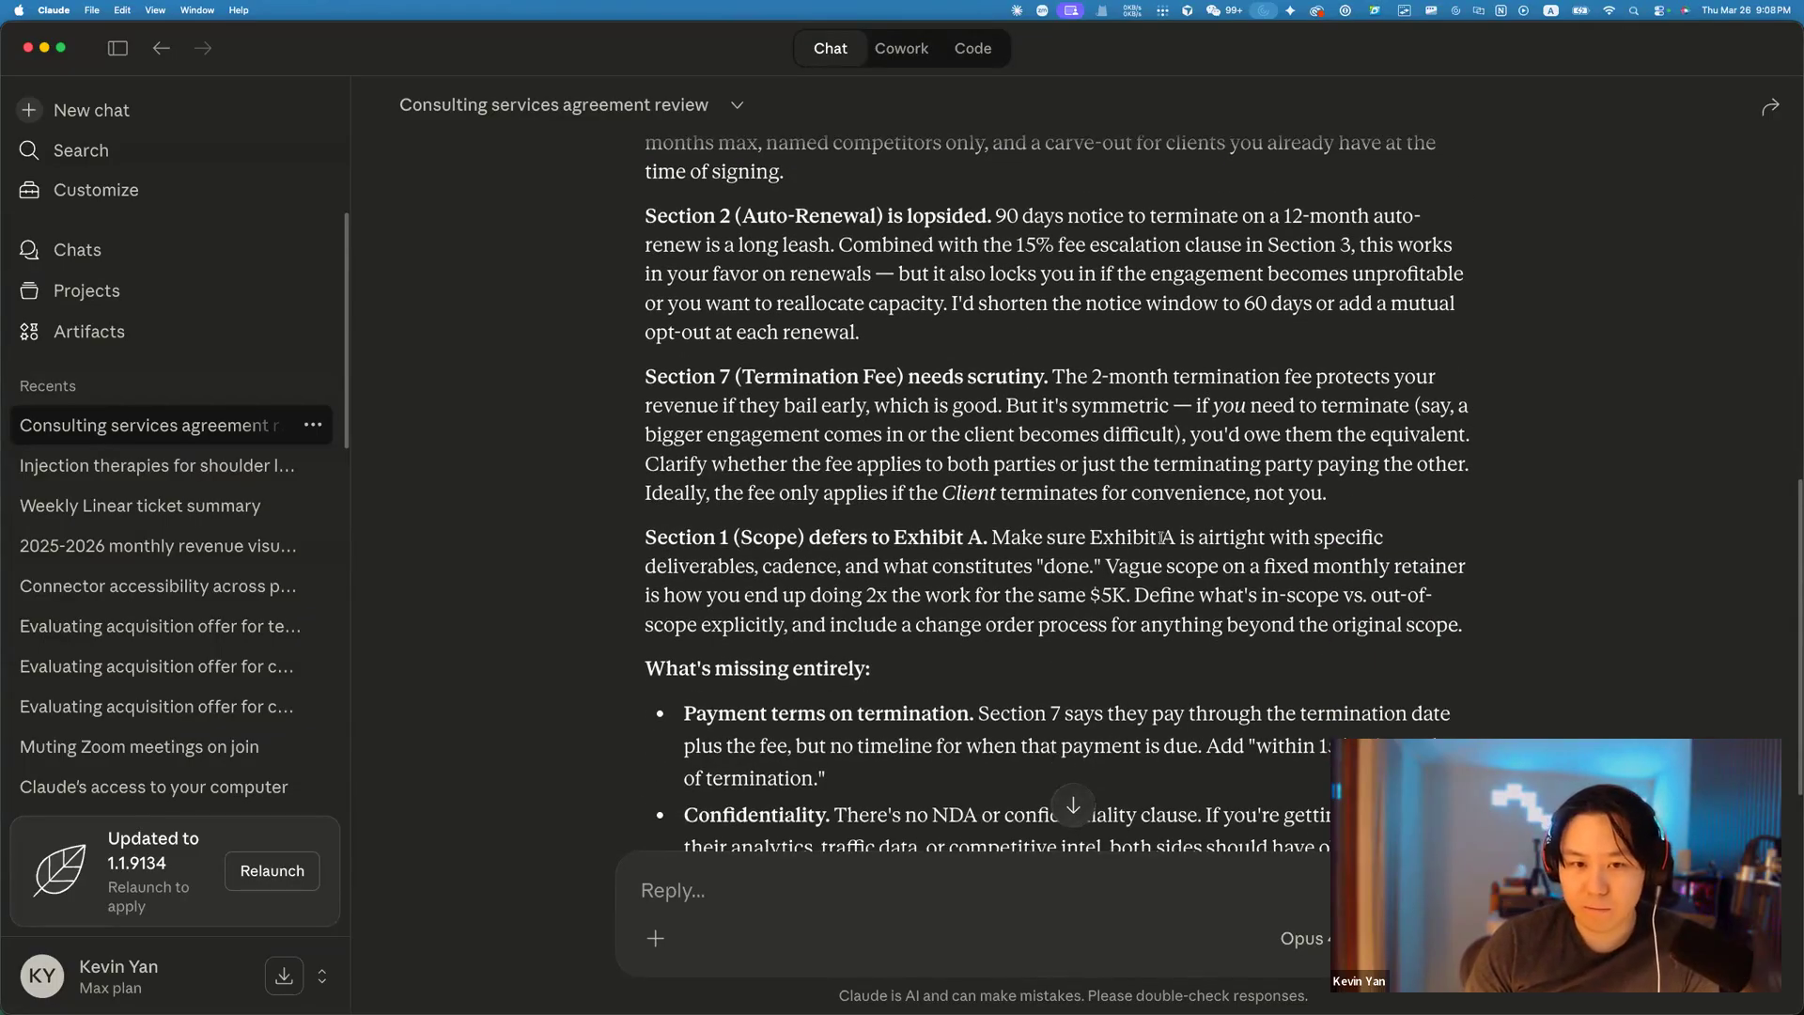
scroll(1174, 526, "down", 12)
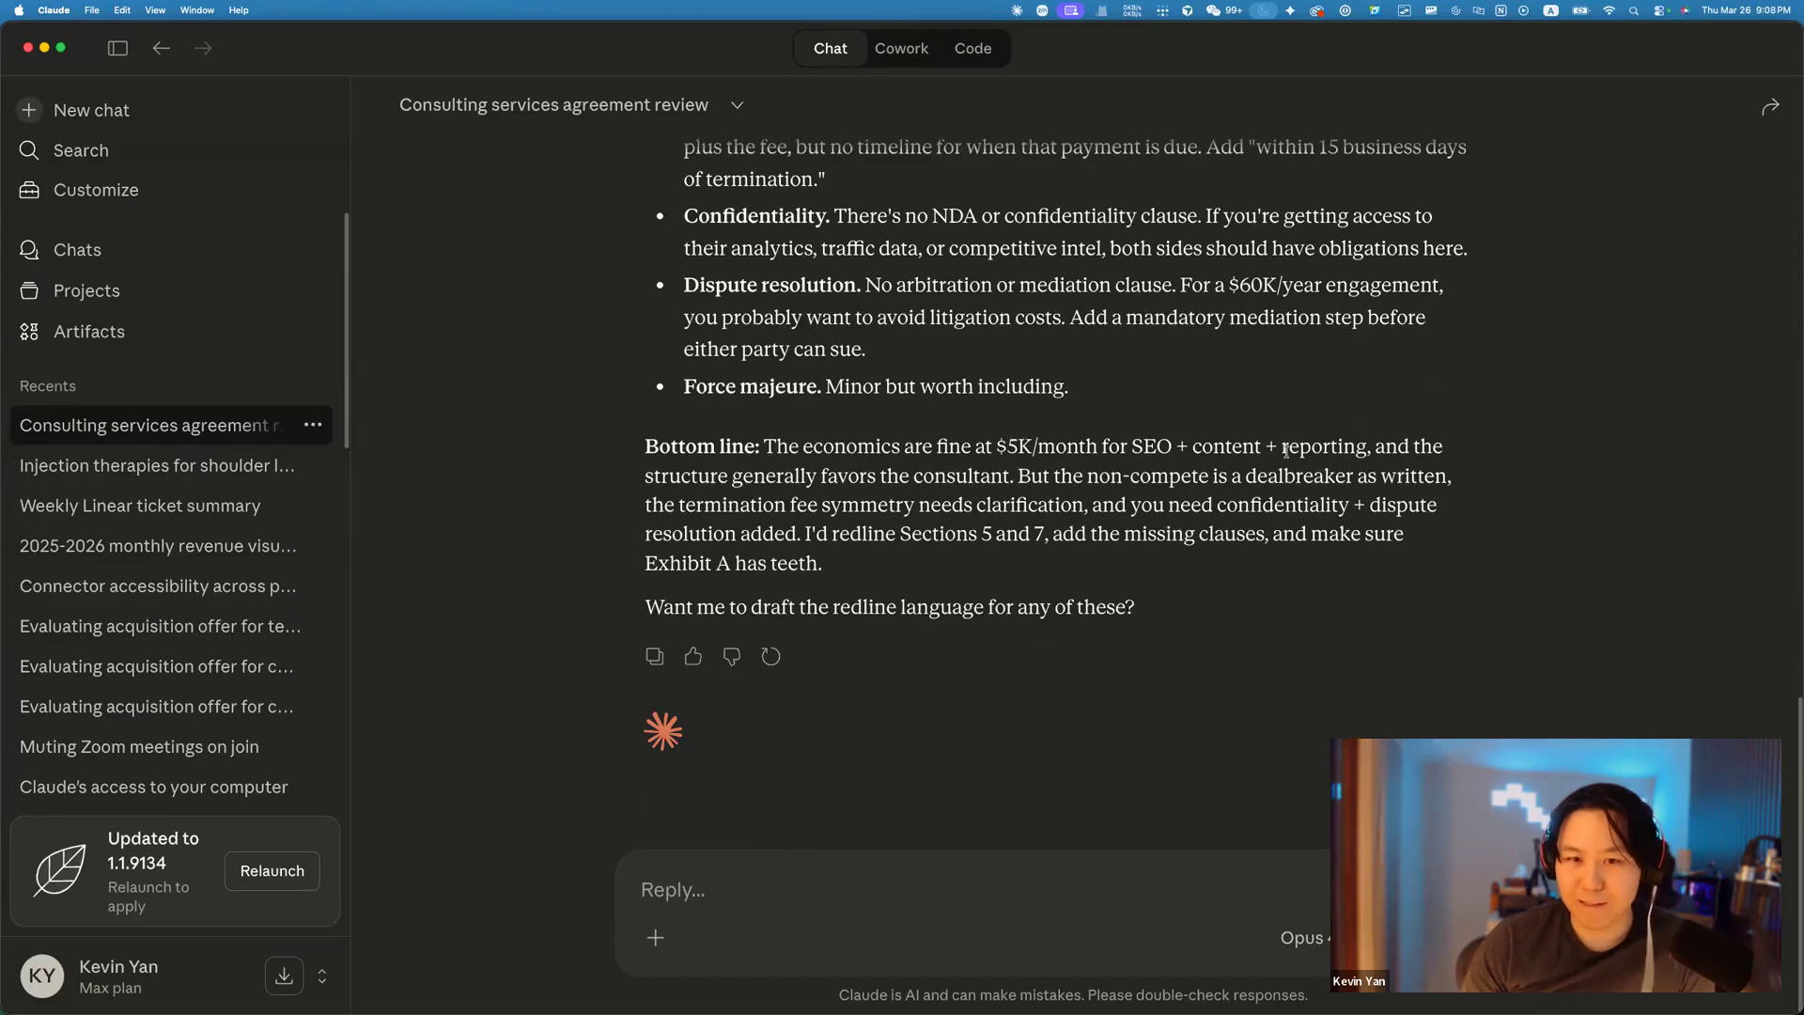
scroll(1227, 470, "up", 3)
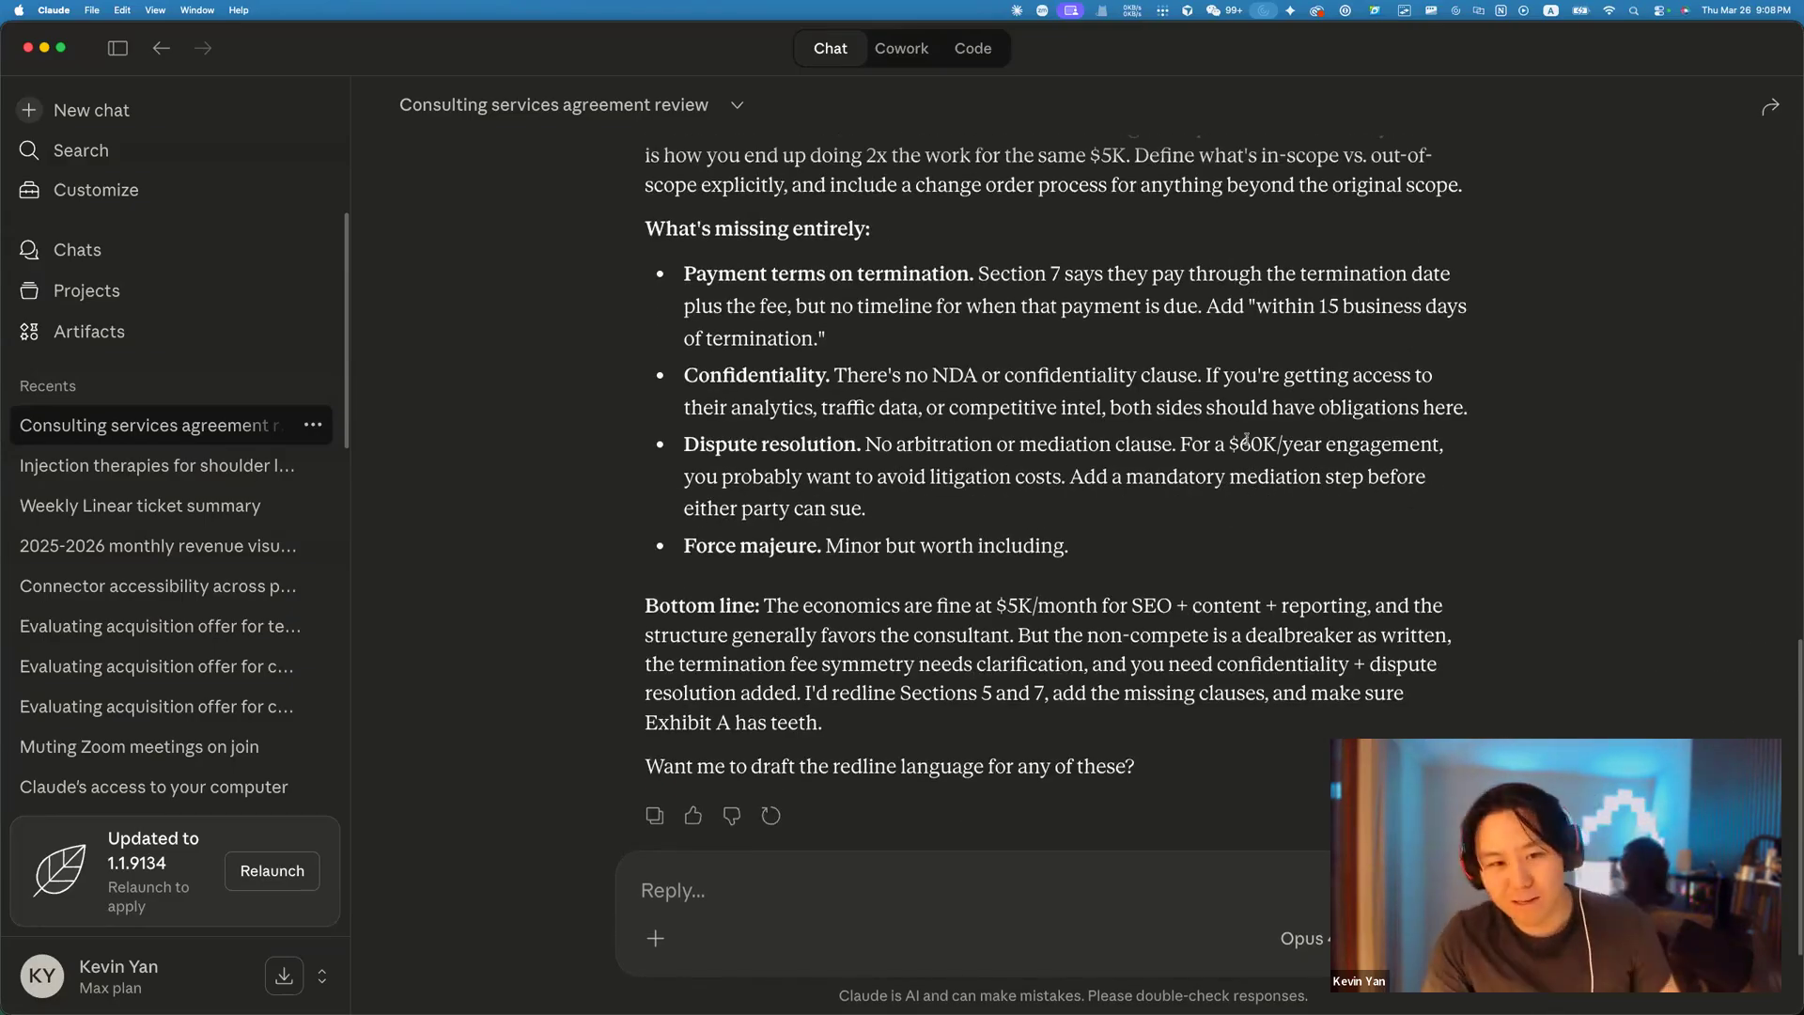
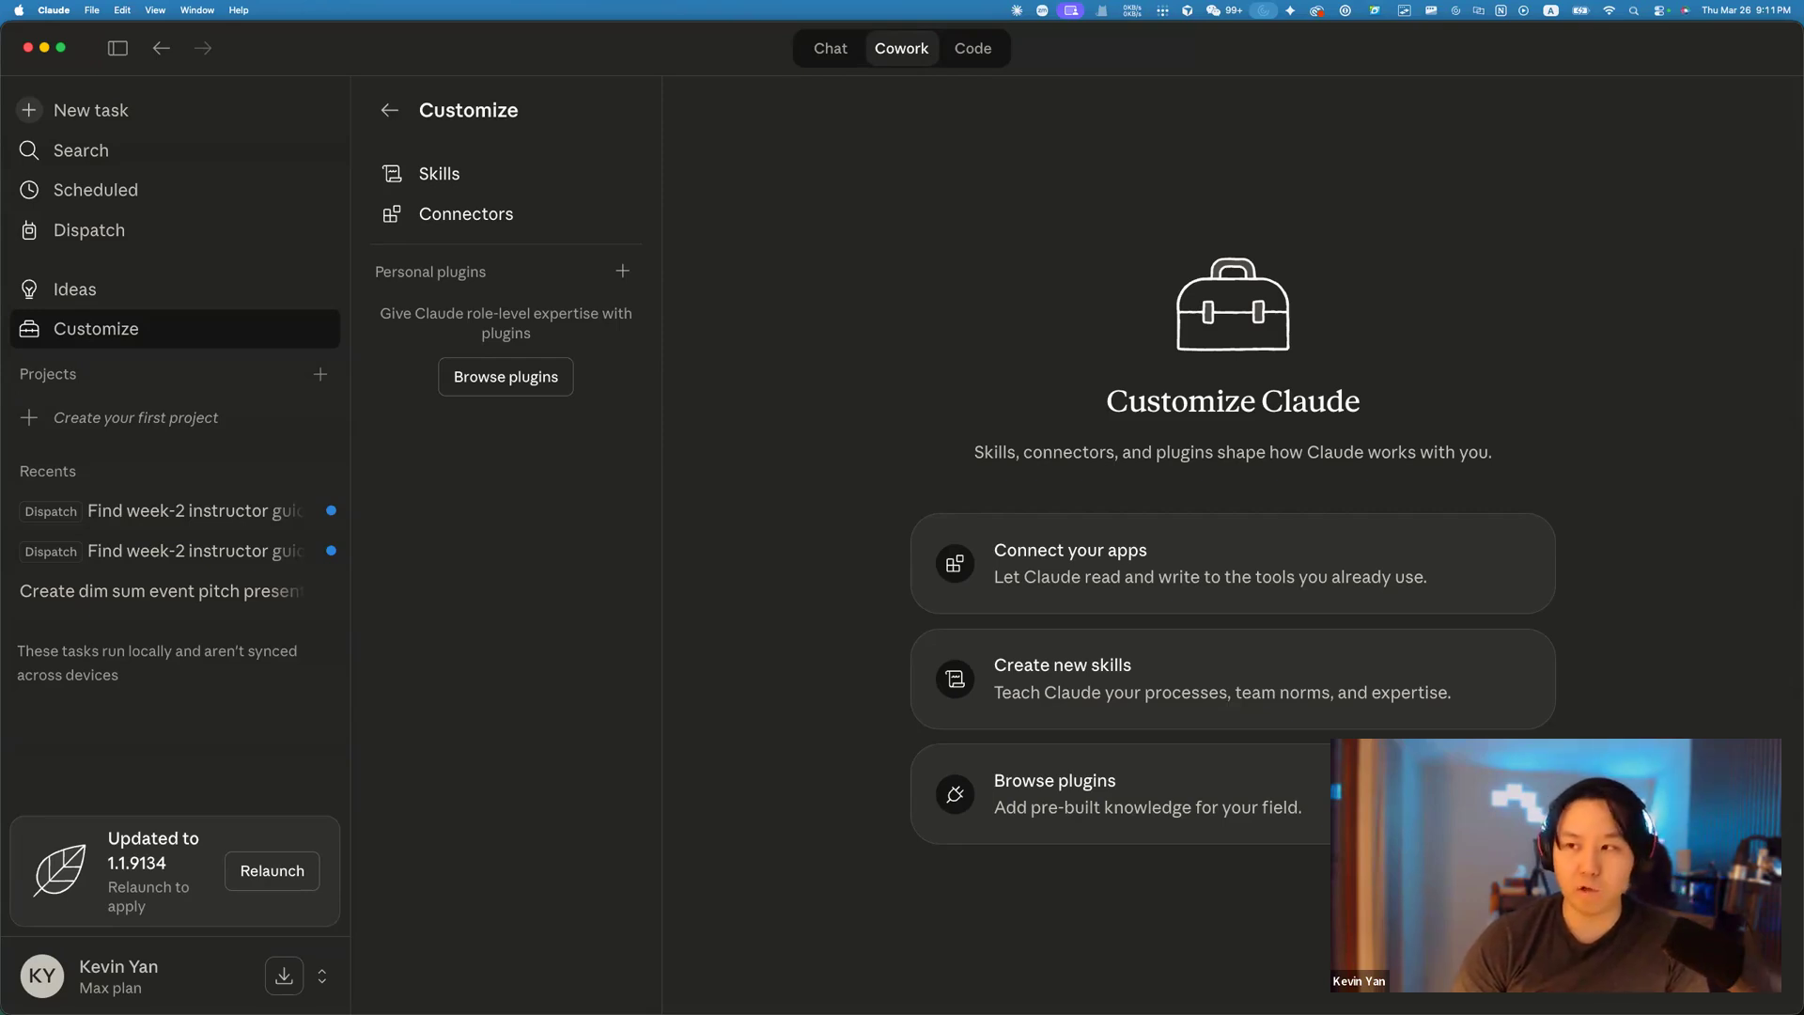
Leave Claude's Customize page and switch over to the Chrome window.
key("Tab")
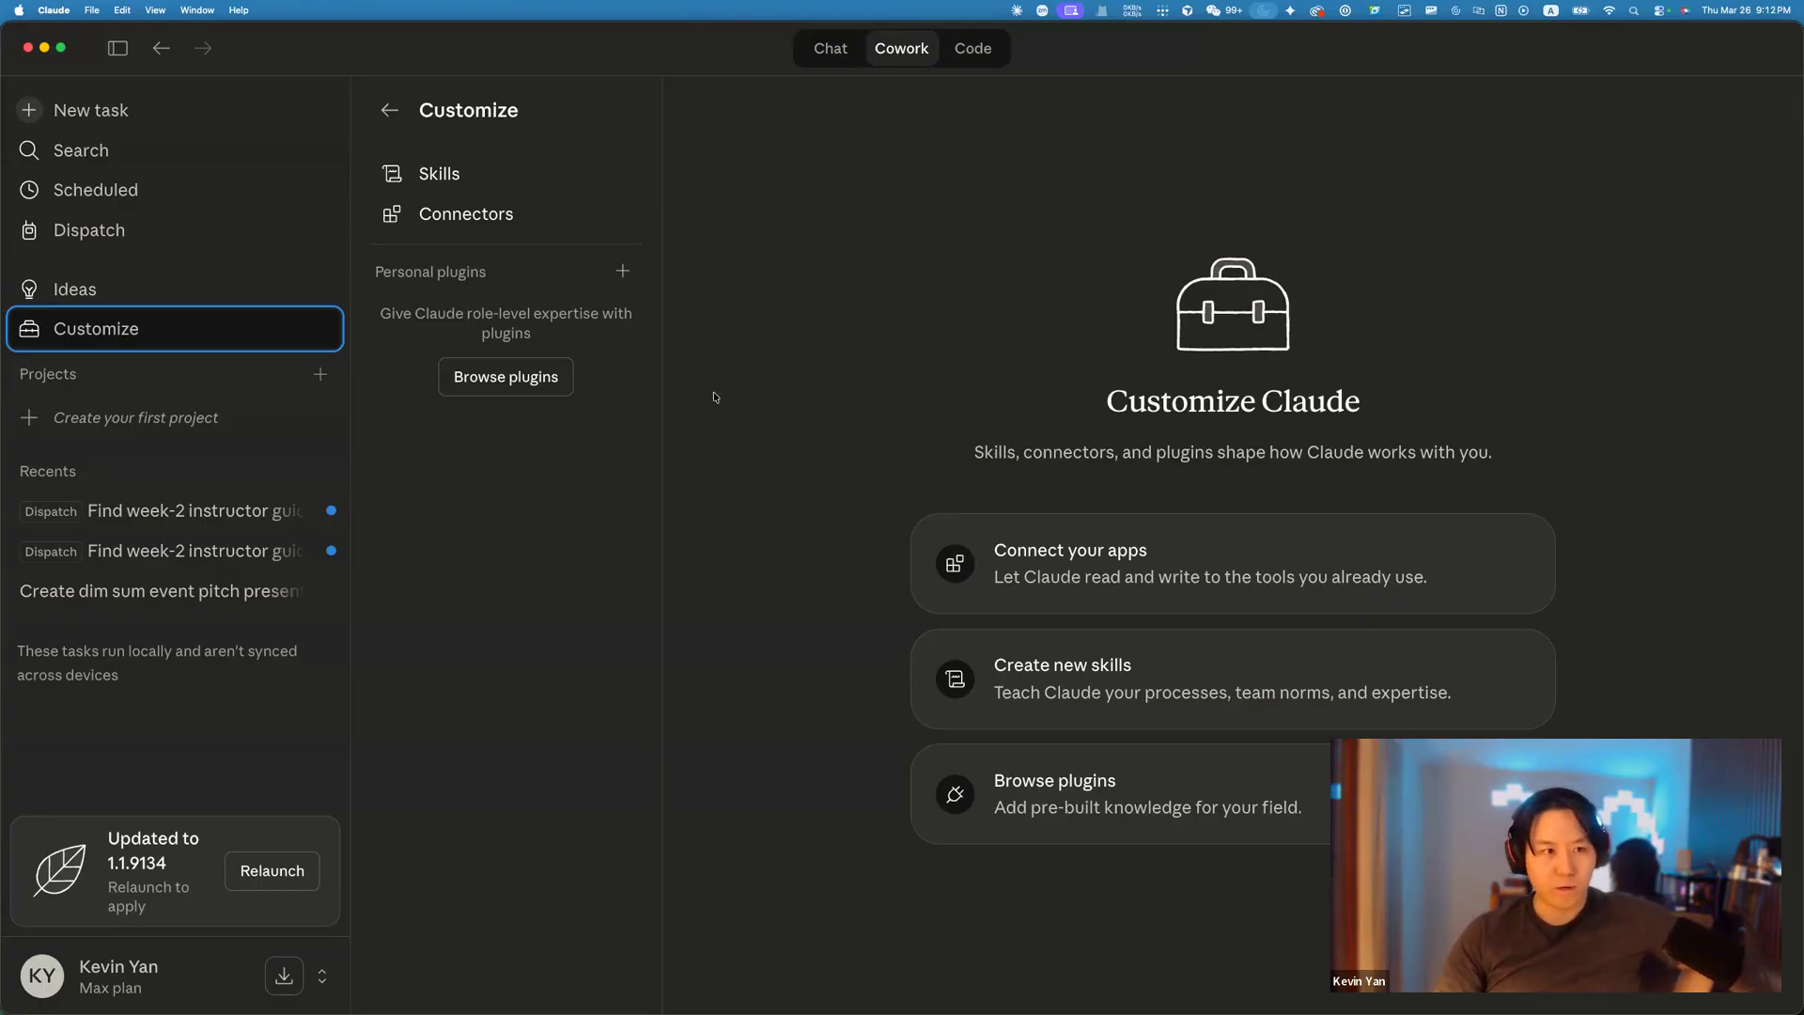
left_click(503, 499)
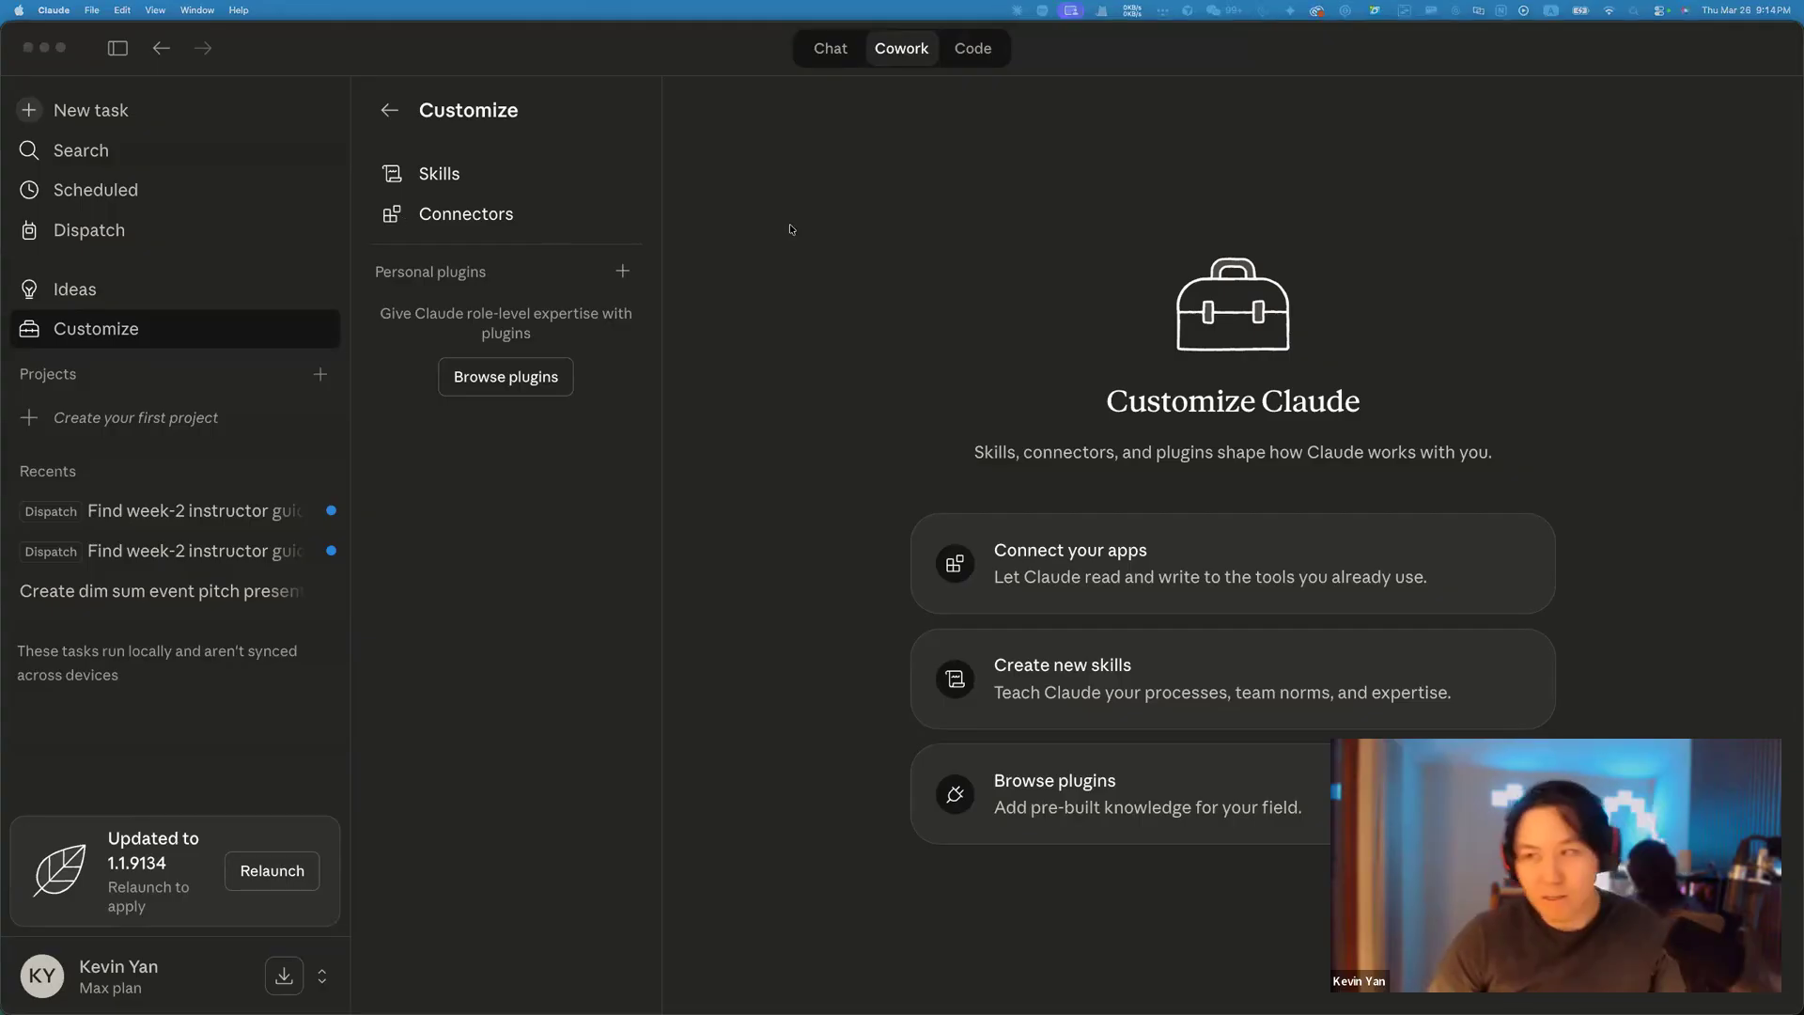
left_click(891, 349)
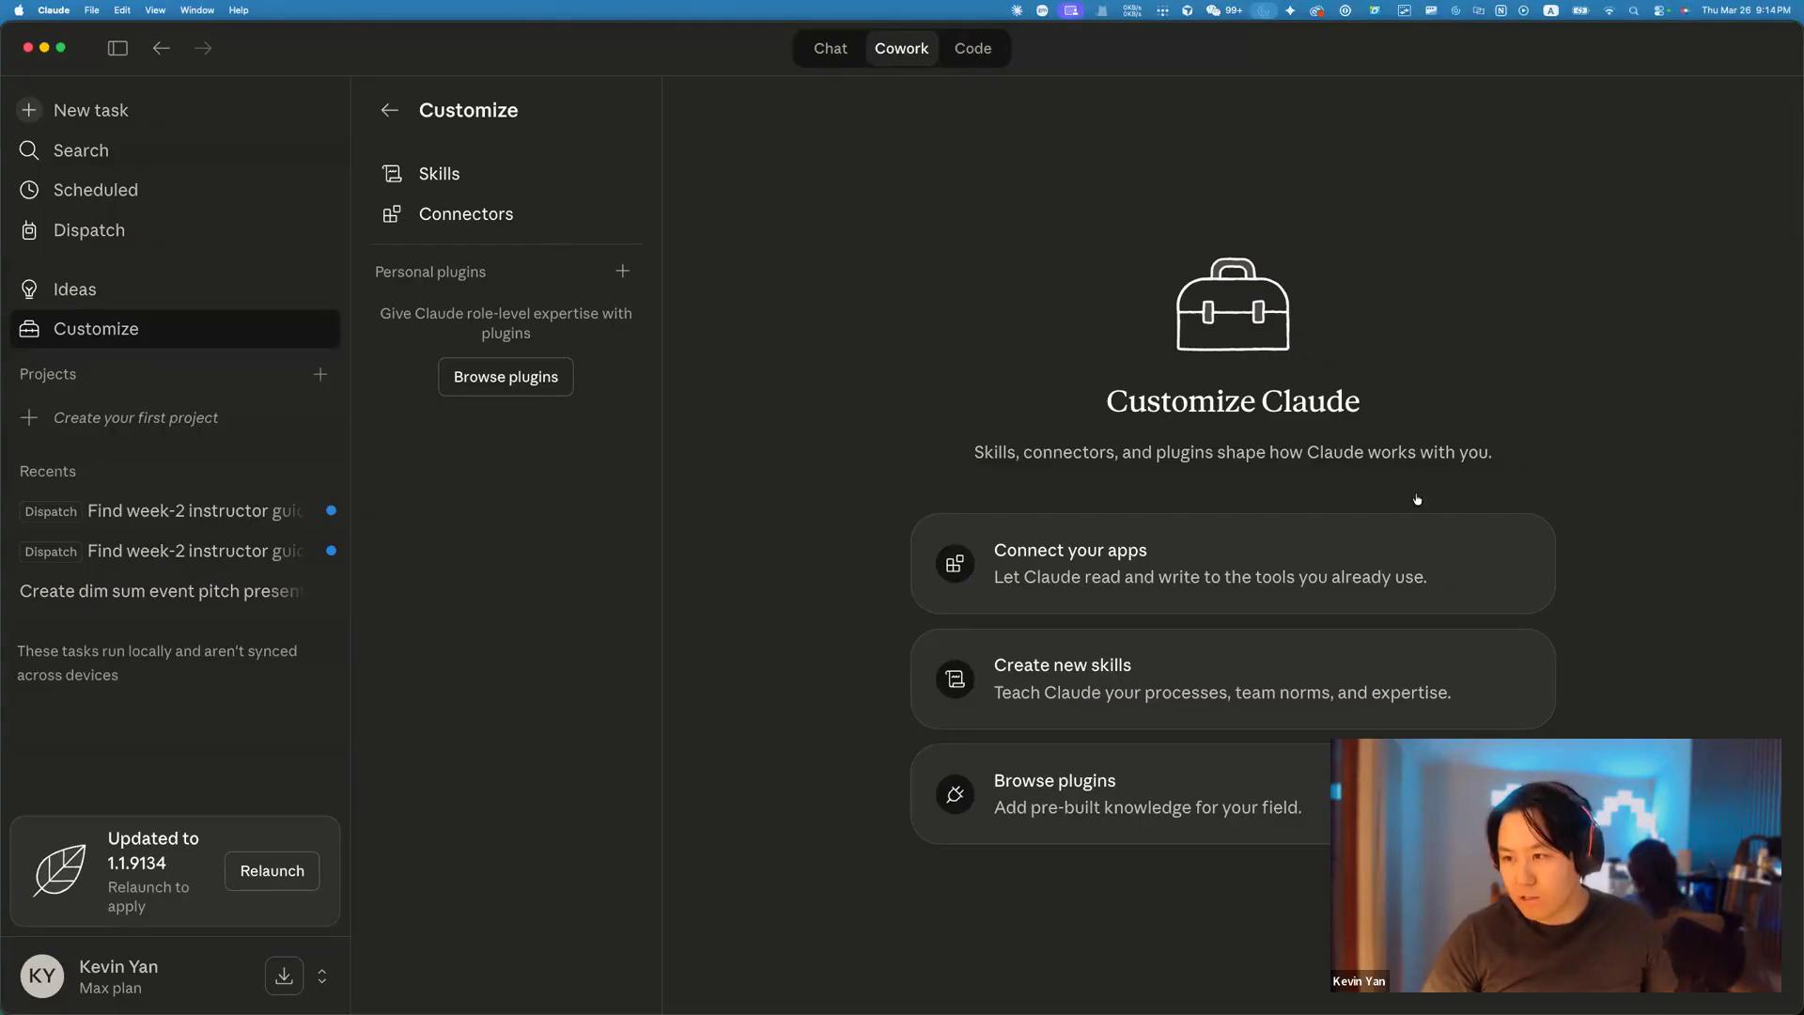
key("super+Tab")
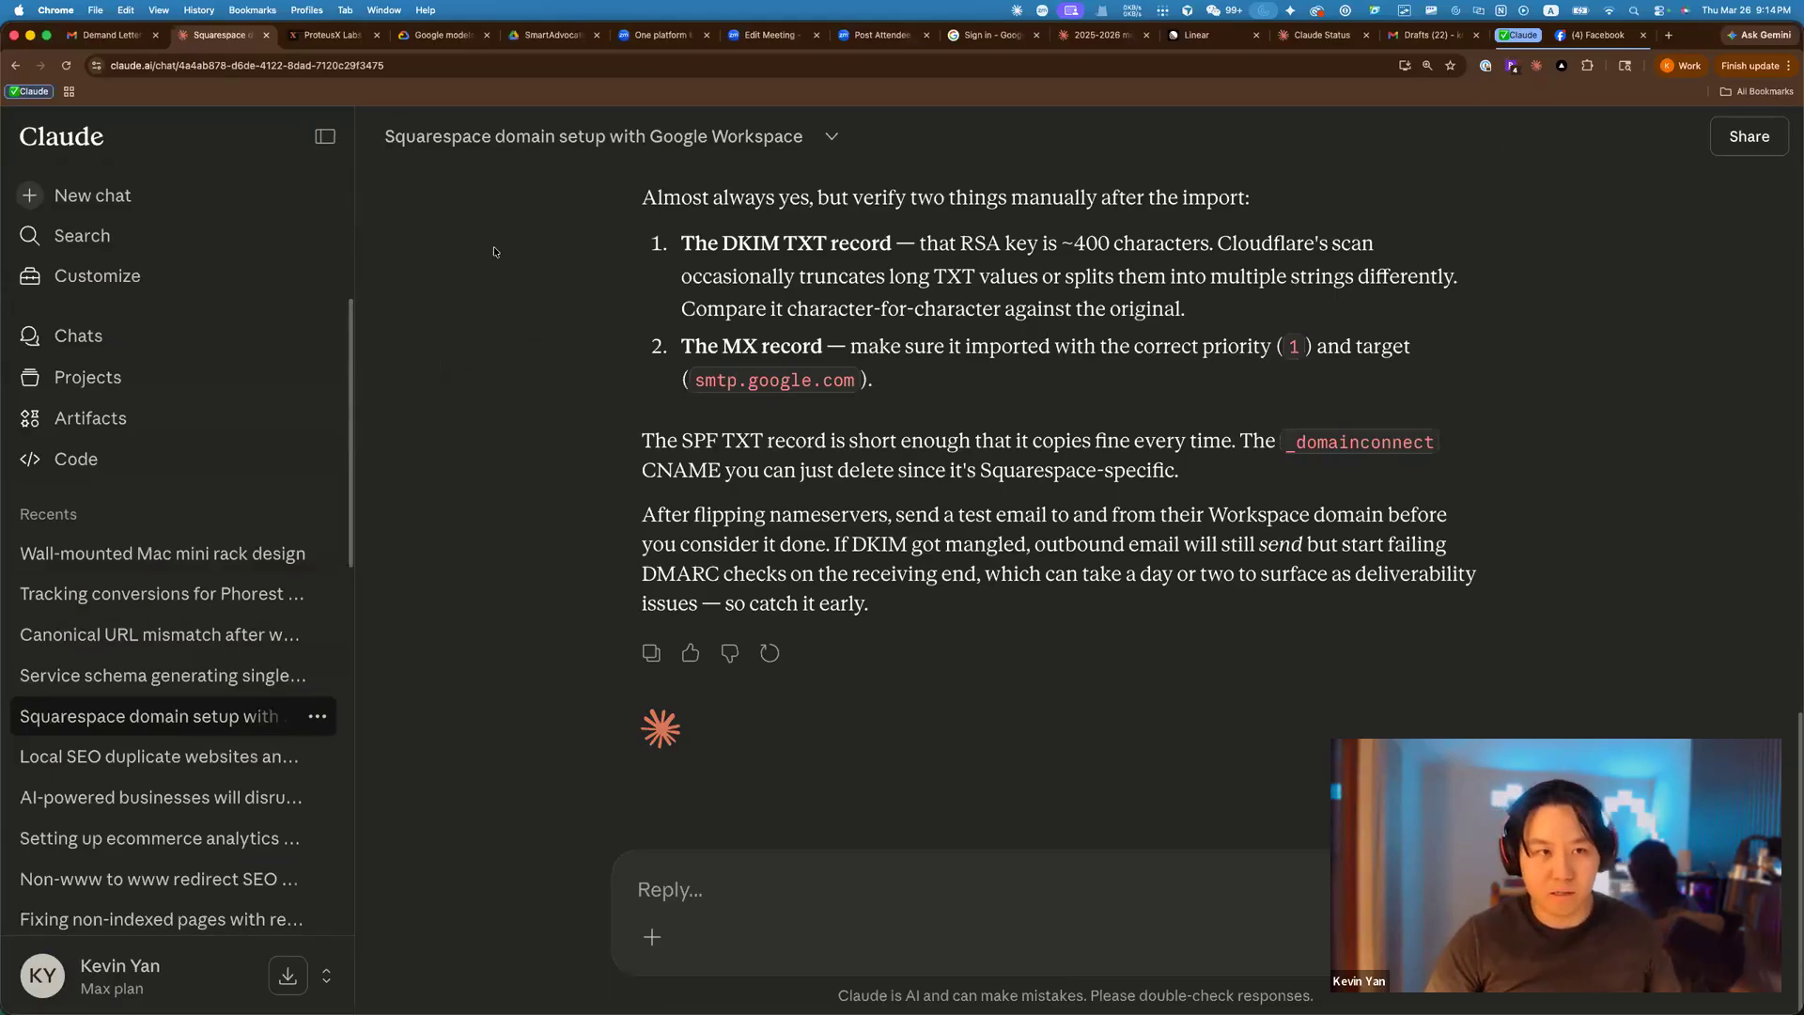
Load seo.proteusx.ai in a new tab, sign in with Google, and open Therapeutic Cuts' Structured Data.
key("super+t")
type("seo")
key("Return")
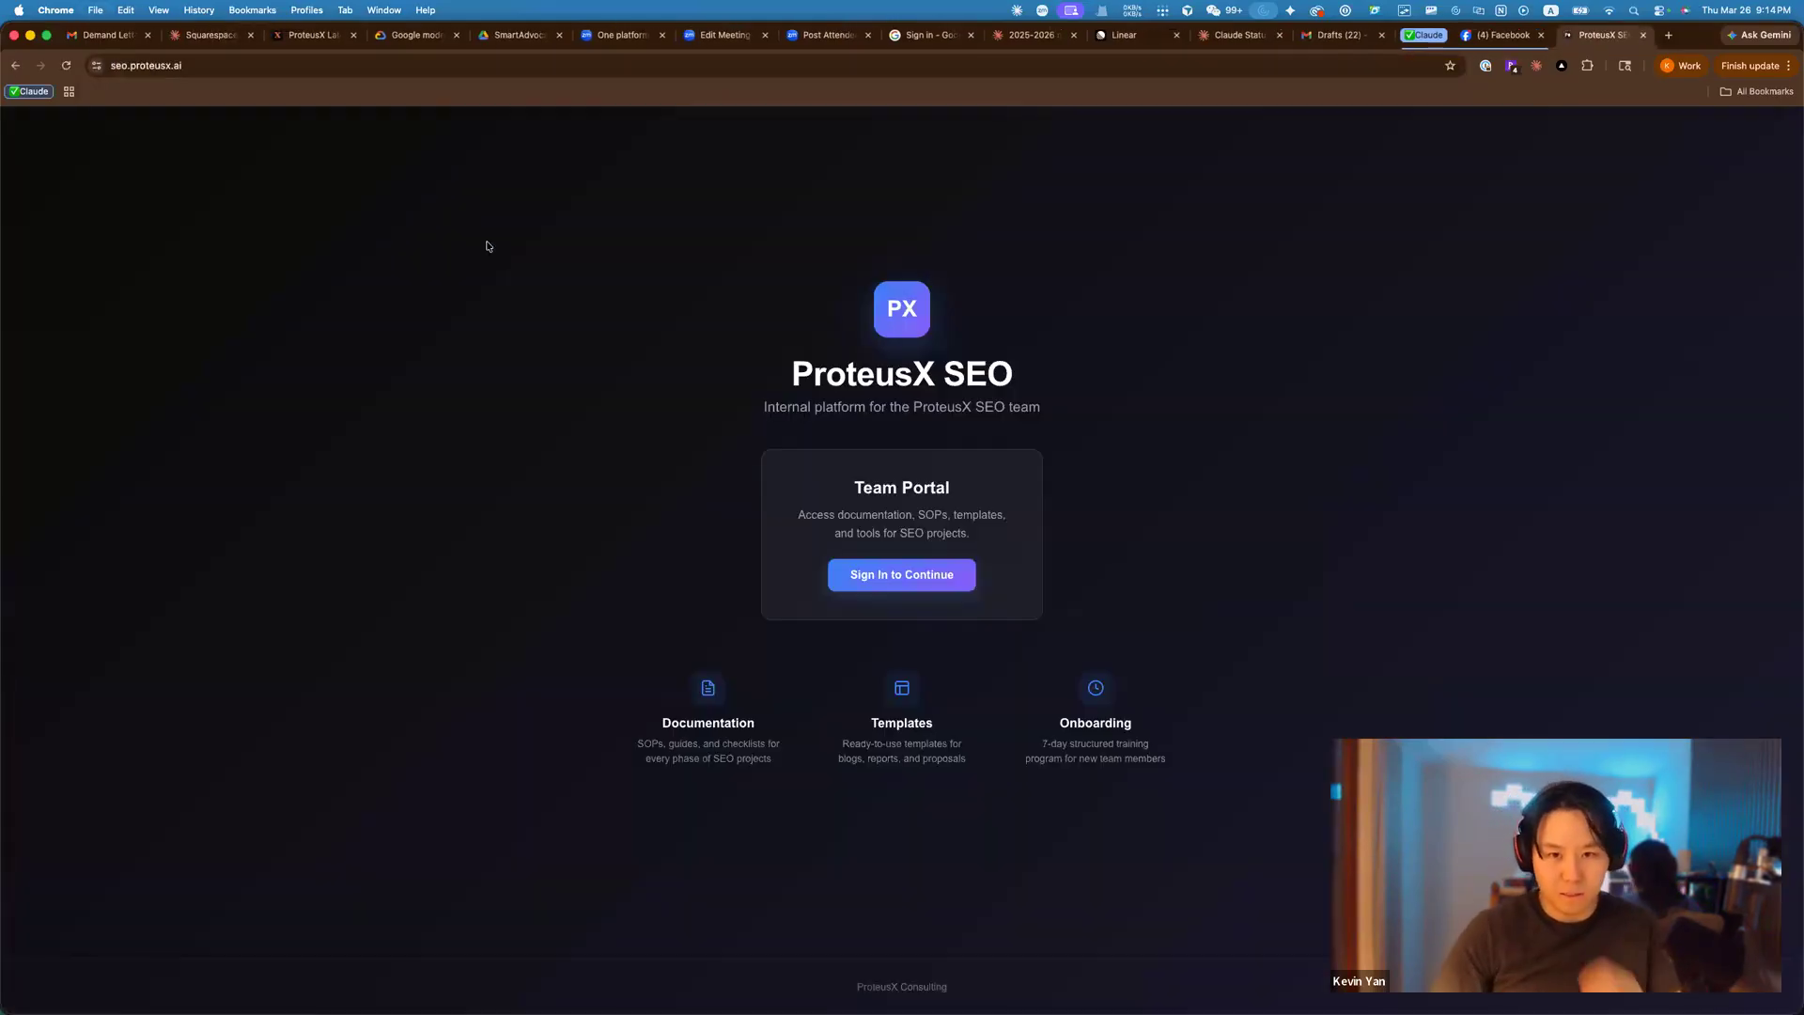
left_click(887, 577)
left_click(945, 564)
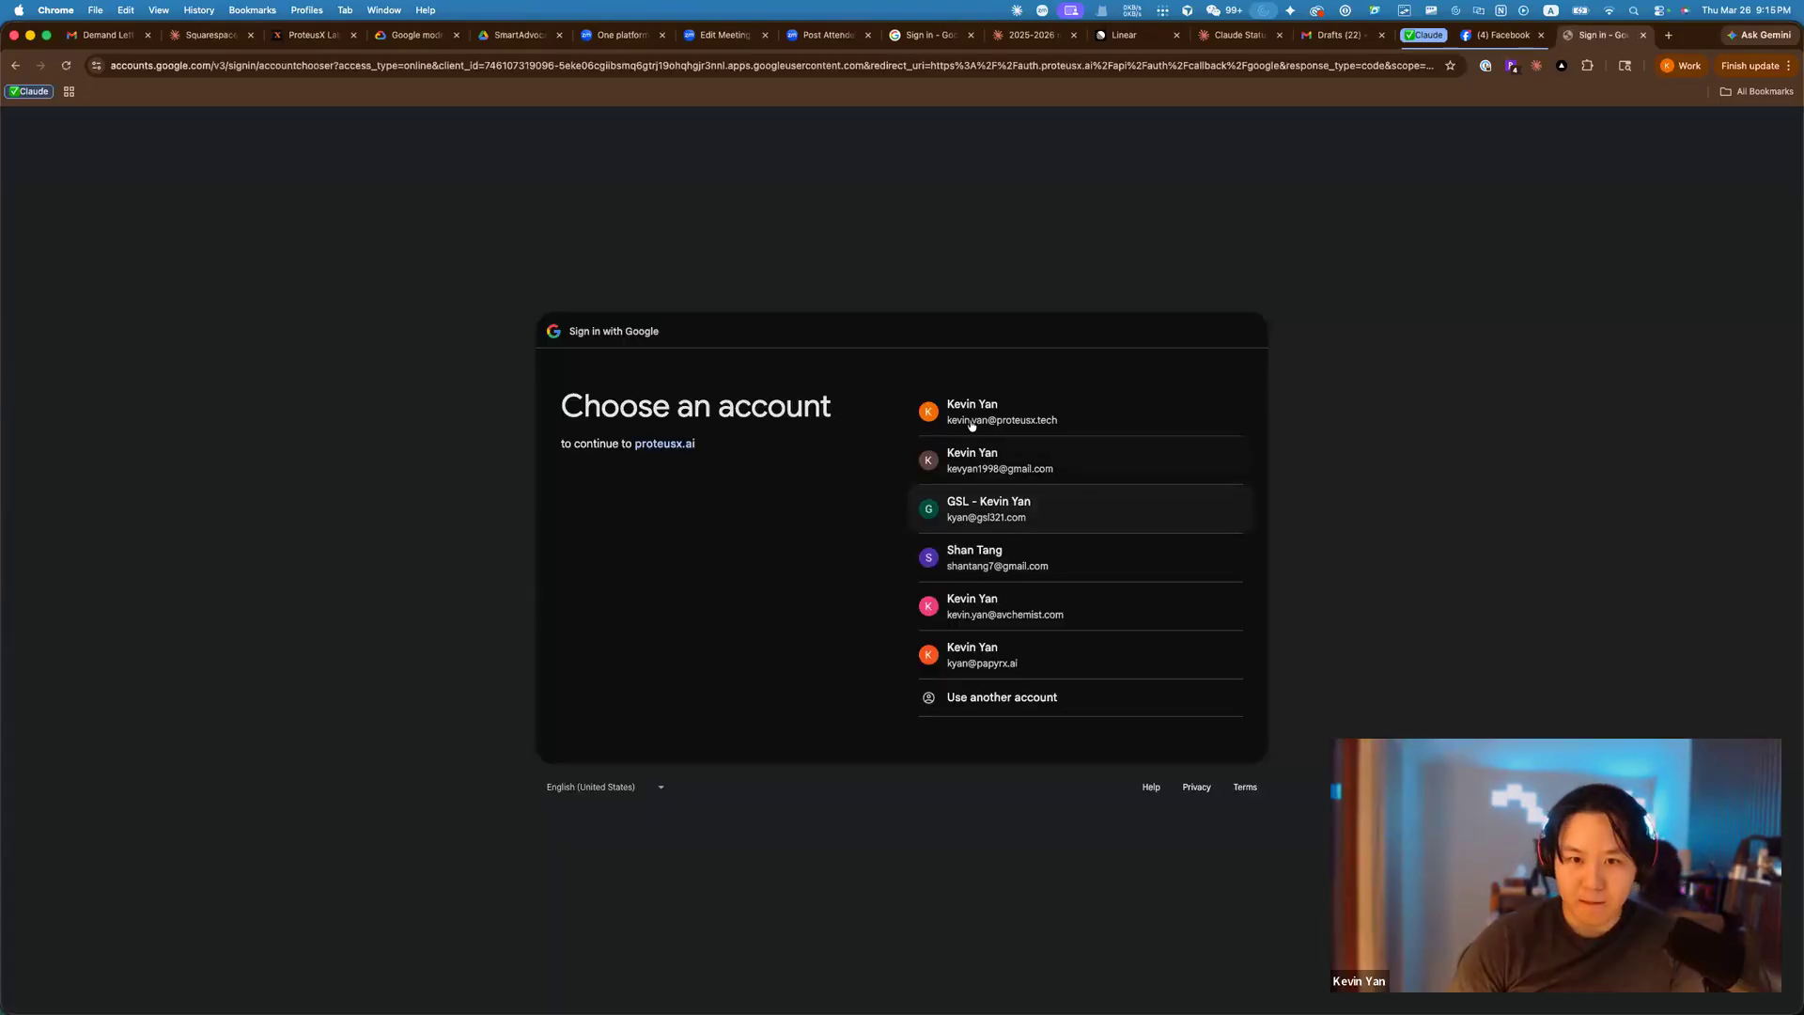
left_click(971, 421)
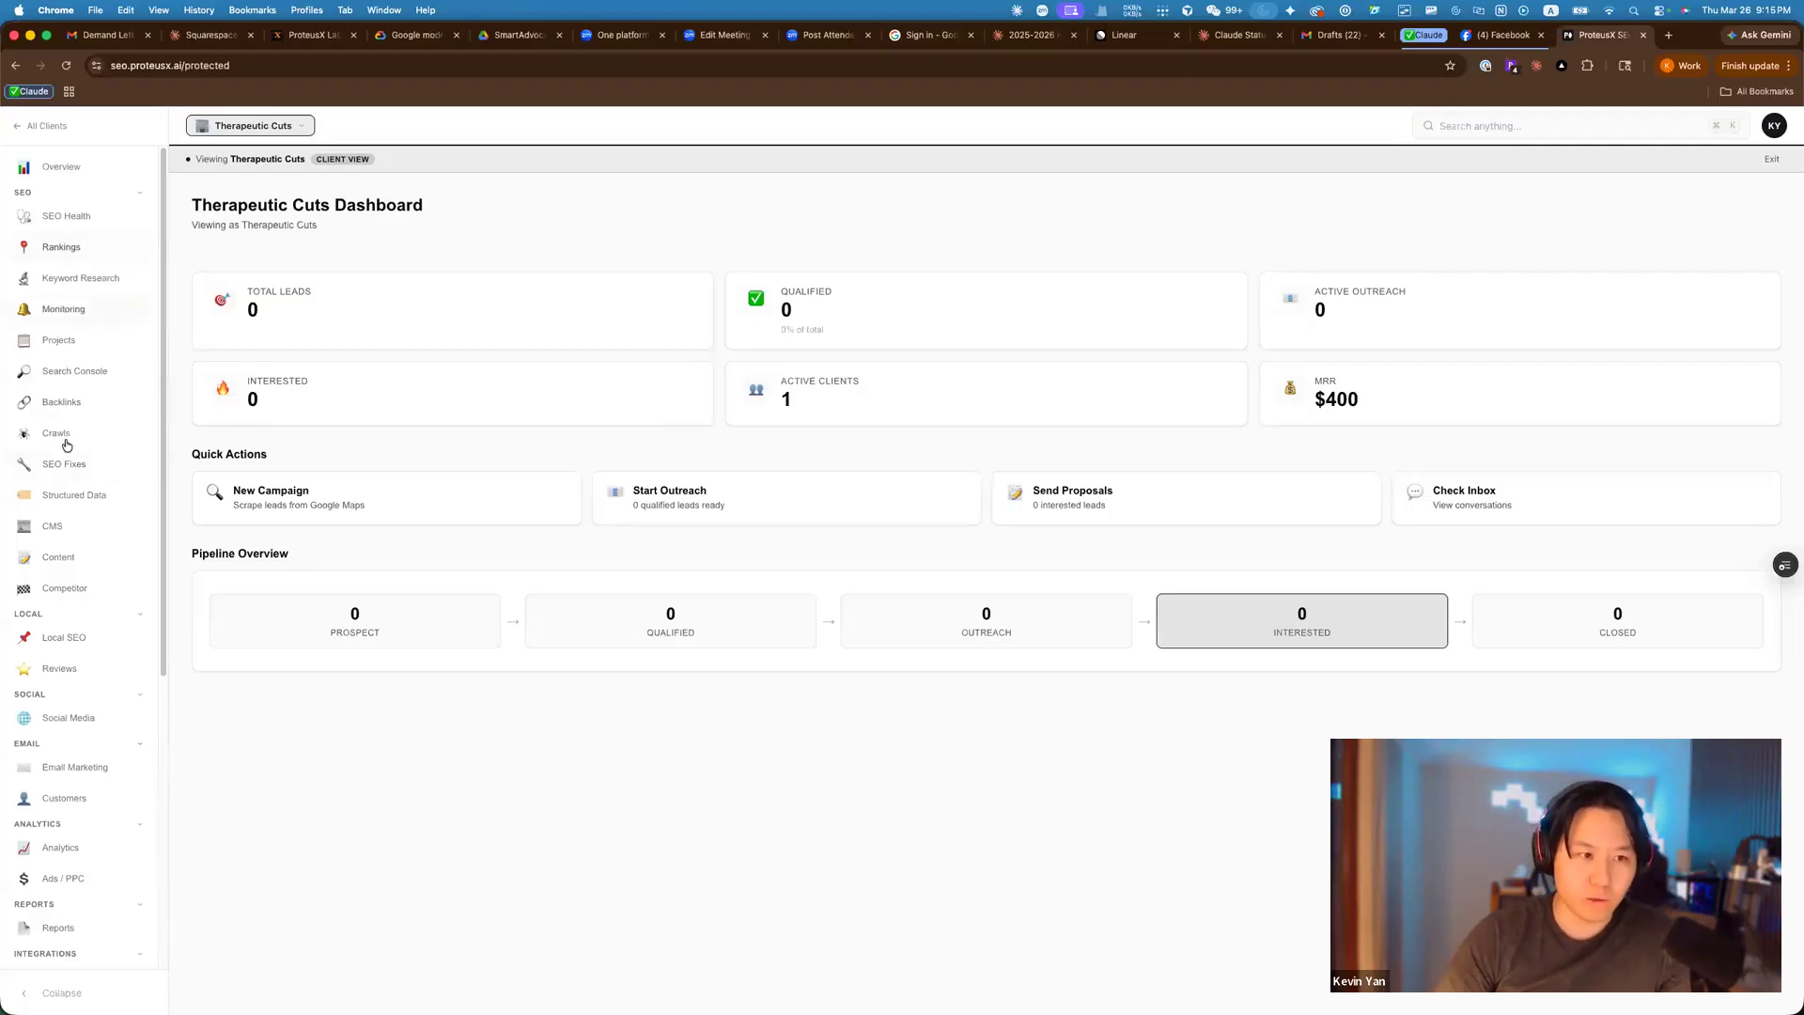
left_click(67, 496)
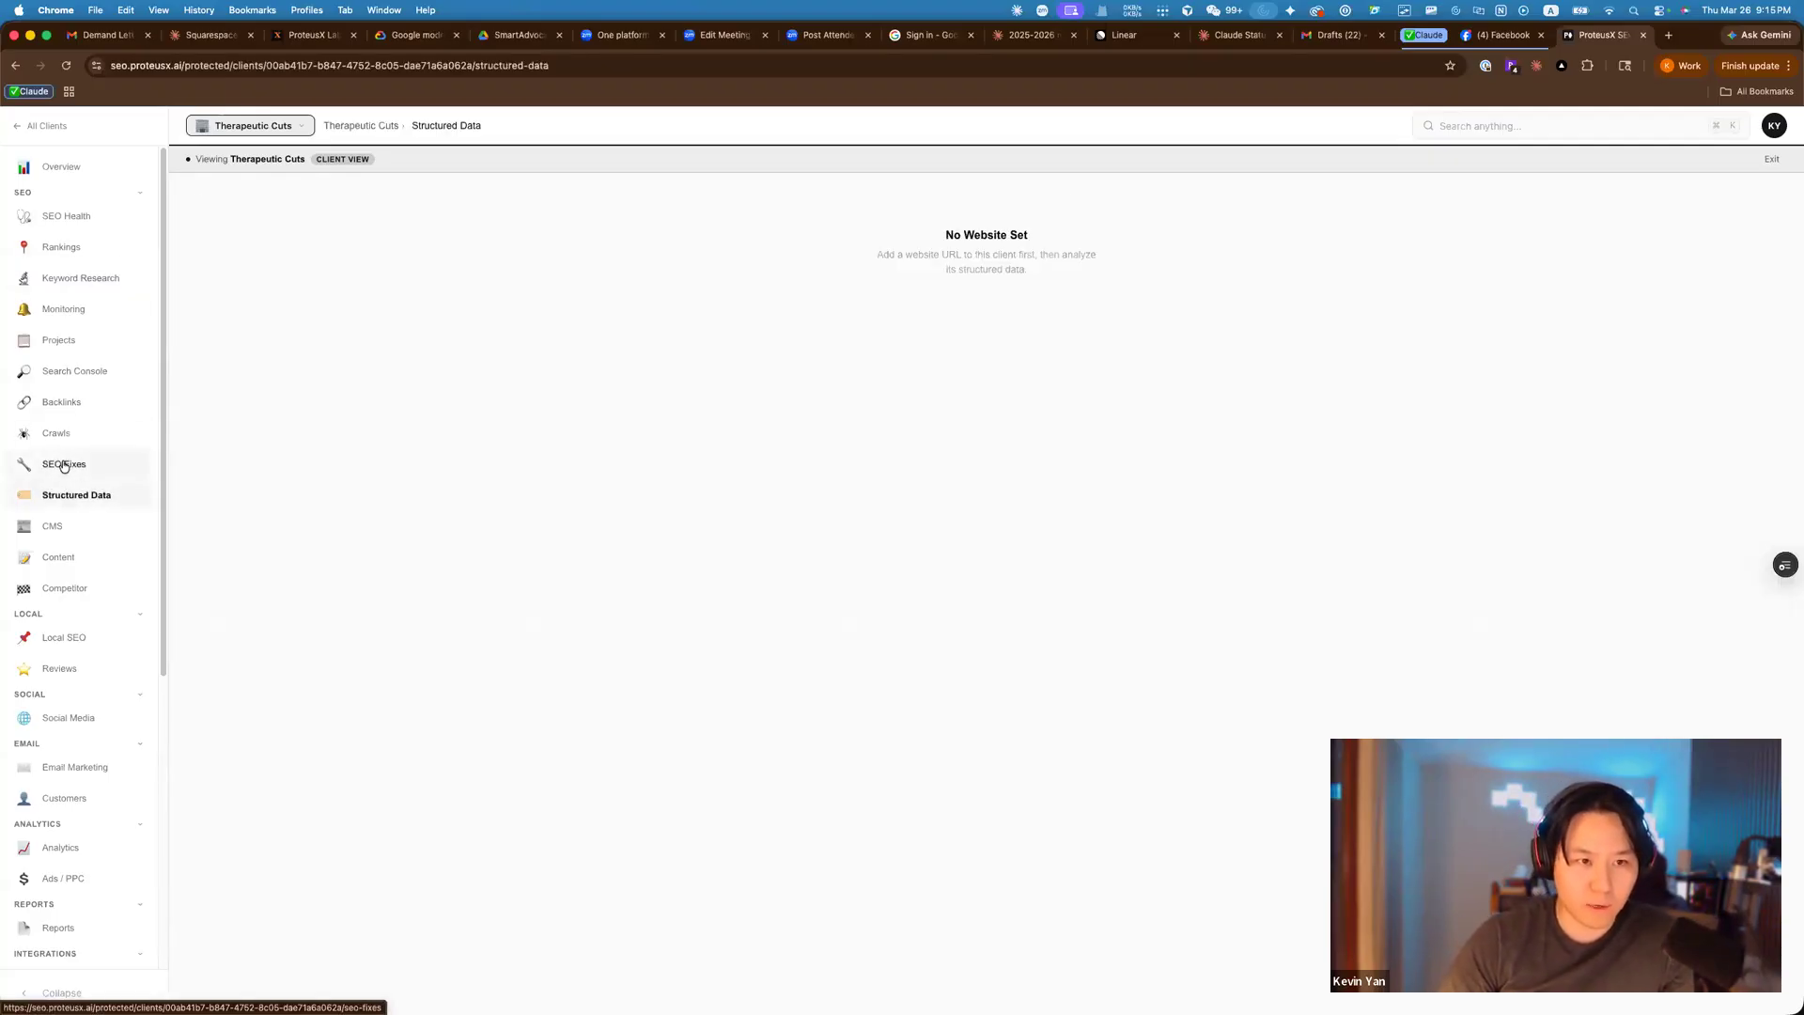
Review therapeuticcuts.com's schema analysis (score 75, 30 valid schemas), then bring Discord onscreen.
left_click(99, 463)
left_click(94, 494)
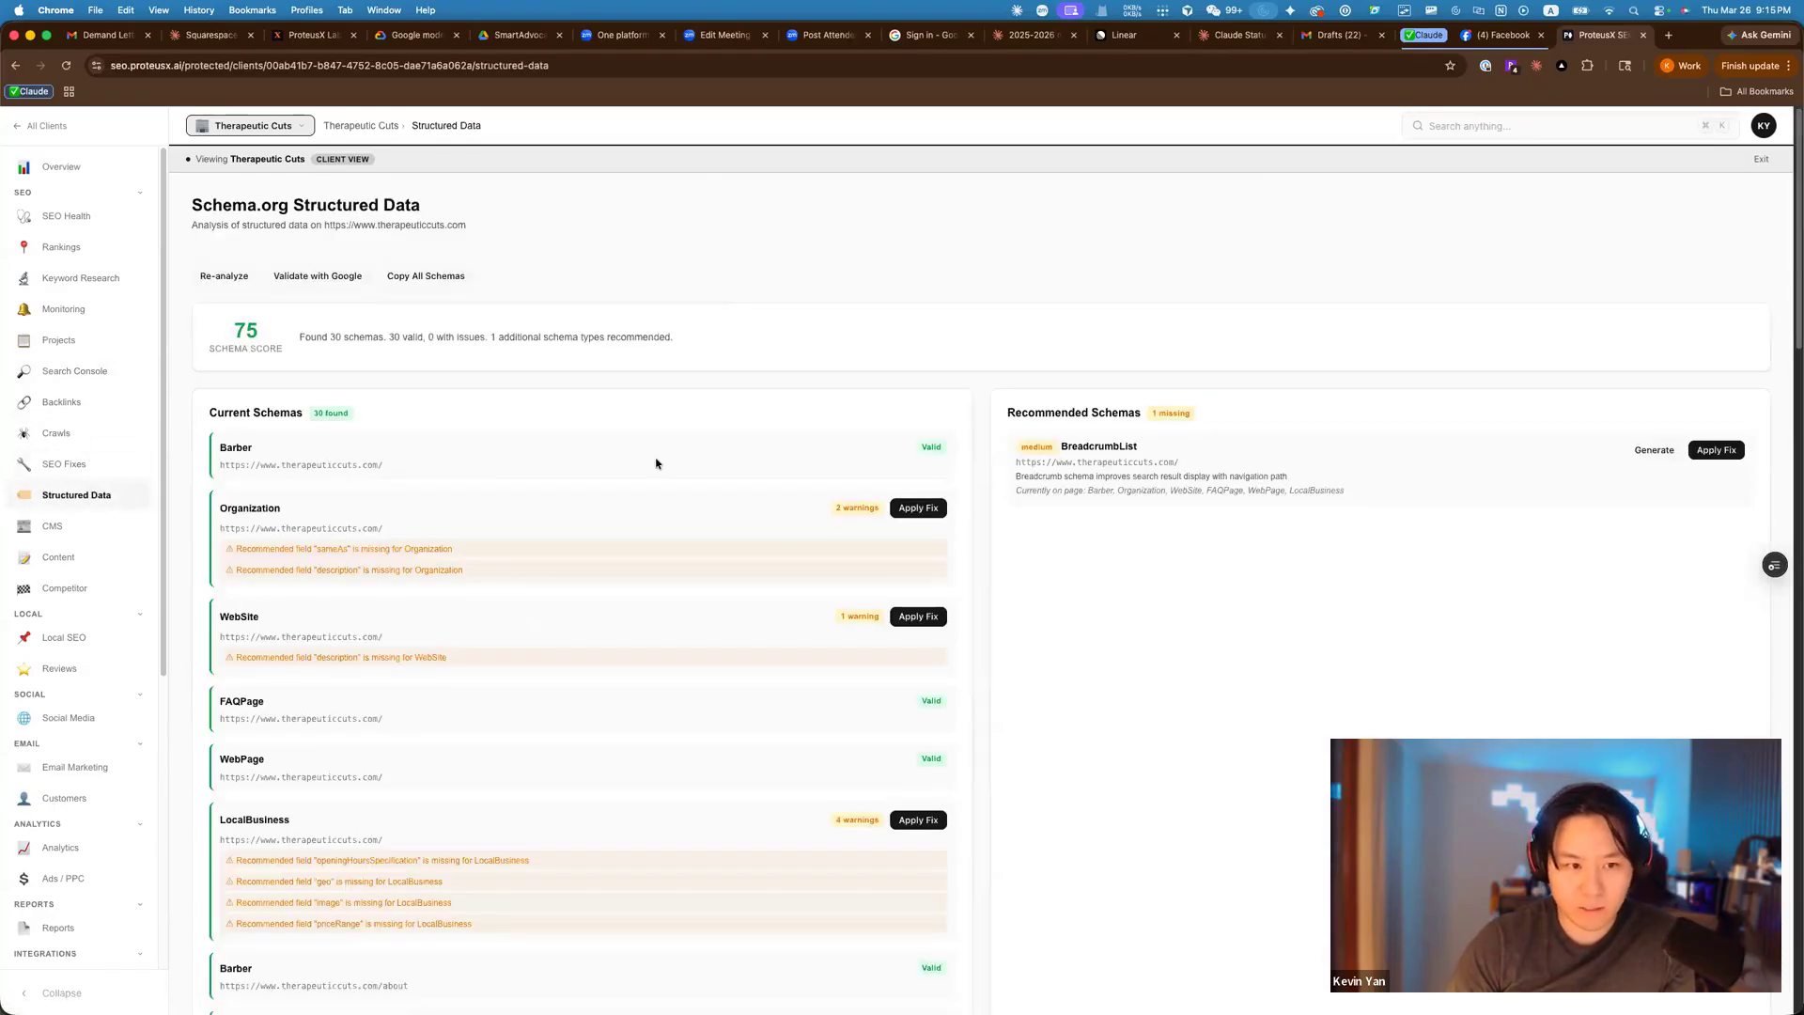
scroll(571, 356, "down", 3)
scroll(571, 356, "up", 3)
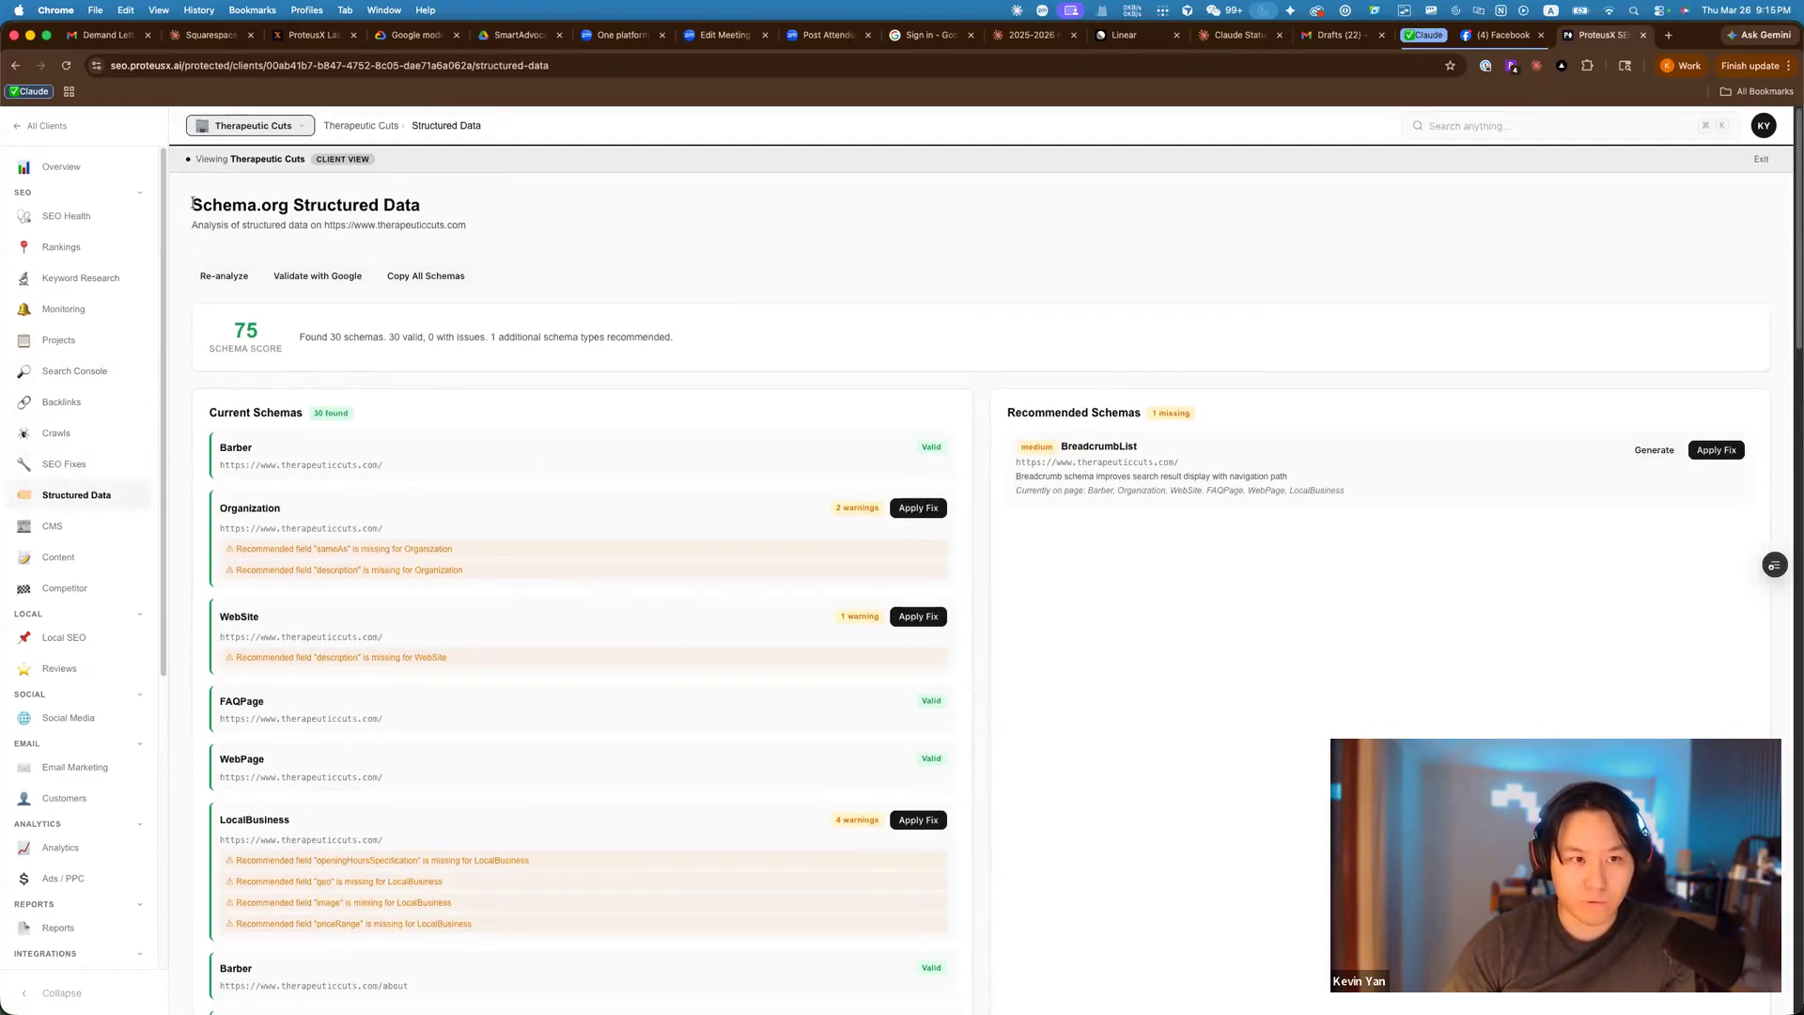
scroll(563, 451, "down", 4)
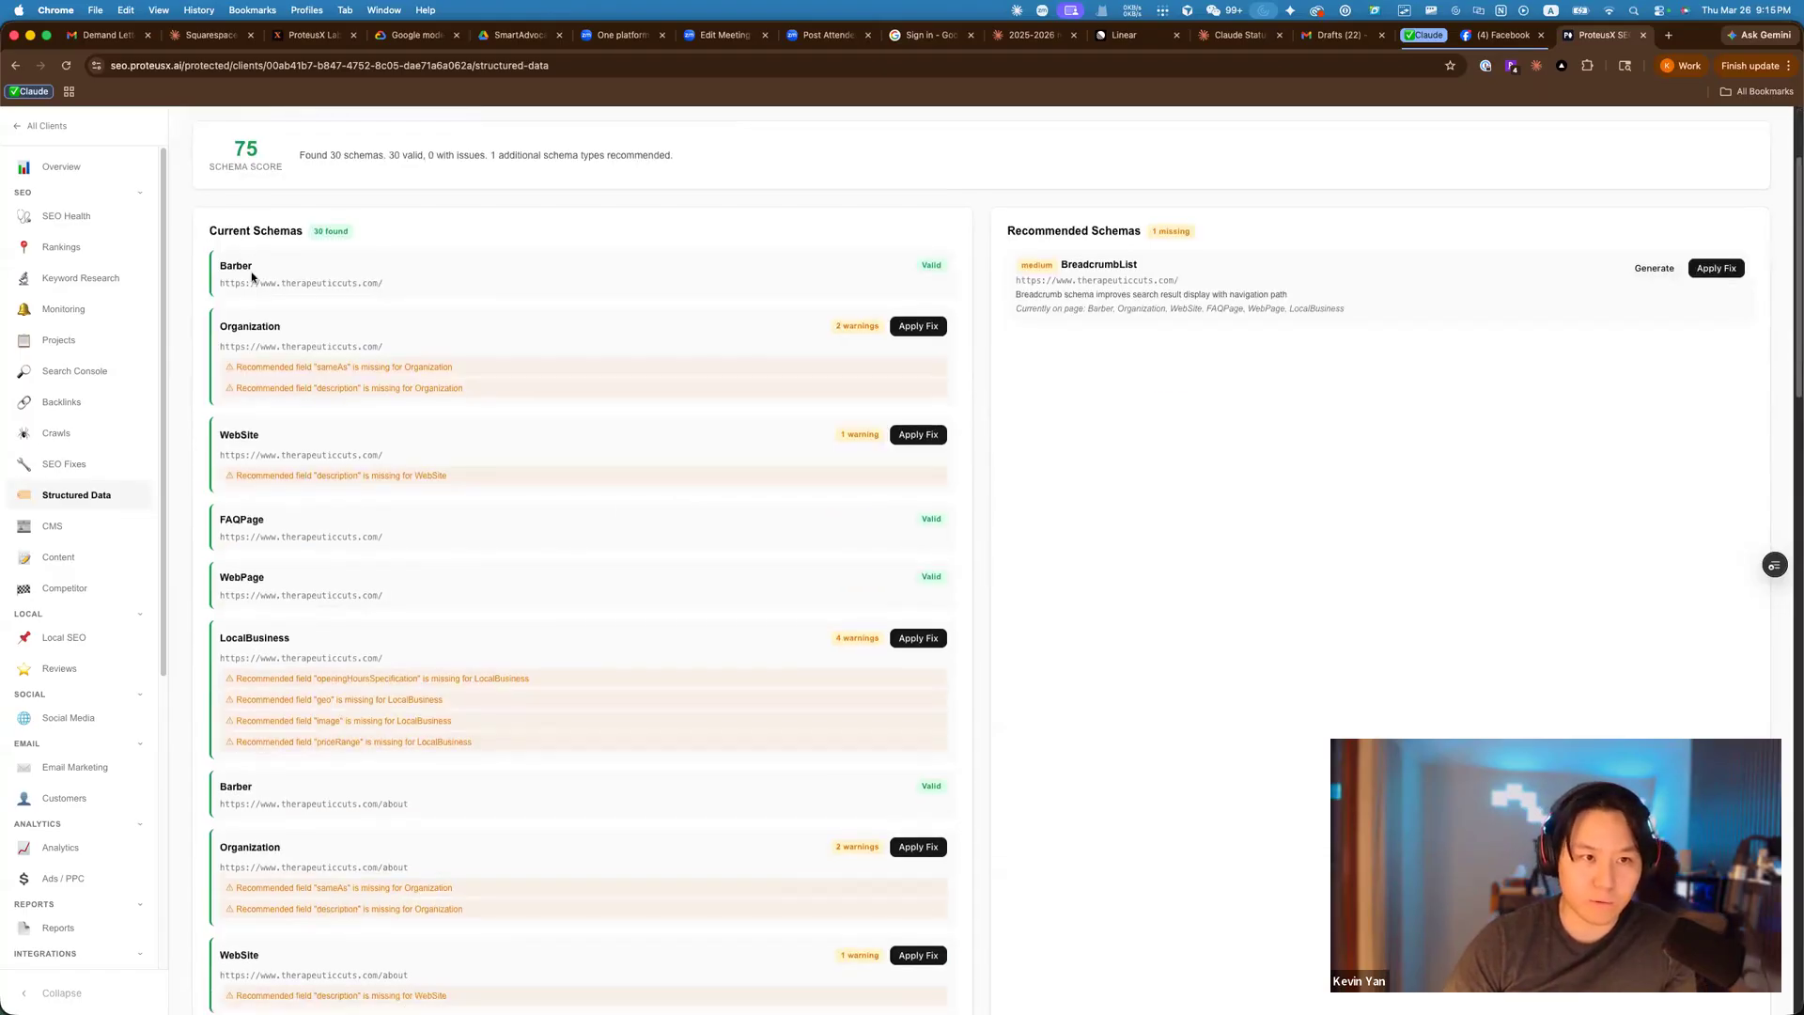
scroll(225, 376, "up", 3)
left_click_drag(209, 378, 313, 383)
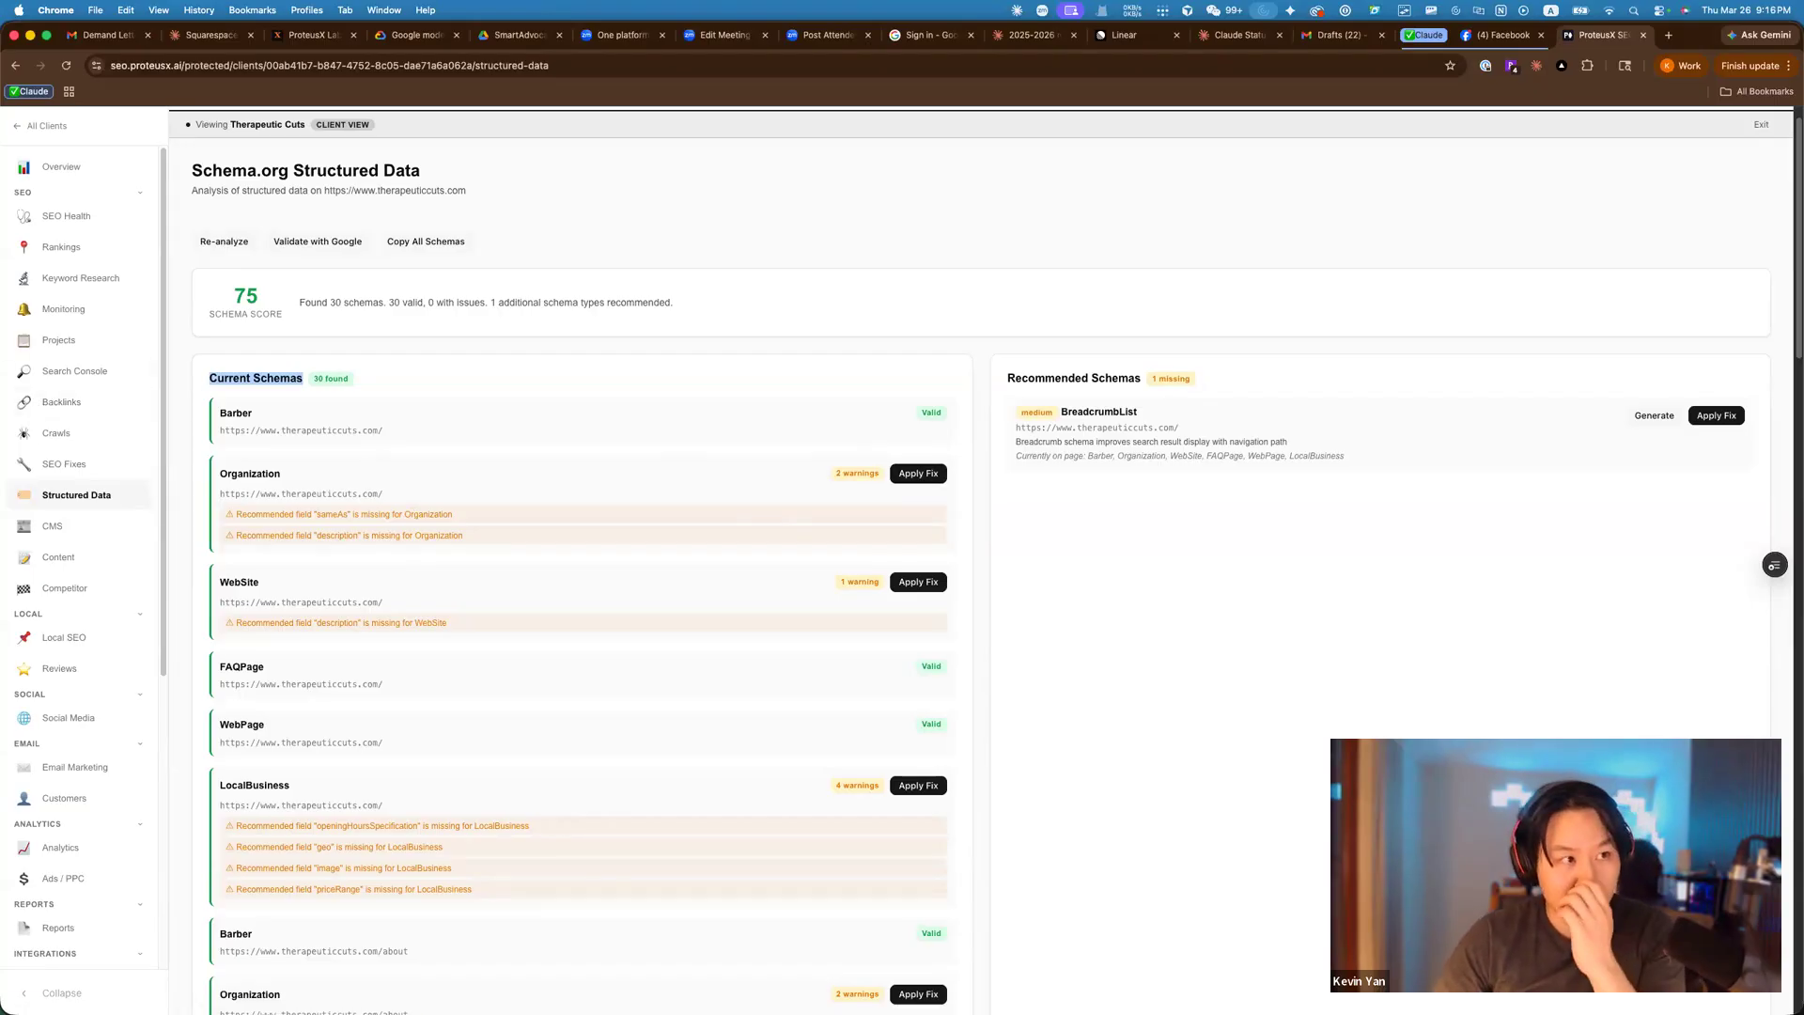
left_click_drag(719, 75, 965, 95)
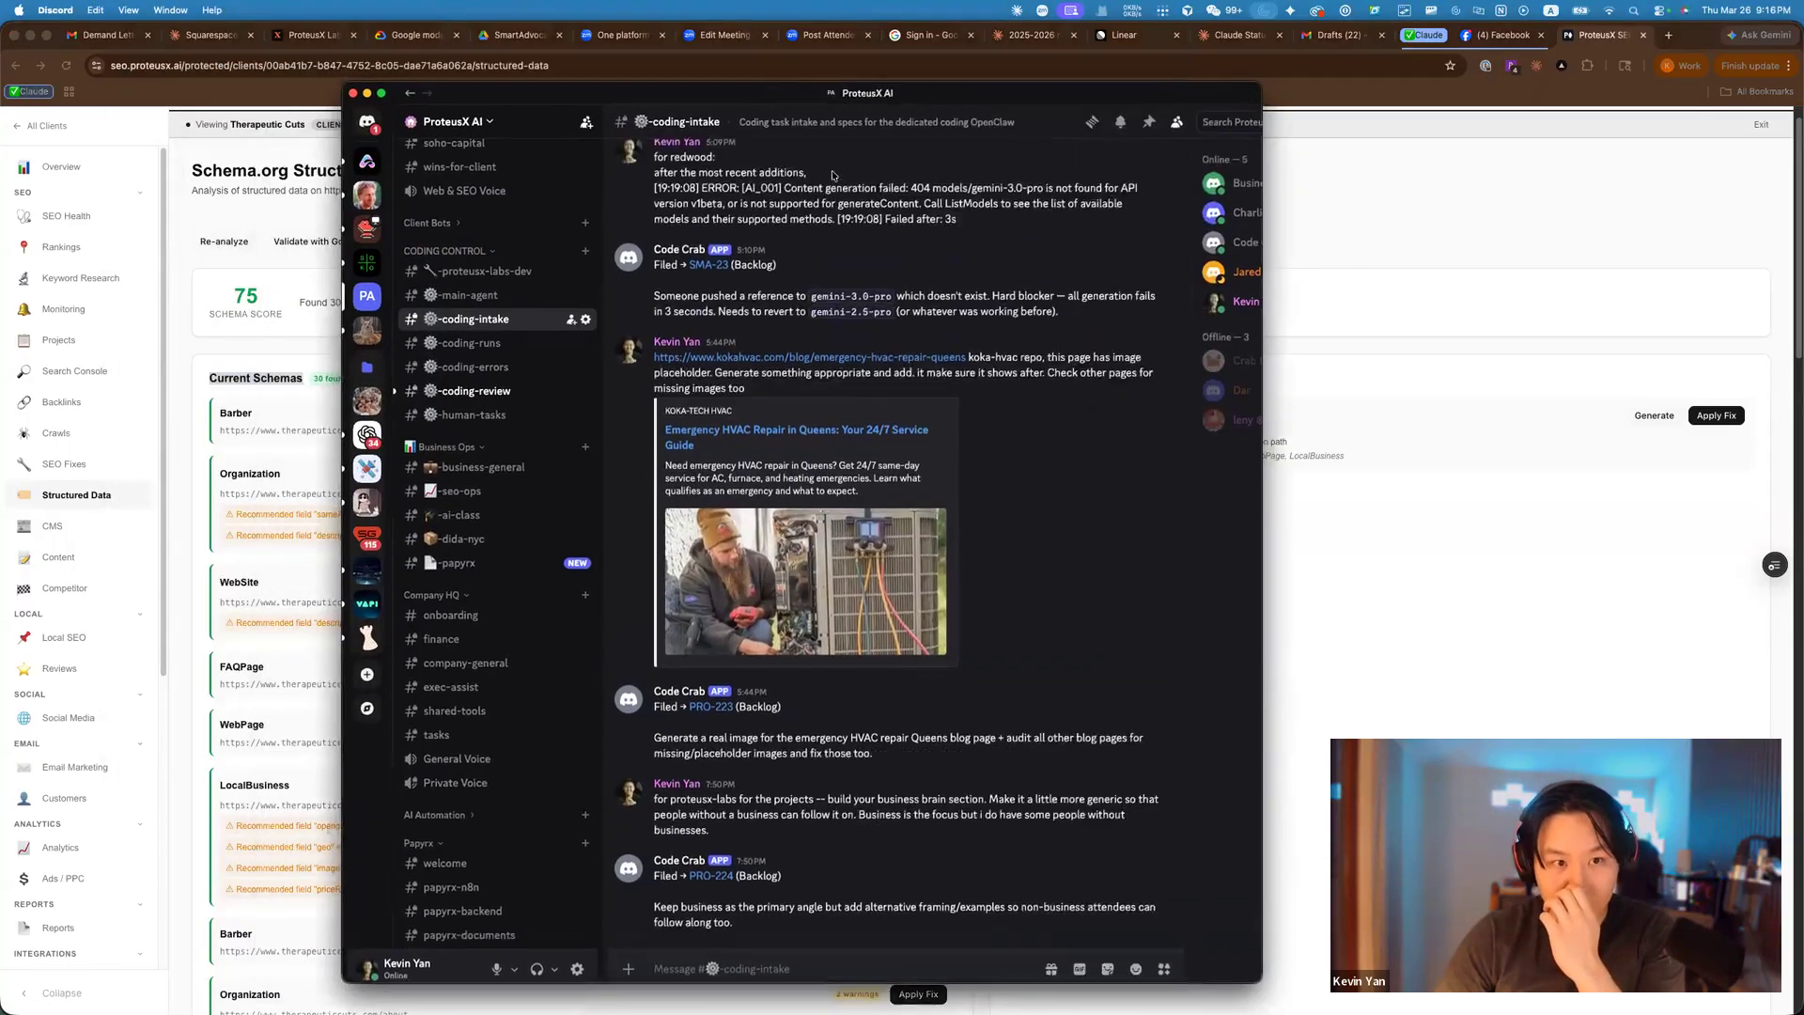
Maximize Discord, skim #coding-runs and #coding-review, then open the on-hold PRO-224 pull request.
key("ctrl+alt+Return")
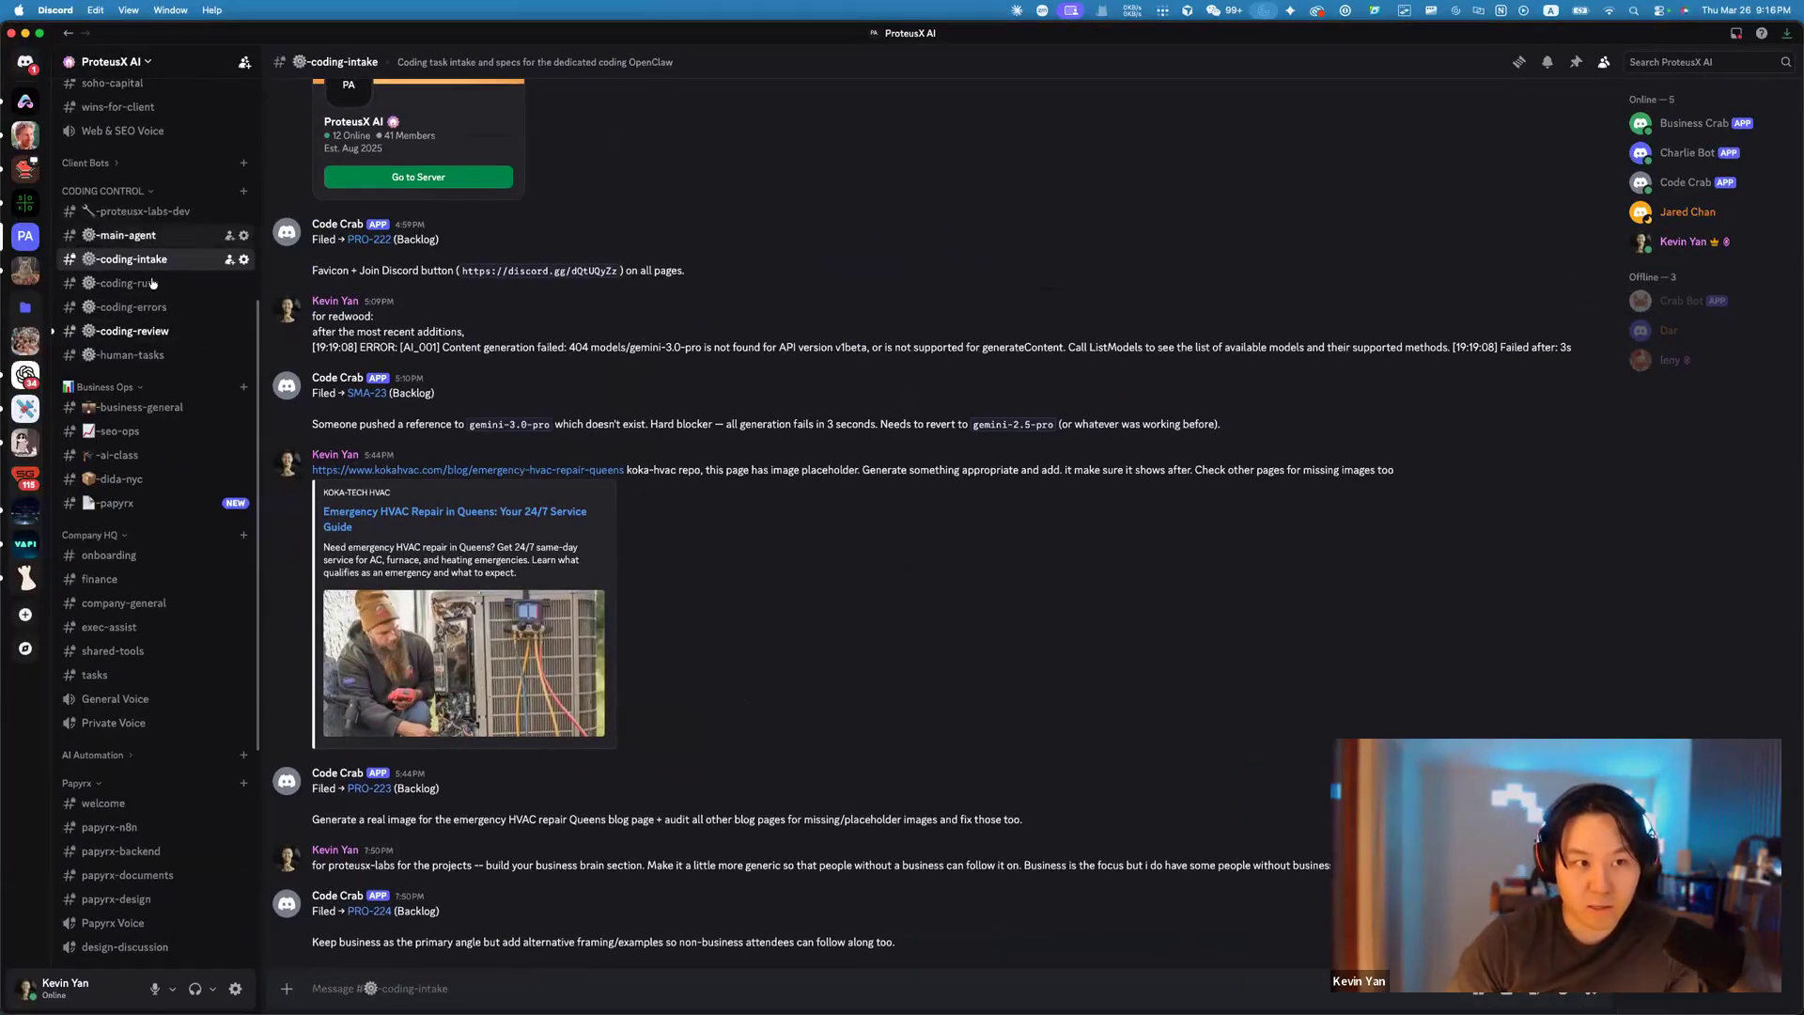
left_click(150, 284)
scroll(705, 458, "up", 3)
scroll(705, 458, "up", 2)
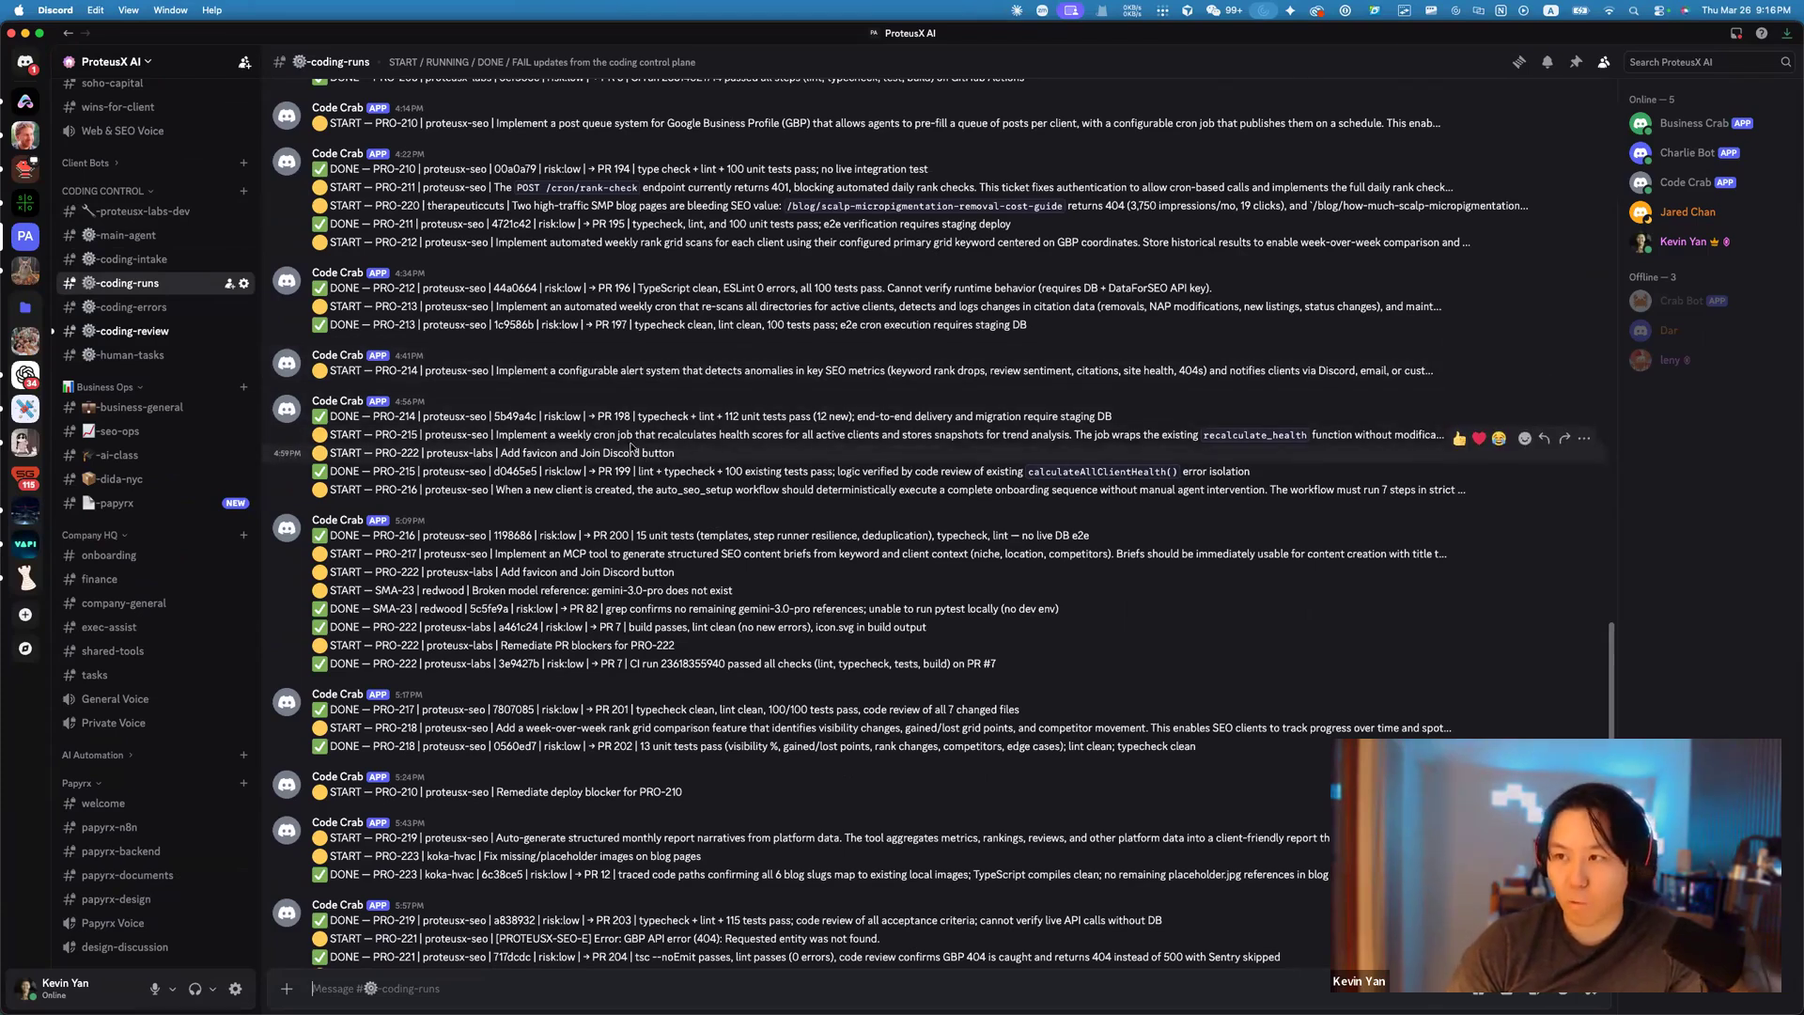
scroll(523, 534, "down", 1)
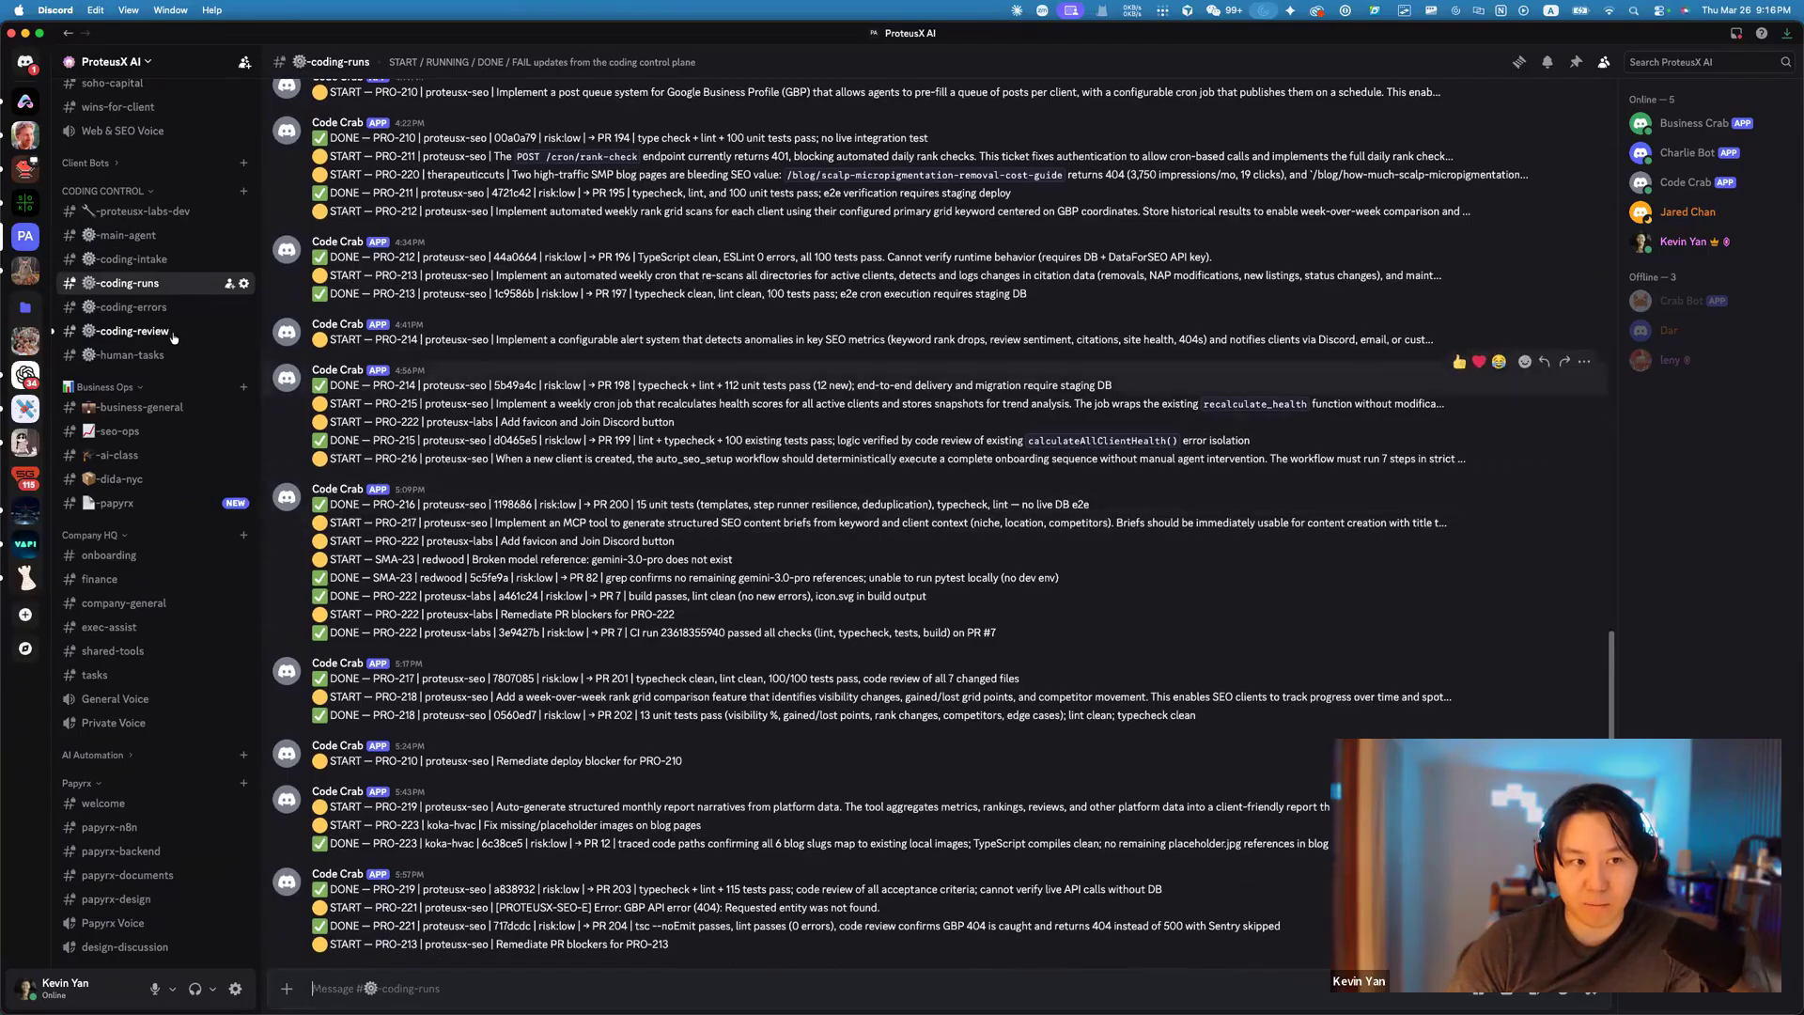
left_click(133, 331)
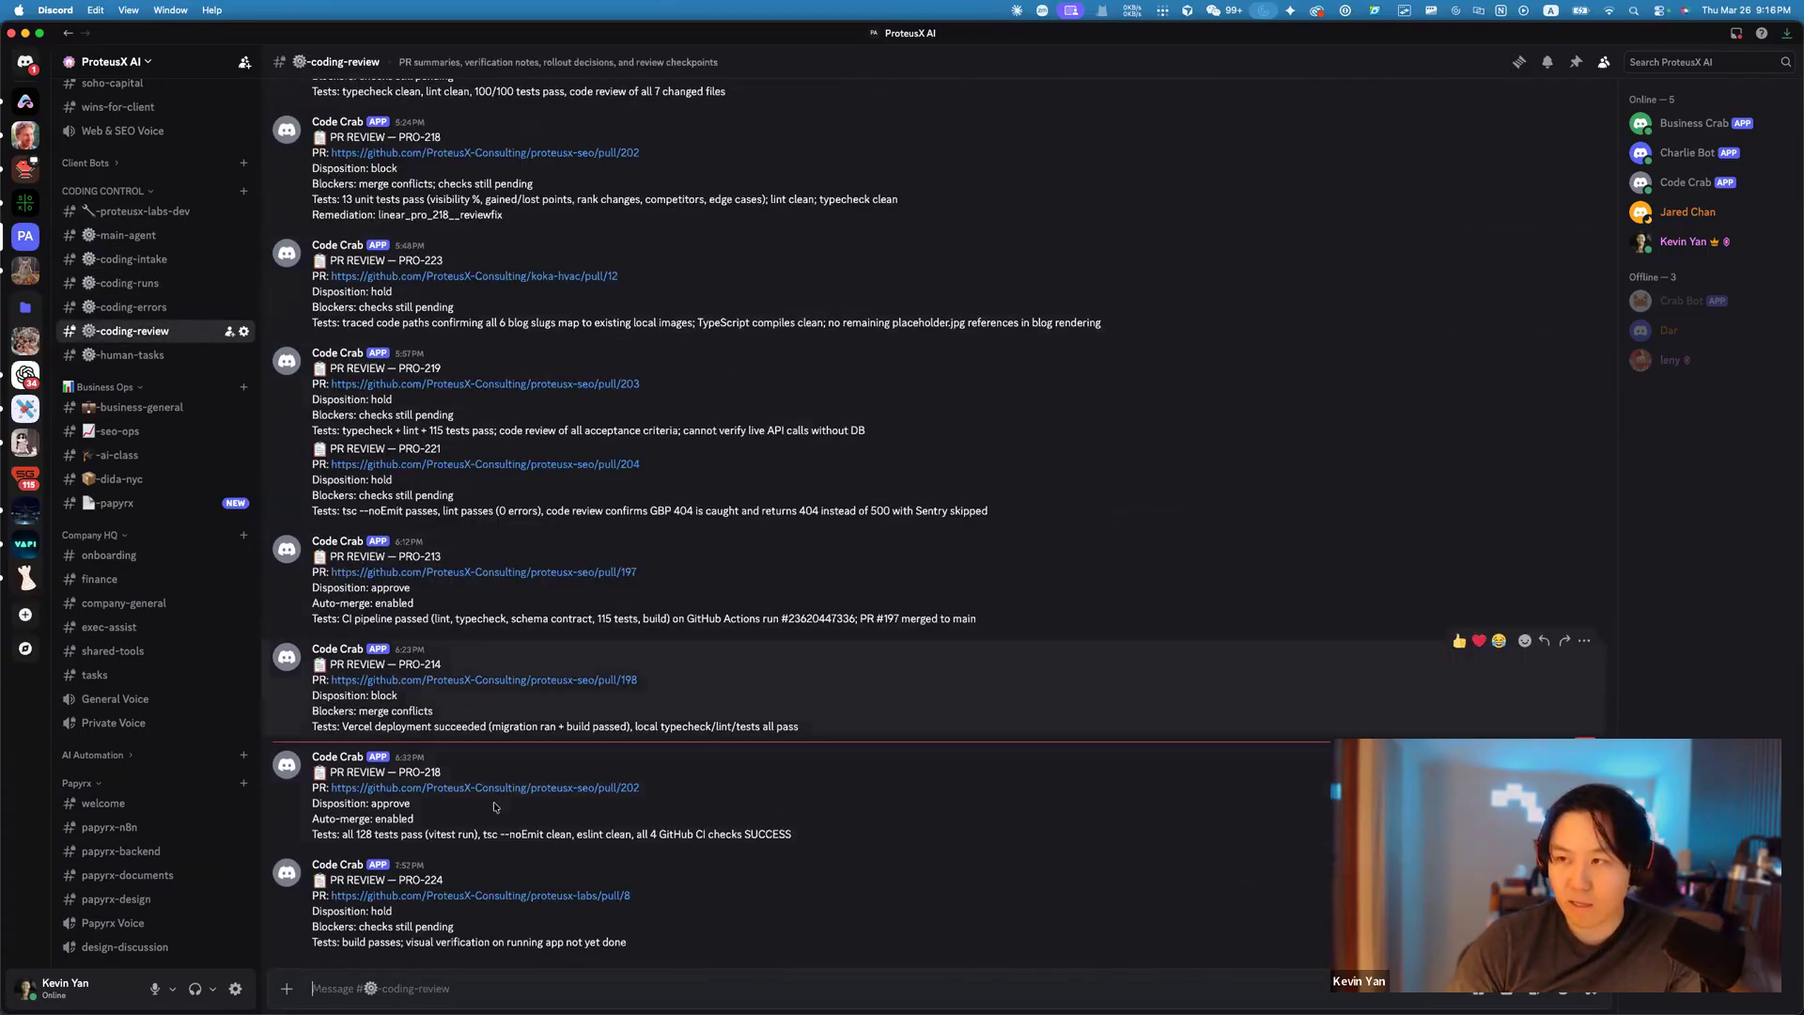
left_click(484, 895)
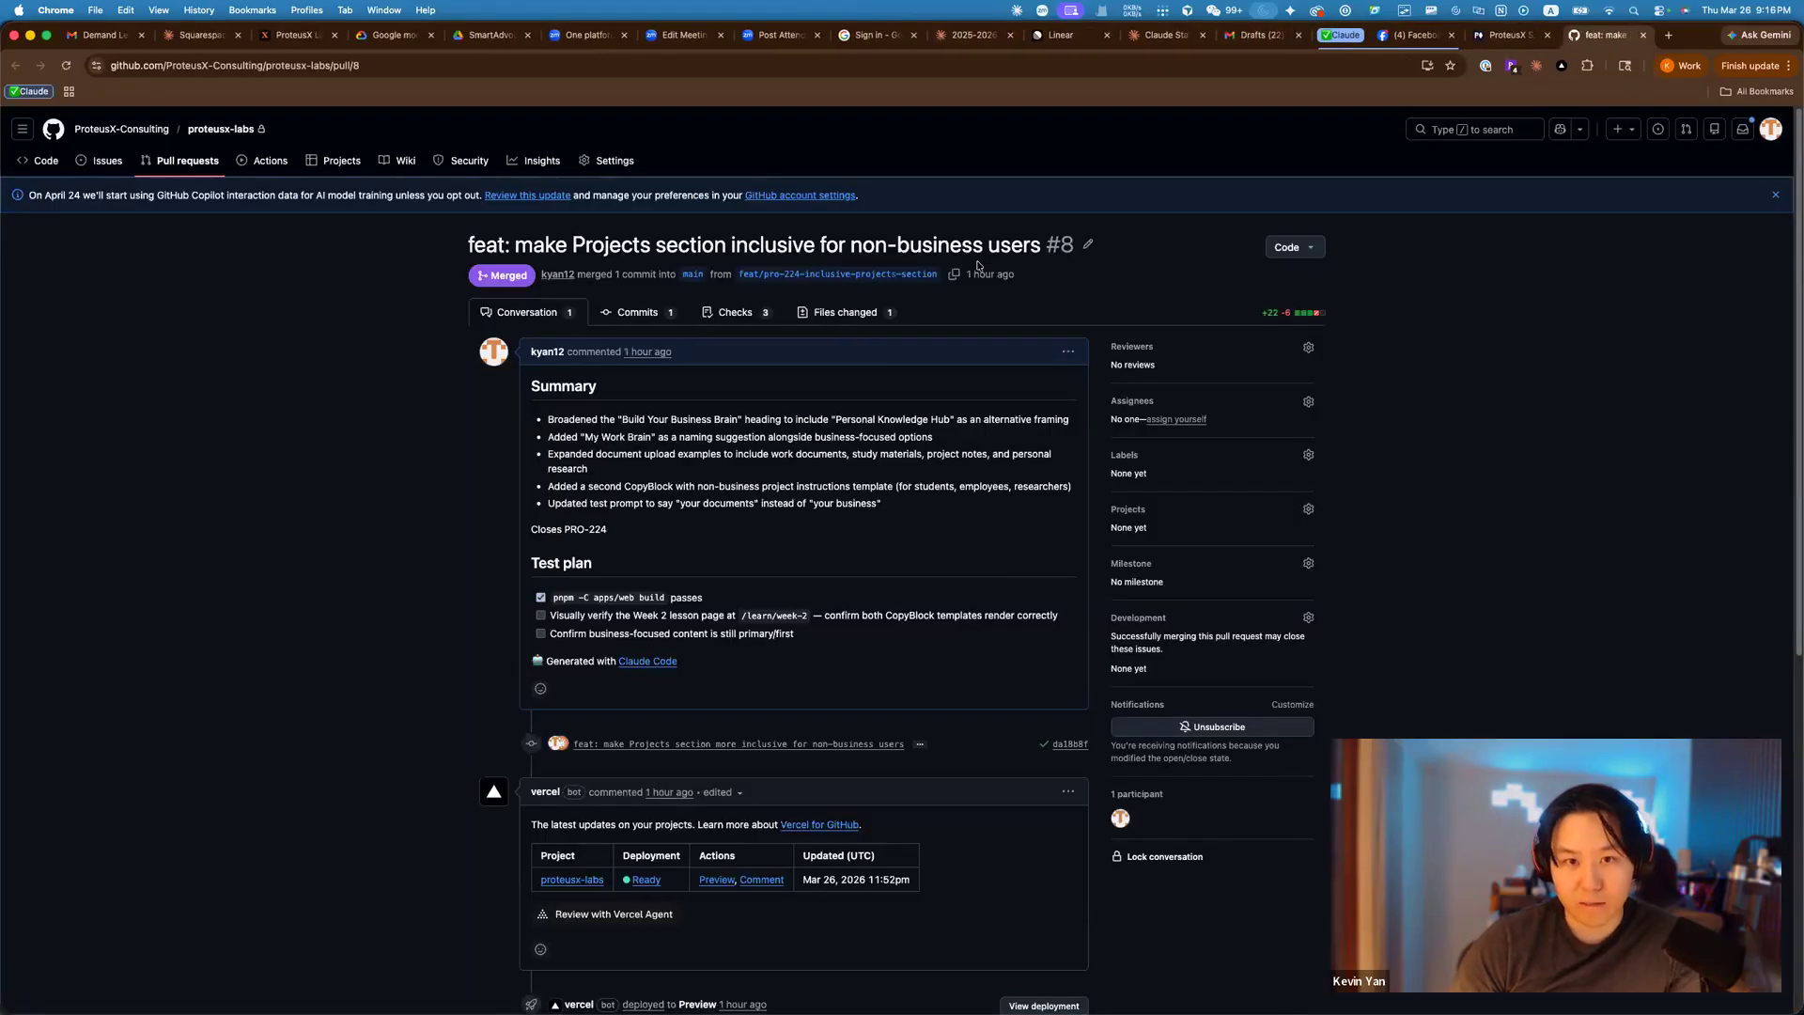
Scroll PR #8 down to its merge and successful deployment, then return to Discord.
scroll(1088, 471, "down", 5)
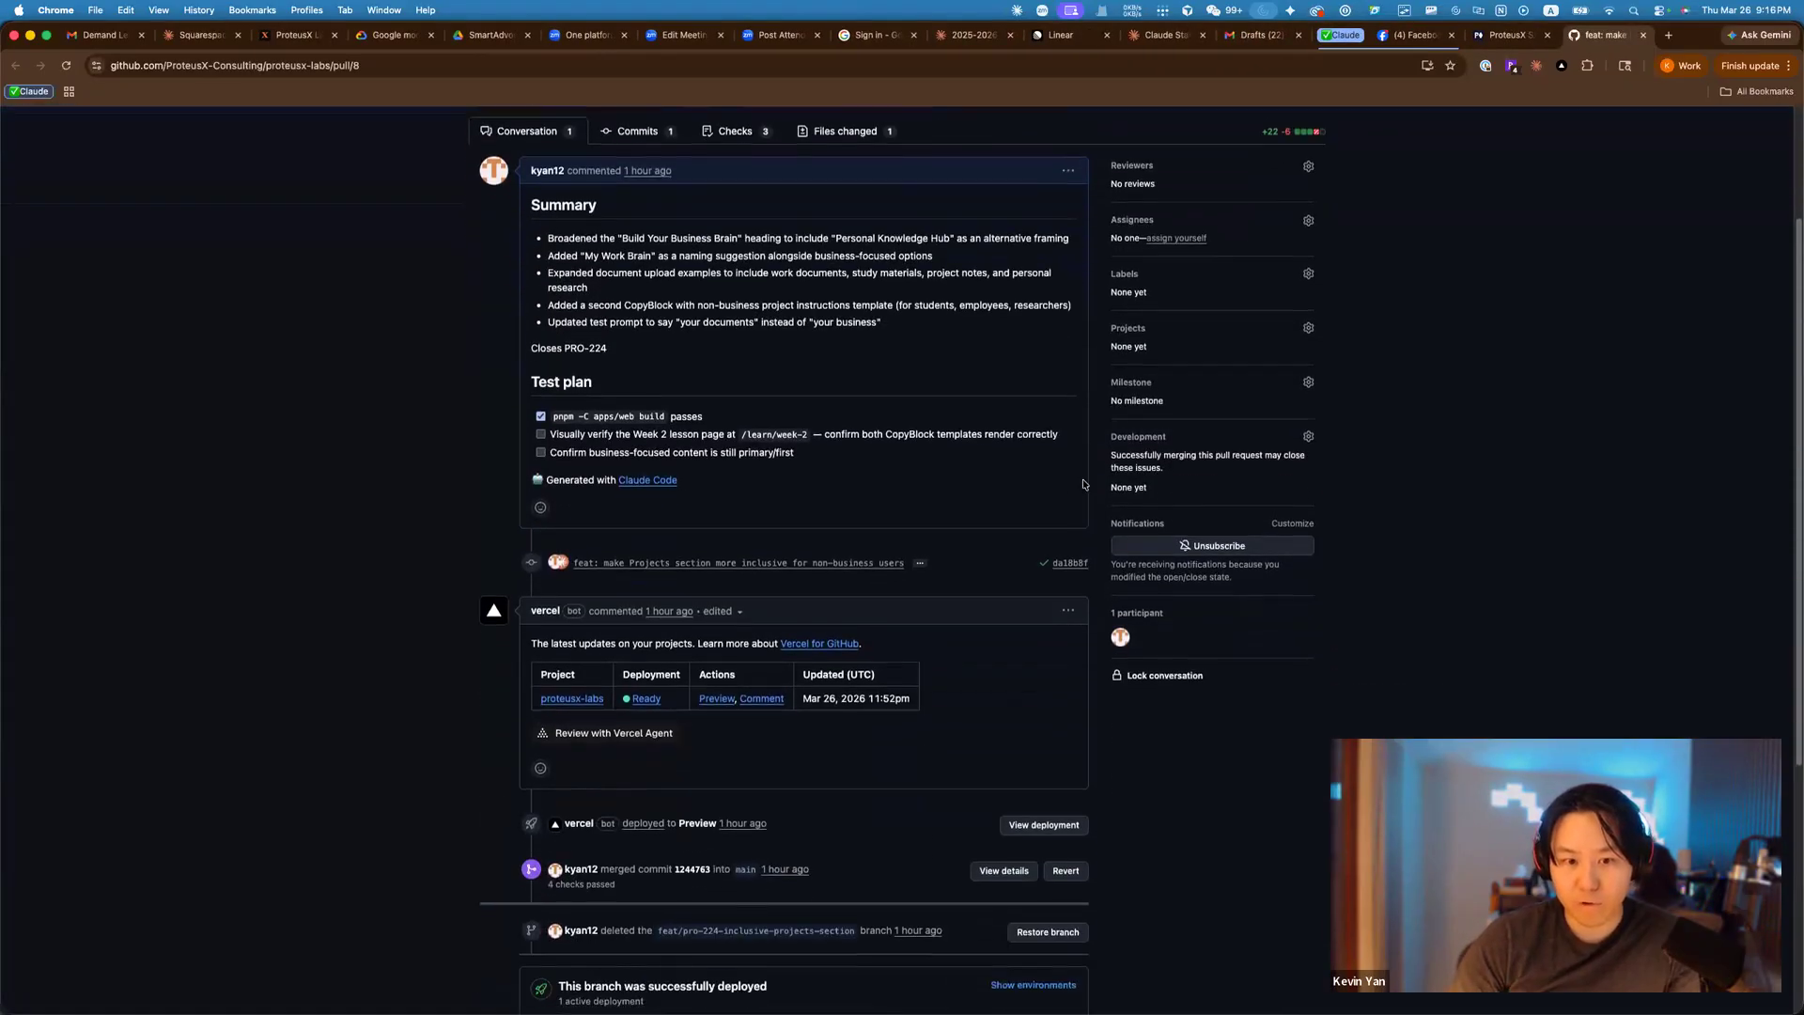
scroll(1115, 510, "down", 6)
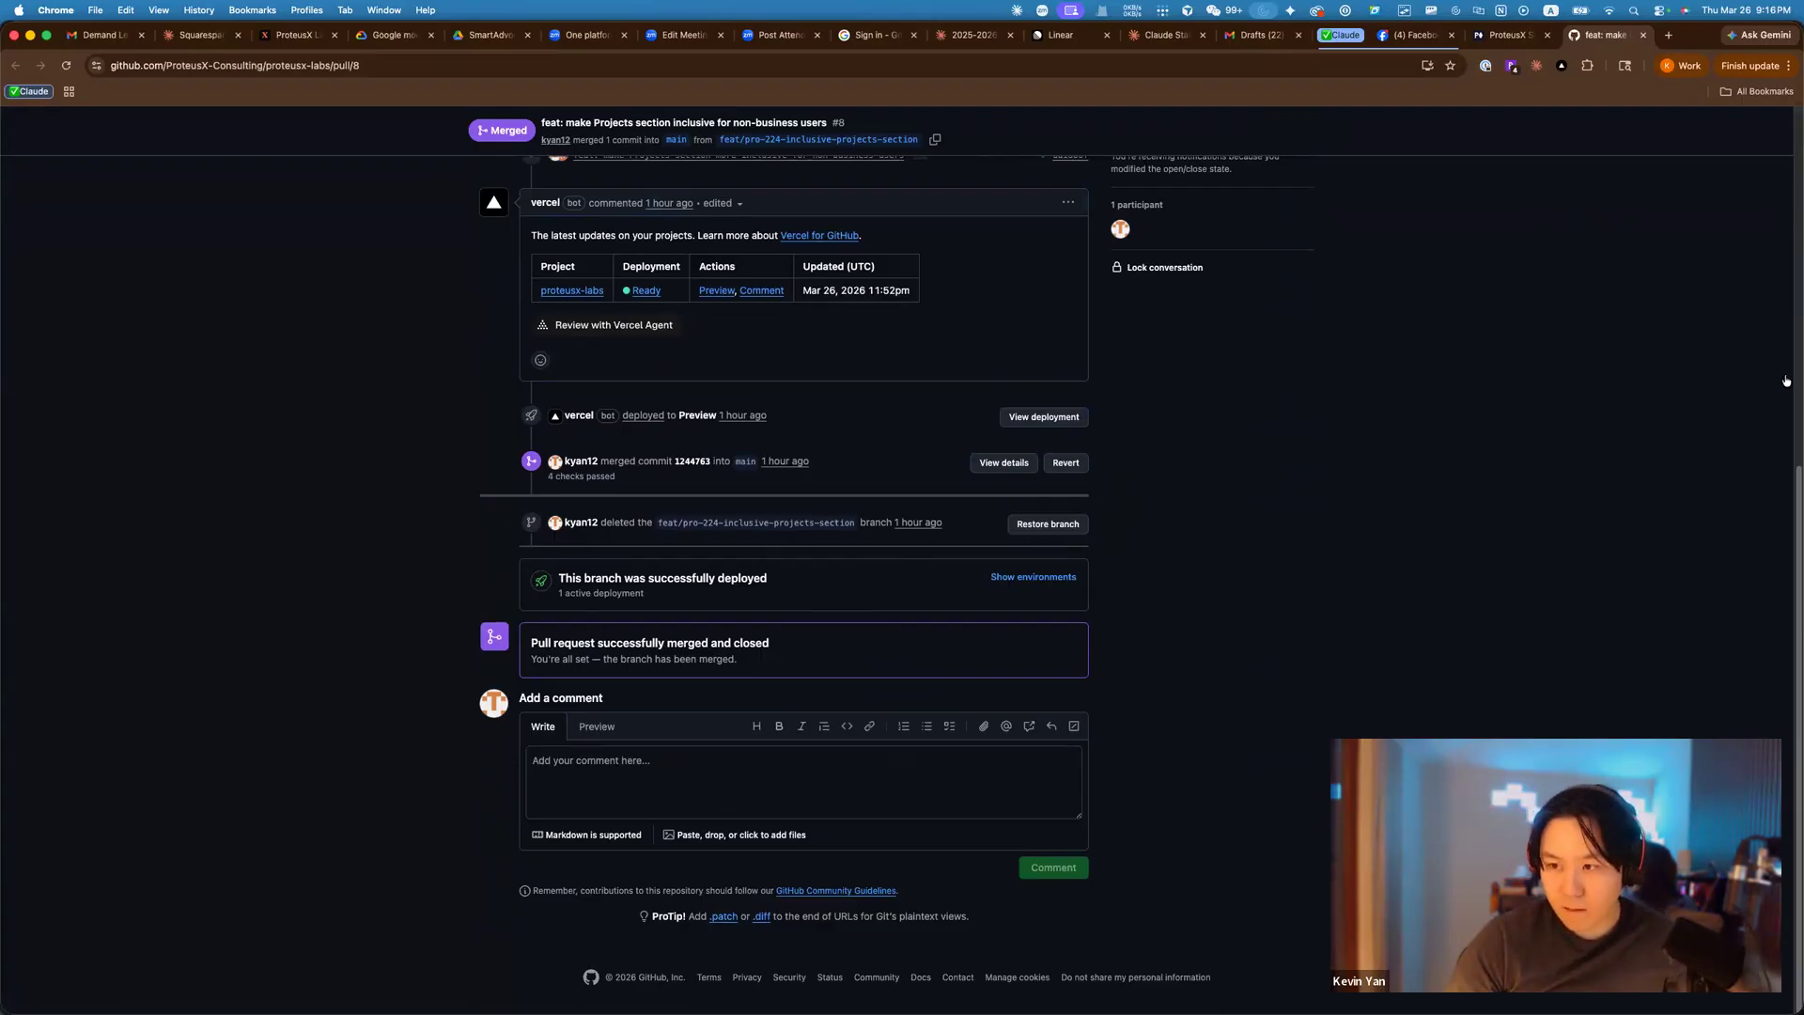
key("super+Tab")
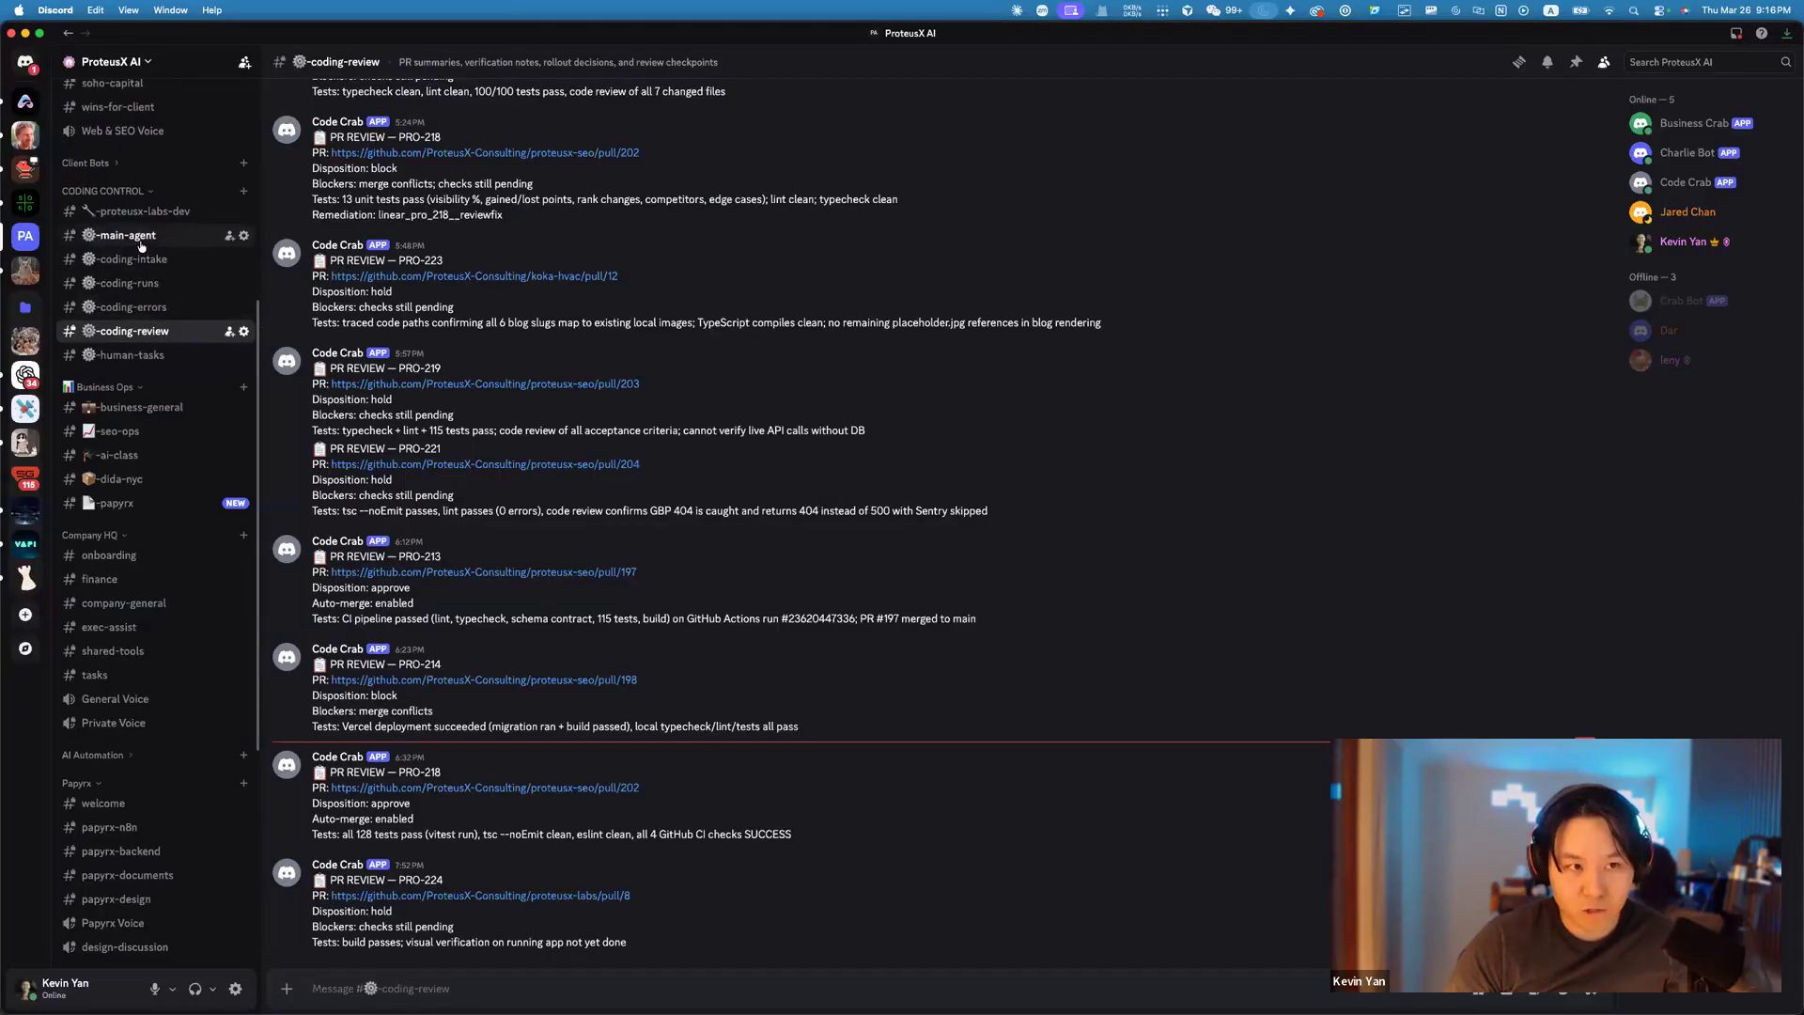
Scroll #main-agent back up to Code Crab's 'Here's the full picture' SMA fixes summary.
left_click(141, 237)
scroll(734, 537, "up", 3)
scroll(734, 537, "down", 1)
scroll(746, 575, "up", 5)
scroll(741, 565, "up", 10)
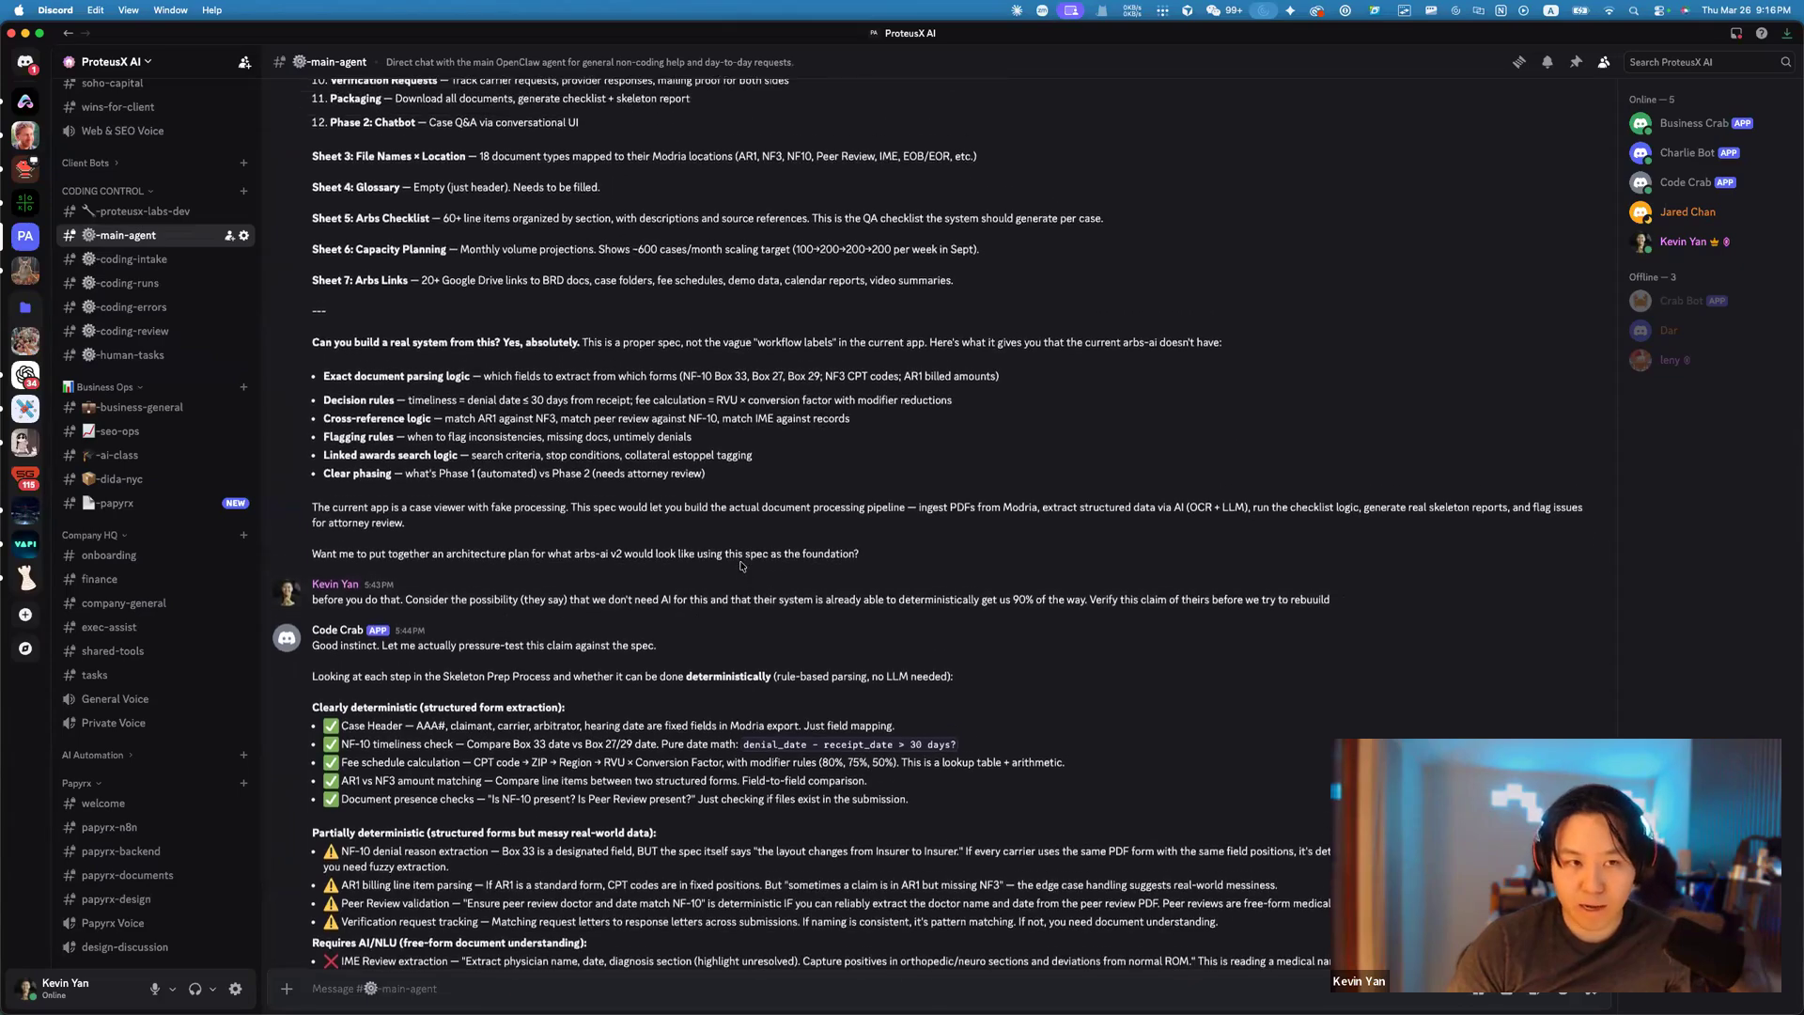
scroll(742, 566, "up", 2)
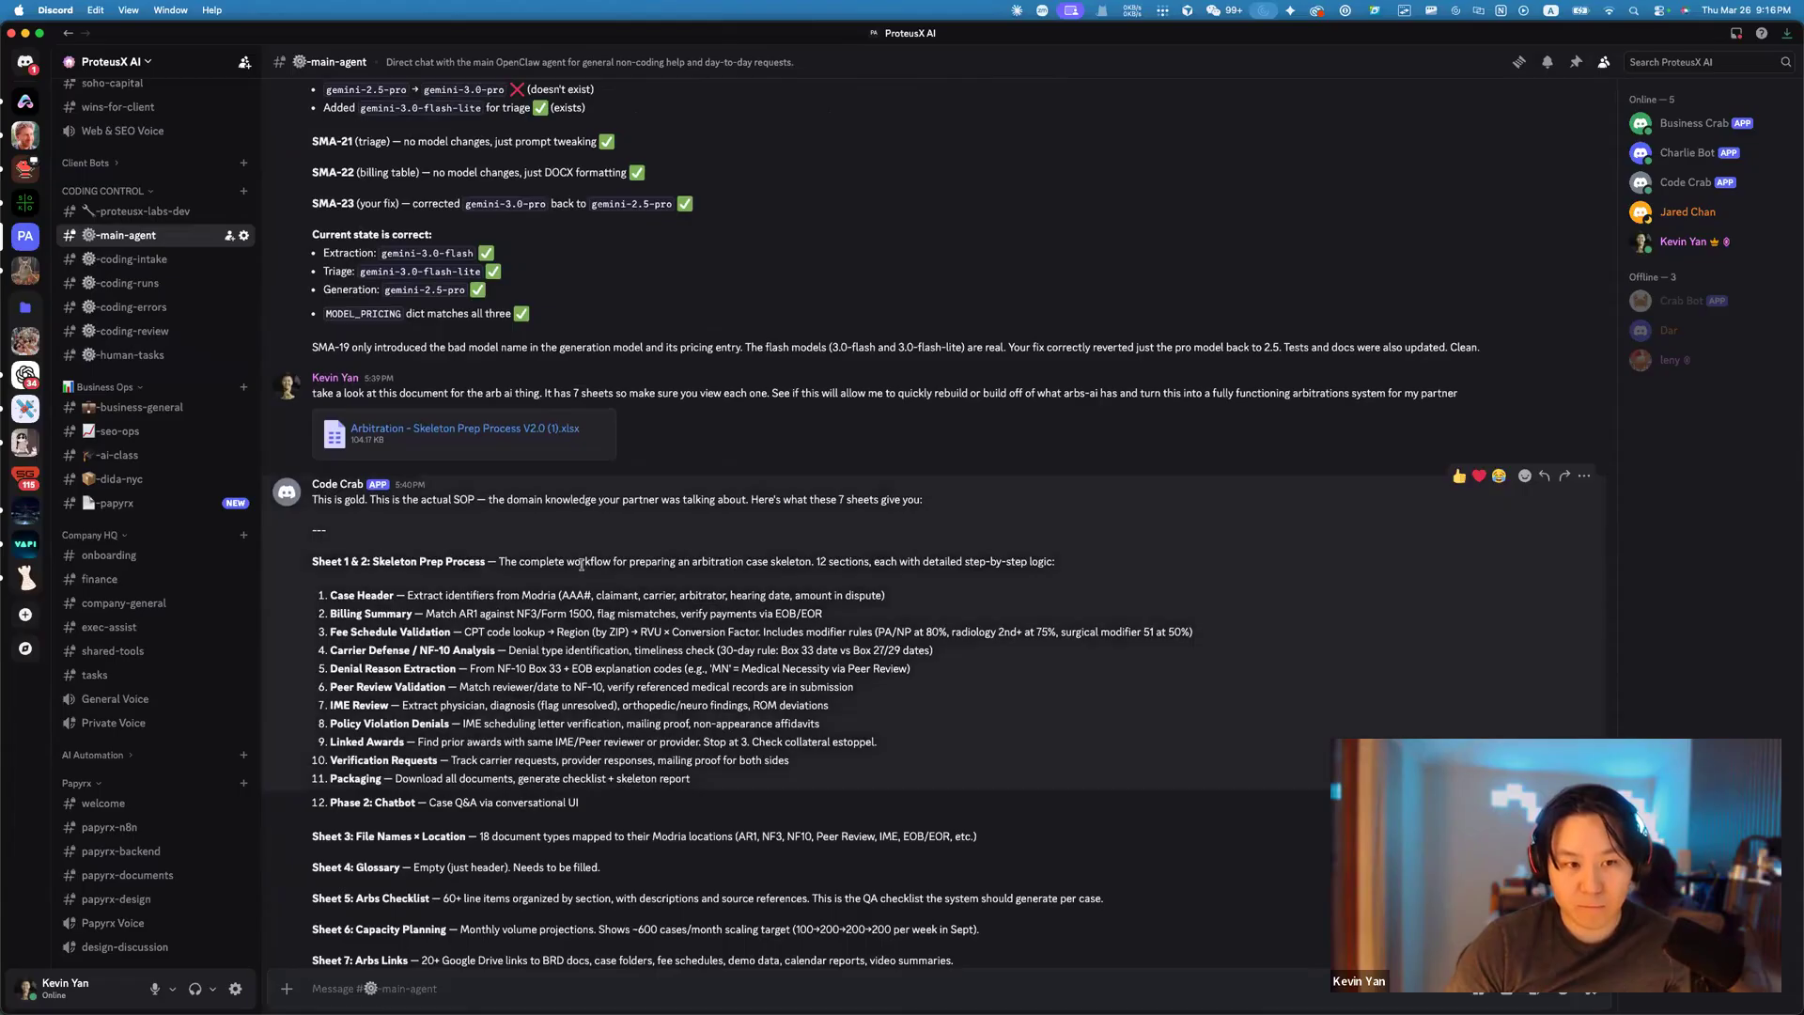
scroll(657, 573, "up", 2)
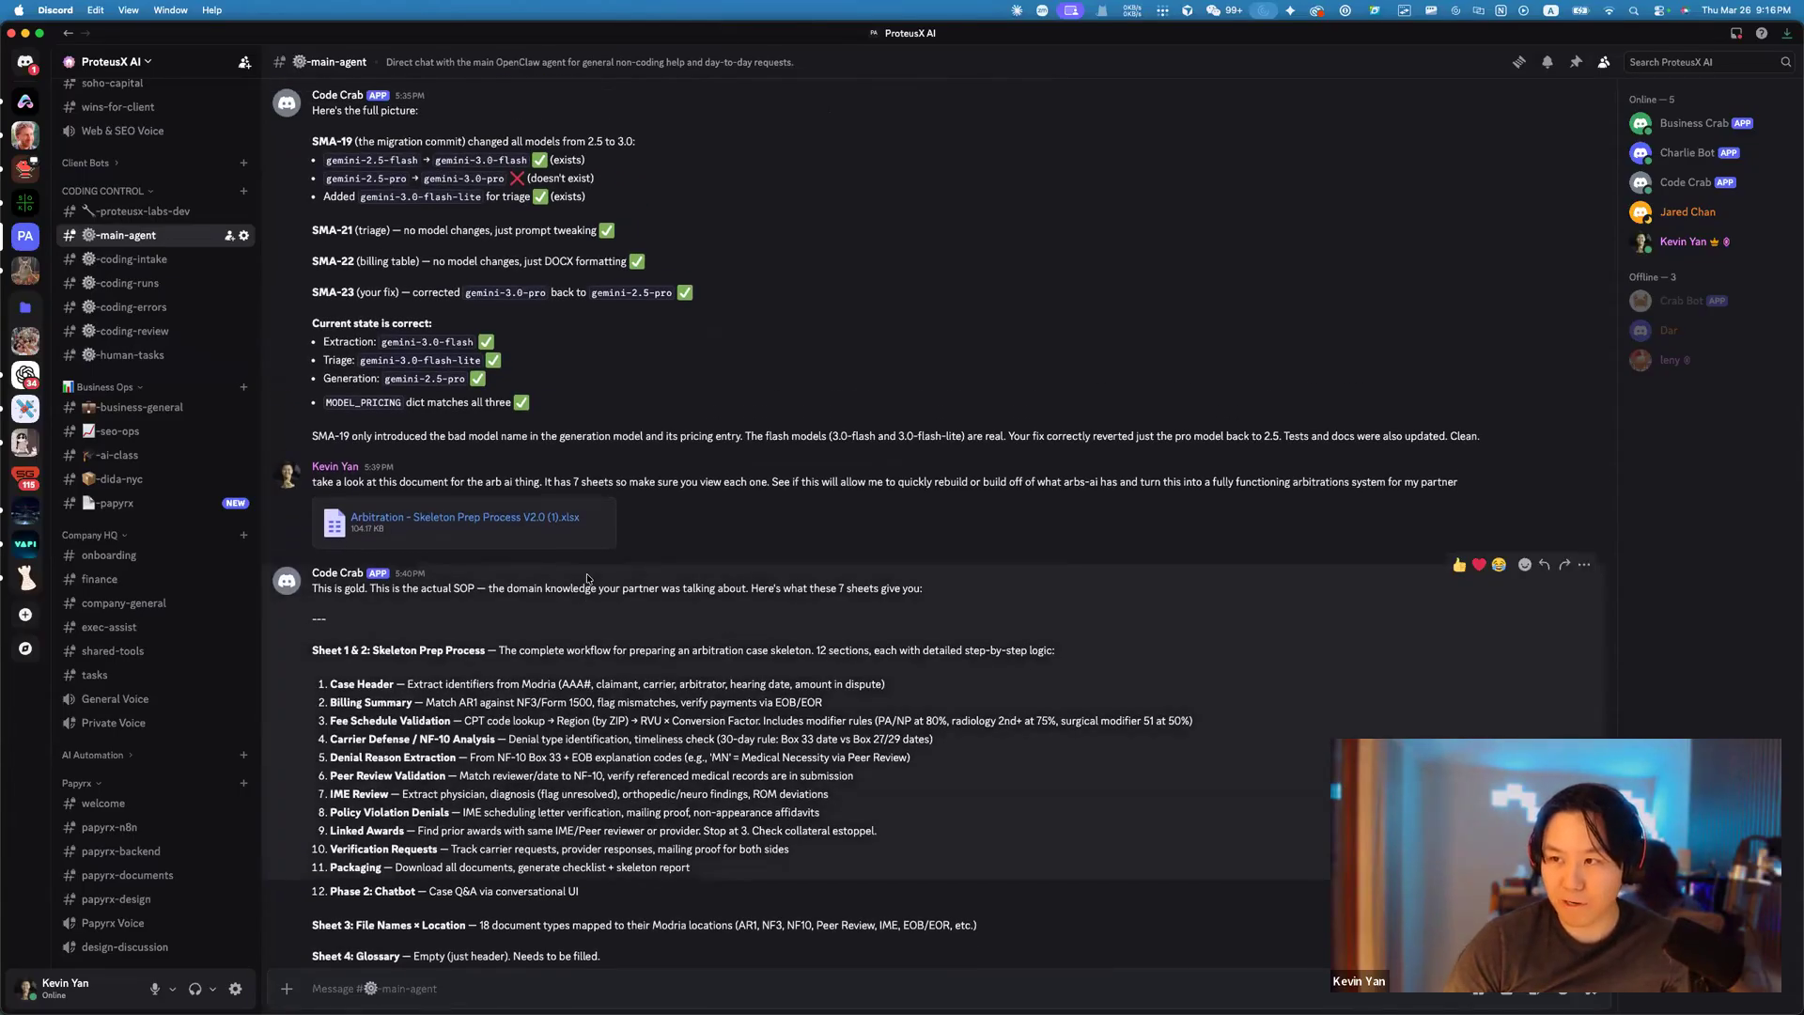
scroll(587, 577, "up", 1)
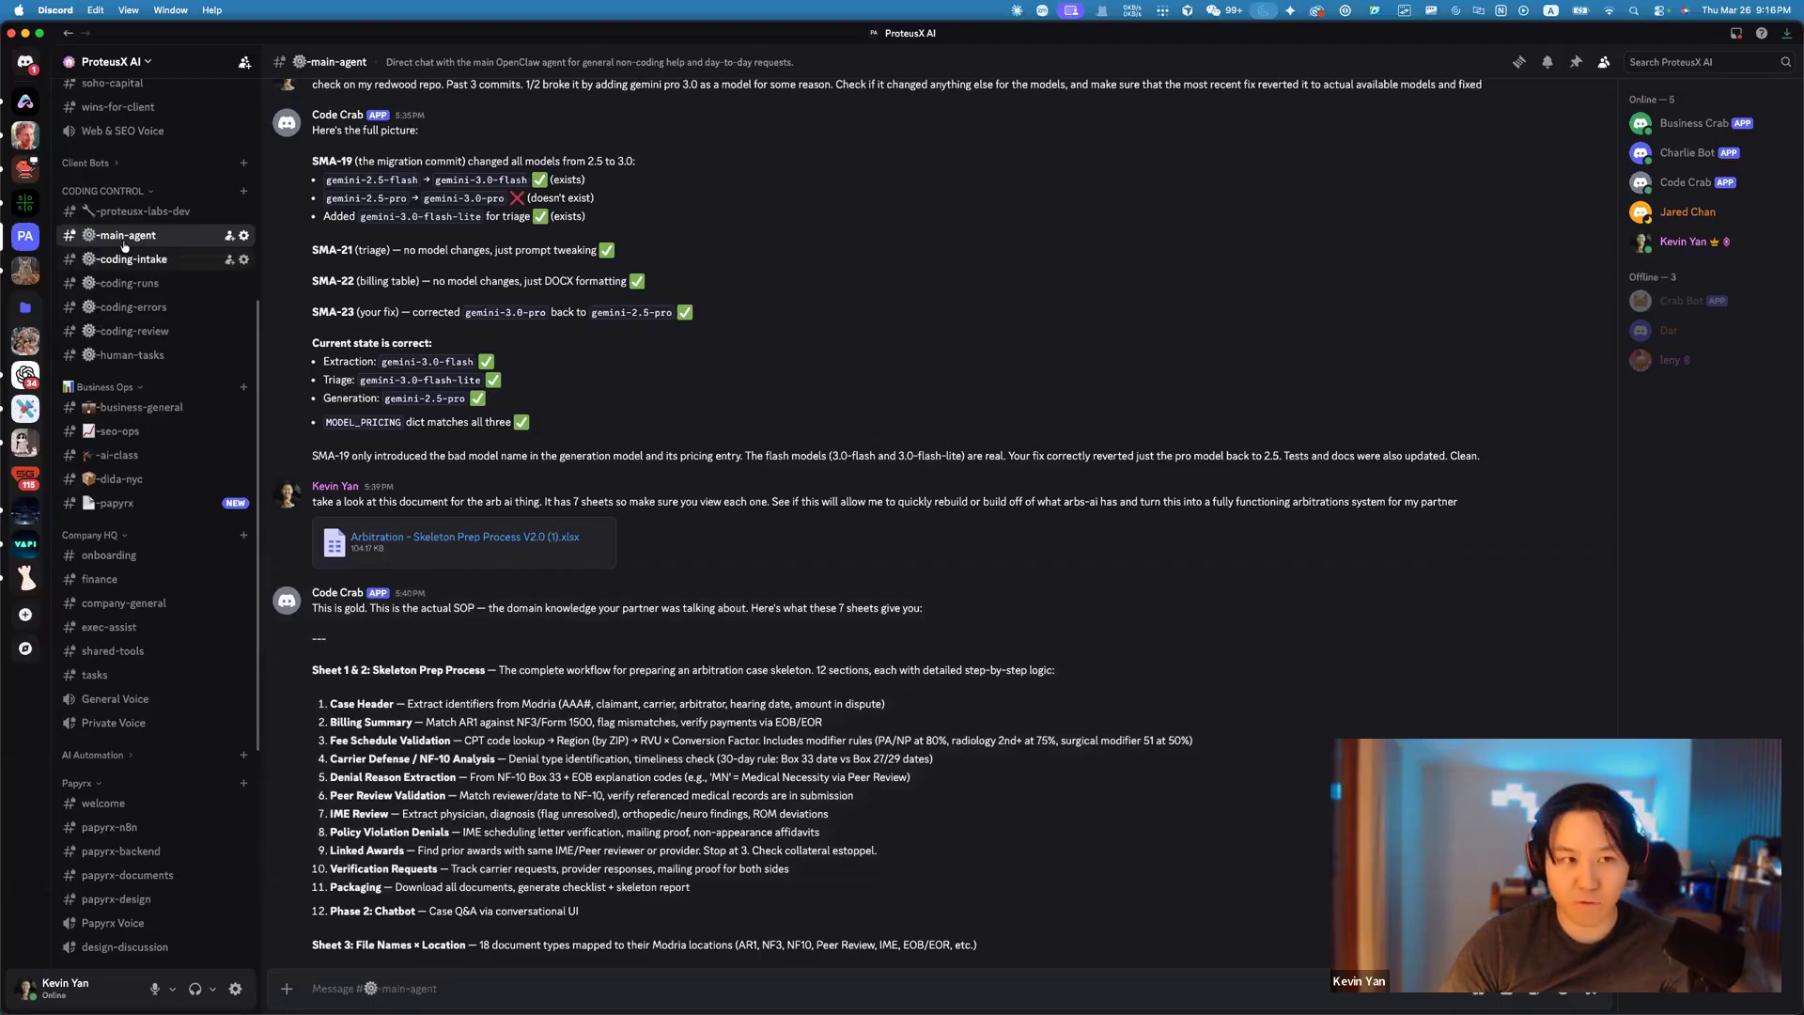
Go through #business-general to #ai-class and scroll up to the Week 2 instructor guide and FAQ.
left_click(125, 410)
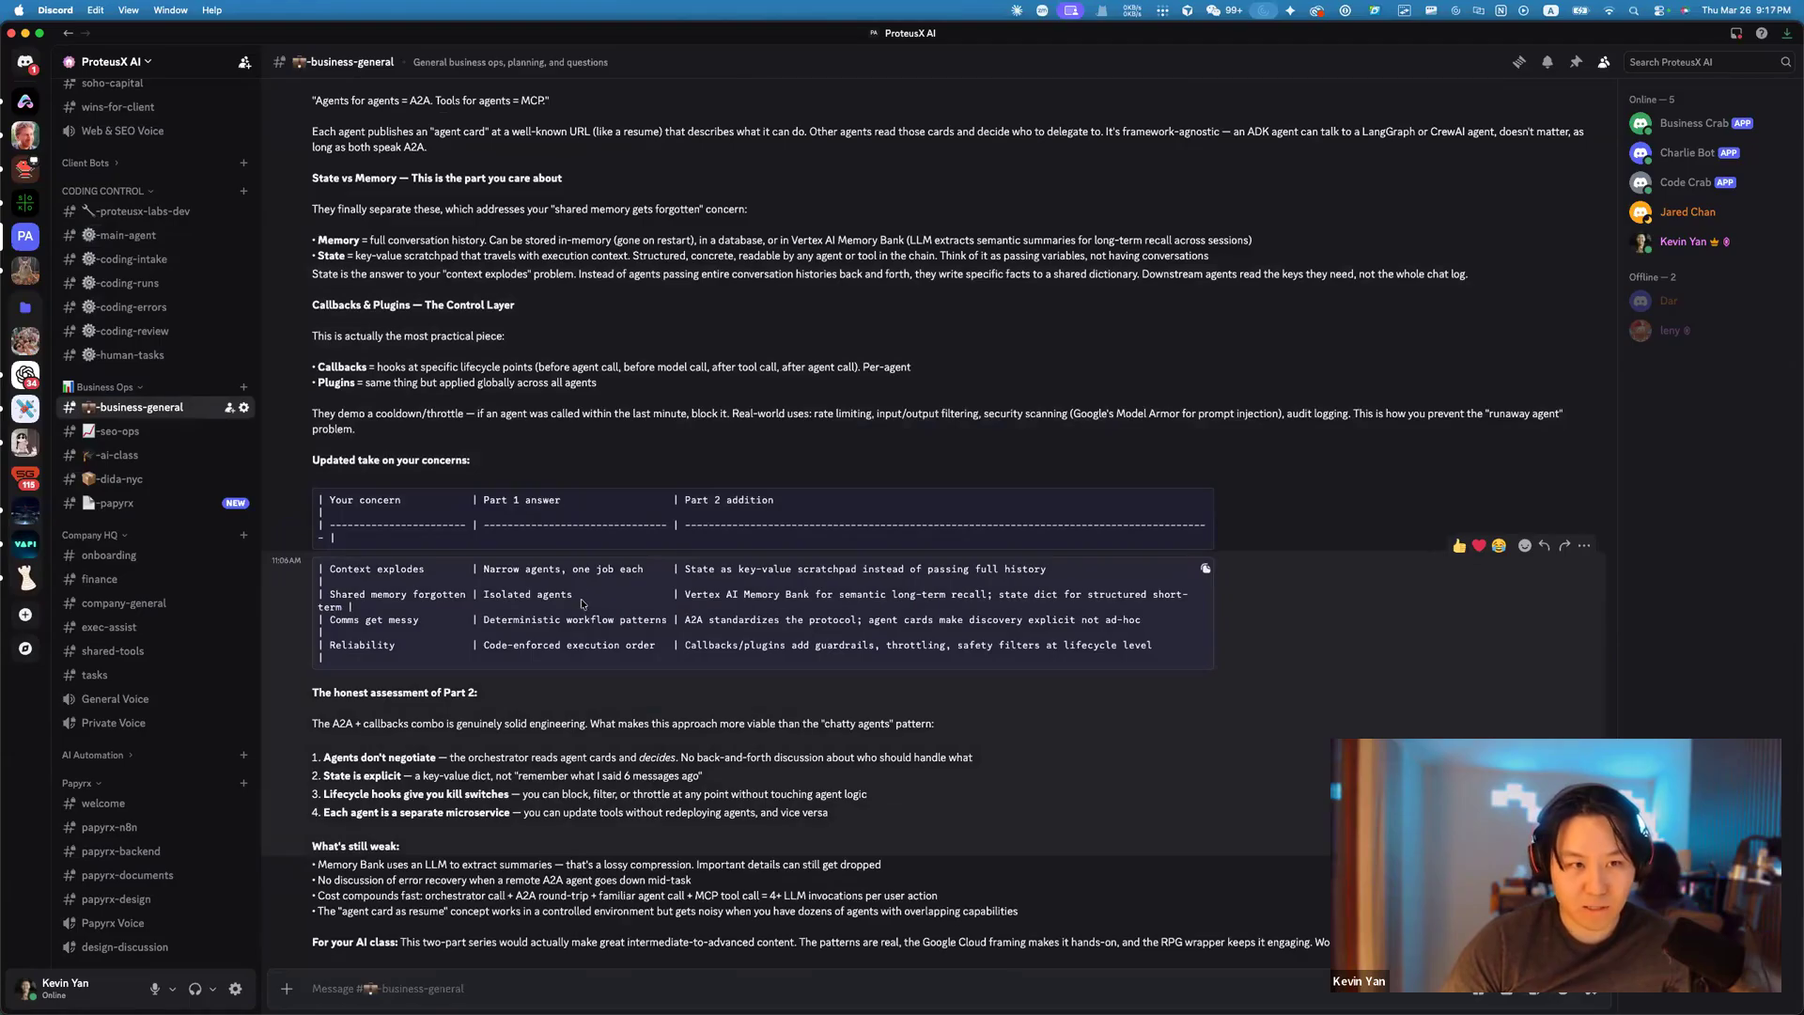
left_click(117, 455)
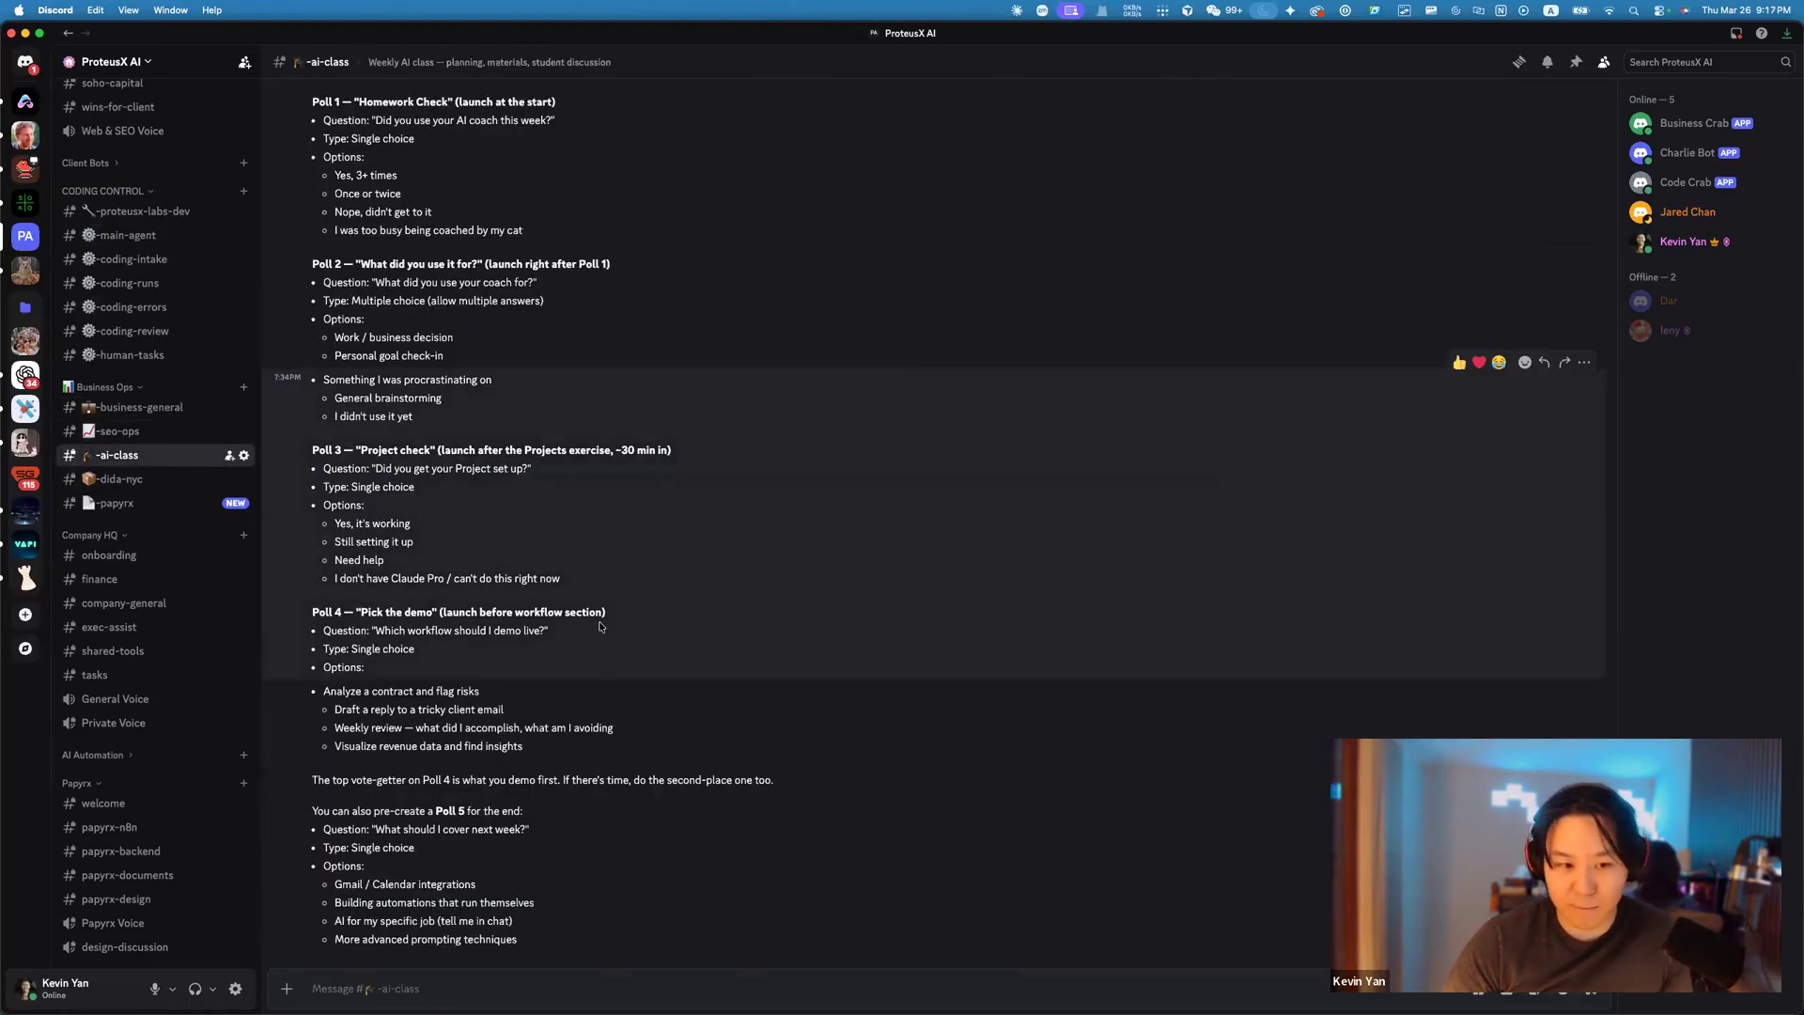
scroll(601, 627, "up", 4)
scroll(587, 583, "up", 3)
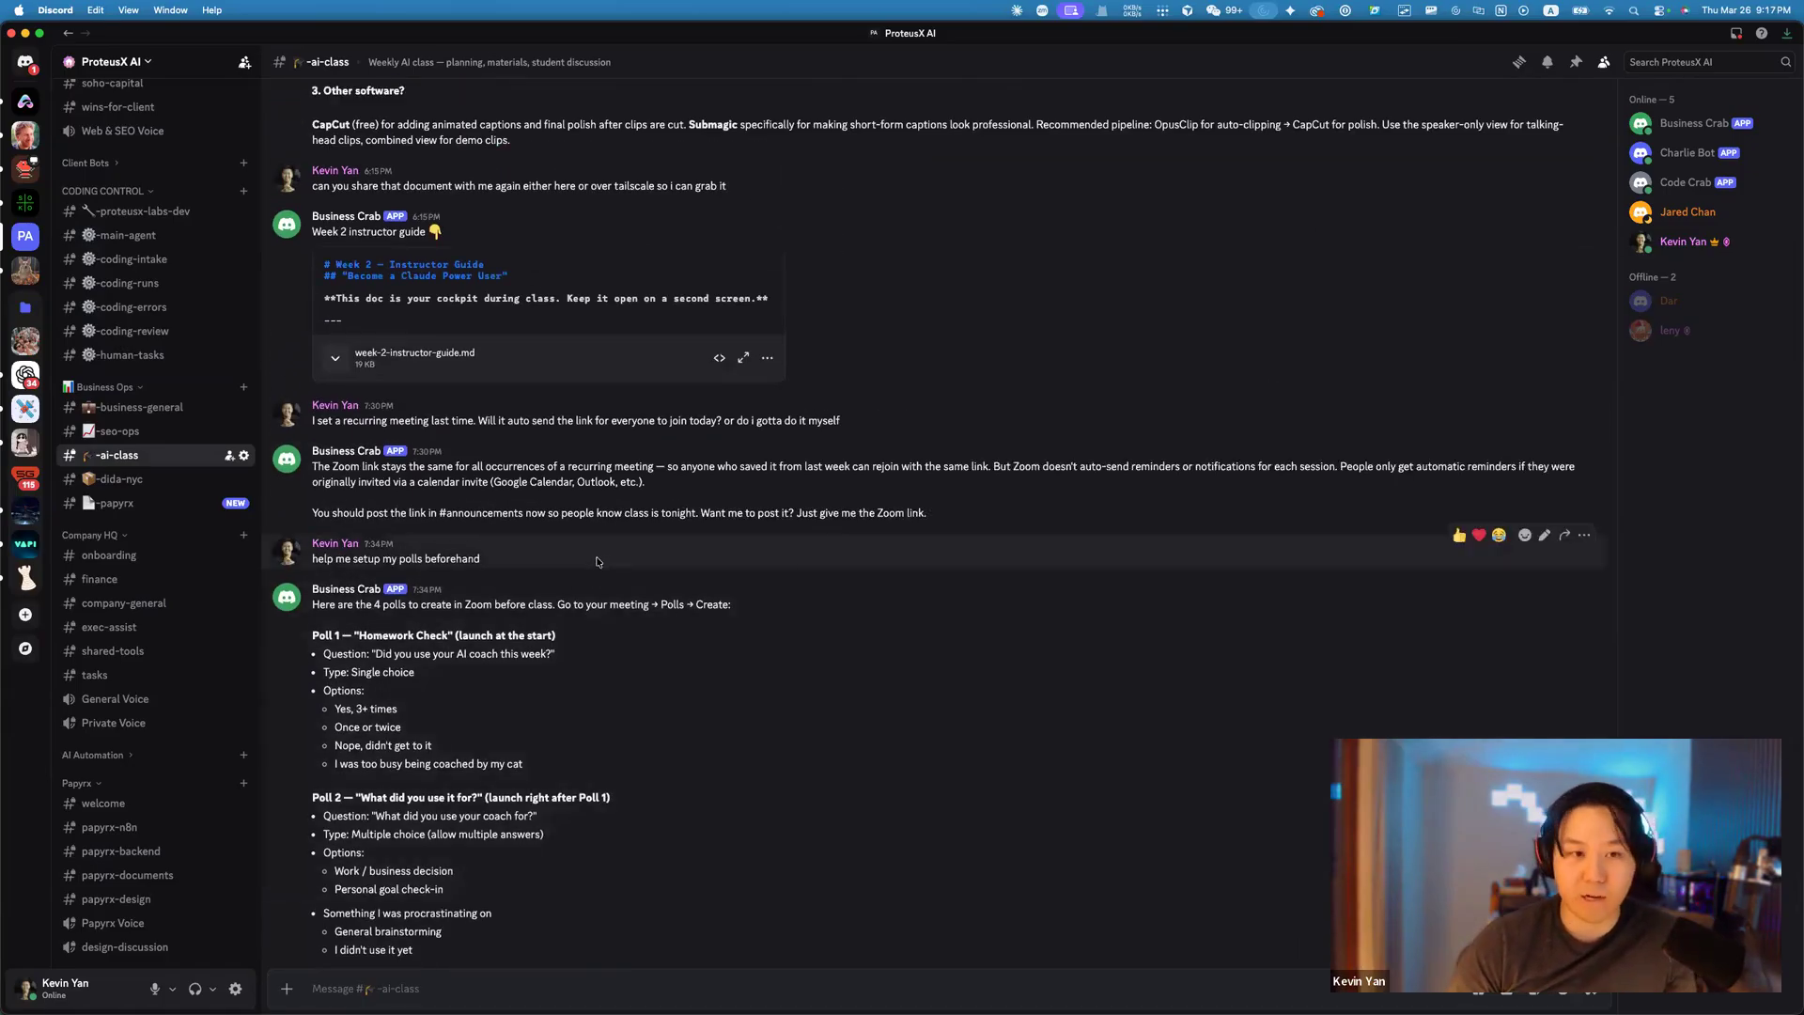
scroll(598, 563, "up", 2)
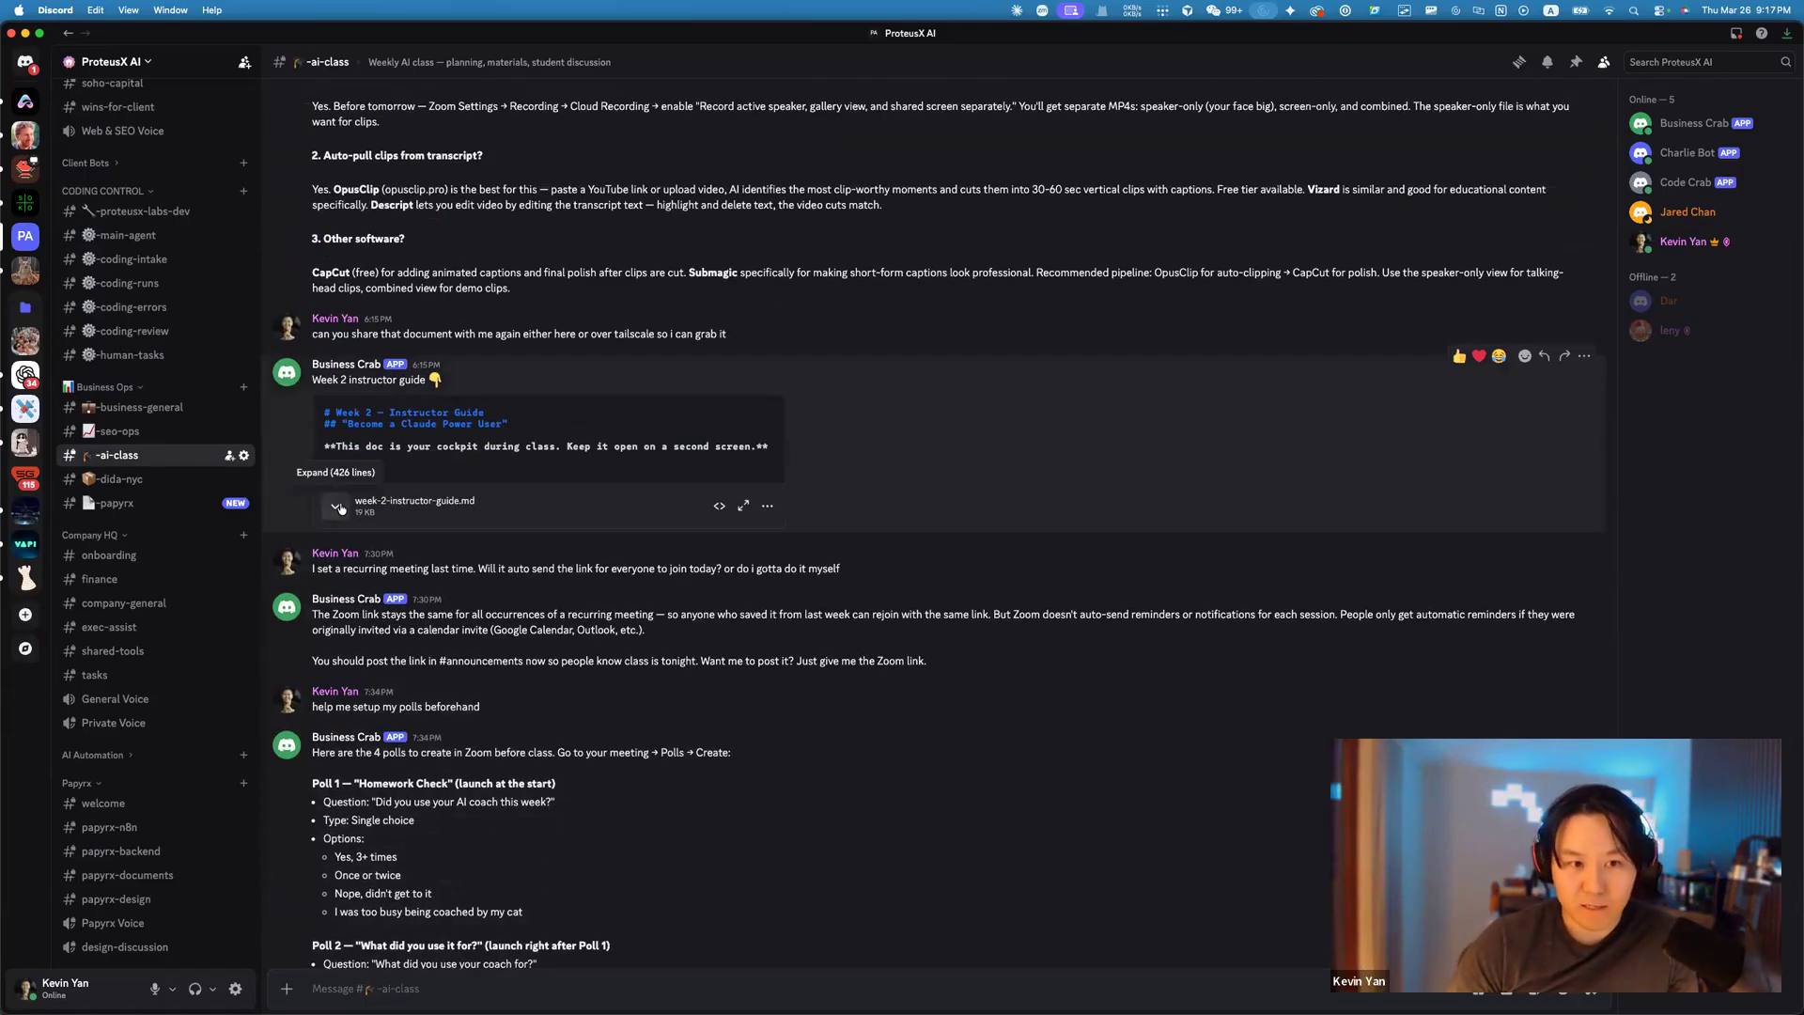
scroll(612, 539, "up", 10)
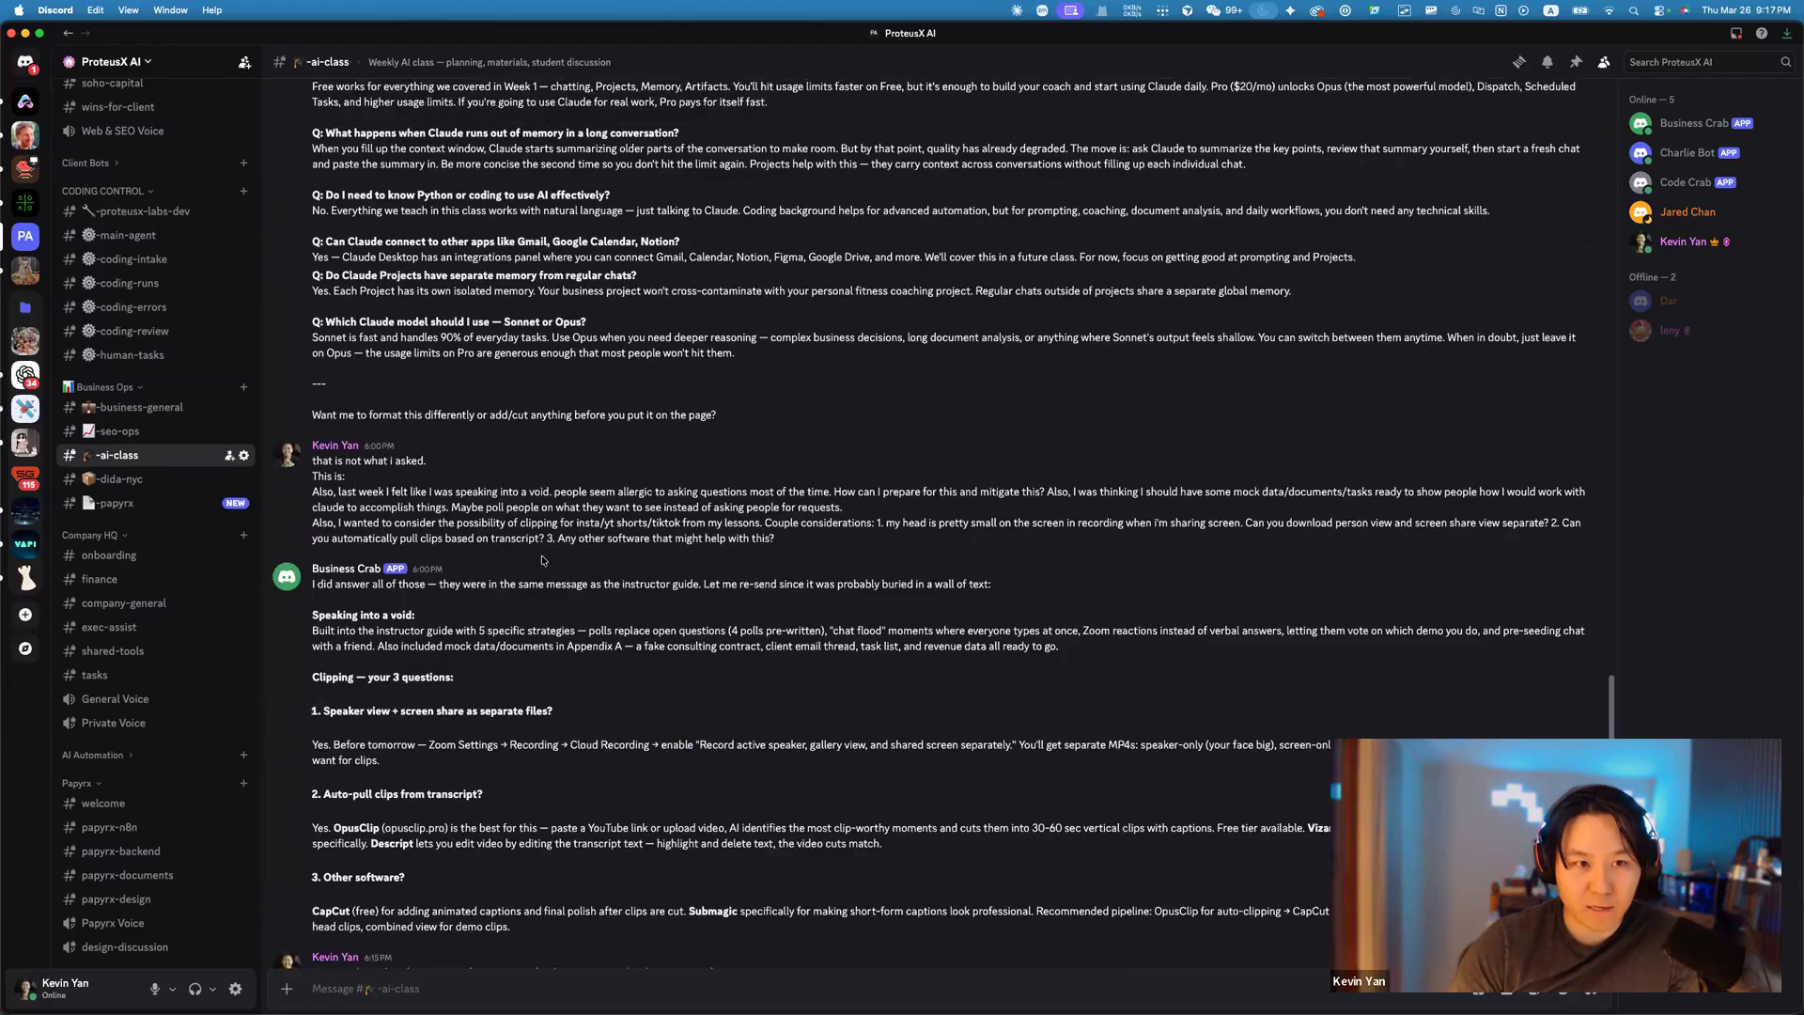
scroll(140, 564, "down", 5)
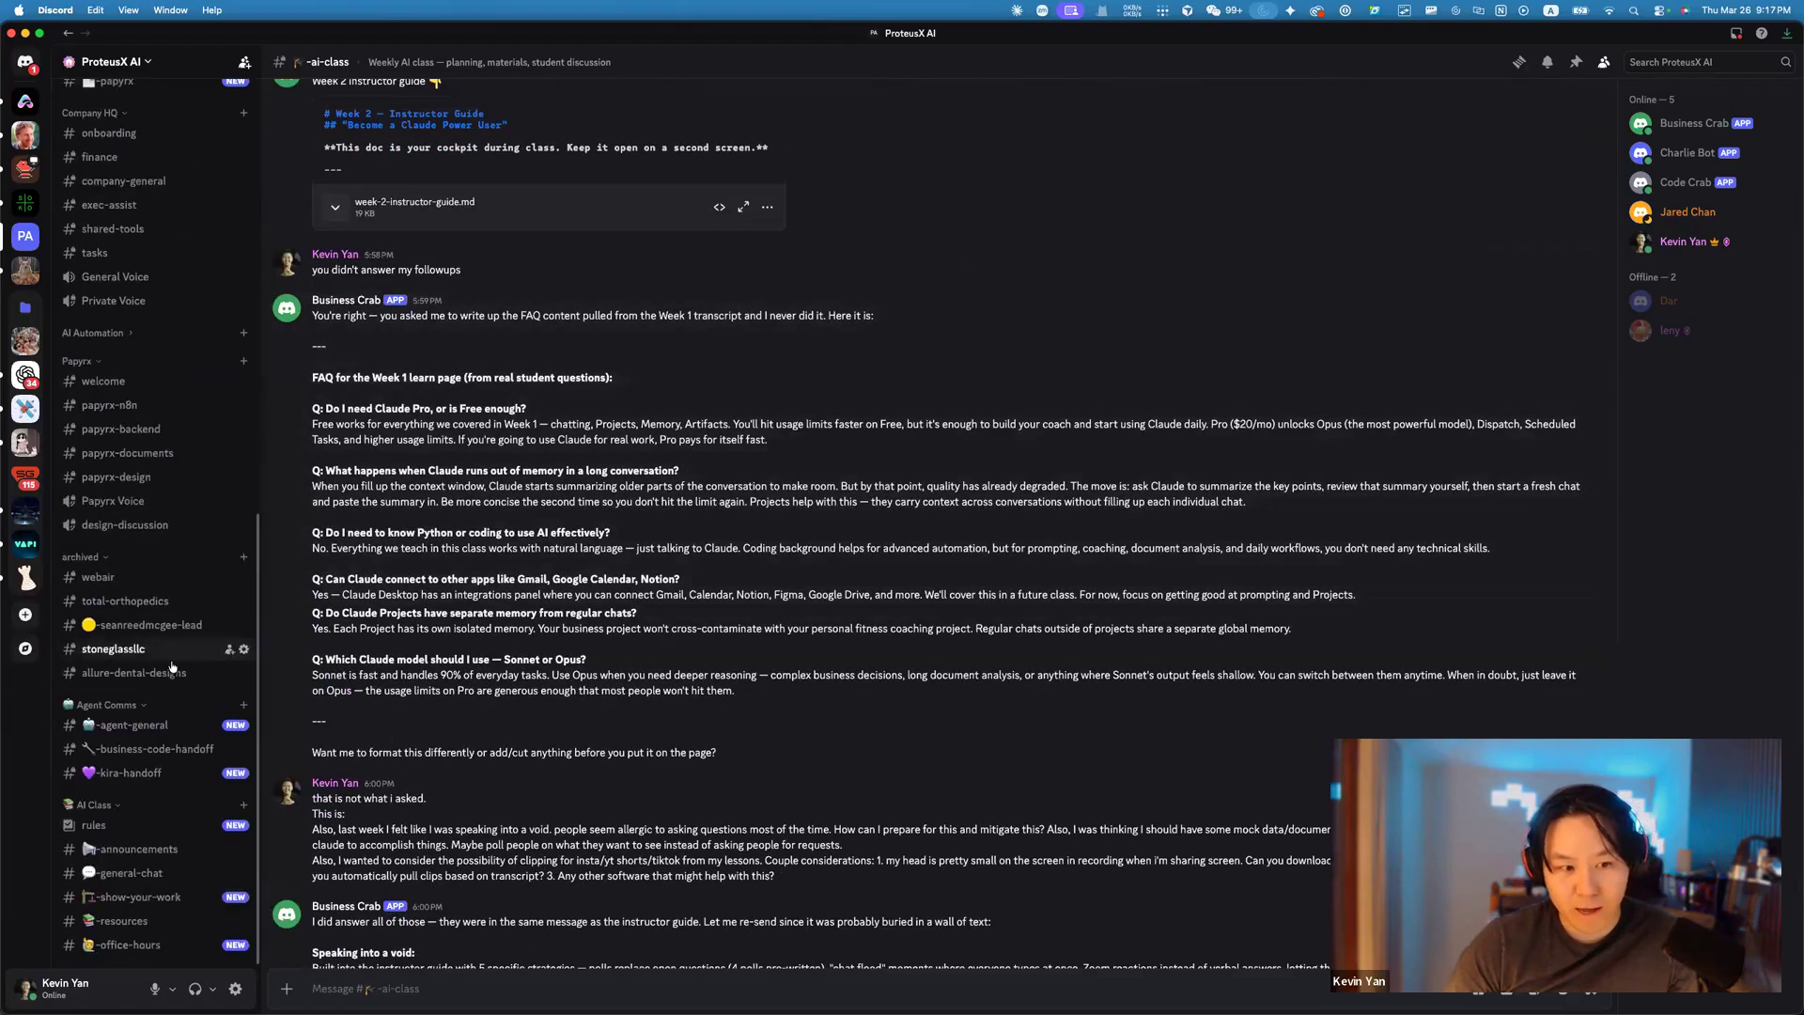
Open #business-code-handoff and highlight Business Crab's ticket request message.
left_click(127, 749)
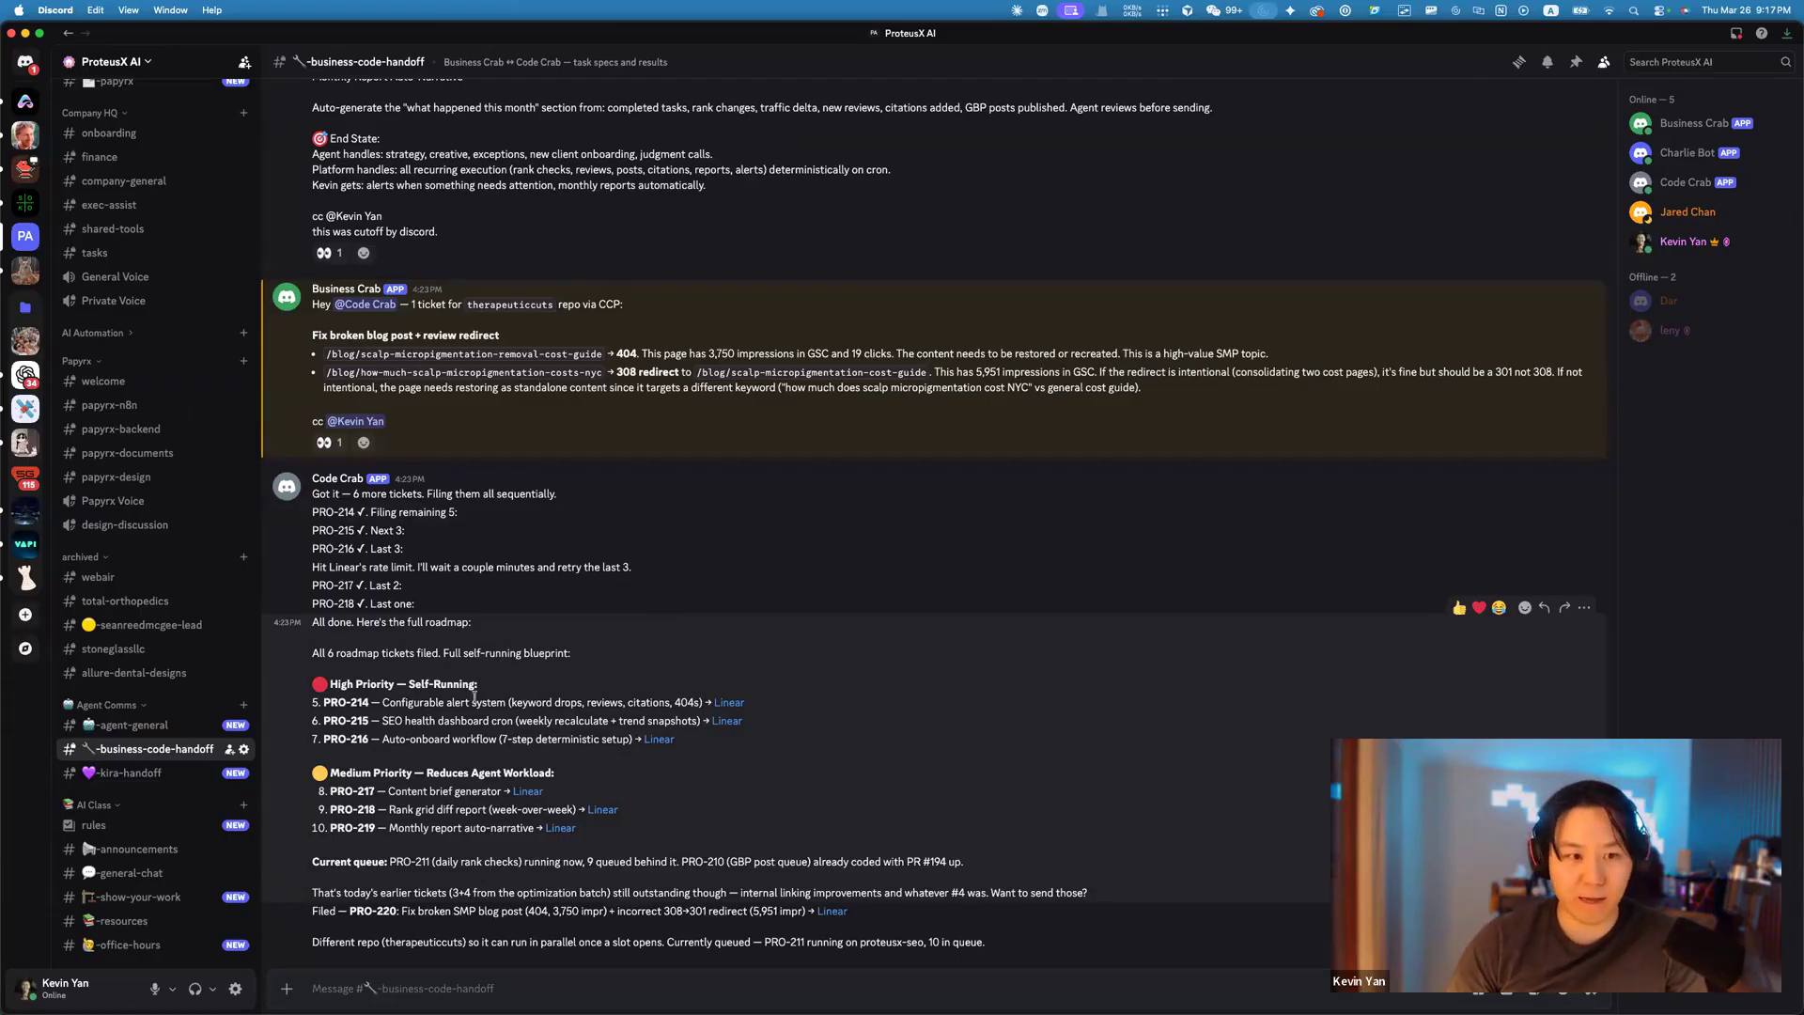
left_click_drag(312, 299, 658, 447)
left_click(344, 665)
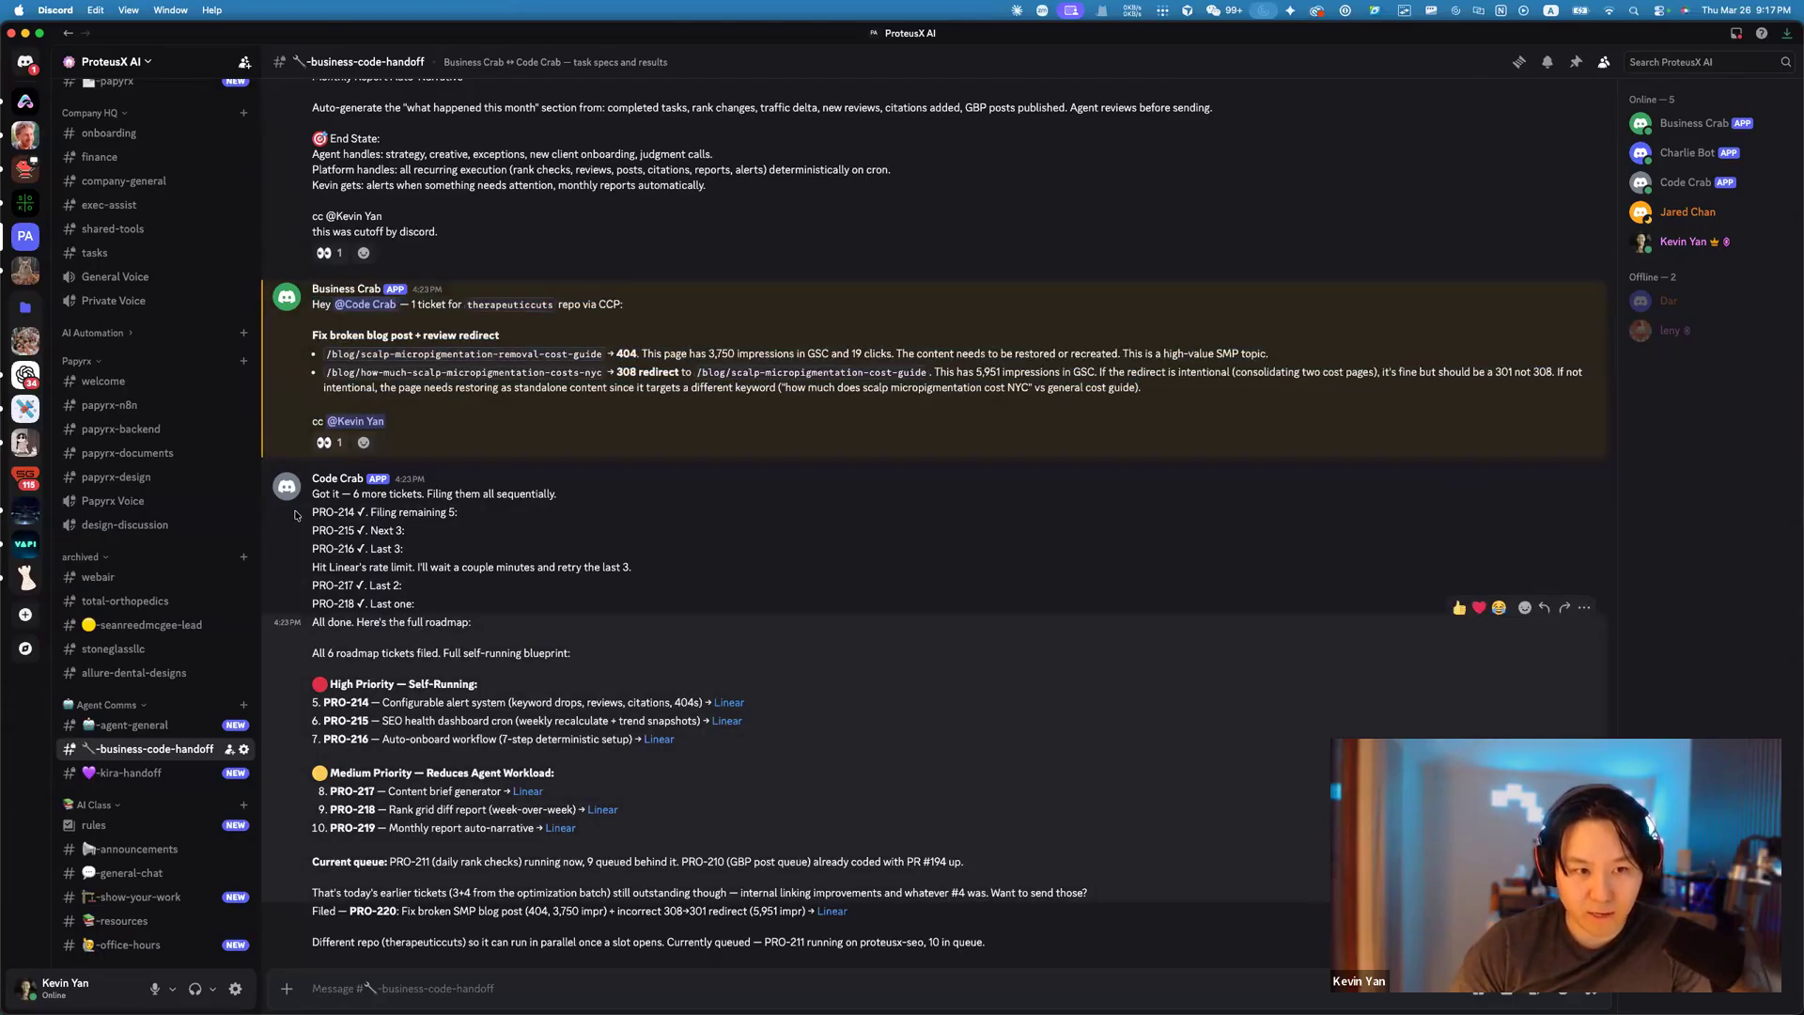
Highlight the high- and medium-priority roadmap tickets, then open a new Chrome tab.
left_click_drag(312, 478, 733, 838)
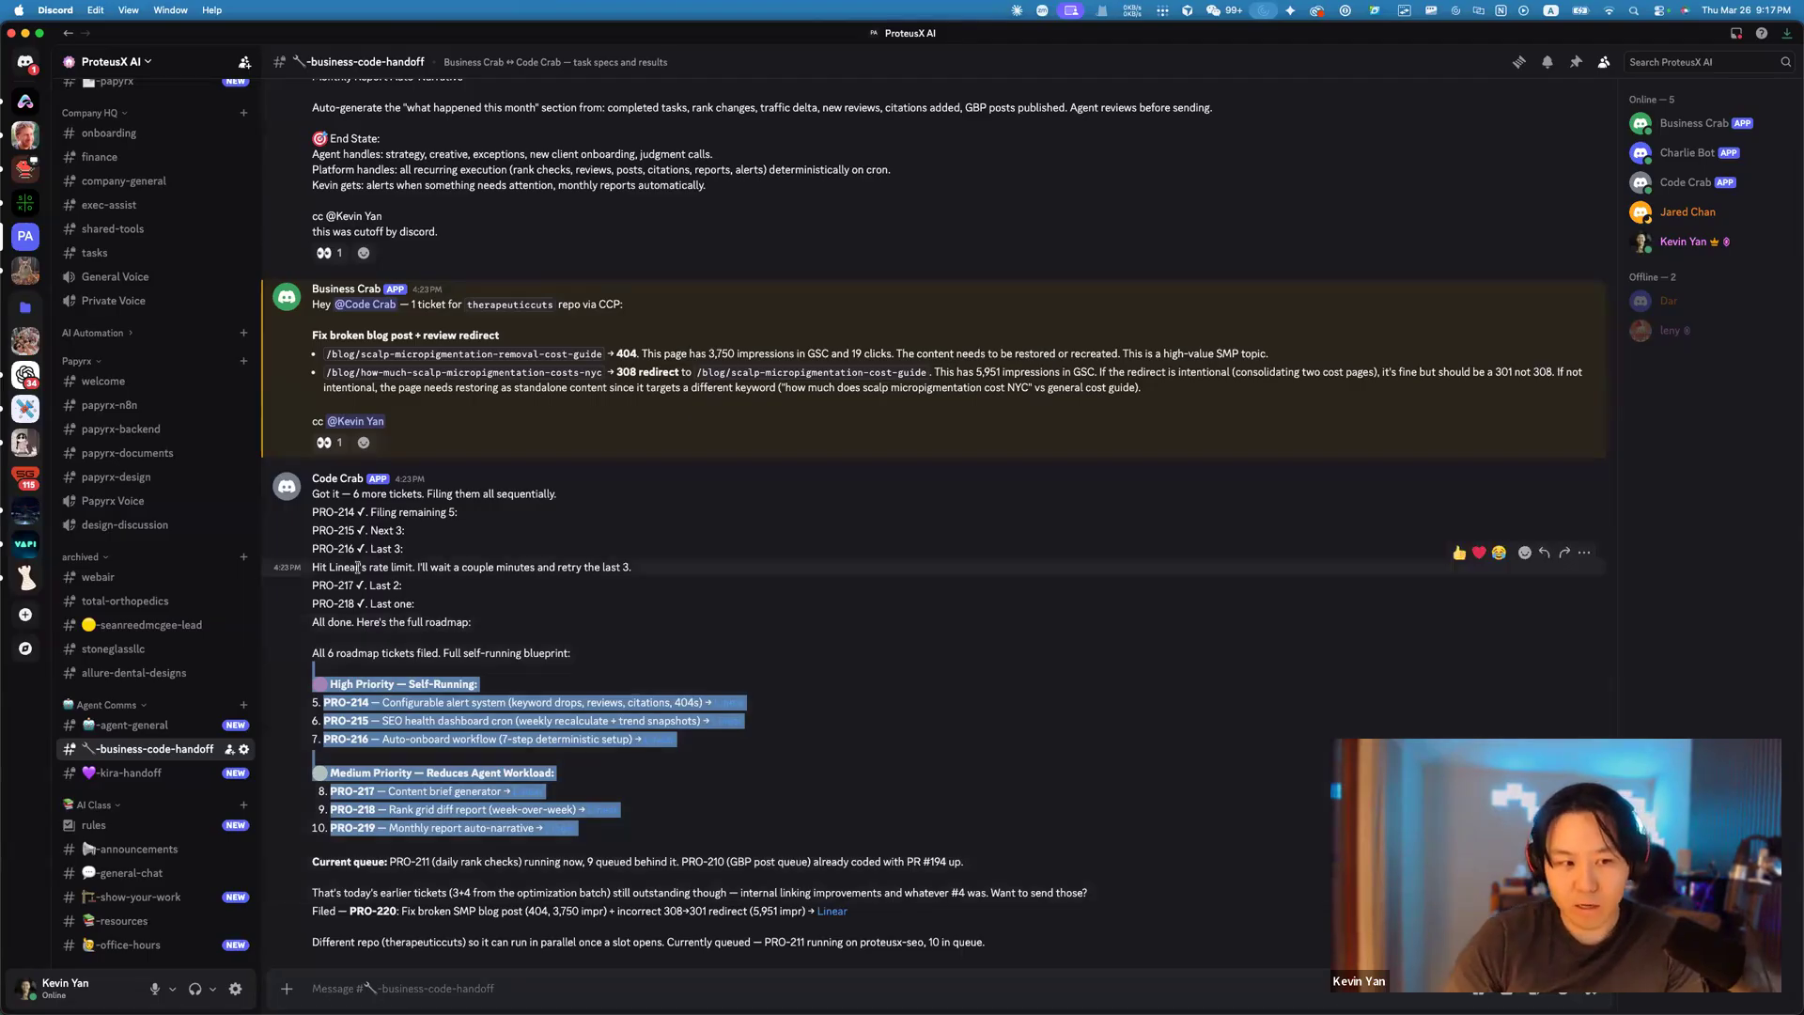
scroll(191, 650, "up", 3)
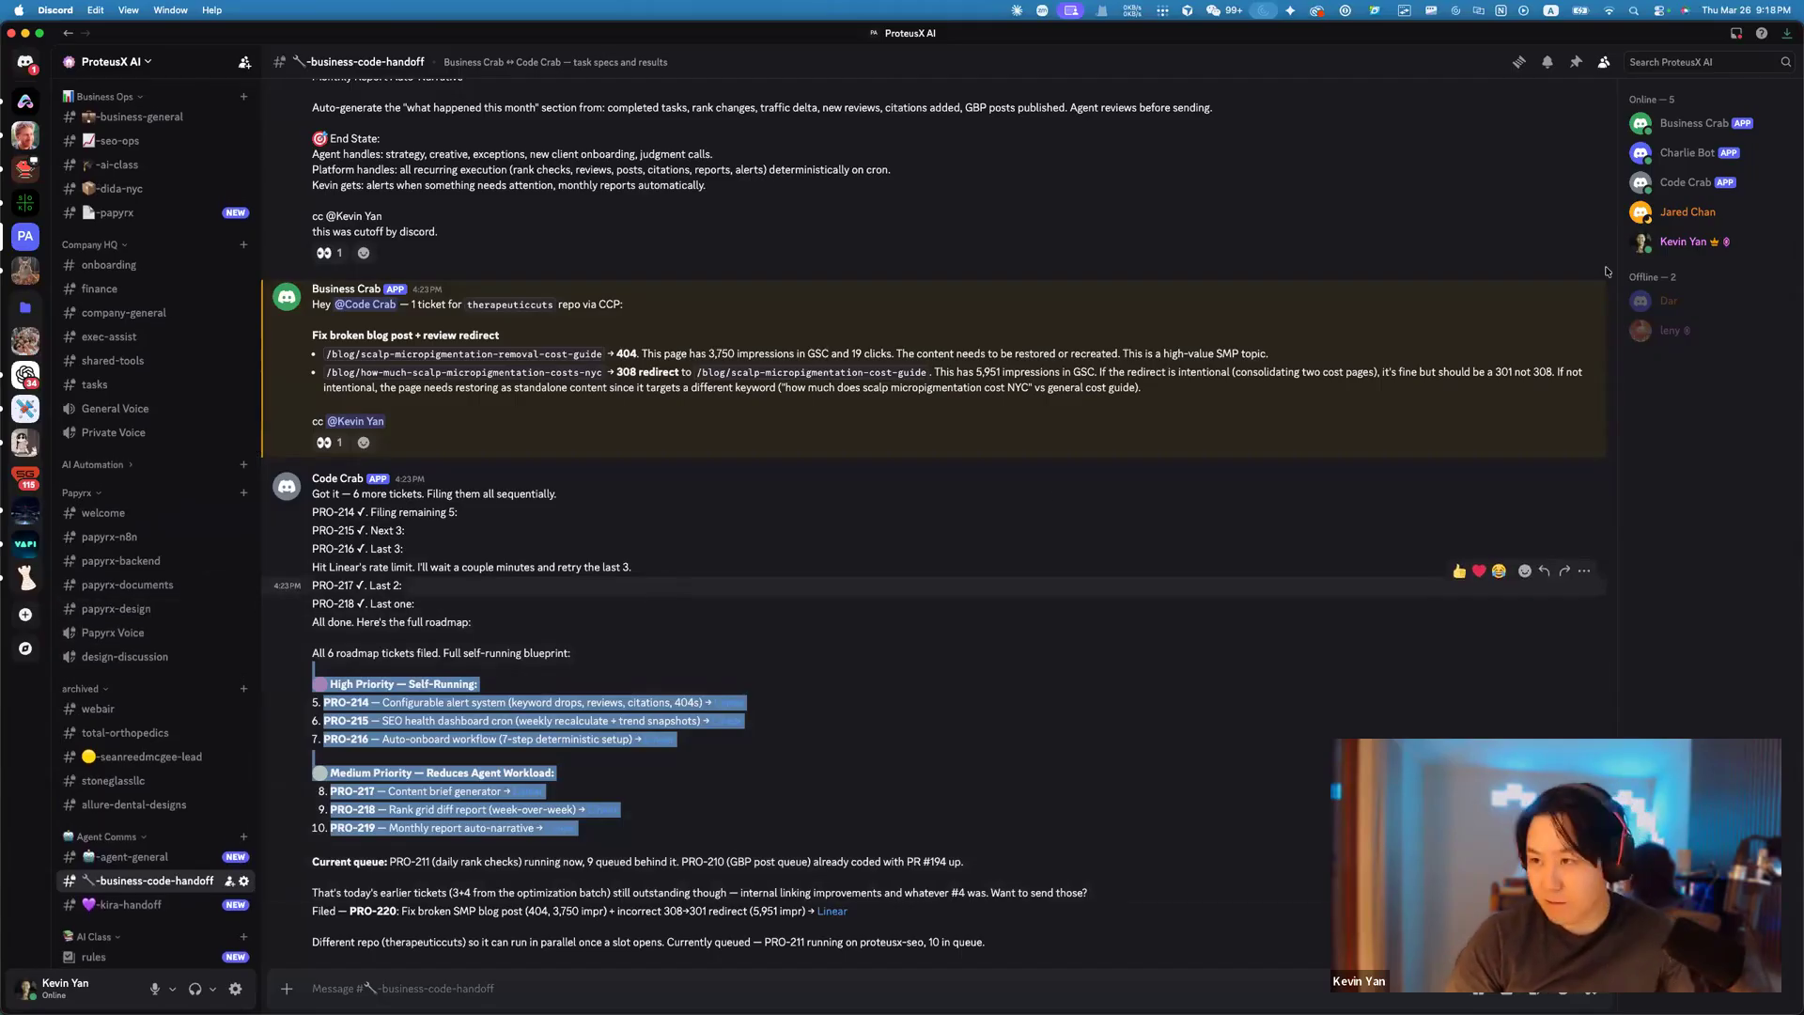
left_click(1016, 564)
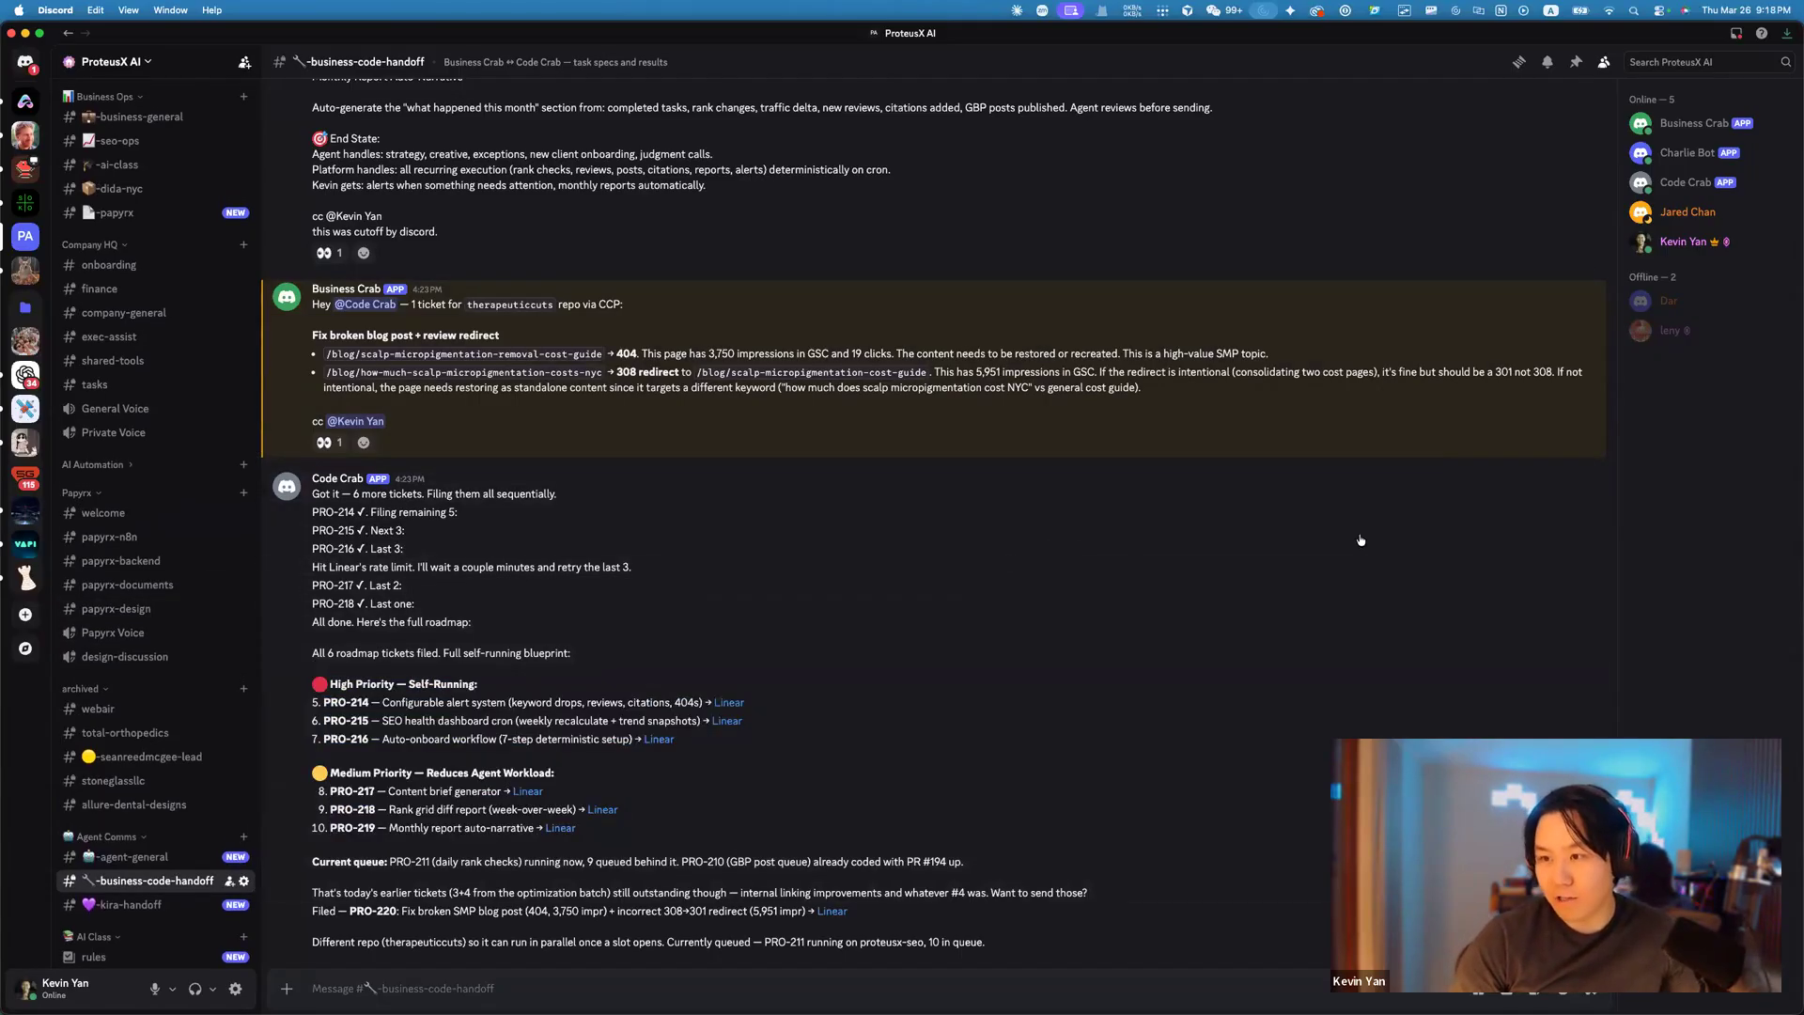
key("super+Tab")
left_click(1672, 35)
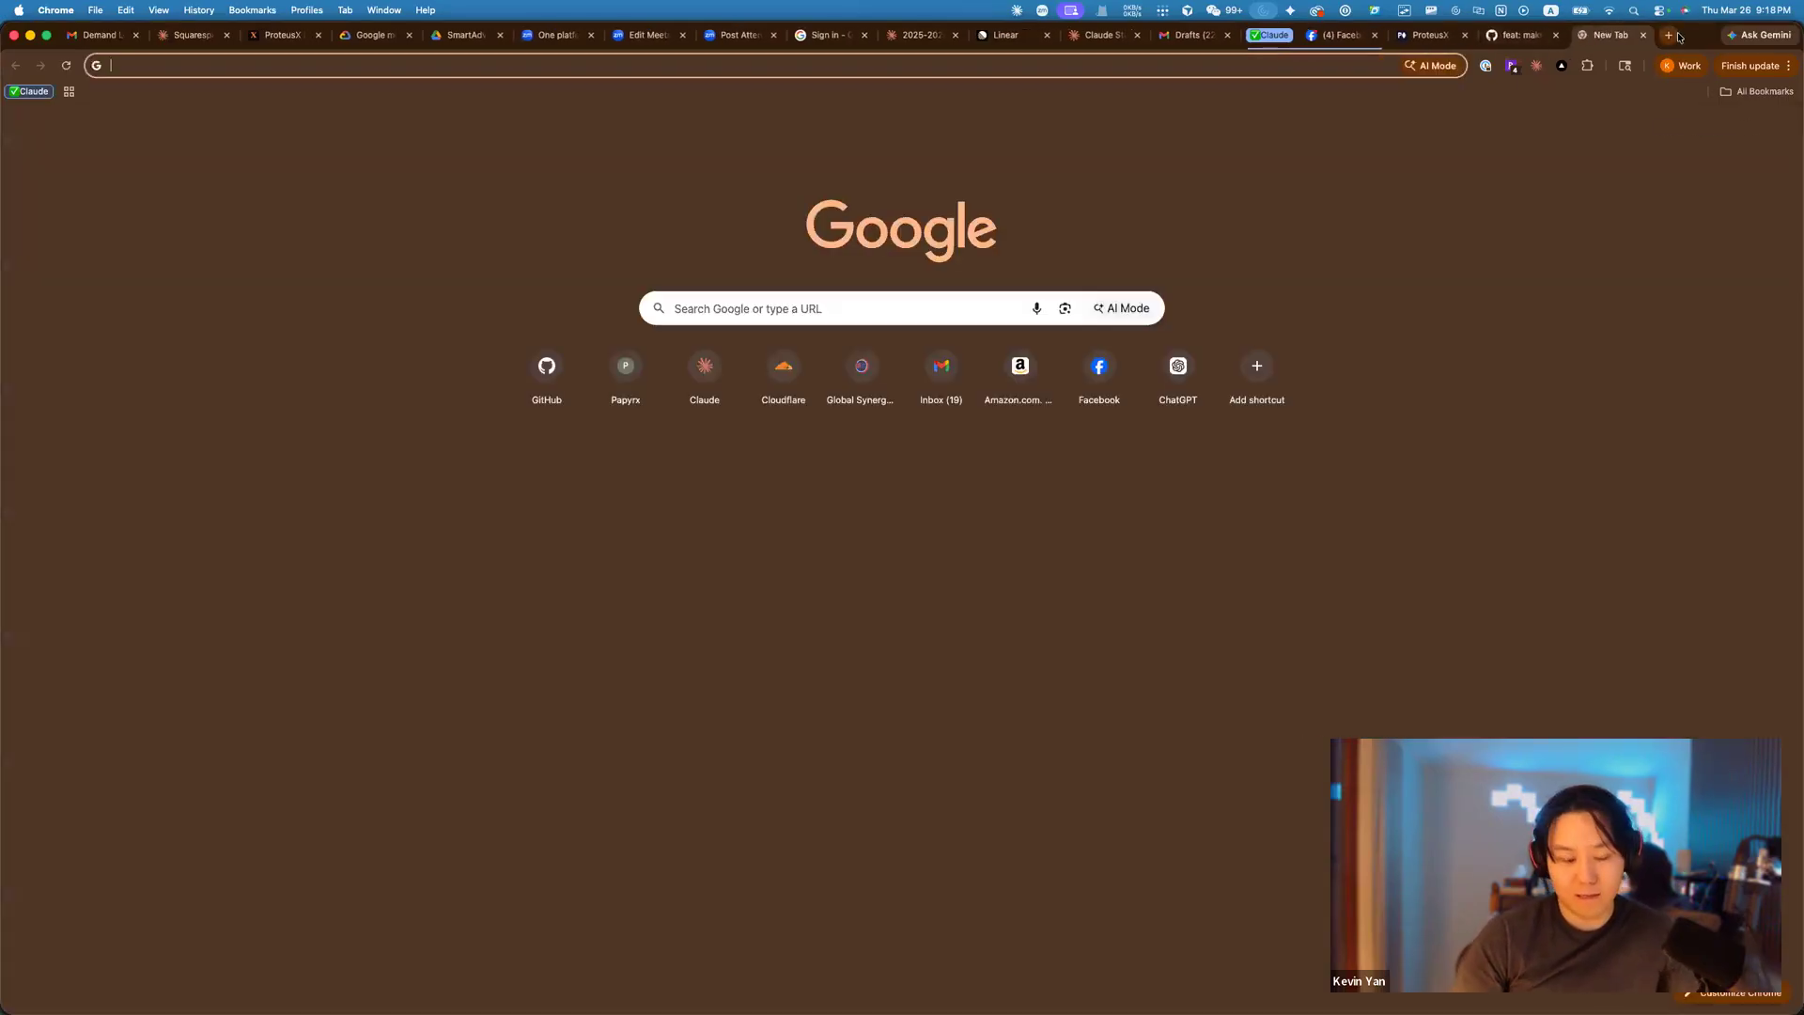
Open the ccp GitHub repository and read through its Coding Control Plane README.
type("git")
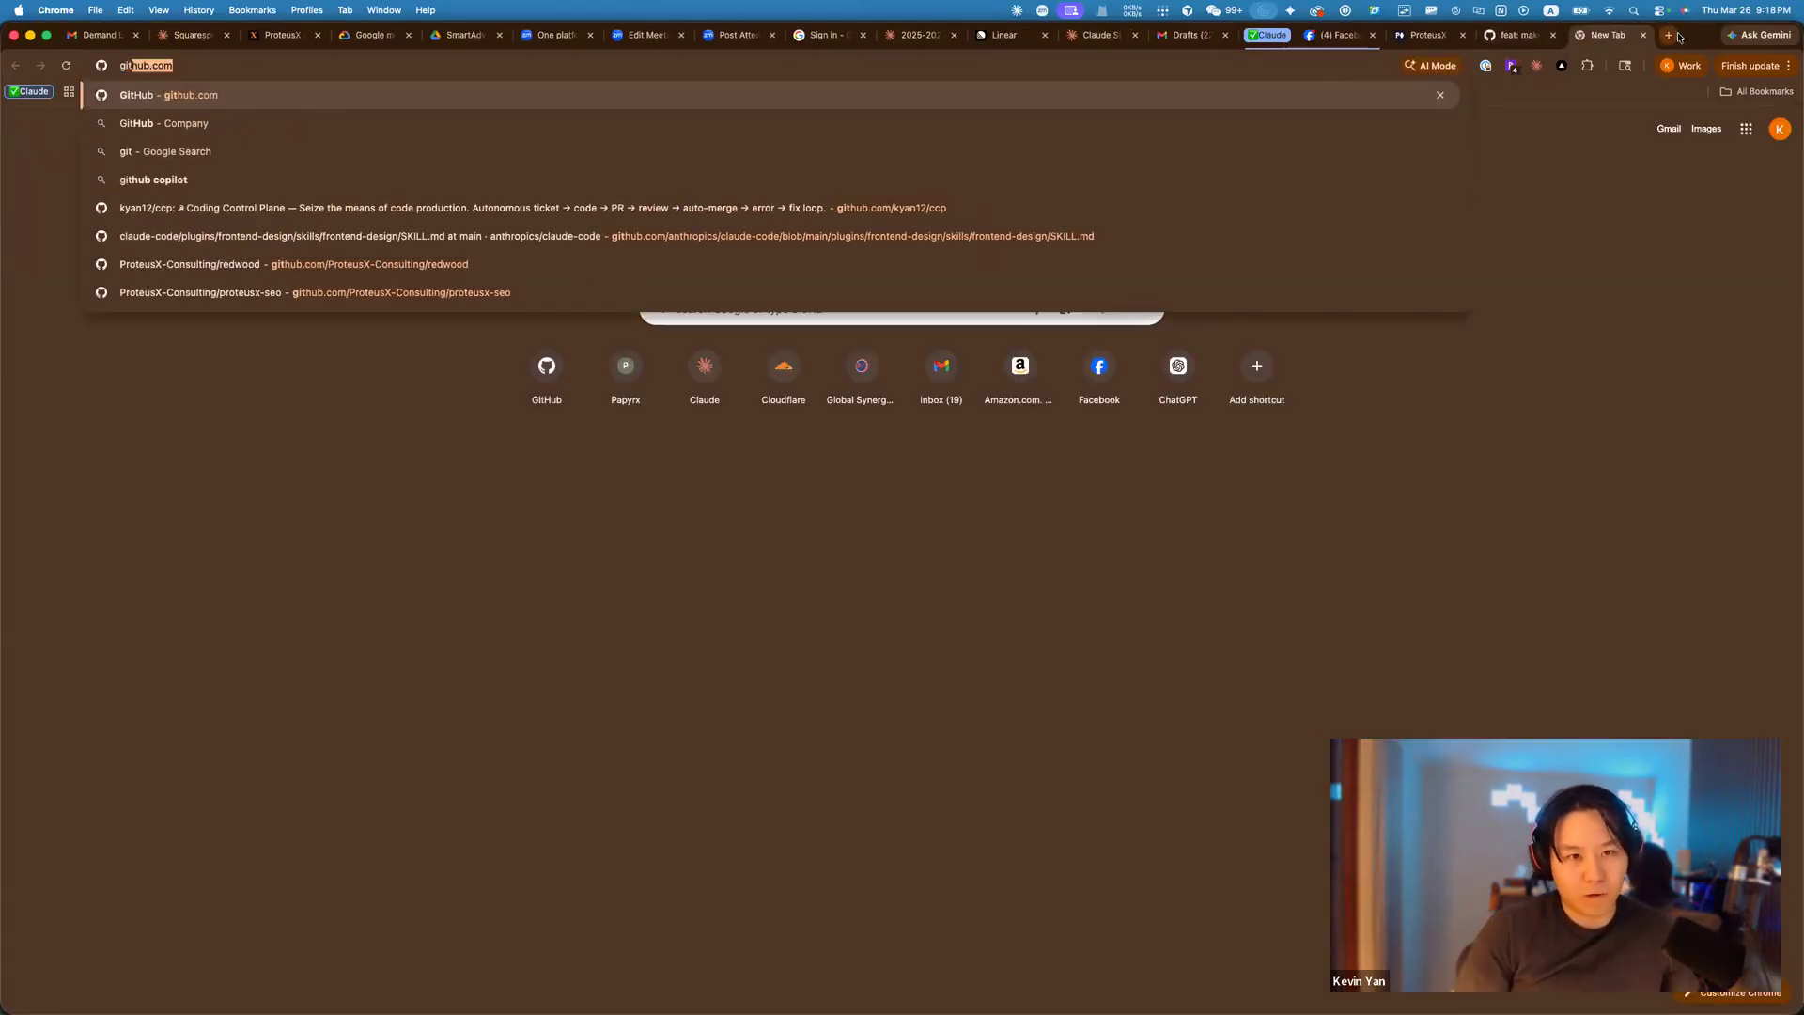
key("Down")
key("Down")
key("Down")
key("Down")
key("Return")
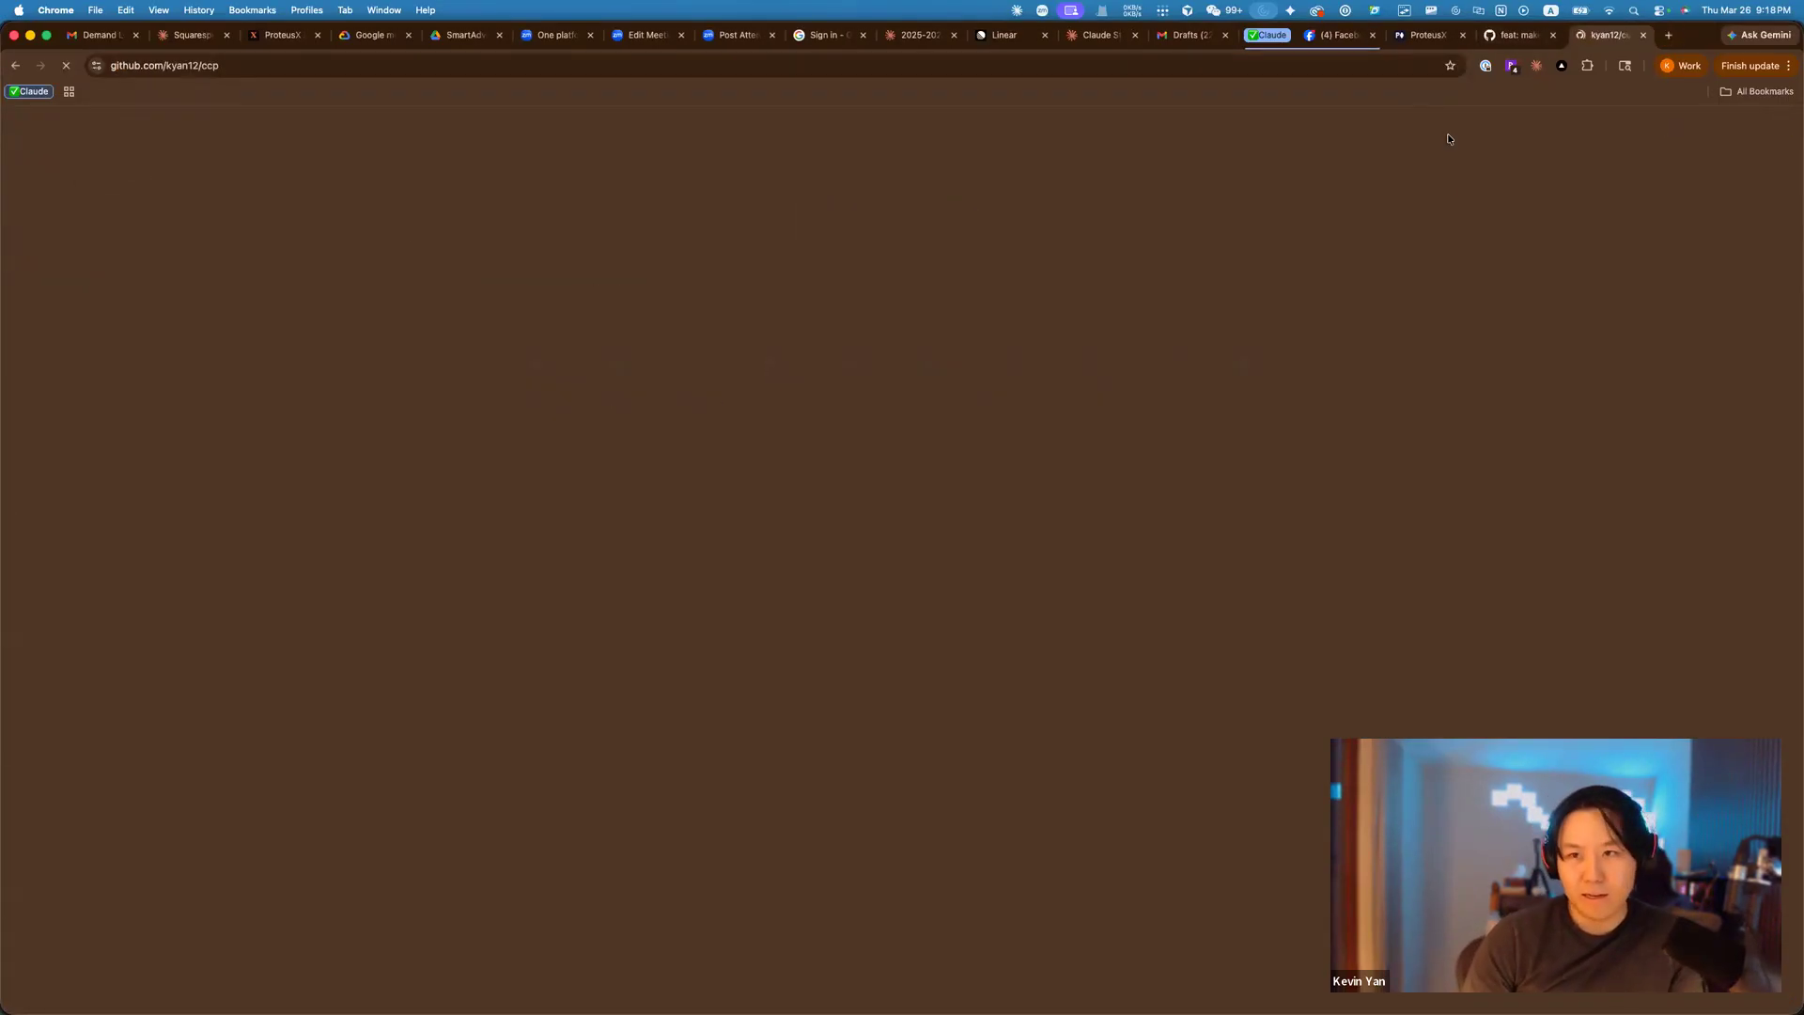
scroll(1518, 414, "down", 5)
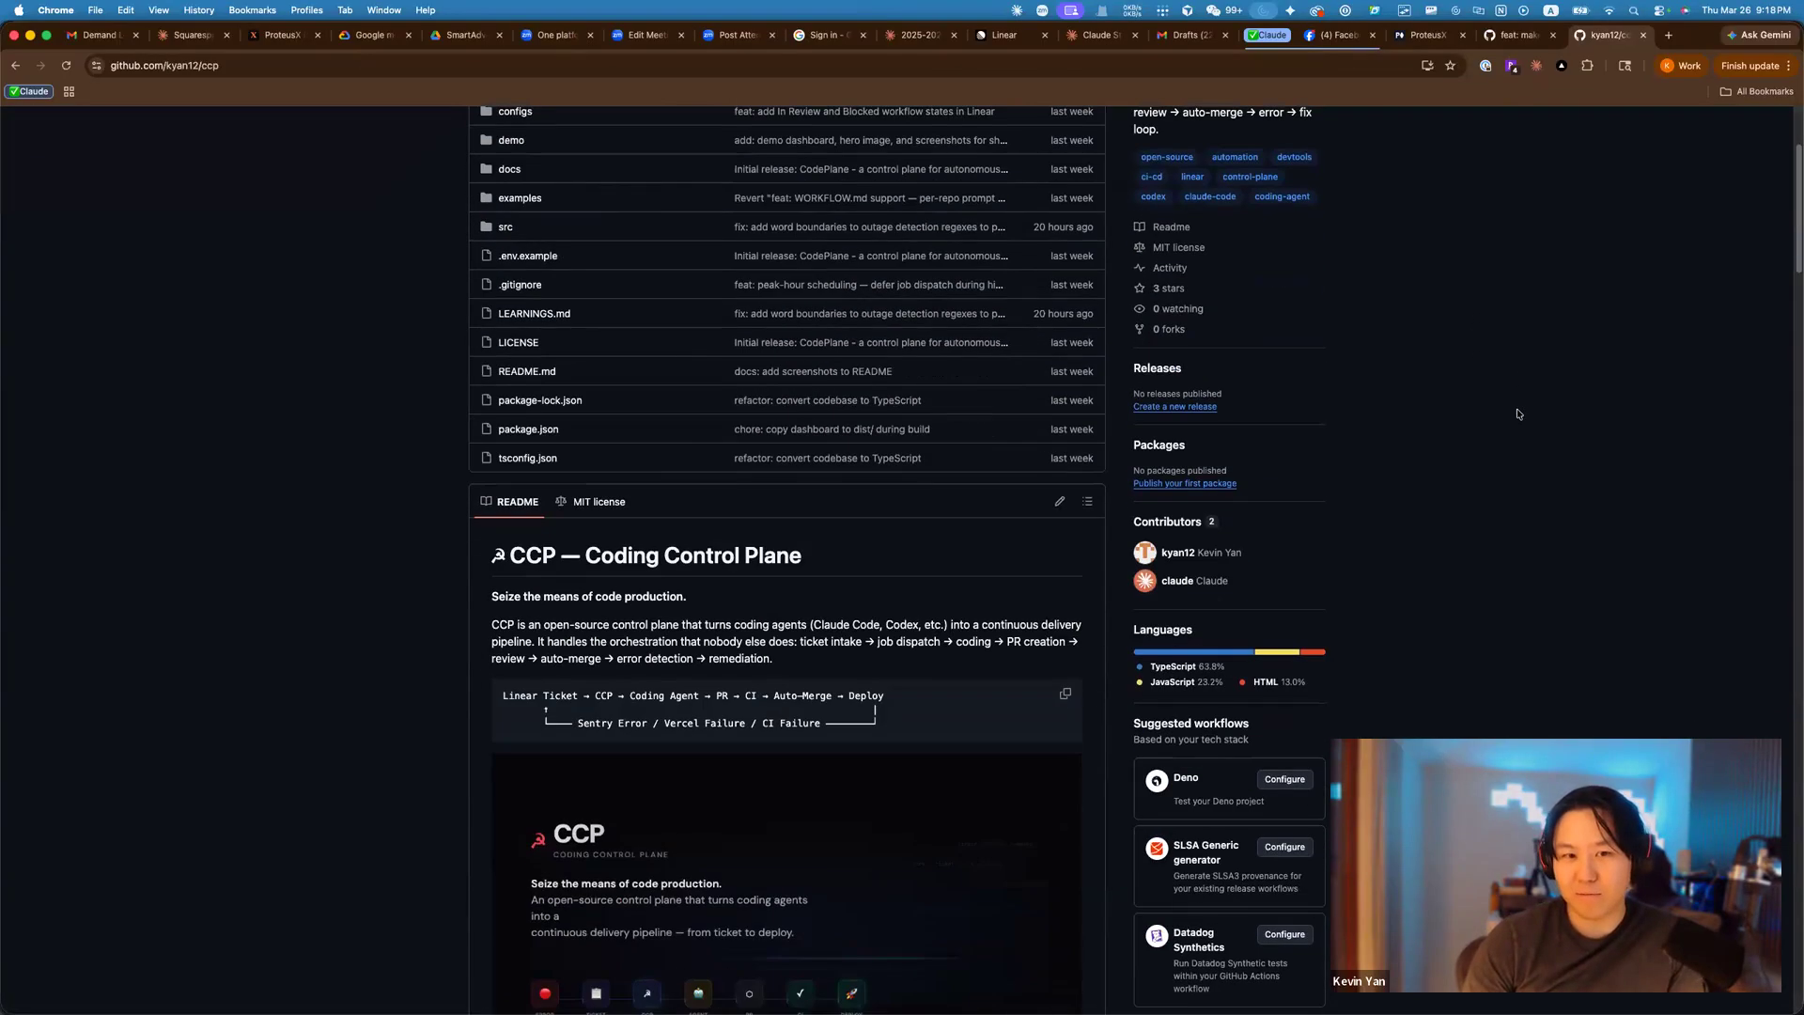
scroll(1515, 410, "down", 1)
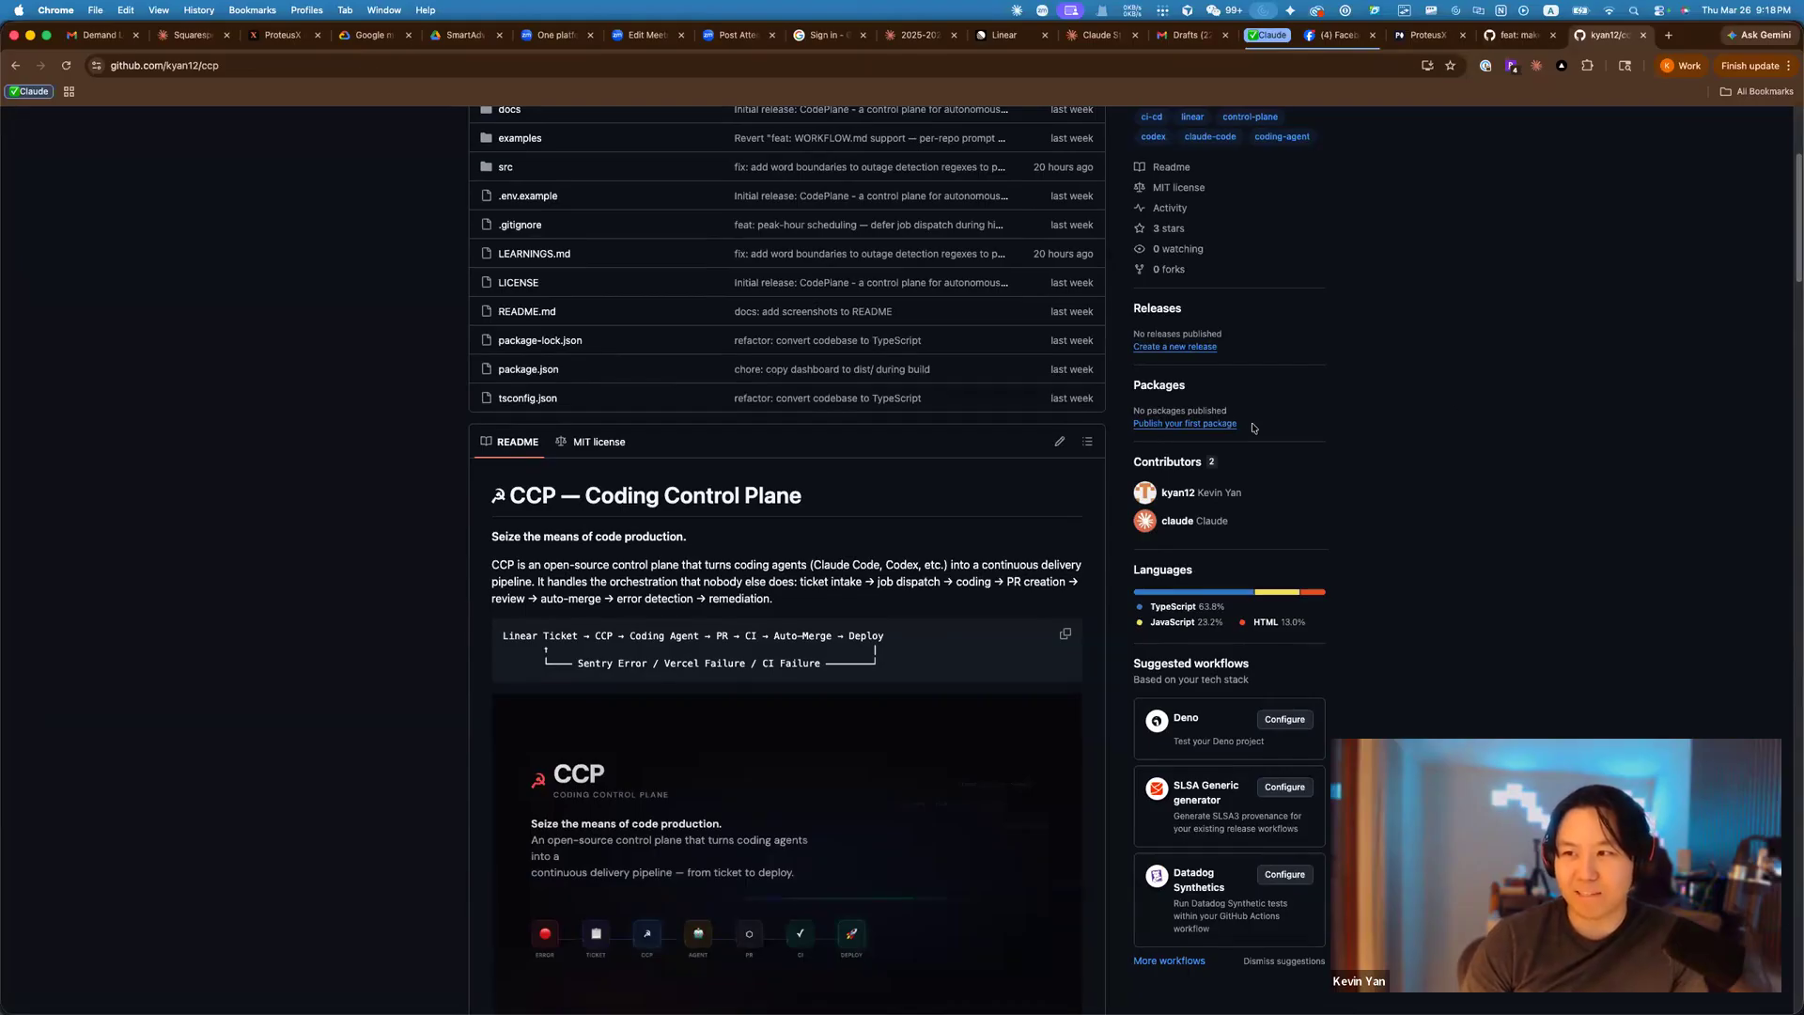
scroll(1445, 517, "down", 1)
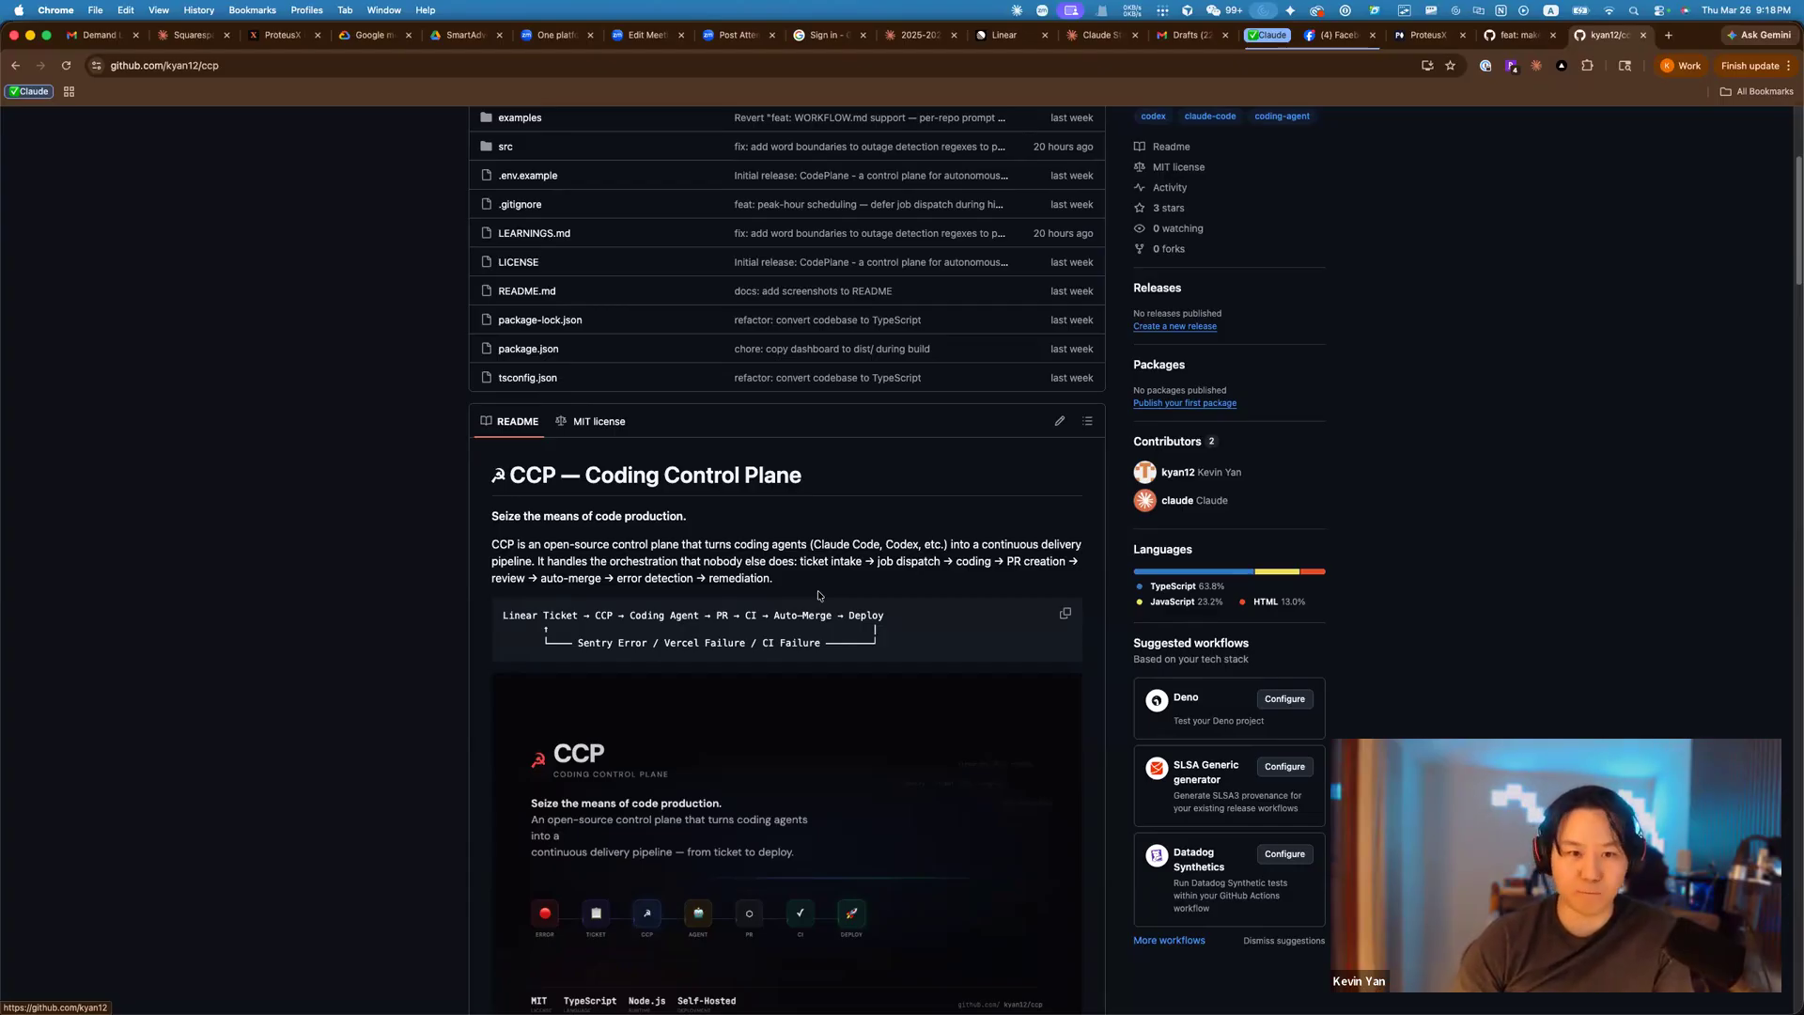
scroll(883, 606, "down", 1)
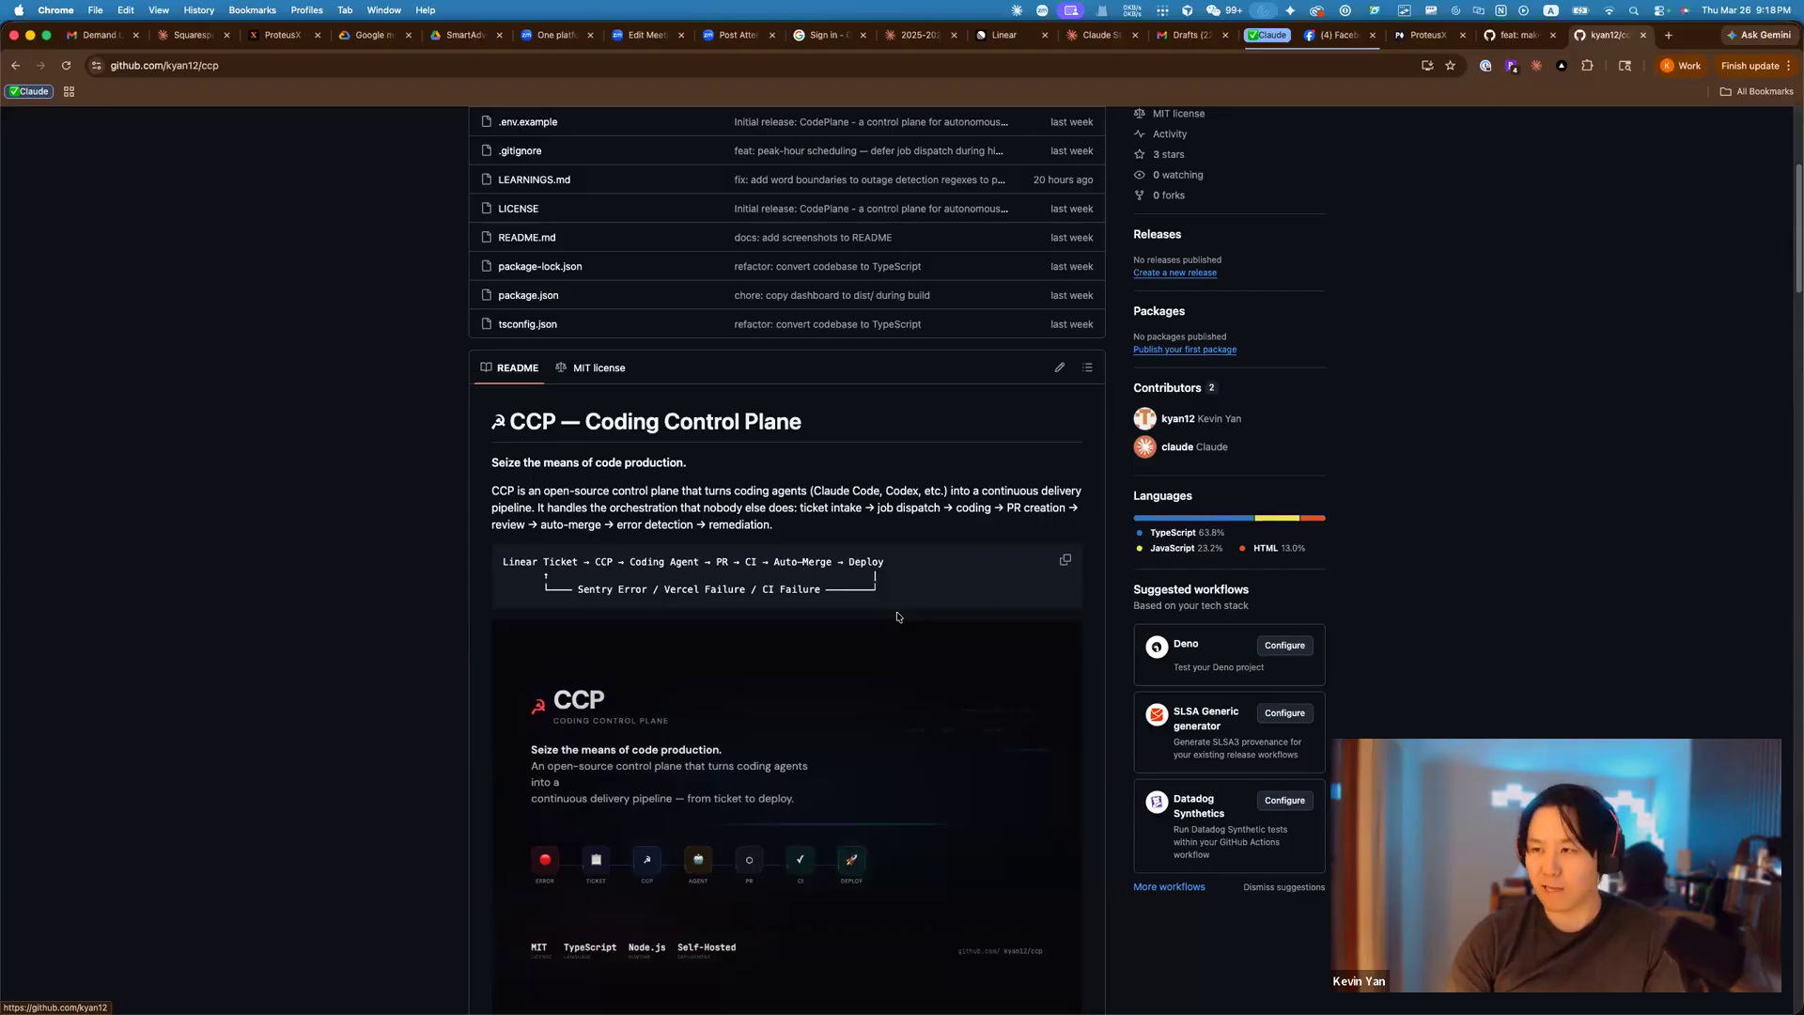
scroll(915, 621, "down", 2)
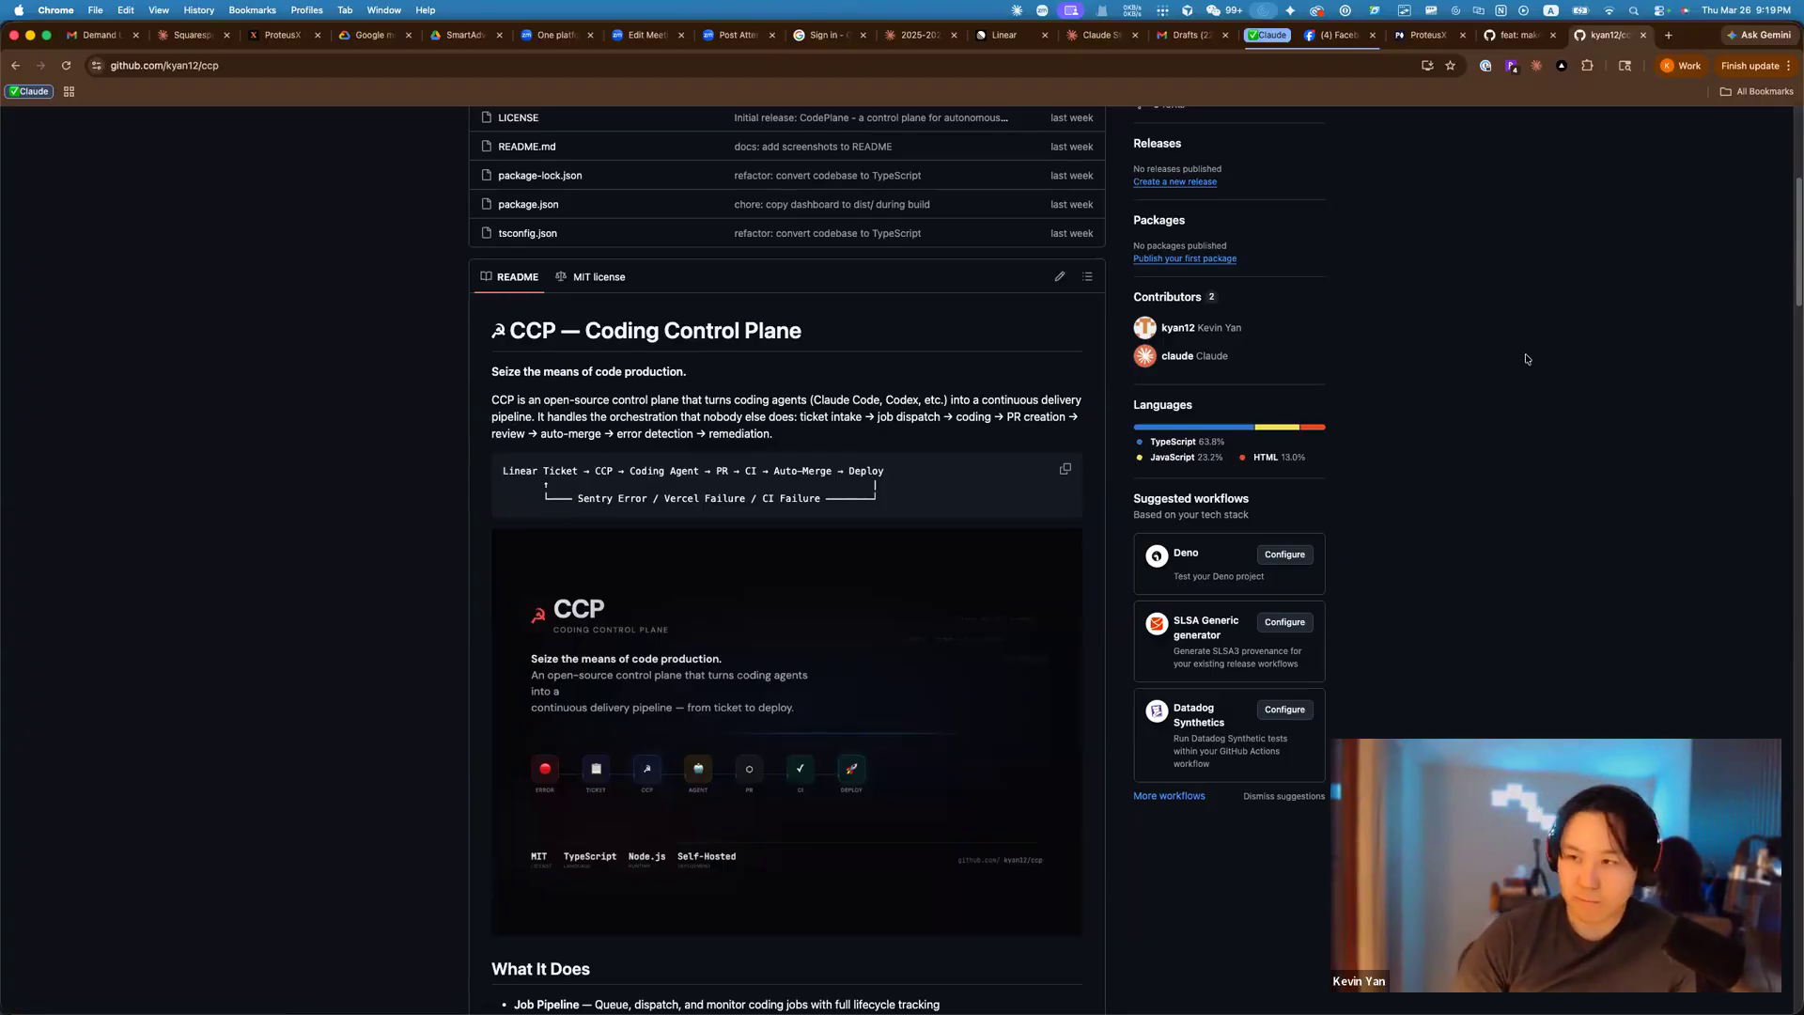
key("super+Tab")
key("super+Tab")
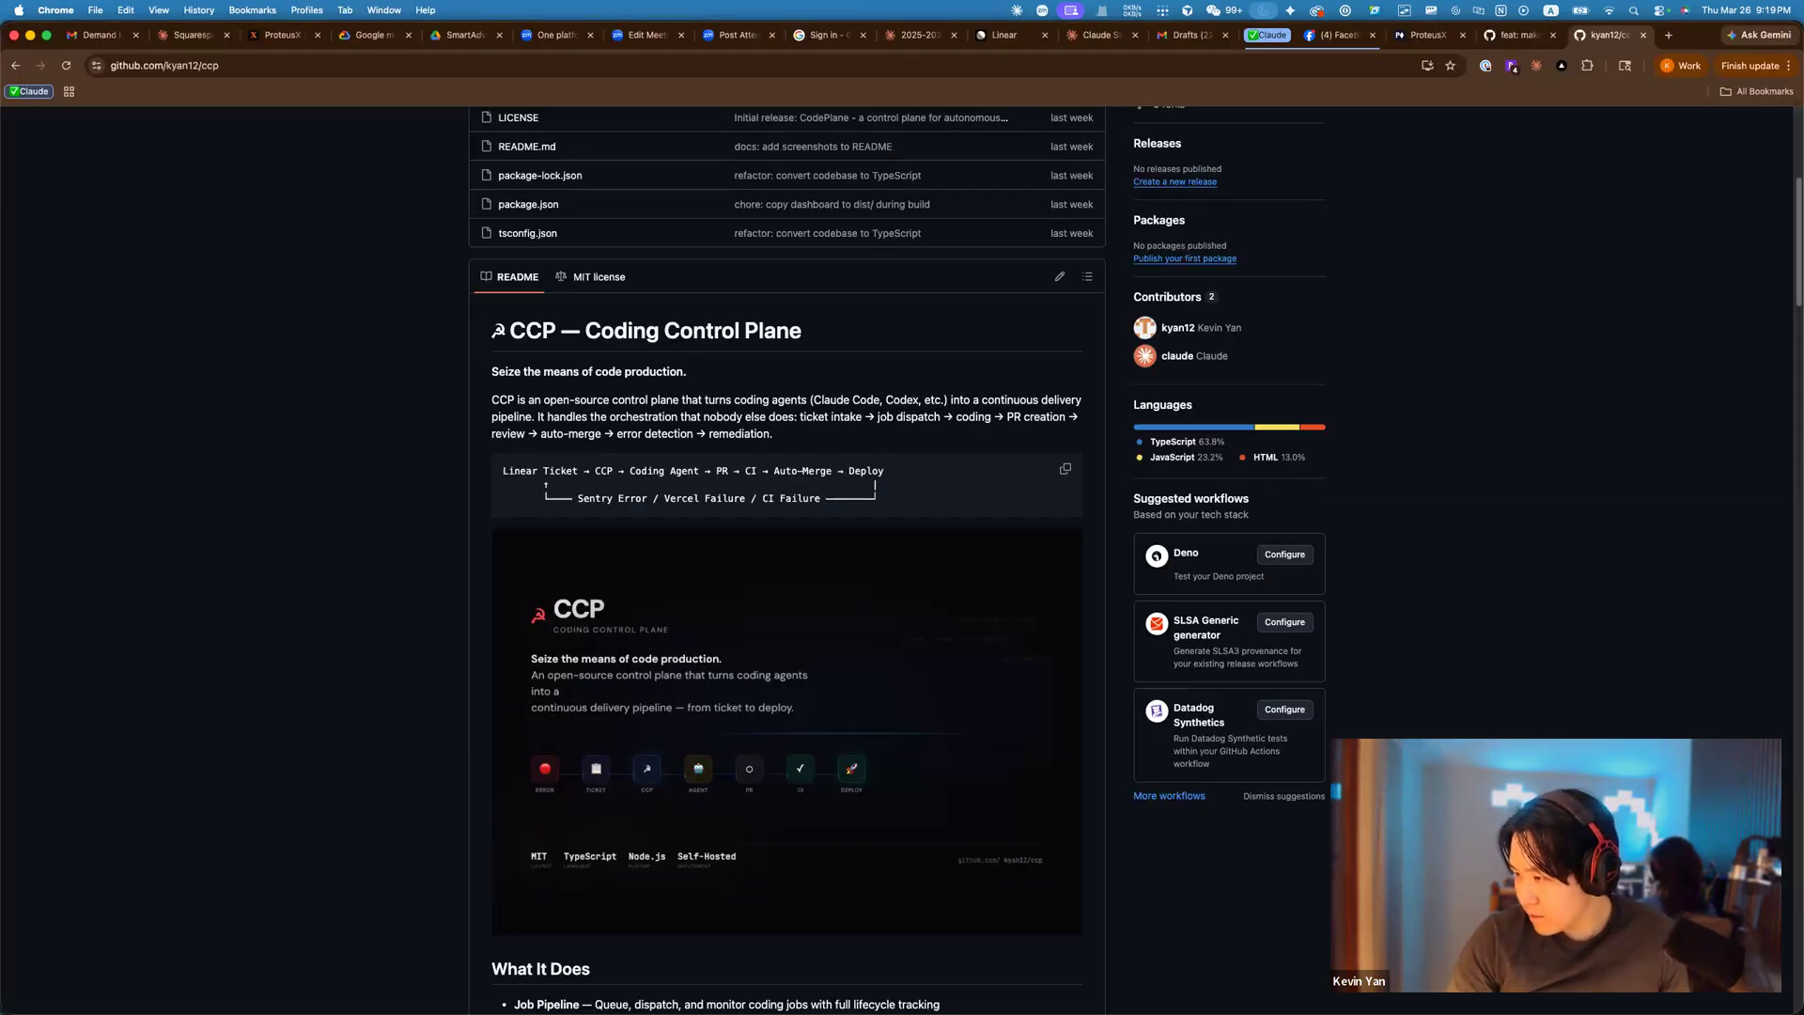